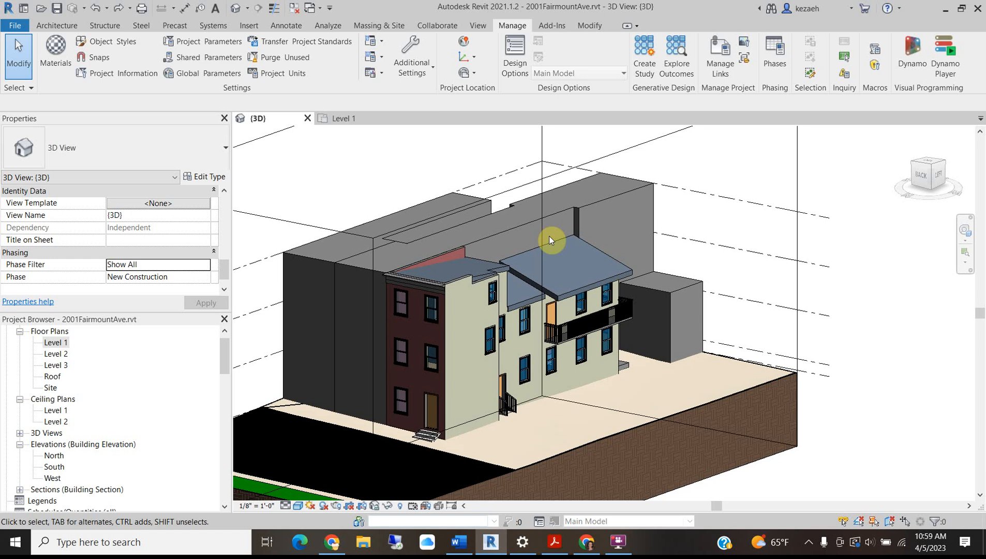
- Attach the top of the W2 Party Wall to the sloped roof over the three-story front block
{"action": "middle_click_drag", "start_coordinate": [636, 249], "coordinate": [665, 303], "text": "shift"}
{"action": "scroll", "coordinate": [664, 304], "scroll_direction": "up", "scroll_amount": 3}
{"action": "middle_click_drag", "start_coordinate": [698, 274], "coordinate": [491, 266], "text": "shift"}
{"action": "middle_click_drag", "start_coordinate": [459, 385], "coordinate": [499, 417]}
{"action": "scroll", "coordinate": [503, 231], "scroll_direction": "up", "scroll_amount": 4}
{"action": "scroll", "coordinate": [475, 257], "scroll_direction": "down", "scroll_amount": 4}
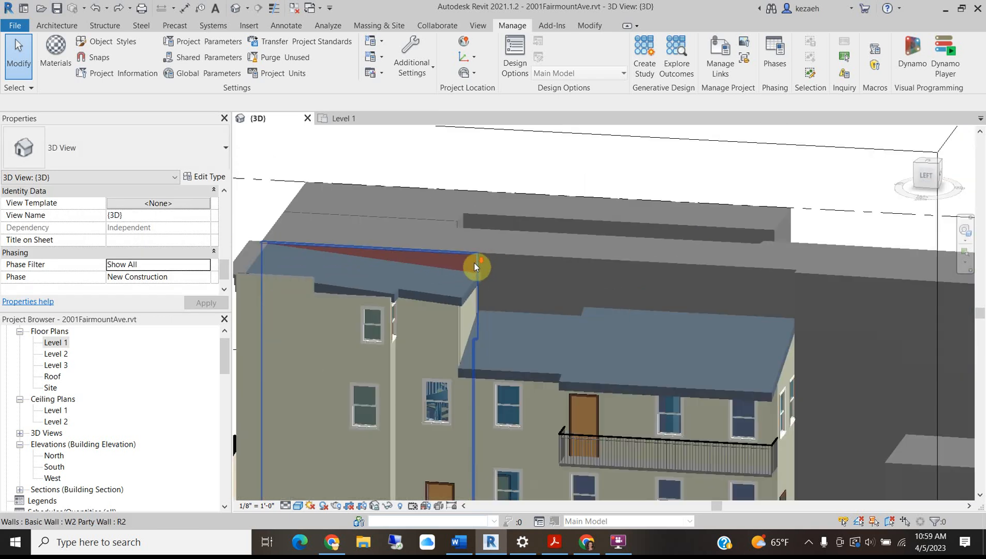
{"action": "middle_click_drag", "start_coordinate": [527, 354], "coordinate": [456, 357], "text": "shift"}
{"action": "scroll", "coordinate": [411, 301], "scroll_direction": "up", "scroll_amount": 6}
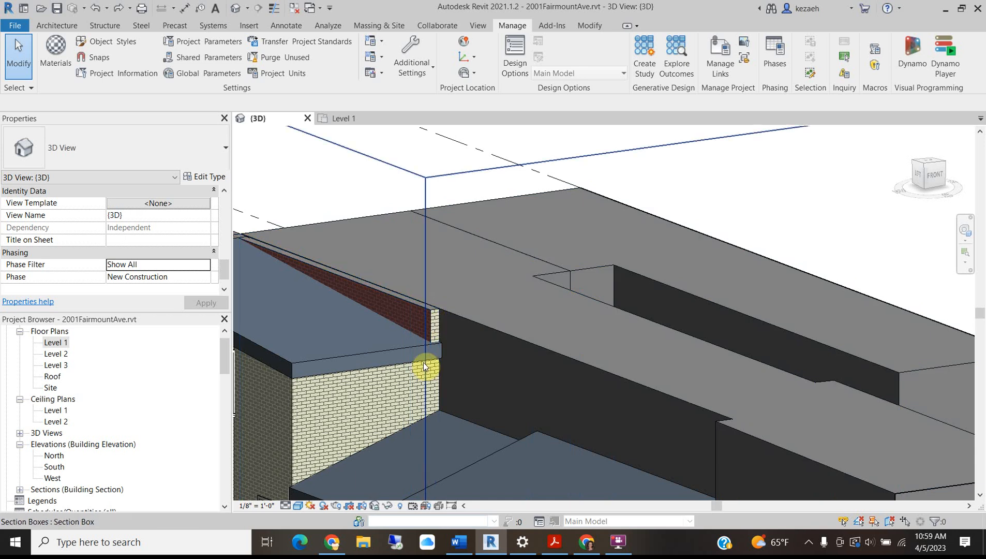
{"action": "left_click", "coordinate": [437, 316]}
{"action": "left_click", "coordinate": [610, 57]}
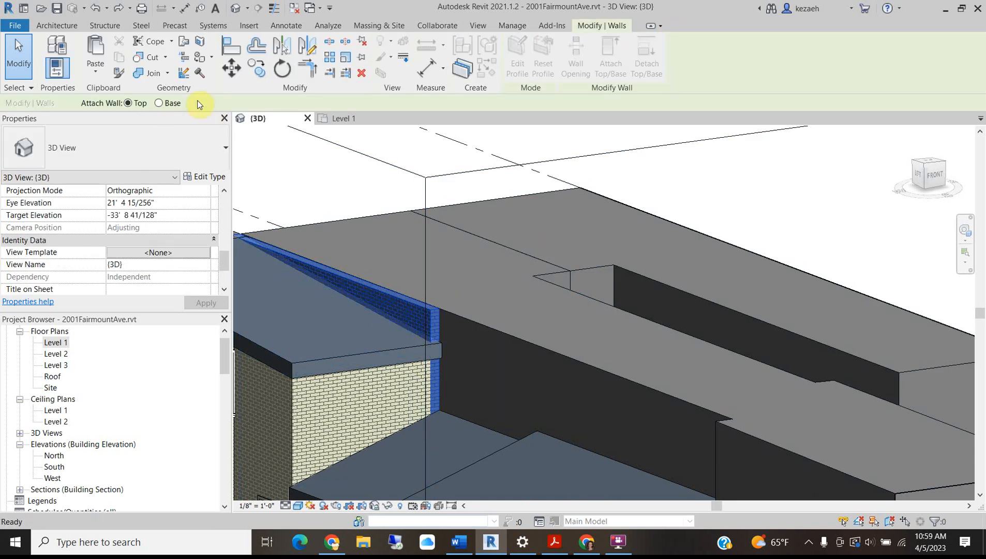
{"action": "left_click", "coordinate": [369, 349]}
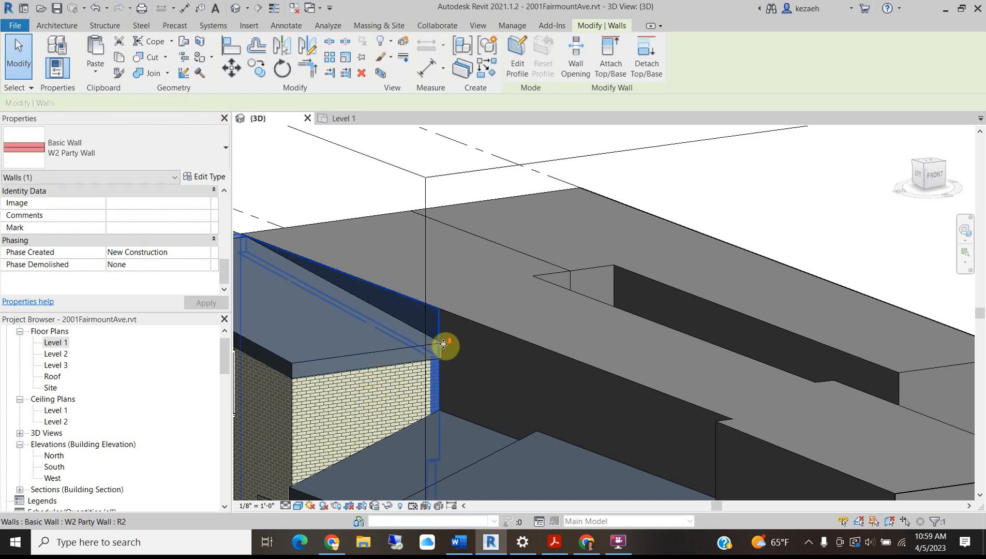
{"action": "scroll", "coordinate": [416, 363], "scroll_direction": "up", "scroll_amount": 4}
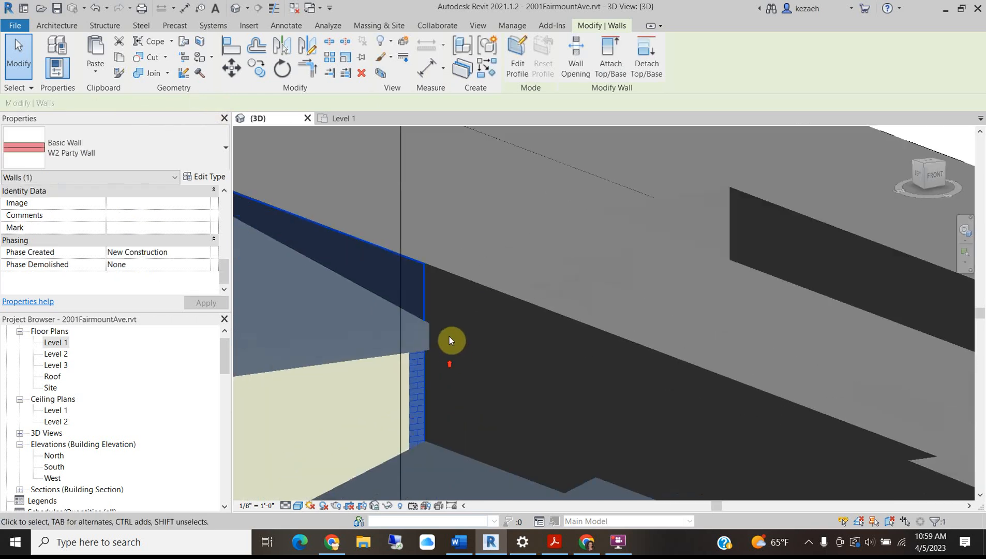
{"action": "key", "text": "Escape"}
- Edit the front block roof's footprint, aligning its party-wall-side edge flush with the wall's outer face, and finish the sketch
{"action": "left_click", "coordinate": [413, 323]}
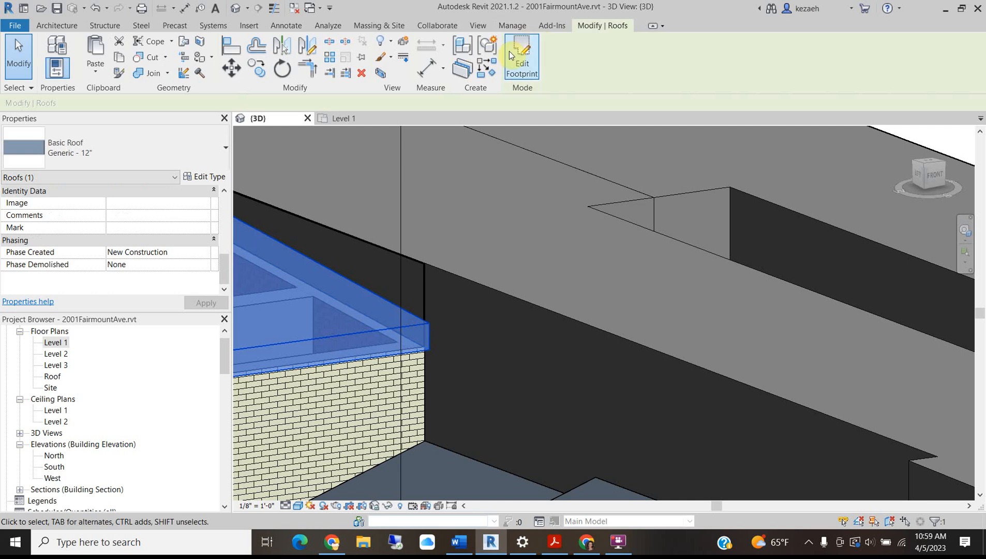
{"action": "double_click", "coordinate": [407, 315]}
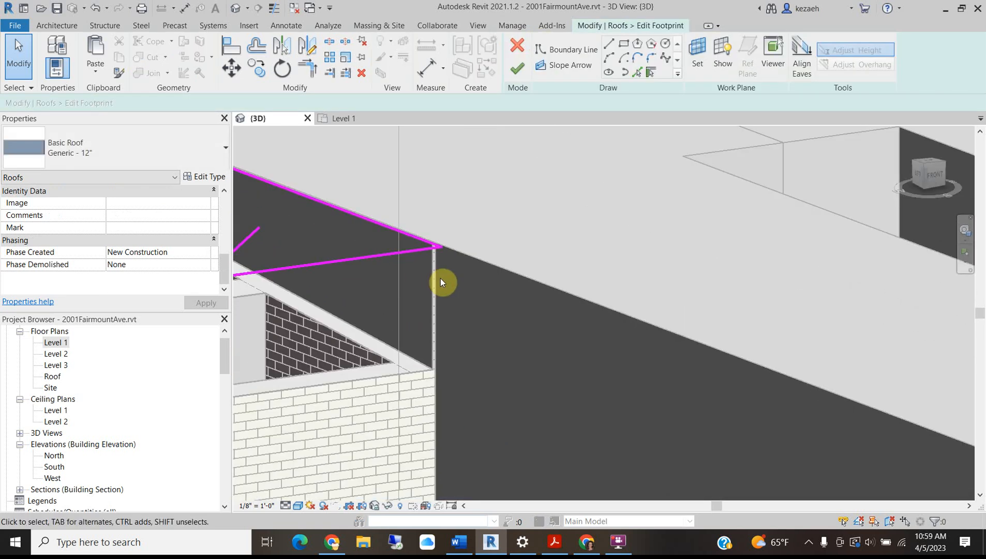
{"action": "key", "text": "a"}
{"action": "key", "text": "l"}
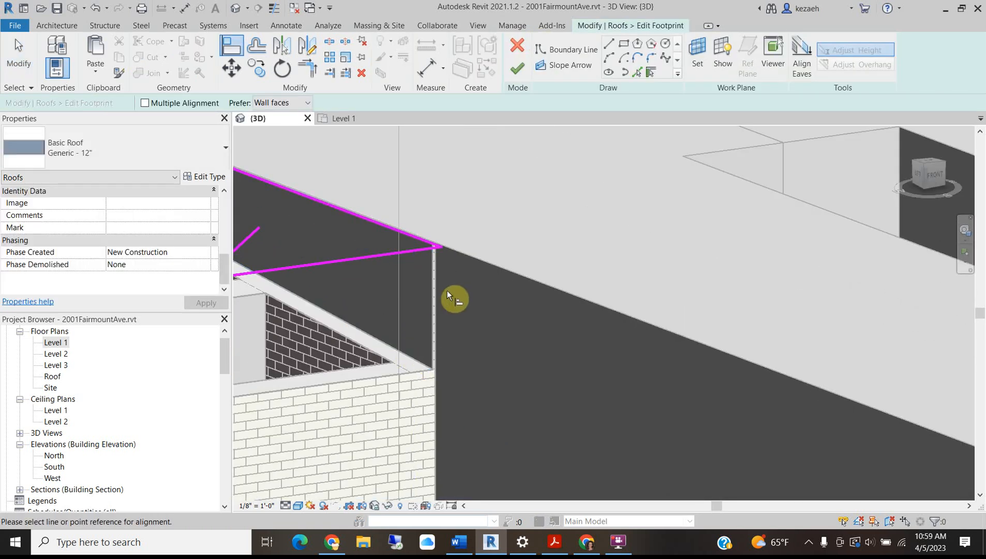
{"action": "middle_click_drag", "start_coordinate": [451, 311], "coordinate": [578, 401], "text": "shift"}
{"action": "scroll", "coordinate": [579, 402], "scroll_direction": "up", "scroll_amount": 1}
{"action": "left_click", "coordinate": [564, 409]}
{"action": "left_click", "coordinate": [557, 286]}
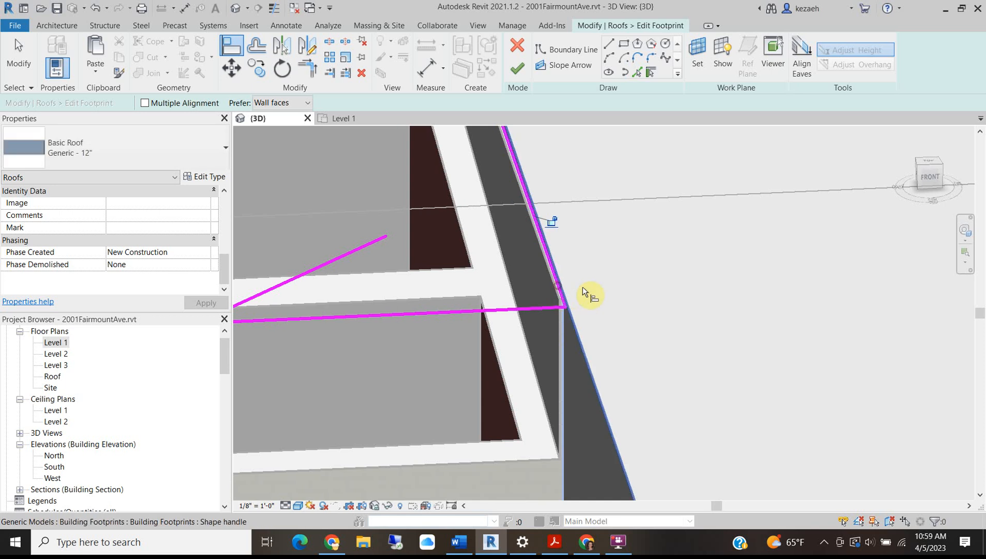
{"action": "left_click", "coordinate": [518, 68]}
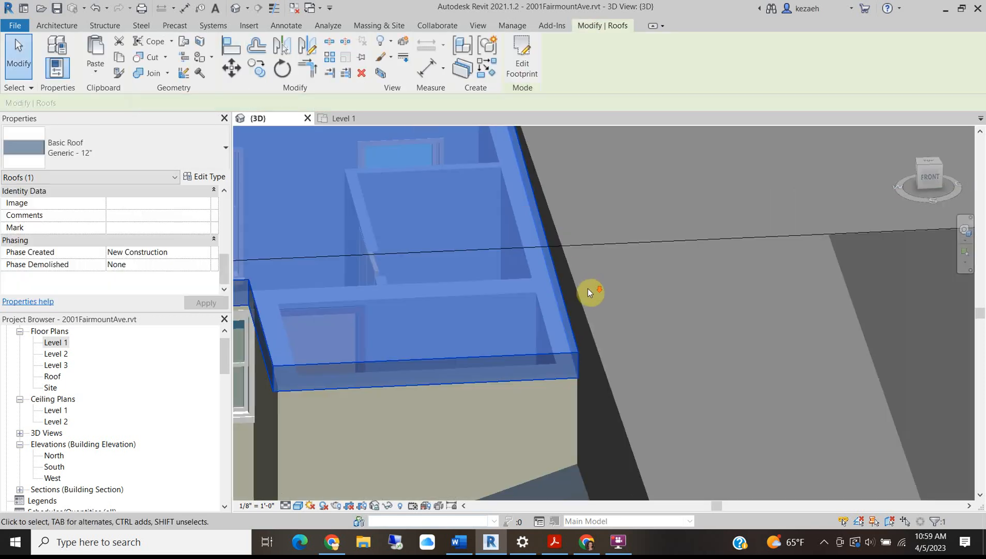
{"action": "left_click", "coordinate": [588, 293]}
- Copy the 36" x 60" double-hung window on the front block's middle story and paste it aligned to Level 1
{"action": "middle_click_drag", "start_coordinate": [444, 351], "coordinate": [471, 300], "text": "shift"}
{"action": "scroll", "coordinate": [489, 328], "scroll_direction": "down", "scroll_amount": 2}
{"action": "scroll", "coordinate": [470, 300], "scroll_direction": "up", "scroll_amount": 3}
{"action": "scroll", "coordinate": [452, 374], "scroll_direction": "down", "scroll_amount": 4}
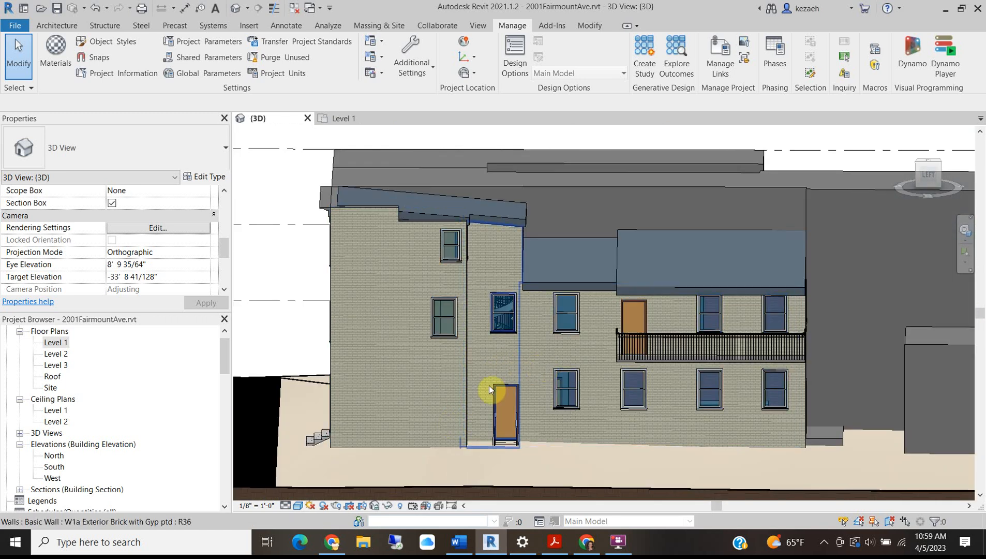
{"action": "scroll", "coordinate": [457, 328], "scroll_direction": "up", "scroll_amount": 3}
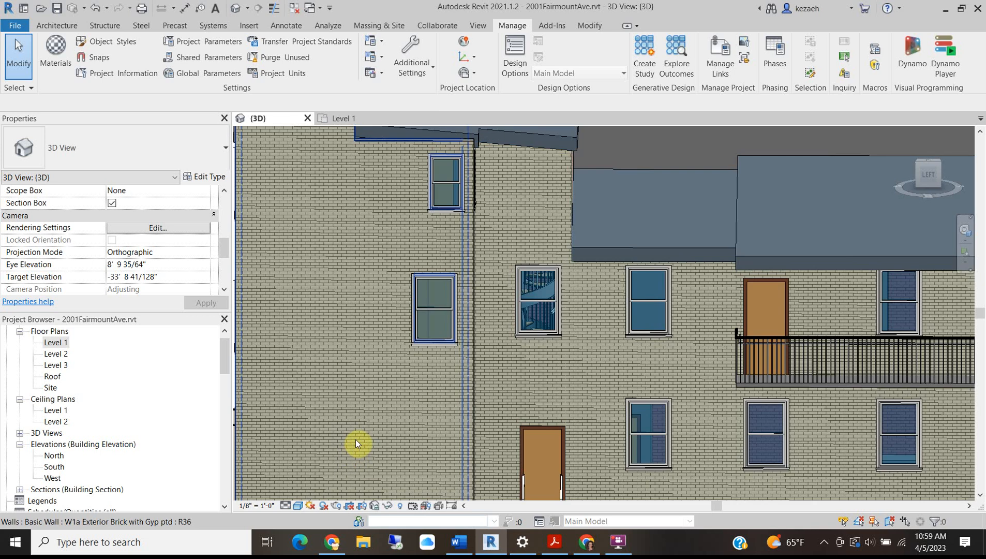
{"action": "left_click", "coordinate": [444, 311]}
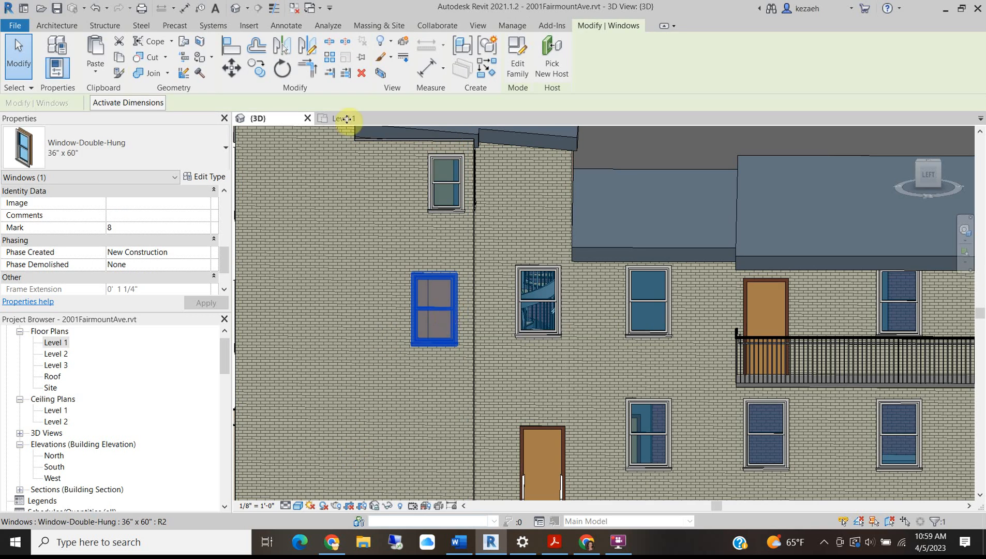
{"action": "left_click", "coordinate": [591, 27]}
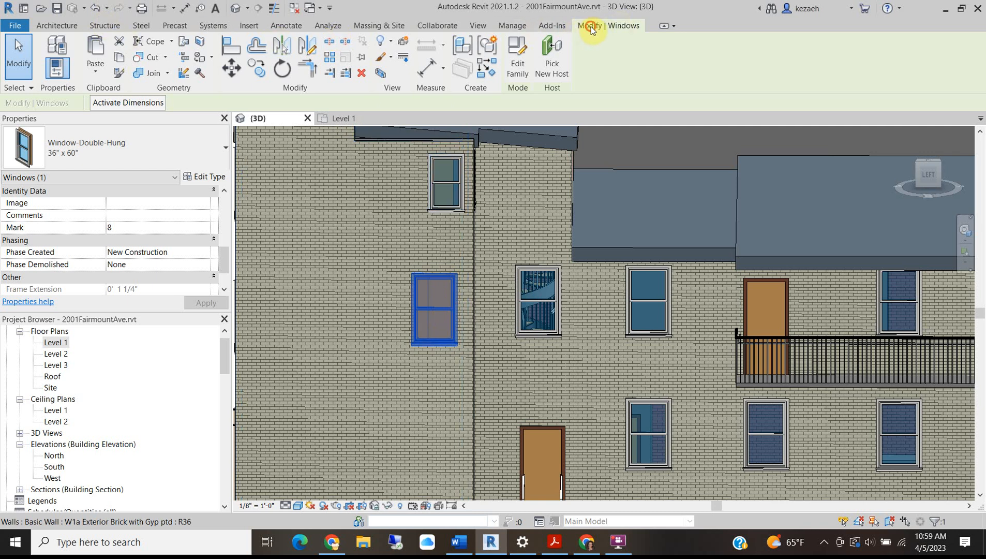
{"action": "left_click", "coordinate": [98, 71]}
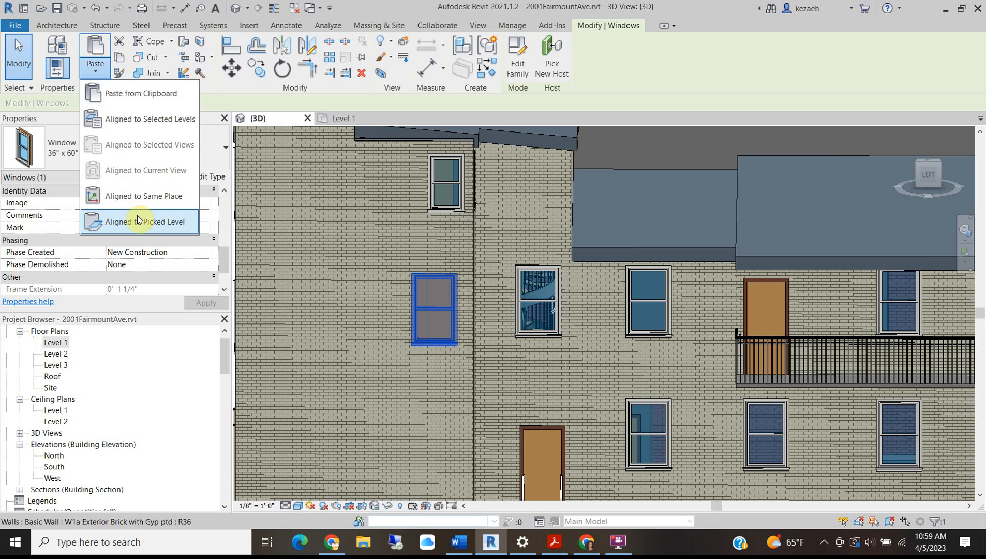
{"action": "left_click", "coordinate": [142, 115]}
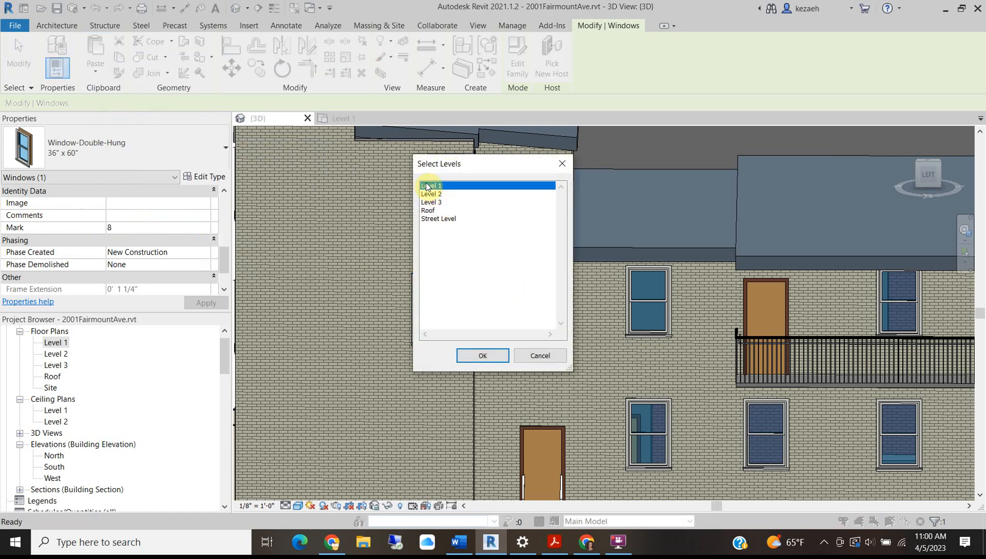
{"action": "left_click", "coordinate": [479, 356]}
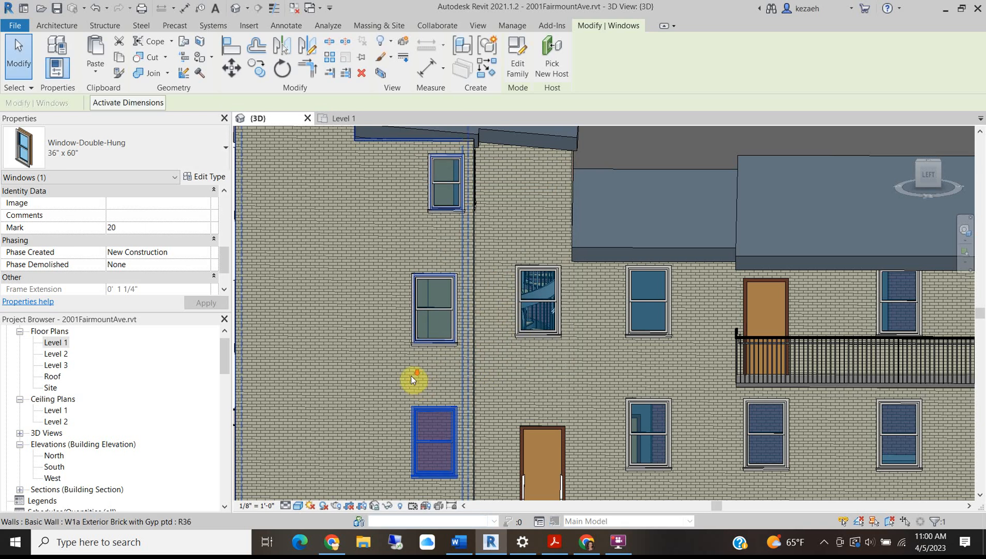
{"action": "scroll", "coordinate": [411, 380], "scroll_direction": "down", "scroll_amount": 3}
{"action": "scroll", "coordinate": [429, 416], "scroll_direction": "up", "scroll_amount": 2}
{"action": "scroll", "coordinate": [430, 416], "scroll_direction": "up", "scroll_amount": 1}
{"action": "scroll", "coordinate": [383, 304], "scroll_direction": "down", "scroll_amount": 5}
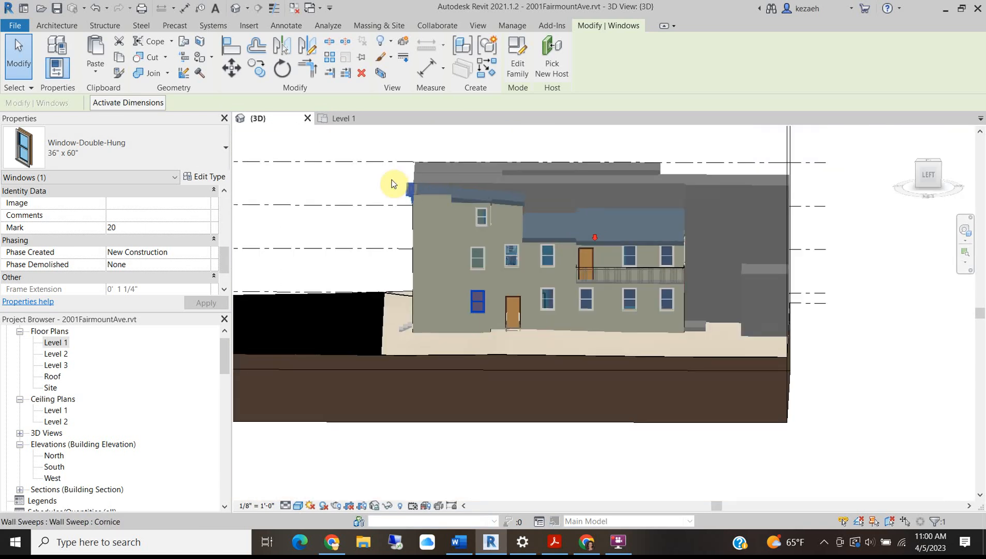
{"action": "left_click", "coordinate": [379, 176]}
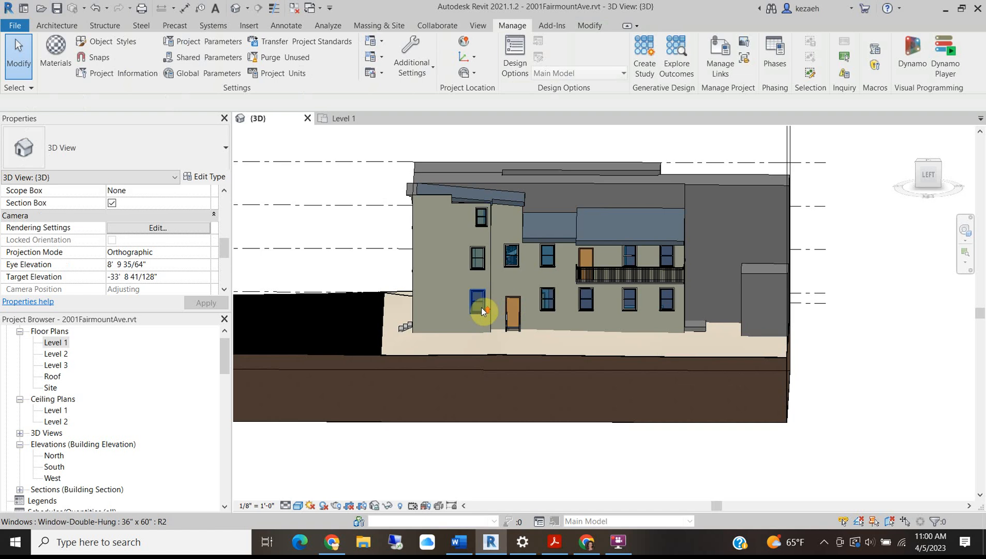
- Inspect the side entrance, ground line and street facade from around the building, and save the project
{"action": "scroll", "coordinate": [482, 307], "scroll_direction": "up", "scroll_amount": 4}
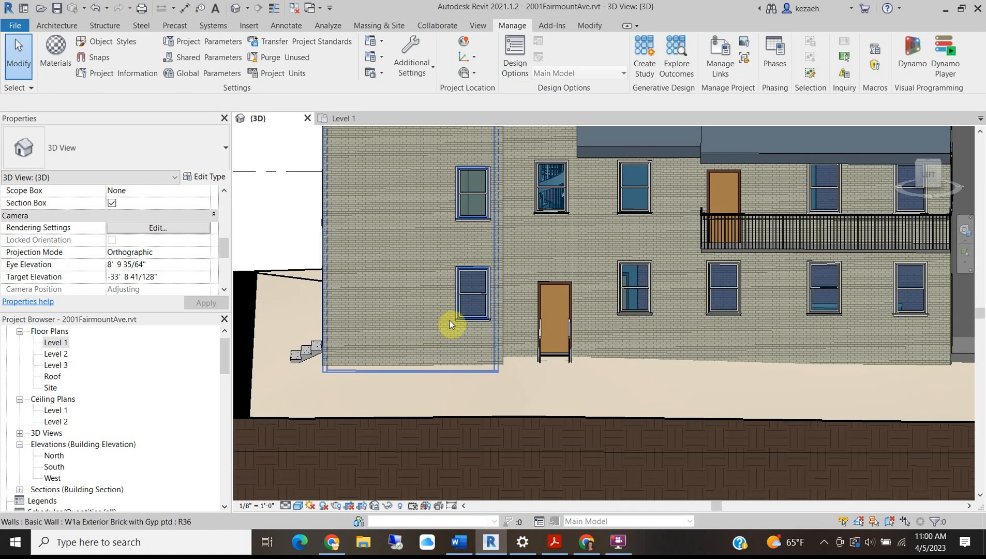
{"action": "scroll", "coordinate": [585, 364], "scroll_direction": "up", "scroll_amount": 2}
{"action": "scroll", "coordinate": [475, 323], "scroll_direction": "up", "scroll_amount": 2}
{"action": "scroll", "coordinate": [312, 284], "scroll_direction": "down", "scroll_amount": 5}
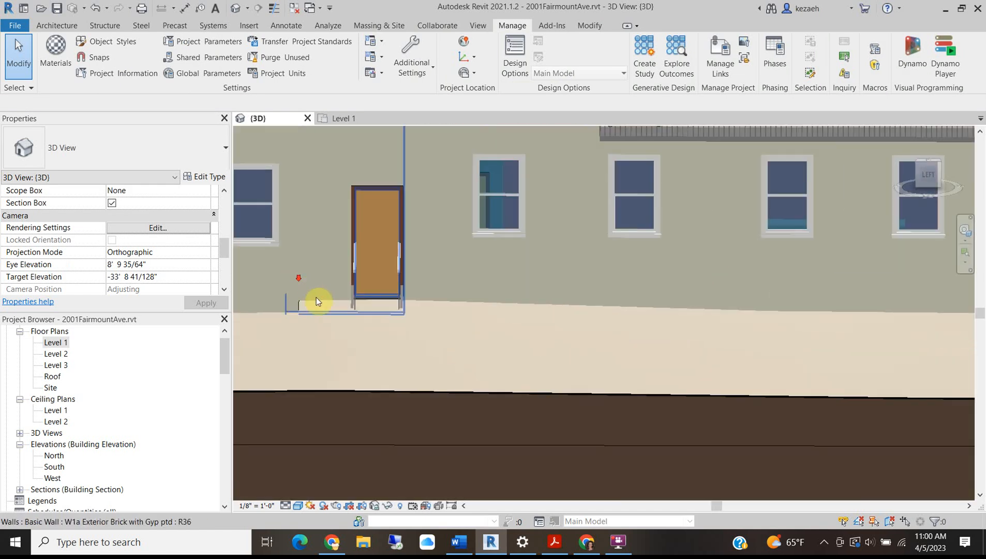
{"action": "middle_click_drag", "start_coordinate": [317, 378], "coordinate": [483, 394], "text": "shift"}
{"action": "middle_click_drag", "start_coordinate": [358, 346], "coordinate": [579, 383]}
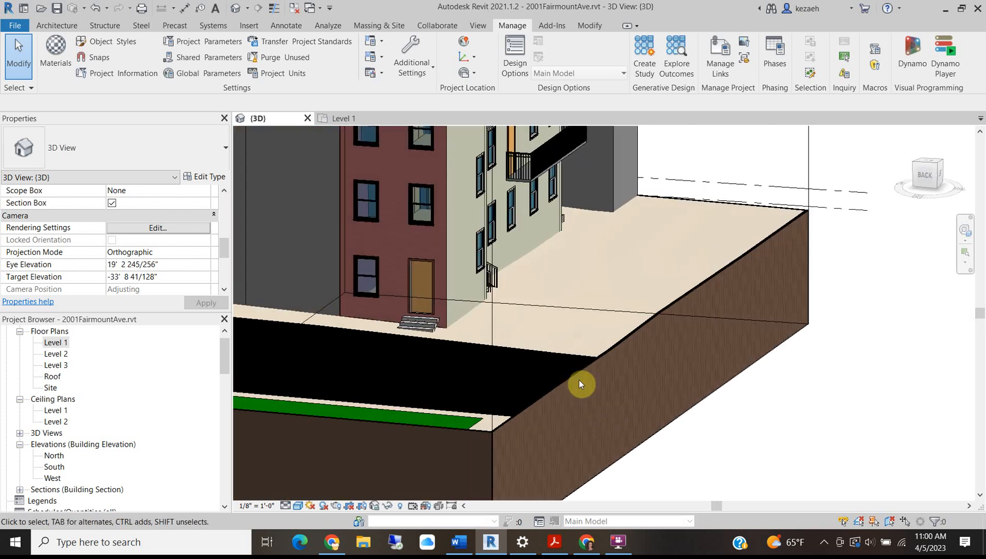
{"action": "scroll", "coordinate": [418, 317], "scroll_direction": "up", "scroll_amount": 2}
{"action": "scroll", "coordinate": [553, 303], "scroll_direction": "up", "scroll_amount": 2}
{"action": "scroll", "coordinate": [552, 303], "scroll_direction": "down", "scroll_amount": 4}
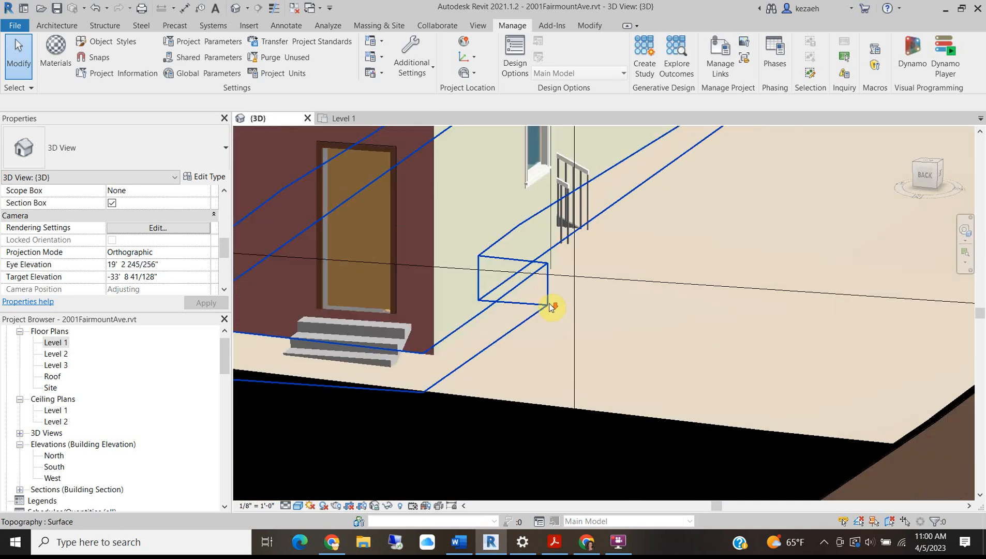
{"action": "middle_click_drag", "start_coordinate": [707, 363], "coordinate": [691, 395], "text": "shift"}
{"action": "scroll", "coordinate": [553, 314], "scroll_direction": "down", "scroll_amount": 3}
{"action": "middle_click_drag", "start_coordinate": [661, 267], "coordinate": [620, 374]}
{"action": "scroll", "coordinate": [619, 261], "scroll_direction": "up", "scroll_amount": 4}
{"action": "scroll", "coordinate": [593, 268], "scroll_direction": "down", "scroll_amount": 3}
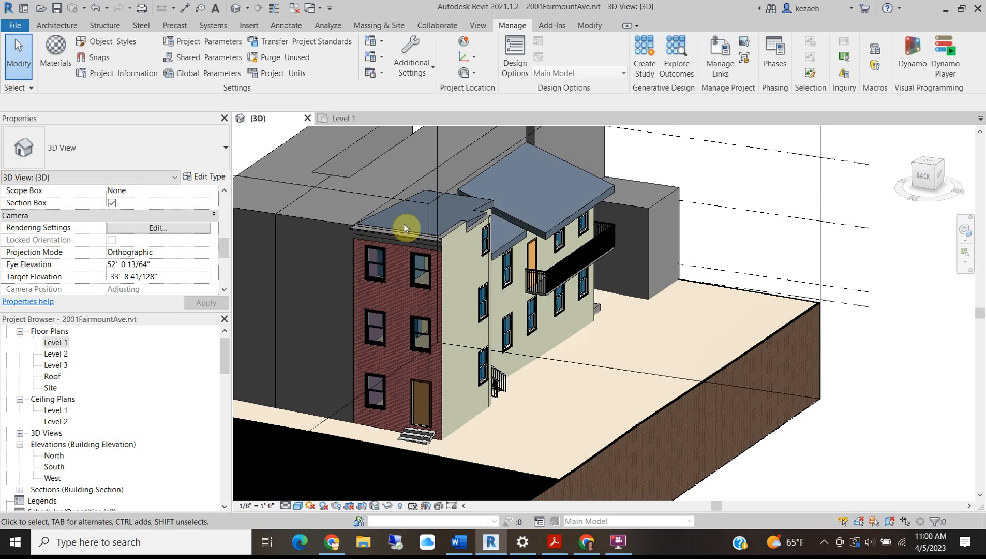
{"action": "left_click", "coordinate": [57, 8]}
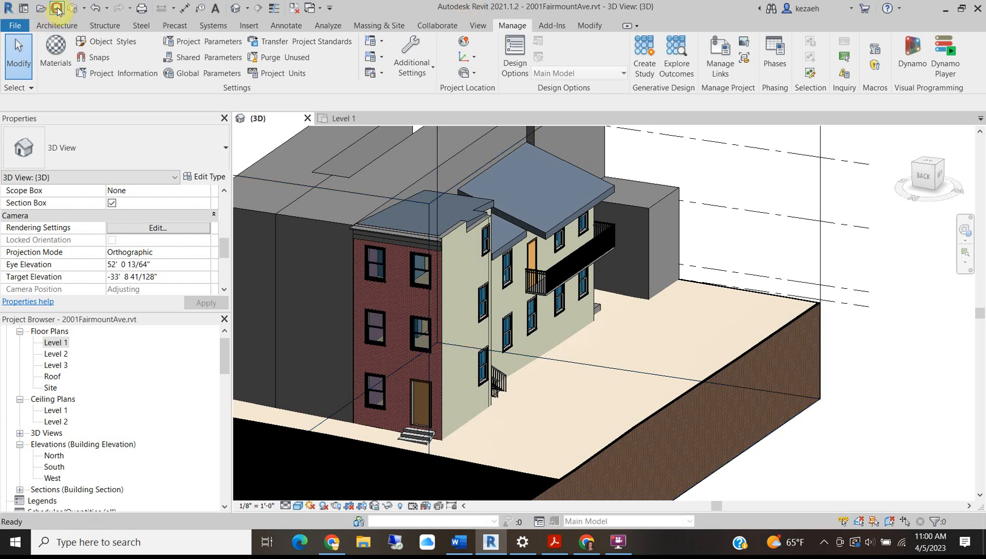
- Check the Phase Created options of the front block's W1a exterior brick side wall without changing the phase
{"action": "left_click", "coordinate": [444, 292]}
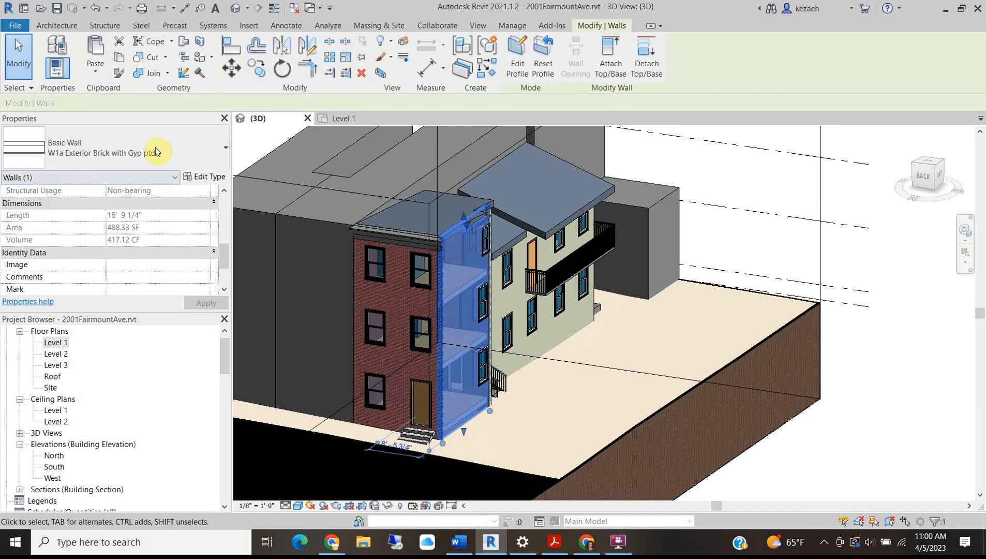
{"action": "scroll", "coordinate": [225, 255], "scroll_direction": "down", "scroll_amount": 3}
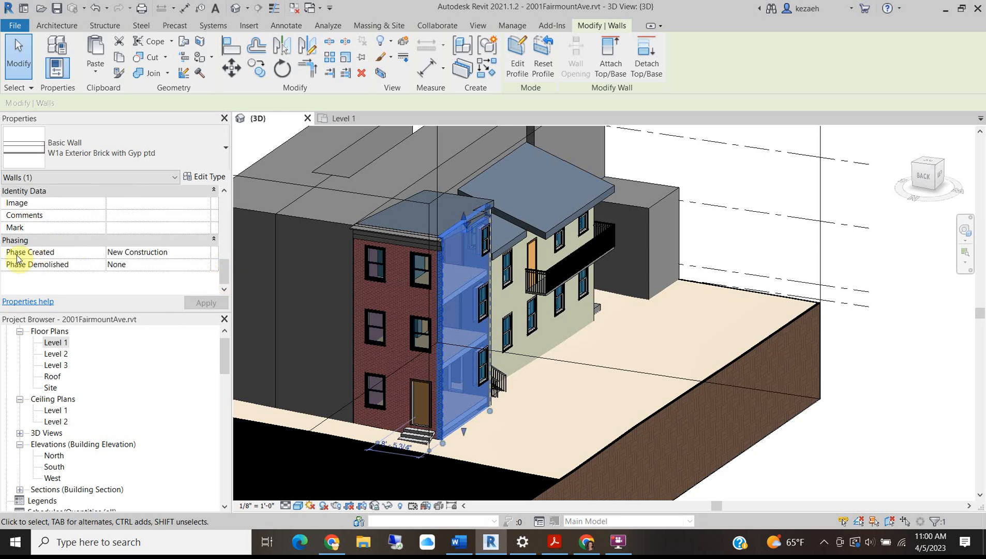
{"action": "left_click", "coordinate": [208, 255]}
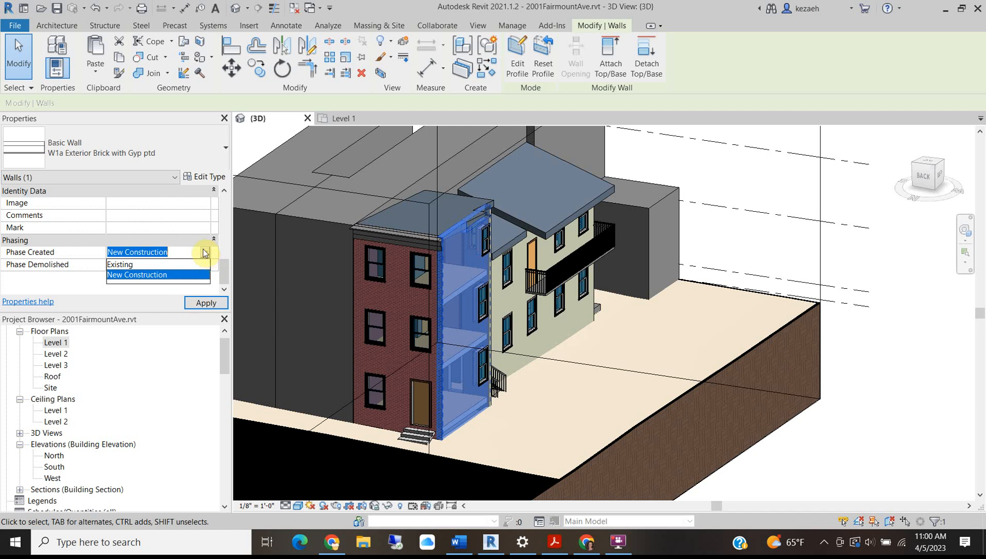
{"action": "left_click", "coordinate": [204, 252]}
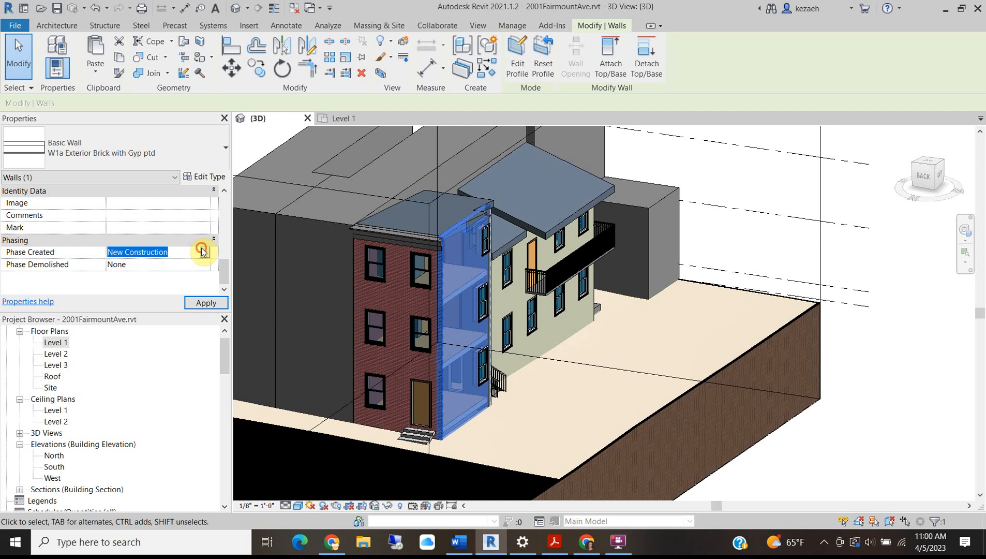
{"action": "left_click", "coordinate": [845, 262]}
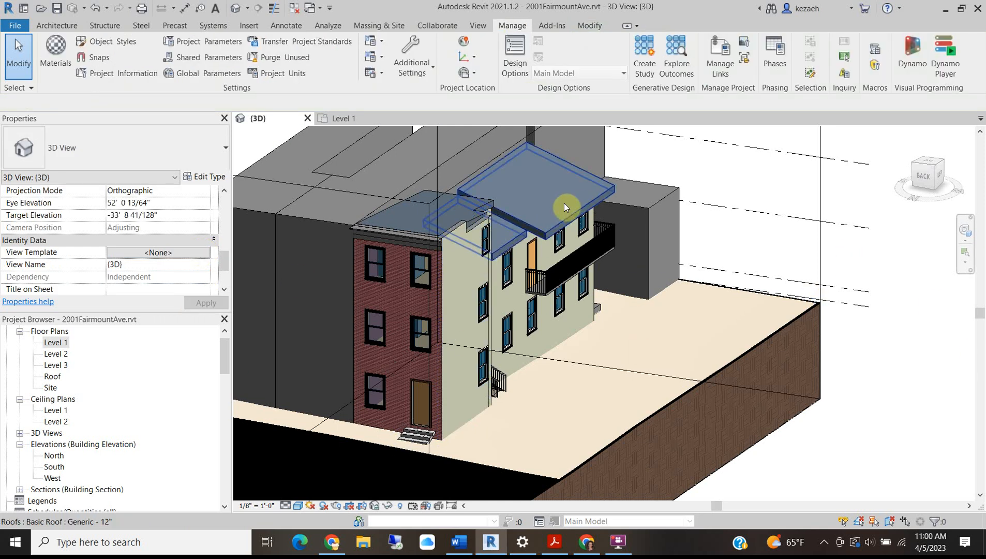
- Set Phase Created to Existing for the Building Footprints generic model of the neighboring buildings
{"action": "scroll", "coordinate": [542, 162], "scroll_direction": "down", "scroll_amount": 3}
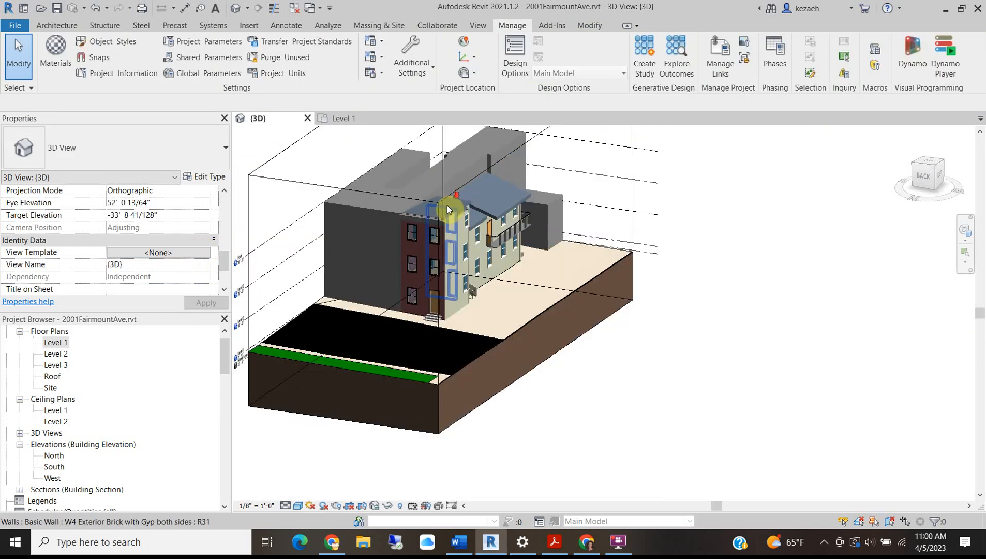
{"action": "scroll", "coordinate": [443, 212], "scroll_direction": "up", "scroll_amount": 2}
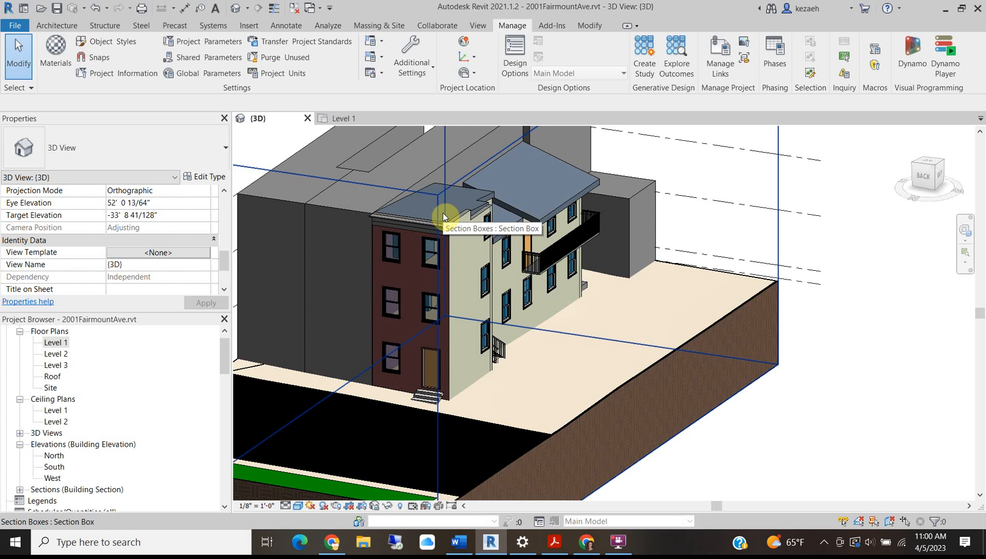
{"action": "left_click", "coordinate": [354, 208]}
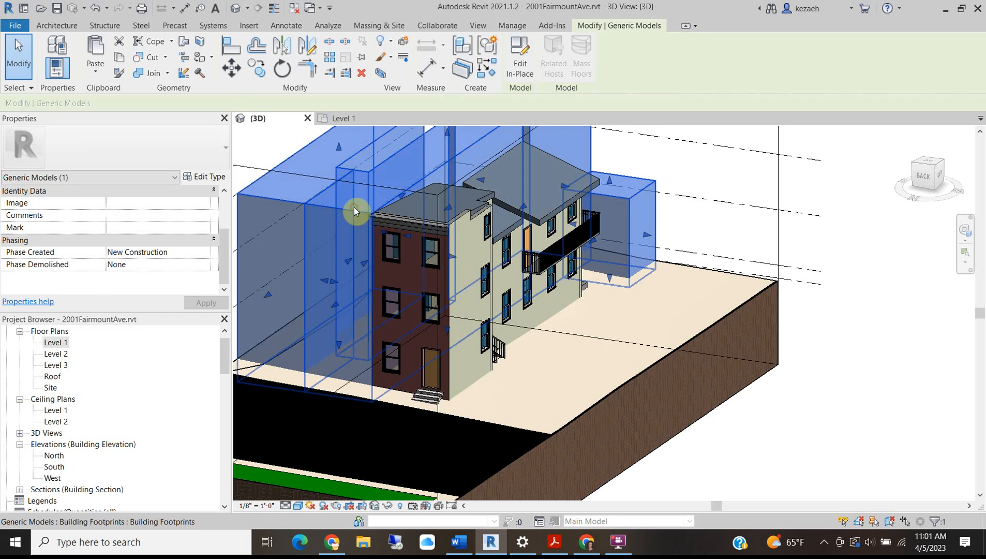
{"action": "left_click", "coordinate": [206, 253]}
{"action": "left_click", "coordinate": [124, 262]}
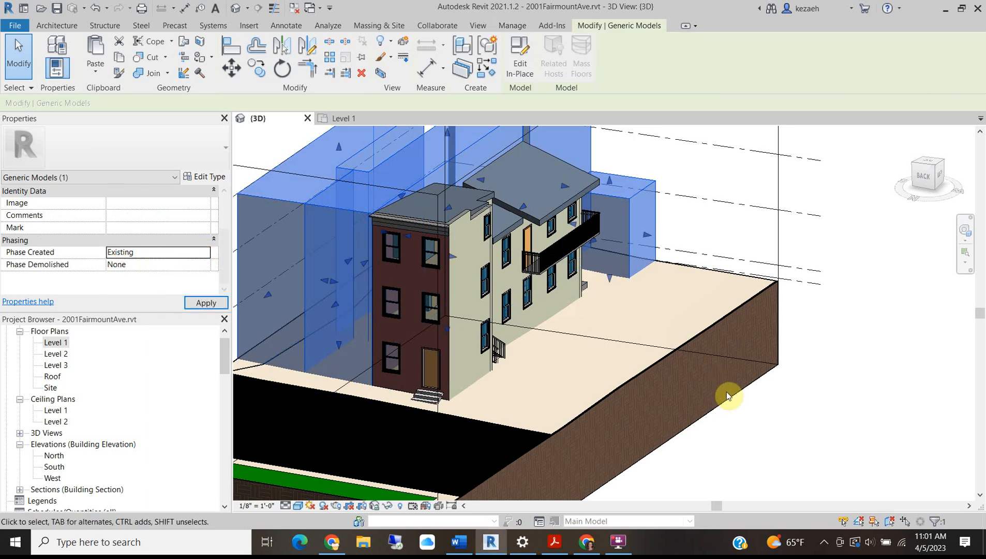
{"action": "left_click", "coordinate": [753, 397]}
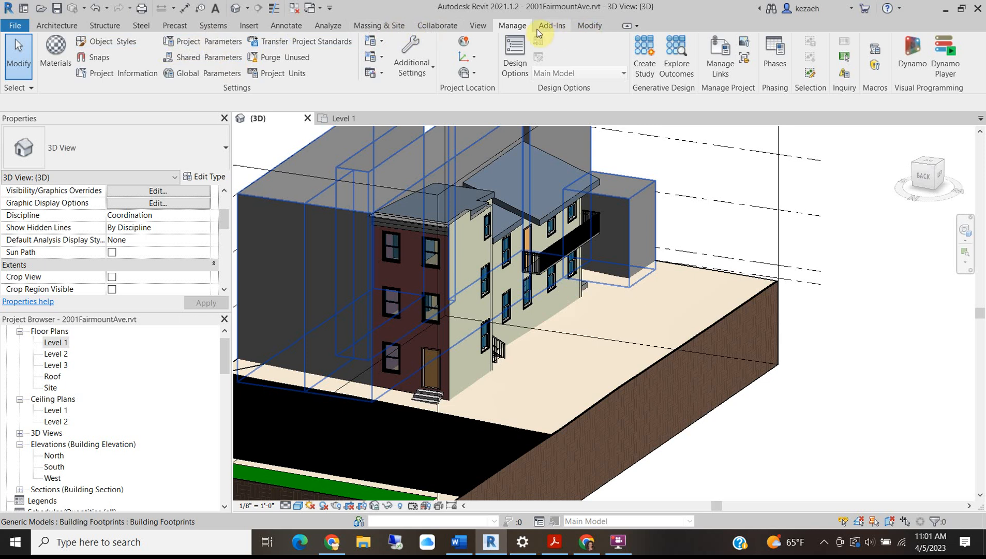
- Insert a new project phase after New Construction and name it Renovation
{"action": "left_click", "coordinate": [512, 26]}
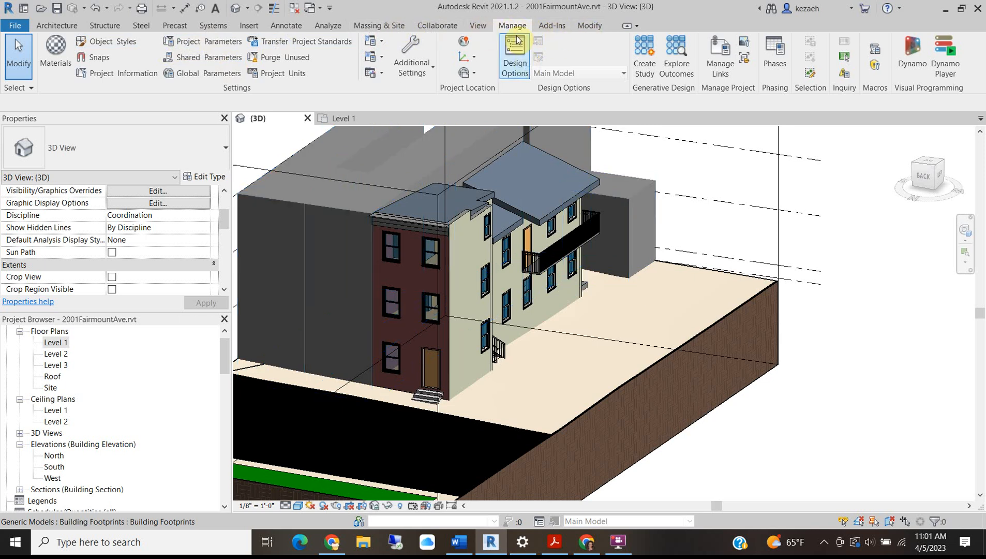
{"action": "left_click", "coordinate": [775, 54]}
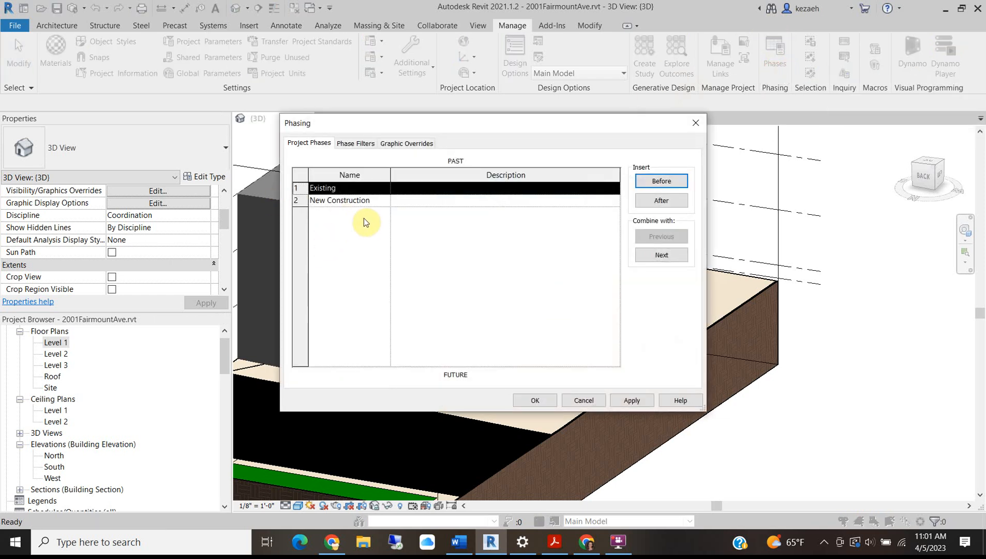
{"action": "left_click", "coordinate": [334, 202]}
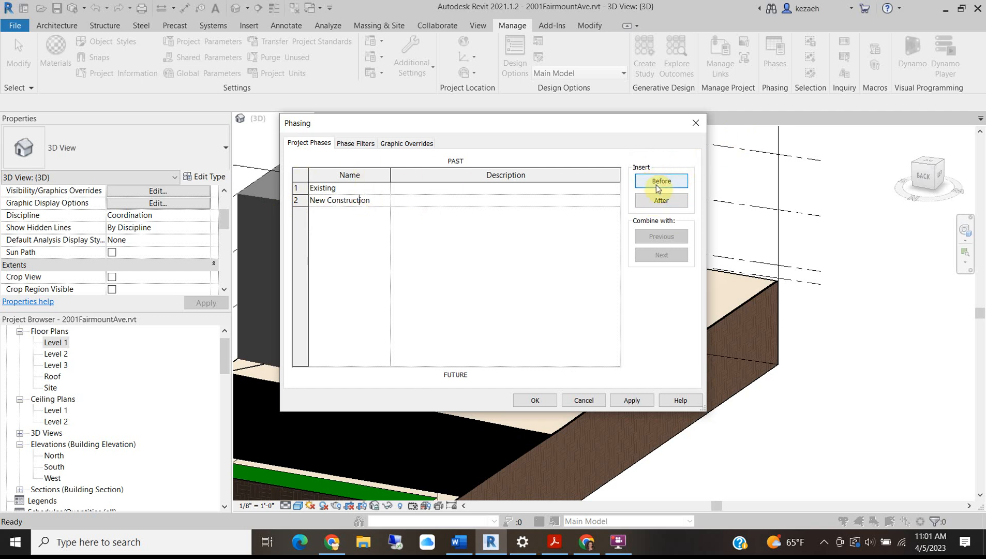
{"action": "left_click", "coordinate": [668, 200]}
{"action": "left_click", "coordinate": [336, 214]}
{"action": "left_click_drag", "start_coordinate": [345, 214], "coordinate": [219, 230]}
{"action": "type", "text": "Renovation"}
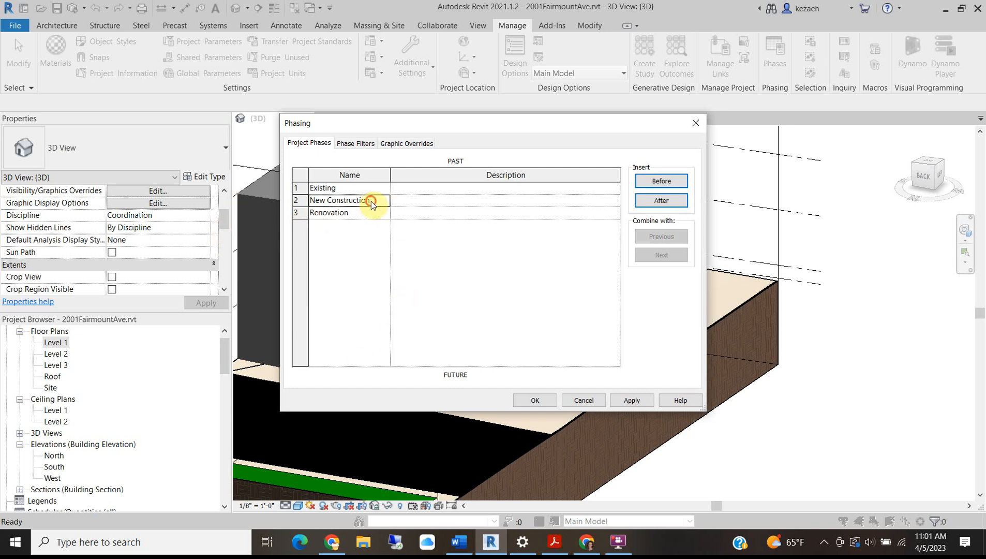
- Combine the New Construction phase with the previous phase and accept the phasing changes
{"action": "left_click", "coordinate": [399, 205]}
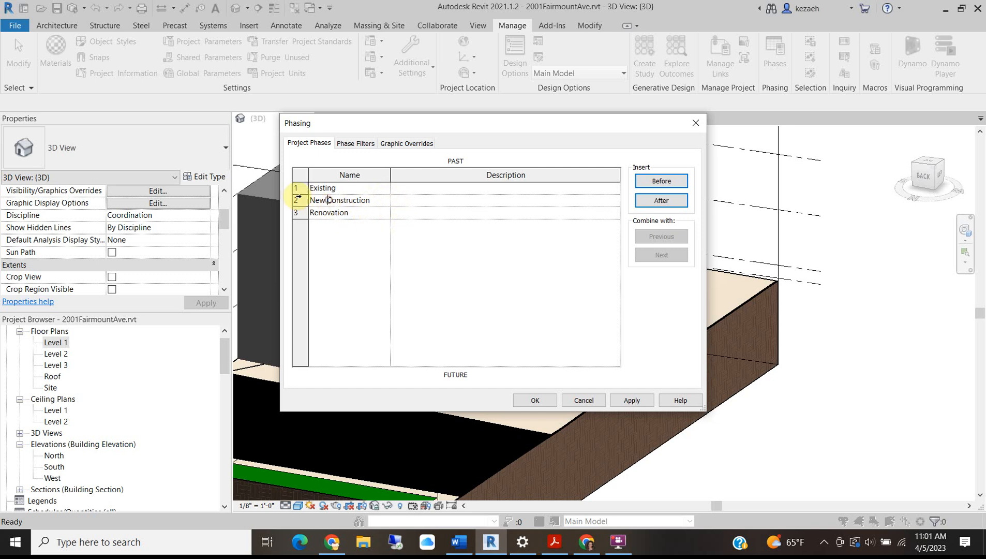
{"action": "left_click", "coordinate": [296, 200]}
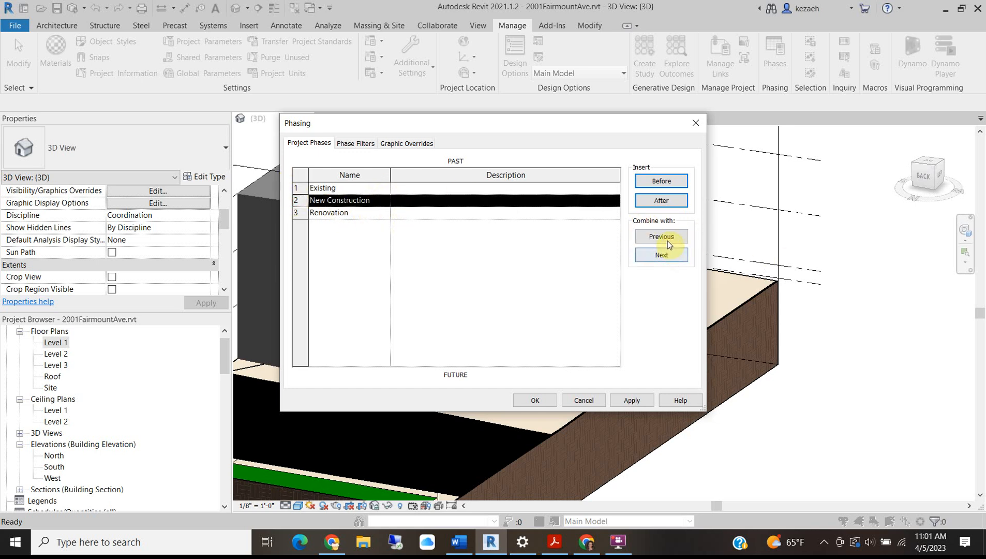
{"action": "left_click", "coordinate": [662, 237]}
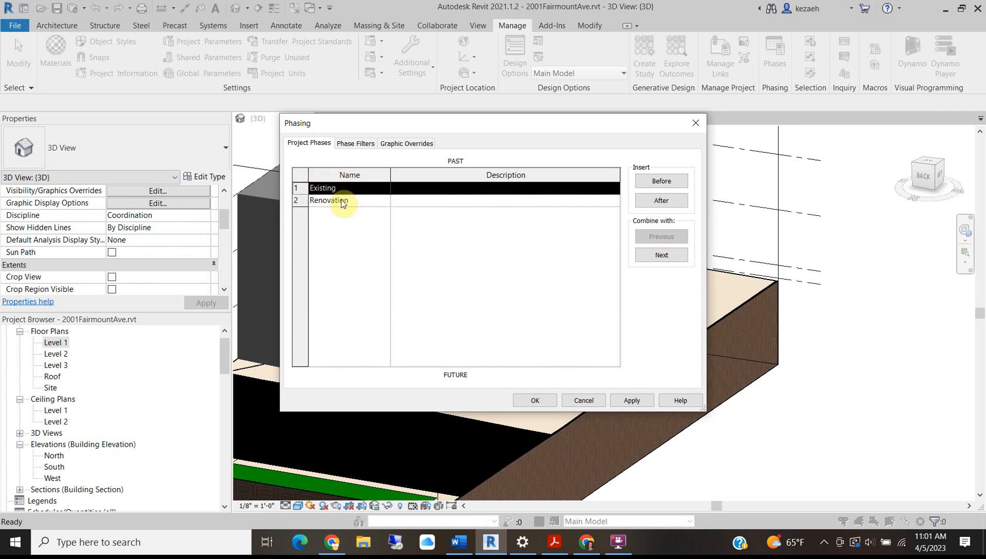
{"action": "left_click", "coordinate": [530, 403]}
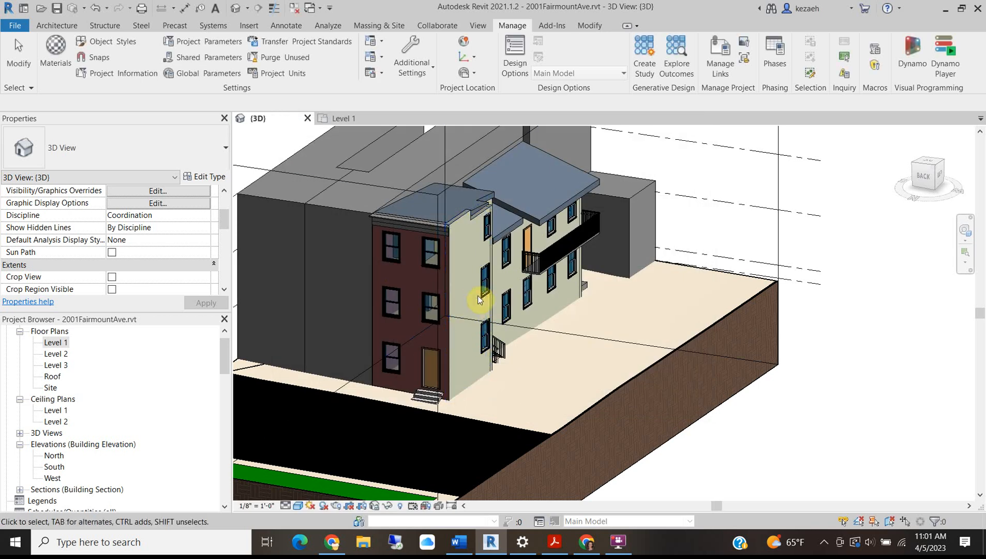
- Check the phase assignment of the front block's W1a exterior brick side wall
{"action": "scroll", "coordinate": [459, 223], "scroll_direction": "up", "scroll_amount": 2}
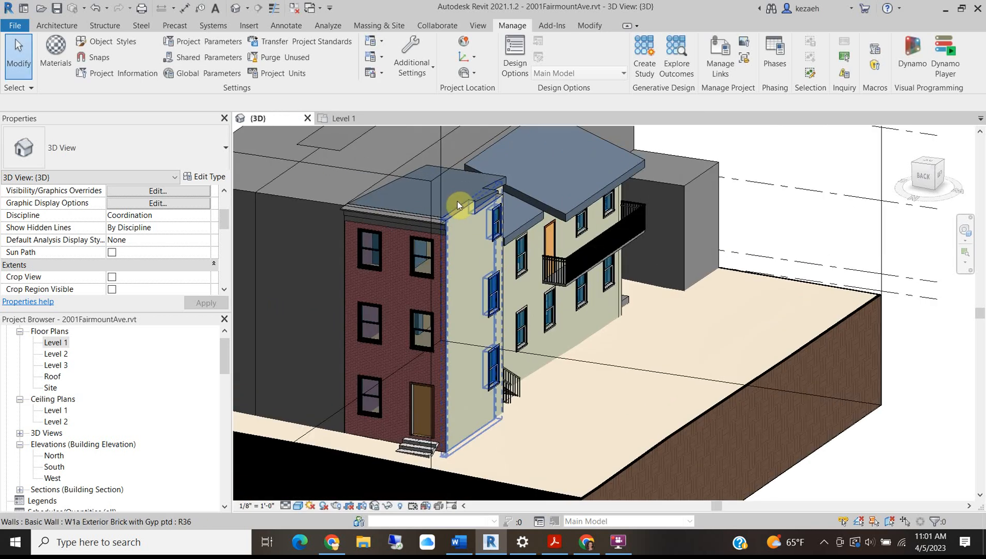
{"action": "left_click", "coordinate": [462, 202]}
{"action": "scroll", "coordinate": [224, 233], "scroll_direction": "down", "scroll_amount": 2}
{"action": "scroll", "coordinate": [224, 236], "scroll_direction": "down", "scroll_amount": 5}
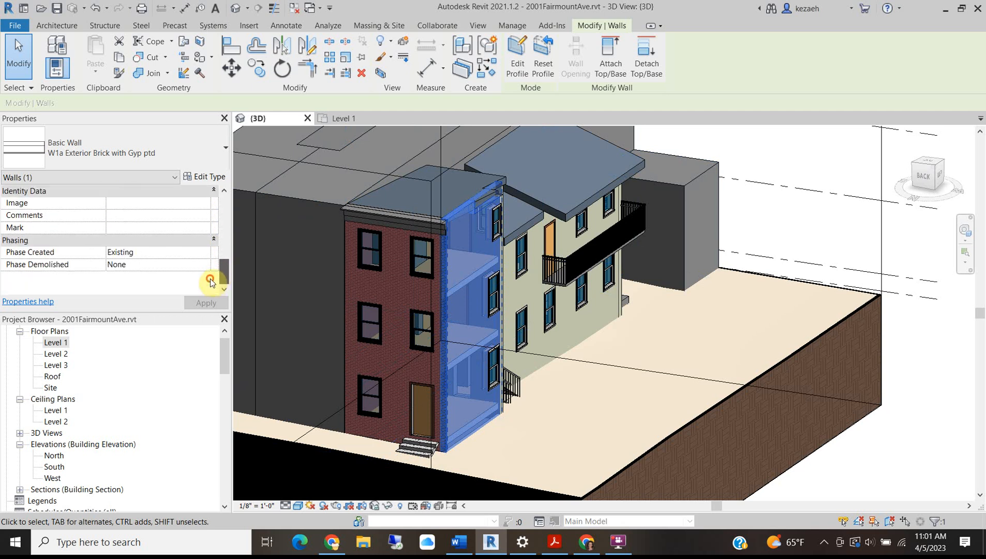
{"action": "left_click", "coordinate": [957, 442]}
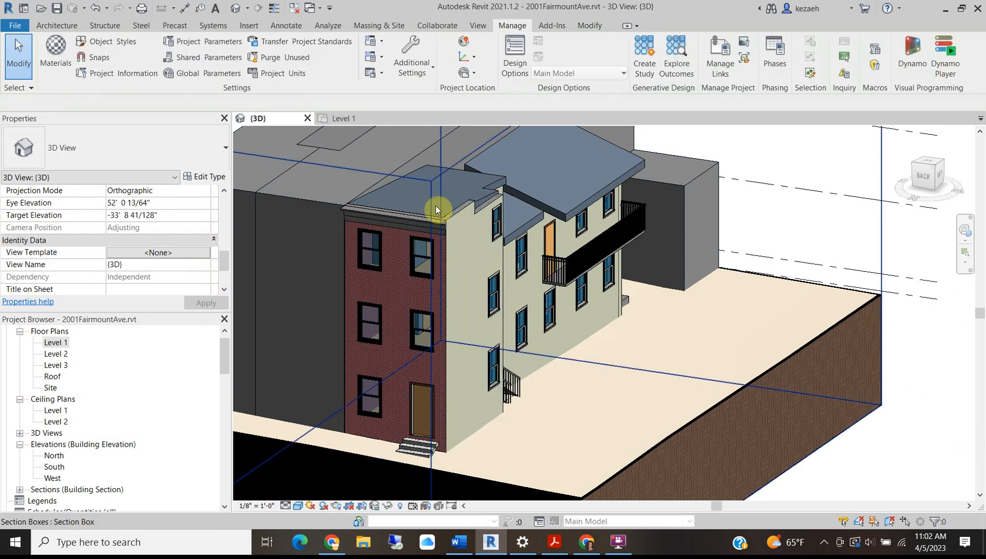
- Set the 3D view's phase to Renovation
{"action": "scroll", "coordinate": [676, 235], "scroll_direction": "down", "scroll_amount": 4}
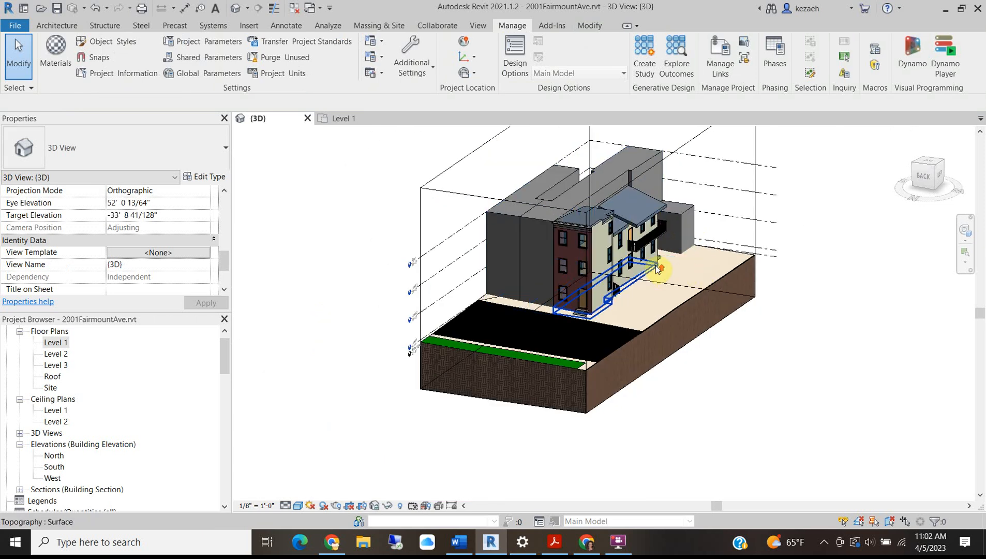
{"action": "scroll", "coordinate": [661, 271], "scroll_direction": "up", "scroll_amount": 3}
{"action": "scroll", "coordinate": [667, 272], "scroll_direction": "down", "scroll_amount": 4}
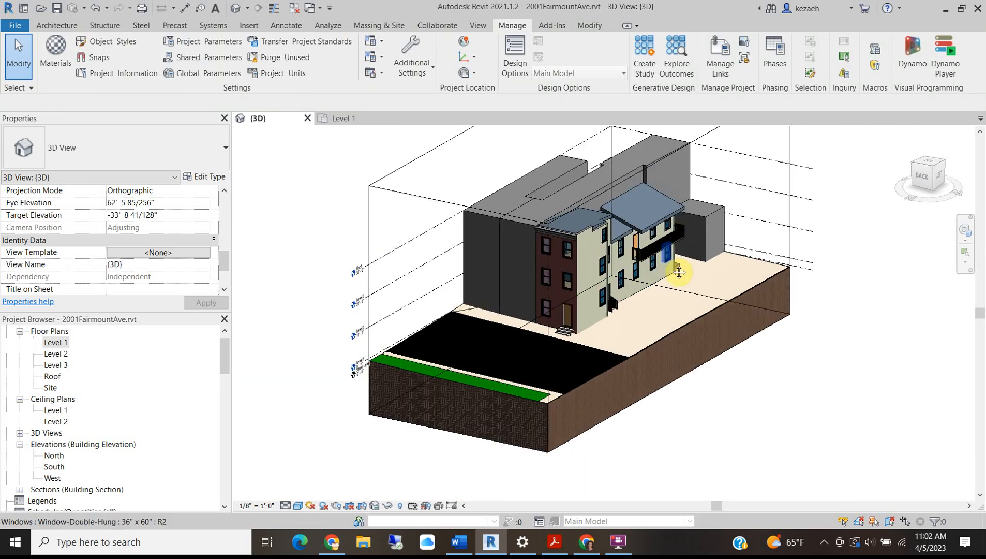
{"action": "middle_click_drag", "start_coordinate": [597, 351], "coordinate": [534, 418]}
{"action": "scroll", "coordinate": [471, 385], "scroll_direction": "up", "scroll_amount": 1}
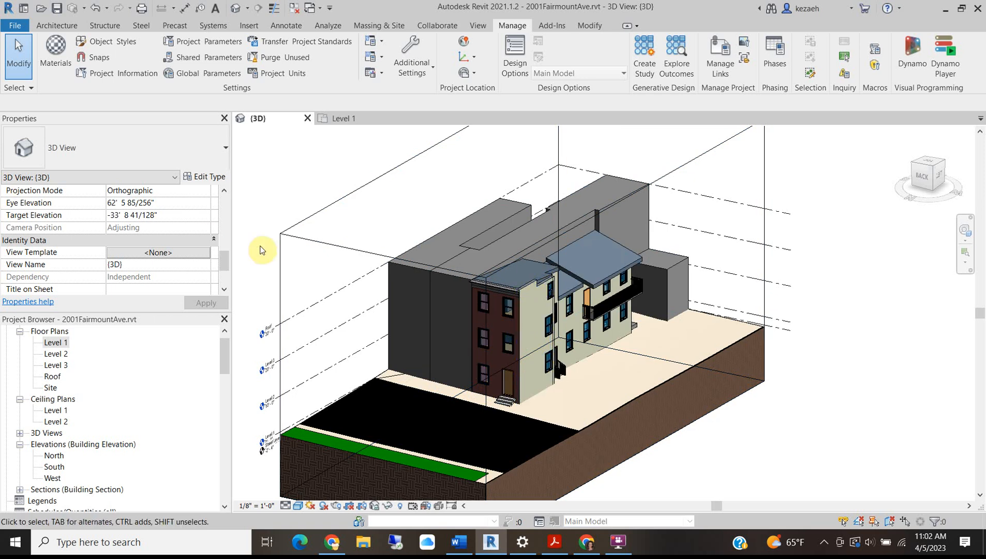
{"action": "left_click_drag", "start_coordinate": [223, 262], "coordinate": [224, 292]}
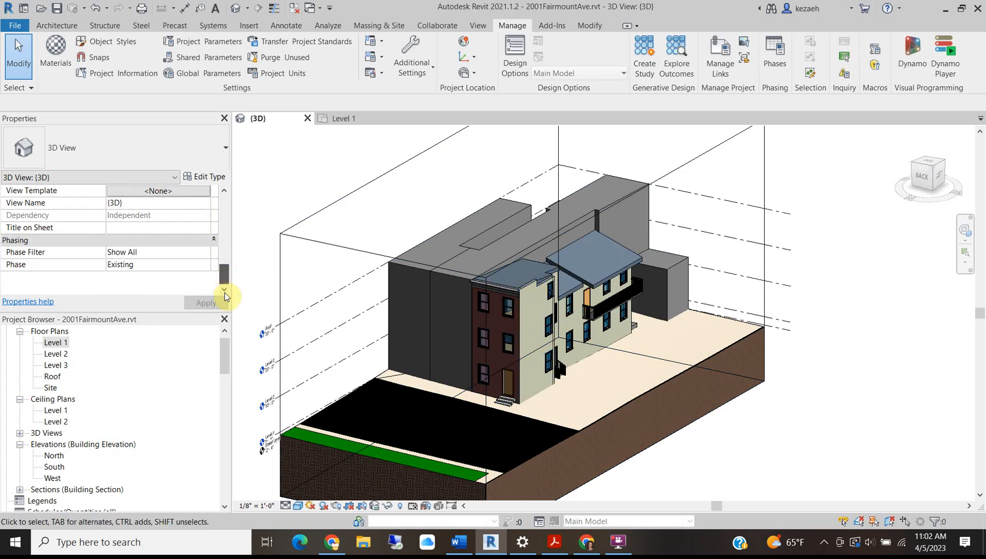
{"action": "left_click", "coordinate": [204, 265]}
{"action": "left_click", "coordinate": [125, 283]}
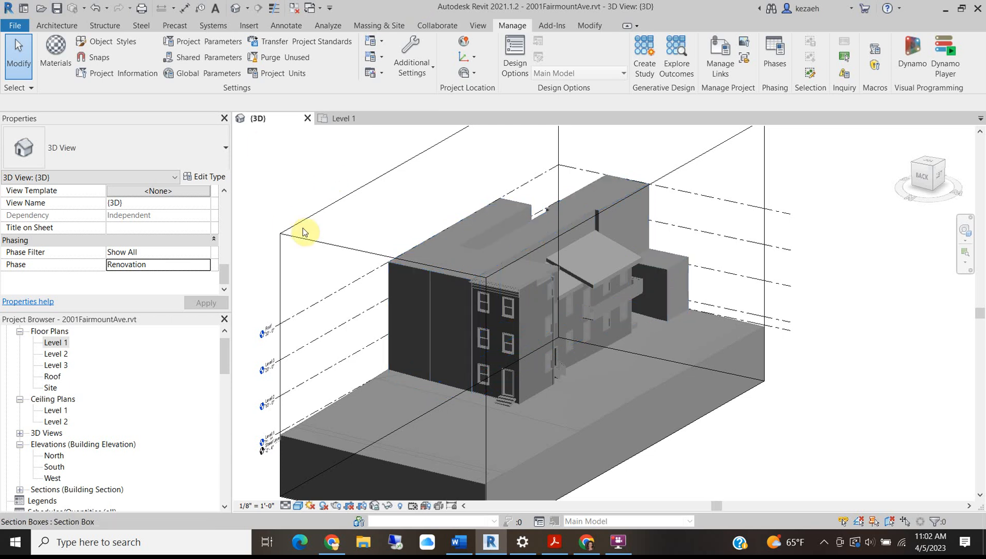
- Set the 3D view's phase filter to Show Previous + New
{"action": "left_click", "coordinate": [211, 252]}
{"action": "left_click", "coordinate": [205, 252]}
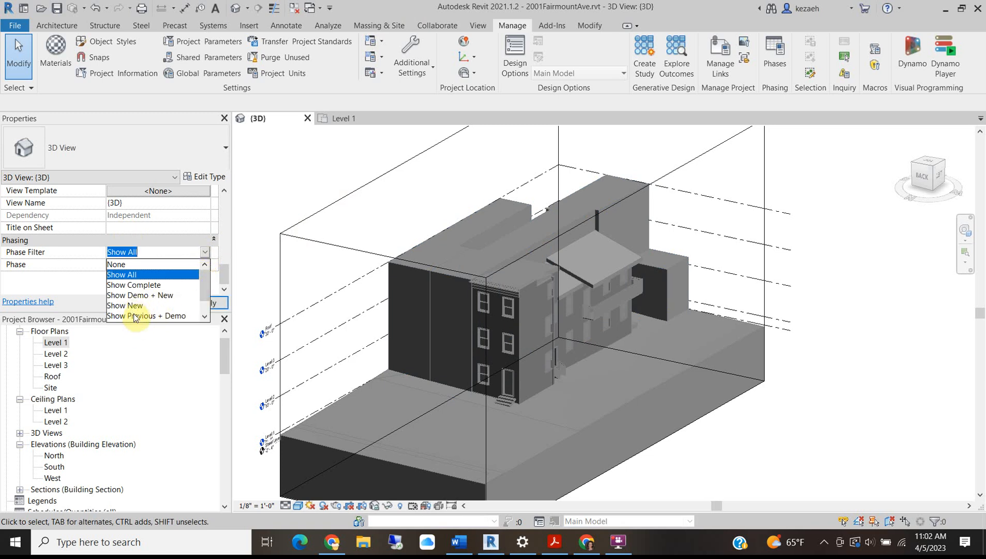
{"action": "left_click", "coordinate": [203, 288]}
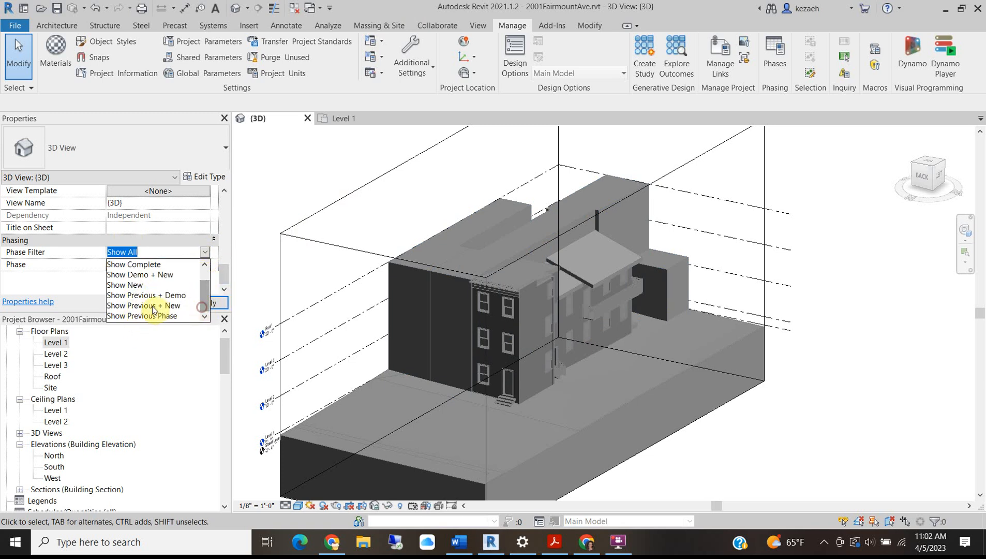
{"action": "left_click", "coordinate": [154, 305]}
- Place a 28" x 48" double-hung test window on the street facade between the middle-story and top-story windows
{"action": "scroll", "coordinate": [517, 404], "scroll_direction": "up", "scroll_amount": 5}
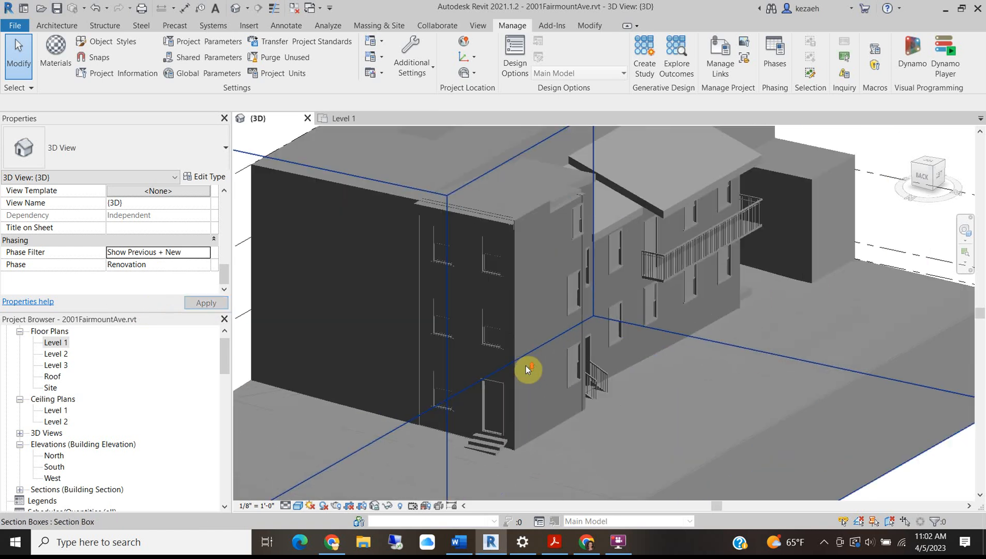
{"action": "scroll", "coordinate": [553, 307], "scroll_direction": "down", "scroll_amount": 3}
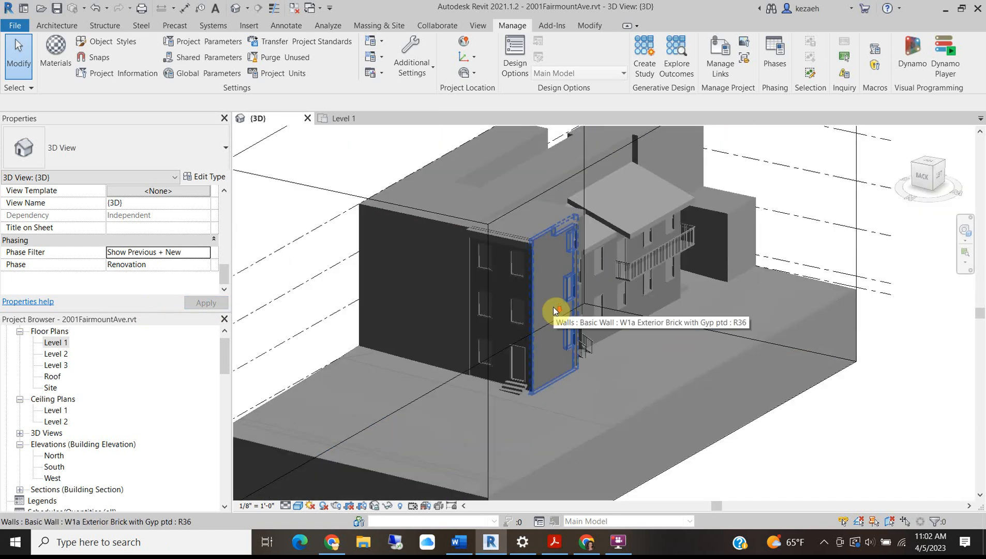
{"action": "scroll", "coordinate": [565, 375], "scroll_direction": "up", "scroll_amount": 4}
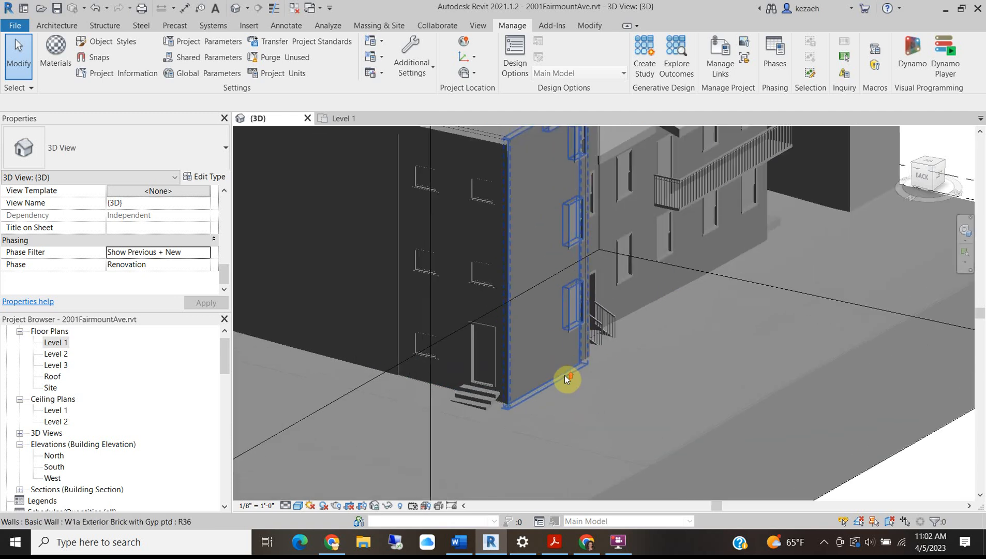
{"action": "left_click", "coordinate": [70, 26]}
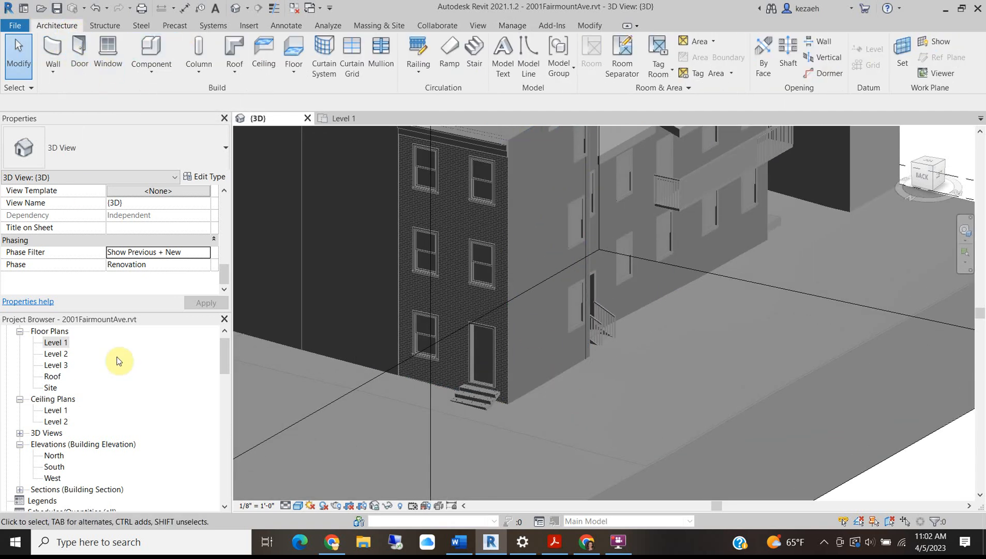
{"action": "left_click", "coordinate": [125, 253]}
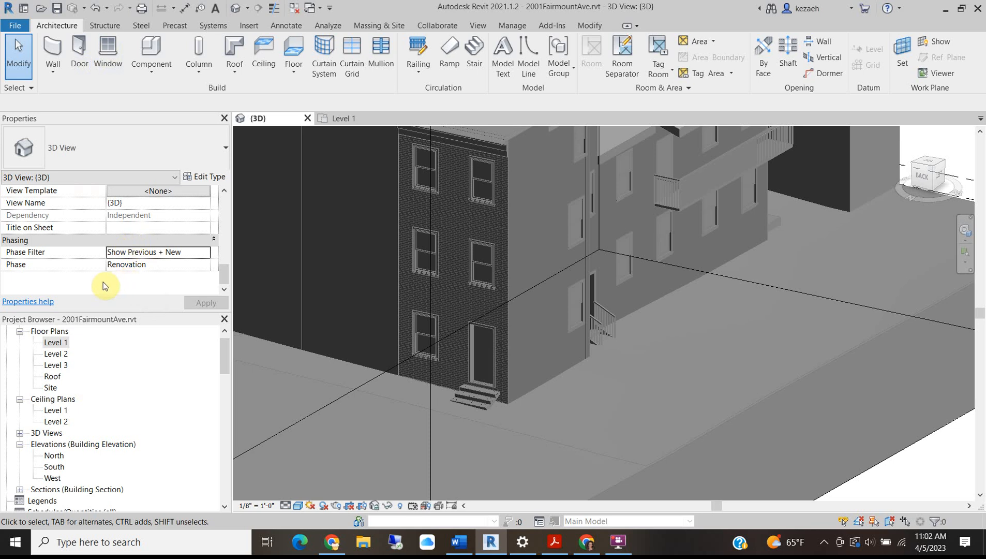
{"action": "left_click", "coordinate": [108, 52]}
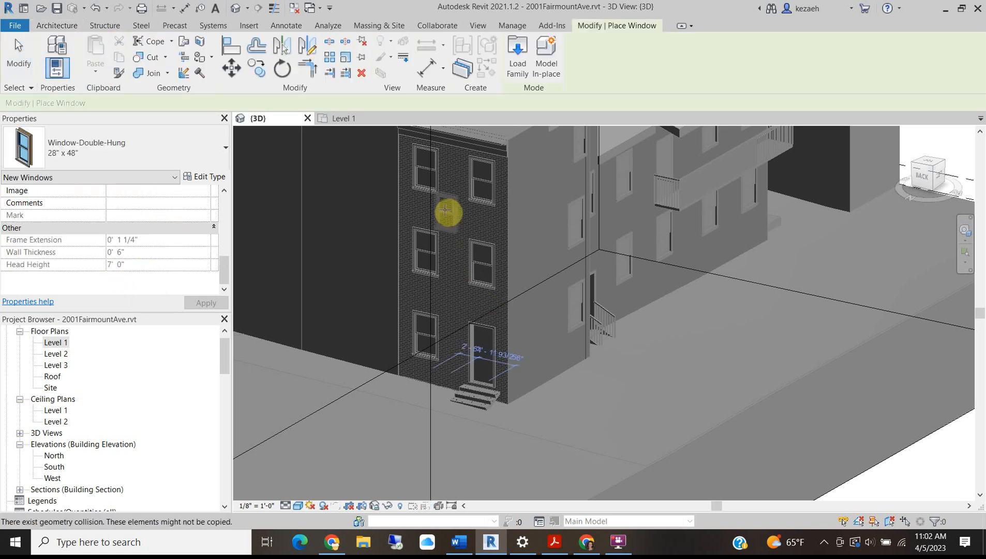
{"action": "left_click", "coordinate": [475, 247]}
{"action": "scroll", "coordinate": [474, 248], "scroll_direction": "up", "scroll_amount": 2}
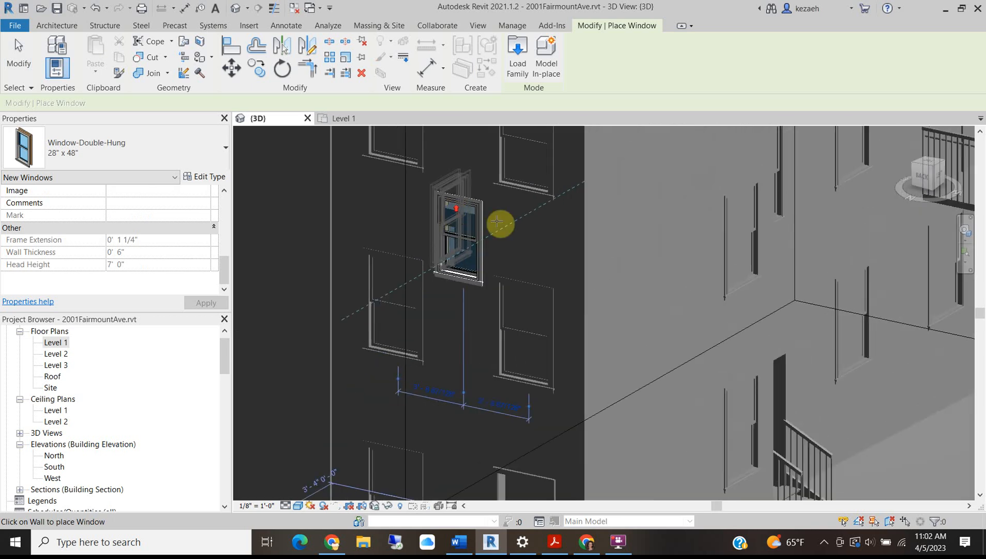
{"action": "scroll", "coordinate": [537, 301], "scroll_direction": "up", "scroll_amount": 2}
{"action": "key", "text": "Escape"}
{"action": "key", "text": "Escape"}
{"action": "scroll", "coordinate": [474, 250], "scroll_direction": "up", "scroll_amount": 2}
{"action": "scroll", "coordinate": [479, 250], "scroll_direction": "down", "scroll_amount": 3}
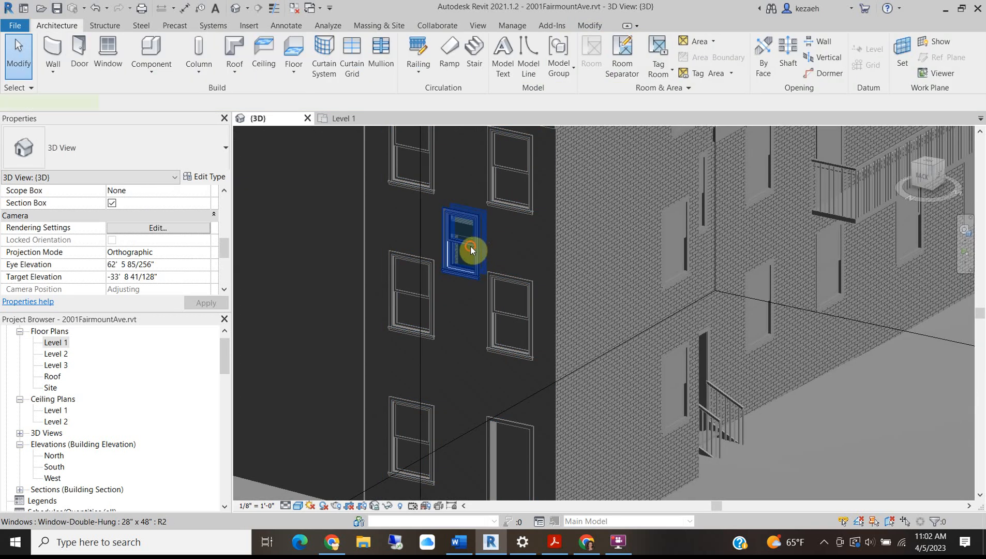
- Delete the 28" x 48" test window from the street facade
{"action": "left_click", "coordinate": [470, 247]}
{"action": "key", "text": "Escape"}
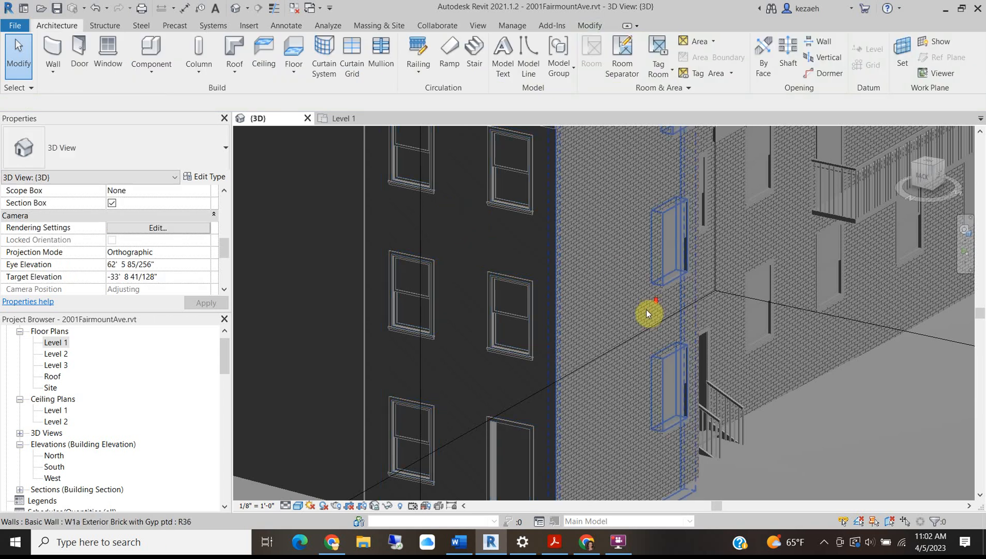
{"action": "scroll", "coordinate": [657, 279], "scroll_direction": "down", "scroll_amount": 4}
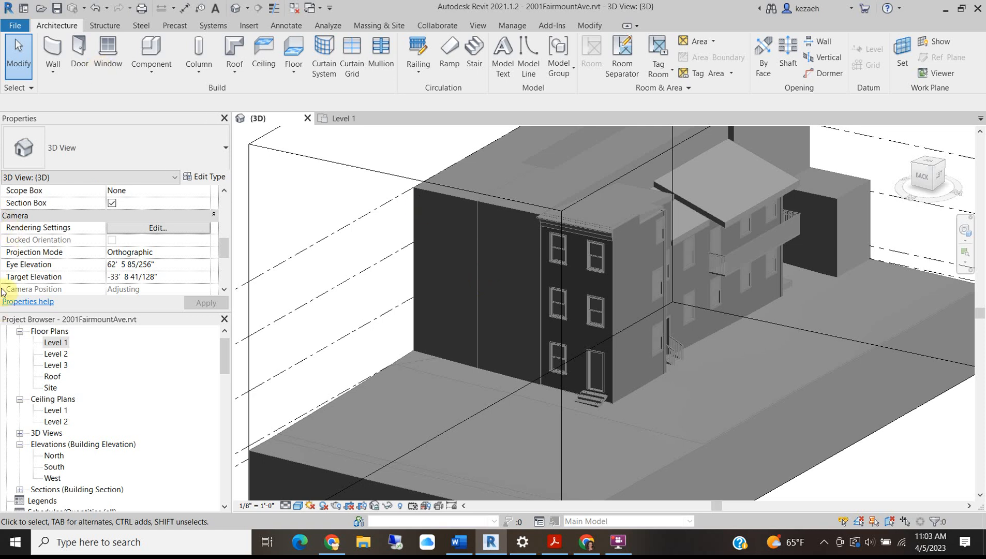
- Open the Level 1 floor plan and set its phase to Renovation
{"action": "double_click", "coordinate": [55, 343]}
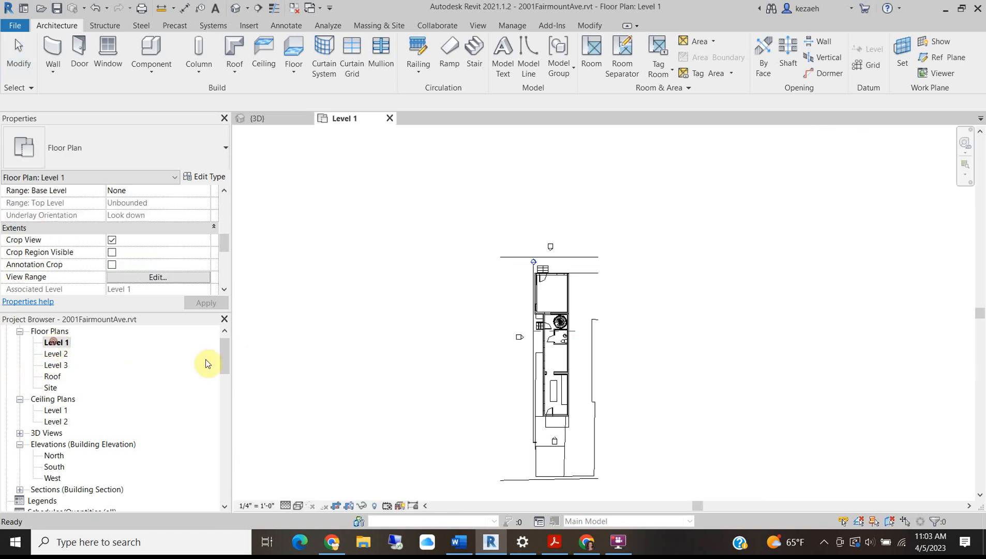
{"action": "scroll", "coordinate": [575, 253], "scroll_direction": "up", "scroll_amount": 5}
{"action": "scroll", "coordinate": [621, 337], "scroll_direction": "up", "scroll_amount": 2}
{"action": "scroll", "coordinate": [628, 392], "scroll_direction": "down", "scroll_amount": 5}
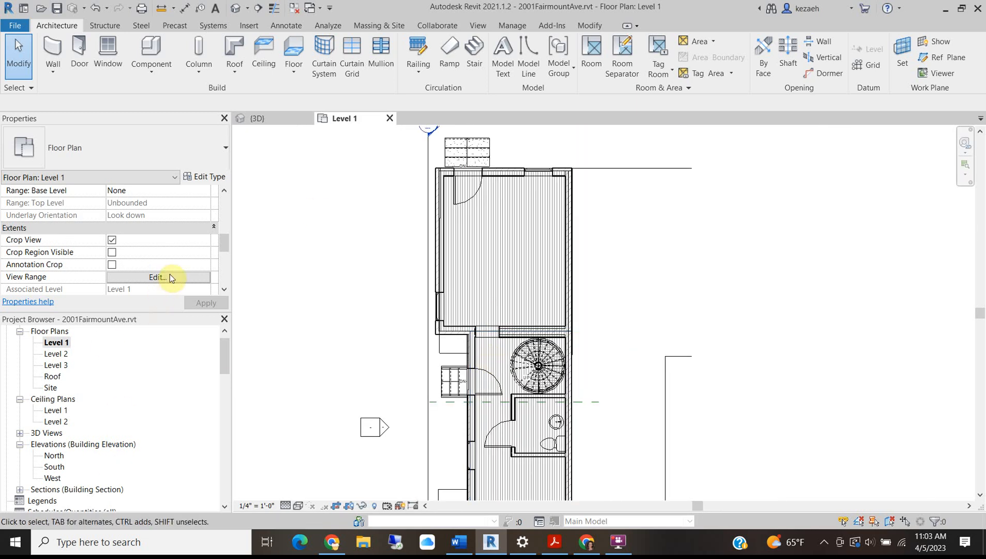
{"action": "left_click_drag", "start_coordinate": [222, 246], "coordinate": [228, 277]}
{"action": "left_click", "coordinate": [120, 253]}
{"action": "left_click", "coordinate": [206, 253]}
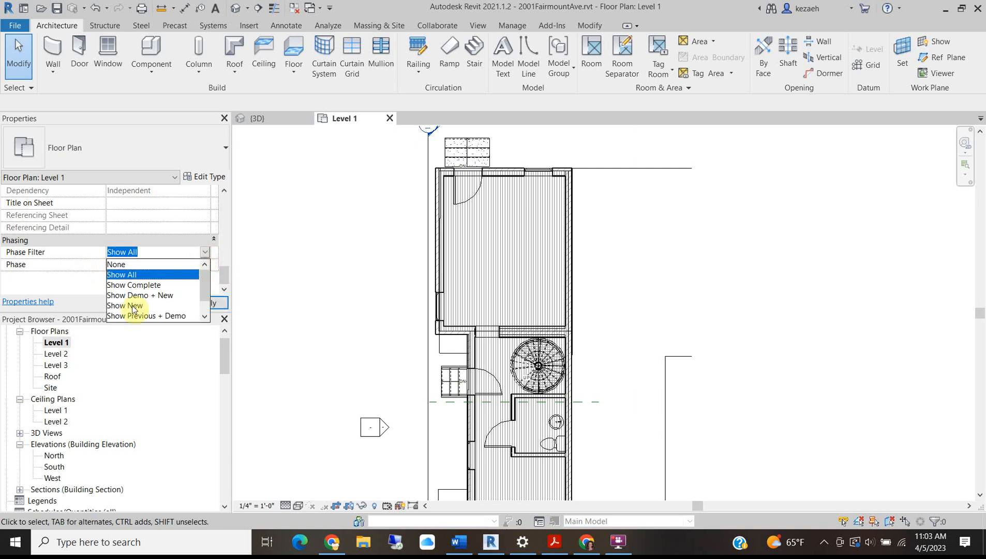
{"action": "left_click", "coordinate": [93, 270]}
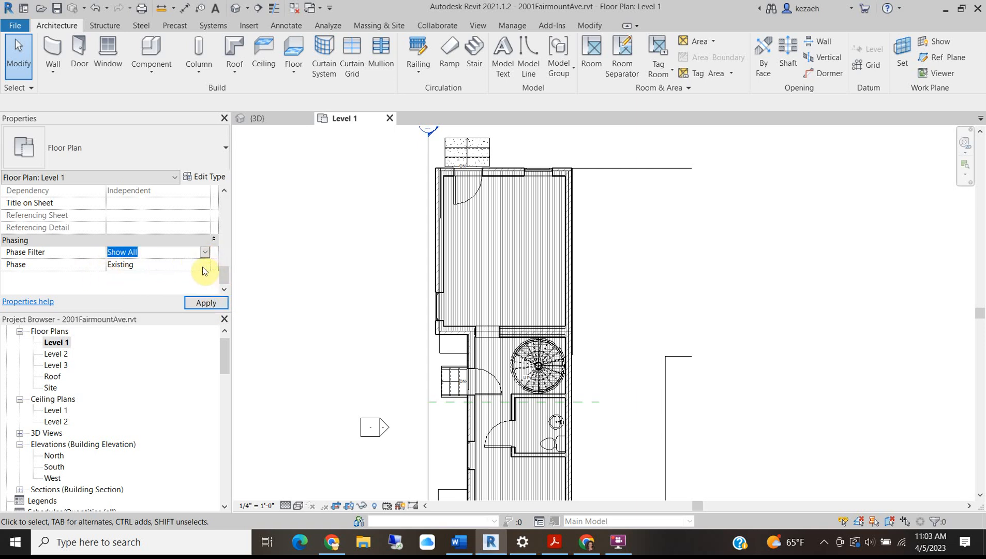
{"action": "left_click", "coordinate": [204, 265]}
{"action": "left_click", "coordinate": [114, 285]}
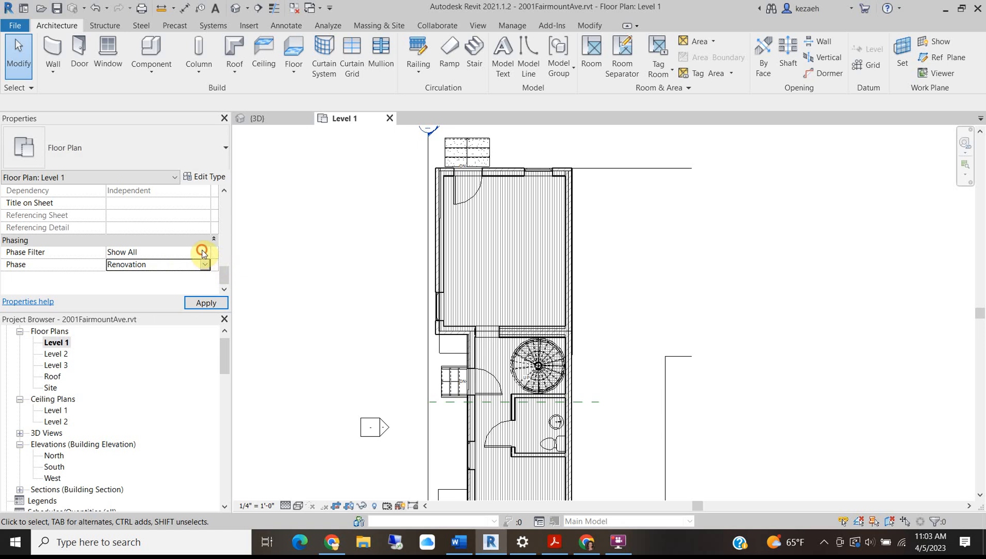
- Set the Level 1 floor plan's phase filter to Show Previous + New
{"action": "left_click", "coordinate": [205, 252]}
{"action": "scroll", "coordinate": [207, 304], "scroll_direction": "down", "scroll_amount": 1}
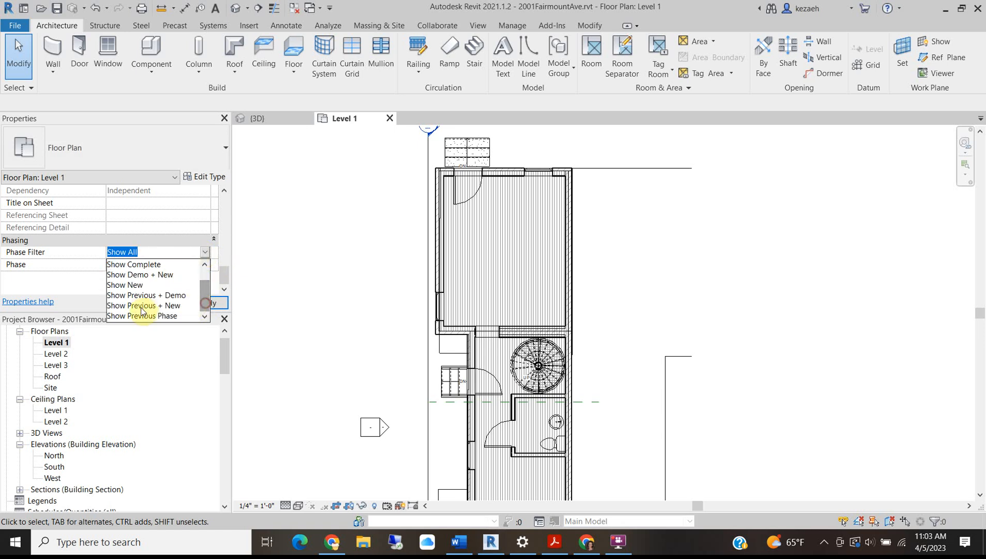
{"action": "left_click", "coordinate": [123, 306]}
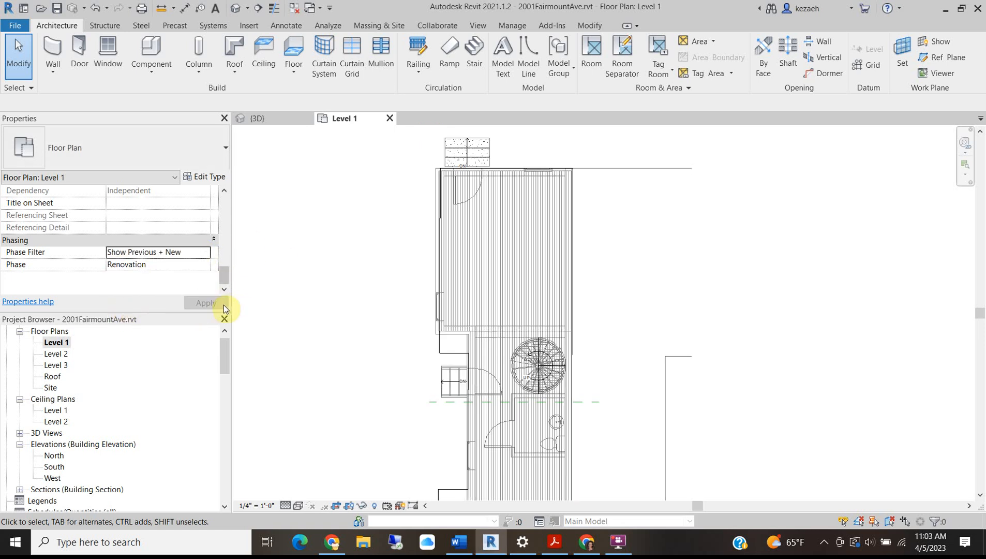
- Examine the Level 1 plan under the Renovation phase, from the entry steps through the spiral stair and bathroom to the kitchen
{"action": "left_click", "coordinate": [207, 306]}
{"action": "left_click", "coordinate": [357, 209]}
{"action": "scroll", "coordinate": [471, 155], "scroll_direction": "up", "scroll_amount": 3}
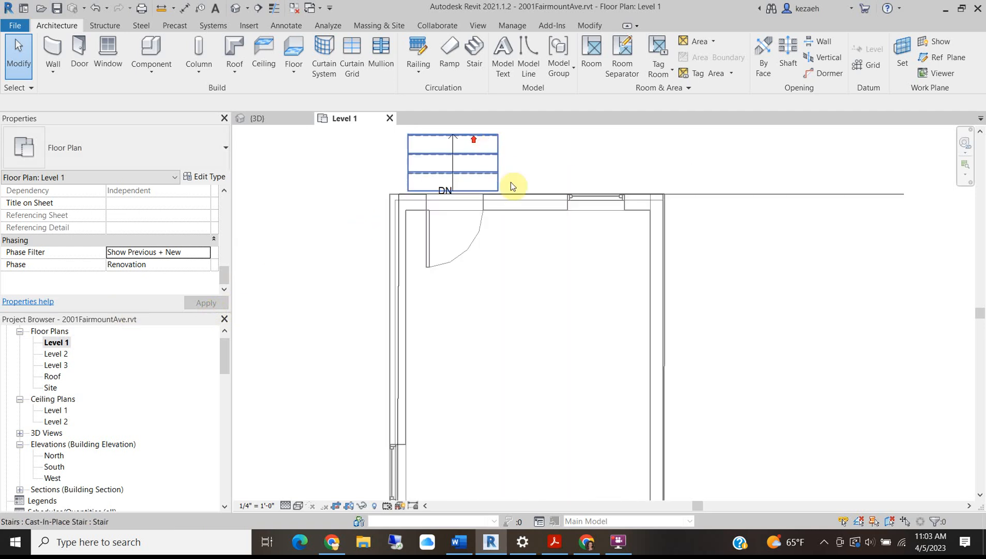
{"action": "scroll", "coordinate": [440, 202], "scroll_direction": "down", "scroll_amount": 3}
{"action": "middle_click_drag", "start_coordinate": [490, 407], "coordinate": [424, 266]}
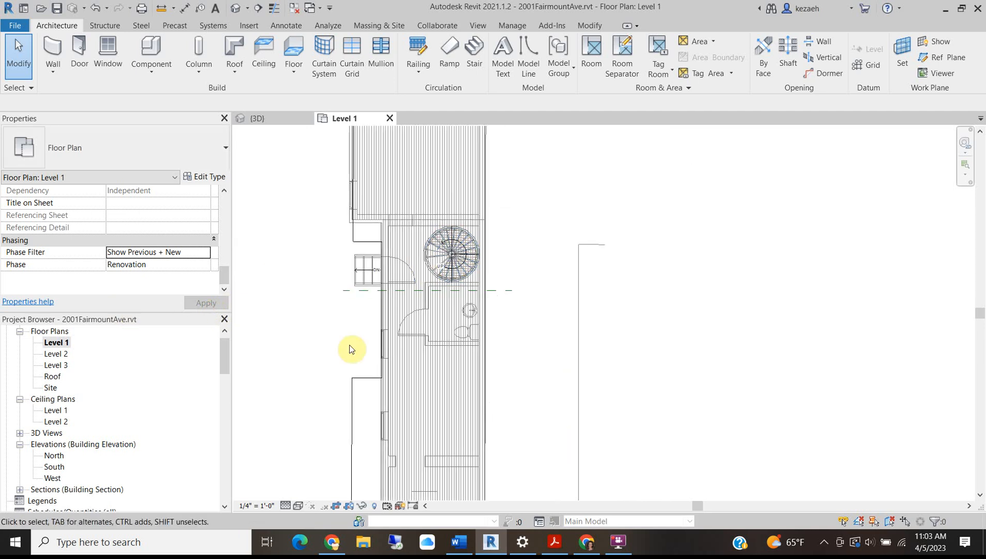
{"action": "middle_click_drag", "start_coordinate": [487, 348], "coordinate": [520, 237]}
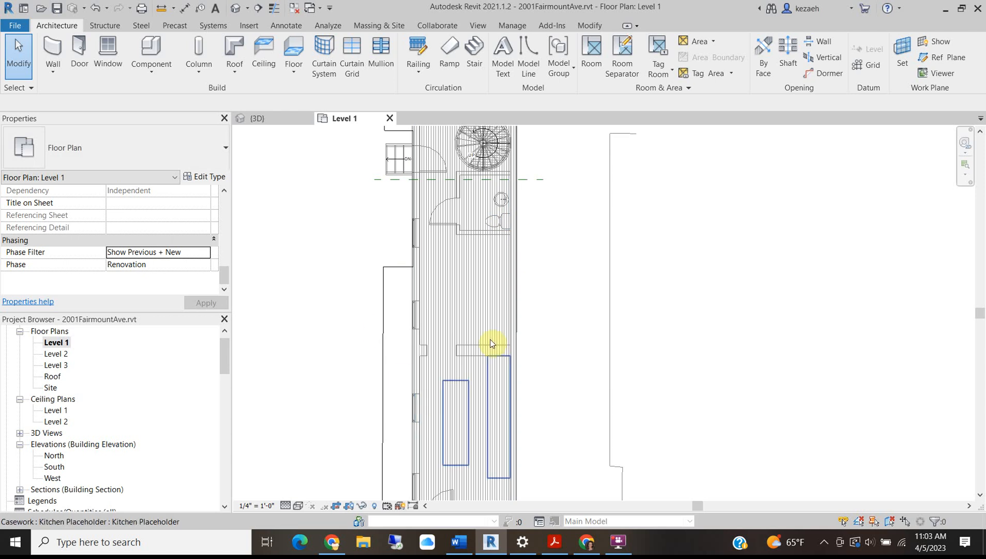
{"action": "scroll", "coordinate": [457, 222], "scroll_direction": "down", "scroll_amount": 2}
{"action": "middle_click_drag", "start_coordinate": [457, 221], "coordinate": [461, 304]}
{"action": "scroll", "coordinate": [459, 261], "scroll_direction": "up", "scroll_amount": 4}
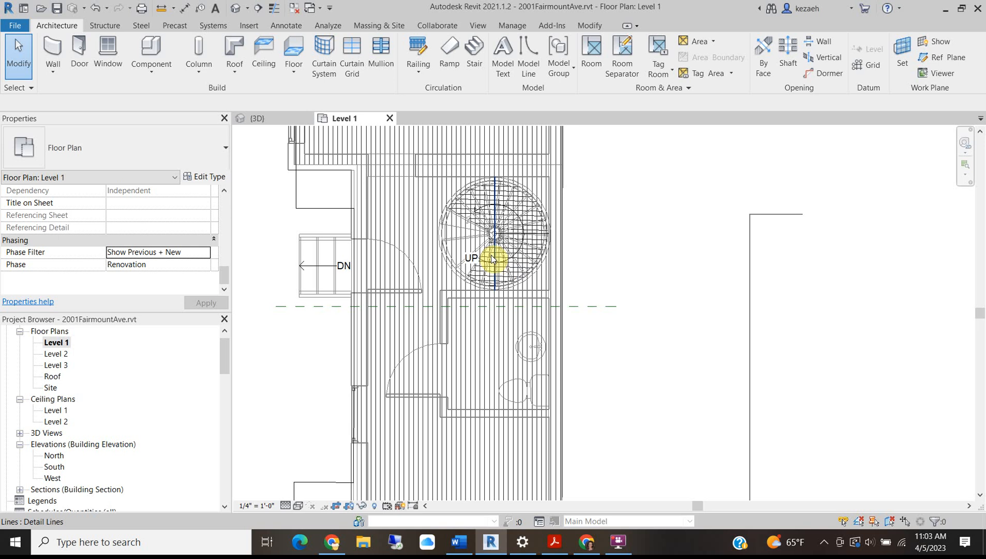
{"action": "scroll", "coordinate": [493, 258], "scroll_direction": "down", "scroll_amount": 5}
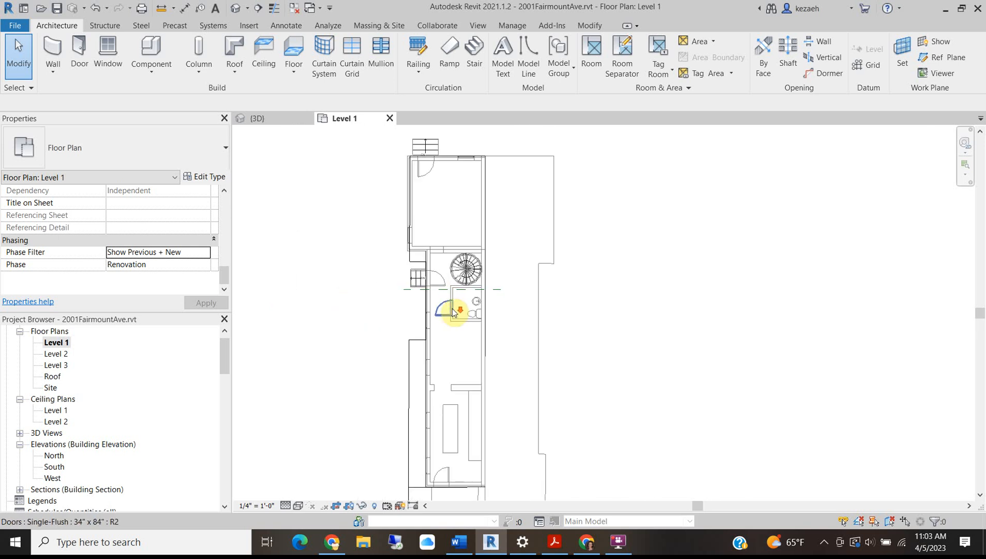
{"action": "scroll", "coordinate": [454, 242], "scroll_direction": "up", "scroll_amount": 2}
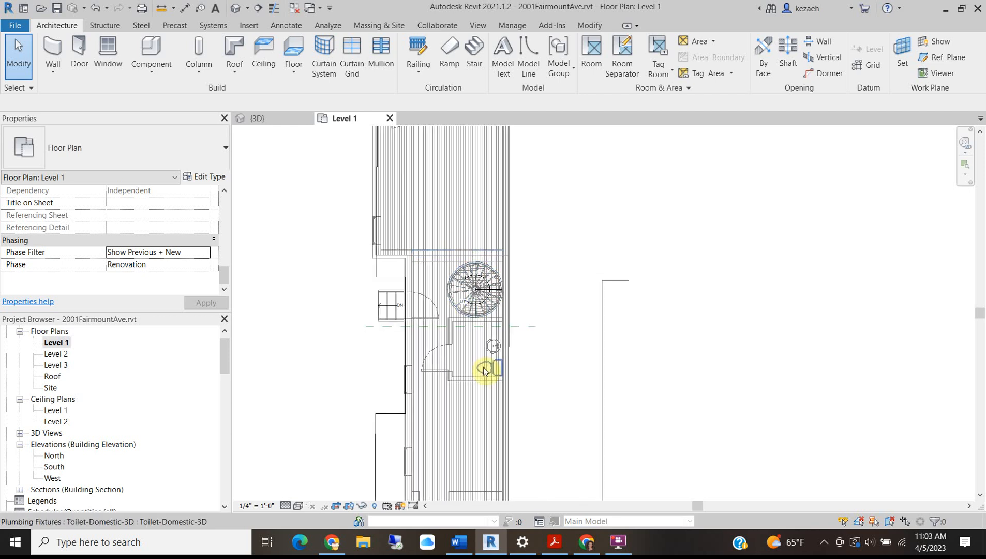
{"action": "scroll", "coordinate": [459, 283], "scroll_direction": "down", "scroll_amount": 2}
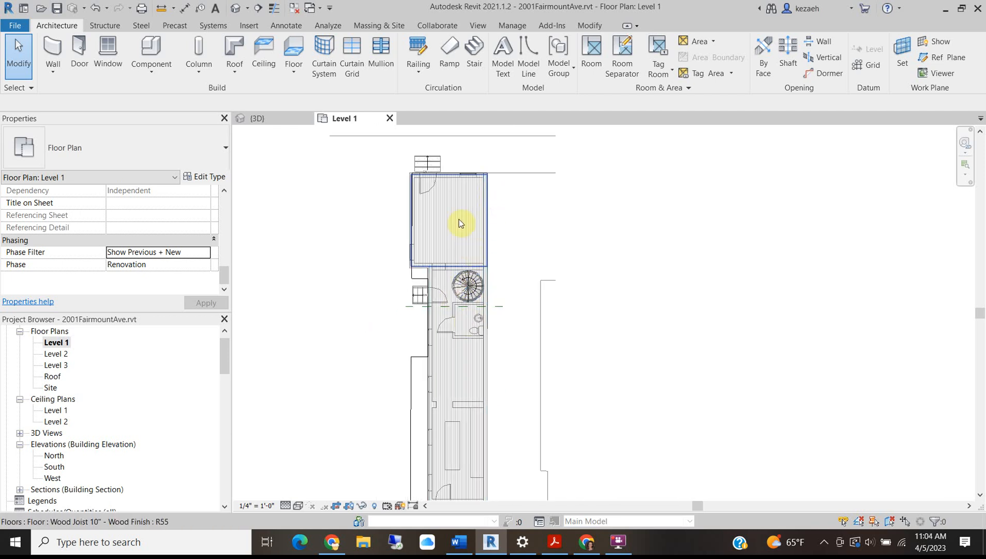
{"action": "scroll", "coordinate": [458, 214], "scroll_direction": "up", "scroll_amount": 3}
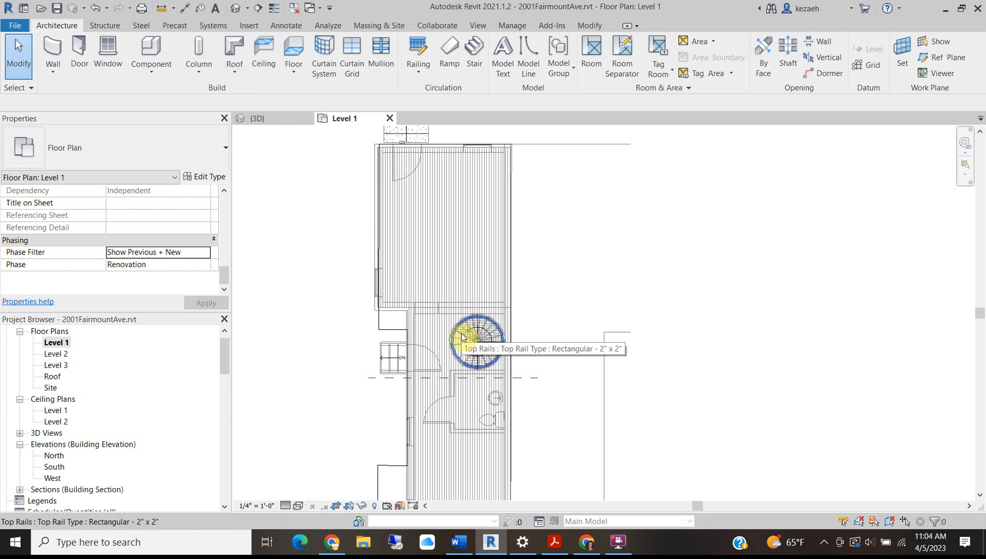
- Draw a building section lengthwise through the house on Level 1, from the front entry past the rear wall, looking toward the spiral stair
{"action": "left_click", "coordinate": [477, 25]}
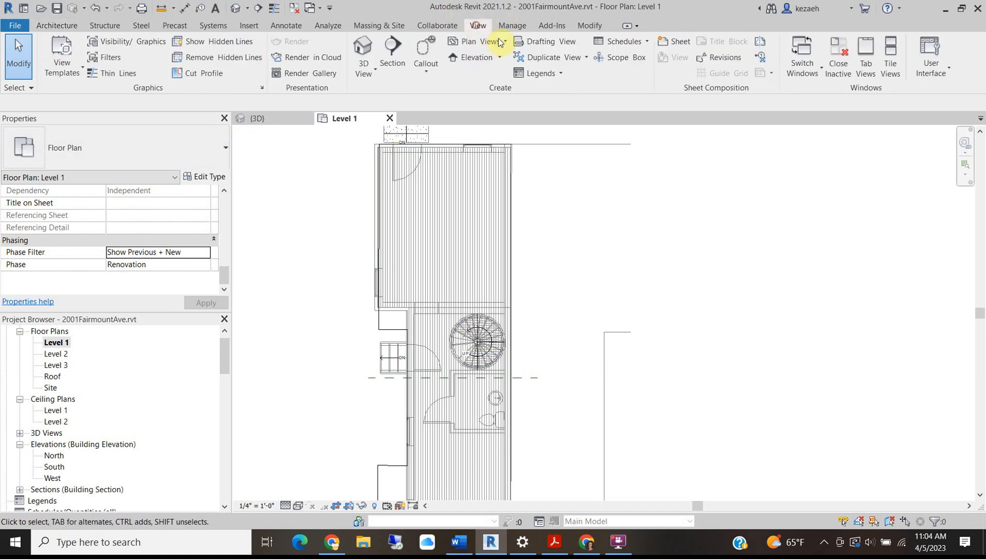
{"action": "left_click", "coordinate": [391, 51]}
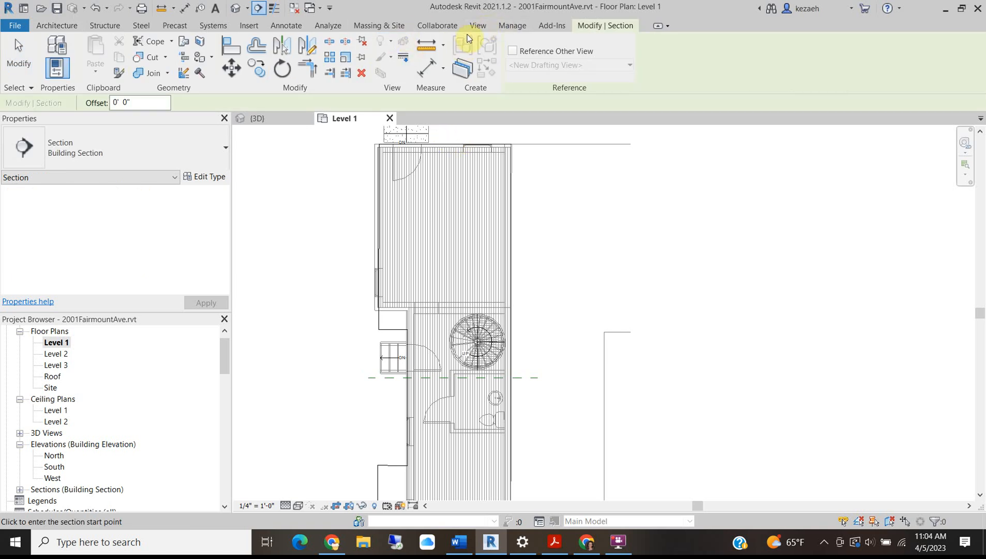
{"action": "left_click", "coordinate": [444, 130]}
{"action": "scroll", "coordinate": [463, 308], "scroll_direction": "down", "scroll_amount": 3}
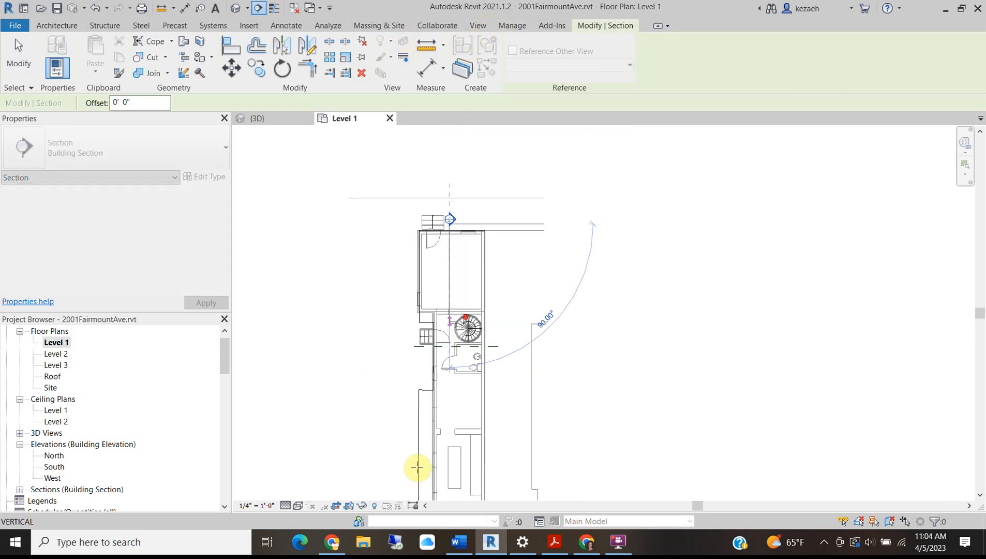
{"action": "middle_click_drag", "start_coordinate": [440, 422], "coordinate": [436, 391]}
{"action": "left_click", "coordinate": [431, 411]}
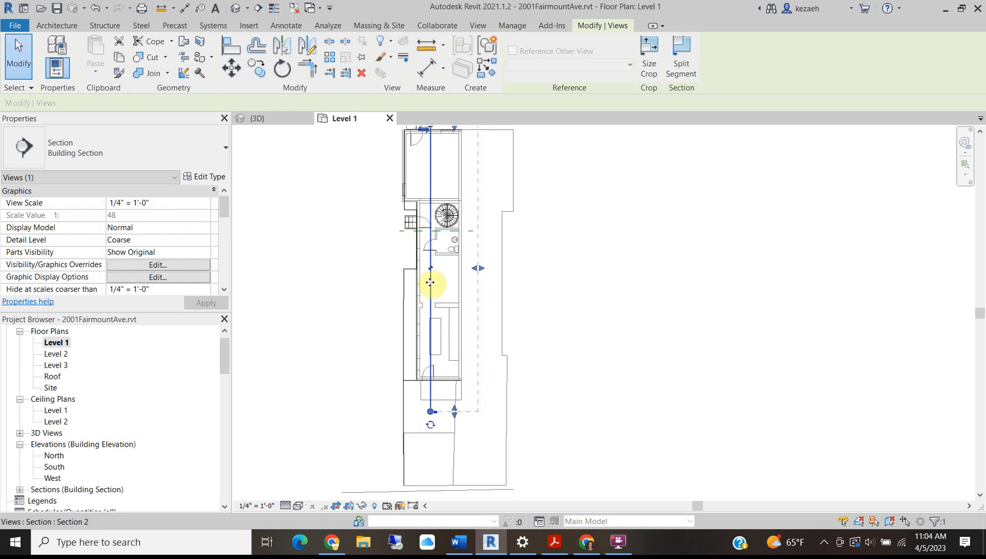
- Open the view of the new lengthwise section and examine the stacked spiral stairs between the levels
{"action": "right_click", "coordinate": [430, 282]}
{"action": "left_click", "coordinate": [446, 305]}
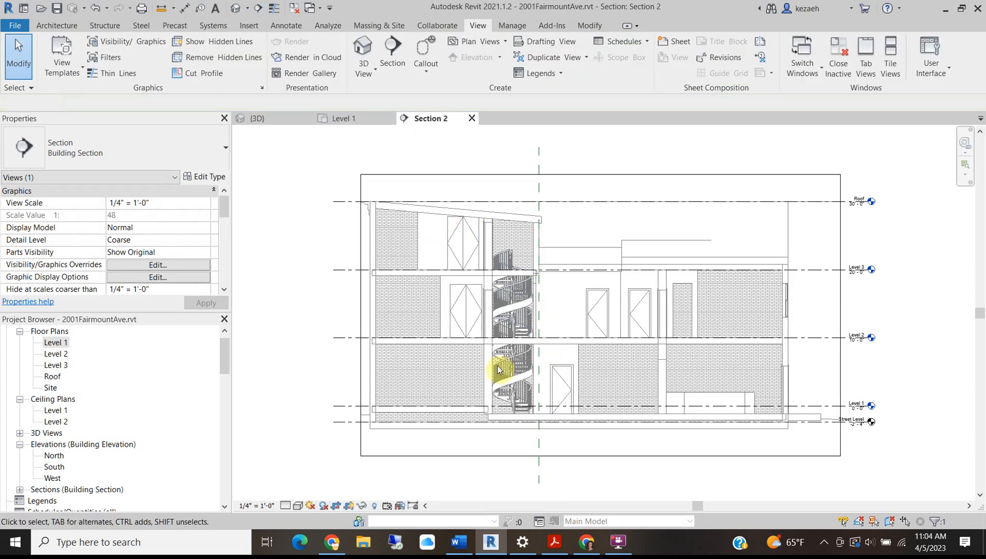
{"action": "scroll", "coordinate": [538, 358], "scroll_direction": "up", "scroll_amount": 3}
{"action": "scroll", "coordinate": [524, 323], "scroll_direction": "down", "scroll_amount": 2}
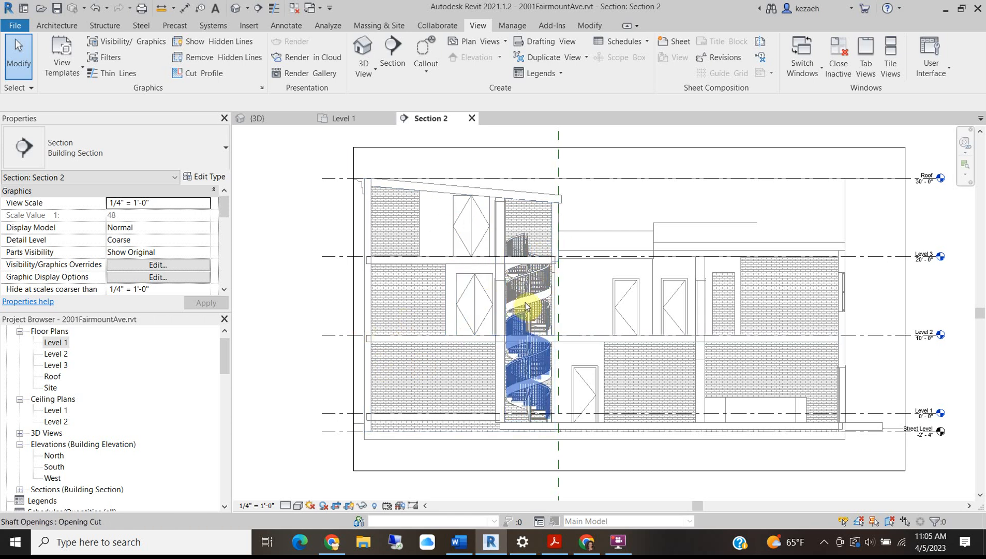
- Return to the Level 1 plan and demolish the spiral stair and its railing in the Renovation phase
{"action": "left_click", "coordinate": [332, 119]}
{"action": "scroll", "coordinate": [440, 270], "scroll_direction": "up", "scroll_amount": 6}
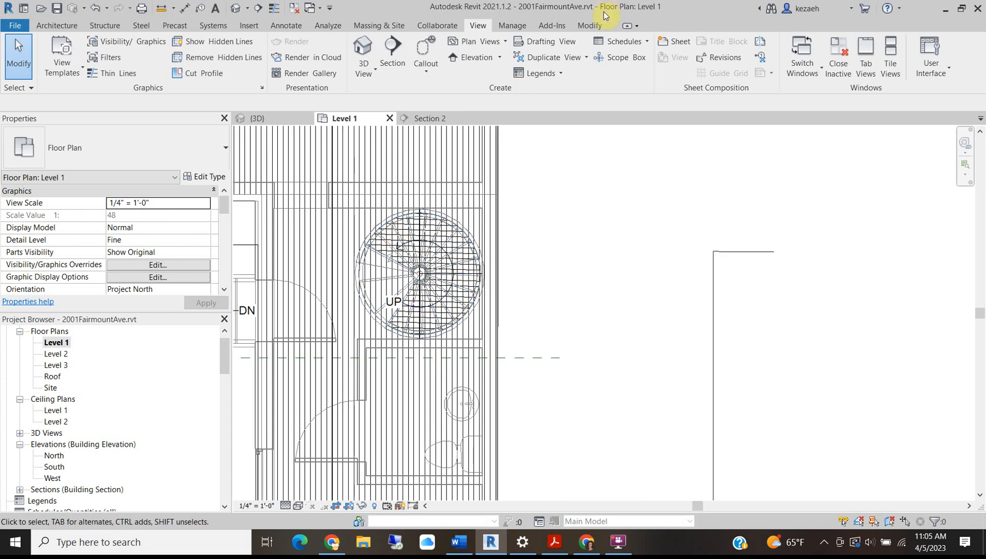
{"action": "scroll", "coordinate": [294, 275], "scroll_direction": "down", "scroll_amount": 3}
{"action": "scroll", "coordinate": [348, 225], "scroll_direction": "up", "scroll_amount": 2}
{"action": "left_click", "coordinate": [588, 21]}
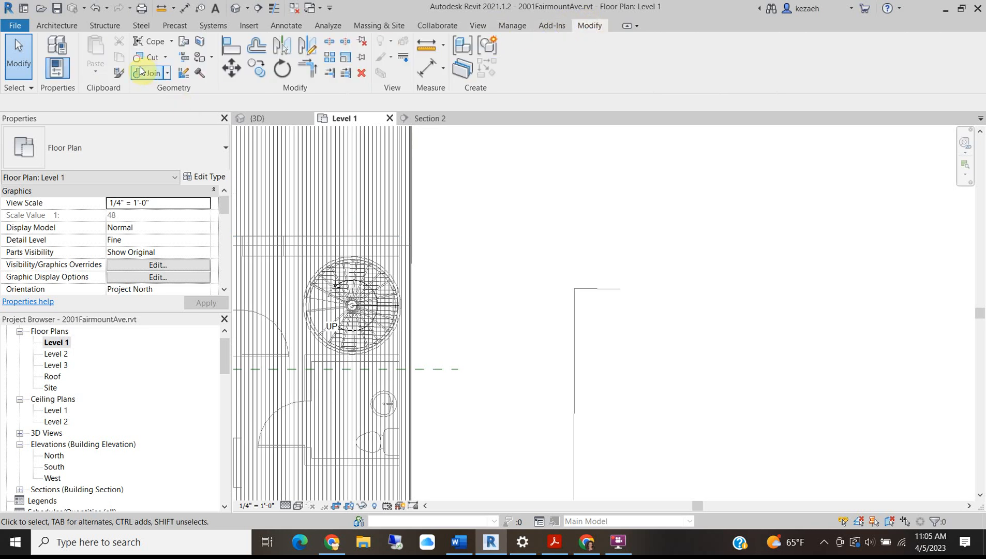
{"action": "left_click", "coordinate": [199, 73]}
{"action": "left_click", "coordinate": [319, 310]}
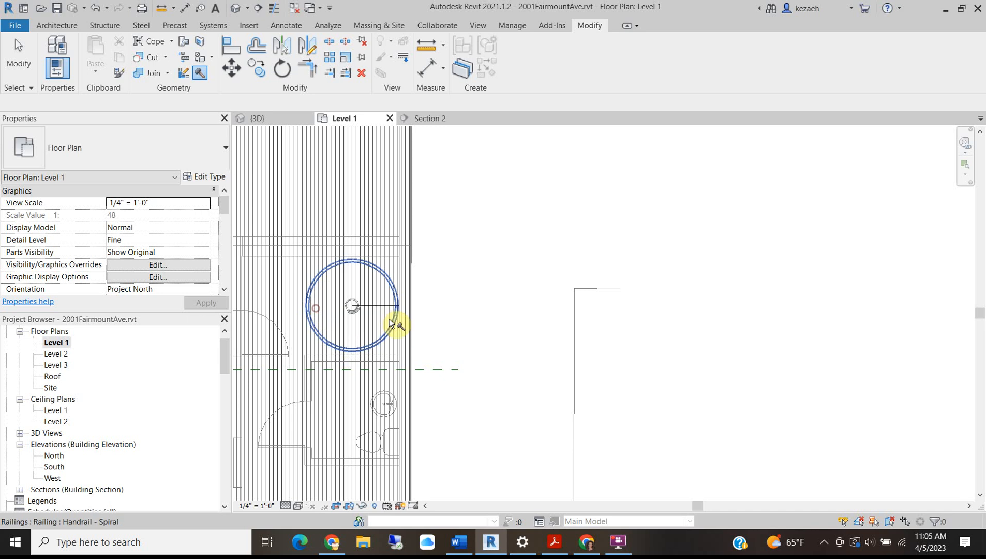
{"action": "scroll", "coordinate": [357, 313], "scroll_direction": "up", "scroll_amount": 1}
{"action": "left_click", "coordinate": [379, 357]}
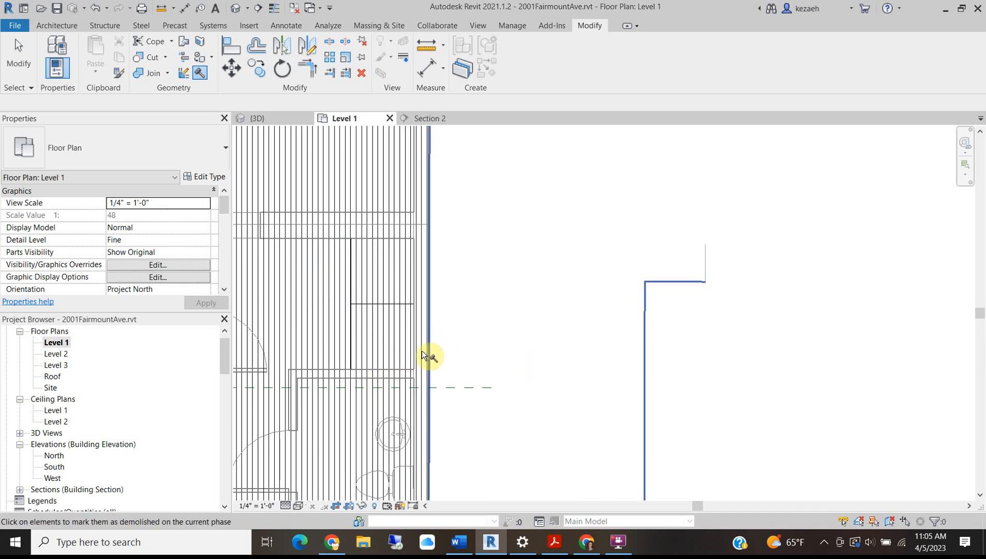
{"action": "scroll", "coordinate": [379, 334], "scroll_direction": "up", "scroll_amount": 3}
{"action": "key", "text": "Escape"}
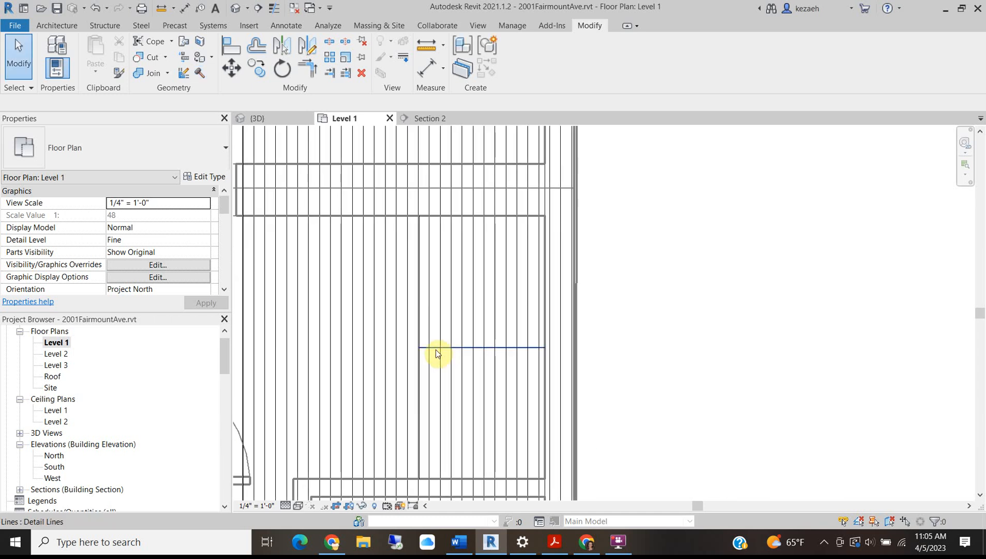
- Delete the leftover detail lines where the spiral stair stood on Level 1
{"action": "left_click", "coordinate": [436, 348]}
{"action": "key", "text": "Delete"}
{"action": "scroll", "coordinate": [428, 294], "scroll_direction": "down", "scroll_amount": 4}
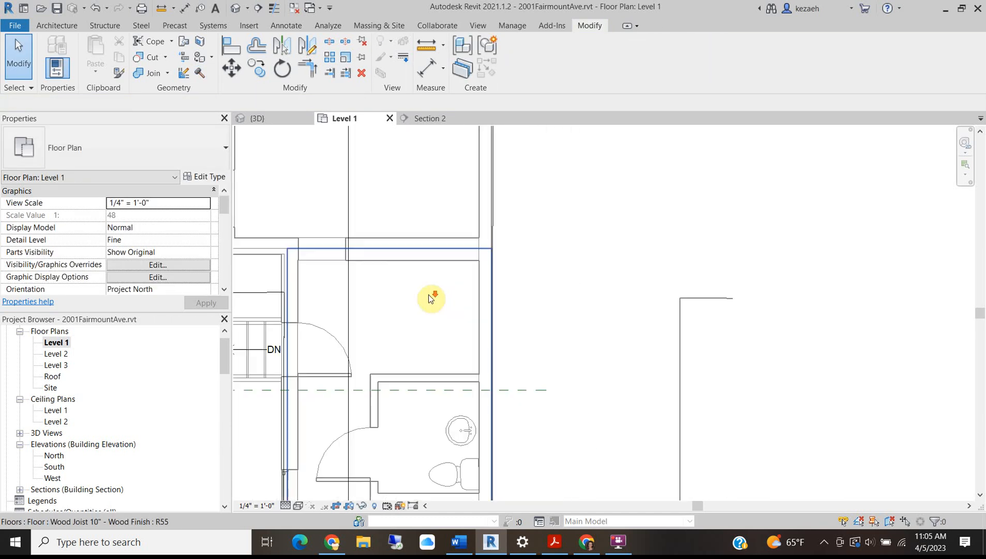
{"action": "scroll", "coordinate": [374, 201], "scroll_direction": "up", "scroll_amount": 2}
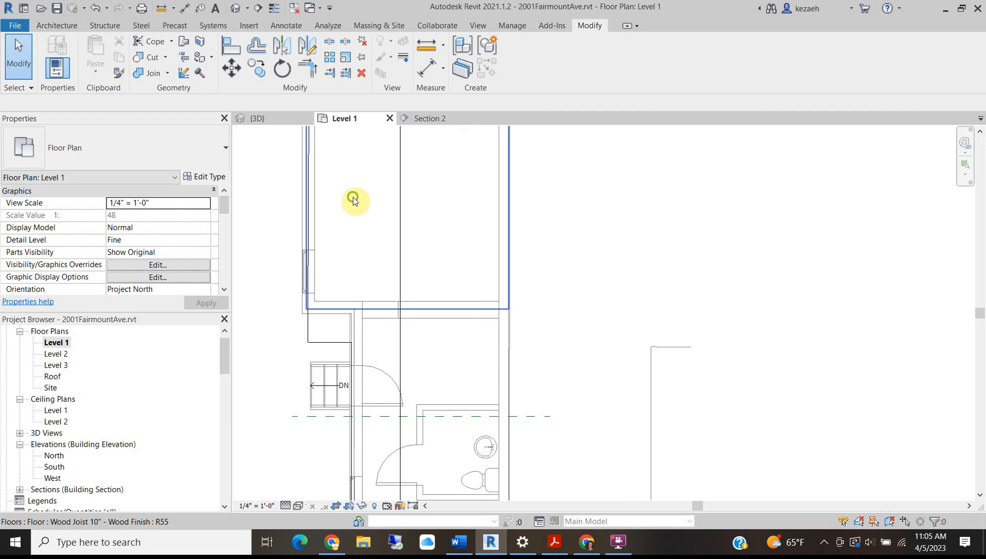
- Open the Visibility/Graphic Overrides for the Level 1 plan and expand the Floors category
{"action": "middle_click_drag", "start_coordinate": [353, 198], "coordinate": [331, 351]}
{"action": "scroll", "coordinate": [408, 297], "scroll_direction": "down", "scroll_amount": 2}
{"action": "middle_click_drag", "start_coordinate": [438, 356], "coordinate": [442, 231]}
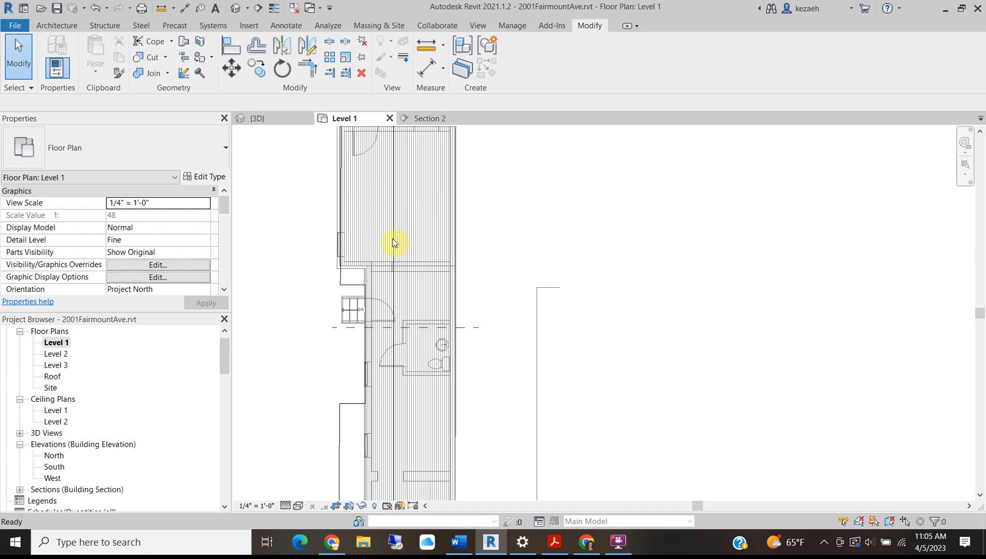
{"action": "key", "text": "v"}
{"action": "key", "text": "g"}
{"action": "scroll", "coordinate": [305, 295], "scroll_direction": "down", "scroll_amount": 2}
{"action": "scroll", "coordinate": [305, 295], "scroll_direction": "down", "scroll_amount": 4}
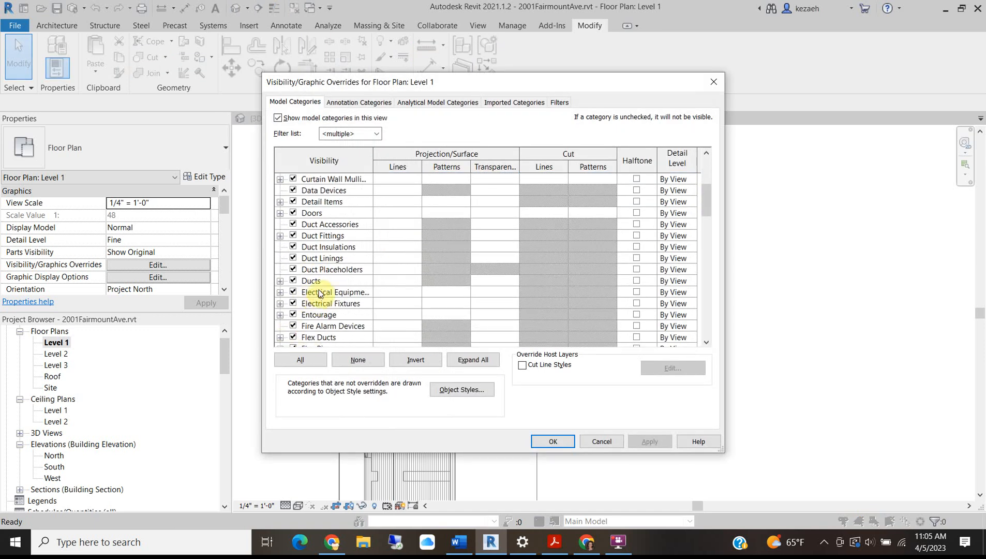
{"action": "left_click", "coordinate": [280, 303]}
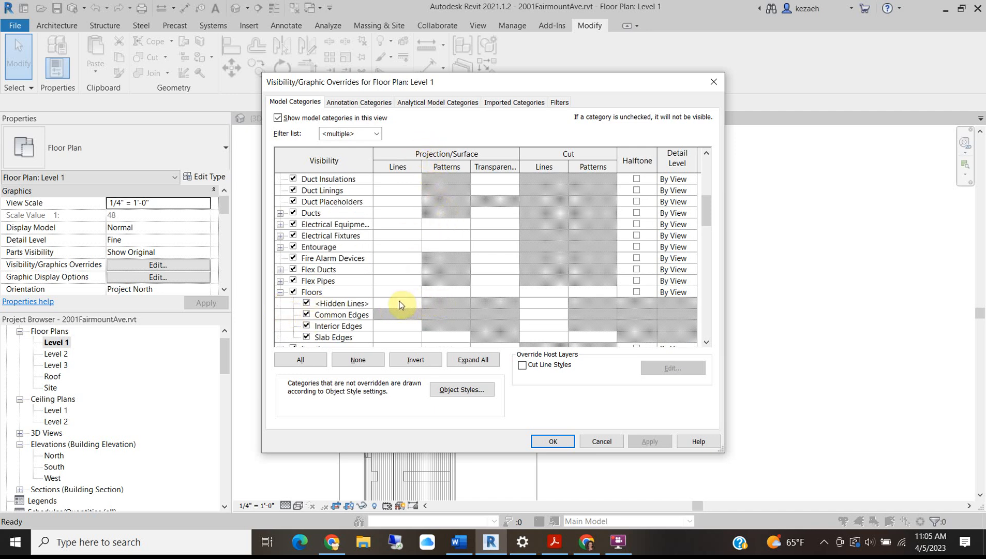
{"action": "scroll", "coordinate": [393, 332], "scroll_direction": "down", "scroll_amount": 1}
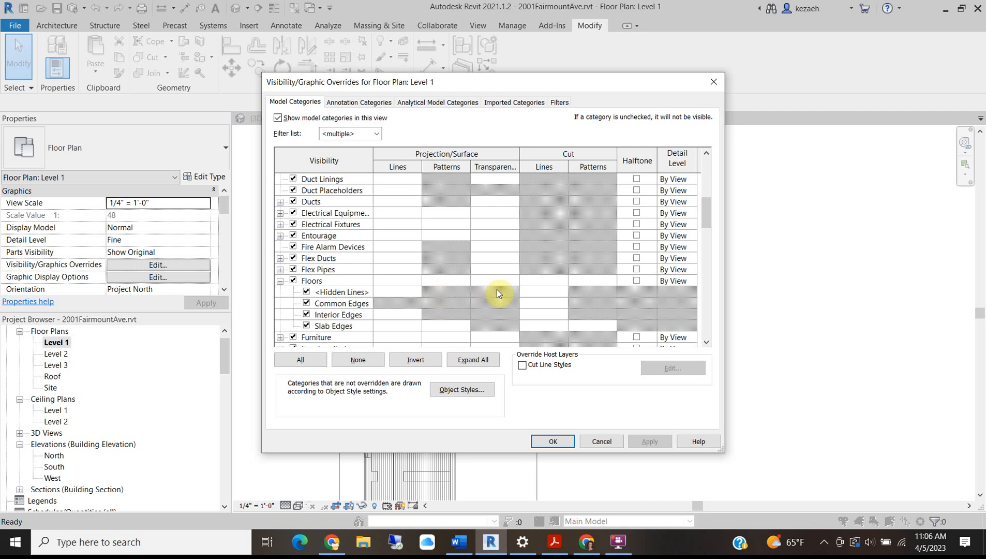
- Hide the foreground projection/surface pattern of the Floors category in the Level 1 plan and apply the override
{"action": "left_click", "coordinate": [386, 281]}
{"action": "left_click", "coordinate": [416, 326]}
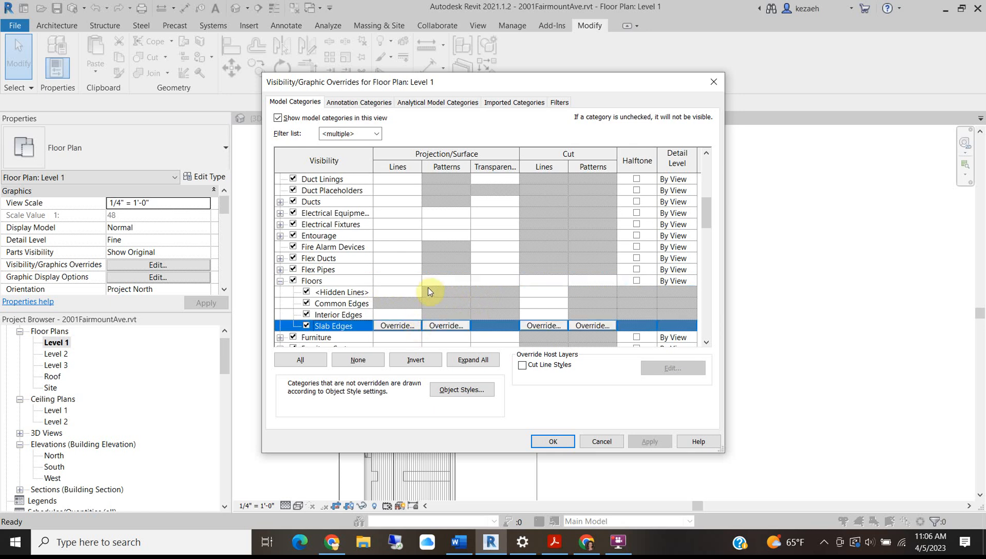
{"action": "left_click", "coordinate": [435, 280]}
{"action": "left_click", "coordinate": [445, 280]}
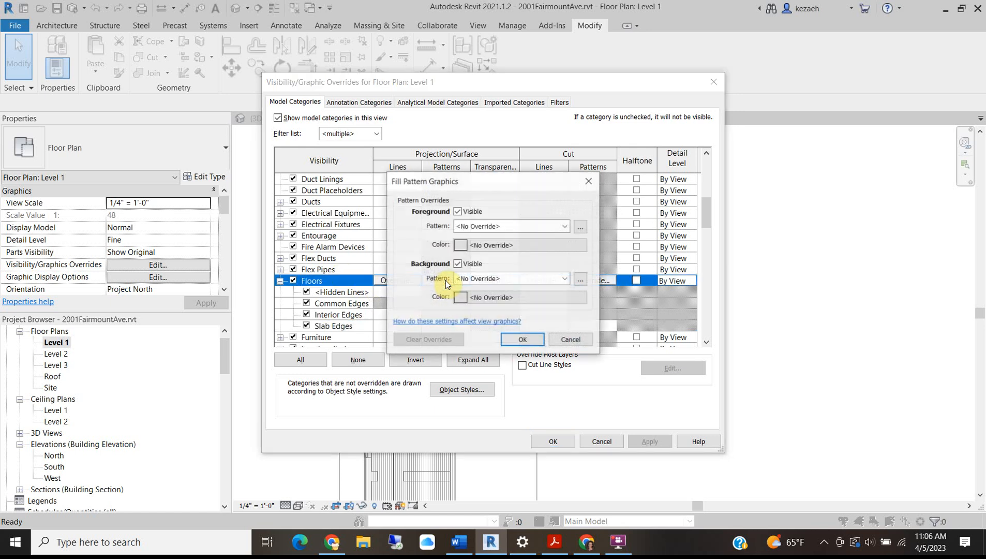
{"action": "left_click", "coordinate": [458, 211]}
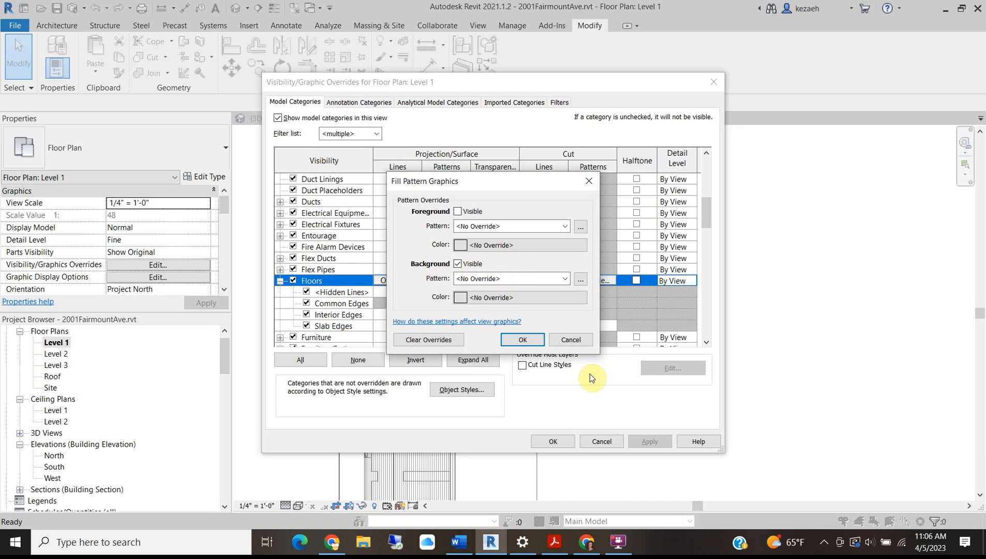
{"action": "left_click", "coordinate": [523, 338]}
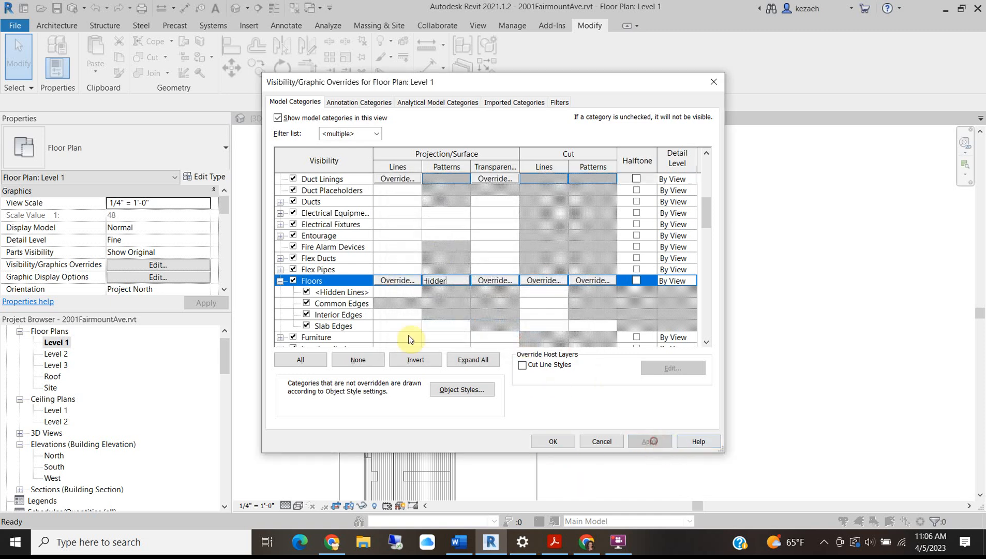
{"action": "left_click_drag", "start_coordinate": [304, 80], "coordinate": [544, 76]}
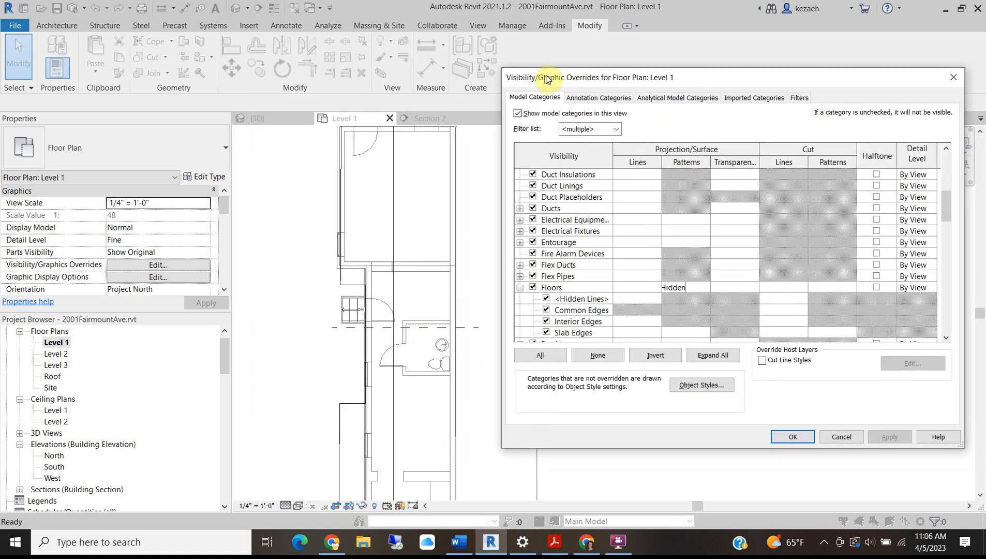
{"action": "left_click", "coordinate": [792, 436]}
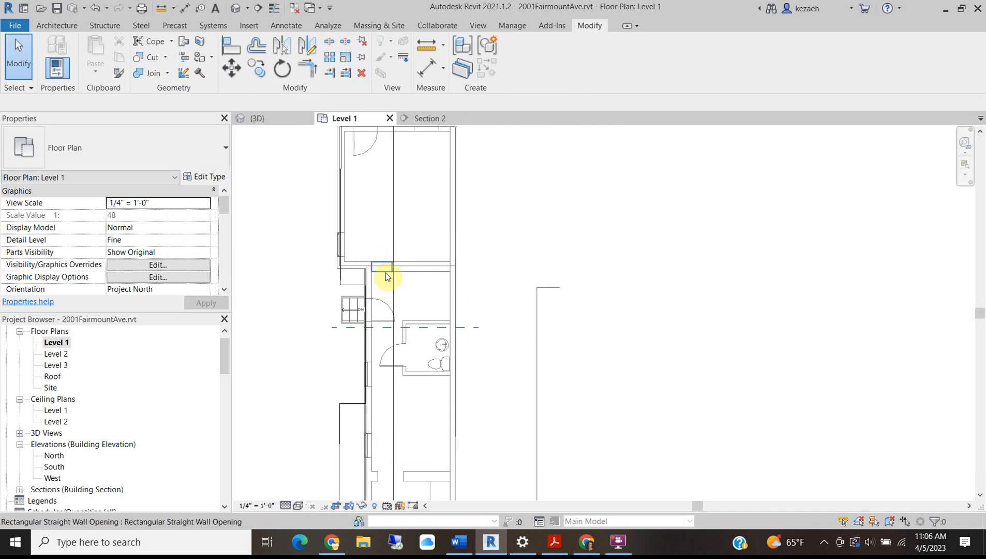
- Inspect the Level 1 plan without floor patterns, including the wall opening and the shaft opening at the former spiral stair
{"action": "scroll", "coordinate": [384, 256], "scroll_direction": "up", "scroll_amount": 2}
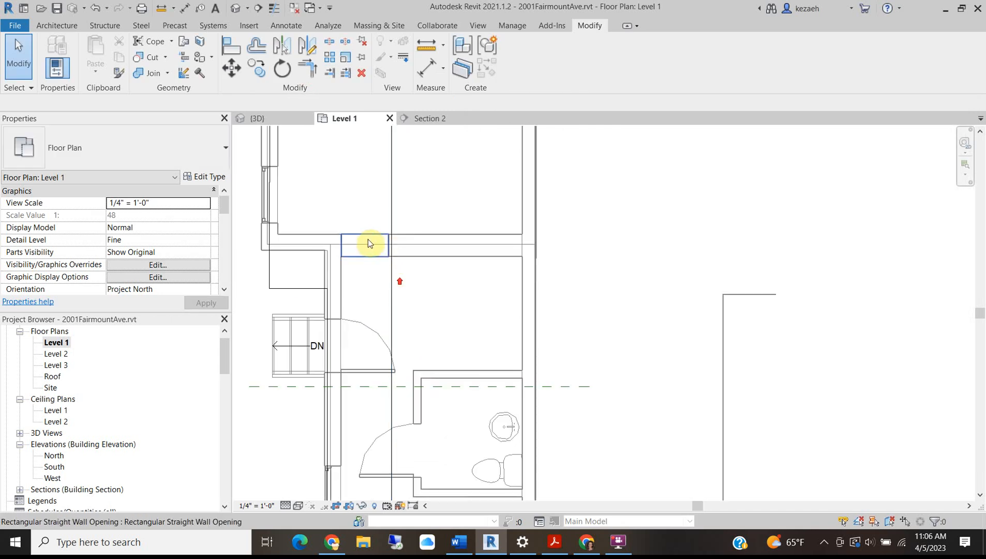
{"action": "left_click", "coordinate": [268, 283]}
{"action": "key", "text": "Escape"}
{"action": "scroll", "coordinate": [267, 284], "scroll_direction": "down", "scroll_amount": 3}
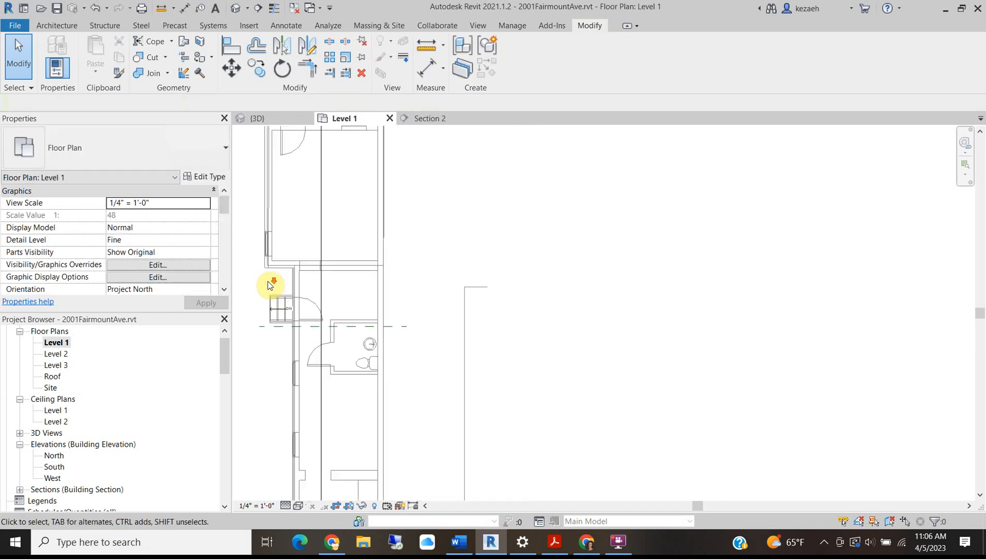
{"action": "scroll", "coordinate": [268, 284], "scroll_direction": "down", "scroll_amount": 1}
{"action": "scroll", "coordinate": [353, 399], "scroll_direction": "down", "scroll_amount": 2}
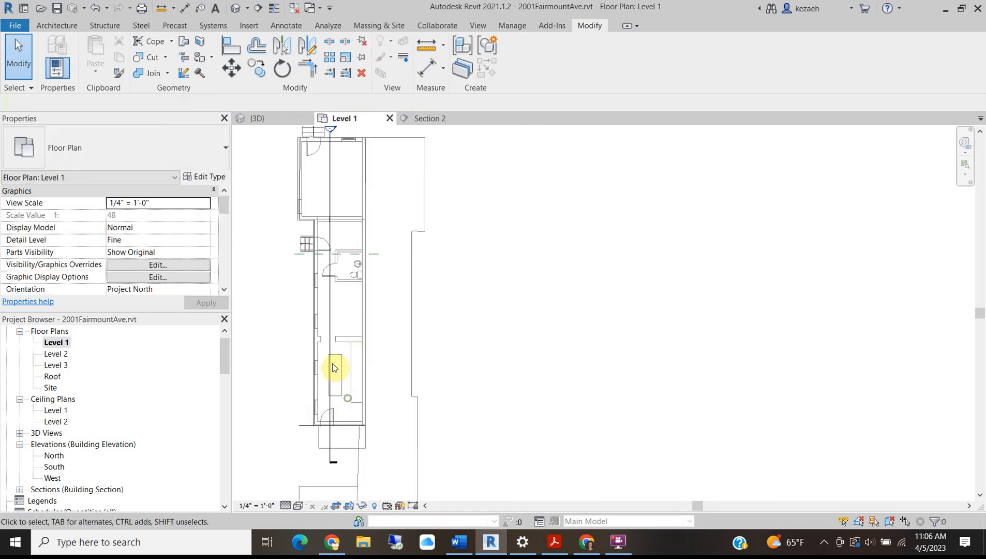
{"action": "scroll", "coordinate": [341, 238], "scroll_direction": "up", "scroll_amount": 5}
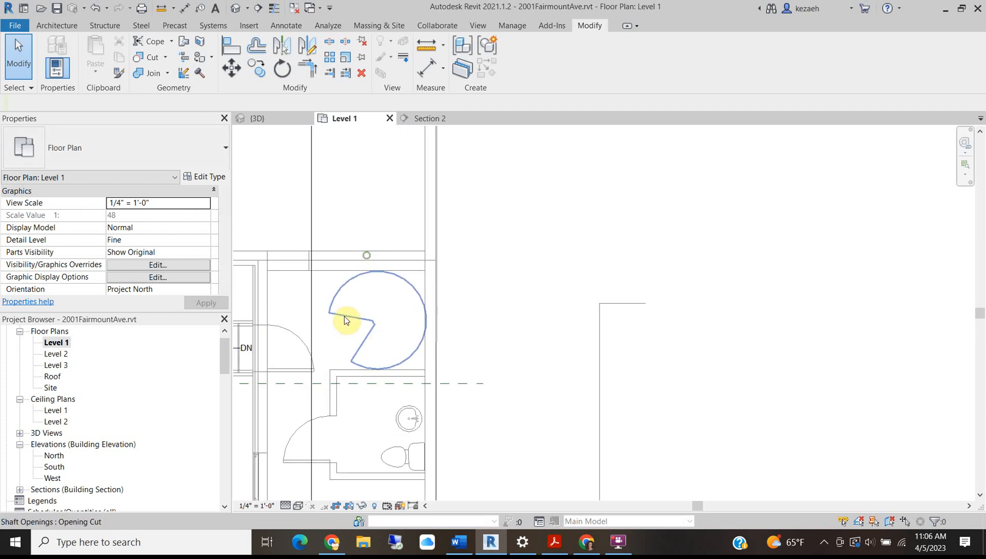
- Set the Level 1 plan's Phase Filter to Show Previous + Demo and check the spiral stair's display
{"action": "middle_click_drag", "start_coordinate": [307, 253], "coordinate": [353, 325]}
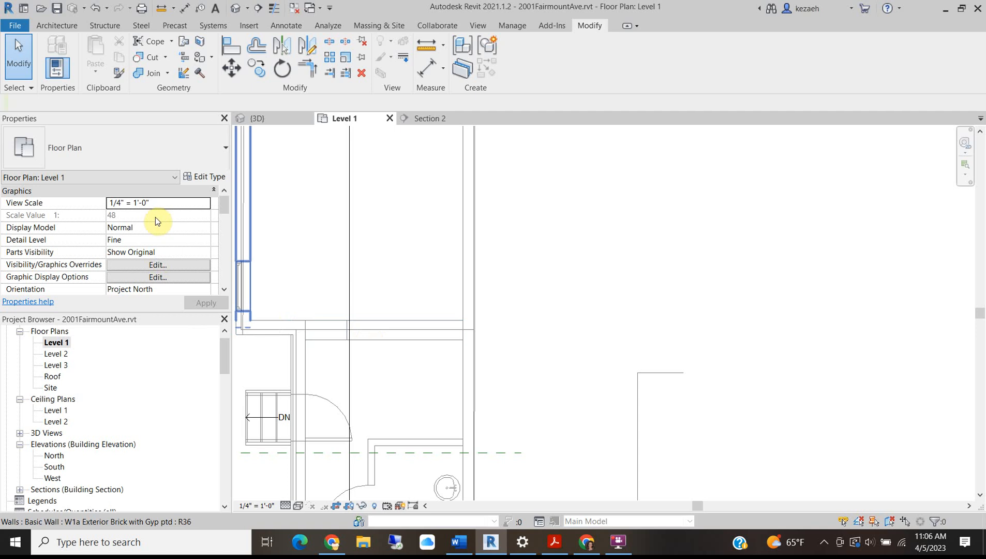
{"action": "left_click_drag", "start_coordinate": [224, 205], "coordinate": [155, 267]}
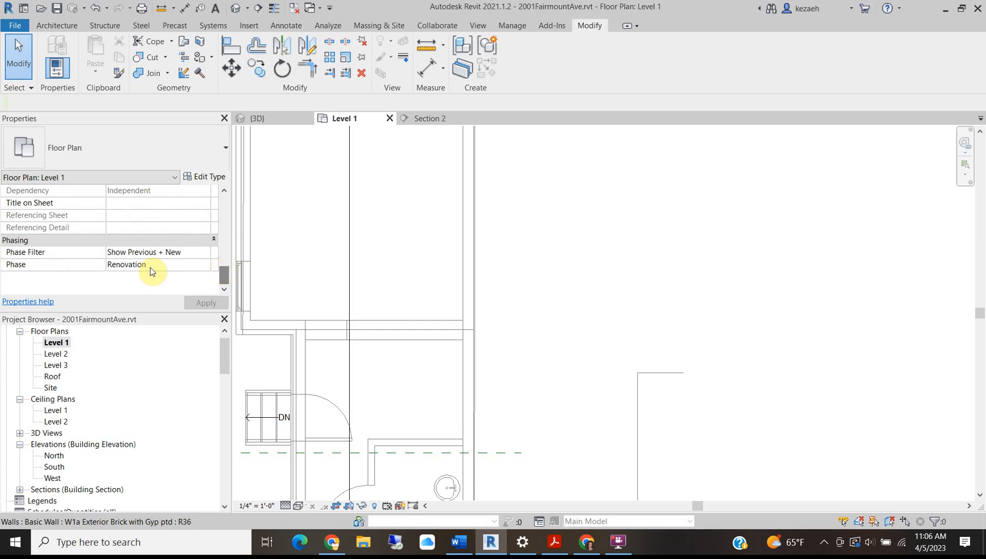
{"action": "left_click", "coordinate": [205, 253]}
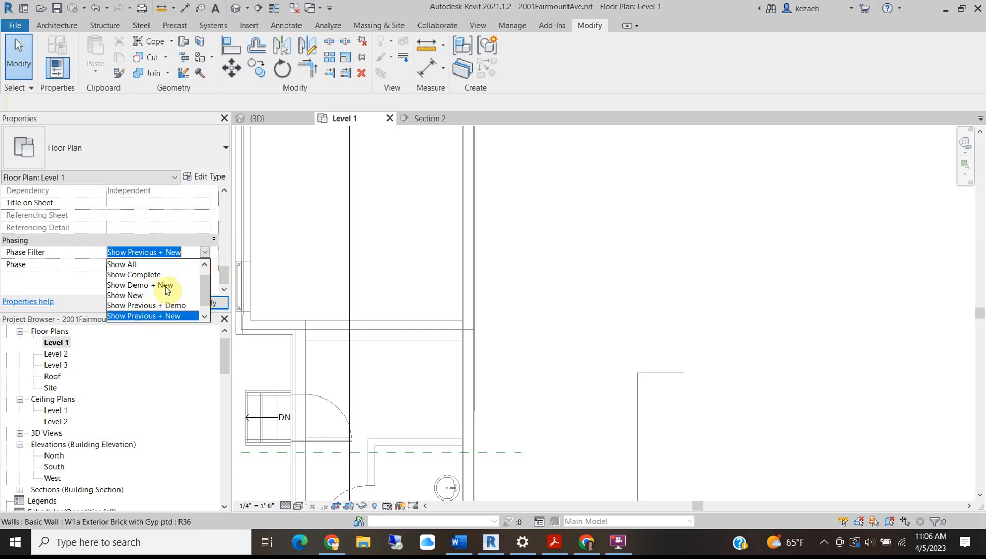
{"action": "left_click", "coordinate": [151, 309]}
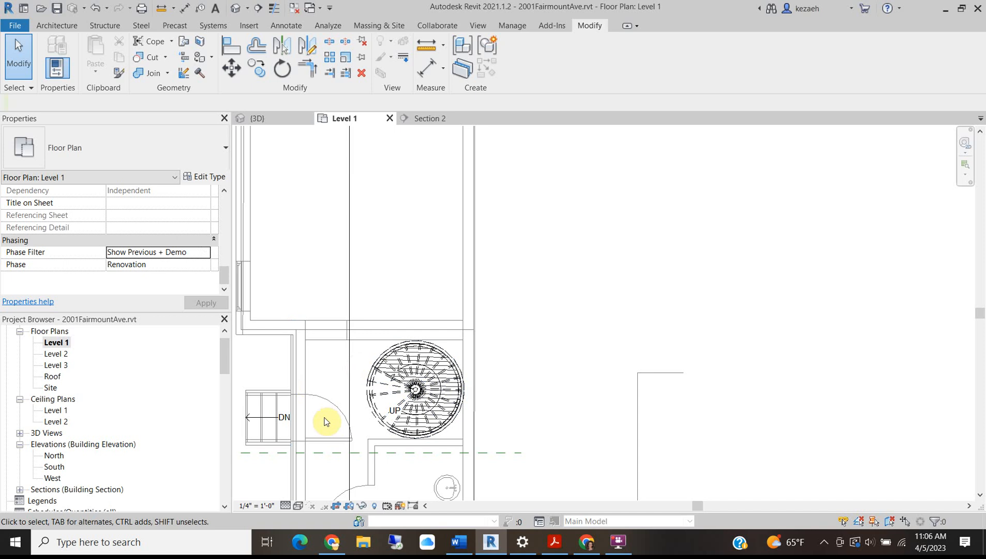
{"action": "scroll", "coordinate": [438, 423], "scroll_direction": "up", "scroll_amount": 5}
{"action": "scroll", "coordinate": [353, 421], "scroll_direction": "up", "scroll_amount": 1}
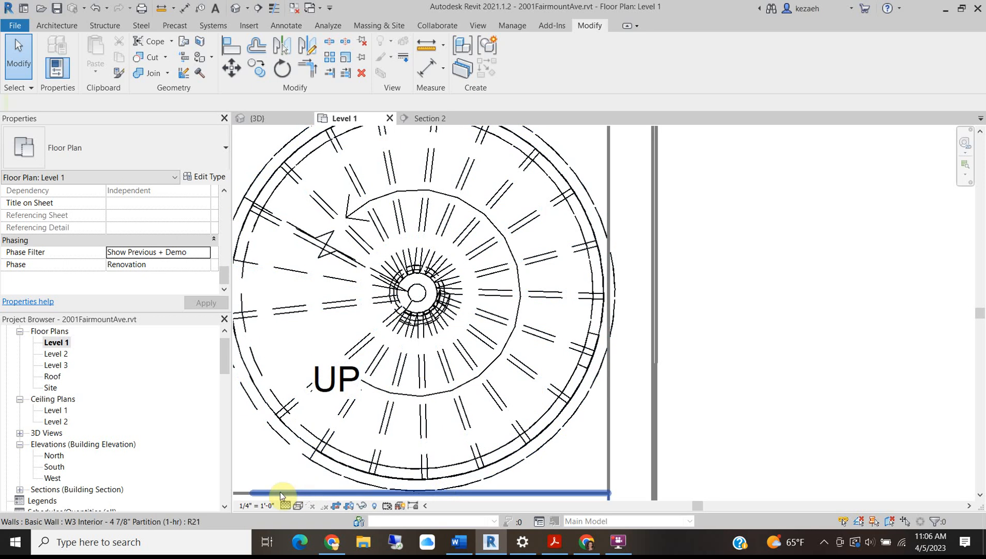
- Set the Level 1 plan's Phase Filter to Show Demo + New, apply it and check the plan
{"action": "left_click", "coordinate": [207, 254]}
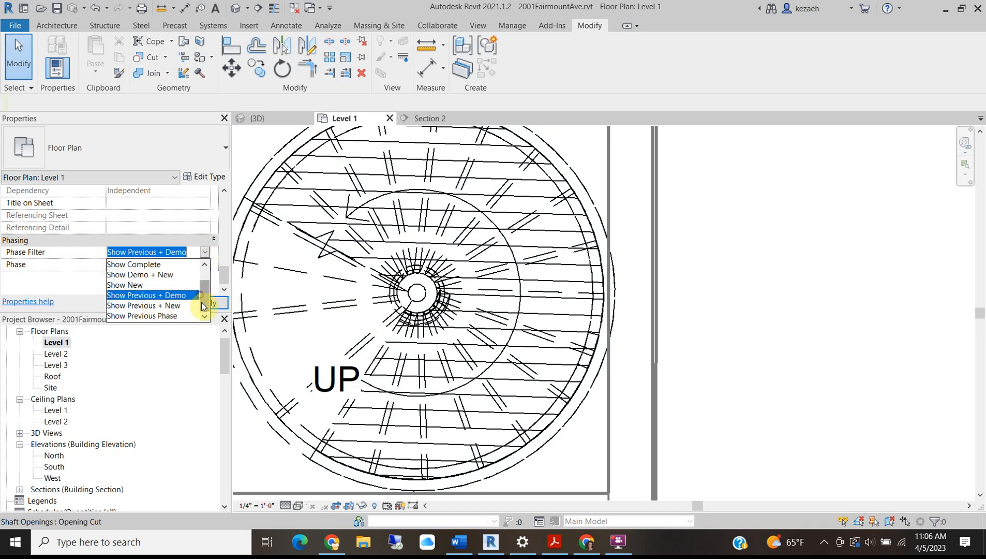
{"action": "left_click", "coordinate": [153, 276]}
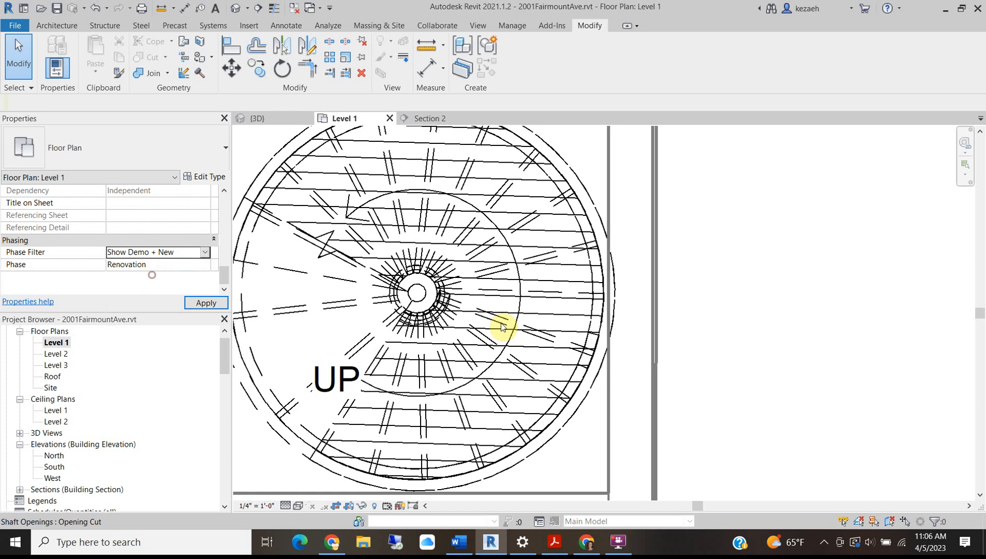
{"action": "left_click", "coordinate": [204, 302]}
{"action": "scroll", "coordinate": [503, 331], "scroll_direction": "down", "scroll_amount": 5}
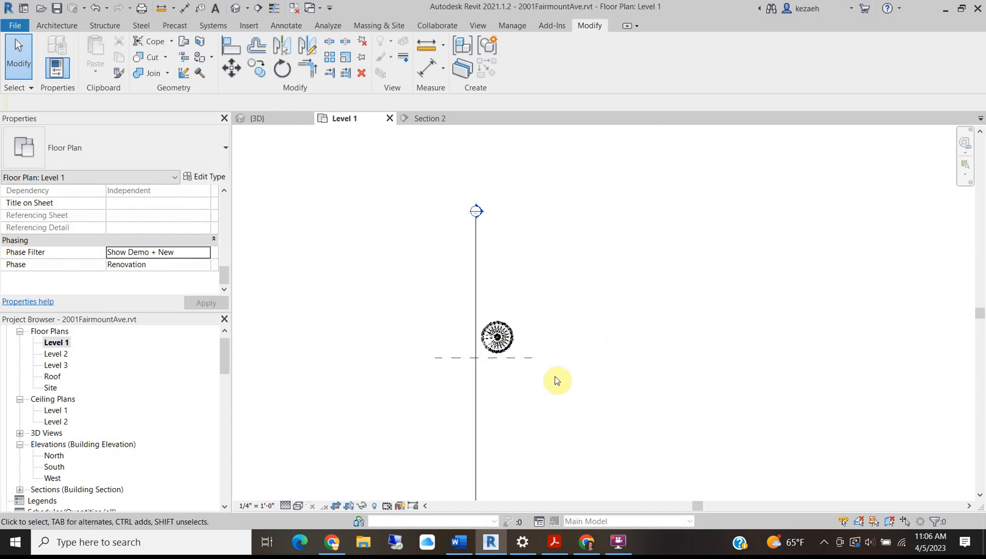
{"action": "scroll", "coordinate": [520, 344], "scroll_direction": "up", "scroll_amount": 6}
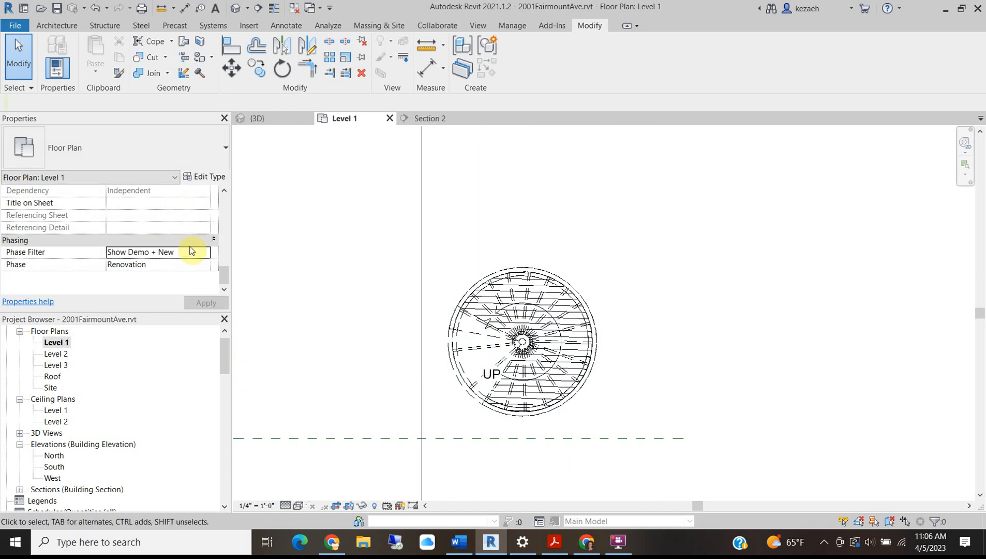
- Return the Level 1 plan's Phase Filter to Show Previous + New
{"action": "left_click", "coordinate": [206, 252]}
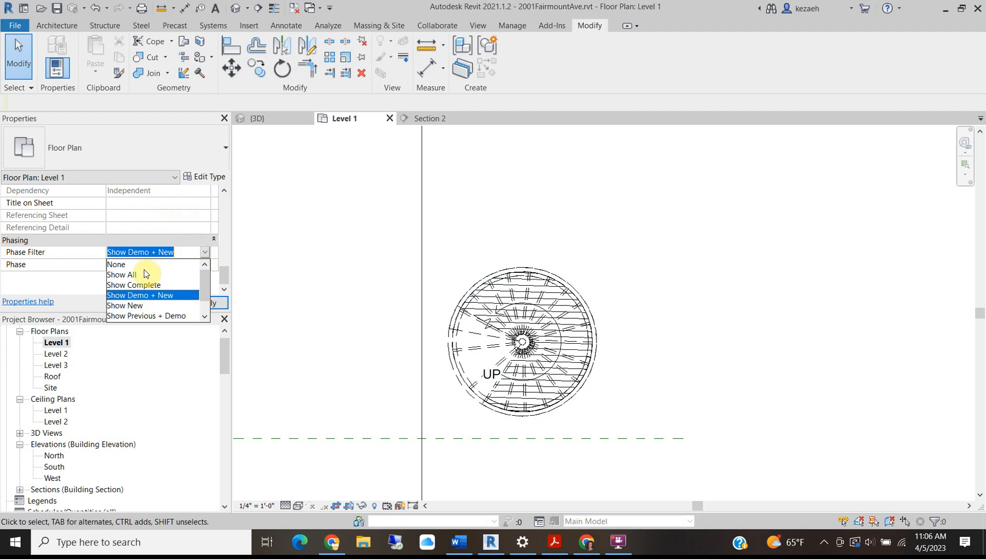
{"action": "scroll", "coordinate": [206, 289], "scroll_direction": "down", "scroll_amount": 1}
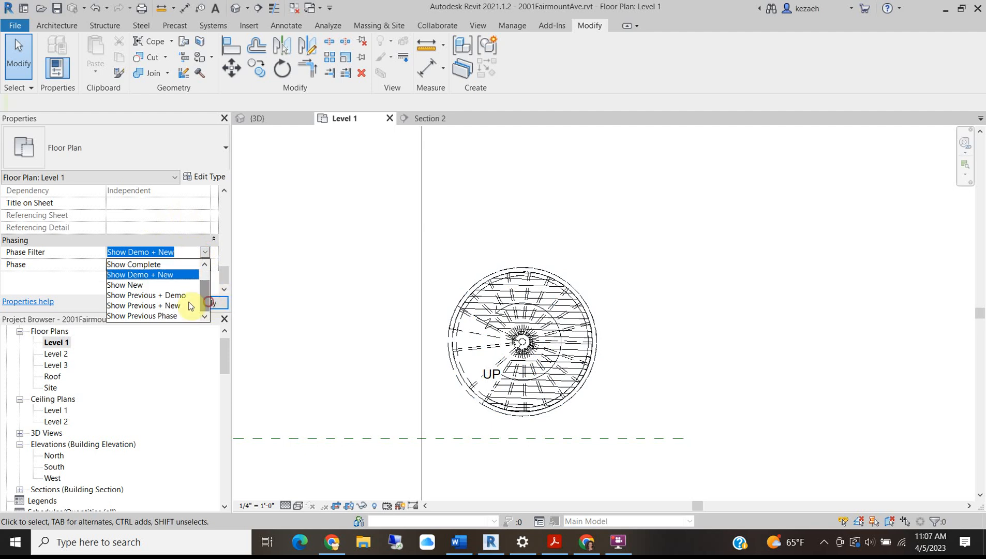
{"action": "left_click", "coordinate": [164, 306]}
{"action": "scroll", "coordinate": [448, 354], "scroll_direction": "down", "scroll_amount": 4}
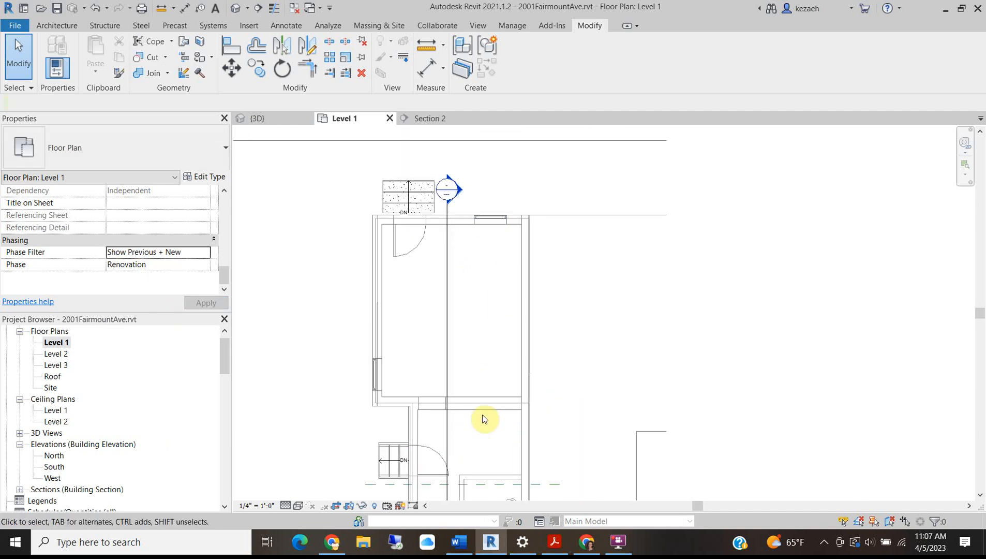
- Examine the Level 1 plan around the former stair location and the bathroom, and open Section 2 to check the stair
{"action": "middle_click_drag", "start_coordinate": [484, 426], "coordinate": [488, 366]}
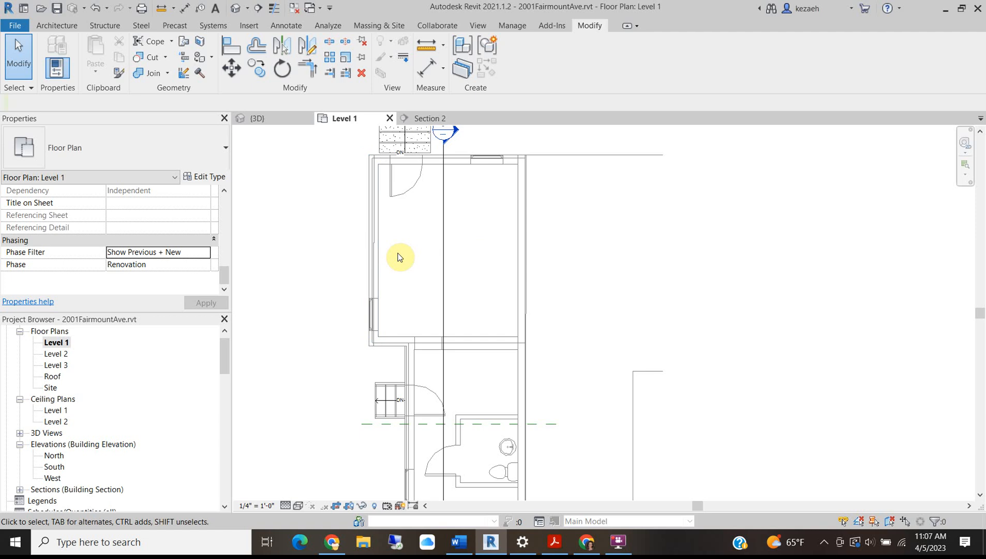
{"action": "scroll", "coordinate": [439, 289], "scroll_direction": "down", "scroll_amount": 2}
{"action": "middle_click_drag", "start_coordinate": [473, 362], "coordinate": [436, 336]}
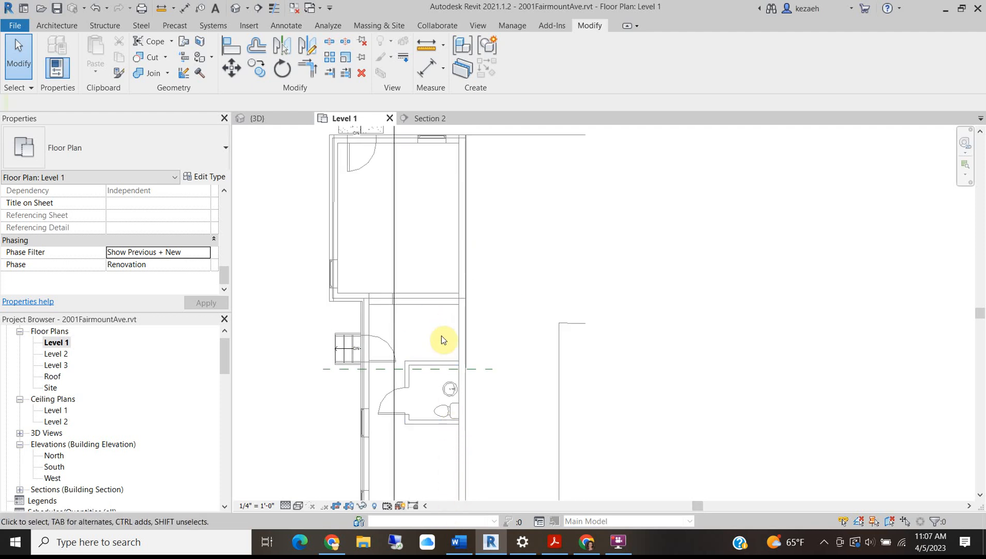
{"action": "middle_click_drag", "start_coordinate": [437, 453], "coordinate": [433, 308]}
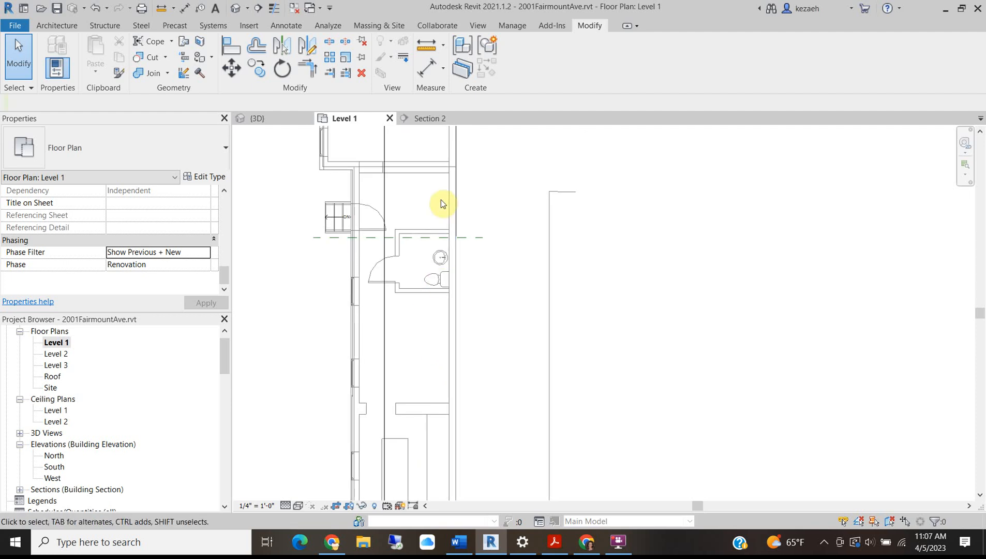
{"action": "middle_click_drag", "start_coordinate": [414, 219], "coordinate": [355, 351]}
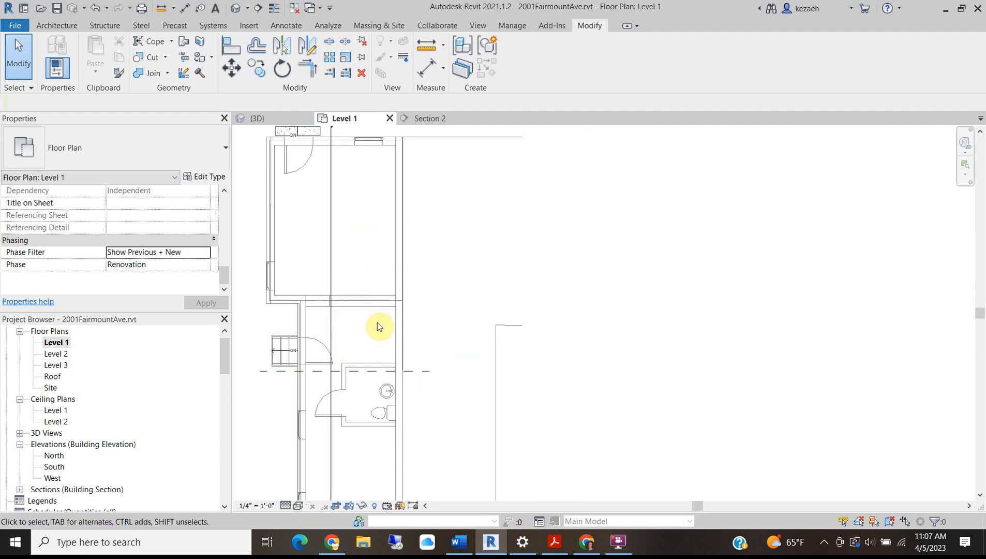
{"action": "left_click", "coordinate": [423, 121]}
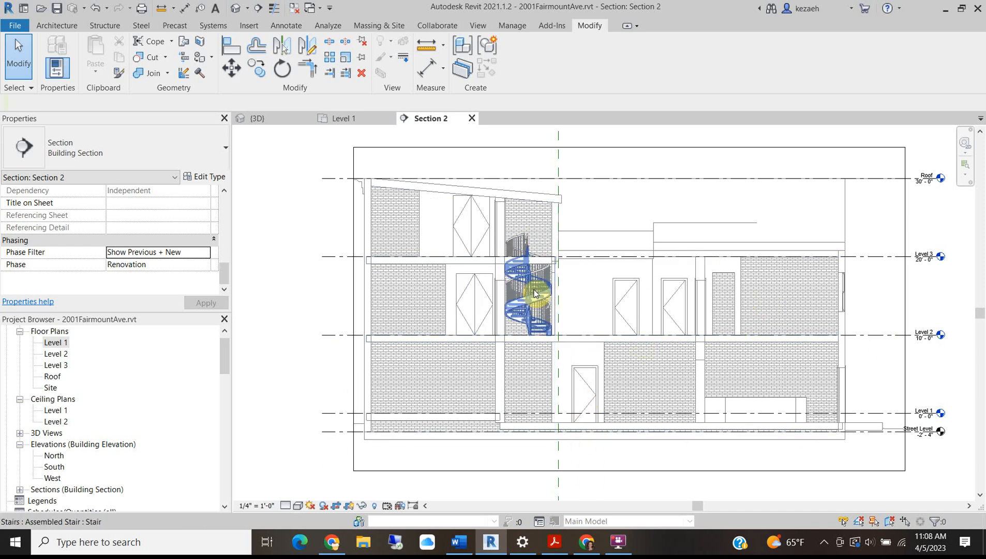
- Return to the Level 1 plan and examine the bathroom partitions, side entry and wall opening farther down the plan
{"action": "left_click", "coordinate": [338, 118]}
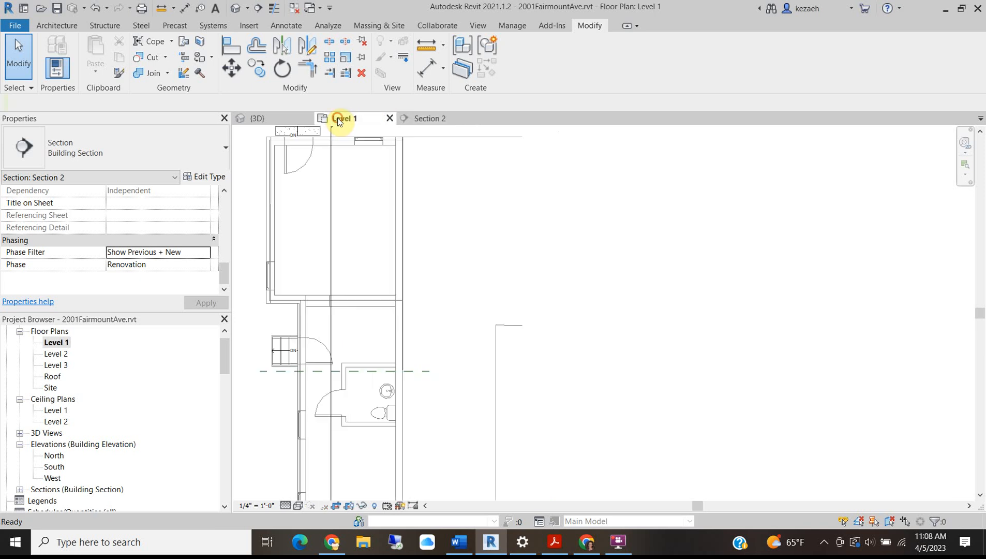
{"action": "scroll", "coordinate": [356, 253], "scroll_direction": "down", "scroll_amount": 1}
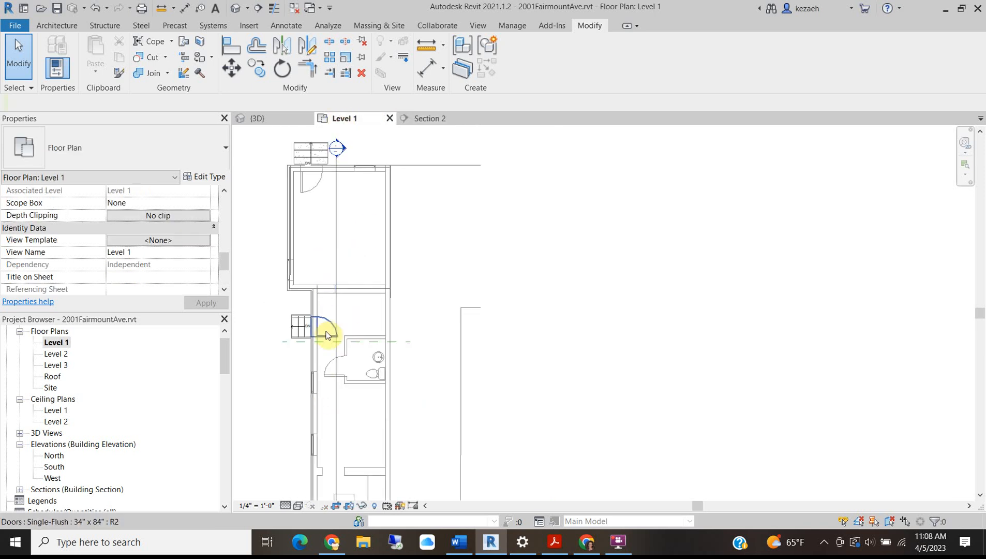
{"action": "middle_click_drag", "start_coordinate": [322, 318], "coordinate": [351, 359]}
{"action": "middle_click_drag", "start_coordinate": [379, 413], "coordinate": [378, 257]}
{"action": "middle_click_drag", "start_coordinate": [405, 224], "coordinate": [404, 259]}
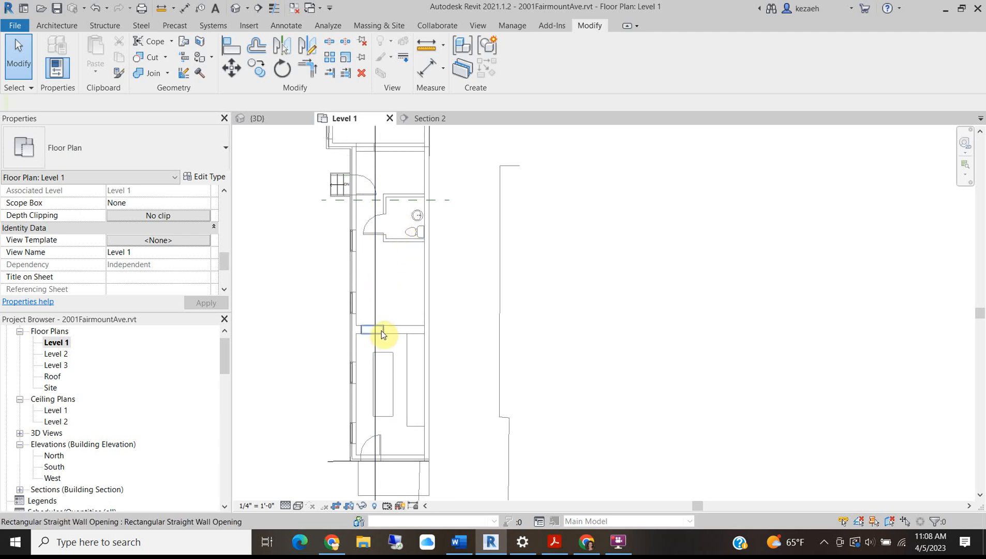
{"action": "scroll", "coordinate": [418, 189], "scroll_direction": "up", "scroll_amount": 5}
{"action": "scroll", "coordinate": [372, 266], "scroll_direction": "down", "scroll_amount": 4}
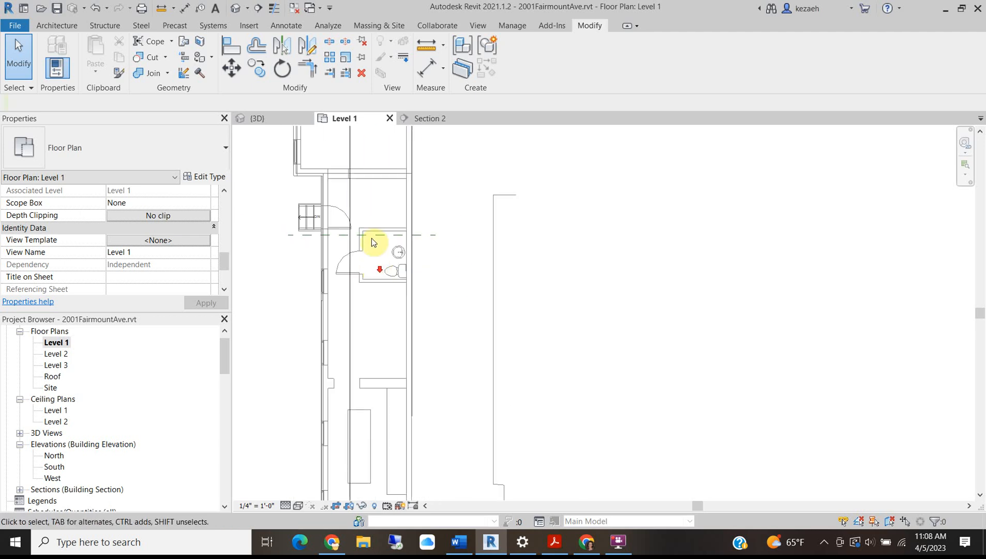
{"action": "scroll", "coordinate": [327, 222], "scroll_direction": "up", "scroll_amount": 3}
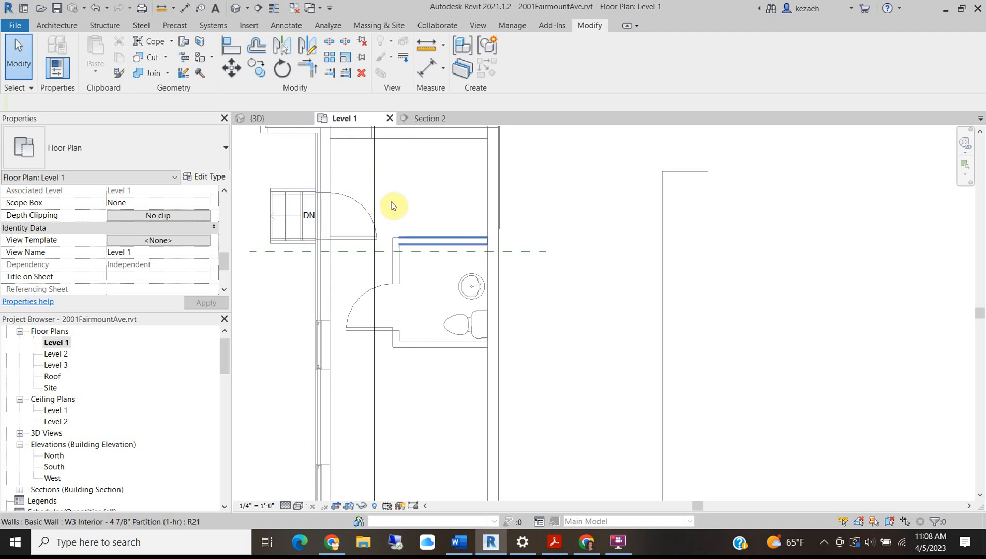
{"action": "scroll", "coordinate": [352, 243], "scroll_direction": "down", "scroll_amount": 3}
{"action": "middle_click_drag", "start_coordinate": [394, 370], "coordinate": [337, 280]}
{"action": "scroll", "coordinate": [372, 298], "scroll_direction": "up", "scroll_amount": 2}
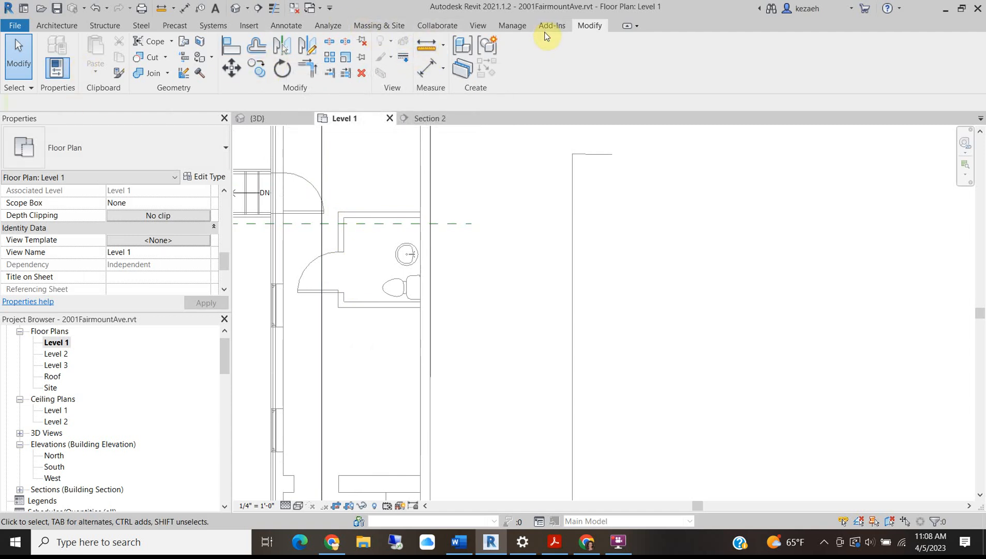
- Use Demolish on the bathroom's north partition and the partition containing its door
{"action": "left_click", "coordinate": [201, 73]}
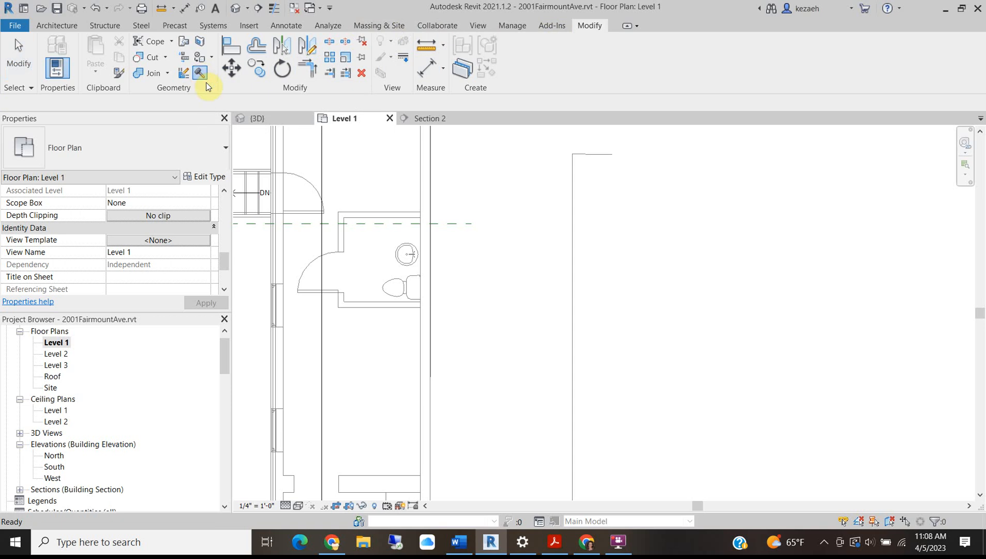
{"action": "scroll", "coordinate": [373, 209], "scroll_direction": "up", "scroll_amount": 3}
{"action": "scroll", "coordinate": [373, 208], "scroll_direction": "up", "scroll_amount": 2}
{"action": "left_click", "coordinate": [325, 209]}
{"action": "left_click", "coordinate": [302, 229]}
{"action": "scroll", "coordinate": [309, 236], "scroll_direction": "down", "scroll_amount": 3}
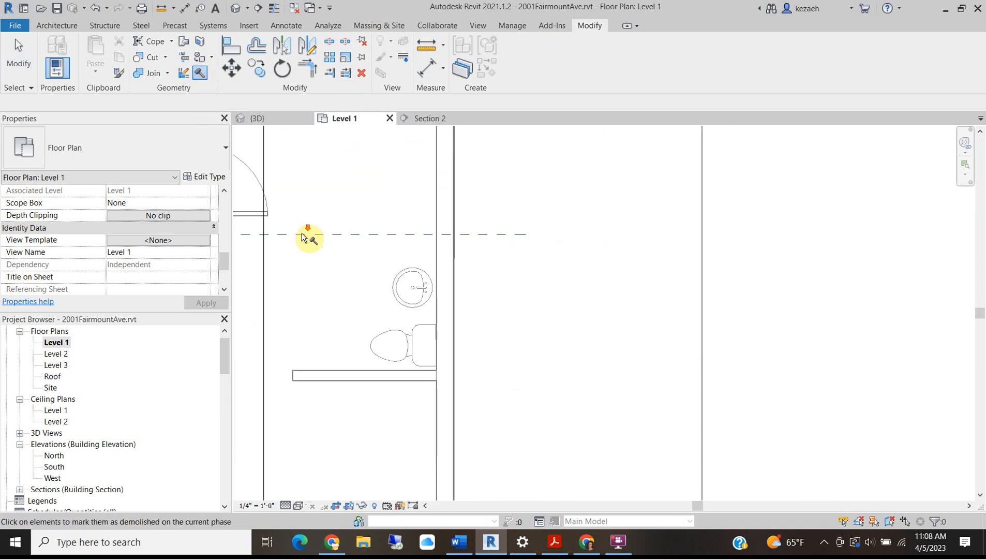
- Demolish the bathroom's remaining south partition, the toilet and the sink, and end the Demolish command
{"action": "left_click", "coordinate": [359, 376]}
{"action": "left_click", "coordinate": [400, 362]}
{"action": "left_click", "coordinate": [420, 295]}
{"action": "scroll", "coordinate": [393, 318], "scroll_direction": "down", "scroll_amount": 3}
{"action": "scroll", "coordinate": [414, 316], "scroll_direction": "up", "scroll_amount": 4}
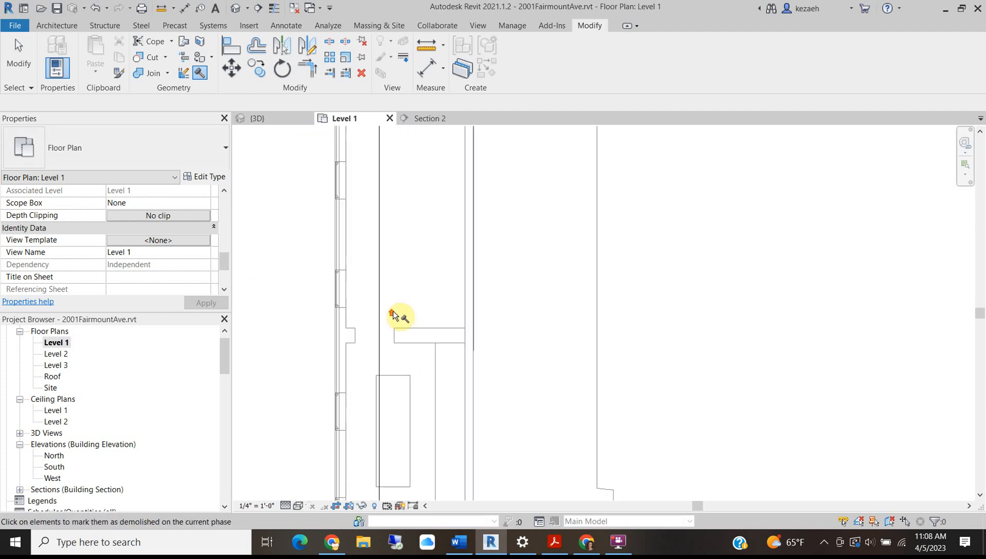
{"action": "key", "text": "Escape"}
- Start a new wall of type W3 Interior - 4 7/8" Partition (1-hr) with its location line at Finish Face: Exterior
{"action": "scroll", "coordinate": [452, 200], "scroll_direction": "down", "scroll_amount": 2}
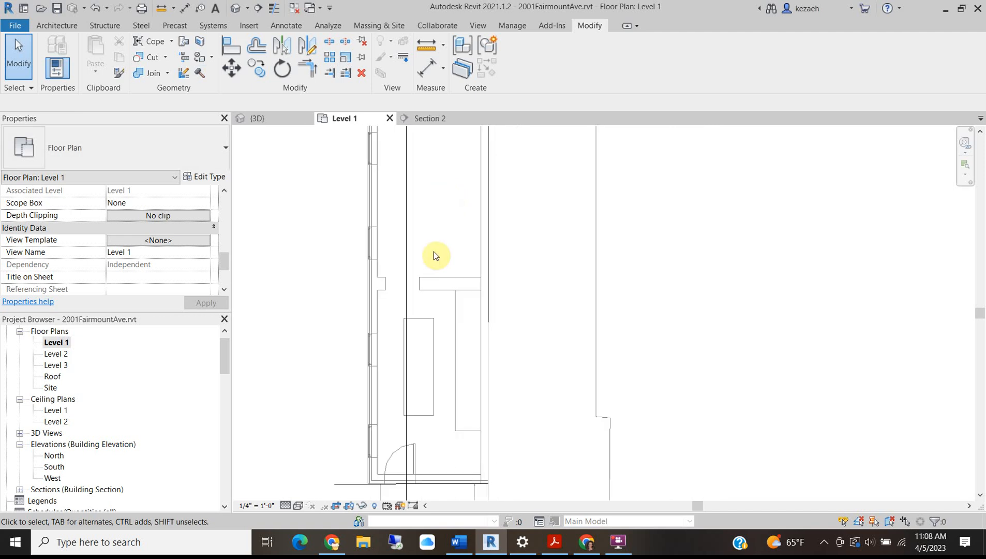
{"action": "left_click", "coordinate": [58, 26]}
{"action": "left_click", "coordinate": [54, 49]}
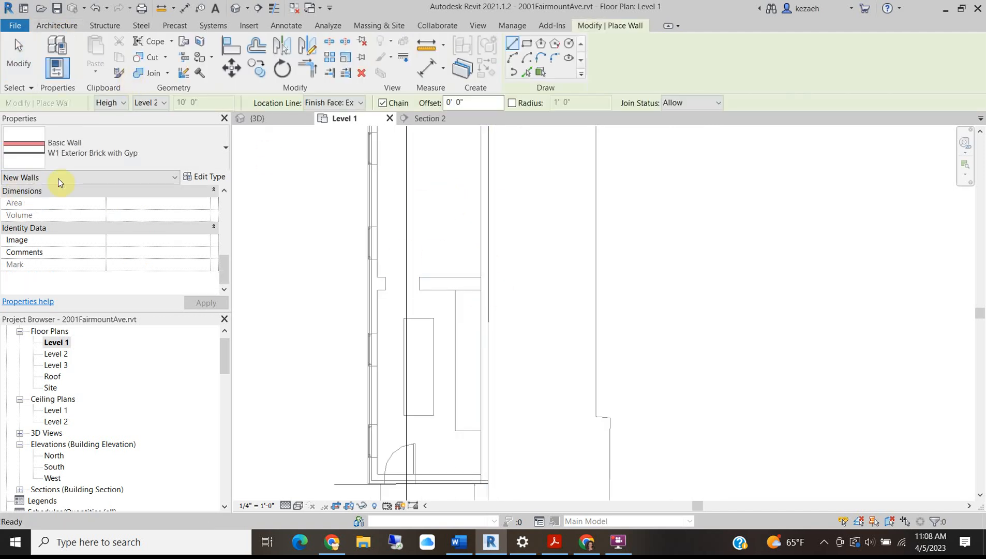
{"action": "left_click", "coordinate": [116, 144]}
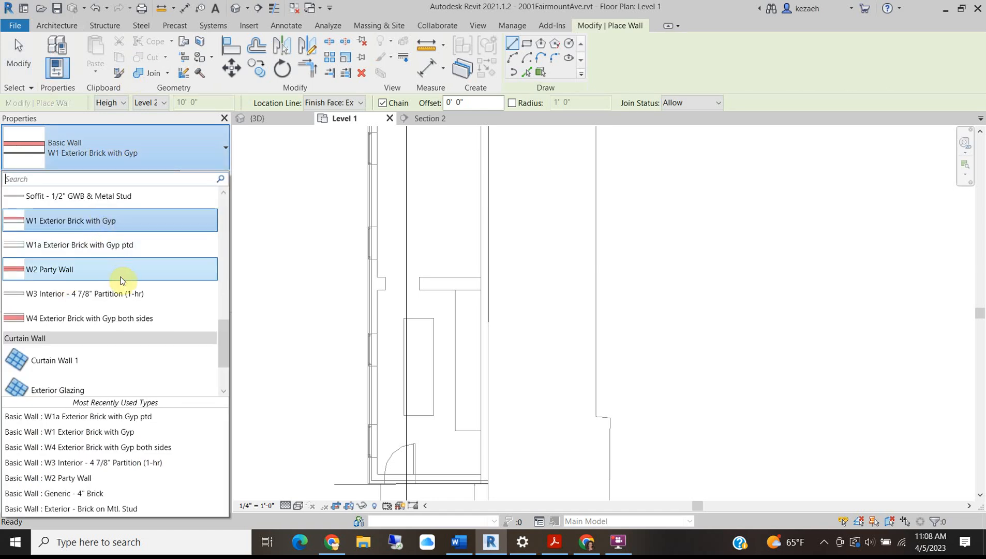
{"action": "left_click", "coordinate": [86, 302]}
{"action": "scroll", "coordinate": [430, 272], "scroll_direction": "up", "scroll_amount": 3}
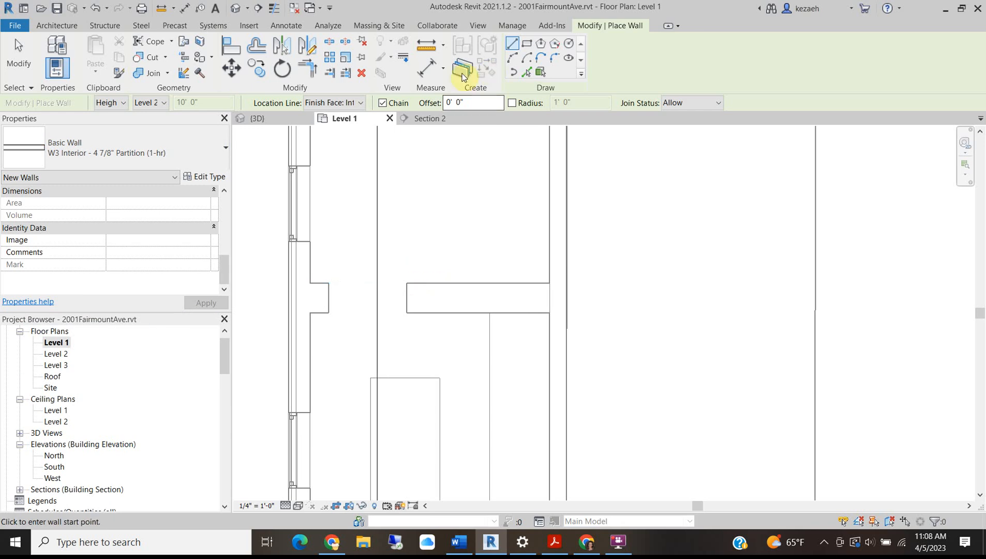
{"action": "left_click", "coordinate": [363, 103]}
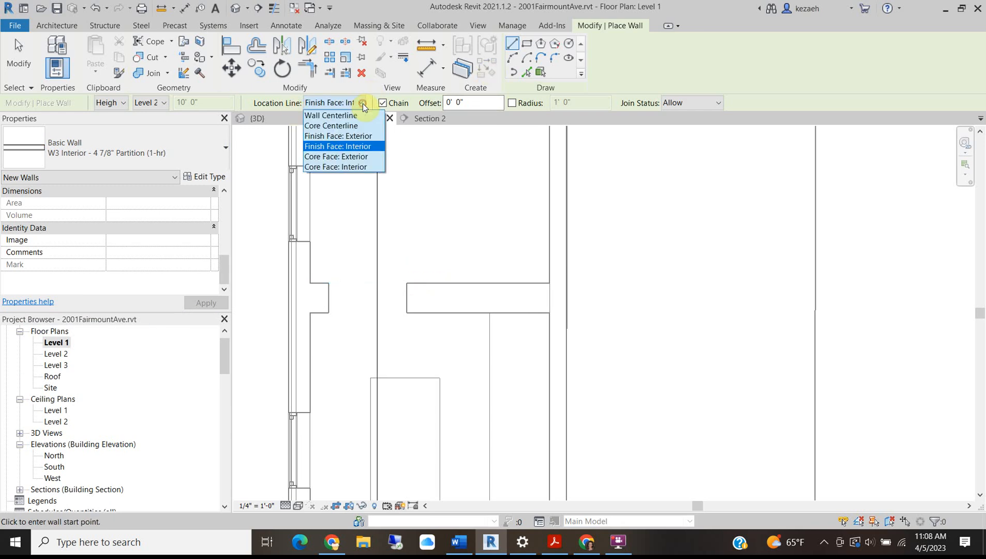
{"action": "left_click", "coordinate": [371, 136]}
- Draw an 8' partition north from the wall opening's east corner, continuing with a perpendicular partition east to the party wall
{"action": "left_click", "coordinate": [407, 282]}
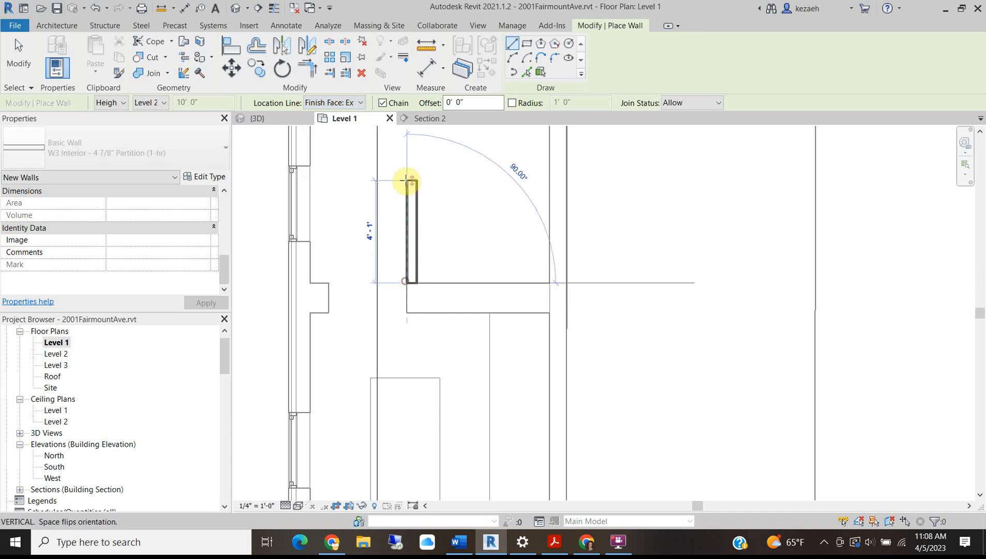
{"action": "middle_click_drag", "start_coordinate": [405, 167], "coordinate": [407, 300]}
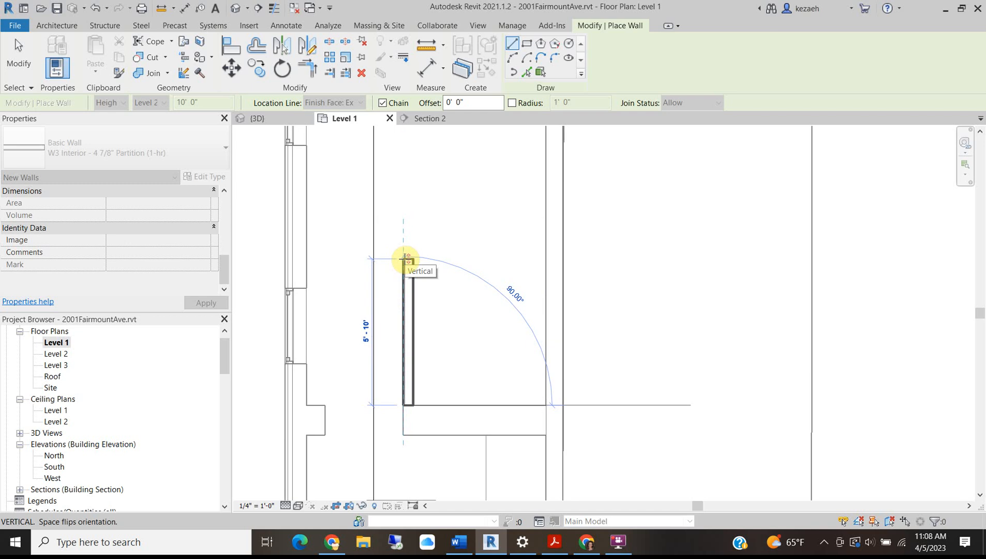
{"action": "type", "text": "8"}
{"action": "key", "text": "Return"}
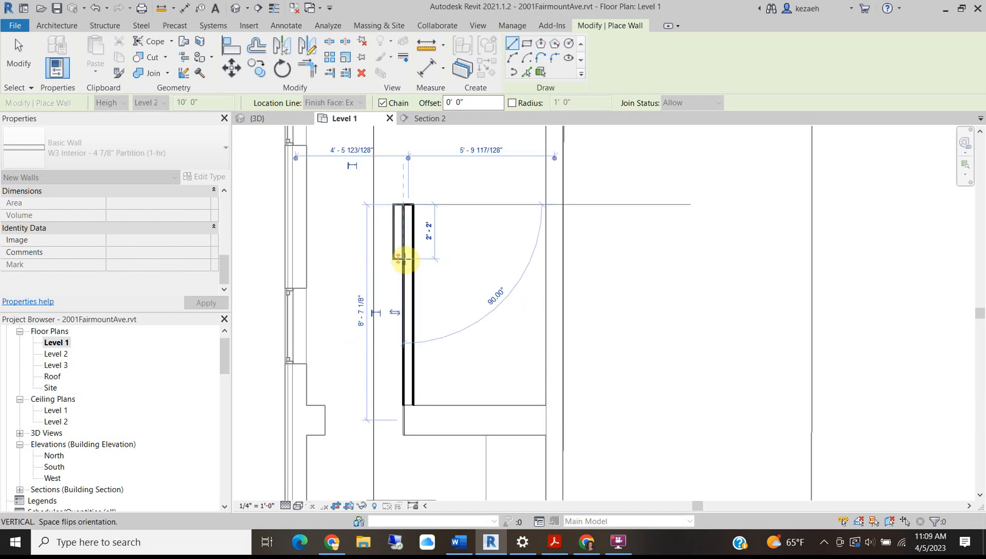
{"action": "left_click", "coordinate": [547, 204]}
{"action": "middle_click_drag", "start_coordinate": [480, 280], "coordinate": [480, 304]}
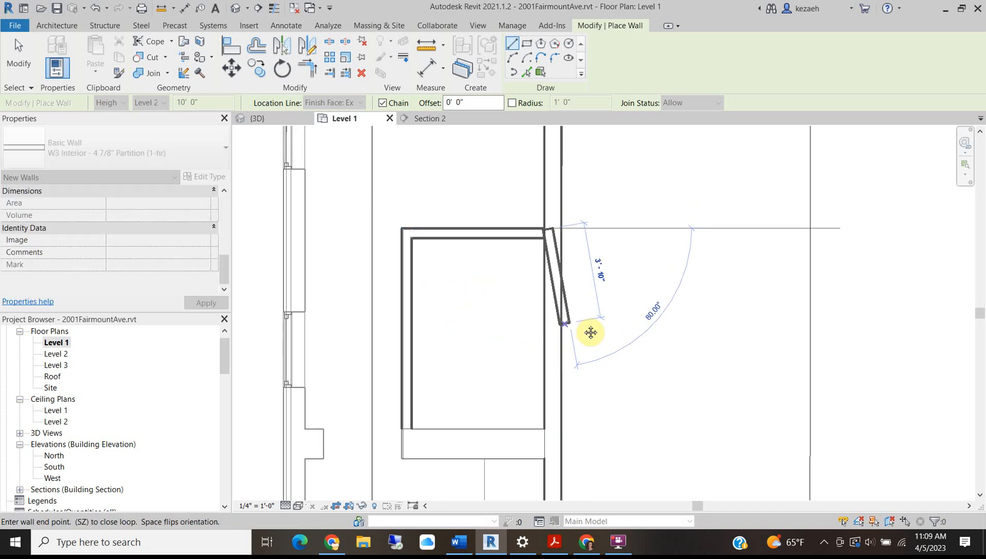
- Place a Single-Flush 36" x 84" door near the south end of the new north-south partition, swinging into the enclosed room
{"action": "key", "text": "Escape"}
{"action": "key", "text": "Escape"}
{"action": "scroll", "coordinate": [490, 305], "scroll_direction": "down", "scroll_amount": 3}
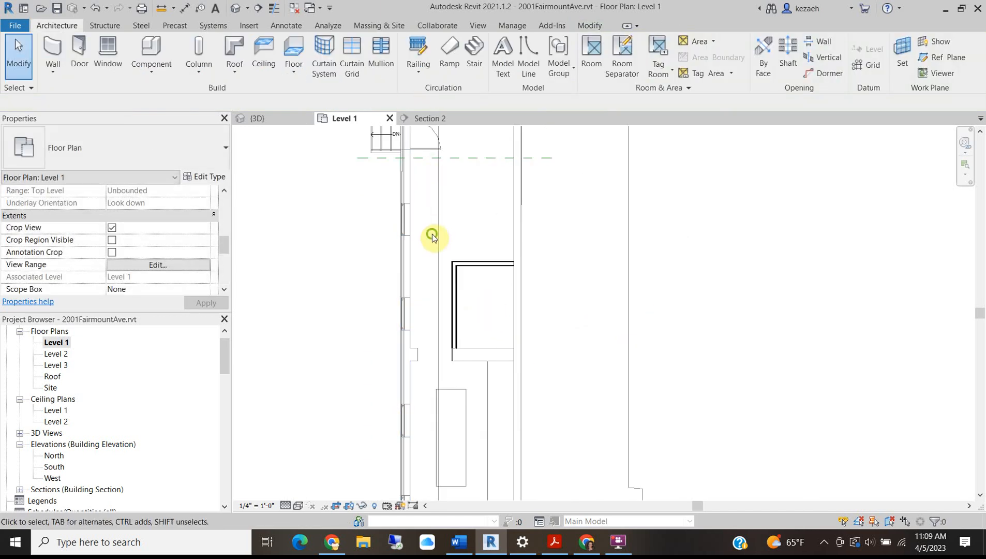
{"action": "middle_click_drag", "start_coordinate": [434, 237], "coordinate": [423, 353]}
{"action": "middle_click_drag", "start_coordinate": [484, 479], "coordinate": [452, 396]}
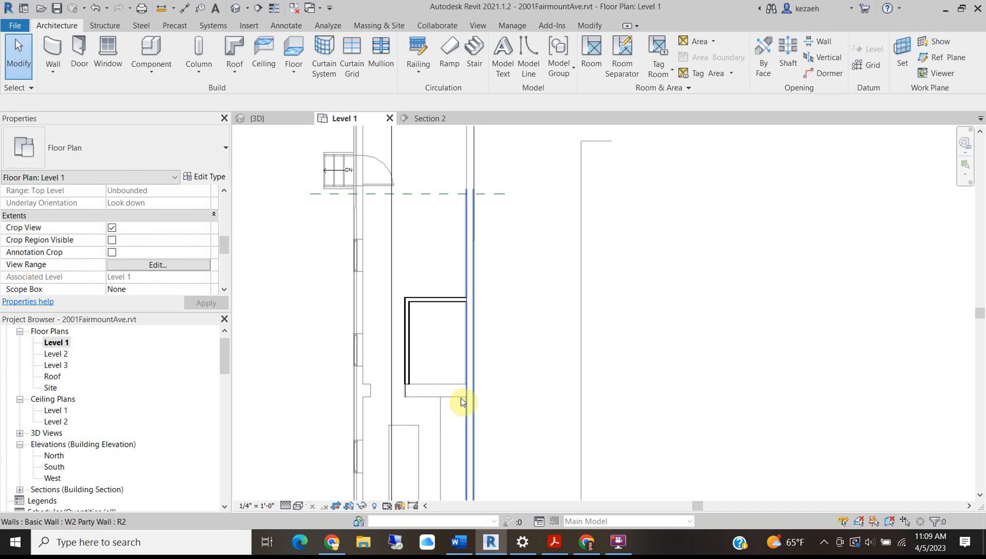
{"action": "scroll", "coordinate": [409, 385], "scroll_direction": "up", "scroll_amount": 3}
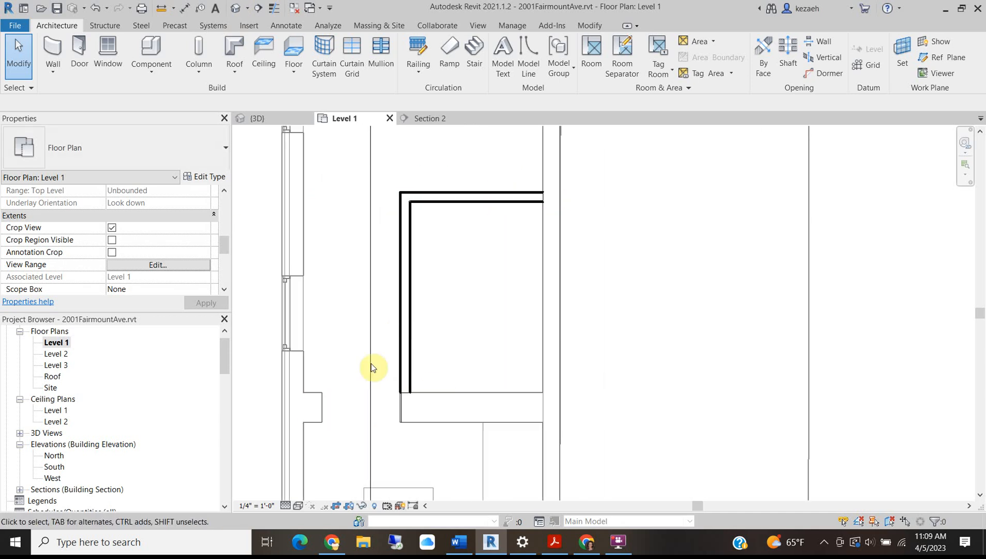
{"action": "left_click", "coordinate": [79, 51]}
{"action": "left_click", "coordinate": [82, 149]}
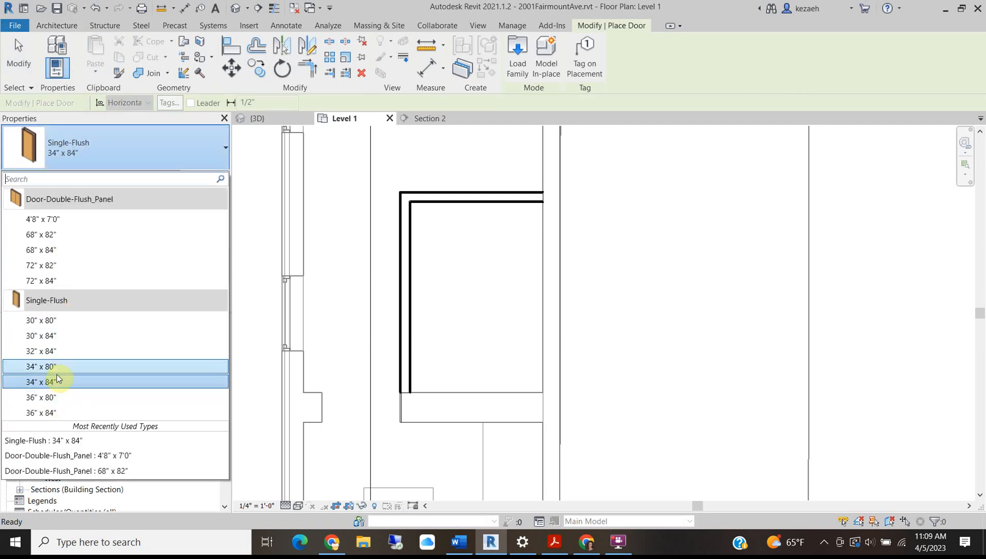
{"action": "left_click", "coordinate": [53, 412]}
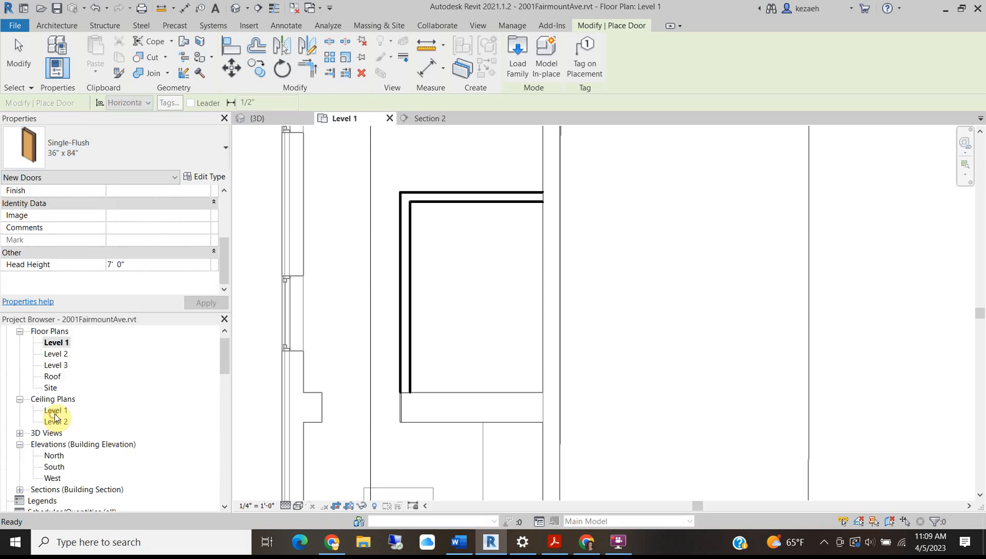
{"action": "left_click", "coordinate": [412, 349]}
{"action": "middle_click_drag", "start_coordinate": [465, 284], "coordinate": [432, 267]}
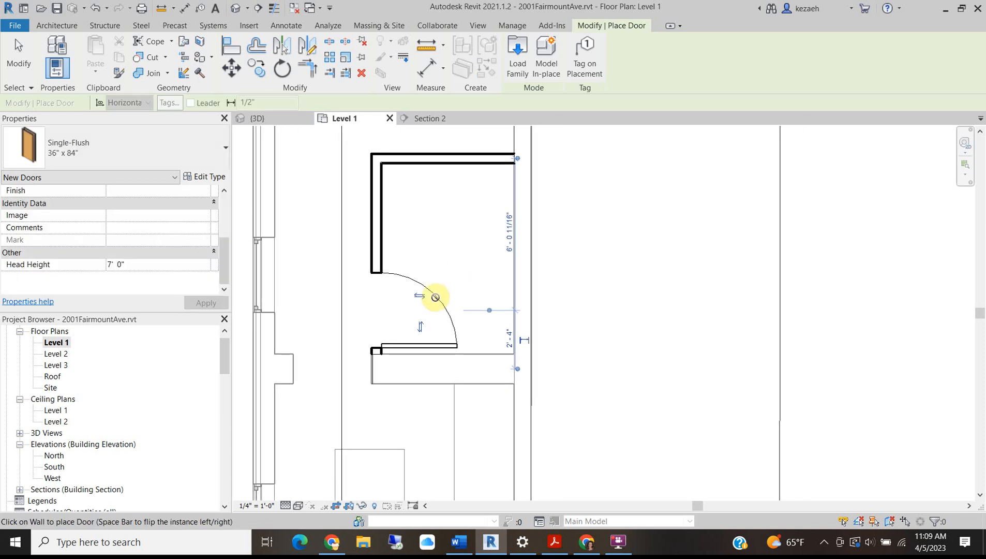
{"action": "key", "text": "Escape"}
{"action": "key", "text": "Escape"}
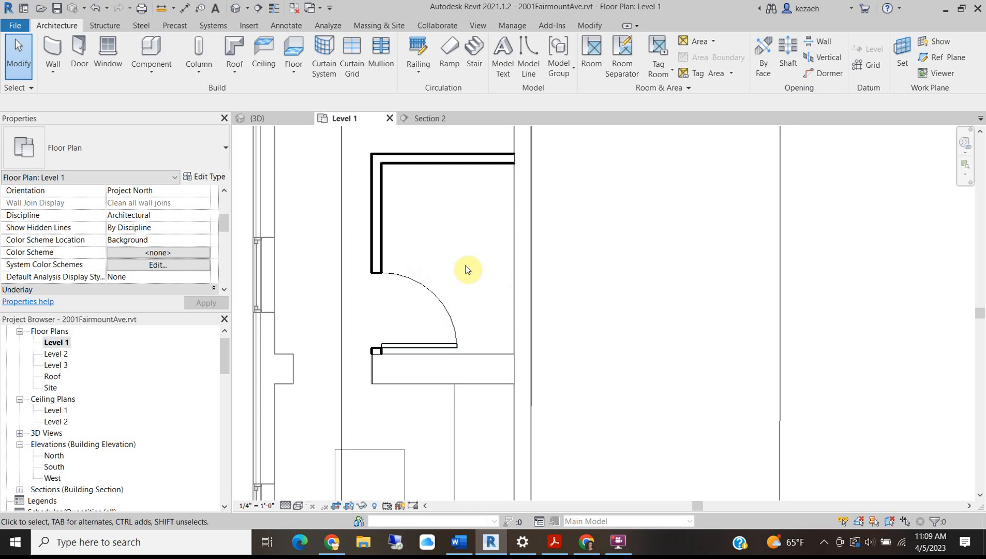
- Examine the new partition and door in Section 2, including the door's sill height
{"action": "middle_click_drag", "start_coordinate": [427, 205], "coordinate": [417, 343]}
{"action": "scroll", "coordinate": [412, 309], "scroll_direction": "down", "scroll_amount": 2}
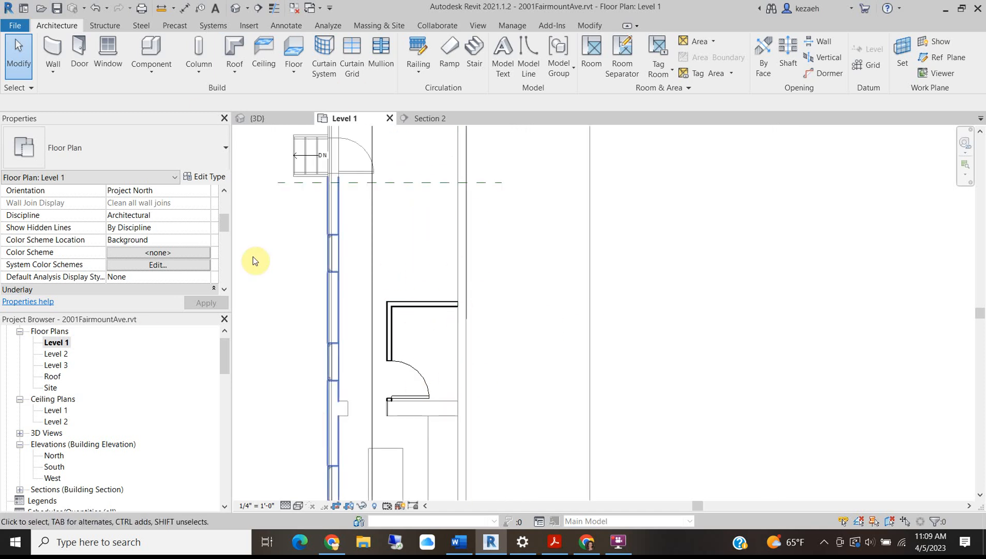
{"action": "middle_click_drag", "start_coordinate": [411, 288], "coordinate": [408, 362]}
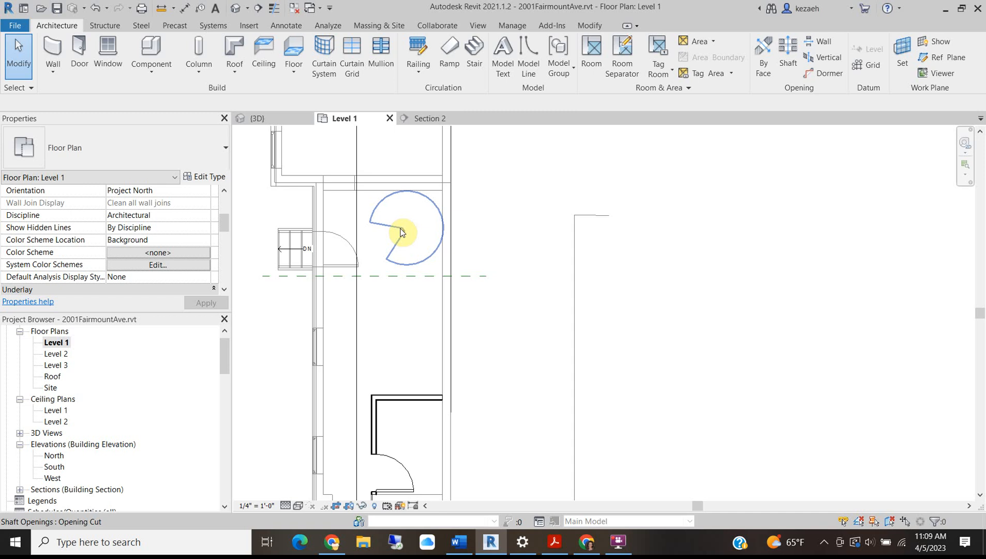
{"action": "scroll", "coordinate": [411, 326], "scroll_direction": "down", "scroll_amount": 2}
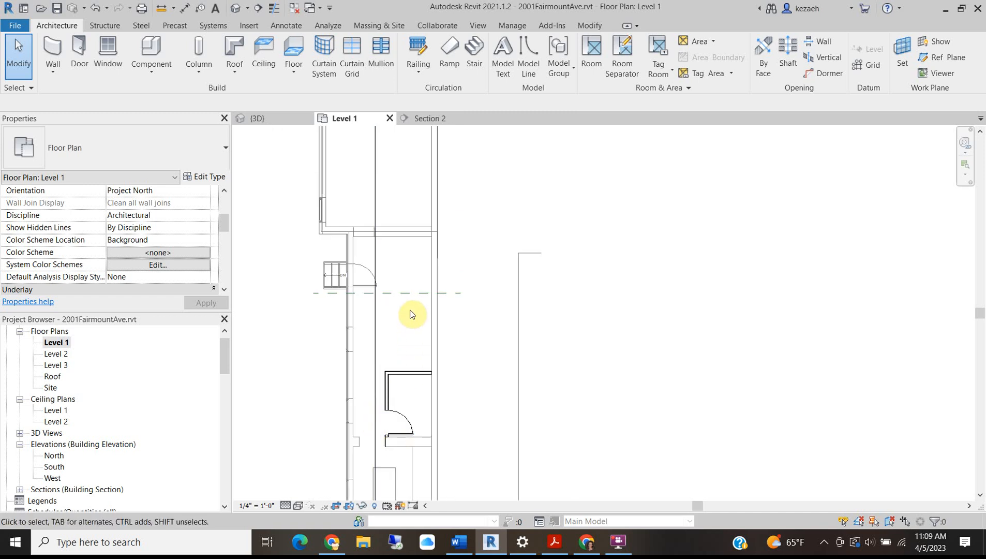
{"action": "scroll", "coordinate": [414, 322], "scroll_direction": "down", "scroll_amount": 2}
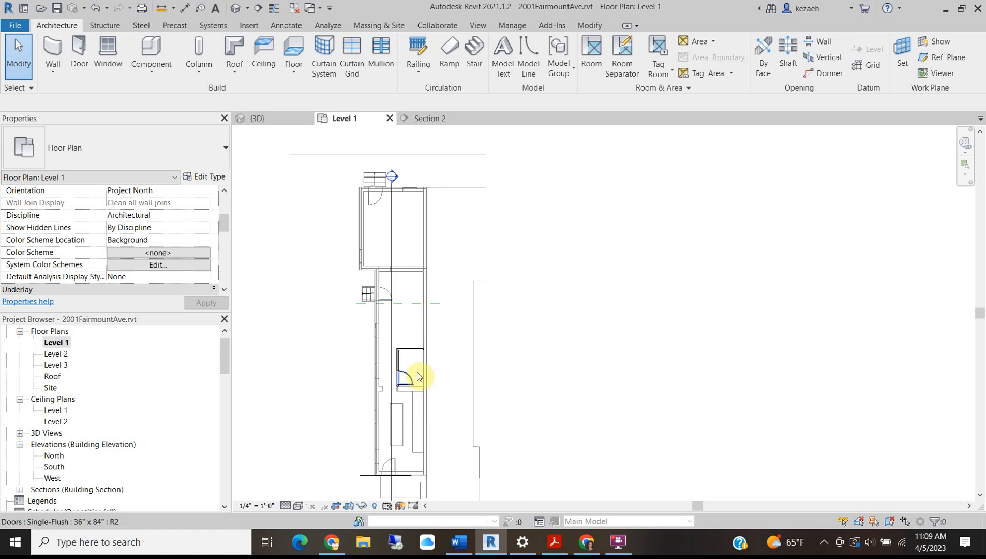
{"action": "left_click", "coordinate": [434, 118]}
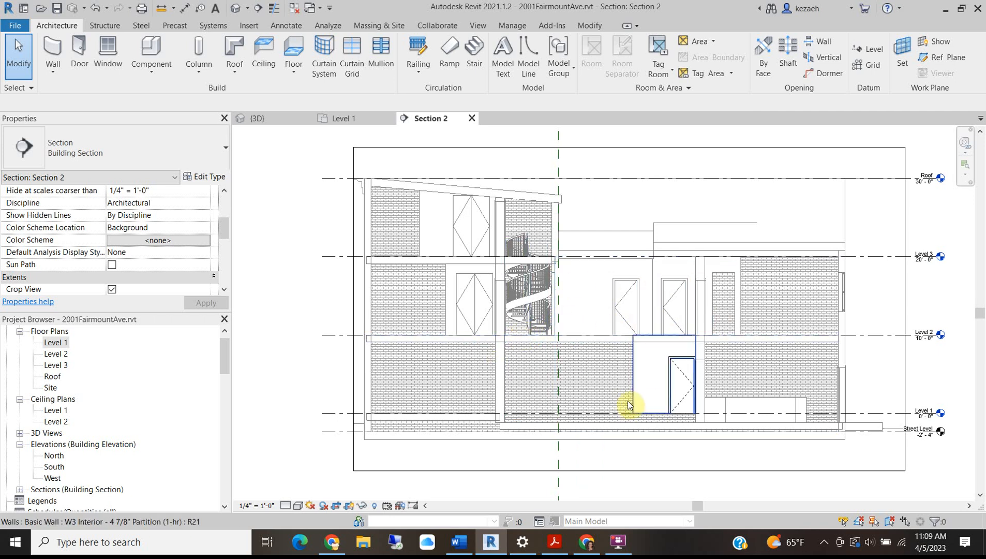
{"action": "scroll", "coordinate": [640, 404], "scroll_direction": "up", "scroll_amount": 3}
{"action": "left_click", "coordinate": [714, 407]}
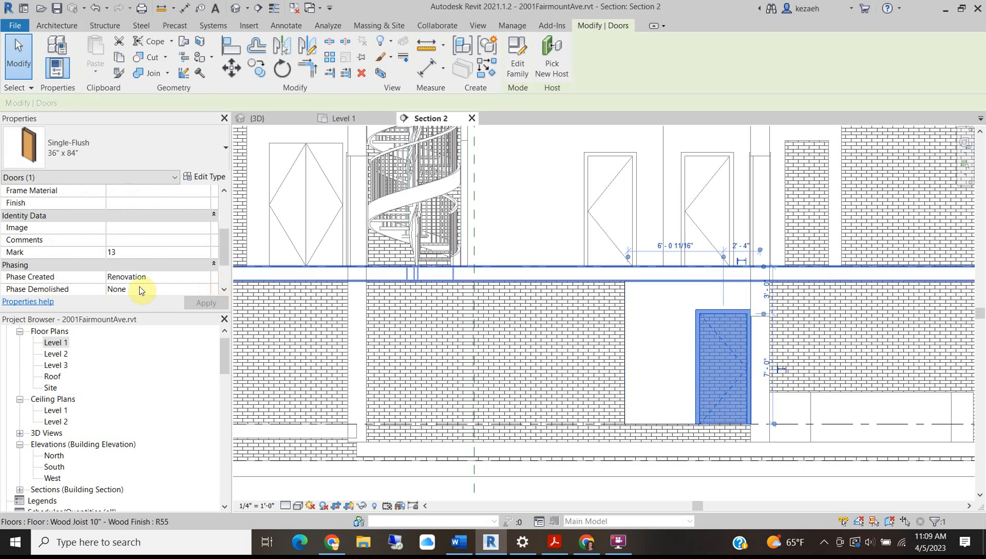
{"action": "scroll", "coordinate": [119, 211], "scroll_direction": "up", "scroll_amount": 3}
{"action": "left_click", "coordinate": [142, 216]}
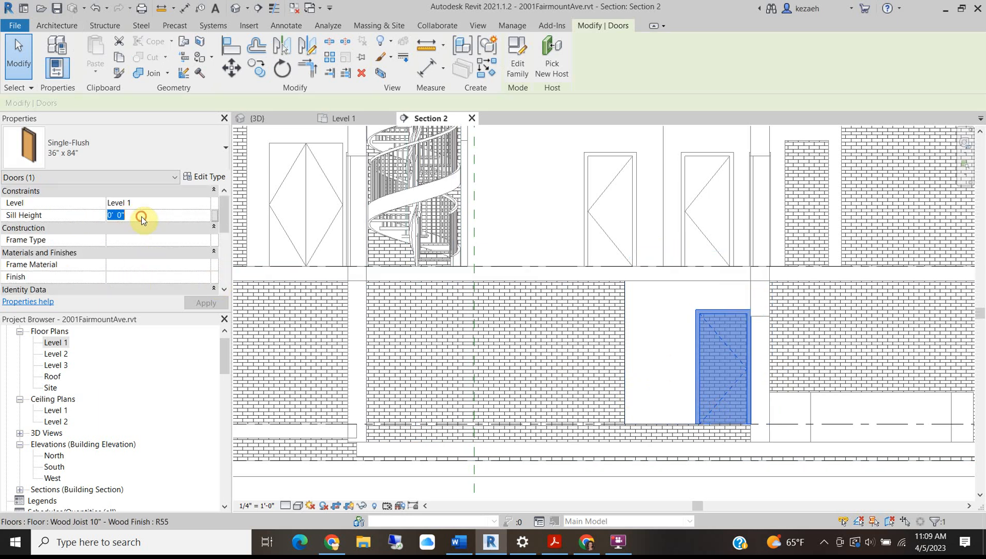
{"action": "left_click", "coordinate": [502, 235]}
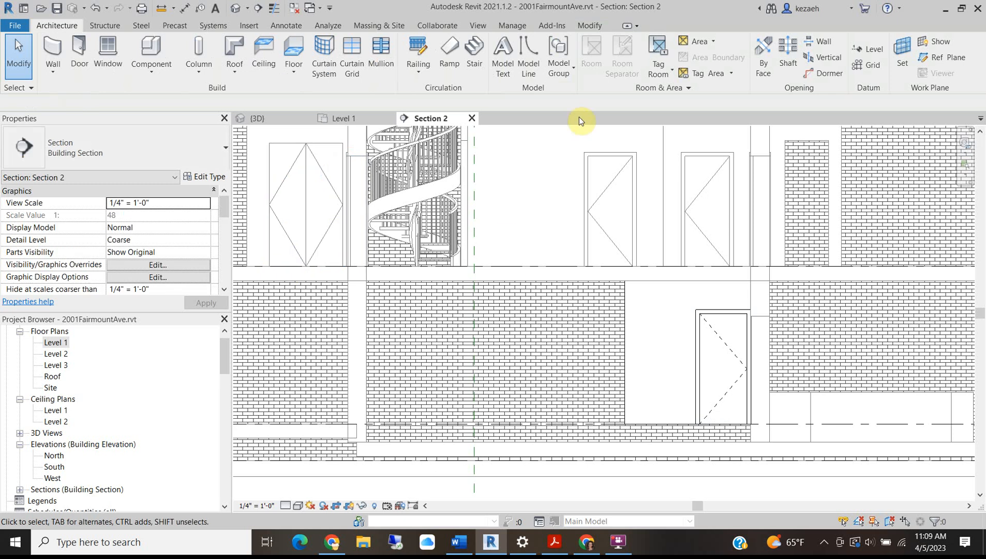
- Set the base offset of both new W3 interior partitions on Level 1 to -1' 2"
{"action": "left_click", "coordinate": [343, 118]}
{"action": "scroll", "coordinate": [373, 324], "scroll_direction": "up", "scroll_amount": 5}
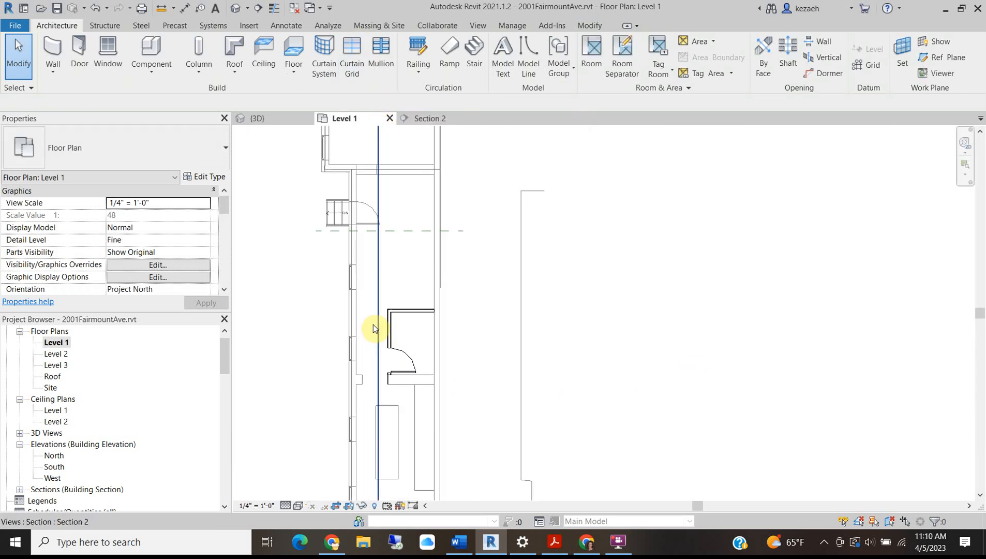
{"action": "left_click", "coordinate": [419, 323]}
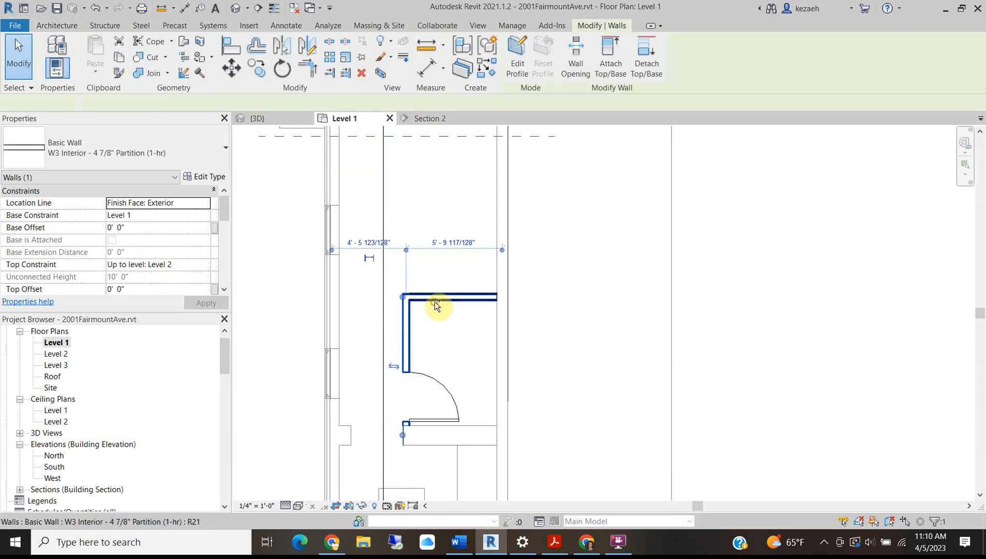
{"action": "left_click", "coordinate": [435, 301], "text": "ctrl"}
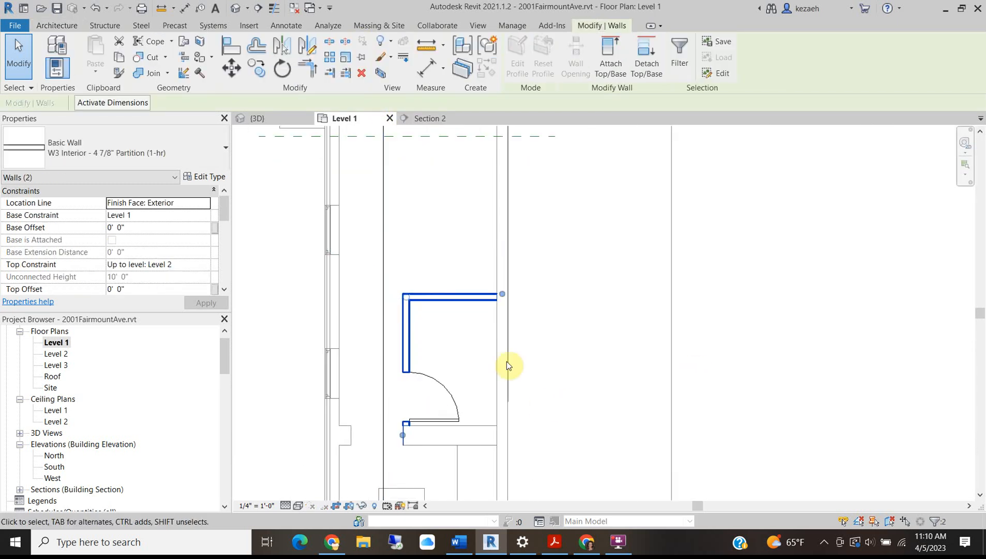
{"action": "left_click", "coordinate": [453, 395], "text": "ctrl"}
{"action": "left_click", "coordinate": [452, 346]}
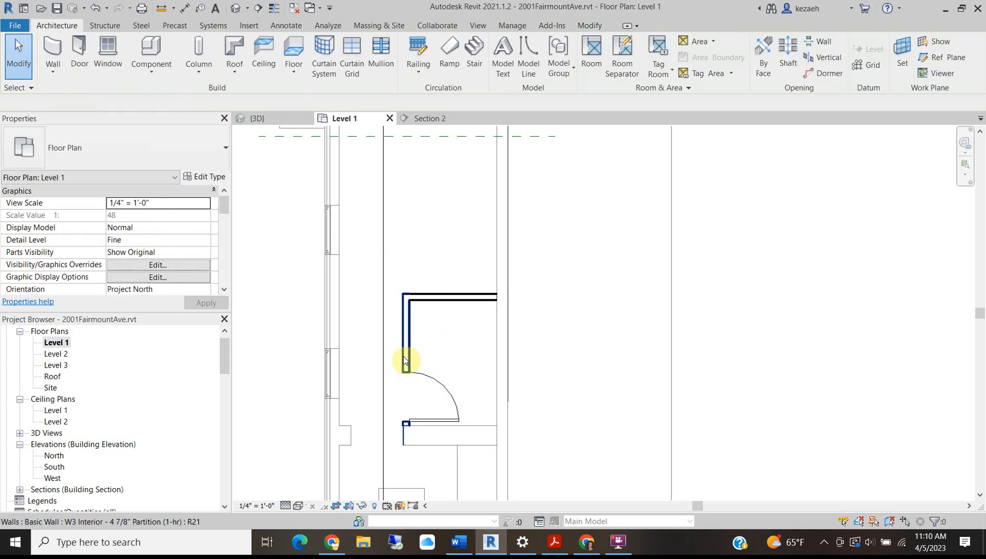
{"action": "left_click", "coordinate": [434, 298]}
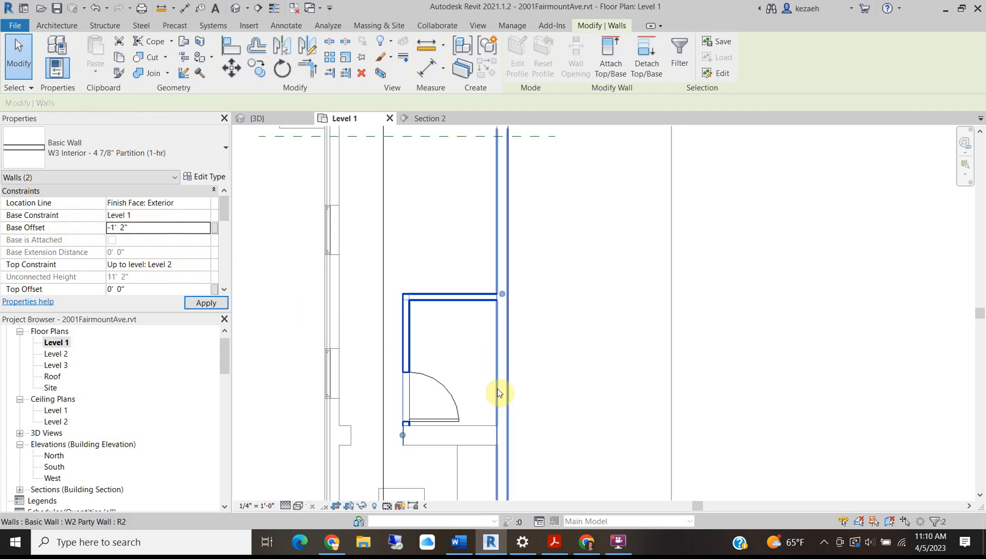
{"action": "left_click", "coordinate": [482, 389]}
- Set the new door's sill height to -14"
{"action": "left_click", "coordinate": [447, 392]}
{"action": "left_click", "coordinate": [140, 216]}
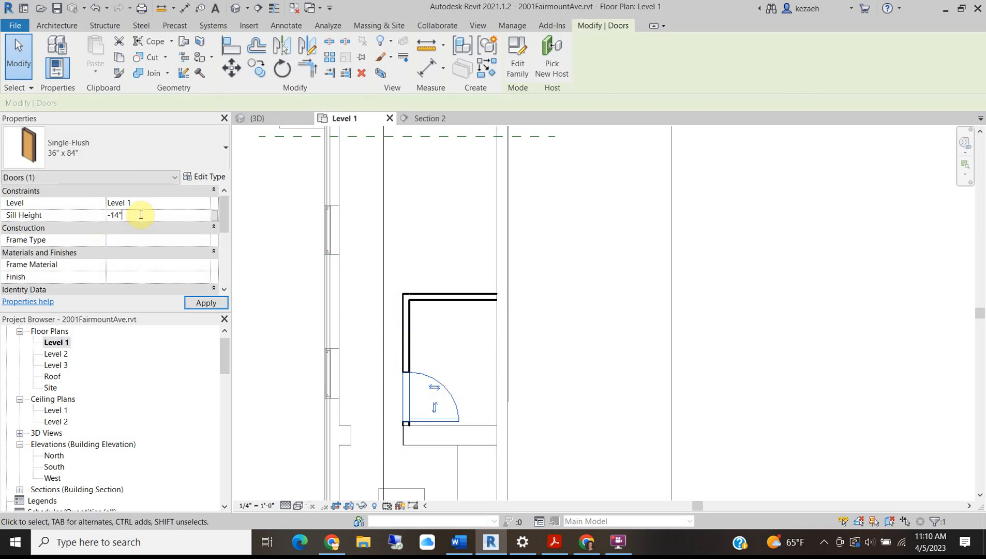
{"action": "left_click", "coordinate": [549, 290]}
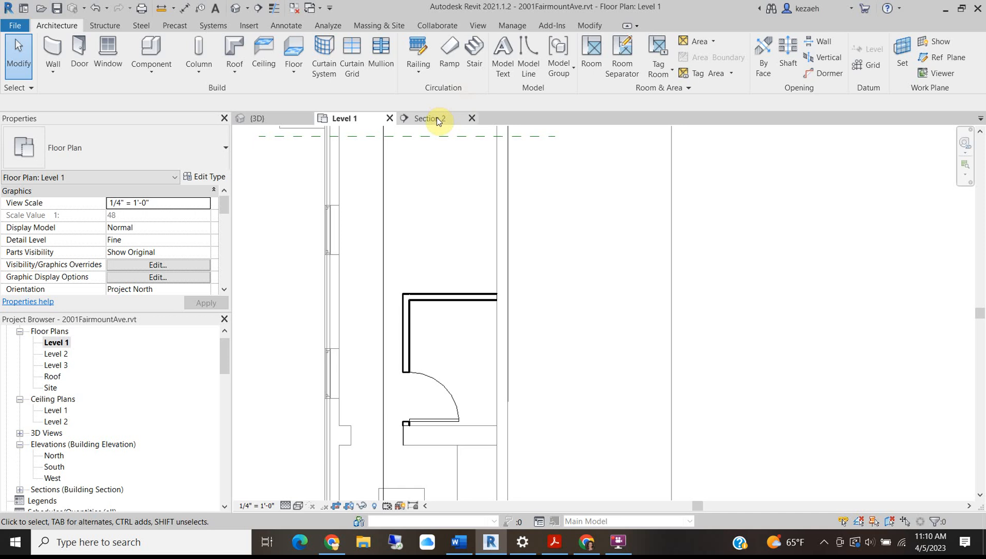
- Check the lowered partition and door in Section 2, along with the view's phase filter and phase
{"action": "left_click", "coordinate": [437, 118]}
{"action": "scroll", "coordinate": [430, 366], "scroll_direction": "down", "scroll_amount": 3}
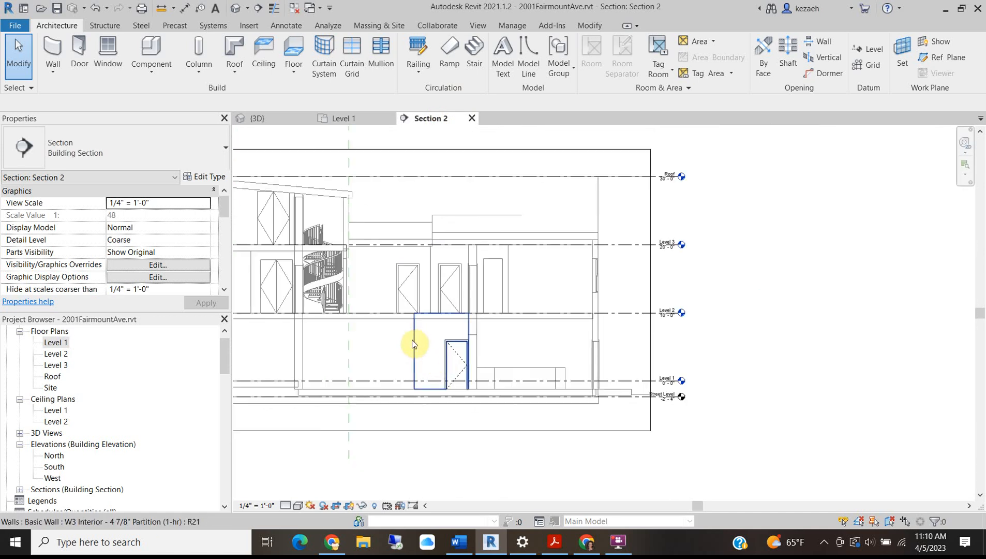
{"action": "scroll", "coordinate": [441, 360], "scroll_direction": "up", "scroll_amount": 2}
{"action": "scroll", "coordinate": [223, 227], "scroll_direction": "down", "scroll_amount": 5}
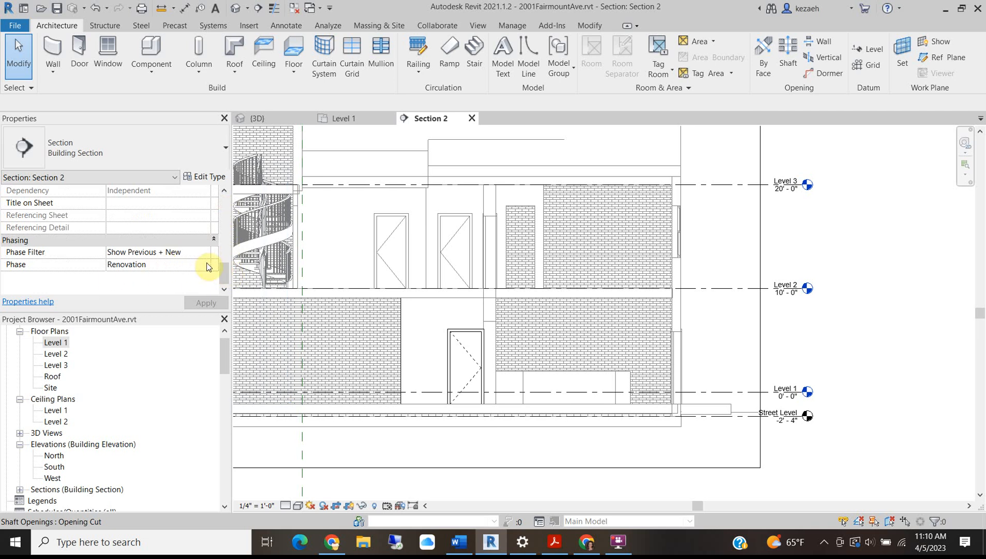
{"action": "left_click", "coordinate": [207, 265]}
{"action": "left_click", "coordinate": [206, 263]}
{"action": "left_click", "coordinate": [207, 251]}
{"action": "left_click", "coordinate": [207, 252]}
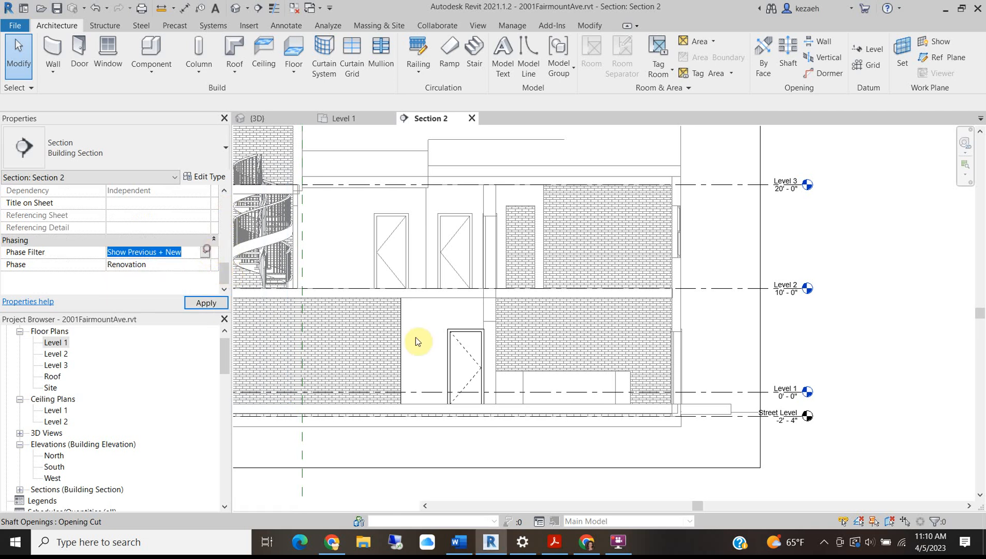
{"action": "left_click", "coordinate": [434, 468]}
{"action": "scroll", "coordinate": [405, 327], "scroll_direction": "up", "scroll_amount": 6}
{"action": "scroll", "coordinate": [696, 259], "scroll_direction": "down", "scroll_amount": 3}
{"action": "scroll", "coordinate": [500, 227], "scroll_direction": "down", "scroll_amount": 5}
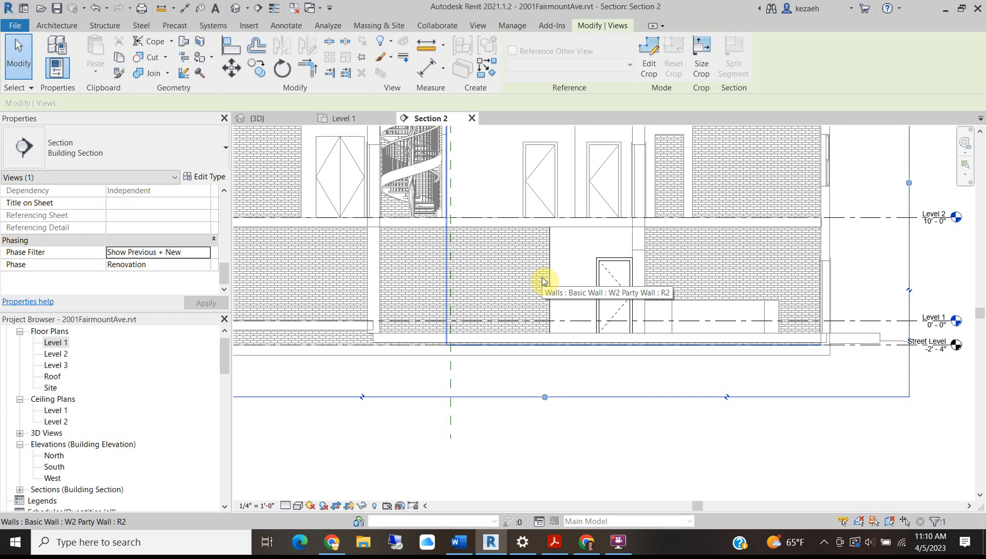
{"action": "scroll", "coordinate": [542, 281], "scroll_direction": "down", "scroll_amount": 2}
{"action": "scroll", "coordinate": [594, 235], "scroll_direction": "up", "scroll_amount": 5}
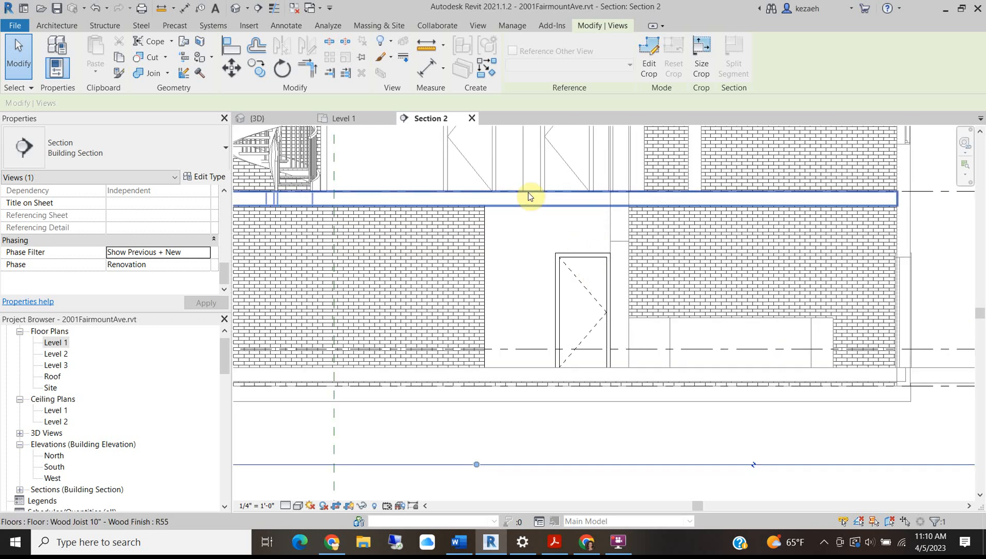
- Delete the new door and both new partitions from the Level 1 plan
{"action": "left_click", "coordinate": [354, 119]}
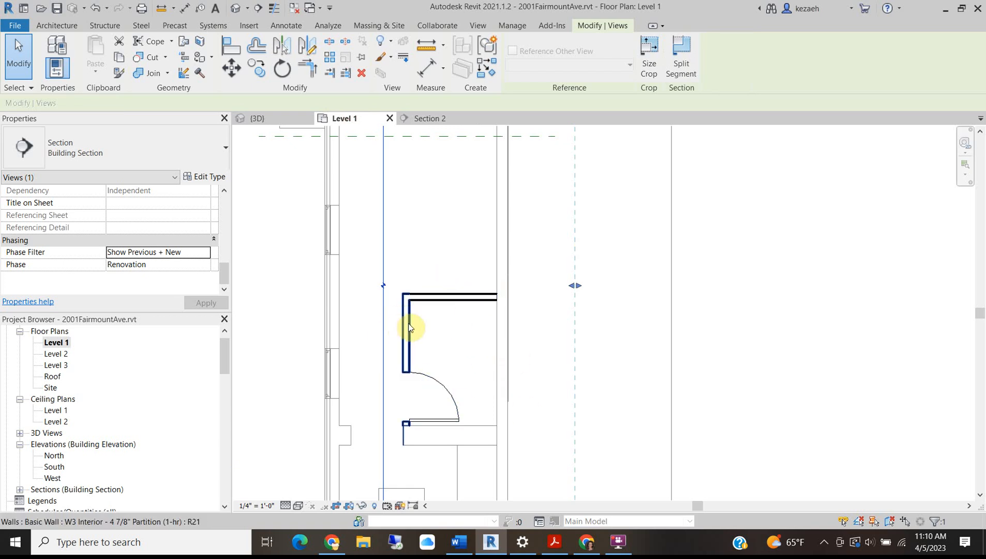
{"action": "scroll", "coordinate": [437, 382], "scroll_direction": "up", "scroll_amount": 3}
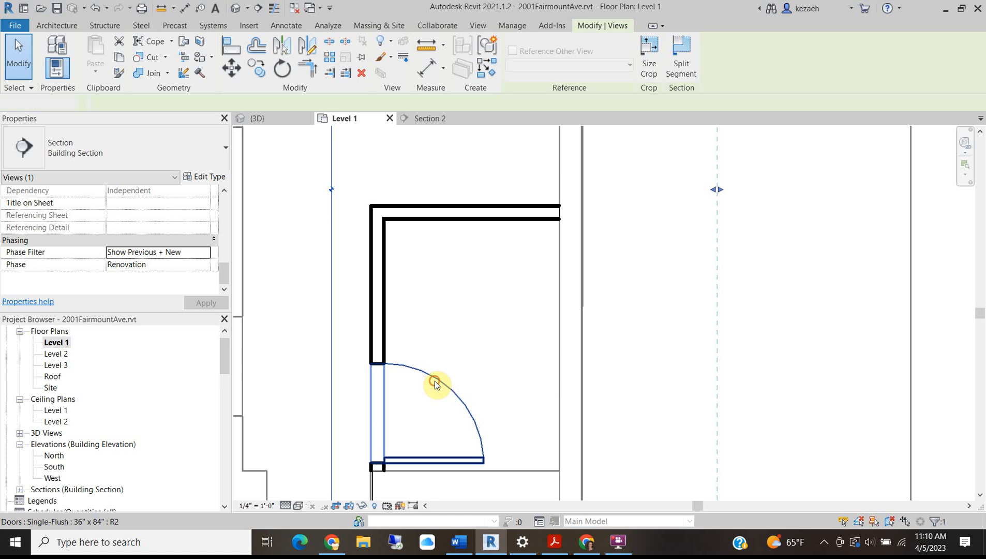
{"action": "left_click", "coordinate": [435, 381]}
{"action": "key", "text": "Delete"}
{"action": "left_click", "coordinate": [371, 299]}
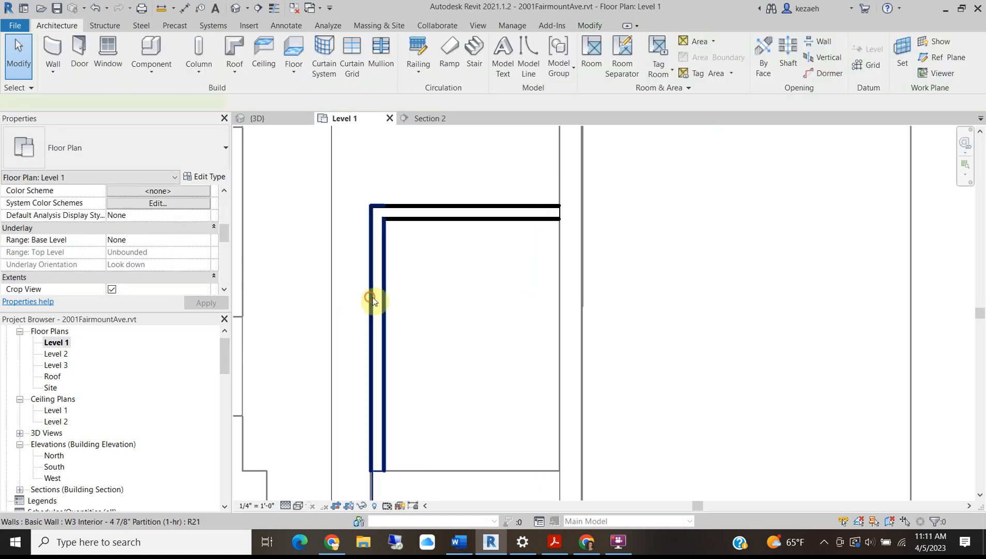
{"action": "key", "text": "Delete"}
{"action": "left_click", "coordinate": [409, 217]}
{"action": "key", "text": "Delete"}
- Draw a 5' by 3' detail-line rectangle on Level 1, against the exterior wall and just above the cross wall with the opening
{"action": "scroll", "coordinate": [402, 227], "scroll_direction": "down", "scroll_amount": 7}
{"action": "middle_click_drag", "start_coordinate": [424, 222], "coordinate": [412, 305]}
{"action": "scroll", "coordinate": [381, 340], "scroll_direction": "up", "scroll_amount": 4}
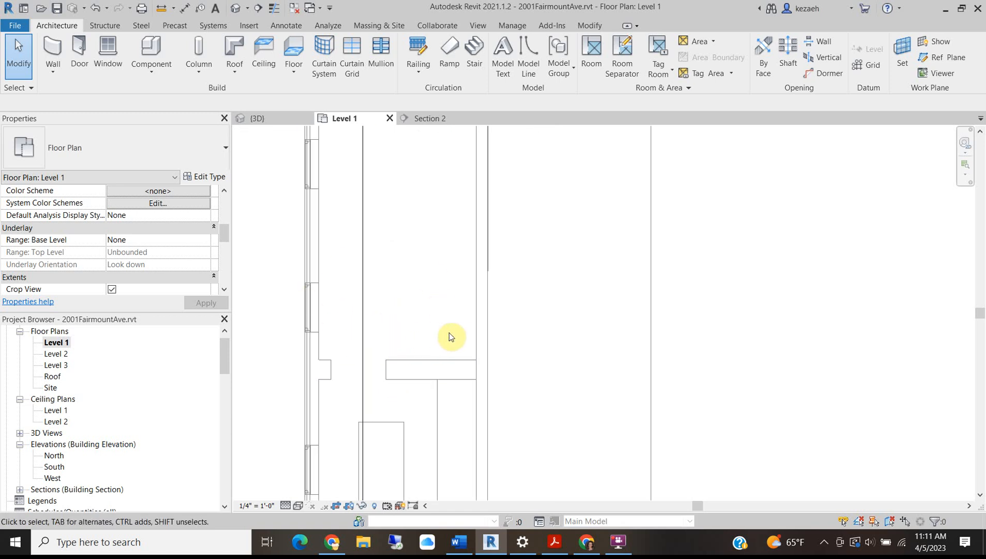
{"action": "scroll", "coordinate": [373, 328], "scroll_direction": "down", "scroll_amount": 1}
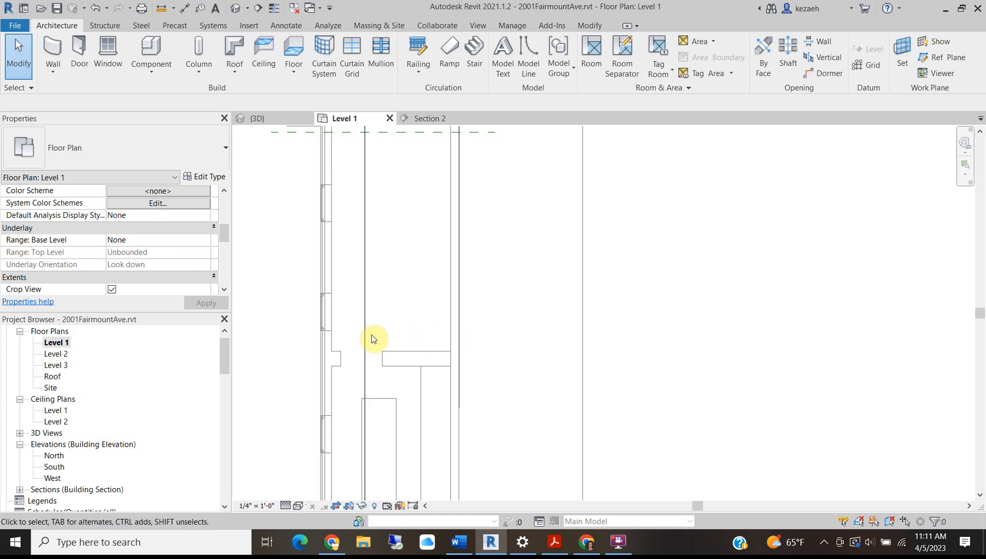
{"action": "scroll", "coordinate": [450, 317], "scroll_direction": "up", "scroll_amount": 1}
{"action": "middle_click_drag", "start_coordinate": [419, 282], "coordinate": [395, 325]}
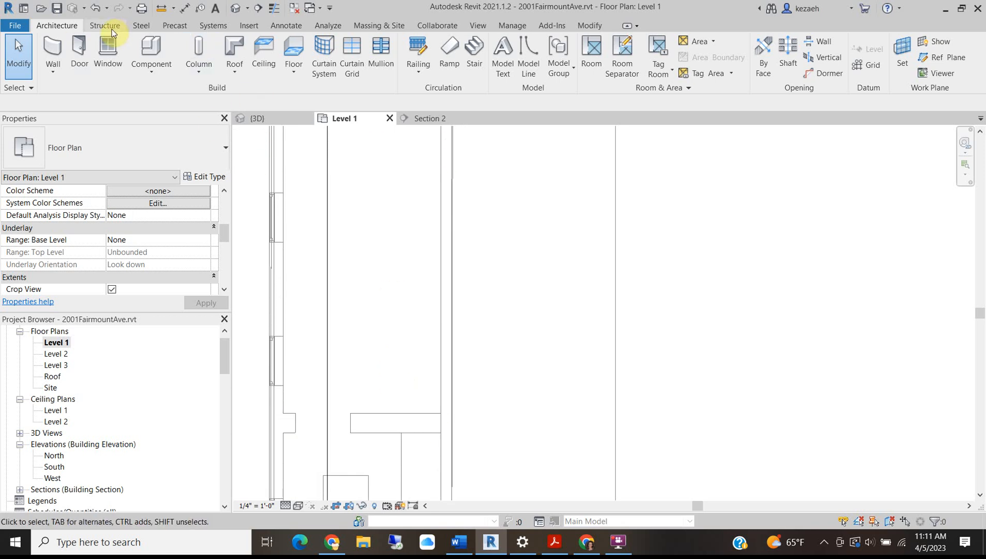
{"action": "key", "text": "l"}
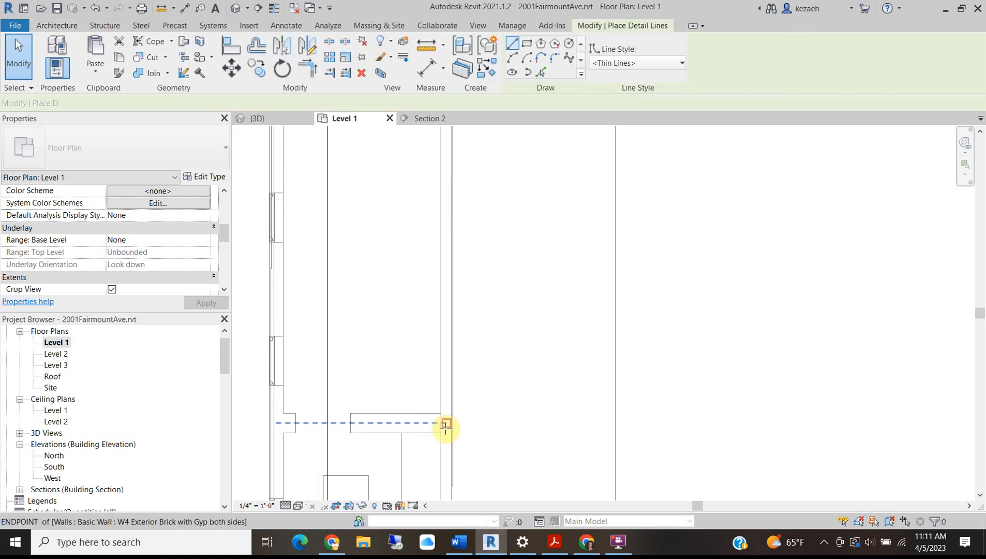
{"action": "left_click", "coordinate": [284, 412]}
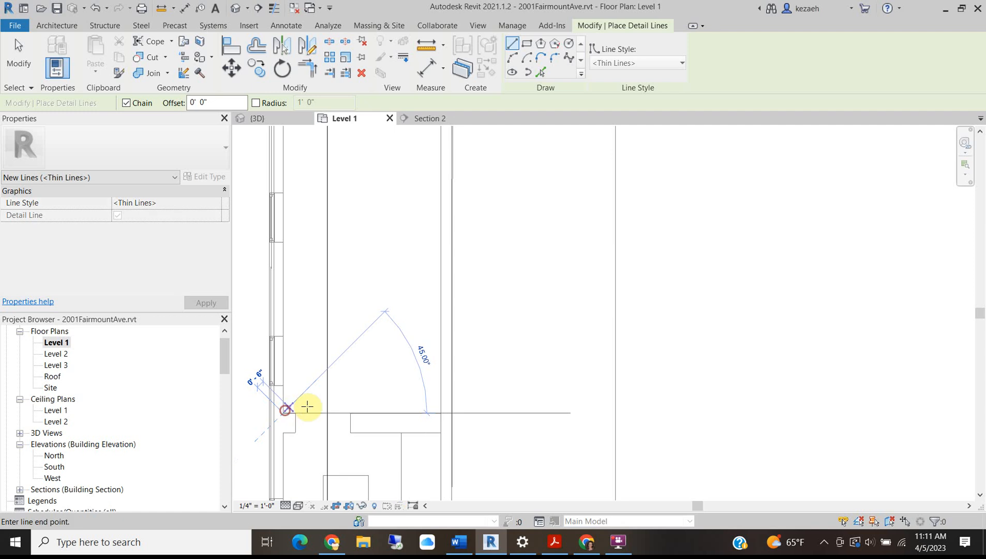
{"action": "left_click", "coordinate": [368, 414]}
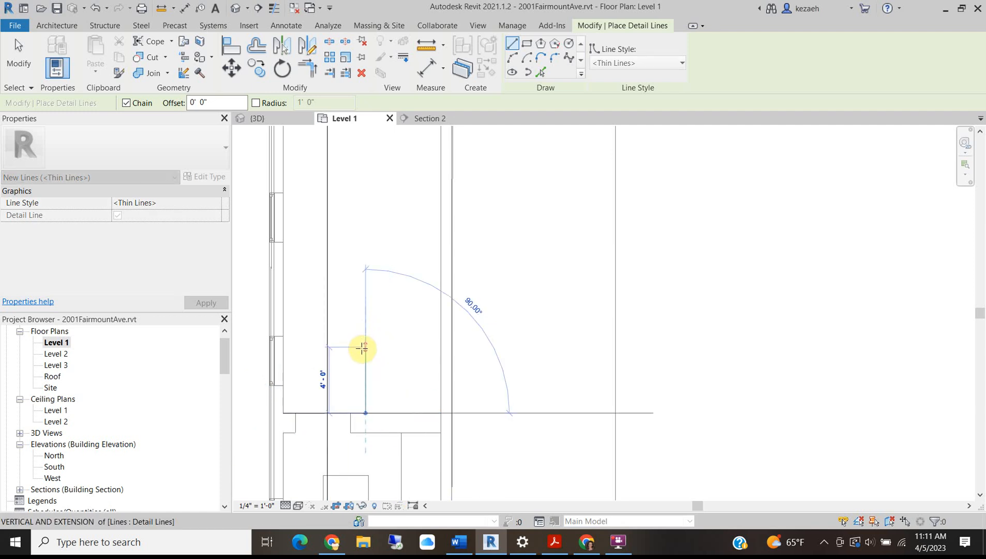
{"action": "left_click", "coordinate": [362, 362]}
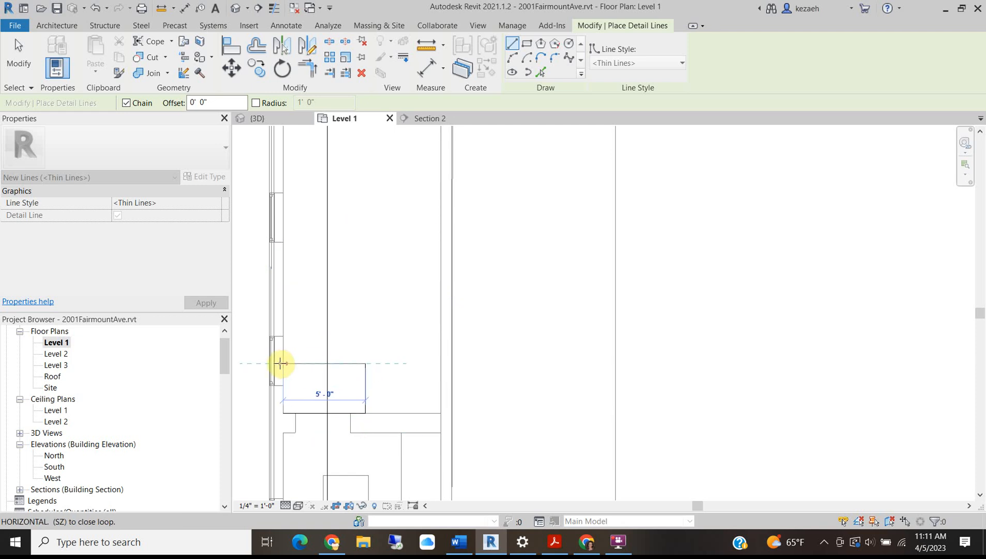
{"action": "left_click", "coordinate": [280, 363]}
{"action": "left_click", "coordinate": [282, 413]}
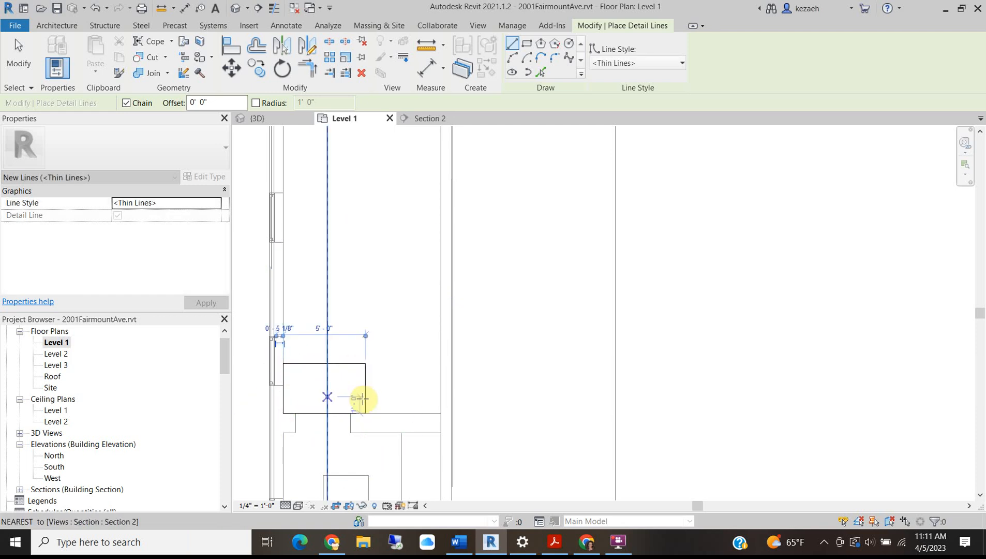
- Draw a second detail-line rectangle, 4' wide by 3' high, in the corner between the party wall and the cross wall
{"action": "scroll", "coordinate": [370, 393], "scroll_direction": "up", "scroll_amount": 2}
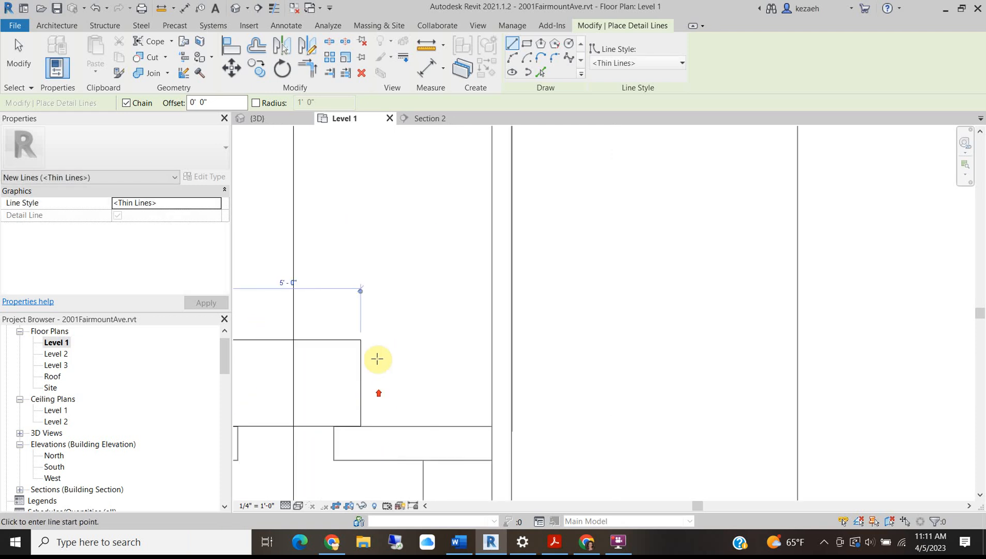
{"action": "left_click", "coordinate": [492, 425]}
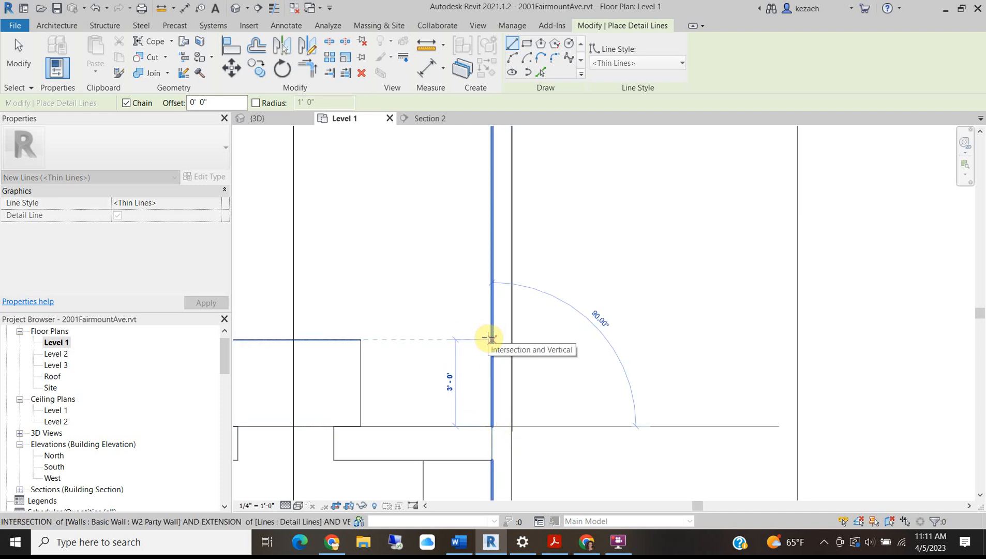
{"action": "left_click", "coordinate": [491, 338]}
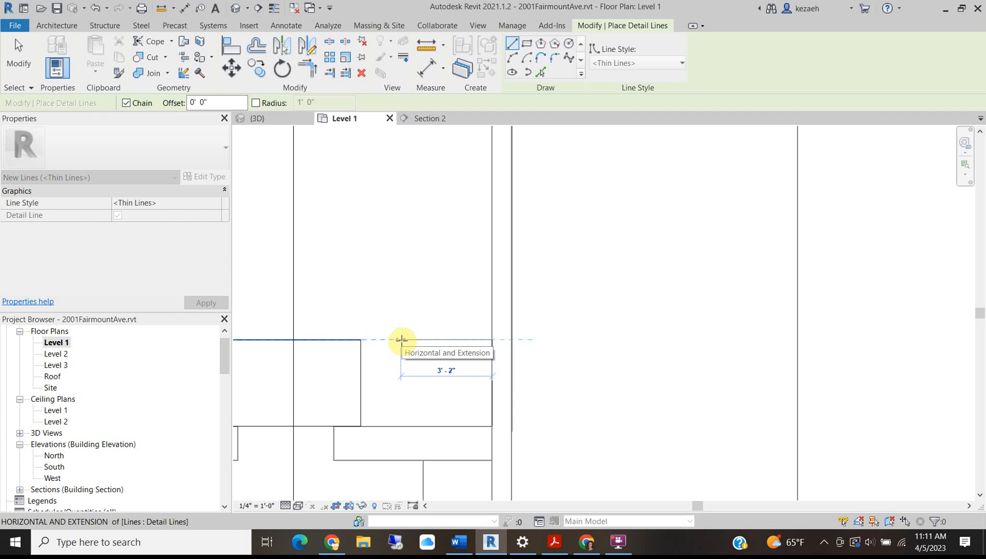
{"action": "type", "text": "4"}
{"action": "key", "text": "Return"}
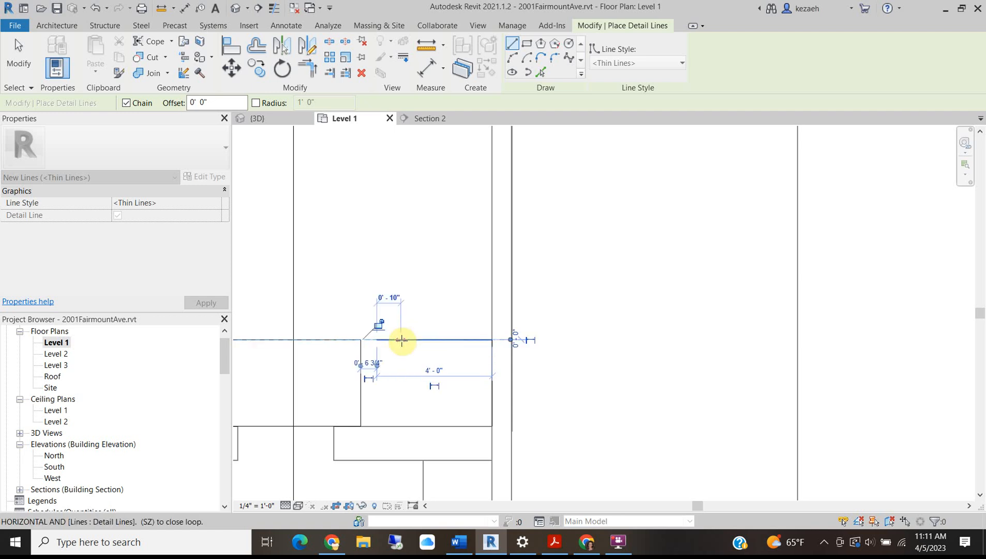
{"action": "left_click", "coordinate": [377, 424]}
{"action": "scroll", "coordinate": [385, 420], "scroll_direction": "down", "scroll_amount": 2}
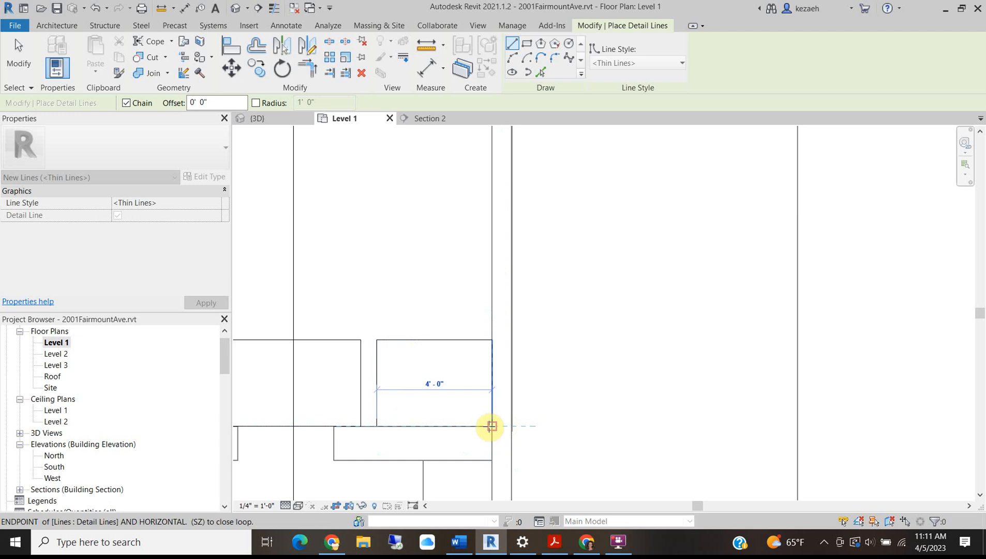
{"action": "key", "text": "Escape"}
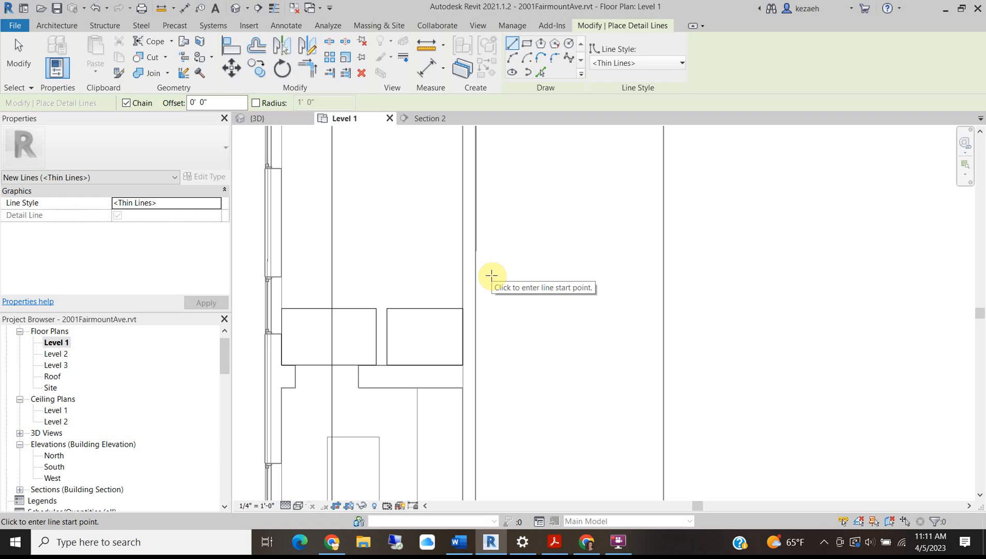
{"action": "scroll", "coordinate": [293, 345], "scroll_direction": "up", "scroll_amount": 3}
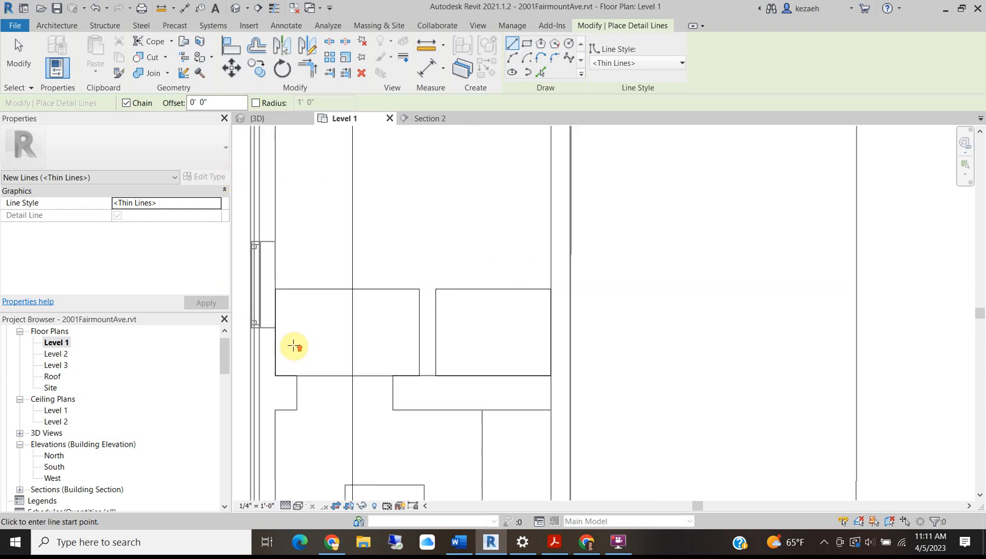
{"action": "left_click", "coordinate": [271, 330]}
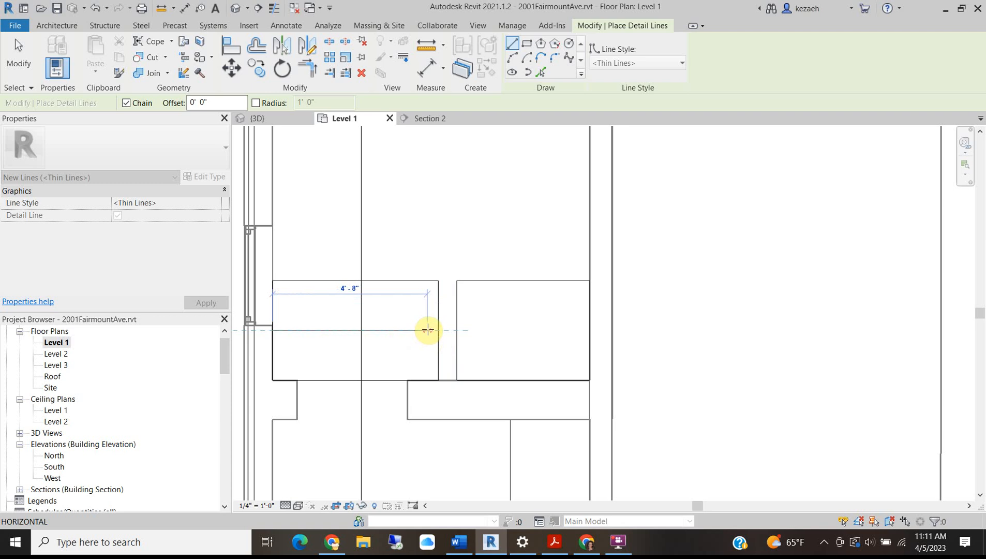
{"action": "scroll", "coordinate": [427, 330], "scroll_direction": "down", "scroll_amount": 2}
{"action": "key", "text": "Escape"}
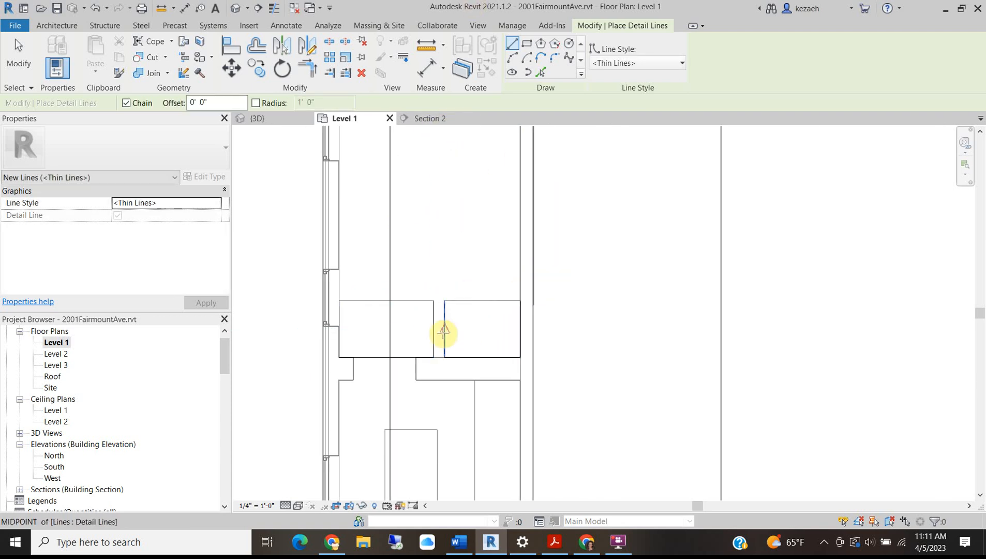
{"action": "scroll", "coordinate": [444, 309], "scroll_direction": "up", "scroll_amount": 2}
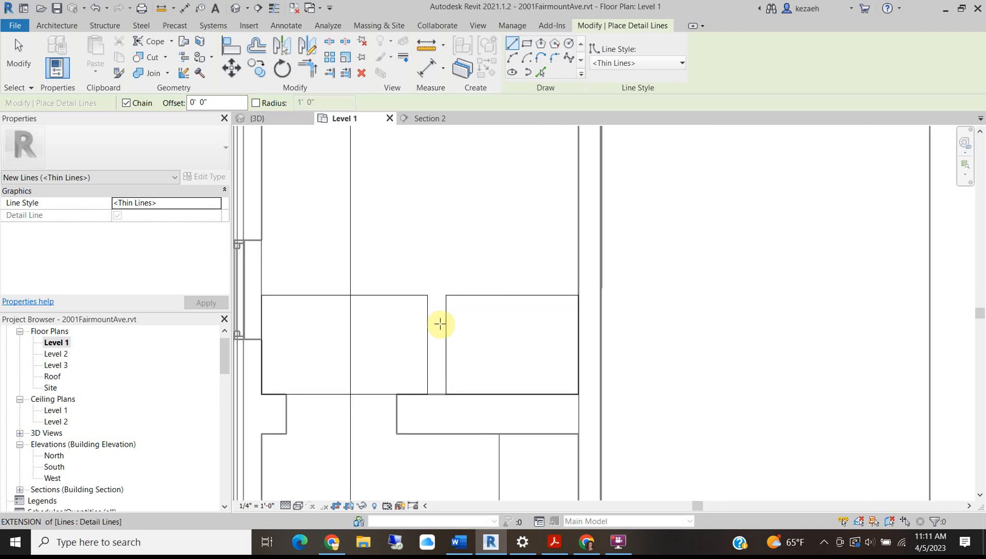
{"action": "left_click", "coordinate": [447, 295]}
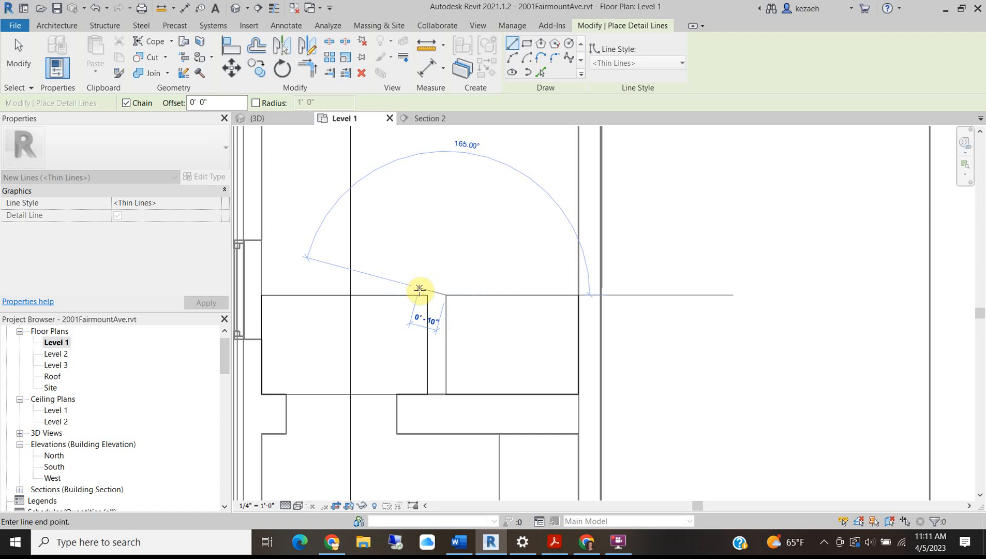
{"action": "scroll", "coordinate": [419, 289], "scroll_direction": "down", "scroll_amount": 2}
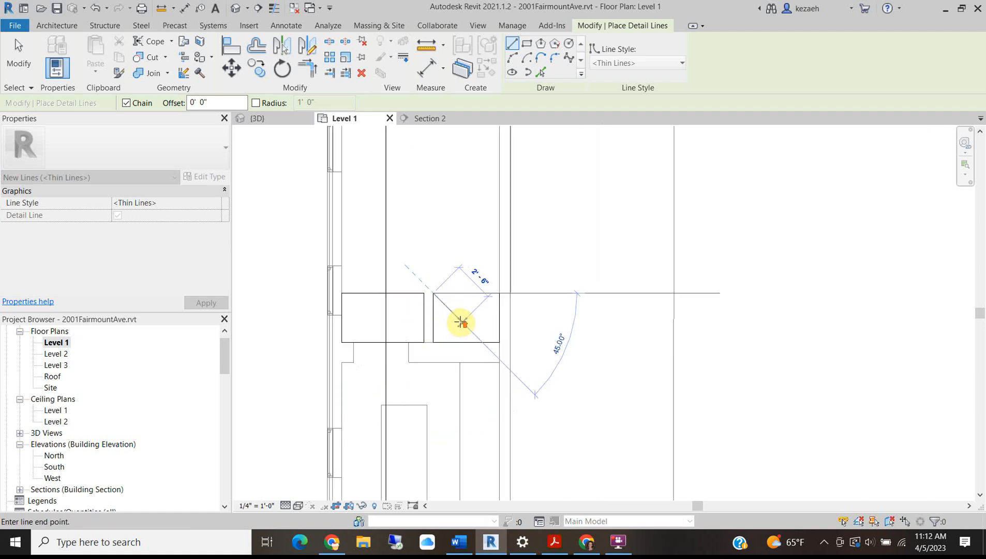
{"action": "scroll", "coordinate": [461, 321], "scroll_direction": "up", "scroll_amount": 2}
{"action": "key", "text": "Escape"}
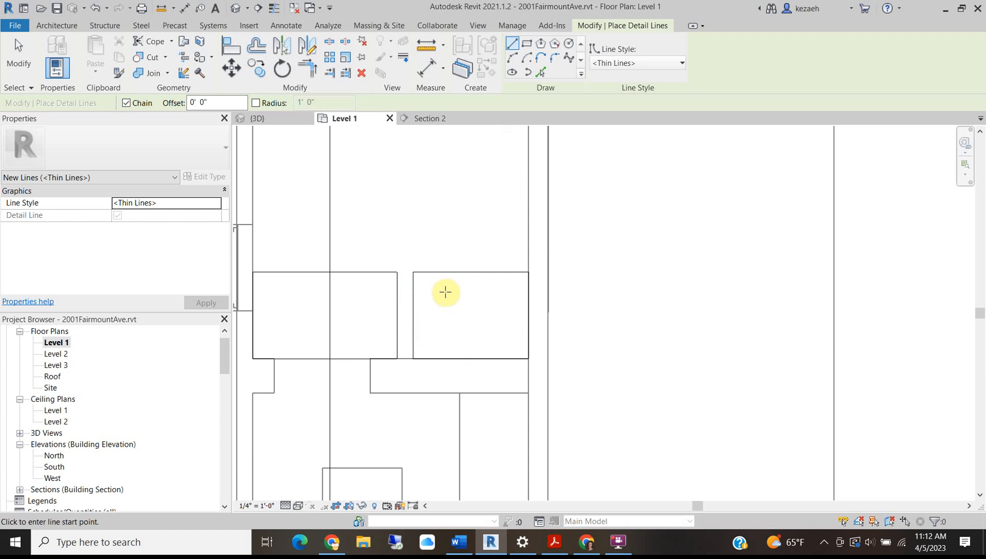
- Draw a short horizontal detail line joining the midpoints of the two rectangles' facing sides
{"action": "left_click", "coordinate": [397, 314]}
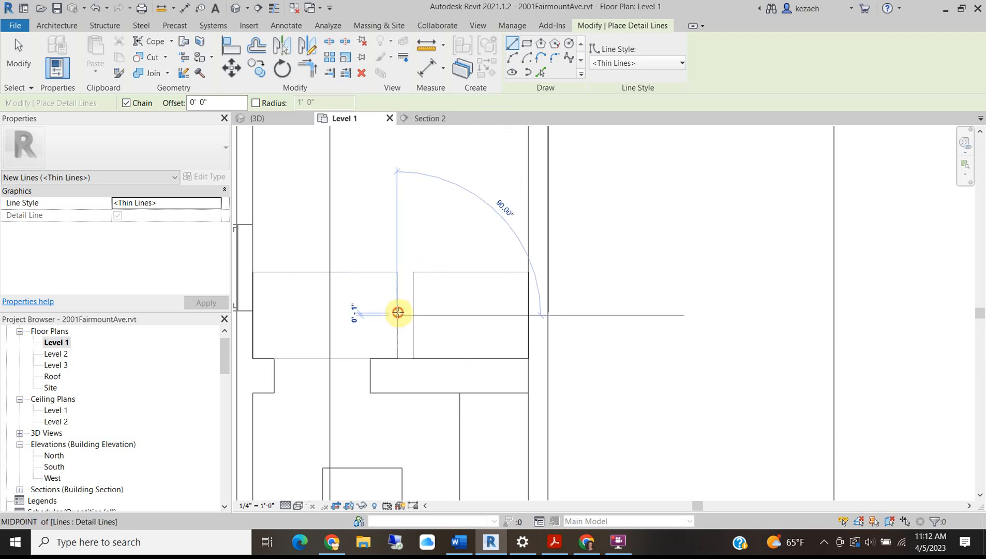
{"action": "left_click", "coordinate": [414, 315]}
{"action": "key", "text": "Escape"}
{"action": "key", "text": "Escape"}
- Move the 5' rectangle's inner side onto the 4' rectangle's facing side, and copy it 11" toward the exterior wall
{"action": "scroll", "coordinate": [402, 314], "scroll_direction": "up", "scroll_amount": 3}
{"action": "left_click", "coordinate": [398, 292]}
{"action": "left_click_drag", "start_coordinate": [398, 293], "coordinate": [426, 284]}
{"action": "key", "text": "c"}
{"action": "key", "text": "o"}
{"action": "left_click", "coordinate": [426, 284]}
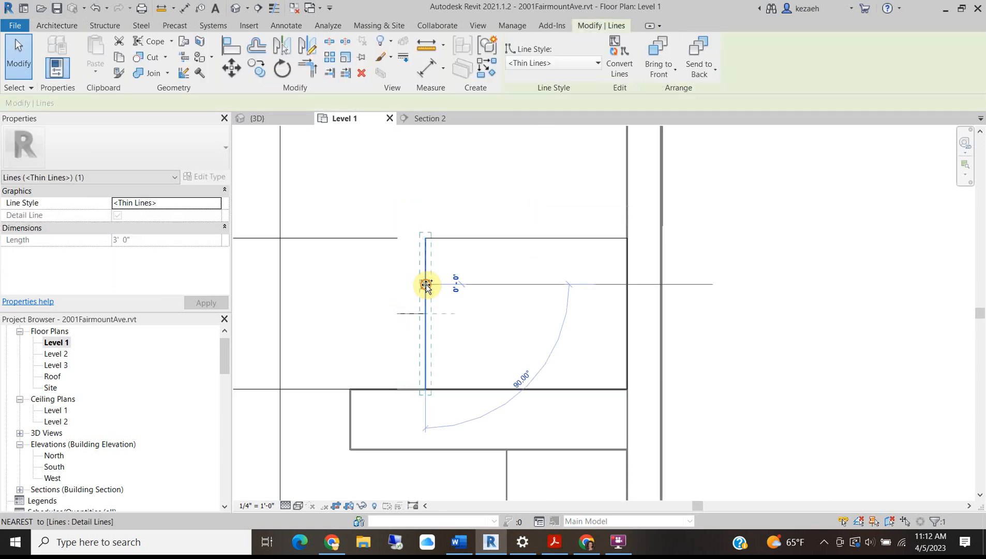
{"action": "type", "text": "11\""}
{"action": "key", "text": "Return"}
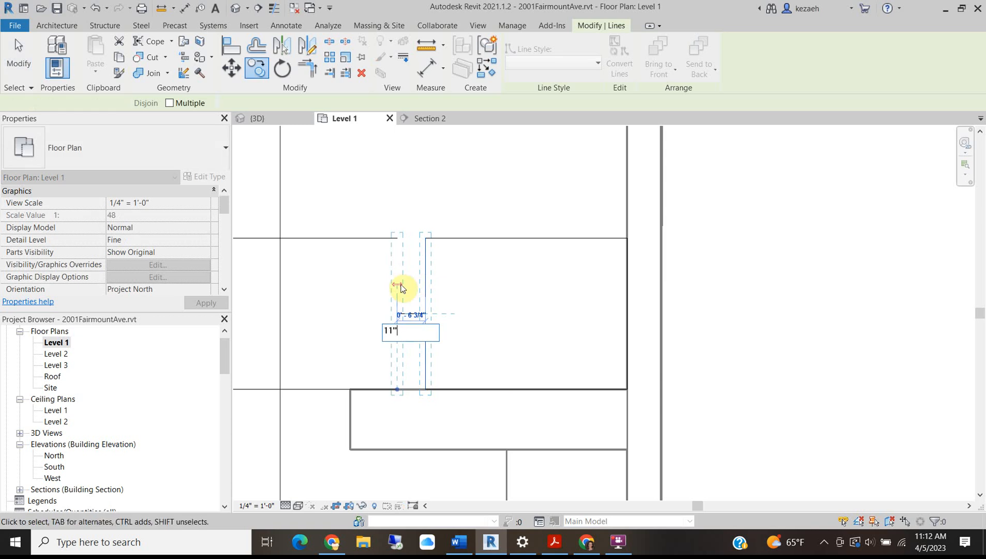
{"action": "key", "text": "Escape"}
- Extend the short horizontal midline to meet the copied vertical line
{"action": "left_click_drag", "start_coordinate": [398, 314], "coordinate": [380, 312]}
{"action": "scroll", "coordinate": [366, 301], "scroll_direction": "down", "scroll_amount": 2}
{"action": "middle_click_drag", "start_coordinate": [366, 301], "coordinate": [509, 277]}
{"action": "left_click", "coordinate": [441, 209]}
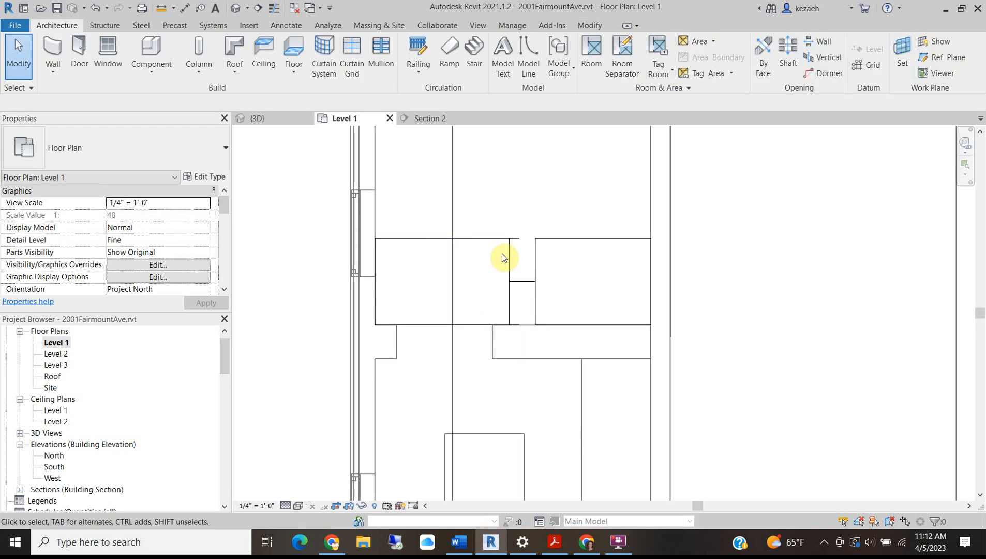
- Adjust both ends of the 5' rectangle's upper line so it spans only between the two vertical lines 11" apart
{"action": "left_click", "coordinate": [468, 239]}
{"action": "left_click_drag", "start_coordinate": [519, 238], "coordinate": [536, 238]}
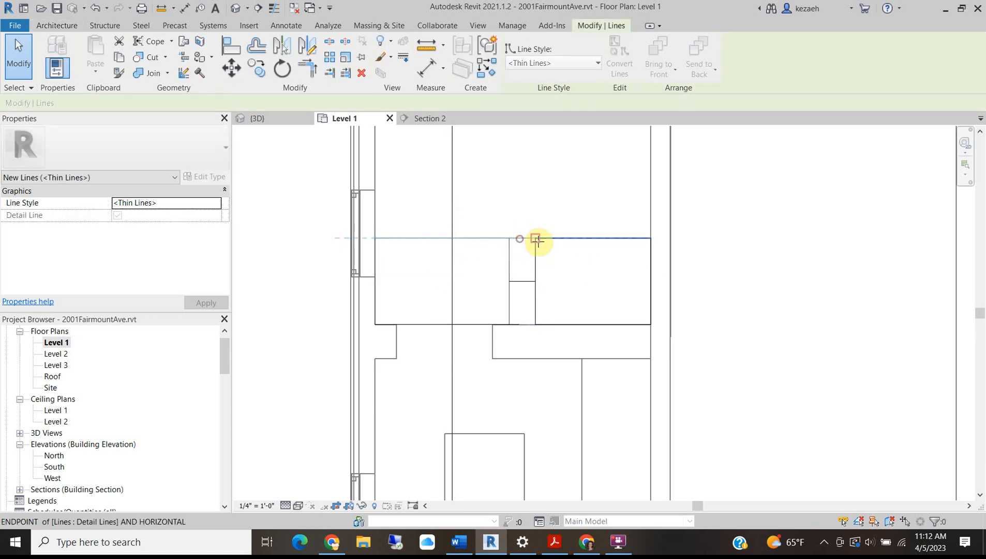
{"action": "left_click_drag", "start_coordinate": [375, 238], "coordinate": [501, 236]}
- Delete the 5' detail line running along the cross wall across its opening
{"action": "scroll", "coordinate": [518, 239], "scroll_direction": "up", "scroll_amount": 3}
{"action": "left_click", "coordinate": [775, 513]}
{"action": "left_click", "coordinate": [427, 411]}
{"action": "scroll", "coordinate": [439, 372], "scroll_direction": "down", "scroll_amount": 2}
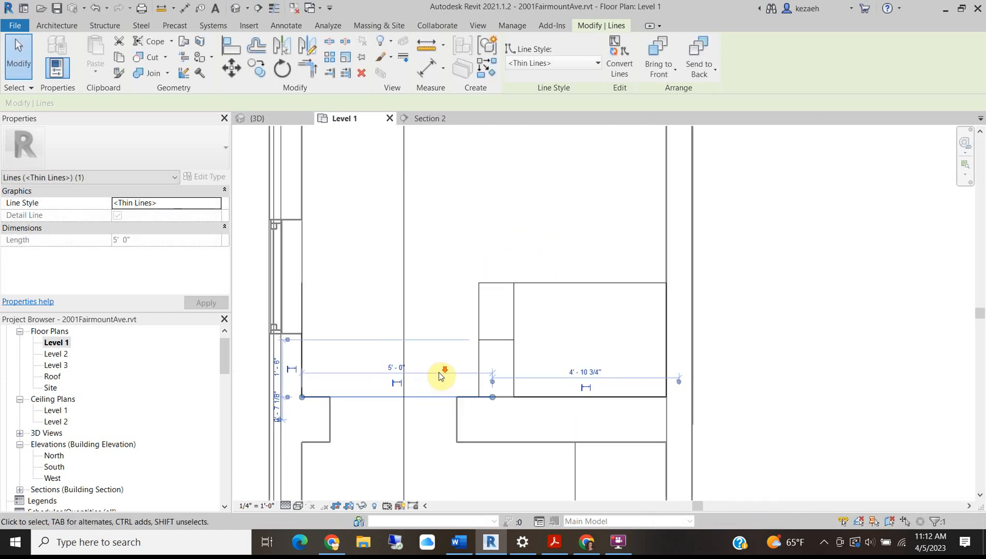
{"action": "scroll", "coordinate": [467, 397], "scroll_direction": "up", "scroll_amount": 2}
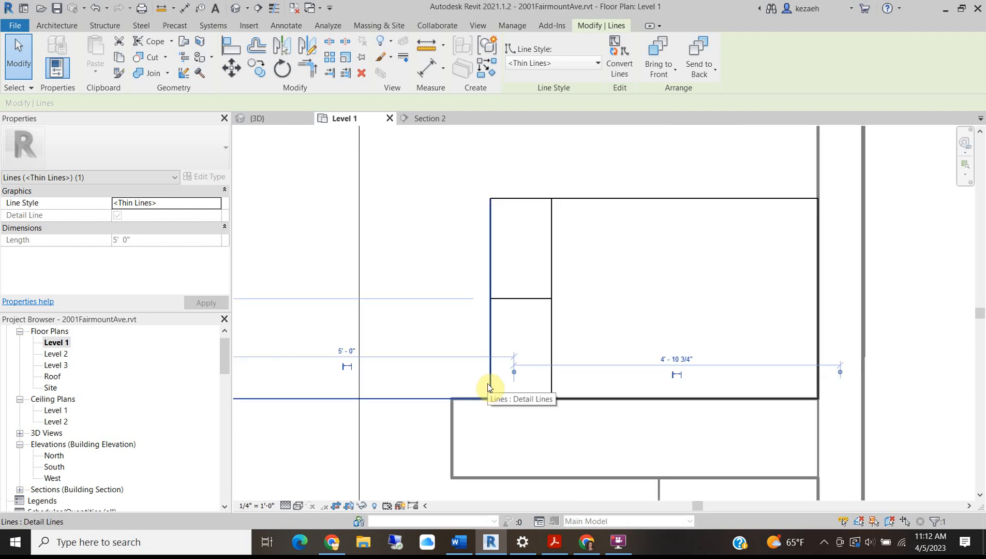
{"action": "left_click", "coordinate": [447, 333]}
{"action": "scroll", "coordinate": [472, 323], "scroll_direction": "down", "scroll_amount": 2}
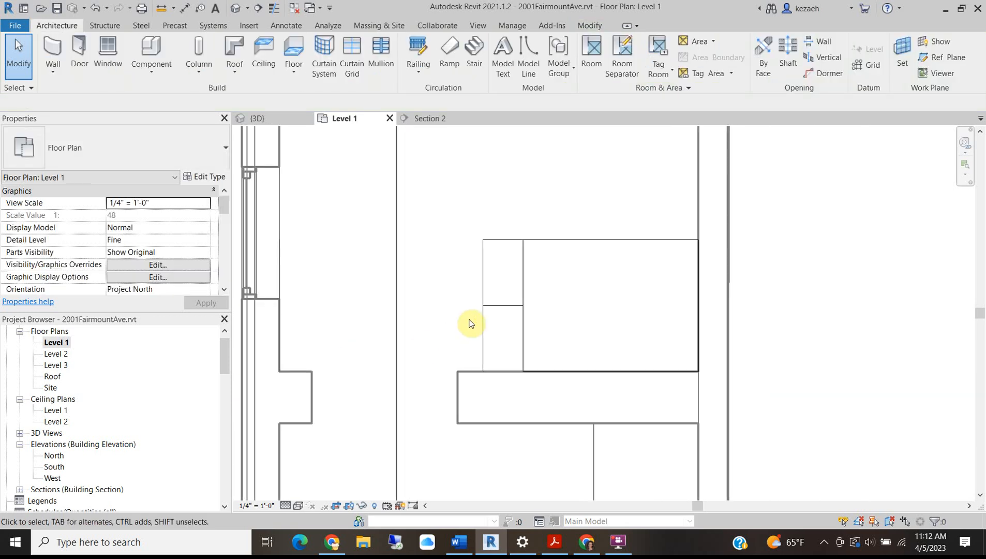
- Measure the clear width between the exterior wall and the outer vertical line of the 11" strip with an aligned dimension
{"action": "key", "text": "d"}
{"action": "key", "text": "i"}
{"action": "left_click", "coordinate": [481, 292]}
{"action": "left_click", "coordinate": [281, 286]}
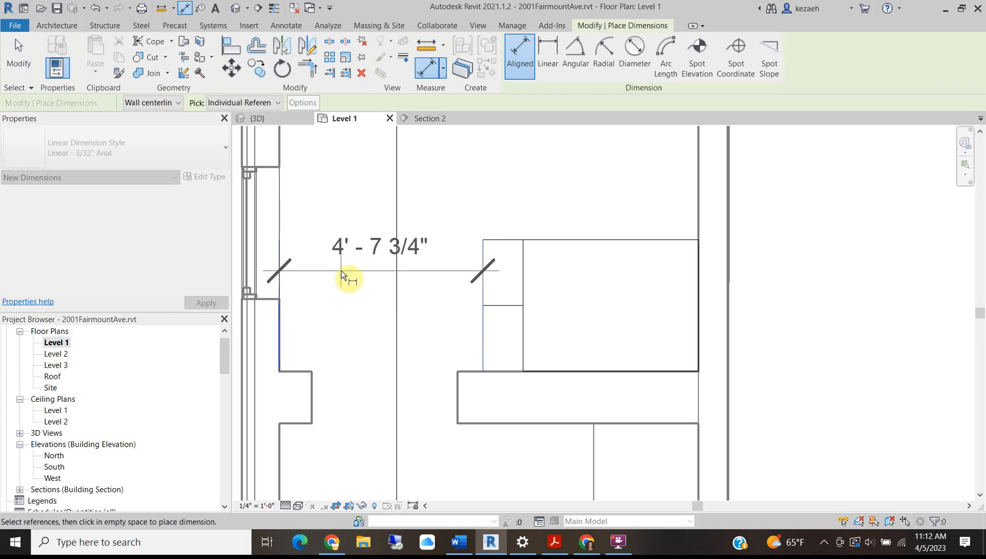
{"action": "key", "text": "Escape"}
{"action": "scroll", "coordinate": [341, 272], "scroll_direction": "down", "scroll_amount": 2}
{"action": "key", "text": "Escape"}
- Draw a vertical detail line about 9' long up the party wall from the upper corner of the 4' by 3' rectangle
{"action": "scroll", "coordinate": [432, 291], "scroll_direction": "up", "scroll_amount": 5}
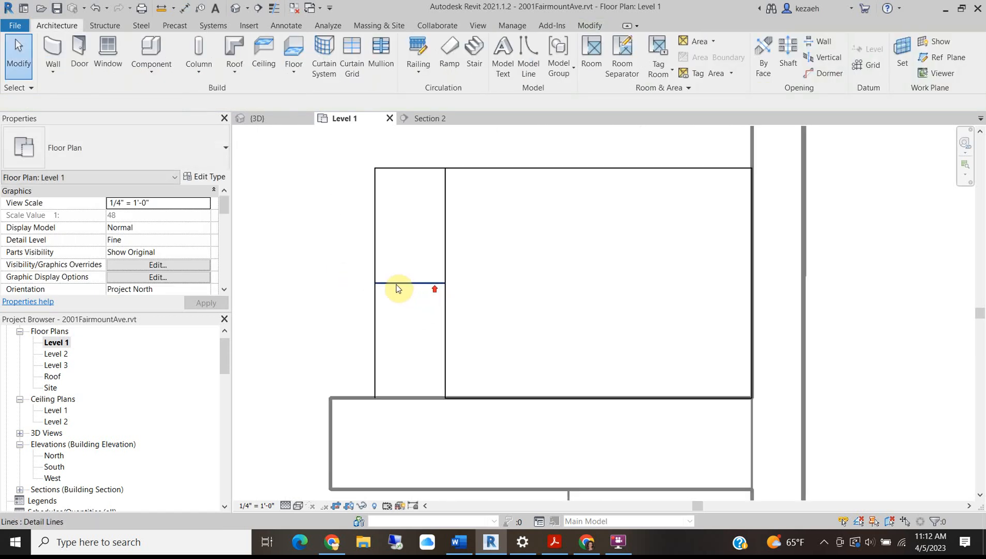
{"action": "scroll", "coordinate": [432, 293], "scroll_direction": "down", "scroll_amount": 5}
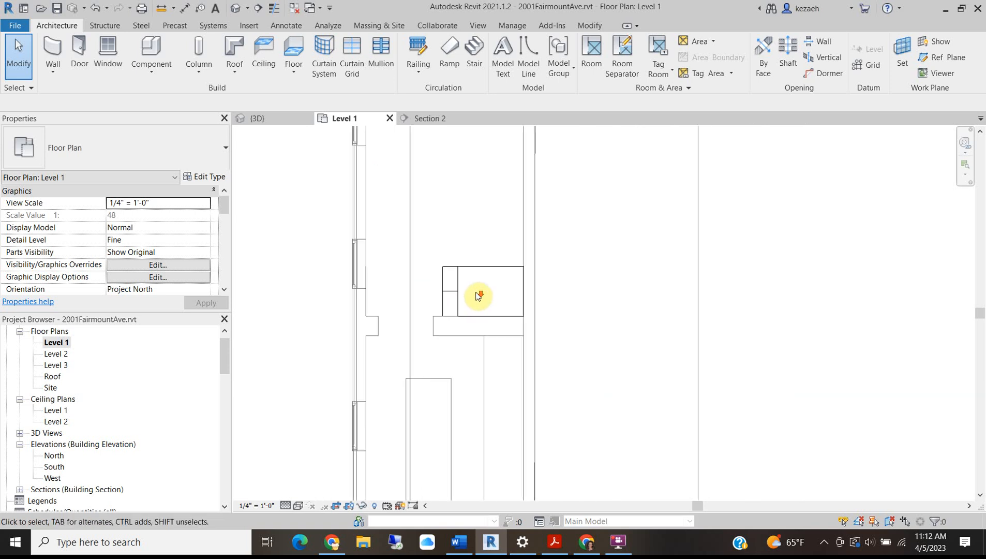
{"action": "scroll", "coordinate": [490, 277], "scroll_direction": "up", "scroll_amount": 2}
{"action": "key", "text": "d"}
{"action": "key", "text": "l"}
{"action": "left_click", "coordinate": [512, 310]}
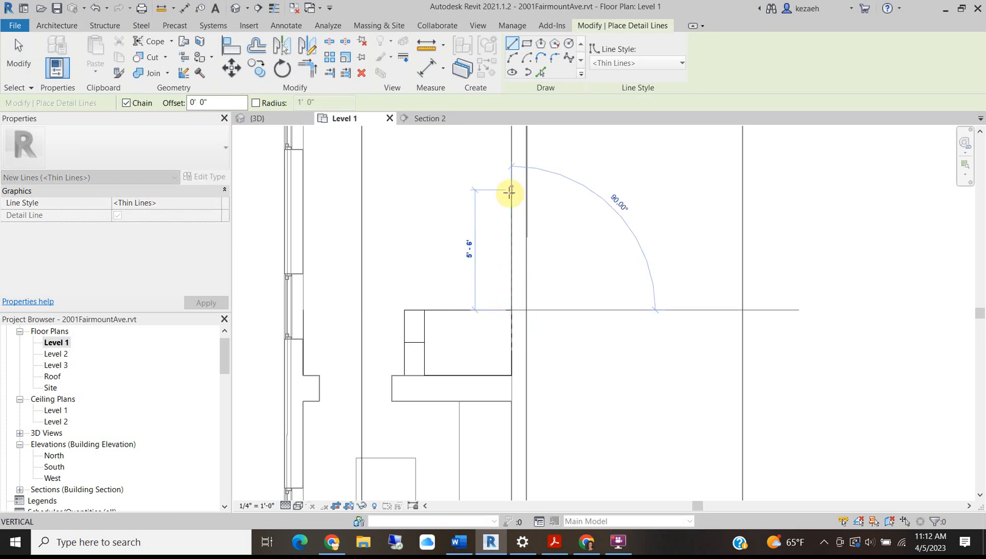
{"action": "scroll", "coordinate": [510, 193], "scroll_direction": "down", "scroll_amount": 2}
{"action": "left_click", "coordinate": [511, 168]}
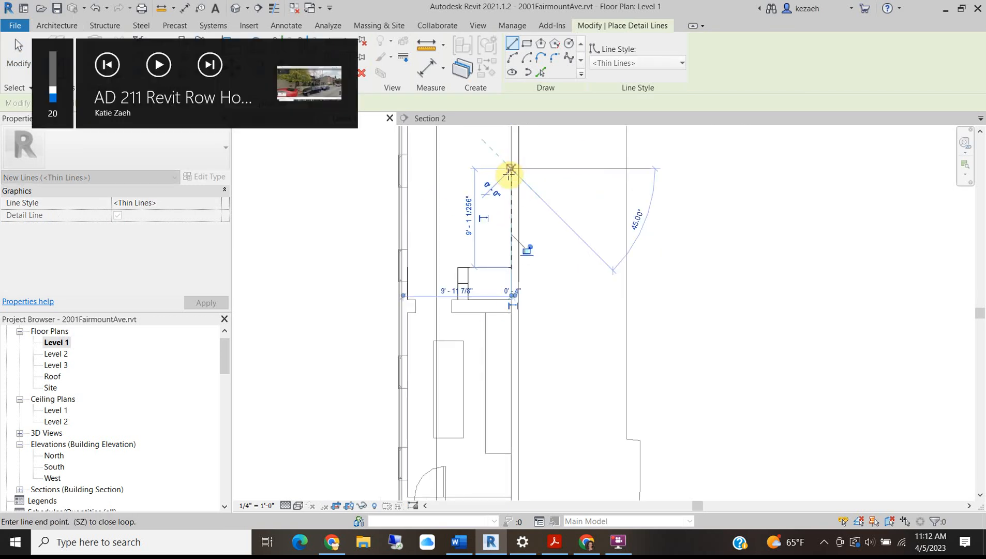
{"action": "key", "text": "Escape"}
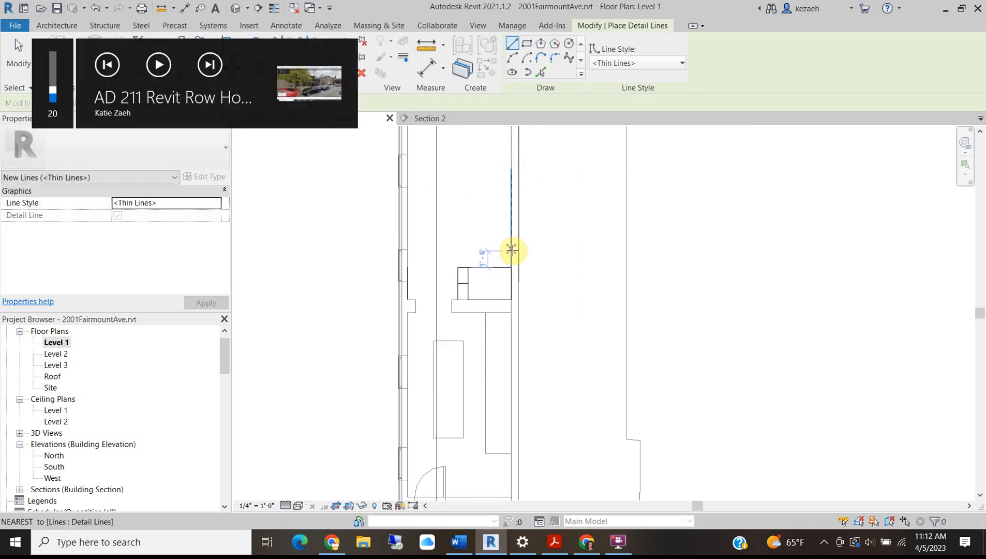
- Copy the vertical detail line on the party wall 3' away from the wall, into the room
{"action": "key", "text": "Escape"}
{"action": "left_click", "coordinate": [510, 246]}
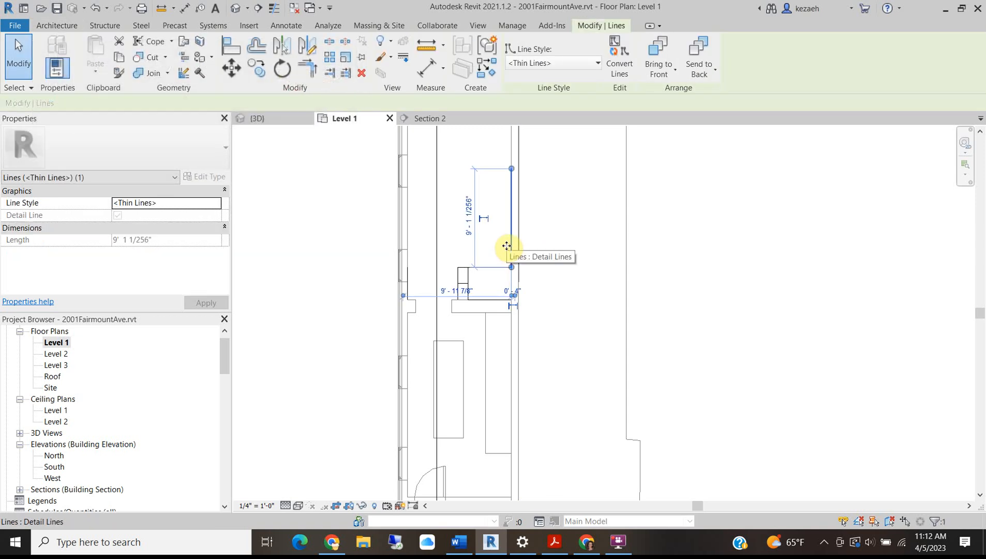
{"action": "key", "text": "c"}
{"action": "key", "text": "o"}
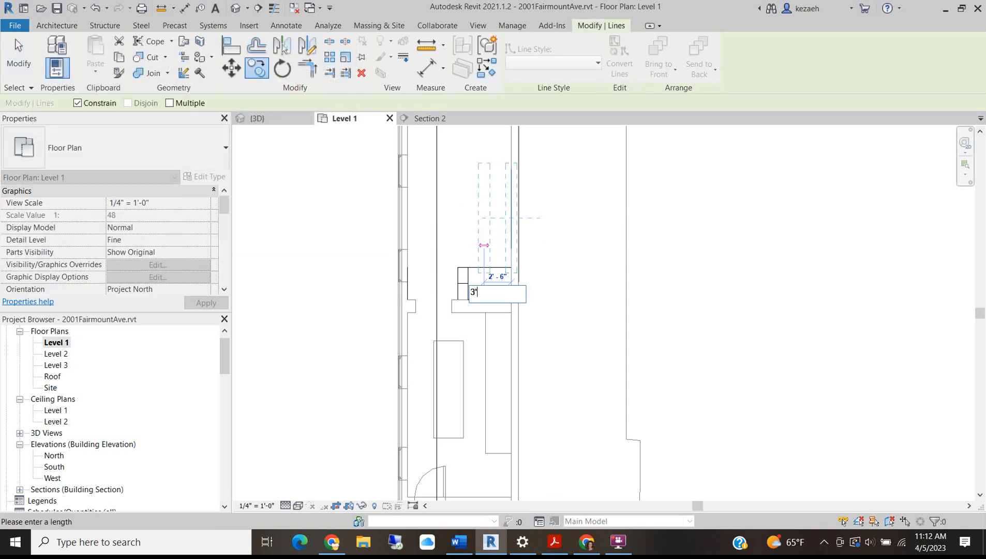
{"action": "key", "text": "Return"}
{"action": "key", "text": "Escape"}
{"action": "scroll", "coordinate": [514, 273], "scroll_direction": "up", "scroll_amount": 1}
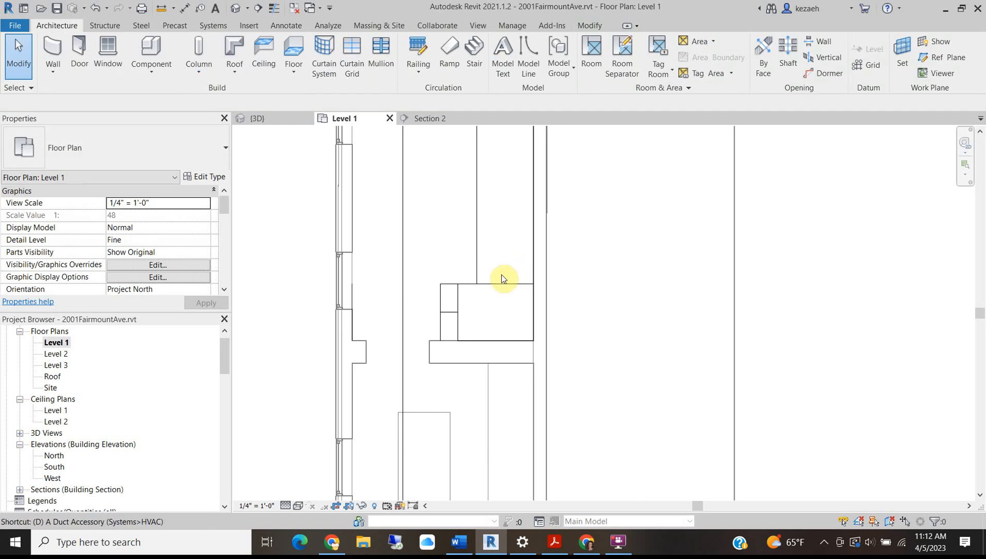
- Draw a horizontal detail line joining the lower ends of the two vertical lines 3' apart
{"action": "key", "text": "l"}
{"action": "left_click", "coordinate": [477, 284]}
{"action": "left_click", "coordinate": [534, 284]}
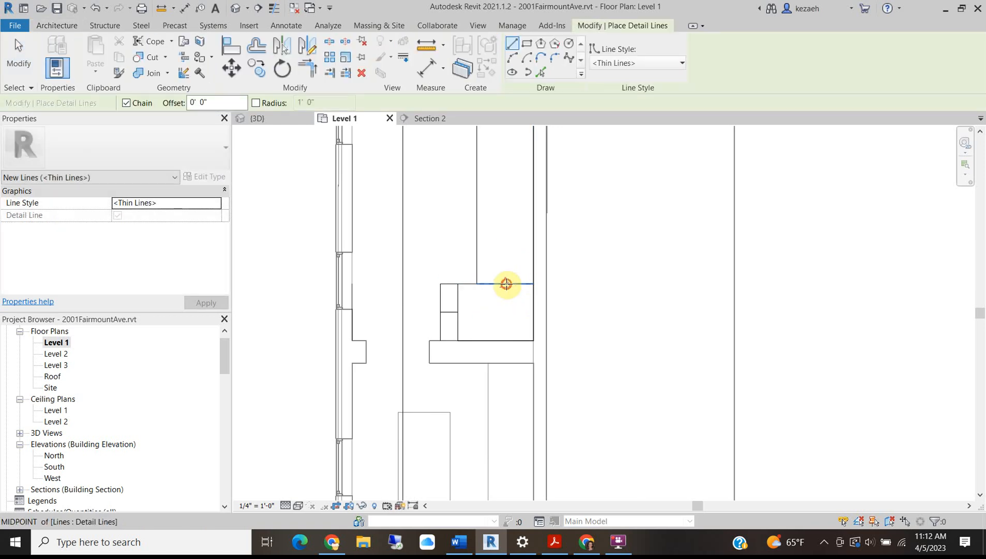
- Draw a vertical detail centerline from the midpoint of the 3' horizontal line up to the level of the side lines' upper ends
{"action": "left_click", "coordinate": [506, 284]}
{"action": "scroll", "coordinate": [509, 253], "scroll_direction": "down", "scroll_amount": 3}
{"action": "middle_click_drag", "start_coordinate": [519, 219], "coordinate": [513, 267]}
{"action": "left_click", "coordinate": [504, 239]}
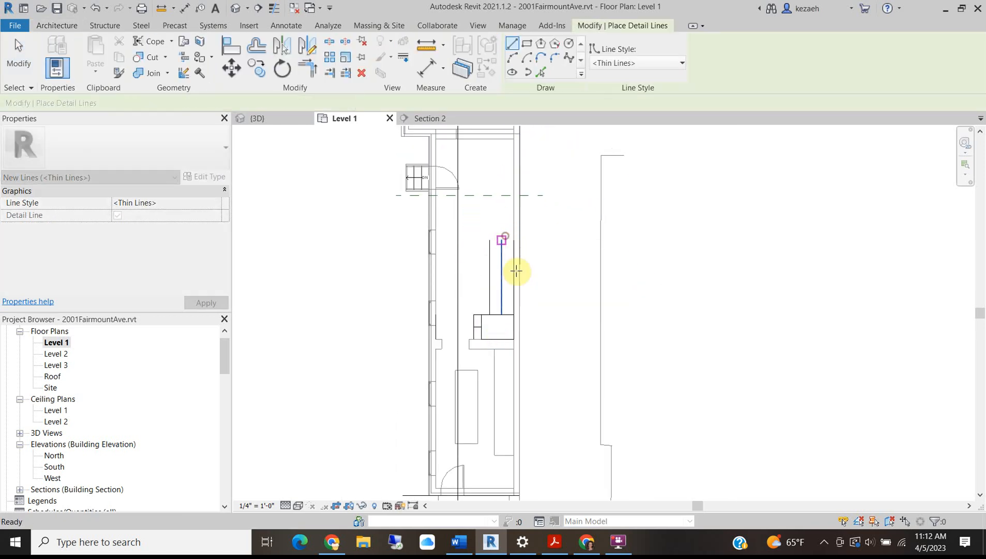
{"action": "key", "text": "Escape"}
{"action": "scroll", "coordinate": [458, 325], "scroll_direction": "up", "scroll_amount": 2}
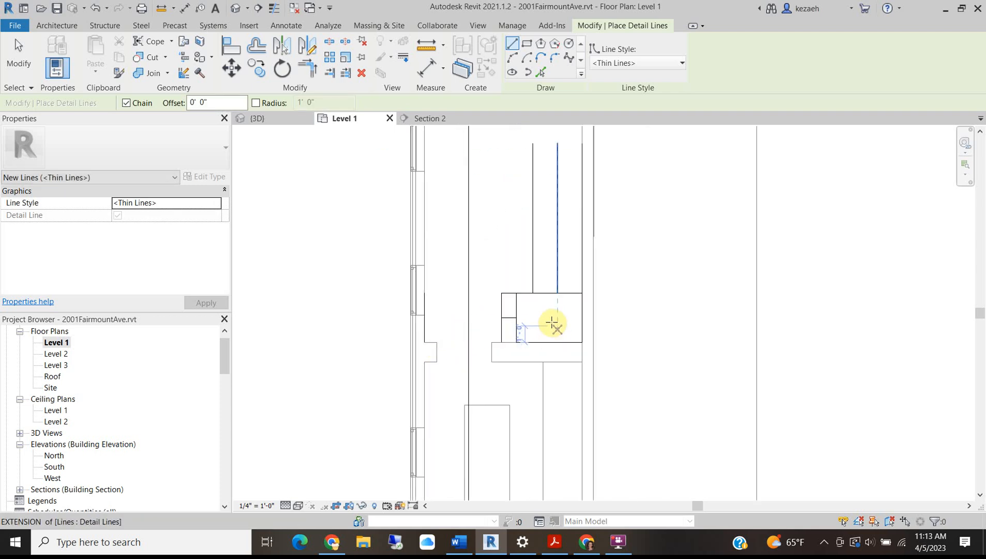
{"action": "scroll", "coordinate": [546, 216], "scroll_direction": "down", "scroll_amount": 2}
{"action": "middle_click_drag", "start_coordinate": [544, 216], "coordinate": [479, 282]}
{"action": "scroll", "coordinate": [506, 311], "scroll_direction": "up", "scroll_amount": 2}
{"action": "key", "text": "Escape"}
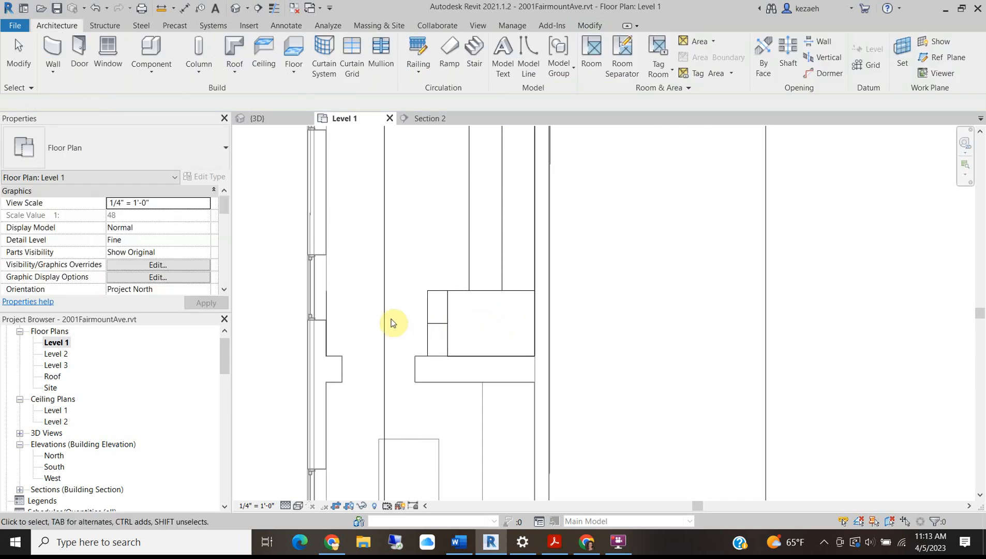
- Start a new stair of the Assembled Stair type 7" max riser 11" tread and review its level, riser and phasing properties
{"action": "left_click", "coordinate": [474, 48]}
{"action": "left_click", "coordinate": [112, 150]}
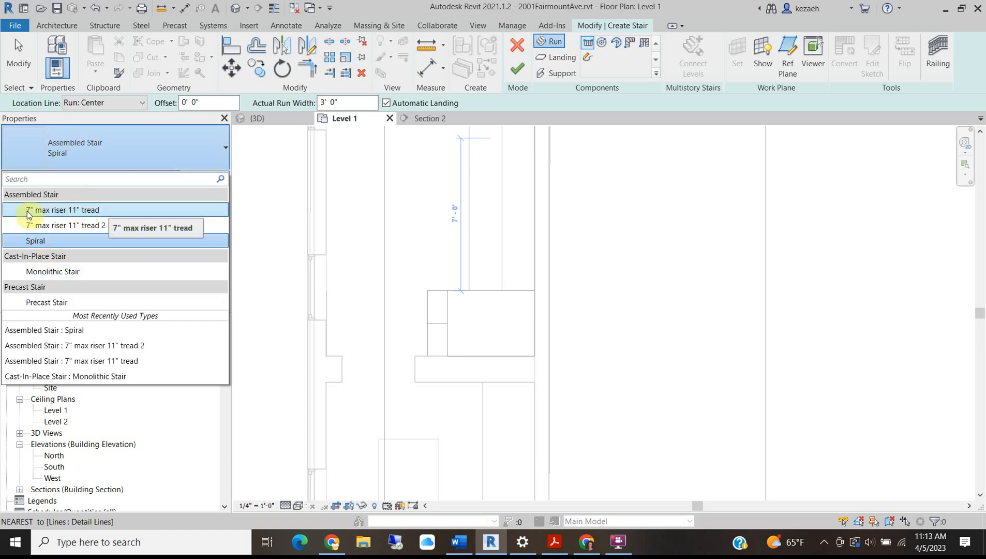
{"action": "left_click", "coordinate": [85, 211]}
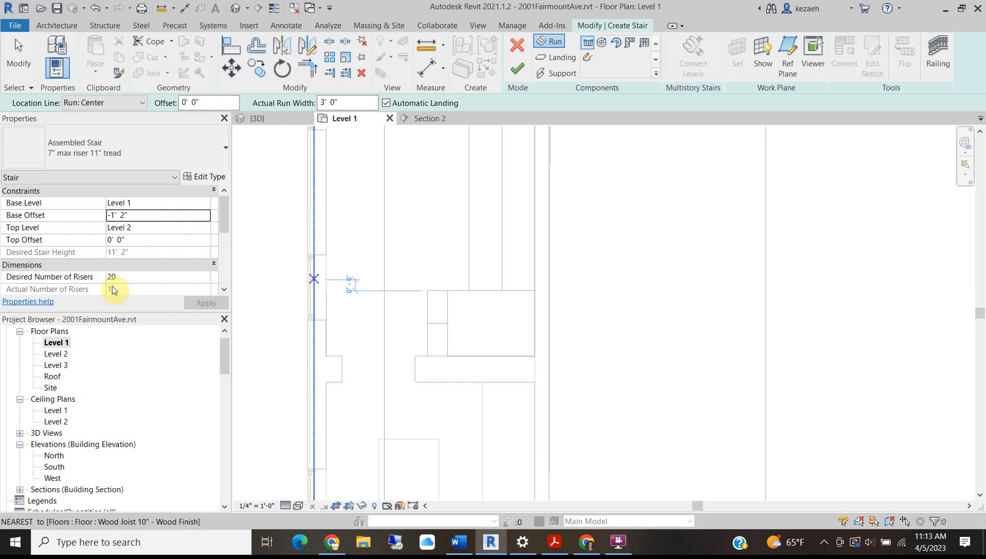
{"action": "left_click", "coordinate": [223, 232]}
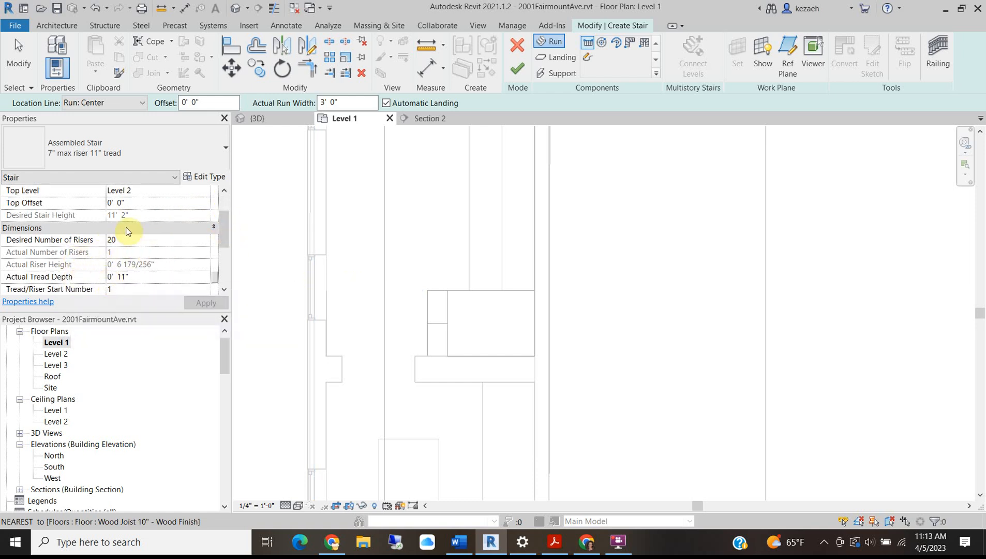
{"action": "scroll", "coordinate": [150, 270], "scroll_direction": "down", "scroll_amount": 5}
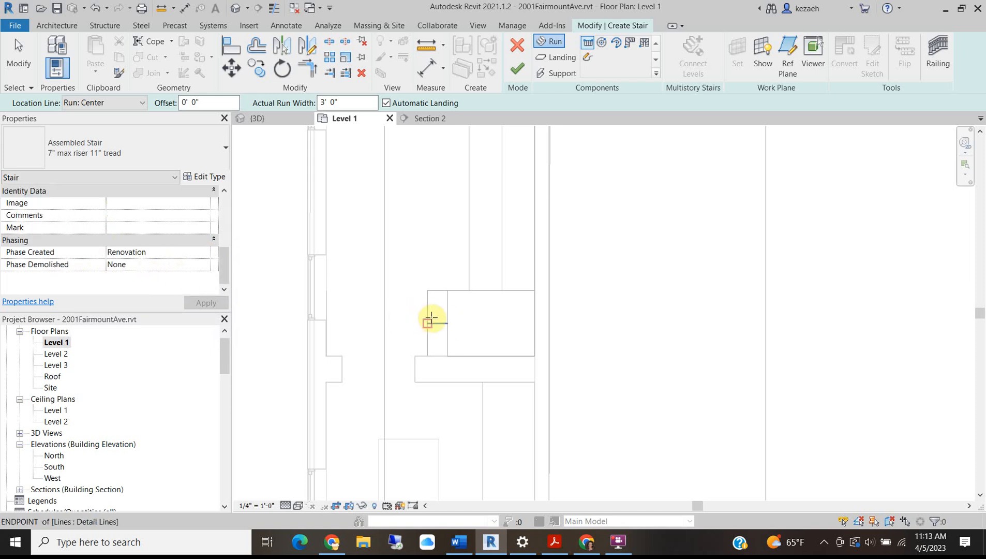
- Place a 3' wide lower run of one 11" tread along the short midline beside the landing, heading toward the party wall
{"action": "scroll", "coordinate": [430, 319], "scroll_direction": "up", "scroll_amount": 2}
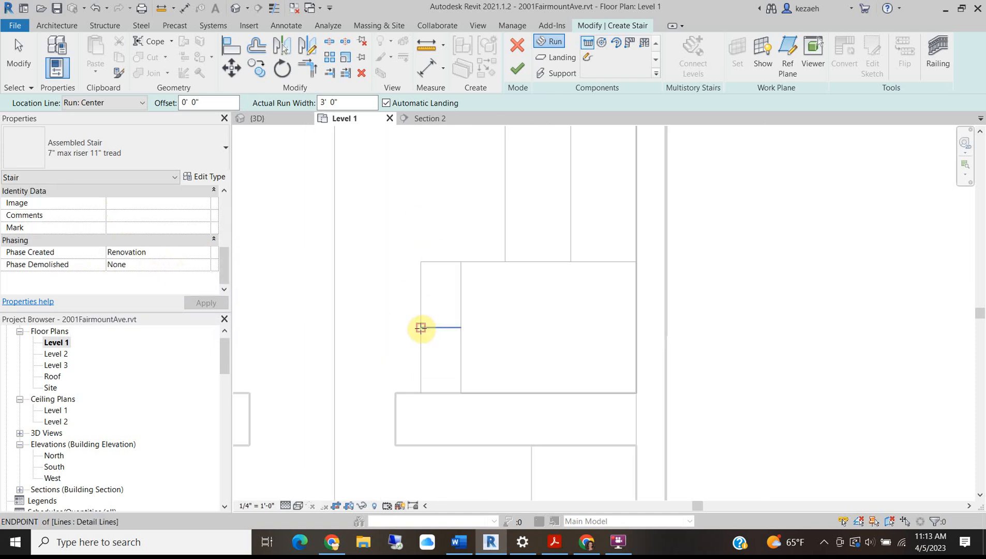
{"action": "left_click", "coordinate": [420, 327]}
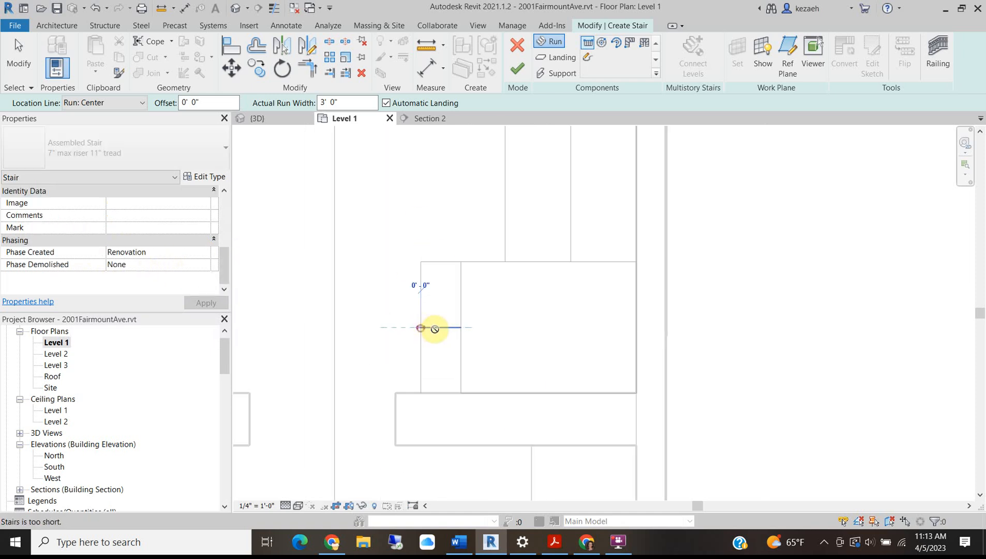
{"action": "left_click", "coordinate": [460, 328]}
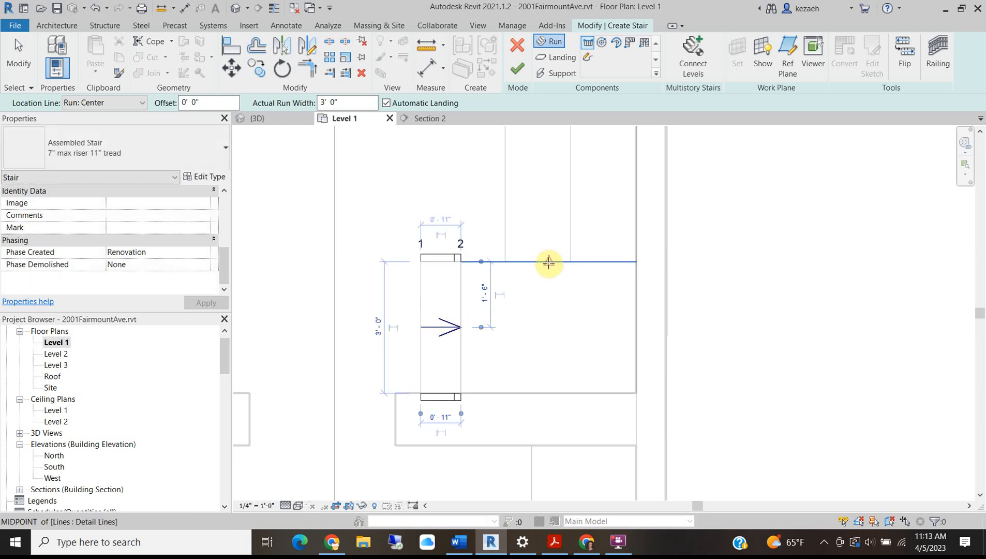
- Add a 15'-7" upper run along the centerline from the landing edge beside the party wall, and finish the stair
{"action": "left_click", "coordinate": [571, 261]}
{"action": "scroll", "coordinate": [570, 200], "scroll_direction": "down", "scroll_amount": 2}
{"action": "middle_click_drag", "start_coordinate": [571, 198], "coordinate": [559, 404]}
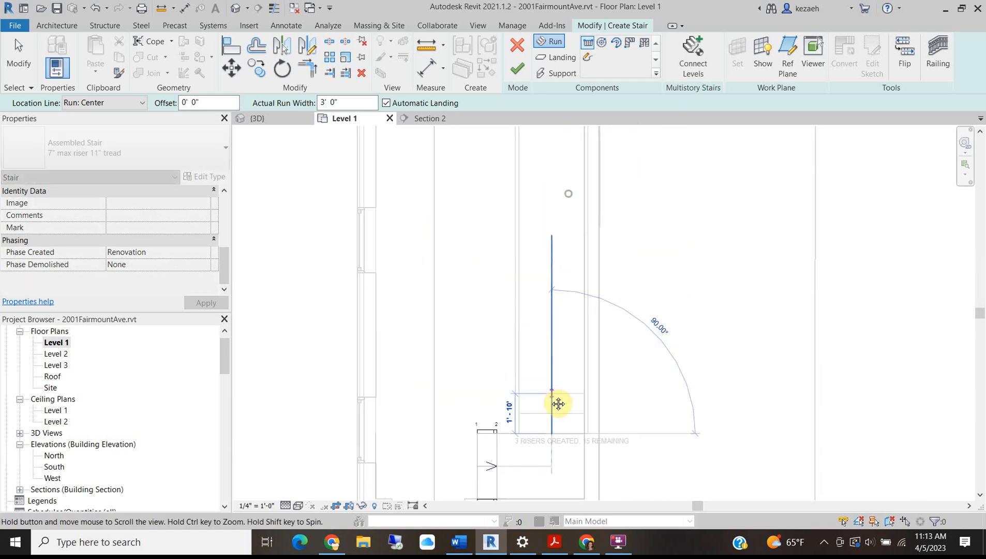
{"action": "middle_click_drag", "start_coordinate": [554, 241], "coordinate": [535, 405]}
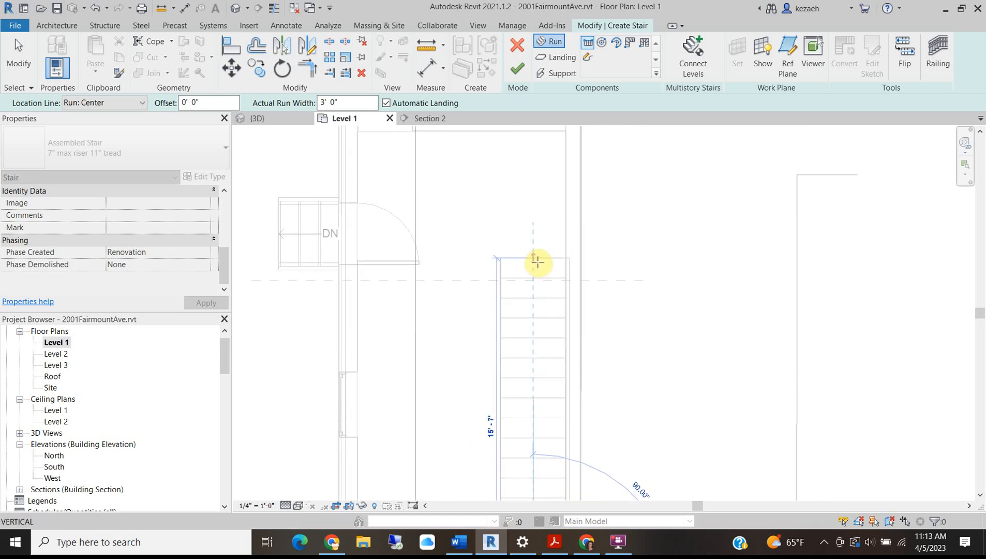
{"action": "left_click", "coordinate": [536, 262]}
{"action": "key", "text": "Escape"}
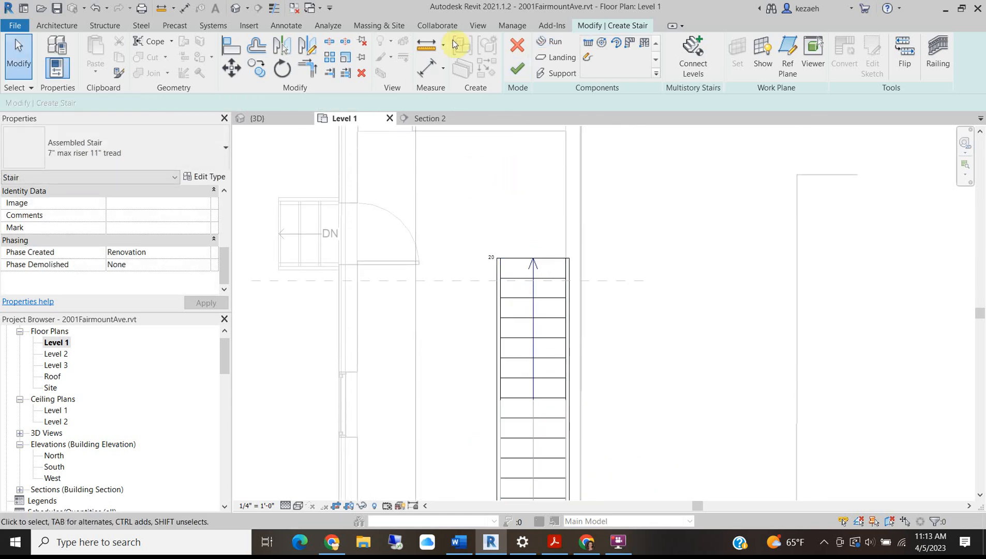
{"action": "scroll", "coordinate": [481, 239], "scroll_direction": "down", "scroll_amount": 2}
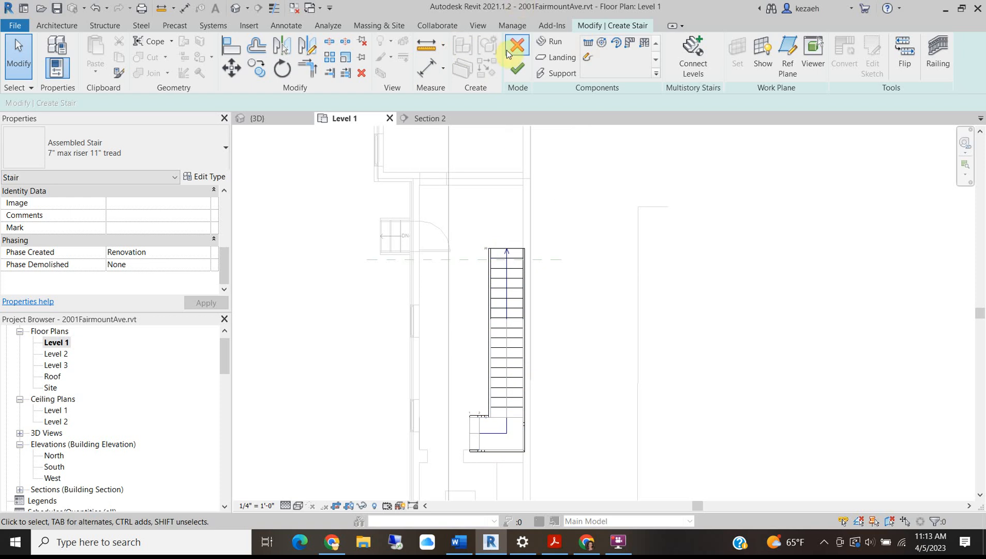
{"action": "left_click", "coordinate": [518, 68]}
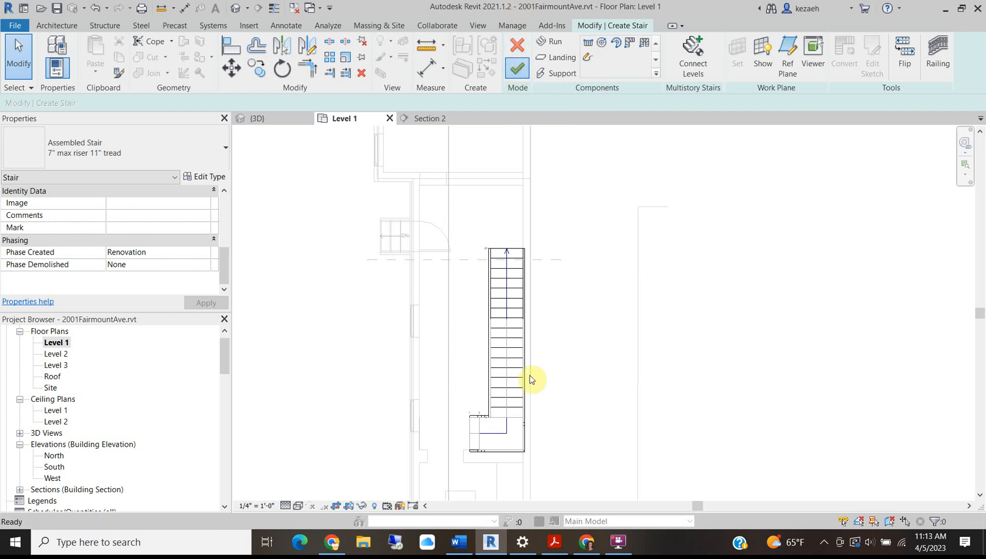
- Open the 3D view and pull in the side face of the section box to cut through the house interior
{"action": "left_click", "coordinate": [235, 7]}
{"action": "scroll", "coordinate": [617, 261], "scroll_direction": "down", "scroll_amount": 7}
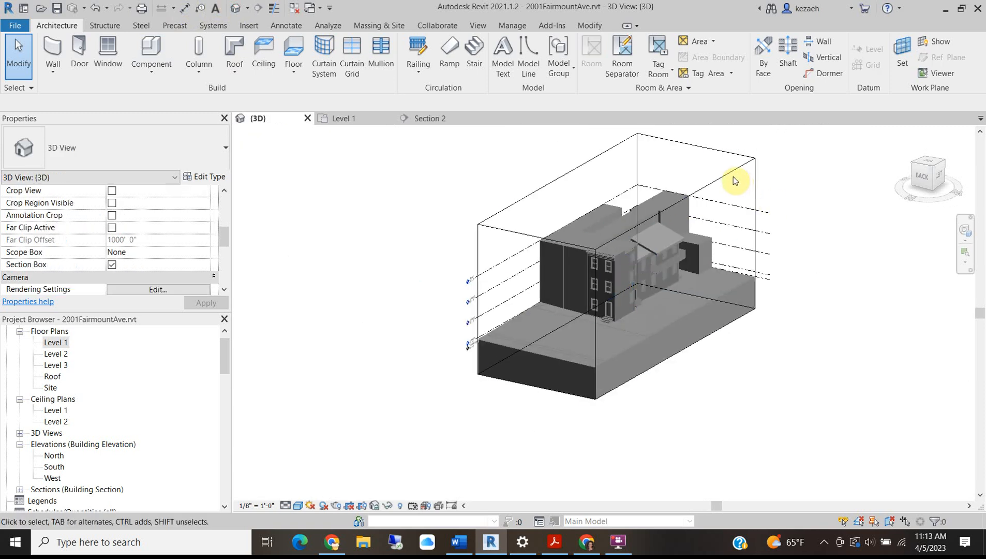
{"action": "left_click", "coordinate": [733, 174]}
{"action": "scroll", "coordinate": [672, 274], "scroll_direction": "up", "scroll_amount": 4}
{"action": "left_click_drag", "start_coordinate": [672, 274], "coordinate": [575, 259]}
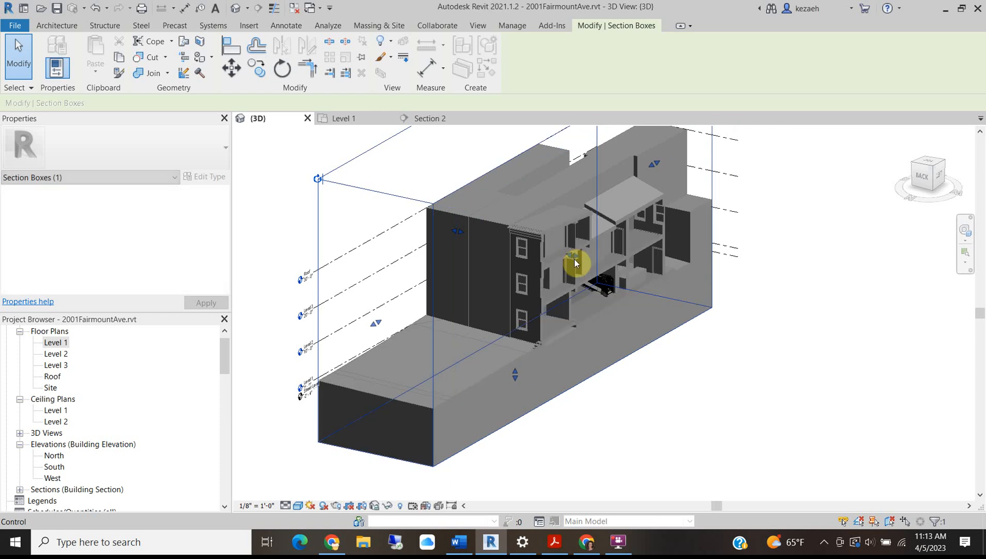
- Examine the new stair with its landing and railings inside the cutaway 3D view
{"action": "scroll", "coordinate": [616, 285], "scroll_direction": "up", "scroll_amount": 4}
{"action": "scroll", "coordinate": [616, 285], "scroll_direction": "up", "scroll_amount": 3}
{"action": "middle_click_drag", "start_coordinate": [665, 287], "coordinate": [503, 290], "text": "shift"}
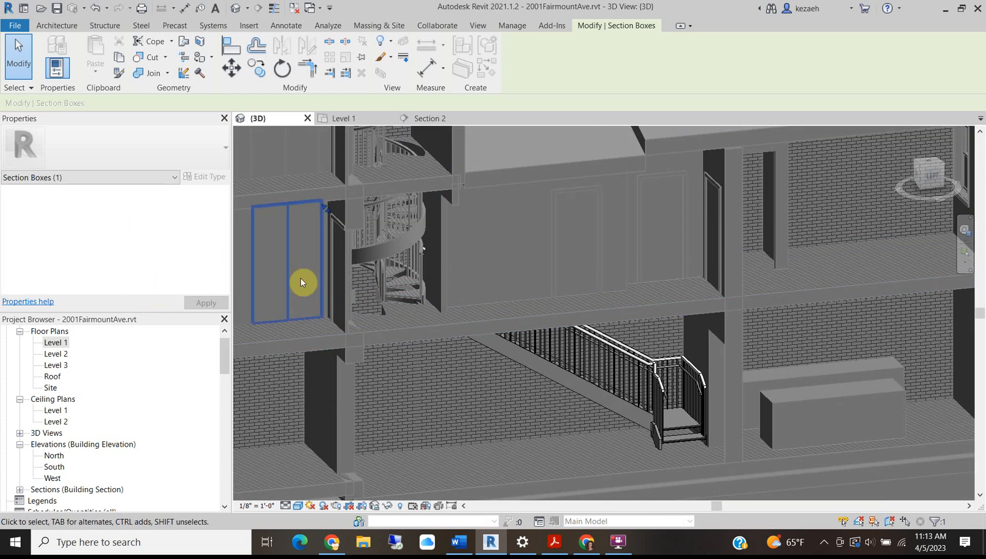
{"action": "scroll", "coordinate": [759, 404], "scroll_direction": "down", "scroll_amount": 5}
{"action": "left_click", "coordinate": [778, 434]}
{"action": "scroll", "coordinate": [690, 247], "scroll_direction": "up", "scroll_amount": 8}
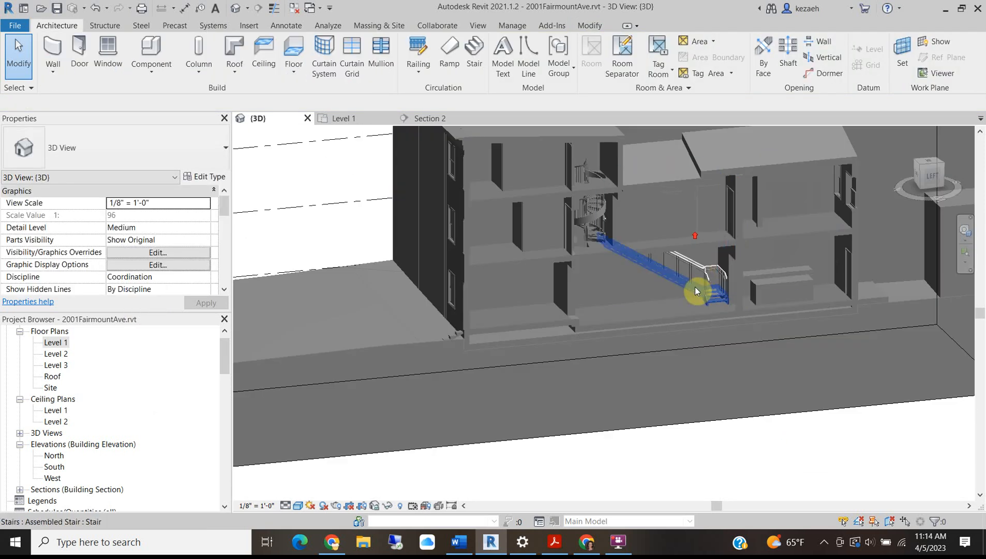
{"action": "middle_click_drag", "start_coordinate": [663, 290], "coordinate": [602, 274], "text": "shift"}
{"action": "scroll", "coordinate": [602, 274], "scroll_direction": "down", "scroll_amount": 2}
{"action": "scroll", "coordinate": [494, 217], "scroll_direction": "up", "scroll_amount": 4}
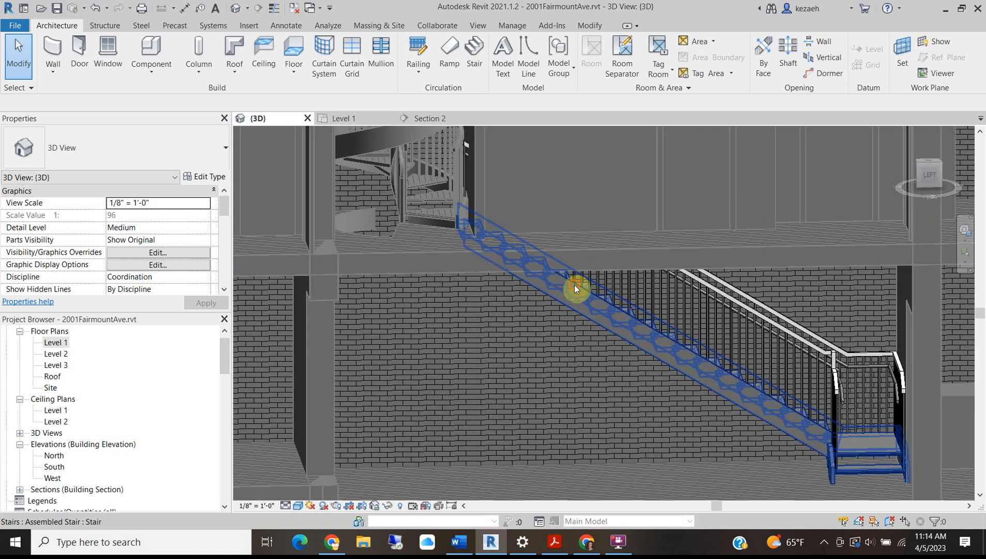
- Select the new stair and examine where its upper end meets the Level 2 floor beside the existing spiral stair
{"action": "left_click", "coordinate": [574, 286]}
{"action": "scroll", "coordinate": [526, 259], "scroll_direction": "down", "scroll_amount": 3}
{"action": "middle_click_drag", "start_coordinate": [570, 191], "coordinate": [559, 305]}
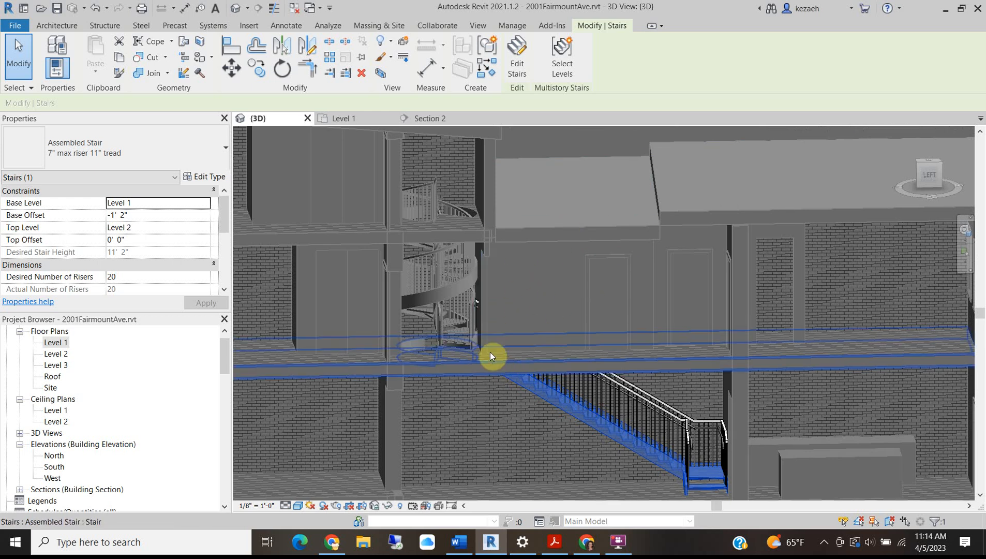
{"action": "scroll", "coordinate": [469, 351], "scroll_direction": "up", "scroll_amount": 2}
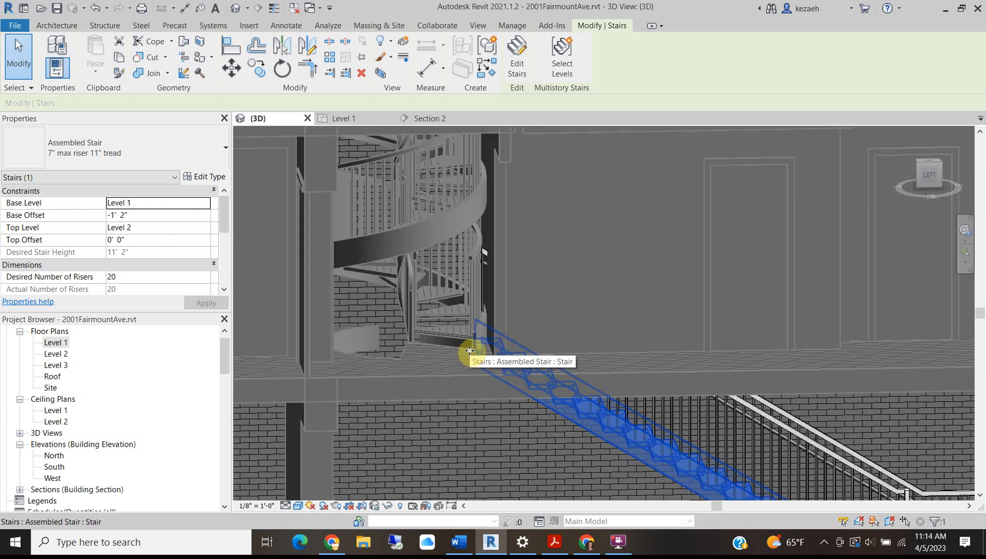
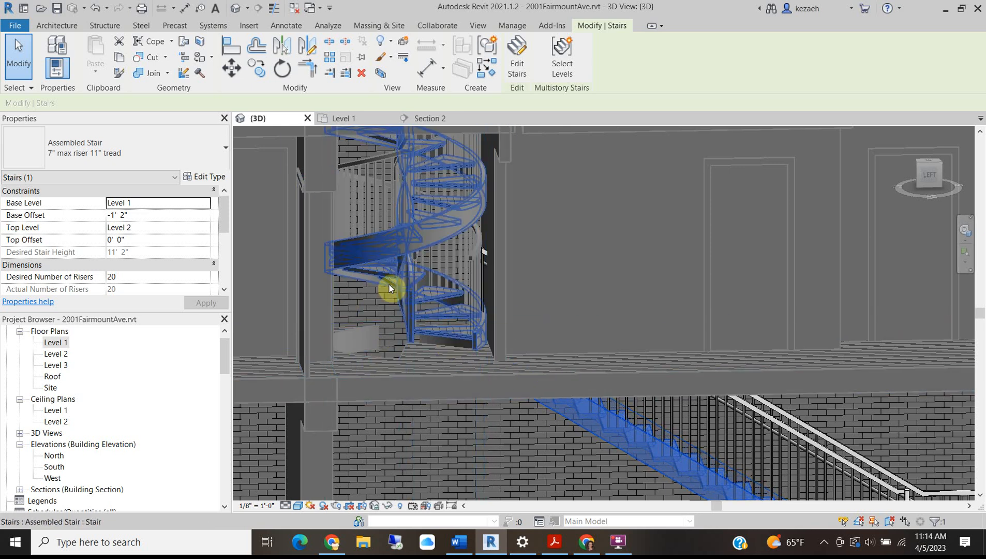
{"action": "scroll", "coordinate": [389, 304], "scroll_direction": "down", "scroll_amount": 4}
{"action": "scroll", "coordinate": [364, 387], "scroll_direction": "down", "scroll_amount": 2}
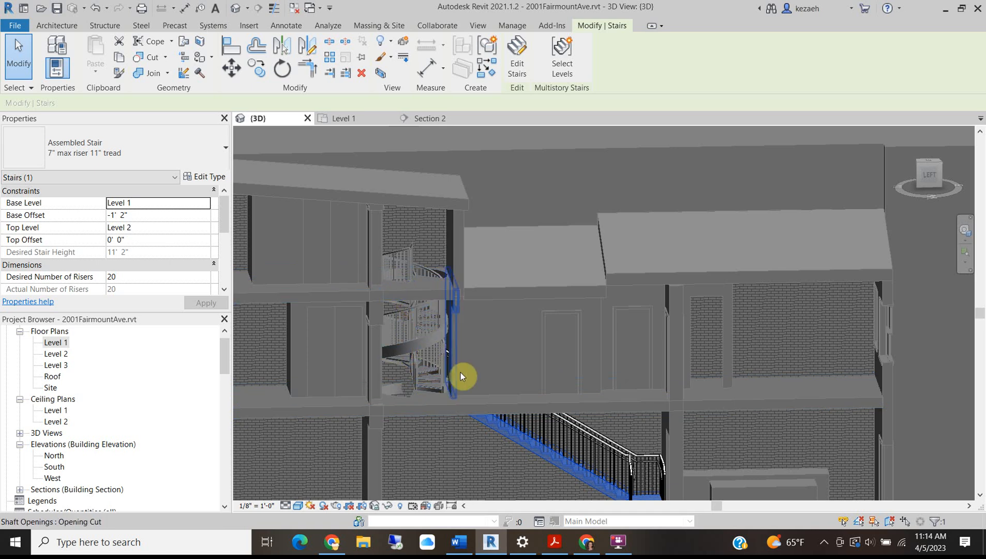
{"action": "middle_click_drag", "start_coordinate": [459, 364], "coordinate": [454, 269]}
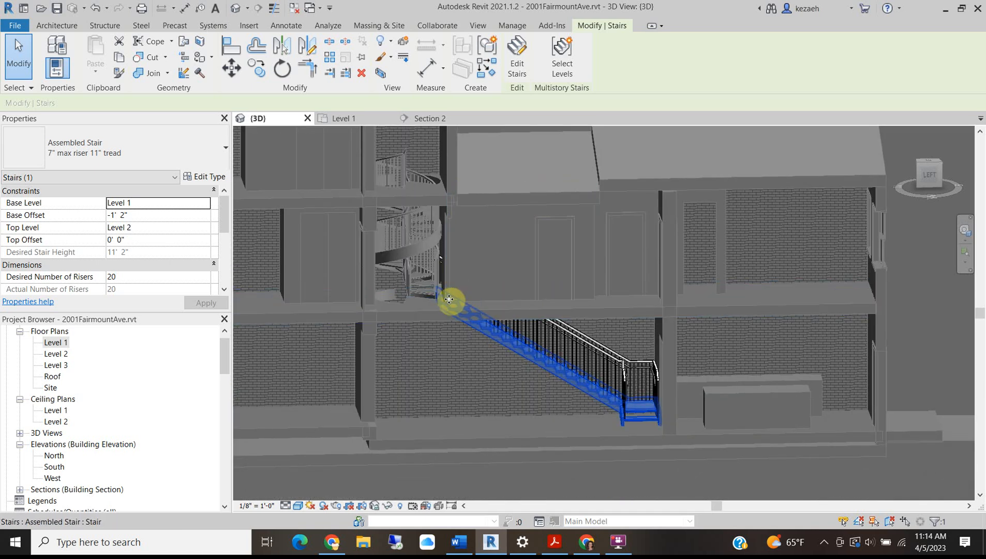
{"action": "middle_click_drag", "start_coordinate": [359, 314], "coordinate": [482, 348]}
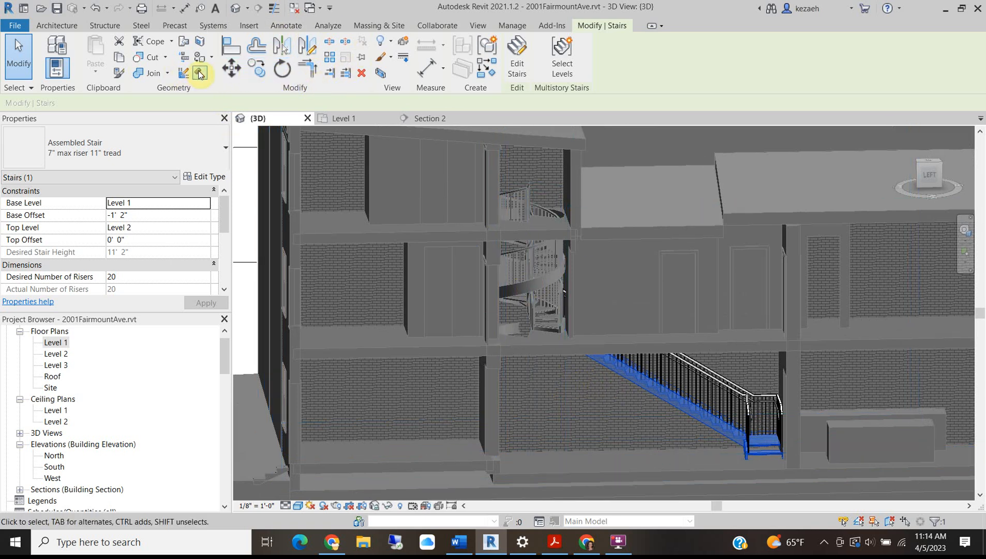
- Demolish the spiral stair between Levels 2 and 3 together with its railings
{"action": "key", "text": "Escape"}
{"action": "left_click", "coordinate": [547, 285]}
{"action": "left_click", "coordinate": [517, 254]}
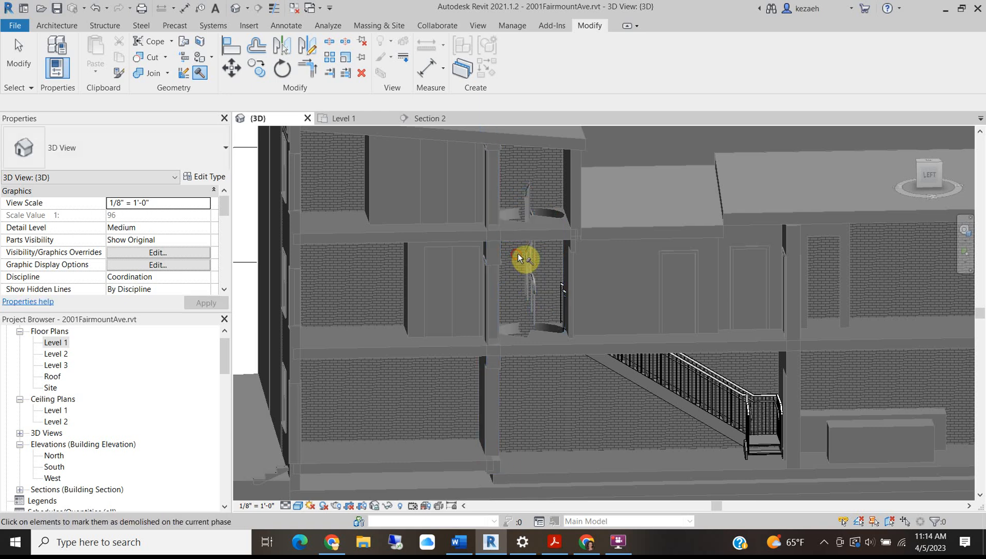
{"action": "left_click", "coordinate": [534, 289]}
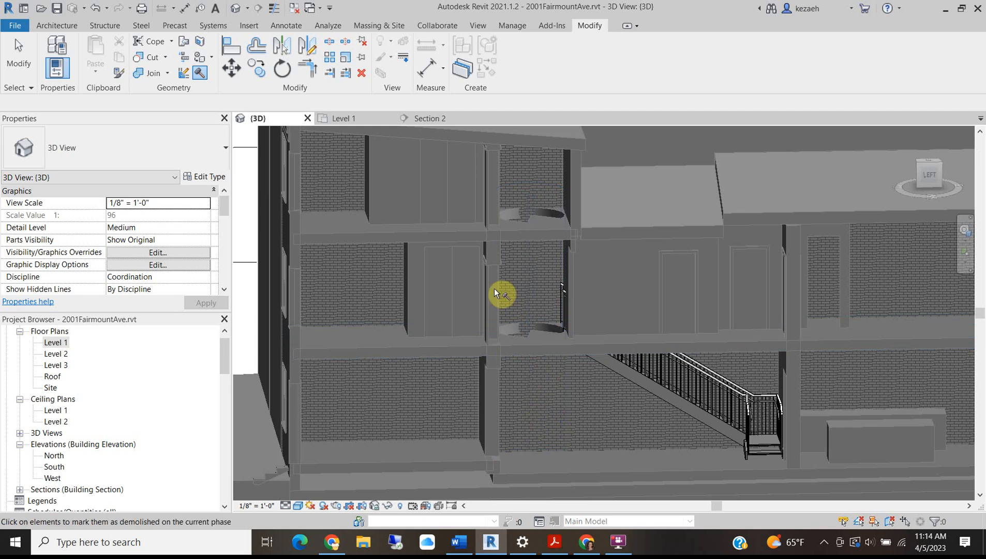
{"action": "scroll", "coordinate": [515, 292], "scroll_direction": "up", "scroll_amount": 4}
{"action": "key", "text": "Escape"}
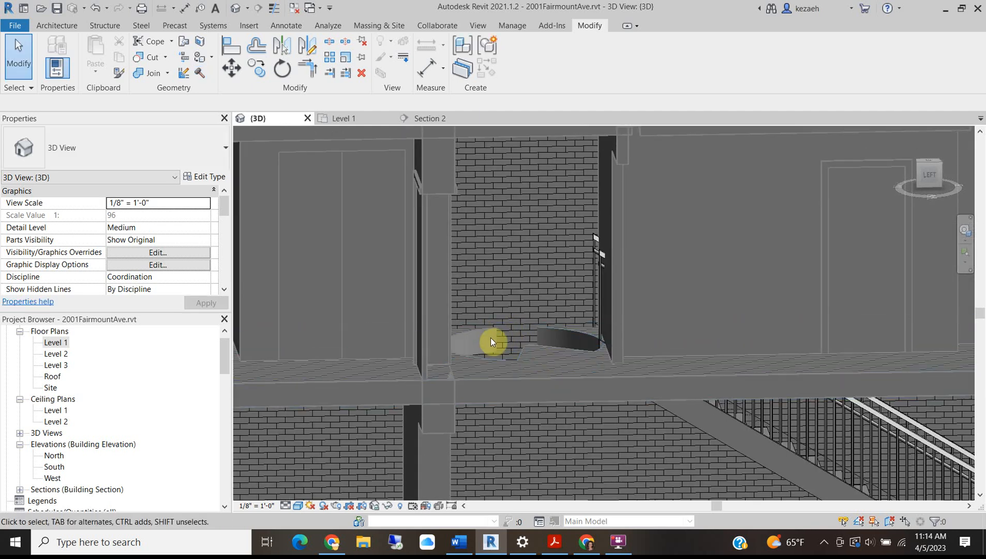
- Examine the floor openings at the demolished spiral stair in the cutaway 3D view
{"action": "left_click", "coordinate": [515, 353]}
{"action": "key", "text": "Escape"}
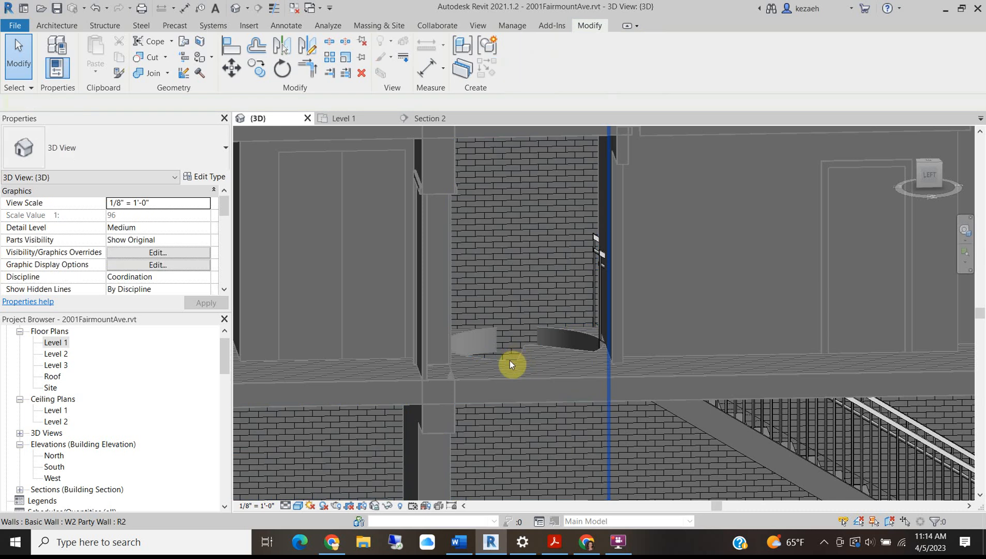
{"action": "left_click", "coordinate": [510, 366]}
{"action": "scroll", "coordinate": [510, 365], "scroll_direction": "down", "scroll_amount": 5}
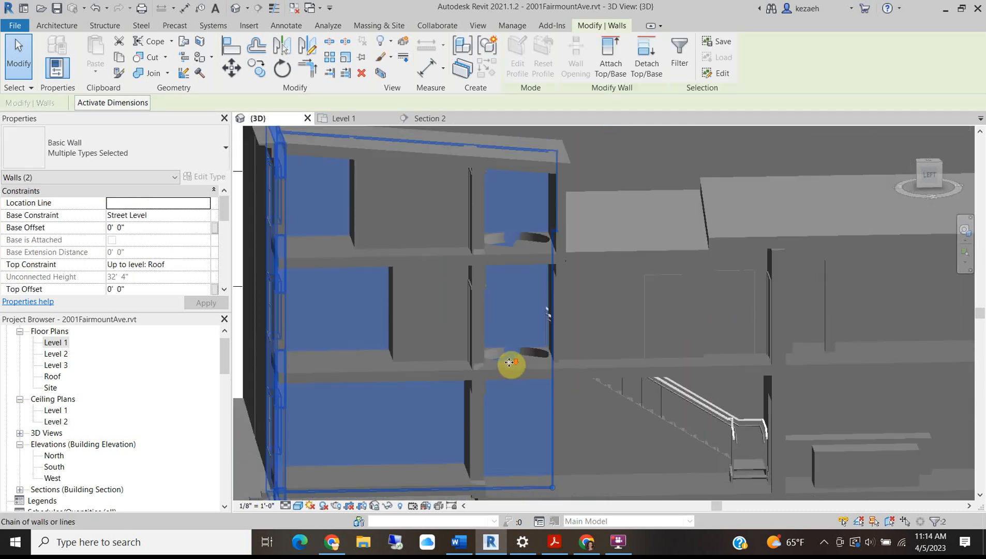
{"action": "key", "text": "Escape"}
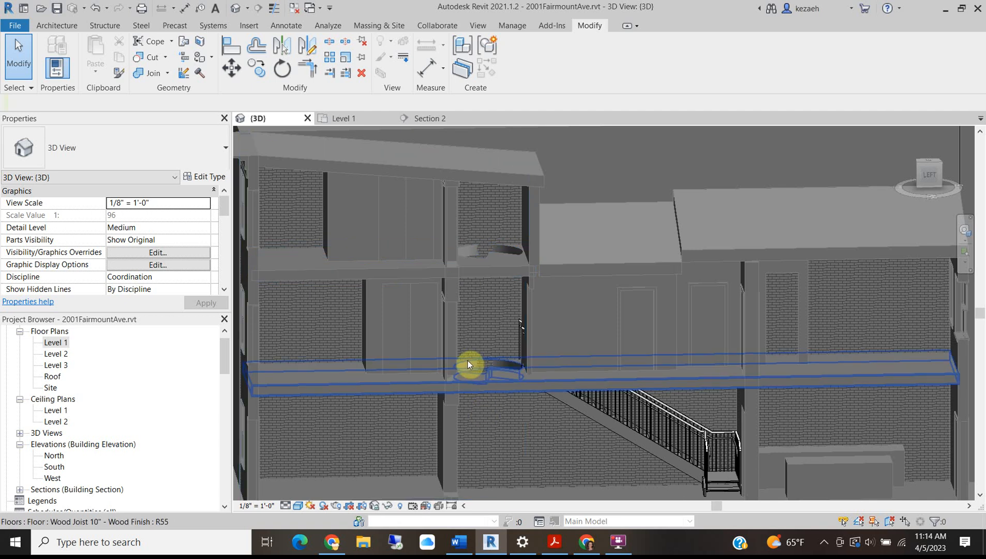
{"action": "left_click", "coordinate": [500, 456]}
{"action": "middle_click_drag", "start_coordinate": [503, 383], "coordinate": [483, 383], "text": "shift"}
{"action": "scroll", "coordinate": [501, 364], "scroll_direction": "up", "scroll_amount": 3}
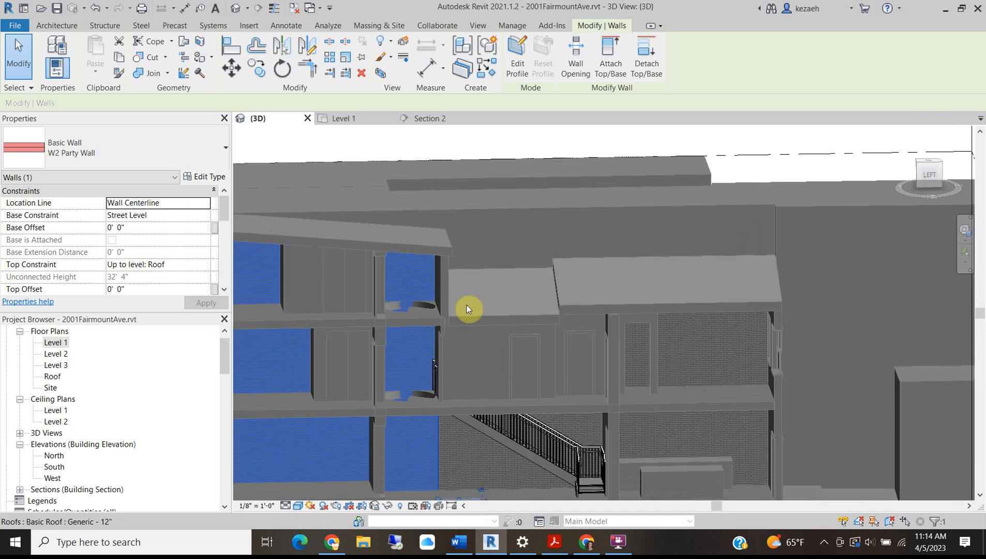
{"action": "key", "text": "Escape"}
- Open the Level 2 floor plan and set its phase to Renovation
{"action": "left_click", "coordinate": [374, 127]}
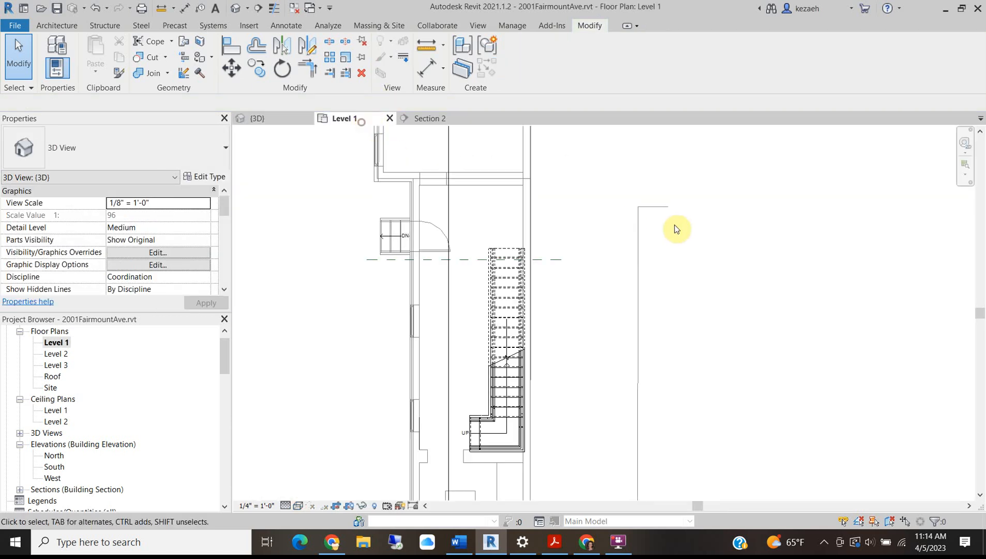
{"action": "double_click", "coordinate": [57, 354]}
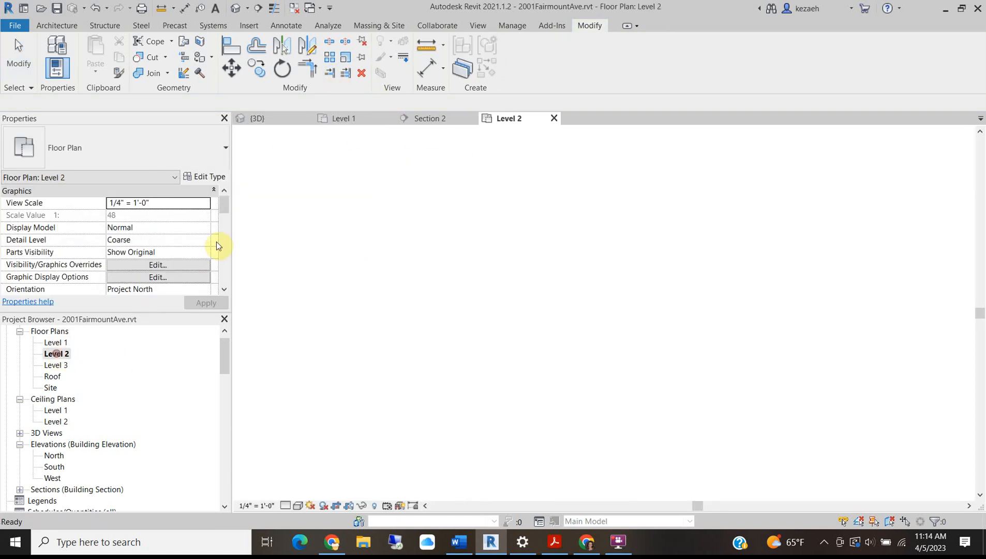
{"action": "left_click_drag", "start_coordinate": [225, 207], "coordinate": [224, 279]}
{"action": "left_click", "coordinate": [196, 253]}
{"action": "left_click", "coordinate": [190, 270]}
{"action": "left_click", "coordinate": [187, 266]}
{"action": "left_click", "coordinate": [126, 288]}
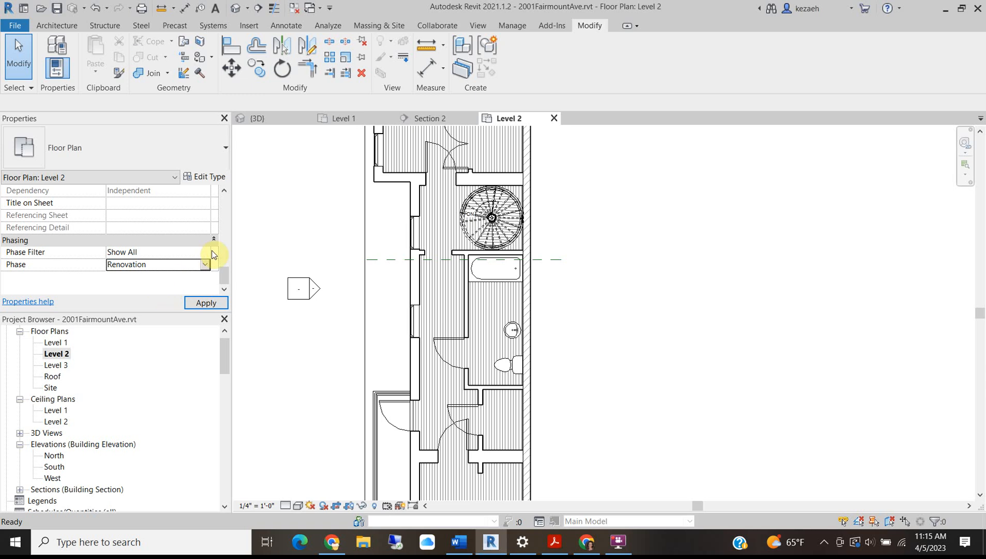
- Set the Level 2 plan's phase filter to Show Previous + New
{"action": "left_click", "coordinate": [205, 253]}
{"action": "scroll", "coordinate": [190, 309], "scroll_direction": "down", "scroll_amount": 1}
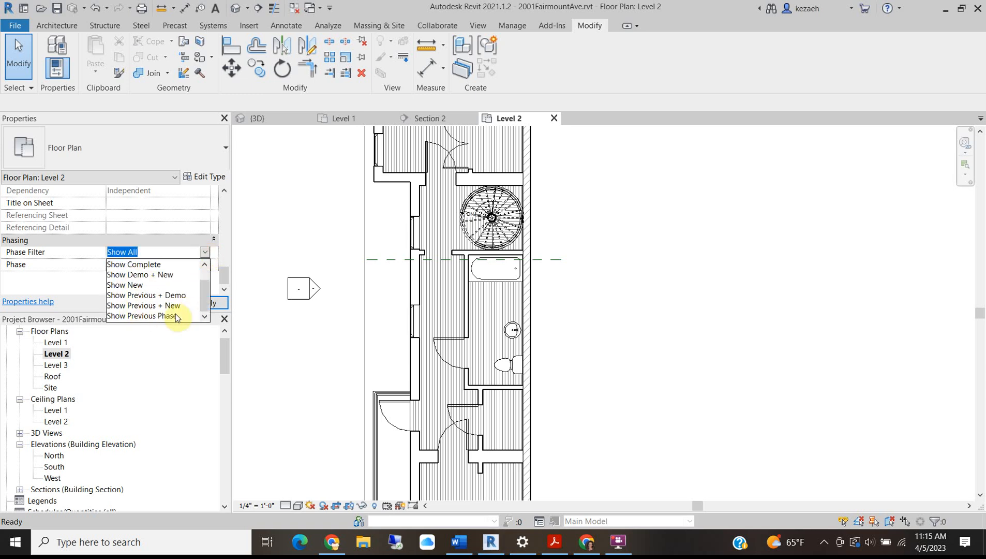
{"action": "left_click", "coordinate": [150, 306]}
{"action": "scroll", "coordinate": [470, 205], "scroll_direction": "up", "scroll_amount": 2}
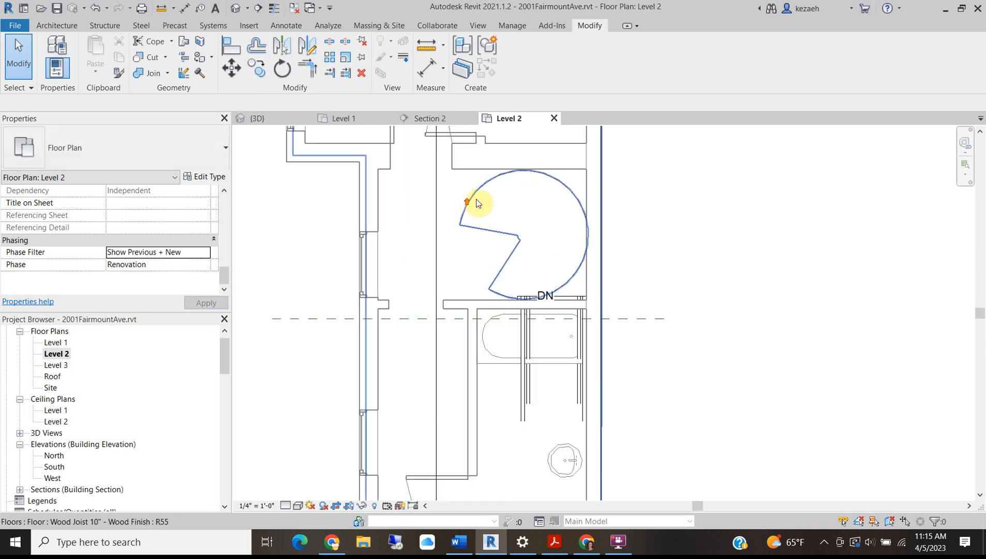
- Examine the Level 2 floor around the spiral stair opening and its relation to the new stair below
{"action": "left_click", "coordinate": [472, 202]}
{"action": "left_click", "coordinate": [770, 205]}
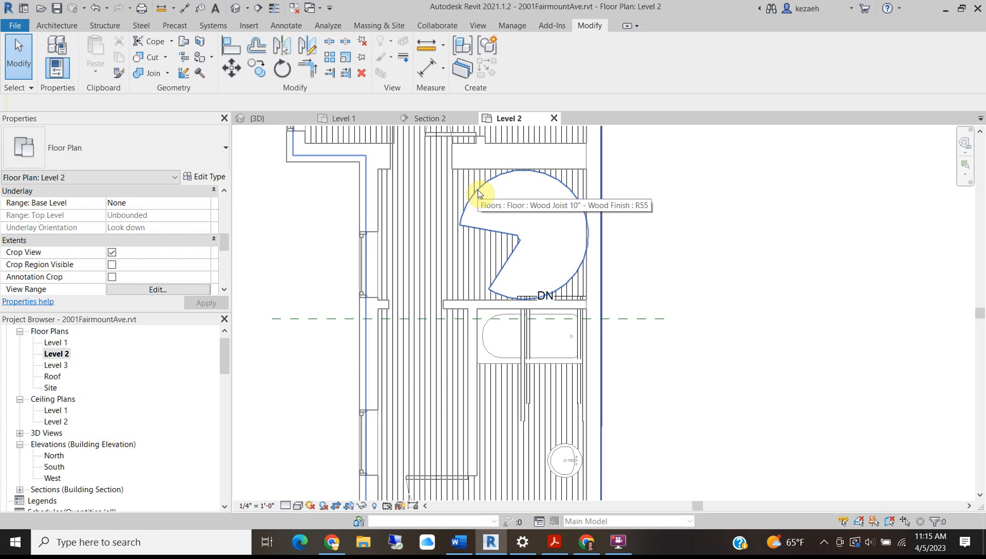
{"action": "left_click", "coordinate": [486, 230]}
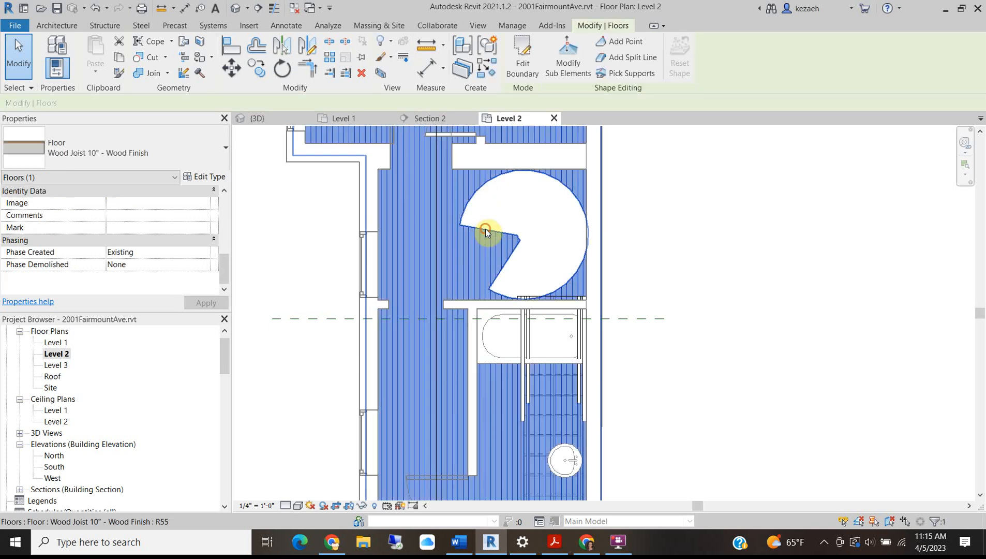
{"action": "left_click", "coordinate": [735, 227]}
{"action": "left_click", "coordinate": [511, 275]}
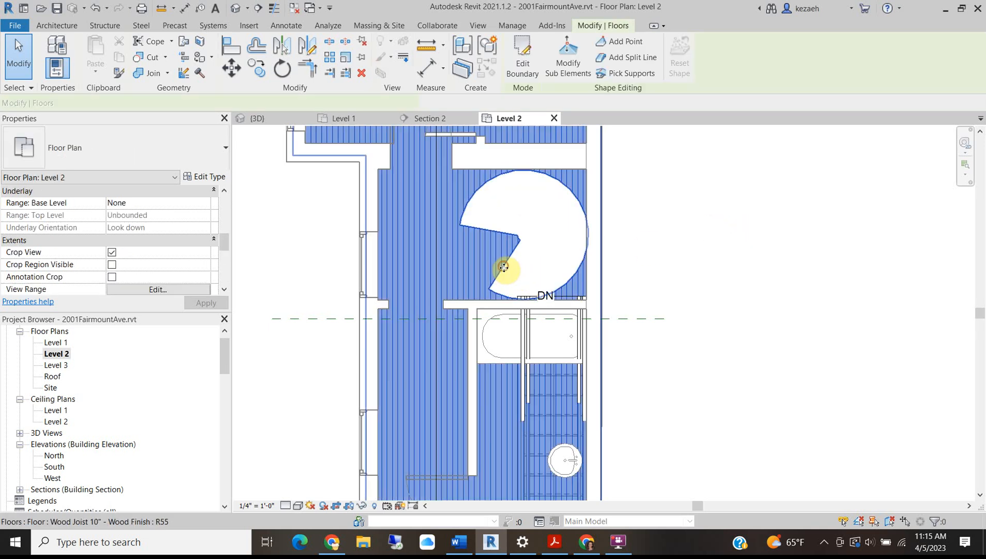
{"action": "left_click", "coordinate": [766, 233]}
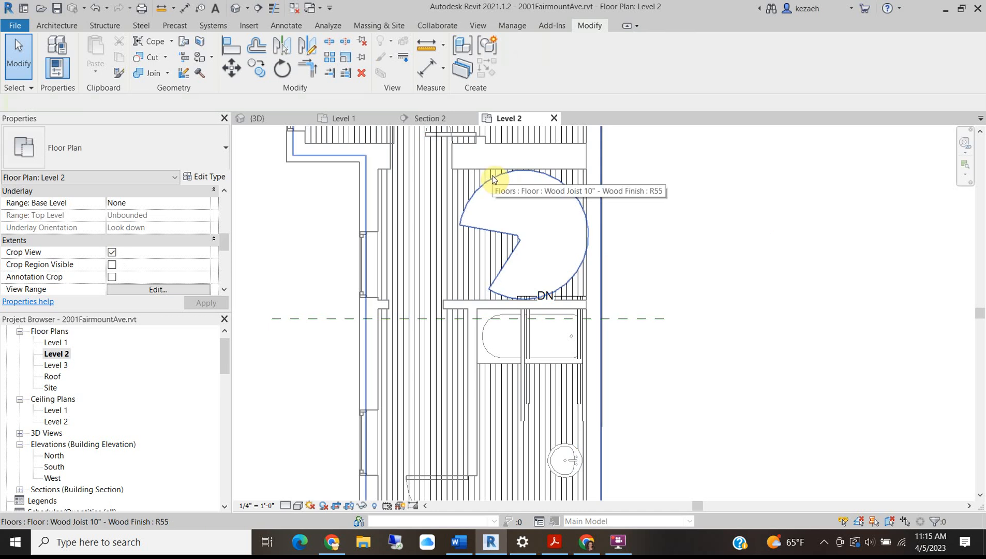
{"action": "scroll", "coordinate": [512, 253], "scroll_direction": "up", "scroll_amount": 2}
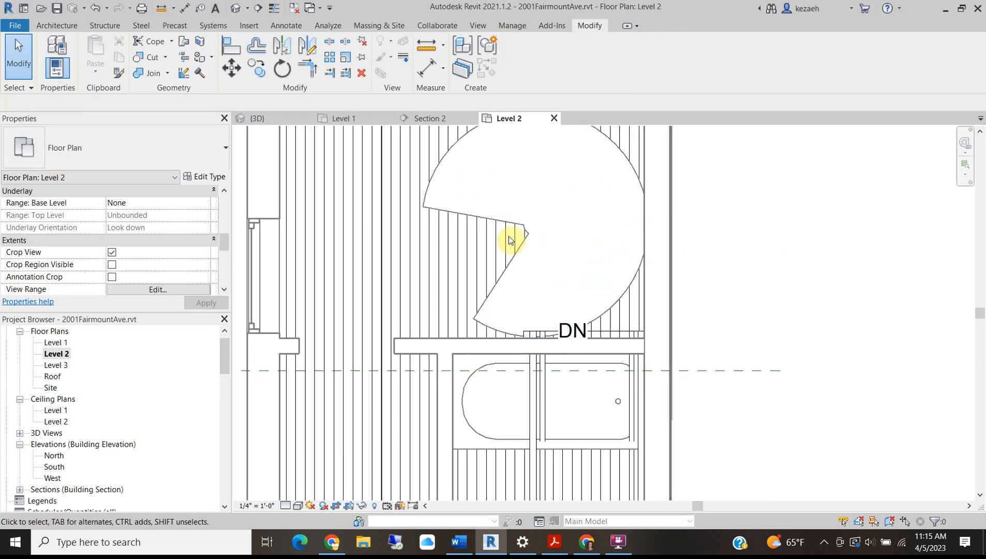
{"action": "scroll", "coordinate": [547, 238], "scroll_direction": "down", "scroll_amount": 1}
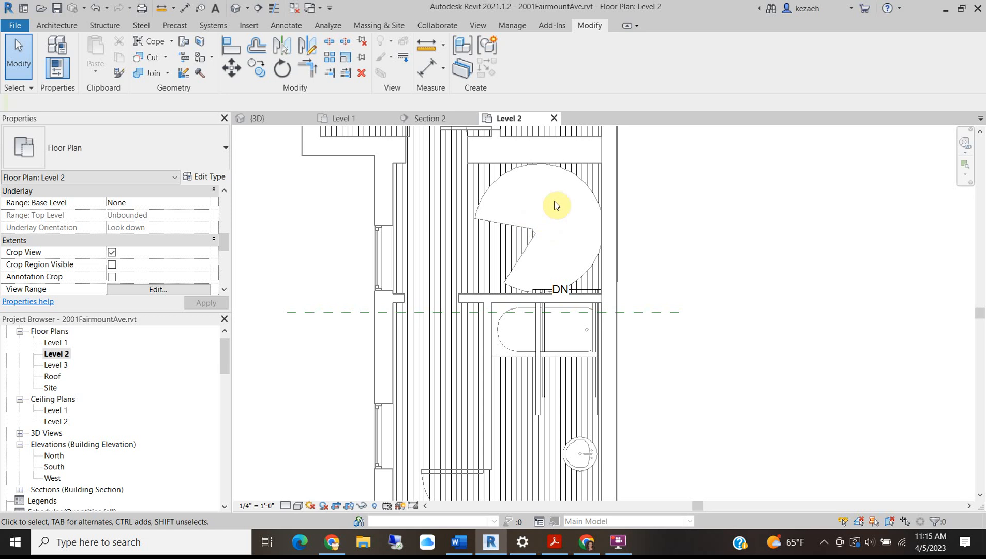
{"action": "scroll", "coordinate": [523, 310], "scroll_direction": "down", "scroll_amount": 2}
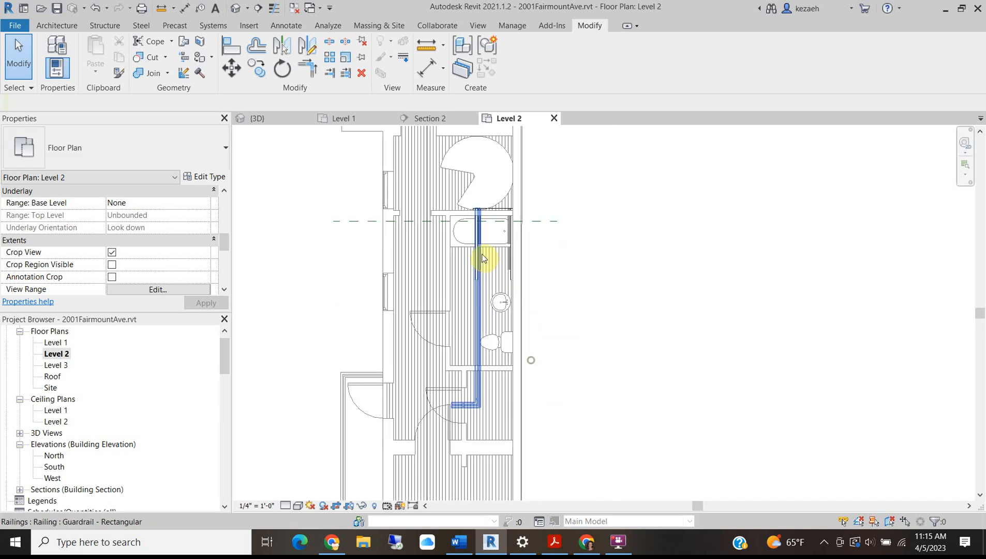
{"action": "scroll", "coordinate": [469, 146], "scroll_direction": "up", "scroll_amount": 3}
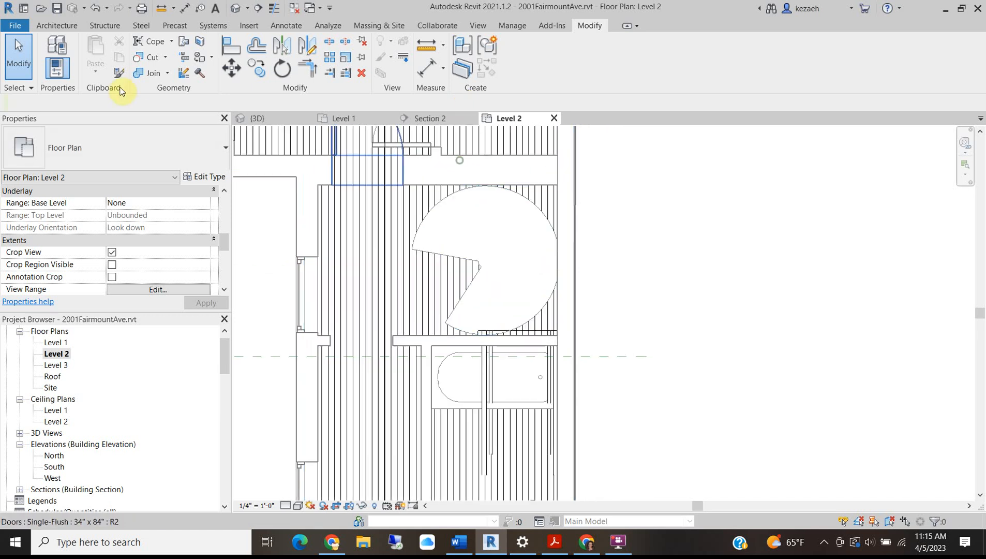
- Create a Wood Joist 10" - Wood Finish floor filling the spiral stair opening, using the picked edges of the existing opening as its boundary
{"action": "left_click", "coordinate": [57, 27]}
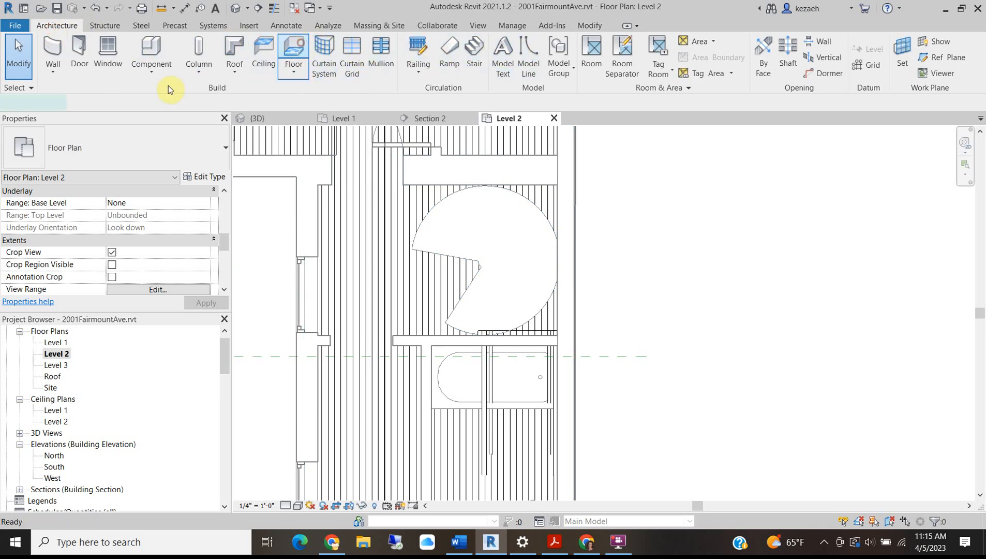
{"action": "left_click", "coordinate": [98, 151]}
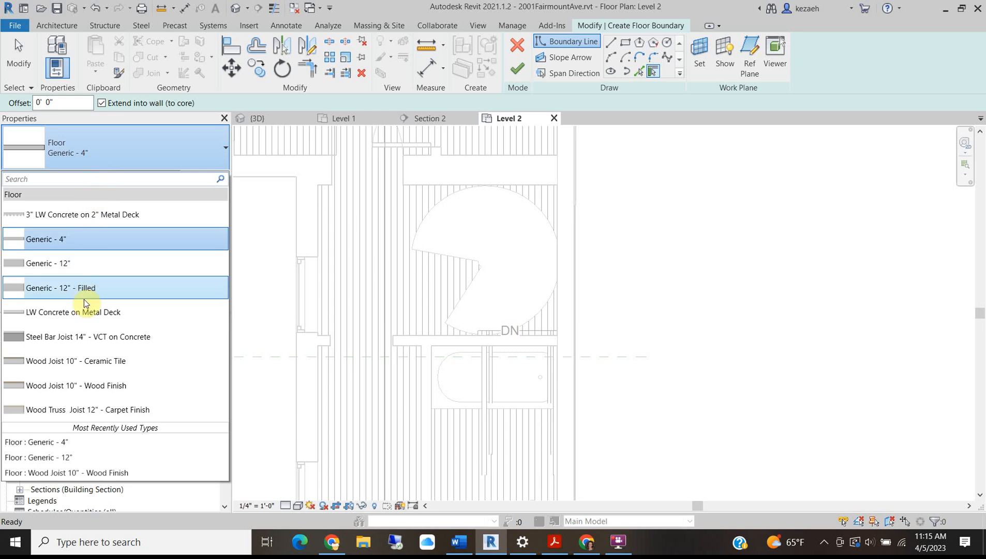
{"action": "left_click", "coordinate": [106, 385]}
{"action": "left_click", "coordinate": [639, 72]}
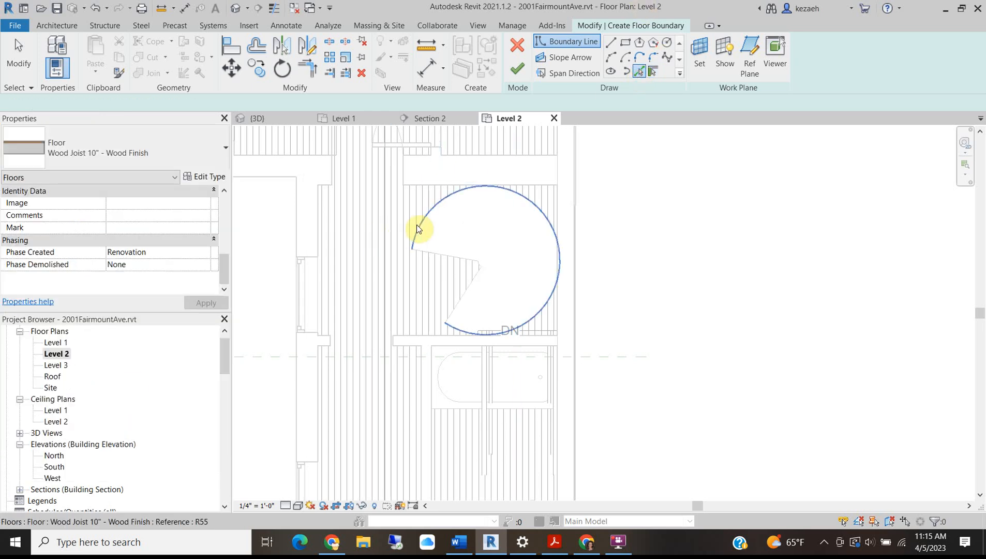
{"action": "scroll", "coordinate": [454, 266], "scroll_direction": "up", "scroll_amount": 5}
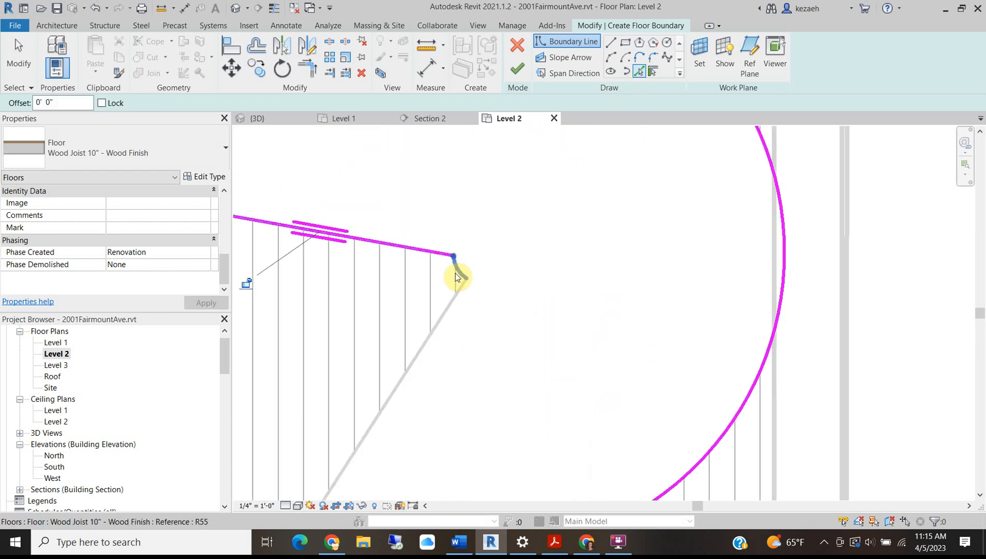
{"action": "scroll", "coordinate": [448, 312], "scroll_direction": "down", "scroll_amount": 5}
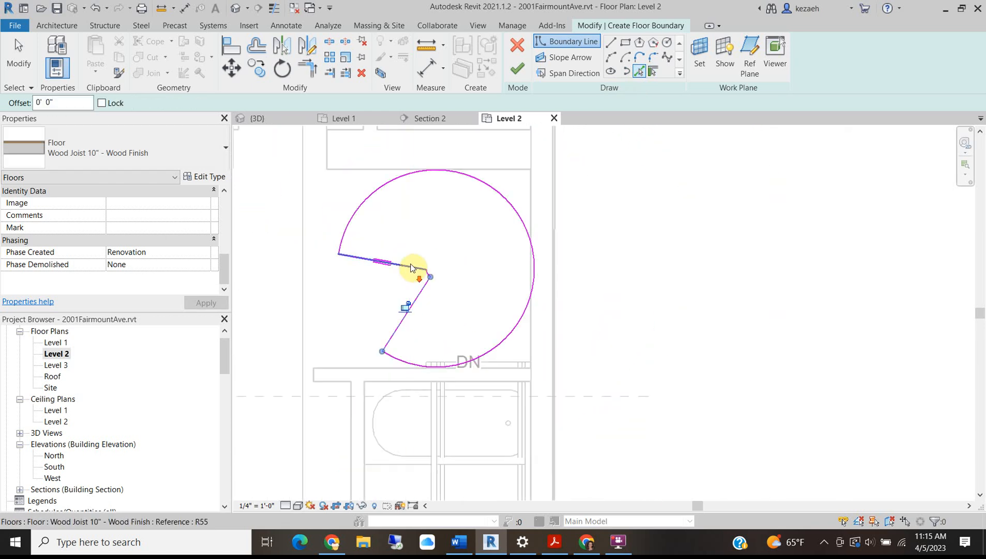
{"action": "left_click", "coordinate": [518, 69]}
{"action": "scroll", "coordinate": [546, 233], "scroll_direction": "up", "scroll_amount": 3}
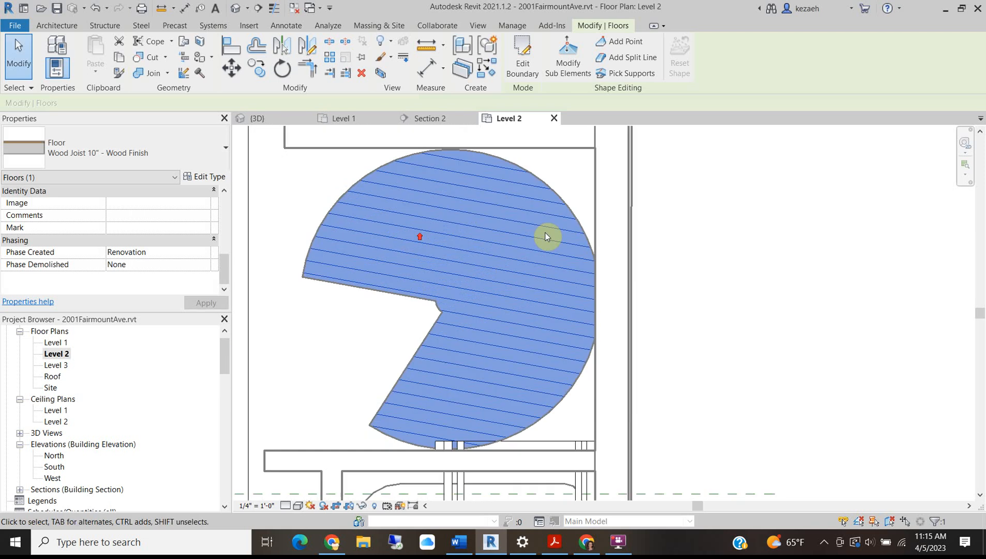
{"action": "left_click", "coordinate": [739, 233]}
- Rotate the new floor patch's surface pattern by about 80 degrees so its boards run parallel to the existing floor boards
{"action": "scroll", "coordinate": [367, 230], "scroll_direction": "up", "scroll_amount": 2}
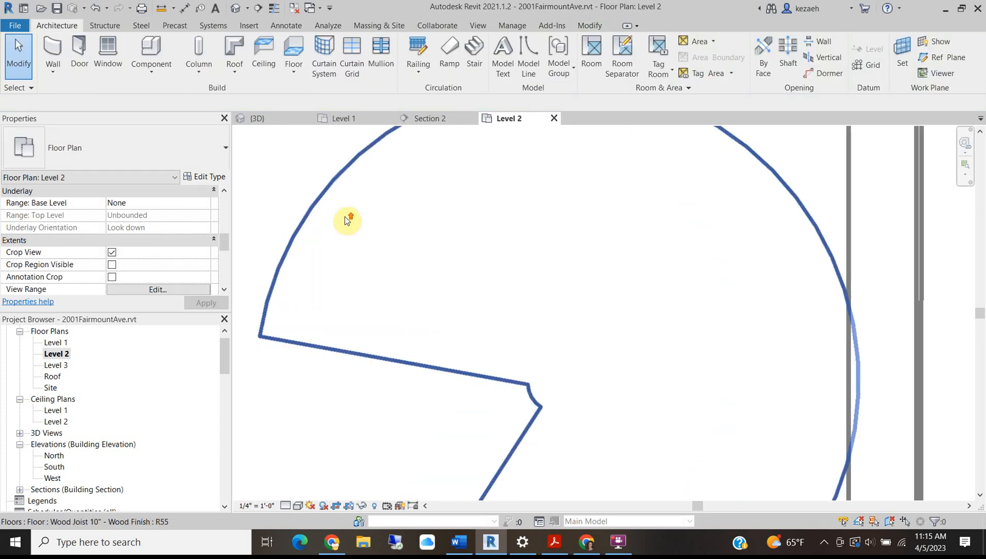
{"action": "scroll", "coordinate": [339, 213], "scroll_direction": "down", "scroll_amount": 5}
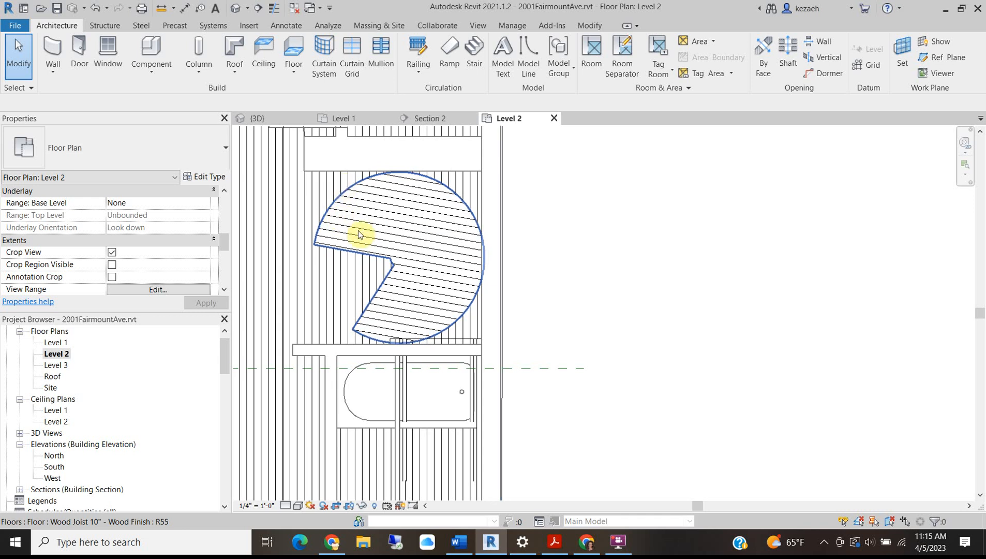
{"action": "scroll", "coordinate": [352, 228], "scroll_direction": "up", "scroll_amount": 3}
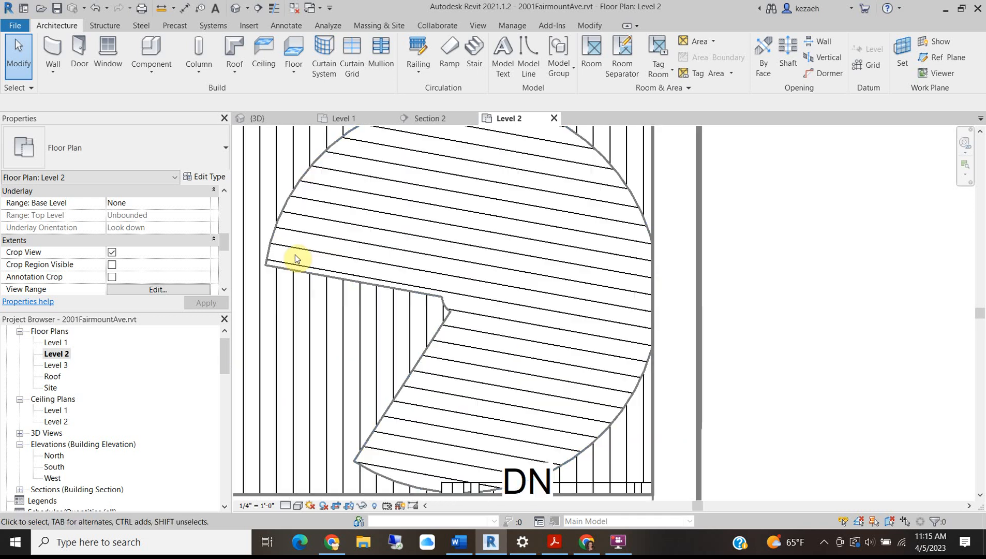
{"action": "left_click", "coordinate": [305, 200]}
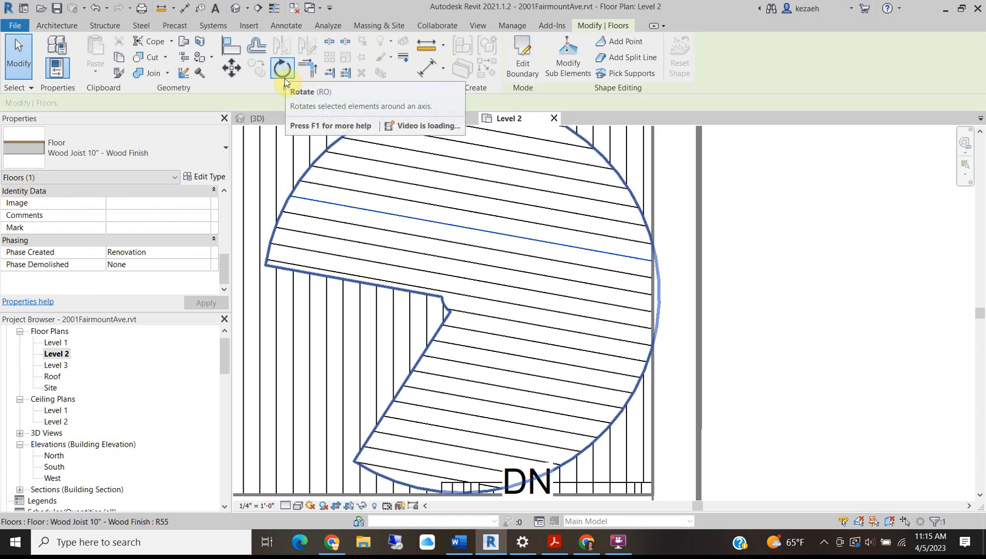
{"action": "scroll", "coordinate": [337, 165], "scroll_direction": "up", "scroll_amount": 3}
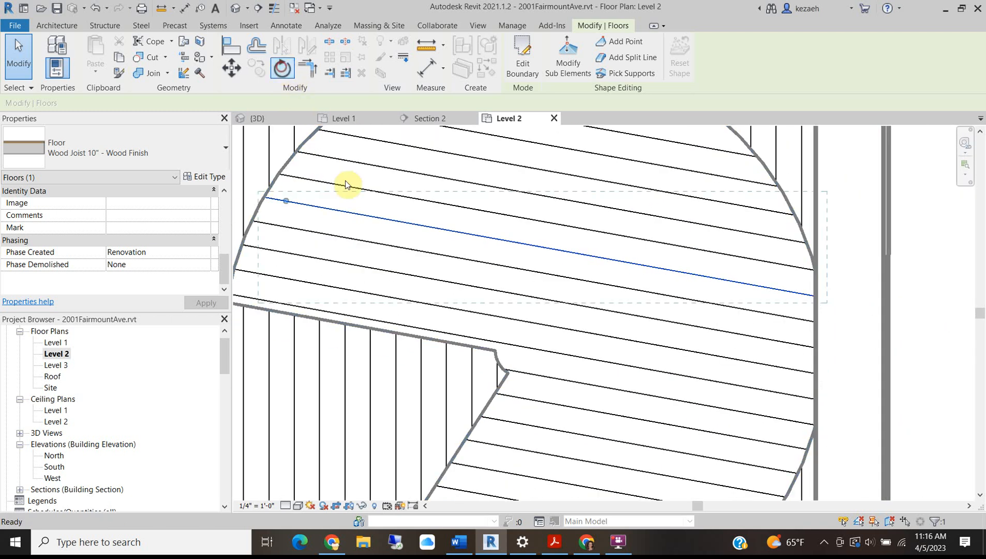
{"action": "left_click", "coordinate": [282, 67]}
{"action": "left_click", "coordinate": [431, 226]}
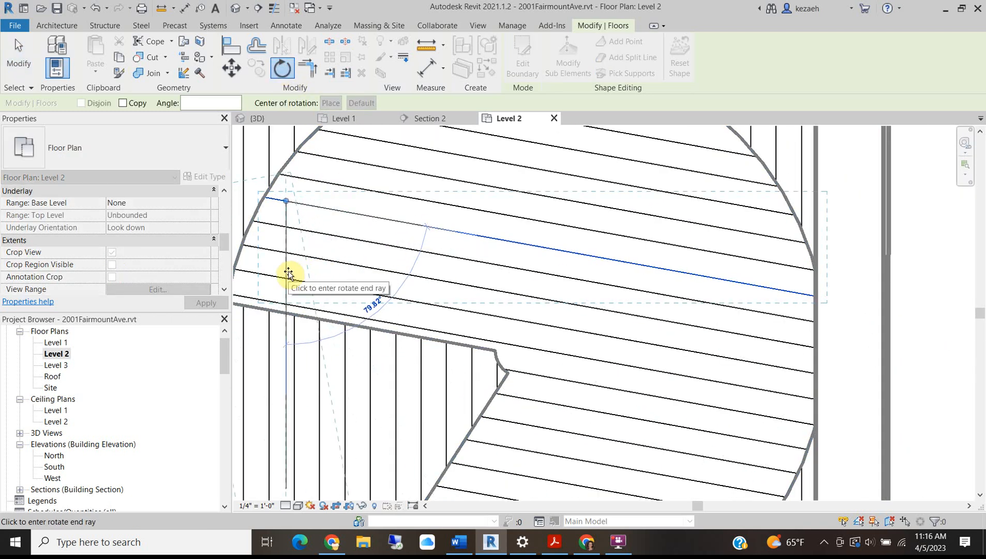
{"action": "left_click", "coordinate": [288, 274]}
{"action": "scroll", "coordinate": [293, 236], "scroll_direction": "down", "scroll_amount": 2}
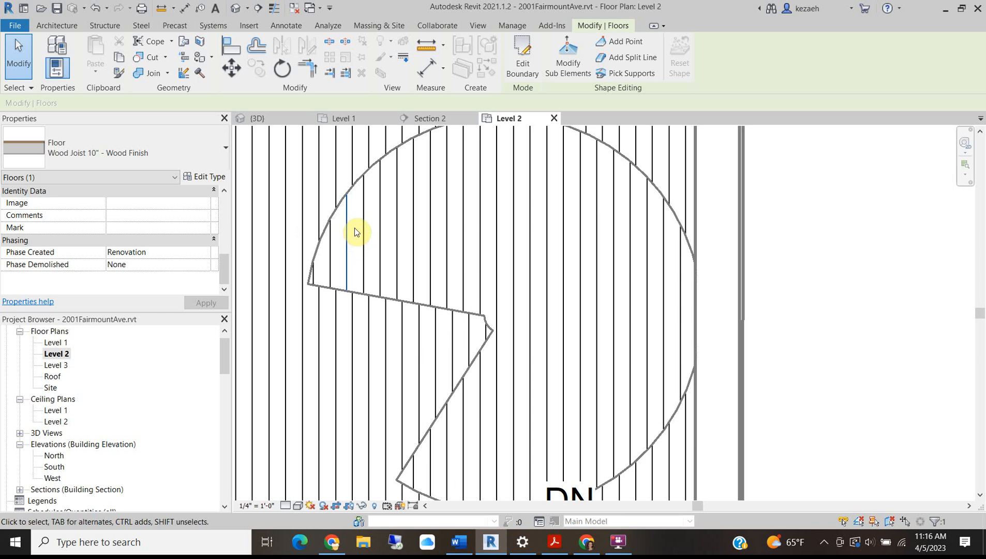
- Align a board line of the new floor patch's surface pattern with the matching line of the existing floor
{"action": "key", "text": "a"}
{"action": "key", "text": "l"}
{"action": "left_click", "coordinate": [353, 146]}
{"action": "left_click", "coordinate": [345, 217]}
{"action": "scroll", "coordinate": [346, 221], "scroll_direction": "down", "scroll_amount": 3}
{"action": "key", "text": "Escape"}
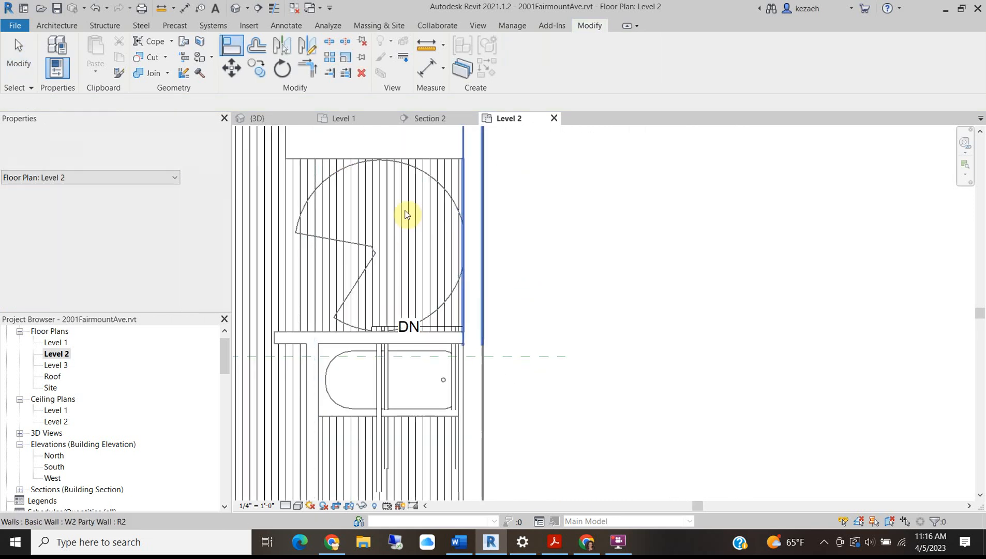
- Demolish the Level 2 bathroom's side and end partitions and the adjoining closet wall, together with their doors
{"action": "scroll", "coordinate": [397, 330], "scroll_direction": "down", "scroll_amount": 4}
{"action": "middle_click_drag", "start_coordinate": [403, 381], "coordinate": [428, 250]}
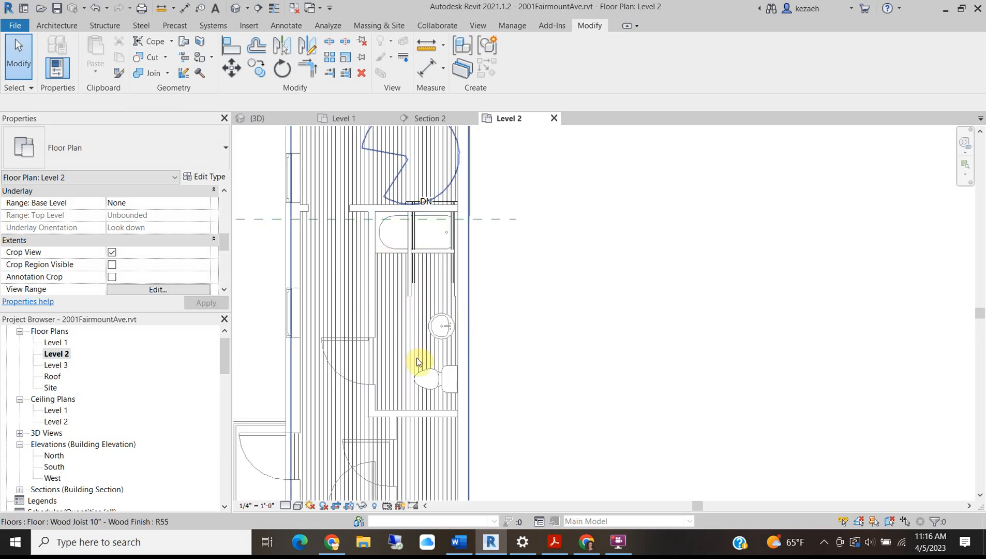
{"action": "middle_click_drag", "start_coordinate": [412, 366], "coordinate": [390, 334]}
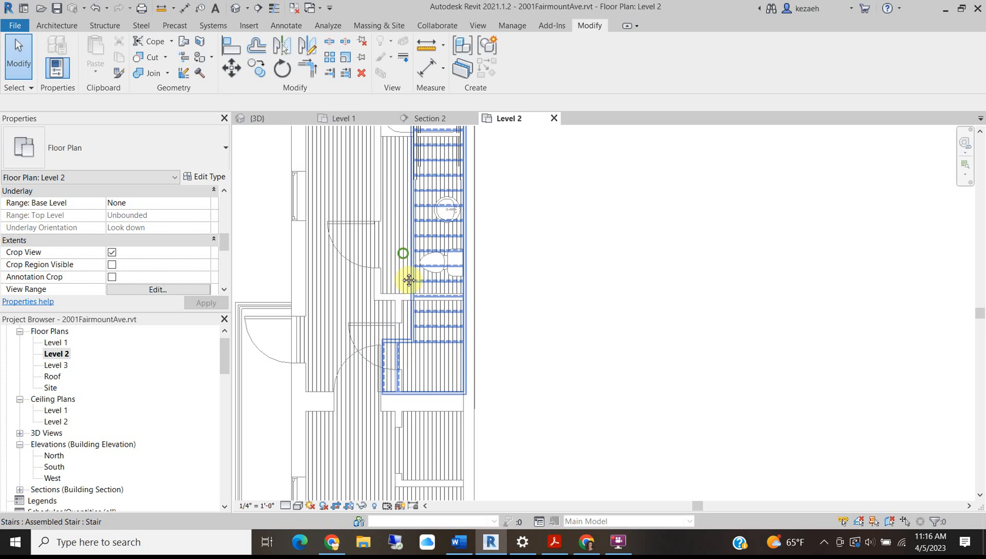
{"action": "middle_click_drag", "start_coordinate": [412, 242], "coordinate": [378, 209]}
{"action": "middle_click_drag", "start_coordinate": [465, 225], "coordinate": [455, 293]}
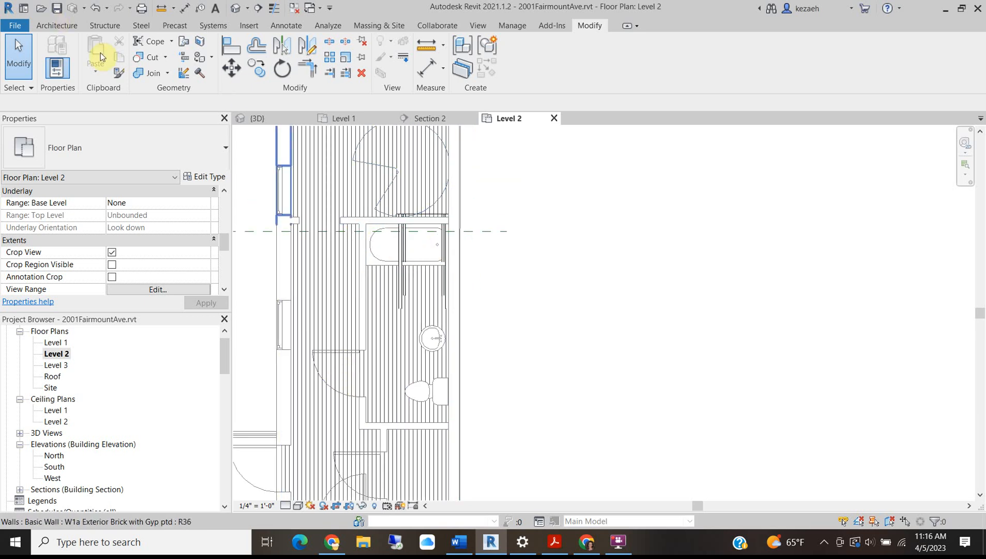
{"action": "left_click", "coordinate": [199, 74]}
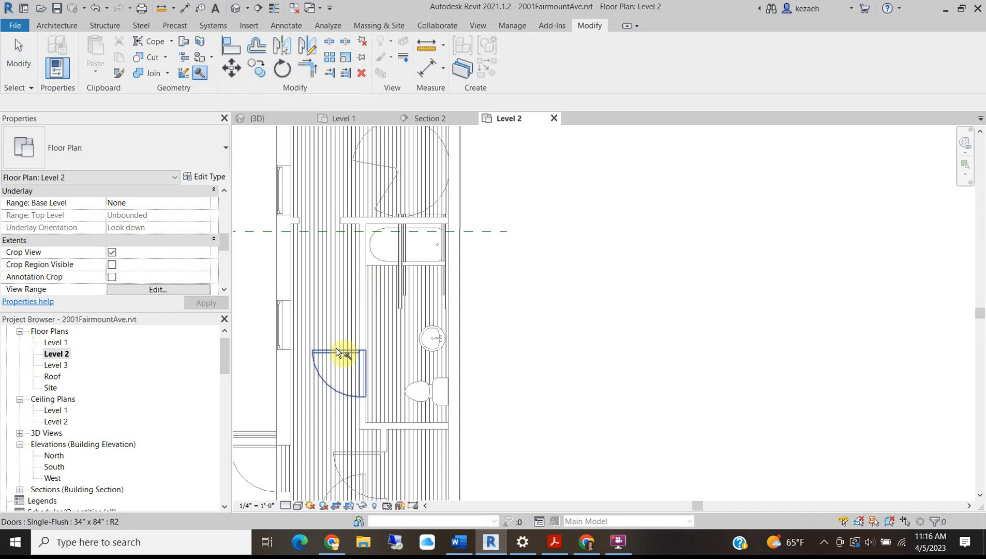
{"action": "left_click", "coordinate": [365, 312]}
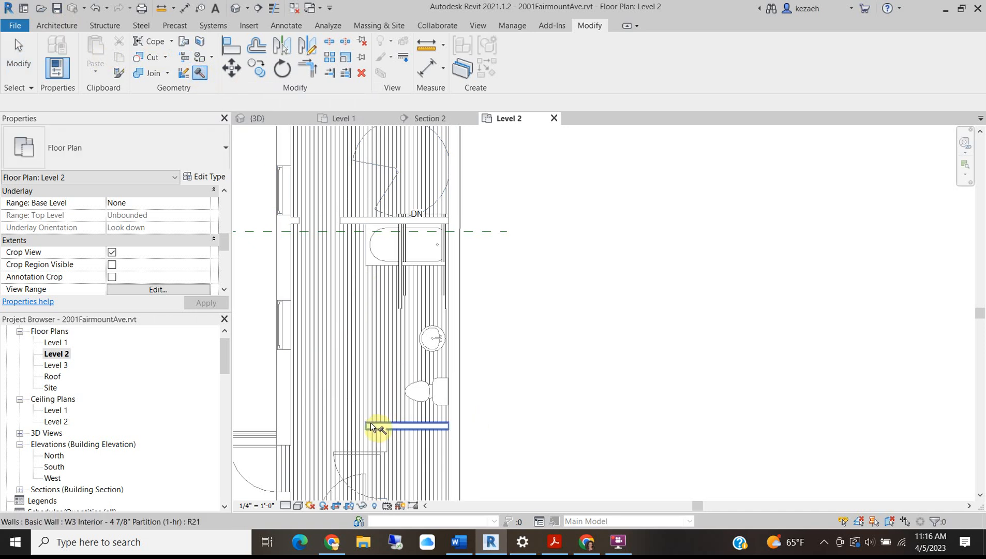
{"action": "middle_click_drag", "start_coordinate": [383, 421], "coordinate": [368, 338]}
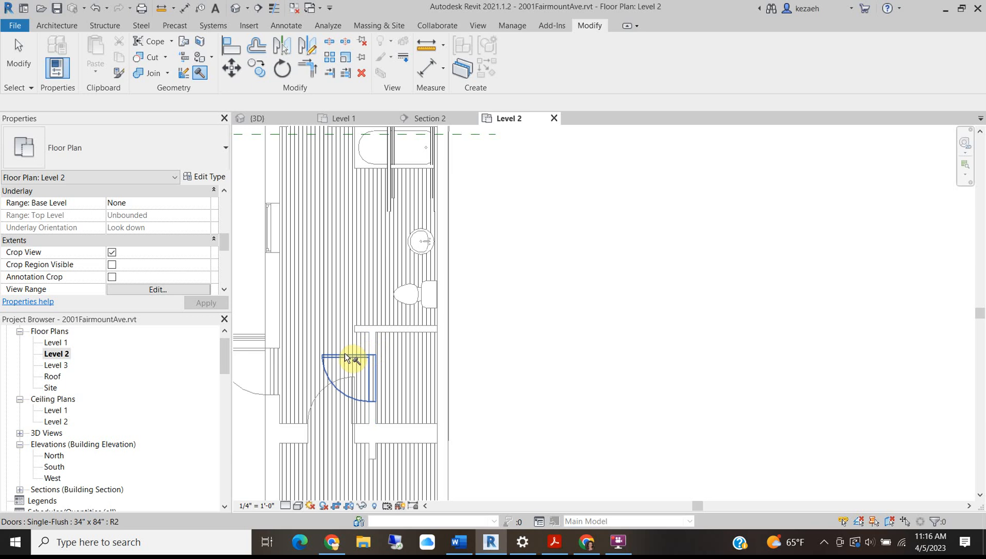
{"action": "left_click", "coordinate": [372, 340]}
{"action": "left_click", "coordinate": [377, 332]}
- Demolish the toilet, round sink and bathtub above the new stair on Level 2
{"action": "middle_click_drag", "start_coordinate": [432, 290], "coordinate": [450, 375]}
{"action": "left_click", "coordinate": [447, 380]}
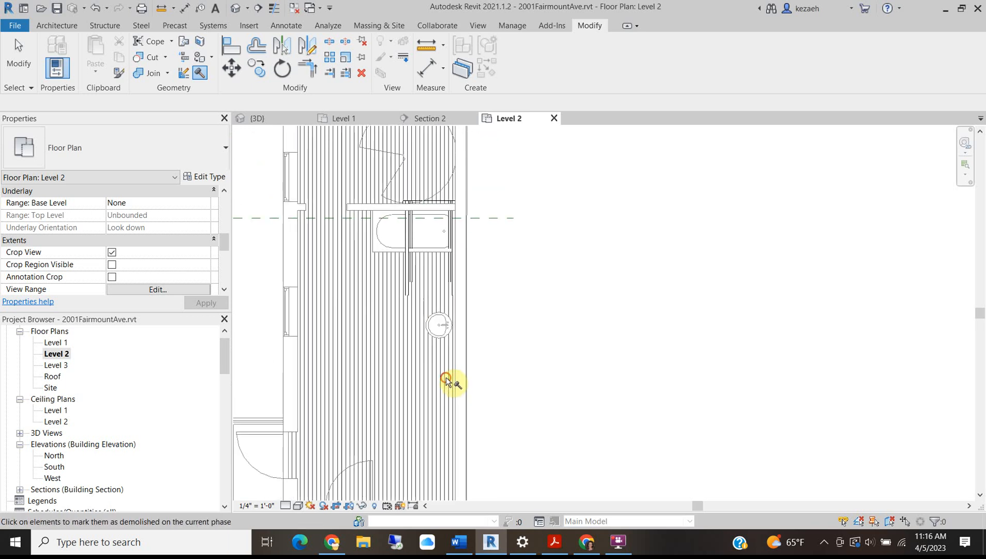
{"action": "left_click", "coordinate": [422, 247]}
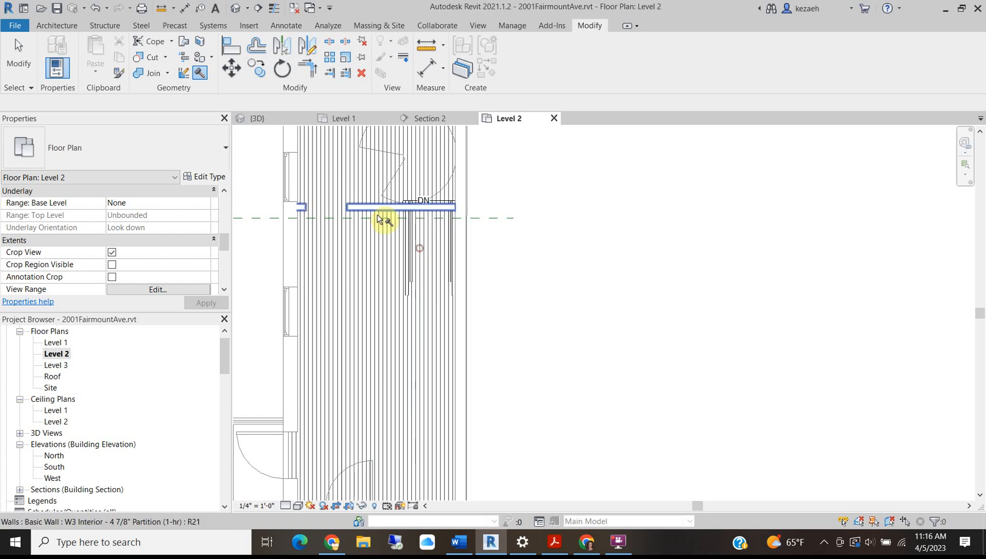
- Examine the interior partition crossing the upper end of the new stair in the Level 2 plan
{"action": "scroll", "coordinate": [376, 206], "scroll_direction": "up", "scroll_amount": 4}
{"action": "middle_click_drag", "start_coordinate": [368, 248], "coordinate": [429, 380]}
{"action": "scroll", "coordinate": [451, 388], "scroll_direction": "down", "scroll_amount": 5}
{"action": "left_click", "coordinate": [453, 362]}
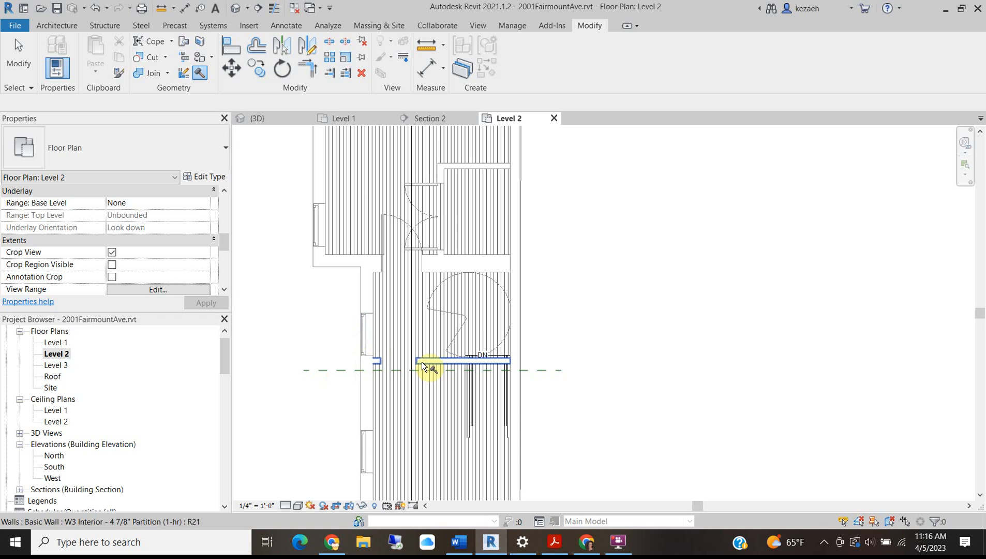
{"action": "scroll", "coordinate": [450, 367], "scroll_direction": "up", "scroll_amount": 2}
{"action": "scroll", "coordinate": [462, 365], "scroll_direction": "down", "scroll_amount": 2}
{"action": "scroll", "coordinate": [455, 363], "scroll_direction": "up", "scroll_amount": 3}
{"action": "left_click", "coordinate": [453, 362]}
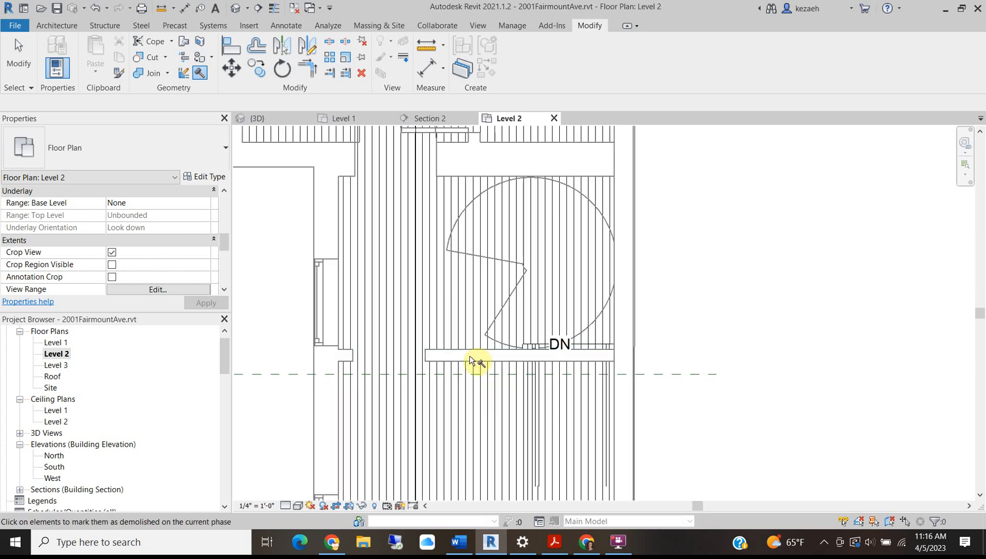
- Inspect how the partition meets the top of the new stair in 3D, and check its existing opening in the Level 2 plan
{"action": "left_click", "coordinate": [239, 9]}
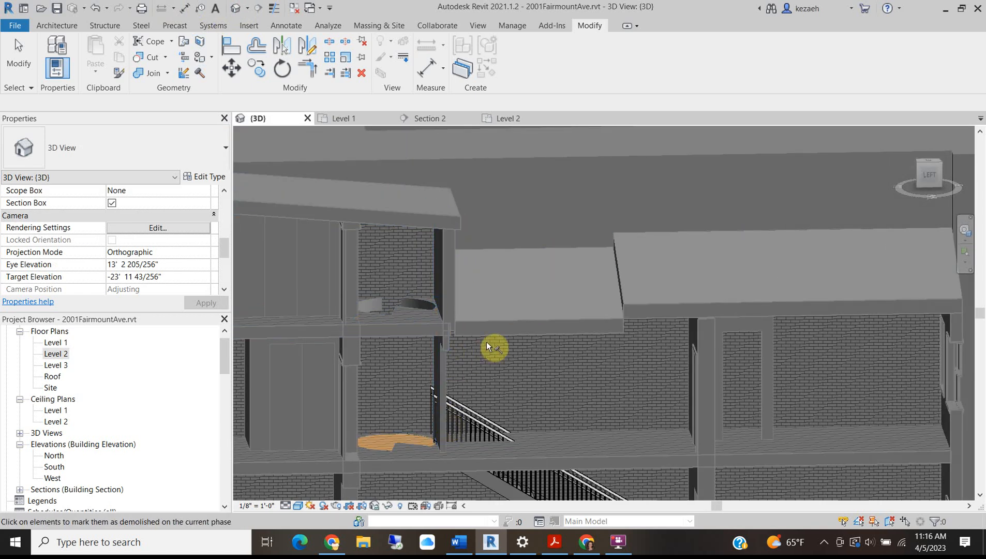
{"action": "middle_click_drag", "start_coordinate": [575, 395], "coordinate": [376, 407], "text": "shift"}
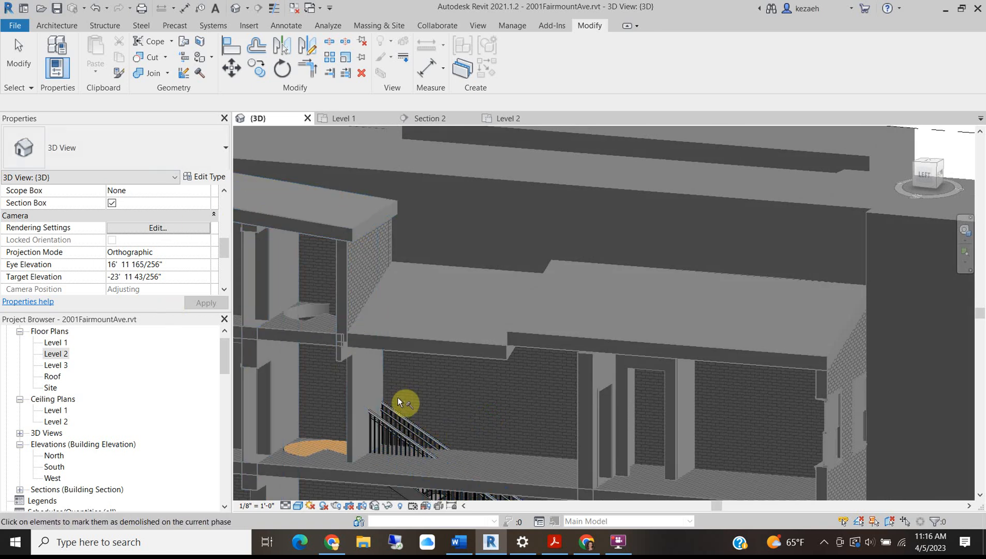
{"action": "scroll", "coordinate": [399, 401], "scroll_direction": "up", "scroll_amount": 5}
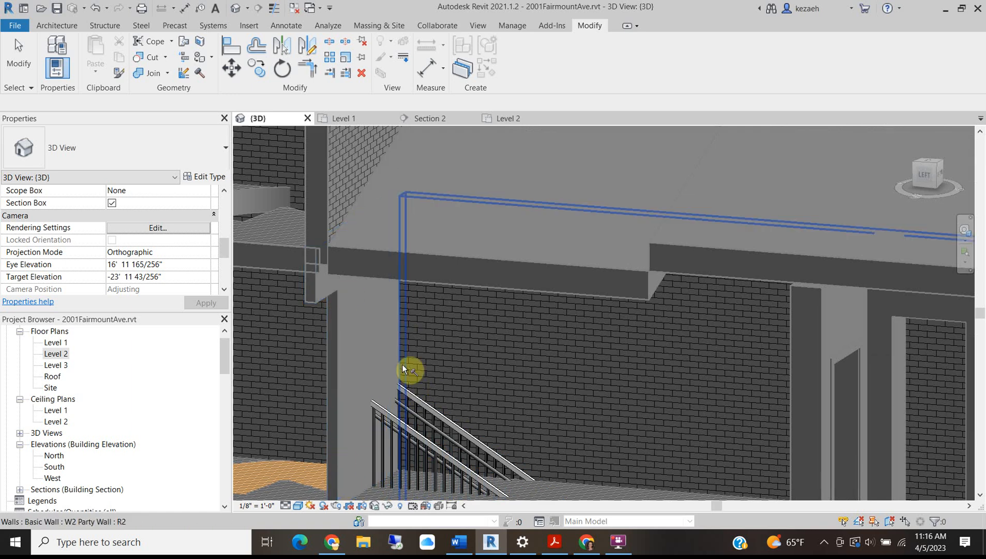
{"action": "scroll", "coordinate": [401, 365], "scroll_direction": "down", "scroll_amount": 4}
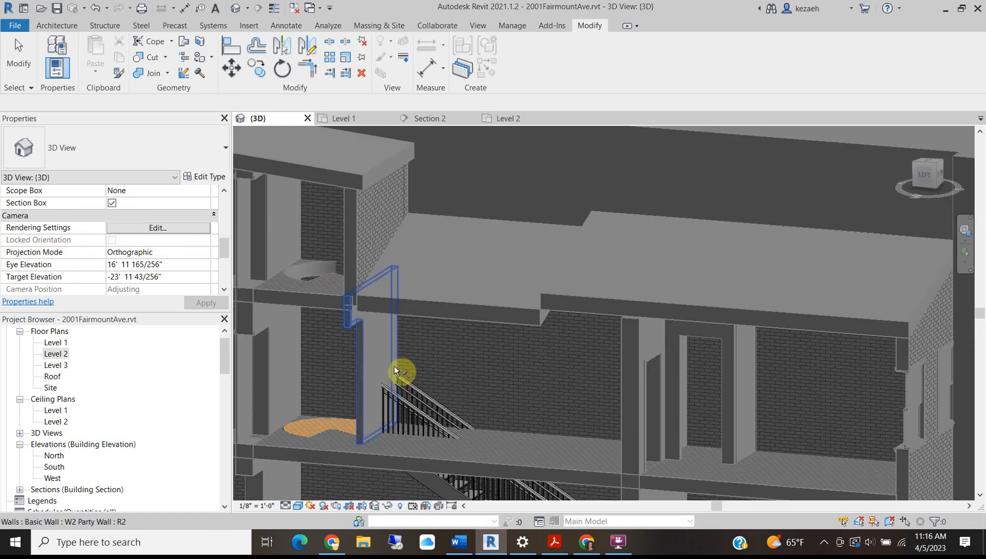
{"action": "left_click", "coordinate": [361, 331]}
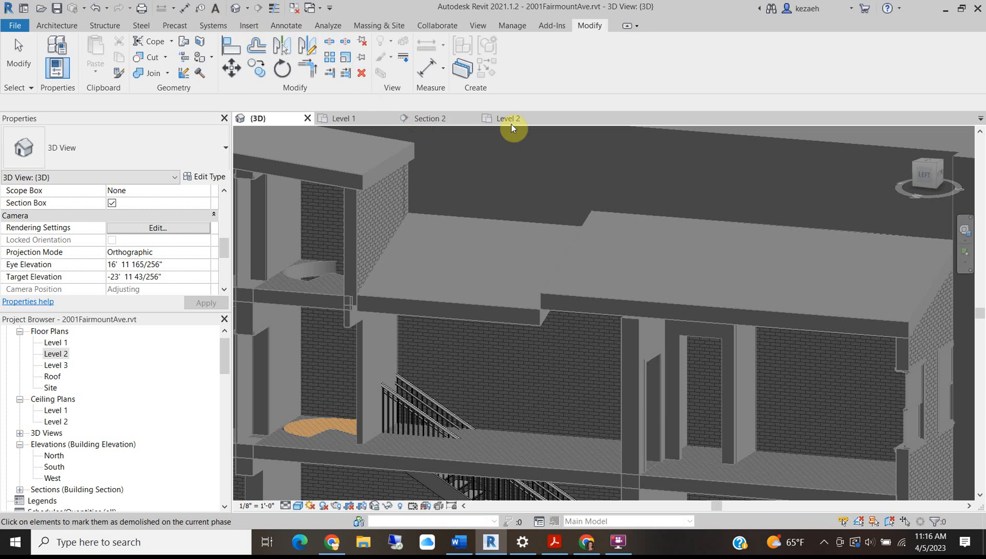
{"action": "left_click", "coordinate": [485, 118]}
{"action": "middle_click_drag", "start_coordinate": [559, 390], "coordinate": [509, 318]}
{"action": "middle_click_drag", "start_coordinate": [349, 306], "coordinate": [352, 420]}
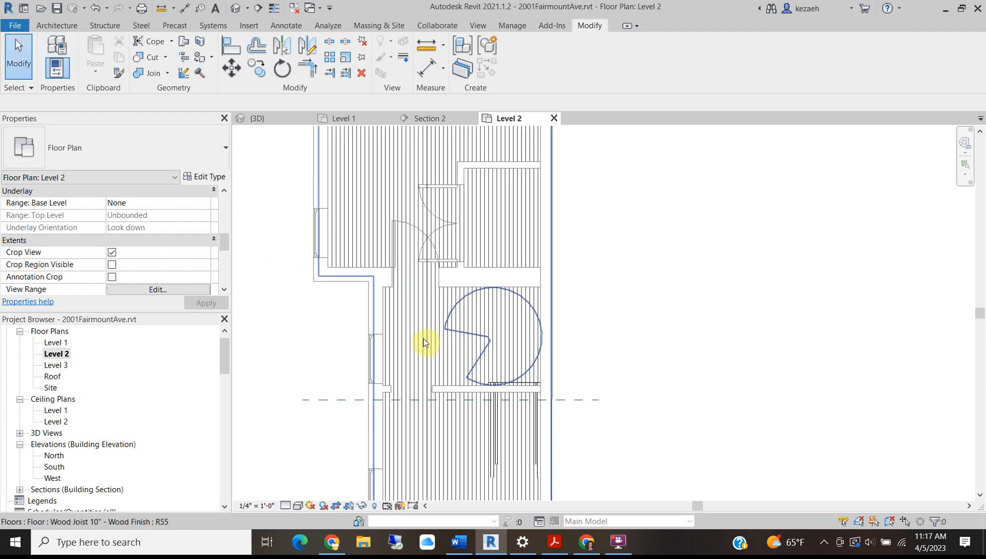
{"action": "scroll", "coordinate": [478, 389], "scroll_direction": "up", "scroll_amount": 4}
{"action": "scroll", "coordinate": [323, 338], "scroll_direction": "down", "scroll_amount": 4}
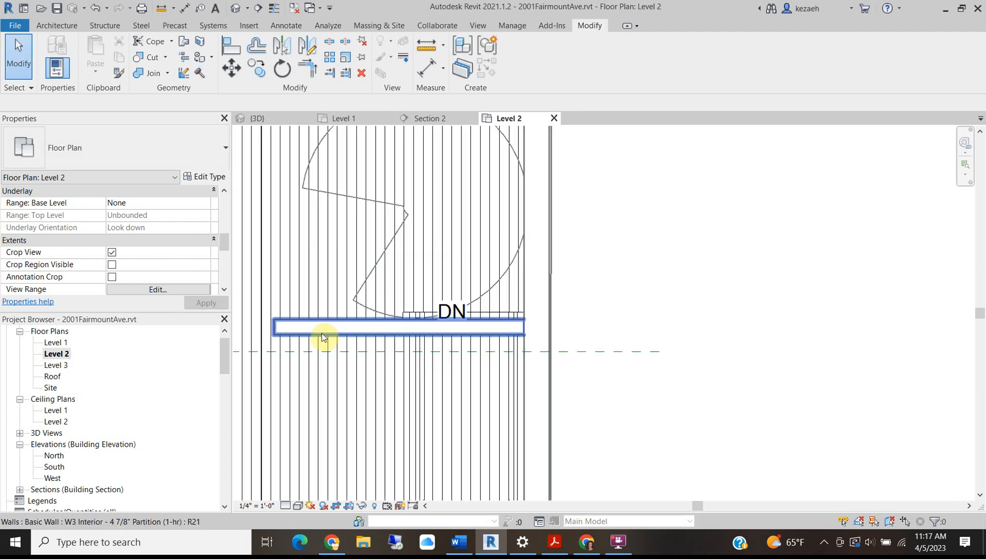
{"action": "middle_click_drag", "start_coordinate": [323, 341], "coordinate": [307, 299]}
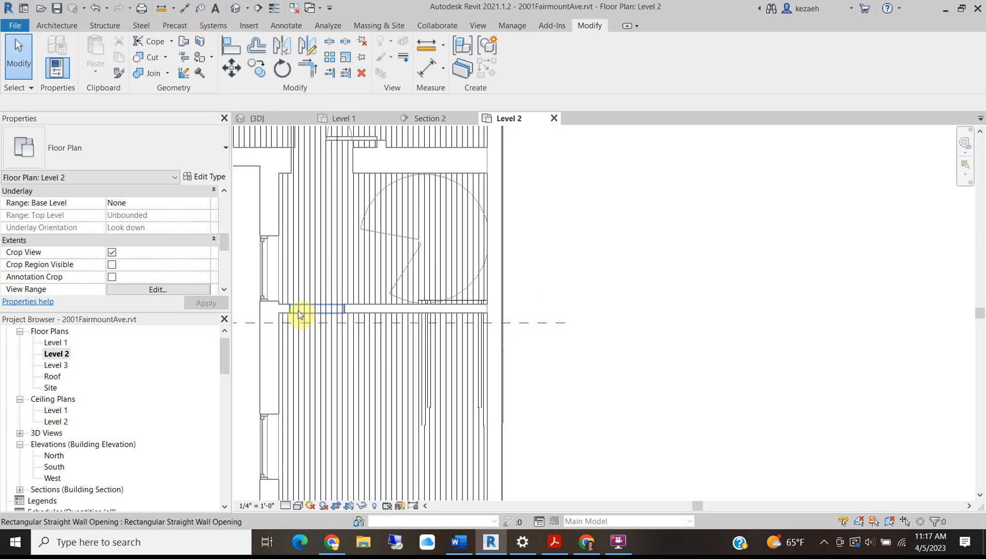
{"action": "scroll", "coordinate": [471, 313], "scroll_direction": "up", "scroll_amount": 2}
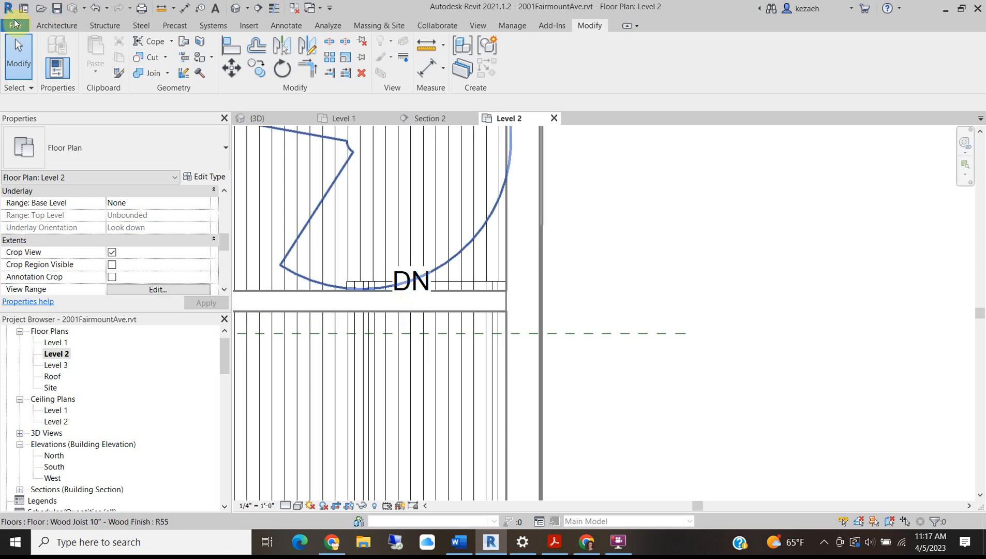
- Load the Door-Opening.rfa family from the English-Imperial Doors library for door placement
{"action": "left_click", "coordinate": [58, 26]}
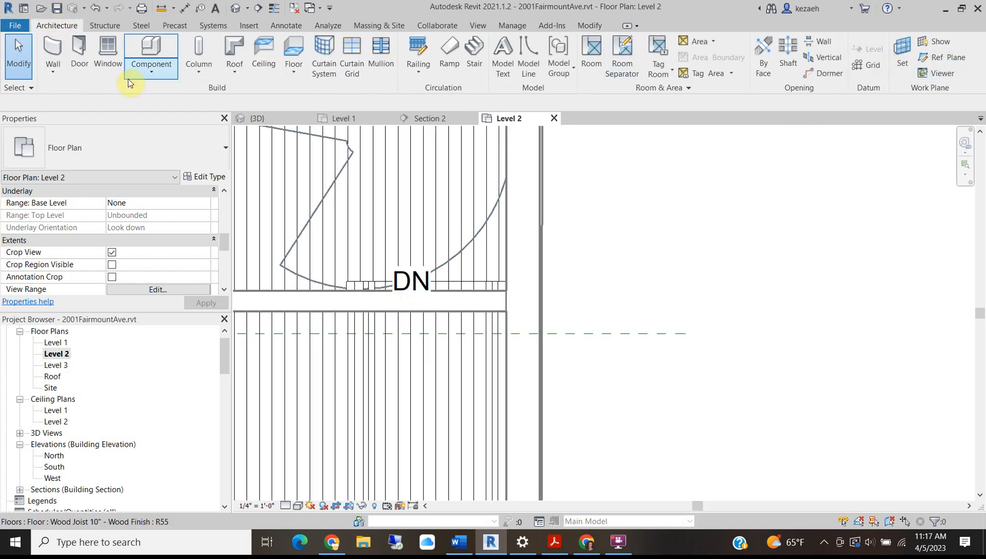
{"action": "left_click", "coordinate": [79, 54]}
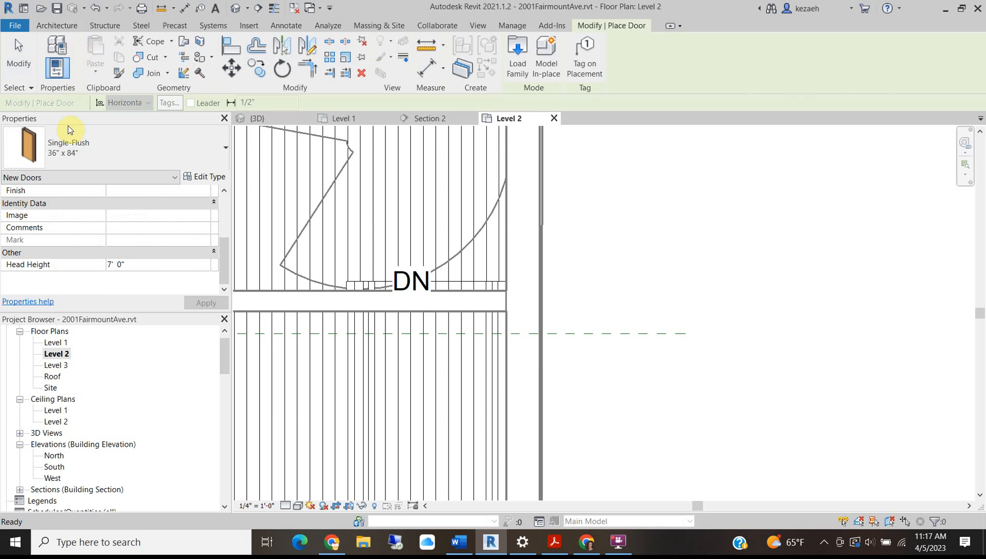
{"action": "left_click", "coordinate": [98, 137]}
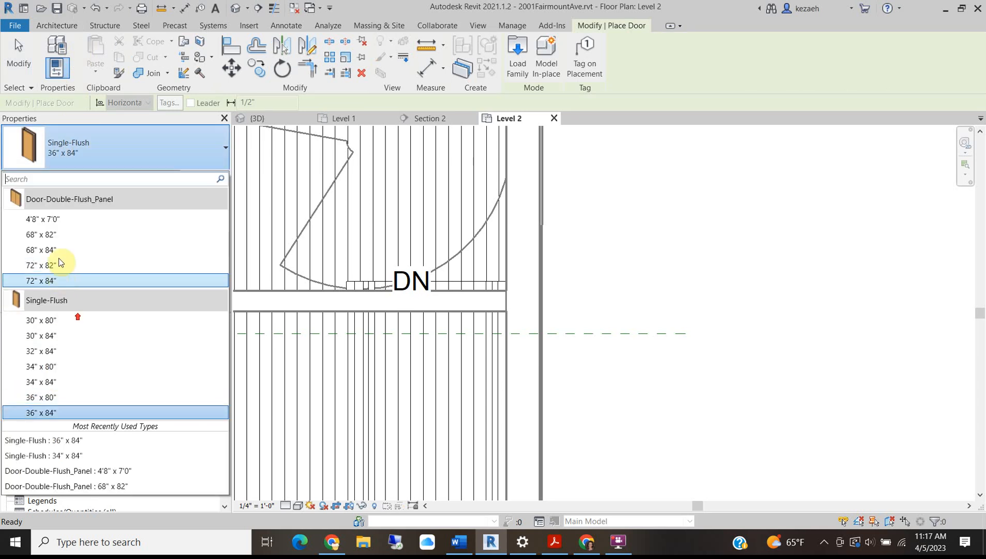
{"action": "left_click", "coordinate": [77, 141]}
{"action": "left_click", "coordinate": [518, 62]}
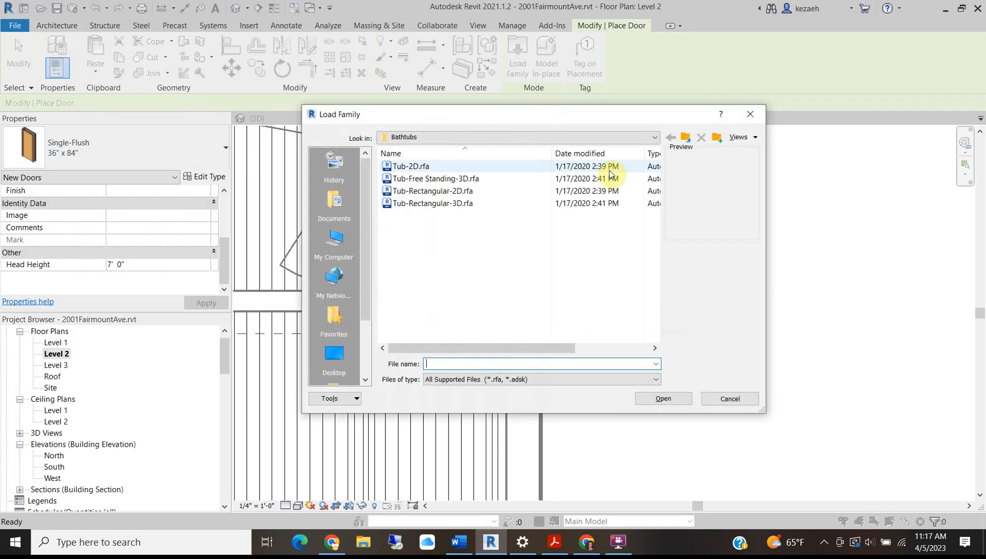
{"action": "left_click", "coordinate": [435, 138]}
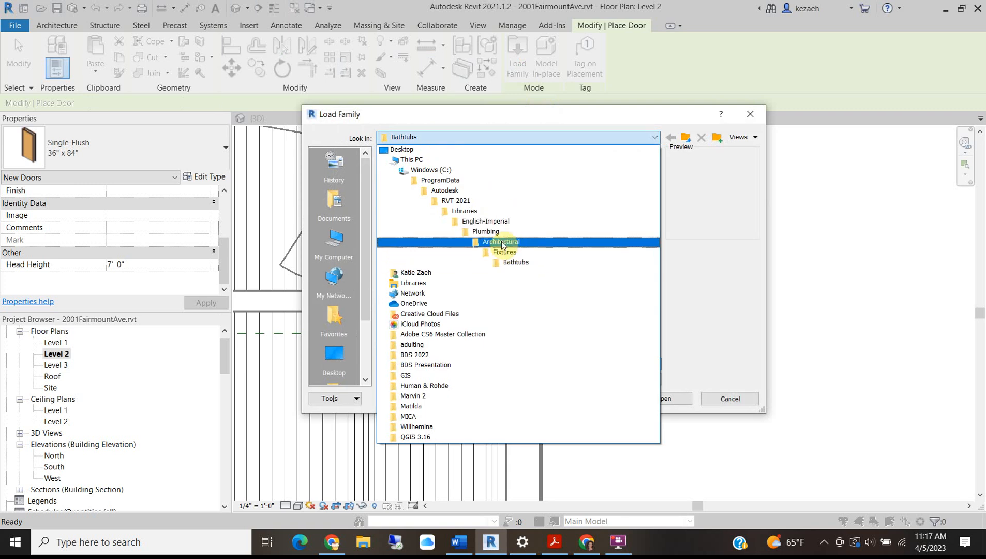
{"action": "left_click", "coordinate": [481, 222]}
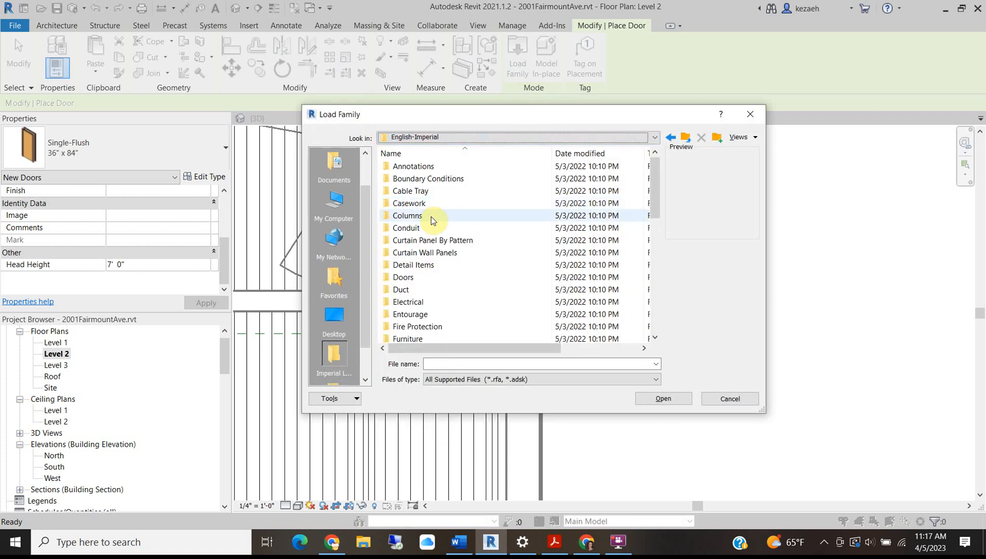
{"action": "double_click", "coordinate": [406, 278]}
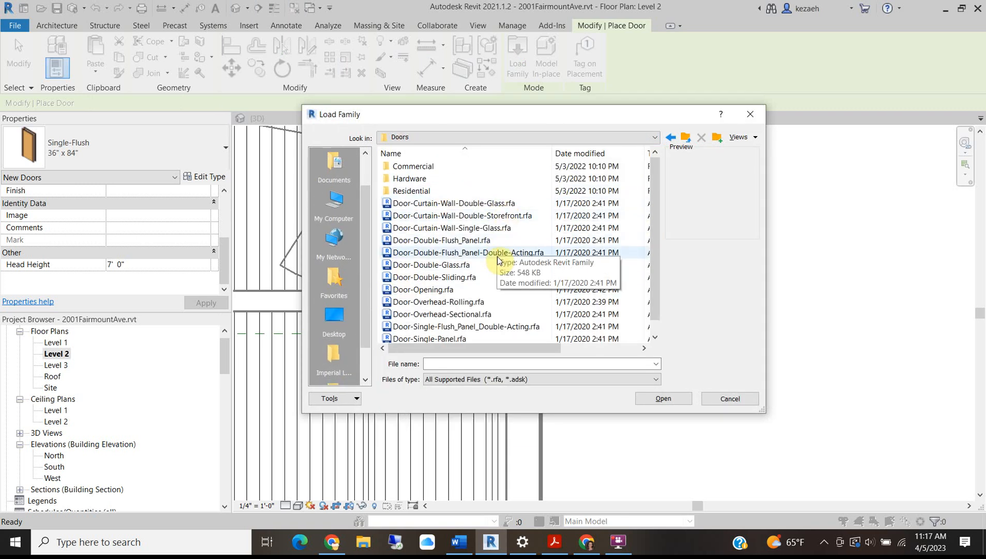
{"action": "scroll", "coordinate": [446, 259], "scroll_direction": "down", "scroll_amount": 1}
{"action": "left_click", "coordinate": [438, 277]}
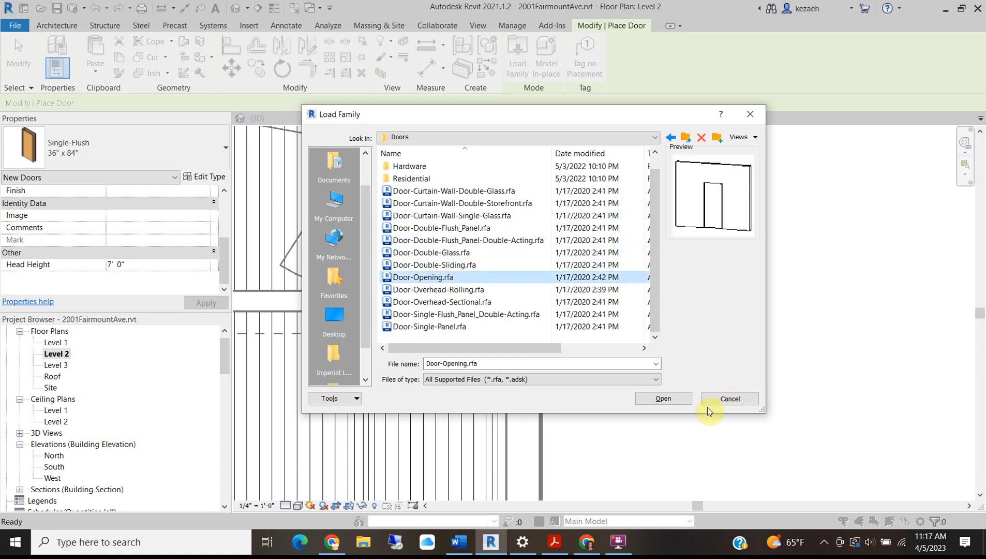
{"action": "left_click", "coordinate": [671, 401]}
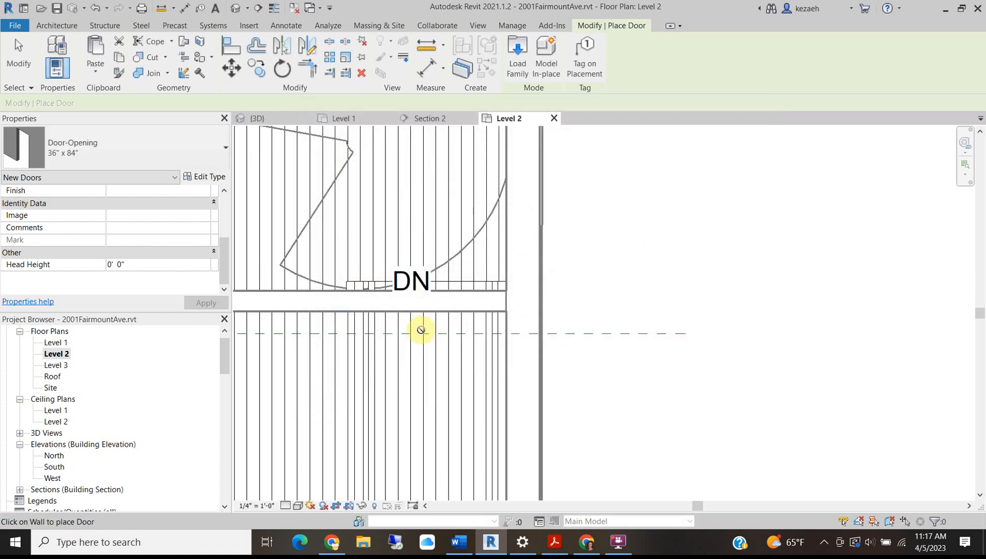
- Place a 36" x 84" Door-Opening in the partition at the top of the new stair, centred about 1' 11" from the party wall
{"action": "scroll", "coordinate": [422, 307], "scroll_direction": "up", "scroll_amount": 1}
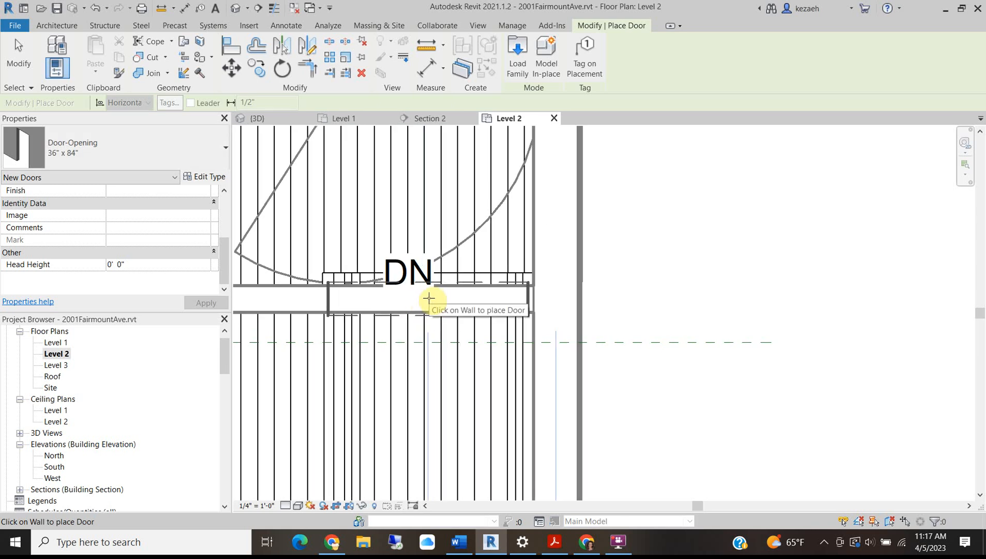
{"action": "left_click", "coordinate": [430, 298]}
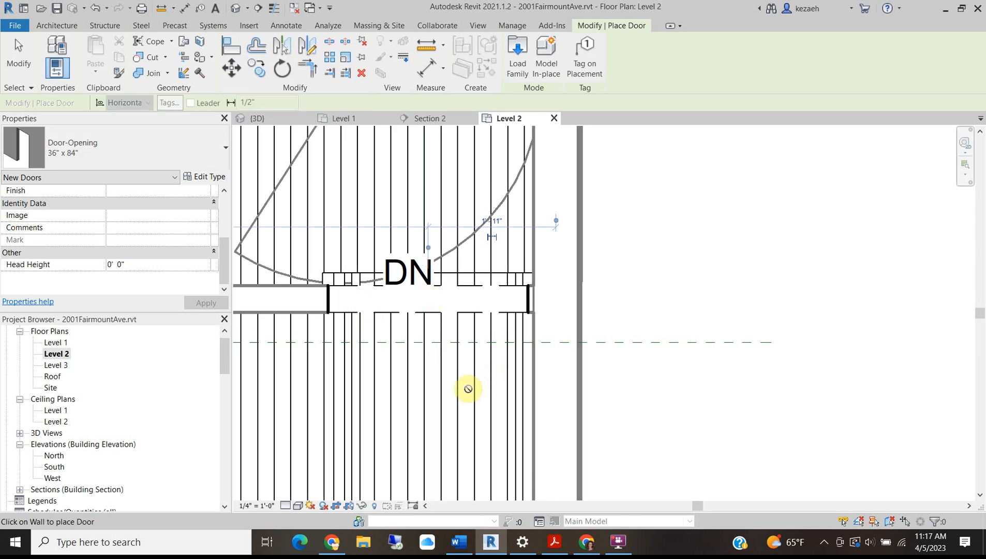
{"action": "middle_click_drag", "start_coordinate": [481, 376], "coordinate": [528, 359]}
{"action": "key", "text": "Escape"}
{"action": "key", "text": "Escape"}
- Duplicate the placed opening's type as 48" x 84" and set its Rough Width to 4'
{"action": "left_click", "coordinate": [500, 306]}
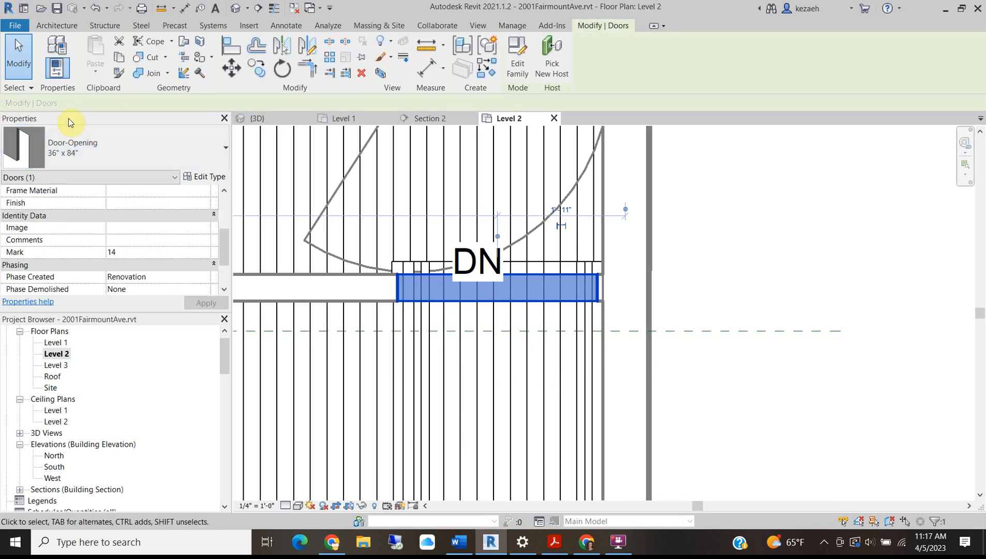
{"action": "left_click", "coordinate": [214, 180]}
{"action": "left_click", "coordinate": [393, 133]}
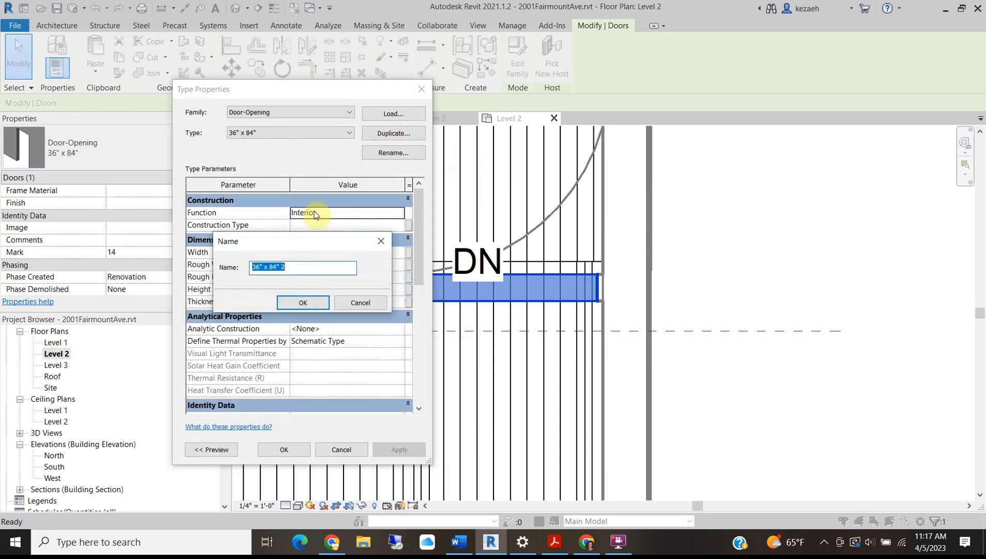
{"action": "type", "text": "48"}
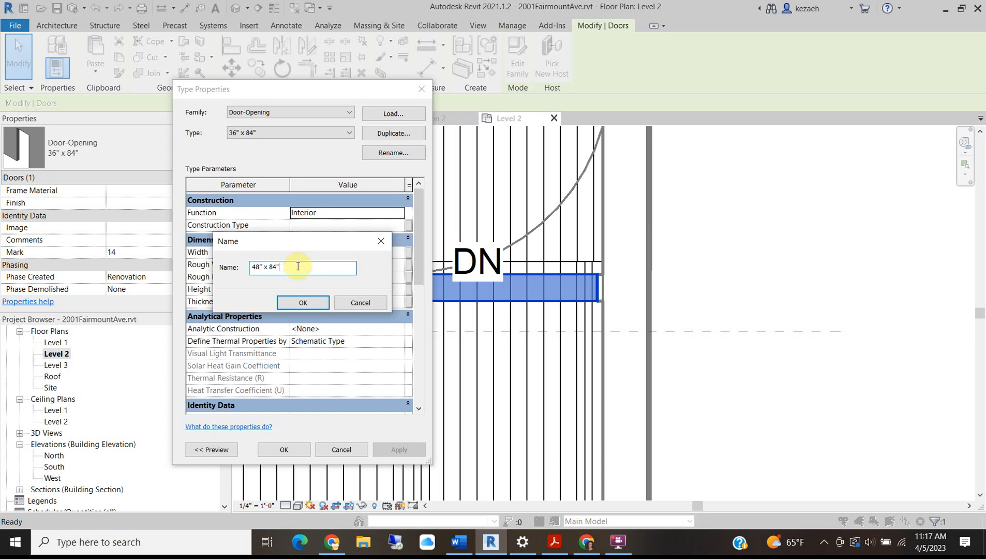
{"action": "key", "text": "Return"}
{"action": "left_click", "coordinate": [314, 265]}
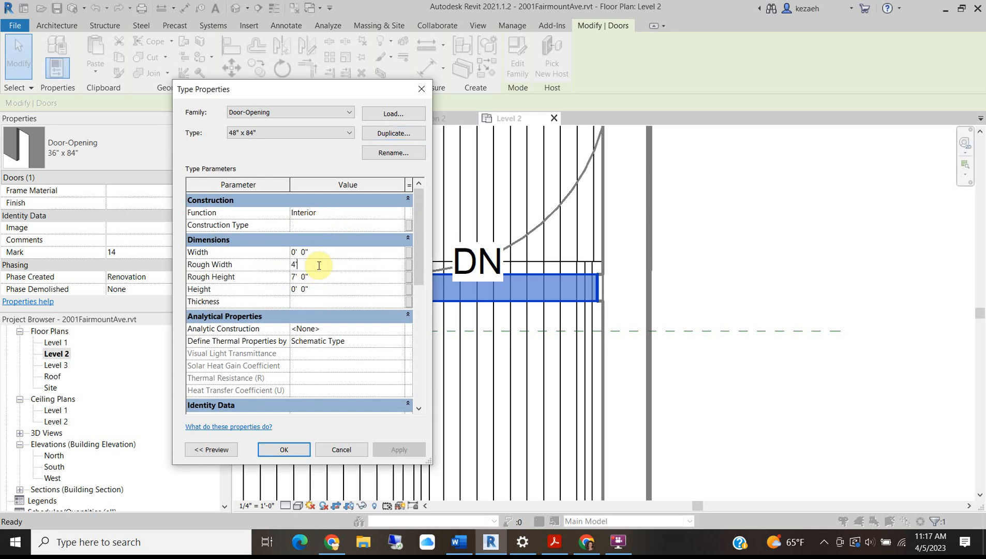
{"action": "left_click", "coordinate": [284, 449]}
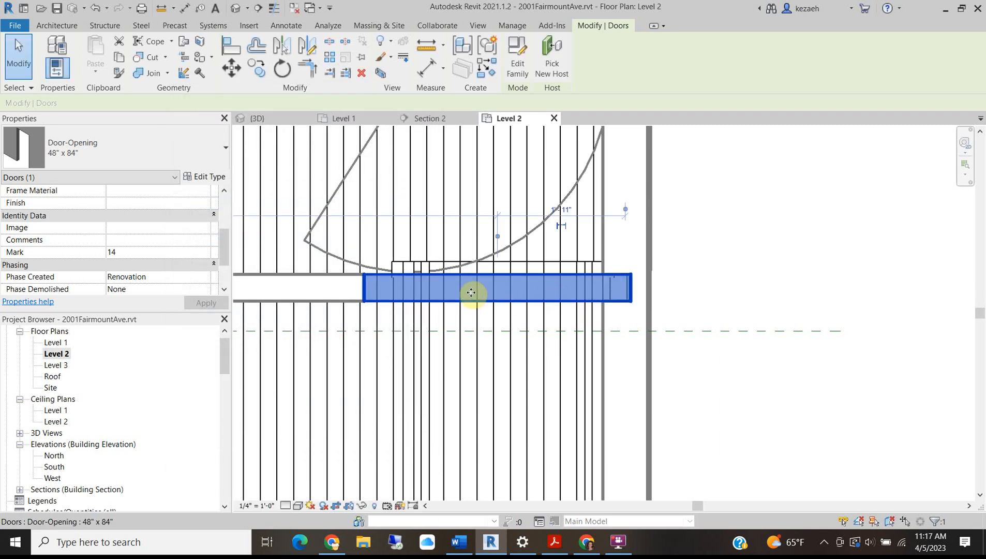
- Slide the 48" x 84" opening along the partition until its end meets the face of the party wall
{"action": "left_click_drag", "start_coordinate": [457, 278], "coordinate": [419, 277]}
{"action": "scroll", "coordinate": [544, 279], "scroll_direction": "down", "scroll_amount": 2}
{"action": "scroll", "coordinate": [571, 280], "scroll_direction": "up", "scroll_amount": 2}
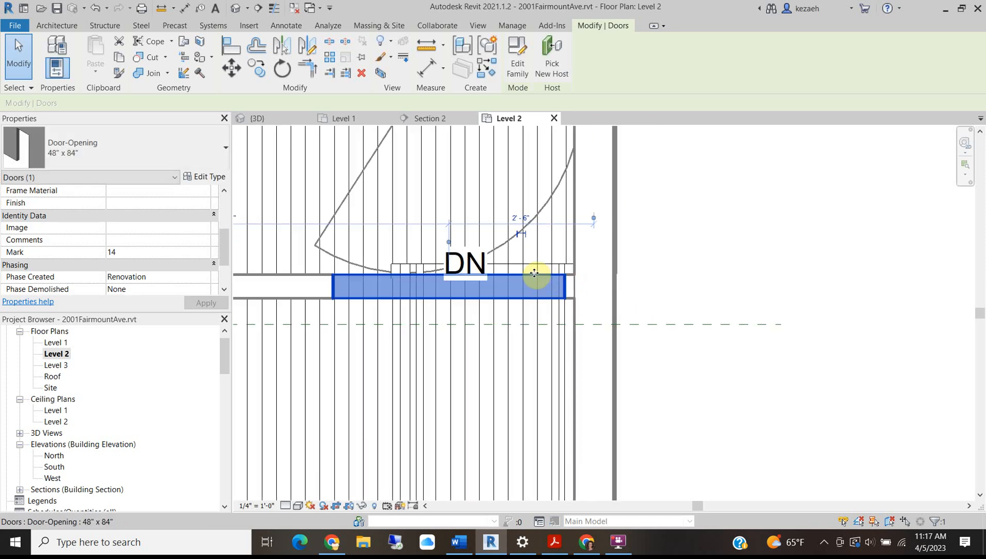
{"action": "mouse_move", "coordinate": [544, 274]}
{"action": "left_mouse_down"}
{"action": "mouse_move", "coordinate": [559, 275]}
{"action": "mouse_move", "coordinate": [543, 275]}
{"action": "left_mouse_up"}
{"action": "left_click", "coordinate": [598, 282]}
{"action": "scroll", "coordinate": [412, 322], "scroll_direction": "down", "scroll_amount": 2}
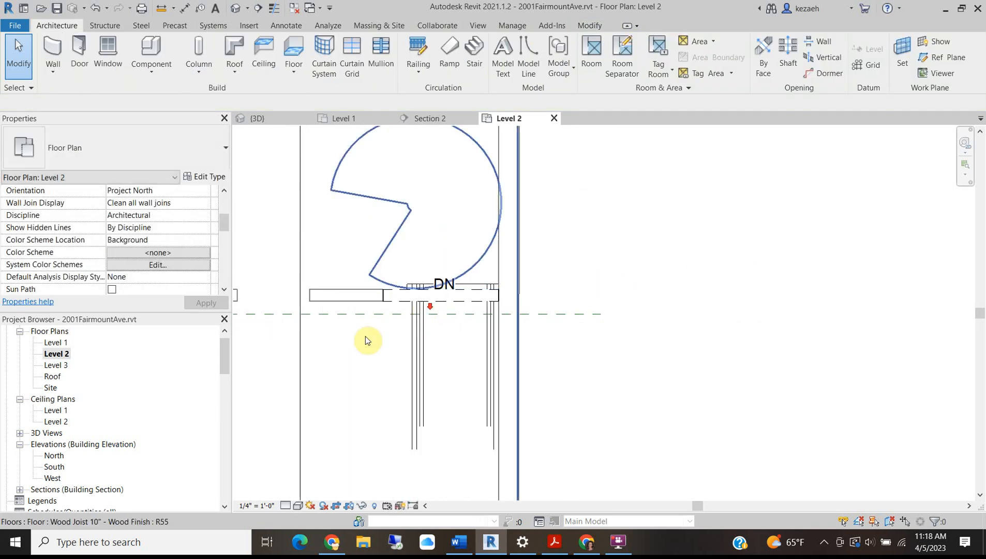
- Examine the stair, its railings and the Level 2 floor above it in the 3D view and in Section 2
{"action": "left_click", "coordinate": [236, 8]}
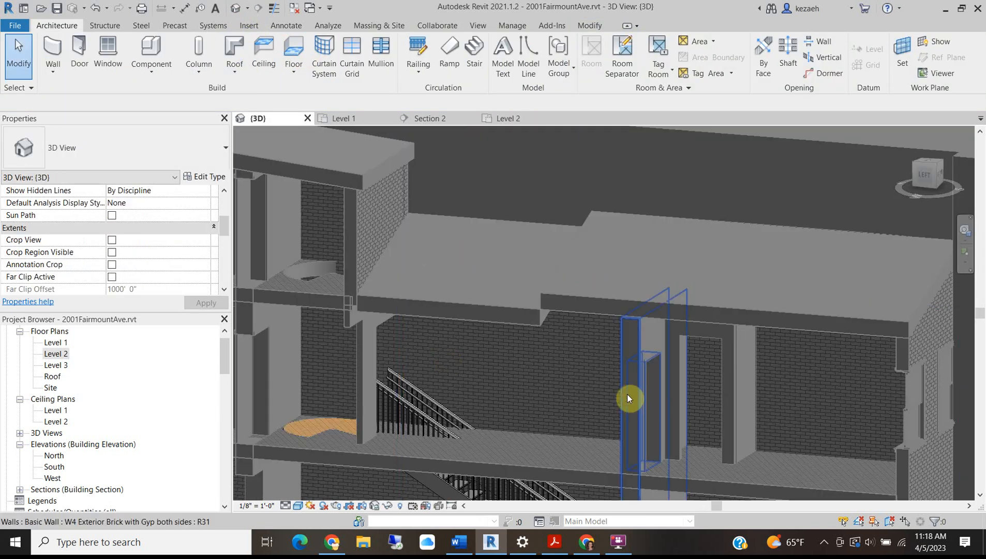
{"action": "scroll", "coordinate": [388, 331], "scroll_direction": "up", "scroll_amount": 3}
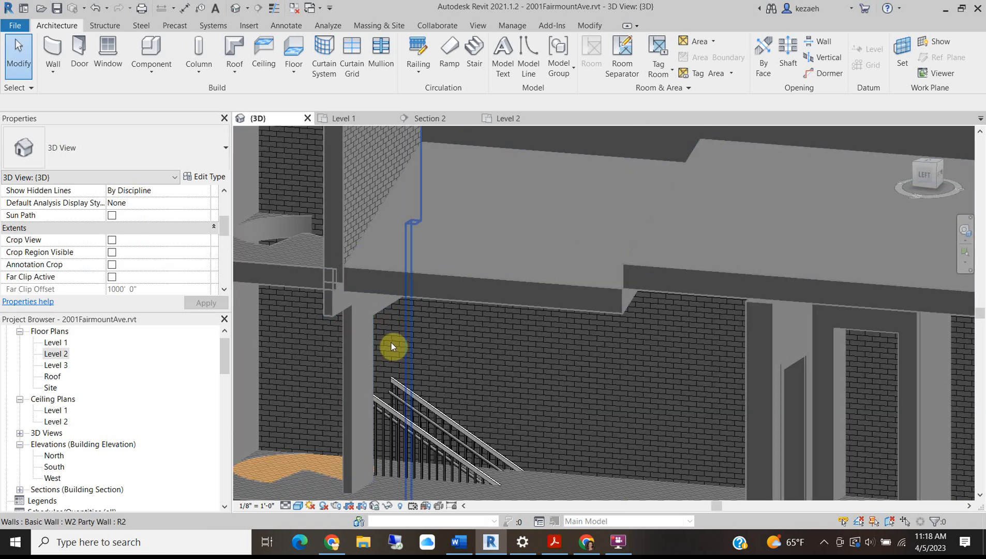
{"action": "scroll", "coordinate": [397, 379], "scroll_direction": "down", "scroll_amount": 4}
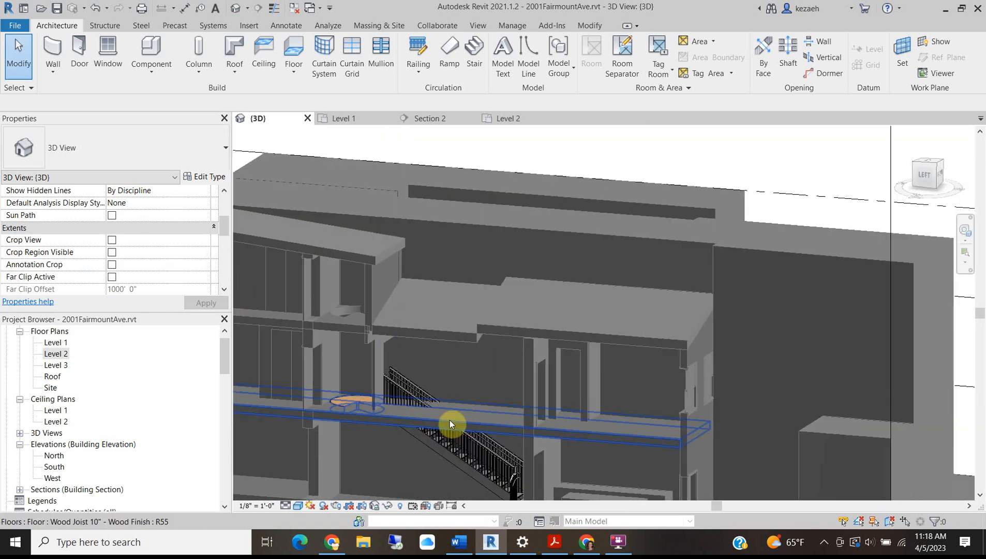
{"action": "scroll", "coordinate": [450, 420], "scroll_direction": "up", "scroll_amount": 2}
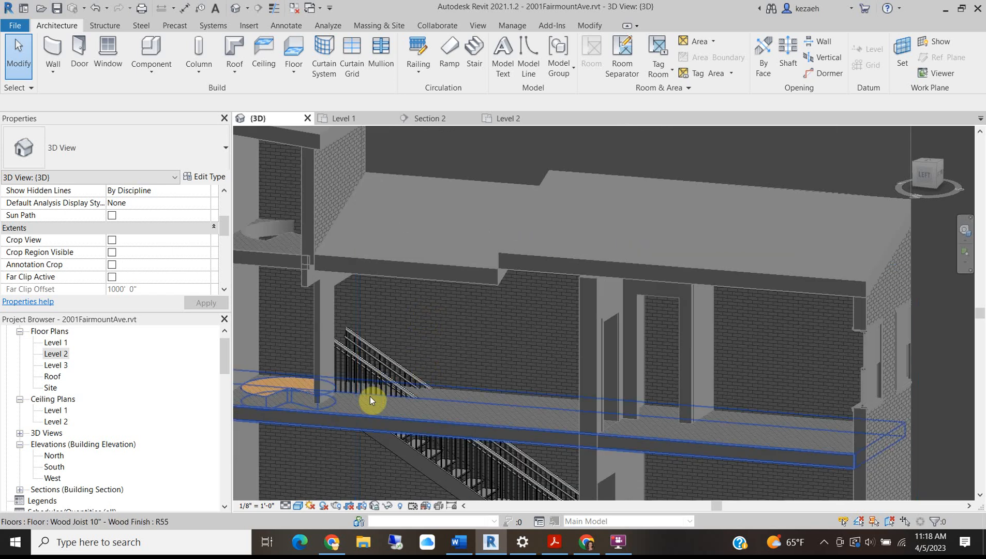
{"action": "scroll", "coordinate": [370, 397], "scroll_direction": "down", "scroll_amount": 3}
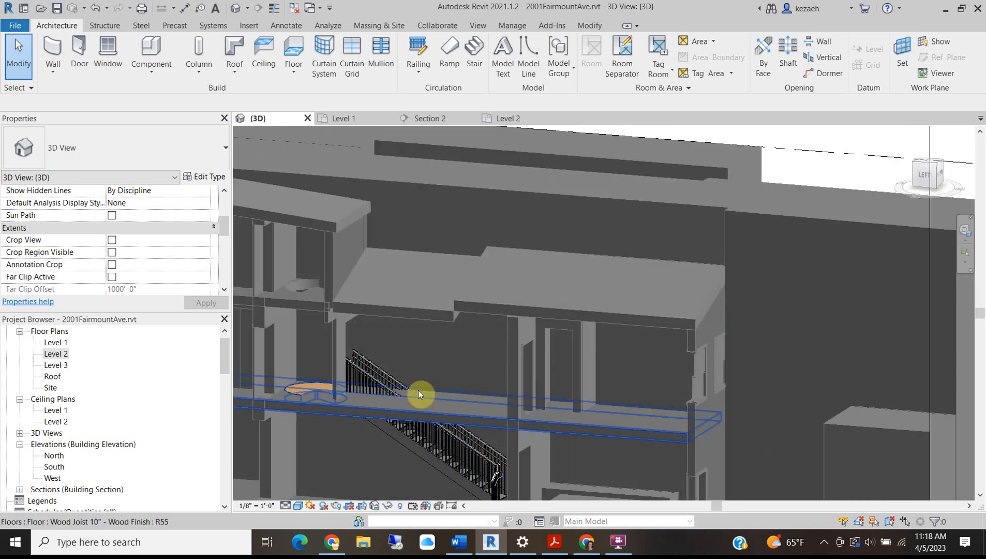
{"action": "left_click", "coordinate": [428, 118]}
{"action": "scroll", "coordinate": [412, 387], "scroll_direction": "up", "scroll_amount": 3}
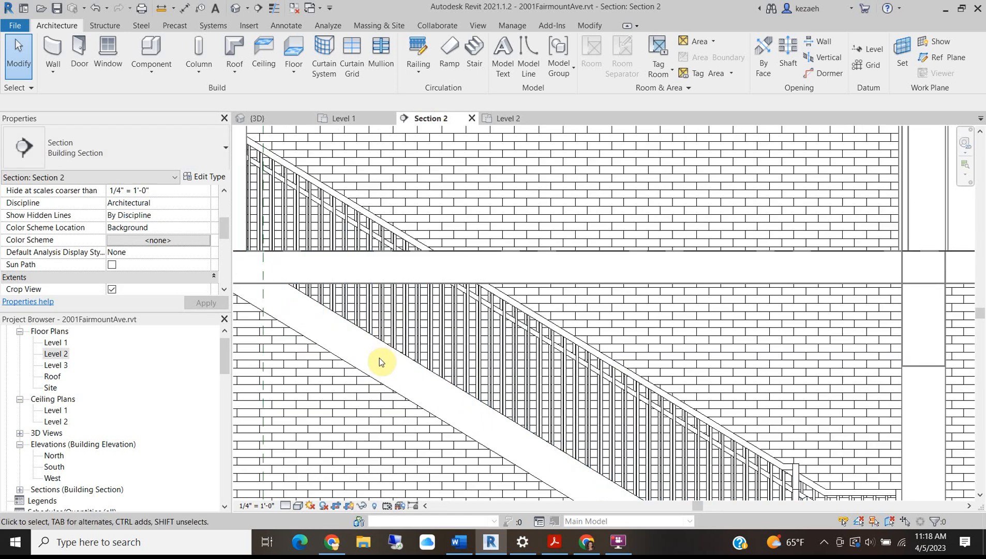
{"action": "scroll", "coordinate": [318, 346], "scroll_direction": "down", "scroll_amount": 3}
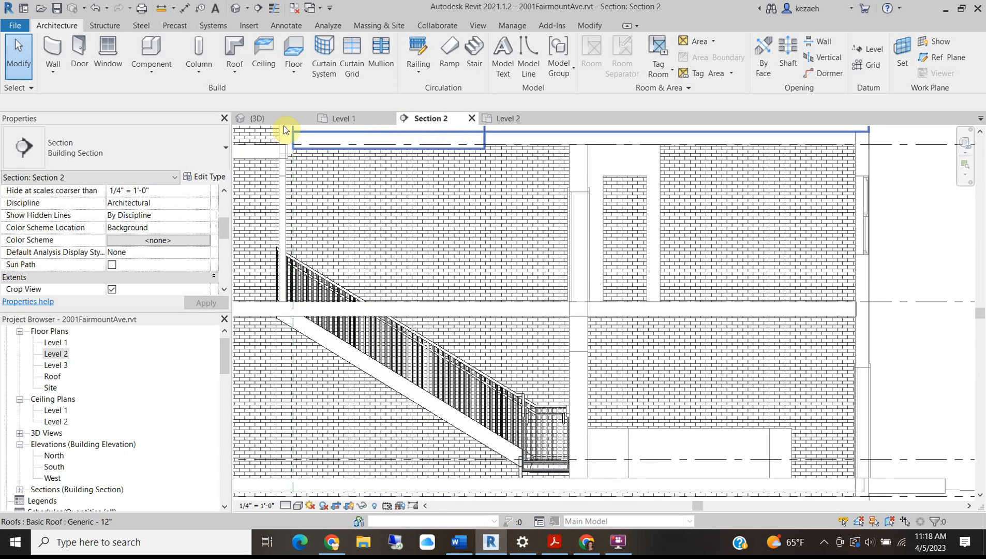
- Move the Section 2 line in the Level 1 plan so it cuts through the stair run, and show the stair in that section
{"action": "left_click", "coordinate": [359, 118]}
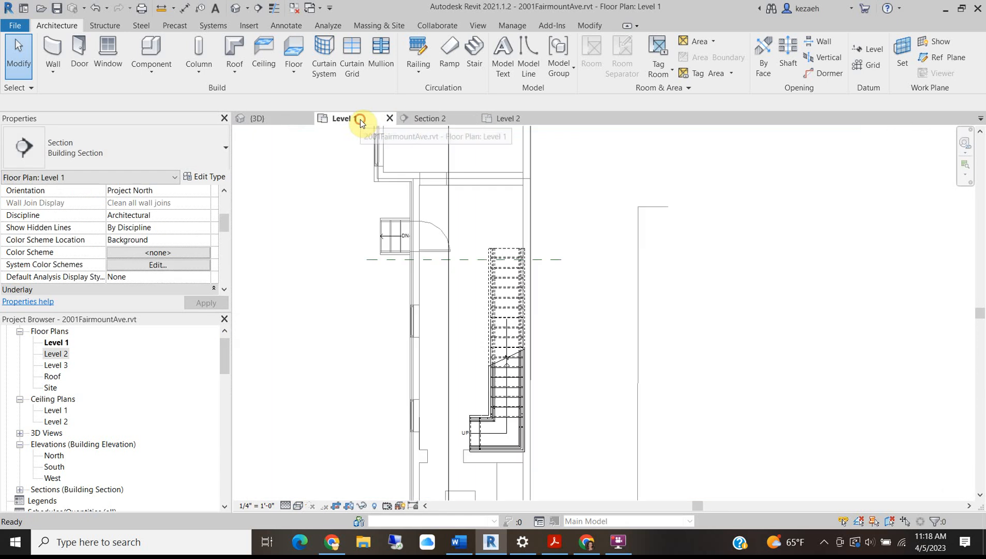
{"action": "left_click", "coordinate": [449, 298]}
{"action": "left_click_drag", "start_coordinate": [449, 298], "coordinate": [503, 296]}
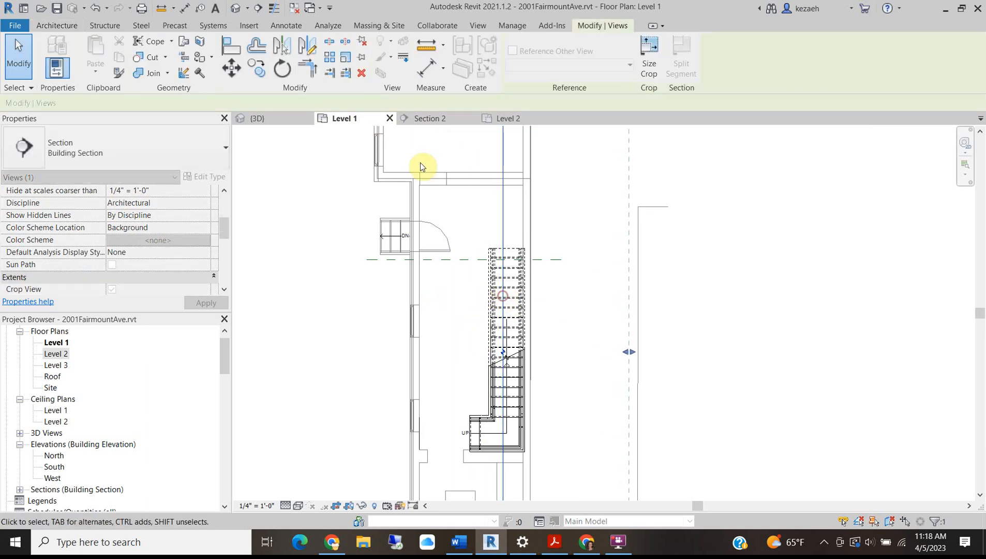
{"action": "left_click", "coordinate": [446, 120]}
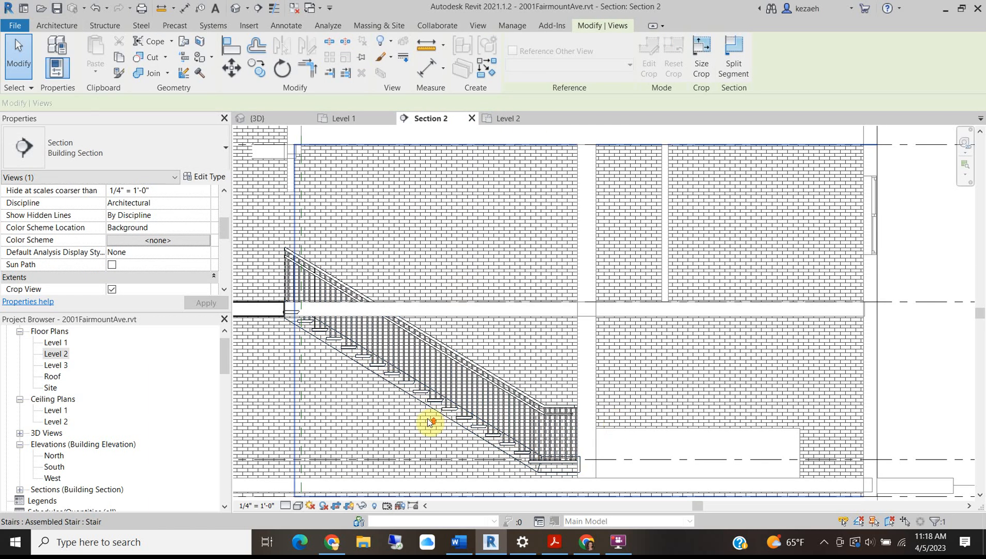
{"action": "scroll", "coordinate": [435, 415], "scroll_direction": "up", "scroll_amount": 2}
{"action": "middle_click_drag", "start_coordinate": [305, 315], "coordinate": [509, 390]}
{"action": "scroll", "coordinate": [460, 303], "scroll_direction": "down", "scroll_amount": 2}
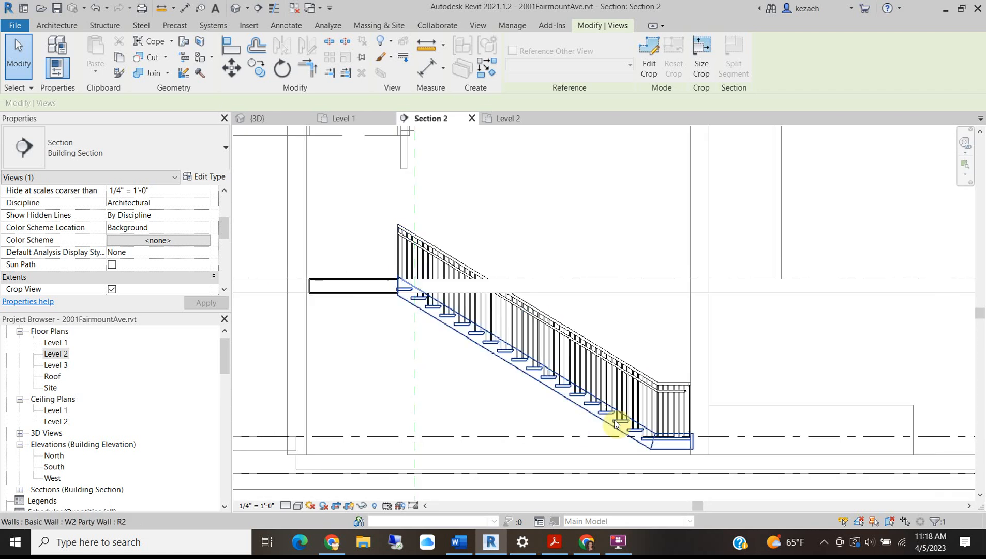
{"action": "middle_click_drag", "start_coordinate": [469, 326], "coordinate": [407, 361]}
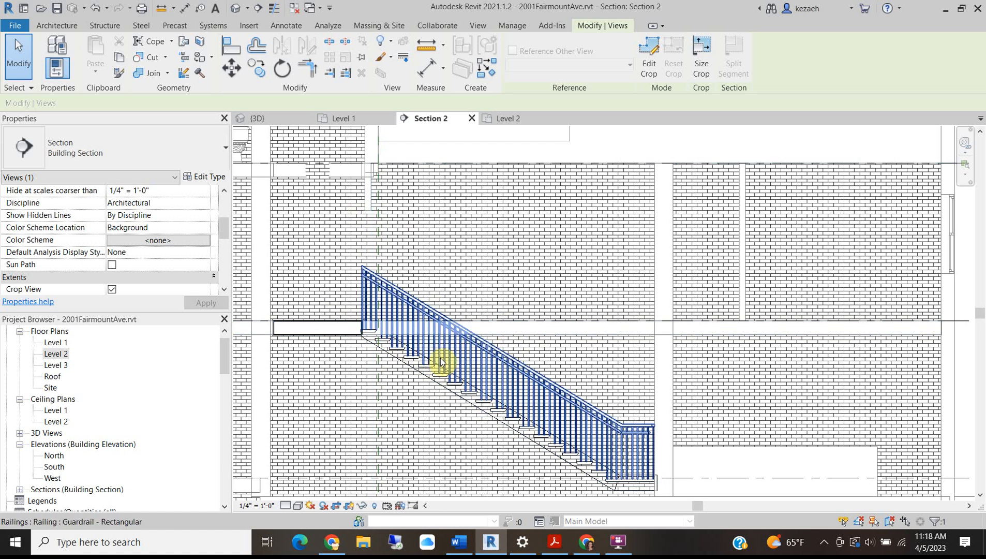
- Draw a thin detail line in Section 2 along the stair nosings, from the top tread down to the lowest tread of the run
{"action": "key", "text": "d"}
{"action": "key", "text": "l"}
{"action": "scroll", "coordinate": [385, 333], "scroll_direction": "up", "scroll_amount": 3}
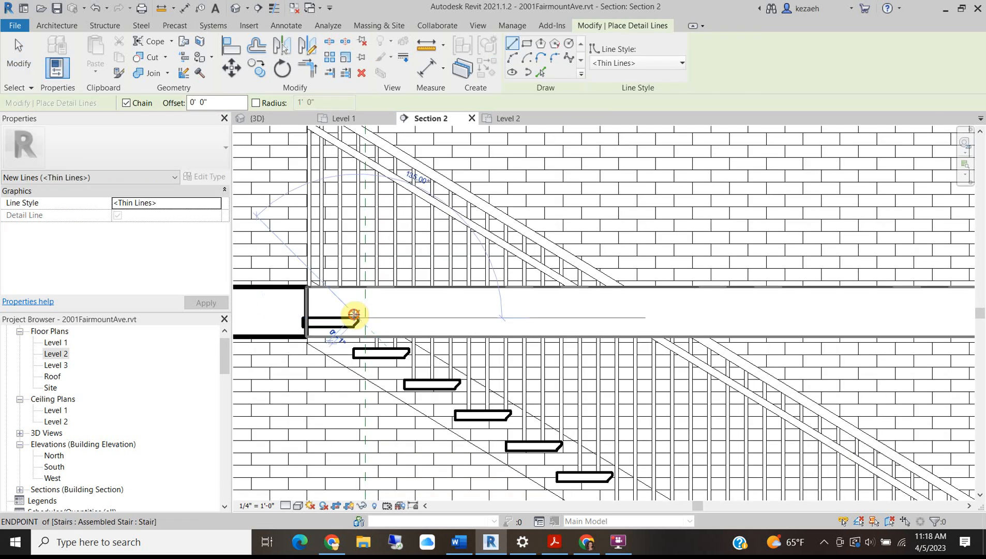
{"action": "scroll", "coordinate": [362, 316], "scroll_direction": "down", "scroll_amount": 2}
{"action": "left_click", "coordinate": [405, 330]}
{"action": "scroll", "coordinate": [555, 403], "scroll_direction": "down", "scroll_amount": 1}
{"action": "scroll", "coordinate": [595, 412], "scroll_direction": "up", "scroll_amount": 3}
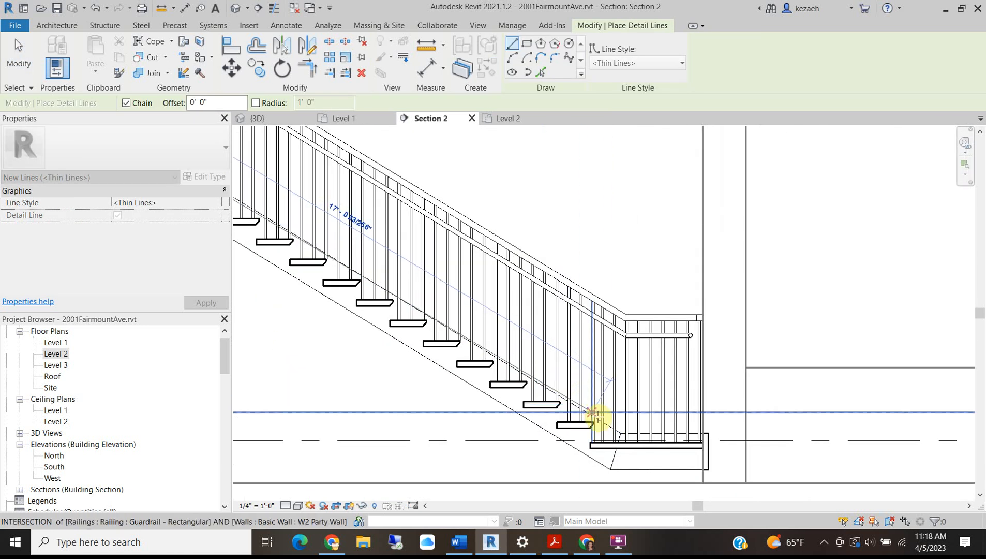
{"action": "left_click", "coordinate": [595, 421]}
{"action": "scroll", "coordinate": [595, 419], "scroll_direction": "up", "scroll_amount": 3}
{"action": "scroll", "coordinate": [528, 386], "scroll_direction": "down", "scroll_amount": 1}
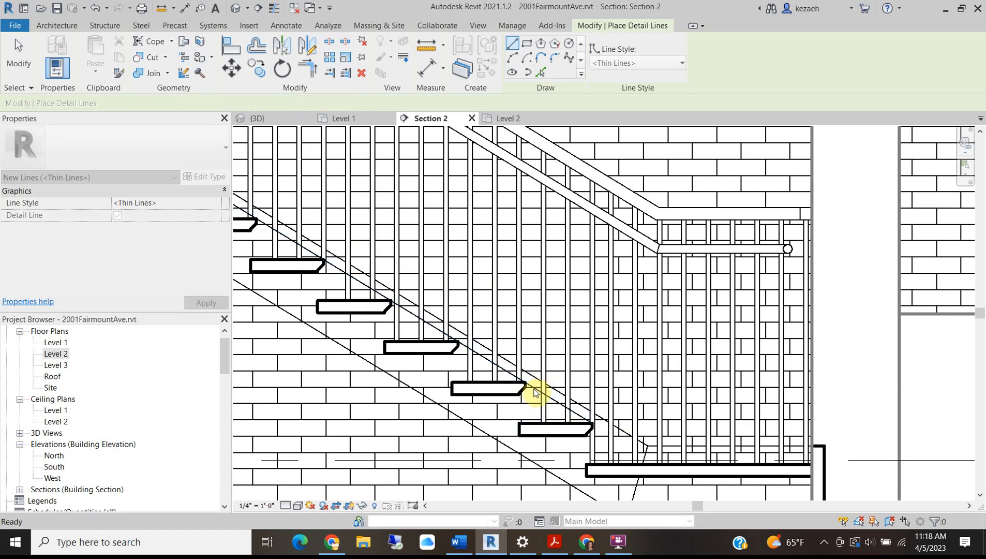
{"action": "key", "text": "Escape"}
{"action": "key", "text": "Escape"}
- Copy the nosing line 6'8" straight up as the headroom line
{"action": "left_click", "coordinate": [534, 389]}
{"action": "key", "text": "c"}
{"action": "key", "text": "o"}
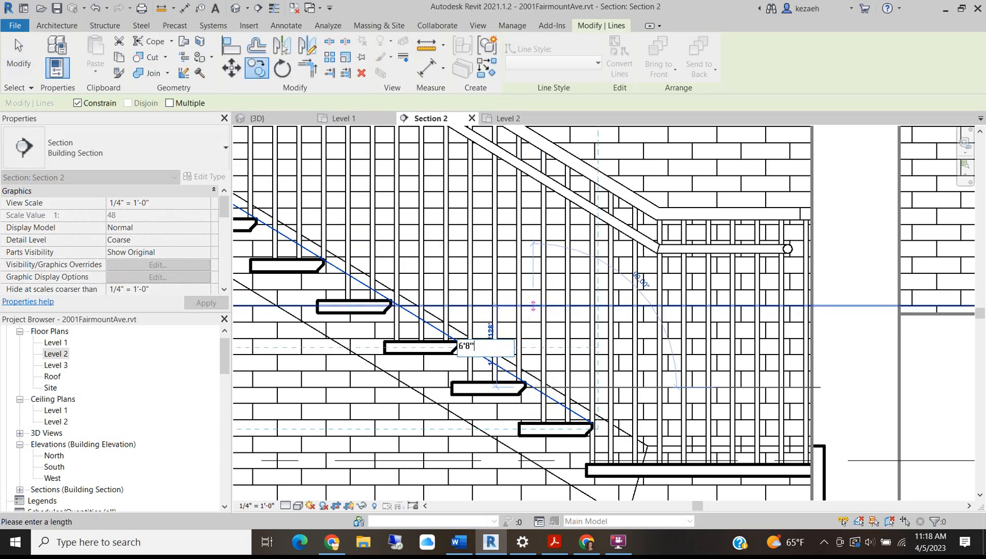
{"action": "key", "text": "Return"}
{"action": "key", "text": "Escape"}
- Draw a vertical detail line through the Level 2 floor thickness, starting where the headroom line crosses the floor's underside
{"action": "scroll", "coordinate": [510, 279], "scroll_direction": "down", "scroll_amount": 2}
{"action": "middle_click_drag", "start_coordinate": [474, 243], "coordinate": [481, 423]}
{"action": "scroll", "coordinate": [412, 209], "scroll_direction": "down", "scroll_amount": 2}
{"action": "middle_click_drag", "start_coordinate": [311, 153], "coordinate": [444, 292]}
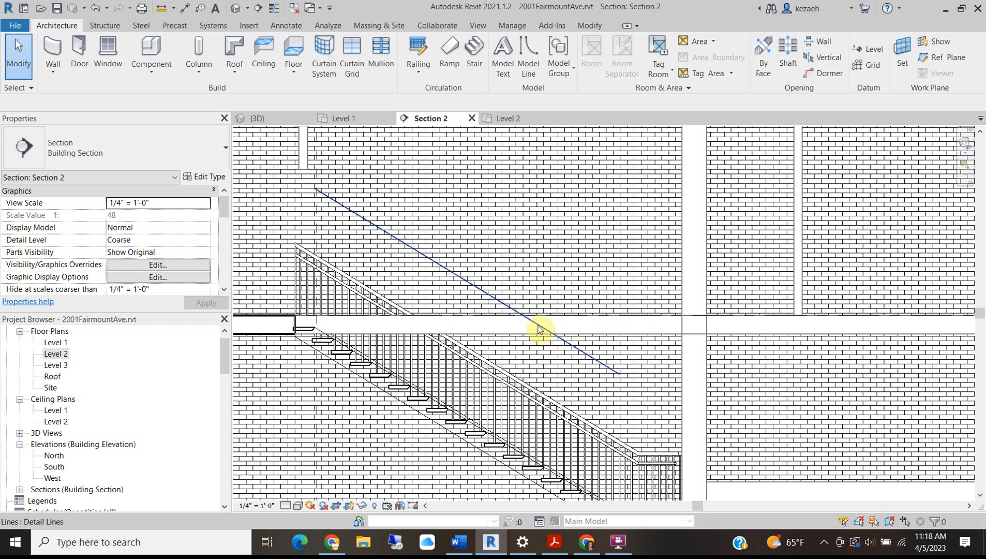
{"action": "scroll", "coordinate": [551, 335], "scroll_direction": "up", "scroll_amount": 1}
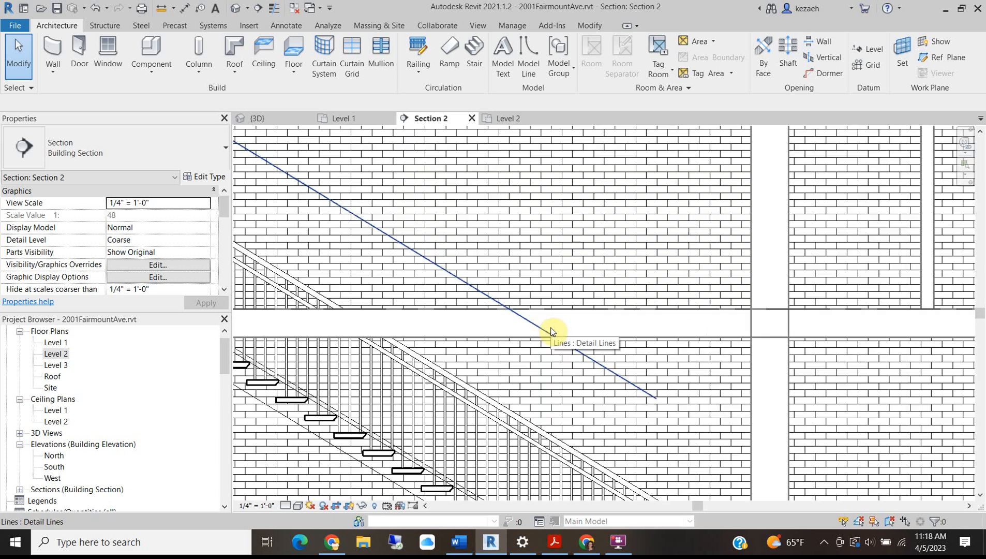
{"action": "key", "text": "d"}
{"action": "key", "text": "l"}
{"action": "left_click", "coordinate": [554, 335]}
{"action": "left_click", "coordinate": [556, 309]}
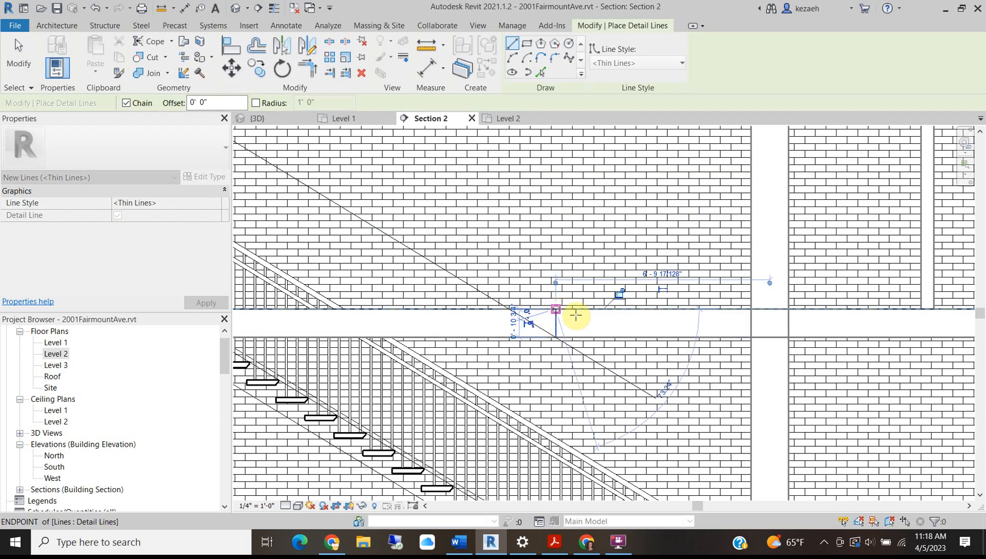
{"action": "scroll", "coordinate": [579, 314], "scroll_direction": "down", "scroll_amount": 2}
{"action": "key", "text": "Escape"}
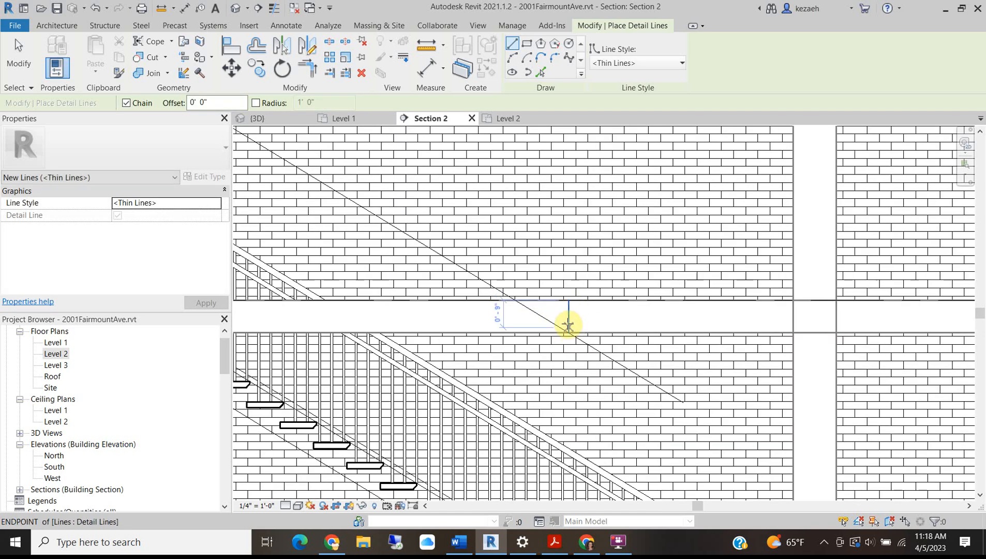
- Measure the horizontal distance from the floor edge at the top of the stair to the vertical headroom mark
{"action": "scroll", "coordinate": [568, 326], "scroll_direction": "down", "scroll_amount": 5}
{"action": "scroll", "coordinate": [339, 323], "scroll_direction": "up", "scroll_amount": 1}
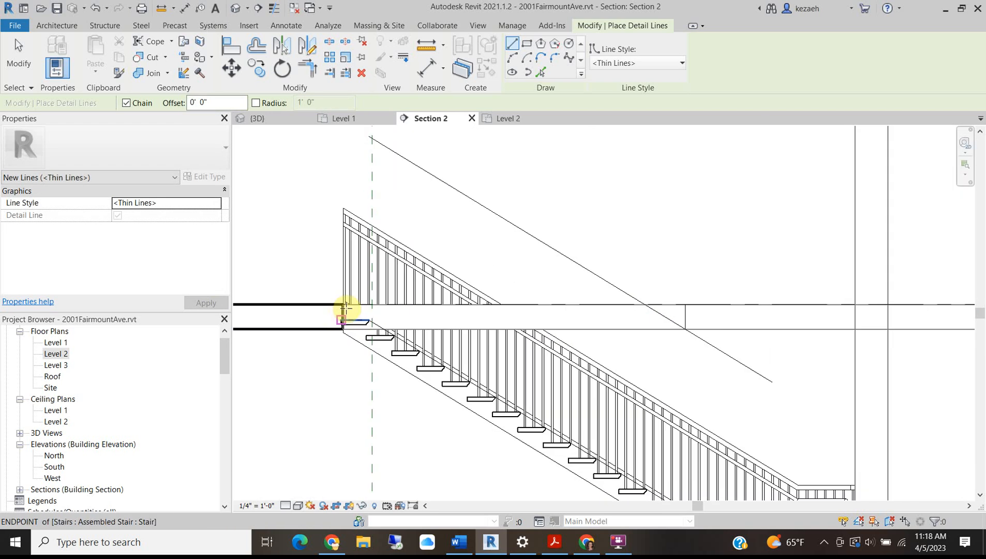
{"action": "scroll", "coordinate": [344, 317], "scroll_direction": "up", "scroll_amount": 1}
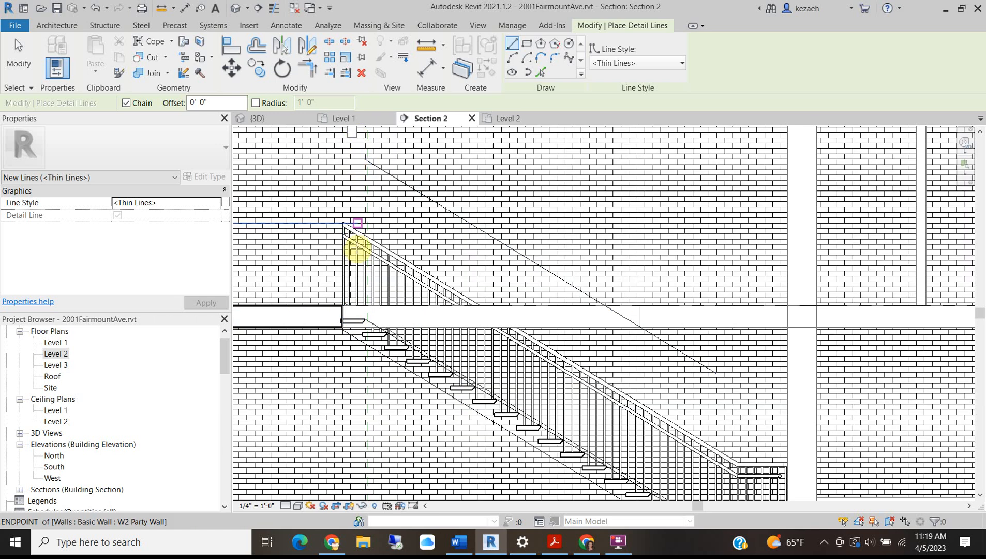
{"action": "middle_click_drag", "start_coordinate": [362, 291], "coordinate": [411, 376]}
{"action": "scroll", "coordinate": [406, 228], "scroll_direction": "up", "scroll_amount": 2}
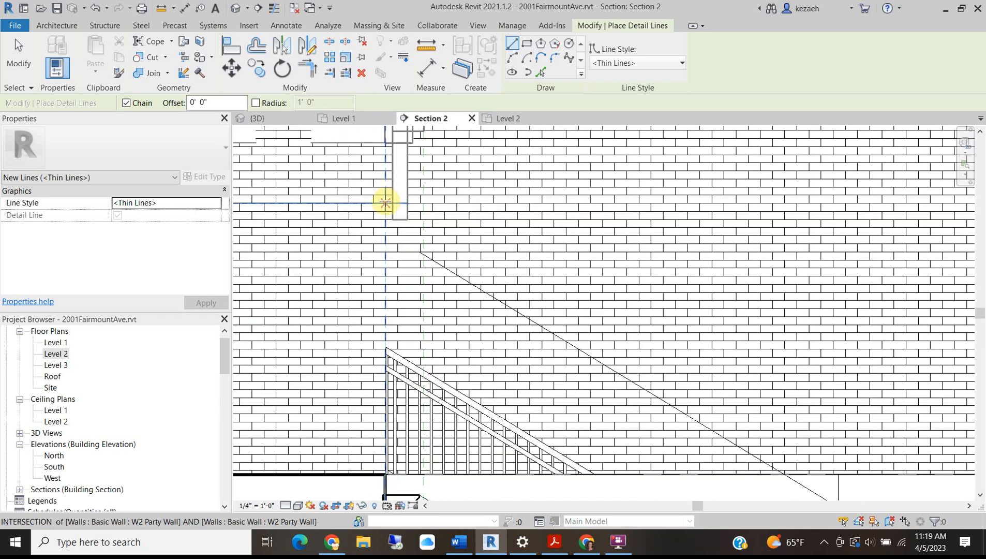
{"action": "middle_click_drag", "start_coordinate": [388, 468], "coordinate": [359, 353]}
{"action": "scroll", "coordinate": [348, 398], "scroll_direction": "up", "scroll_amount": 2}
{"action": "left_click", "coordinate": [342, 393]}
{"action": "scroll", "coordinate": [452, 392], "scroll_direction": "down", "scroll_amount": 2}
{"action": "scroll", "coordinate": [451, 391], "scroll_direction": "down", "scroll_amount": 2}
{"action": "scroll", "coordinate": [812, 380], "scroll_direction": "up", "scroll_amount": 1}
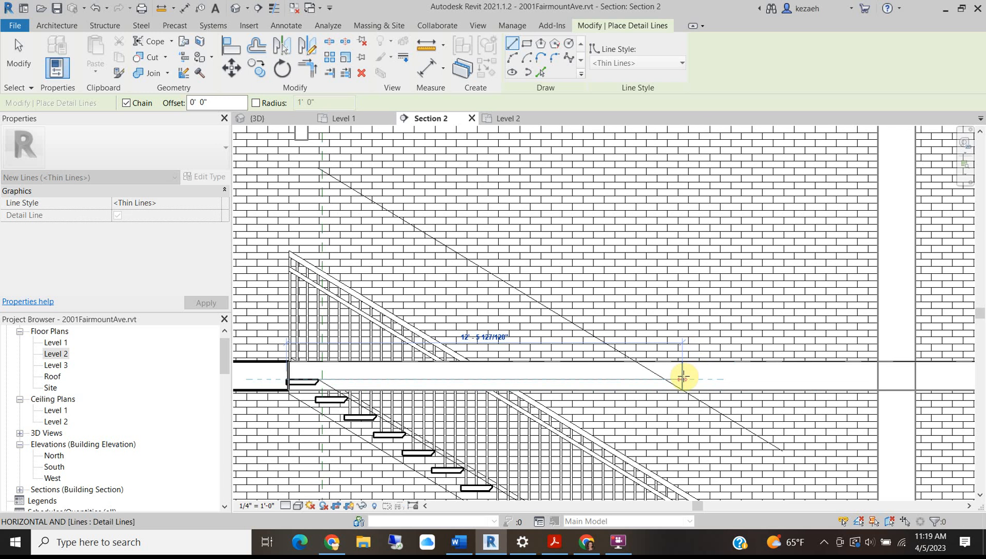
{"action": "key", "text": "Escape"}
{"action": "key", "text": "Escape"}
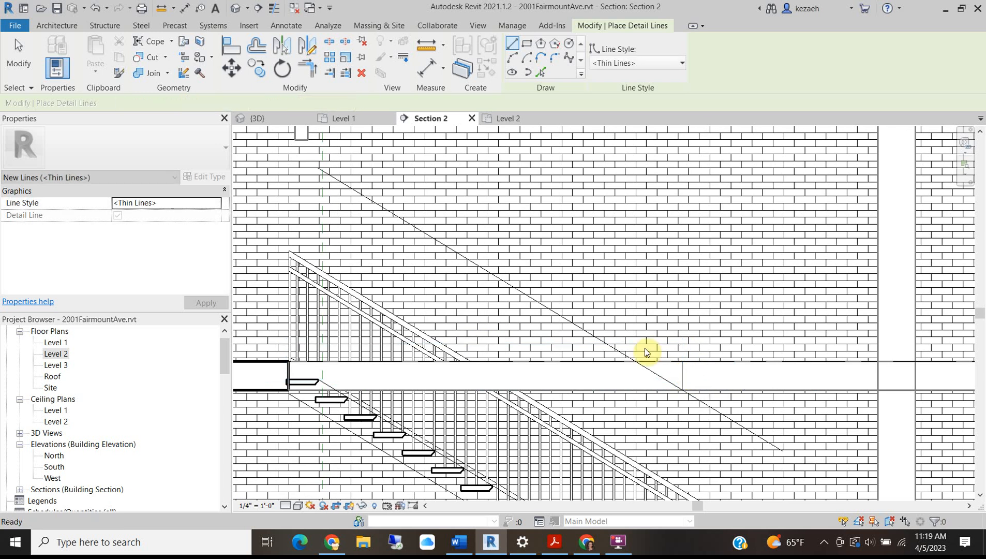
- Open the Level 2 floor plan
{"action": "scroll", "coordinate": [392, 308], "scroll_direction": "down", "scroll_amount": 5}
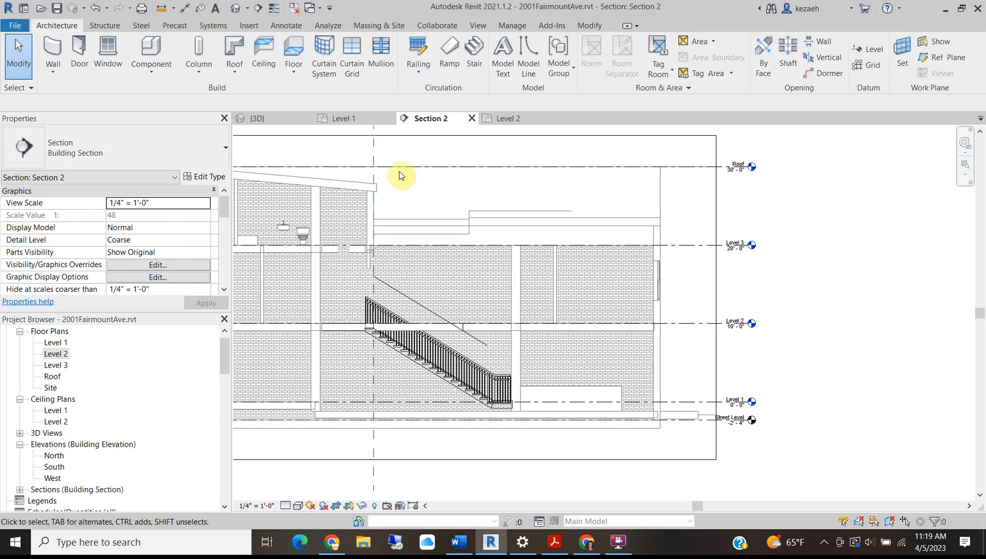
{"action": "left_click", "coordinate": [518, 121]}
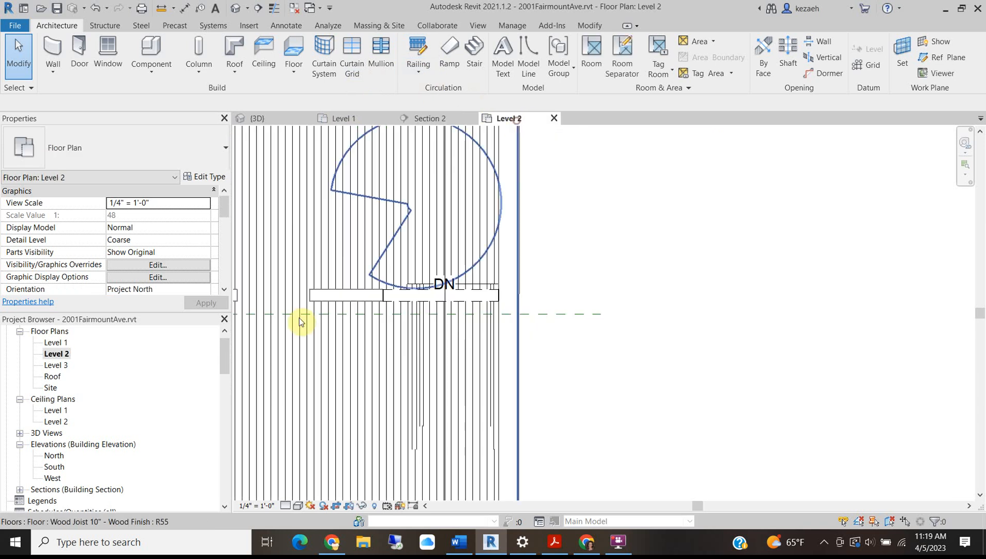
- Create a rectangular shaft opening, about 3' wide, enclosing the full straight stair run on Level 2
{"action": "scroll", "coordinate": [305, 318], "scroll_direction": "down", "scroll_amount": 2}
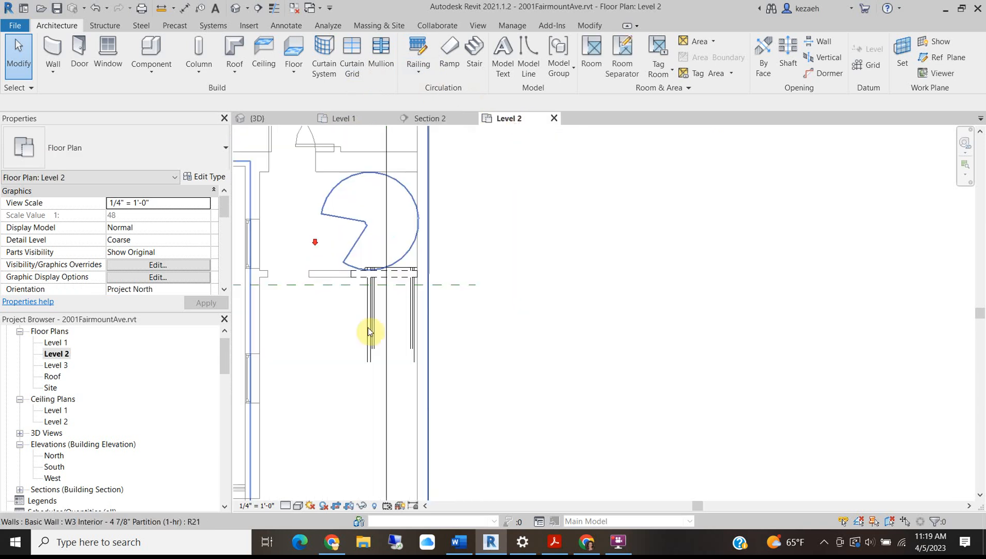
{"action": "left_click", "coordinate": [791, 49]}
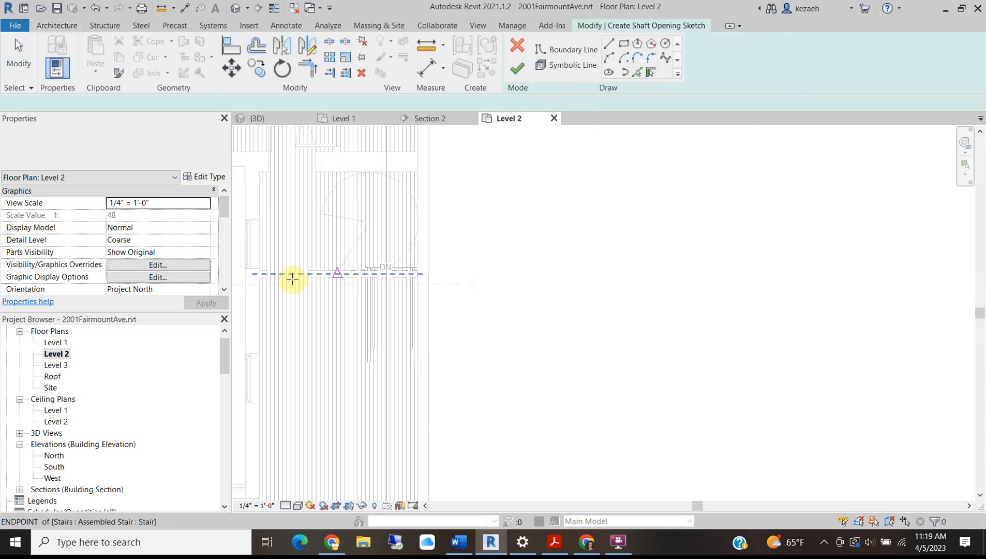
{"action": "scroll", "coordinate": [374, 281], "scroll_direction": "up", "scroll_amount": 5}
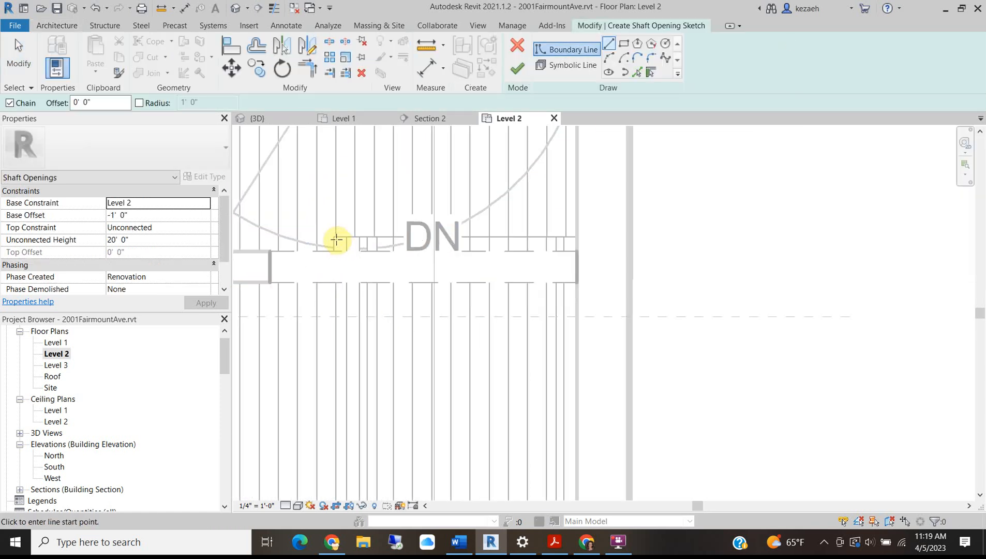
{"action": "left_click", "coordinate": [332, 236]}
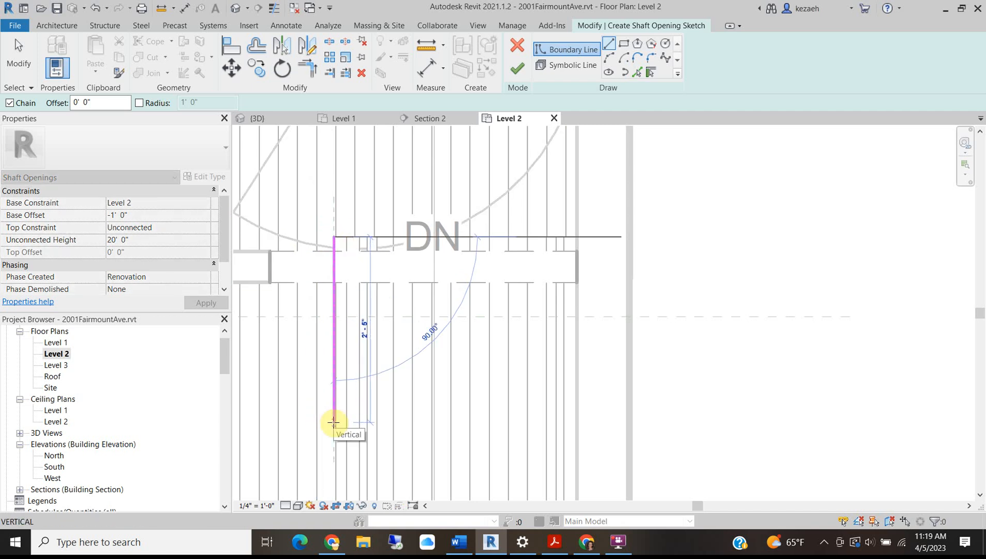
{"action": "key", "text": "Return"}
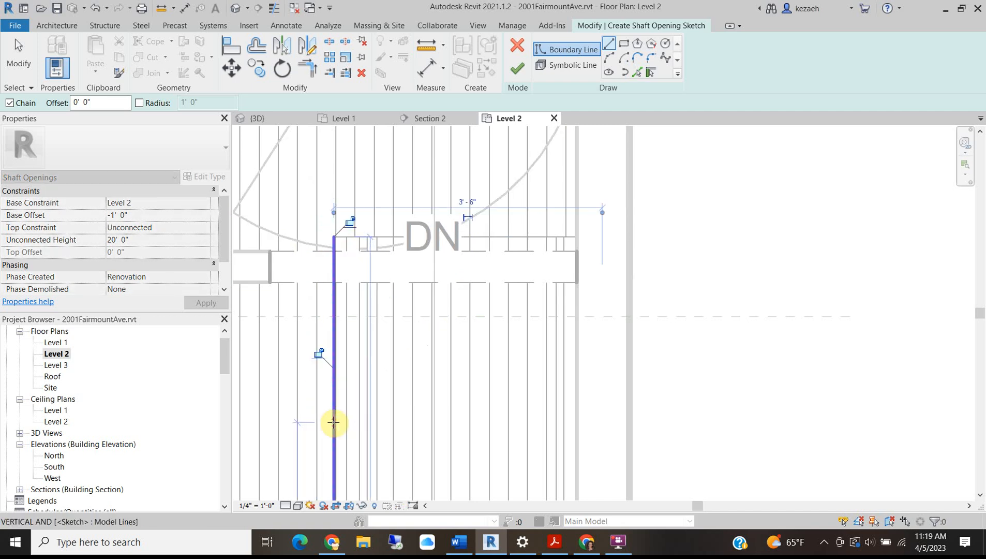
{"action": "scroll", "coordinate": [355, 328], "scroll_direction": "down", "scroll_amount": 3}
{"action": "middle_click_drag", "start_coordinate": [323, 454], "coordinate": [340, 272]}
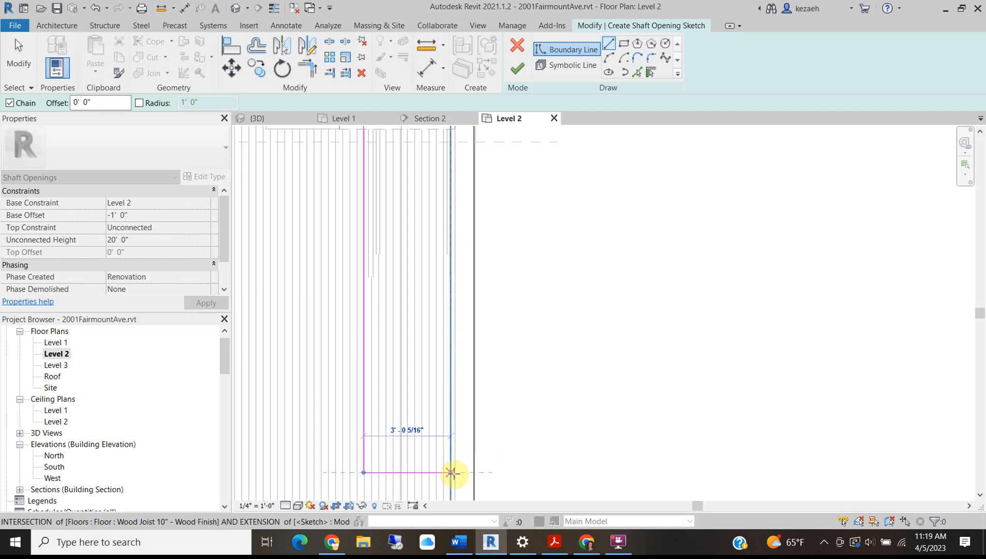
{"action": "left_click", "coordinate": [455, 473]}
{"action": "scroll", "coordinate": [462, 209], "scroll_direction": "up", "scroll_amount": 4}
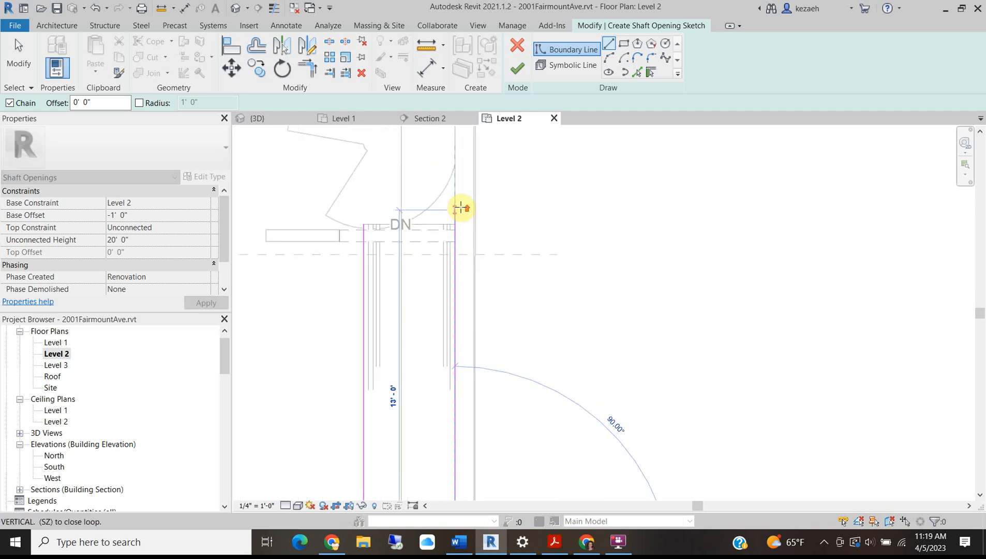
{"action": "left_click", "coordinate": [267, 232]}
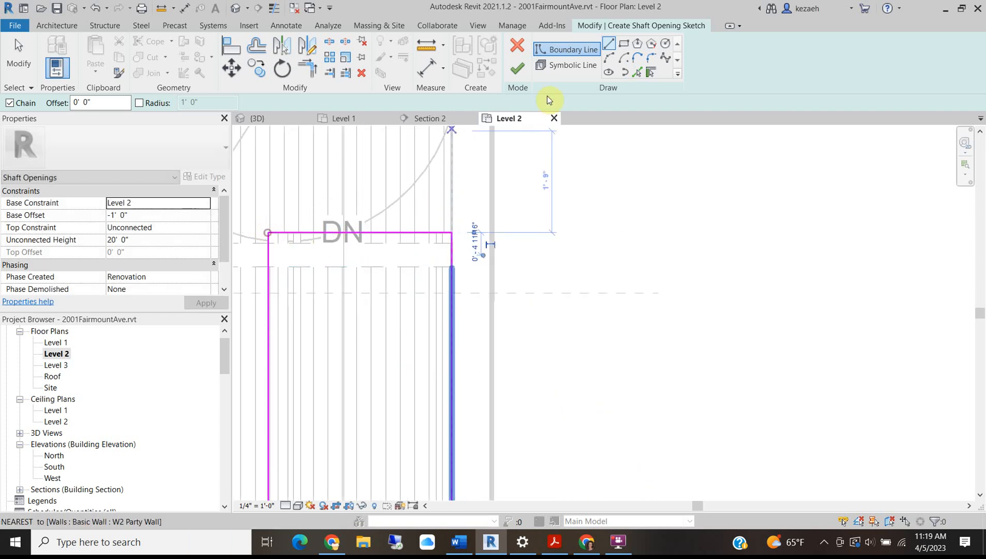
{"action": "left_click", "coordinate": [516, 70]}
{"action": "scroll", "coordinate": [387, 268], "scroll_direction": "down", "scroll_amount": 5}
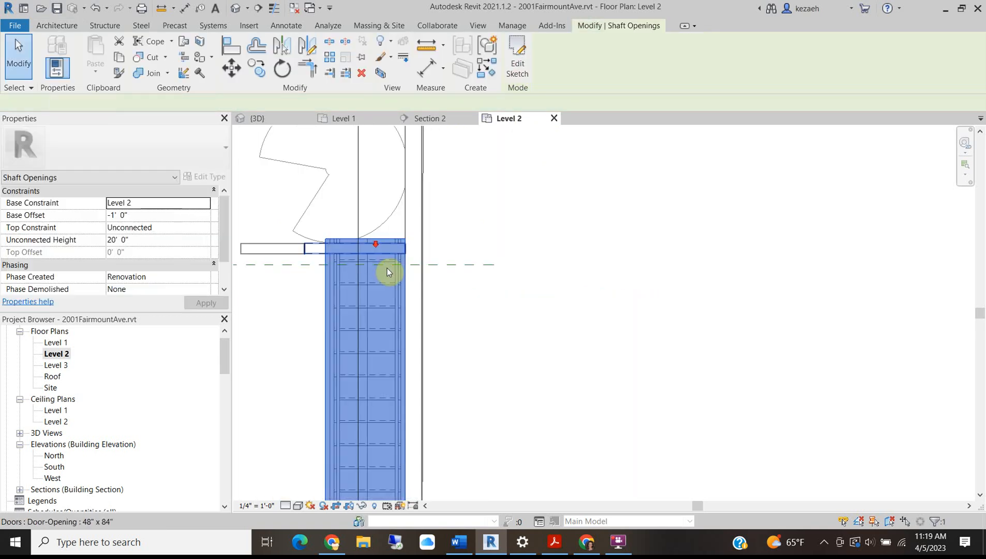
{"action": "key", "text": "Escape"}
- Measure the distance from the shaft opening's lower edge to the partition wall below the straight stair
{"action": "scroll", "coordinate": [367, 231], "scroll_direction": "down", "scroll_amount": 2}
{"action": "scroll", "coordinate": [339, 246], "scroll_direction": "up", "scroll_amount": 3}
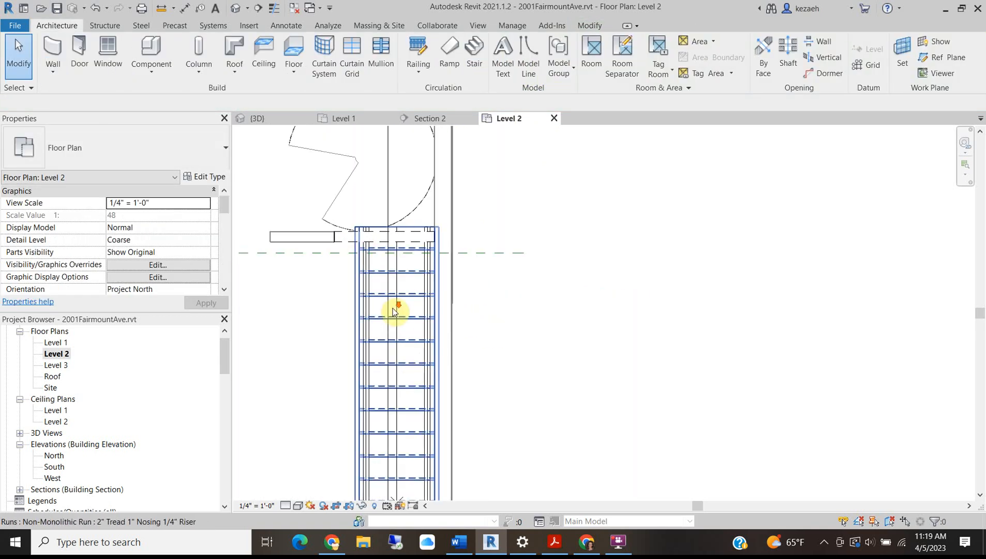
{"action": "scroll", "coordinate": [388, 308], "scroll_direction": "down", "scroll_amount": 3}
{"action": "scroll", "coordinate": [373, 214], "scroll_direction": "up", "scroll_amount": 3}
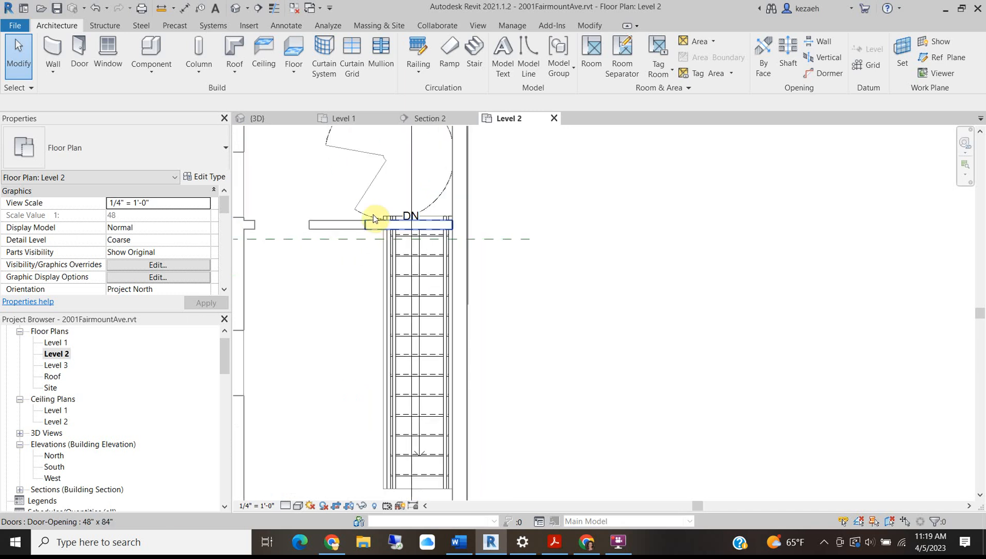
{"action": "middle_click_drag", "start_coordinate": [388, 363], "coordinate": [395, 304]}
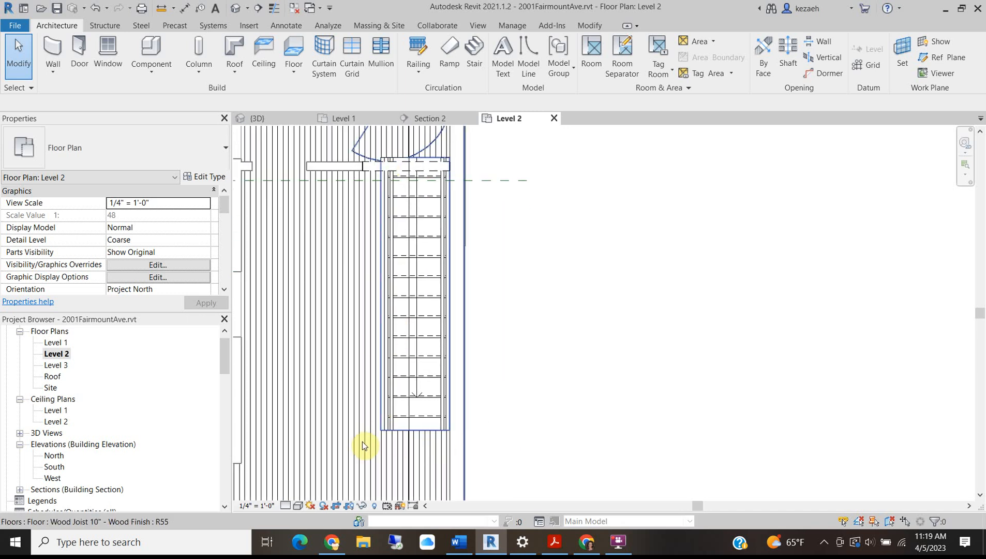
{"action": "middle_click_drag", "start_coordinate": [317, 399], "coordinate": [324, 249]}
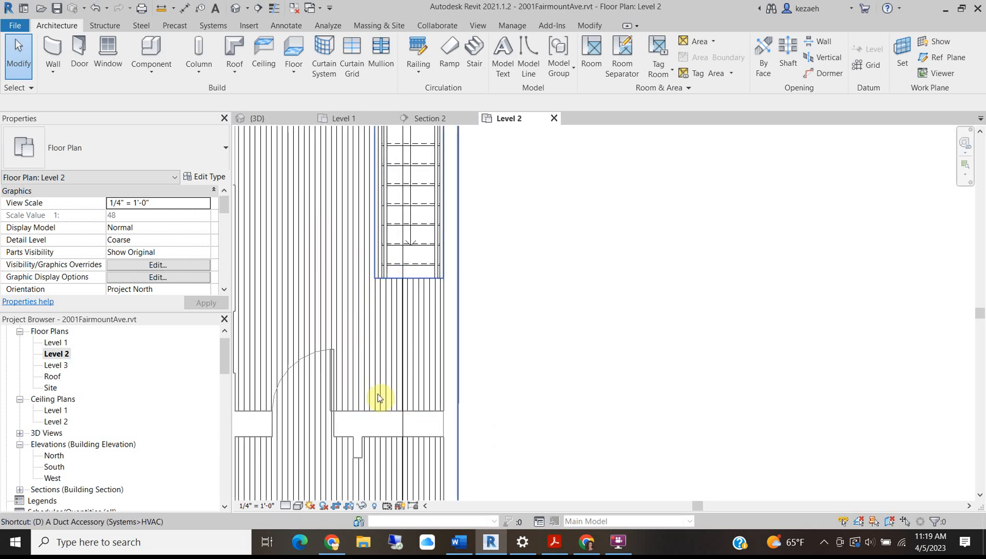
{"action": "key", "text": "d"}
{"action": "key", "text": "i"}
{"action": "left_click", "coordinate": [380, 279]}
{"action": "left_click", "coordinate": [384, 409]}
{"action": "scroll", "coordinate": [385, 401], "scroll_direction": "up", "scroll_amount": 2}
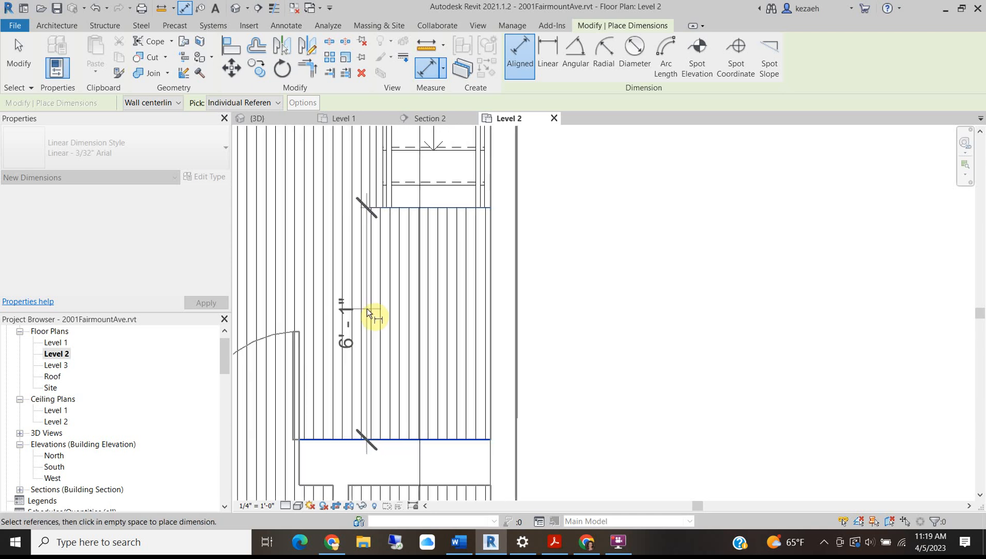
{"action": "scroll", "coordinate": [390, 291], "scroll_direction": "down", "scroll_amount": 2}
{"action": "scroll", "coordinate": [389, 291], "scroll_direction": "down", "scroll_amount": 4}
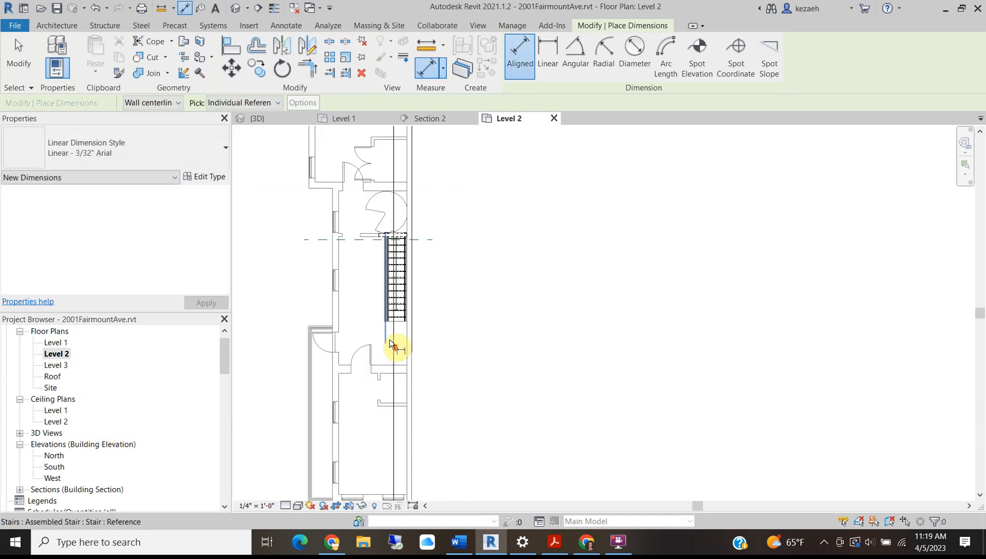
{"action": "key", "text": "Escape"}
{"action": "key", "text": "Escape"}
- Examine the Level 2 plan around the stair opening, including the circular floor cutout, the door opening and the adjoining rooms
{"action": "scroll", "coordinate": [394, 227], "scroll_direction": "up", "scroll_amount": 2}
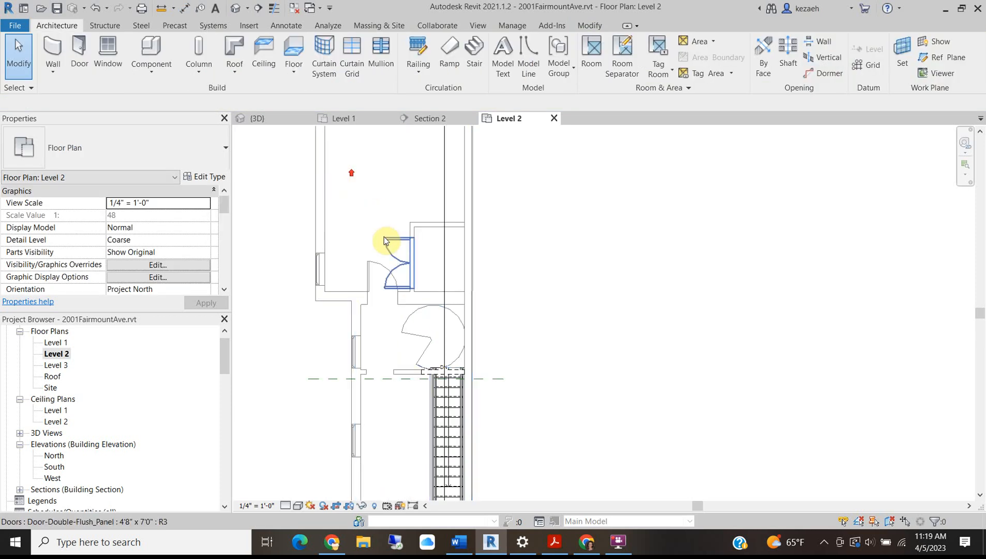
{"action": "middle_click_drag", "start_coordinate": [399, 338], "coordinate": [387, 232]}
{"action": "scroll", "coordinate": [457, 251], "scroll_direction": "up", "scroll_amount": 4}
{"action": "scroll", "coordinate": [457, 251], "scroll_direction": "down", "scroll_amount": 1}
{"action": "scroll", "coordinate": [458, 250], "scroll_direction": "down", "scroll_amount": 3}
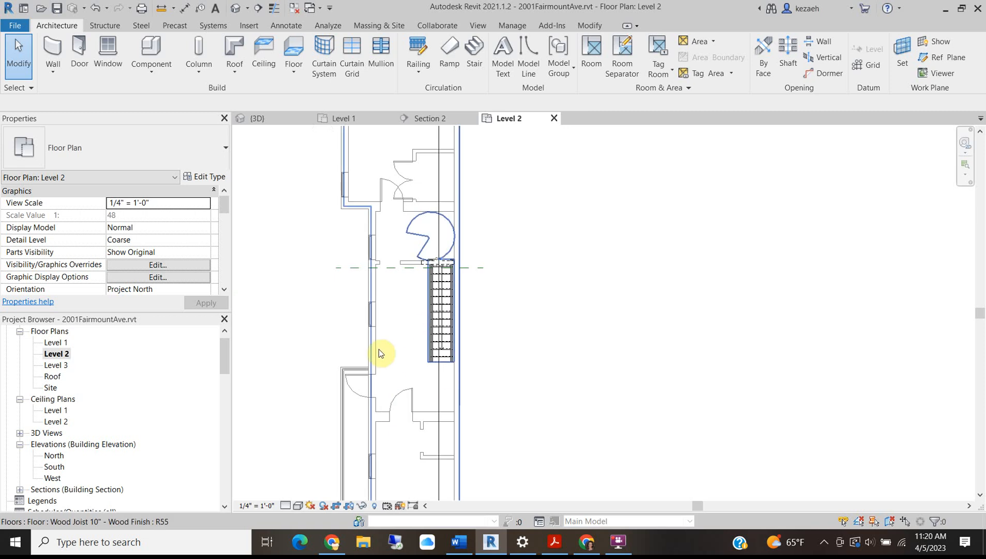
{"action": "middle_click_drag", "start_coordinate": [410, 369], "coordinate": [405, 258]}
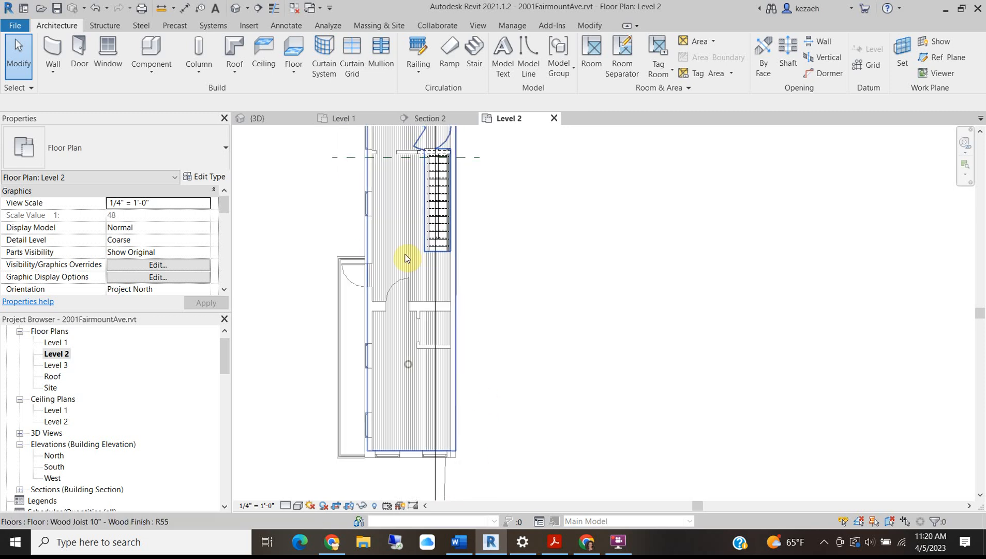
{"action": "middle_click_drag", "start_coordinate": [436, 298], "coordinate": [446, 380]}
{"action": "scroll", "coordinate": [434, 323], "scroll_direction": "up", "scroll_amount": 3}
{"action": "mouse_move", "coordinate": [422, 235]}
{"action": "middle_mouse_down"}
{"action": "mouse_move", "coordinate": [429, 314]}
{"action": "mouse_move", "coordinate": [429, 285]}
{"action": "middle_mouse_up"}
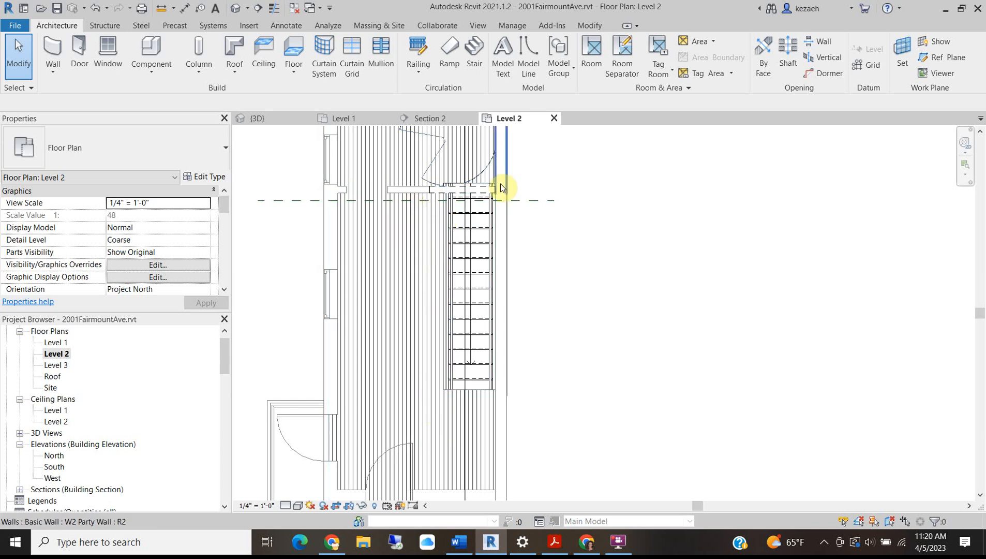
{"action": "scroll", "coordinate": [409, 187], "scroll_direction": "up", "scroll_amount": 2}
{"action": "middle_click_drag", "start_coordinate": [466, 203], "coordinate": [425, 345]}
{"action": "scroll", "coordinate": [490, 329], "scroll_direction": "down", "scroll_amount": 2}
{"action": "middle_click_drag", "start_coordinate": [457, 411], "coordinate": [425, 346]}
{"action": "scroll", "coordinate": [403, 259], "scroll_direction": "up", "scroll_amount": 2}
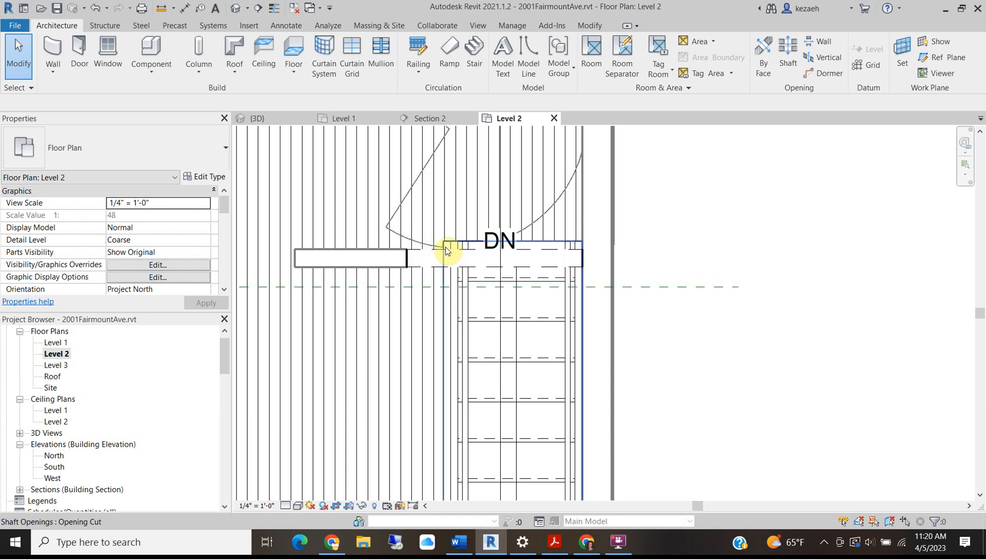
- Open the default 3D view and inspect the straight stair where it passes through the new Level 2 floor opening
{"action": "left_click", "coordinate": [243, 11]}
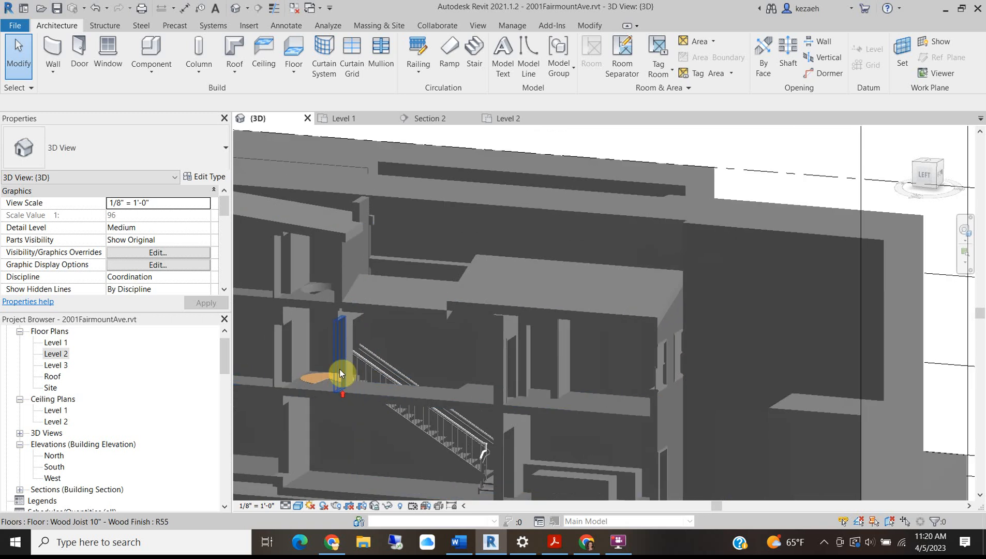
{"action": "scroll", "coordinate": [340, 369], "scroll_direction": "up", "scroll_amount": 5}
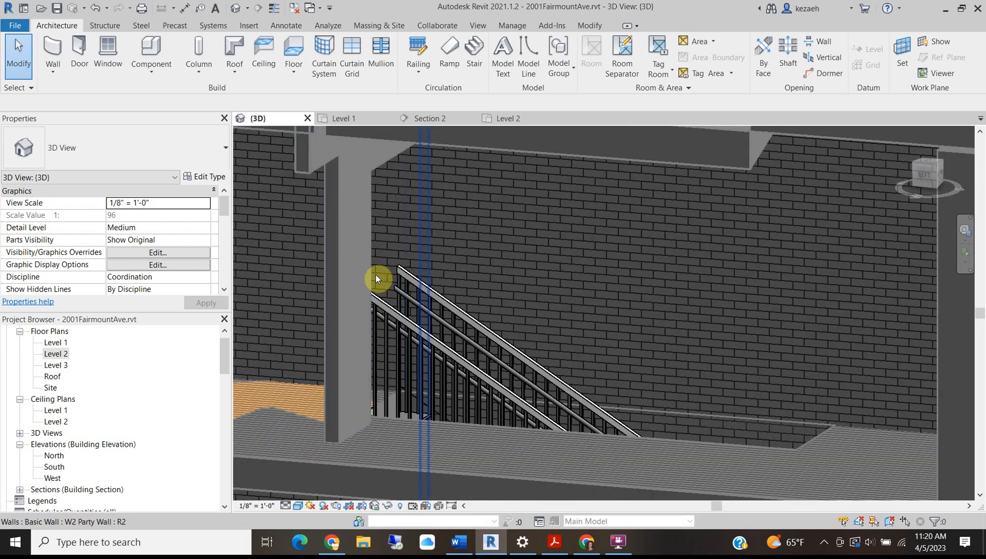
{"action": "scroll", "coordinate": [373, 280], "scroll_direction": "down", "scroll_amount": 2}
{"action": "middle_click_drag", "start_coordinate": [319, 354], "coordinate": [567, 317]}
{"action": "scroll", "coordinate": [487, 276], "scroll_direction": "down", "scroll_amount": 3}
{"action": "middle_click_drag", "start_coordinate": [725, 346], "coordinate": [701, 237]}
{"action": "middle_click_drag", "start_coordinate": [524, 358], "coordinate": [793, 390], "text": "shift"}
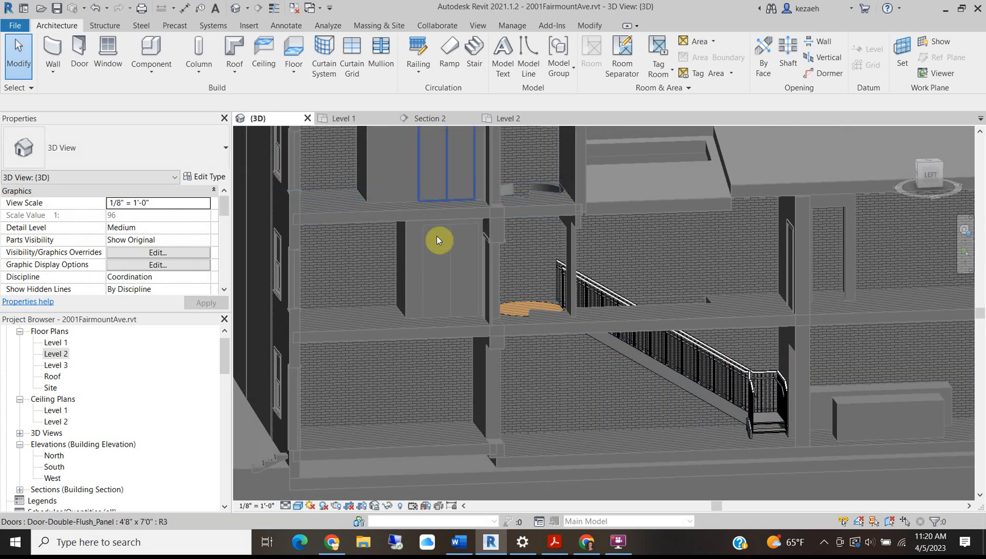
- Examine the circular floor cutouts on Levels 2 and 3 and the walls around them in the cutaway 3D view
{"action": "middle_click_drag", "start_coordinate": [439, 308], "coordinate": [522, 399]}
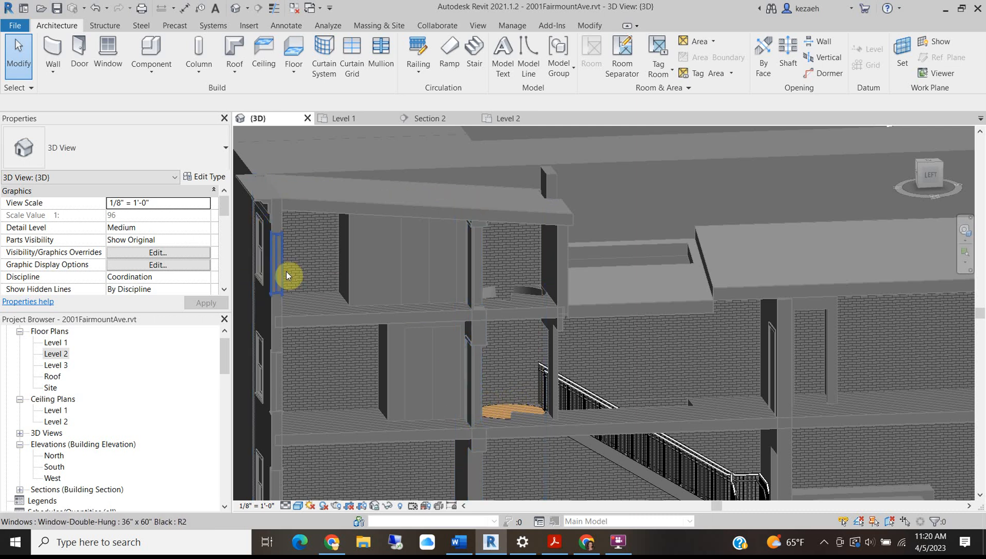
{"action": "scroll", "coordinate": [548, 313], "scroll_direction": "up", "scroll_amount": 2}
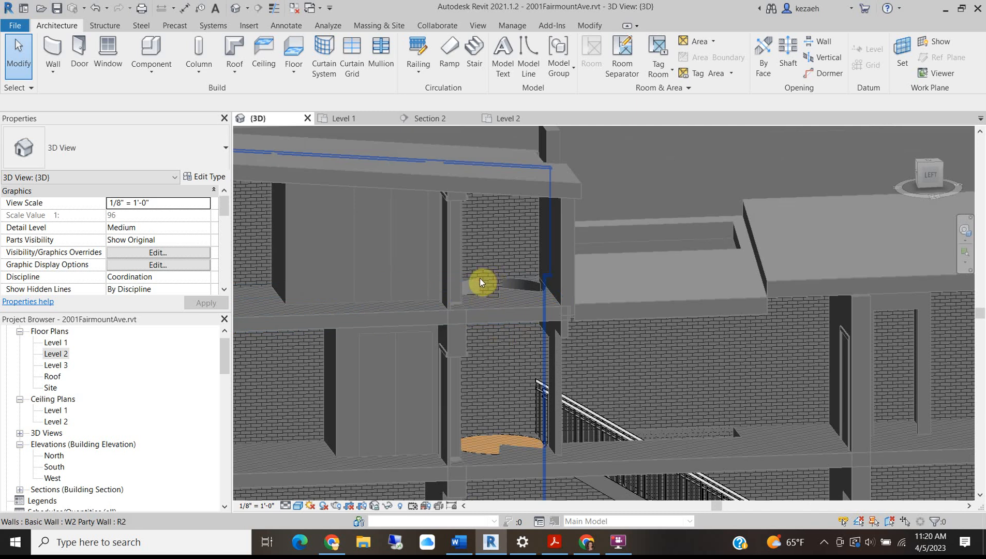
{"action": "scroll", "coordinate": [476, 281], "scroll_direction": "down", "scroll_amount": 3}
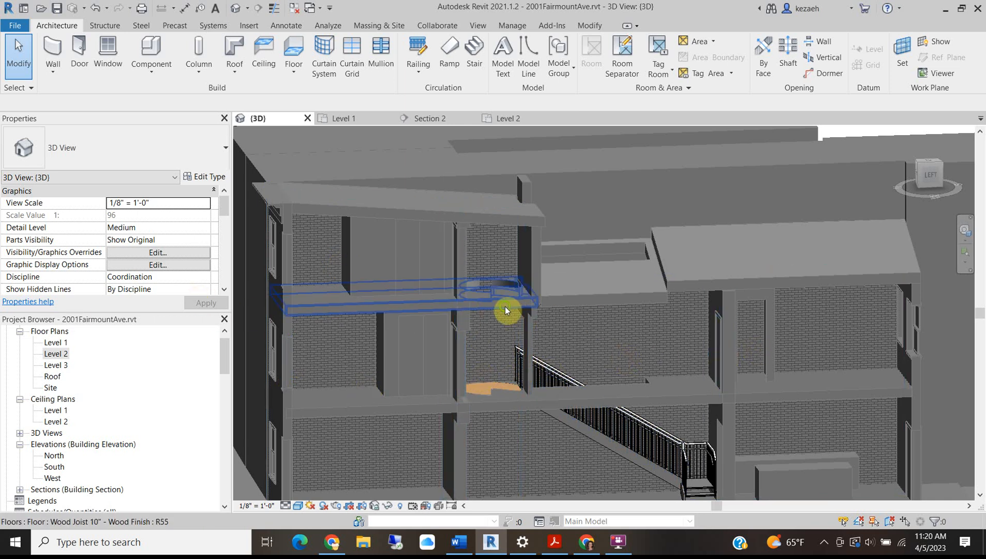
{"action": "middle_click_drag", "start_coordinate": [512, 309], "coordinate": [447, 318], "text": "shift"}
{"action": "scroll", "coordinate": [380, 337], "scroll_direction": "up", "scroll_amount": 1}
{"action": "middle_click_drag", "start_coordinate": [325, 300], "coordinate": [511, 307]}
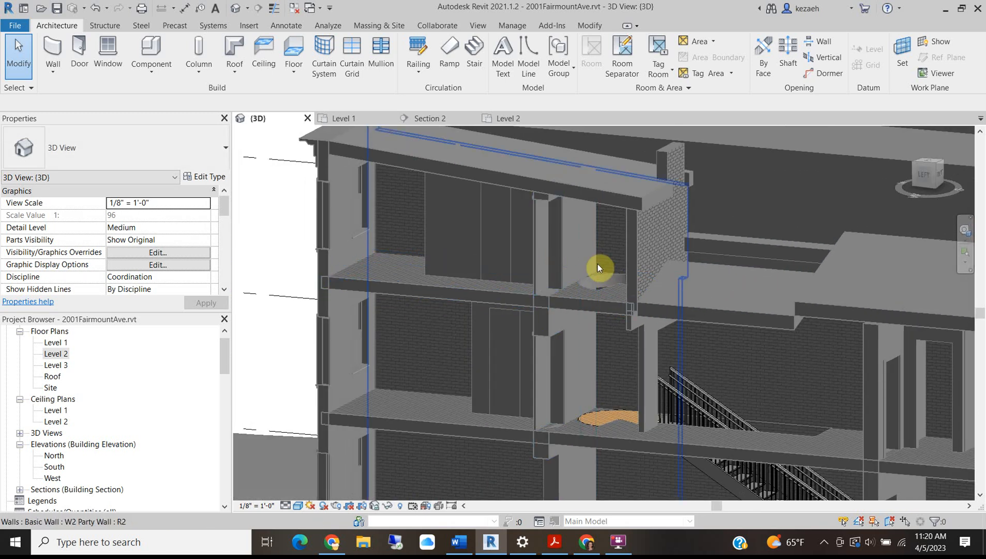
{"action": "scroll", "coordinate": [593, 262], "scroll_direction": "up", "scroll_amount": 1}
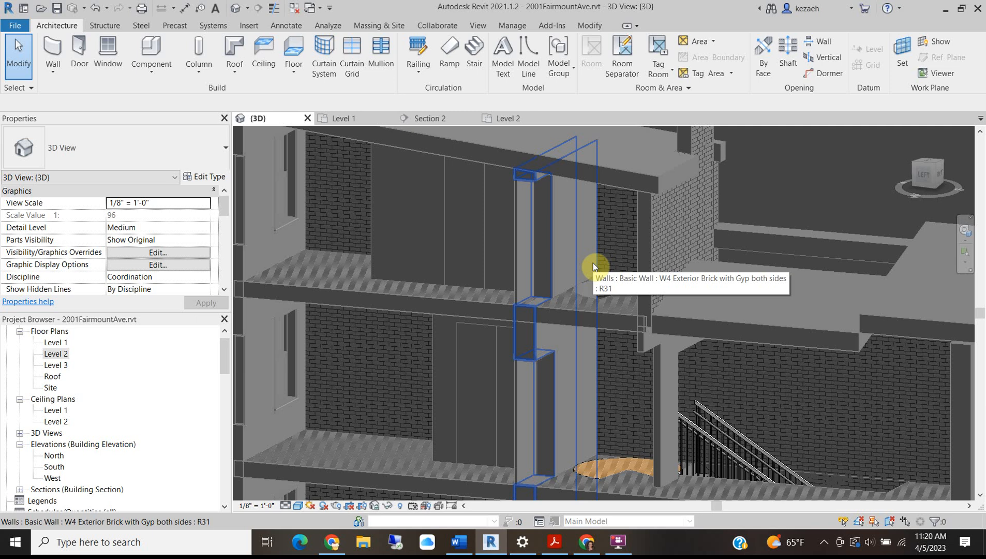
{"action": "scroll", "coordinate": [594, 262], "scroll_direction": "down", "scroll_amount": 2}
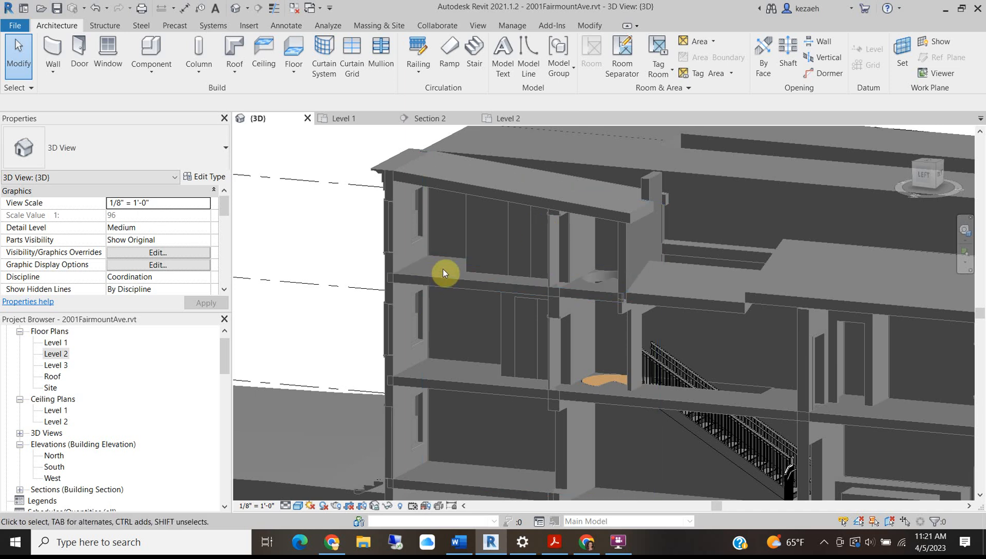
- Review how the straight stair, the Level 2 floor and the rooms at both ends of the building relate in 3D
{"action": "scroll", "coordinate": [468, 240], "scroll_direction": "down", "scroll_amount": 2}
{"action": "scroll", "coordinate": [458, 286], "scroll_direction": "up", "scroll_amount": 3}
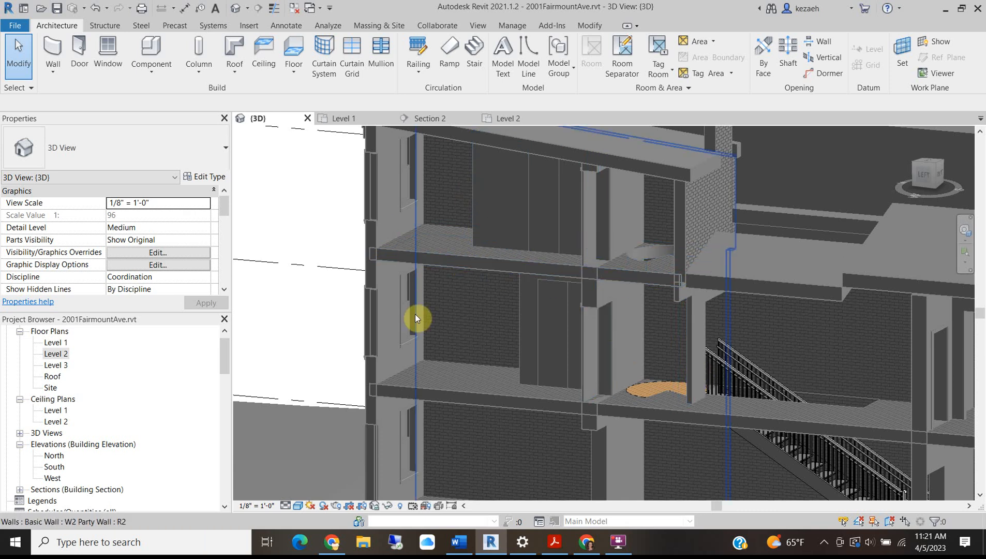
{"action": "scroll", "coordinate": [574, 311], "scroll_direction": "down", "scroll_amount": 5}
{"action": "scroll", "coordinate": [839, 338], "scroll_direction": "up", "scroll_amount": 5}
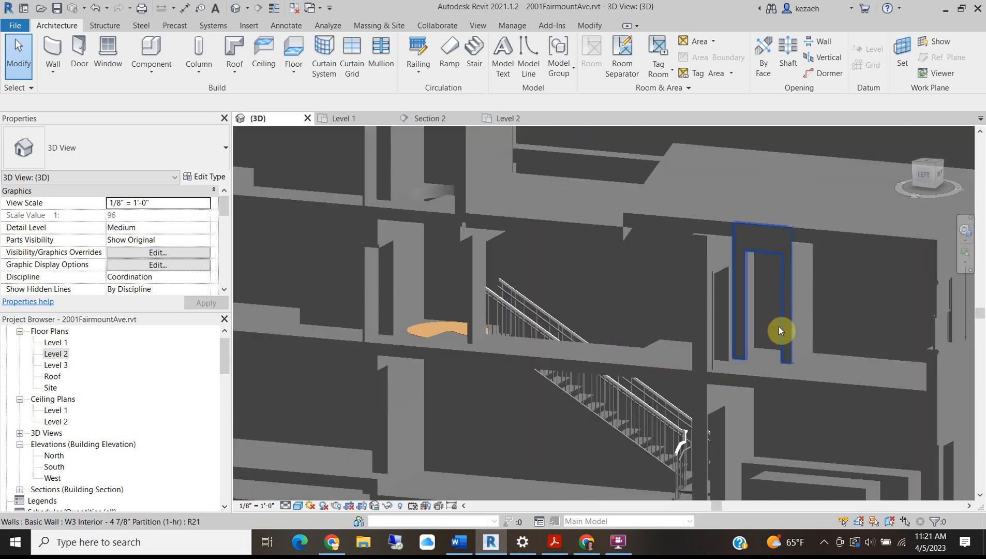
{"action": "scroll", "coordinate": [538, 307], "scroll_direction": "down", "scroll_amount": 2}
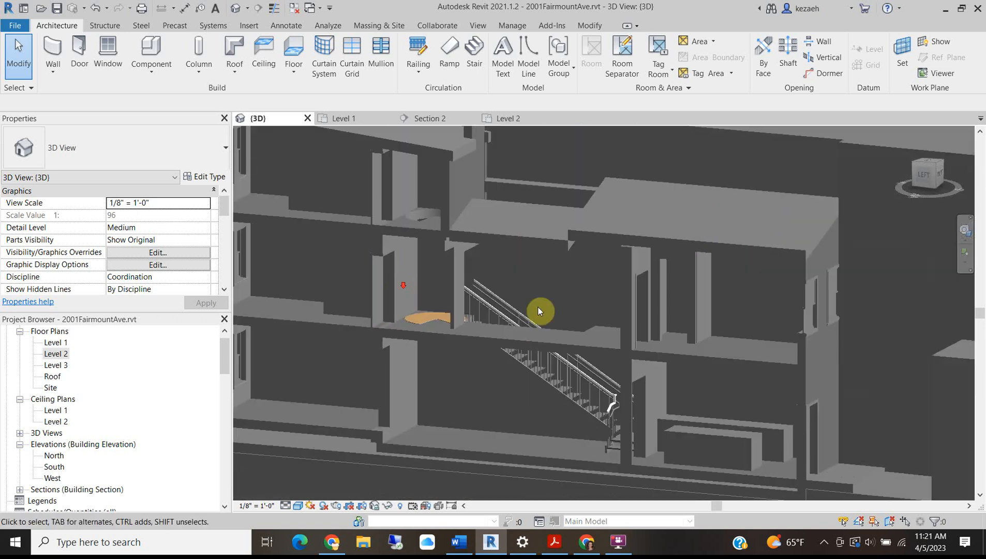
{"action": "middle_click_drag", "start_coordinate": [396, 308], "coordinate": [652, 330]}
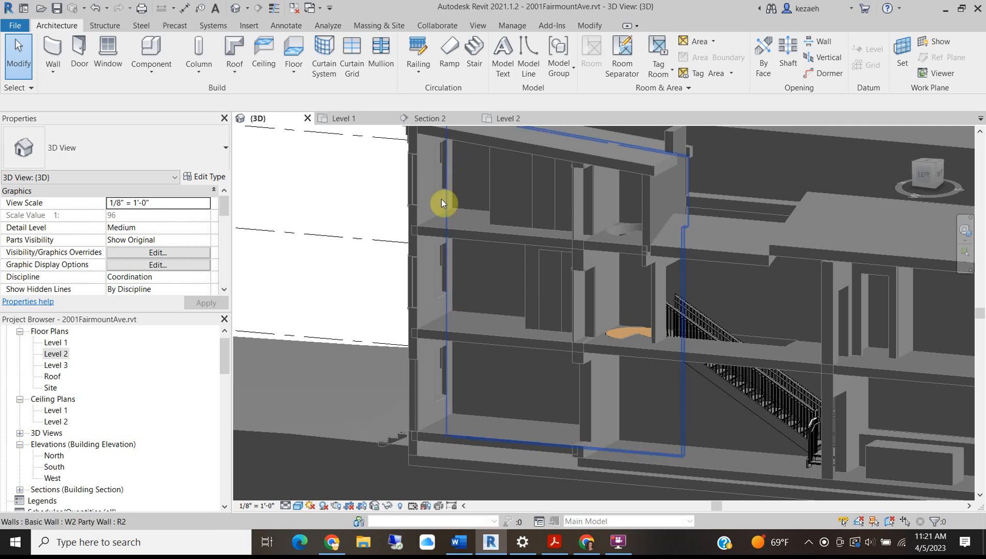
{"action": "scroll", "coordinate": [481, 256], "scroll_direction": "up", "scroll_amount": 3}
{"action": "scroll", "coordinate": [514, 200], "scroll_direction": "down", "scroll_amount": 4}
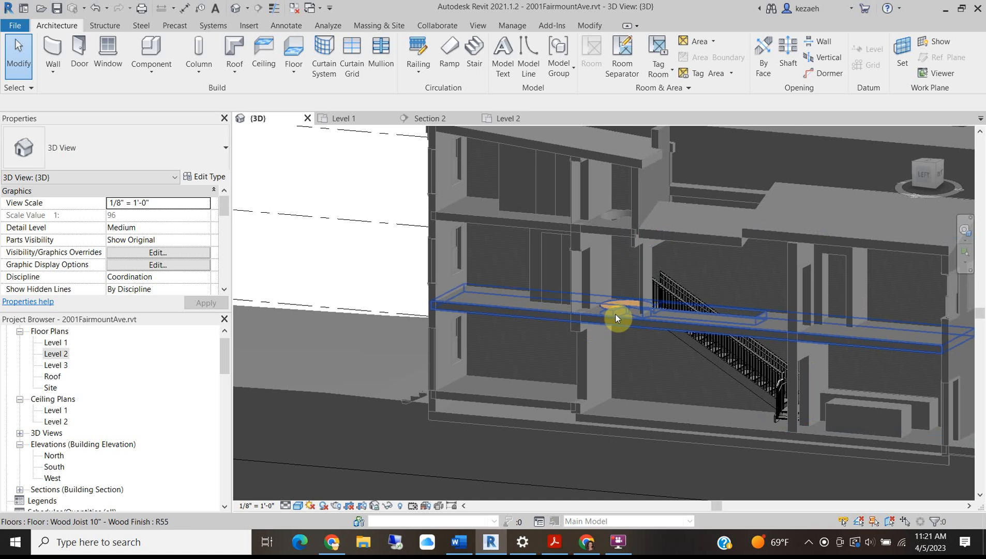
{"action": "scroll", "coordinate": [562, 368], "scroll_direction": "down", "scroll_amount": 2}
{"action": "scroll", "coordinate": [559, 368], "scroll_direction": "up", "scroll_amount": 3}
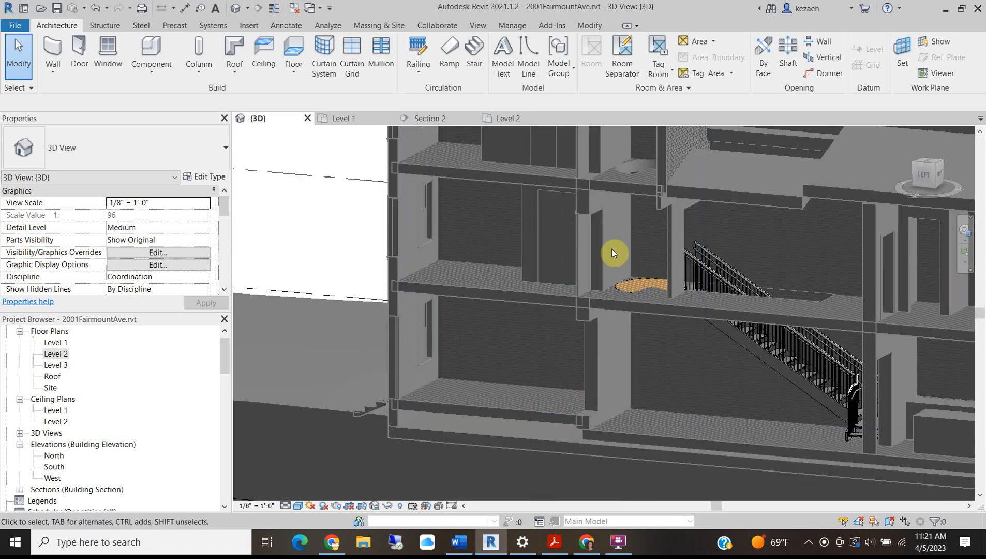
- In the Level 2 plan, draw detail lines from the stair opening's wall-side corner, 5' along the wall and 5' across the floor
{"action": "left_click", "coordinate": [512, 120]}
{"action": "scroll", "coordinate": [393, 310], "scroll_direction": "down", "scroll_amount": 5}
{"action": "scroll", "coordinate": [341, 370], "scroll_direction": "up", "scroll_amount": 3}
{"action": "scroll", "coordinate": [327, 368], "scroll_direction": "down", "scroll_amount": 3}
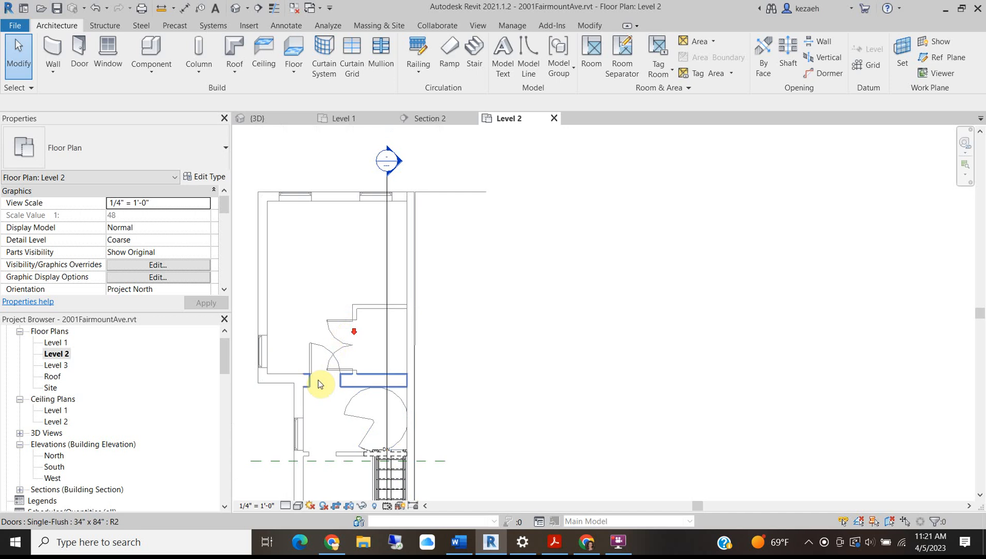
{"action": "middle_click_drag", "start_coordinate": [318, 373], "coordinate": [362, 309]}
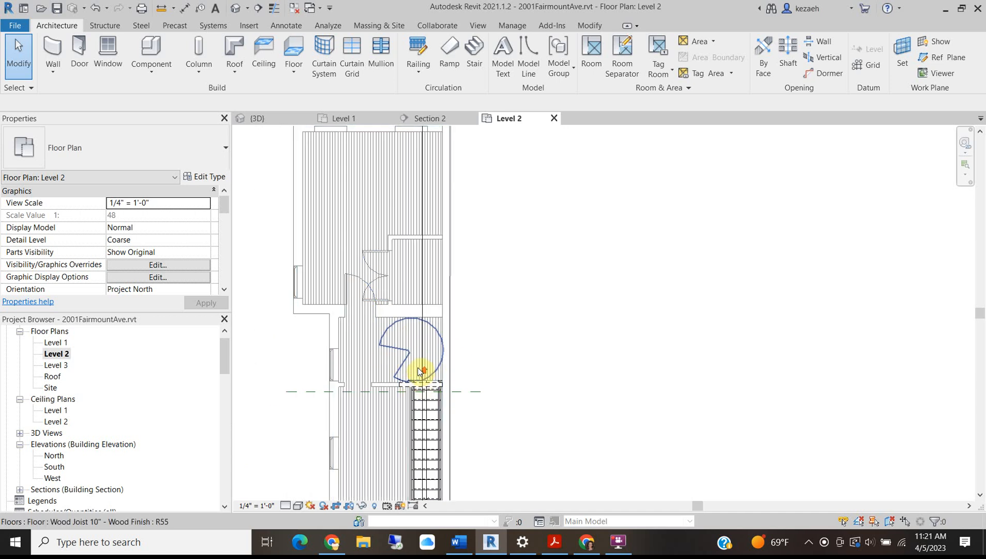
{"action": "scroll", "coordinate": [416, 368], "scroll_direction": "up", "scroll_amount": 4}
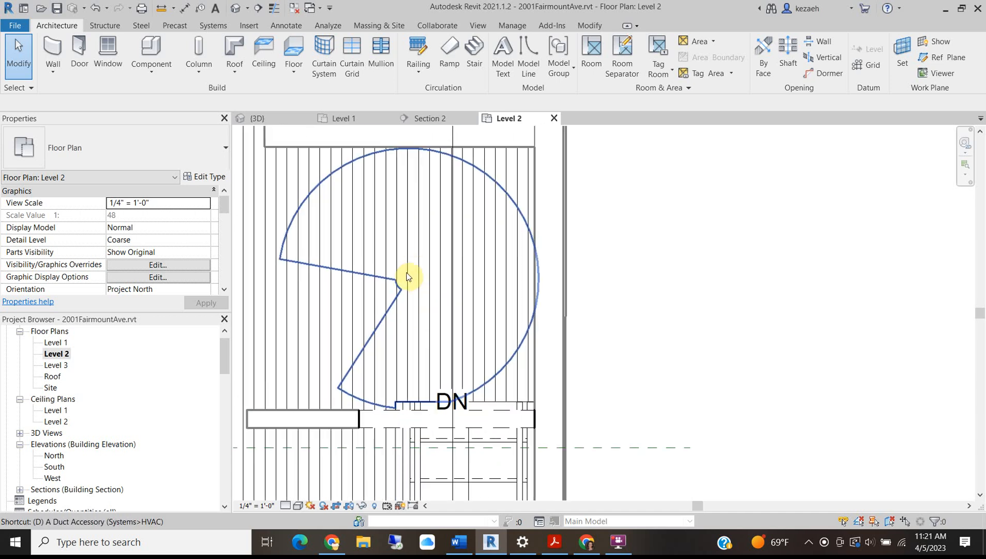
{"action": "key", "text": "l"}
{"action": "left_click", "coordinate": [532, 403]}
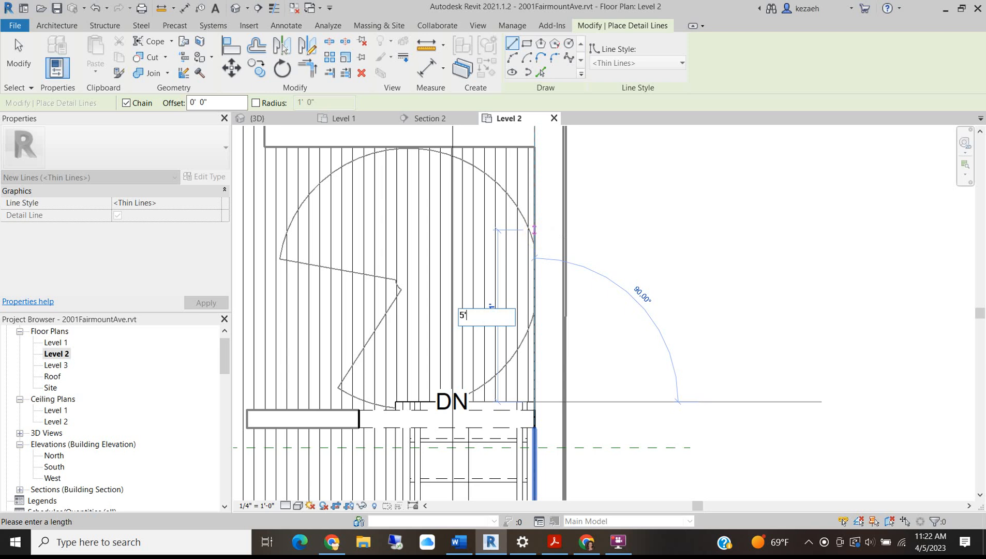
{"action": "type", "text": "5'"}
{"action": "key", "text": "Return"}
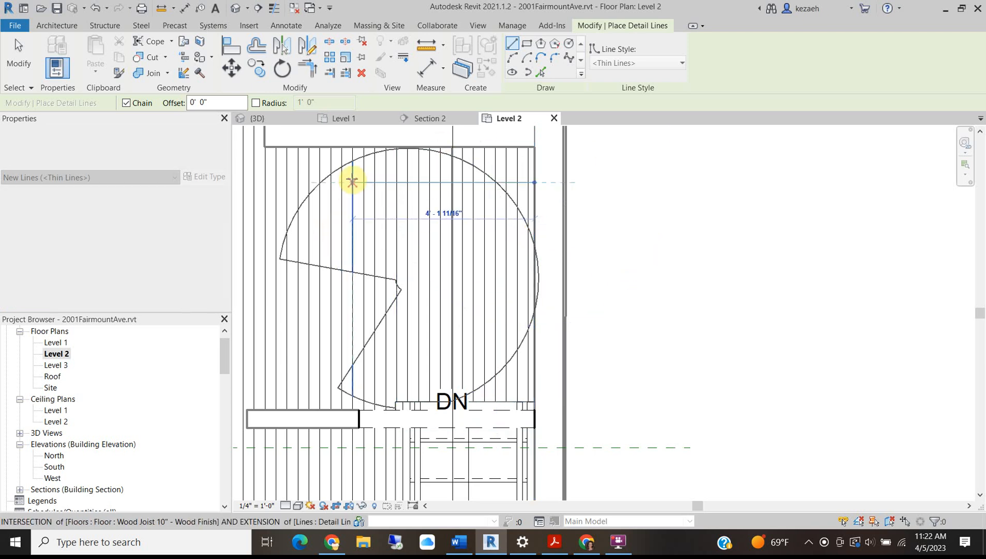
{"action": "type", "text": "5' - 0\""}
{"action": "key", "text": "Return"}
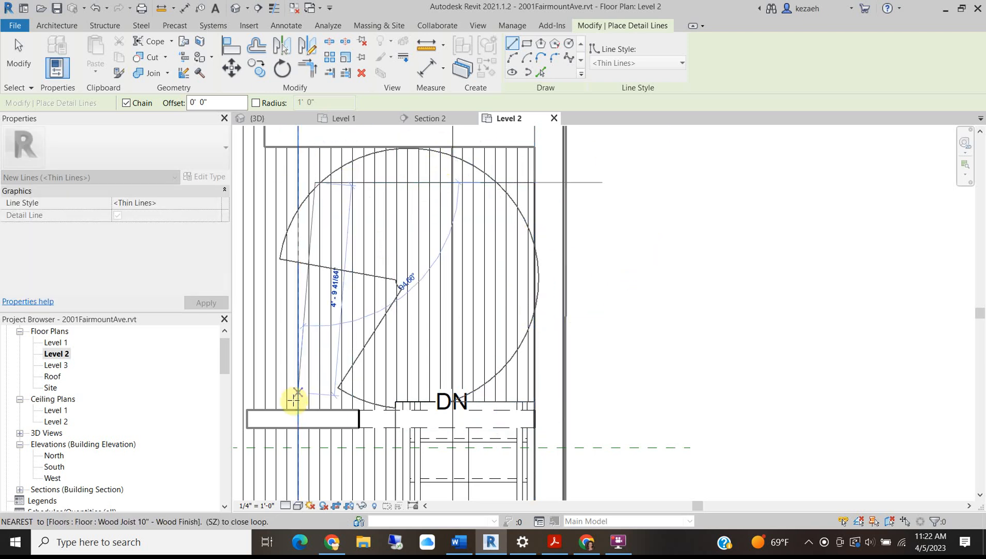
{"action": "left_click", "coordinate": [304, 407]}
{"action": "key", "text": "Escape"}
{"action": "key", "text": "Escape"}
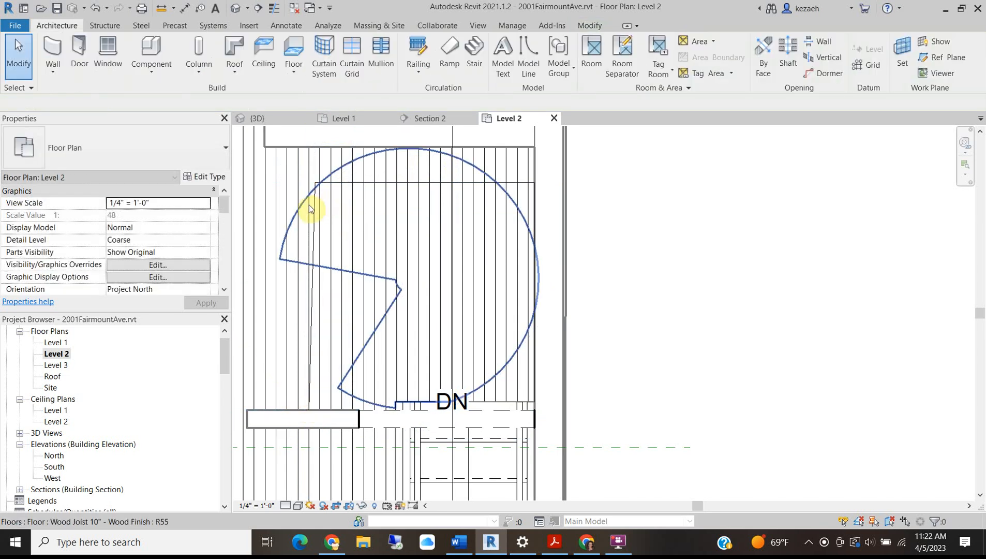
{"action": "left_click", "coordinate": [311, 212]}
{"action": "key", "text": "Delete"}
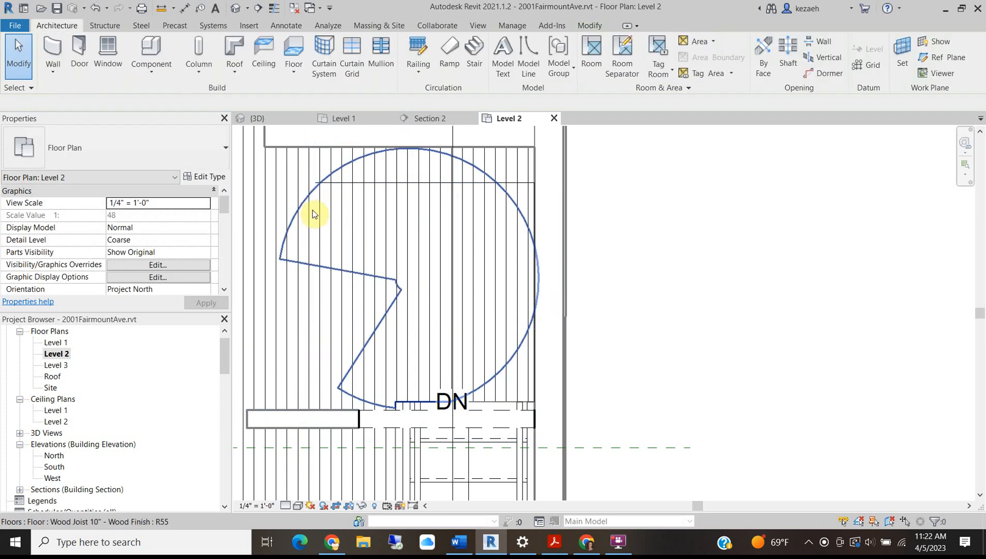
- Draw the third side of the square landing outline, from the cross line's free end straight down to the stair opening's edge line
{"action": "key", "text": "l"}
{"action": "left_click", "coordinate": [315, 182]}
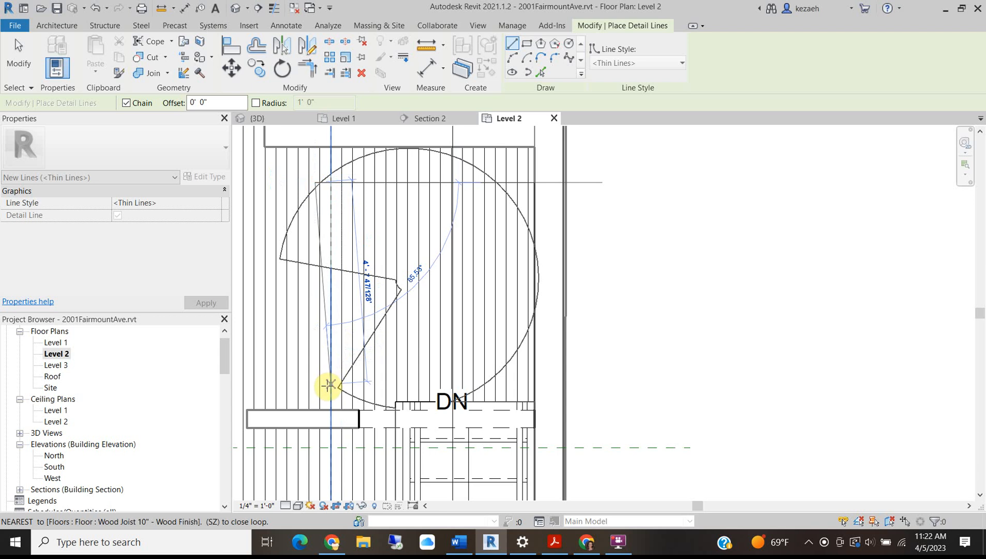
{"action": "left_click", "coordinate": [316, 408]}
{"action": "key", "text": "Escape"}
{"action": "key", "text": "Escape"}
- Start a new stair from Level 2 to Level 3 using the Assembled Stair Spiral type
{"action": "scroll", "coordinate": [365, 244], "scroll_direction": "down", "scroll_amount": 3}
{"action": "middle_click_drag", "start_coordinate": [426, 236], "coordinate": [473, 293]}
{"action": "middle_click_drag", "start_coordinate": [407, 270], "coordinate": [572, 358]}
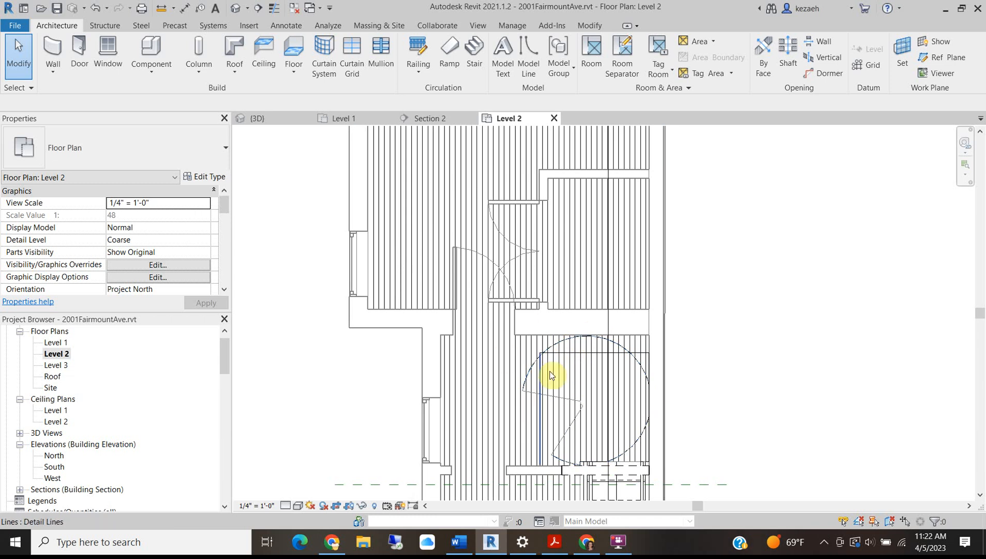
{"action": "scroll", "coordinate": [524, 304], "scroll_direction": "down", "scroll_amount": 3}
{"action": "scroll", "coordinate": [528, 301], "scroll_direction": "down", "scroll_amount": 1}
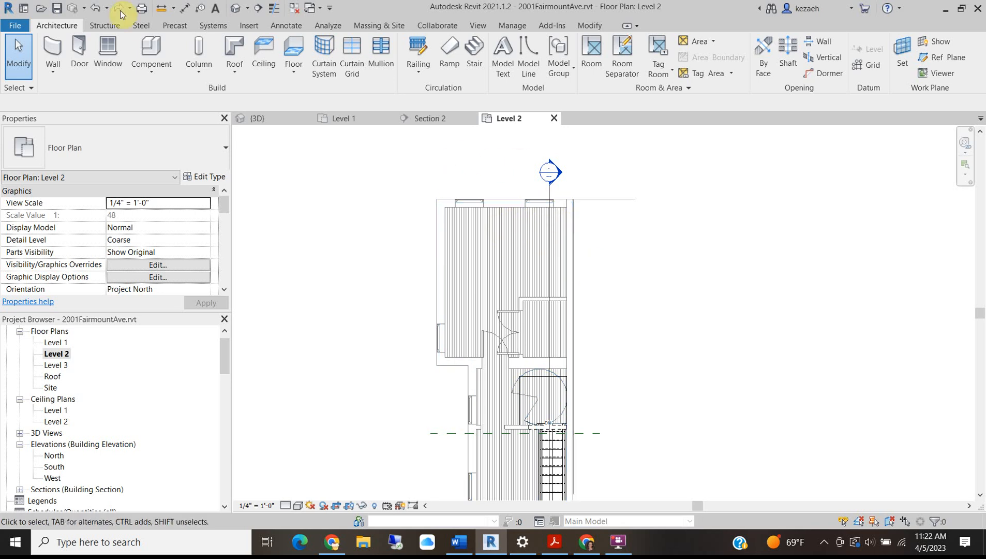
{"action": "left_click", "coordinate": [474, 57]}
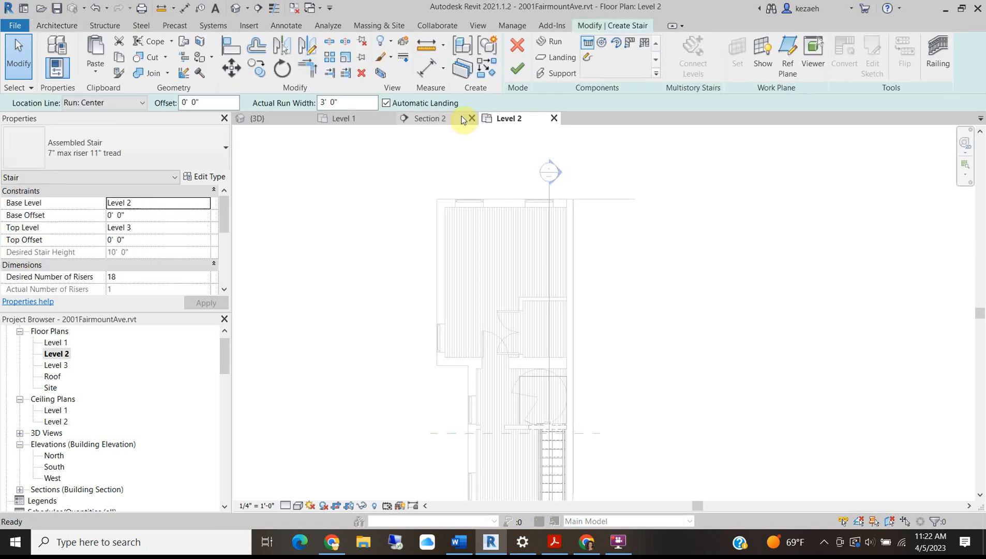
{"action": "left_click", "coordinate": [130, 136]}
{"action": "left_click", "coordinate": [61, 244]}
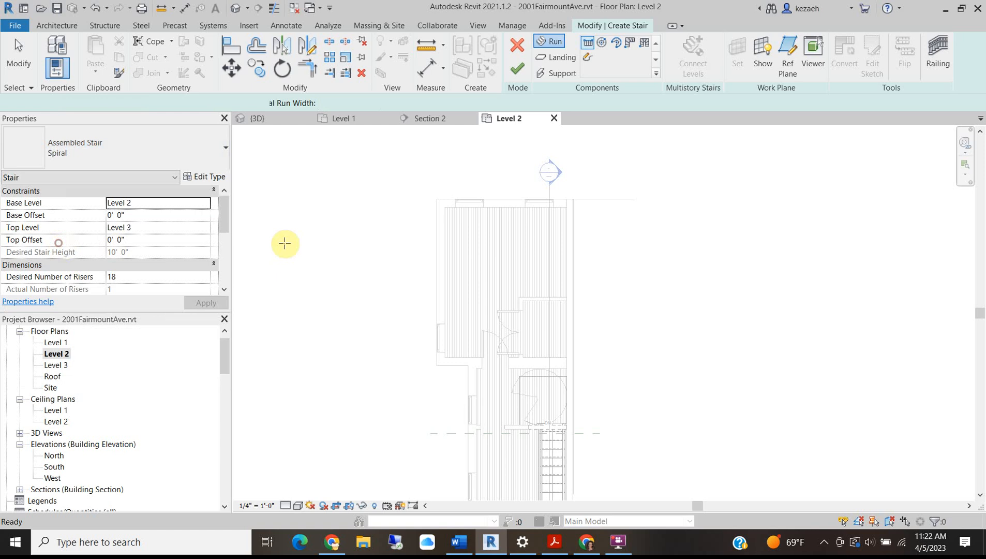
- Place a full-step spiral run with a 2'6" radius in the room's corner near the window
{"action": "scroll", "coordinate": [538, 245], "scroll_direction": "up", "scroll_amount": 5}
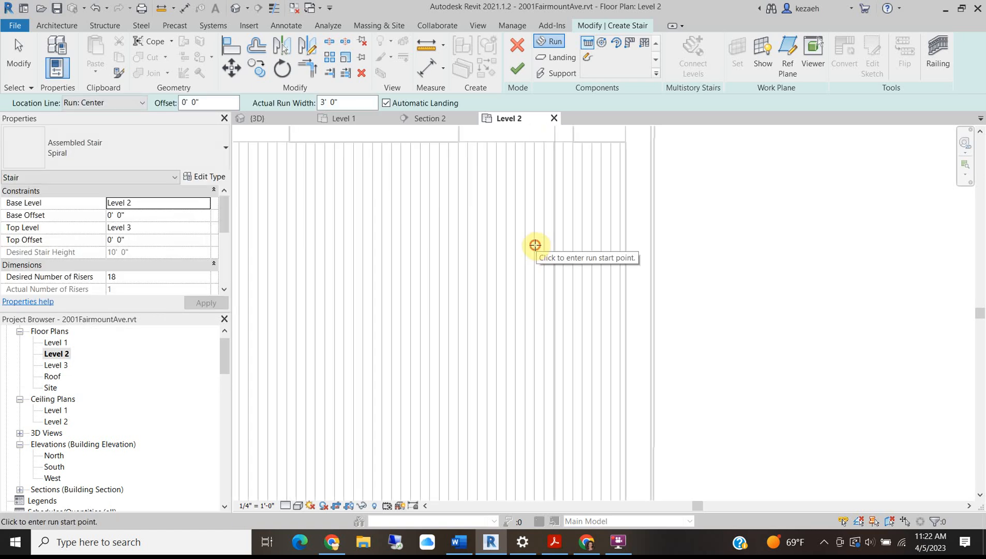
{"action": "left_click", "coordinate": [537, 244]}
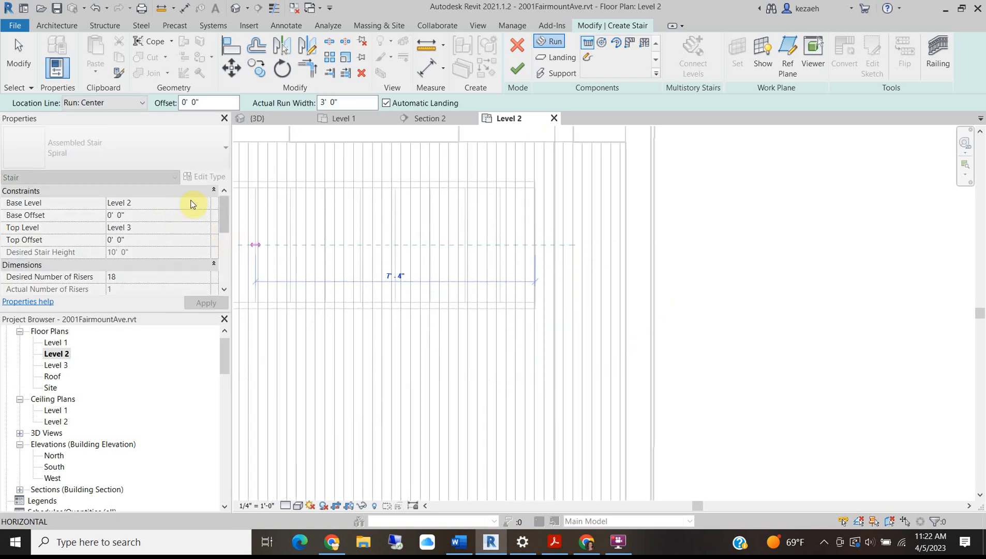
{"action": "left_click", "coordinate": [605, 45]}
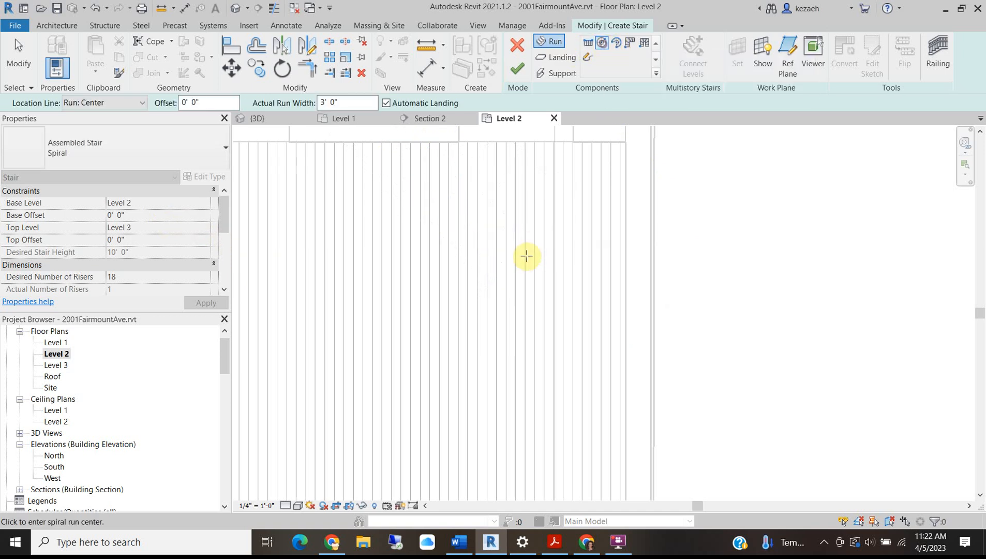
{"action": "left_click", "coordinate": [522, 262]}
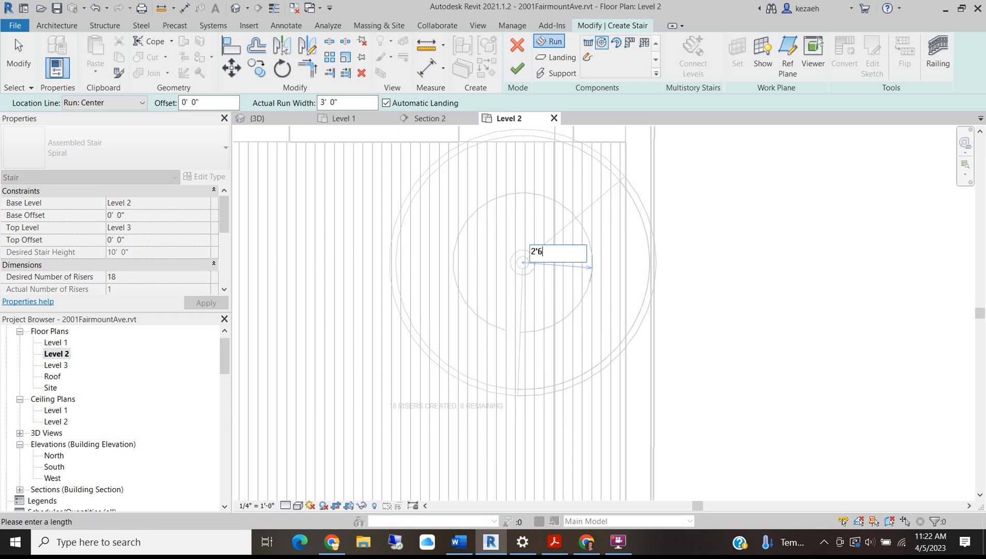
{"action": "type", "text": "2'6"}
{"action": "key", "text": "Return"}
{"action": "key", "text": "Escape"}
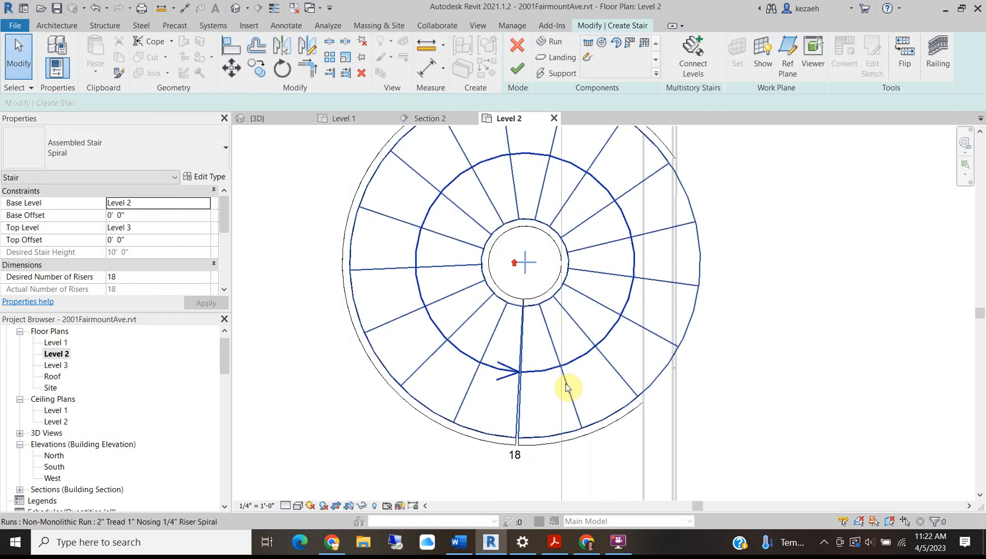
- Set the width of the spiral run to 2'6"
{"action": "left_click", "coordinate": [537, 444]}
{"action": "left_click", "coordinate": [487, 443]}
{"action": "scroll", "coordinate": [488, 412], "scroll_direction": "down", "scroll_amount": 3}
{"action": "left_click", "coordinate": [469, 310]}
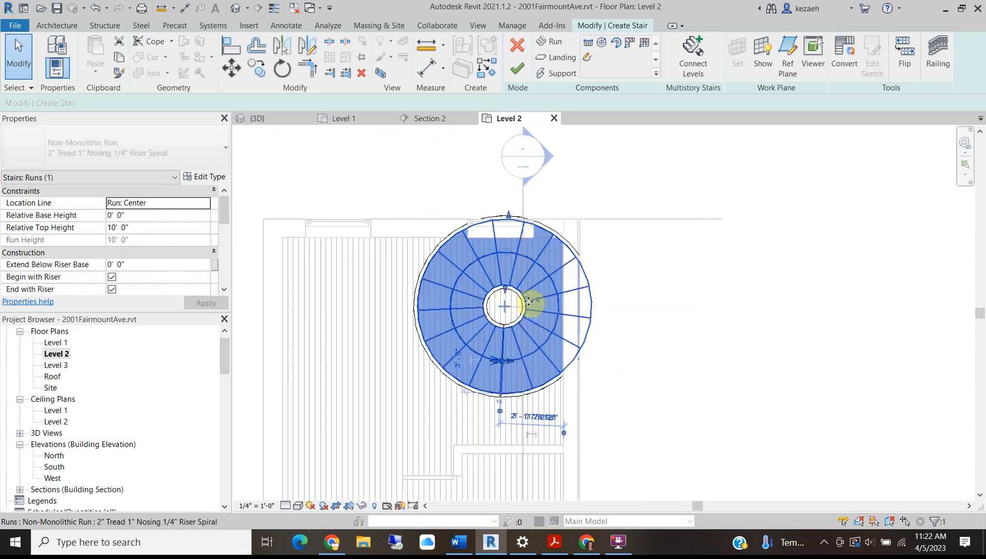
{"action": "scroll", "coordinate": [460, 362], "scroll_direction": "up", "scroll_amount": 2}
{"action": "left_click", "coordinate": [458, 356]}
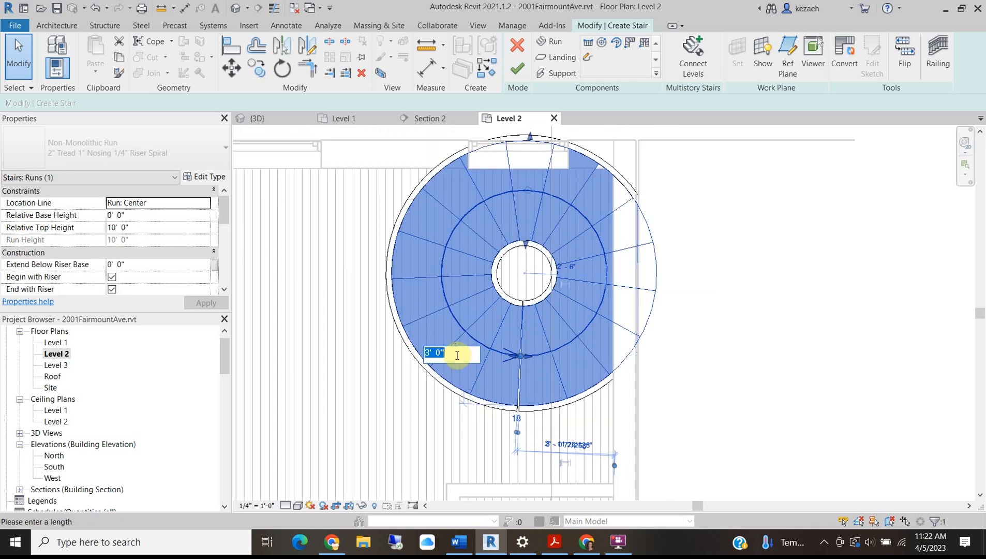
{"action": "type", "text": "2'6\""}
{"action": "key", "text": "Return"}
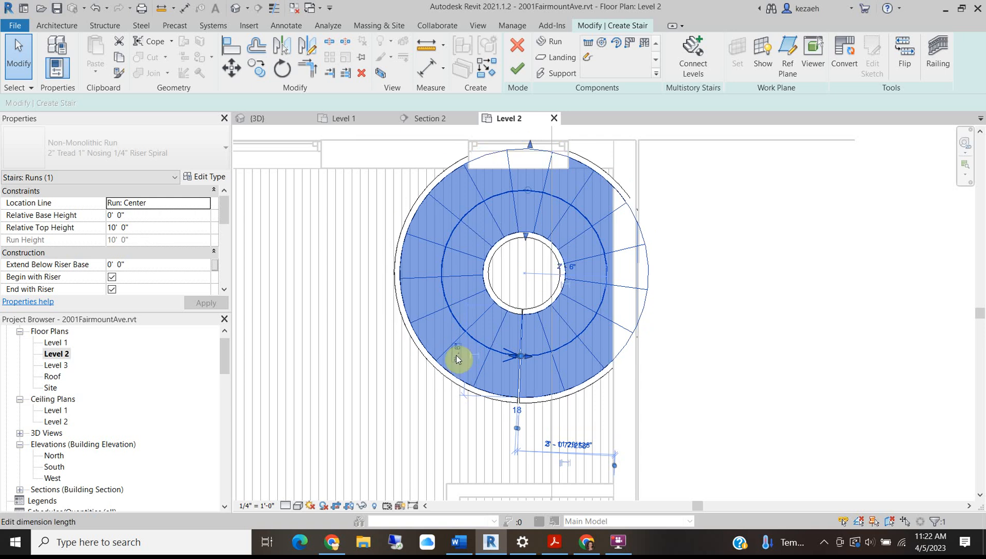
- Pull the spiral run's inner edge toward its centre and set the run width back to 2'6"
{"action": "scroll", "coordinate": [525, 295], "scroll_direction": "up", "scroll_amount": 2}
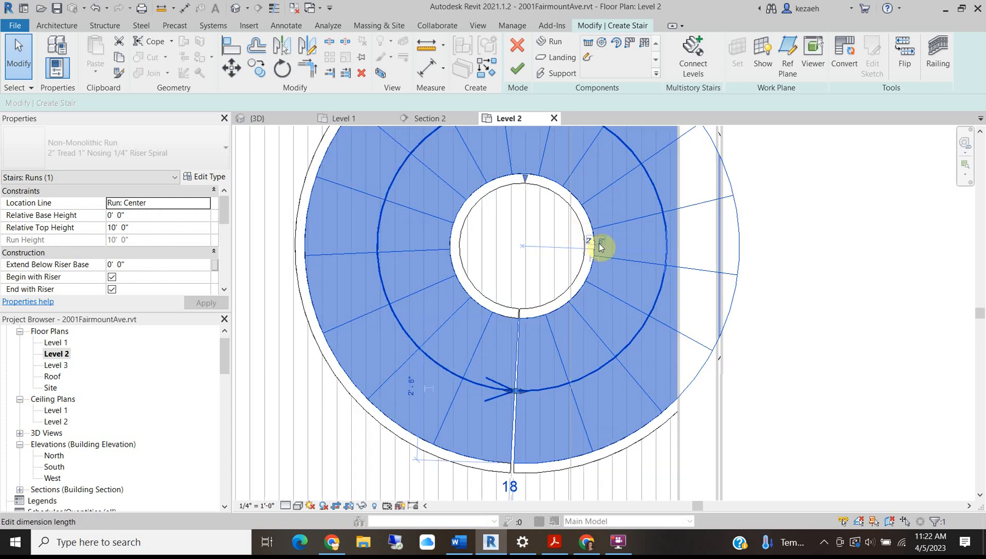
{"action": "scroll", "coordinate": [518, 312], "scroll_direction": "down", "scroll_amount": 2}
{"action": "left_click_drag", "start_coordinate": [521, 221], "coordinate": [522, 263]}
{"action": "scroll", "coordinate": [519, 264], "scroll_direction": "up", "scroll_amount": 3}
{"action": "scroll", "coordinate": [516, 264], "scroll_direction": "down", "scroll_amount": 3}
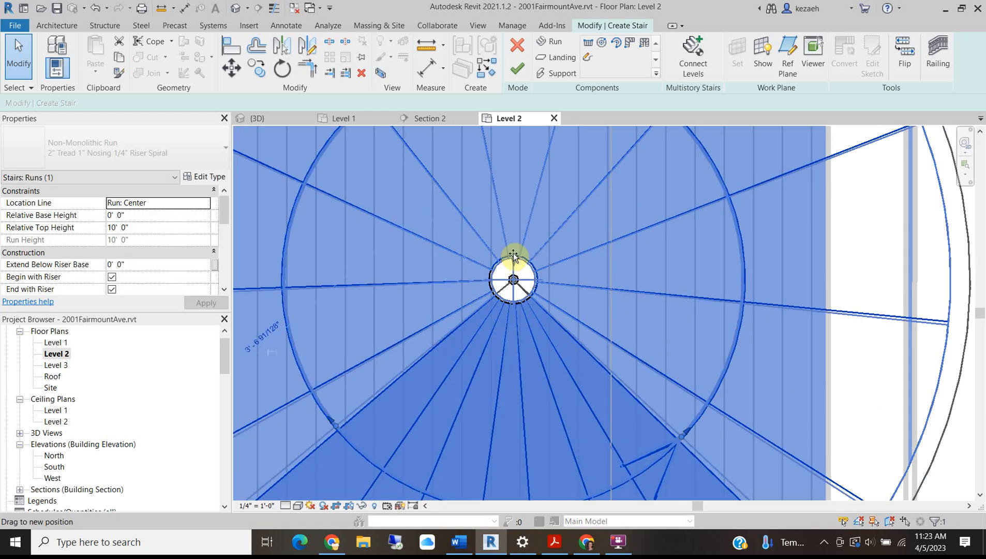
{"action": "left_click", "coordinate": [403, 332]}
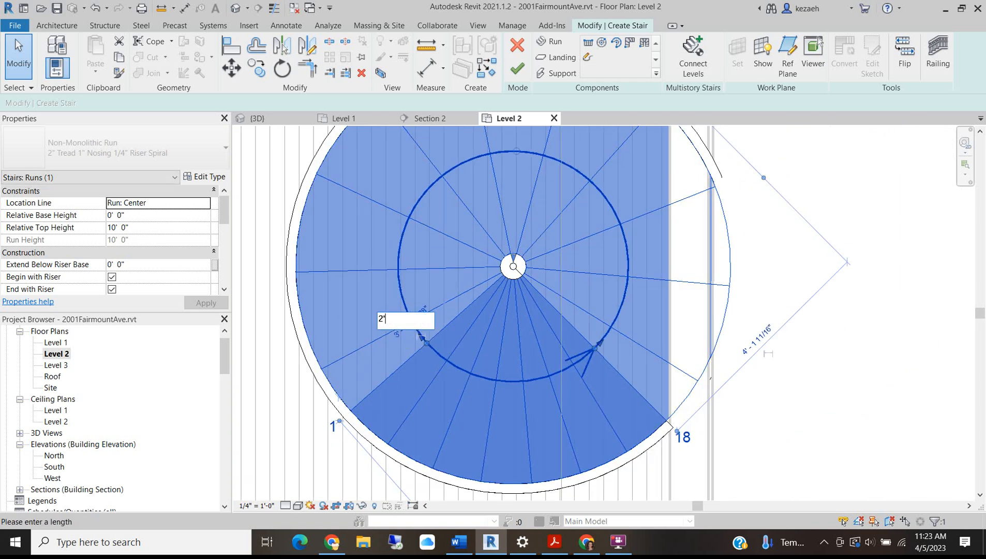
{"action": "type", "text": "2'6"}
{"action": "key", "text": "Return"}
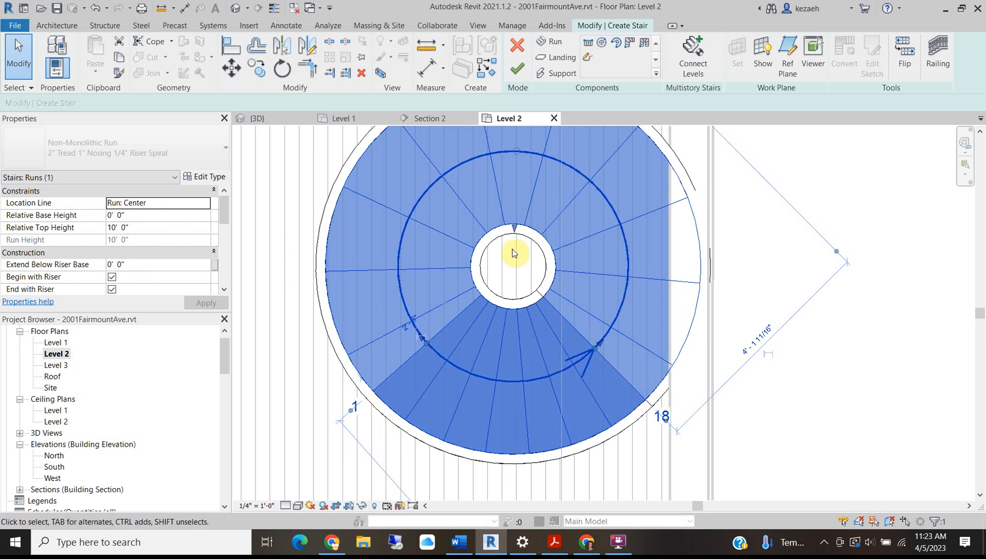
- Tighten the spiral by pulling the run's inner and outer edges inward, restore the 2'6" run width and finish the stair
{"action": "left_click_drag", "start_coordinate": [513, 223], "coordinate": [510, 249]}
{"action": "middle_click_drag", "start_coordinate": [600, 272], "coordinate": [590, 346]}
{"action": "left_click_drag", "start_coordinate": [505, 148], "coordinate": [503, 169]}
{"action": "left_click", "coordinate": [411, 280]}
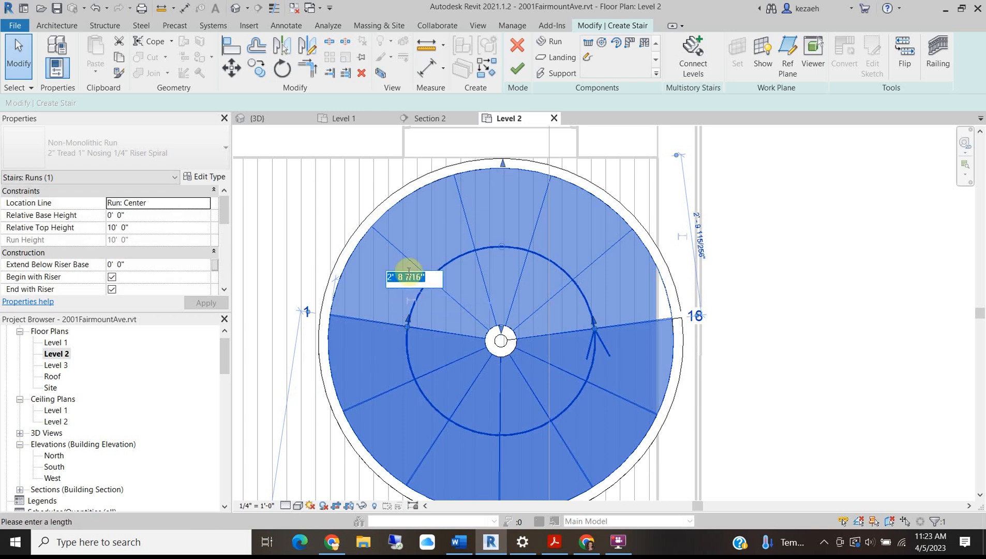
{"action": "type", "text": "2'6"}
{"action": "key", "text": "Return"}
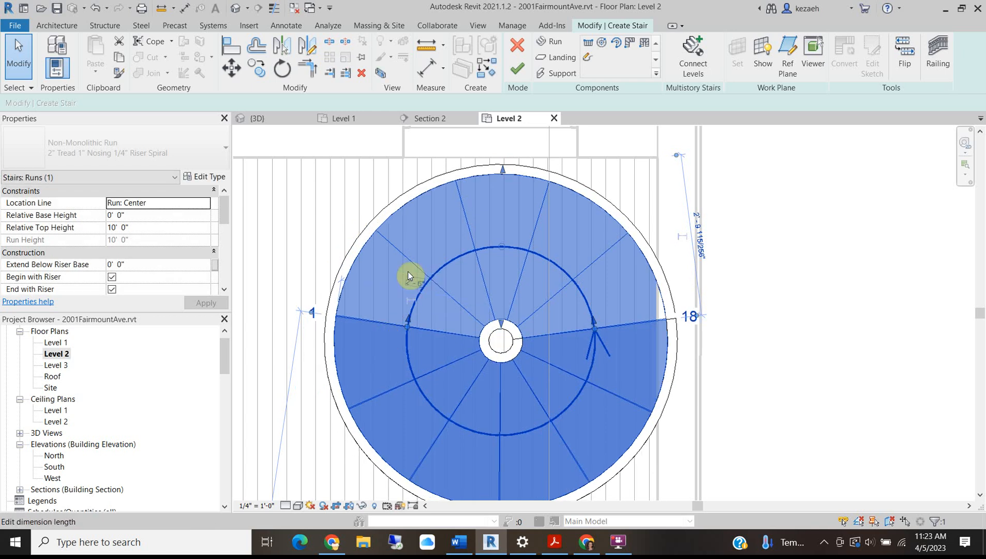
{"action": "key", "text": "Escape"}
{"action": "scroll", "coordinate": [618, 267], "scroll_direction": "down", "scroll_amount": 2}
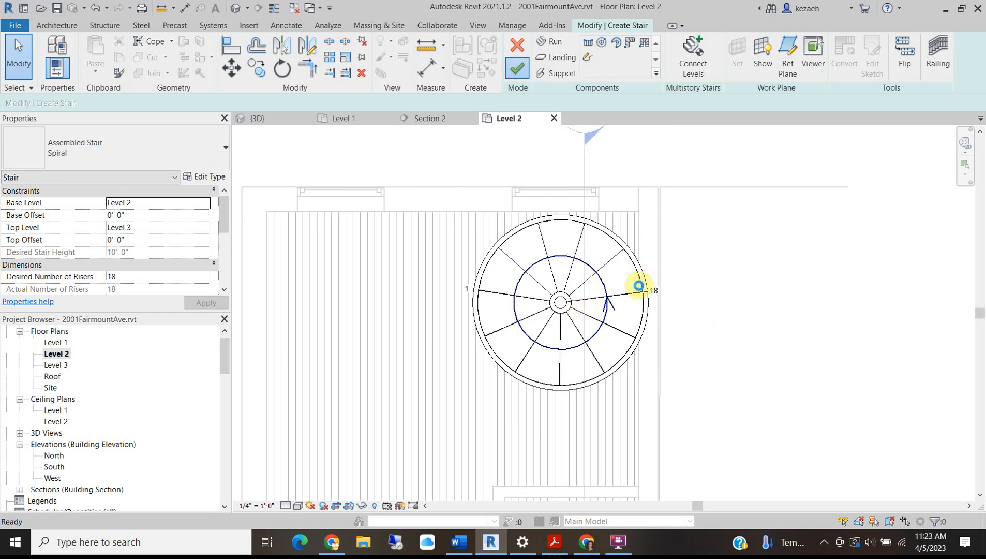
- Move the spiral stair together with its inner and outer railings clear of the side wall, nudging them into the corner below the window
{"action": "scroll", "coordinate": [643, 295], "scroll_direction": "up", "scroll_amount": 2}
{"action": "left_click", "coordinate": [653, 307]}
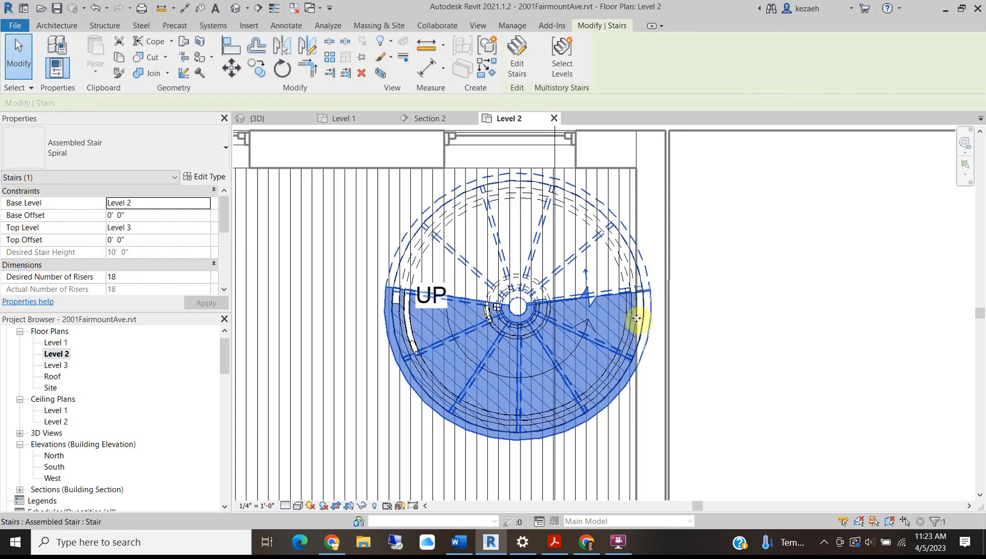
{"action": "left_click", "coordinate": [512, 294], "text": "ctrl"}
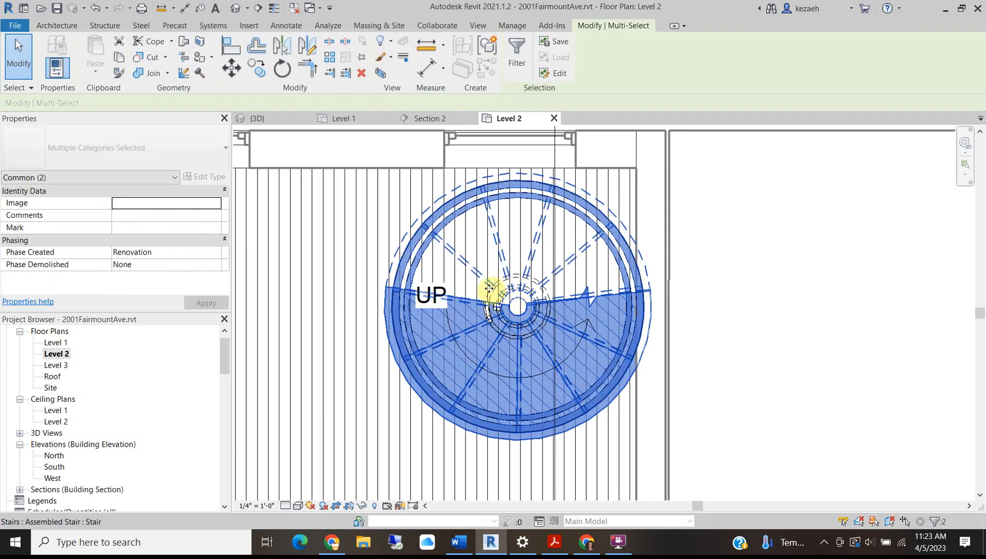
{"action": "scroll", "coordinate": [495, 293], "scroll_direction": "up", "scroll_amount": 2}
{"action": "left_click", "coordinate": [475, 307], "text": "ctrl"}
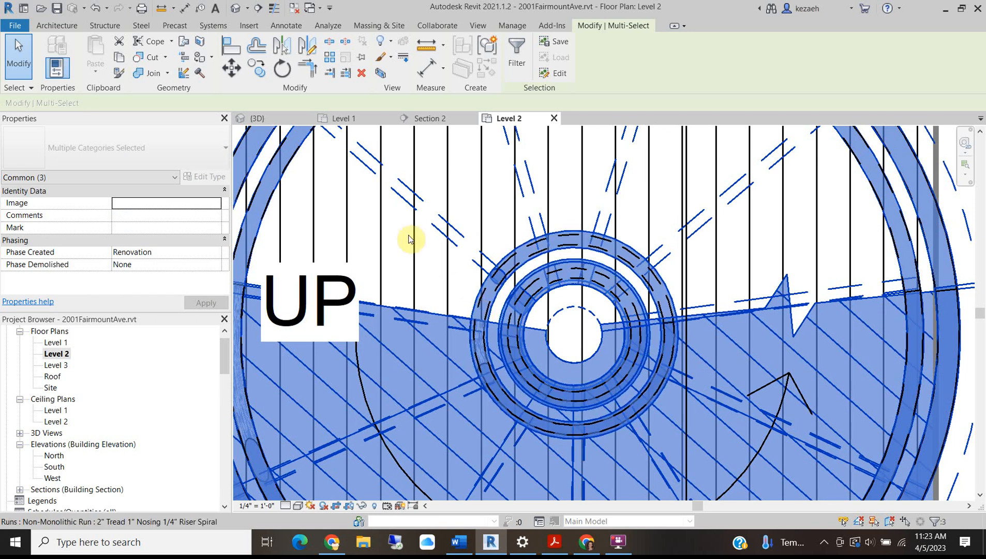
{"action": "scroll", "coordinate": [403, 243], "scroll_direction": "down", "scroll_amount": 2}
{"action": "middle_click_drag", "start_coordinate": [531, 198], "coordinate": [575, 293]}
{"action": "left_click_drag", "start_coordinate": [568, 230], "coordinate": [488, 220]}
{"action": "key", "text": "Left"}
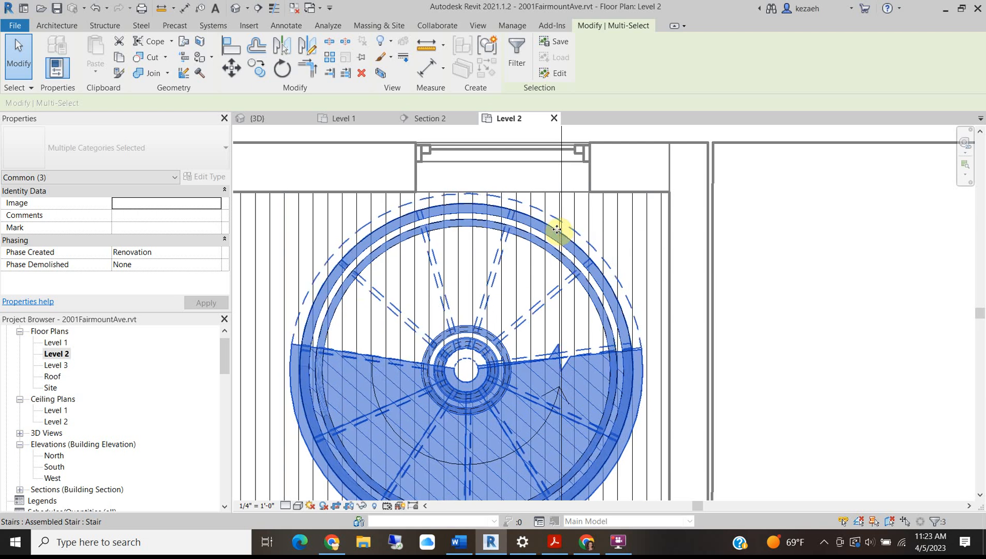
{"action": "key", "text": "Right"}
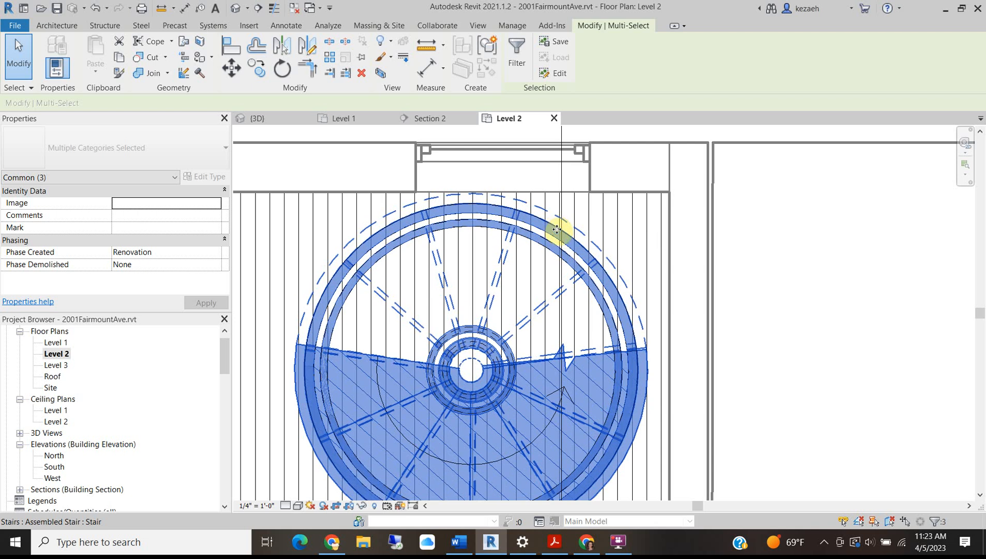
{"action": "key", "text": "Right"}
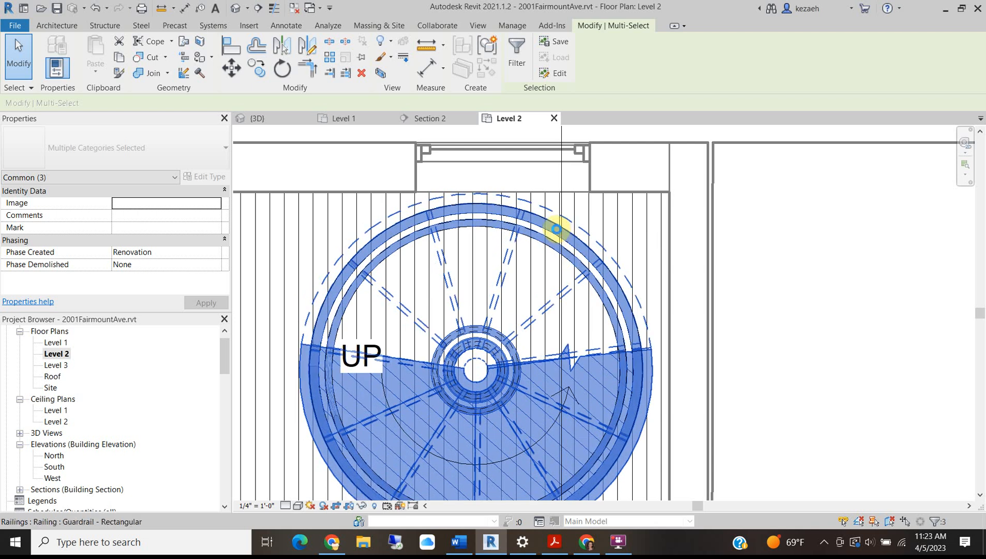
{"action": "key", "text": "Right"}
{"action": "key", "text": "Down"}
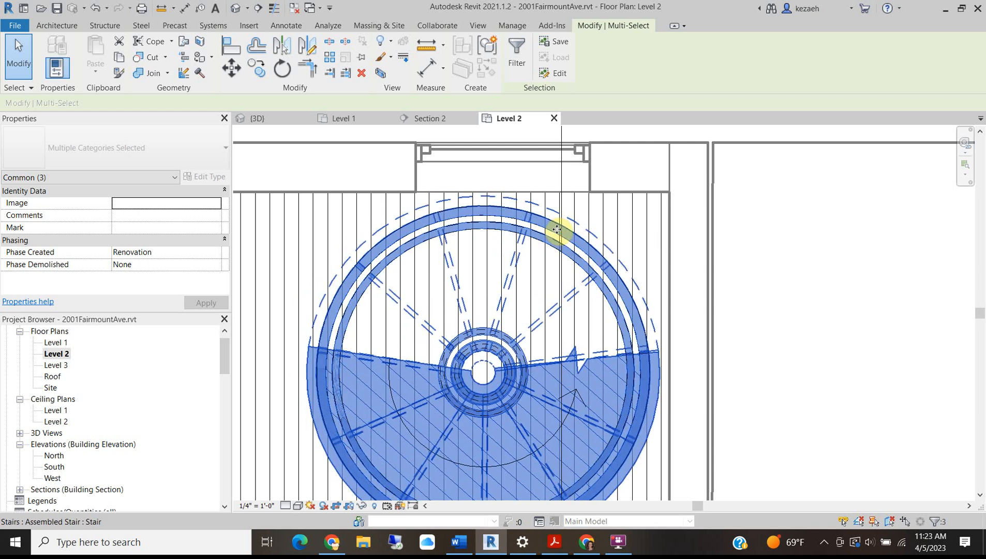
- Examine the spiral stair's position, starting tread and direction of travel in the Level 2 plan
{"action": "scroll", "coordinate": [508, 211], "scroll_direction": "down", "scroll_amount": 5}
{"action": "scroll", "coordinate": [491, 344], "scroll_direction": "up", "scroll_amount": 3}
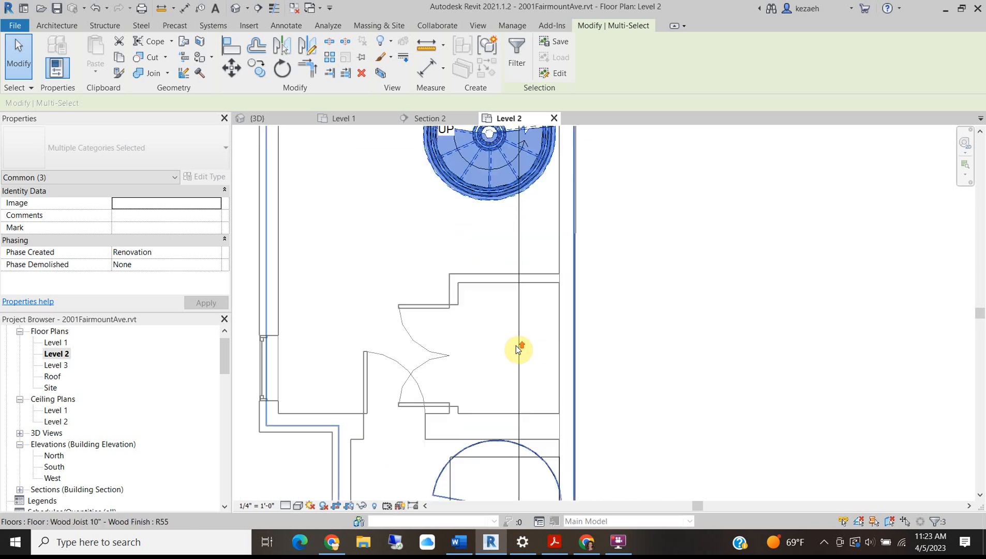
{"action": "left_click", "coordinate": [684, 312]}
{"action": "scroll", "coordinate": [435, 225], "scroll_direction": "up", "scroll_amount": 1}
{"action": "middle_click_drag", "start_coordinate": [435, 227], "coordinate": [400, 307]}
{"action": "scroll", "coordinate": [428, 195], "scroll_direction": "up", "scroll_amount": 5}
{"action": "scroll", "coordinate": [434, 194], "scroll_direction": "up", "scroll_amount": 2}
{"action": "scroll", "coordinate": [440, 192], "scroll_direction": "down", "scroll_amount": 4}
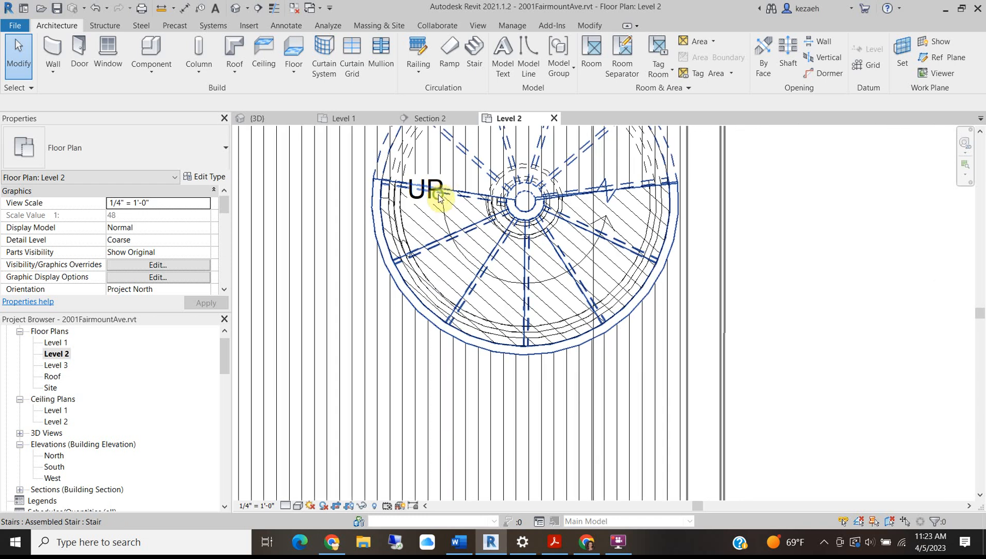
{"action": "middle_click_drag", "start_coordinate": [441, 194], "coordinate": [466, 296]}
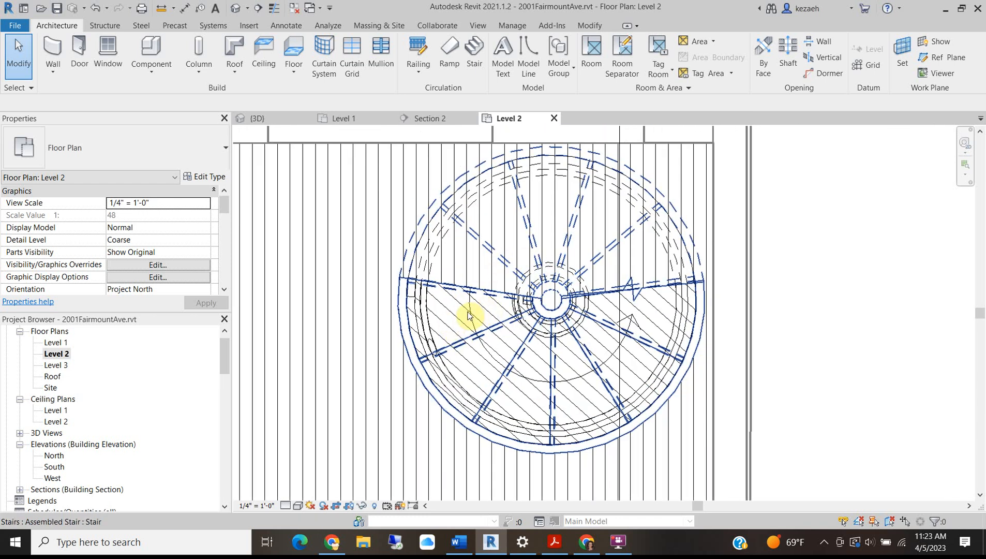
{"action": "scroll", "coordinate": [469, 315], "scroll_direction": "down", "scroll_amount": 4}
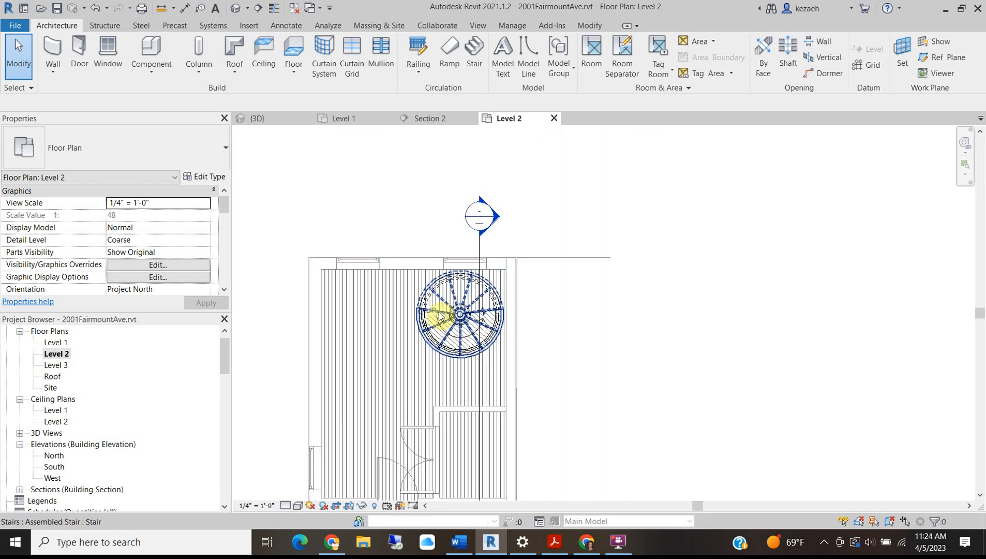
{"action": "scroll", "coordinate": [417, 303], "scroll_direction": "up", "scroll_amount": 4}
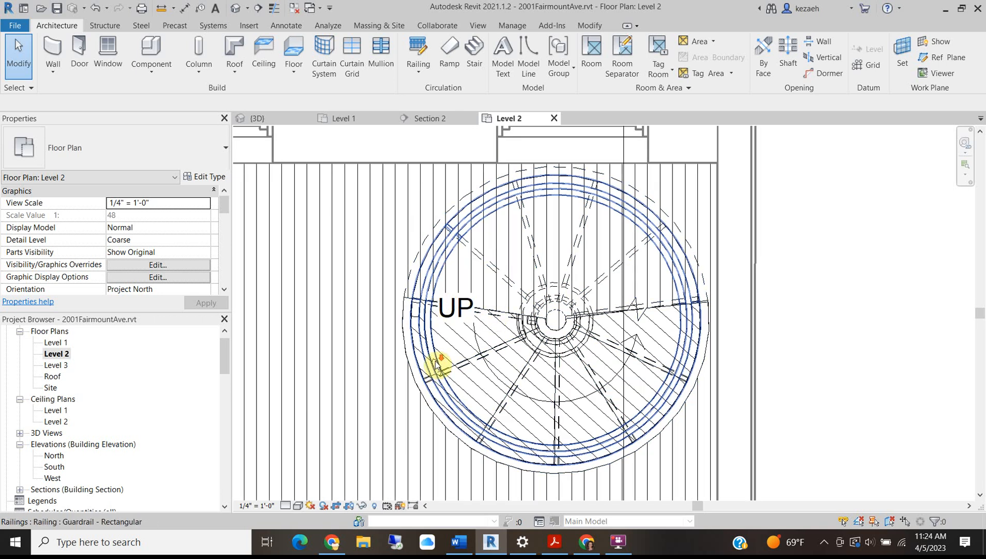
{"action": "scroll", "coordinate": [437, 364], "scroll_direction": "down", "scroll_amount": 3}
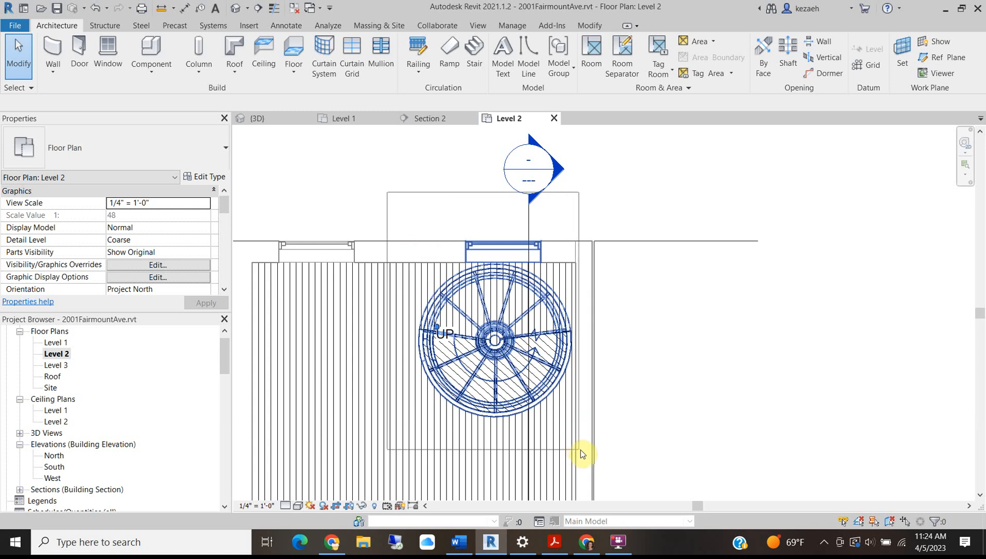
- Rotate the spiral stair and its railings, excluding the window, counterclockwise about the stair's centre until the starting tread edge points straight down the plan
{"action": "left_click_drag", "start_coordinate": [580, 450], "coordinate": [581, 449]}
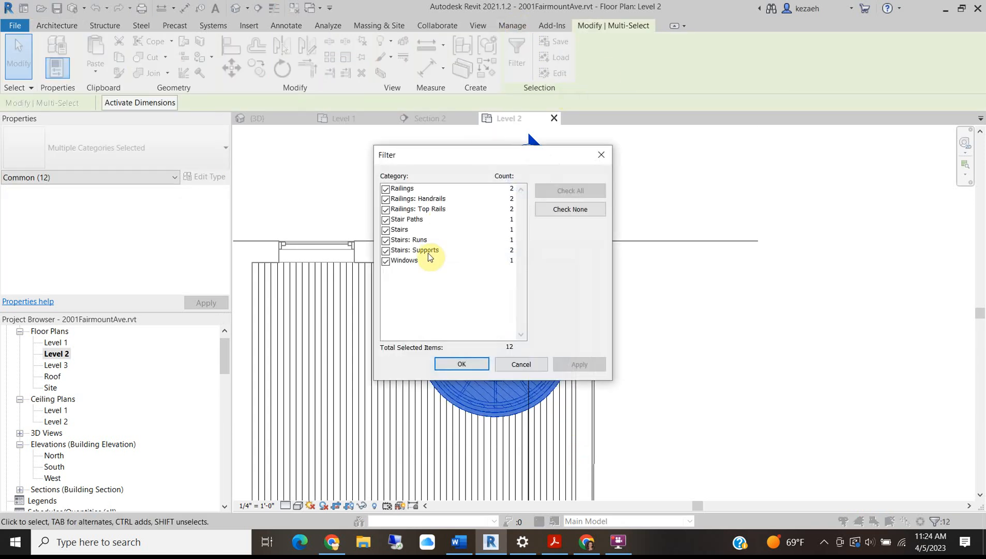
{"action": "left_click", "coordinate": [386, 209]}
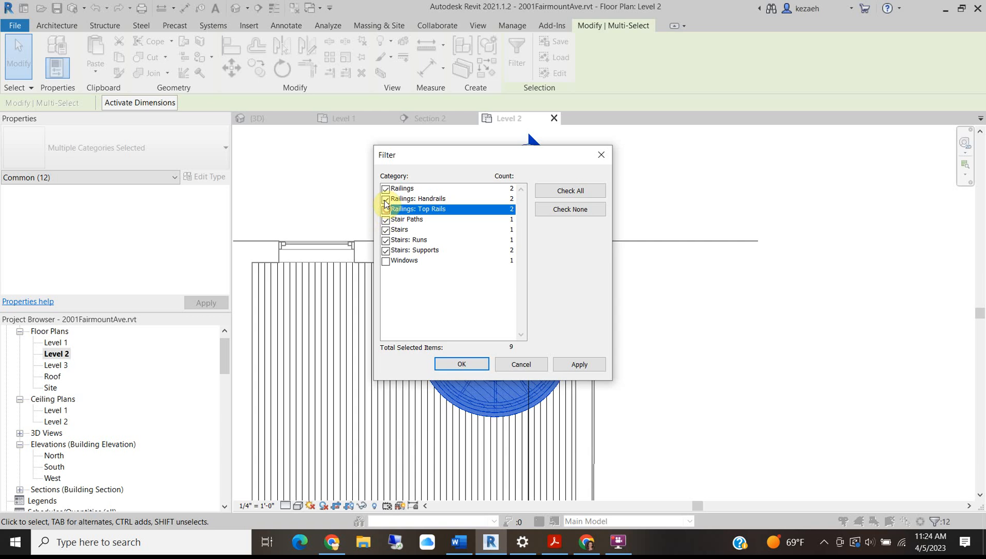
{"action": "left_click", "coordinate": [462, 365]}
{"action": "scroll", "coordinate": [458, 357], "scroll_direction": "up", "scroll_amount": 4}
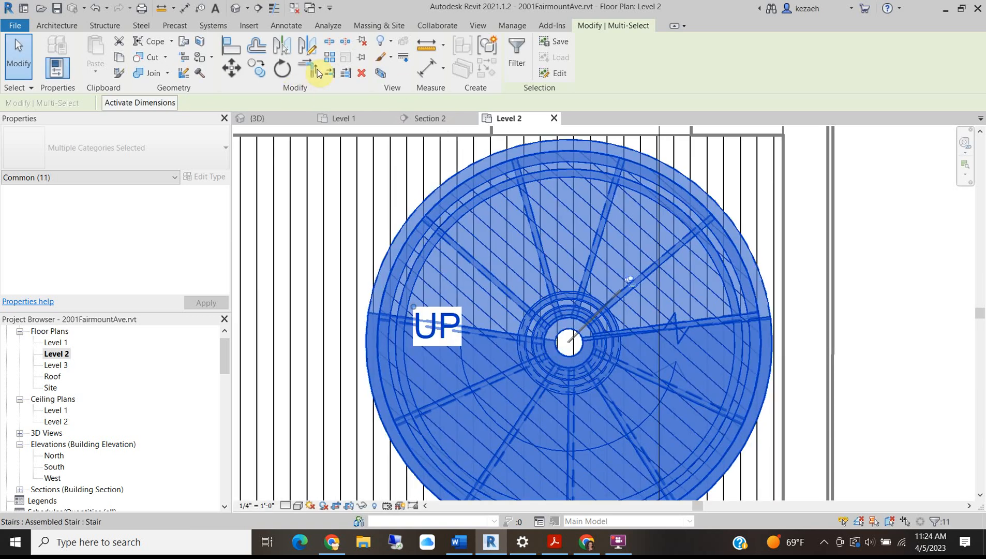
{"action": "left_click", "coordinate": [281, 68]}
{"action": "left_click_drag", "start_coordinate": [586, 333], "coordinate": [369, 310]}
{"action": "left_click", "coordinate": [369, 311]}
{"action": "scroll", "coordinate": [363, 336], "scroll_direction": "down", "scroll_amount": 4}
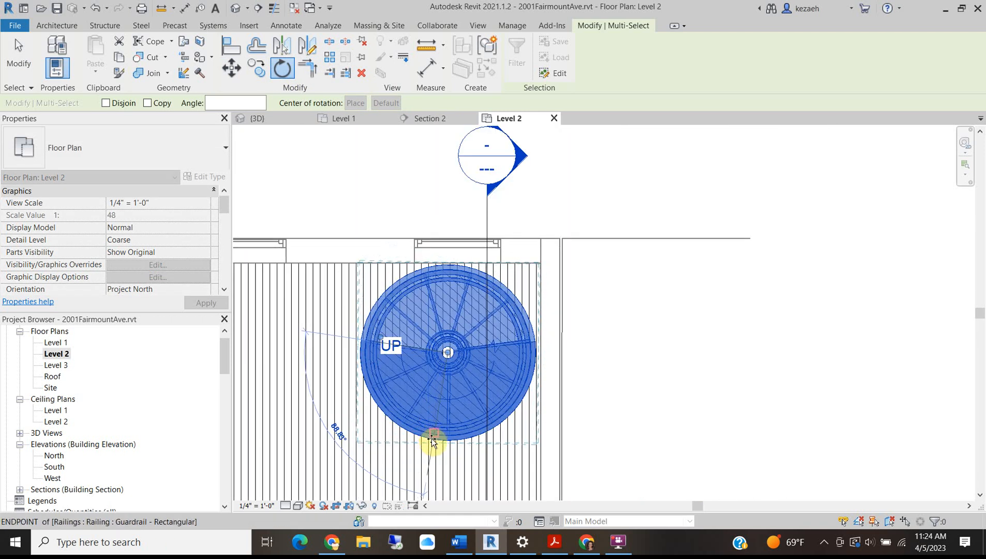
{"action": "scroll", "coordinate": [449, 460], "scroll_direction": "up", "scroll_amount": 6}
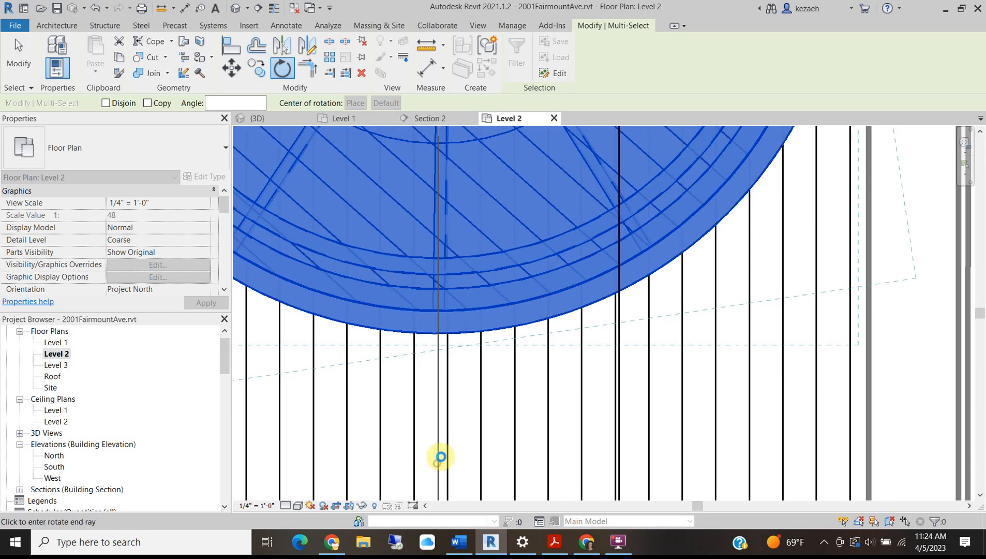
{"action": "left_click", "coordinate": [439, 427]}
{"action": "scroll", "coordinate": [439, 426], "scroll_direction": "down", "scroll_amount": 5}
{"action": "left_click", "coordinate": [700, 342]}
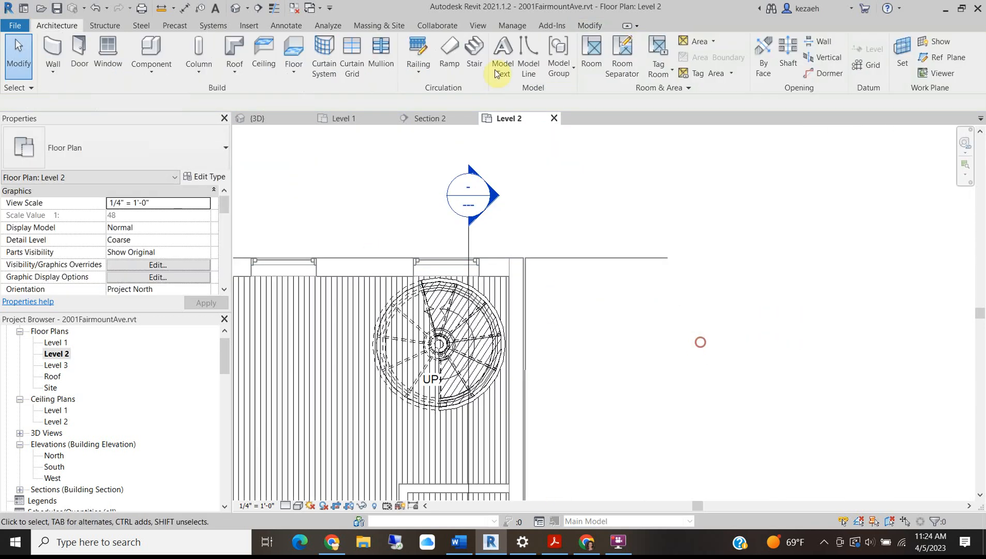
- Examine the rotated spiral stair and the route between it and the straight stair in the 3D view
{"action": "left_click", "coordinate": [234, 8]}
{"action": "middle_click_drag", "start_coordinate": [592, 277], "coordinate": [499, 262], "text": "shift"}
{"action": "scroll", "coordinate": [410, 302], "scroll_direction": "up", "scroll_amount": 4}
{"action": "scroll", "coordinate": [409, 325], "scroll_direction": "up", "scroll_amount": 2}
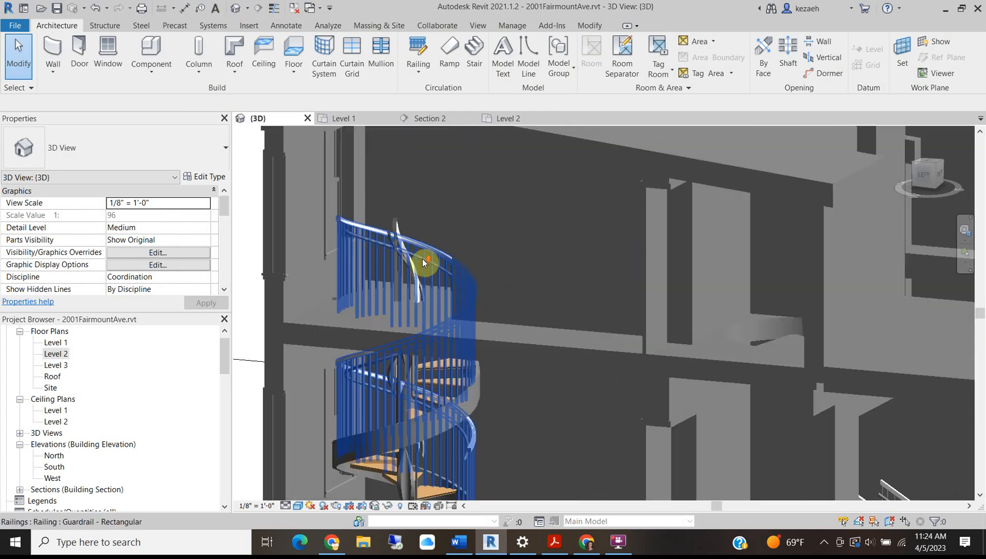
{"action": "scroll", "coordinate": [409, 295], "scroll_direction": "down", "scroll_amount": 4}
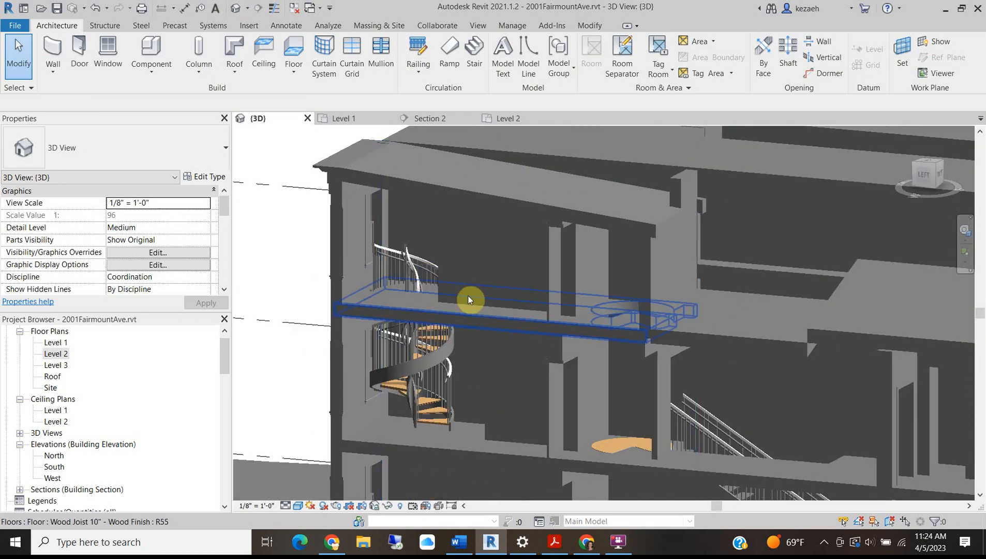
{"action": "middle_click_drag", "start_coordinate": [553, 372], "coordinate": [538, 240]}
{"action": "middle_click_drag", "start_coordinate": [473, 367], "coordinate": [642, 280], "text": "shift"}
{"action": "scroll", "coordinate": [641, 278], "scroll_direction": "up", "scroll_amount": 5}
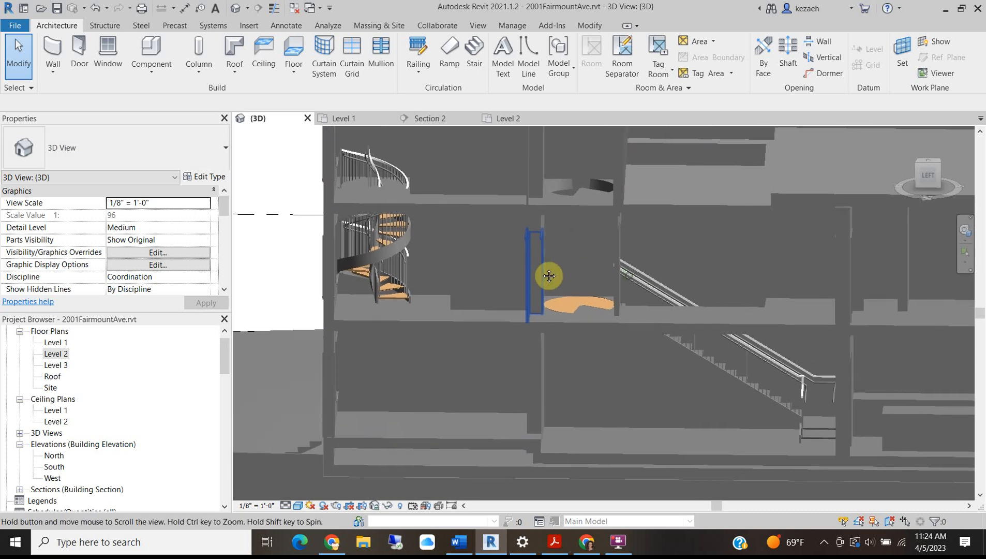
{"action": "scroll", "coordinate": [448, 283], "scroll_direction": "down", "scroll_amount": 3}
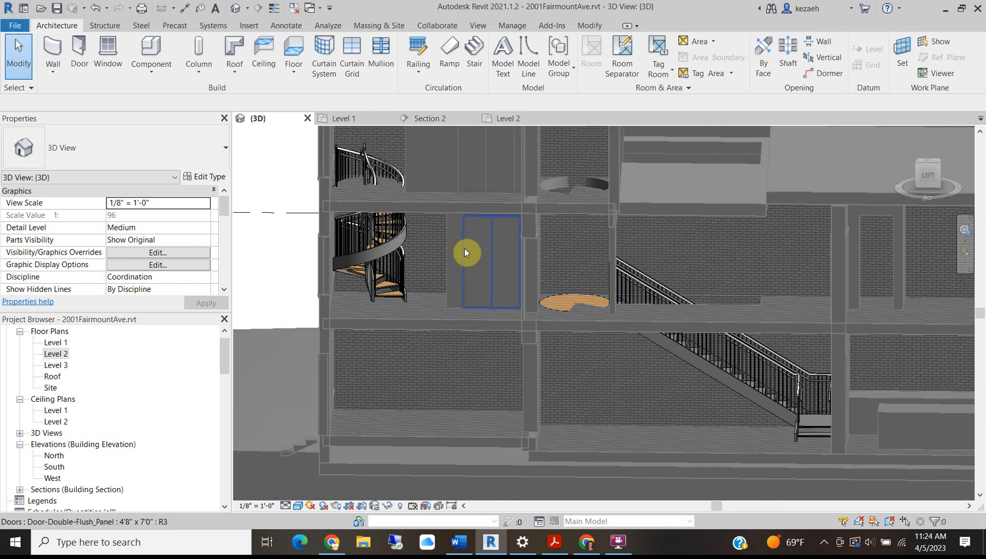
{"action": "scroll", "coordinate": [453, 279], "scroll_direction": "up", "scroll_amount": 2}
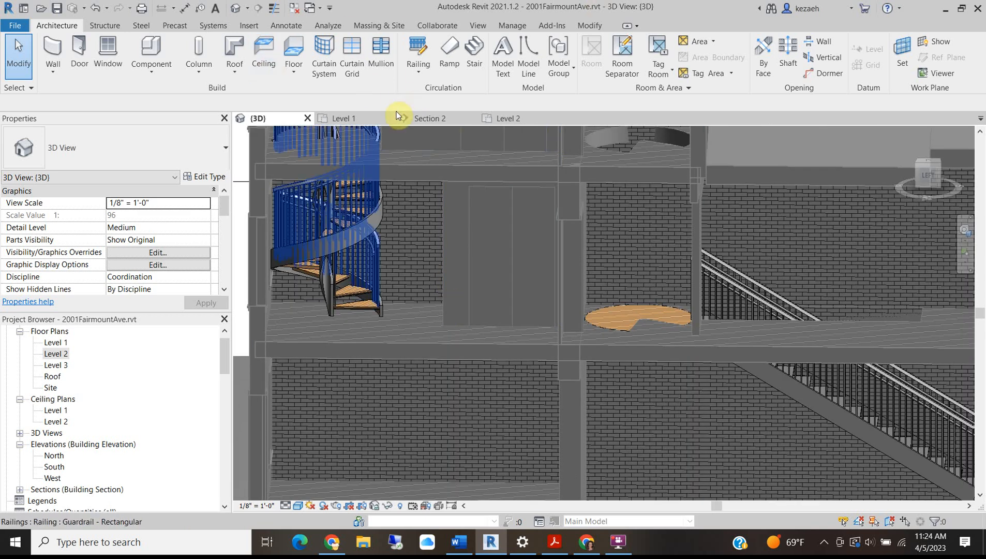
- Demolish the closet walls and their double door between the spiral stair and the cross wall on Level 2
{"action": "left_click", "coordinate": [507, 121]}
{"action": "middle_click_drag", "start_coordinate": [342, 309], "coordinate": [353, 83]}
{"action": "left_click", "coordinate": [590, 26]}
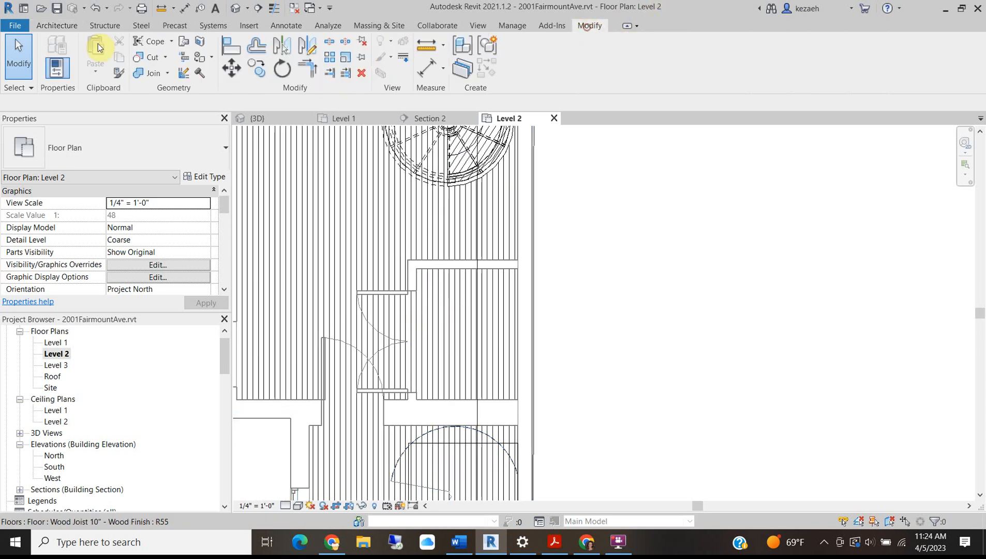
{"action": "left_click", "coordinate": [200, 73]}
{"action": "left_click", "coordinate": [405, 270]}
{"action": "left_click", "coordinate": [431, 268]}
{"action": "scroll", "coordinate": [391, 323], "scroll_direction": "down", "scroll_amount": 6}
{"action": "scroll", "coordinate": [507, 418], "scroll_direction": "up", "scroll_amount": 4}
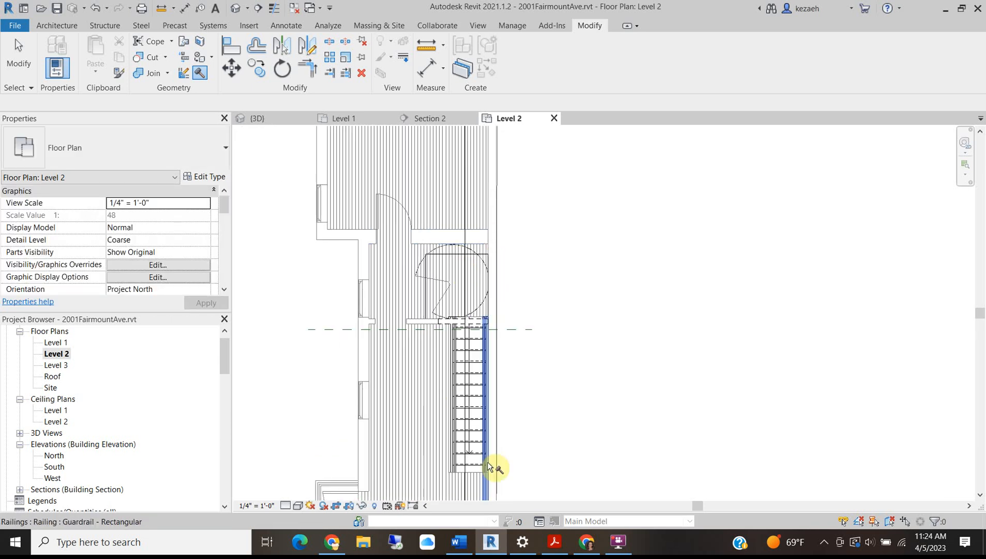
- Examine in Section 2 how the spiral stair passes through the Level 3 floor and relates to the straight stair
{"action": "left_click", "coordinate": [439, 120]}
{"action": "scroll", "coordinate": [616, 364], "scroll_direction": "down", "scroll_amount": 2}
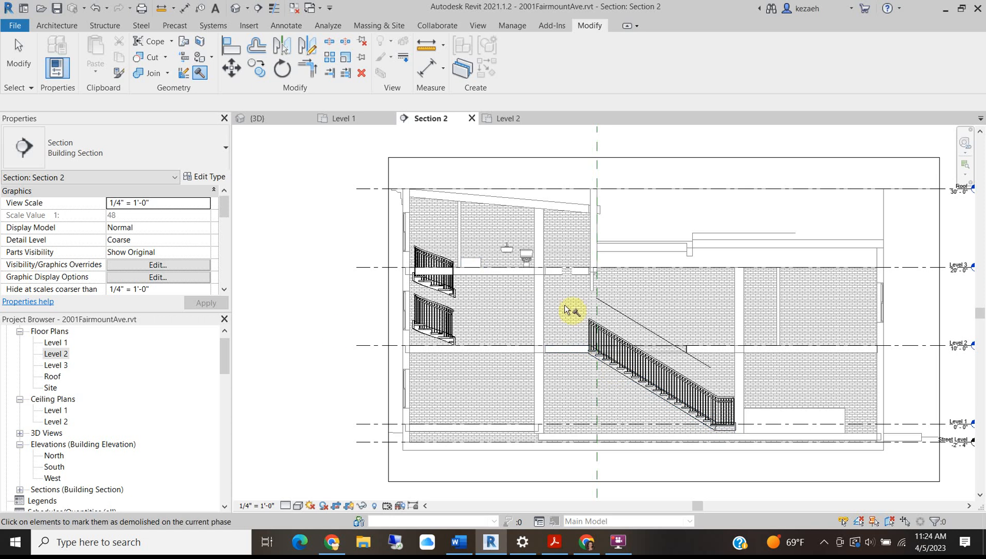
{"action": "scroll", "coordinate": [521, 262], "scroll_direction": "up", "scroll_amount": 2}
{"action": "middle_click_drag", "start_coordinate": [536, 379], "coordinate": [433, 315]}
{"action": "scroll", "coordinate": [663, 401], "scroll_direction": "down", "scroll_amount": 2}
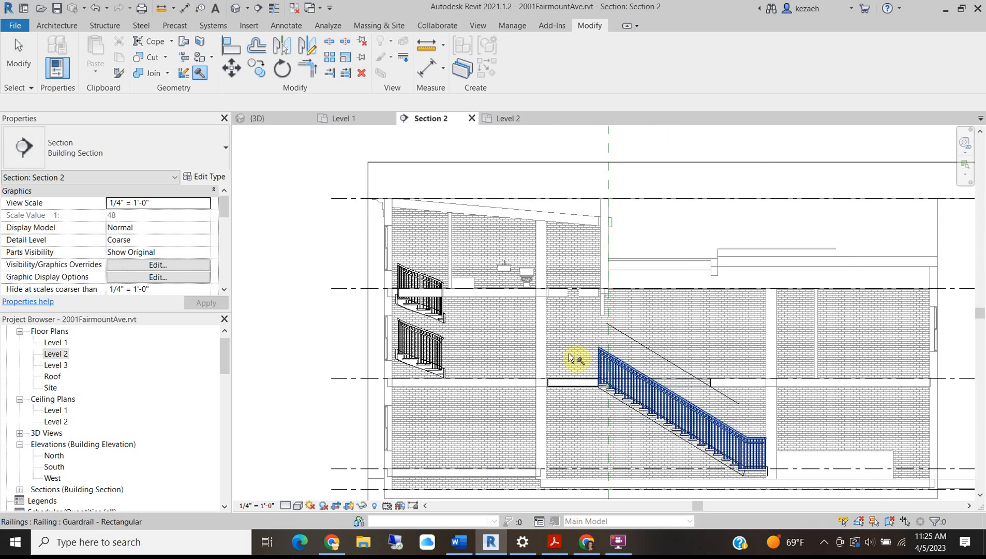
{"action": "scroll", "coordinate": [559, 289], "scroll_direction": "up", "scroll_amount": 3}
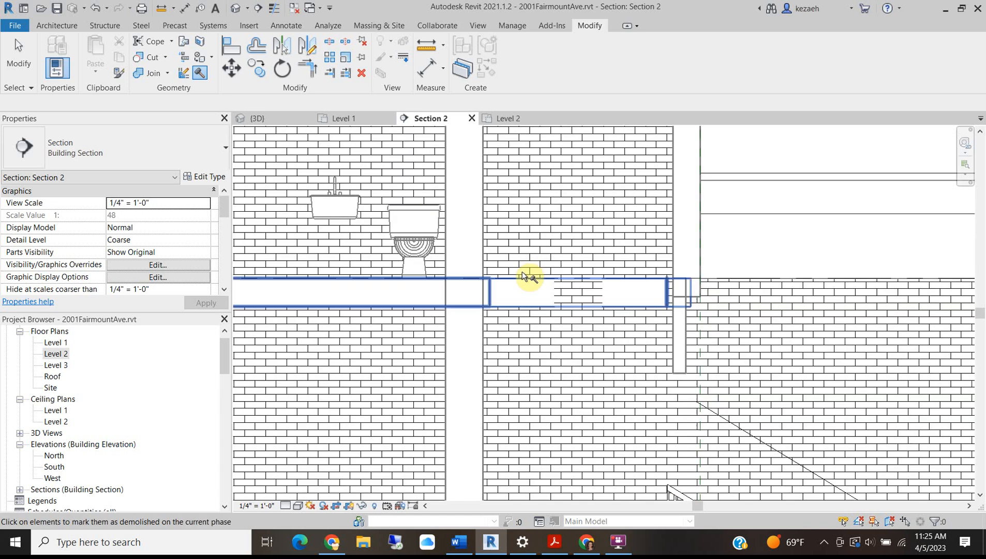
{"action": "scroll", "coordinate": [556, 295], "scroll_direction": "down", "scroll_amount": 1}
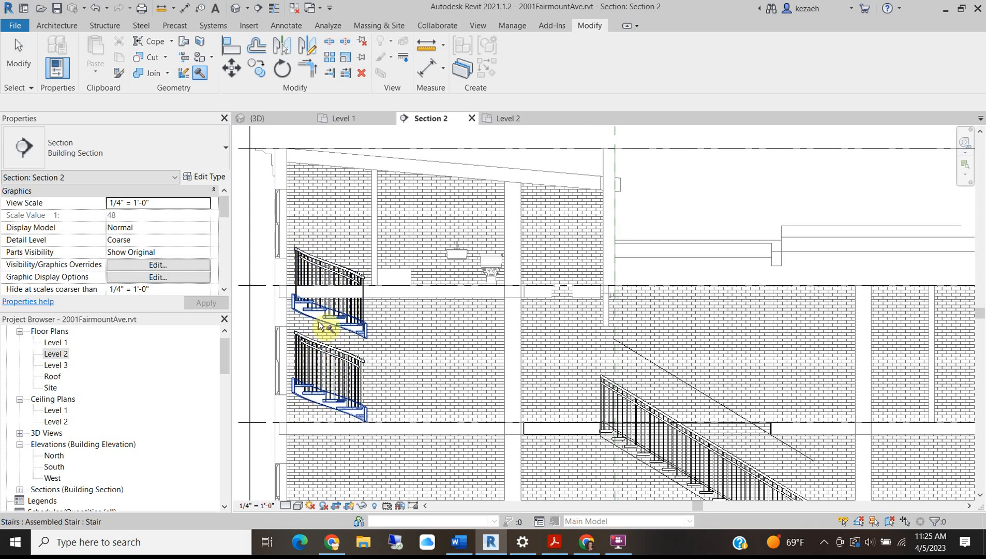
{"action": "scroll", "coordinate": [377, 323], "scroll_direction": "down", "scroll_amount": 3}
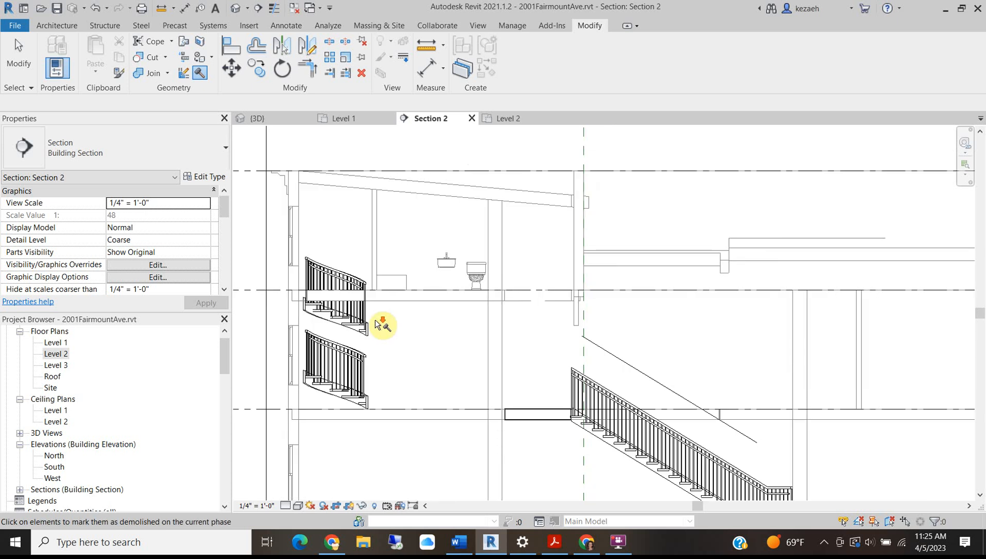
{"action": "scroll", "coordinate": [320, 284], "scroll_direction": "up", "scroll_amount": 2}
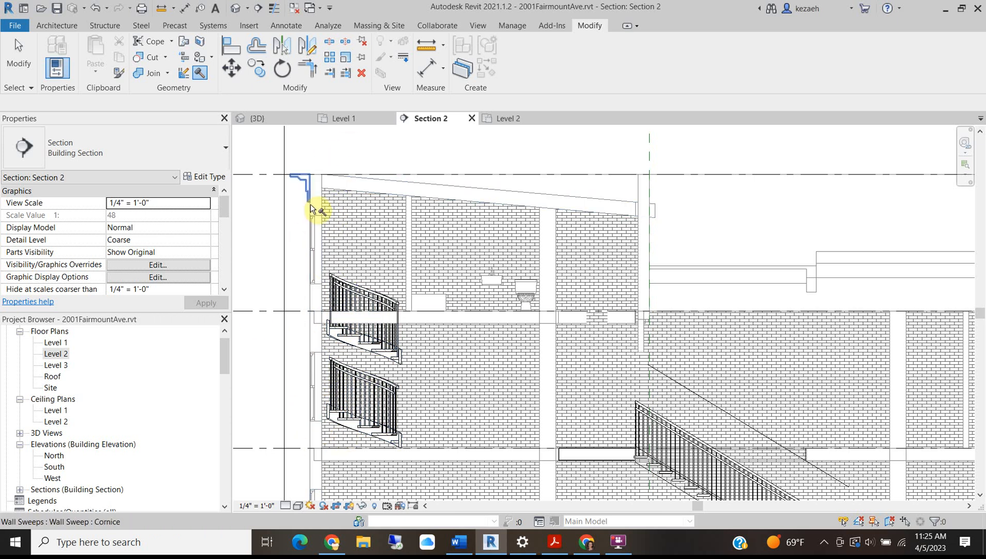
- Examine the full building in Section 2, comparing the spiral stair end with the straight stair end
{"action": "scroll", "coordinate": [568, 267], "scroll_direction": "down", "scroll_amount": 2}
{"action": "middle_click_drag", "start_coordinate": [639, 331], "coordinate": [407, 281]}
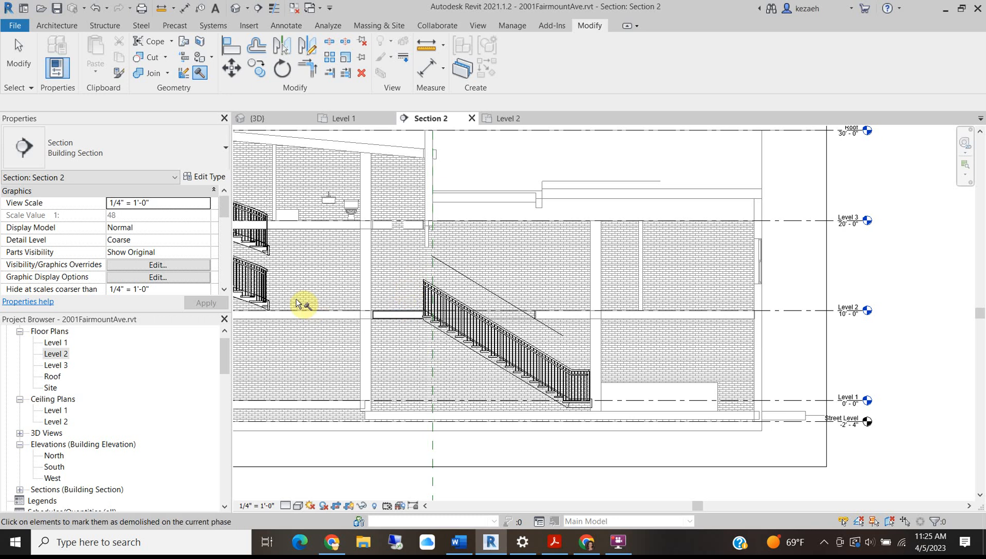
{"action": "scroll", "coordinate": [447, 336], "scroll_direction": "down", "scroll_amount": 1}
{"action": "scroll", "coordinate": [387, 281], "scroll_direction": "up", "scroll_amount": 5}
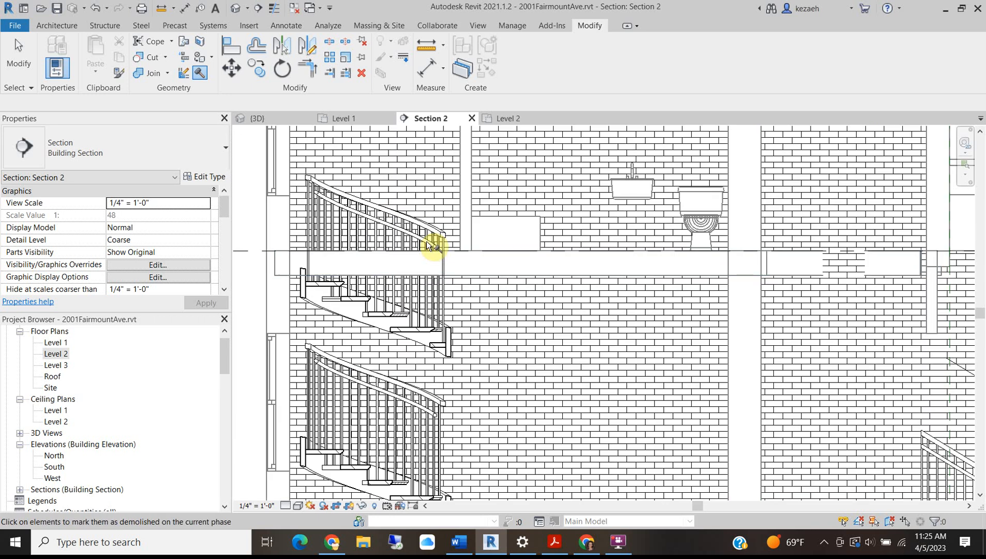
{"action": "scroll", "coordinate": [427, 243], "scroll_direction": "down", "scroll_amount": 2}
{"action": "scroll", "coordinate": [653, 251], "scroll_direction": "up", "scroll_amount": 2}
{"action": "scroll", "coordinate": [586, 304], "scroll_direction": "down", "scroll_amount": 3}
{"action": "scroll", "coordinate": [595, 318], "scroll_direction": "down", "scroll_amount": 2}
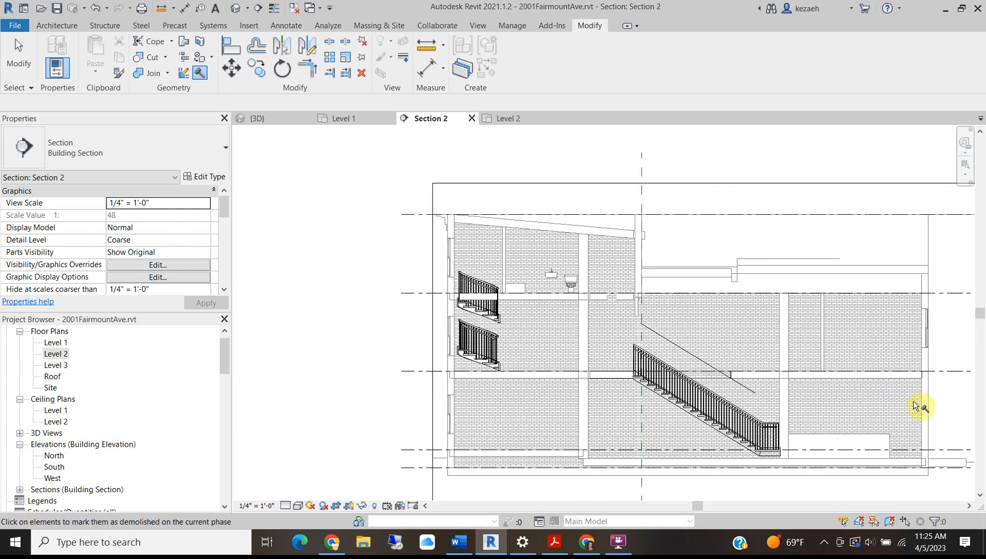
{"action": "scroll", "coordinate": [810, 330], "scroll_direction": "up", "scroll_amount": 2}
{"action": "scroll", "coordinate": [804, 331], "scroll_direction": "down", "scroll_amount": 2}
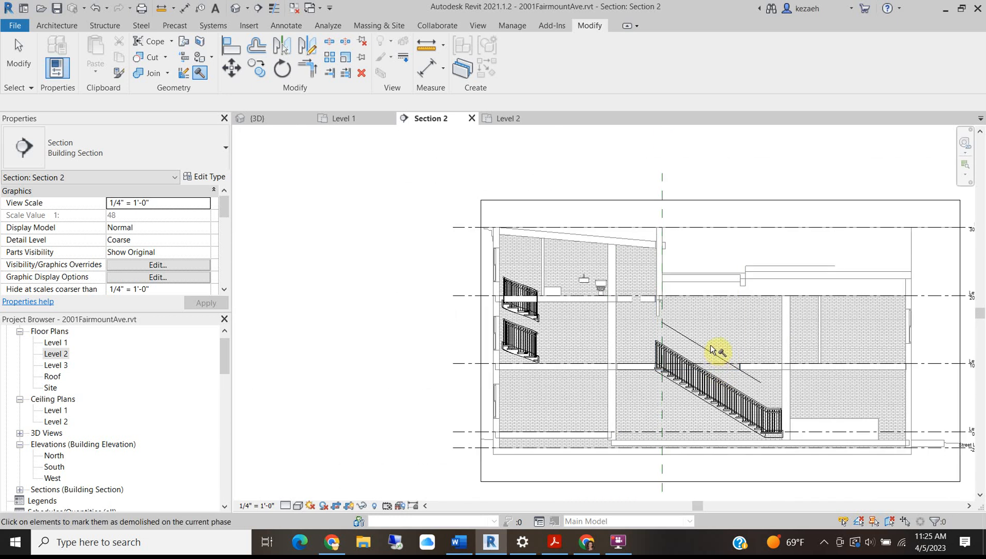
{"action": "middle_click_drag", "start_coordinate": [720, 345], "coordinate": [376, 274]}
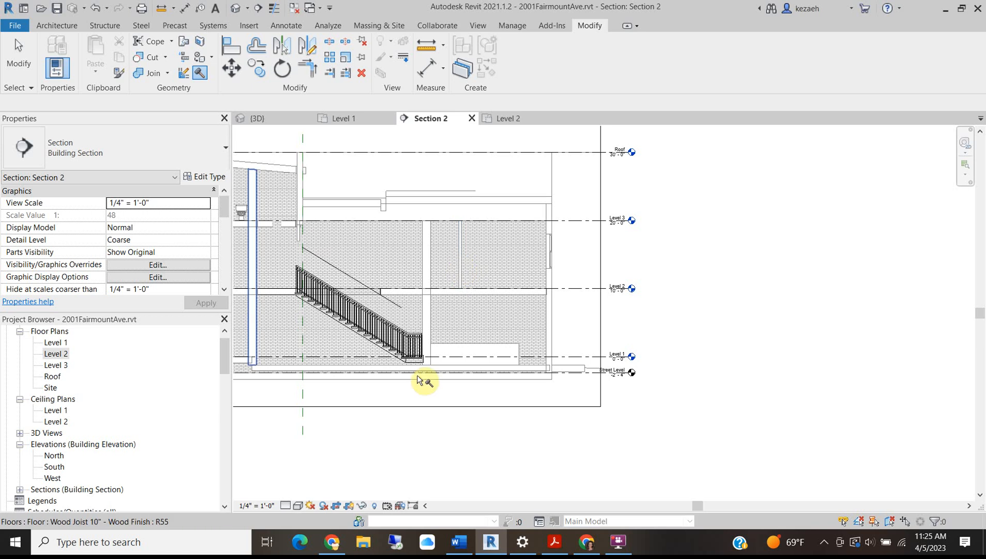
{"action": "scroll", "coordinate": [364, 247], "scroll_direction": "down", "scroll_amount": 3}
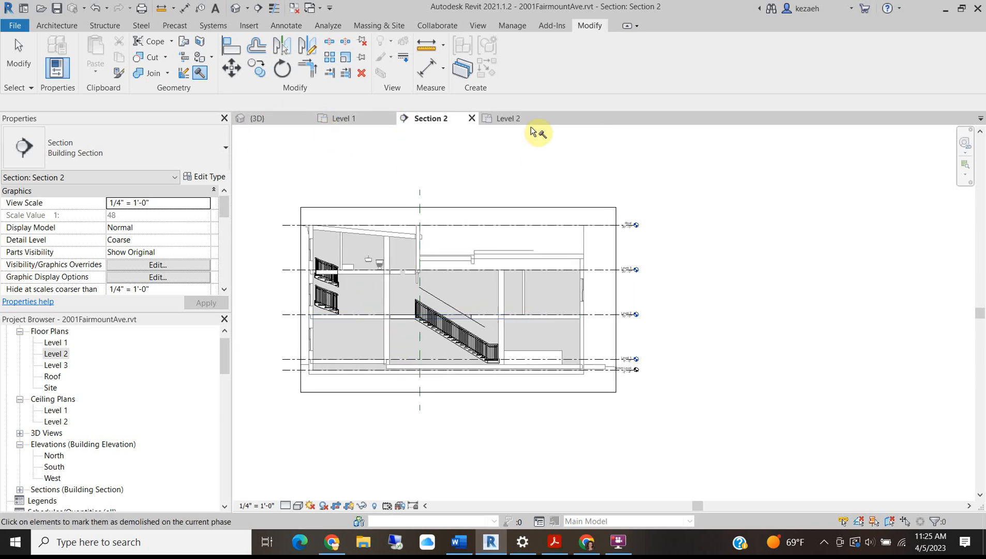
- Examine the Level 2 plan around the foot of the straight stair and the partitioned rooms beyond it
{"action": "left_click", "coordinate": [505, 122]}
{"action": "scroll", "coordinate": [335, 392], "scroll_direction": "down", "scroll_amount": 3}
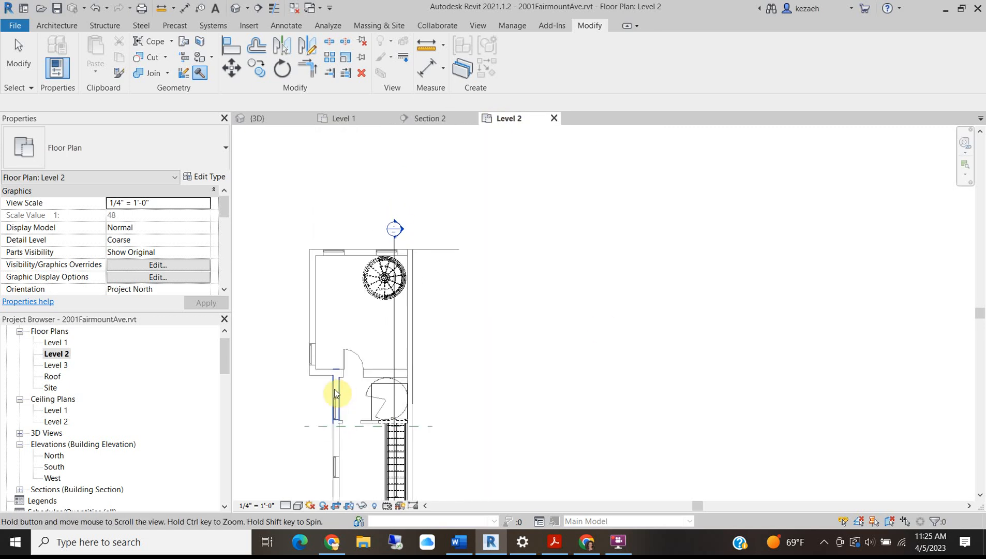
{"action": "middle_click_drag", "start_coordinate": [368, 401], "coordinate": [360, 248]}
{"action": "scroll", "coordinate": [369, 443], "scroll_direction": "up", "scroll_amount": 3}
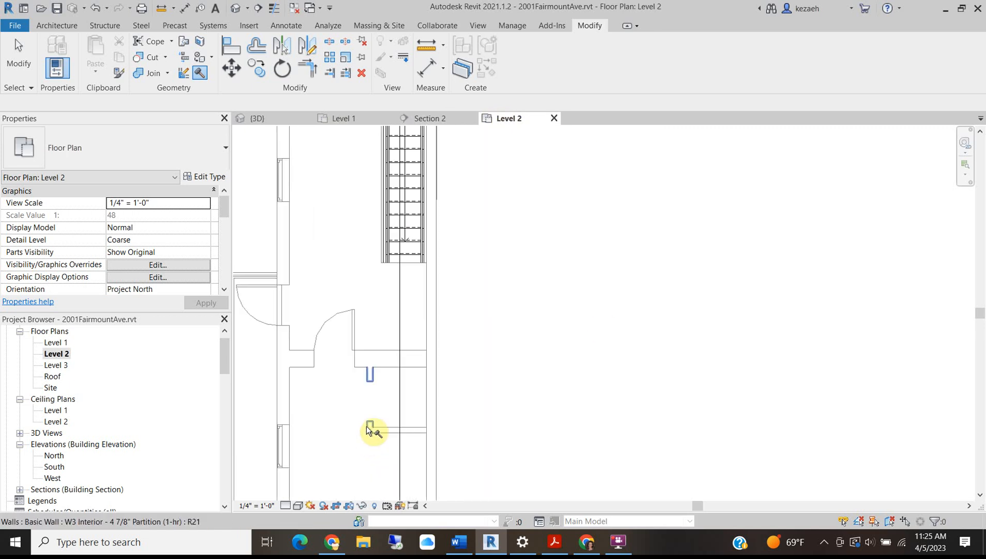
{"action": "scroll", "coordinate": [353, 341], "scroll_direction": "down", "scroll_amount": 3}
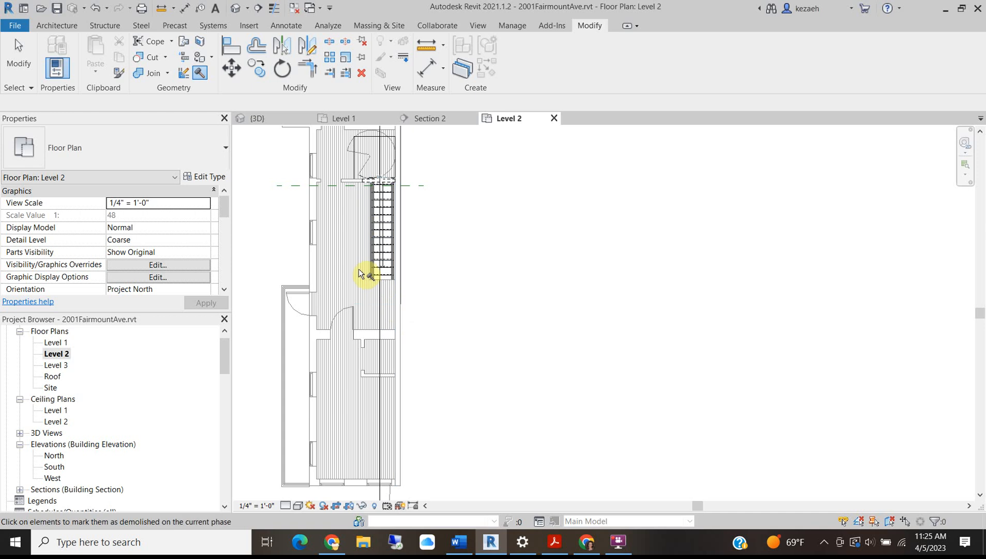
{"action": "scroll", "coordinate": [382, 288], "scroll_direction": "up", "scroll_amount": 5}
{"action": "scroll", "coordinate": [376, 323], "scroll_direction": "down", "scroll_amount": 5}
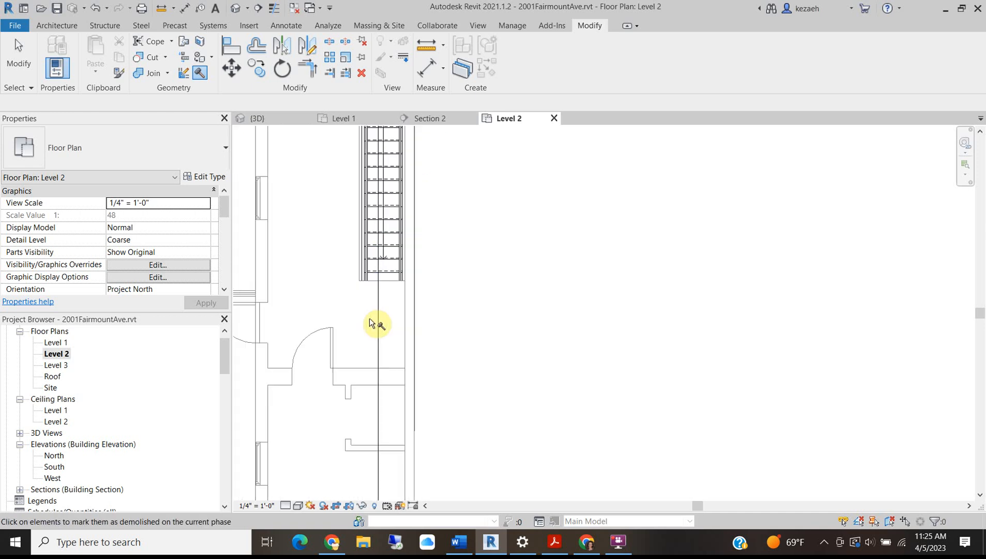
- Draw an L-shaped W3 Interior 4 7/8" partition, located by Finish Face: Interior, from the party wall at the straight stair's foot to the cross wall
{"action": "scroll", "coordinate": [355, 364], "scroll_direction": "down", "scroll_amount": 3}
{"action": "scroll", "coordinate": [356, 364], "scroll_direction": "up", "scroll_amount": 4}
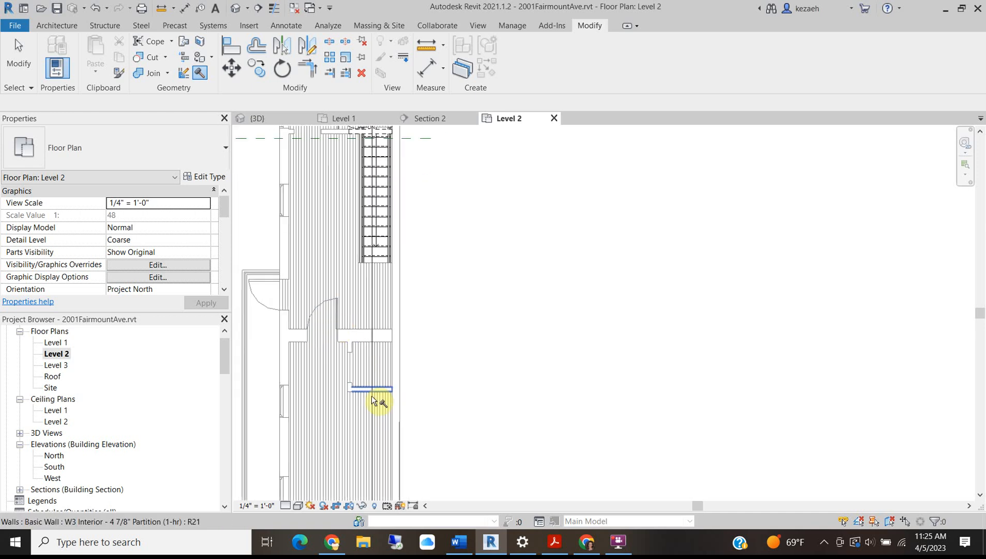
{"action": "scroll", "coordinate": [349, 391], "scroll_direction": "down", "scroll_amount": 2}
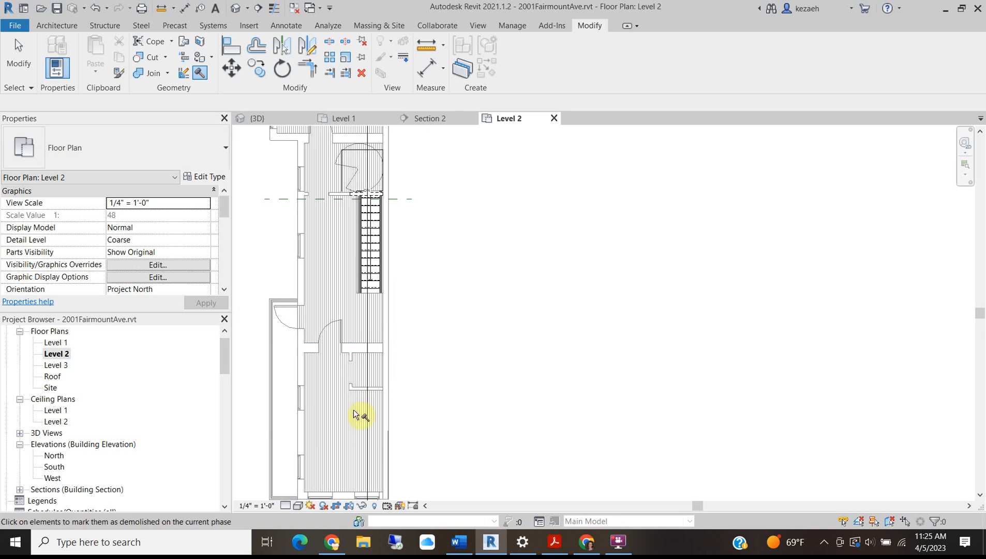
{"action": "scroll", "coordinate": [362, 310], "scroll_direction": "up", "scroll_amount": 3}
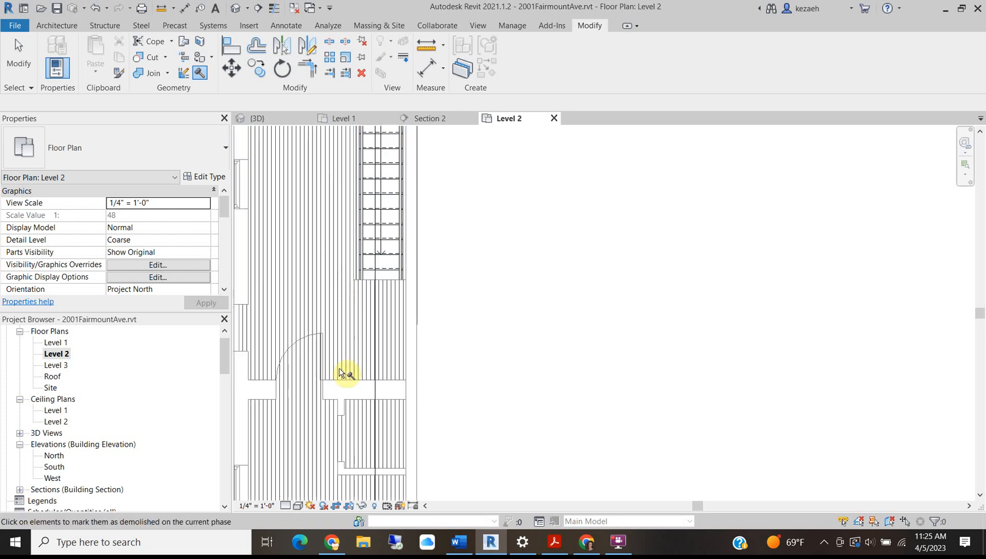
{"action": "middle_click_drag", "start_coordinate": [329, 293], "coordinate": [412, 364]}
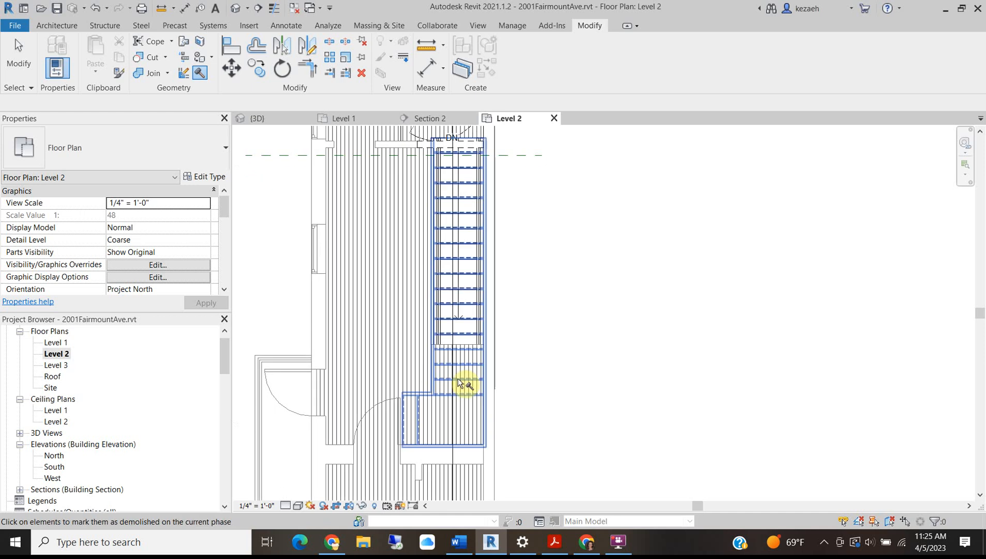
{"action": "middle_click_drag", "start_coordinate": [487, 431], "coordinate": [375, 366]}
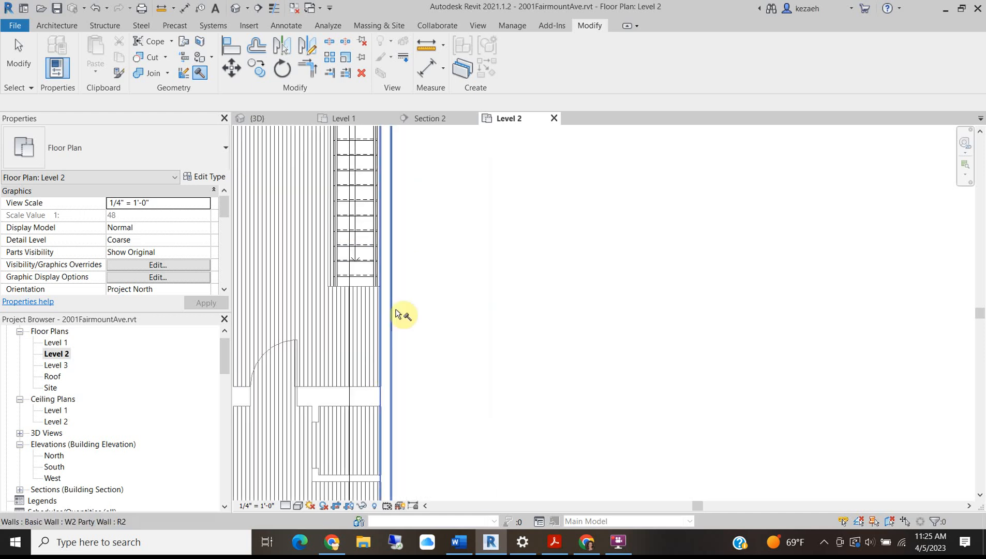
{"action": "left_click", "coordinate": [64, 29]}
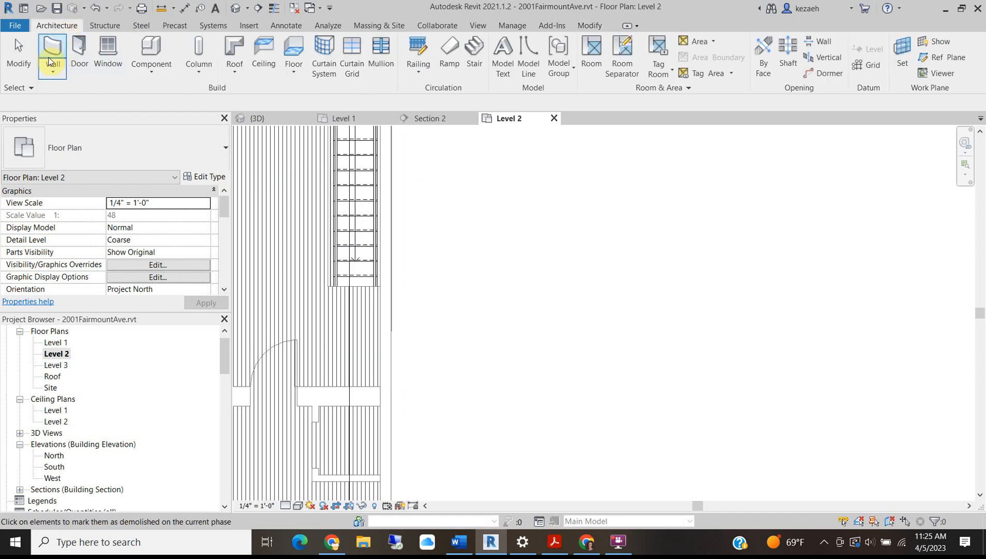
{"action": "left_click", "coordinate": [54, 50]}
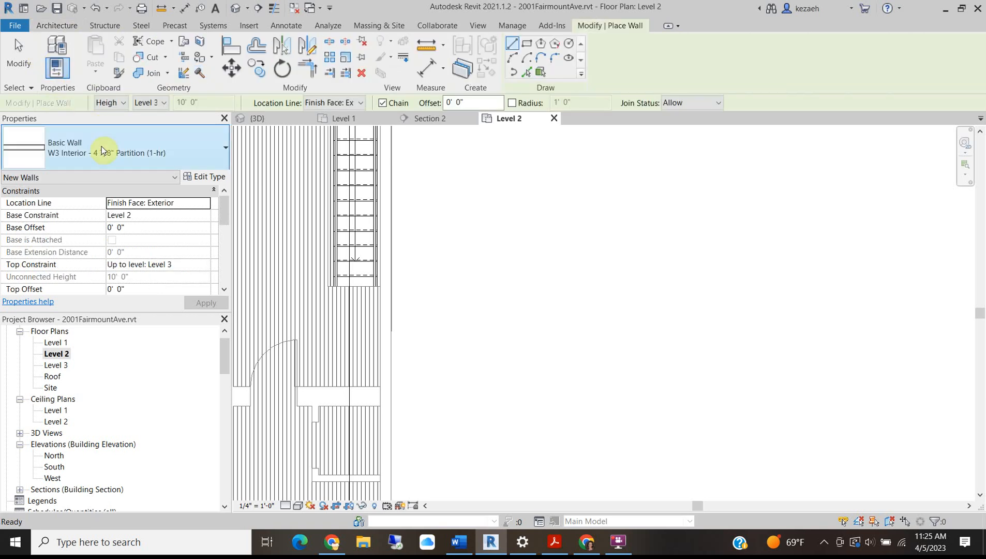
{"action": "scroll", "coordinate": [381, 284], "scroll_direction": "up", "scroll_amount": 3}
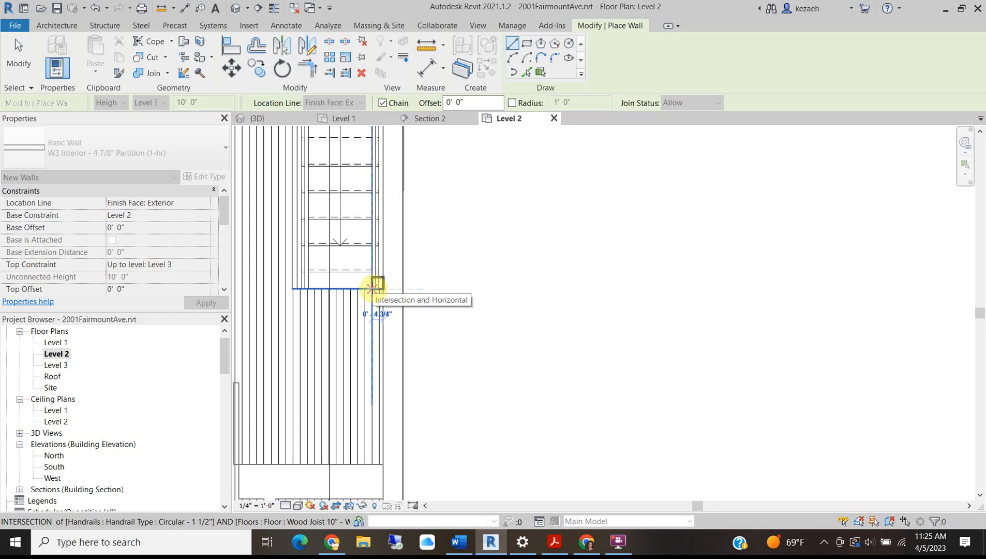
{"action": "left_click", "coordinate": [362, 103]}
{"action": "left_click", "coordinate": [366, 148]}
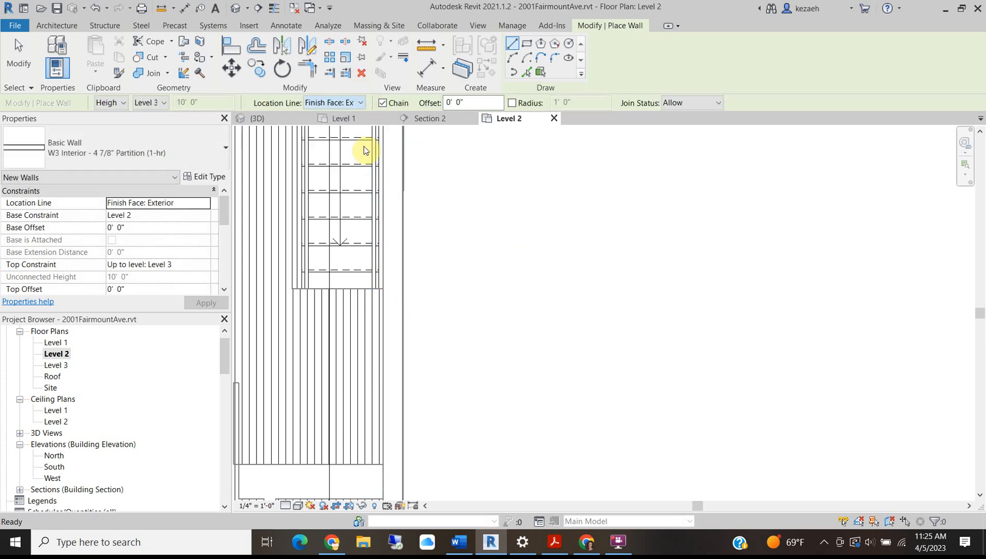
{"action": "left_click", "coordinate": [383, 288]}
{"action": "middle_click_drag", "start_coordinate": [264, 288], "coordinate": [350, 272]}
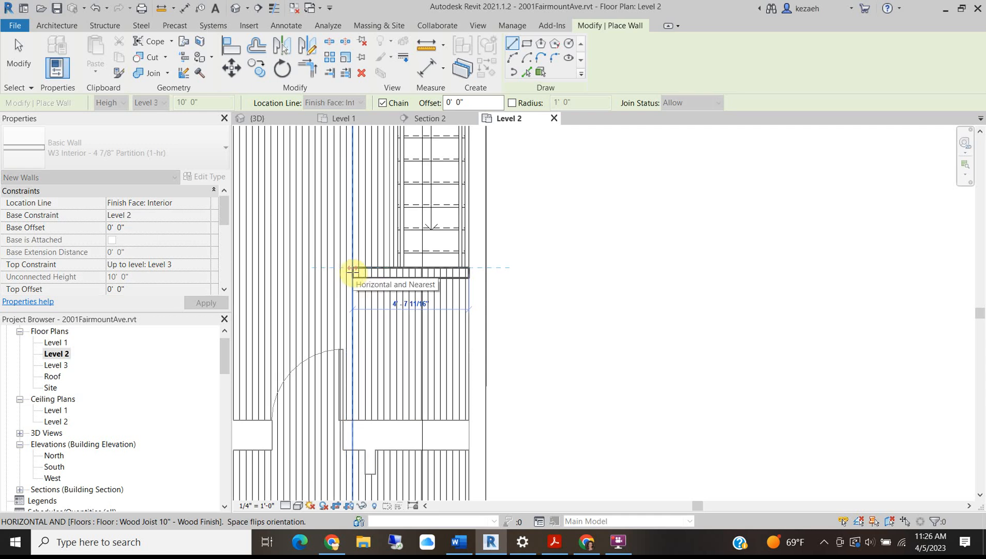
{"action": "left_click", "coordinate": [358, 271]}
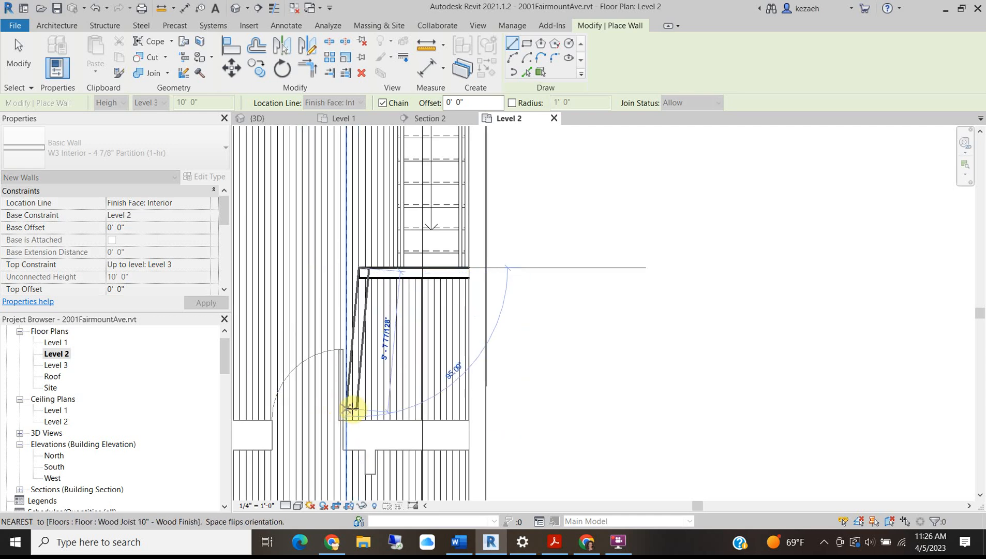
{"action": "left_click", "coordinate": [357, 419]}
{"action": "key", "text": "Escape"}
{"action": "key", "text": "Escape"}
- Dimension the clear width between the inner face of the new long partition and the party wall
{"action": "scroll", "coordinate": [374, 373], "scroll_direction": "up", "scroll_amount": 2}
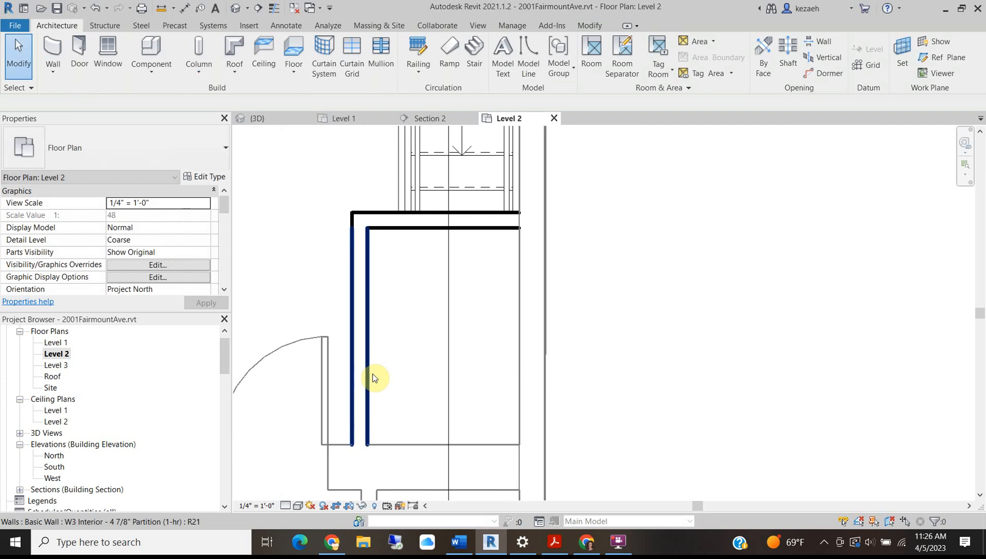
{"action": "key", "text": "d"}
{"action": "key", "text": "i"}
{"action": "left_click", "coordinate": [366, 384]}
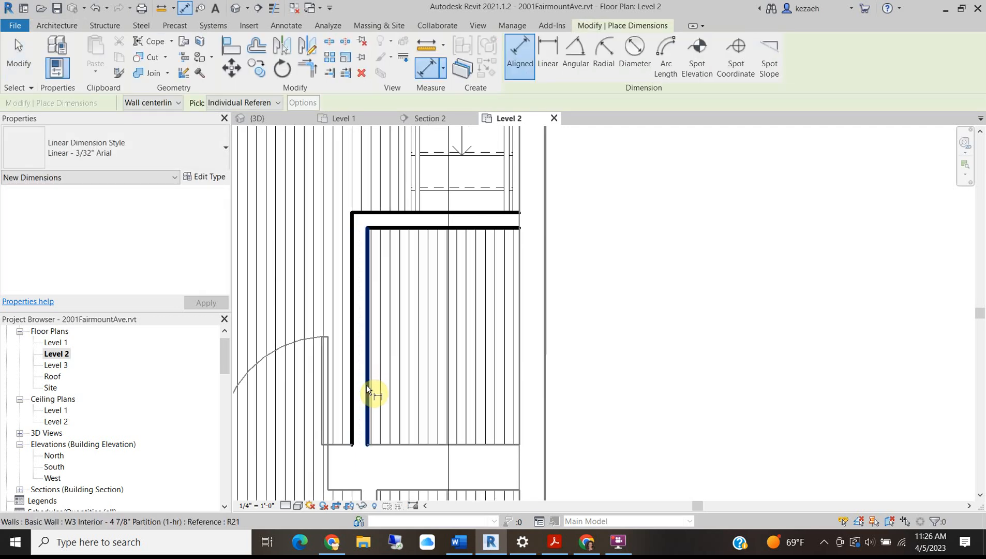
{"action": "left_click", "coordinate": [517, 396]}
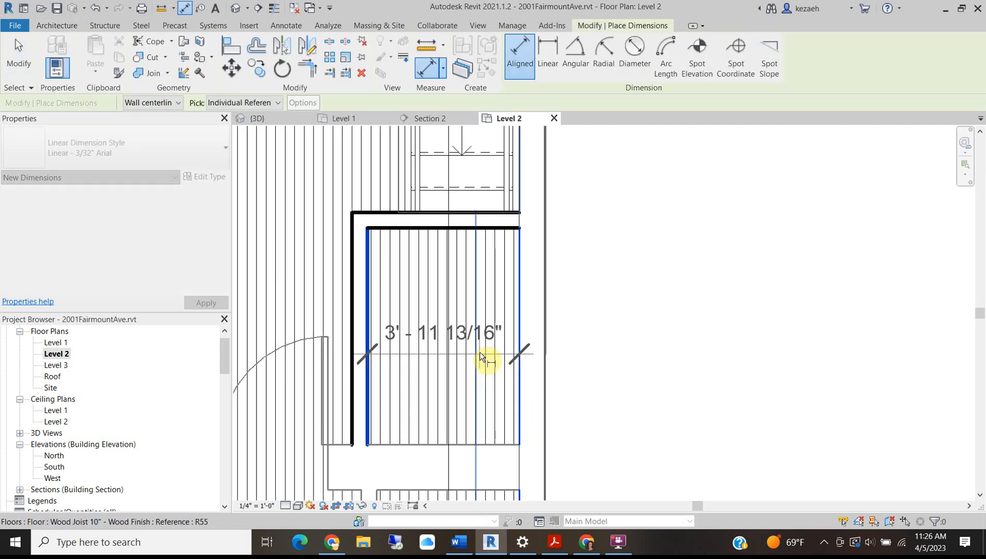
{"action": "scroll", "coordinate": [479, 358], "scroll_direction": "up", "scroll_amount": 2}
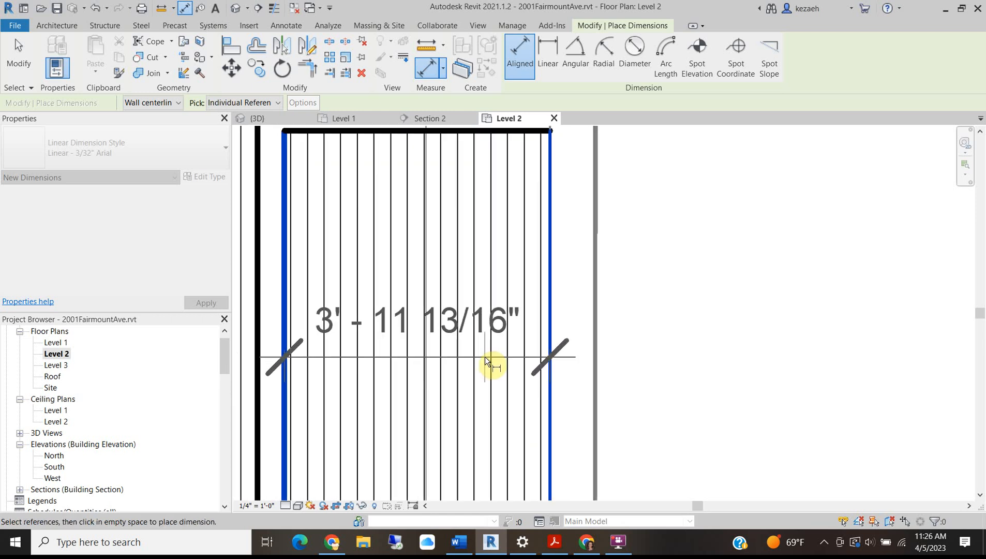
{"action": "left_click", "coordinate": [484, 357]}
{"action": "key", "text": "Escape"}
{"action": "key", "text": "Escape"}
- Set the clear width between the new partition and the party wall to 4'-0", and delete the placed dimension
{"action": "left_click", "coordinate": [267, 303]}
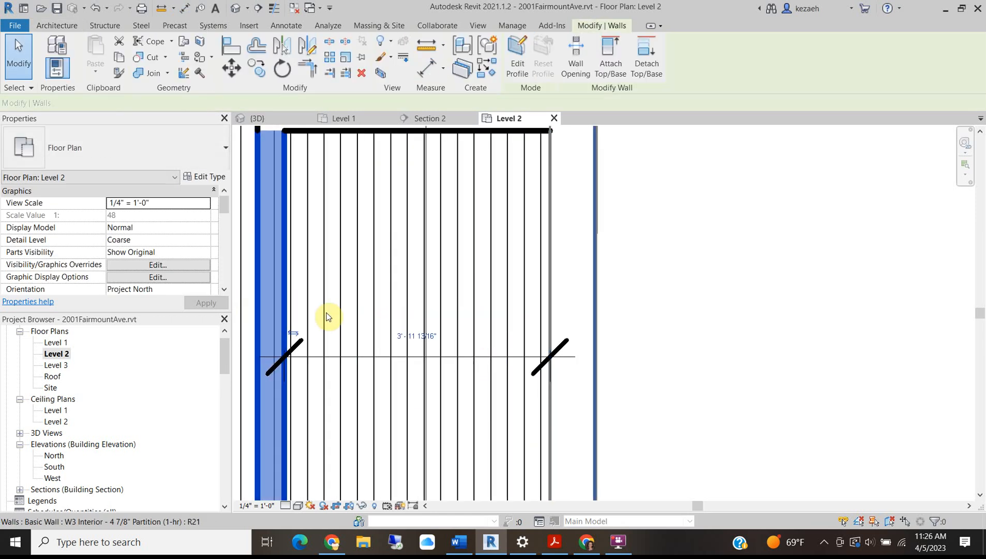
{"action": "left_click", "coordinate": [414, 335]}
{"action": "key", "text": "Return"}
{"action": "left_click", "coordinate": [417, 257]}
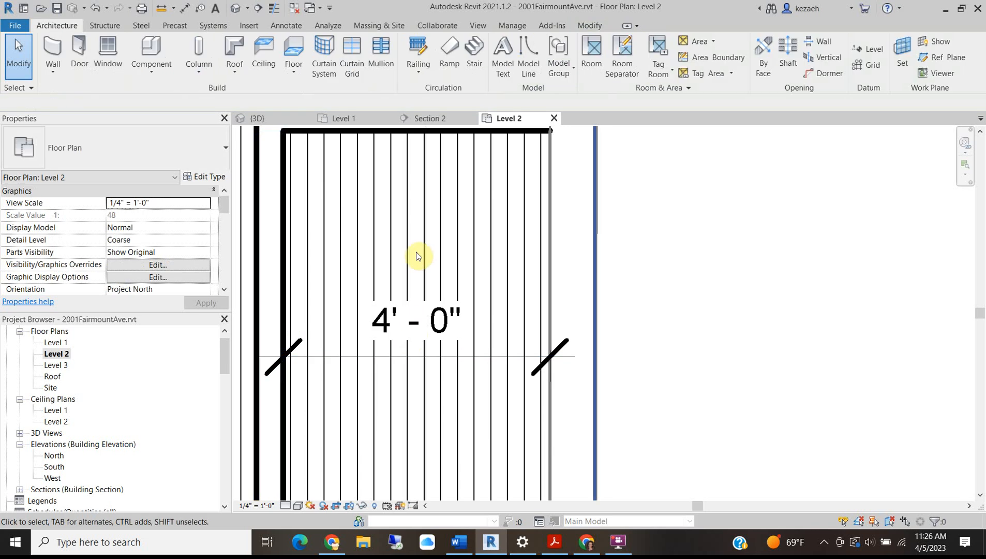
{"action": "scroll", "coordinate": [418, 256], "scroll_direction": "down", "scroll_amount": 4}
{"action": "left_click", "coordinate": [408, 288]}
{"action": "key", "text": "Delete"}
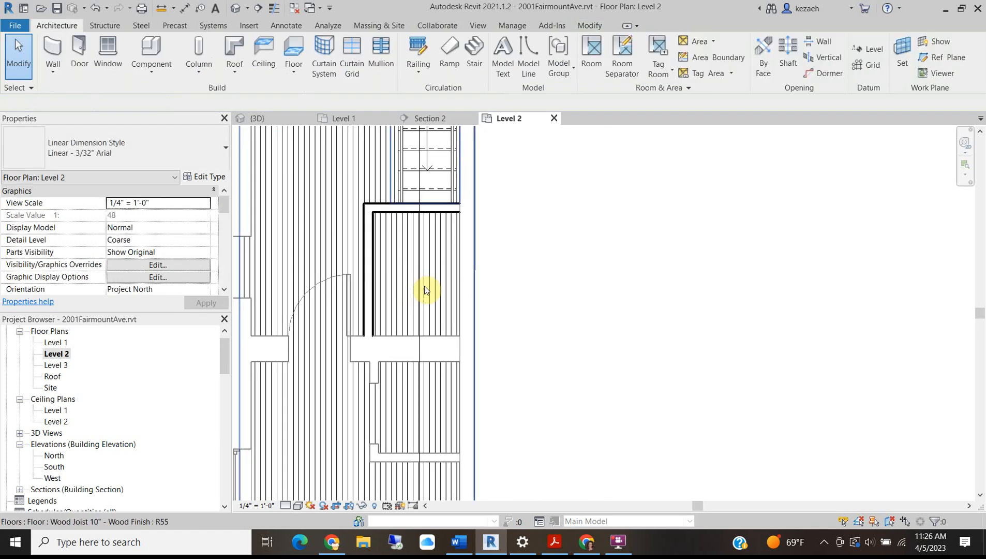
- Place a Toilet-Domestic-3D fixture inside the new small room on Level 2
{"action": "left_click", "coordinate": [159, 50]}
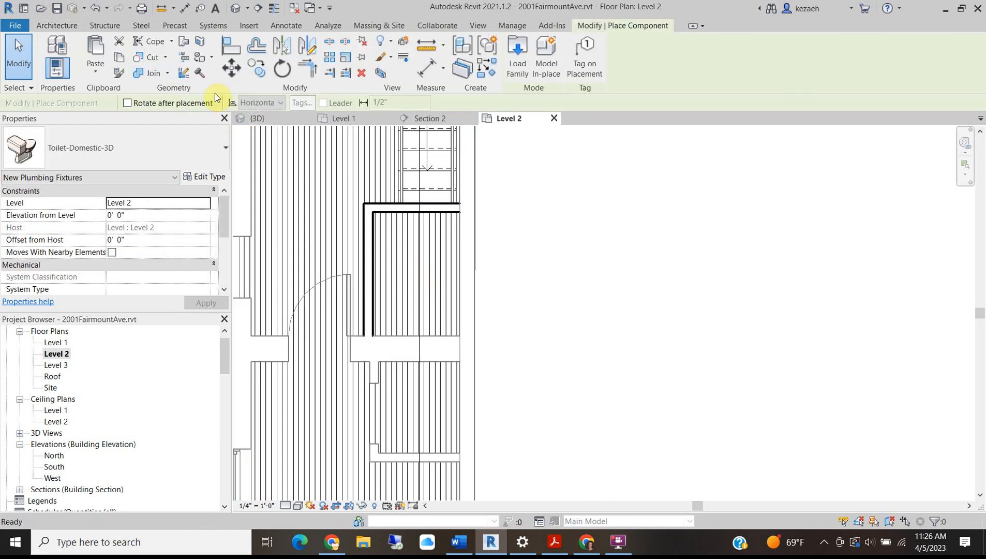
{"action": "left_click", "coordinate": [431, 305]}
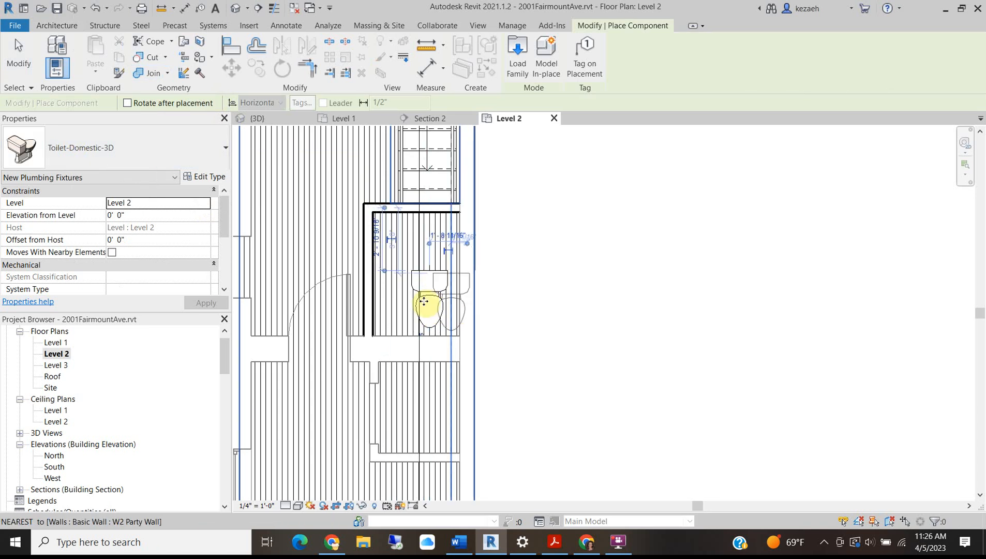
{"action": "scroll", "coordinate": [456, 311], "scroll_direction": "up", "scroll_amount": 3}
{"action": "key", "text": "Escape"}
{"action": "key", "text": "Escape"}
- Rotate the toilet 90° clockwise and move it into the room's corner, with its tank against the party wall beside the cross wall
{"action": "left_click", "coordinate": [433, 295]}
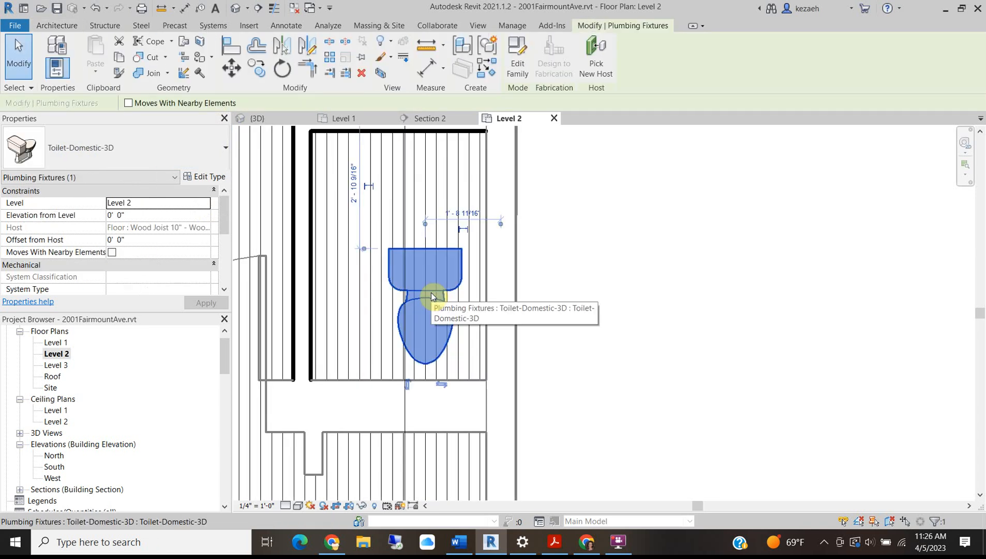
{"action": "key", "text": "r"}
{"action": "key", "text": "o"}
{"action": "left_click", "coordinate": [426, 354]}
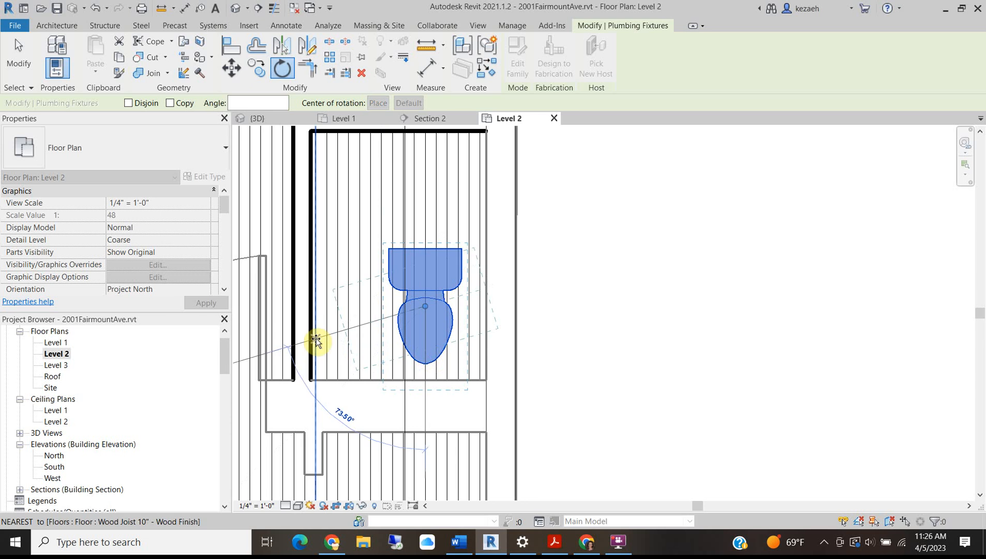
{"action": "type", "text": "90"}
{"action": "key", "text": "Return"}
{"action": "left_click_drag", "start_coordinate": [434, 305], "coordinate": [432, 341]}
{"action": "scroll", "coordinate": [466, 334], "scroll_direction": "down", "scroll_amount": 2}
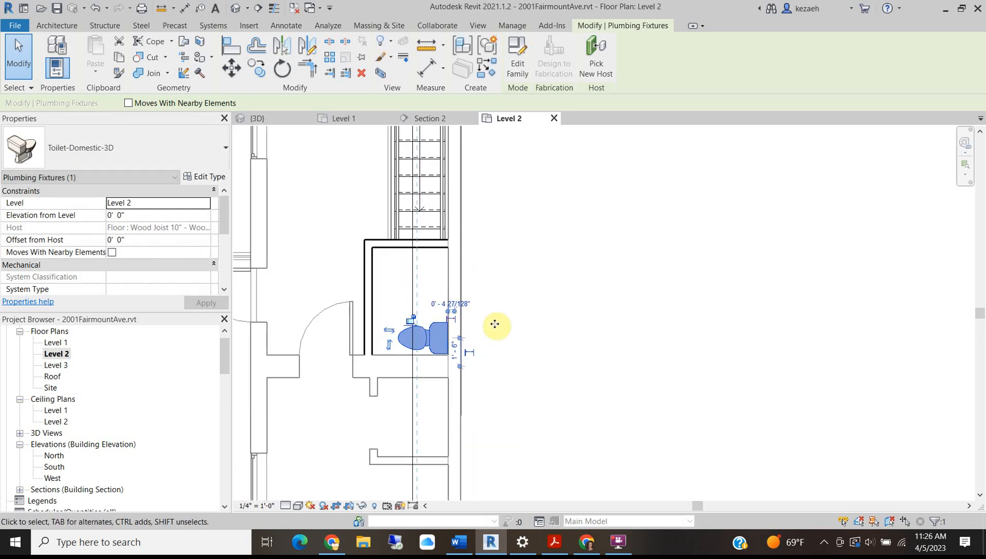
{"action": "left_click", "coordinate": [497, 326]}
- Place a Single-Flush 34" x 84" door in the new long partition near its corner by the stair, swinging out of the small room
{"action": "scroll", "coordinate": [393, 245], "scroll_direction": "up", "scroll_amount": 2}
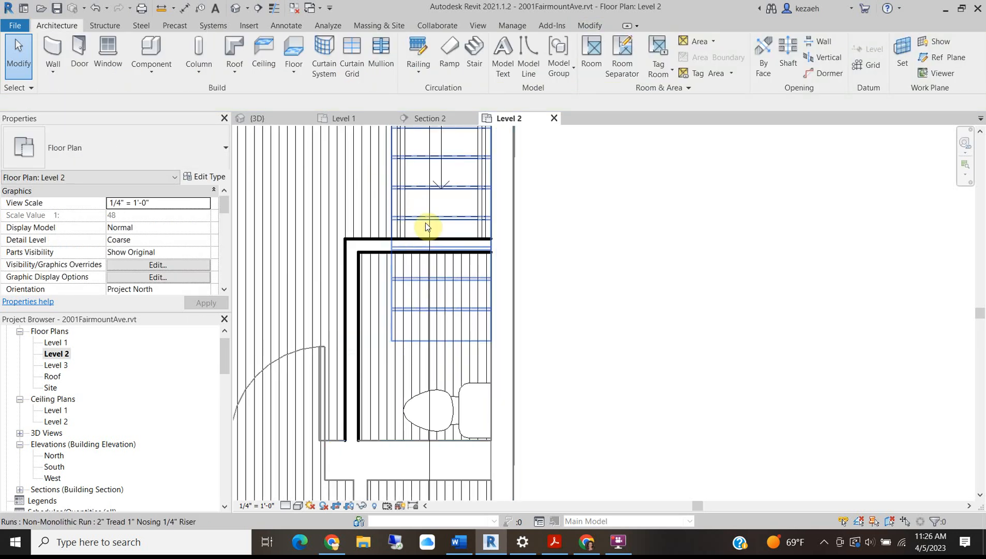
{"action": "middle_click_drag", "start_coordinate": [357, 290], "coordinate": [405, 281]}
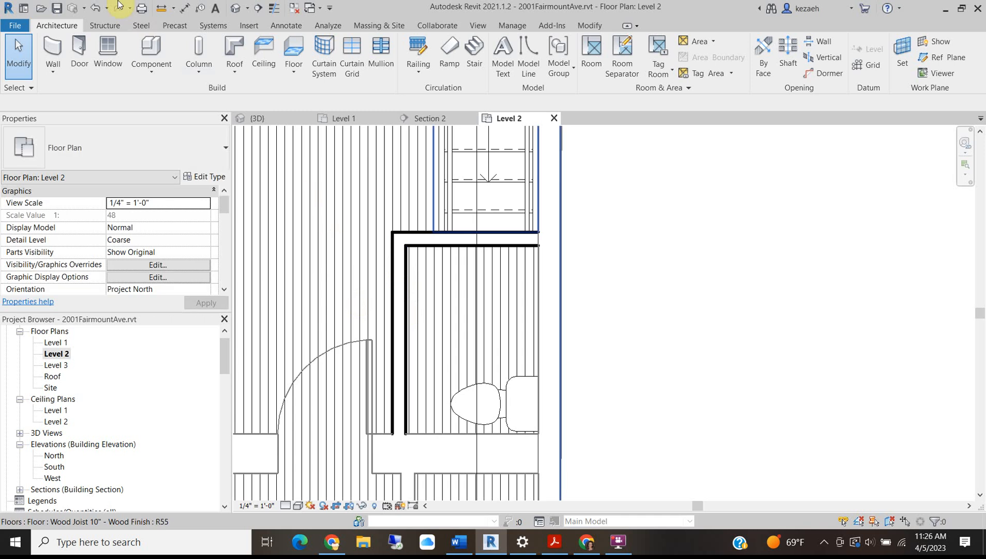
{"action": "left_click", "coordinate": [82, 49]}
{"action": "left_click", "coordinate": [73, 145]}
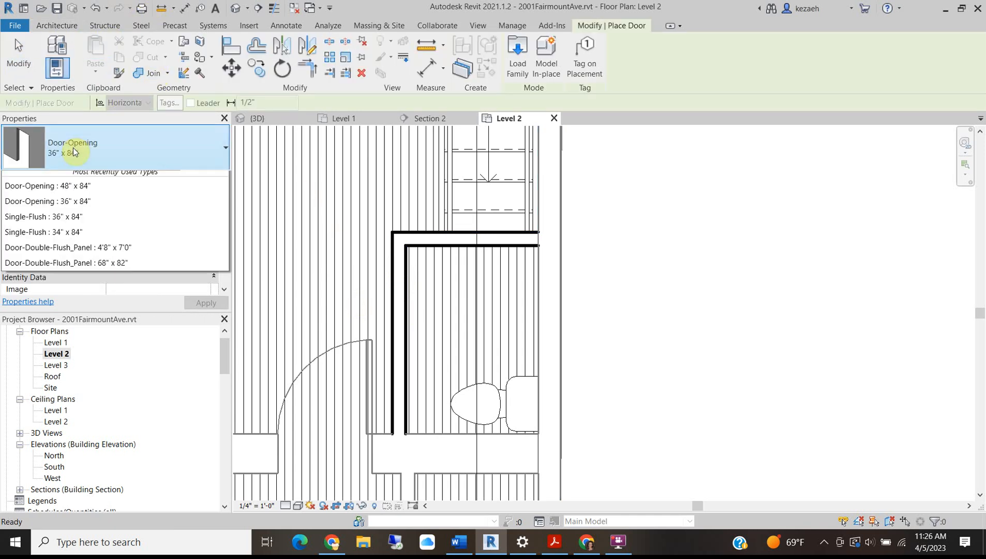
{"action": "left_click", "coordinate": [60, 291]}
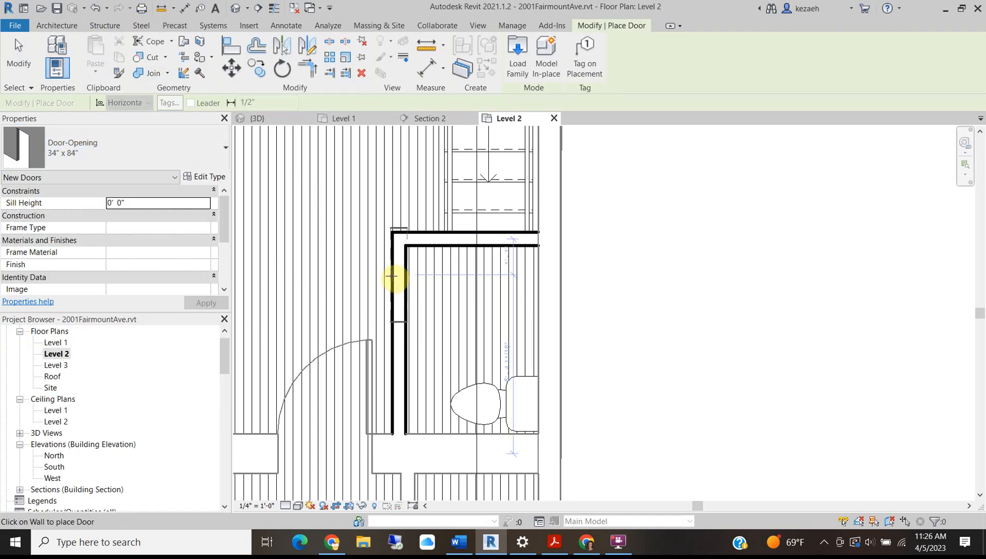
{"action": "left_click", "coordinate": [135, 164]}
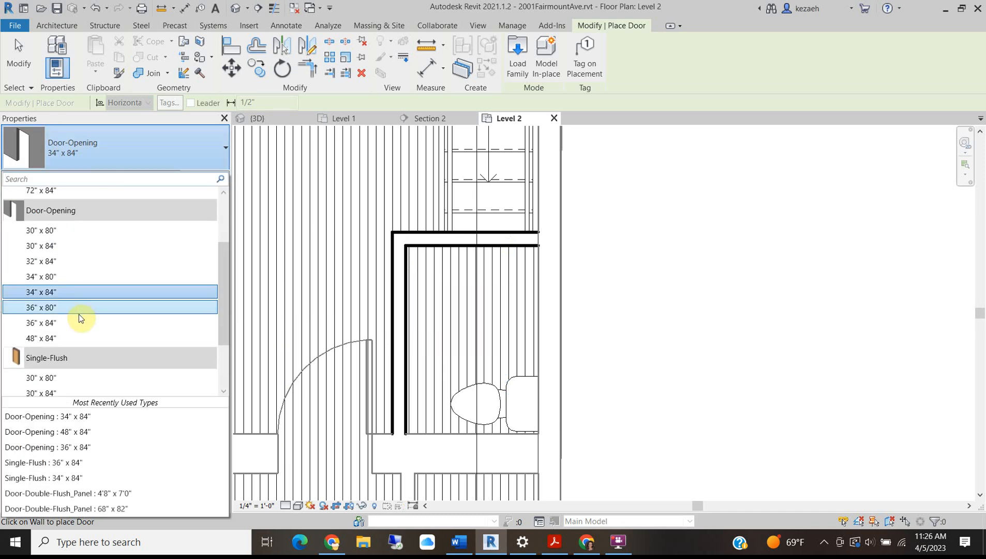
{"action": "scroll", "coordinate": [65, 346], "scroll_direction": "down", "scroll_amount": 2}
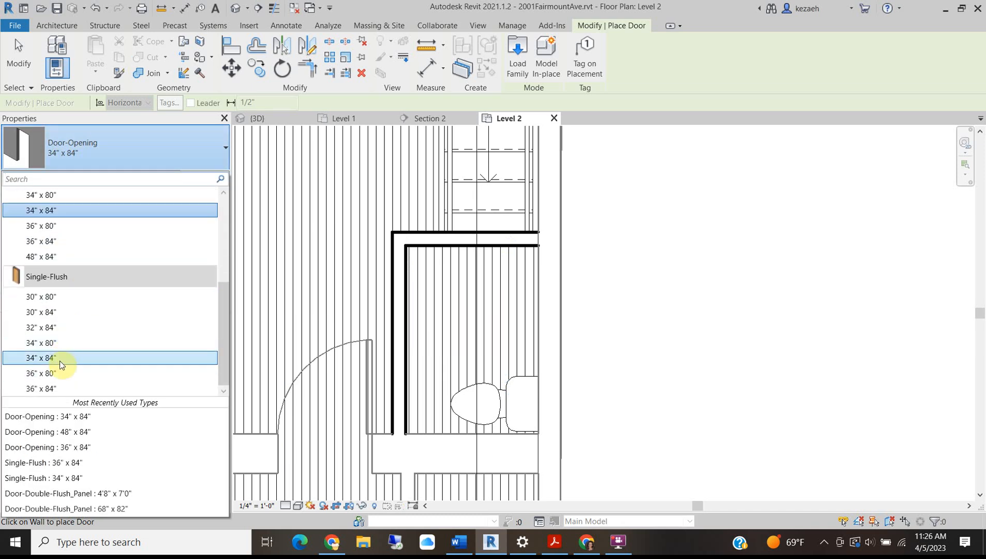
{"action": "left_click", "coordinate": [61, 363]}
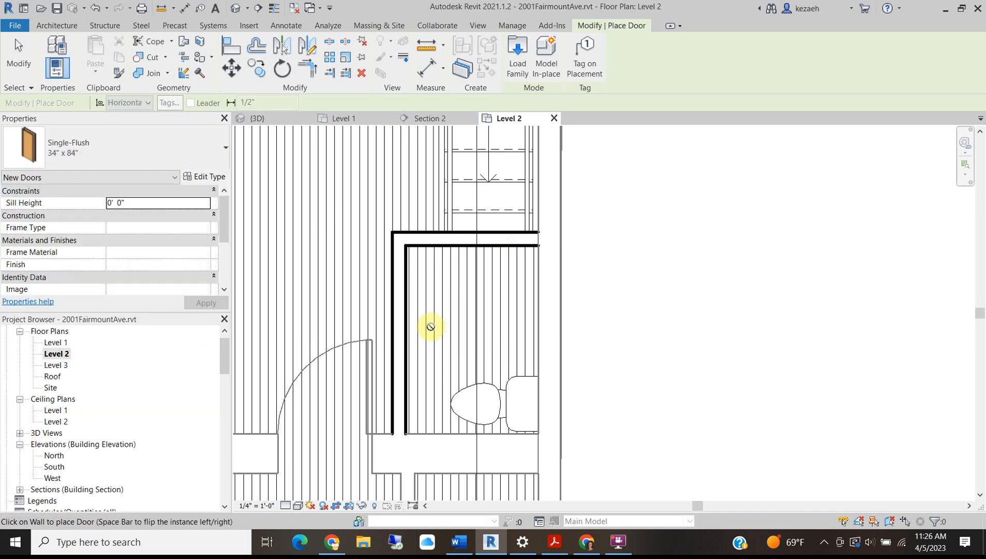
{"action": "left_click", "coordinate": [397, 297]}
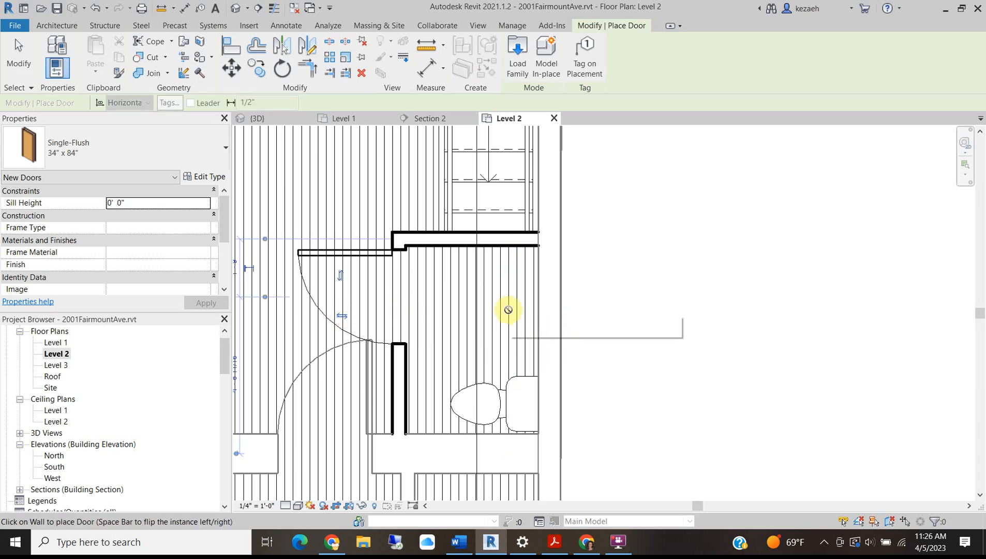
{"action": "key", "text": "Escape"}
{"action": "key", "text": "Escape"}
- Place a Sink Vanity-Round 19" x 19" in the small room between the toilet and the stair-side partition, and select it
{"action": "scroll", "coordinate": [480, 302], "scroll_direction": "up", "scroll_amount": 1}
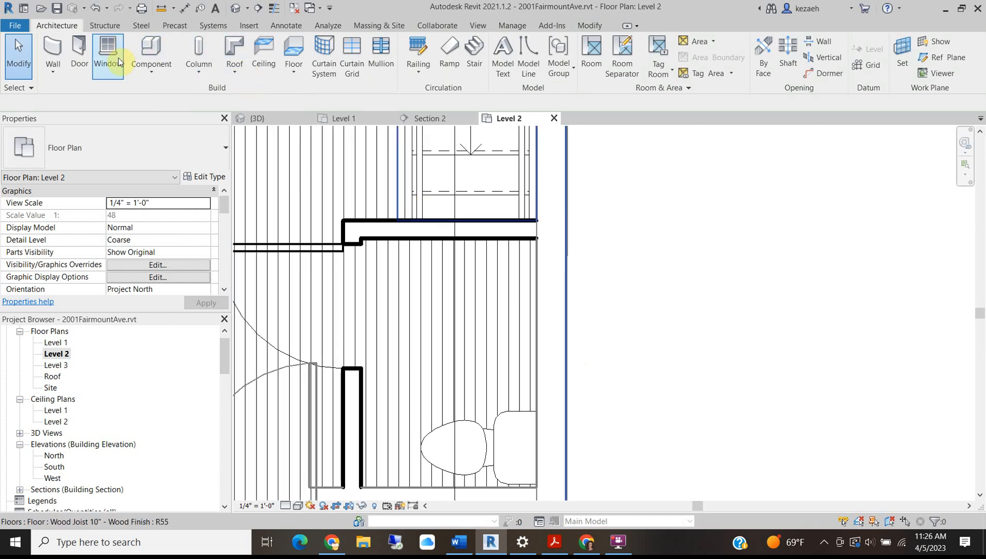
{"action": "left_click", "coordinate": [91, 149]}
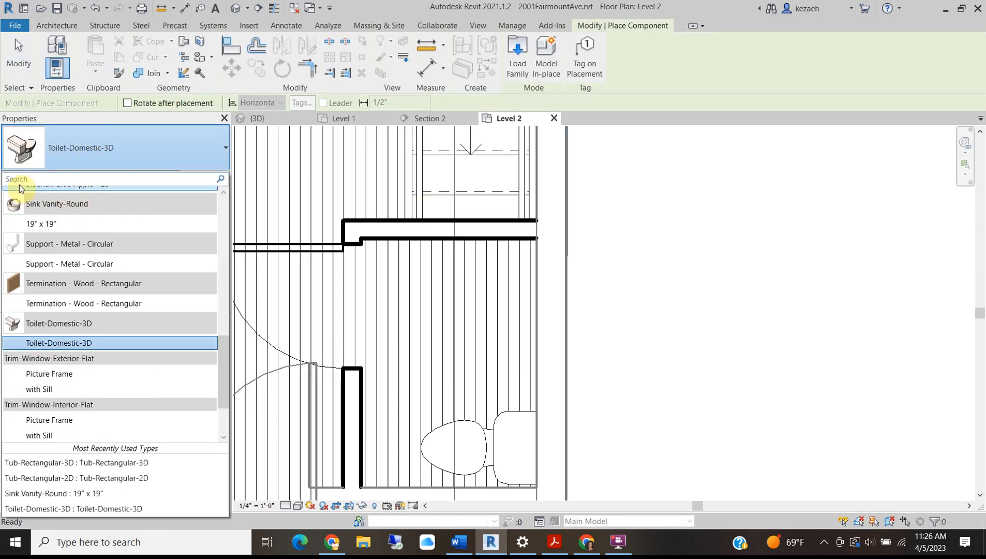
{"action": "left_click", "coordinate": [51, 222]}
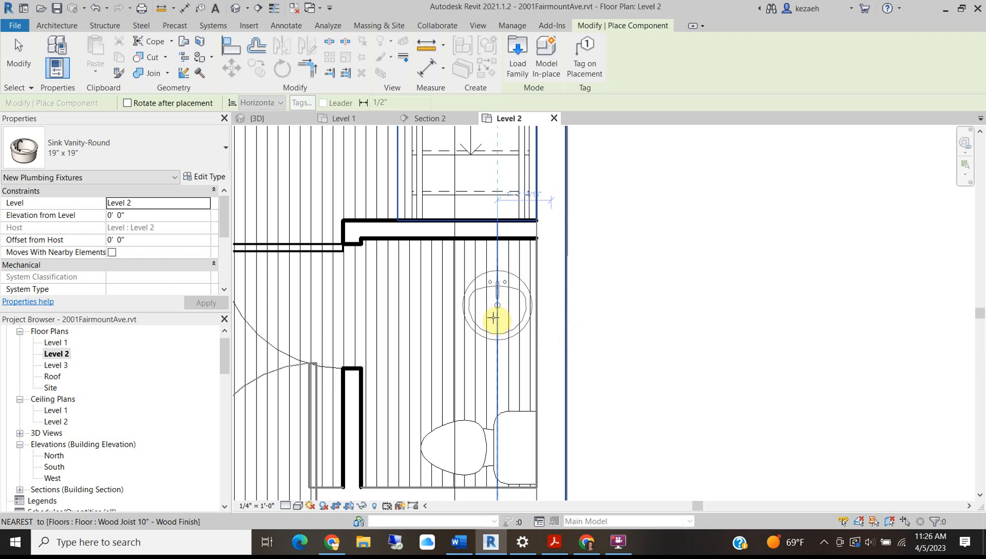
{"action": "left_click", "coordinate": [498, 306]}
{"action": "key", "text": "Escape"}
{"action": "key", "text": "Escape"}
{"action": "left_click", "coordinate": [497, 290]}
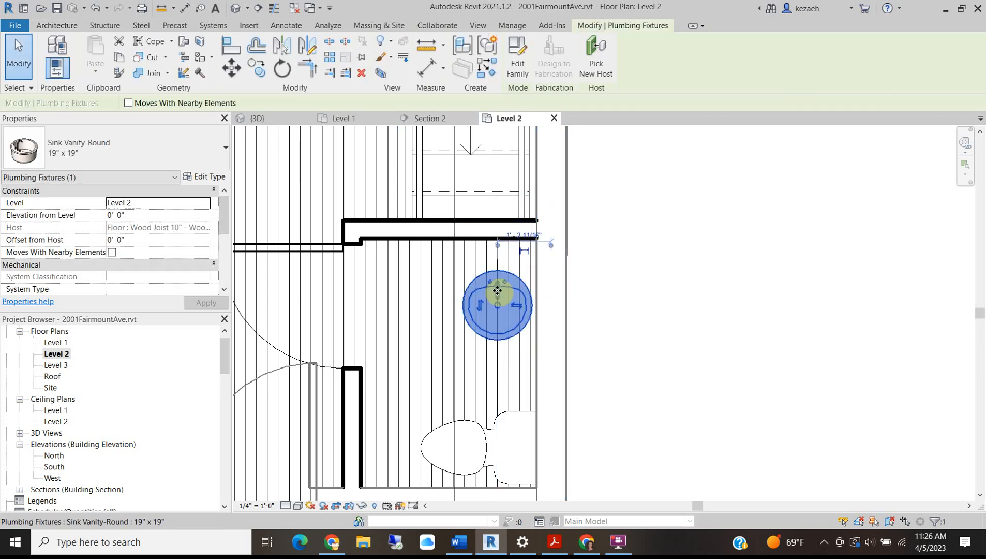
- Rotate the round vanity sink 90° clockwise so its faucet faces the party wall, and shift it slightly toward that wall
{"action": "key", "text": "r"}
{"action": "key", "text": "o"}
{"action": "scroll", "coordinate": [488, 371], "scroll_direction": "up", "scroll_amount": 3}
{"action": "left_click", "coordinate": [502, 381]}
{"action": "left_click", "coordinate": [356, 251]}
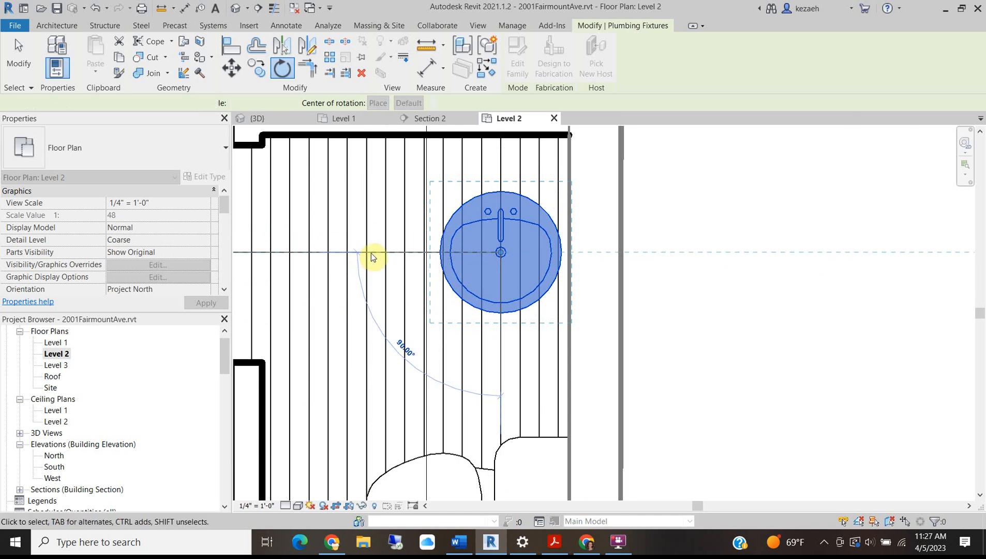
{"action": "scroll", "coordinate": [497, 217], "scroll_direction": "down", "scroll_amount": 2}
{"action": "left_click_drag", "start_coordinate": [501, 224], "coordinate": [505, 224]}
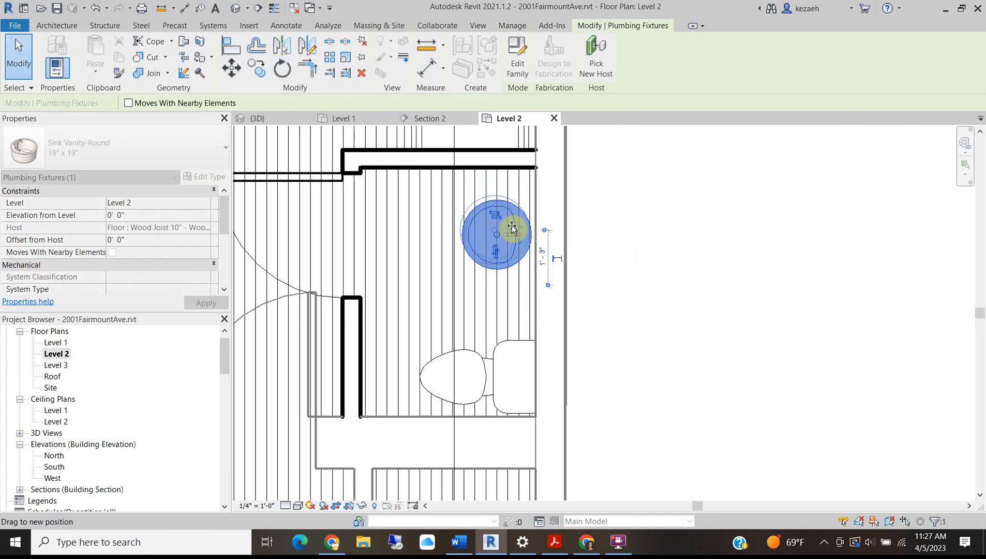
{"action": "left_click_drag", "start_coordinate": [515, 229], "coordinate": [515, 229]}
{"action": "left_click", "coordinate": [691, 249]}
- Change the small room's door on Level 2 to the Single-Flush 32" x 84" type
{"action": "scroll", "coordinate": [476, 317], "scroll_direction": "down", "scroll_amount": 3}
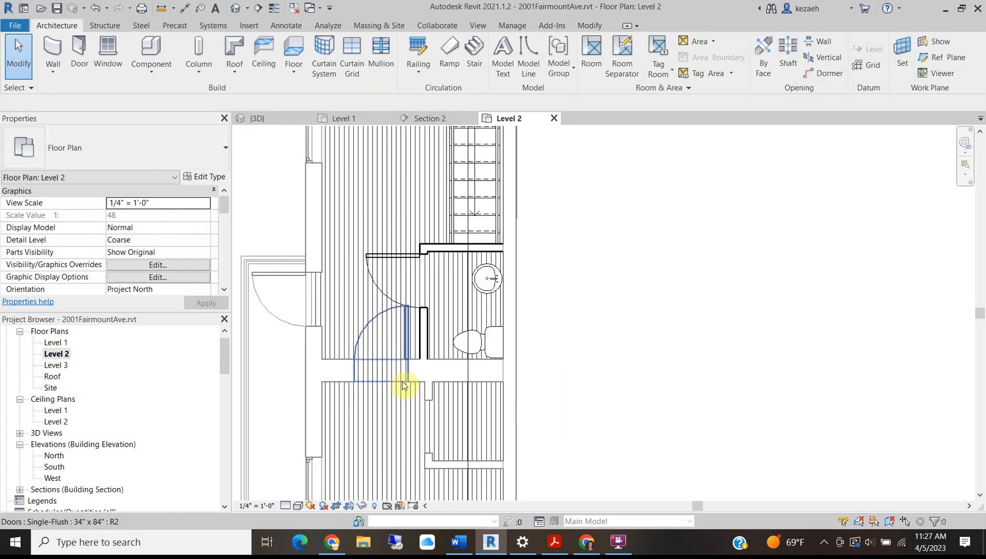
{"action": "scroll", "coordinate": [414, 362], "scroll_direction": "up", "scroll_amount": 3}
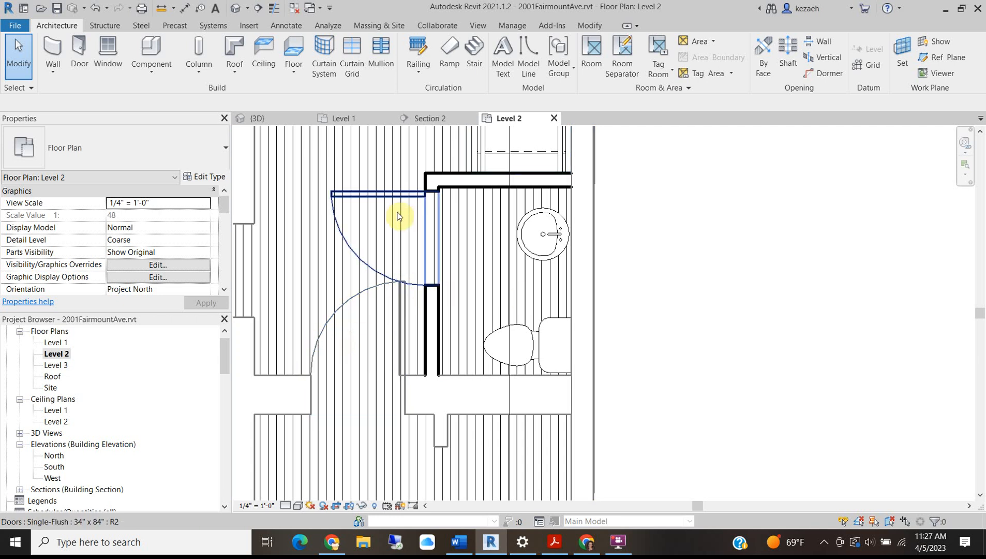
{"action": "scroll", "coordinate": [450, 187], "scroll_direction": "down", "scroll_amount": 3}
{"action": "scroll", "coordinate": [444, 189], "scroll_direction": "up", "scroll_amount": 3}
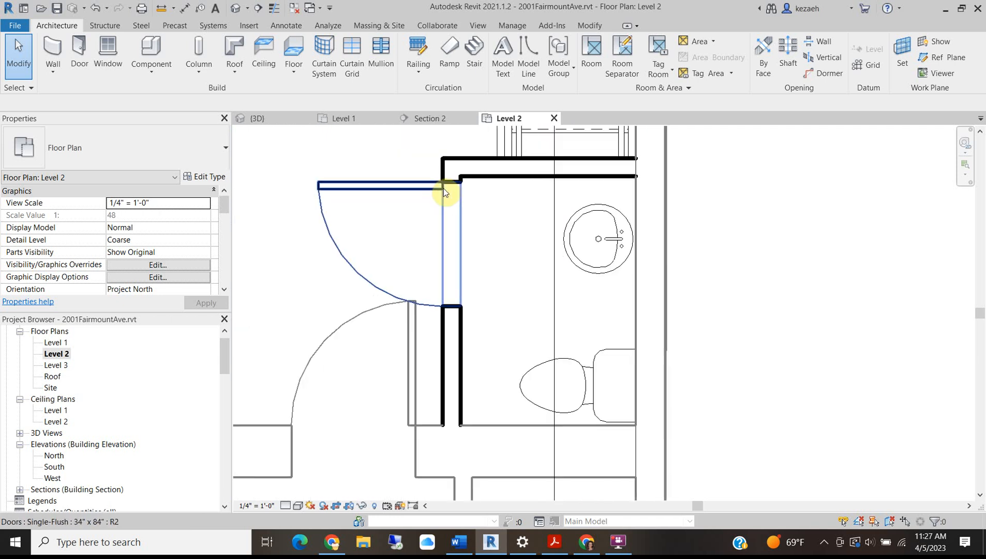
{"action": "left_click", "coordinate": [435, 307]}
{"action": "left_click", "coordinate": [119, 147]}
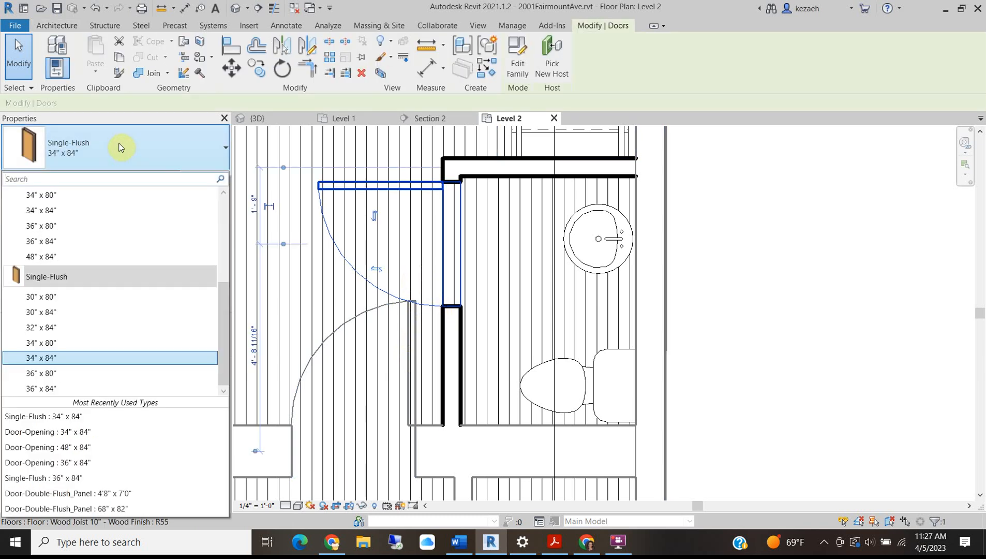
{"action": "left_click", "coordinate": [60, 327]}
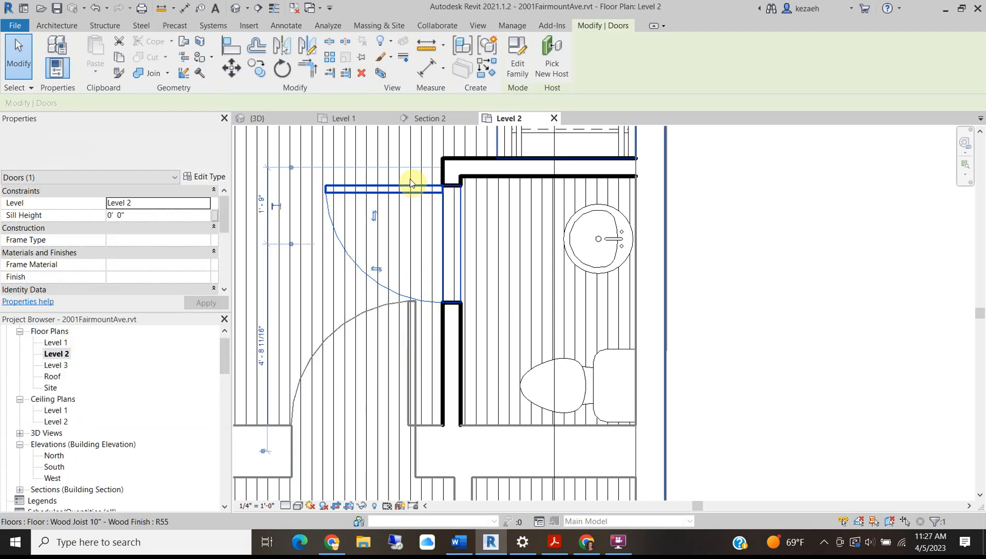
- Dimension the gap between the inner face of the stair-side partition and the adjacent edge of the small room's door opening
{"action": "scroll", "coordinate": [440, 184], "scroll_direction": "up", "scroll_amount": 2}
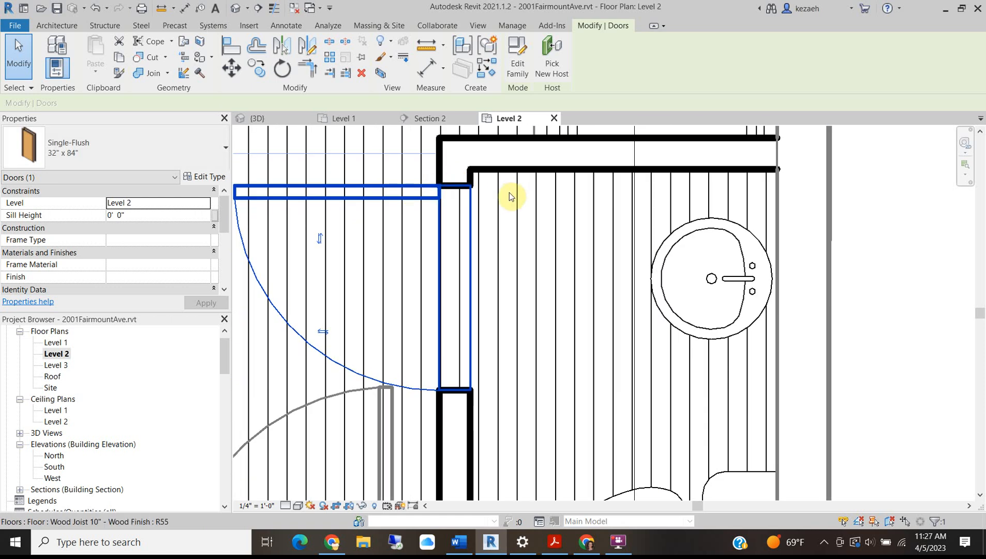
{"action": "key", "text": "d"}
{"action": "key", "text": "i"}
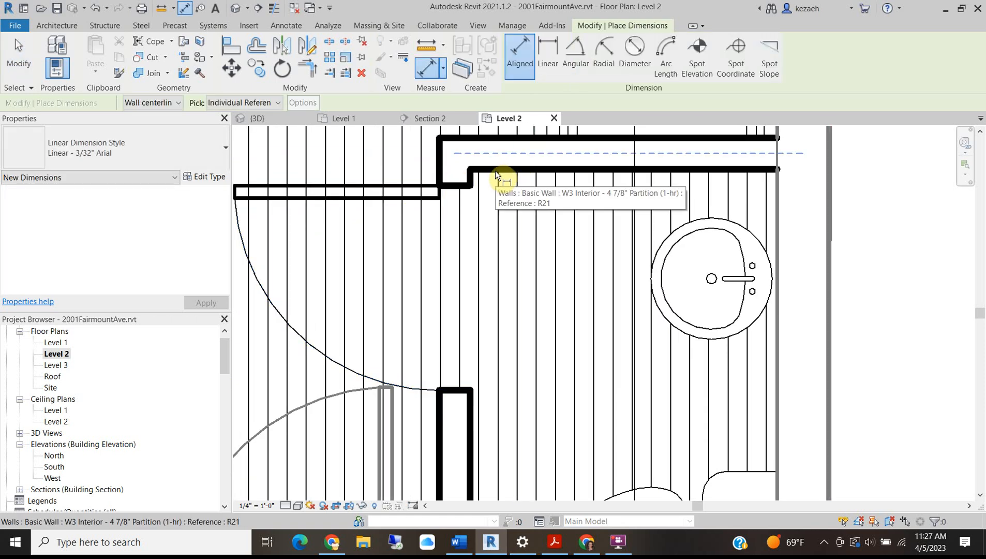
{"action": "left_click", "coordinate": [497, 176]}
{"action": "left_click", "coordinate": [459, 186]}
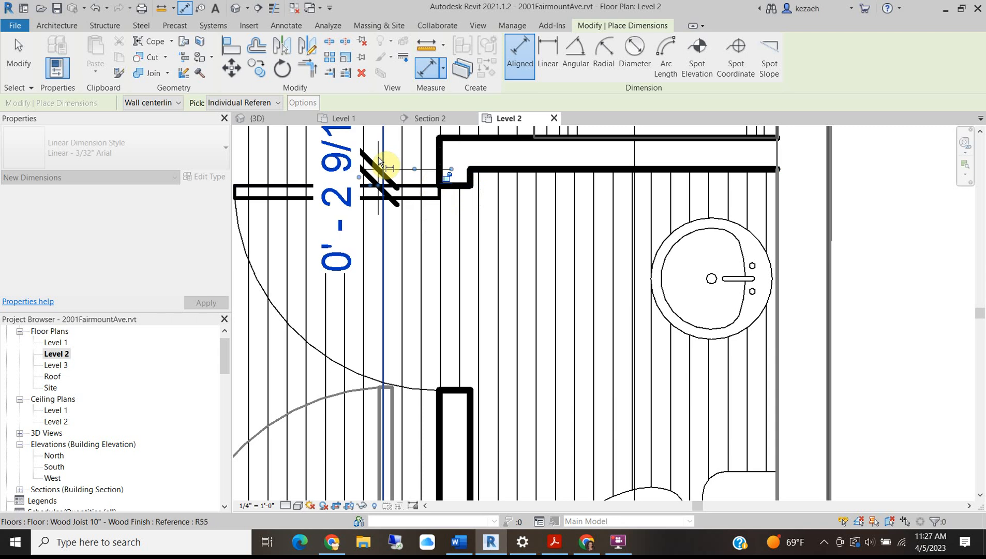
{"action": "left_click", "coordinate": [376, 165]}
{"action": "scroll", "coordinate": [335, 167], "scroll_direction": "down", "scroll_amount": 2}
{"action": "key", "text": "Escape"}
{"action": "key", "text": "Escape"}
- Delete the dimension placed beside the small room's door
{"action": "left_click", "coordinate": [383, 175]}
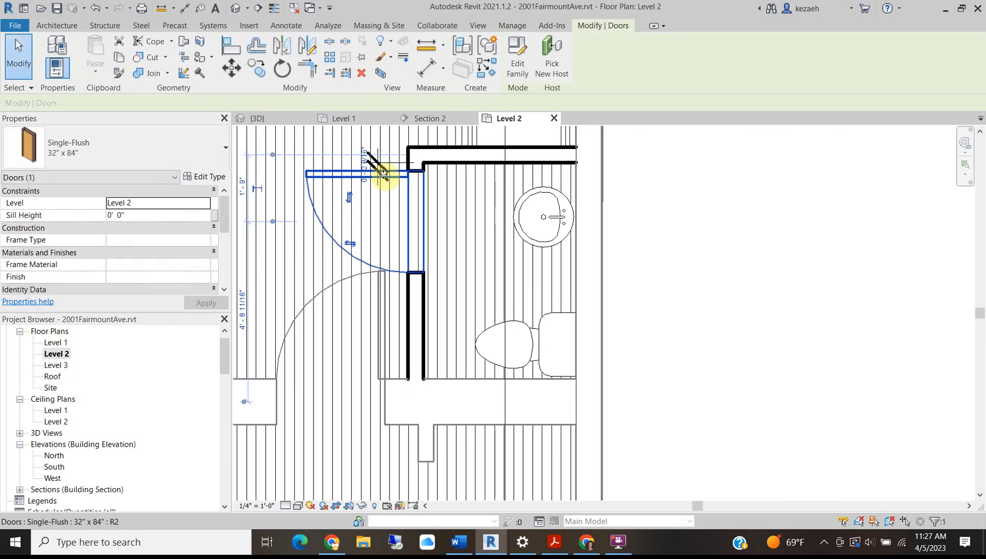
{"action": "scroll", "coordinate": [383, 175], "scroll_direction": "up", "scroll_amount": 2}
{"action": "left_click", "coordinate": [359, 160]}
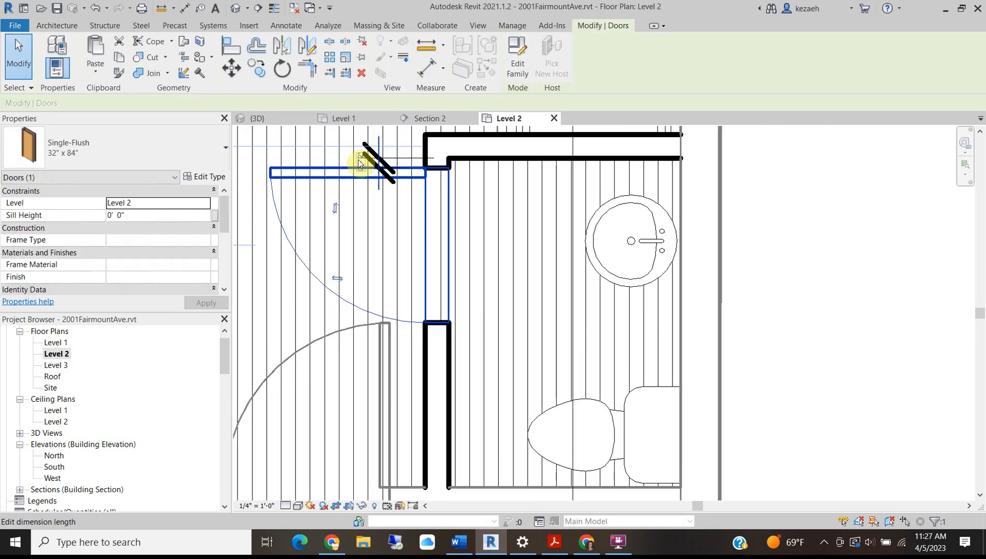
{"action": "key", "text": "Escape"}
{"action": "left_click", "coordinate": [358, 157]}
{"action": "key", "text": "Delete"}
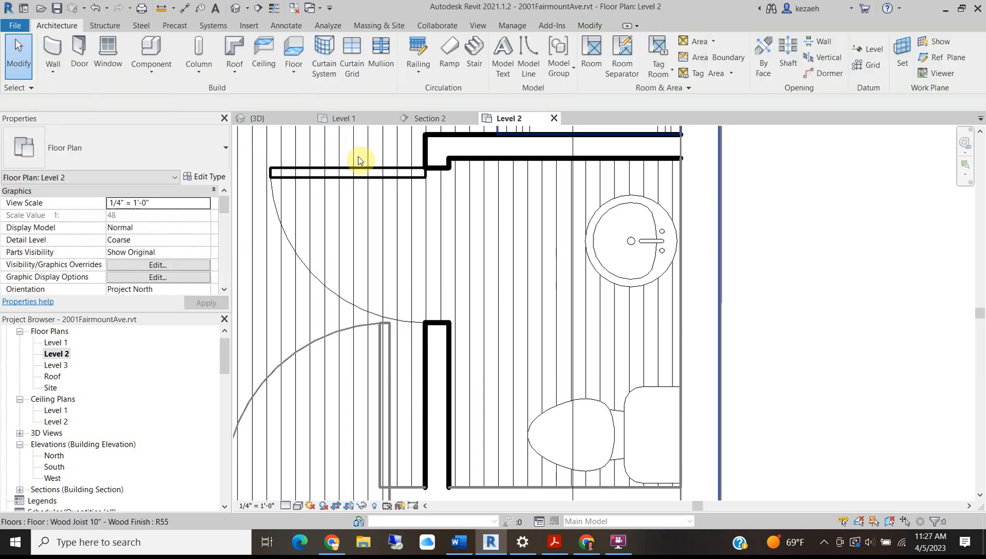
- Try the small room's door swinging inward toward the sink, and flip it back to swing outward
{"action": "scroll", "coordinate": [512, 311], "scroll_direction": "down", "scroll_amount": 3}
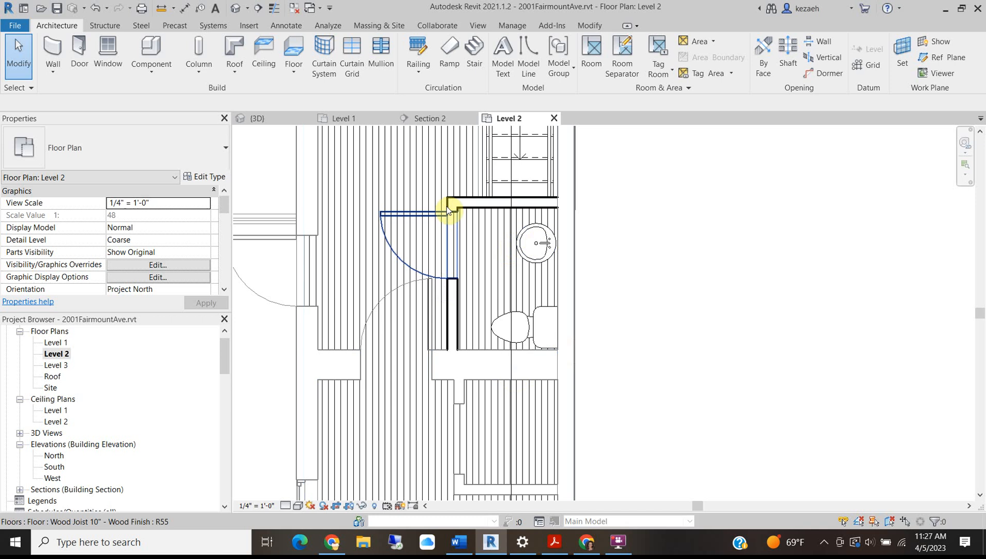
{"action": "left_click", "coordinate": [403, 223]}
{"action": "left_click", "coordinate": [410, 261]}
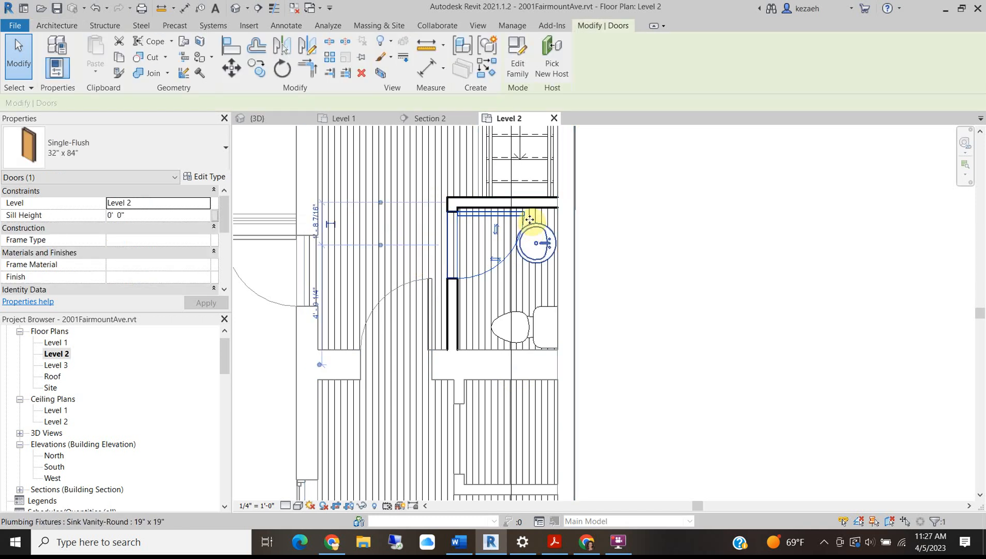
{"action": "left_click", "coordinate": [496, 261]}
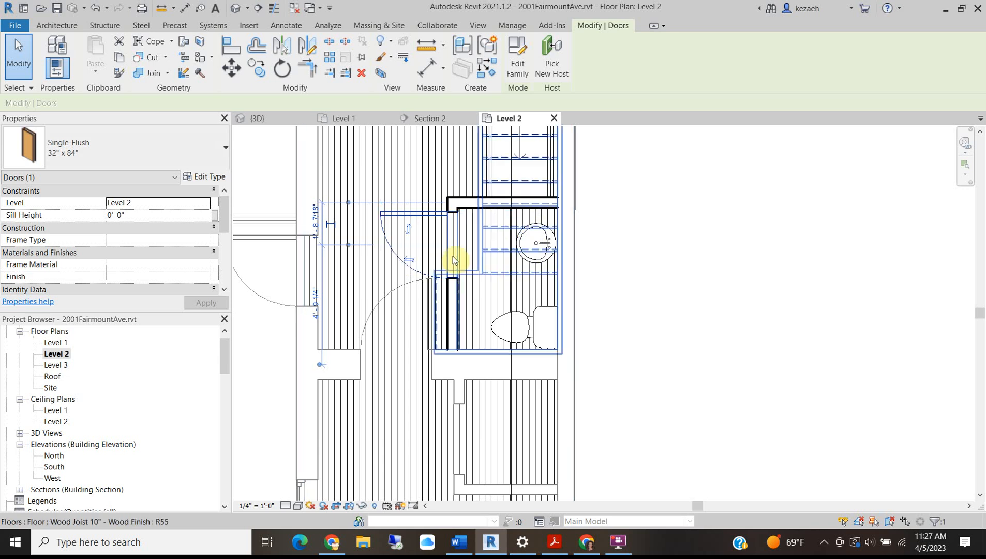
{"action": "left_click", "coordinate": [672, 241]}
- Examine the Level 2 circulation from the small room past the straight stair to the spiral stair
{"action": "scroll", "coordinate": [470, 320], "scroll_direction": "down", "scroll_amount": 2}
{"action": "scroll", "coordinate": [470, 320], "scroll_direction": "down", "scroll_amount": 3}
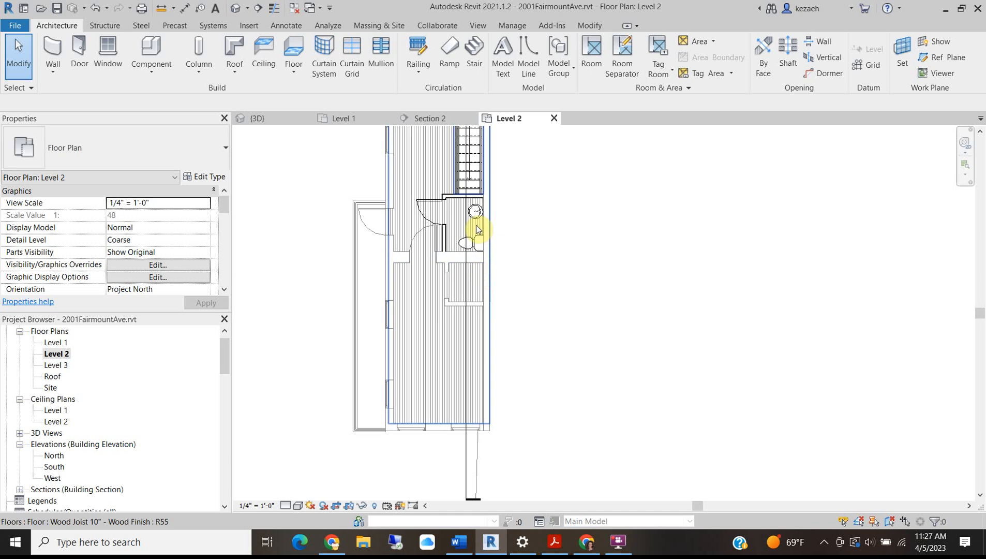
{"action": "middle_click_drag", "start_coordinate": [451, 220], "coordinate": [437, 414]}
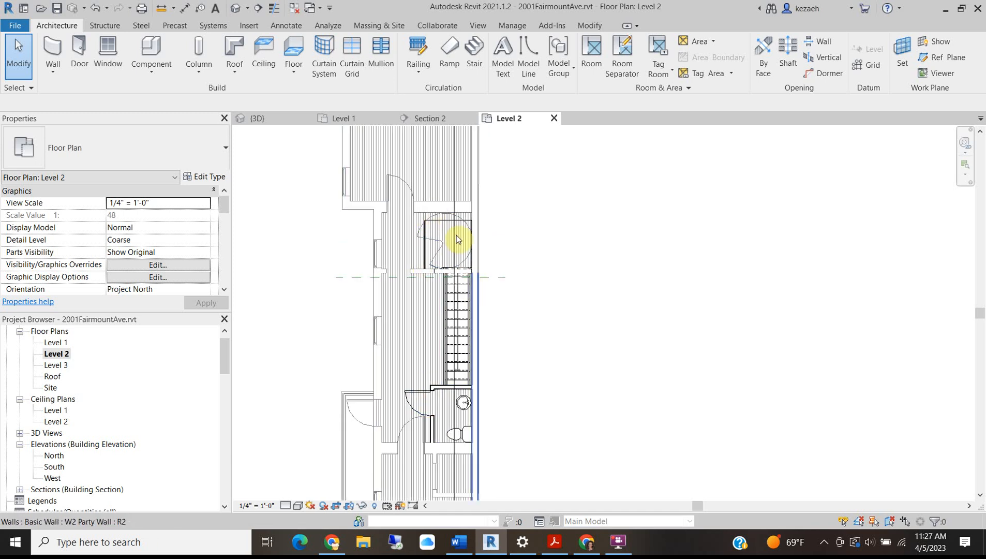
{"action": "middle_click_drag", "start_coordinate": [397, 264], "coordinate": [385, 392]}
{"action": "scroll", "coordinate": [425, 248], "scroll_direction": "up", "scroll_amount": 5}
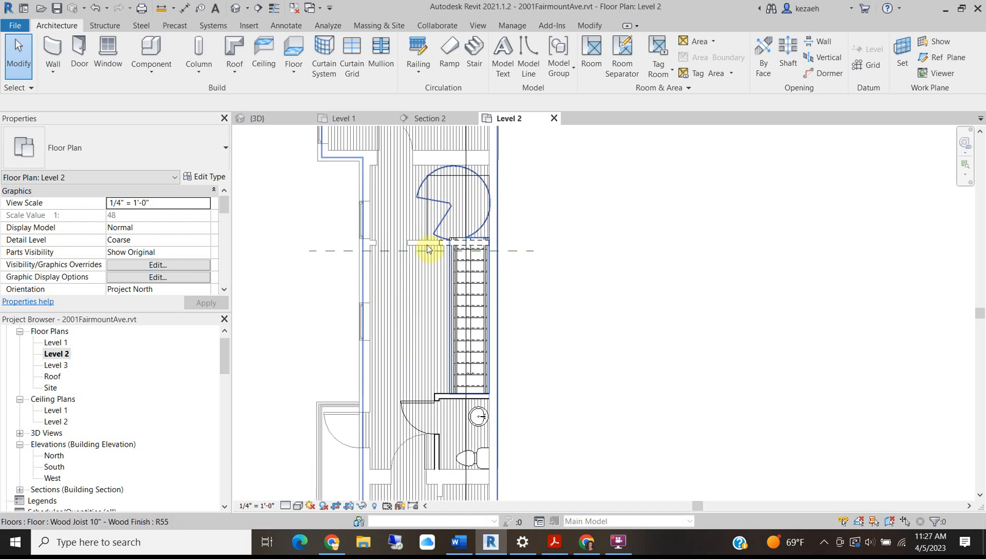
{"action": "scroll", "coordinate": [476, 236], "scroll_direction": "down", "scroll_amount": 2}
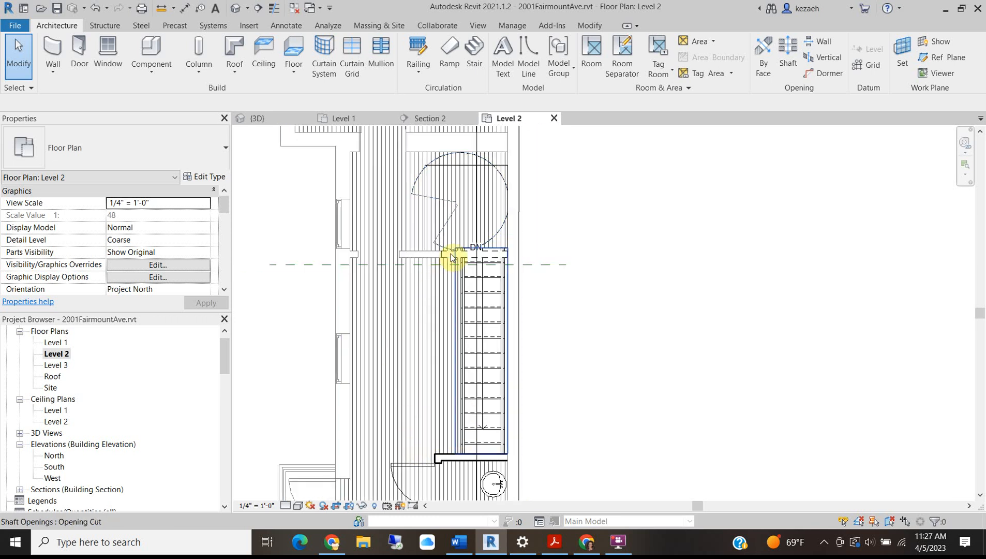
{"action": "middle_click_drag", "start_coordinate": [362, 327], "coordinate": [370, 203]}
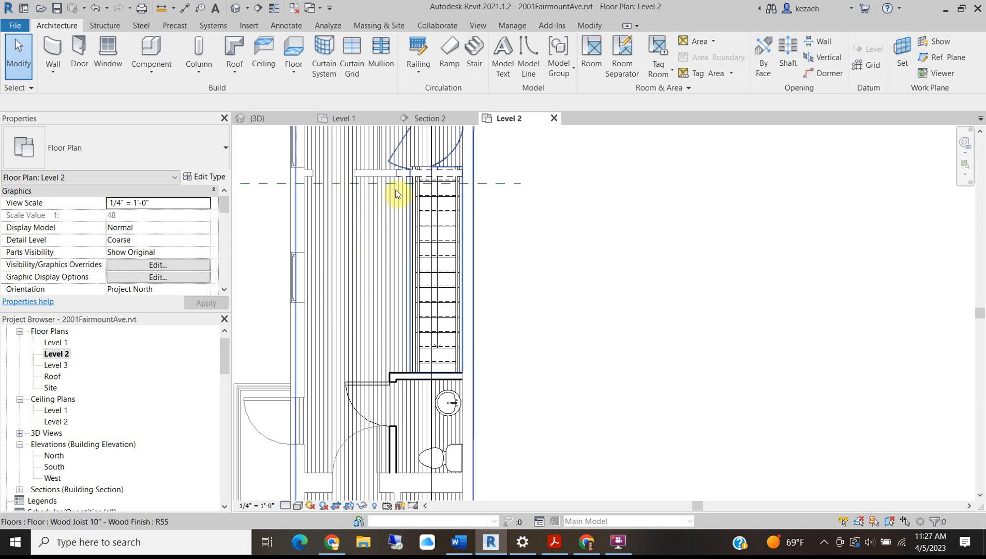
{"action": "scroll", "coordinate": [399, 198], "scroll_direction": "up", "scroll_amount": 2}
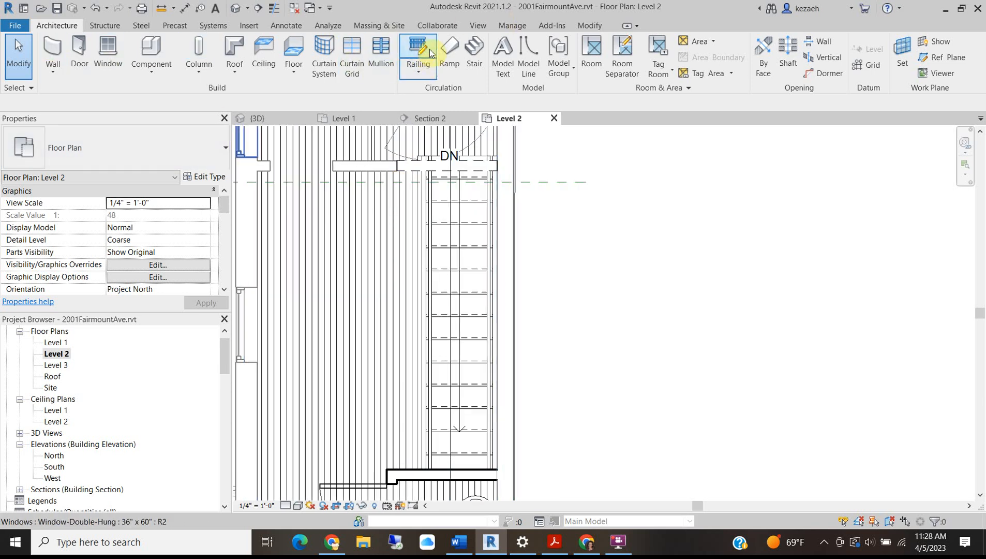
- Add a Guardrail - Rectangular railing 11' 10 7/8" long on Level 2 along the straight stair's open side, from the cross wall to the small room's partition
{"action": "left_click", "coordinate": [410, 48]}
{"action": "scroll", "coordinate": [411, 161], "scroll_direction": "up", "scroll_amount": 4}
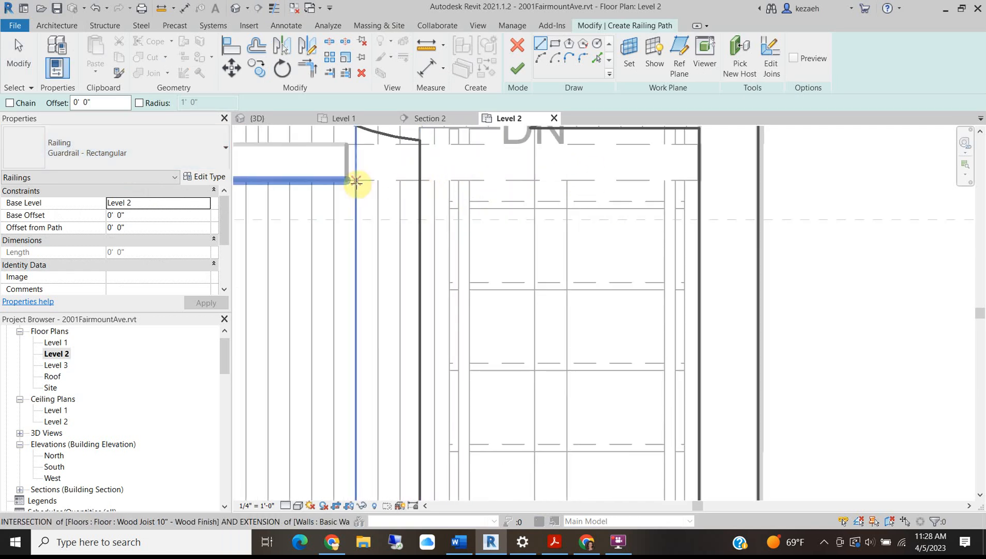
{"action": "scroll", "coordinate": [355, 178], "scroll_direction": "down", "scroll_amount": 2}
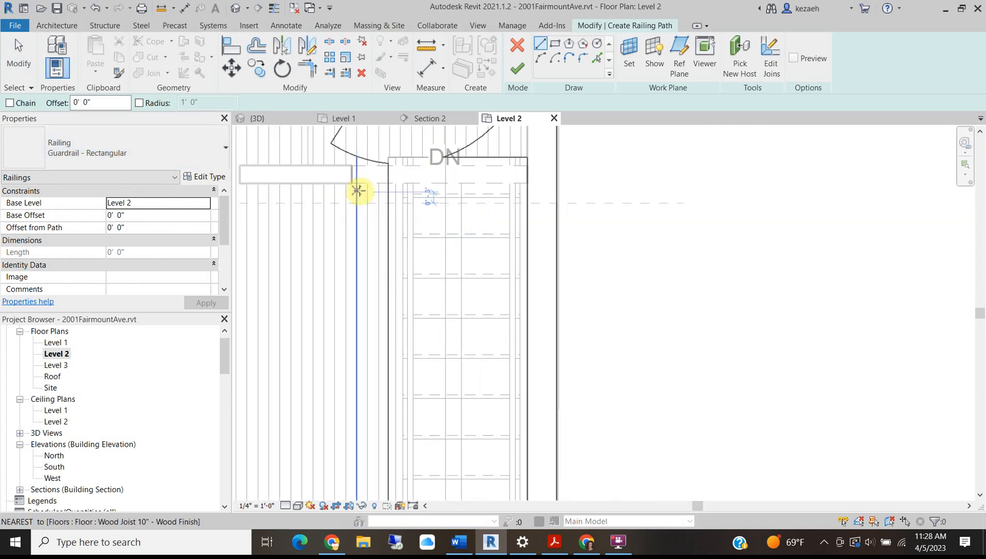
{"action": "scroll", "coordinate": [401, 185], "scroll_direction": "up", "scroll_amount": 2}
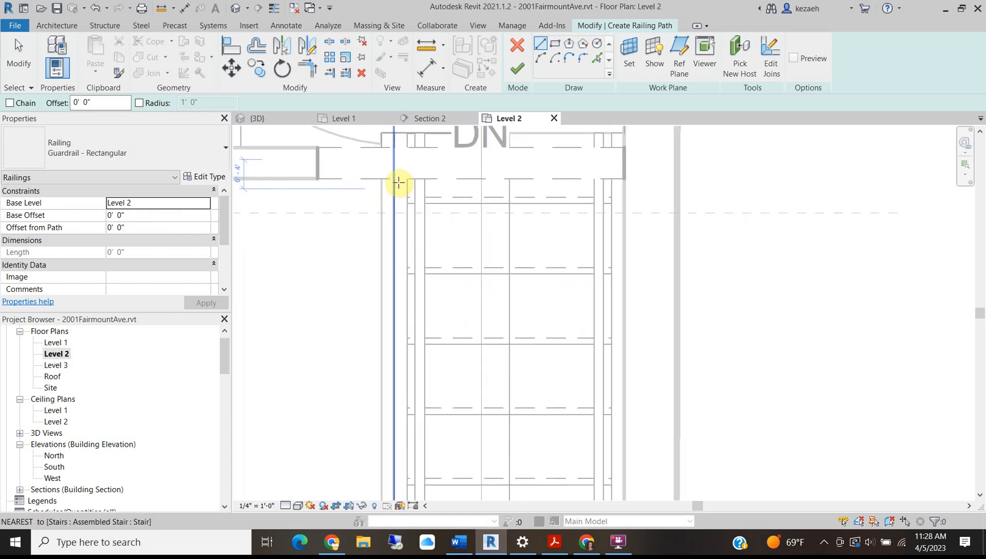
{"action": "scroll", "coordinate": [399, 218], "scroll_direction": "down", "scroll_amount": 2}
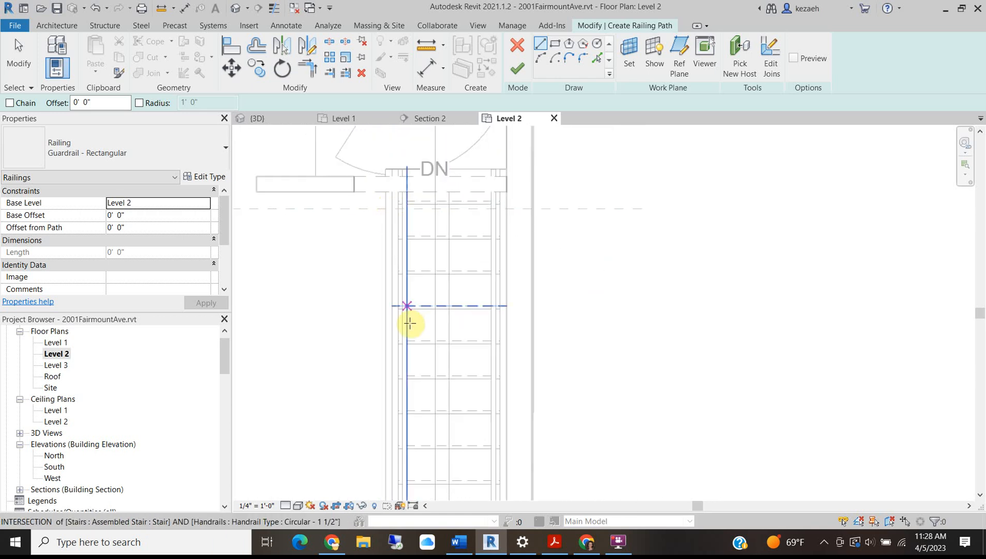
{"action": "scroll", "coordinate": [381, 196], "scroll_direction": "up", "scroll_amount": 1}
{"action": "left_click", "coordinate": [388, 187]}
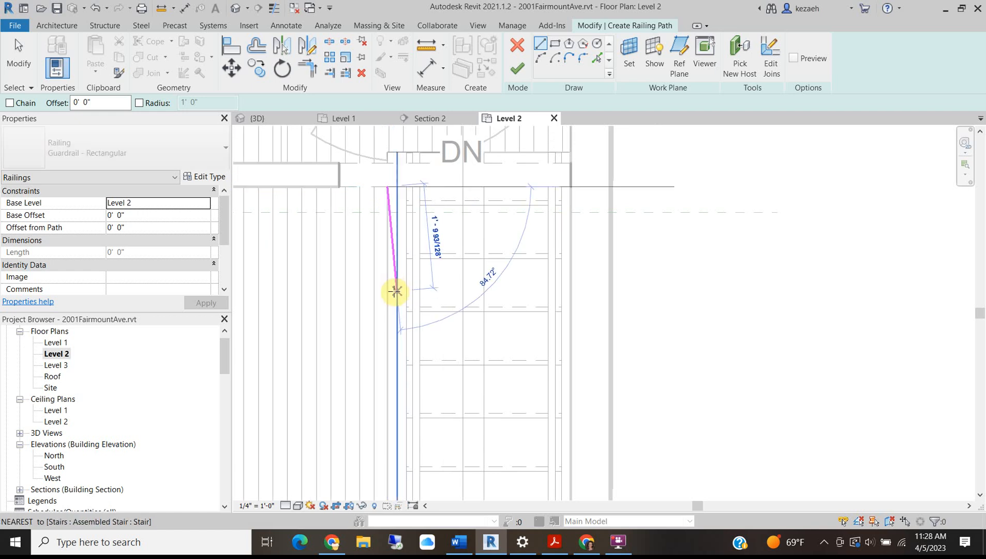
{"action": "scroll", "coordinate": [397, 303], "scroll_direction": "down", "scroll_amount": 3}
{"action": "middle_click_drag", "start_coordinate": [401, 440], "coordinate": [364, 238]}
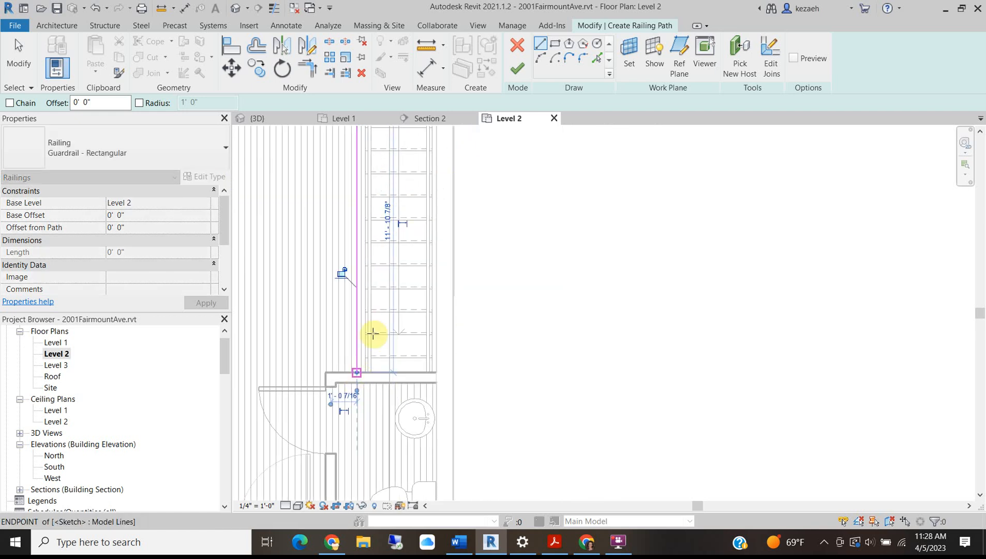
{"action": "left_click", "coordinate": [358, 373]}
{"action": "left_click", "coordinate": [517, 67]}
{"action": "middle_click_drag", "start_coordinate": [378, 225], "coordinate": [458, 329]}
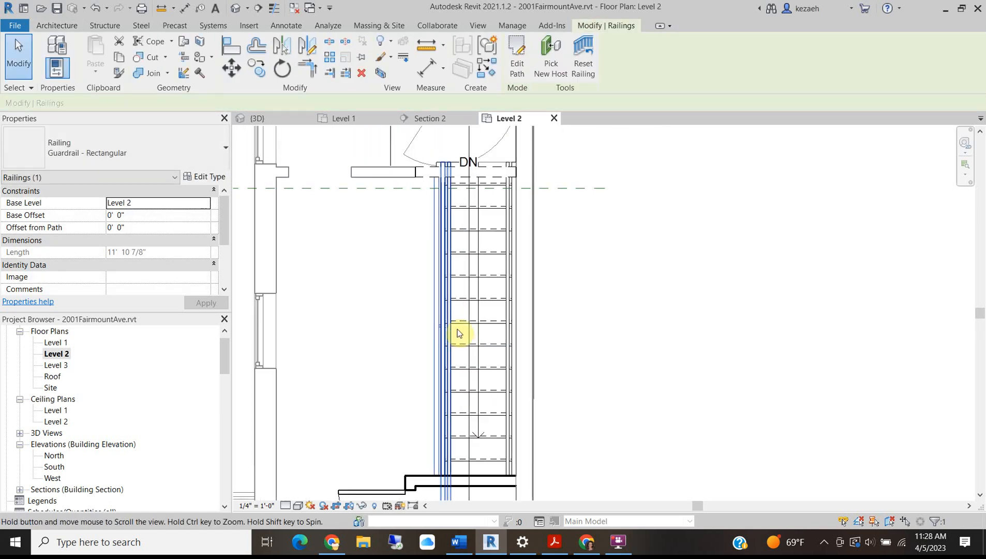
- Change the cross-wall opening at the head of the straight stair to Door-Opening 36" x 84" and shift it toward the party wall
{"action": "left_click", "coordinate": [426, 180]}
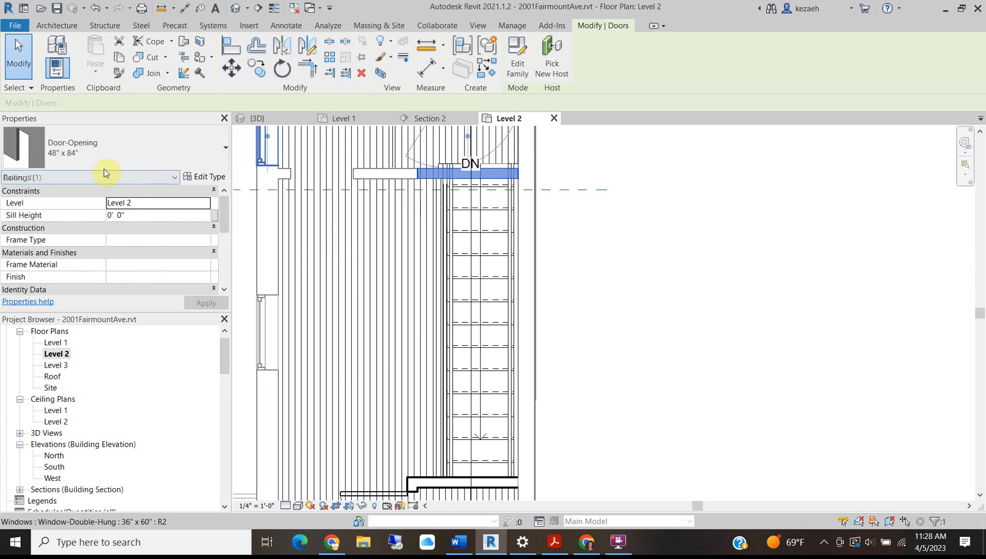
{"action": "left_click", "coordinate": [93, 154]}
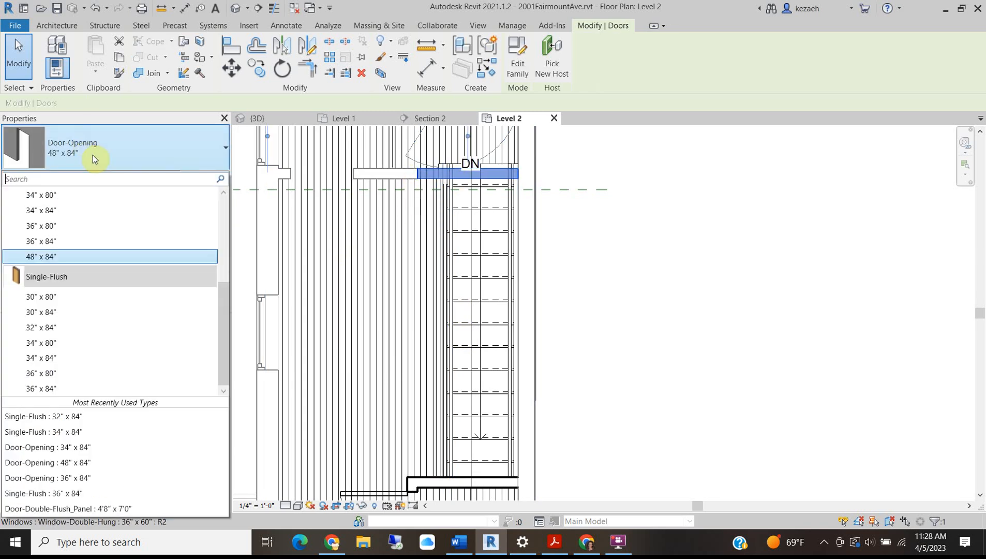
{"action": "left_click", "coordinate": [58, 241]}
{"action": "scroll", "coordinate": [431, 169], "scroll_direction": "up", "scroll_amount": 3}
{"action": "left_click_drag", "start_coordinate": [462, 171], "coordinate": [470, 166]}
{"action": "left_click", "coordinate": [775, 174]}
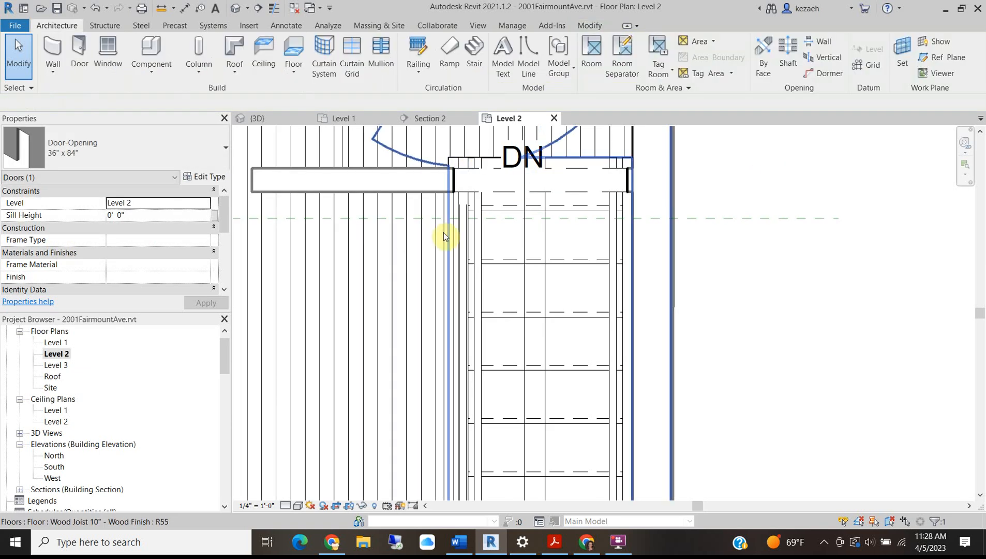
{"action": "scroll", "coordinate": [447, 193], "scroll_direction": "down", "scroll_amount": 3}
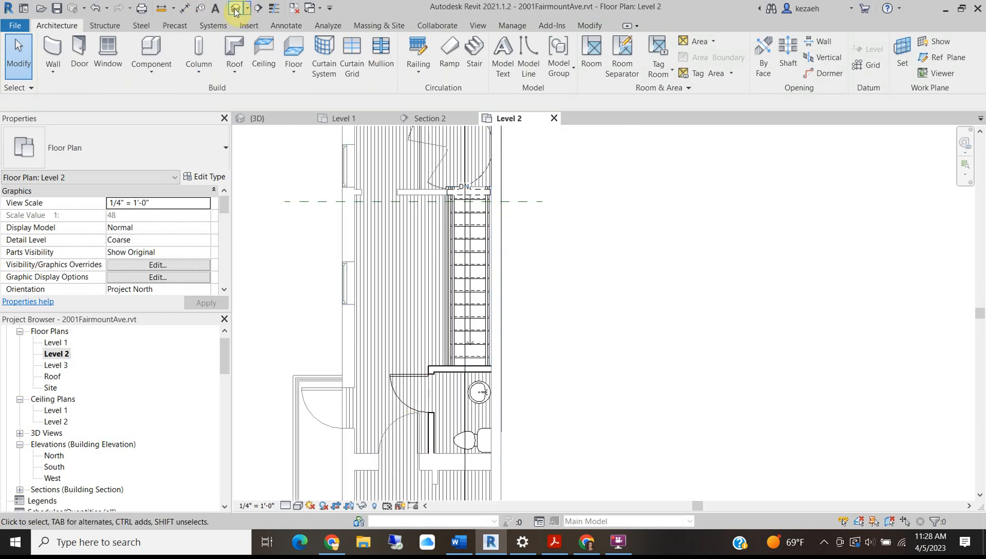
- Inspect the new stair guardrail and the small room's door in the 3D view
{"action": "left_click", "coordinate": [235, 9]}
{"action": "scroll", "coordinate": [632, 280], "scroll_direction": "down", "scroll_amount": 4}
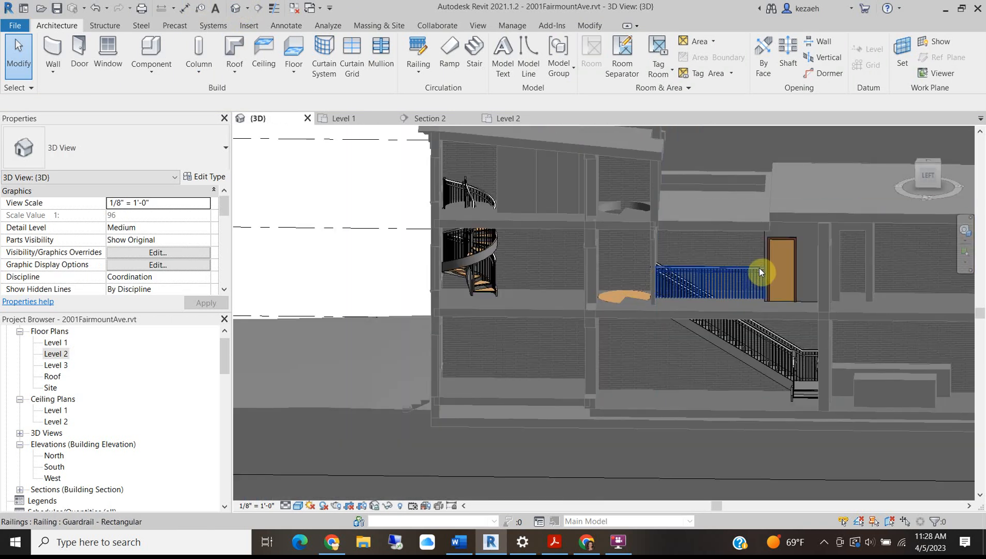
{"action": "scroll", "coordinate": [760, 268], "scroll_direction": "up", "scroll_amount": 5}
{"action": "scroll", "coordinate": [421, 255], "scroll_direction": "down", "scroll_amount": 2}
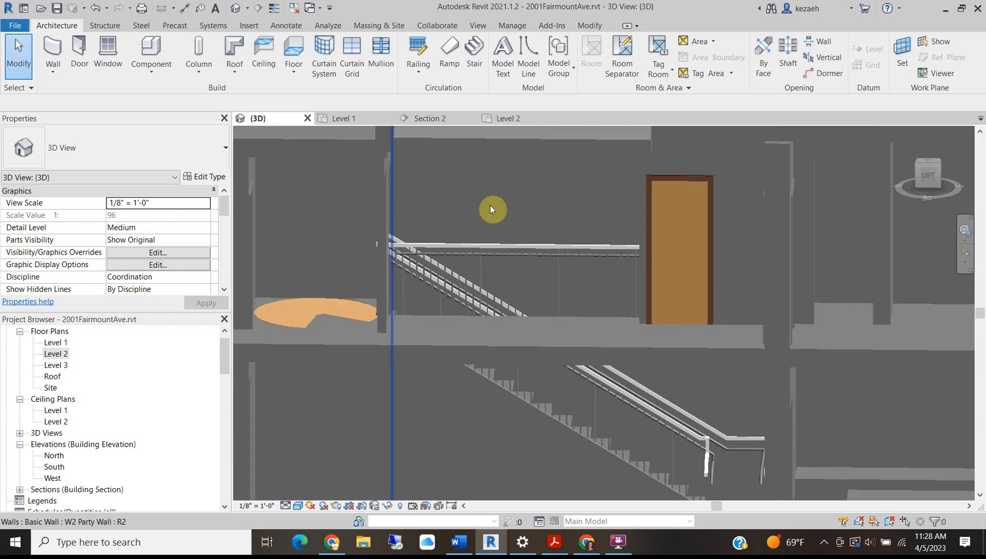
- Examine the spiral stair between Level 2 and Level 3 in the 3D view
{"action": "scroll", "coordinate": [492, 209], "scroll_direction": "down", "scroll_amount": 1}
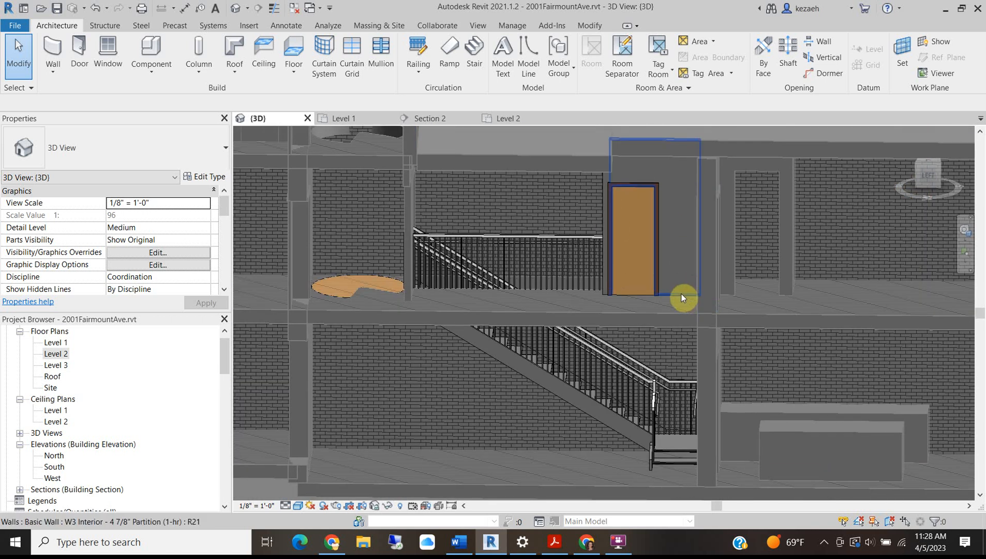
{"action": "scroll", "coordinate": [501, 315], "scroll_direction": "down", "scroll_amount": 2}
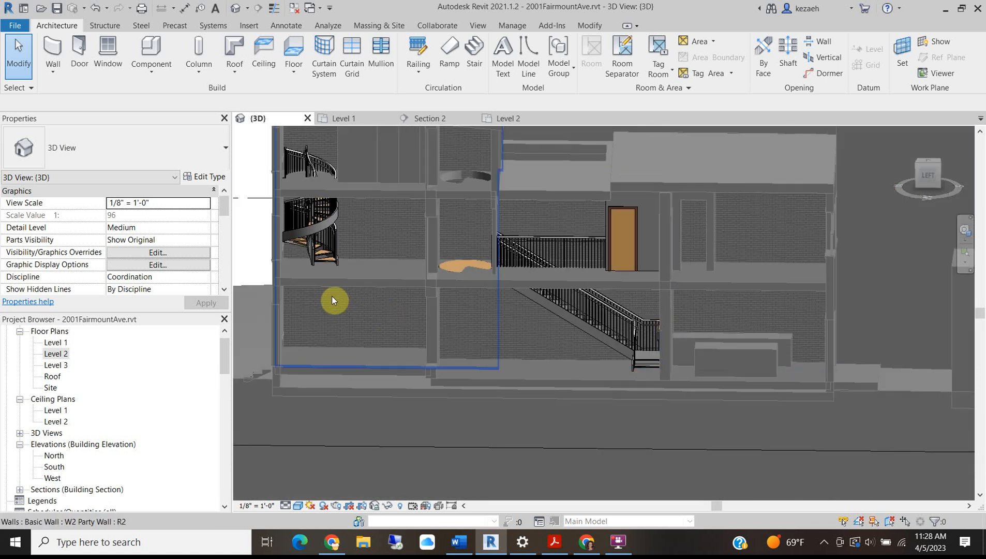
{"action": "middle_click_drag", "start_coordinate": [334, 297], "coordinate": [561, 344]}
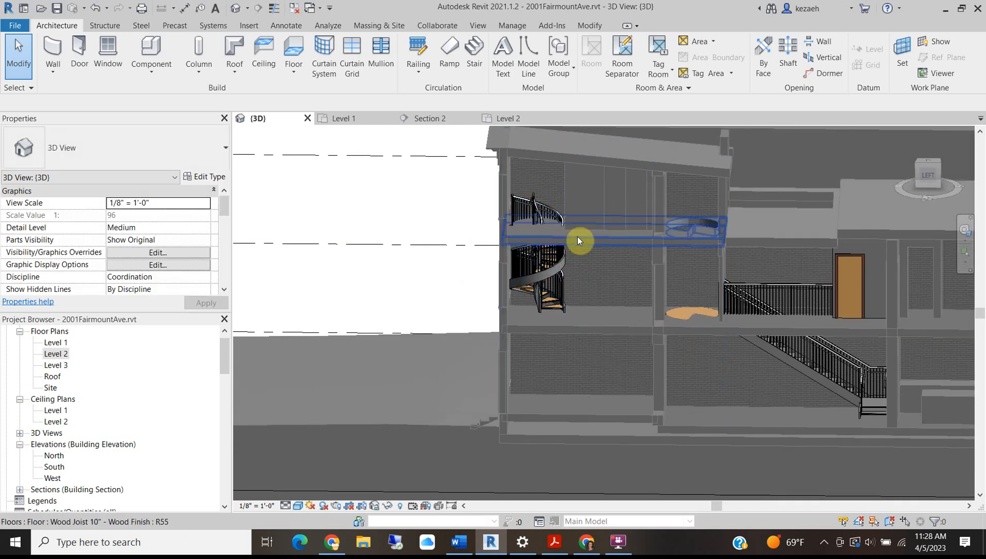
- Open the Level 3 floor plan and check the existing spiral stair and its top rail
{"action": "double_click", "coordinate": [56, 365]}
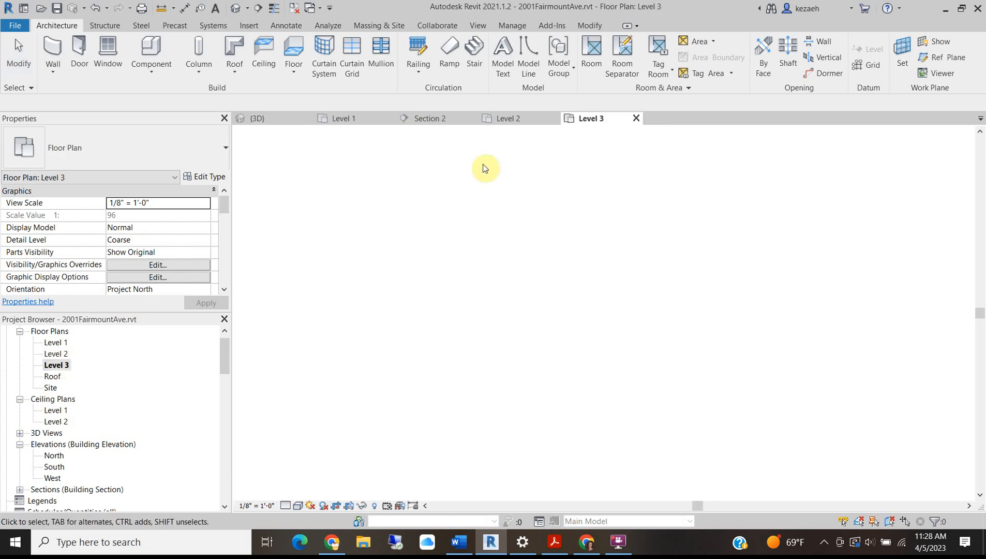
{"action": "scroll", "coordinate": [654, 288], "scroll_direction": "up", "scroll_amount": 4}
{"action": "scroll", "coordinate": [604, 274], "scroll_direction": "down", "scroll_amount": 4}
{"action": "scroll", "coordinate": [537, 345], "scroll_direction": "up", "scroll_amount": 3}
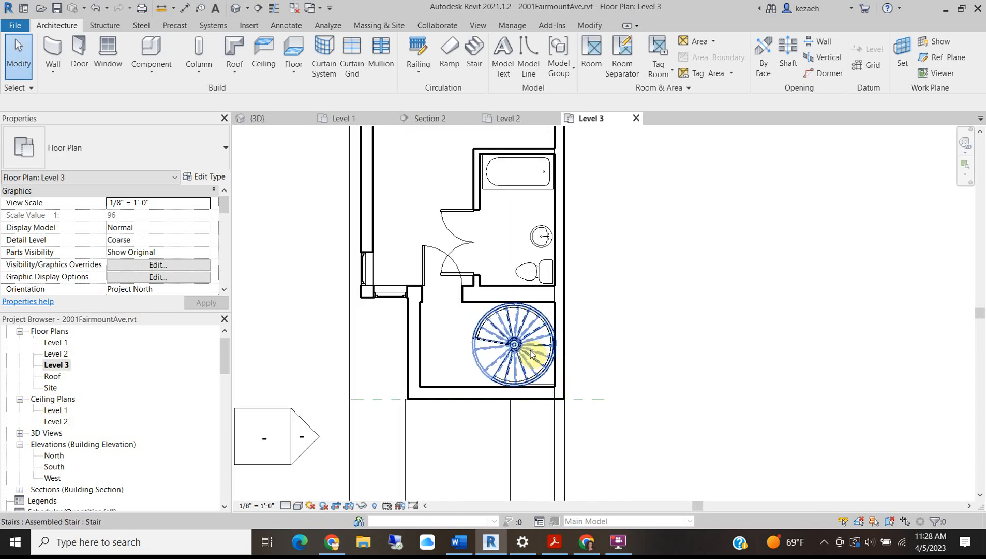
{"action": "left_click", "coordinate": [532, 354]}
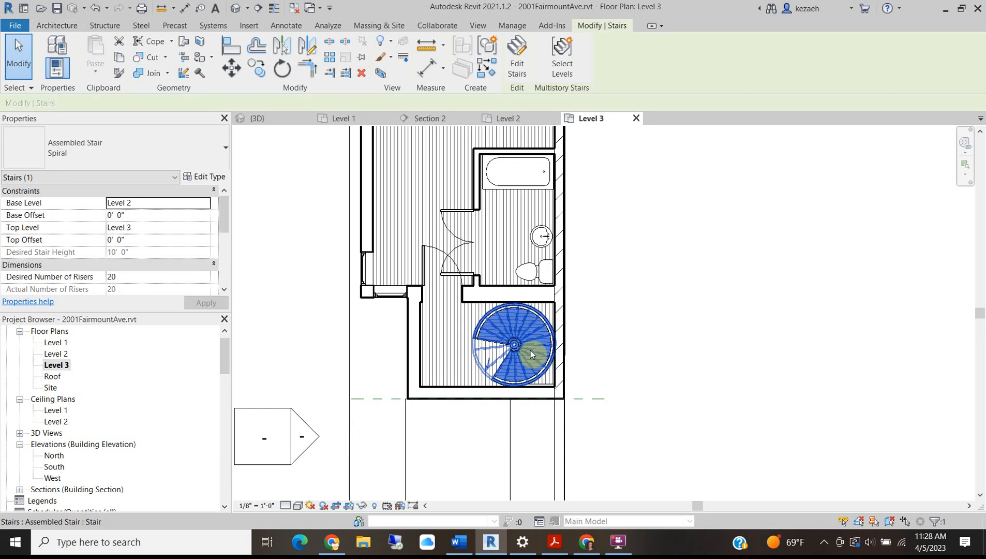
{"action": "left_click", "coordinate": [622, 317]}
{"action": "scroll", "coordinate": [614, 319], "scroll_direction": "down", "scroll_amount": 4}
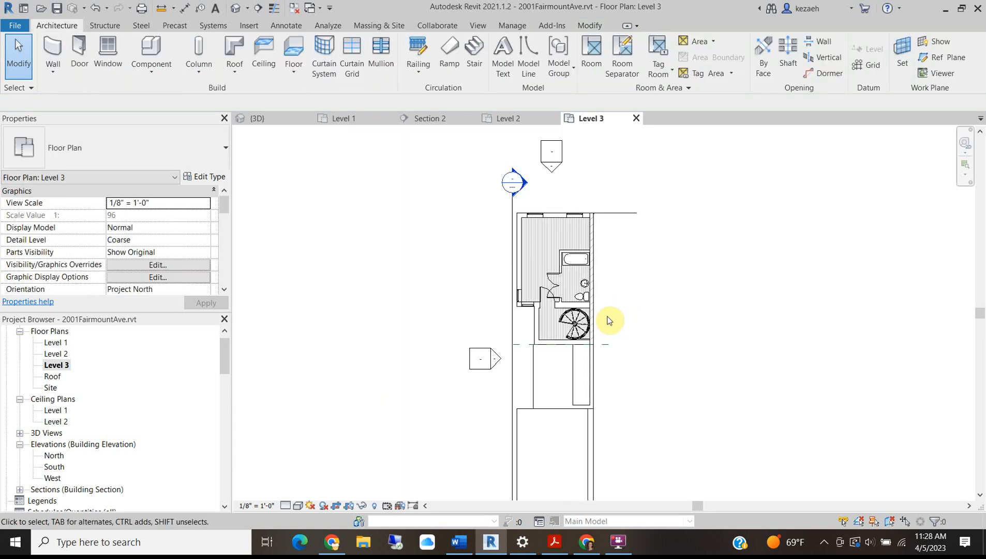
{"action": "scroll", "coordinate": [571, 339], "scroll_direction": "up", "scroll_amount": 5}
{"action": "left_click", "coordinate": [566, 340]}
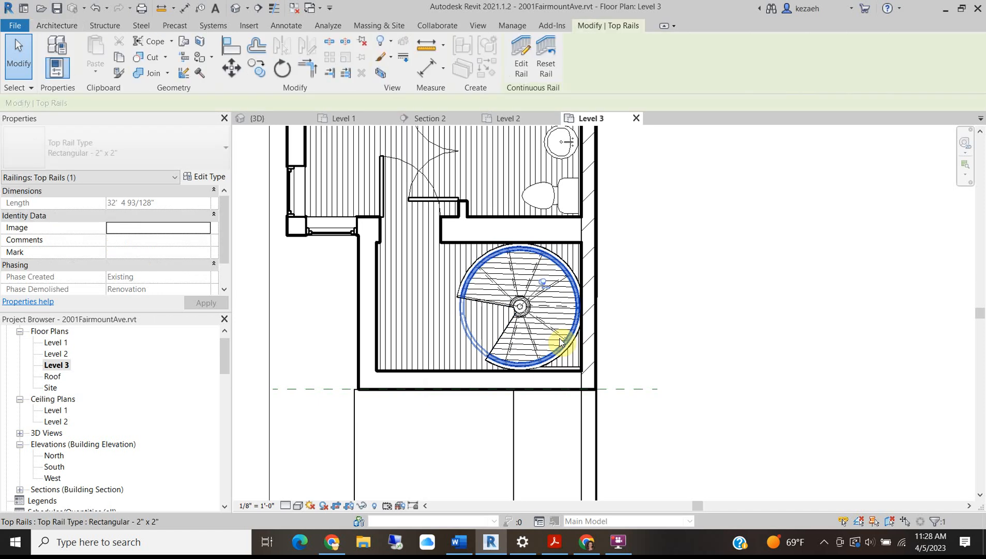
{"action": "key", "text": "Escape"}
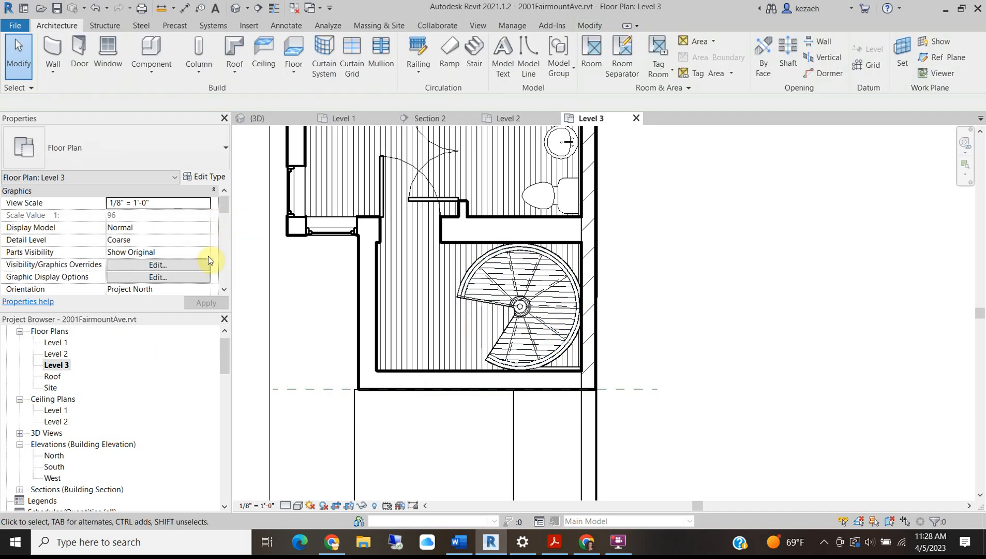
- Set the Level 3 plan's phase to Renovation and its phase filter to Show Previous + New
{"action": "left_click_drag", "start_coordinate": [223, 214], "coordinate": [225, 262]}
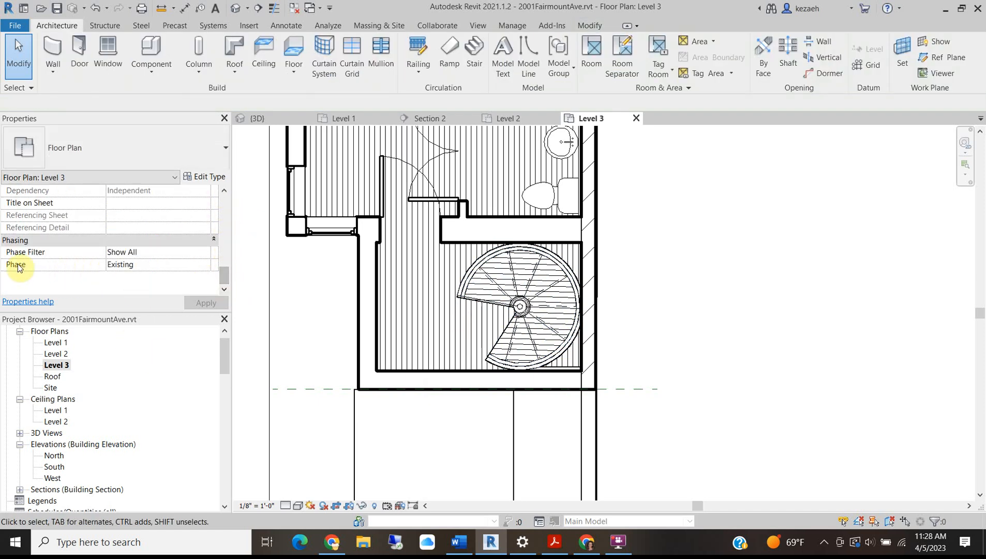
{"action": "left_click", "coordinate": [205, 265]}
{"action": "left_click", "coordinate": [118, 284]}
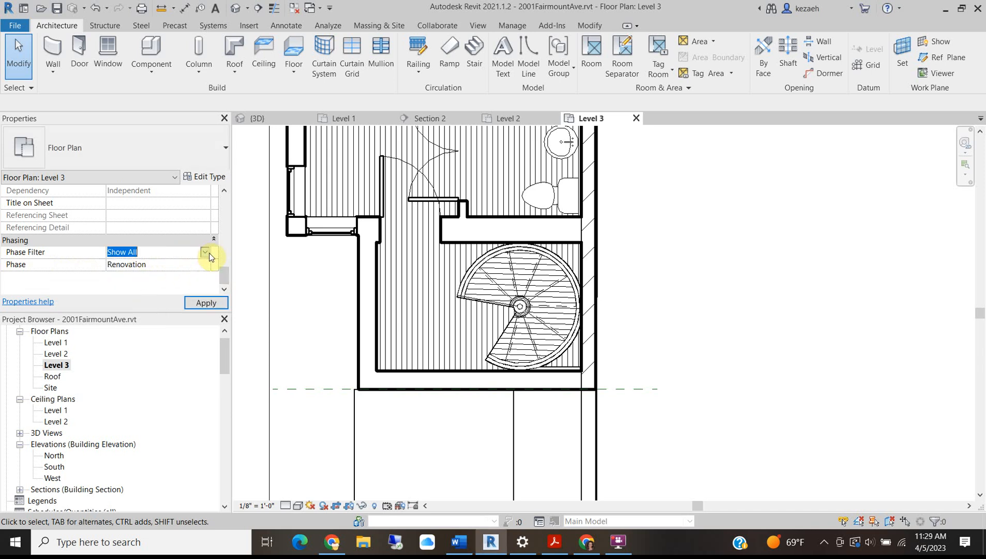
{"action": "left_click", "coordinate": [205, 253]}
{"action": "scroll", "coordinate": [201, 301], "scroll_direction": "down", "scroll_amount": 1}
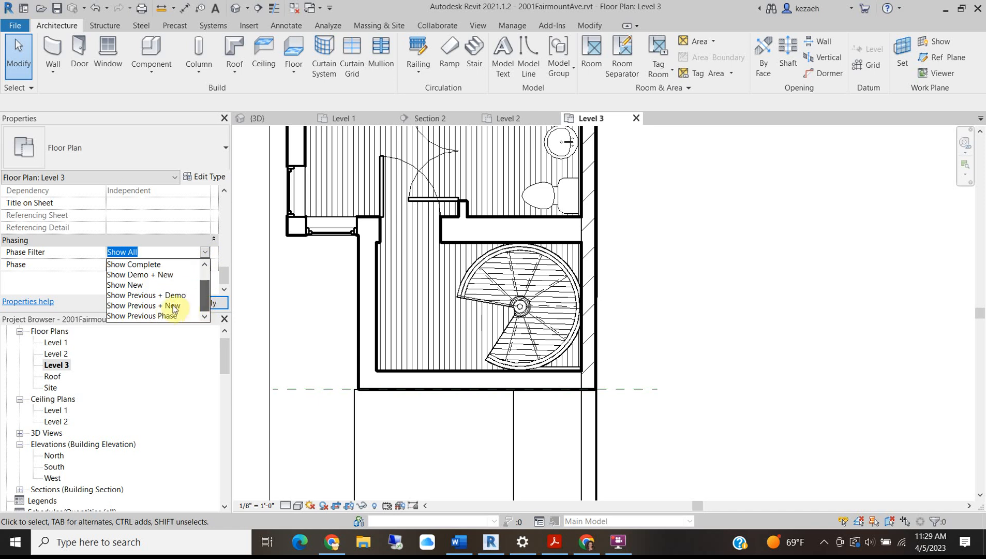
{"action": "left_click", "coordinate": [171, 310]}
- Examine where the new spiral stair arrives on the Level 3 plan beside the bathroom
{"action": "scroll", "coordinate": [569, 259], "scroll_direction": "down", "scroll_amount": 2}
{"action": "middle_click_drag", "start_coordinate": [539, 218], "coordinate": [526, 288]}
{"action": "middle_click_drag", "start_coordinate": [501, 257], "coordinate": [483, 336]}
{"action": "scroll", "coordinate": [451, 228], "scroll_direction": "up", "scroll_amount": 2}
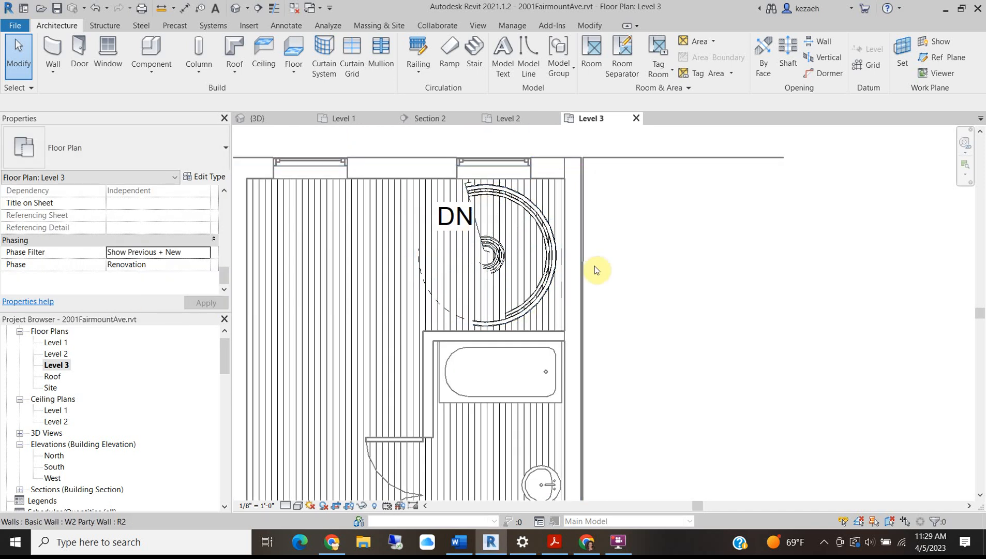
{"action": "scroll", "coordinate": [469, 194], "scroll_direction": "up", "scroll_amount": 2}
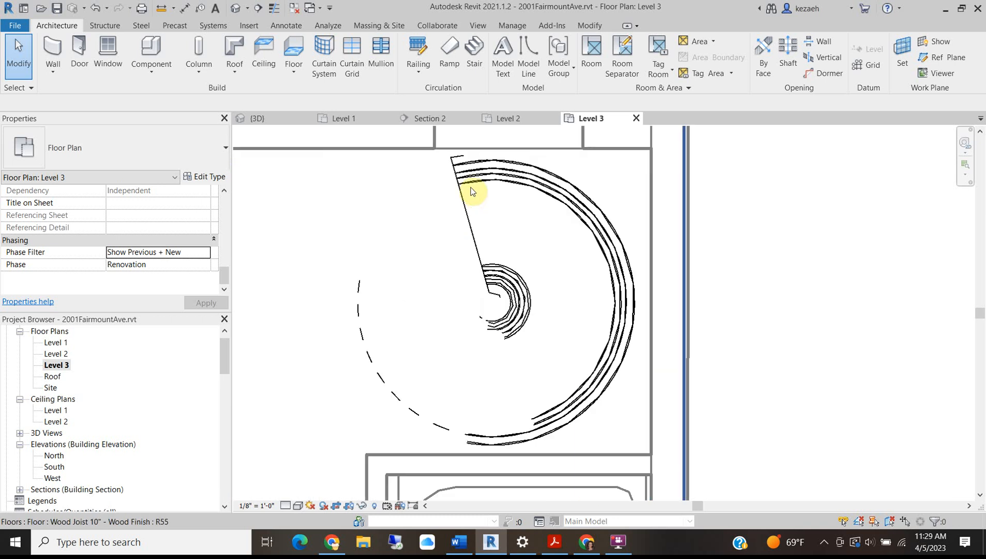
{"action": "left_click", "coordinate": [477, 245]}
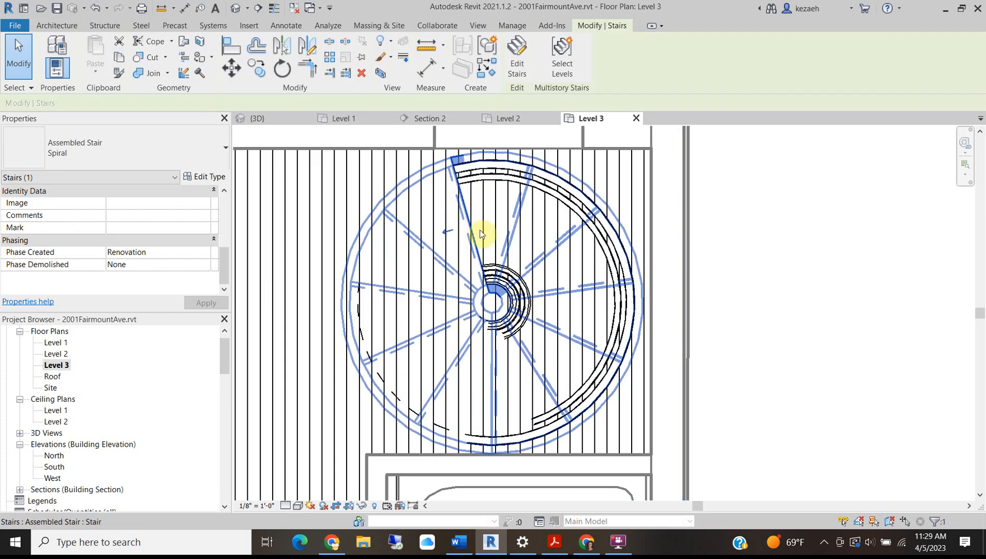
{"action": "scroll", "coordinate": [440, 187], "scroll_direction": "down", "scroll_amount": 2}
{"action": "left_click", "coordinate": [705, 216]}
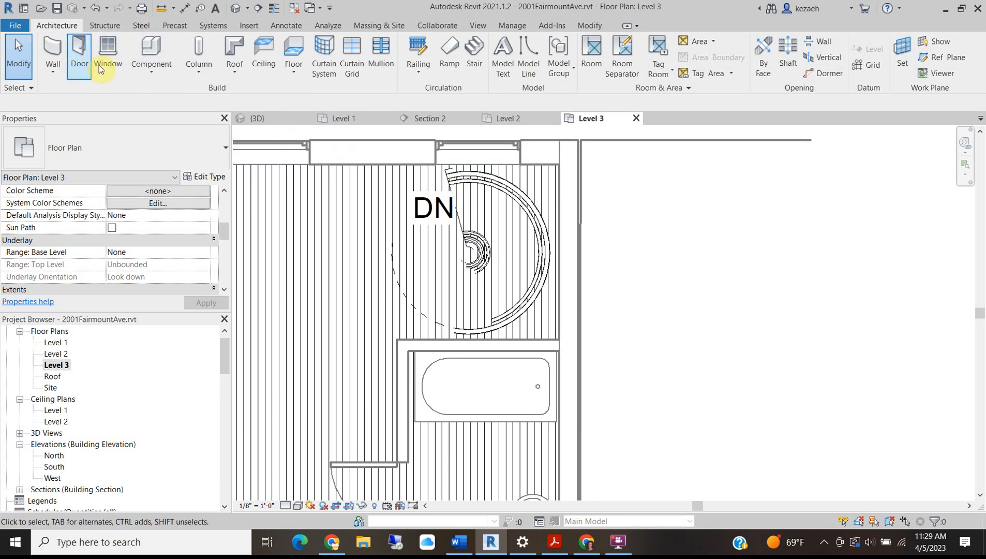
{"action": "left_click", "coordinate": [788, 57]}
{"action": "scroll", "coordinate": [447, 169], "scroll_direction": "up", "scroll_amount": 2}
{"action": "left_click", "coordinate": [447, 169]}
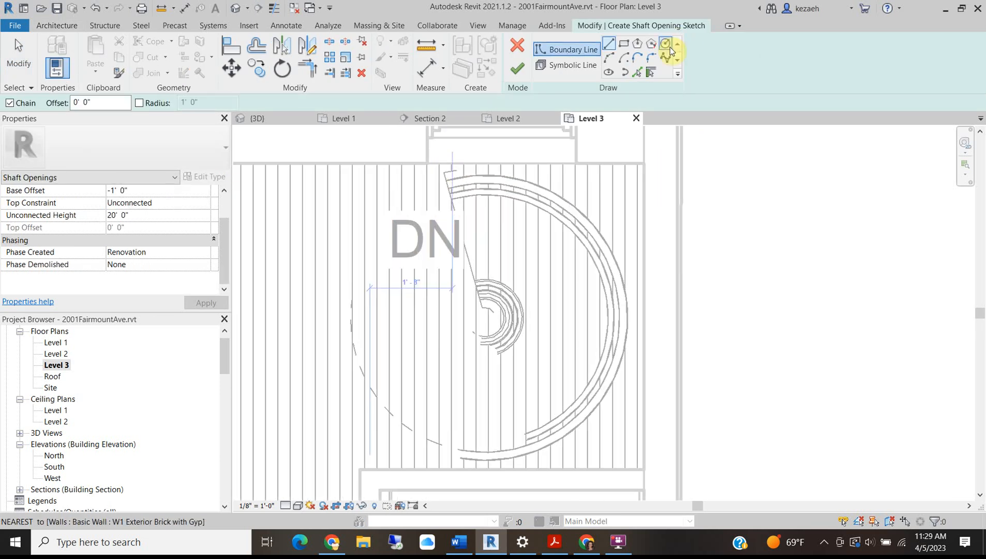
{"action": "left_click", "coordinate": [638, 71]}
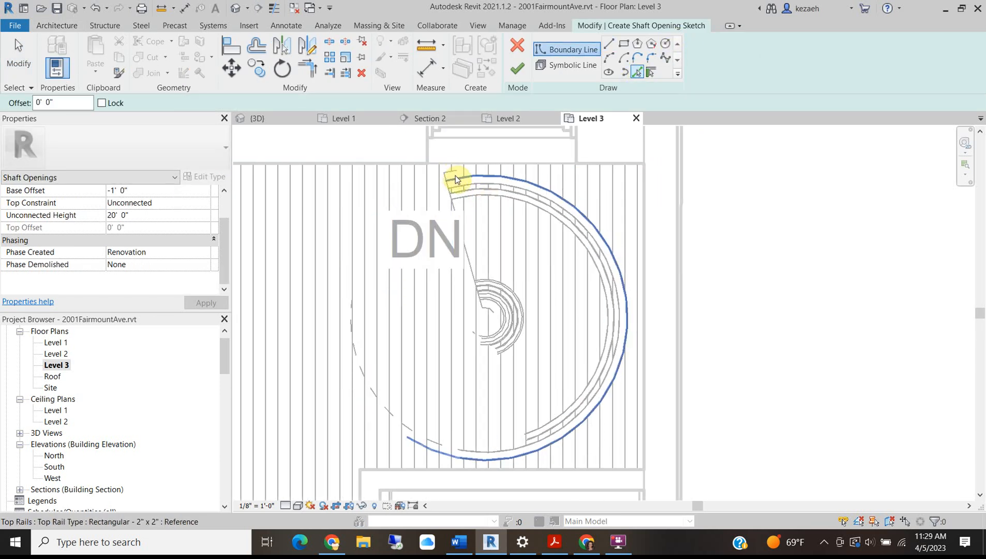
{"action": "left_click", "coordinate": [456, 176]}
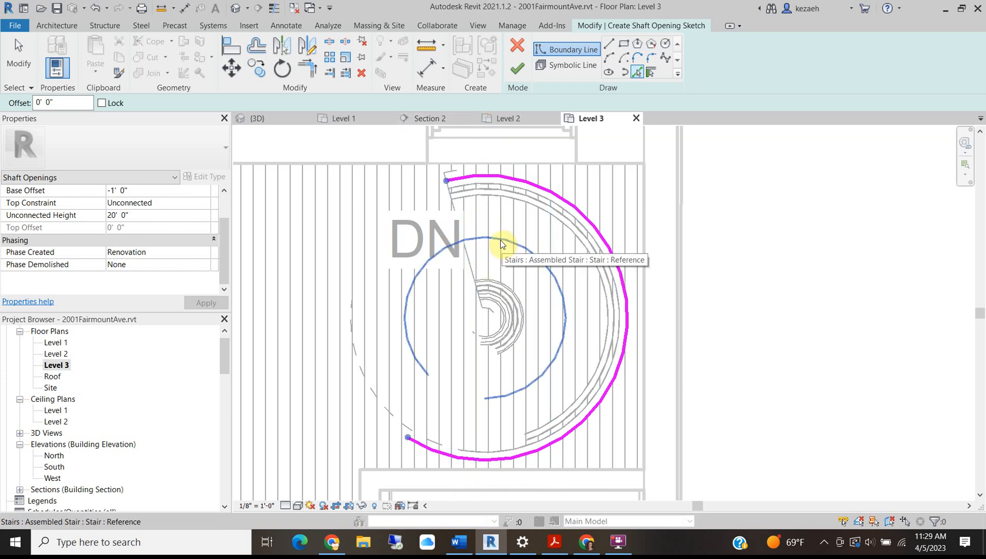
{"action": "scroll", "coordinate": [556, 222], "scroll_direction": "down", "scroll_amount": 4}
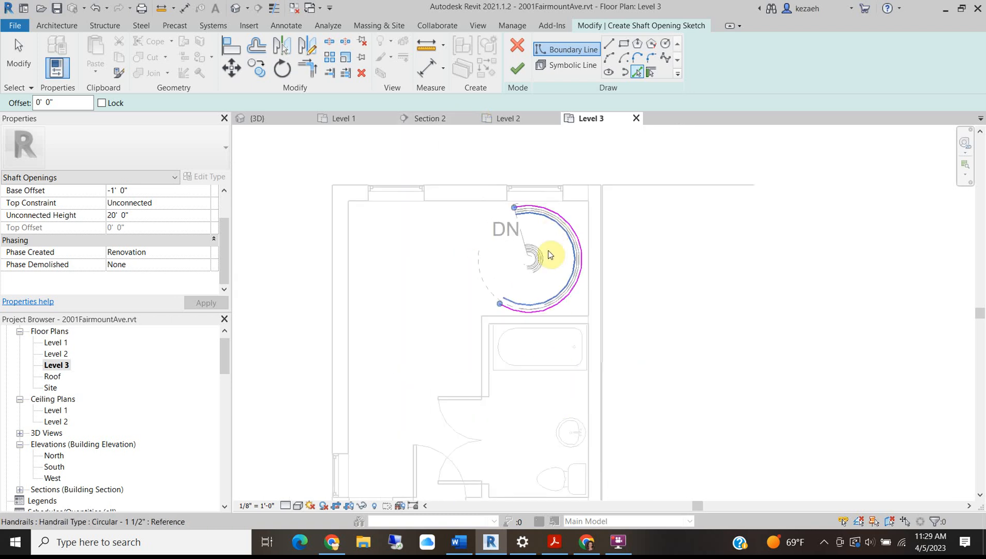
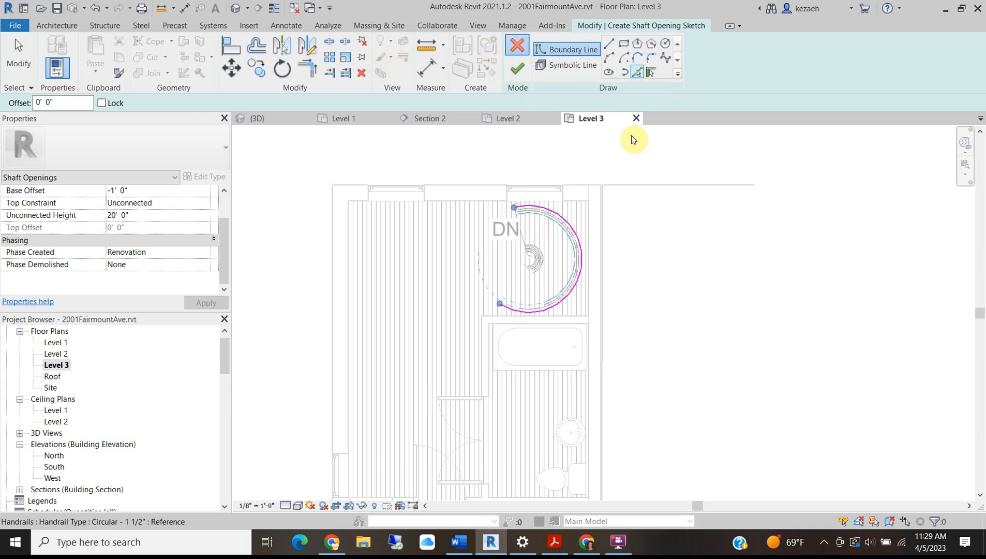
{"action": "left_click", "coordinate": [524, 280]}
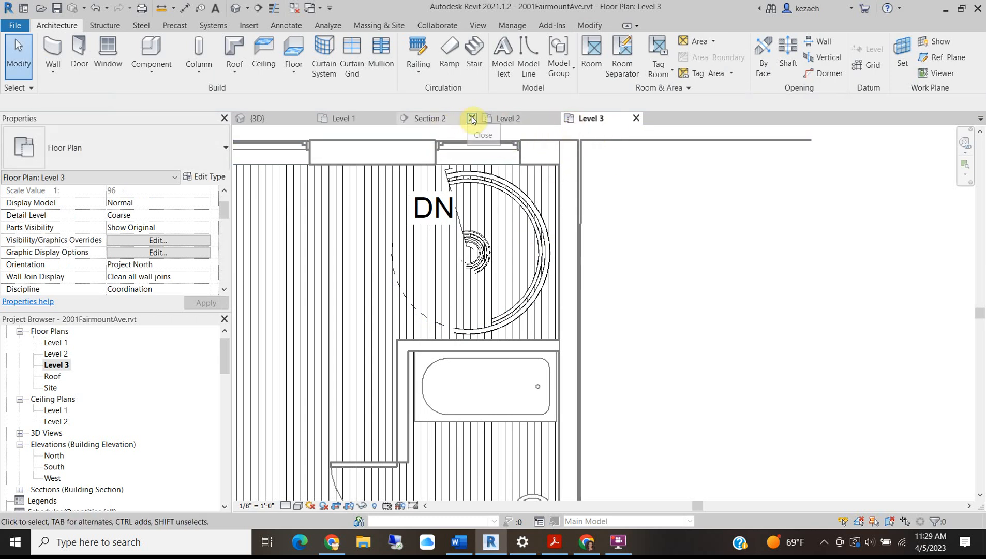
- Close the Section 2, Level 1 and 3D views and tile the Level 3 and Level 2 plans side by side
{"action": "left_click", "coordinate": [472, 119]}
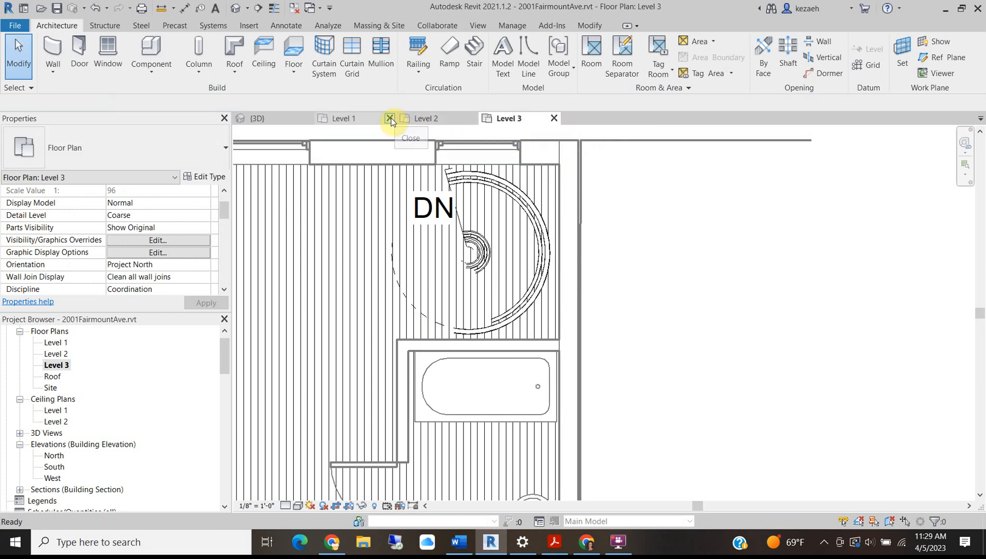
{"action": "left_click", "coordinate": [390, 118]}
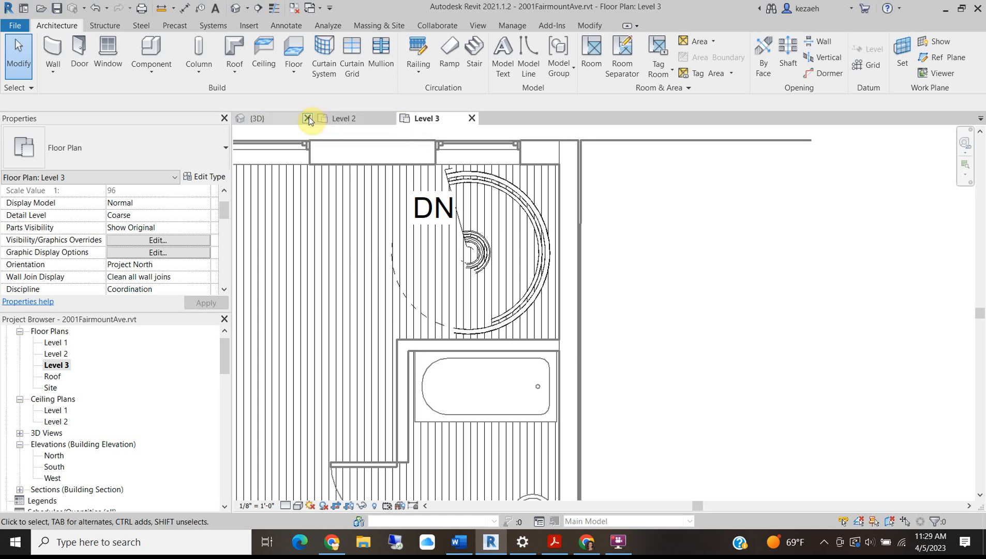
{"action": "left_click", "coordinate": [308, 119]}
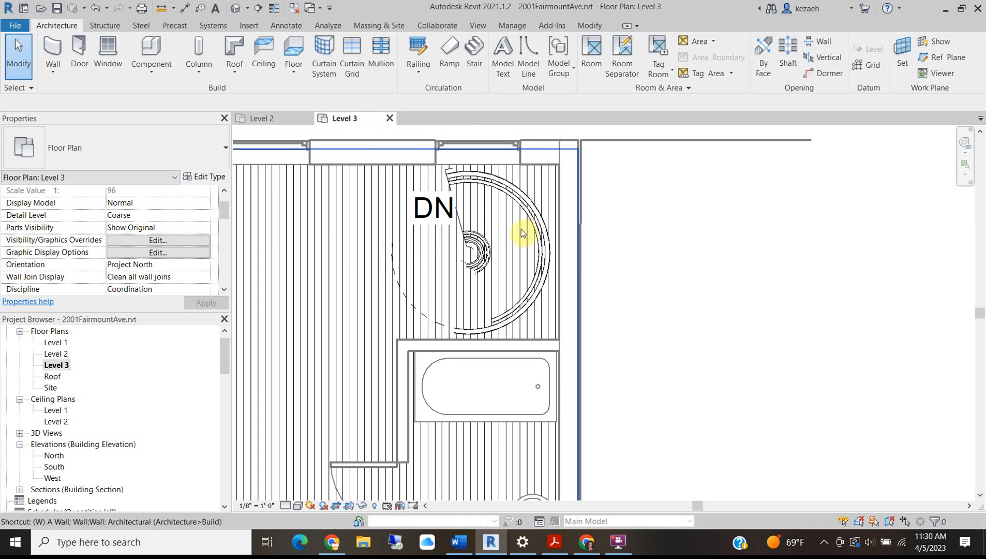
{"action": "key", "text": "t"}
{"action": "scroll", "coordinate": [854, 317], "scroll_direction": "down", "scroll_amount": 2}
{"action": "left_click", "coordinate": [749, 367]}
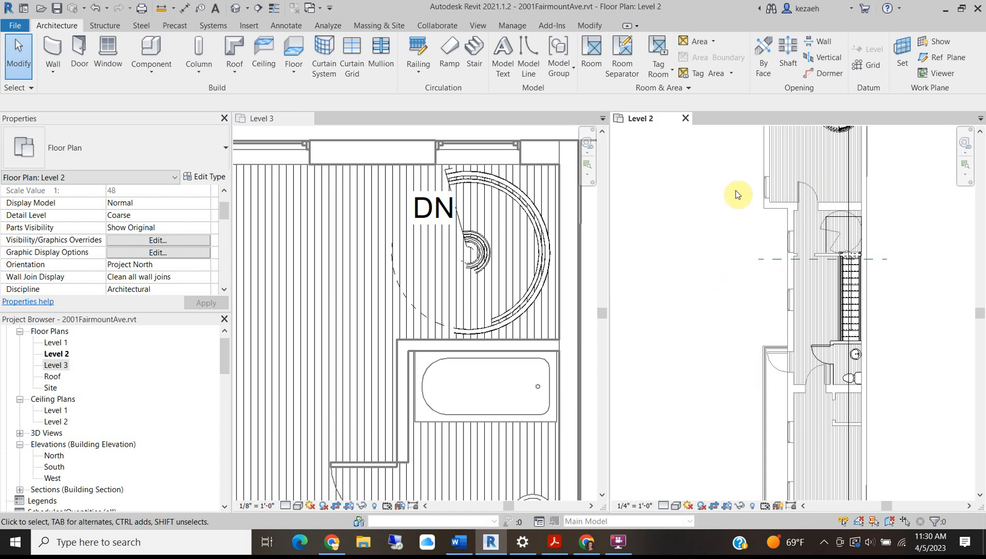
- Select the complete new spiral stair with its railings on the Level 2 plan, filtering out the window
{"action": "middle_click_drag", "start_coordinate": [736, 190], "coordinate": [670, 410]}
{"action": "scroll", "coordinate": [755, 363], "scroll_direction": "up", "scroll_amount": 2}
{"action": "scroll", "coordinate": [788, 339], "scroll_direction": "up", "scroll_amount": 1}
{"action": "middle_click_drag", "start_coordinate": [788, 345], "coordinate": [762, 250]}
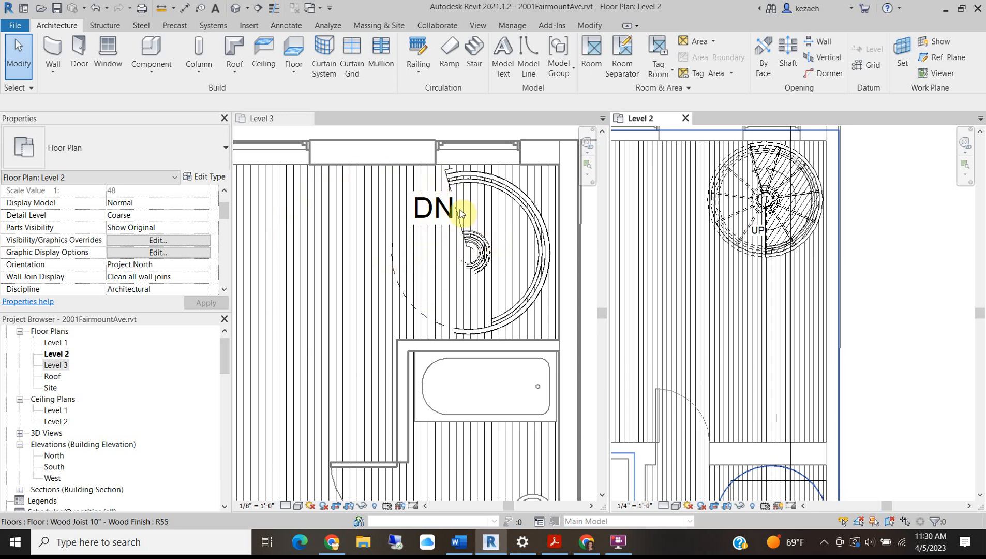
{"action": "middle_click_drag", "start_coordinate": [771, 220], "coordinate": [688, 329]}
{"action": "middle_click_drag", "start_coordinate": [624, 198], "coordinate": [695, 183]}
{"action": "left_click_drag", "start_coordinate": [672, 168], "coordinate": [821, 384]}
{"action": "left_click", "coordinate": [517, 52]}
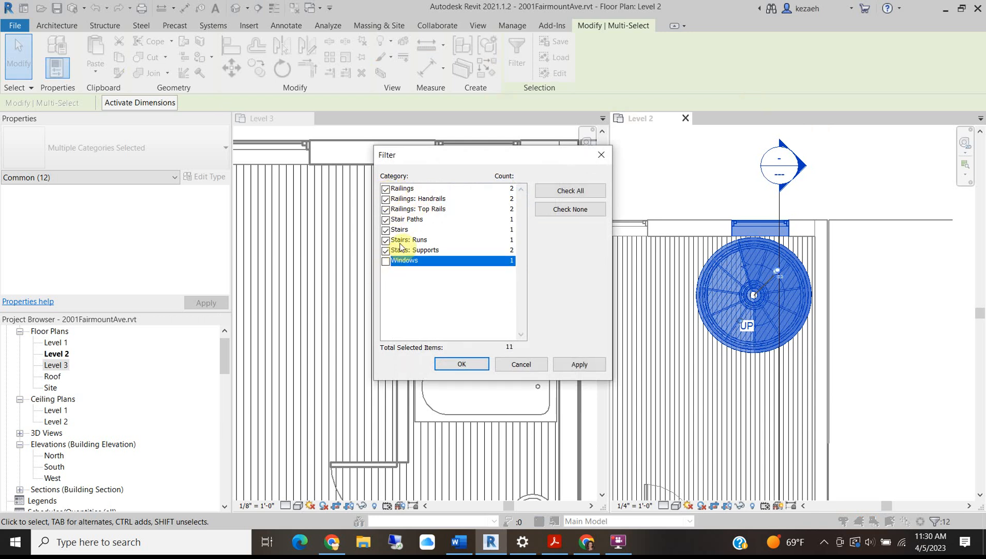
{"action": "left_click", "coordinate": [462, 364]}
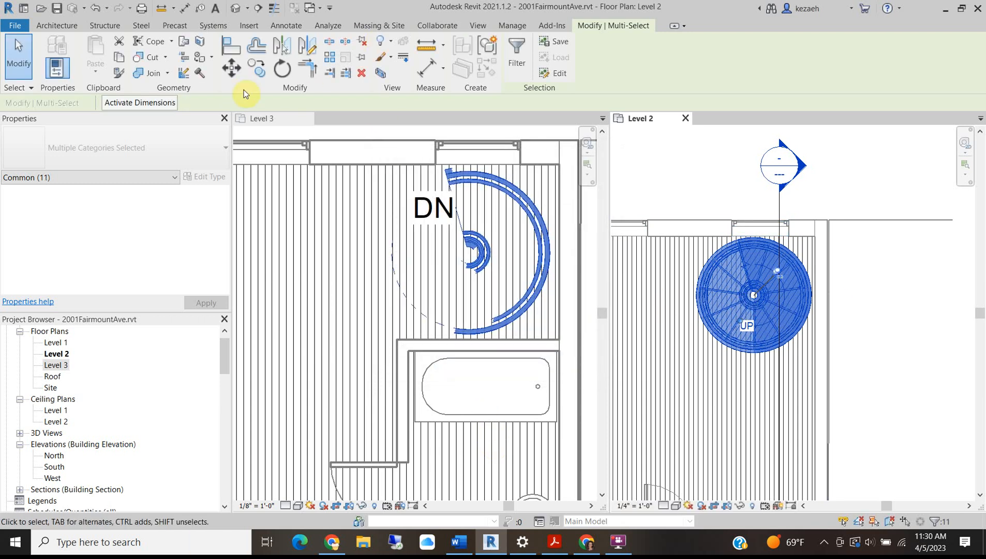
- Rotate the selected spiral stair and railings 90° counterclockwise about the stair's center
{"action": "left_click", "coordinate": [289, 75]}
{"action": "scroll", "coordinate": [748, 260], "scroll_direction": "up", "scroll_amount": 3}
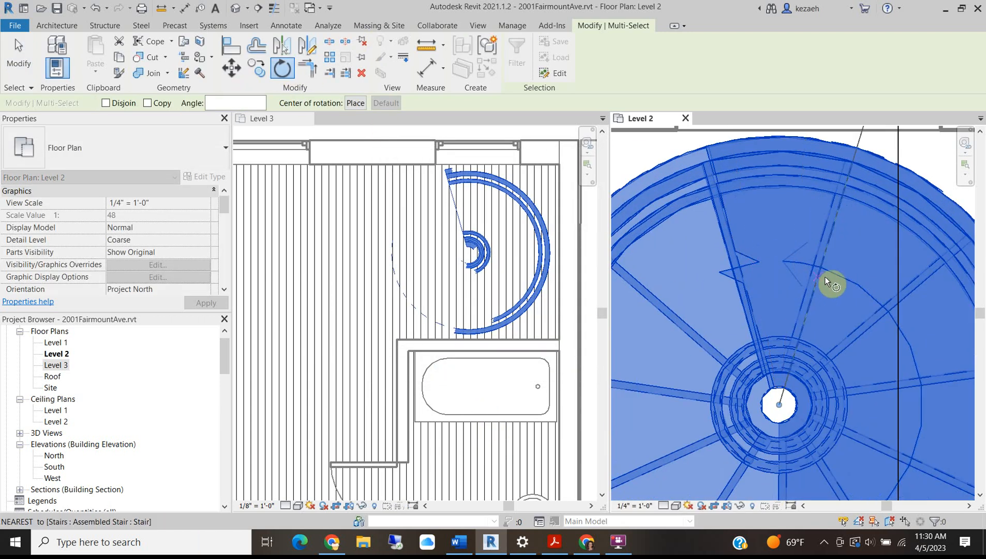
{"action": "scroll", "coordinate": [823, 280], "scroll_direction": "down", "scroll_amount": 2}
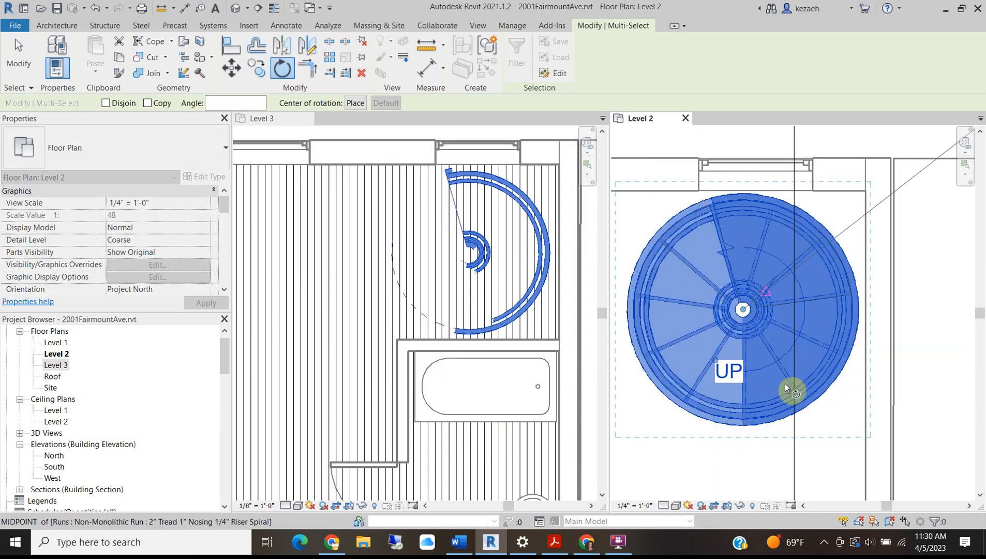
{"action": "scroll", "coordinate": [749, 436], "scroll_direction": "up", "scroll_amount": 2}
{"action": "left_click", "coordinate": [748, 430]}
{"action": "scroll", "coordinate": [855, 359], "scroll_direction": "down", "scroll_amount": 5}
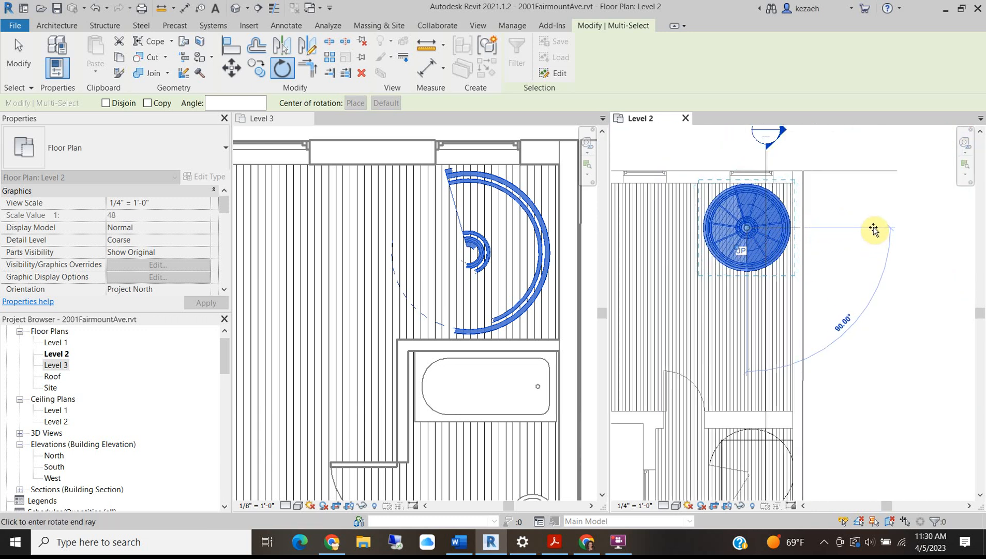
{"action": "left_click", "coordinate": [874, 226]}
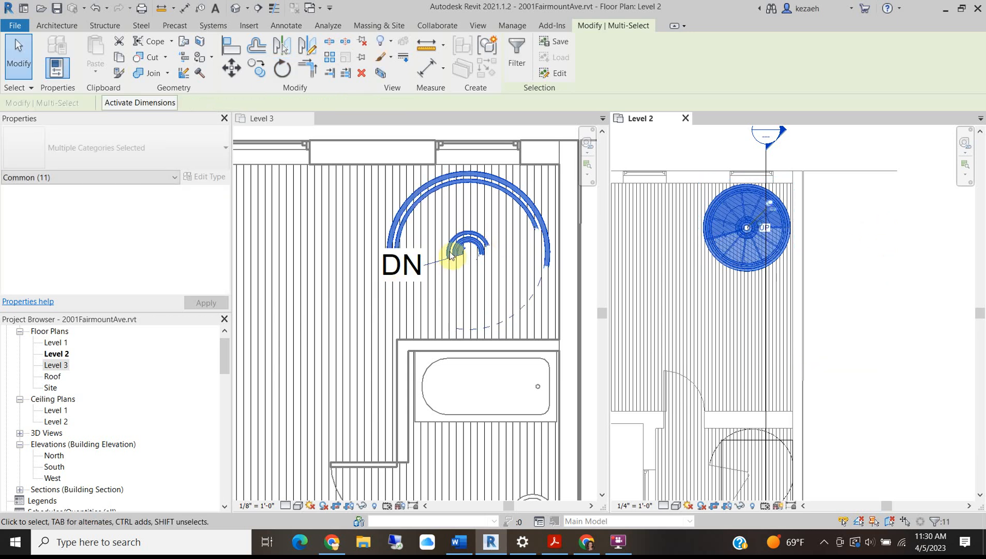
- Rotate the selected spiral stair and railings slightly clockwise about the stair's center on the Level 2 plan
{"action": "scroll", "coordinate": [791, 227], "scroll_direction": "up", "scroll_amount": 3}
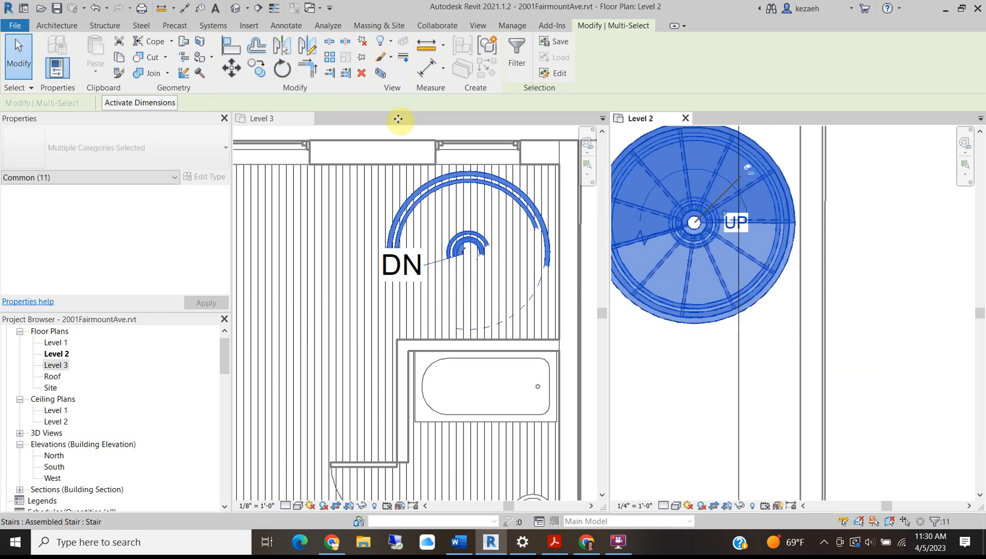
{"action": "left_click", "coordinate": [282, 68]}
{"action": "left_click", "coordinate": [902, 218]}
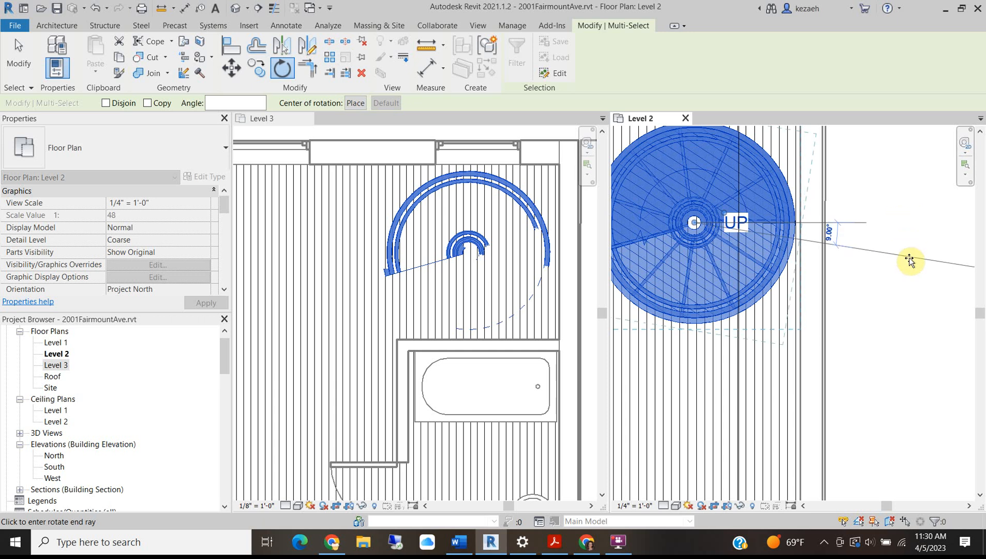
{"action": "left_click", "coordinate": [869, 315]}
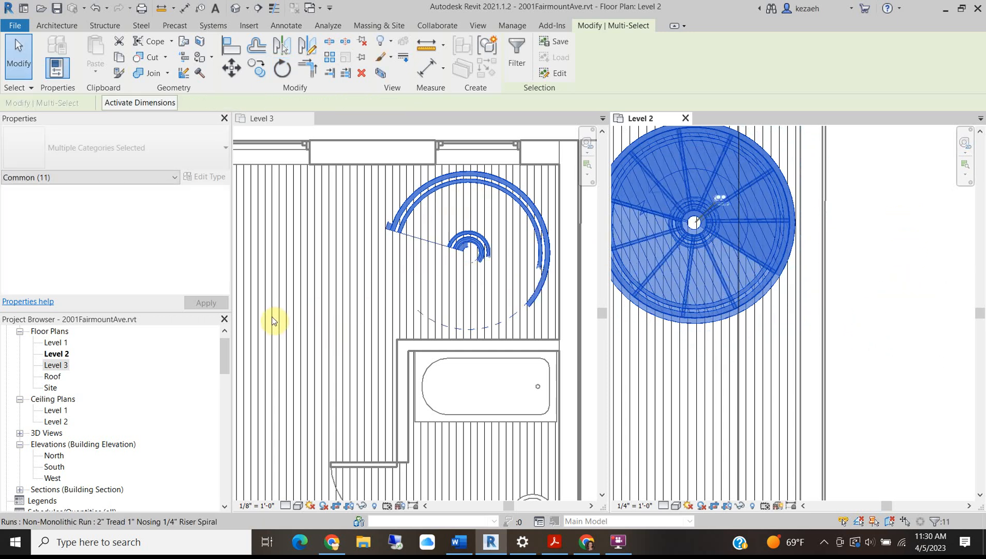
{"action": "left_click", "coordinate": [859, 293]}
- Examine the rotated spiral stair's Level 3 arrival in the 3D view and on the Level 3 plan
{"action": "left_click", "coordinate": [240, 9]}
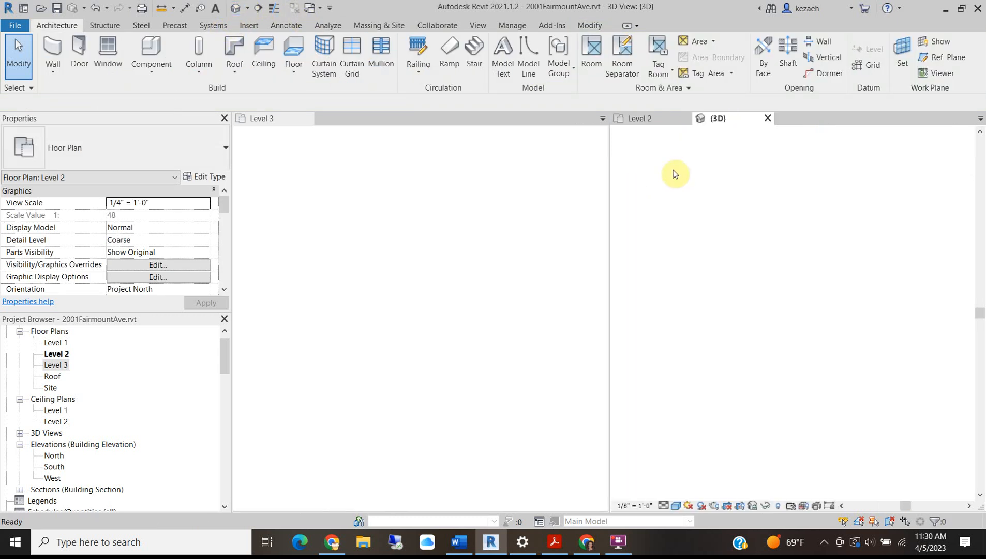
{"action": "scroll", "coordinate": [761, 296], "scroll_direction": "up", "scroll_amount": 5}
{"action": "middle_click_drag", "start_coordinate": [842, 352], "coordinate": [792, 363], "text": "shift"}
{"action": "scroll", "coordinate": [693, 260], "scroll_direction": "up", "scroll_amount": 4}
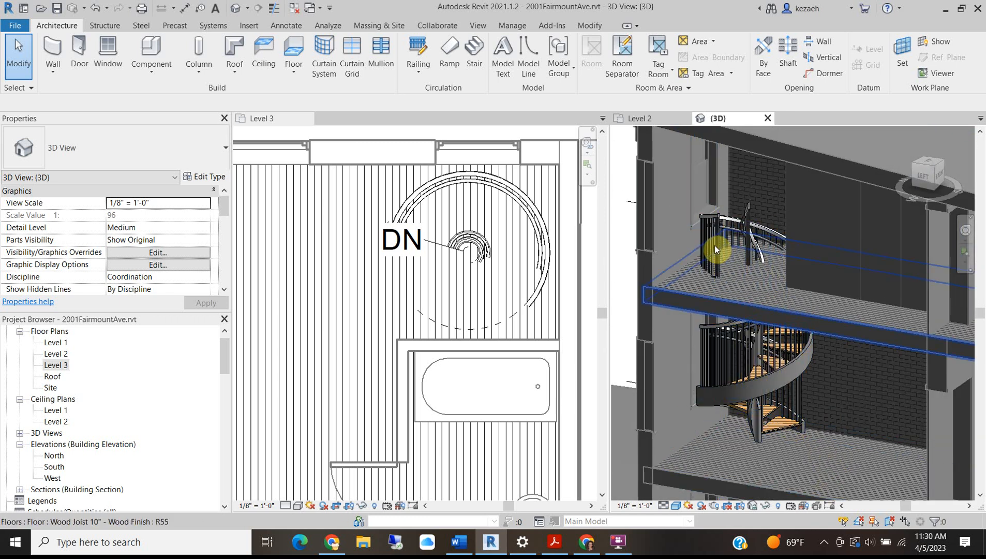
{"action": "scroll", "coordinate": [362, 263], "scroll_direction": "down", "scroll_amount": 3}
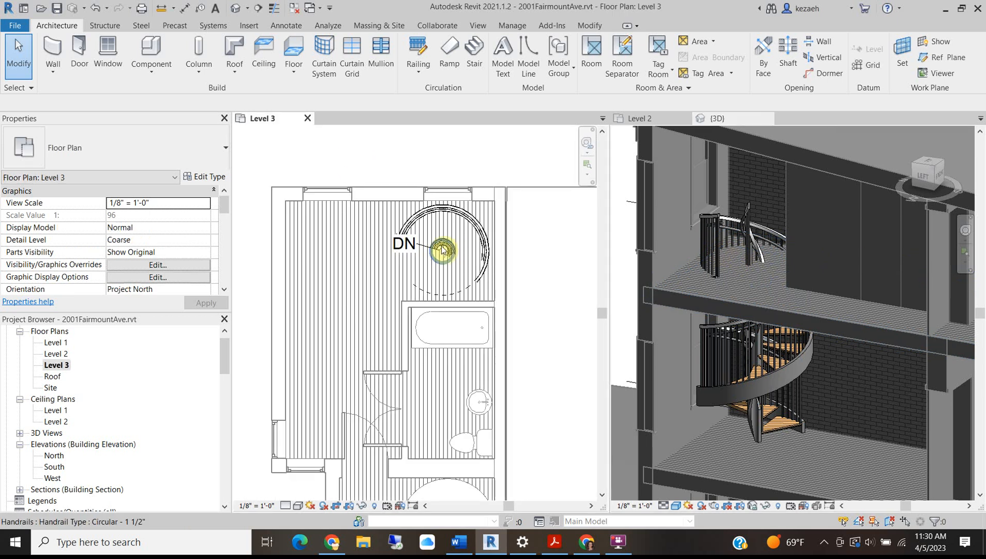
- Close the Level 2 and 3D views, keeping only the Level 3 plan open
{"action": "left_click", "coordinate": [673, 121]}
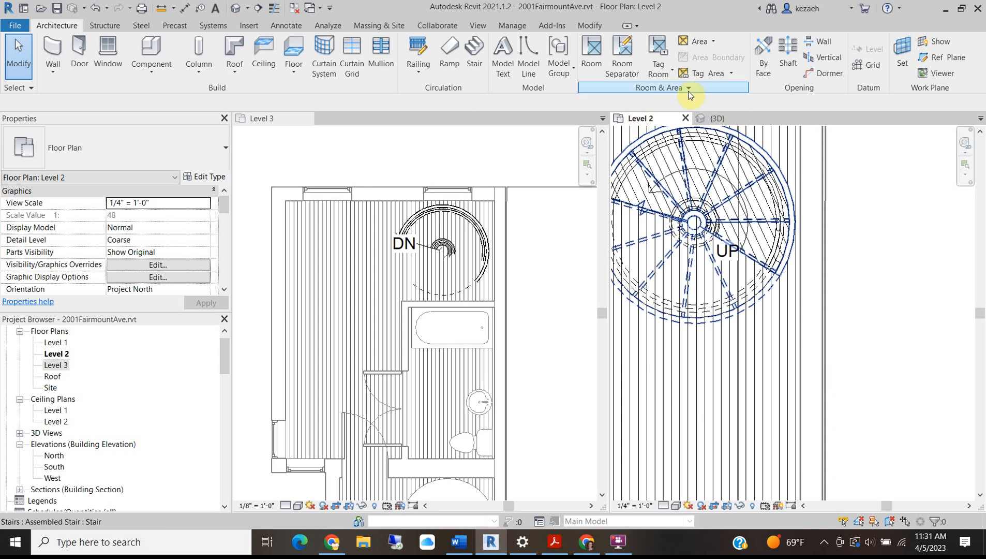
{"action": "left_click", "coordinate": [686, 118]}
{"action": "left_click", "coordinate": [685, 118]}
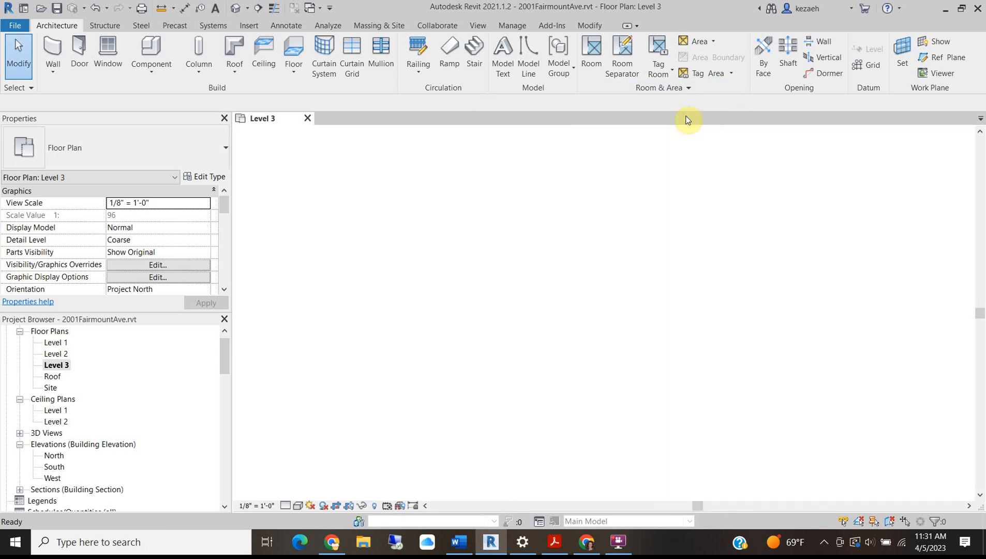
- Start a shaft opening on Level 3 and trace the spiral stair's outer edge as its circular boundary
{"action": "scroll", "coordinate": [562, 262], "scroll_direction": "up", "scroll_amount": 4}
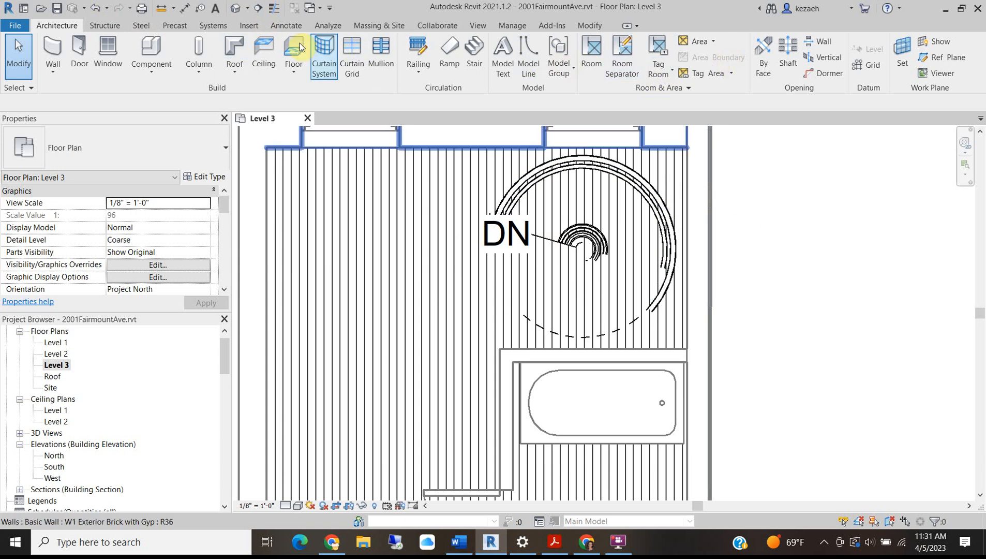
{"action": "left_click", "coordinate": [789, 51]}
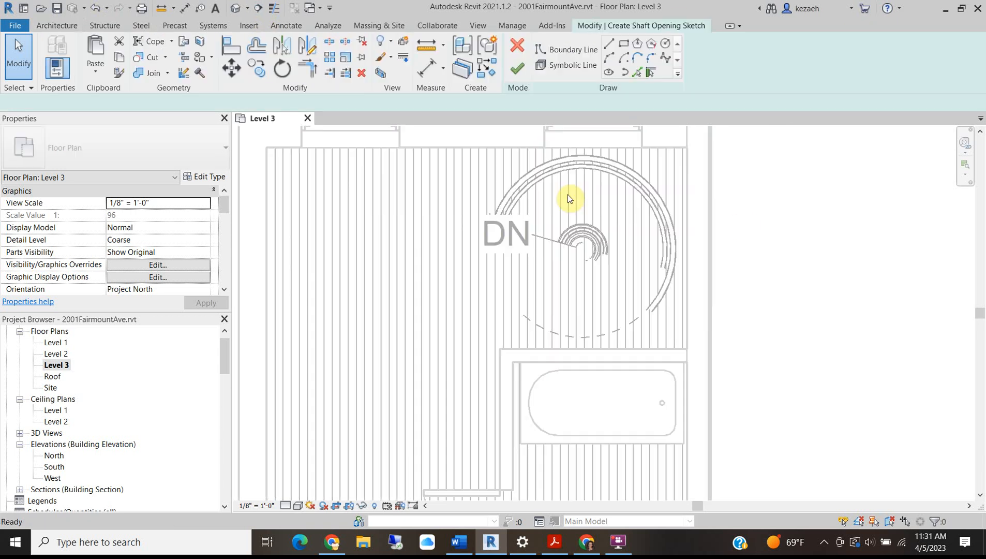
{"action": "left_click", "coordinate": [637, 72]}
{"action": "left_click", "coordinate": [541, 174]}
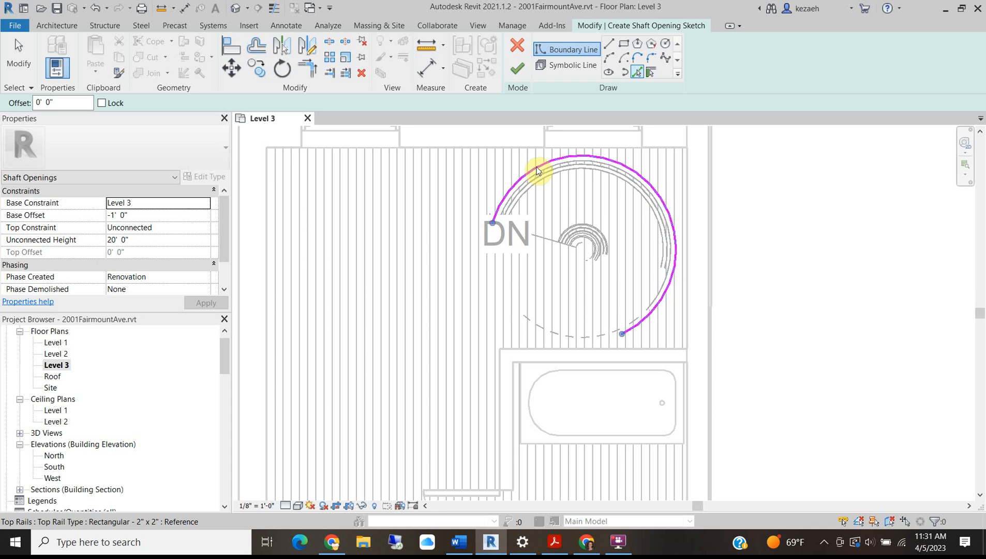
{"action": "left_click", "coordinate": [538, 331]}
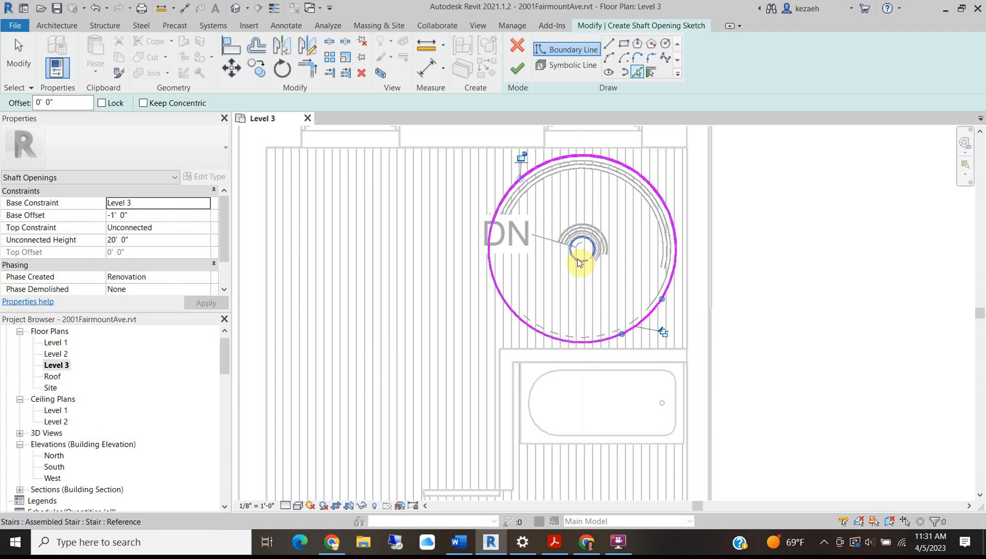
- Add the straight stair edge running from the outer circle toward the center at the DN label as a boundary line
{"action": "left_click", "coordinate": [609, 45]}
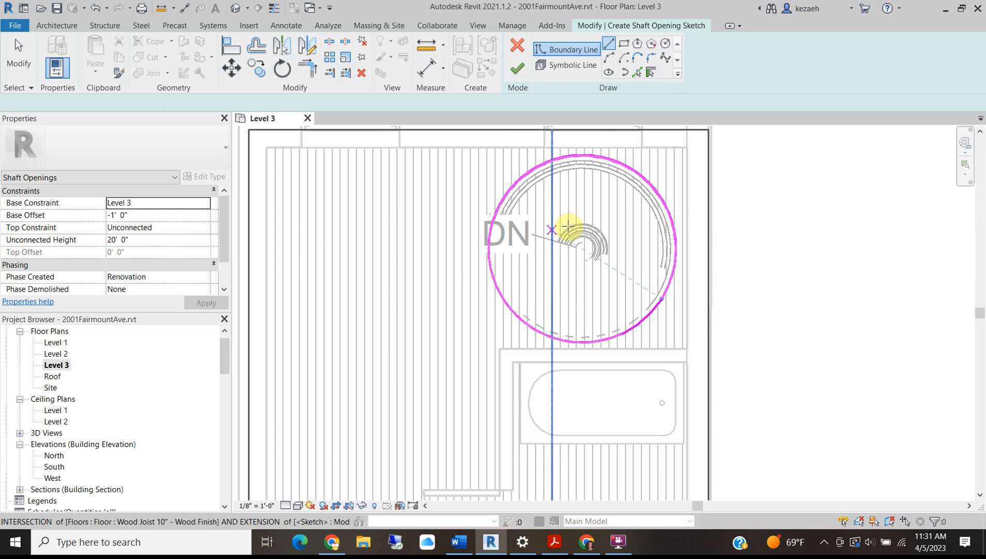
{"action": "left_click", "coordinate": [642, 71]}
{"action": "scroll", "coordinate": [565, 225], "scroll_direction": "up", "scroll_amount": 3}
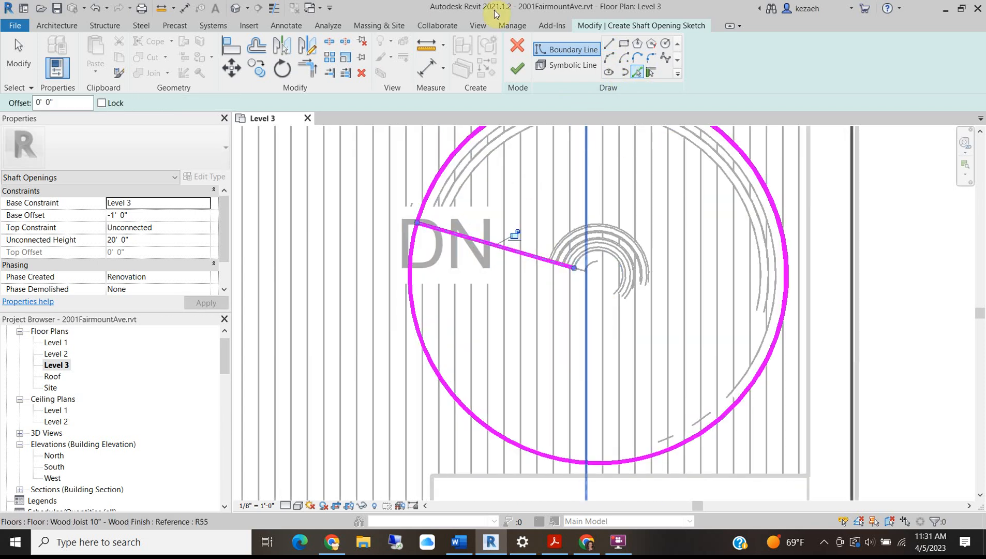
- Set the Level 3 plan's visual style to Wireframe to reveal the full stair geometry while sketching
{"action": "left_click", "coordinate": [609, 45]}
{"action": "scroll", "coordinate": [590, 269], "scroll_direction": "up", "scroll_amount": 3}
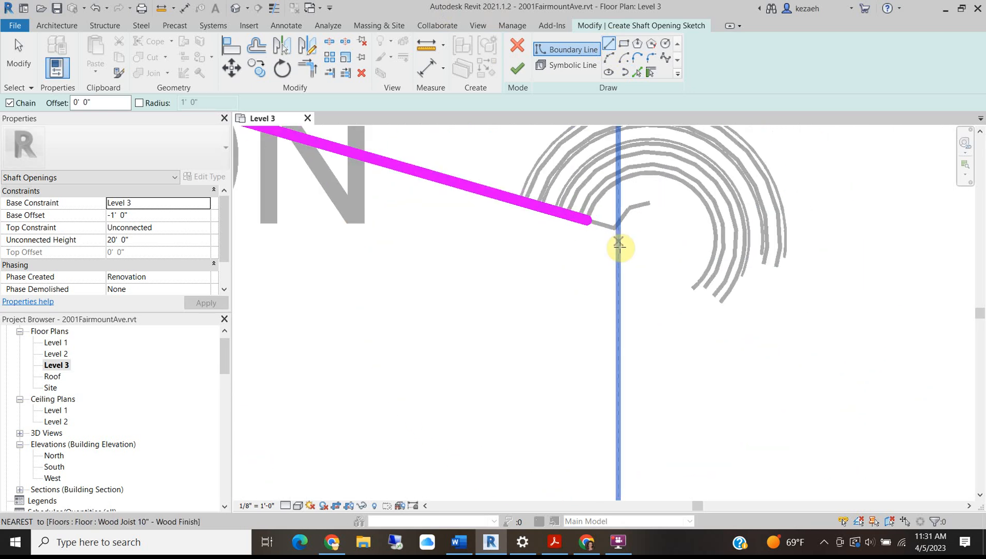
{"action": "left_click", "coordinate": [299, 505]}
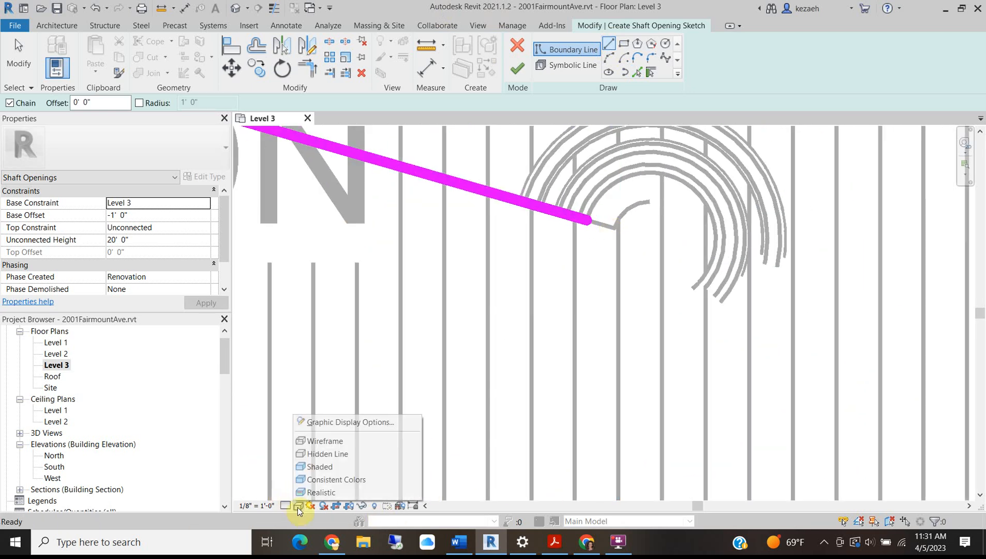
{"action": "left_click", "coordinate": [319, 453]}
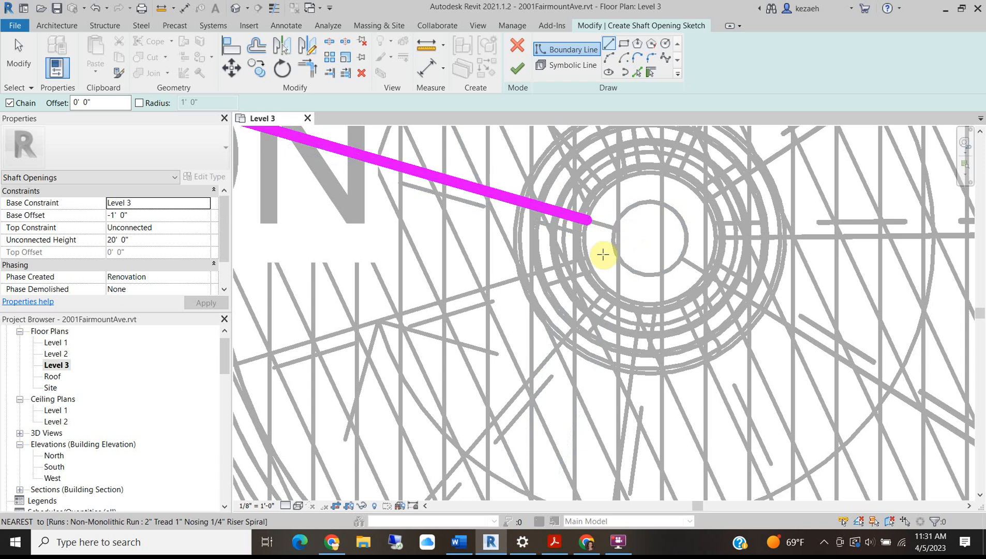
- Draw a boundary arc around the stair's center pole, from the straight line's inner end to the pole's lower side
{"action": "left_click", "coordinate": [589, 219]}
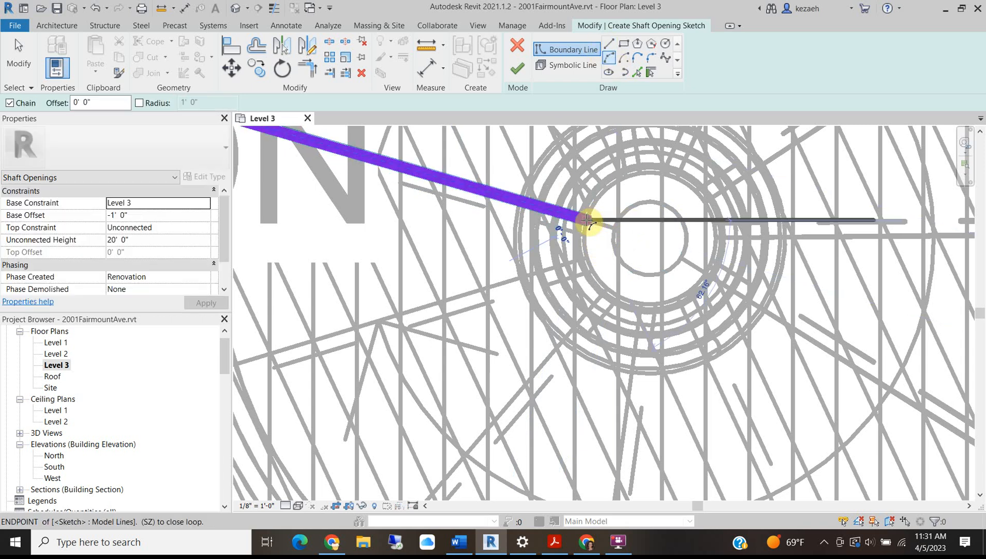
{"action": "left_click", "coordinate": [639, 331]}
{"action": "key", "text": "Escape"}
{"action": "left_click", "coordinate": [590, 220]}
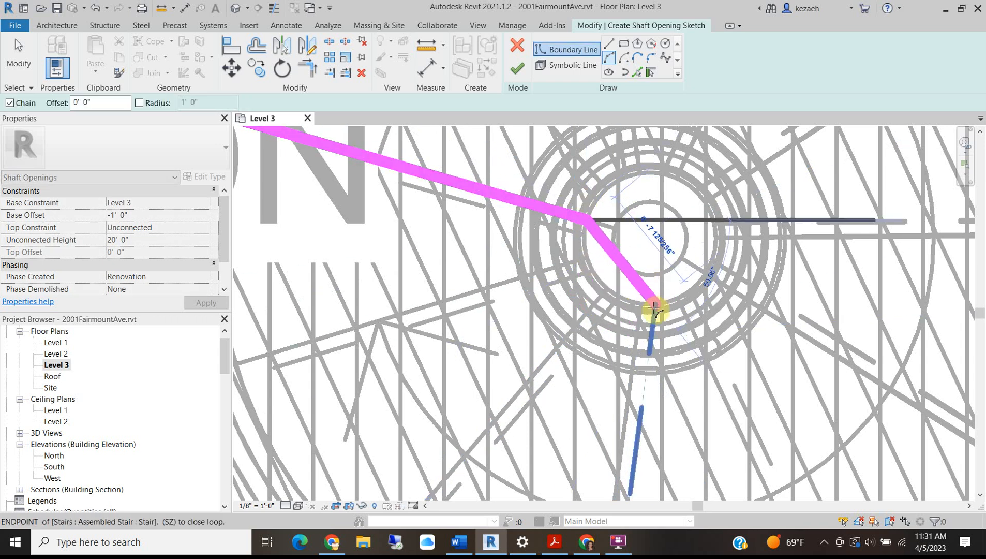
{"action": "left_click", "coordinate": [642, 303]}
- Draw a straight boundary line from the inner arc's end along the lower tread edge to the outer circle
{"action": "scroll", "coordinate": [621, 207], "scroll_direction": "down", "scroll_amount": 4}
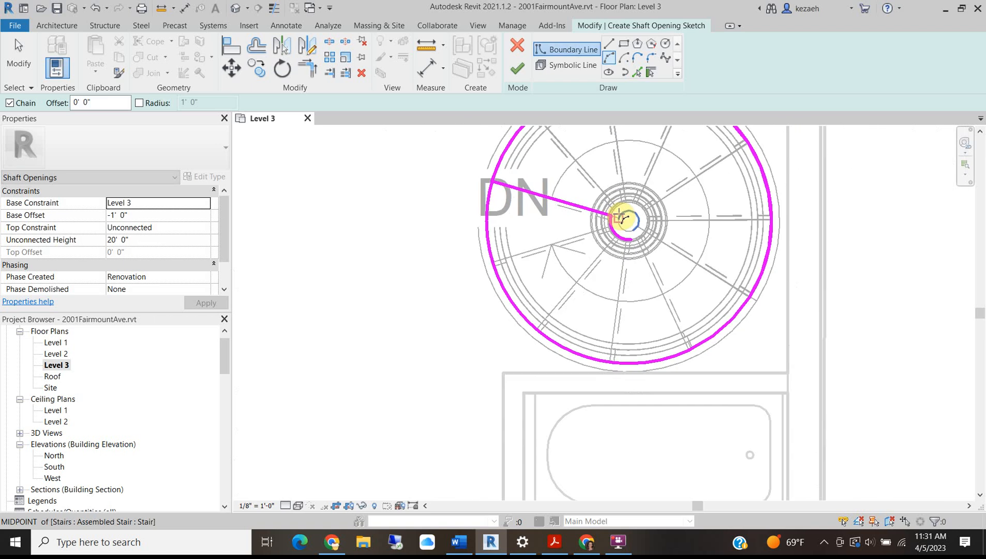
{"action": "left_click", "coordinate": [514, 75]}
{"action": "left_click", "coordinate": [609, 44]}
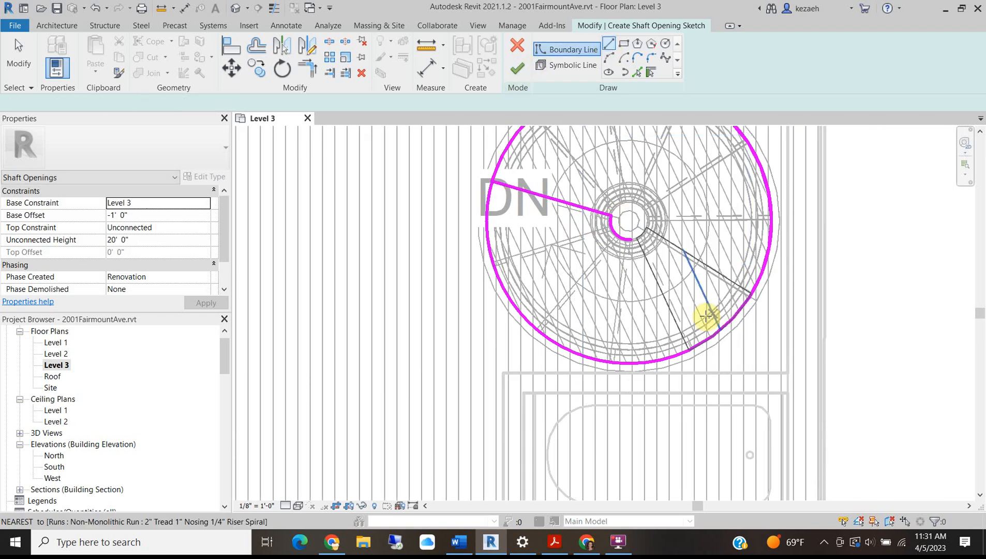
{"action": "scroll", "coordinate": [623, 241], "scroll_direction": "up", "scroll_amount": 3}
{"action": "left_click", "coordinate": [631, 238]}
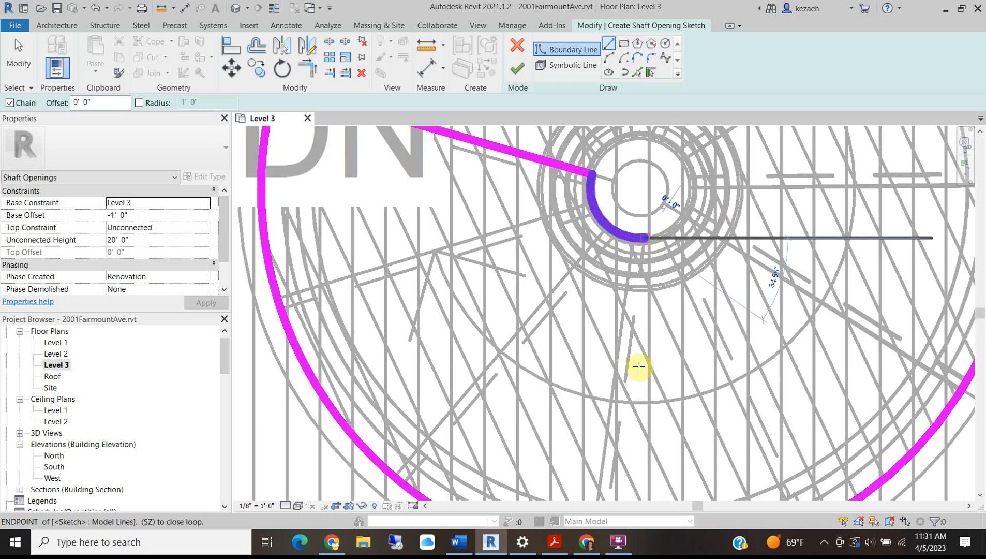
{"action": "scroll", "coordinate": [639, 364], "scroll_direction": "down", "scroll_amount": 4}
{"action": "left_click", "coordinate": [625, 469]}
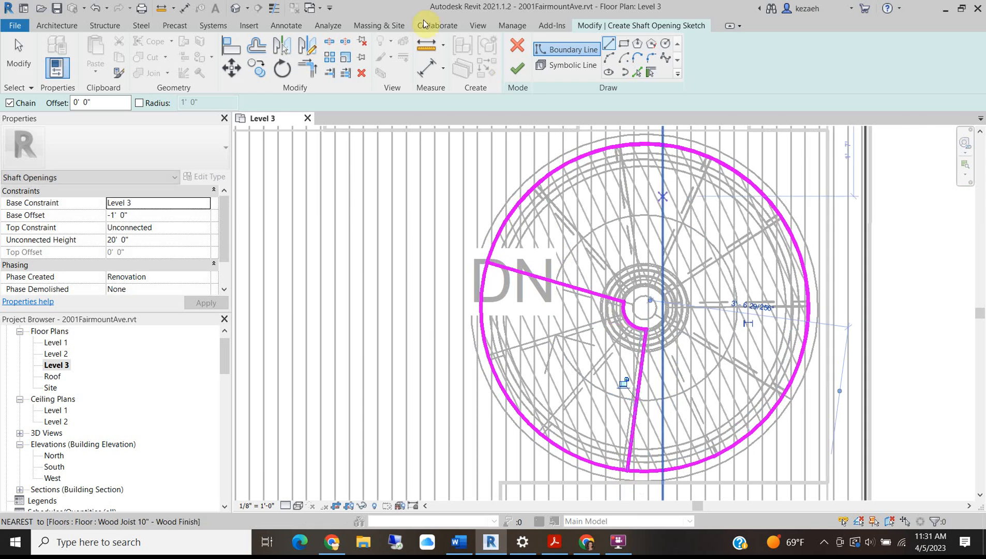
- Trim away the outer circle's lower-left portion between the two straight boundary lines to leave the landing wedge uncut
{"action": "left_click", "coordinate": [335, 43]}
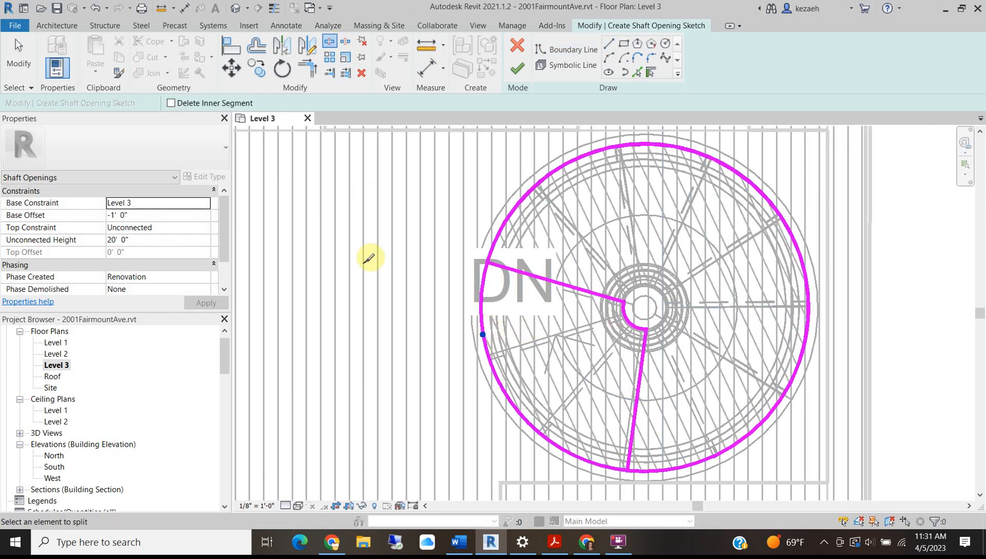
{"action": "left_click", "coordinate": [499, 265]}
{"action": "left_click", "coordinate": [494, 244]}
{"action": "left_click", "coordinate": [630, 444]}
{"action": "left_click", "coordinate": [646, 470]}
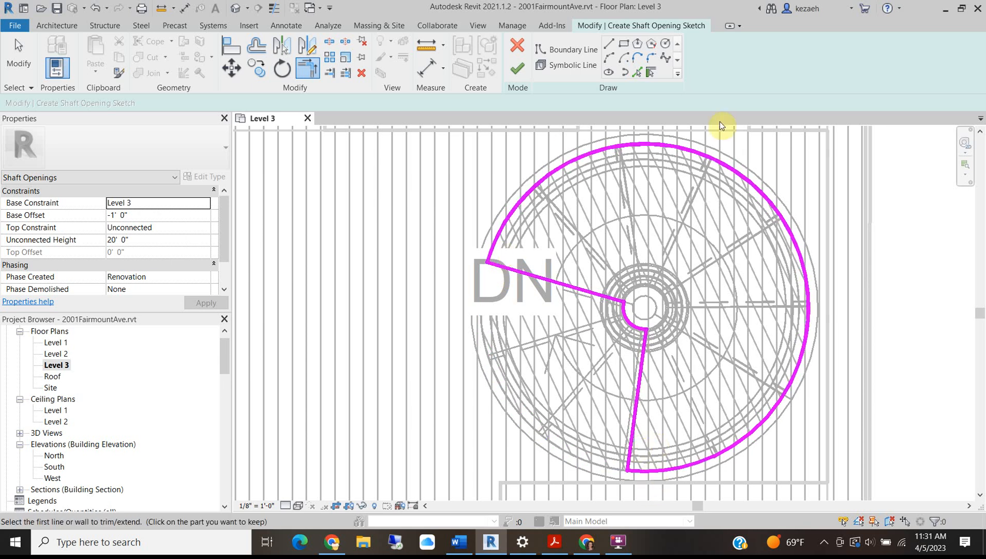
- Try to finish the shaft opening sketch
{"action": "left_click", "coordinate": [518, 66]}
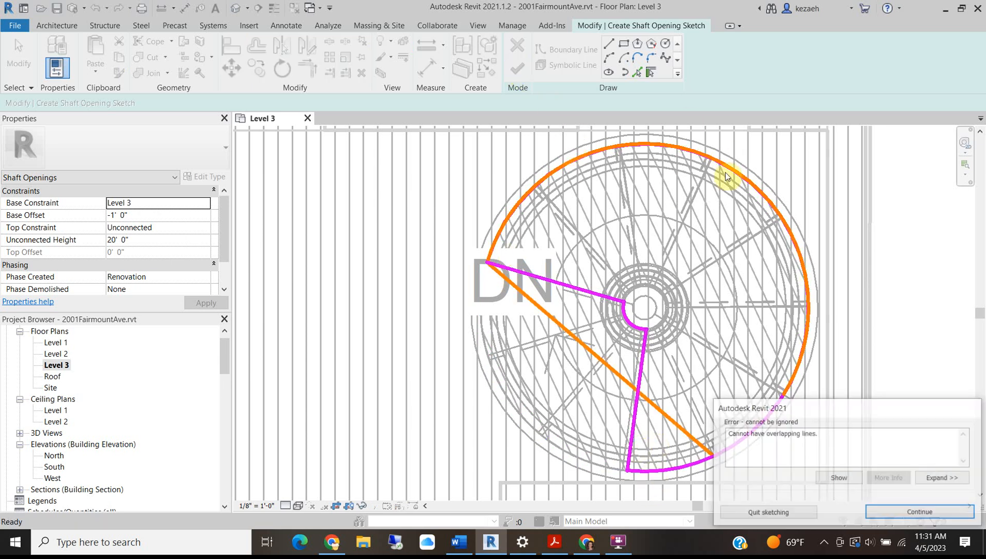
{"action": "left_click", "coordinate": [923, 511]}
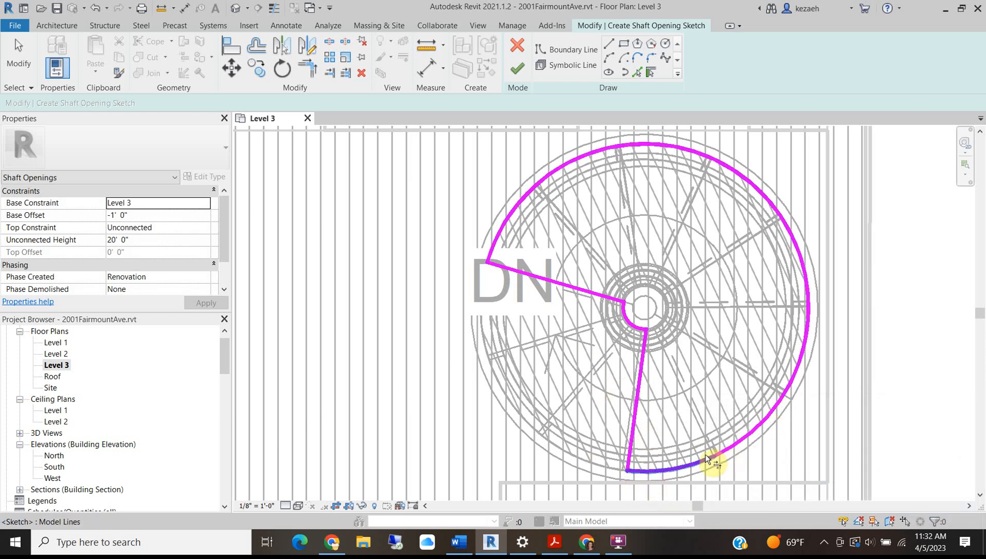
{"action": "left_click", "coordinate": [518, 68]}
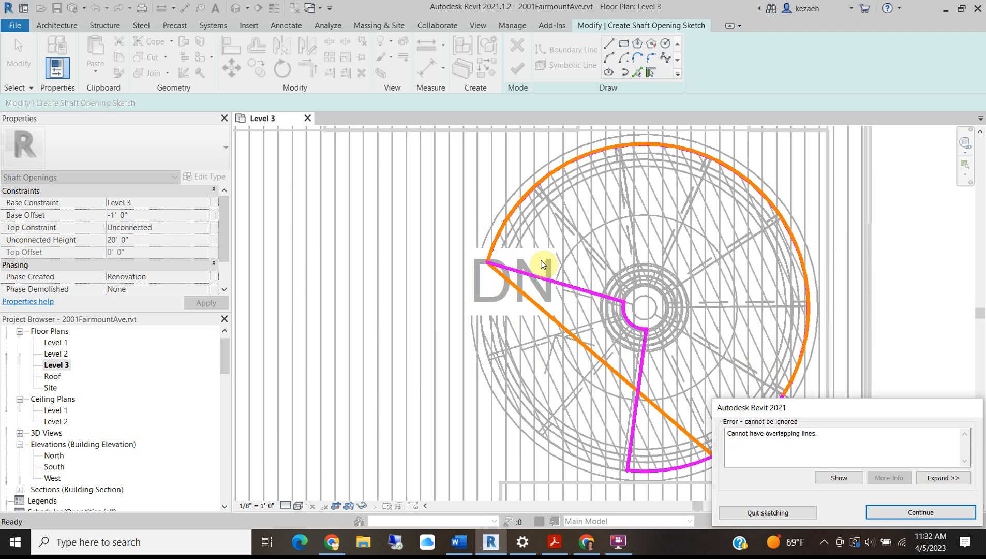
{"action": "left_click", "coordinate": [890, 513]}
- Delete the overlapping arc segments along the lower-right part of the shaft opening's outer boundary
{"action": "key", "text": "Escape"}
{"action": "left_click", "coordinate": [720, 451]}
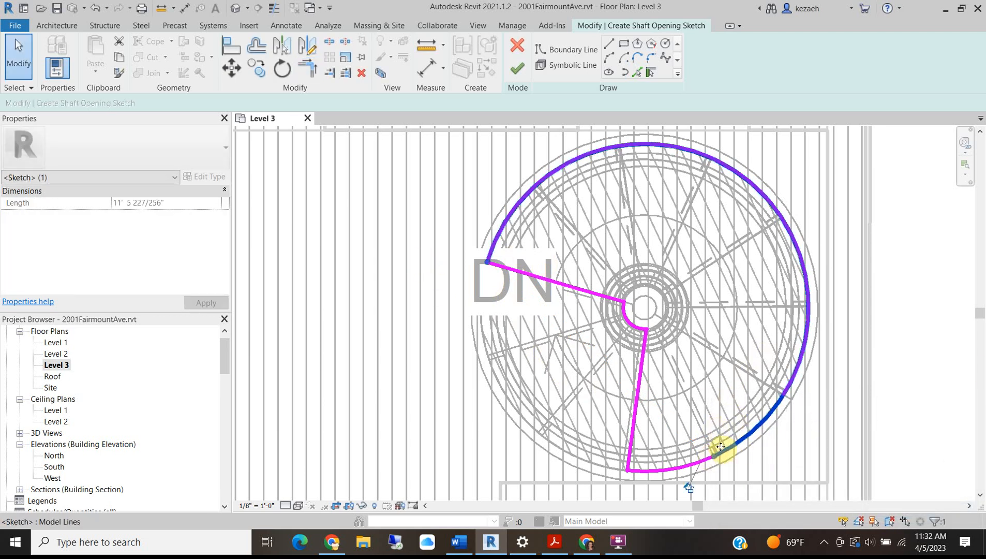
{"action": "key", "text": "Delete"}
{"action": "left_click", "coordinate": [729, 451]}
{"action": "left_click_drag", "start_coordinate": [715, 456], "coordinate": [668, 473]}
{"action": "key", "text": "Delete"}
- Draw an arc closing the outer boundary from the remaining arc's end to the lower straight line, and finish the shaft opening
{"action": "left_click", "coordinate": [800, 373]}
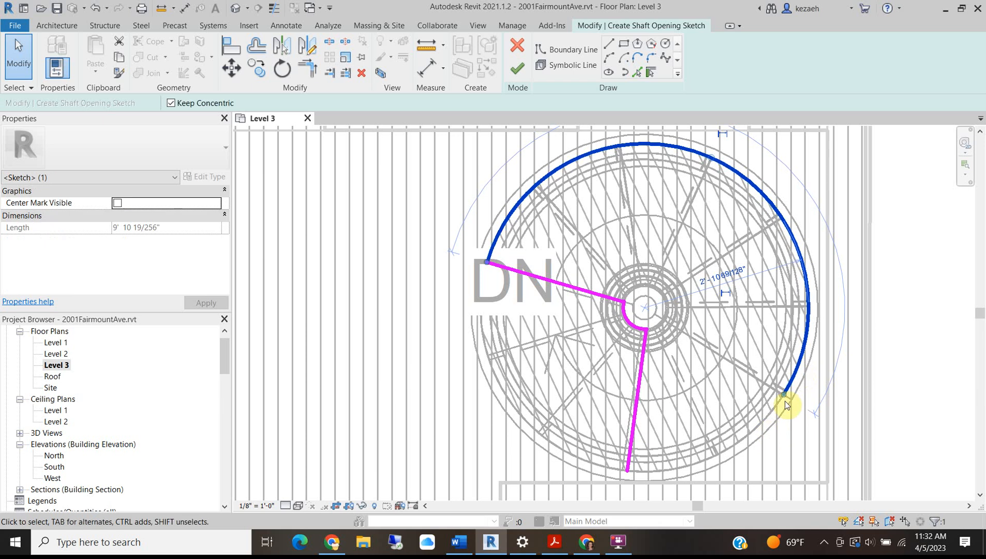
{"action": "left_click", "coordinate": [612, 54]}
{"action": "left_click", "coordinate": [784, 396]}
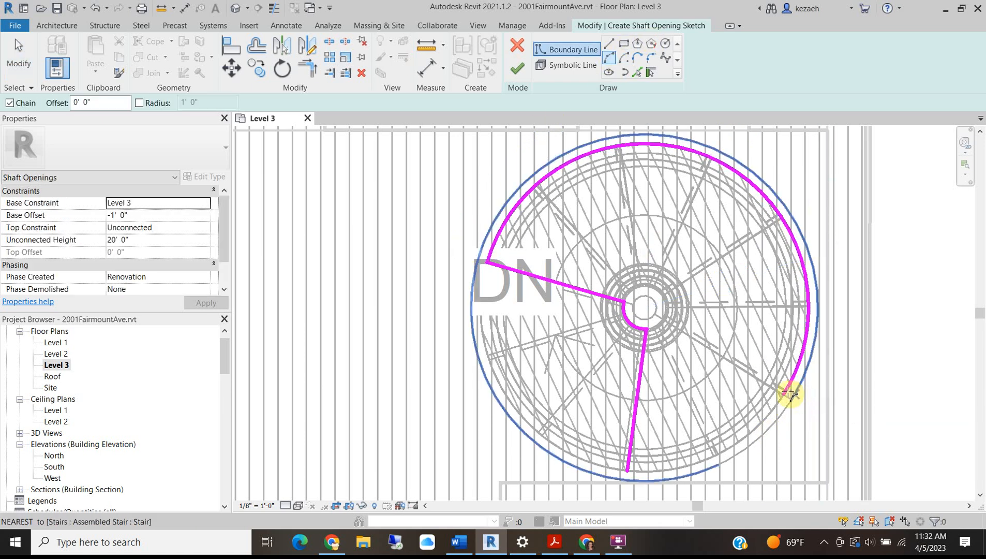
{"action": "left_click", "coordinate": [632, 474]}
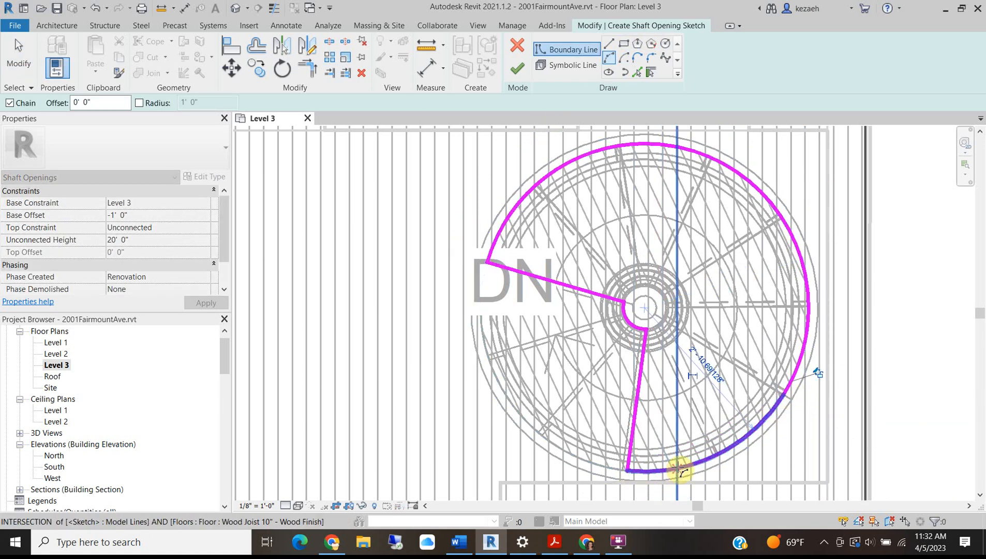
{"action": "left_click", "coordinate": [517, 69]}
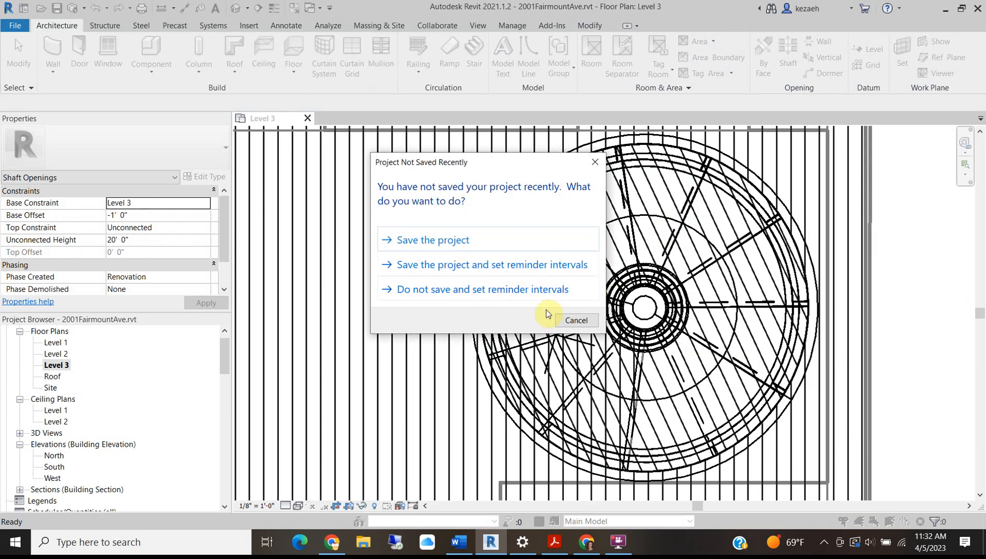
- Save the project and select the new shaft opening on the Level 3 plan
{"action": "left_click", "coordinate": [425, 241]}
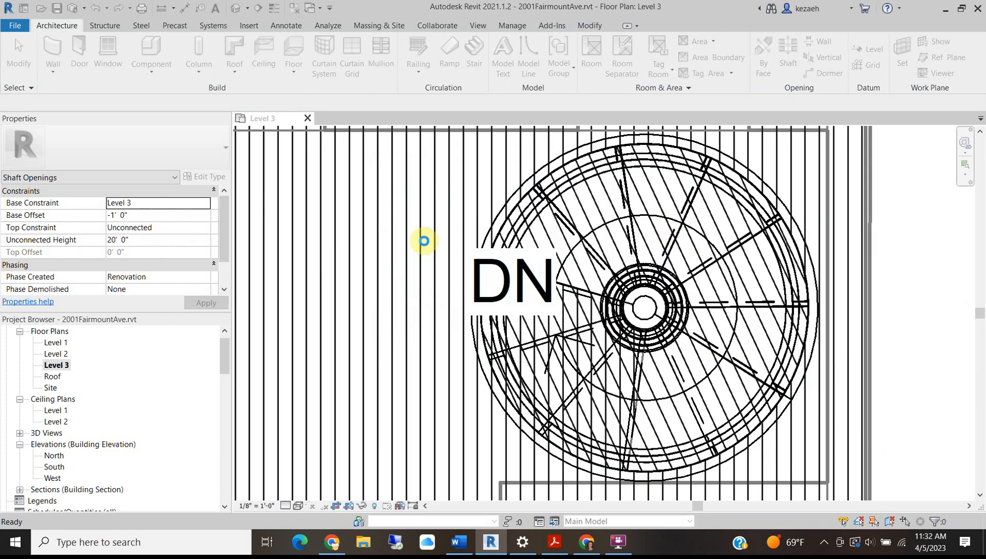
{"action": "left_click", "coordinate": [609, 283]}
{"action": "scroll", "coordinate": [608, 280], "scroll_direction": "down", "scroll_amount": 3}
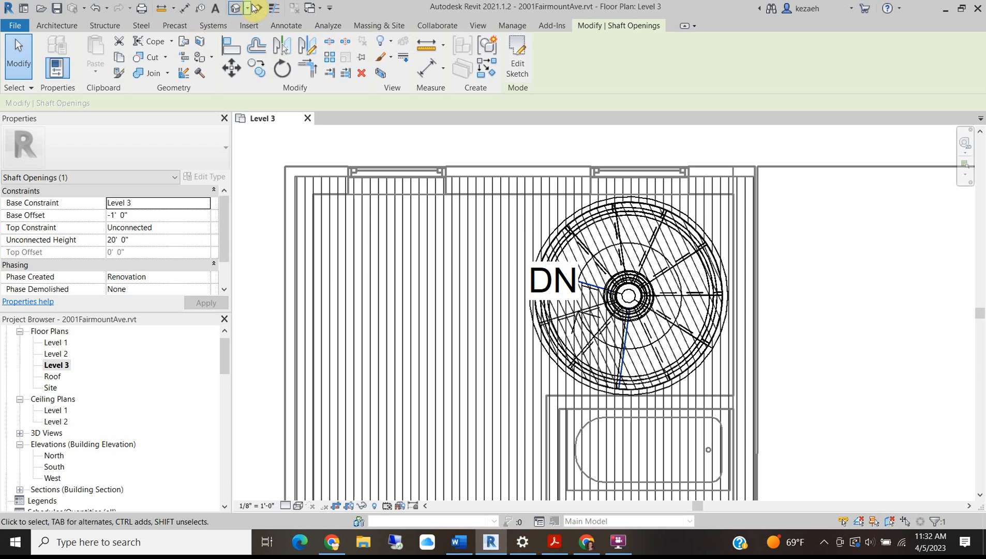
- Examine the spiral stair's arrival, guardrails and shaft opening at Level 3 in the 3D view
{"action": "left_click", "coordinate": [235, 9]}
{"action": "scroll", "coordinate": [506, 282], "scroll_direction": "up", "scroll_amount": 5}
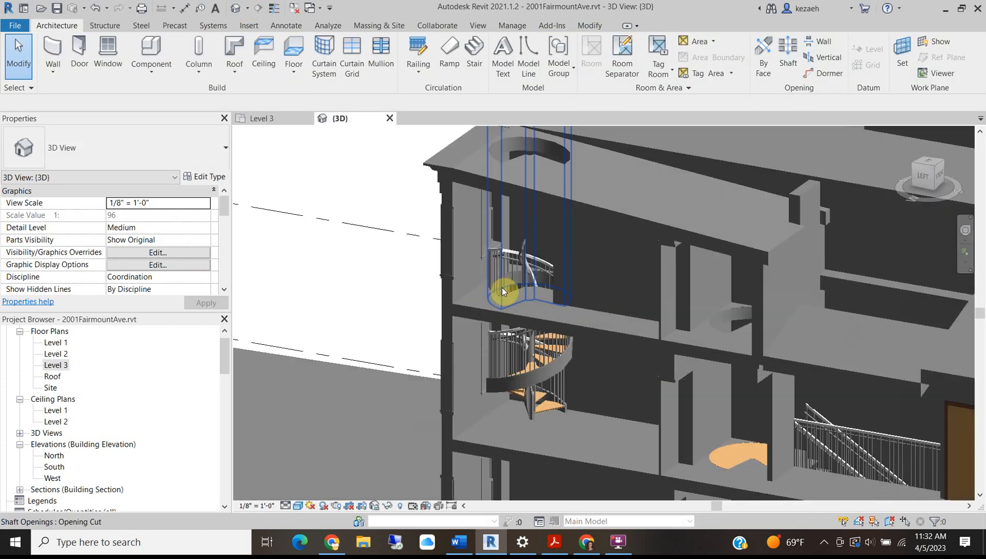
{"action": "scroll", "coordinate": [531, 281], "scroll_direction": "up", "scroll_amount": 6}
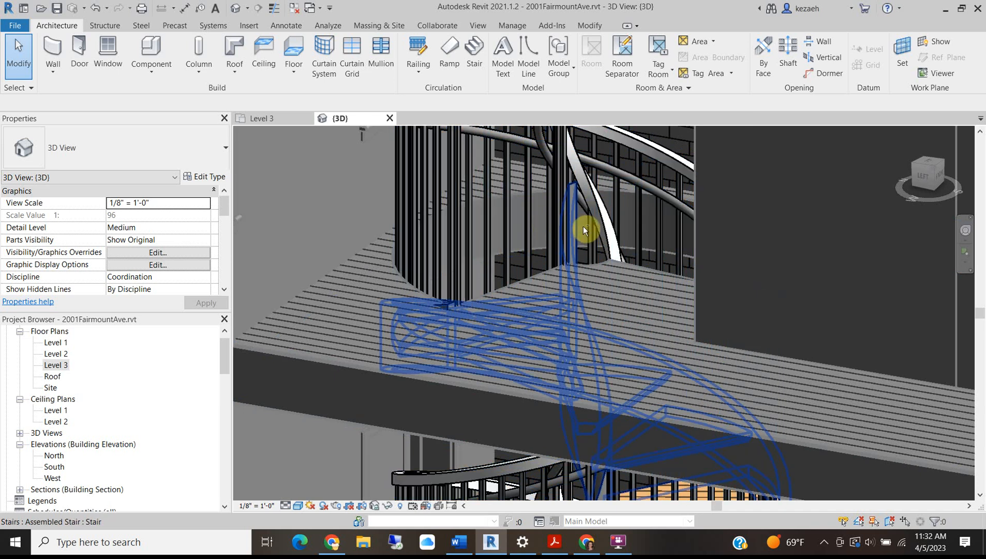
{"action": "middle_click_drag", "start_coordinate": [583, 225], "coordinate": [614, 305], "text": "shift"}
{"action": "middle_click_drag", "start_coordinate": [625, 414], "coordinate": [638, 306]}
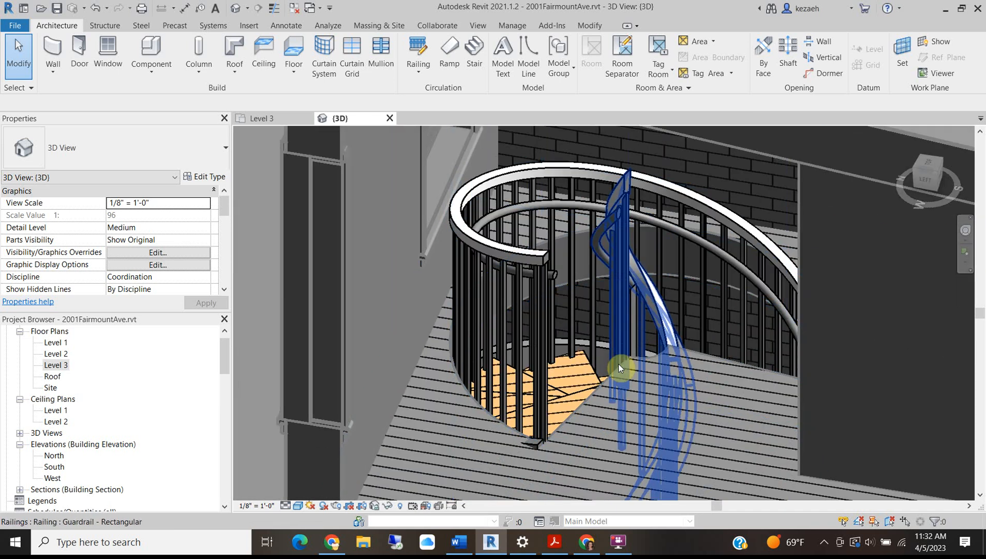
{"action": "scroll", "coordinate": [688, 344], "scroll_direction": "up", "scroll_amount": 2}
{"action": "scroll", "coordinate": [688, 428], "scroll_direction": "down", "scroll_amount": 4}
{"action": "middle_click_drag", "start_coordinate": [689, 429], "coordinate": [708, 417], "text": "shift"}
{"action": "scroll", "coordinate": [693, 214], "scroll_direction": "up", "scroll_amount": 3}
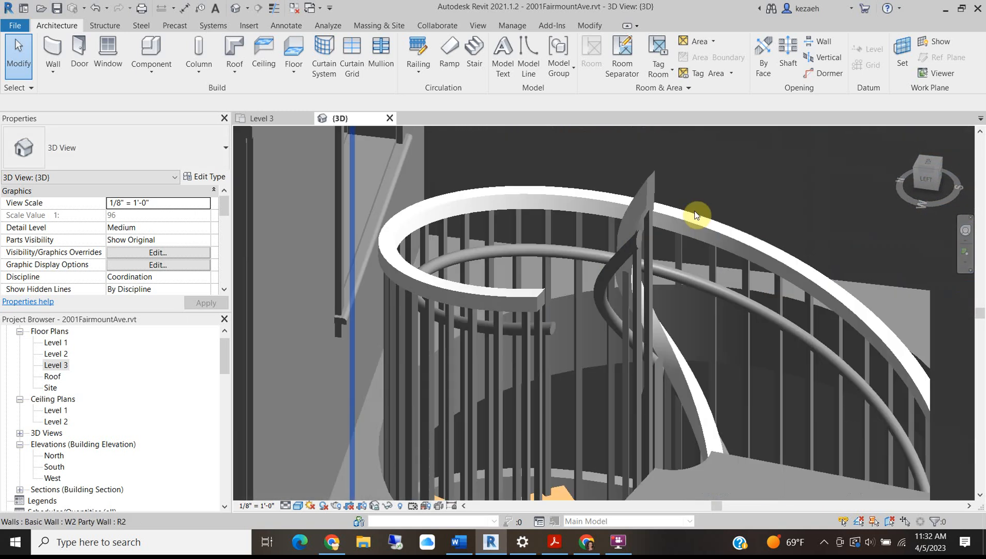
{"action": "scroll", "coordinate": [729, 319], "scroll_direction": "down", "scroll_amount": 4}
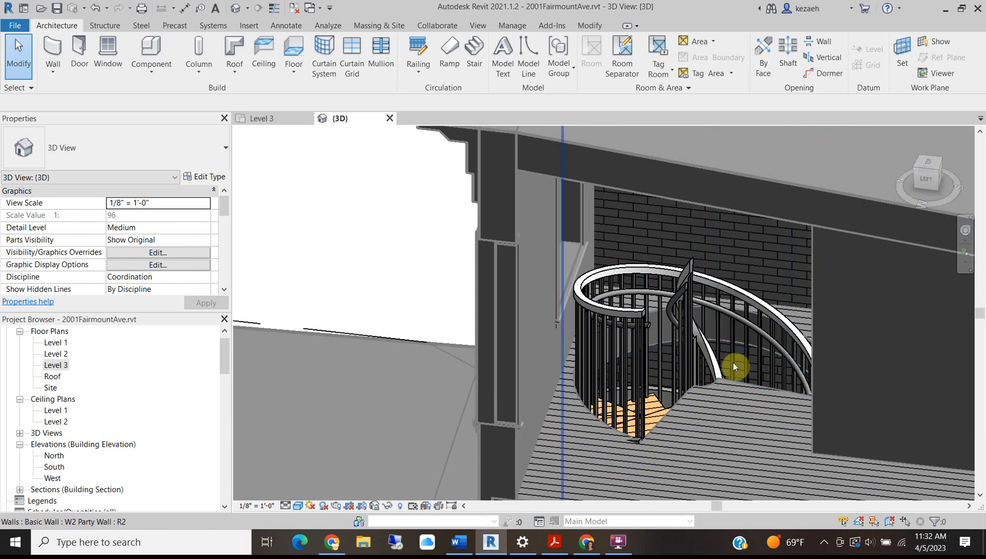
{"action": "scroll", "coordinate": [744, 325], "scroll_direction": "down", "scroll_amount": 2}
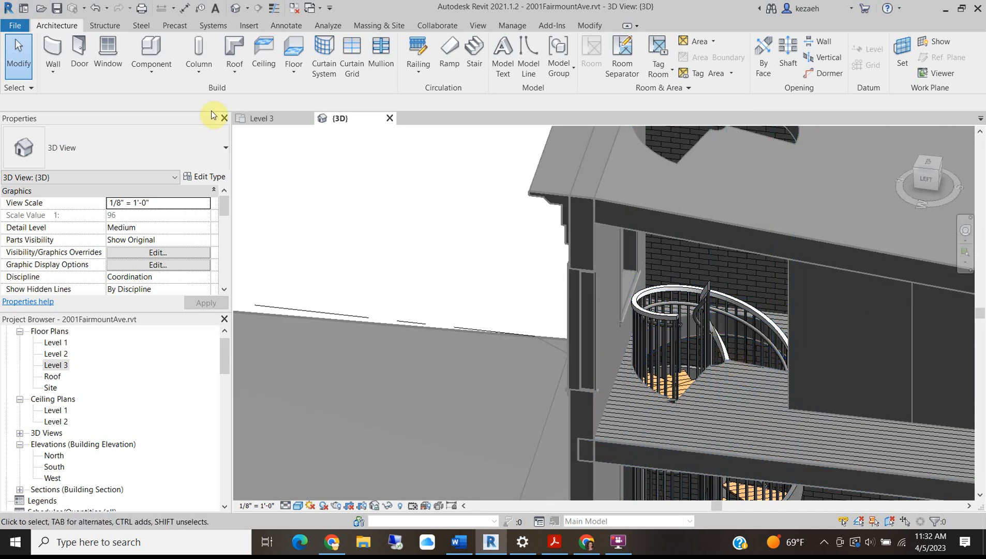
- Sketch a straight guardrail on Level 3 along the shaft opening's lower slanted edge, from the stair's center post to the bathroom wall
{"action": "left_click", "coordinate": [261, 118]}
{"action": "scroll", "coordinate": [607, 323], "scroll_direction": "up", "scroll_amount": 4}
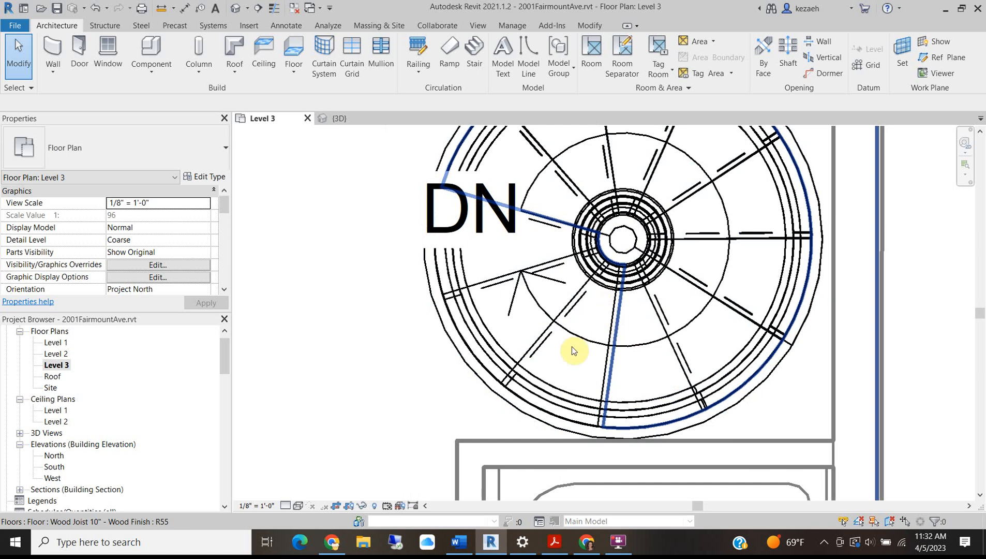
{"action": "scroll", "coordinate": [601, 382], "scroll_direction": "down", "scroll_amount": 4}
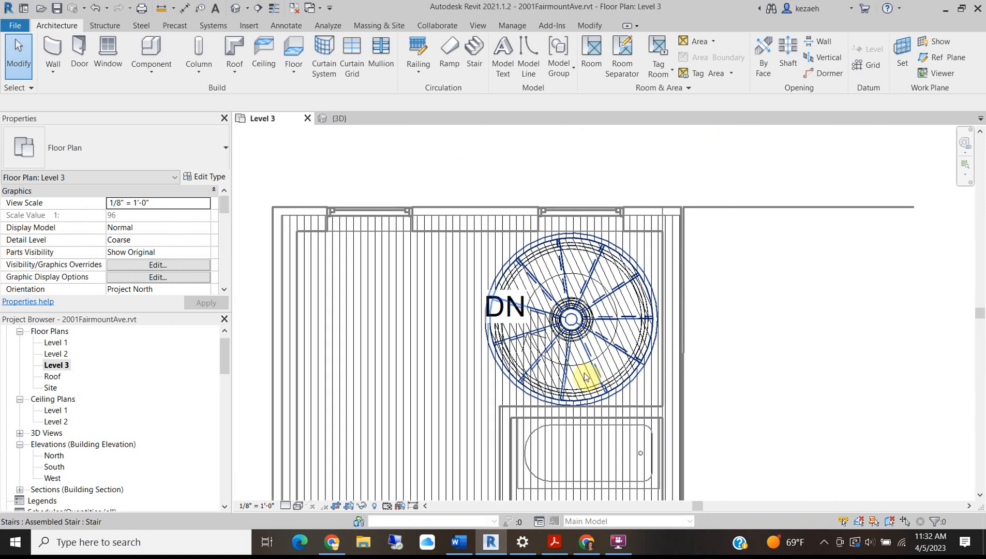
{"action": "scroll", "coordinate": [534, 258], "scroll_direction": "up", "scroll_amount": 5}
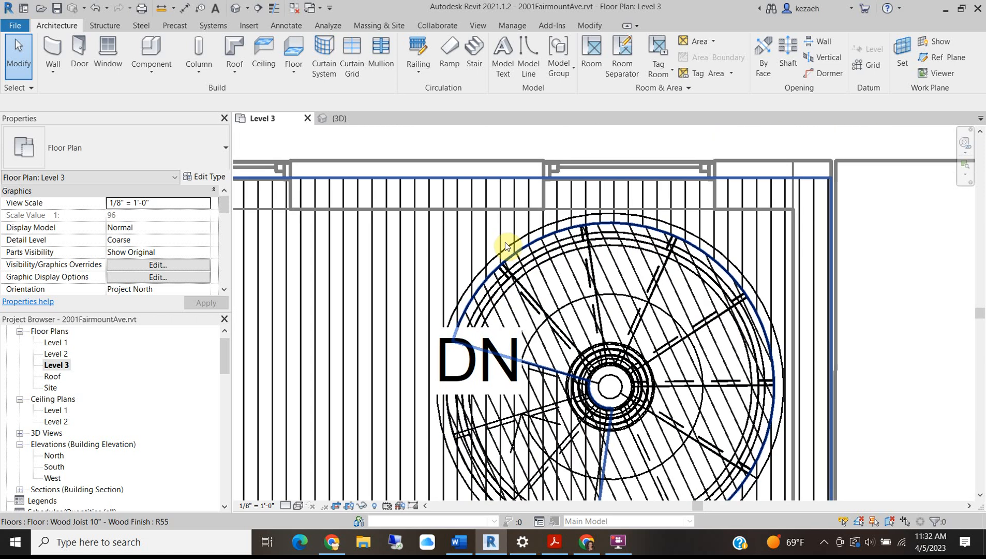
{"action": "left_click", "coordinate": [505, 243]}
{"action": "scroll", "coordinate": [528, 259], "scroll_direction": "down", "scroll_amount": 3}
{"action": "middle_click_drag", "start_coordinate": [579, 386], "coordinate": [564, 301]}
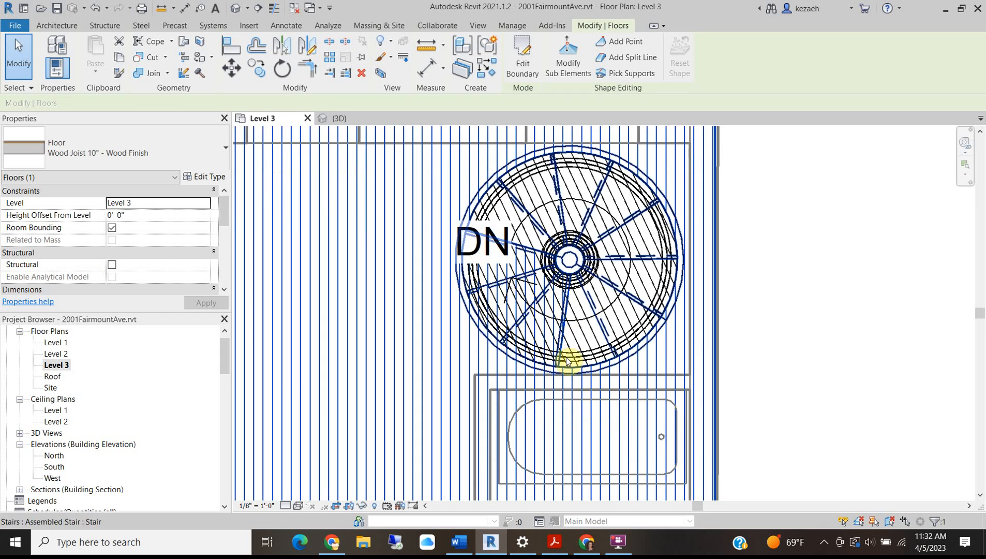
{"action": "left_click", "coordinate": [65, 25]}
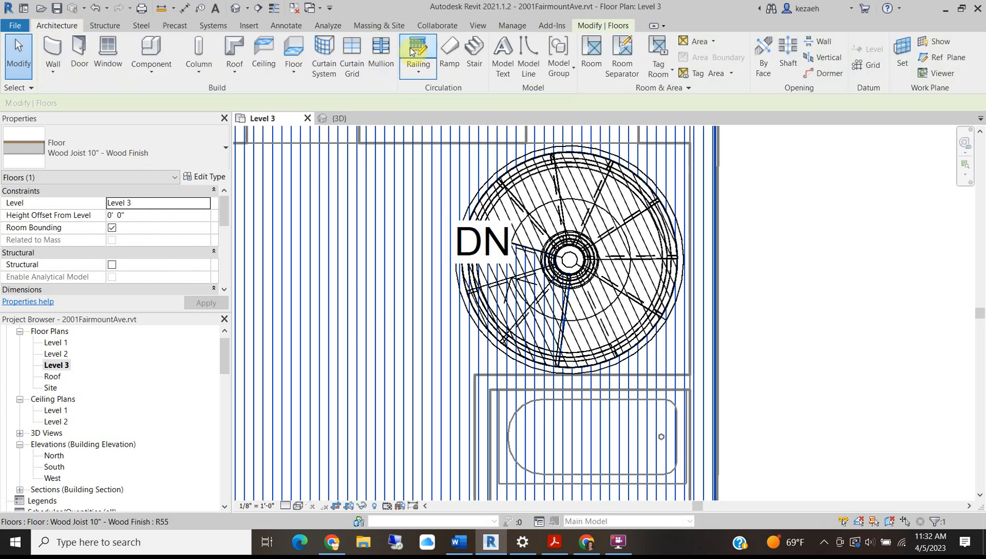
{"action": "left_click", "coordinate": [426, 49]}
{"action": "scroll", "coordinate": [569, 269], "scroll_direction": "up", "scroll_amount": 5}
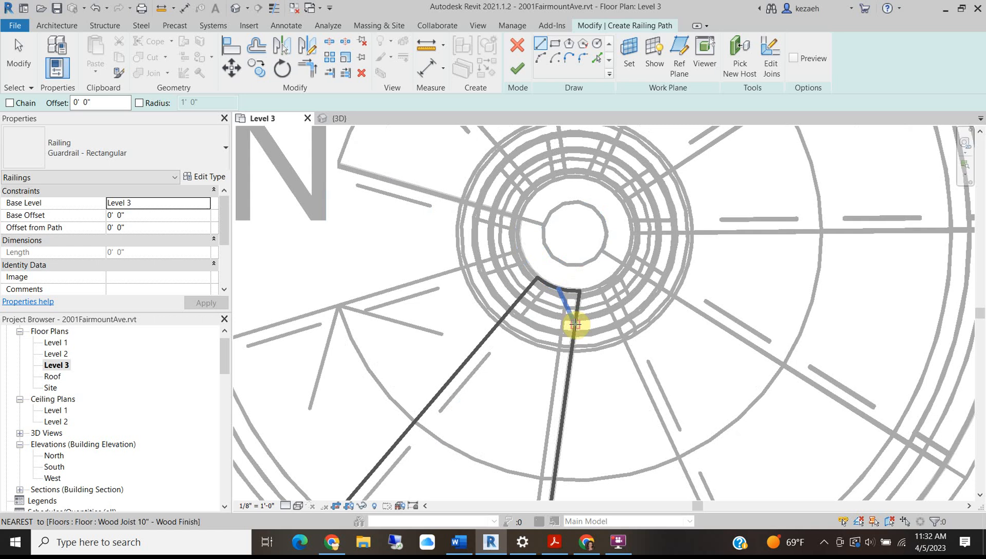
{"action": "left_click", "coordinate": [576, 294]}
{"action": "scroll", "coordinate": [583, 292], "scroll_direction": "down", "scroll_amount": 3}
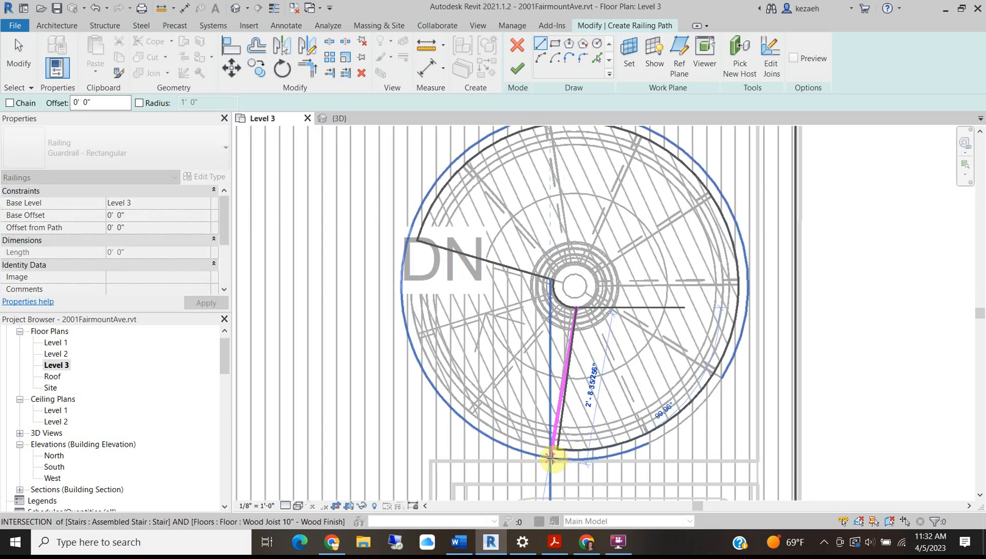
{"action": "left_click", "coordinate": [551, 459]}
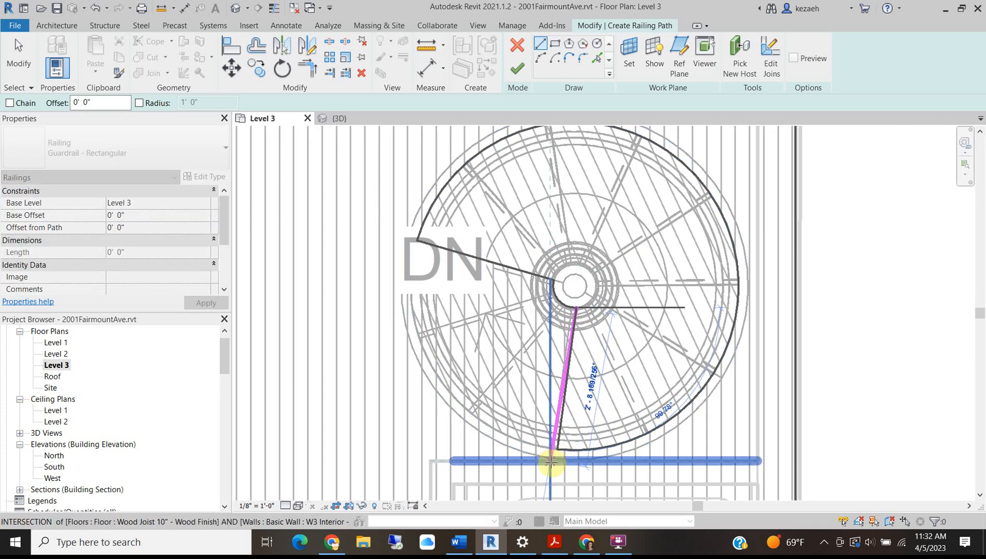
{"action": "left_click", "coordinate": [517, 68]}
- Check the new guardrail against the spiral stair in the 3D view and on the Level 3 plan
{"action": "left_click", "coordinate": [235, 8]}
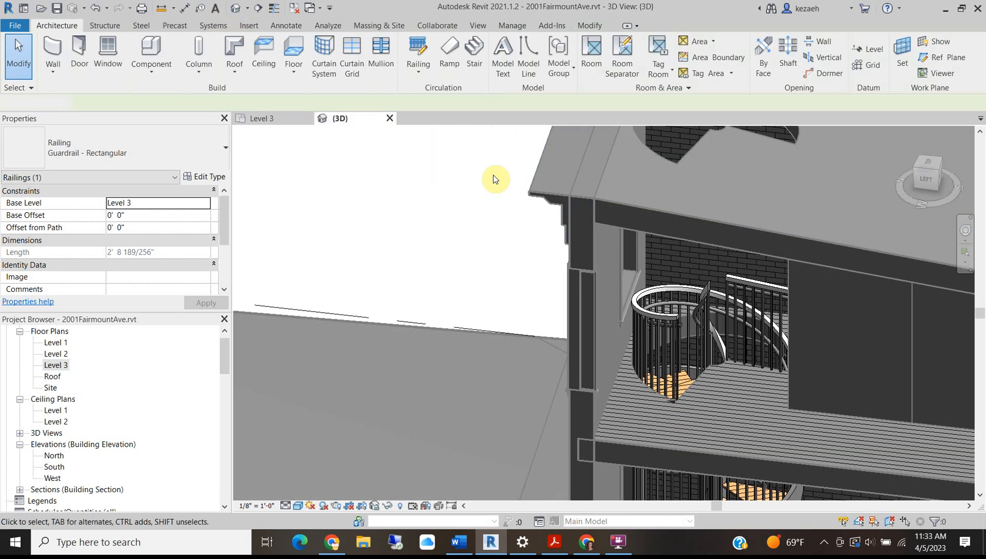
{"action": "scroll", "coordinate": [747, 312], "scroll_direction": "up", "scroll_amount": 6}
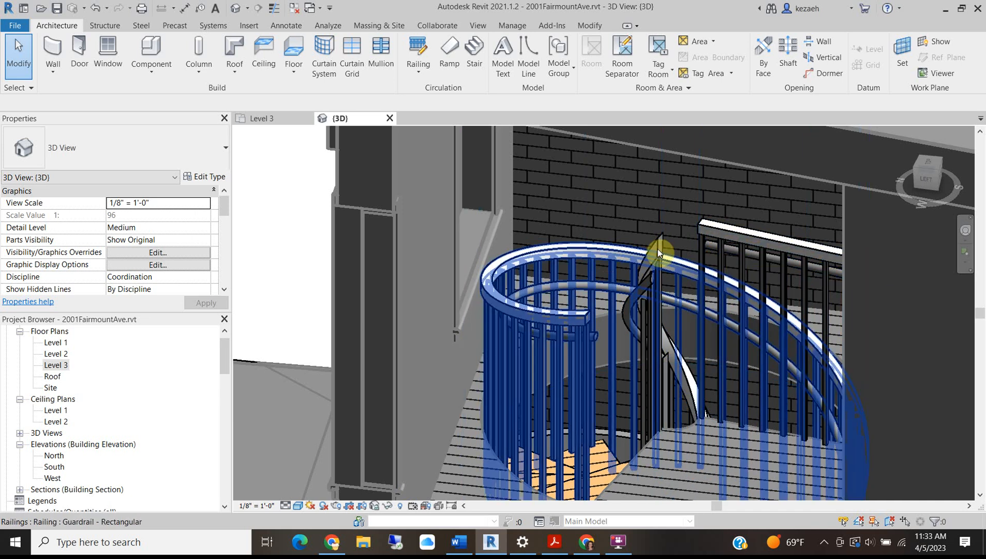
{"action": "left_click", "coordinate": [259, 120]}
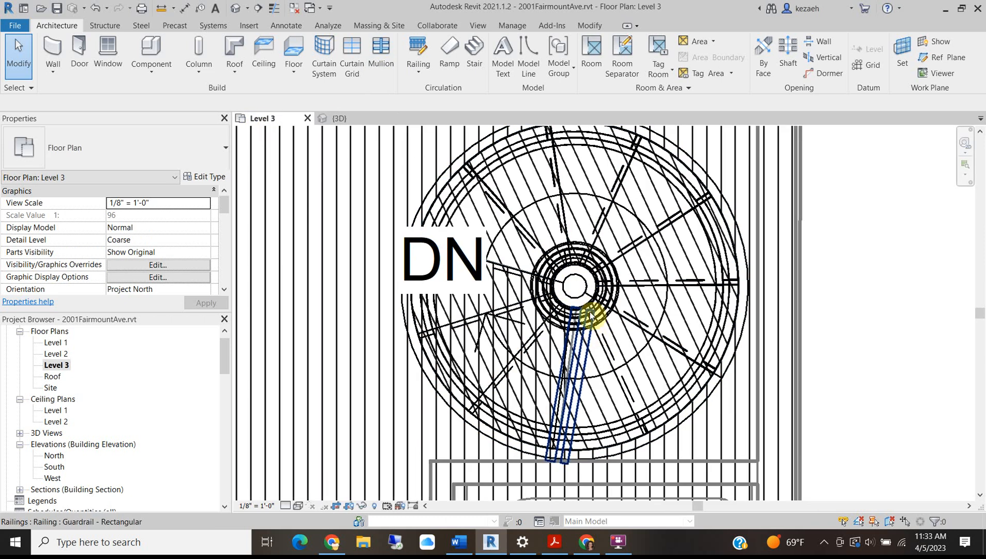
{"action": "scroll", "coordinate": [564, 460], "scroll_direction": "up", "scroll_amount": 2}
{"action": "left_click", "coordinate": [543, 457]}
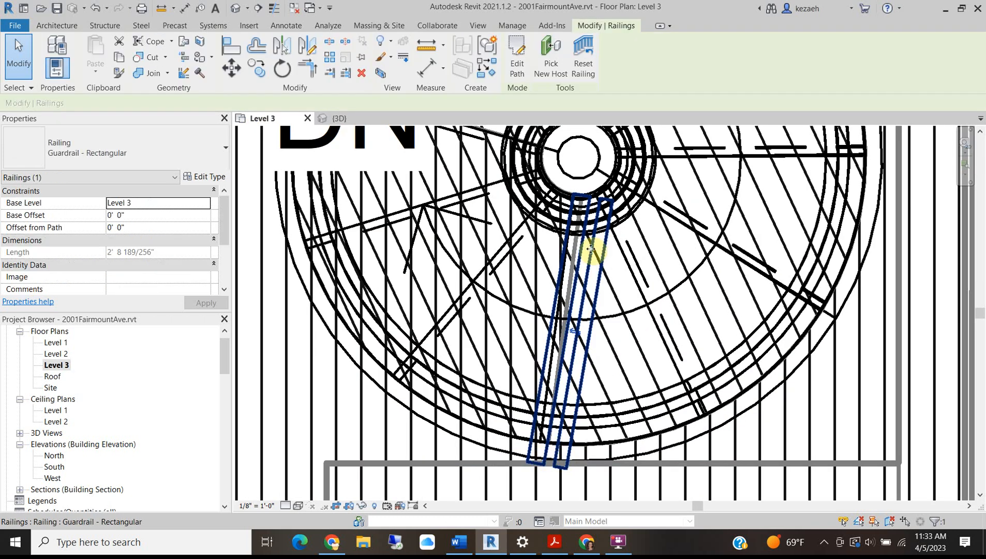
{"action": "scroll", "coordinate": [595, 259], "scroll_direction": "down", "scroll_amount": 5}
{"action": "scroll", "coordinate": [398, 296], "scroll_direction": "down", "scroll_amount": 4}
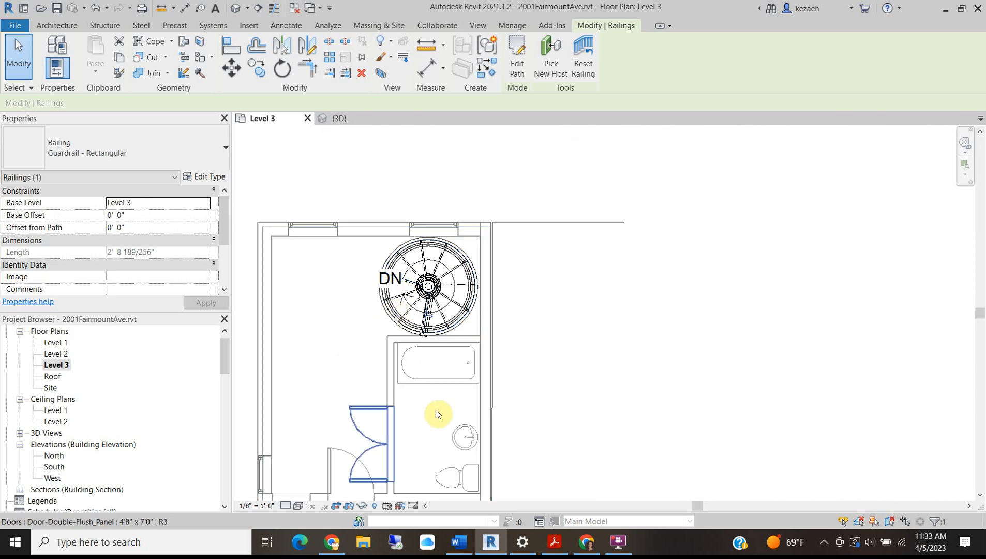
- Set the Level 3 plan's visual style to Hidden Line
{"action": "left_click", "coordinate": [799, 336]}
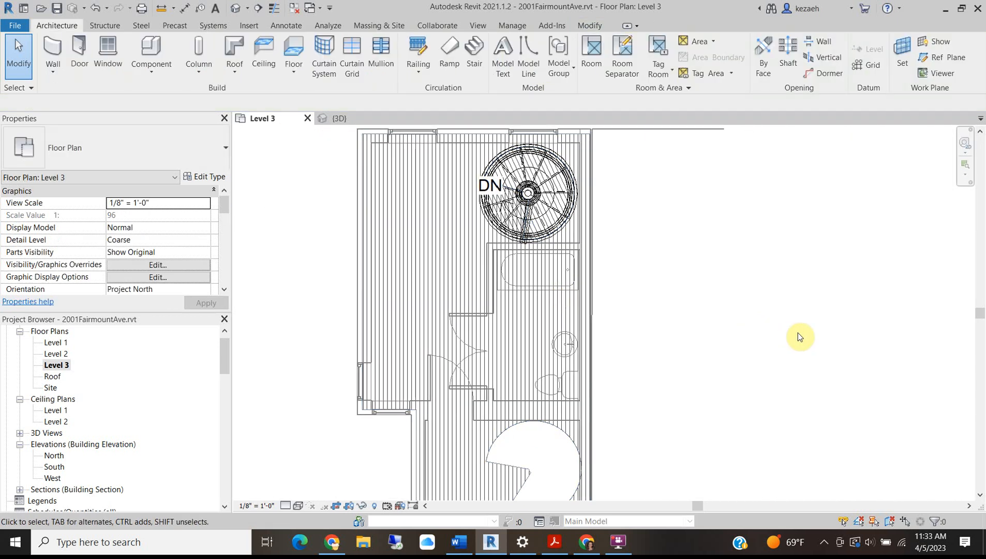
{"action": "left_click", "coordinate": [301, 506]}
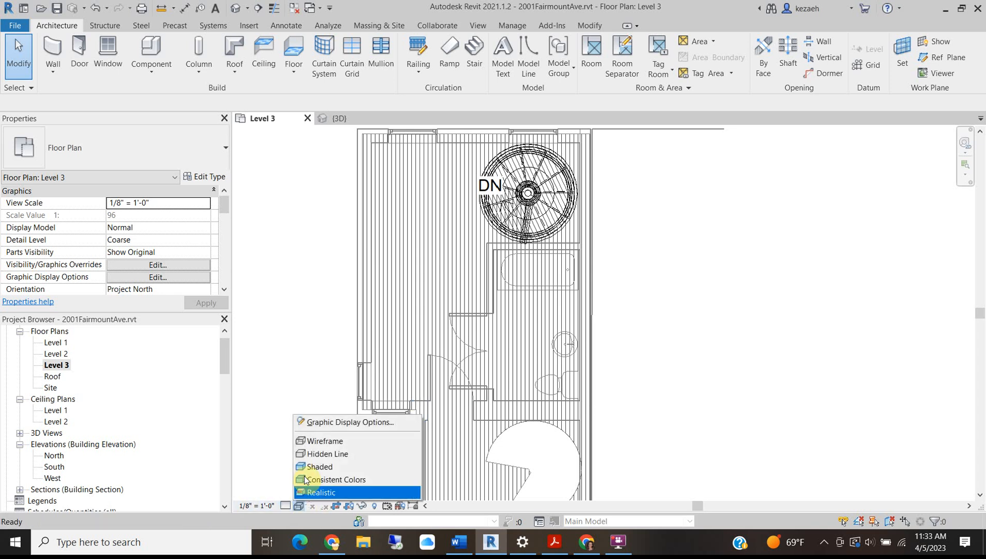
{"action": "left_click", "coordinate": [324, 451]}
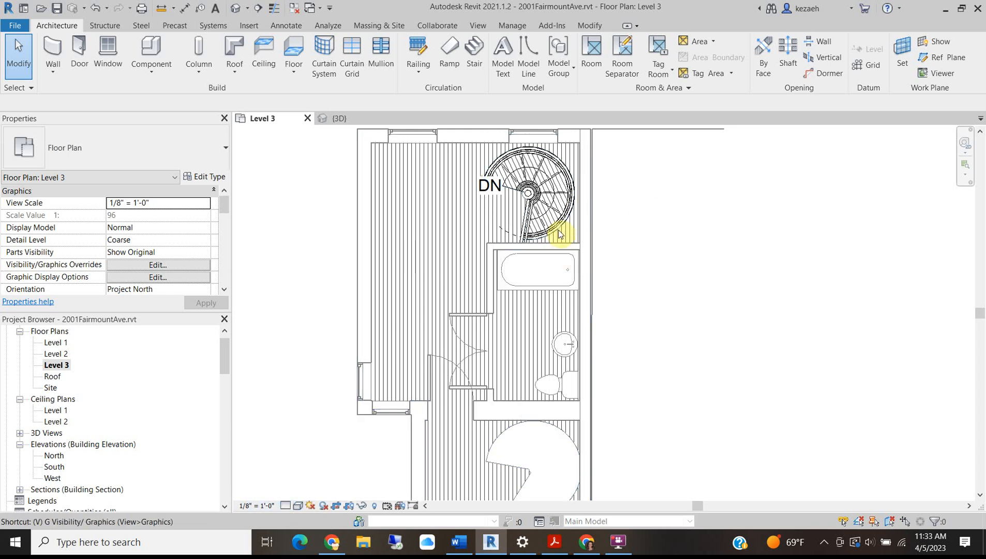
- Turn off the foreground surface pattern for floors in the Level 3 plan's visibility and graphics overrides
{"action": "key", "text": "g"}
{"action": "scroll", "coordinate": [562, 314], "scroll_direction": "down", "scroll_amount": 4}
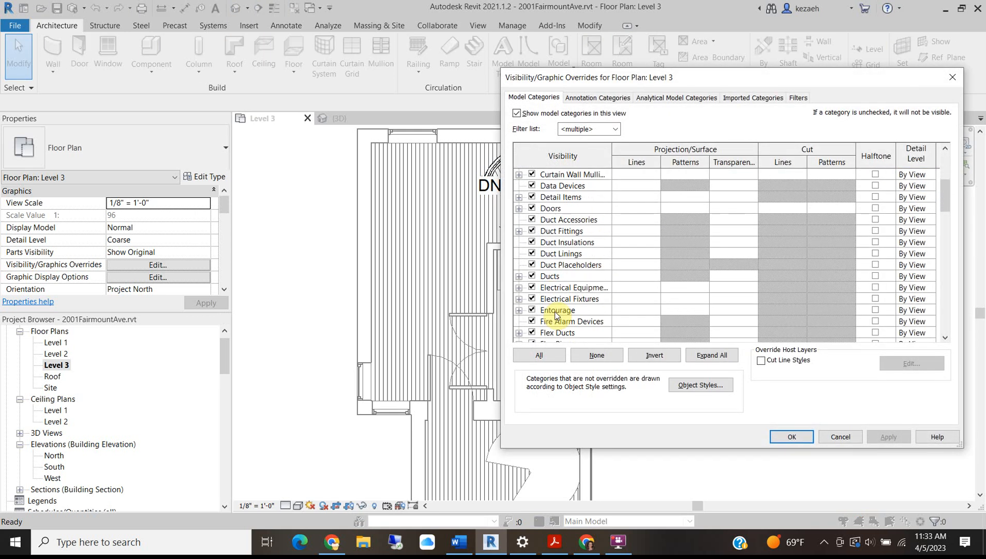
{"action": "scroll", "coordinate": [569, 311], "scroll_direction": "down", "scroll_amount": 2}
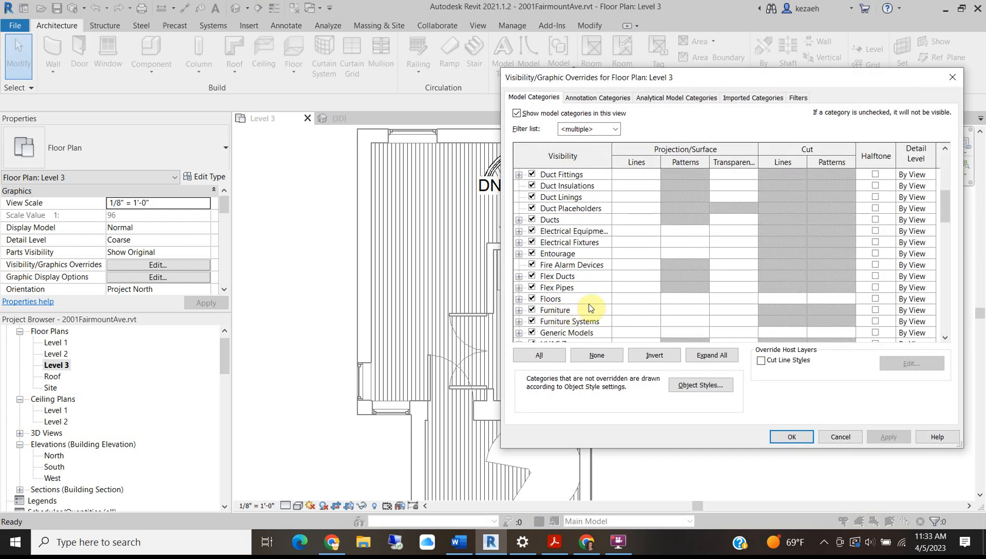
{"action": "left_click", "coordinate": [653, 300]}
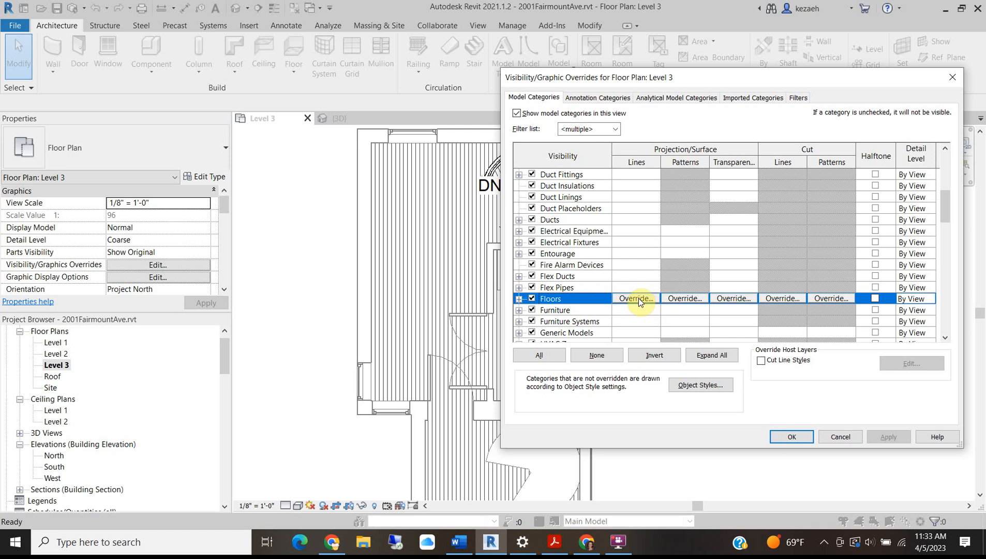
{"action": "left_click", "coordinate": [684, 299]}
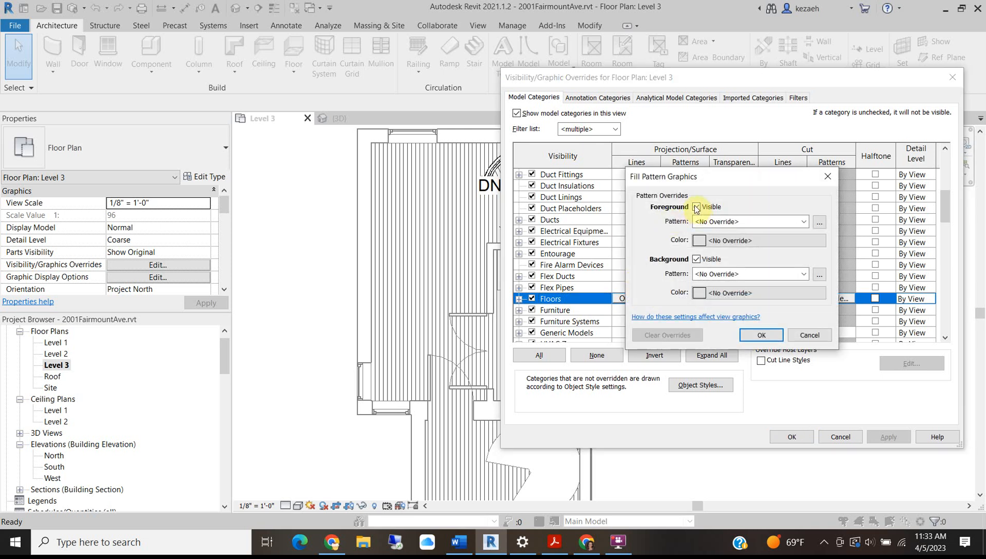
{"action": "left_click", "coordinate": [761, 335]}
{"action": "left_click", "coordinate": [792, 437]}
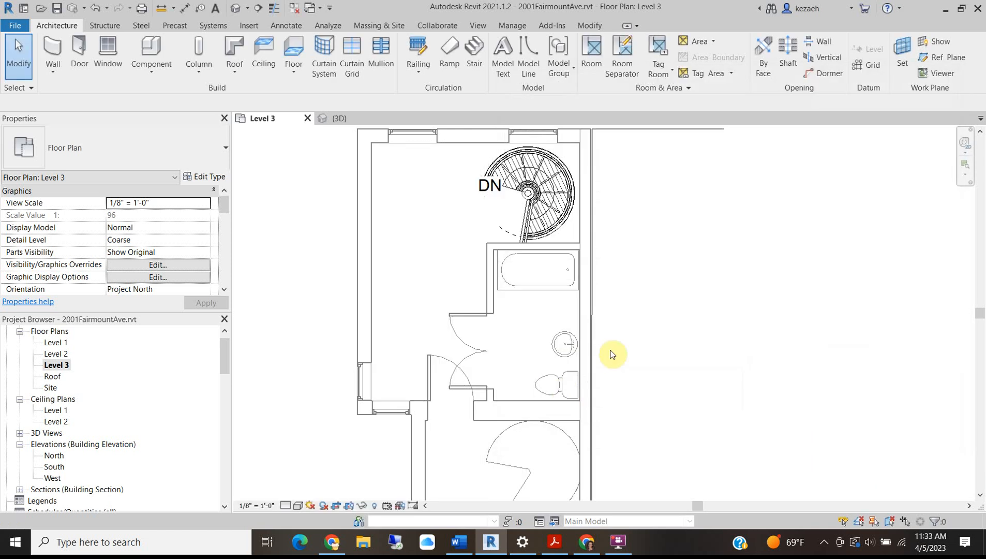
- Delete the slanted guardrail between the spiral stair's center post and the bathroom wall
{"action": "scroll", "coordinate": [528, 209], "scroll_direction": "up", "scroll_amount": 3}
{"action": "scroll", "coordinate": [527, 209], "scroll_direction": "up", "scroll_amount": 2}
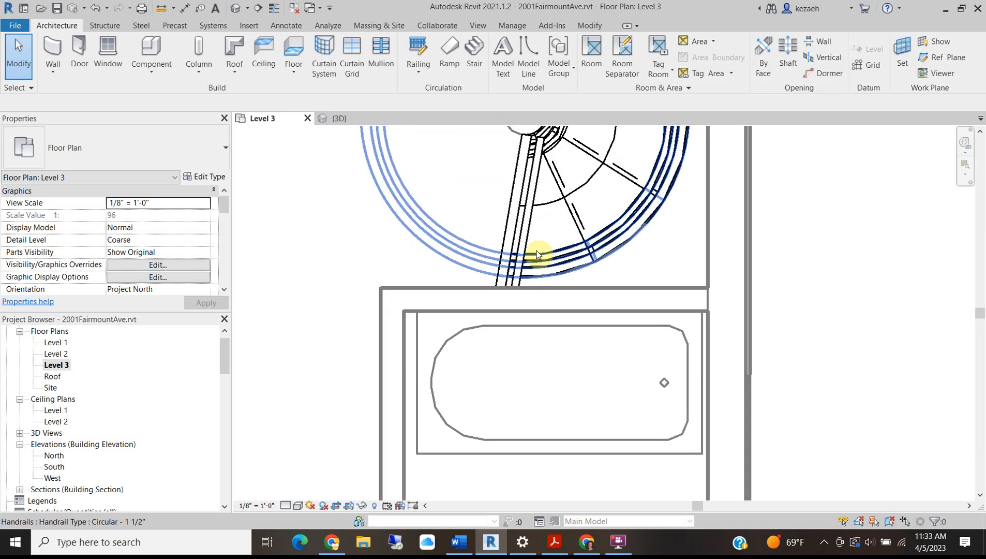
{"action": "left_click", "coordinate": [522, 189]}
{"action": "middle_click_drag", "start_coordinate": [579, 326], "coordinate": [602, 392]}
{"action": "left_click", "coordinate": [822, 220]}
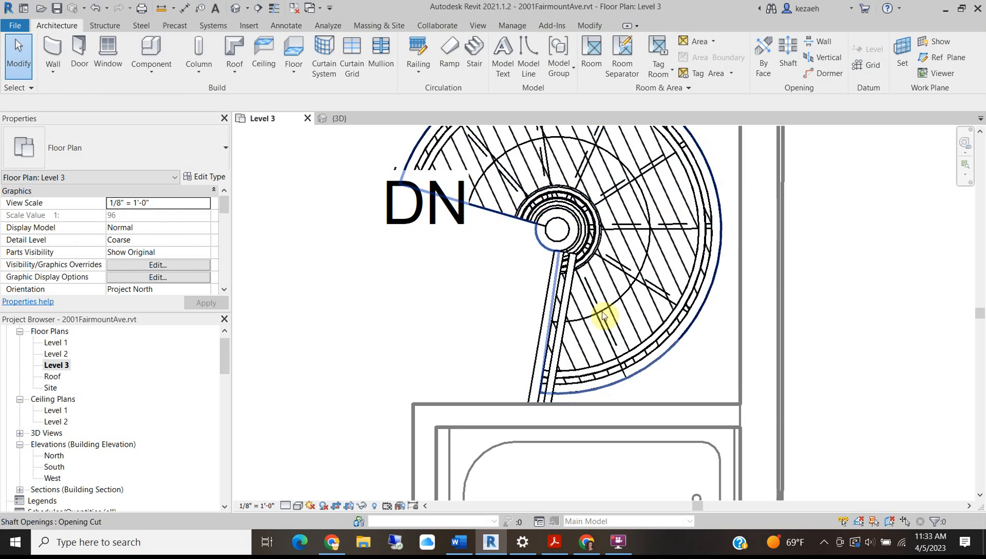
{"action": "left_click", "coordinate": [570, 302]}
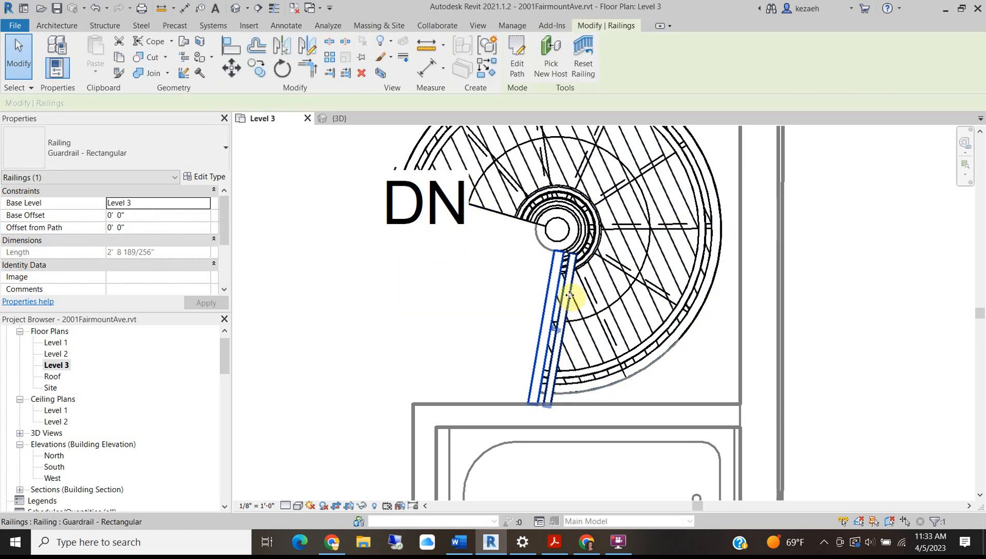
{"action": "key", "text": "Delete"}
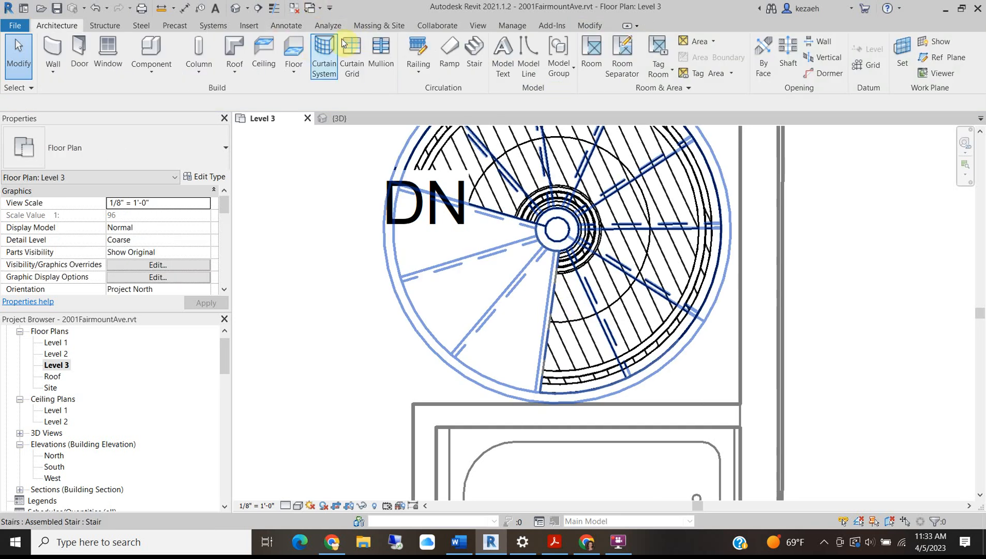
- Sketch a vertical guardrail about 3' 2 5/8" long from the inner end of the opening's upper slanted edge to the bathroom wall
{"action": "left_click", "coordinate": [418, 50]}
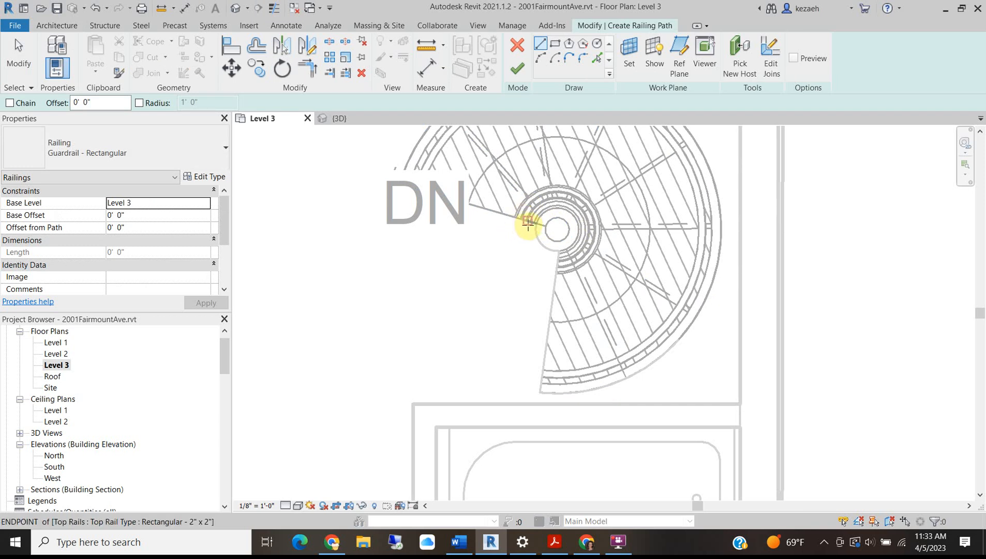
{"action": "left_click", "coordinate": [528, 403]}
{"action": "left_click", "coordinate": [519, 71]}
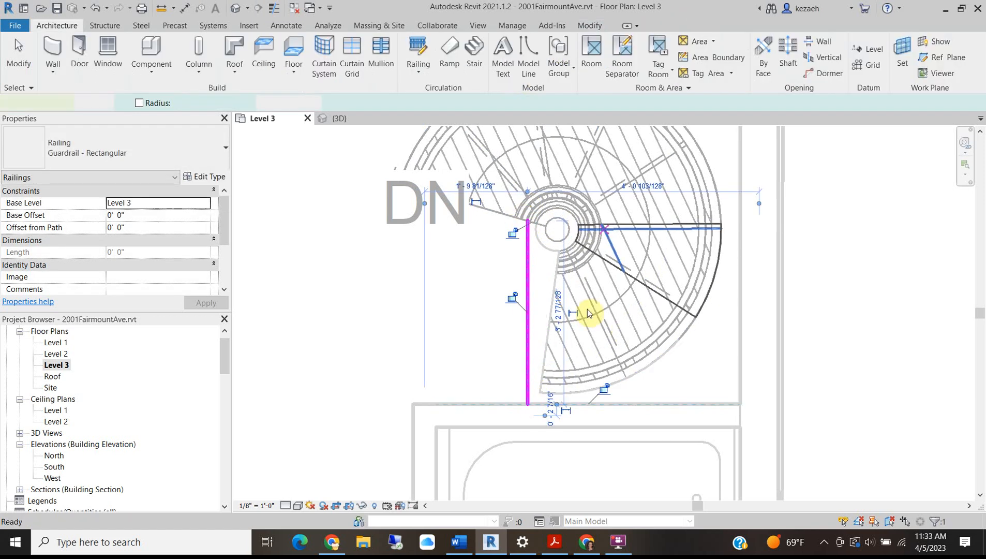
- Edit the shaft opening's sketch so its lower straight edge runs vertically to the upper slanted edge's inner end, and delete the small inner arc
{"action": "left_click", "coordinate": [603, 159]}
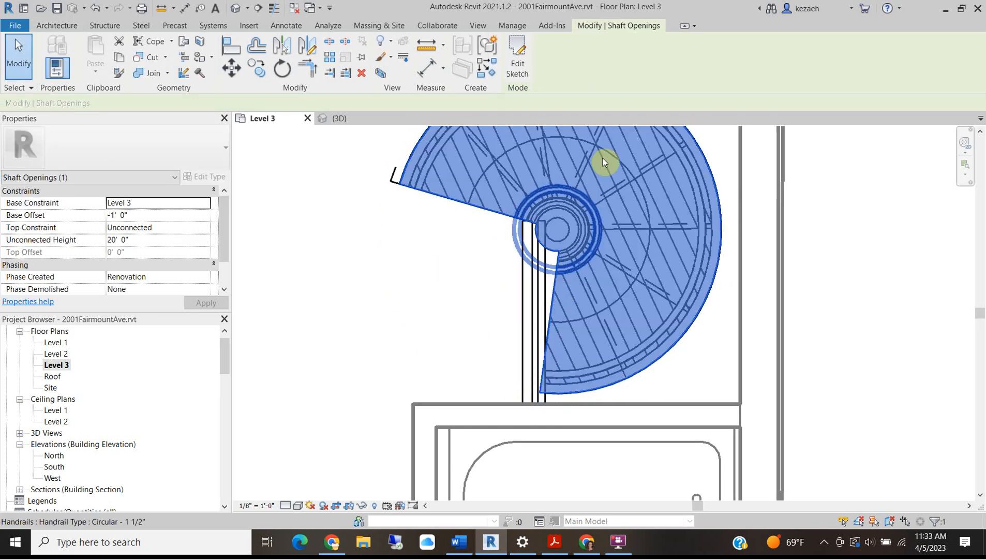
{"action": "left_click", "coordinate": [517, 57]}
{"action": "mouse_move", "coordinate": [560, 251]}
{"action": "left_mouse_down"}
{"action": "mouse_move", "coordinate": [537, 235]}
{"action": "mouse_move", "coordinate": [538, 223]}
{"action": "left_mouse_up"}
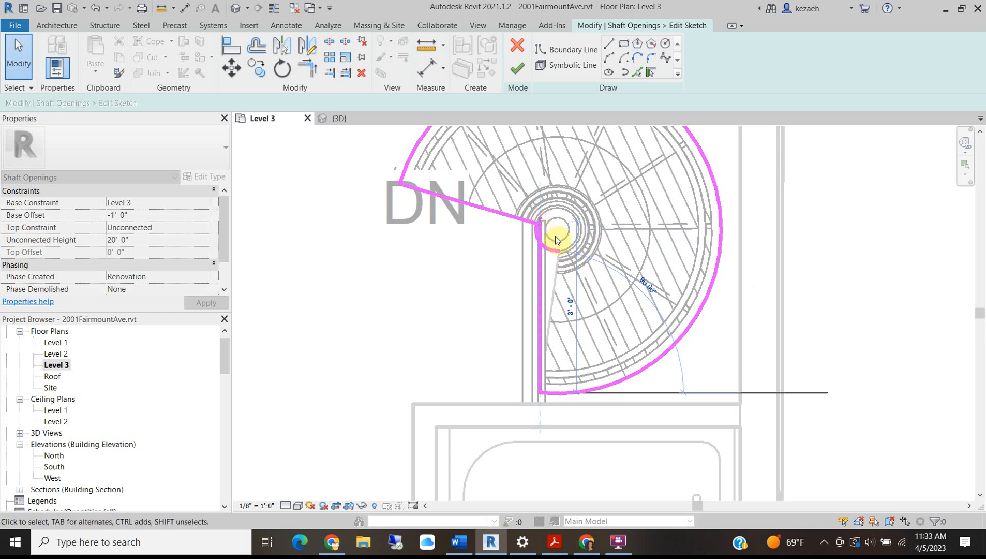
{"action": "left_click", "coordinate": [559, 252]}
{"action": "key", "text": "Delete"}
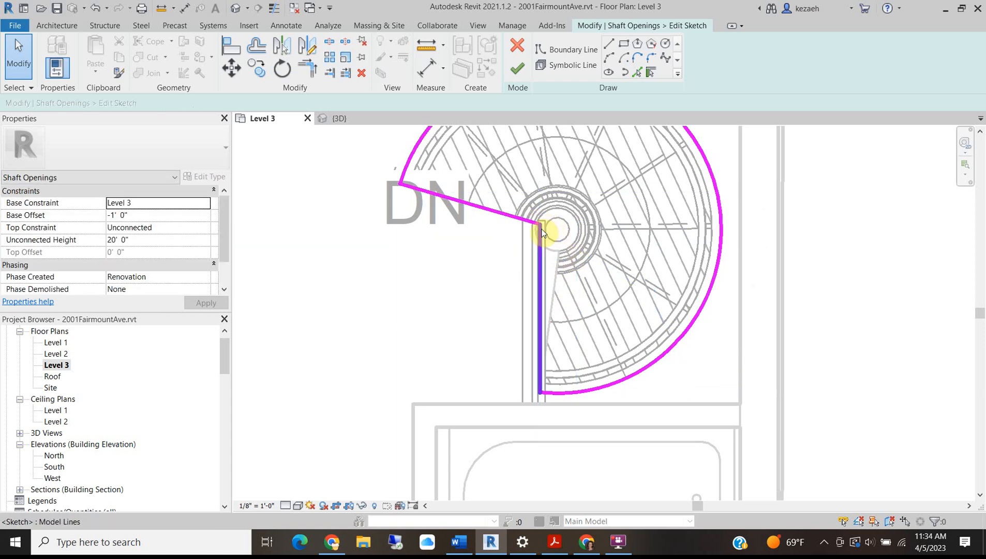
{"action": "scroll", "coordinate": [542, 233], "scroll_direction": "up", "scroll_amount": 3}
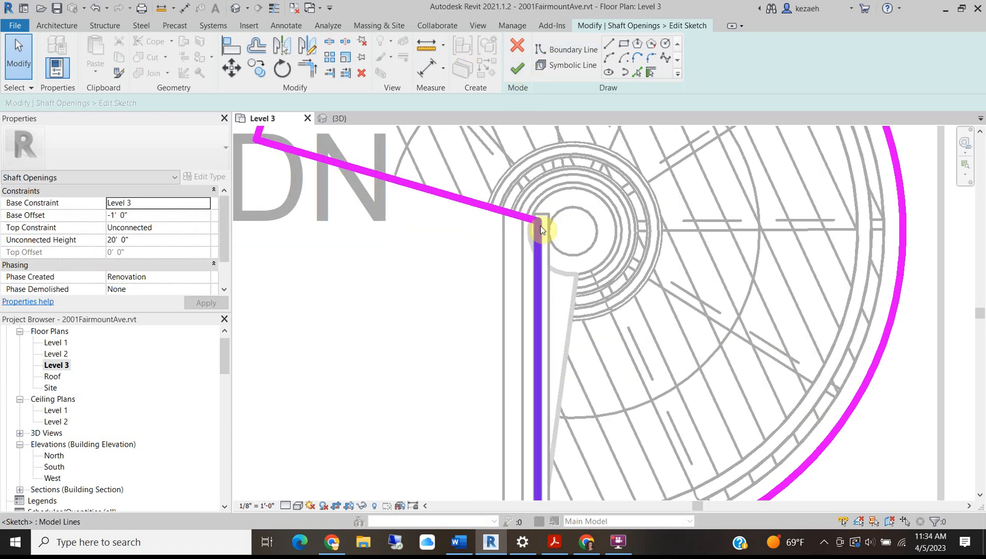
{"action": "left_click", "coordinate": [518, 73]}
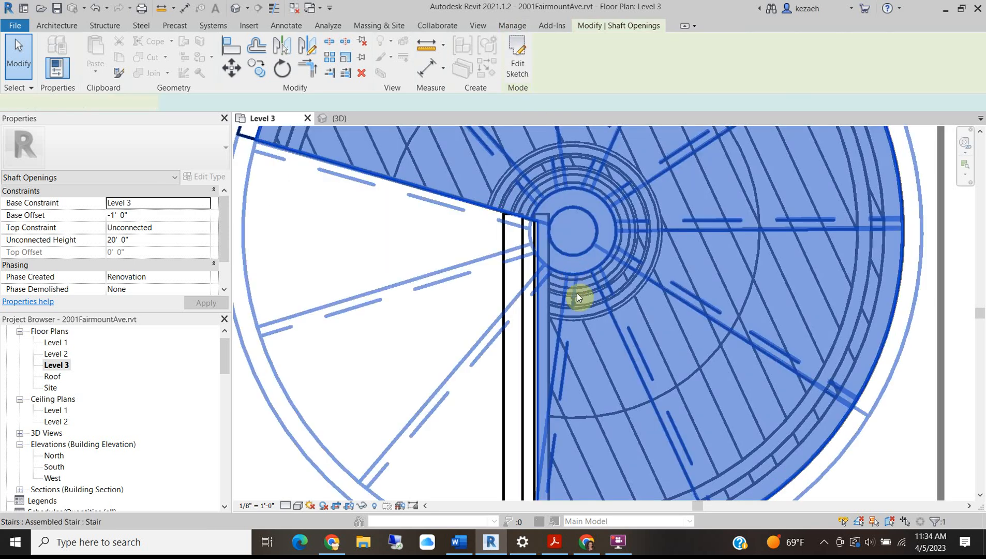
{"action": "scroll", "coordinate": [571, 284], "scroll_direction": "down", "scroll_amount": 6}
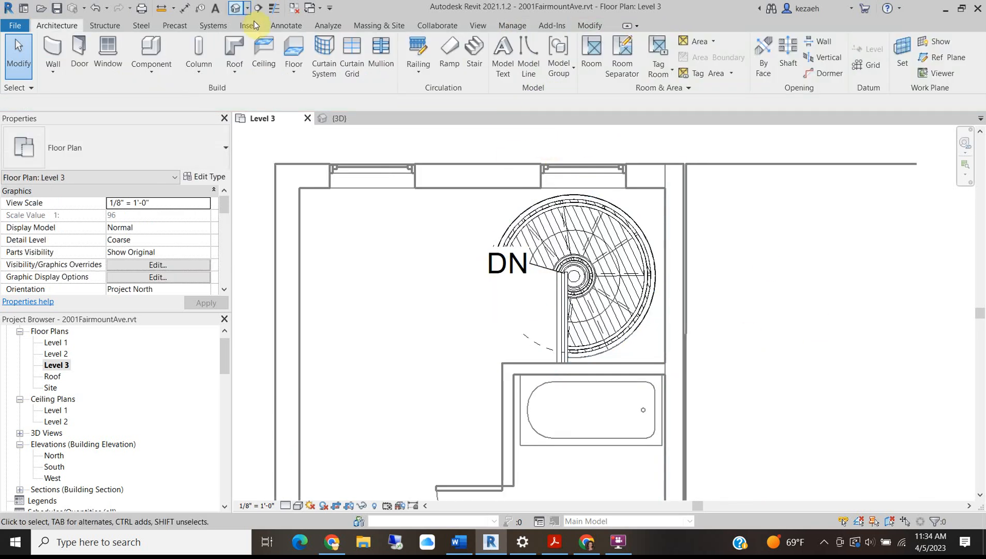
- Examine the Level 3 guardrail and the spiral stair beneath it in the 3D view
{"action": "left_click", "coordinate": [238, 14]}
{"action": "scroll", "coordinate": [606, 192], "scroll_direction": "down", "scroll_amount": 2}
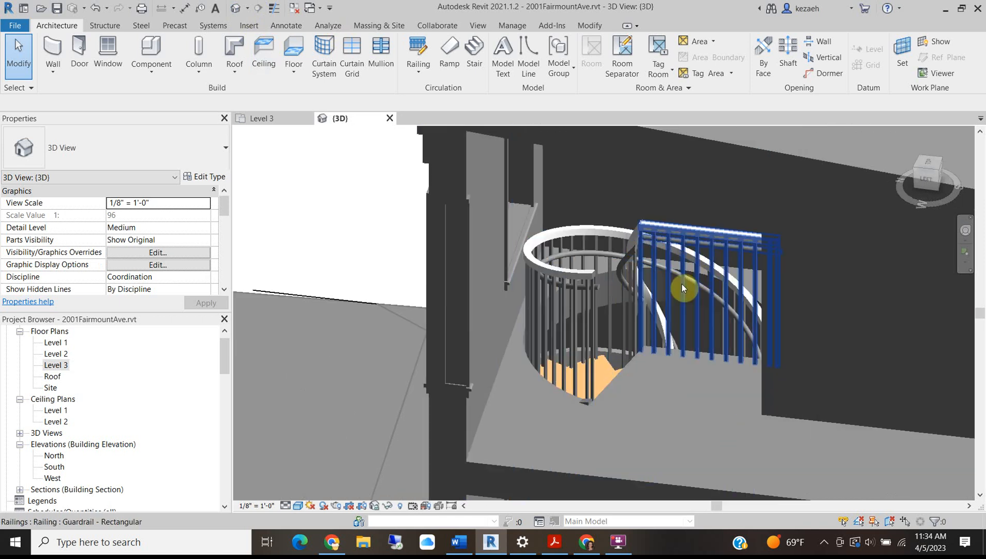
{"action": "middle_click_drag", "start_coordinate": [688, 257], "coordinate": [613, 293], "text": "shift"}
{"action": "scroll", "coordinate": [614, 274], "scroll_direction": "up", "scroll_amount": 4}
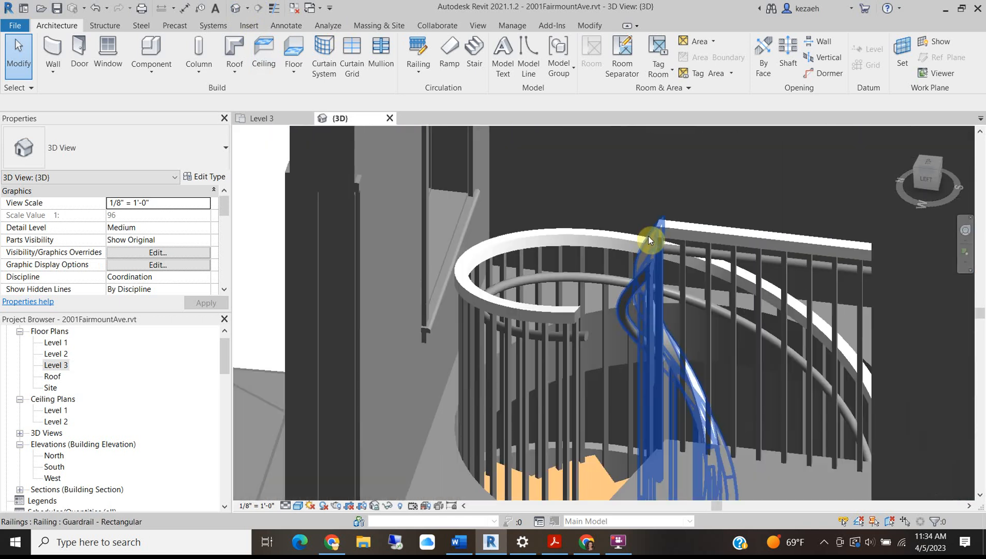
{"action": "scroll", "coordinate": [648, 238], "scroll_direction": "down", "scroll_amount": 2}
{"action": "middle_click_drag", "start_coordinate": [690, 288], "coordinate": [686, 194], "text": "shift"}
{"action": "scroll", "coordinate": [672, 390], "scroll_direction": "down", "scroll_amount": 3}
{"action": "scroll", "coordinate": [518, 332], "scroll_direction": "down", "scroll_amount": 3}
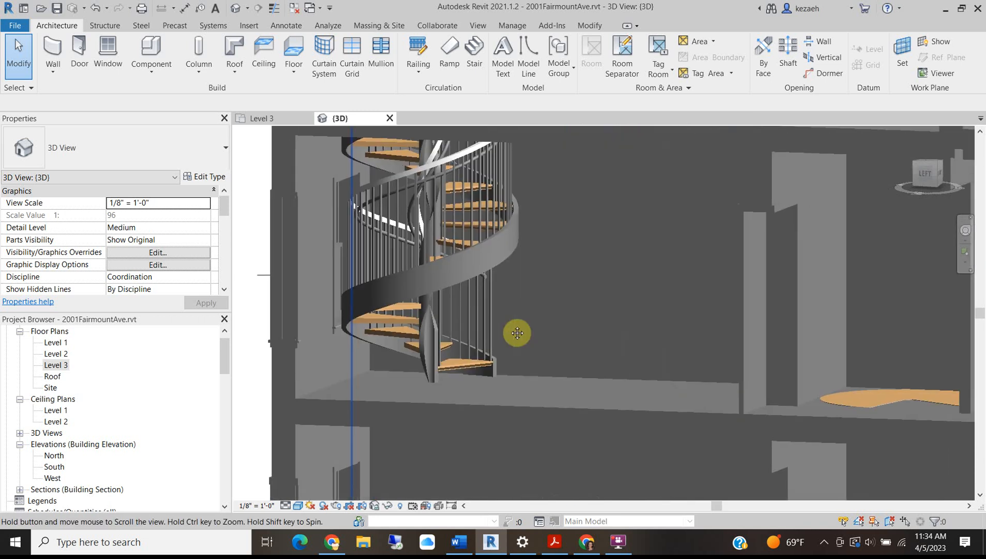
- Examine the building interior in 3D, including the straight stair, the floor levels and the old round floor openings
{"action": "middle_click_drag", "start_coordinate": [512, 343], "coordinate": [675, 420], "text": "shift"}
{"action": "scroll", "coordinate": [623, 331], "scroll_direction": "down", "scroll_amount": 2}
{"action": "scroll", "coordinate": [598, 253], "scroll_direction": "up", "scroll_amount": 4}
{"action": "scroll", "coordinate": [599, 233], "scroll_direction": "down", "scroll_amount": 3}
{"action": "middle_click_drag", "start_coordinate": [704, 254], "coordinate": [585, 315], "text": "shift"}
{"action": "middle_click_drag", "start_coordinate": [579, 394], "coordinate": [509, 254]}
{"action": "scroll", "coordinate": [509, 268], "scroll_direction": "down", "scroll_amount": 2}
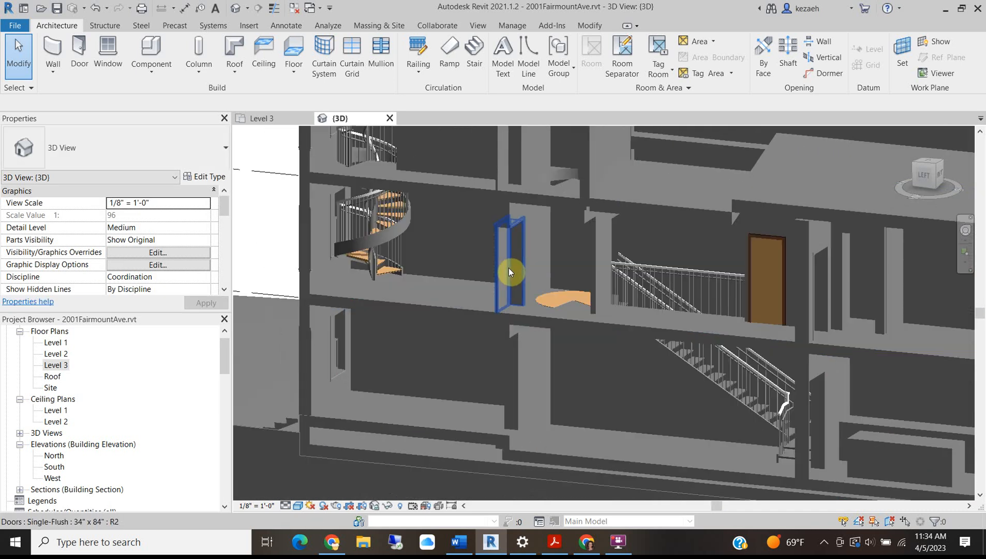
{"action": "middle_click_drag", "start_coordinate": [523, 390], "coordinate": [513, 315]}
{"action": "scroll", "coordinate": [394, 270], "scroll_direction": "up", "scroll_amount": 3}
{"action": "scroll", "coordinate": [602, 258], "scroll_direction": "down", "scroll_amount": 3}
{"action": "middle_click_drag", "start_coordinate": [613, 346], "coordinate": [380, 442]}
{"action": "middle_click_drag", "start_coordinate": [491, 341], "coordinate": [610, 368], "text": "shift"}
{"action": "middle_click_drag", "start_coordinate": [629, 293], "coordinate": [574, 370]}
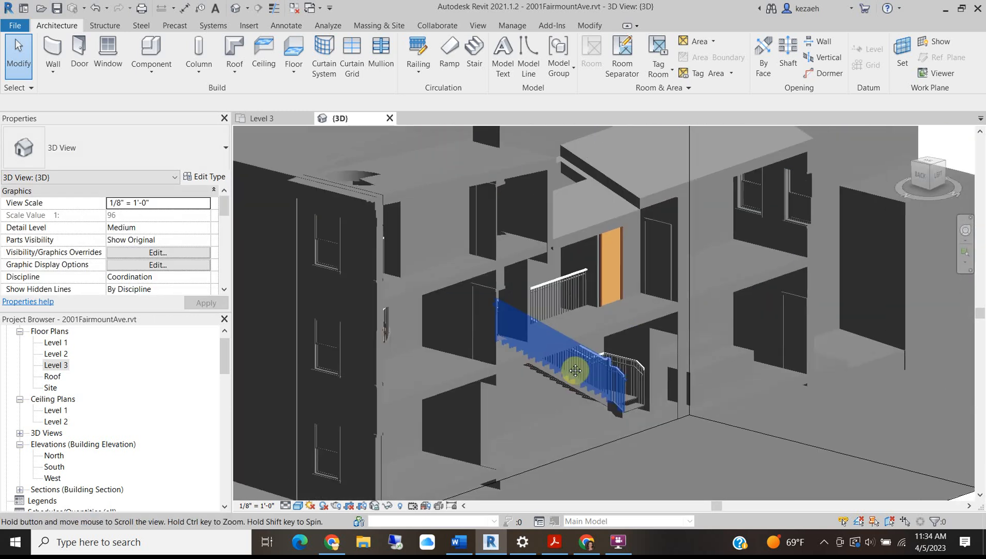
{"action": "scroll", "coordinate": [740, 360], "scroll_direction": "up", "scroll_amount": 3}
{"action": "scroll", "coordinate": [693, 290], "scroll_direction": "down", "scroll_amount": 3}
{"action": "middle_click_drag", "start_coordinate": [732, 311], "coordinate": [700, 323], "text": "shift"}
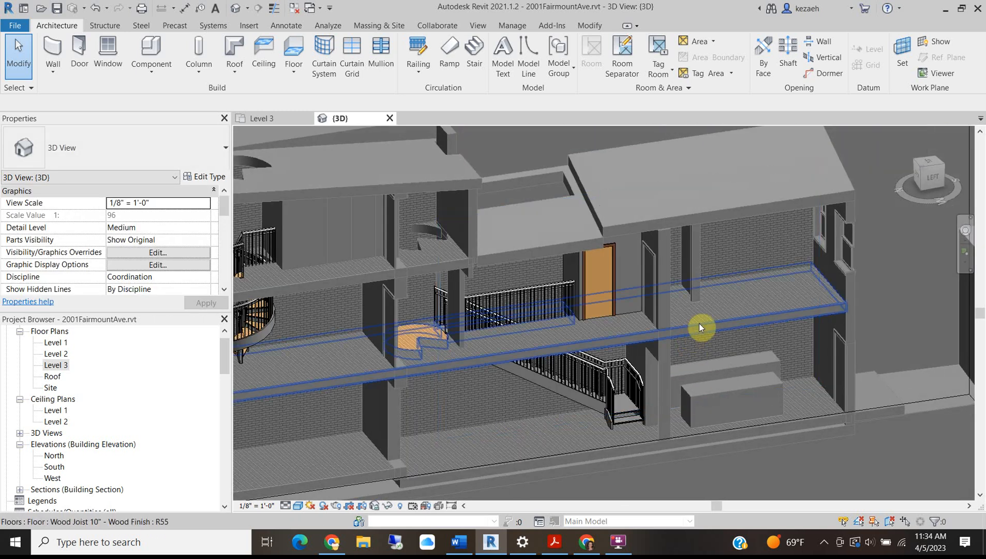
{"action": "scroll", "coordinate": [379, 165], "scroll_direction": "down", "scroll_amount": 2}
{"action": "scroll", "coordinate": [400, 217], "scroll_direction": "up", "scroll_amount": 4}
{"action": "scroll", "coordinate": [424, 242], "scroll_direction": "down", "scroll_amount": 5}
- Fill the unused round opening south of the Level 3 bathroom with a Wood Joist 10" - Wood Finish floor bounded by the opening's edges
{"action": "left_click", "coordinate": [274, 118]}
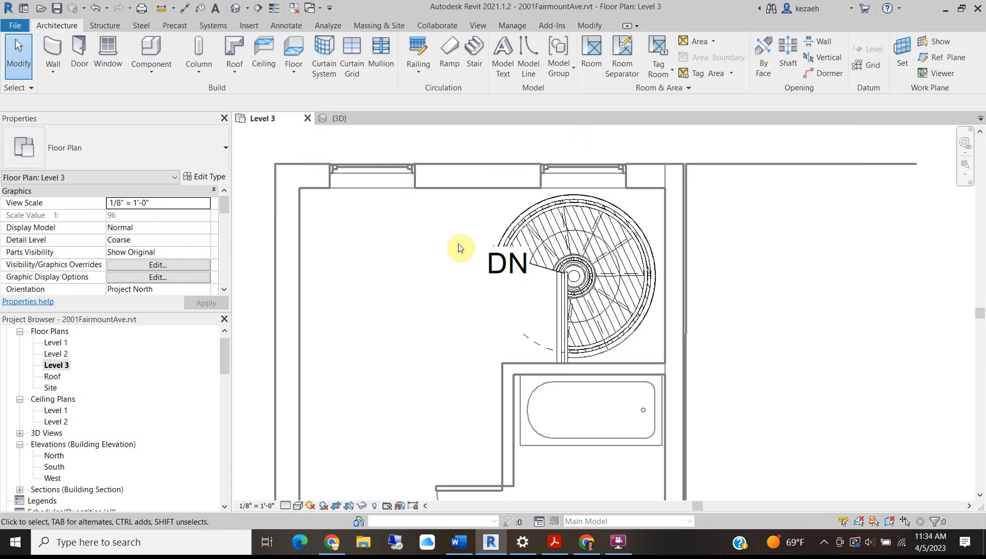
{"action": "scroll", "coordinate": [527, 241], "scroll_direction": "down", "scroll_amount": 3}
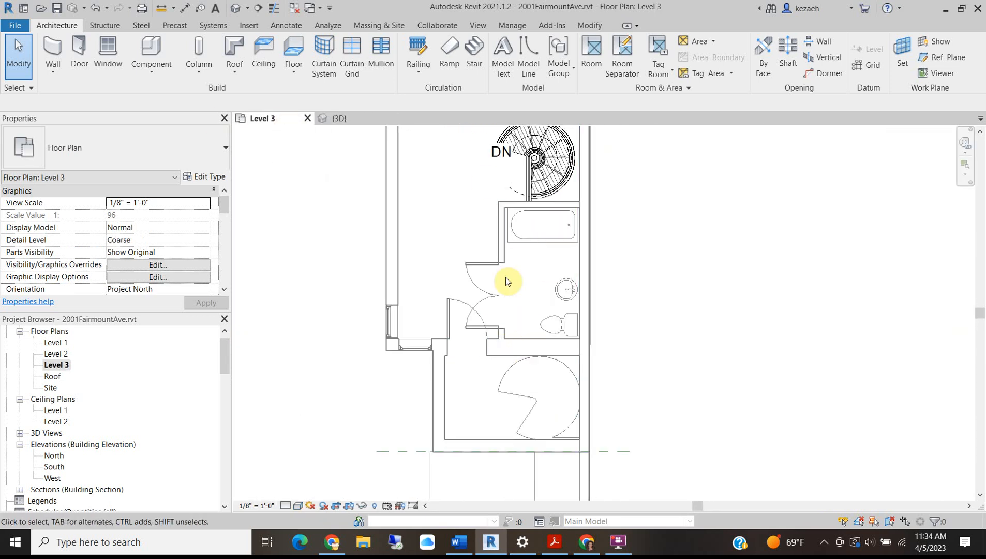
{"action": "middle_click_drag", "start_coordinate": [517, 214], "coordinate": [521, 264]}
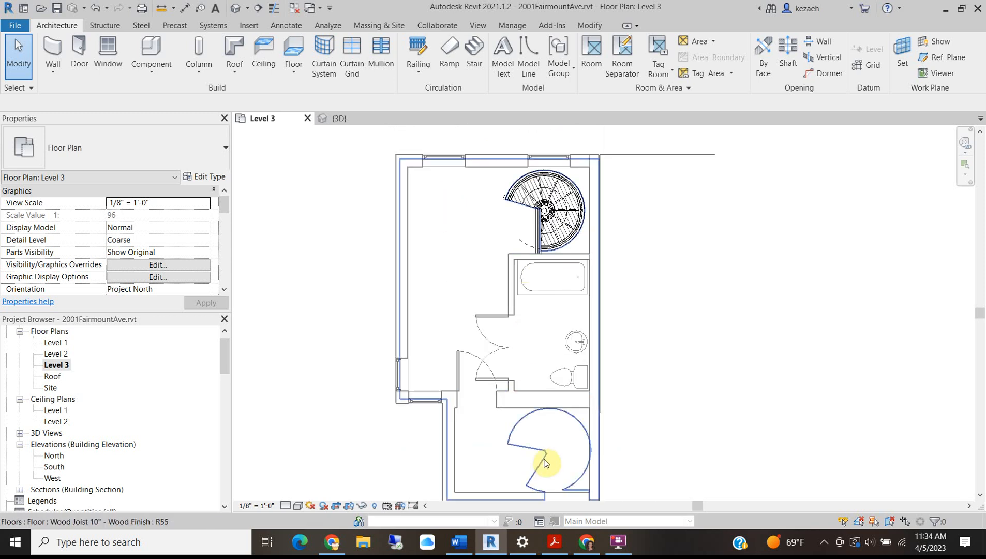
{"action": "scroll", "coordinate": [504, 357], "scroll_direction": "up", "scroll_amount": 4}
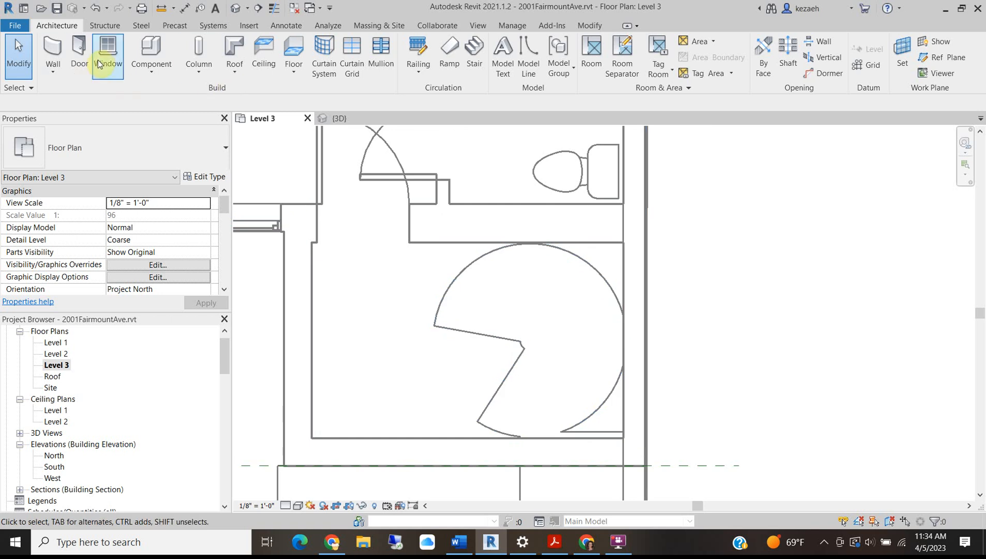
{"action": "left_click", "coordinate": [305, 42]}
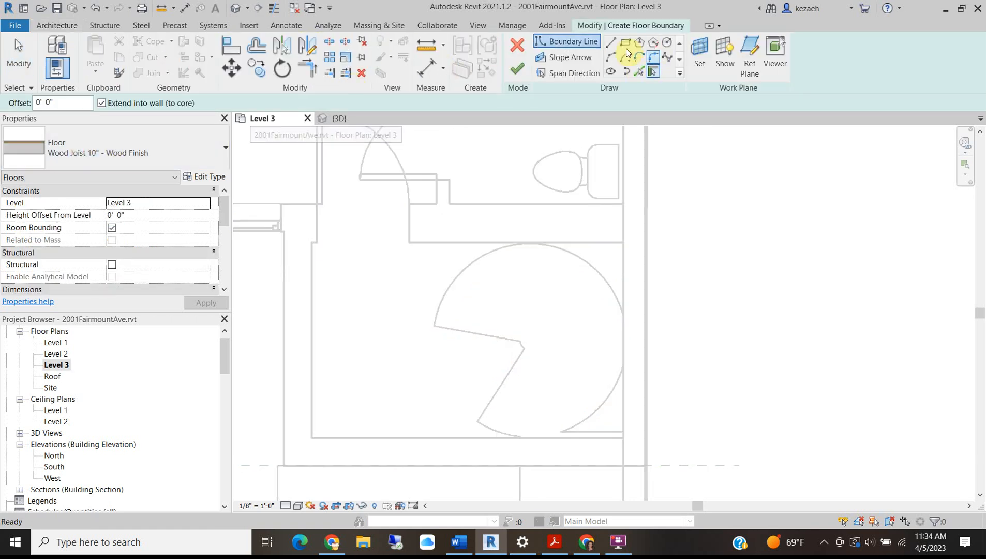
{"action": "left_click", "coordinate": [452, 275]}
{"action": "left_click", "coordinate": [493, 337]}
{"action": "scroll", "coordinate": [515, 342], "scroll_direction": "up", "scroll_amount": 5}
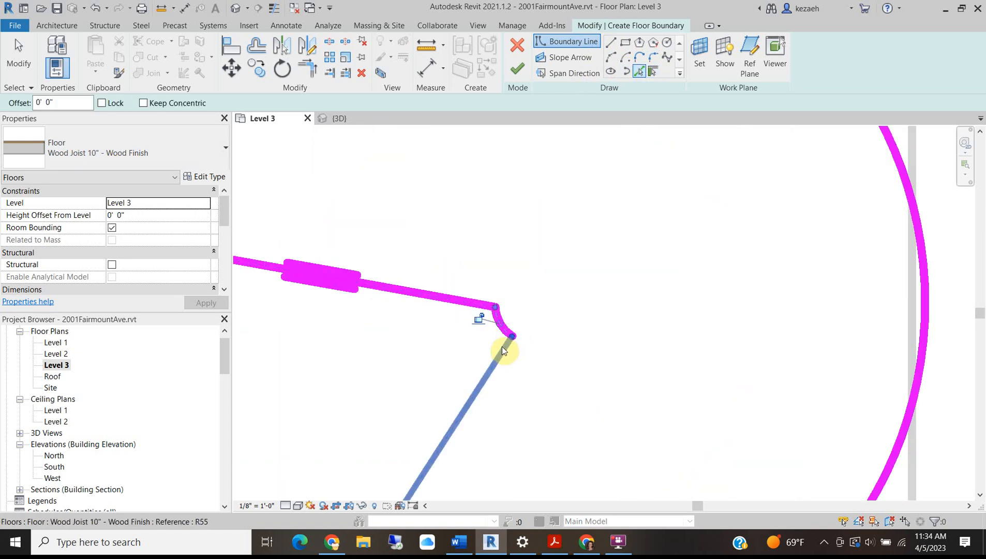
{"action": "left_click", "coordinate": [501, 347]}
{"action": "scroll", "coordinate": [501, 346], "scroll_direction": "down", "scroll_amount": 5}
{"action": "left_click", "coordinate": [518, 69]}
{"action": "left_click", "coordinate": [776, 268]}
{"action": "scroll", "coordinate": [574, 380], "scroll_direction": "down", "scroll_amount": 1}
{"action": "scroll", "coordinate": [540, 376], "scroll_direction": "down", "scroll_amount": 3}
{"action": "mouse_move", "coordinate": [540, 375]}
{"action": "middle_mouse_down"}
{"action": "mouse_move", "coordinate": [548, 239]}
{"action": "mouse_move", "coordinate": [550, 385]}
{"action": "middle_mouse_up"}
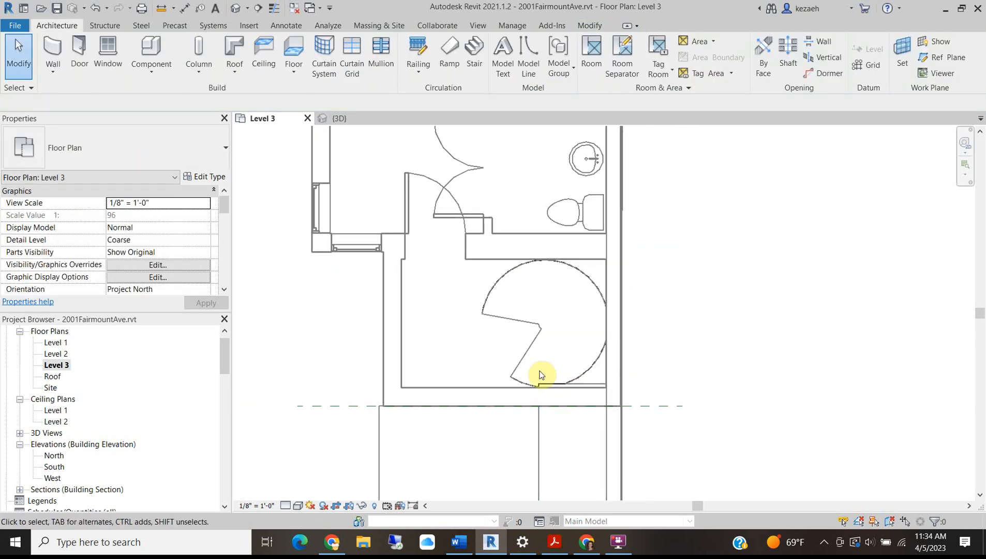
- Examine the Level 3 plan around the bathroom, its doors and the filled opening
{"action": "scroll", "coordinate": [483, 337], "scroll_direction": "down", "scroll_amount": 3}
{"action": "scroll", "coordinate": [487, 335], "scroll_direction": "up", "scroll_amount": 3}
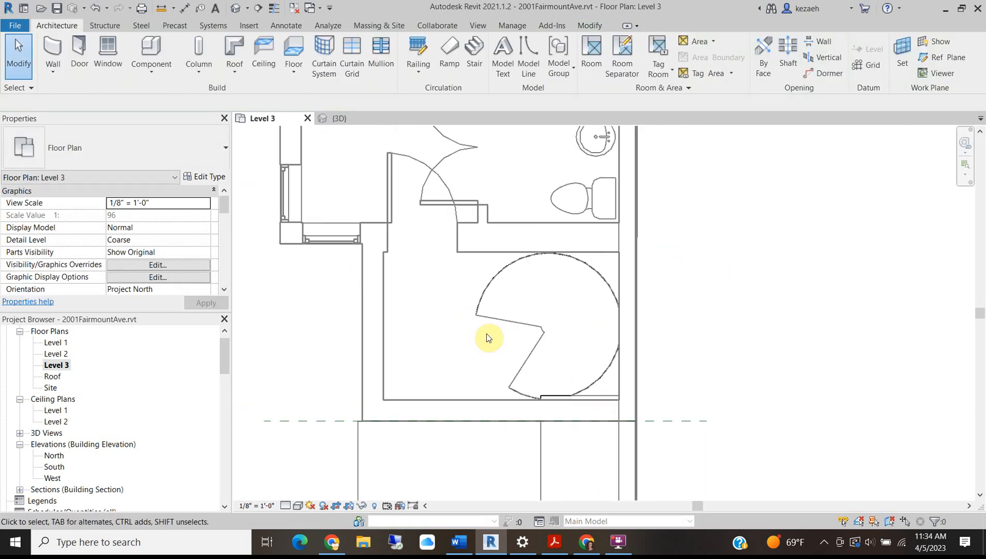
{"action": "scroll", "coordinate": [420, 357], "scroll_direction": "down", "scroll_amount": 2}
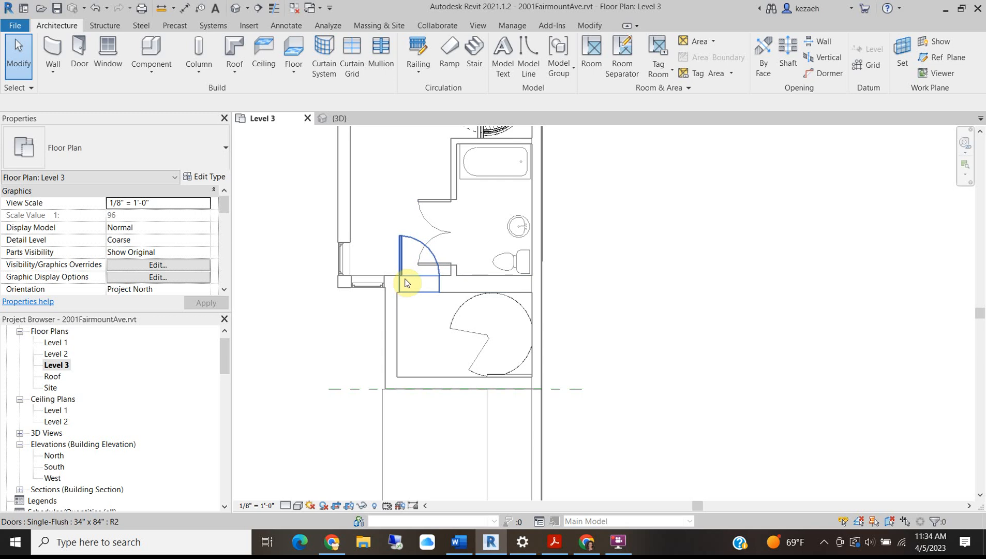
{"action": "scroll", "coordinate": [453, 324], "scroll_direction": "down", "scroll_amount": 2}
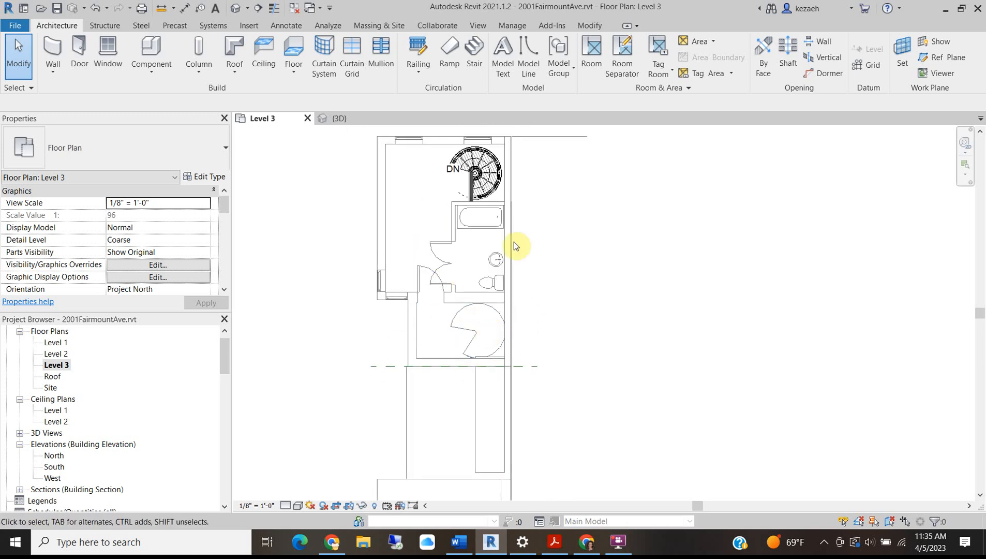
{"action": "scroll", "coordinate": [453, 254], "scroll_direction": "up", "scroll_amount": 3}
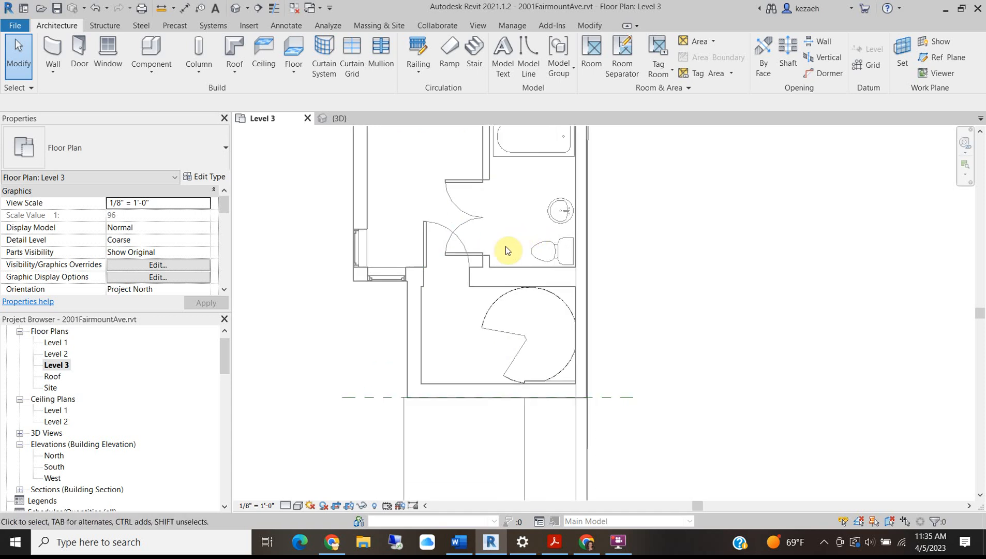
{"action": "scroll", "coordinate": [443, 218], "scroll_direction": "up", "scroll_amount": 2}
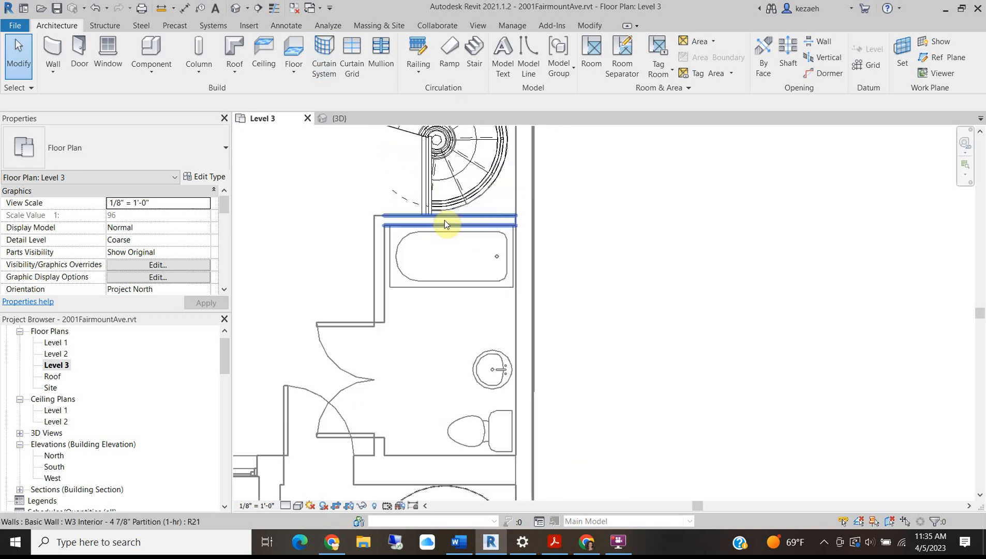
{"action": "scroll", "coordinate": [484, 226], "scroll_direction": "down", "scroll_amount": 2}
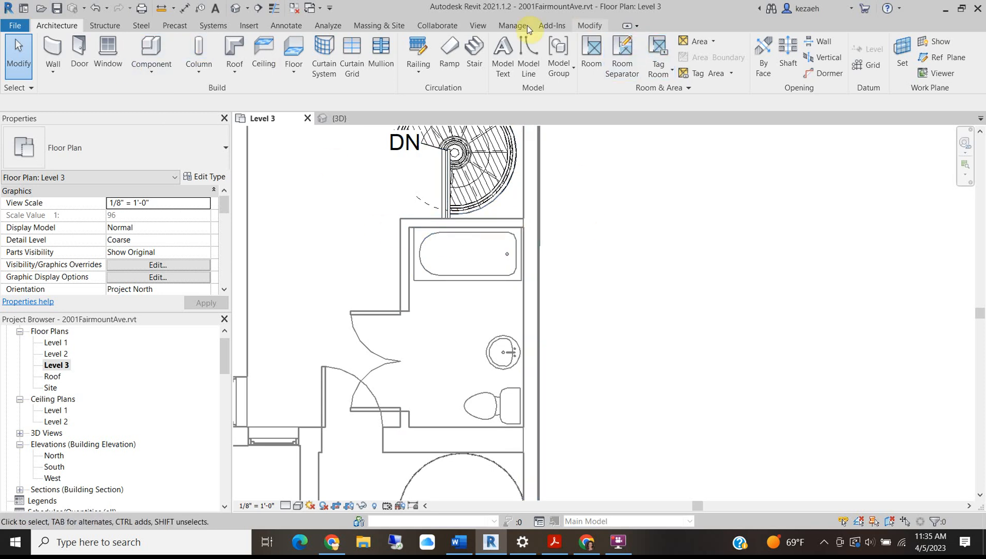
{"action": "scroll", "coordinate": [419, 315], "scroll_direction": "down", "scroll_amount": 3}
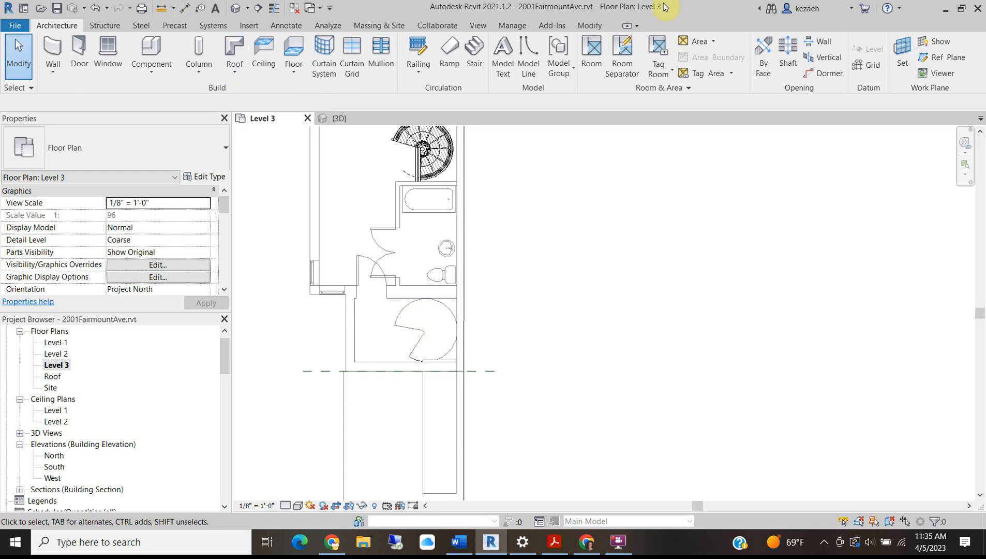
- Demolish the Level 3 bathroom's partition walls, double doors and bathtub, including the wall beside the spiral stair
{"action": "left_click", "coordinate": [479, 25]}
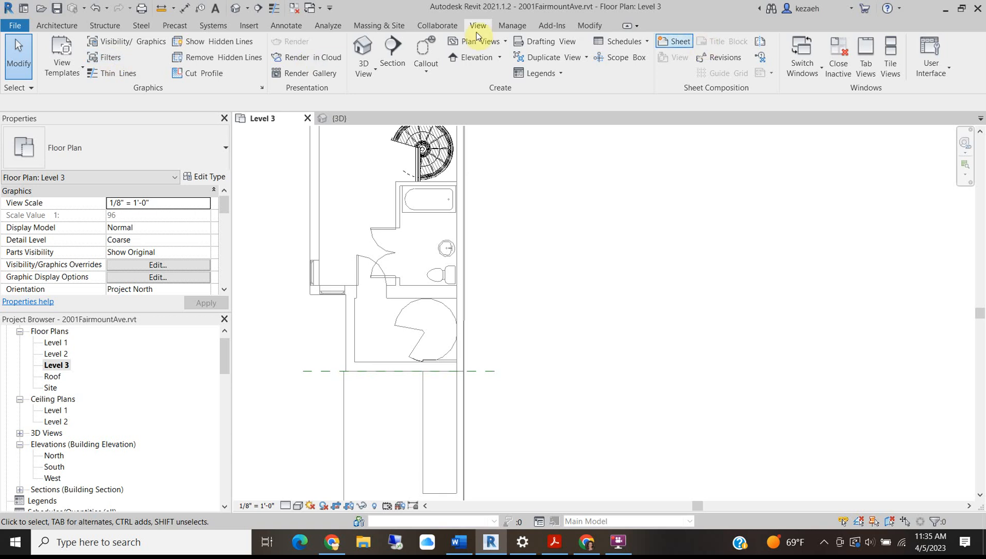
{"action": "left_click", "coordinate": [589, 25]}
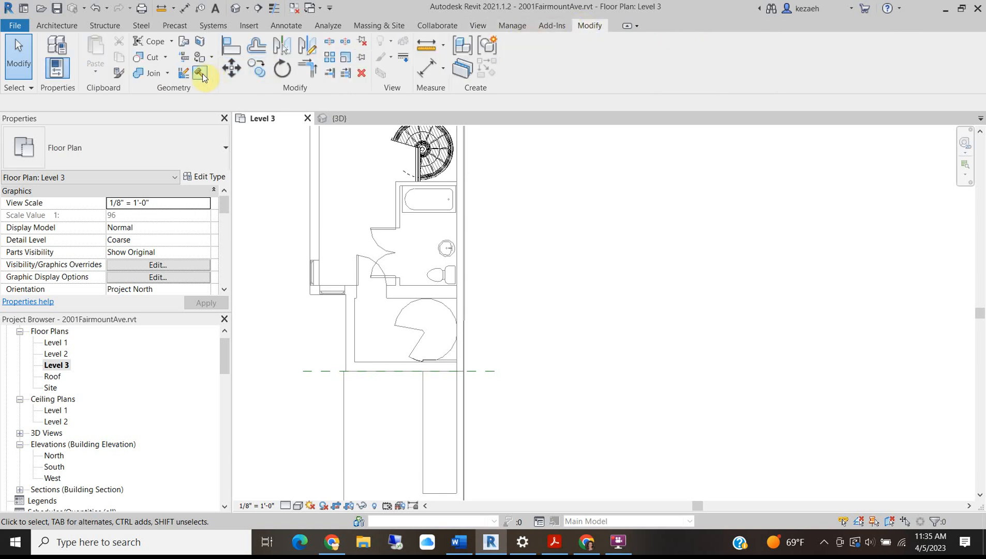
{"action": "left_click", "coordinate": [200, 72]}
{"action": "scroll", "coordinate": [402, 277], "scroll_direction": "up", "scroll_amount": 2}
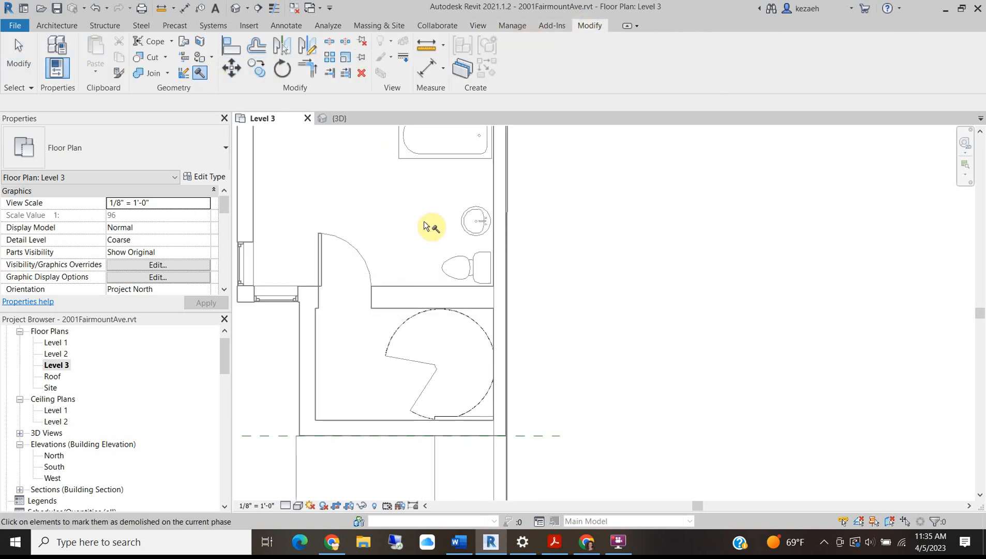
{"action": "middle_click_drag", "start_coordinate": [423, 219], "coordinate": [414, 300]}
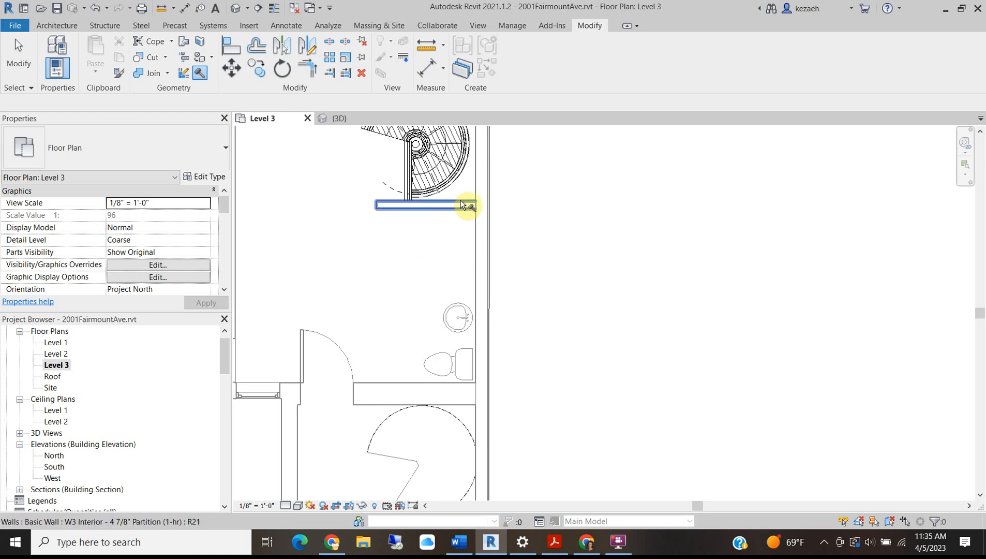
{"action": "middle_click_drag", "start_coordinate": [438, 247], "coordinate": [465, 317]}
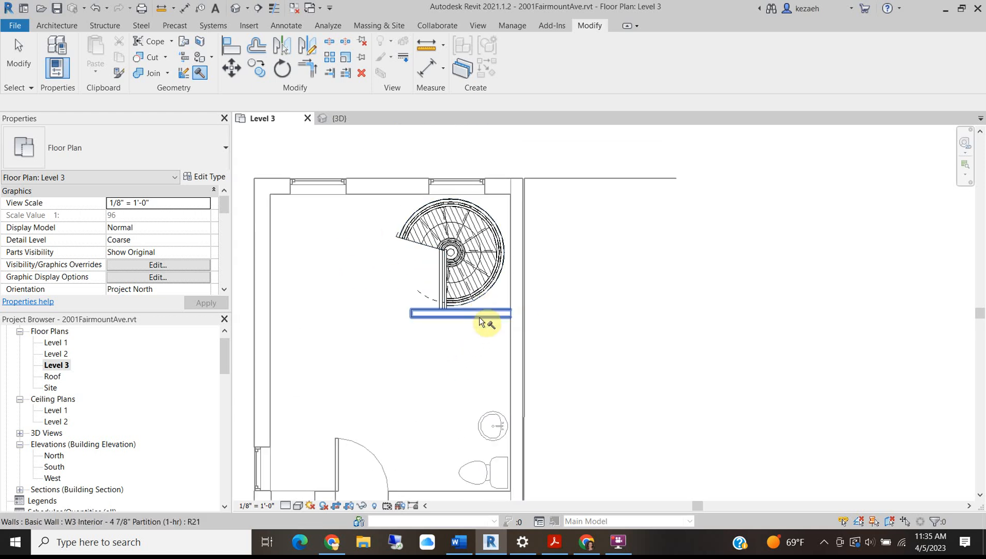
{"action": "left_click", "coordinate": [479, 317]}
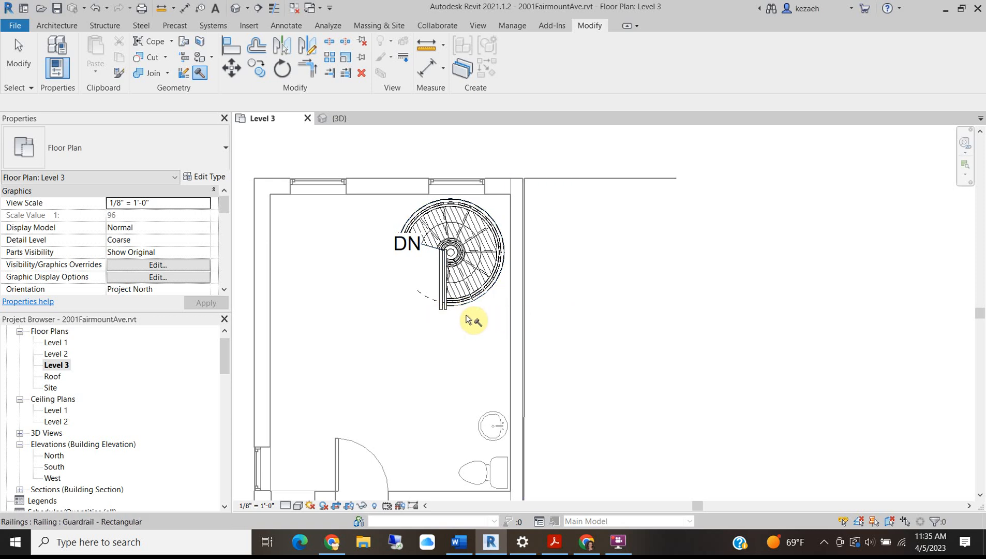
- Demolish the remaining bathroom sink and toilet on Level 3
{"action": "middle_click_drag", "start_coordinate": [487, 376], "coordinate": [495, 318]}
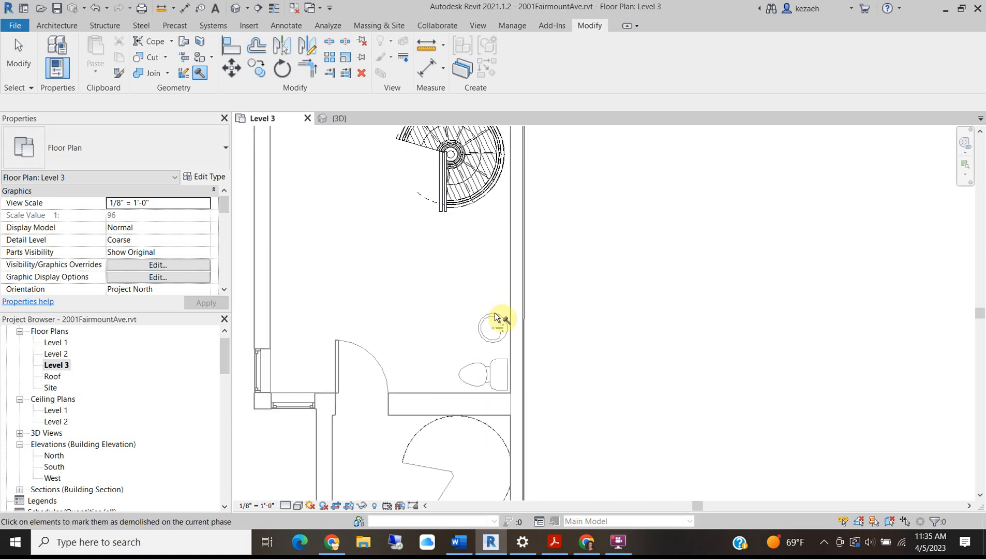
{"action": "left_click", "coordinate": [486, 384]}
{"action": "middle_click_drag", "start_coordinate": [458, 291], "coordinate": [462, 361]}
{"action": "scroll", "coordinate": [462, 361], "scroll_direction": "down", "scroll_amount": 1}
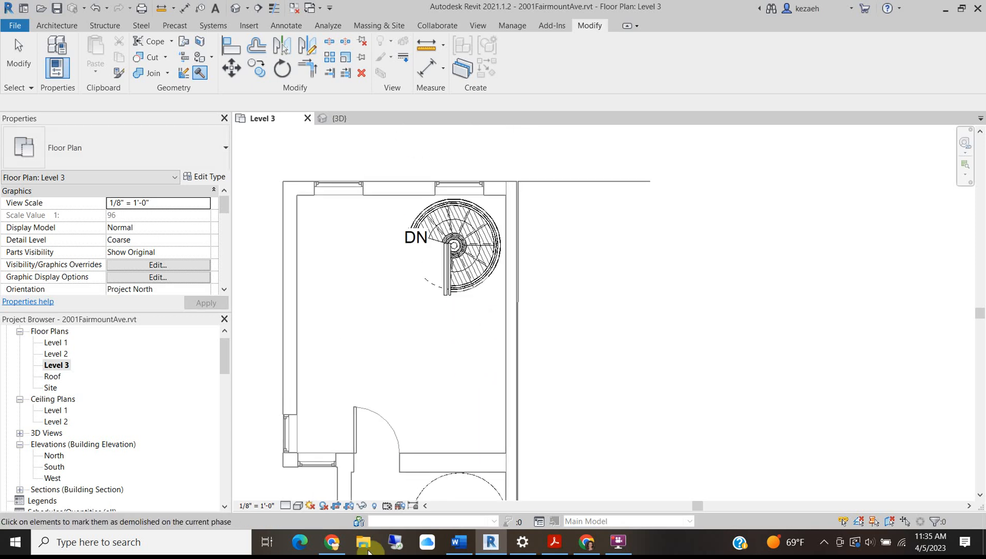
{"action": "scroll", "coordinate": [481, 332], "scroll_direction": "up", "scroll_amount": 2}
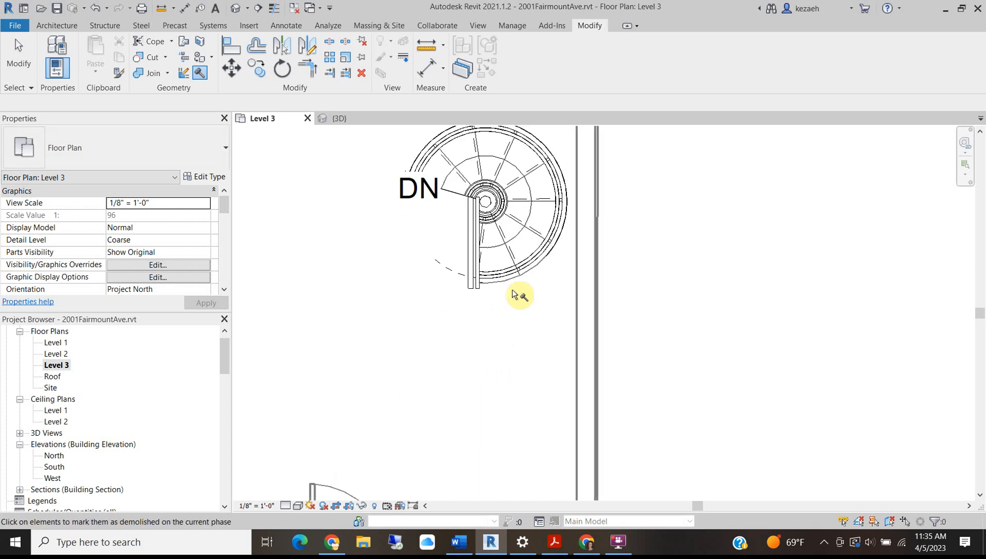
- Extend the Level 3 spiral stair guardrail with a straight segment from its south end east to the wall
{"action": "left_click", "coordinate": [471, 282]}
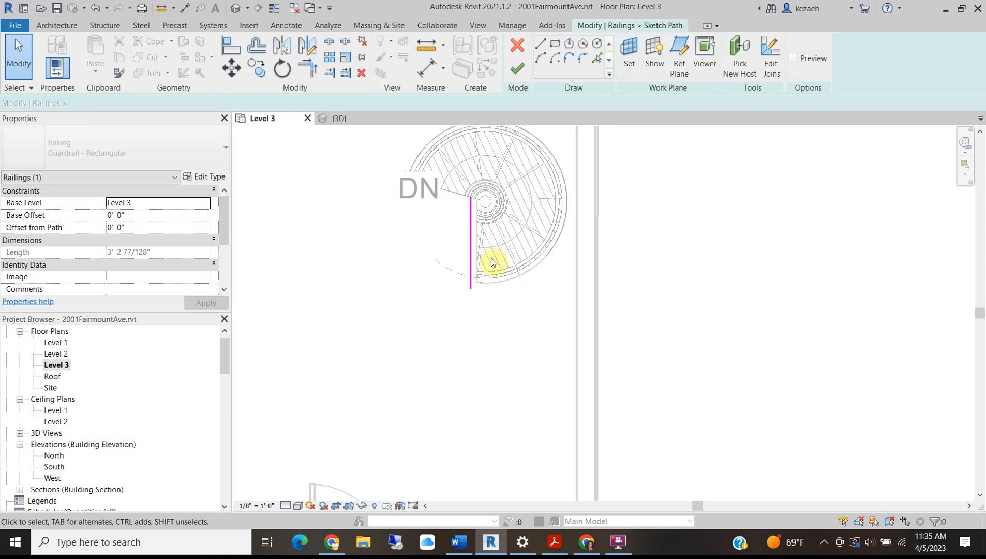
{"action": "left_click", "coordinate": [471, 288]}
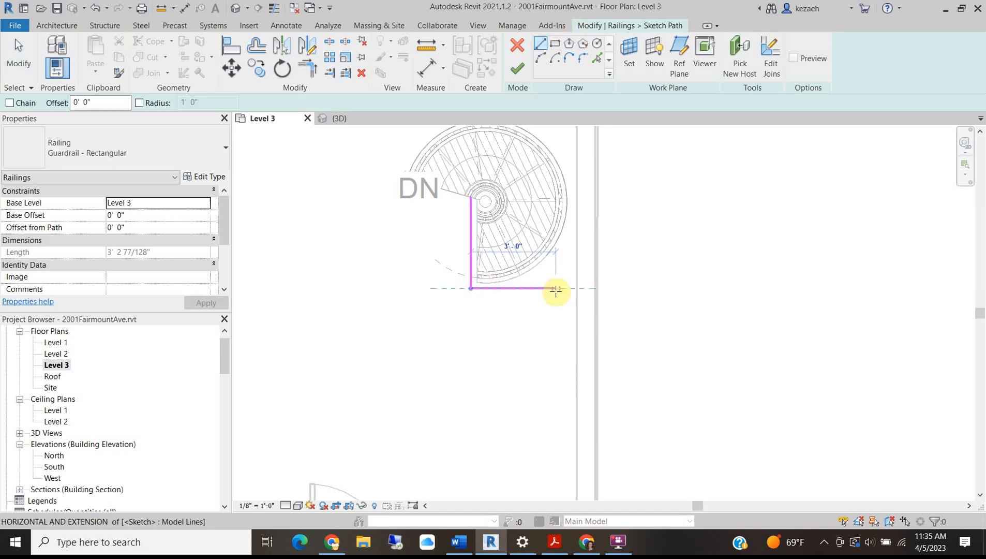
{"action": "left_click", "coordinate": [578, 288]}
{"action": "left_click", "coordinate": [517, 68]}
{"action": "left_click", "coordinate": [654, 345]}
{"action": "scroll", "coordinate": [515, 282], "scroll_direction": "down", "scroll_amount": 4}
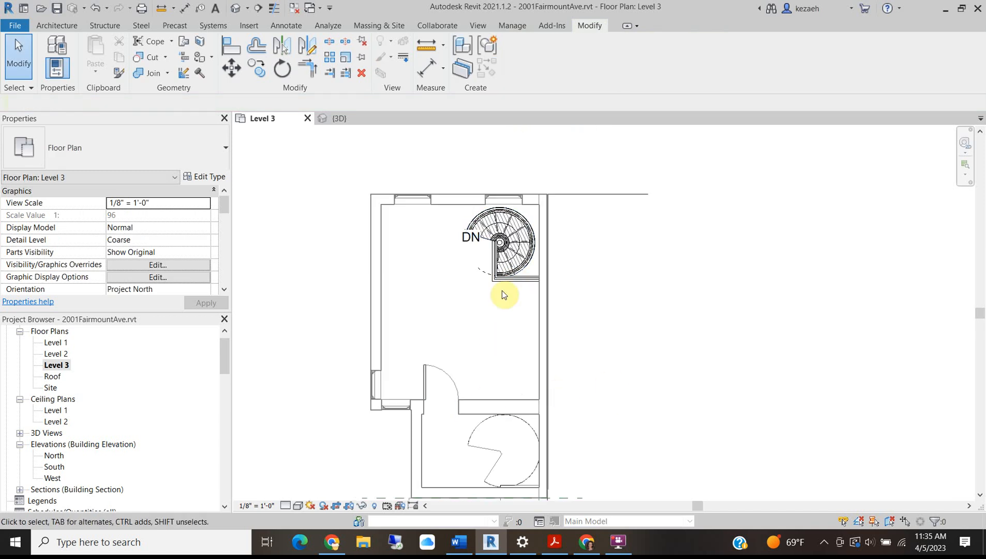
- Place a Sink Vanity-Round 19" x 19" and a Toilet-Domestic-3D in the western half of the room around the filled opening
{"action": "middle_click_drag", "start_coordinate": [499, 501], "coordinate": [489, 376]}
{"action": "scroll", "coordinate": [515, 368], "scroll_direction": "up", "scroll_amount": 3}
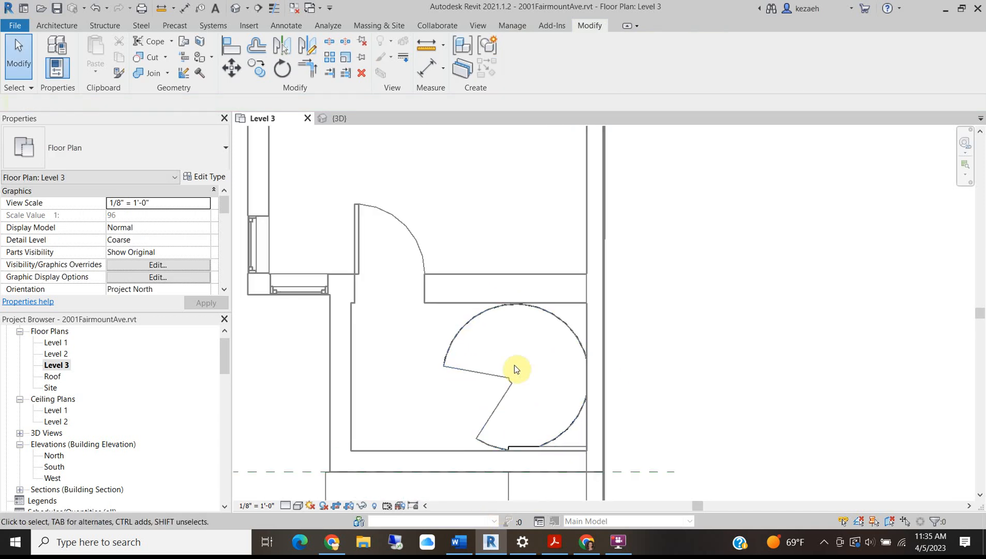
{"action": "left_click", "coordinate": [74, 28]}
{"action": "left_click", "coordinate": [154, 47]}
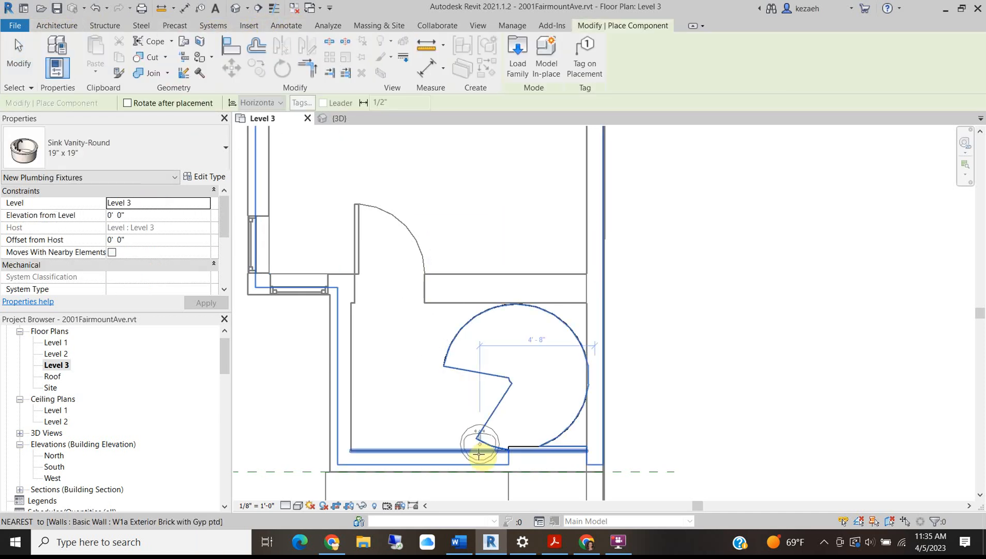
{"action": "left_click", "coordinate": [386, 414]}
{"action": "left_click", "coordinate": [114, 155]}
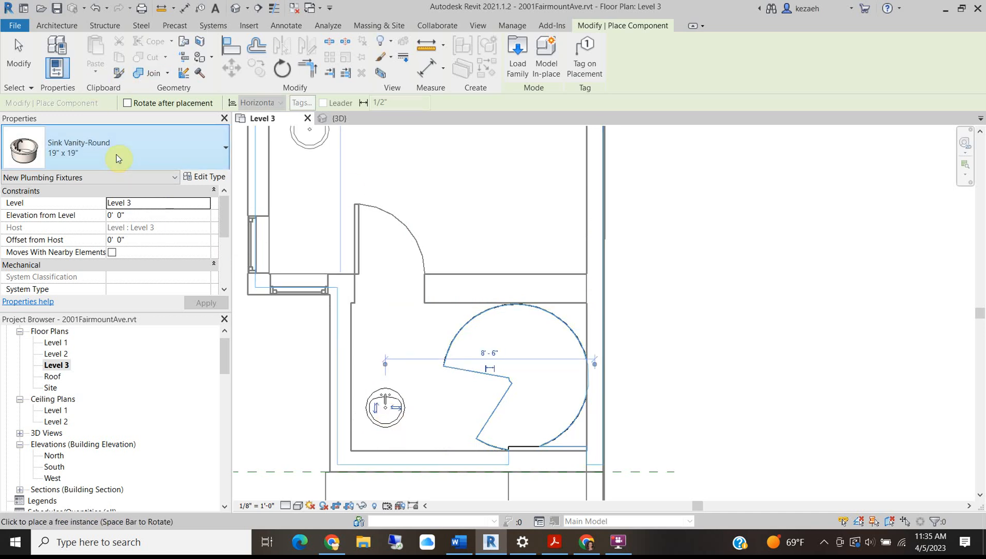
{"action": "left_click", "coordinate": [59, 350]}
{"action": "left_click", "coordinate": [435, 400]}
- Place a Tub-Rectangular-3D along the south wall near the room's southwest corner
{"action": "left_click", "coordinate": [67, 150]}
{"action": "scroll", "coordinate": [75, 259], "scroll_direction": "up", "scroll_amount": 8}
{"action": "scroll", "coordinate": [104, 271], "scroll_direction": "up", "scroll_amount": 3}
{"action": "scroll", "coordinate": [98, 284], "scroll_direction": "down", "scroll_amount": 10}
{"action": "scroll", "coordinate": [92, 294], "scroll_direction": "down", "scroll_amount": 2}
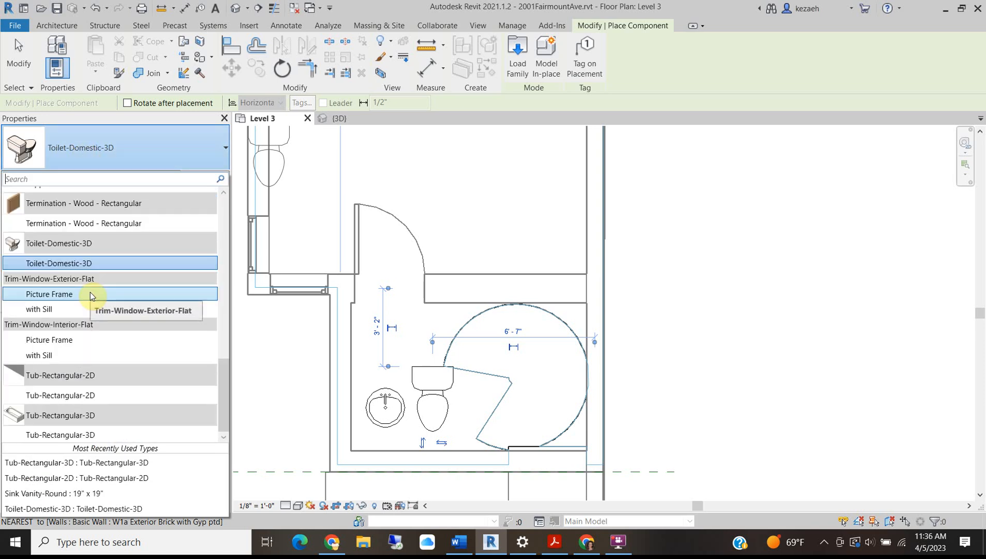
{"action": "left_click", "coordinate": [73, 435]}
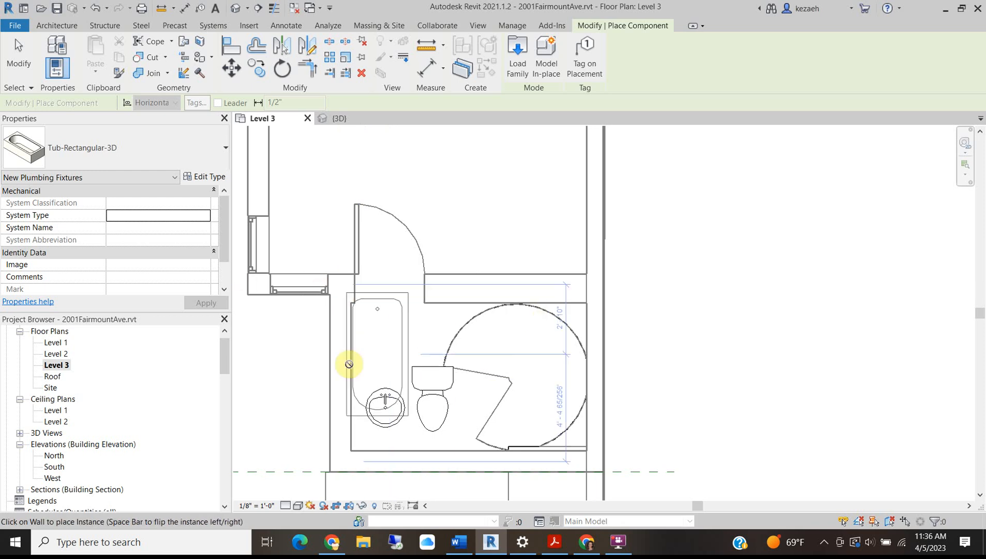
{"action": "left_click", "coordinate": [415, 453]}
{"action": "scroll", "coordinate": [348, 446], "scroll_direction": "up", "scroll_amount": 3}
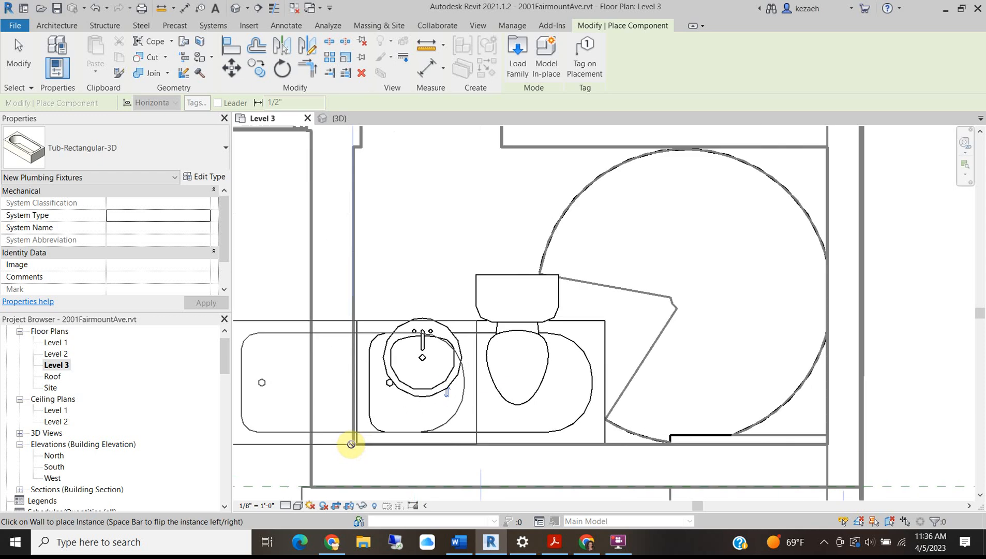
- Align the bathtub's west end with the inner face of the west wall
{"action": "key", "text": "Escape"}
{"action": "key", "text": "Escape"}
{"action": "key", "text": "a"}
{"action": "key", "text": "l"}
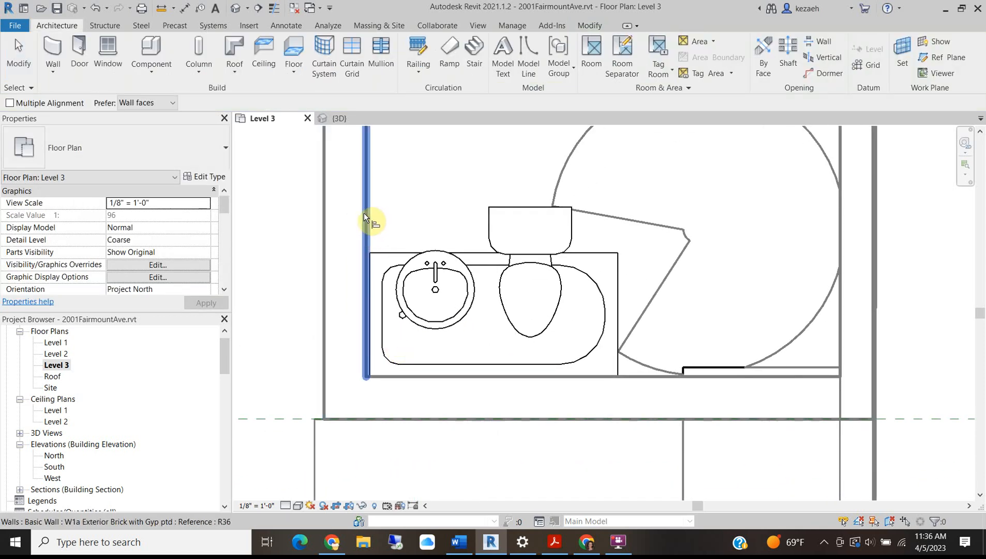
{"action": "left_click", "coordinate": [364, 213]}
{"action": "left_click", "coordinate": [382, 331]}
{"action": "scroll", "coordinate": [412, 300], "scroll_direction": "down", "scroll_amount": 3}
{"action": "key", "text": "Escape"}
{"action": "key", "text": "Escape"}
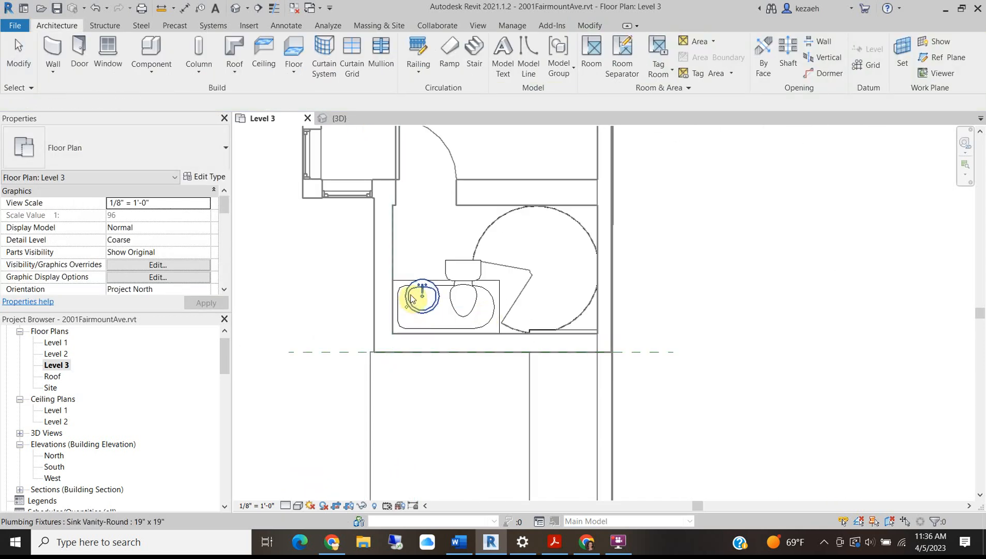
- Move the toilet east of the bathtub
{"action": "scroll", "coordinate": [450, 299], "scroll_direction": "up", "scroll_amount": 5}
{"action": "scroll", "coordinate": [394, 290], "scroll_direction": "down", "scroll_amount": 4}
{"action": "middle_click_drag", "start_coordinate": [396, 292], "coordinate": [383, 334]}
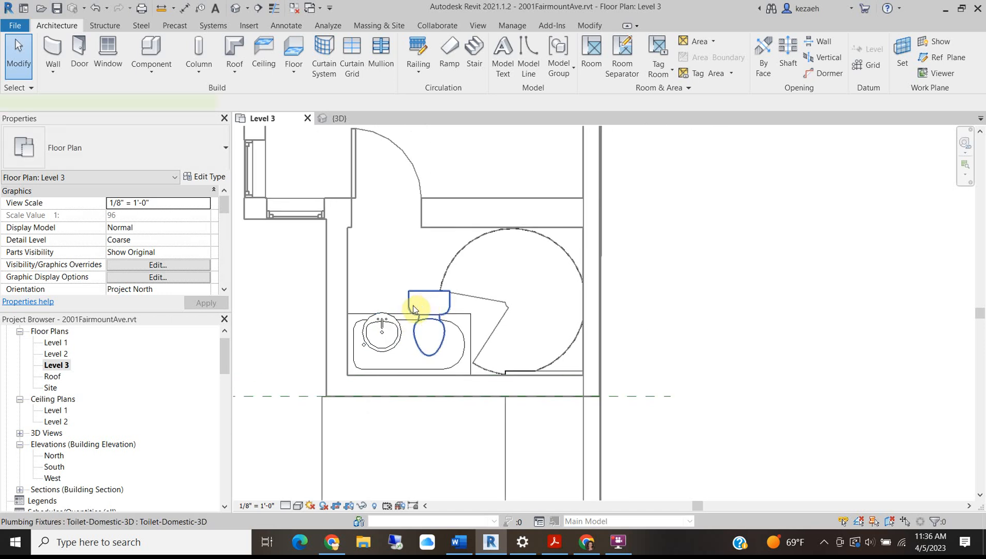
{"action": "left_click", "coordinate": [417, 306]}
{"action": "left_click_drag", "start_coordinate": [407, 292], "coordinate": [517, 306], "text": "ctrl"}
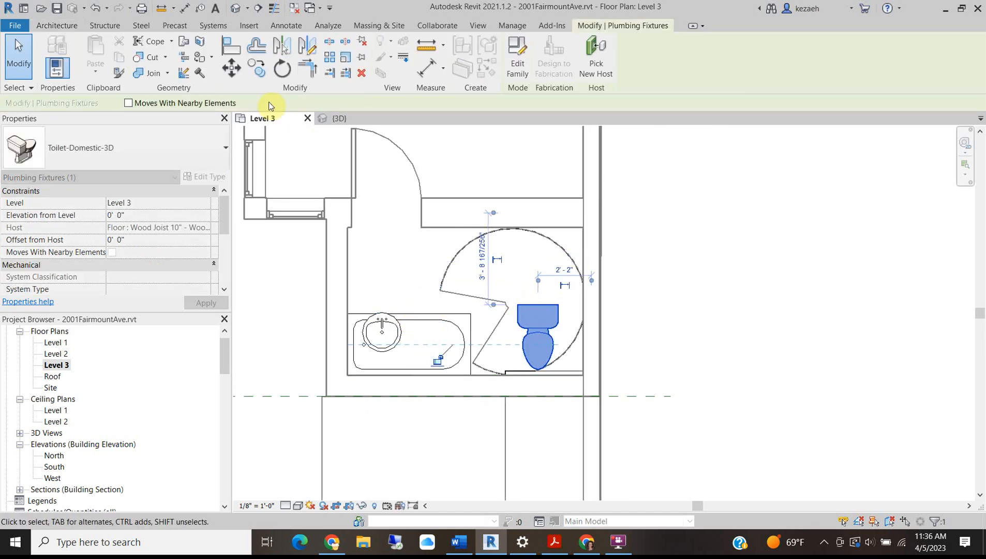
{"action": "left_click", "coordinate": [282, 68]}
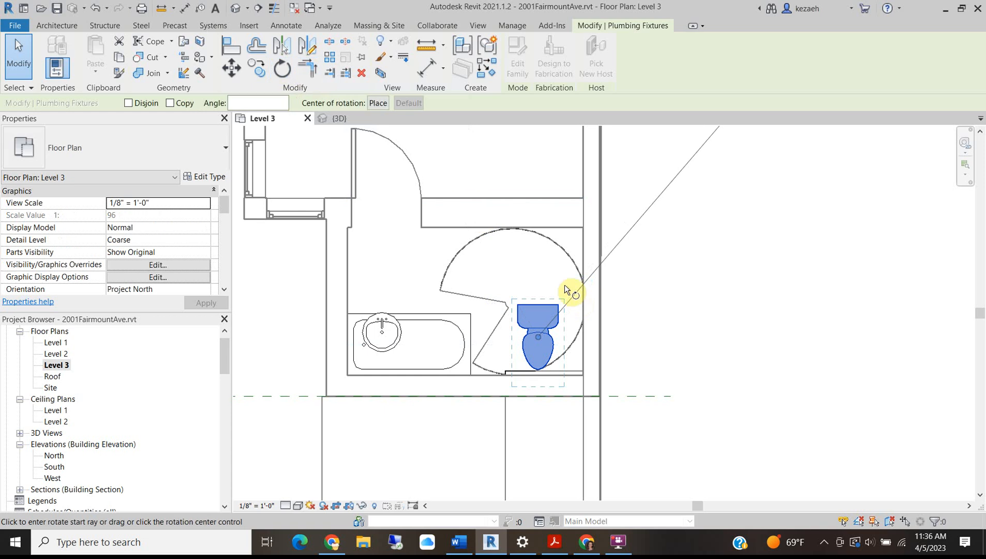
{"action": "key", "text": "Escape"}
{"action": "key", "text": "Escape"}
- Move the toilet against the north wall near the northeast corner and the round sink to the same wall, west of it
{"action": "left_click_drag", "start_coordinate": [537, 309], "coordinate": [555, 236]}
{"action": "left_click_drag", "start_coordinate": [381, 331], "coordinate": [470, 235]}
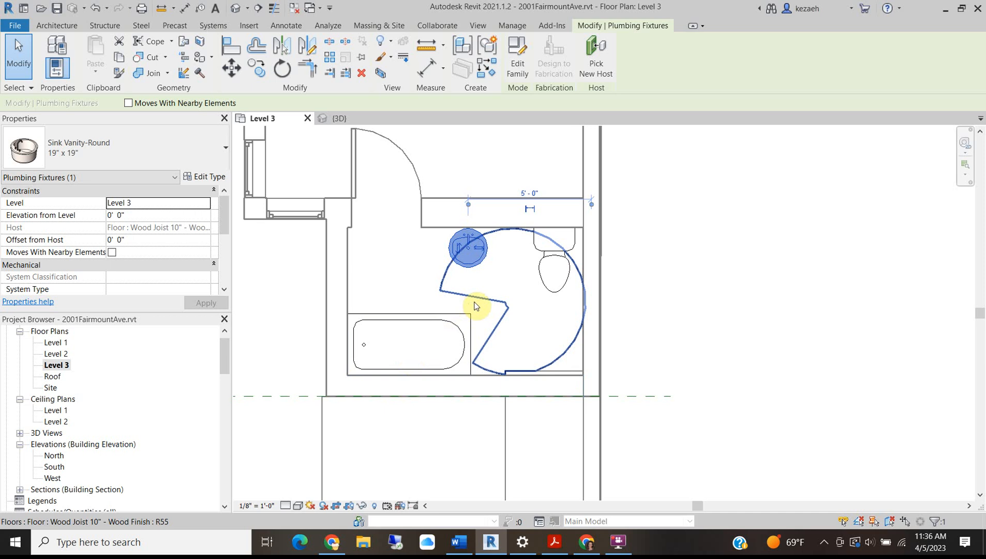
- Rotate the toilet 180° and move it against the south wall near the room's southeast corner
{"action": "left_click", "coordinate": [548, 256]}
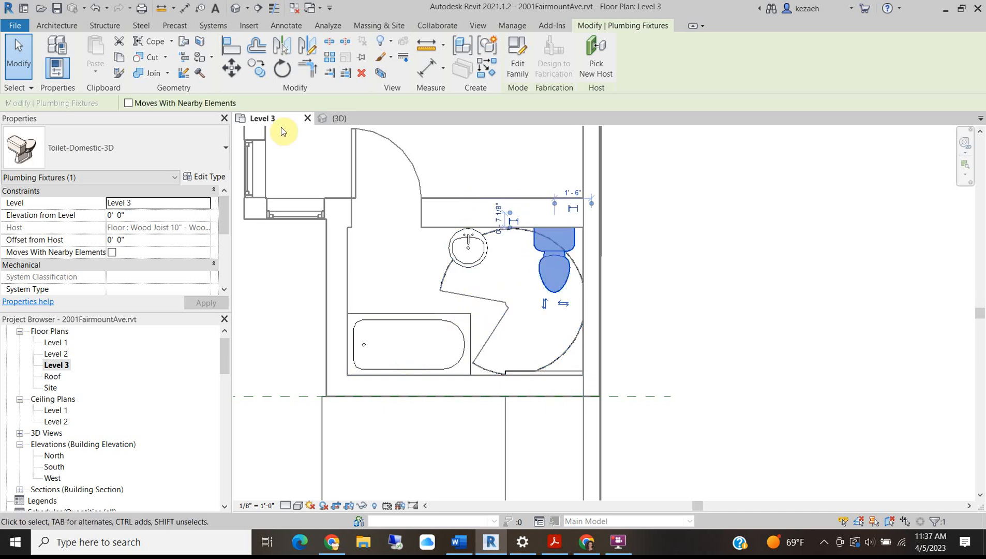
{"action": "left_click", "coordinate": [282, 68]}
{"action": "left_click", "coordinate": [555, 164]}
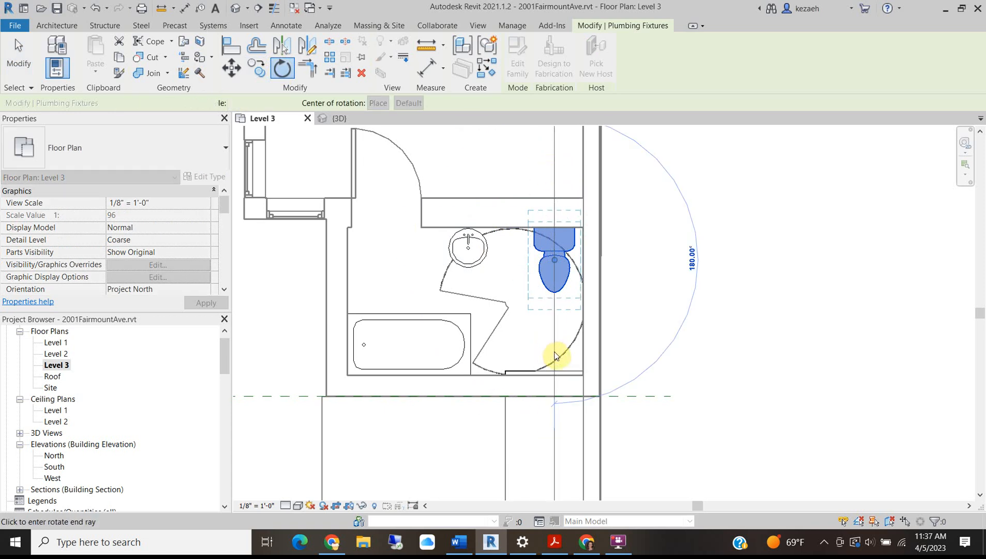
{"action": "left_click", "coordinate": [554, 354]}
{"action": "left_click_drag", "start_coordinate": [551, 279], "coordinate": [545, 367]}
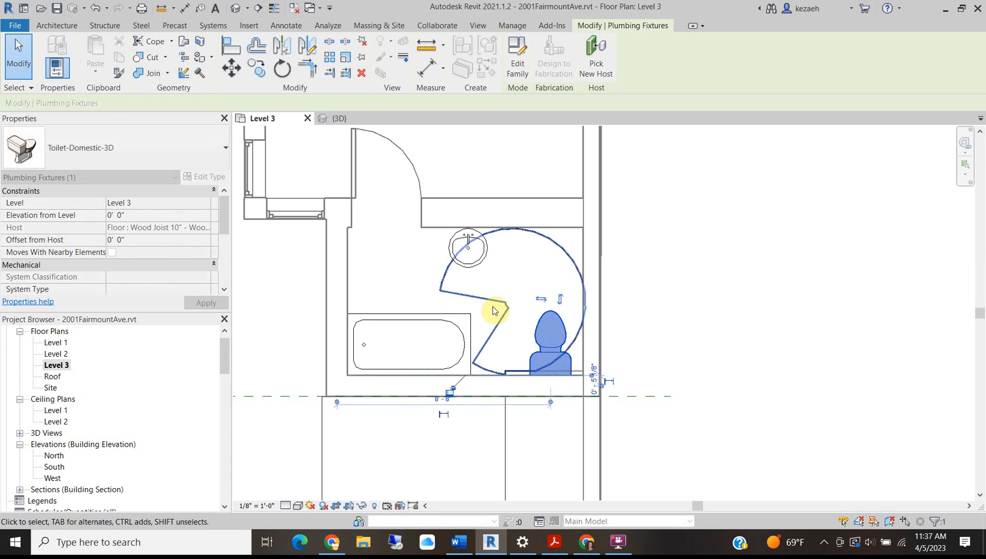
- Begin duplicating the wall type W3 Interior - 4 7/8" Partition (1-hr) for a new wall
{"action": "scroll", "coordinate": [440, 372], "scroll_direction": "up", "scroll_amount": 2}
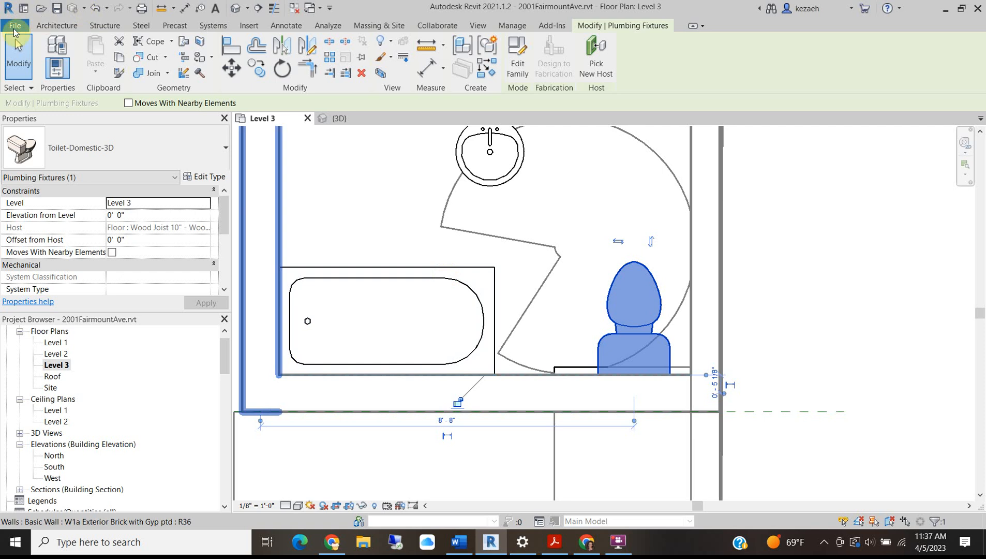
{"action": "left_click", "coordinate": [57, 25]}
{"action": "left_click", "coordinate": [51, 50]}
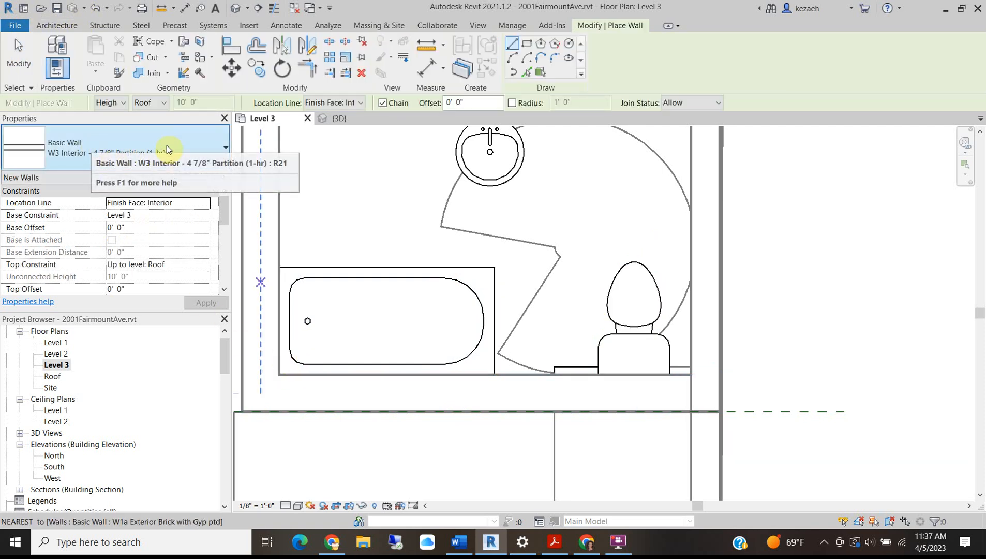
{"action": "left_click", "coordinate": [207, 177]}
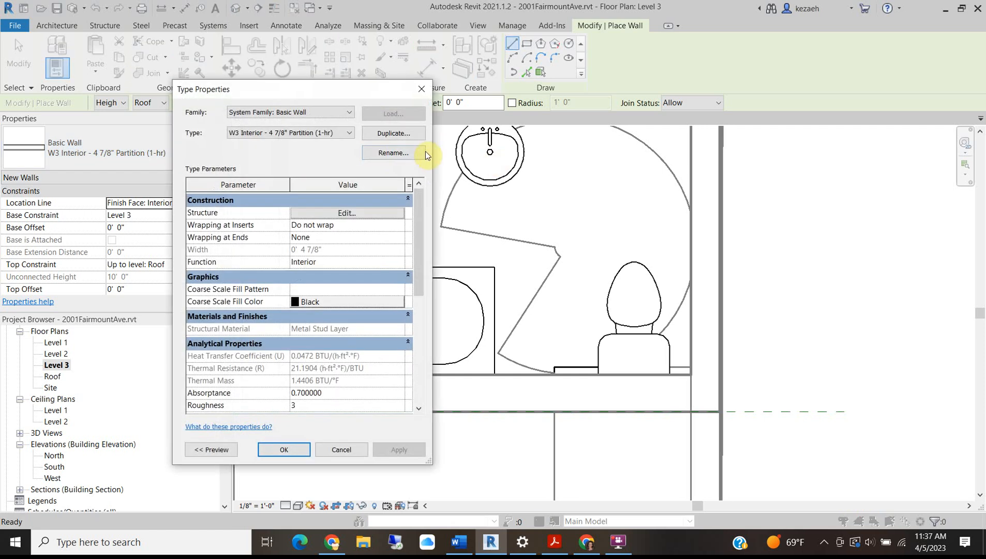
{"action": "left_click", "coordinate": [392, 134]}
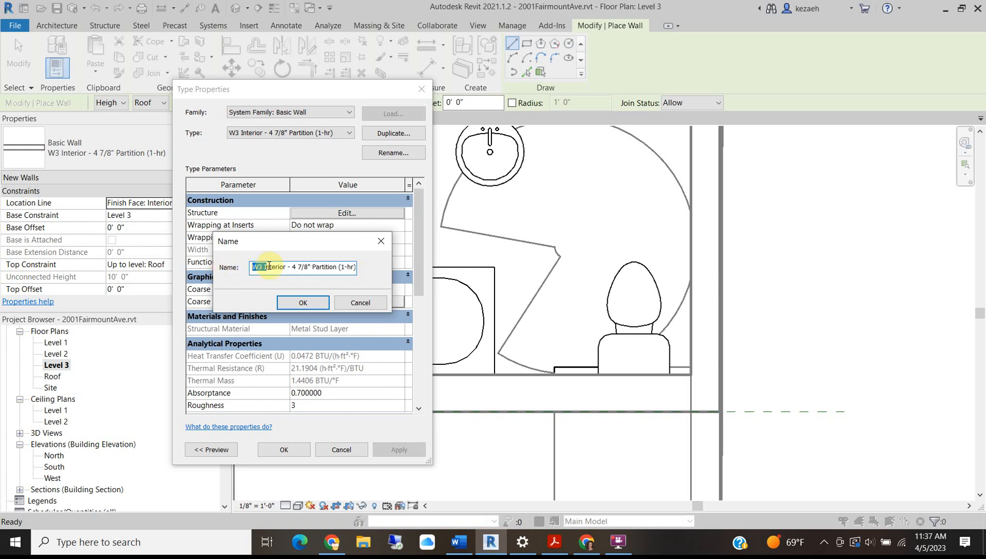
- Name the duplicated wall type "W5 Interior -One sided"
{"action": "key", "text": "Delete"}
{"action": "type", "text": "5"}
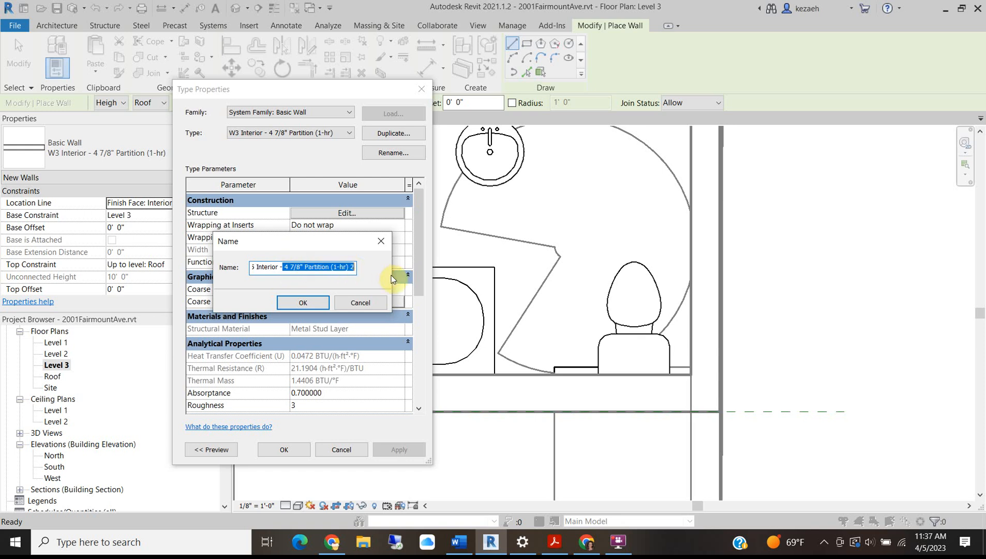
{"action": "type", "text": "oNES"}
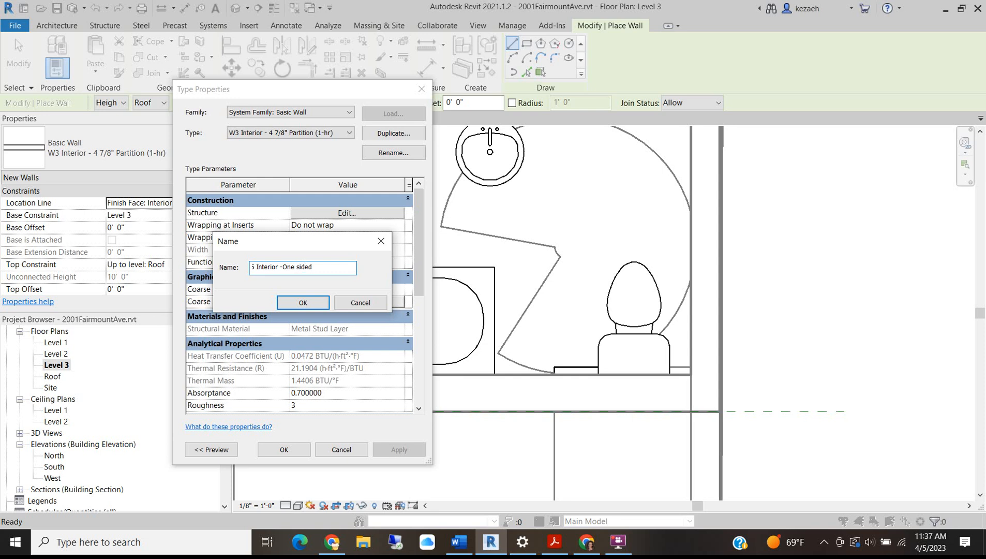
{"action": "left_click", "coordinate": [305, 303]}
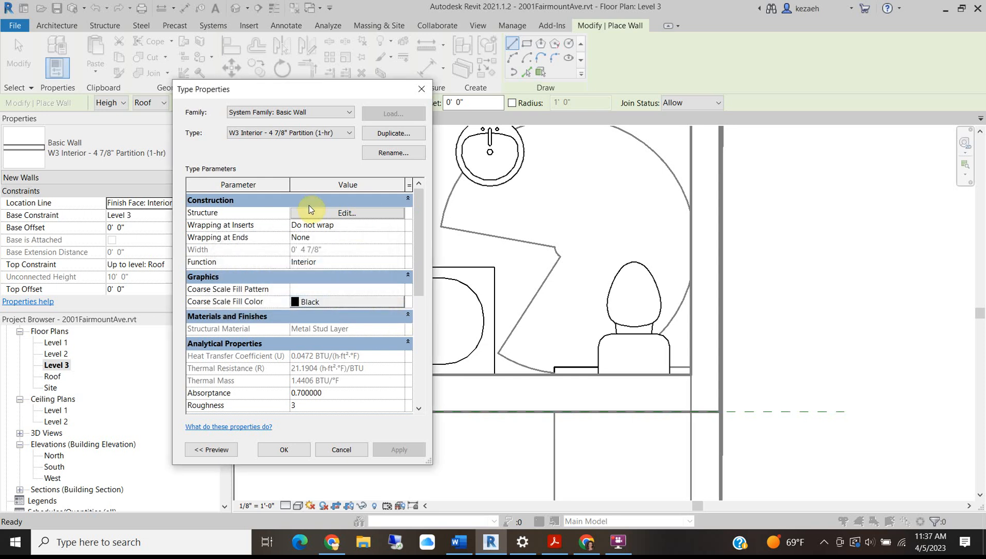
- In the W5 wall structure, set the metal stud layer's thickness to 5 1/2" and delete the interior-side gypsum finish layer
{"action": "left_click", "coordinate": [340, 216]}
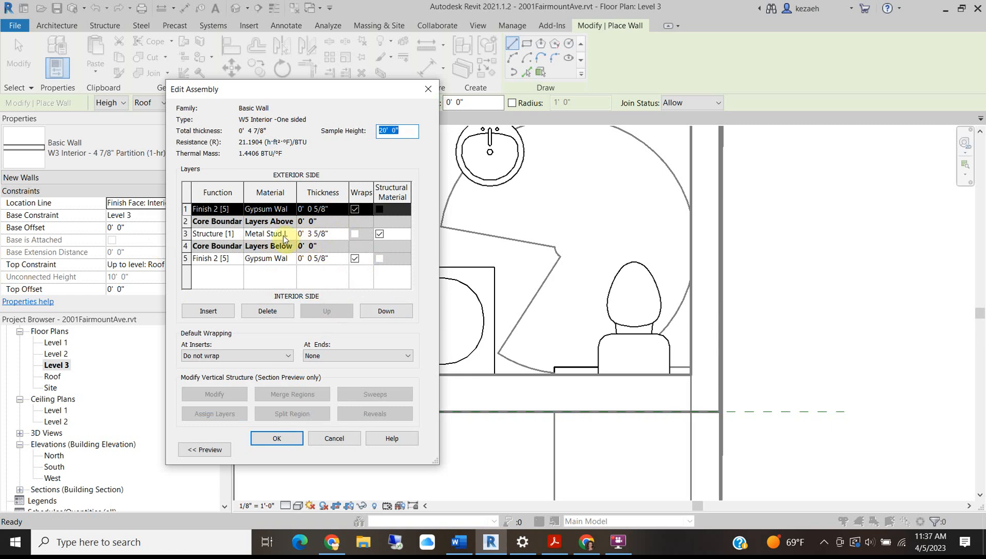
{"action": "left_click", "coordinate": [343, 235]}
{"action": "left_click", "coordinate": [330, 234]}
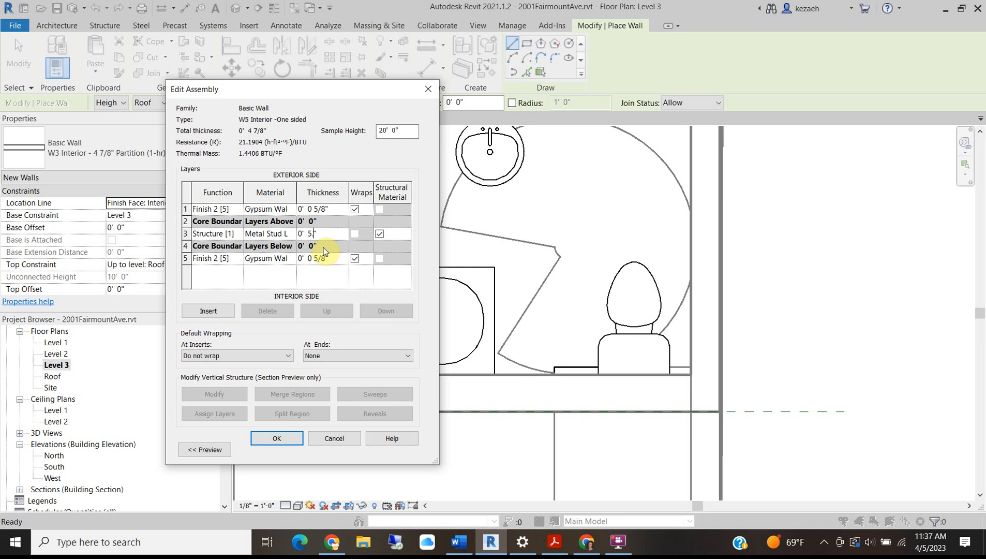
{"action": "left_click", "coordinate": [337, 209]}
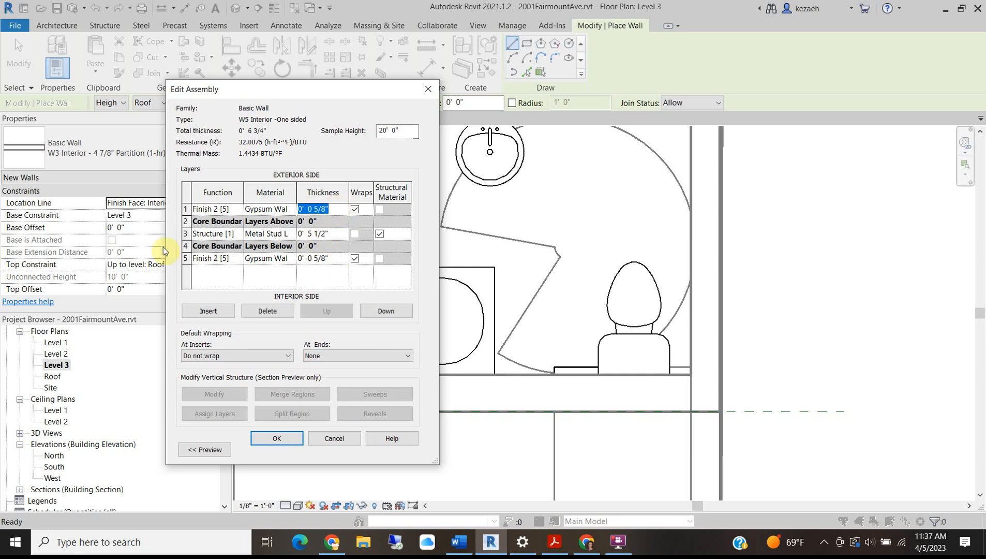
{"action": "left_click", "coordinate": [187, 259]}
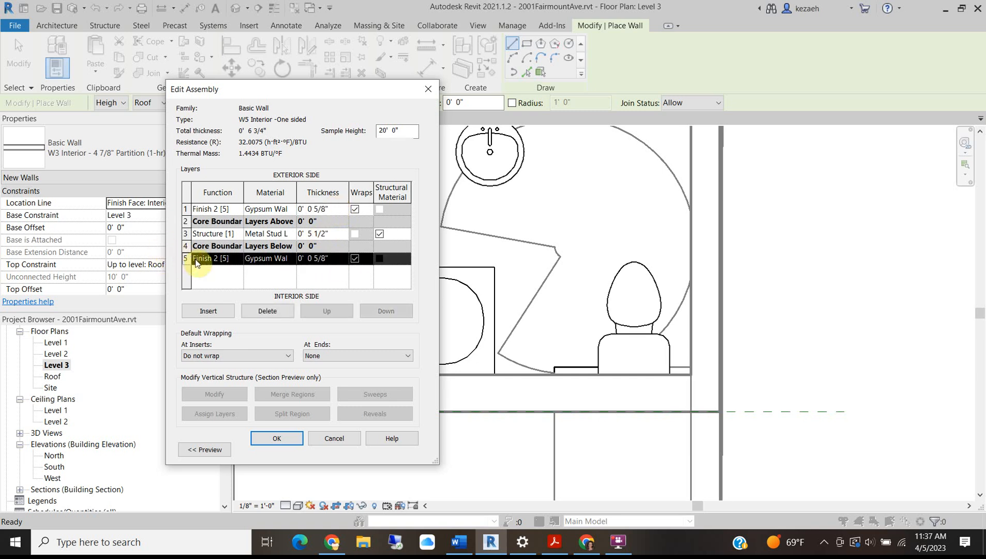
{"action": "left_click", "coordinate": [264, 313]}
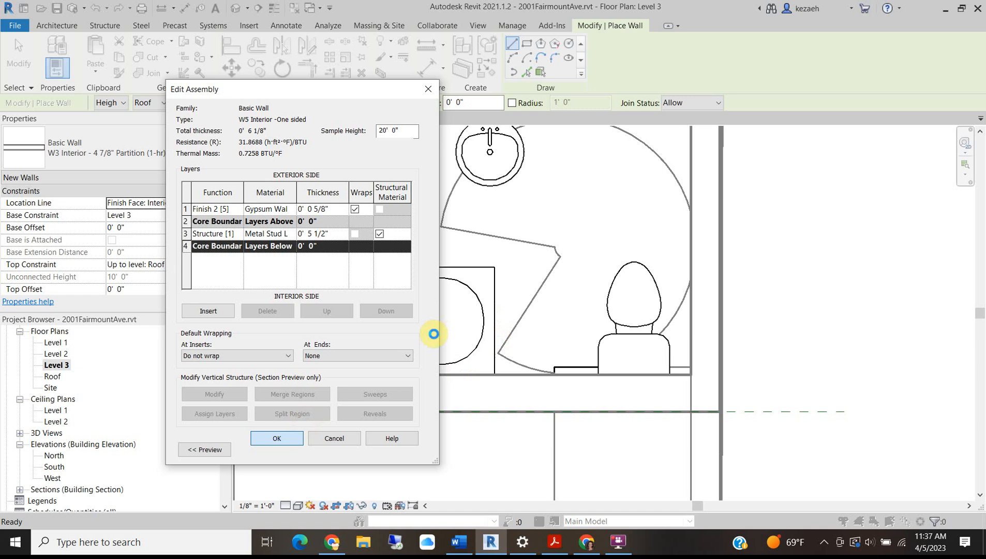
{"action": "key", "text": "Return"}
{"action": "left_click", "coordinate": [291, 450]}
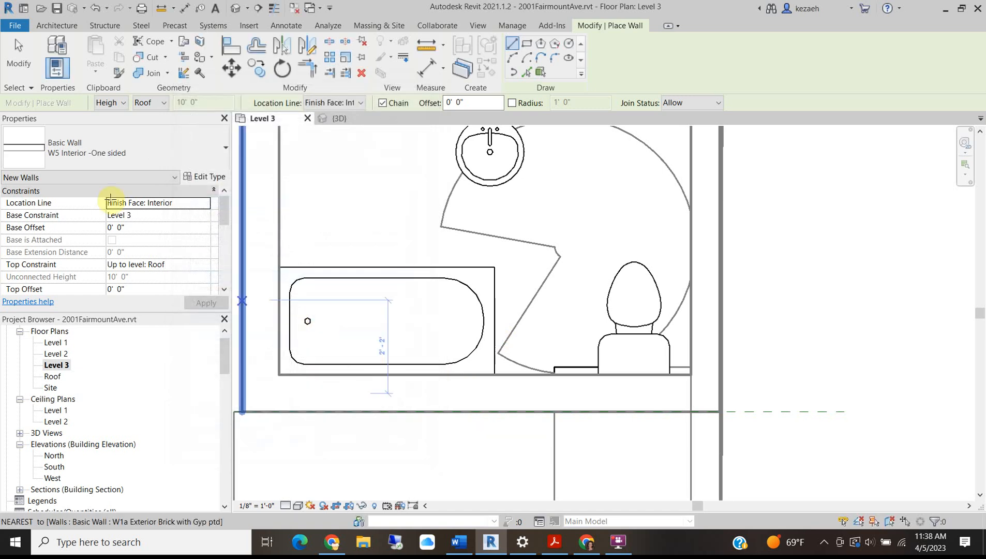
- Draw a horizontal W5 Interior -One sided wall across the full width of the bathroom, over the tub and toilet
{"action": "left_click", "coordinate": [279, 357]}
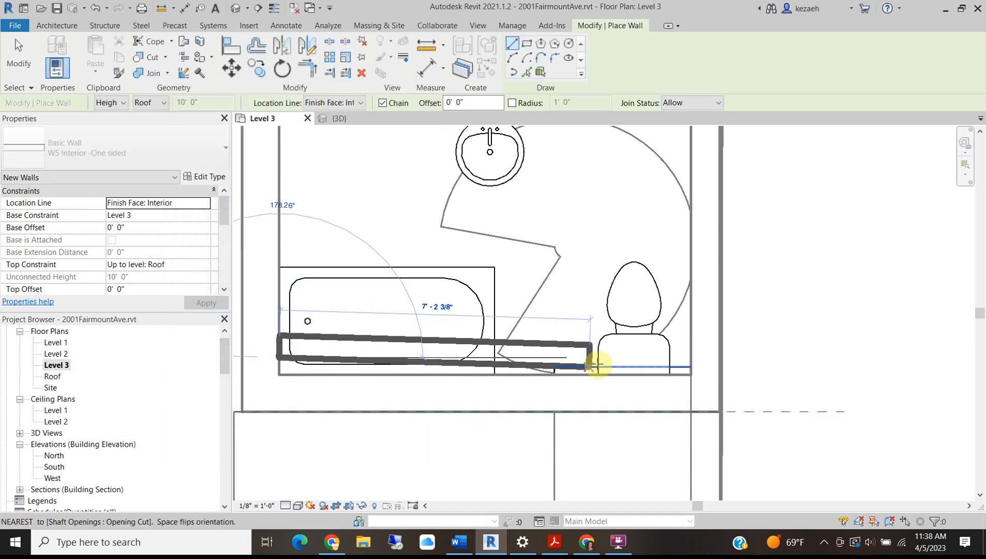
{"action": "left_click", "coordinate": [686, 356]}
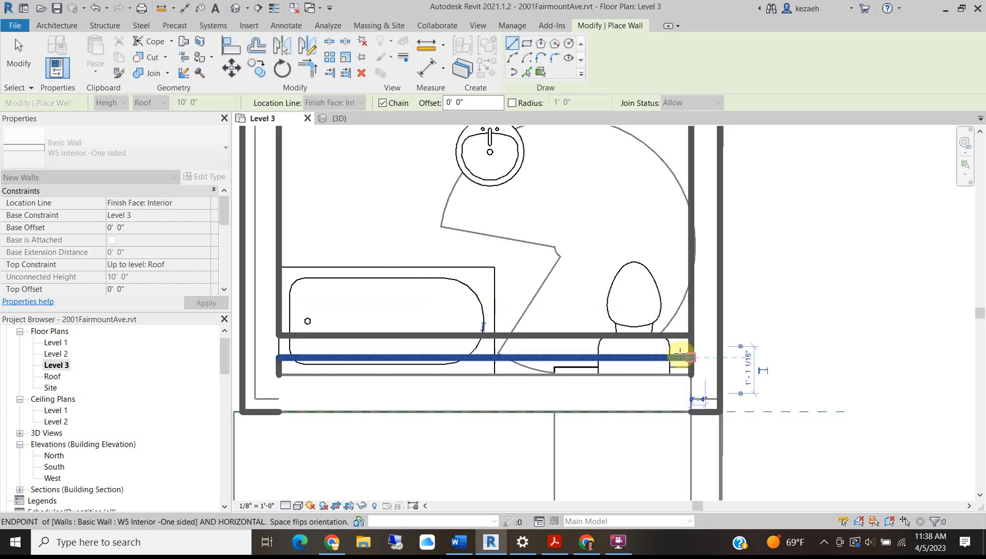
{"action": "key", "text": "Escape"}
- Set the Level 3 plan's detail level to Fine and inspect the new W5 wall's layers and ends
{"action": "left_click", "coordinate": [298, 507]}
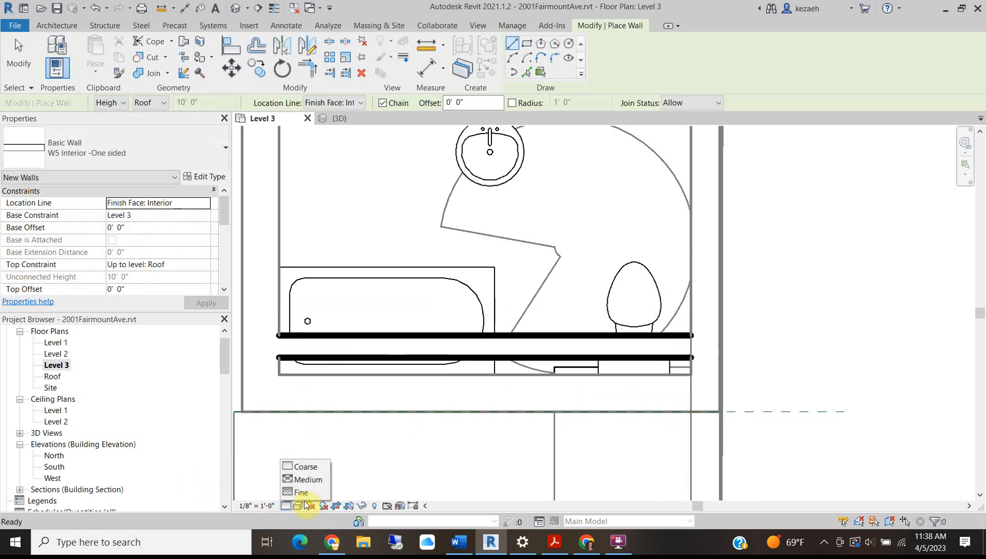
{"action": "left_click", "coordinate": [305, 492]}
{"action": "key", "text": "Escape"}
{"action": "scroll", "coordinate": [279, 357], "scroll_direction": "up", "scroll_amount": 3}
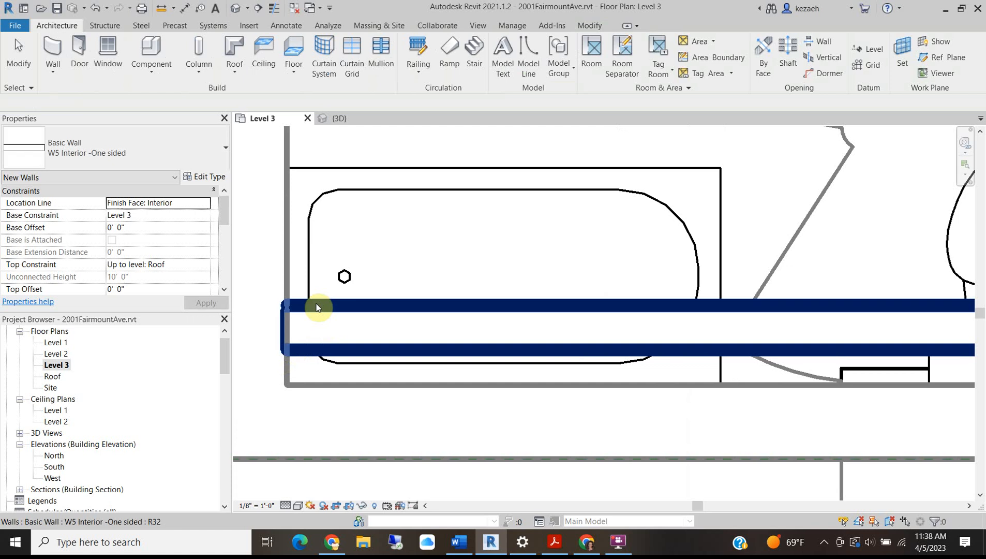
{"action": "left_click", "coordinate": [315, 304]}
{"action": "key", "text": "Escape"}
{"action": "scroll", "coordinate": [308, 311], "scroll_direction": "up", "scroll_amount": 2}
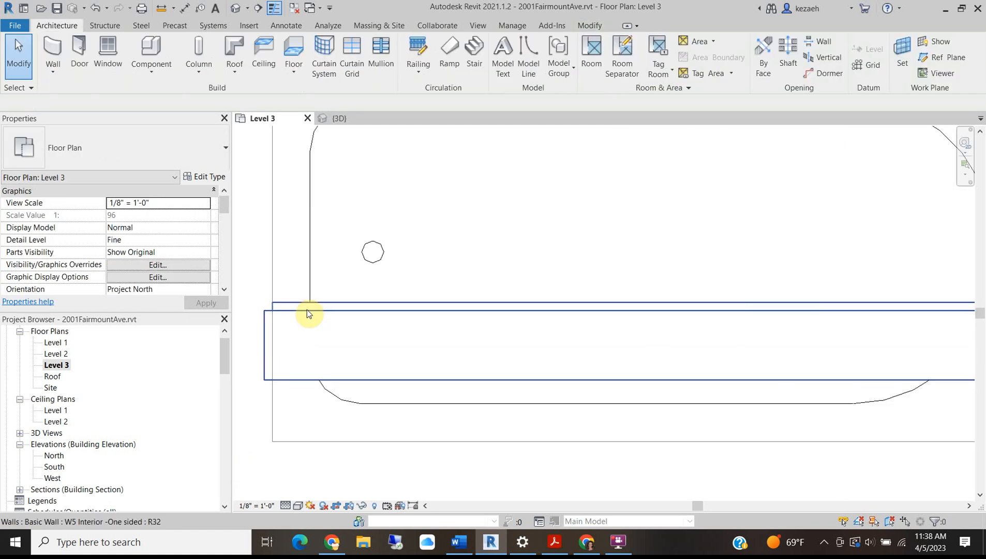
{"action": "scroll", "coordinate": [271, 306], "scroll_direction": "down", "scroll_amount": 3}
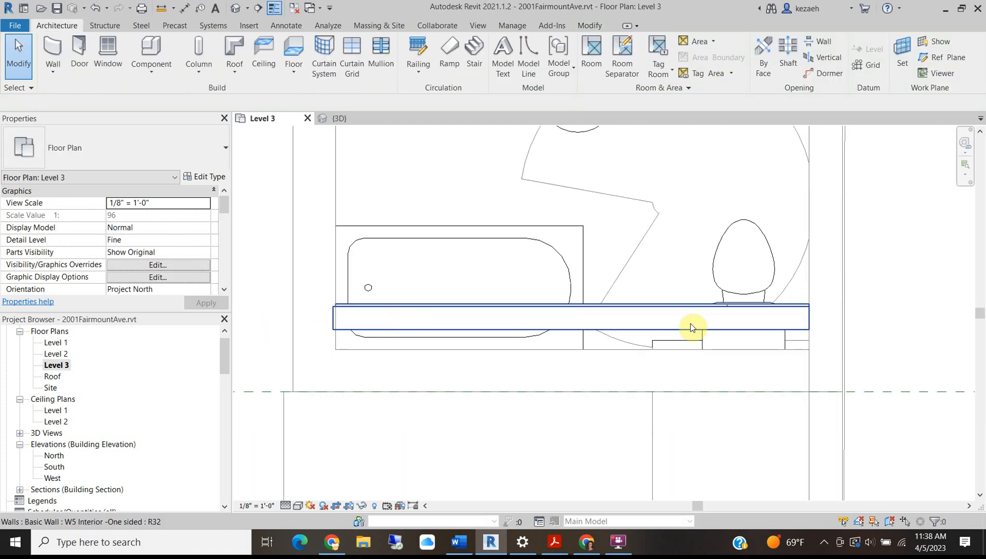
- Move the W5 wall back so its stud side lines up with the rear line of the tub and toilet
{"action": "left_click", "coordinate": [608, 330]}
{"action": "left_click_drag", "start_coordinate": [602, 352], "coordinate": [598, 347]}
{"action": "key", "text": "Escape"}
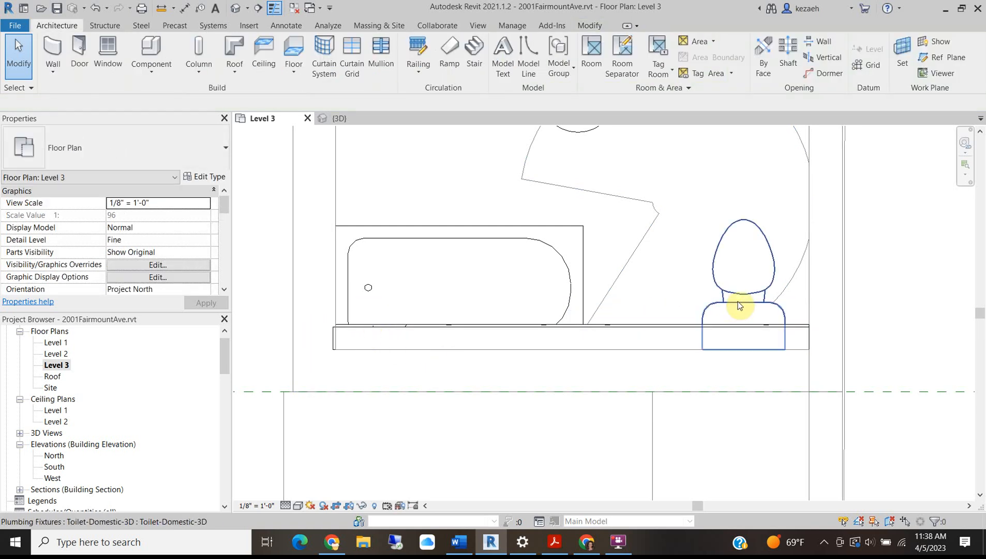
- Move the toilet forward so its tank backs onto the finish face of the W5 wall
{"action": "scroll", "coordinate": [705, 342], "scroll_direction": "down", "scroll_amount": 1}
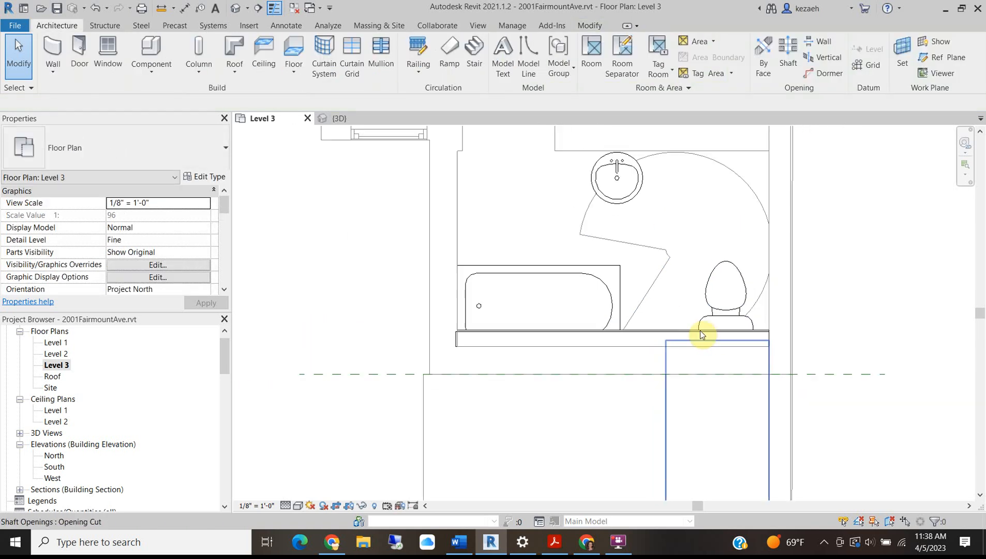
{"action": "left_click", "coordinate": [730, 299]}
{"action": "mouse_move", "coordinate": [728, 311]}
{"action": "left_mouse_down"}
{"action": "mouse_move", "coordinate": [730, 280]}
{"action": "mouse_move", "coordinate": [726, 293]}
{"action": "left_mouse_up"}
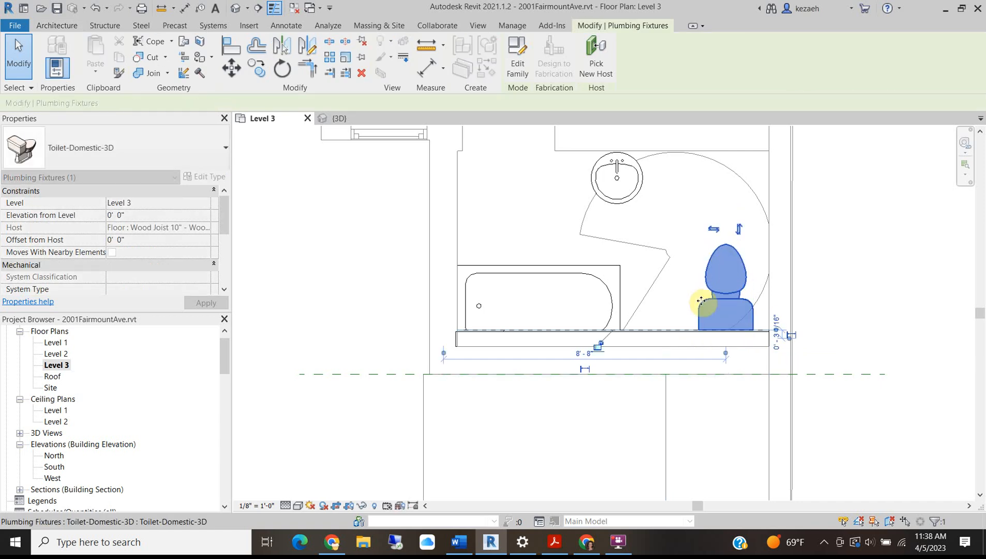
- Rehost the rectangular tub on the new W5 wall, fitting it into the corner of the bathroom
{"action": "left_click", "coordinate": [577, 293]}
{"action": "left_click", "coordinate": [570, 276]}
{"action": "left_click", "coordinate": [598, 49]}
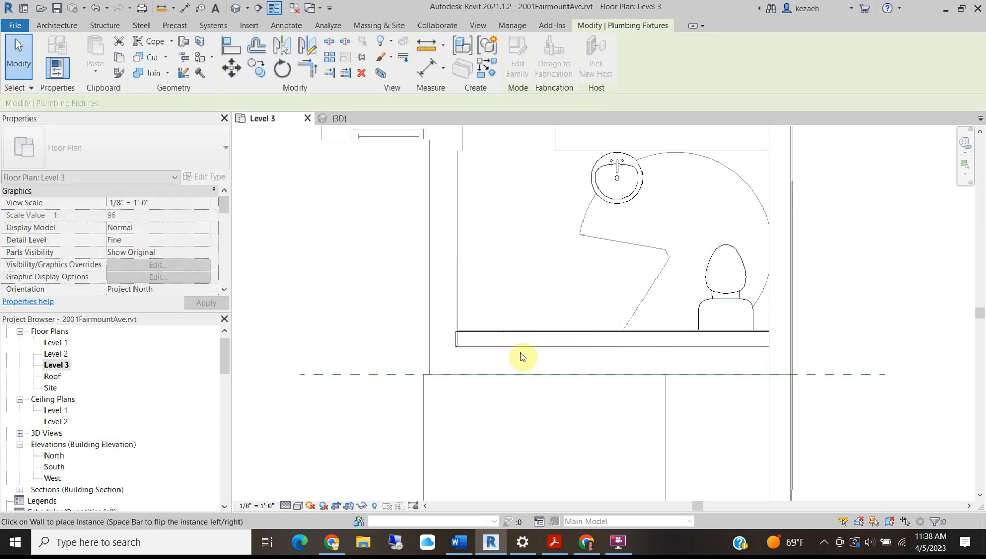
{"action": "left_click", "coordinate": [540, 330]}
{"action": "scroll", "coordinate": [536, 341], "scroll_direction": "down", "scroll_amount": 3}
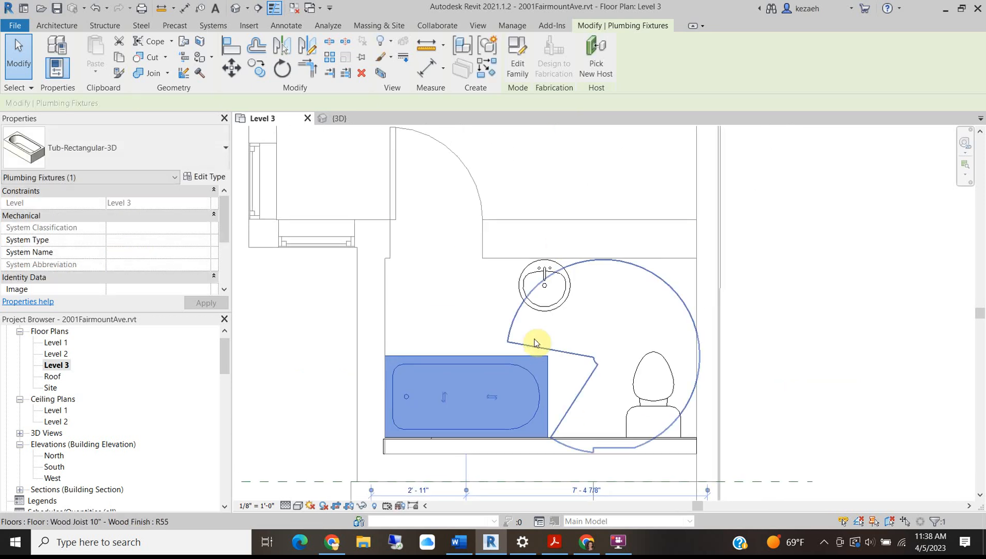
{"action": "scroll", "coordinate": [556, 324], "scroll_direction": "up", "scroll_amount": 2}
{"action": "key", "text": "Escape"}
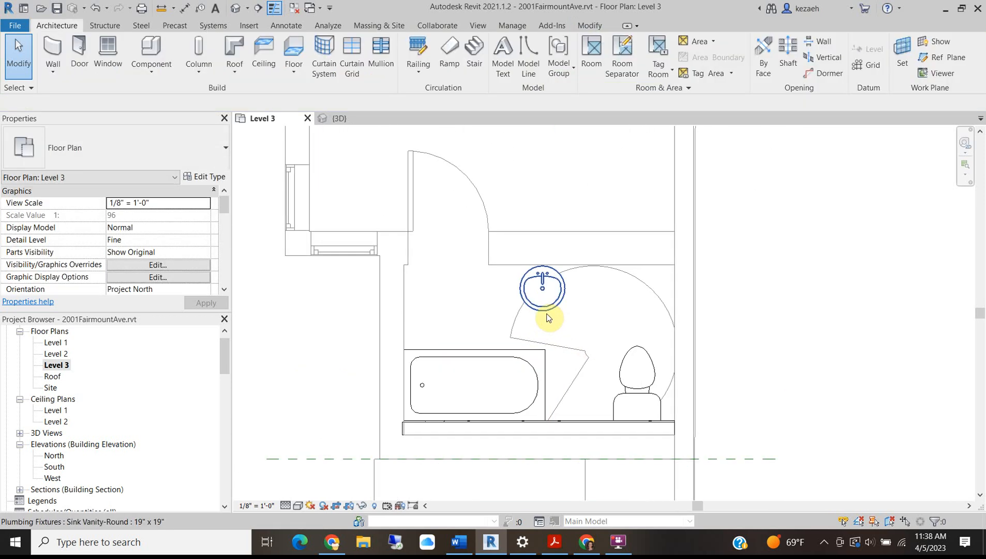
- Start a new wall using the type W3 Interior - 4 7/8" Partition (1-hr)
{"action": "left_click", "coordinate": [551, 314]}
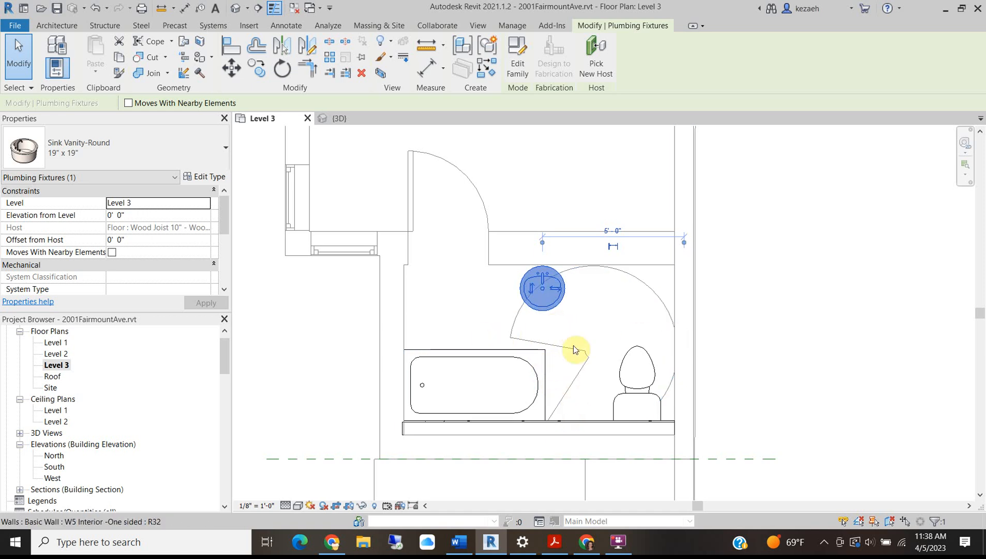
{"action": "left_click", "coordinate": [46, 26]}
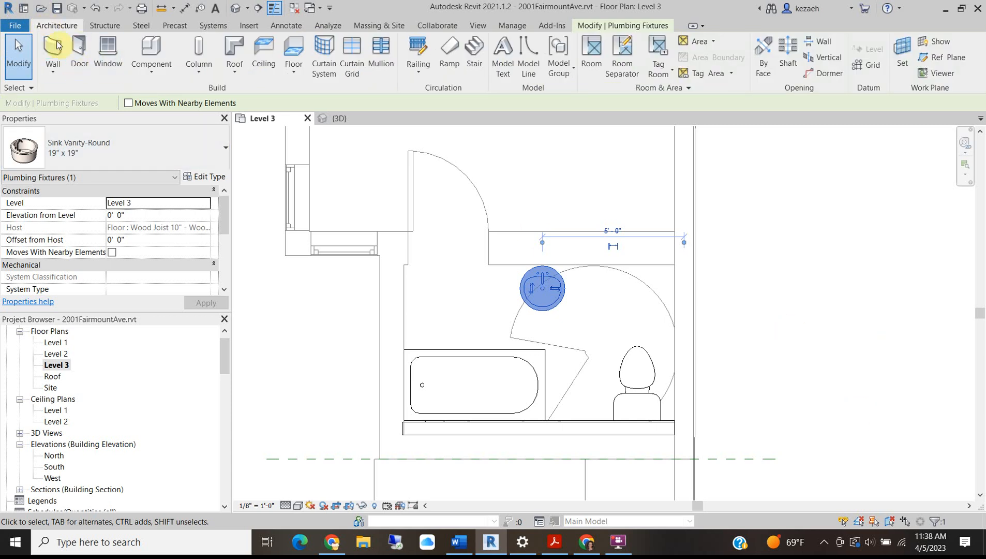
{"action": "key", "text": "w"}
{"action": "key", "text": "a"}
{"action": "left_click", "coordinate": [104, 150]}
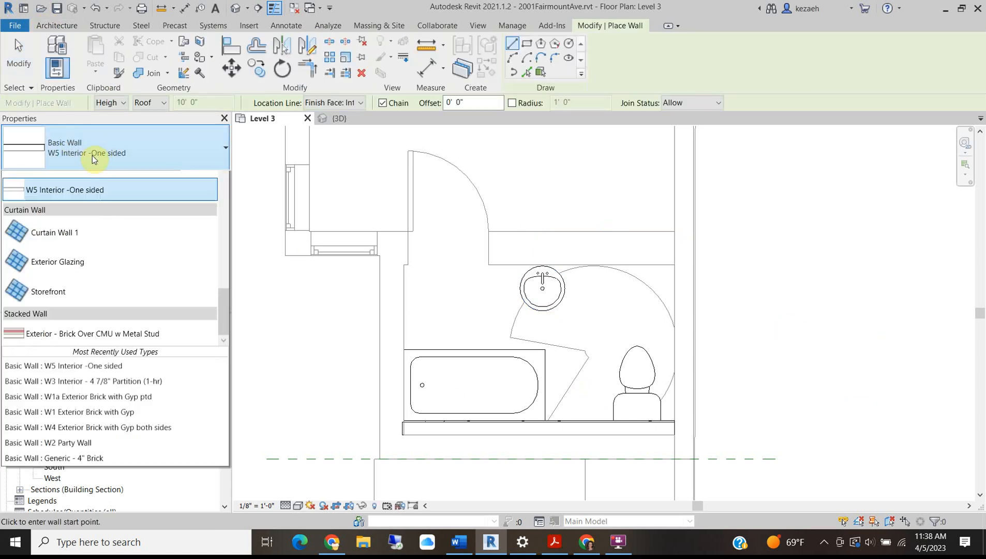
{"action": "scroll", "coordinate": [83, 231], "scroll_direction": "up", "scroll_amount": 1}
{"action": "left_click", "coordinate": [106, 223]}
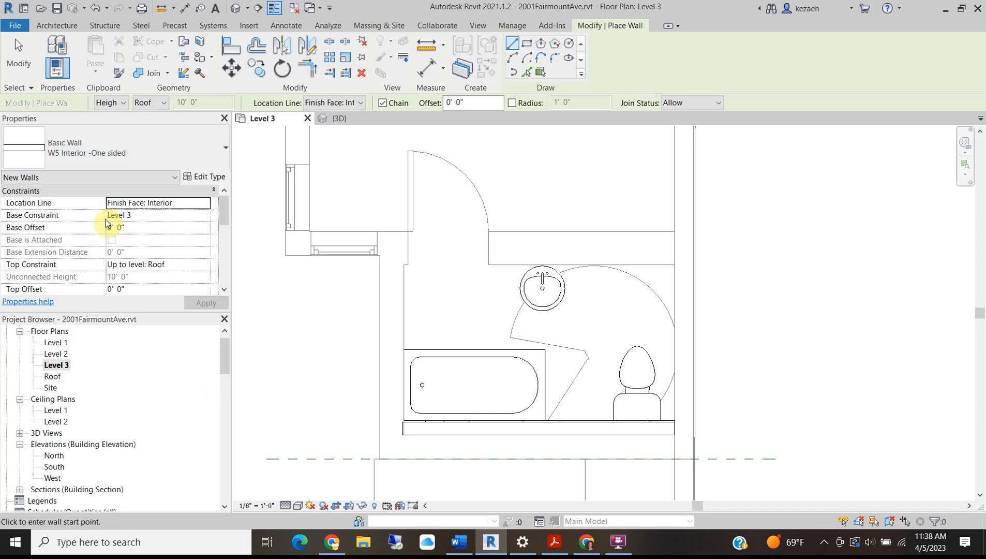
{"action": "left_click", "coordinate": [545, 420]}
{"action": "scroll", "coordinate": [554, 378], "scroll_direction": "up", "scroll_amount": 2}
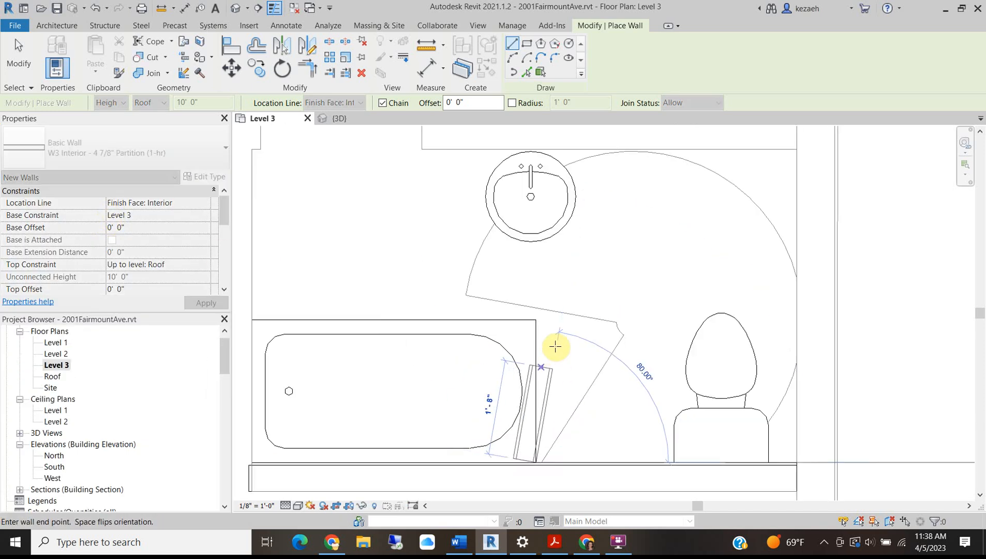
{"action": "key", "text": "Escape"}
- Draw the W3 partition along the tub's open end, from its front corner back to the W5 wall
{"action": "left_click", "coordinate": [536, 320]}
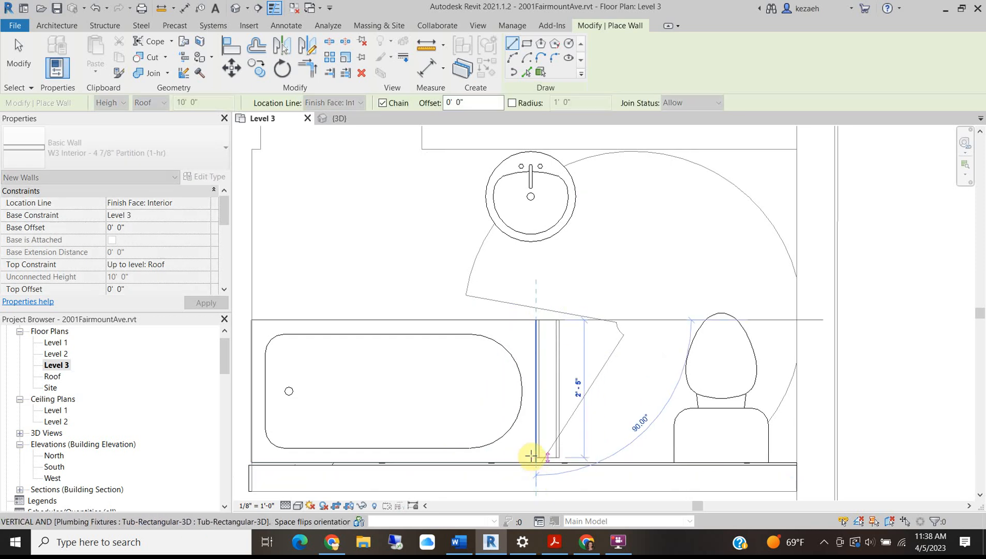
{"action": "left_click", "coordinate": [535, 462]}
{"action": "scroll", "coordinate": [555, 342], "scroll_direction": "down", "scroll_amount": 2}
{"action": "key", "text": "Escape"}
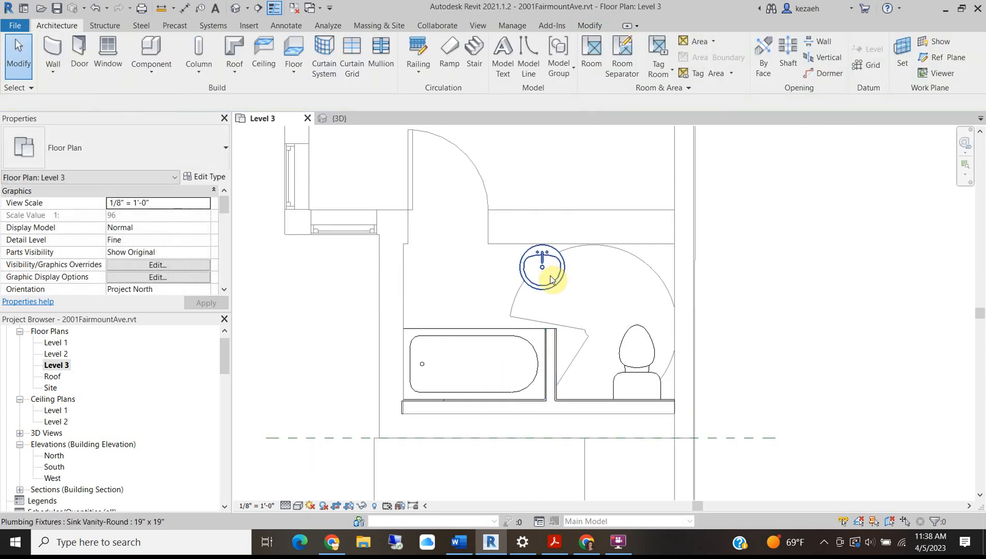
- Check the positions of the round sink and toilet around the new partition, and review the overall Level 3 layout
{"action": "left_click", "coordinate": [555, 274]}
{"action": "middle_click_drag", "start_coordinate": [544, 247], "coordinate": [550, 266]}
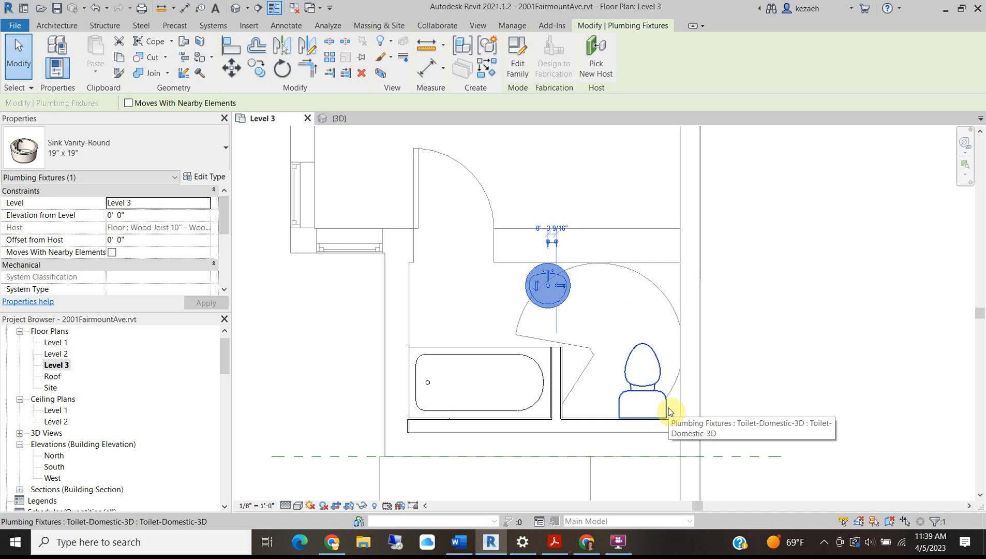
{"action": "left_click", "coordinate": [645, 391]}
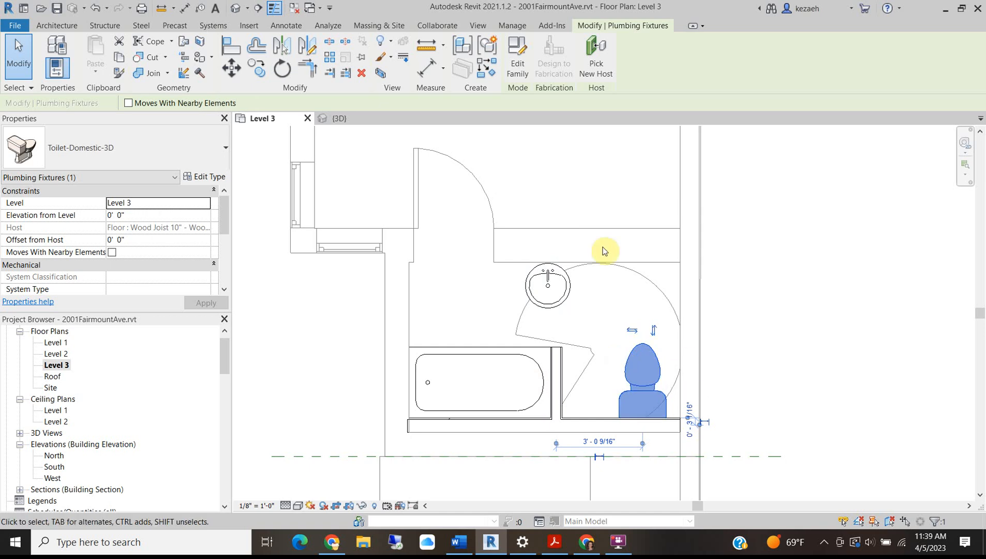
{"action": "left_click", "coordinate": [876, 351]}
{"action": "scroll", "coordinate": [479, 297], "scroll_direction": "down", "scroll_amount": 6}
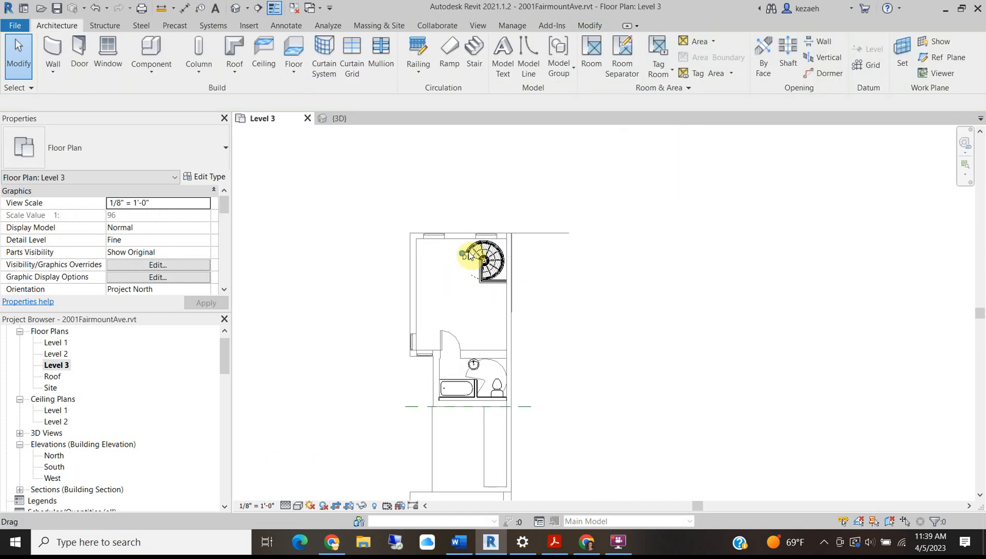
{"action": "scroll", "coordinate": [474, 412], "scroll_direction": "up", "scroll_amount": 2}
{"action": "scroll", "coordinate": [524, 323], "scroll_direction": "down", "scroll_amount": 3}
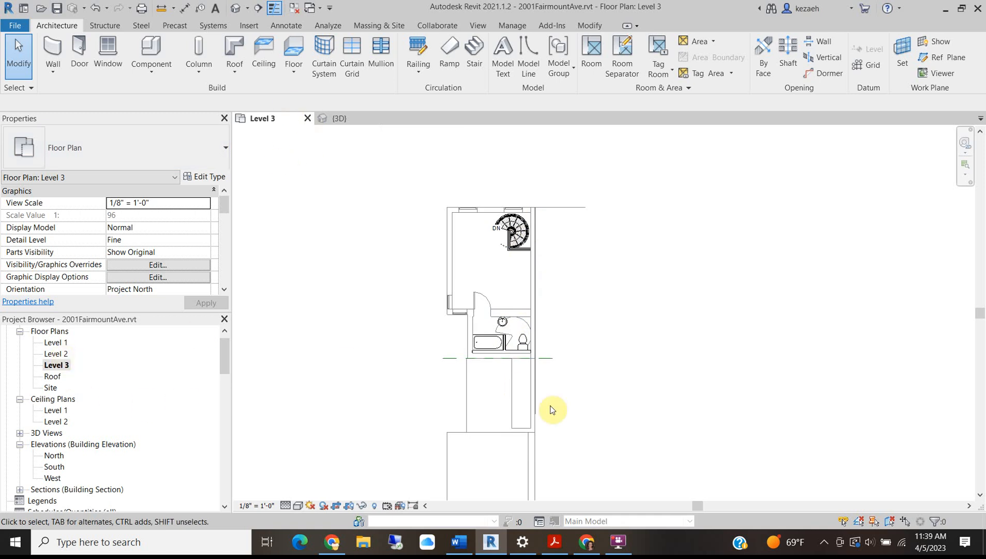
- Open the Level 2 floor plan and examine the area under the new bathroom, the straight stair and the spiral stair
{"action": "double_click", "coordinate": [56, 355]}
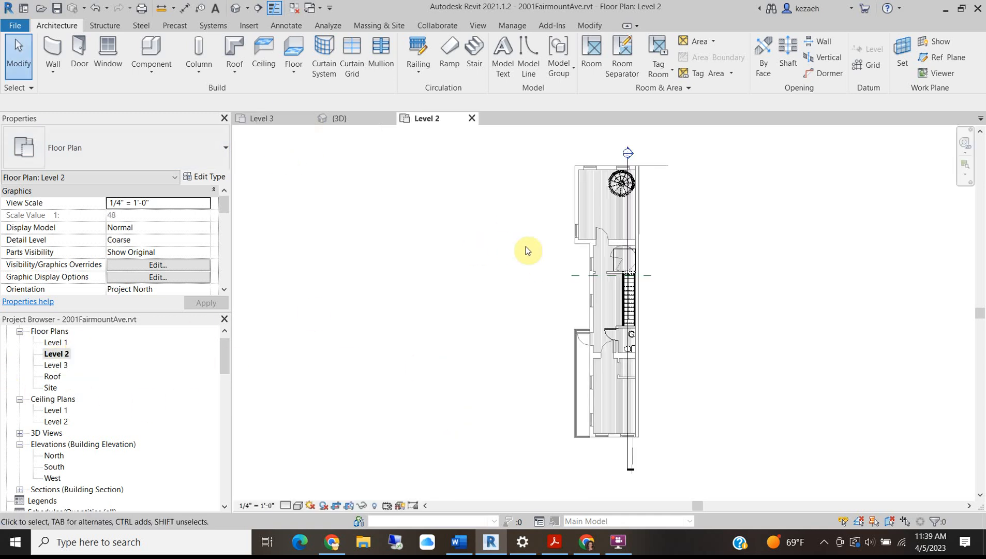
{"action": "scroll", "coordinate": [619, 350], "scroll_direction": "up", "scroll_amount": 7}
{"action": "scroll", "coordinate": [625, 310], "scroll_direction": "down", "scroll_amount": 1}
{"action": "middle_click_drag", "start_coordinate": [603, 354], "coordinate": [465, 488]}
{"action": "scroll", "coordinate": [517, 285], "scroll_direction": "down", "scroll_amount": 3}
{"action": "middle_click_drag", "start_coordinate": [503, 228], "coordinate": [511, 293]}
{"action": "scroll", "coordinate": [504, 275], "scroll_direction": "up", "scroll_amount": 3}
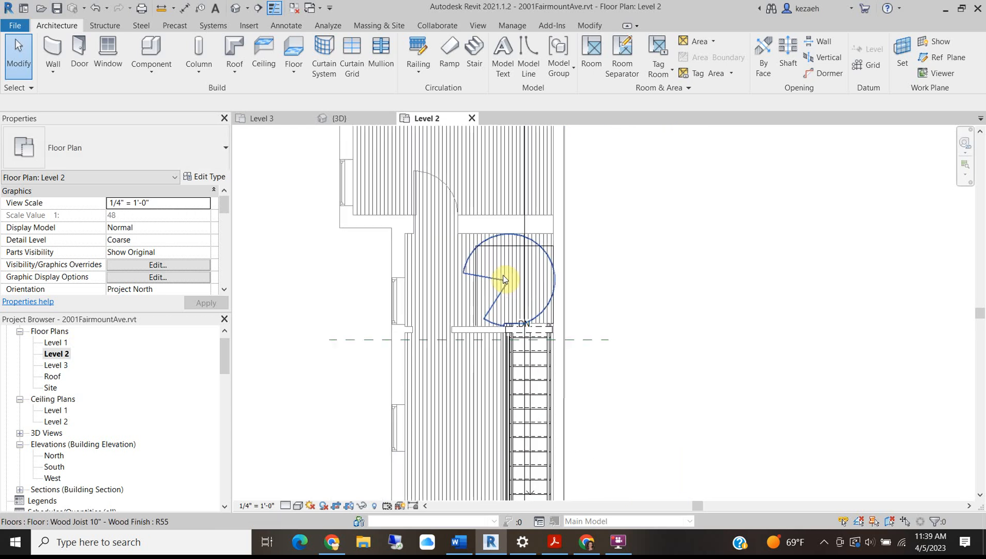
{"action": "scroll", "coordinate": [445, 280], "scroll_direction": "down", "scroll_amount": 3}
{"action": "middle_click_drag", "start_coordinate": [449, 195], "coordinate": [450, 270]}
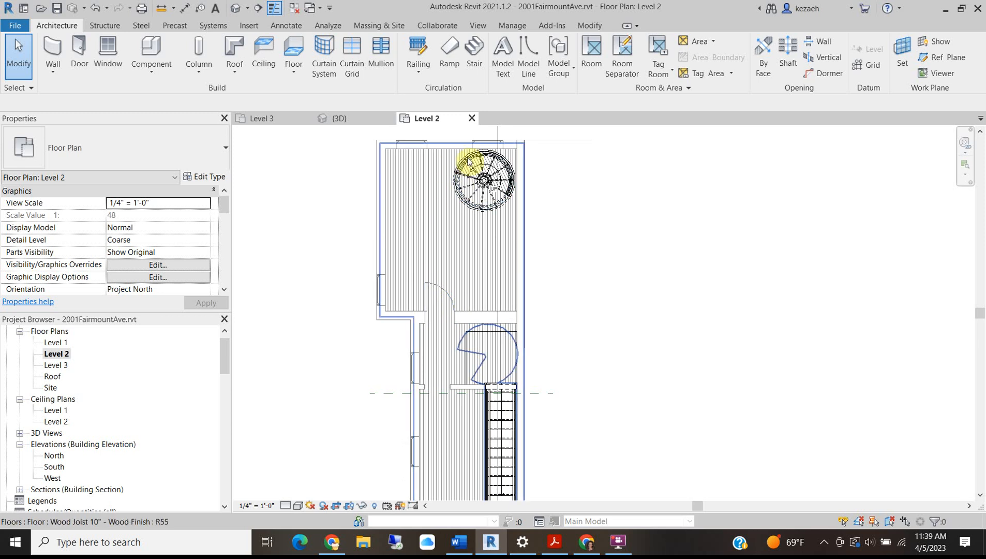
- Examine the Level 2 floor plan around the small bathroom, the closet beside it and the straight stair
{"action": "scroll", "coordinate": [422, 171], "scroll_direction": "down", "scroll_amount": 3}
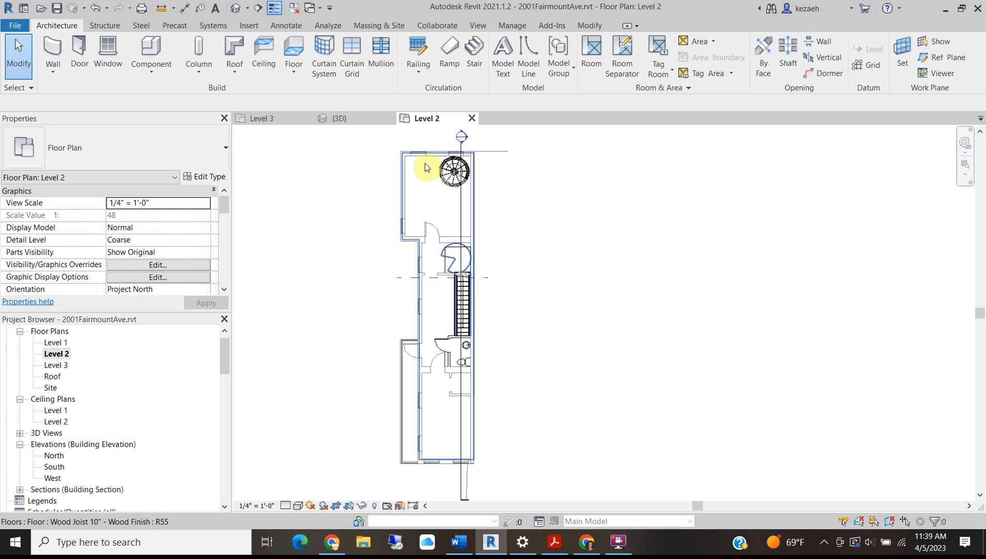
{"action": "scroll", "coordinate": [453, 390], "scroll_direction": "up", "scroll_amount": 3}
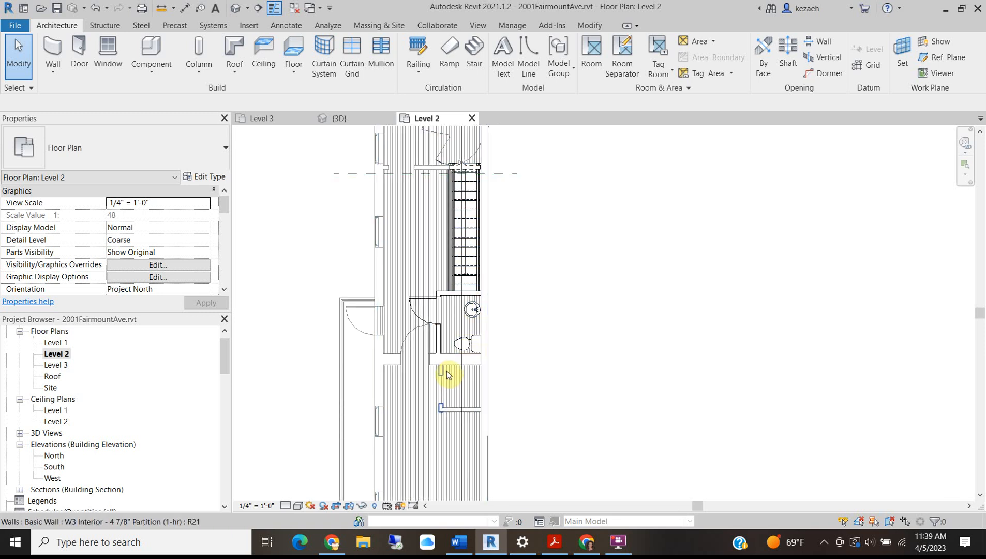
{"action": "scroll", "coordinate": [446, 369], "scroll_direction": "up", "scroll_amount": 2}
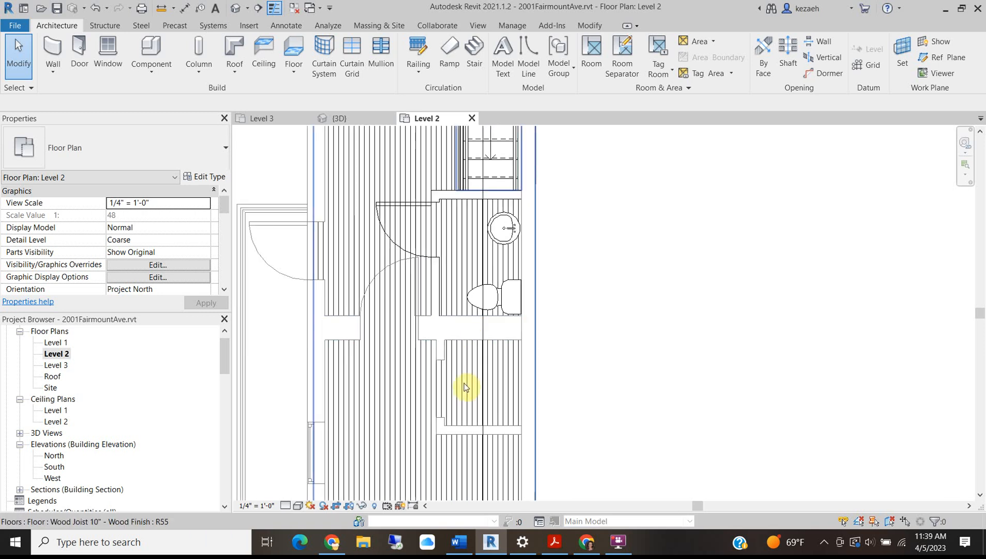
{"action": "scroll", "coordinate": [490, 361], "scroll_direction": "down", "scroll_amount": 3}
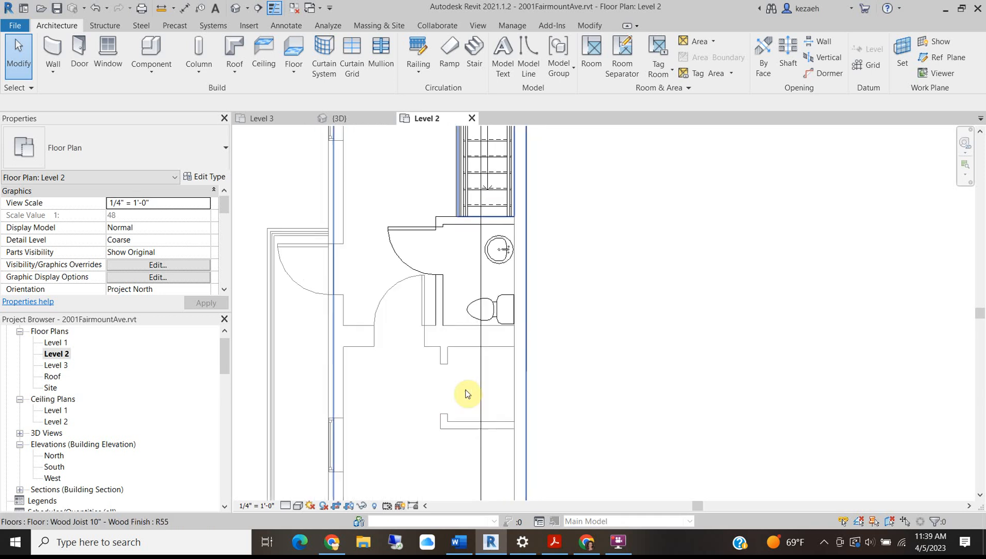
{"action": "middle_click_drag", "start_coordinate": [458, 386], "coordinate": [439, 298]}
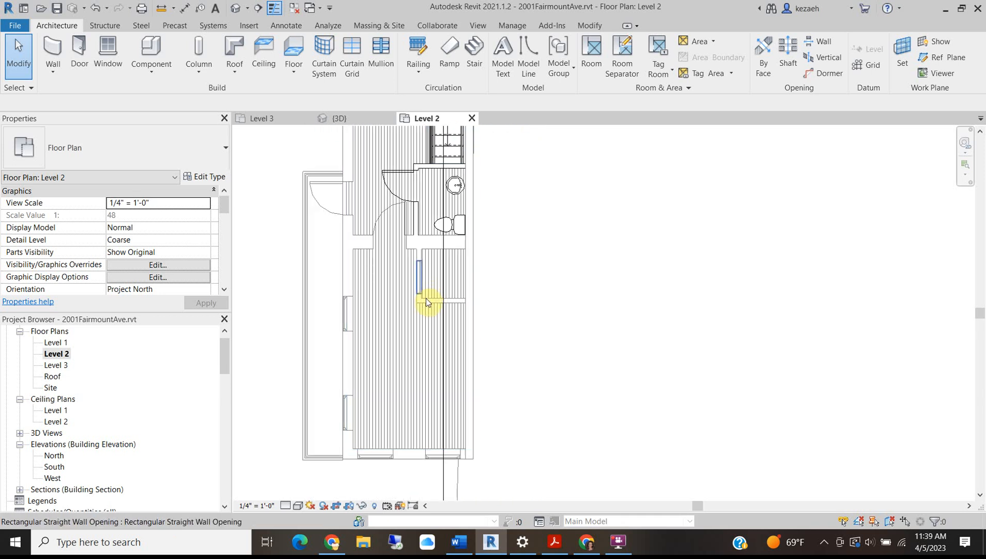
{"action": "middle_click_drag", "start_coordinate": [374, 233], "coordinate": [325, 440]}
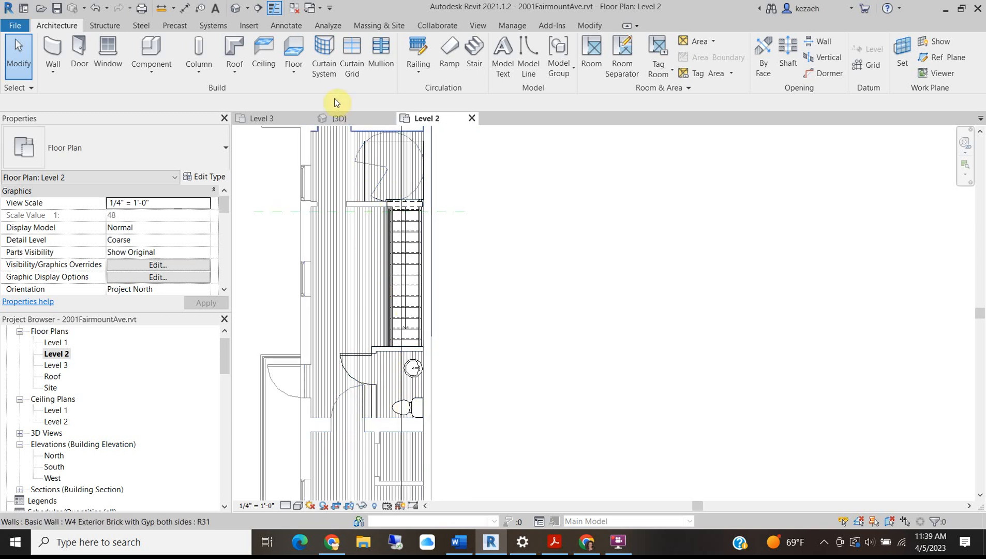
- Open the Level 1 floor plan and examine the straight stair and the open space around it
{"action": "double_click", "coordinate": [63, 345]}
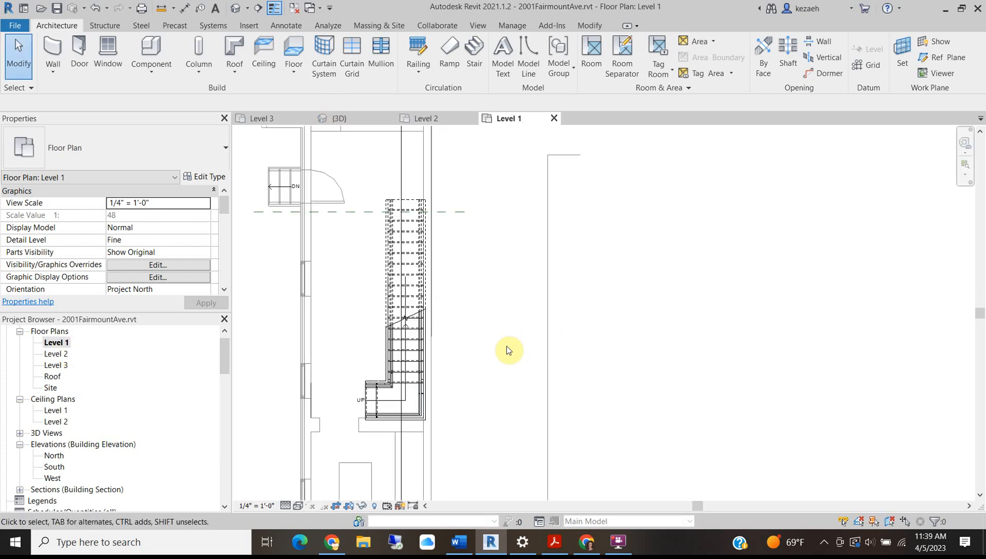
{"action": "middle_click_drag", "start_coordinate": [347, 436], "coordinate": [348, 374]}
{"action": "scroll", "coordinate": [359, 285], "scroll_direction": "down", "scroll_amount": 3}
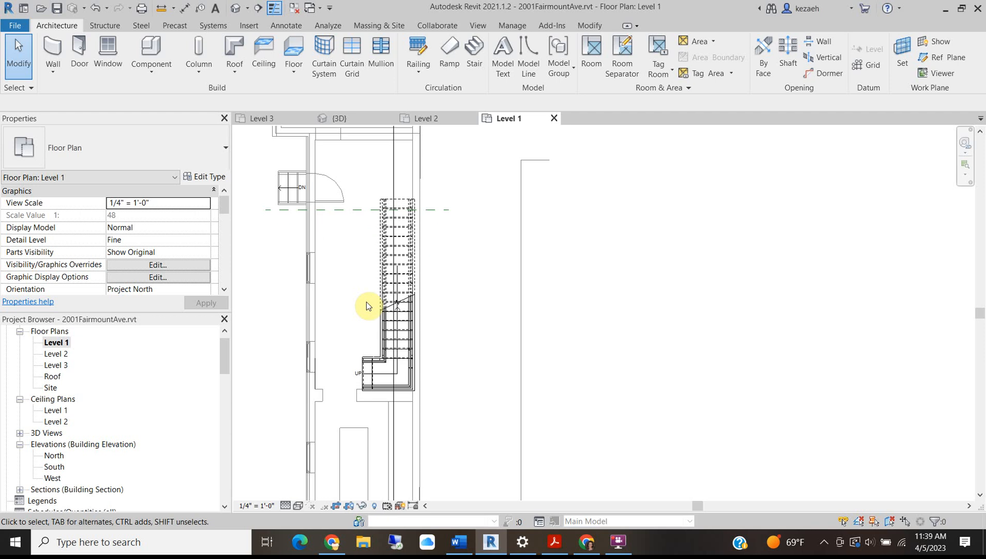
{"action": "scroll", "coordinate": [366, 302], "scroll_direction": "down", "scroll_amount": 1}
{"action": "scroll", "coordinate": [366, 302], "scroll_direction": "up", "scroll_amount": 2}
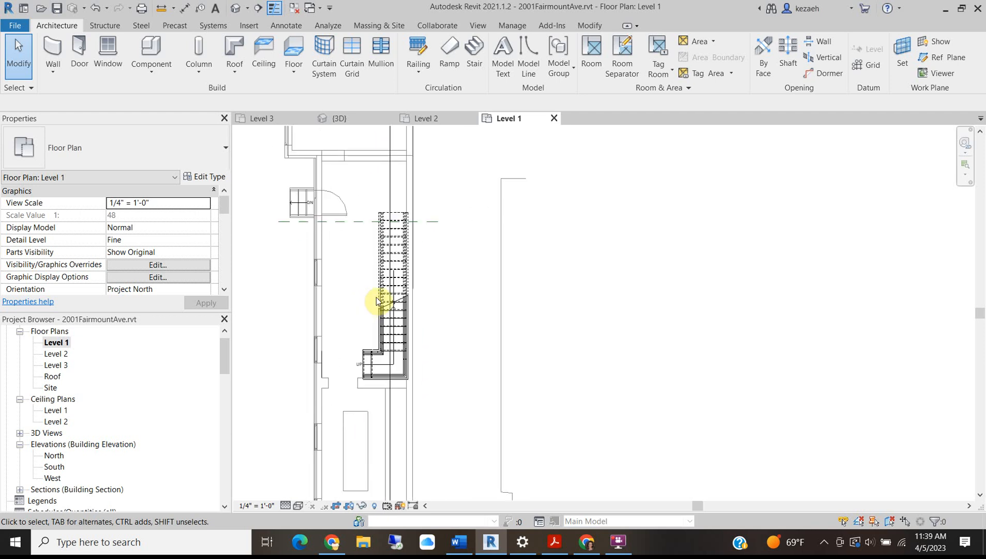
{"action": "scroll", "coordinate": [368, 310], "scroll_direction": "up", "scroll_amount": 3}
{"action": "scroll", "coordinate": [344, 321], "scroll_direction": "down", "scroll_amount": 4}
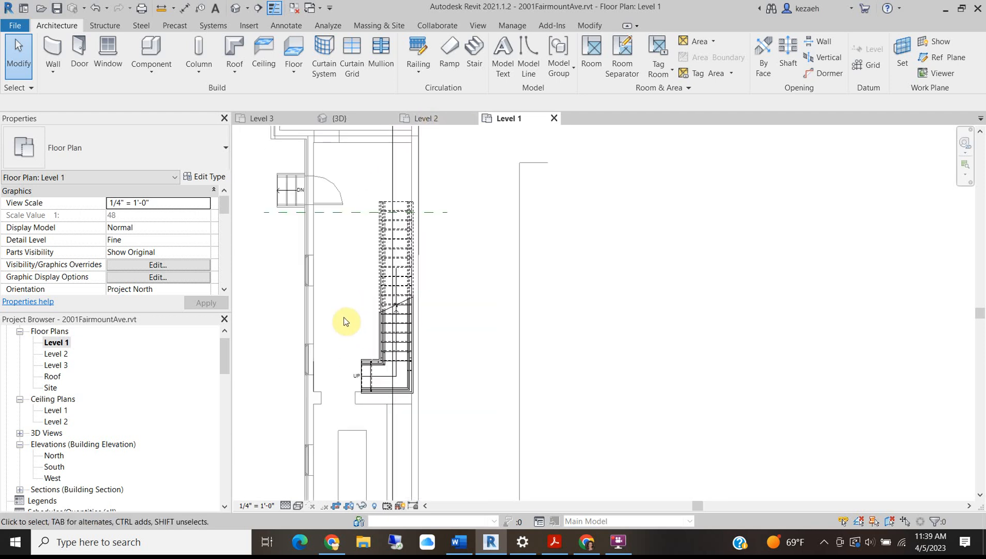
{"action": "scroll", "coordinate": [337, 334], "scroll_direction": "down", "scroll_amount": 3}
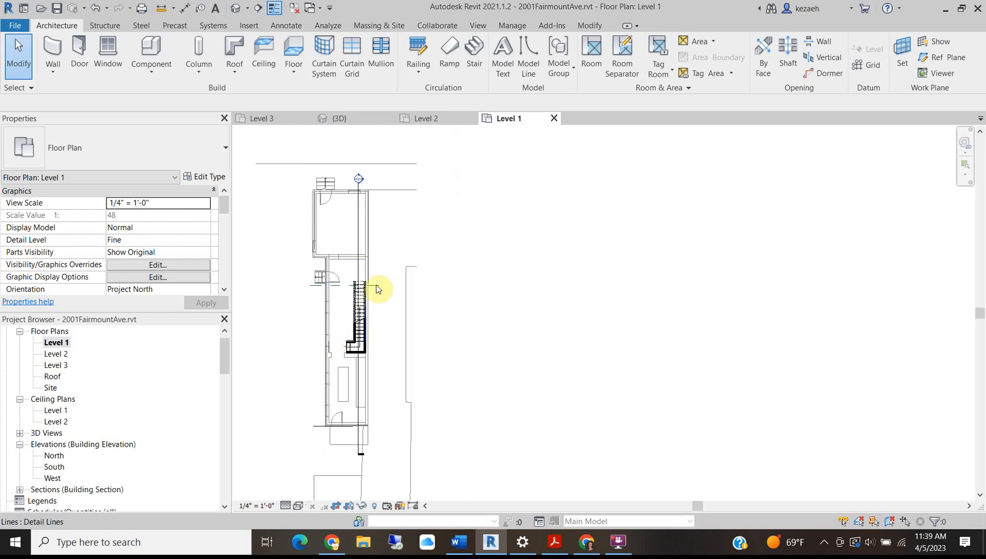
{"action": "scroll", "coordinate": [352, 336], "scroll_direction": "up", "scroll_amount": 3}
{"action": "scroll", "coordinate": [362, 305], "scroll_direction": "down", "scroll_amount": 4}
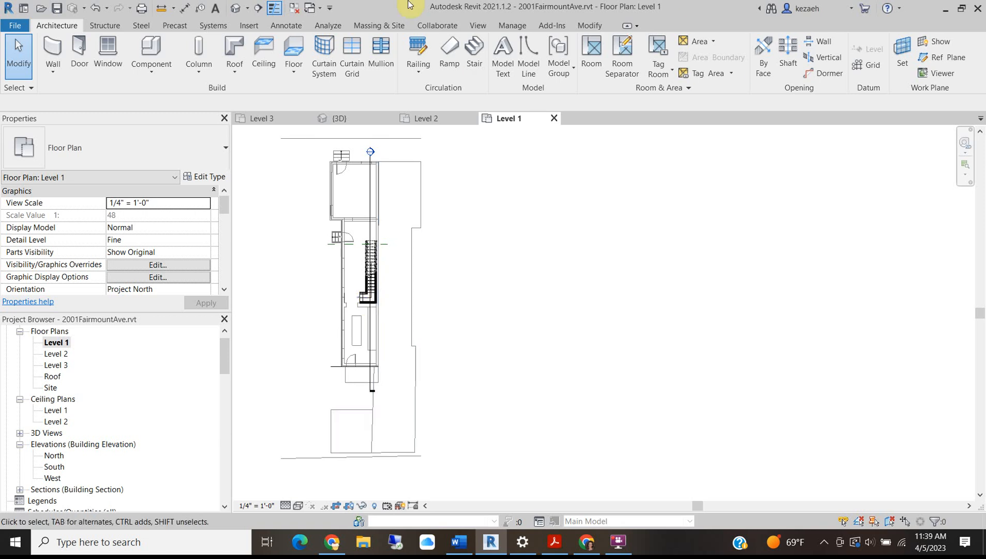
{"action": "scroll", "coordinate": [397, 160], "scroll_direction": "up", "scroll_amount": 3}
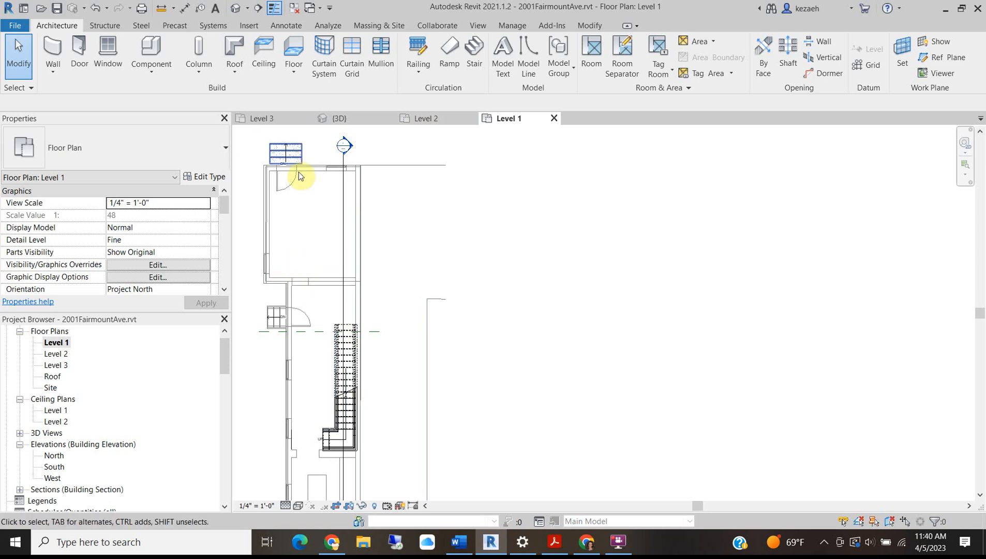
- Examine the cutaway 3D model, focusing on the space beneath the straight stair on Level 1
{"action": "left_click", "coordinate": [238, 9]}
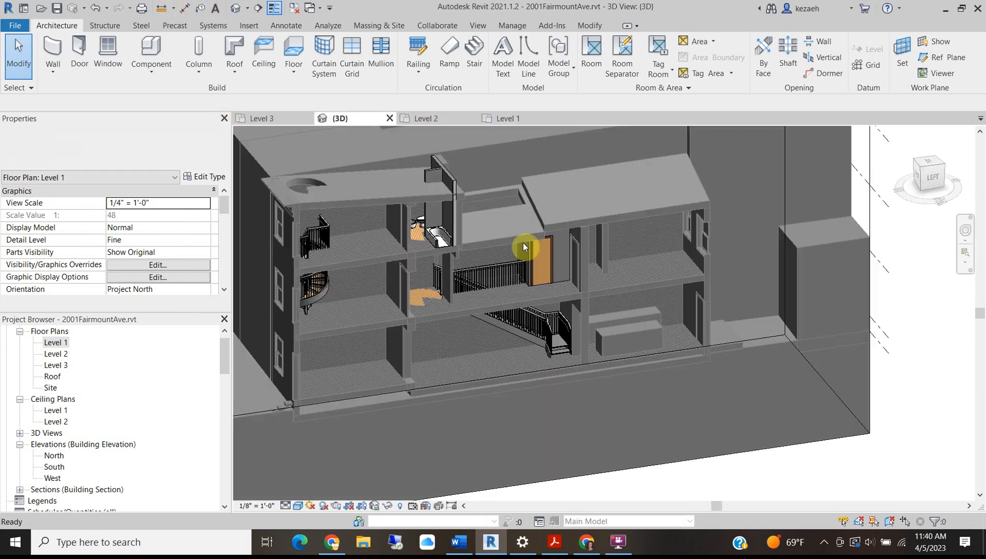
{"action": "scroll", "coordinate": [474, 262], "scroll_direction": "up", "scroll_amount": 3}
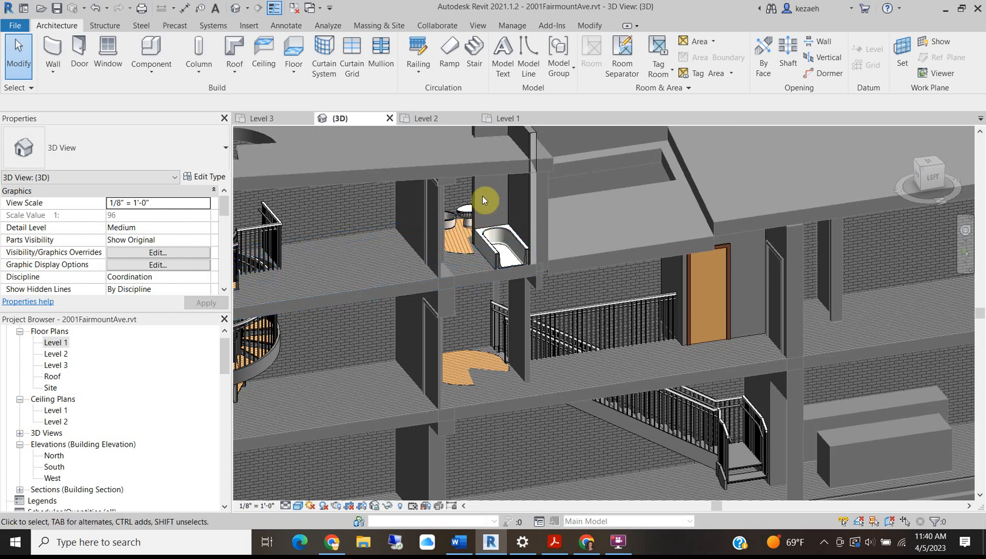
{"action": "scroll", "coordinate": [484, 212], "scroll_direction": "up", "scroll_amount": 5}
{"action": "scroll", "coordinate": [417, 214], "scroll_direction": "down", "scroll_amount": 6}
{"action": "scroll", "coordinate": [418, 215], "scroll_direction": "down", "scroll_amount": 5}
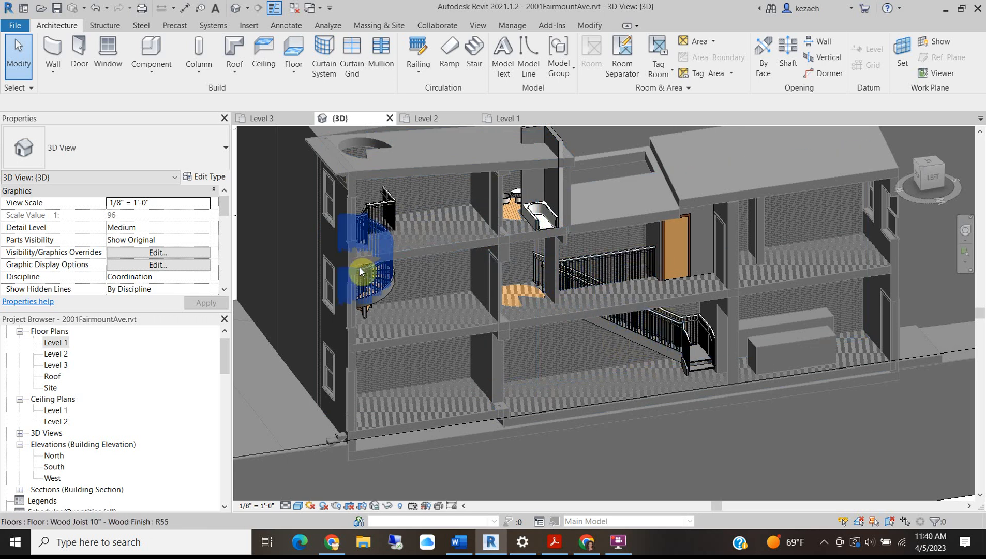
{"action": "middle_click_drag", "start_coordinate": [662, 330], "coordinate": [458, 281]}
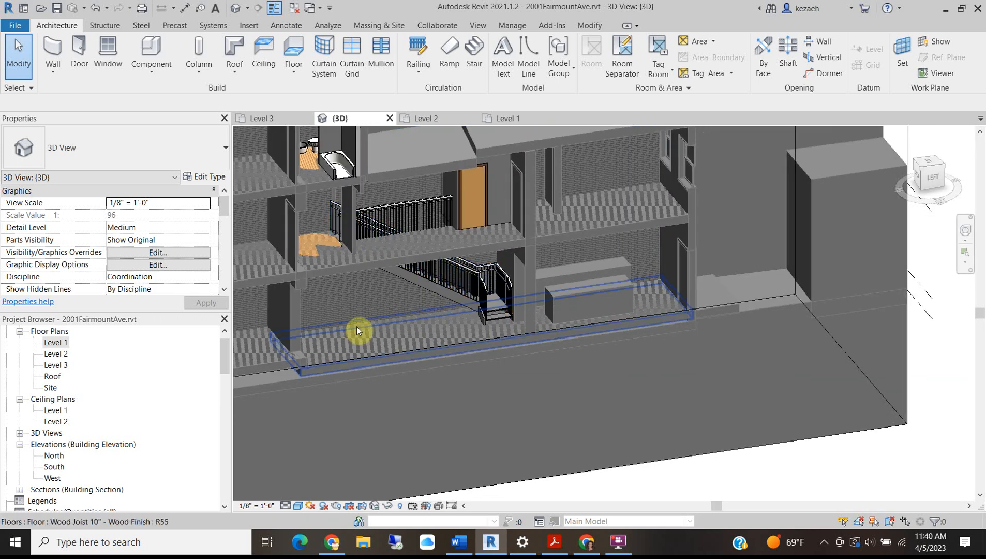
{"action": "middle_click_drag", "start_coordinate": [362, 335], "coordinate": [454, 348]}
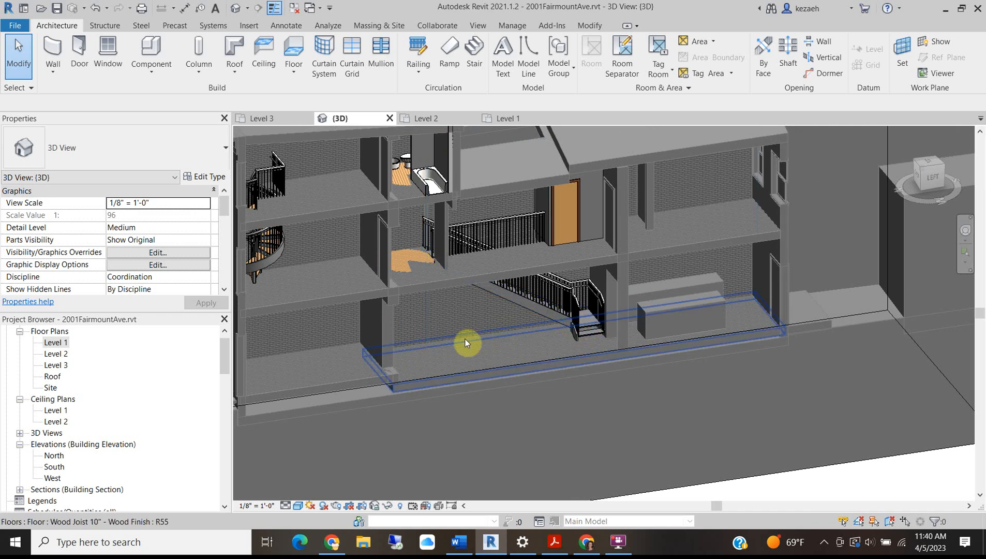
{"action": "scroll", "coordinate": [475, 315], "scroll_direction": "up", "scroll_amount": 3}
{"action": "middle_click_drag", "start_coordinate": [463, 312], "coordinate": [417, 251], "text": "shift"}
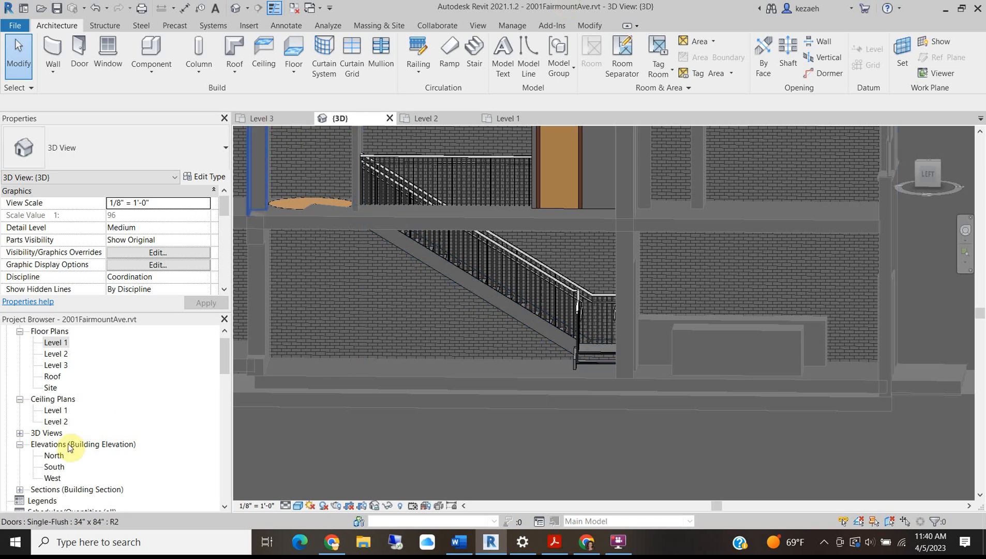
- Find the building sections among the project views and open Section 2
{"action": "scroll", "coordinate": [74, 435], "scroll_direction": "down", "scroll_amount": 2}
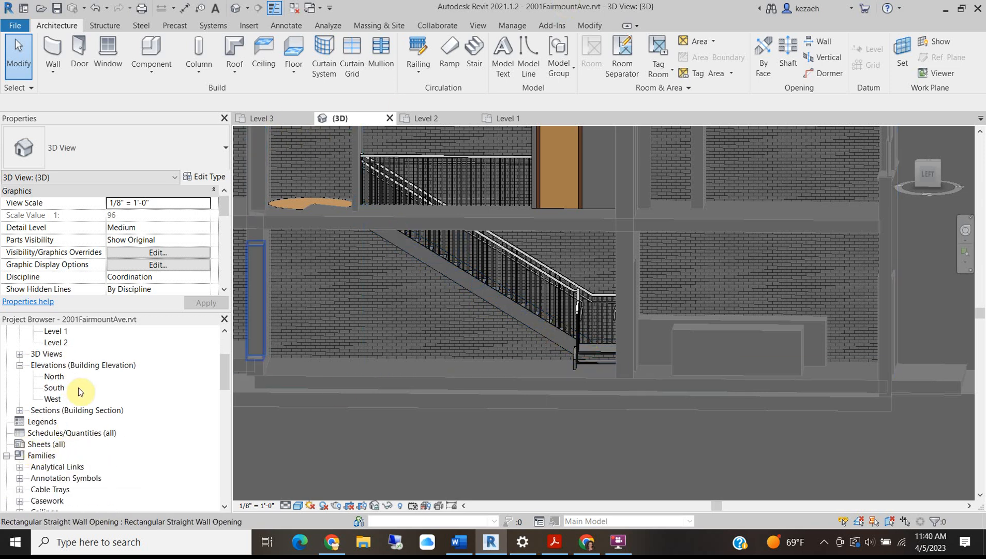
{"action": "scroll", "coordinate": [31, 445], "scroll_direction": "down", "scroll_amount": 2}
{"action": "scroll", "coordinate": [44, 434], "scroll_direction": "up", "scroll_amount": 4}
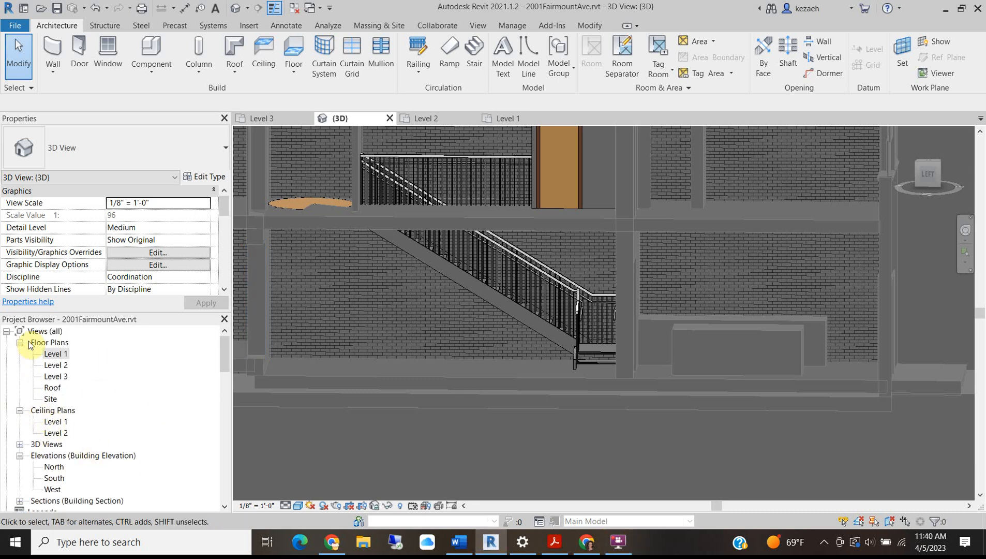
{"action": "scroll", "coordinate": [30, 363], "scroll_direction": "down", "scroll_amount": 8}
{"action": "scroll", "coordinate": [27, 414], "scroll_direction": "down", "scroll_amount": 8}
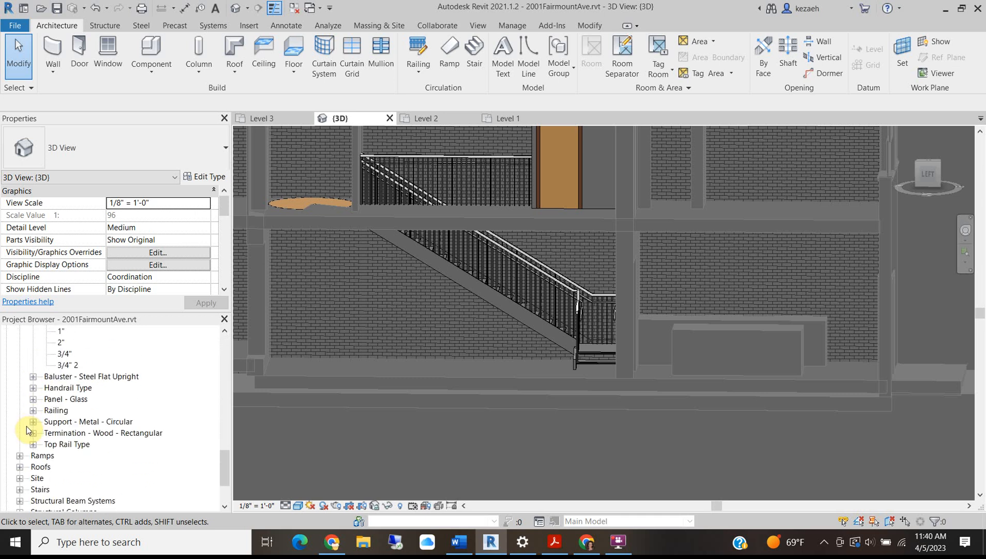
{"action": "scroll", "coordinate": [65, 448], "scroll_direction": "down", "scroll_amount": 3}
{"action": "scroll", "coordinate": [59, 448], "scroll_direction": "up", "scroll_amount": 2}
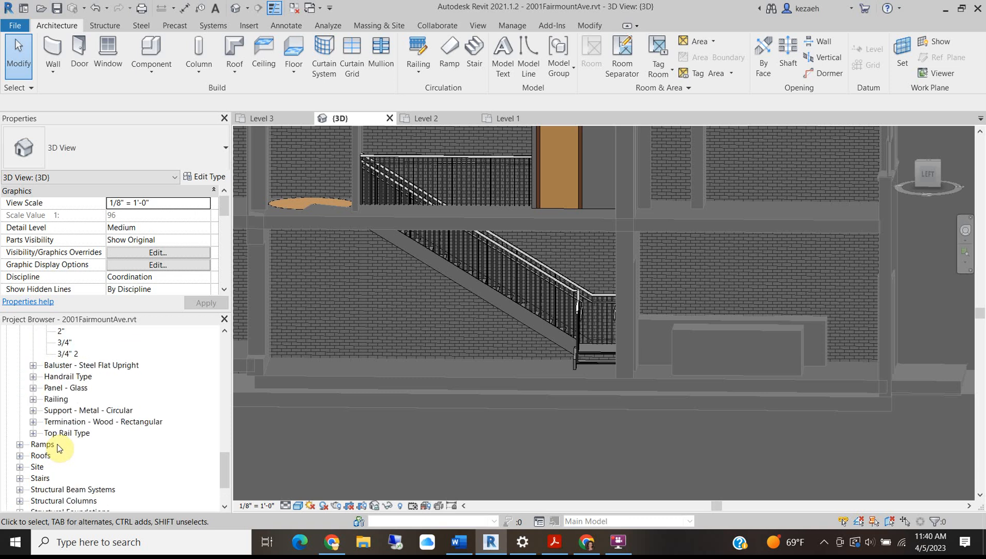
{"action": "scroll", "coordinate": [58, 448], "scroll_direction": "up", "scroll_amount": 7}
{"action": "scroll", "coordinate": [50, 379], "scroll_direction": "up", "scroll_amount": 8}
{"action": "scroll", "coordinate": [59, 424], "scroll_direction": "up", "scroll_amount": 3}
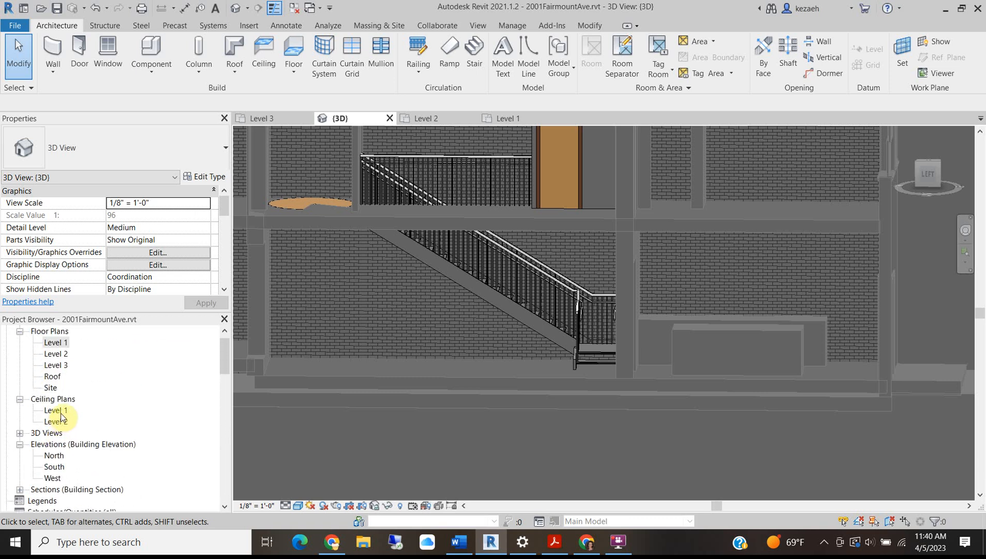
{"action": "left_click", "coordinate": [21, 489]}
{"action": "double_click", "coordinate": [59, 500]}
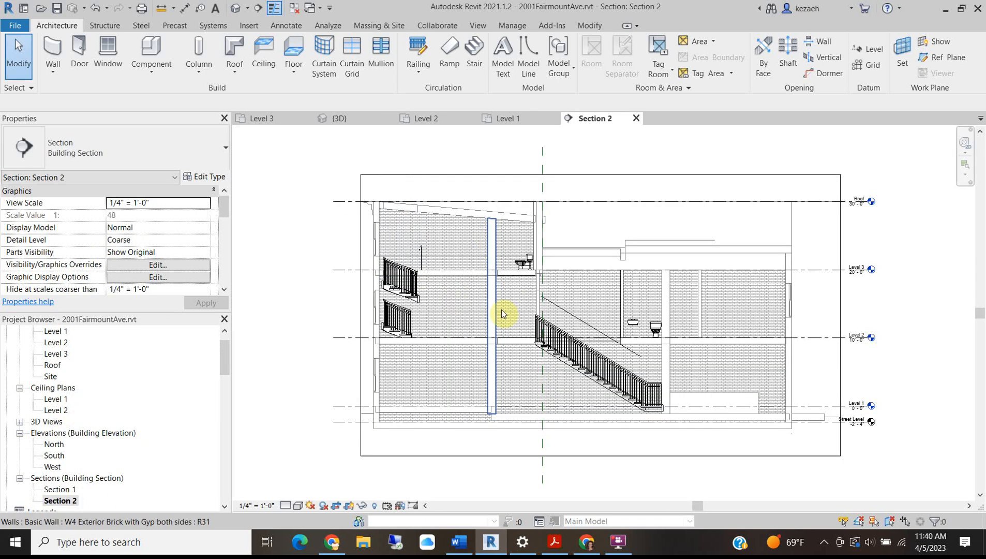
- Draw a 6'8" vertical detail line up from the Level 1 floor under the stair, with a horizontal line from its upper end away from the stair
{"action": "scroll", "coordinate": [550, 391], "scroll_direction": "up", "scroll_amount": 5}
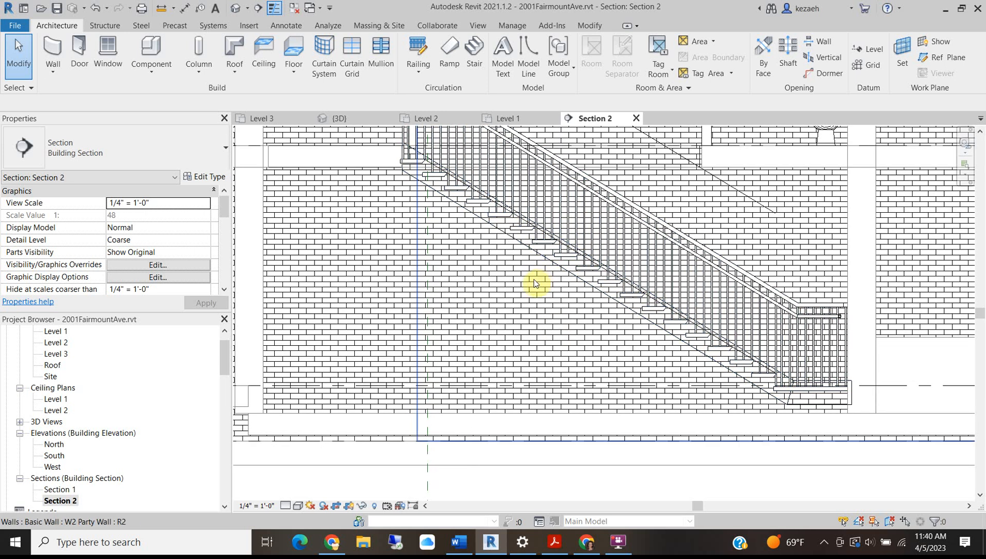
{"action": "key", "text": "d"}
{"action": "key", "text": "l"}
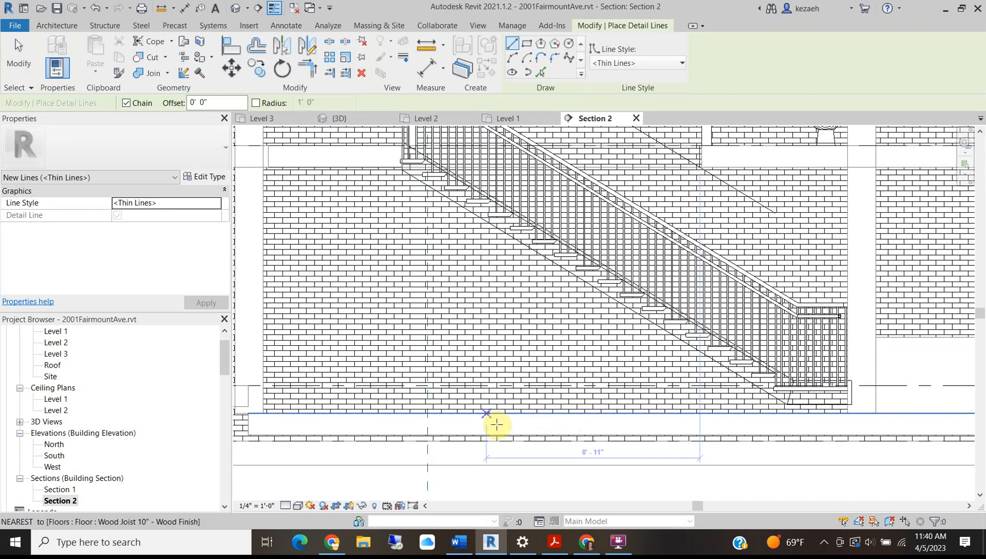
{"action": "scroll", "coordinate": [519, 414], "scroll_direction": "down", "scroll_amount": 2}
{"action": "left_click", "coordinate": [519, 415]}
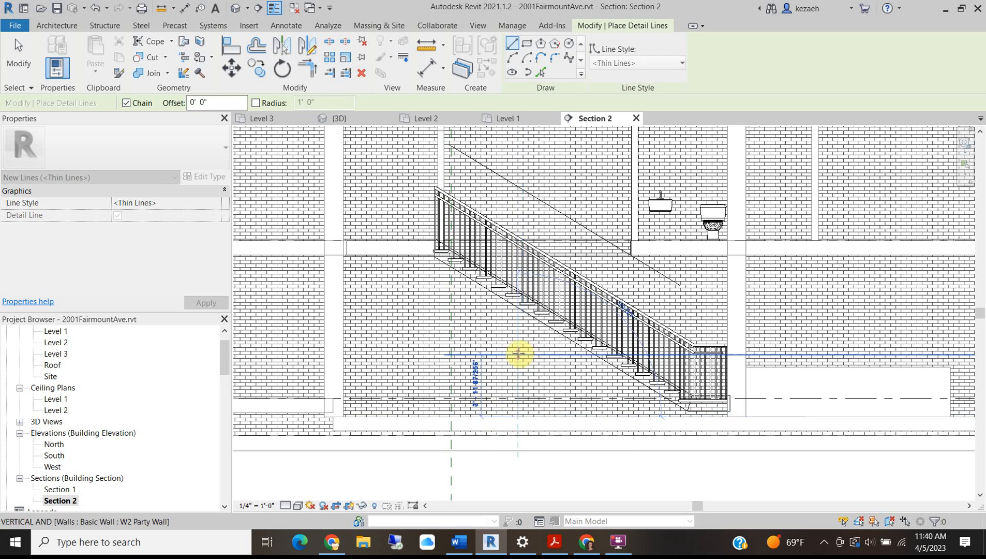
{"action": "scroll", "coordinate": [519, 352], "scroll_direction": "up", "scroll_amount": 2}
{"action": "type", "text": "6'8\""}
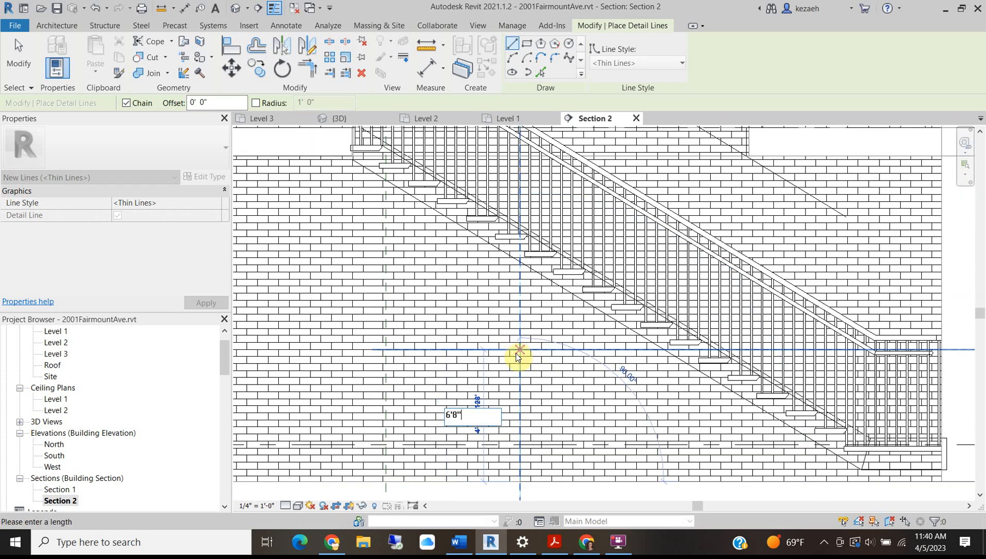
{"action": "key", "text": "Return"}
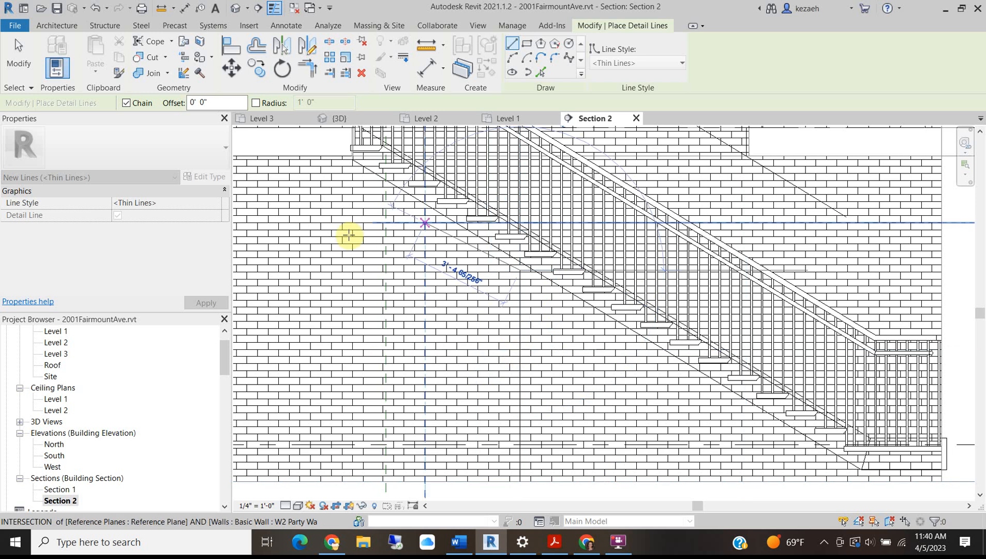
{"action": "left_click", "coordinate": [310, 271]}
{"action": "key", "text": "Escape"}
{"action": "key", "text": "Escape"}
- Move the vertical and horizontal detail lines together so their shared corner meets the underside of the stair
{"action": "left_click", "coordinate": [503, 271]}
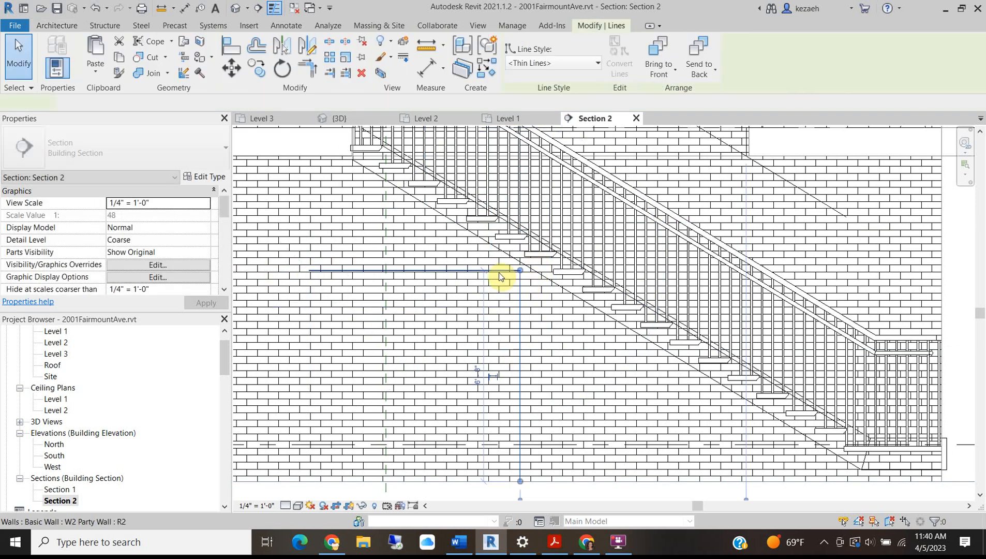
{"action": "scroll", "coordinate": [556, 273], "scroll_direction": "up", "scroll_amount": 3}
{"action": "left_click", "coordinate": [529, 283], "text": "ctrl"}
{"action": "scroll", "coordinate": [529, 282], "scroll_direction": "down", "scroll_amount": 3}
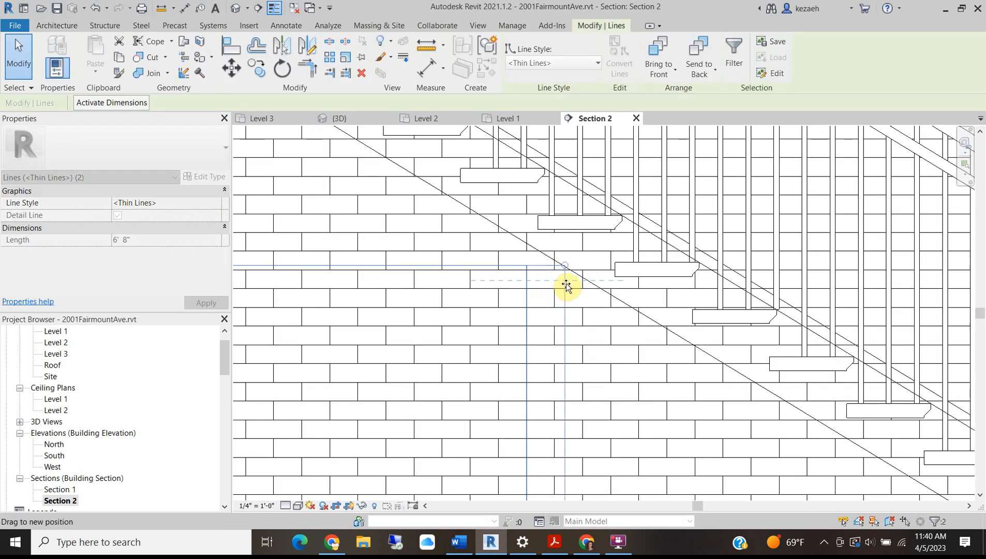
{"action": "scroll", "coordinate": [495, 292], "scroll_direction": "down", "scroll_amount": 2}
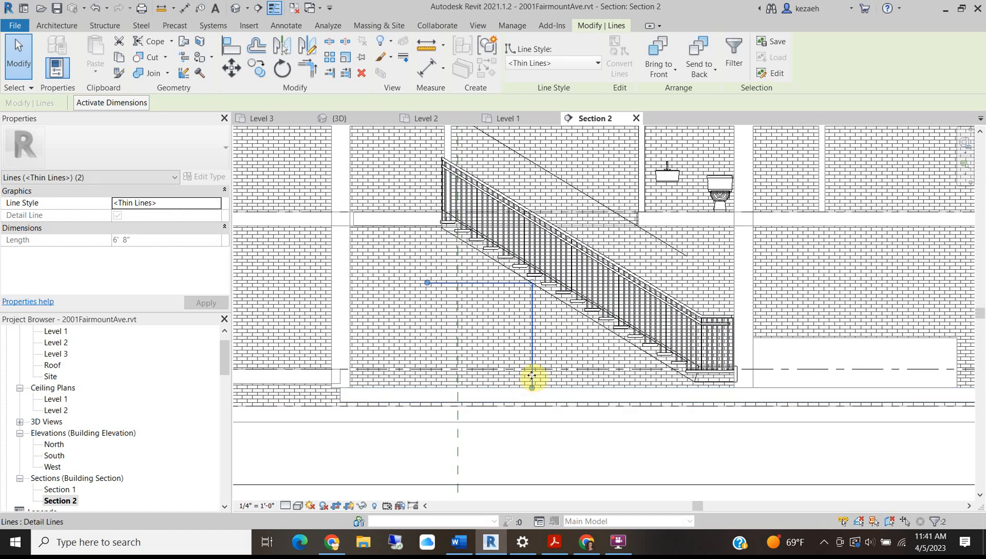
{"action": "scroll", "coordinate": [532, 375], "scroll_direction": "up", "scroll_amount": 2}
{"action": "scroll", "coordinate": [555, 264], "scroll_direction": "down", "scroll_amount": 2}
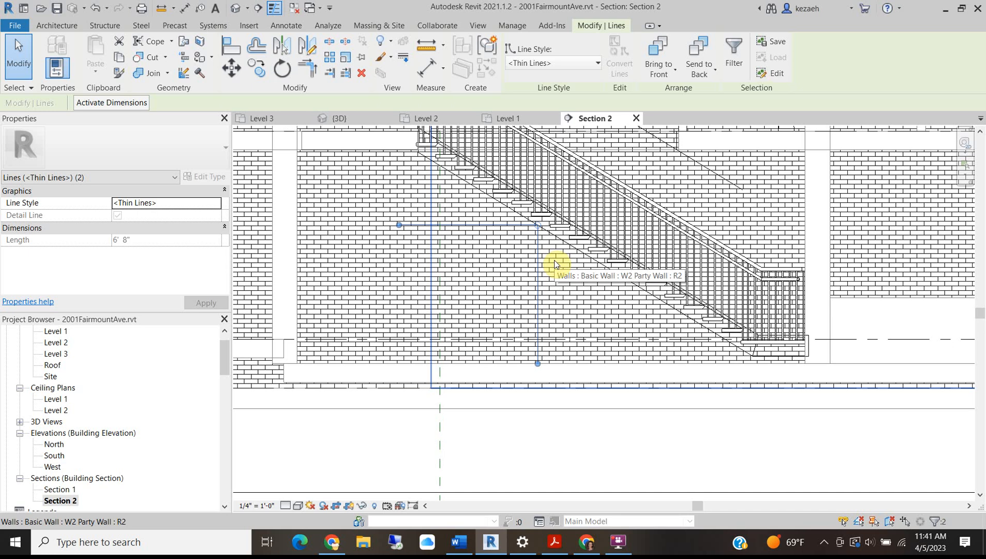
- Measure the horizontal distance from the brick wall's face to the vertical 6'8" detail line under the stair
{"action": "key", "text": "d"}
{"action": "key", "text": "i"}
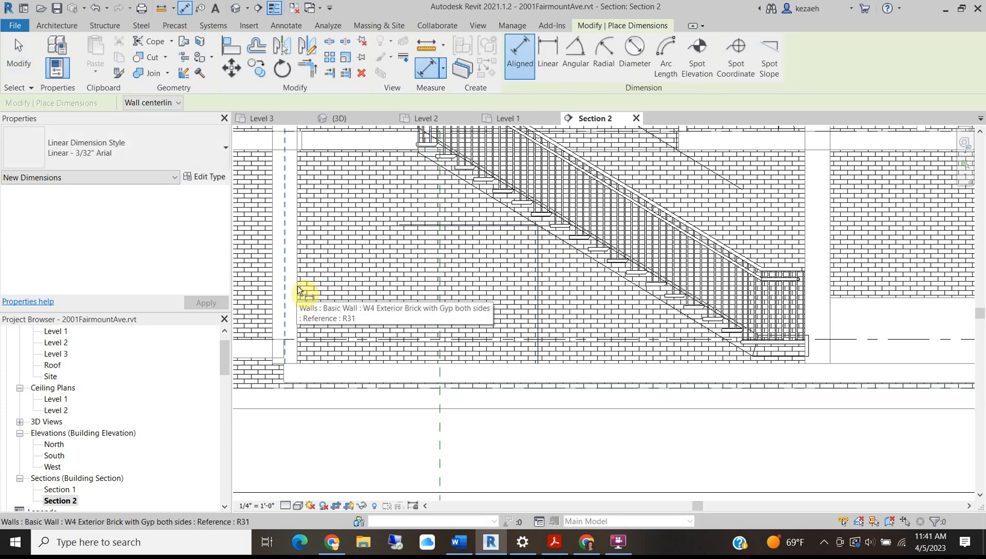
{"action": "left_click", "coordinate": [298, 285]}
{"action": "left_click", "coordinate": [538, 294]}
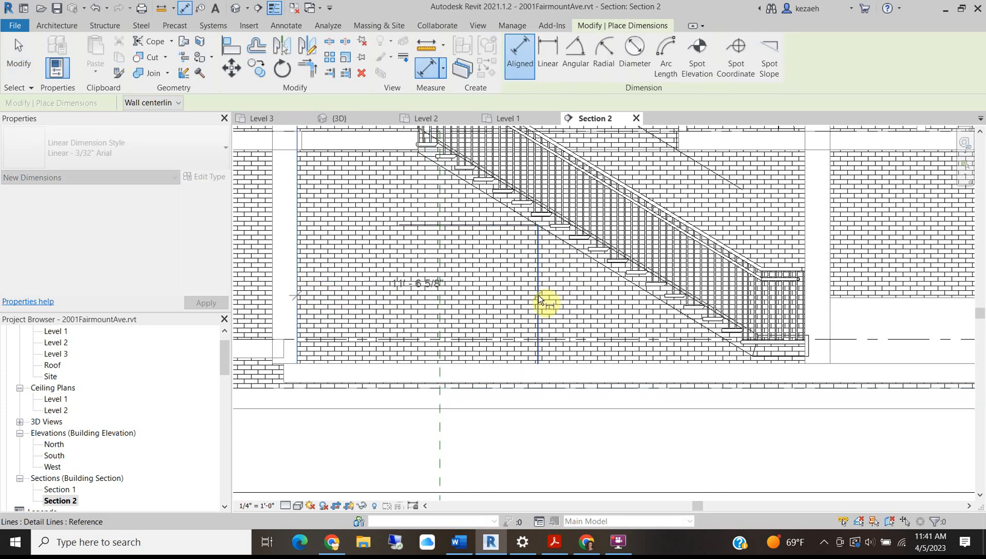
{"action": "scroll", "coordinate": [455, 266], "scroll_direction": "up", "scroll_amount": 2}
{"action": "scroll", "coordinate": [457, 266], "scroll_direction": "down", "scroll_amount": 2}
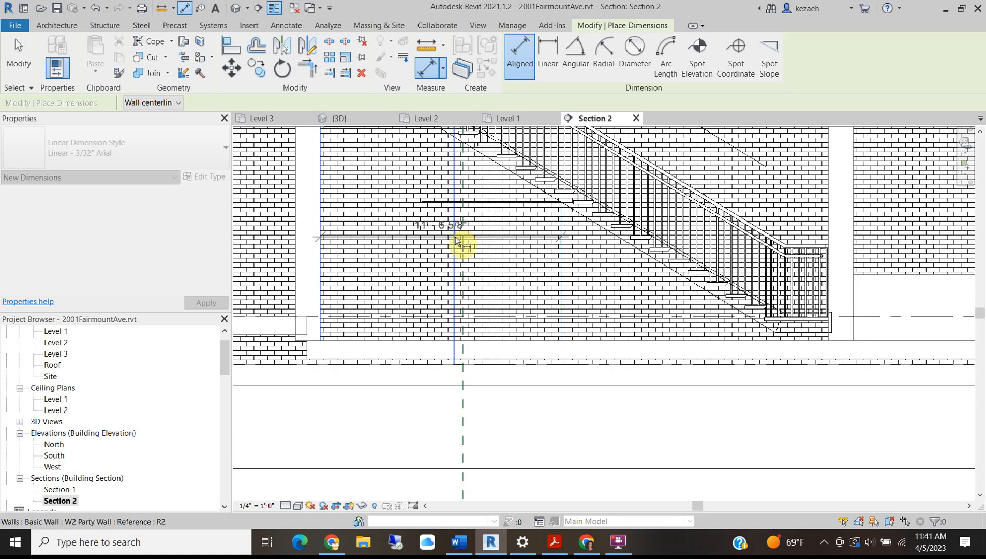
{"action": "scroll", "coordinate": [457, 241], "scroll_direction": "down", "scroll_amount": 2}
{"action": "key", "text": "Escape"}
{"action": "key", "text": "Escape"}
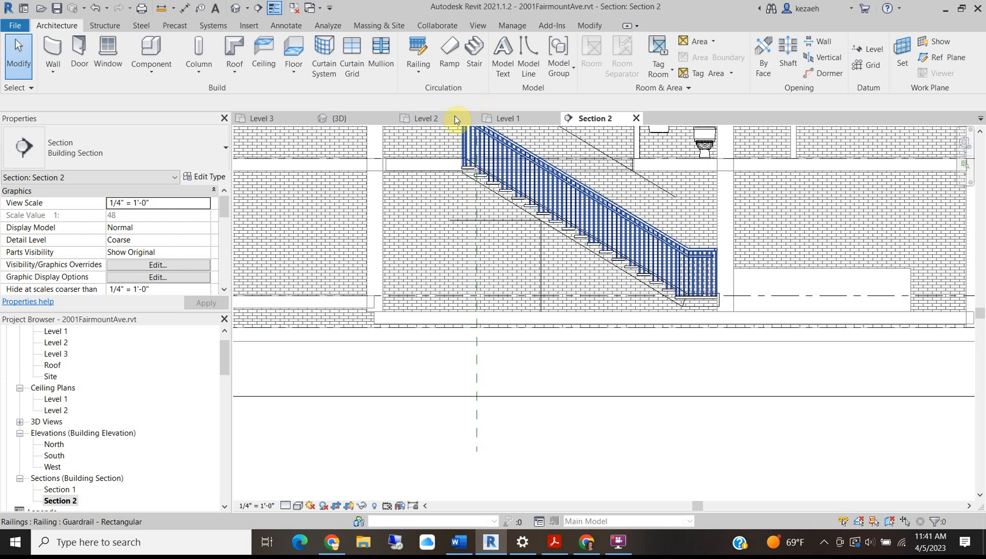
- In the Level 1 plan, draw an 11'6" detail line down from the brick cross wall, with a 10' line across the stair
{"action": "left_click", "coordinate": [509, 118]}
{"action": "middle_click_drag", "start_coordinate": [286, 369], "coordinate": [421, 259]}
{"action": "middle_click_drag", "start_coordinate": [393, 494], "coordinate": [480, 350]}
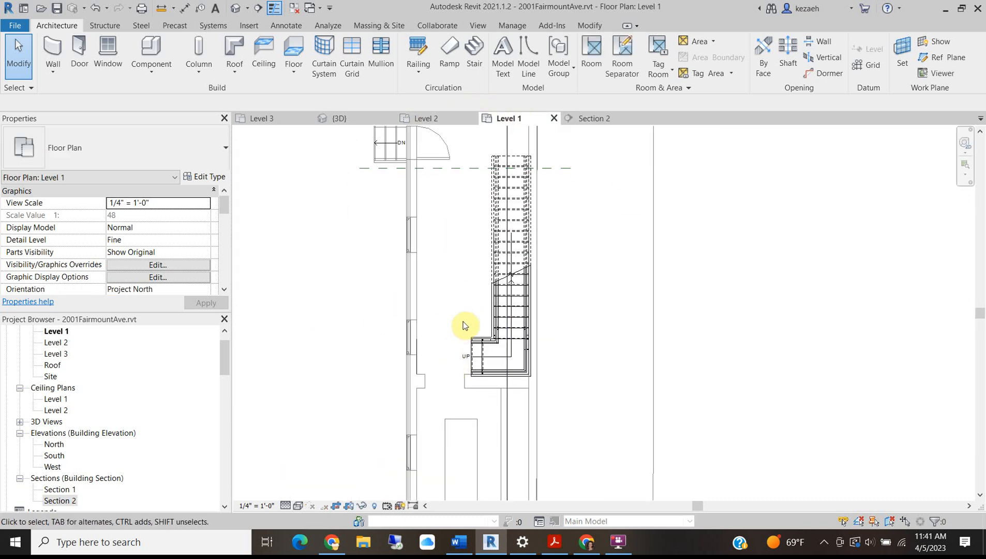
{"action": "middle_click_drag", "start_coordinate": [488, 169], "coordinate": [476, 281]}
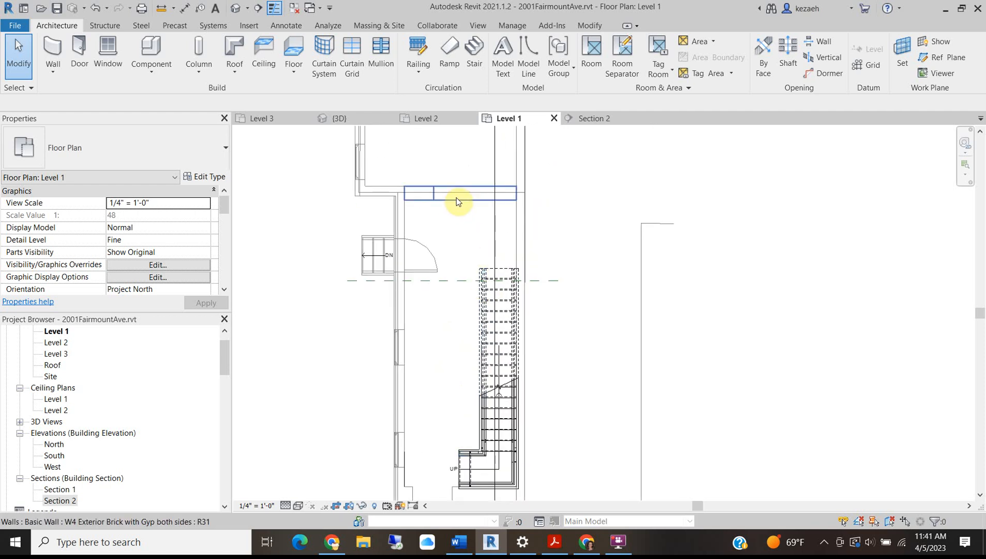
{"action": "scroll", "coordinate": [450, 200], "scroll_direction": "up", "scroll_amount": 2}
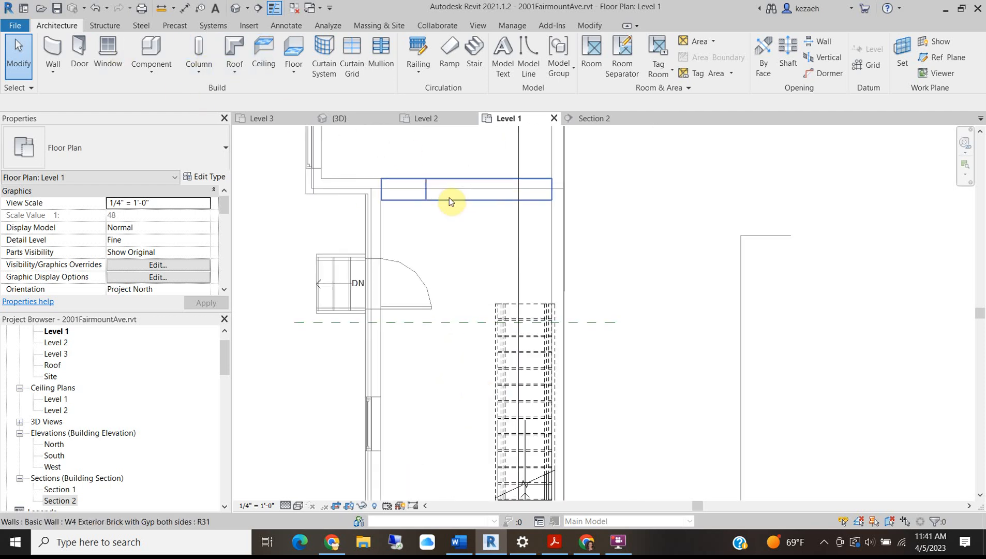
{"action": "key", "text": "d"}
{"action": "key", "text": "l"}
{"action": "left_click", "coordinate": [436, 200]}
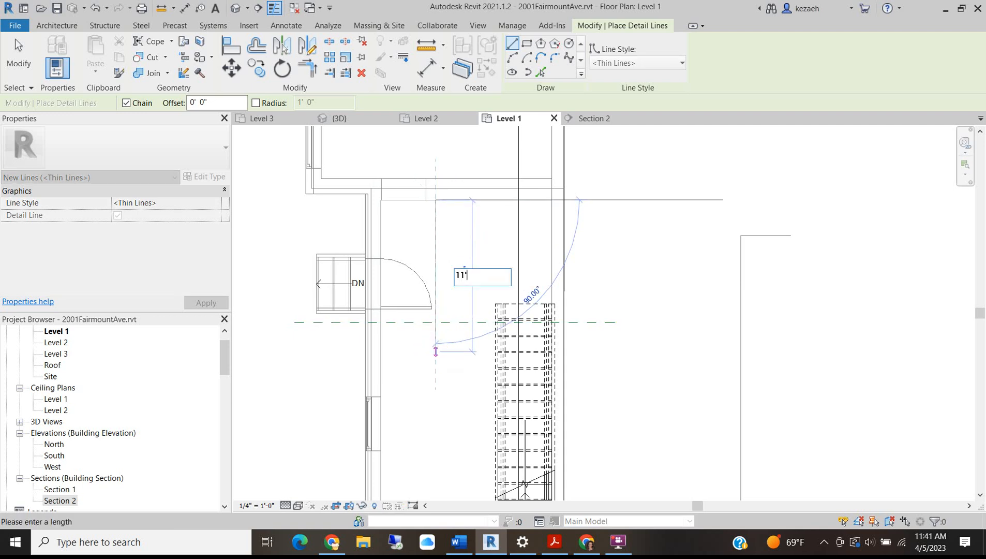
{"action": "key", "text": "Return"}
{"action": "left_click", "coordinate": [614, 405]}
{"action": "key", "text": "Escape"}
{"action": "key", "text": "Escape"}
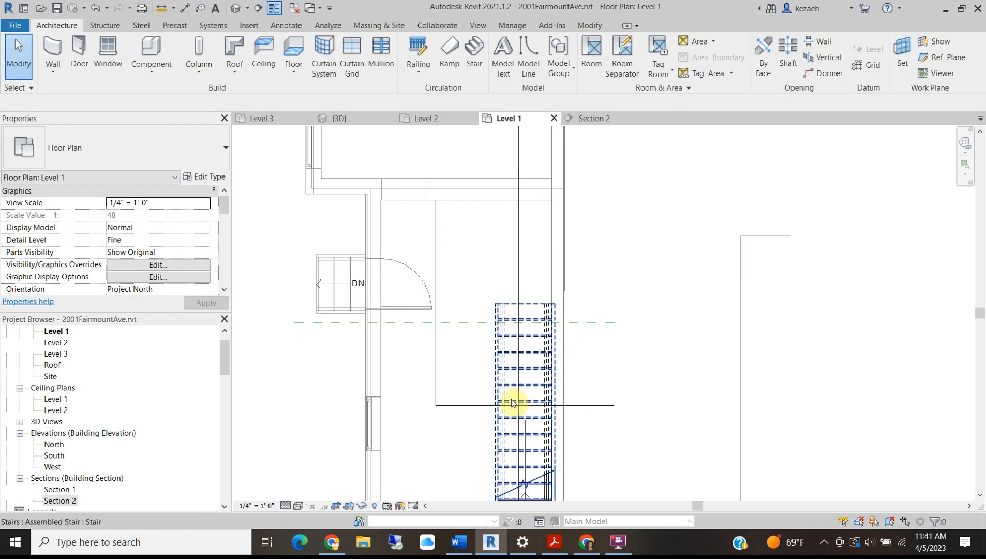
- Copy the horizontal detail line across the stair 8' up toward the brick cross wall
{"action": "scroll", "coordinate": [470, 406], "scroll_direction": "up", "scroll_amount": 3}
{"action": "left_click", "coordinate": [475, 409]}
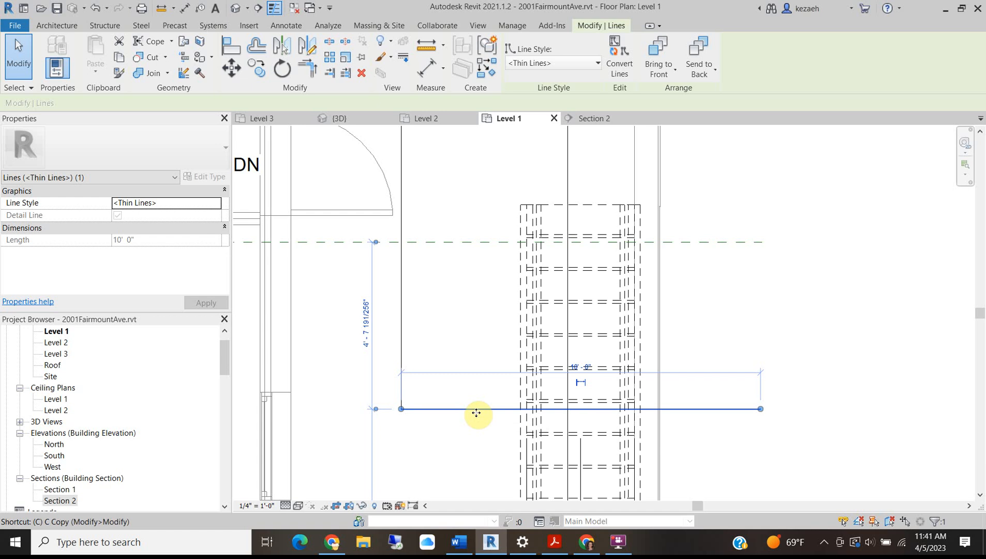
{"action": "key", "text": "c"}
{"action": "left_click", "coordinate": [476, 408]}
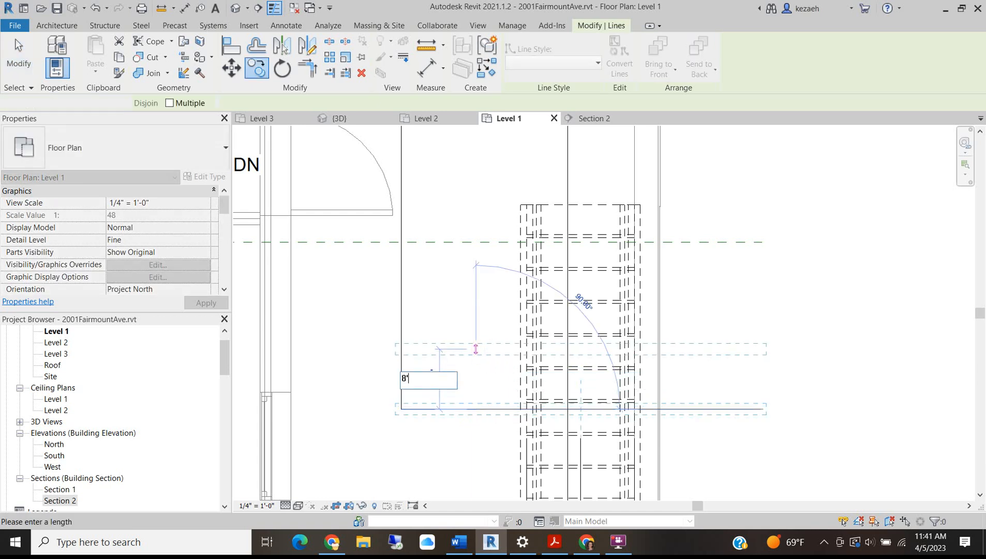
{"action": "key", "text": "Return"}
{"action": "scroll", "coordinate": [490, 290], "scroll_direction": "down", "scroll_amount": 4}
{"action": "key", "text": "Escape"}
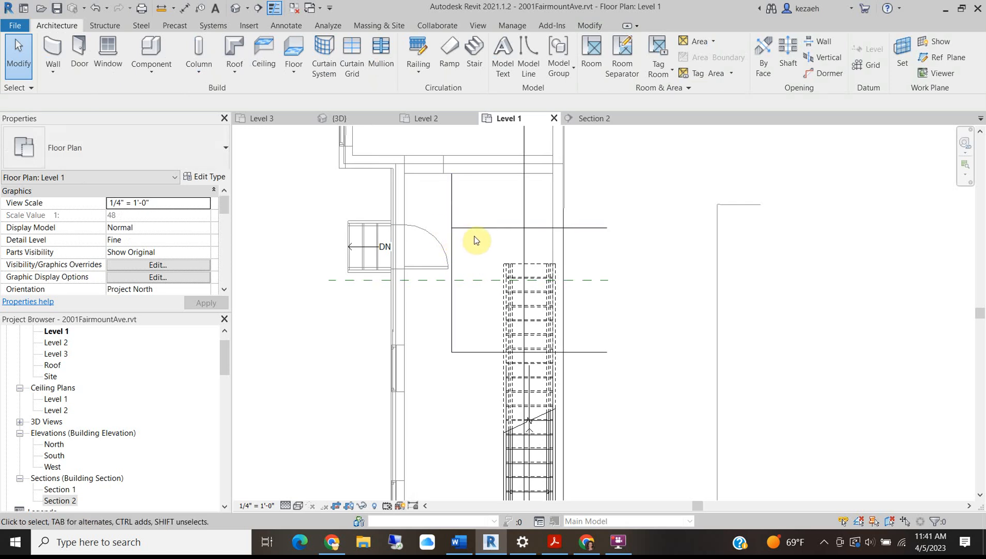
- Draw a 5' detail line from the party wall's face between the horizontal lines, with a vertical line from its end to the lower line
{"action": "scroll", "coordinate": [463, 237], "scroll_direction": "down", "scroll_amount": 3}
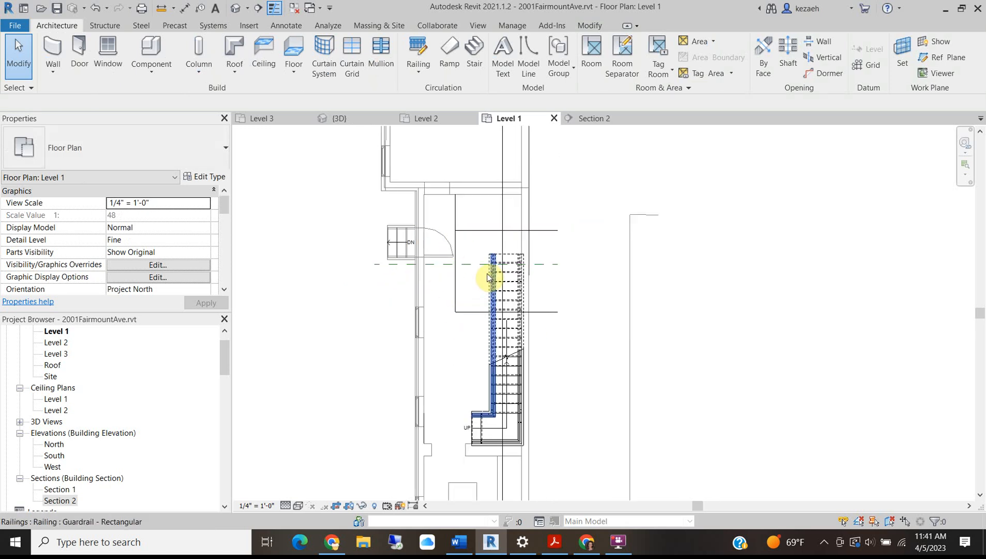
{"action": "scroll", "coordinate": [487, 252], "scroll_direction": "up", "scroll_amount": 3}
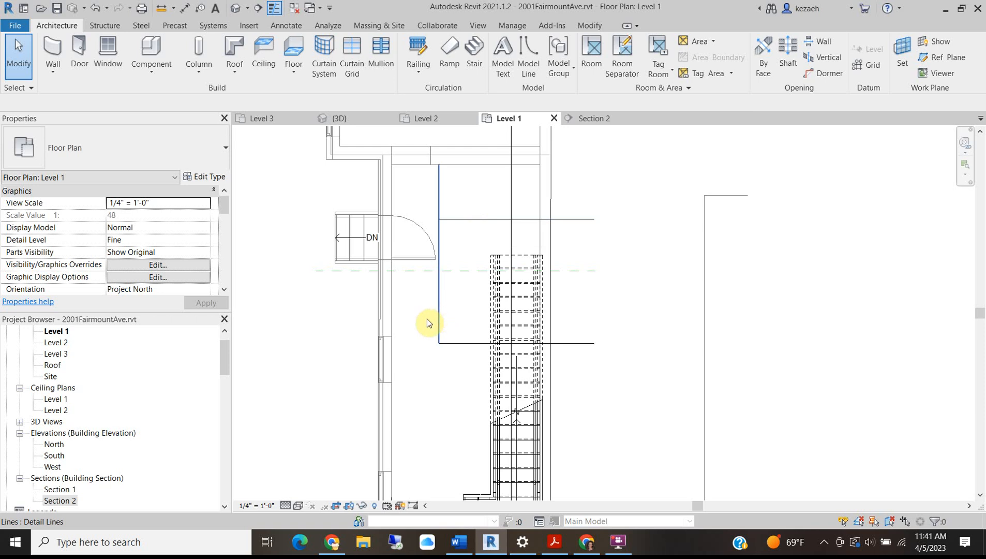
{"action": "scroll", "coordinate": [535, 237], "scroll_direction": "up", "scroll_amount": 2}
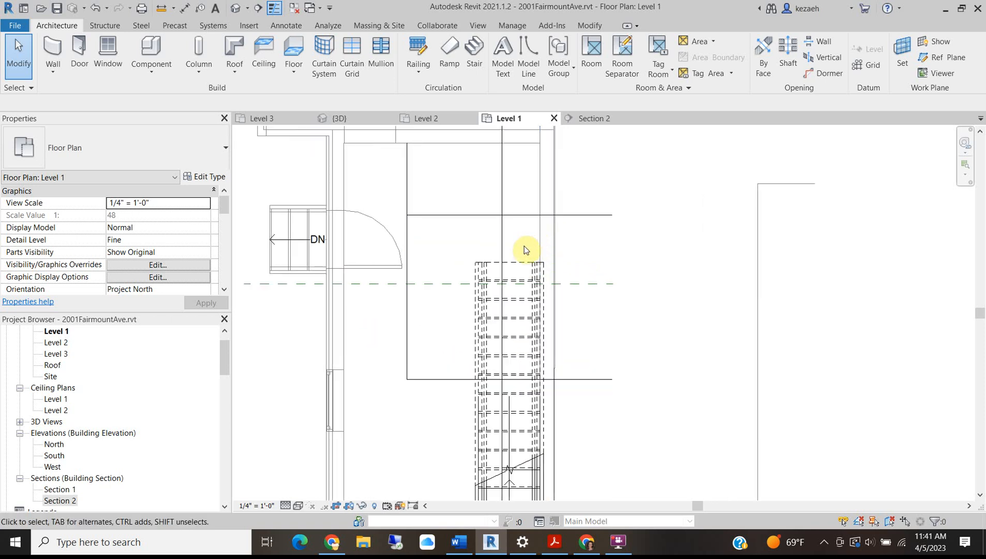
{"action": "key", "text": "d"}
{"action": "key", "text": "l"}
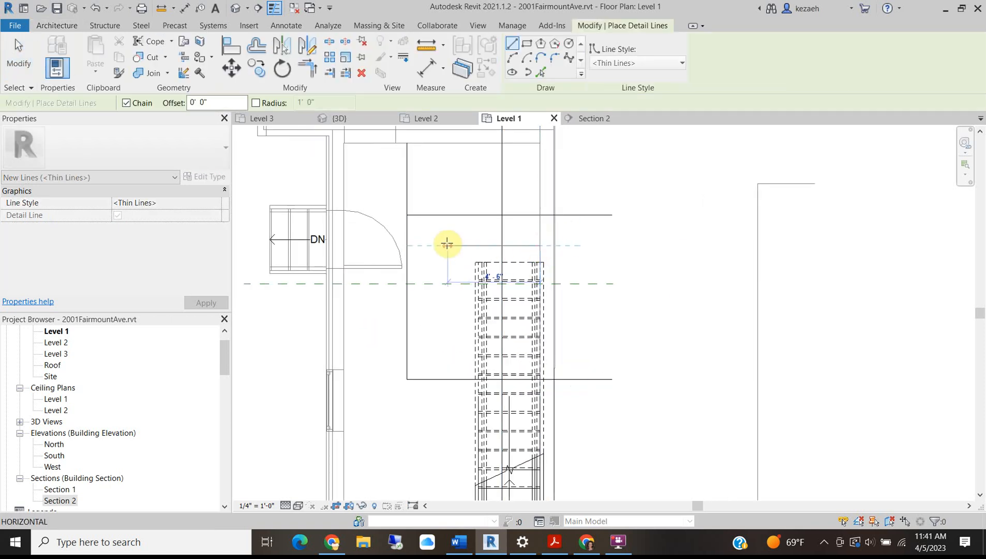
{"action": "left_click", "coordinate": [448, 245]}
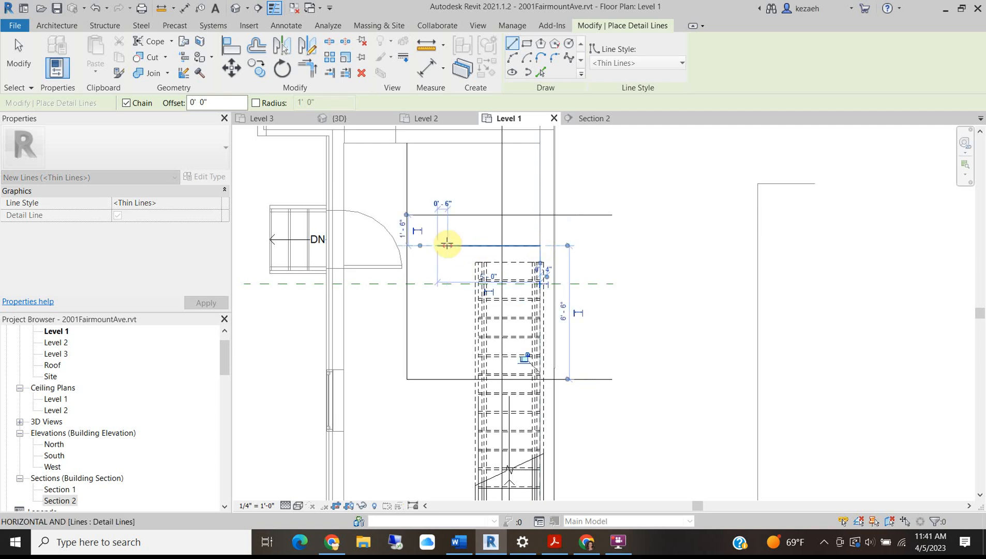
{"action": "left_click", "coordinate": [438, 380]}
{"action": "key", "text": "Escape"}
{"action": "key", "text": "Escape"}
- Move the 5' detail line up to the face of the brick cross wall, keeping the vertical line attached
{"action": "left_click_drag", "start_coordinate": [457, 246], "coordinate": [462, 216]}
{"action": "middle_click_drag", "start_coordinate": [462, 216], "coordinate": [476, 328]}
{"action": "left_click_drag", "start_coordinate": [475, 328], "coordinate": [475, 260]}
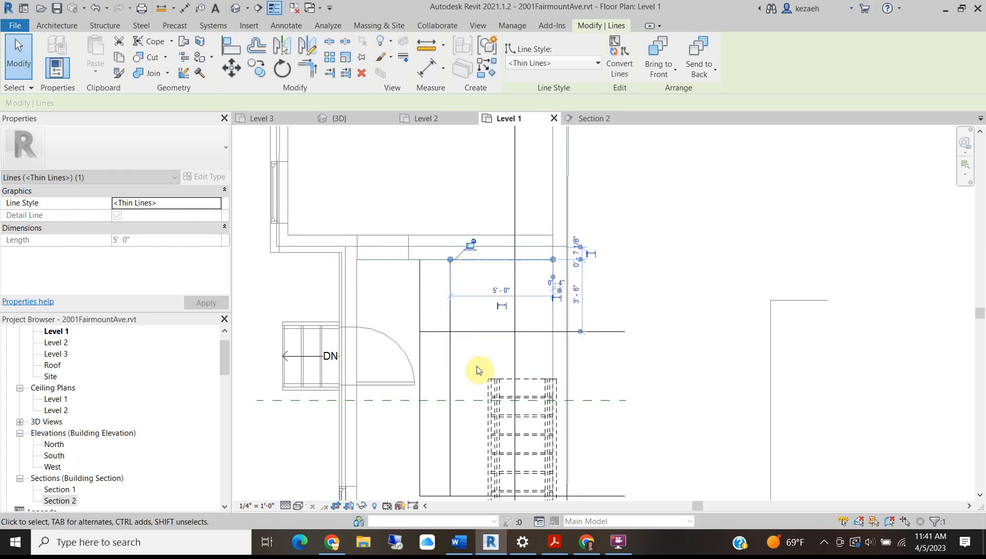
- Flip the side entry door so that it swings outward over the exterior steps
{"action": "middle_click_drag", "start_coordinate": [475, 375], "coordinate": [493, 277]}
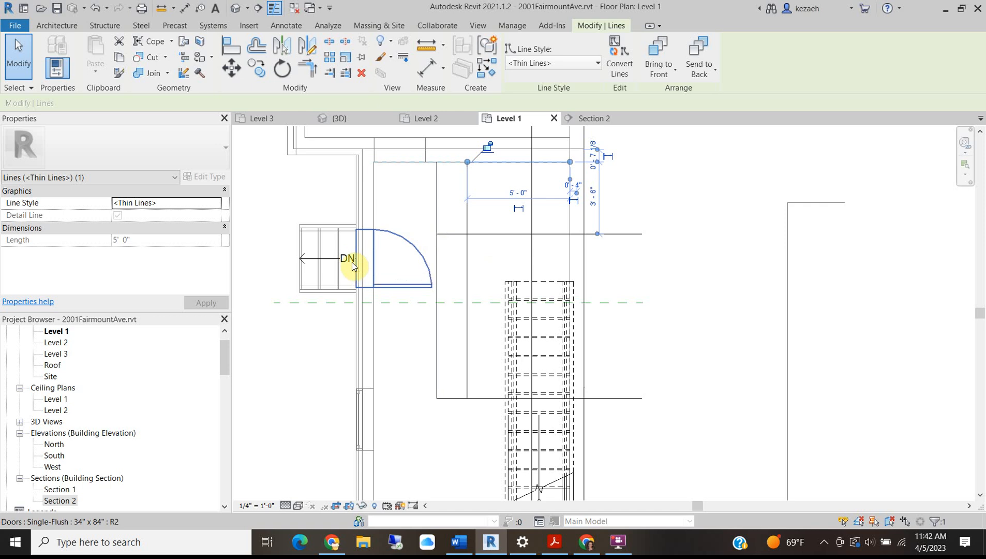
{"action": "left_click", "coordinate": [409, 287]}
{"action": "left_click", "coordinate": [401, 248]}
{"action": "middle_click_drag", "start_coordinate": [397, 211], "coordinate": [397, 230]}
{"action": "left_click", "coordinate": [398, 228]}
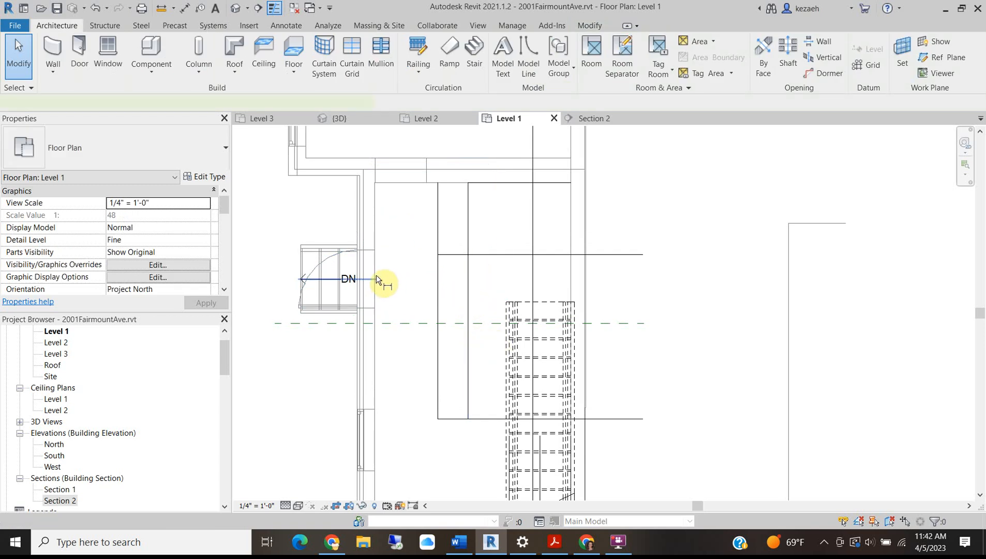
- Dimension the clear width from the exterior wall's inner face to the vertical detail line 5' from the party wall
{"action": "key", "text": "d"}
{"action": "key", "text": "i"}
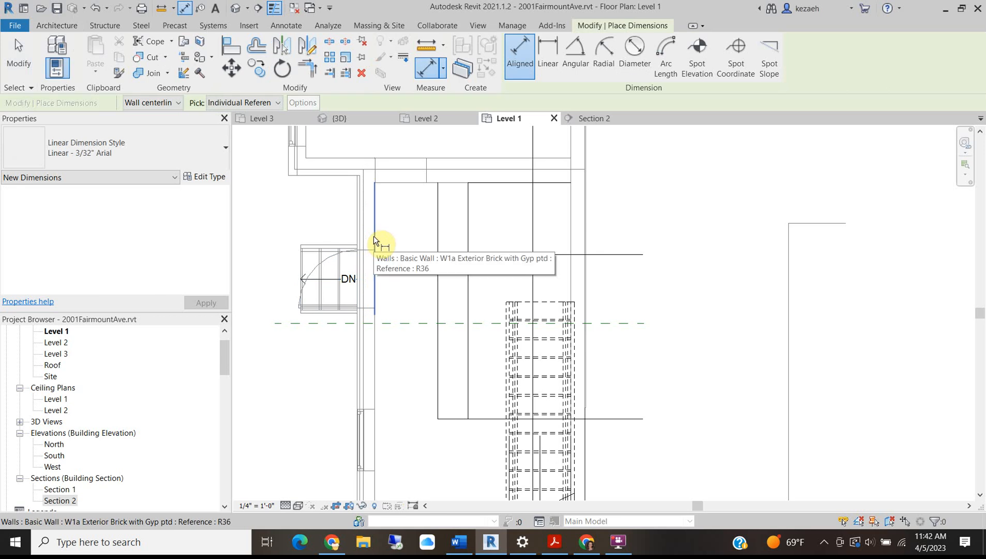
{"action": "left_click", "coordinate": [374, 236]}
{"action": "left_click", "coordinate": [469, 269]}
{"action": "left_click", "coordinate": [419, 292]}
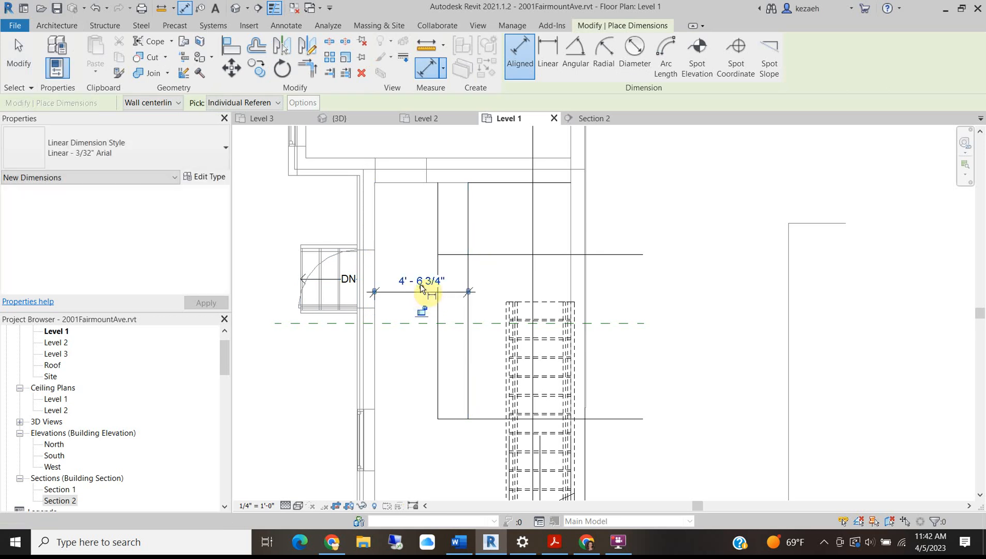
{"action": "scroll", "coordinate": [421, 288], "scroll_direction": "down", "scroll_amount": 4}
{"action": "scroll", "coordinate": [446, 241], "scroll_direction": "up", "scroll_amount": 4}
{"action": "key", "text": "Escape"}
{"action": "key", "text": "Escape"}
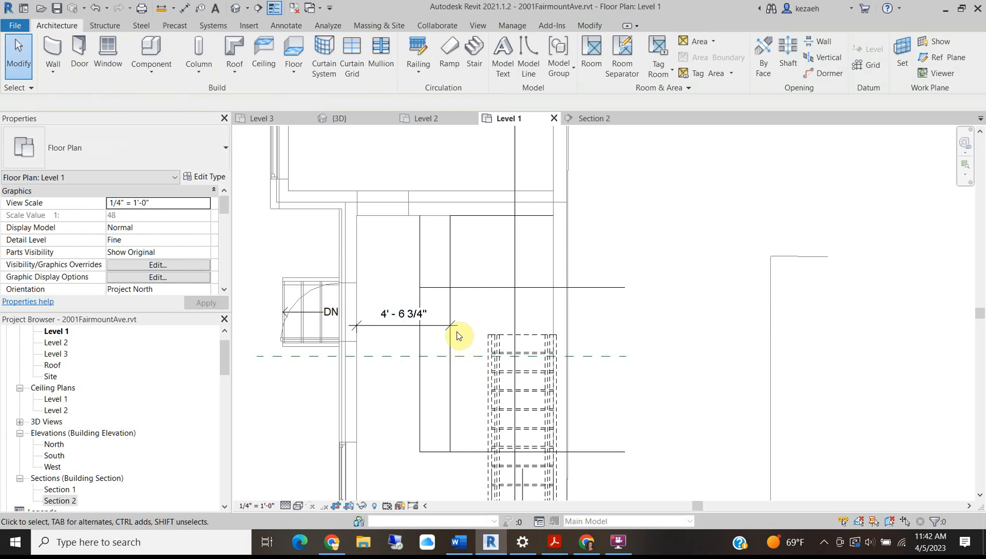
- Draw a W3 Interior 4 7/8" Partition (1-hr) wall beneath the stair along the lower detail line, from the party wall to the 5' line
{"action": "scroll", "coordinate": [438, 305], "scroll_direction": "down", "scroll_amount": 4}
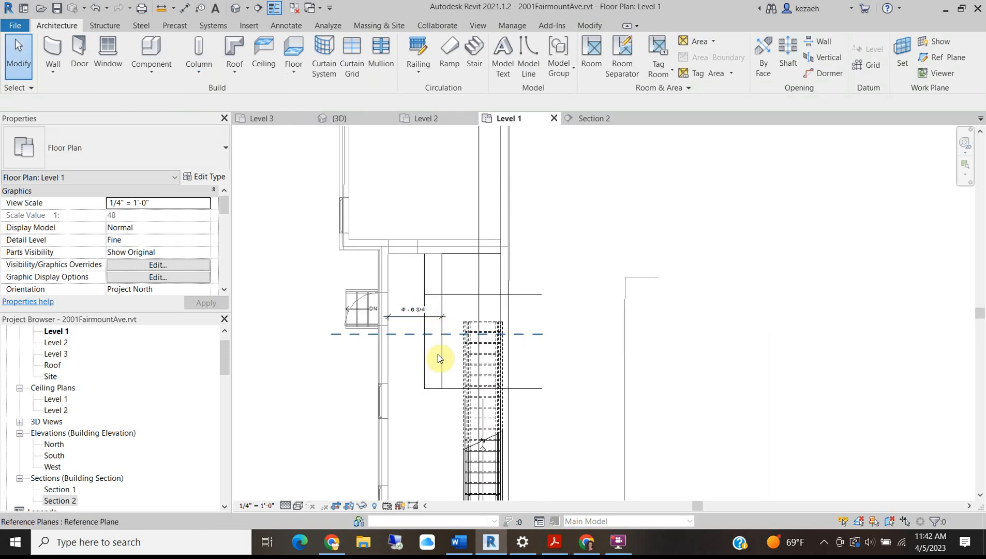
{"action": "scroll", "coordinate": [466, 317], "scroll_direction": "up", "scroll_amount": 2}
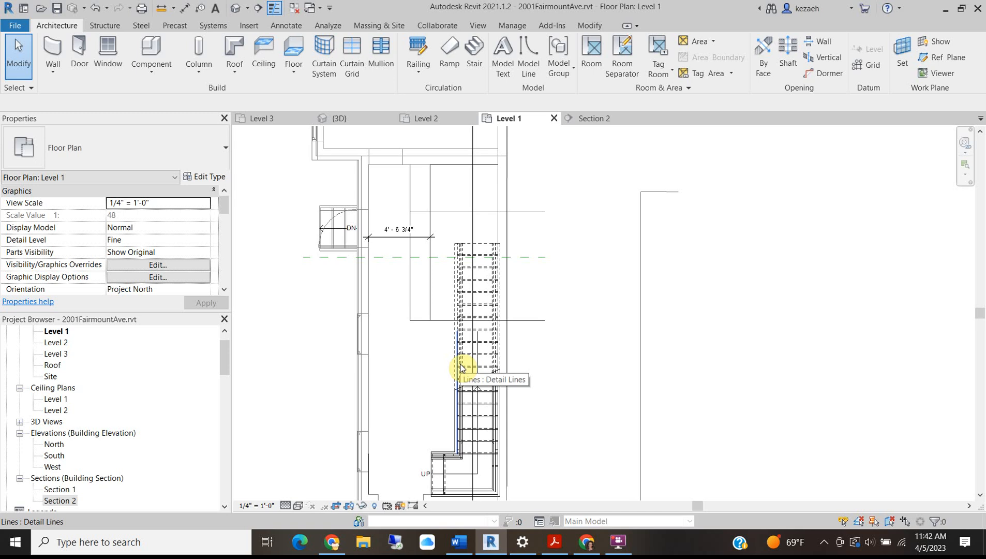
{"action": "left_click", "coordinate": [51, 45]}
{"action": "scroll", "coordinate": [506, 321], "scroll_direction": "up", "scroll_amount": 5}
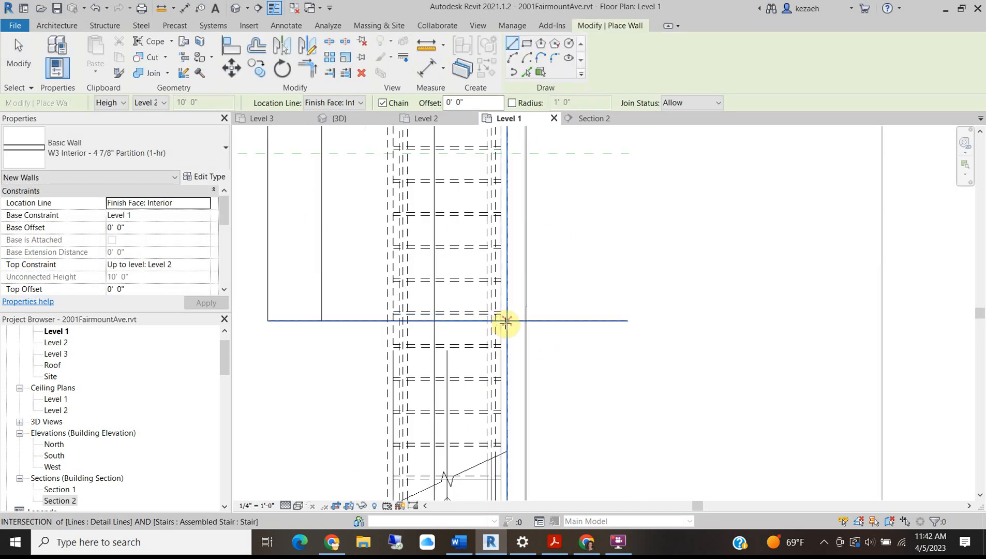
{"action": "scroll", "coordinate": [506, 321], "scroll_direction": "up", "scroll_amount": 3}
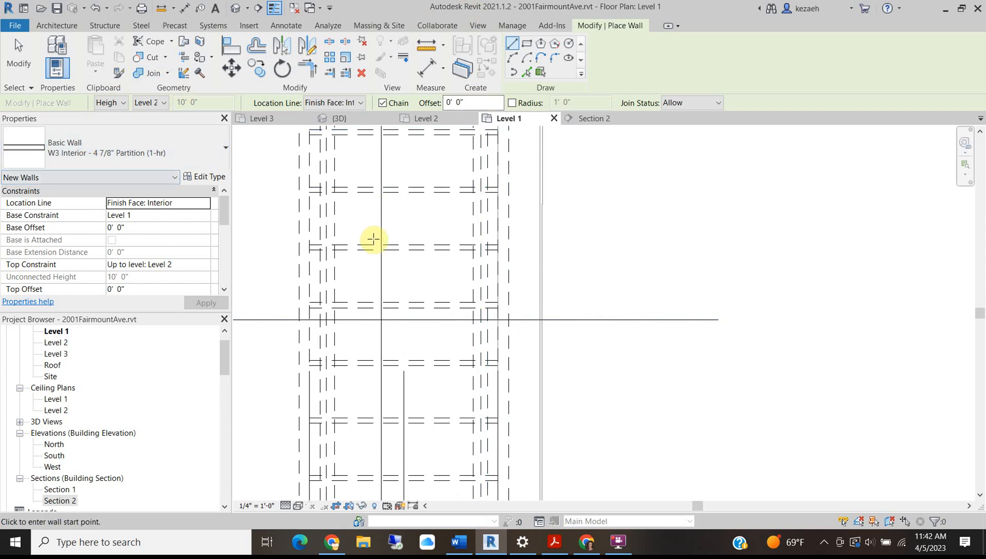
{"action": "scroll", "coordinate": [424, 285], "scroll_direction": "down", "scroll_amount": 3}
{"action": "scroll", "coordinate": [417, 277], "scroll_direction": "down", "scroll_amount": 2}
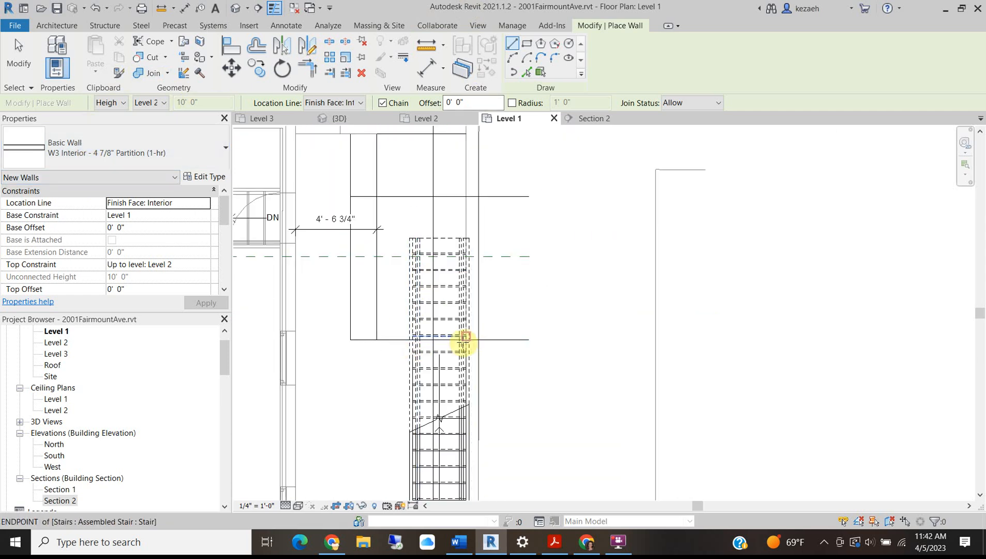
{"action": "scroll", "coordinate": [470, 340], "scroll_direction": "up", "scroll_amount": 2}
{"action": "scroll", "coordinate": [409, 362], "scroll_direction": "down", "scroll_amount": 3}
{"action": "scroll", "coordinate": [427, 359], "scroll_direction": "up", "scroll_amount": 2}
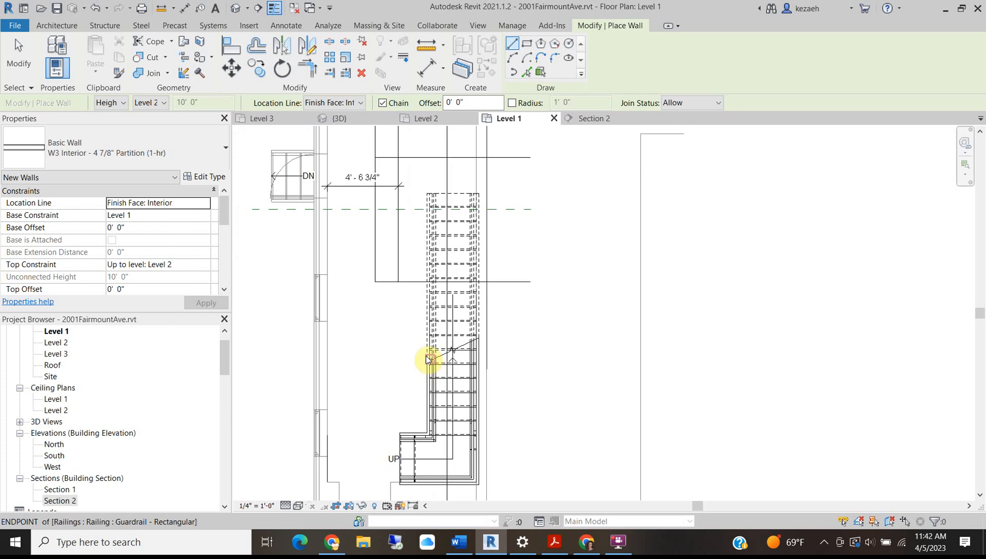
{"action": "scroll", "coordinate": [475, 280], "scroll_direction": "up", "scroll_amount": 3}
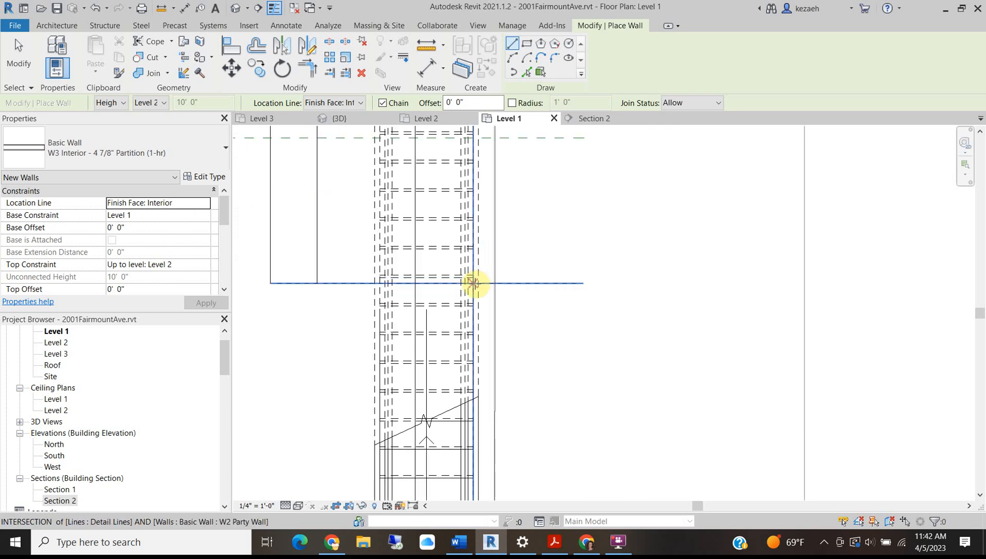
{"action": "left_click", "coordinate": [320, 283]}
{"action": "scroll", "coordinate": [319, 249], "scroll_direction": "down", "scroll_amount": 2}
- Continue the partition along the vertical detail line from the corner up to the brick cross wall
{"action": "middle_click_drag", "start_coordinate": [362, 275], "coordinate": [400, 413]}
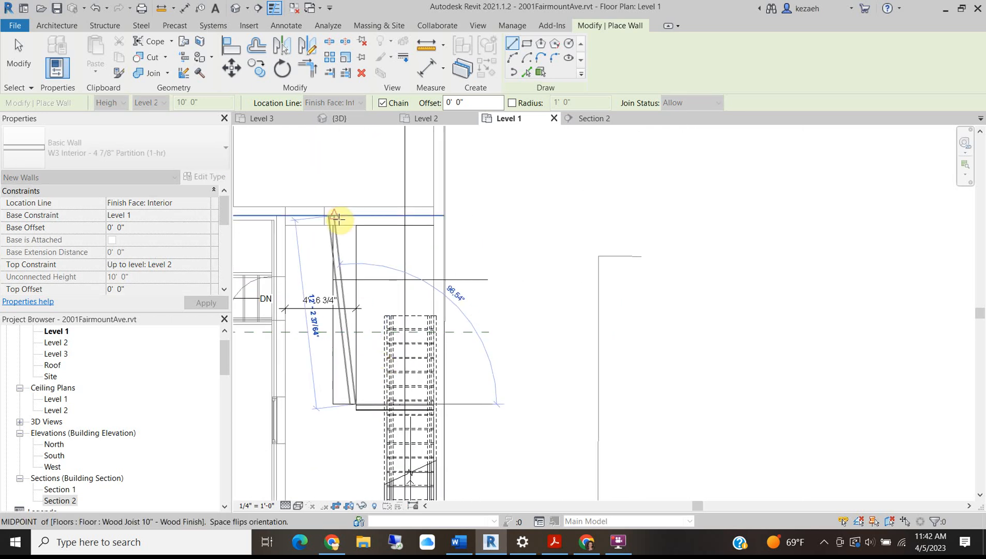
{"action": "left_click", "coordinate": [355, 222]}
{"action": "middle_click_drag", "start_coordinate": [419, 322], "coordinate": [471, 292]}
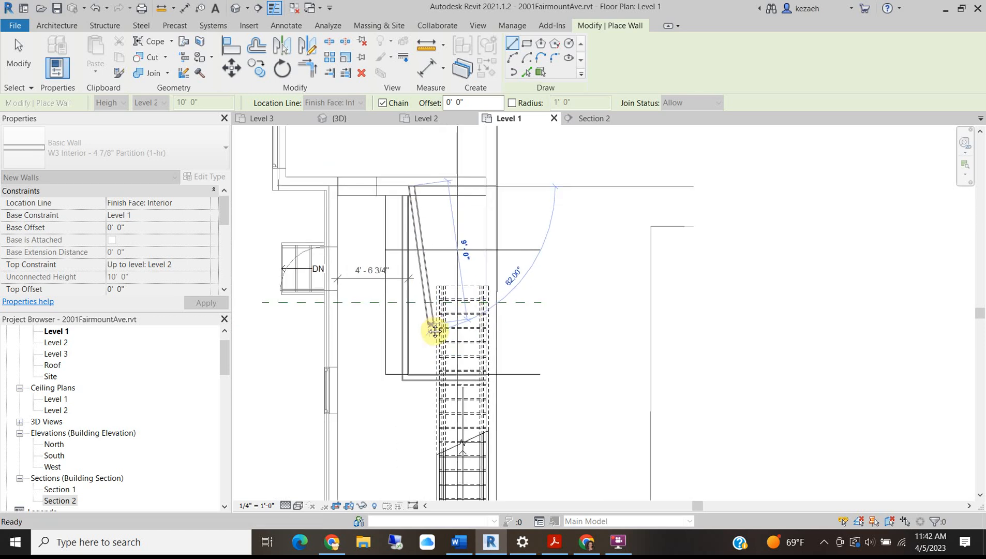
{"action": "key", "text": "Escape"}
{"action": "key", "text": "Escape"}
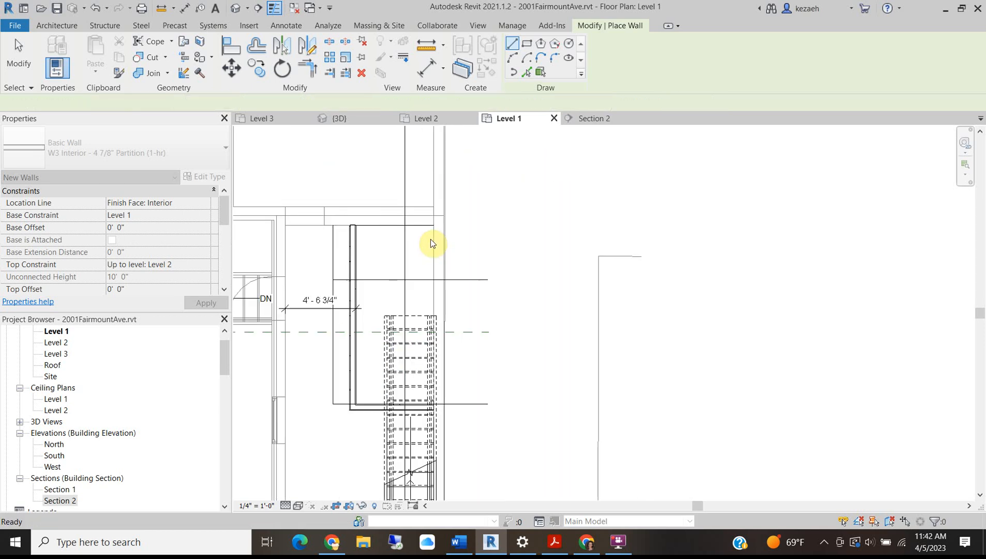
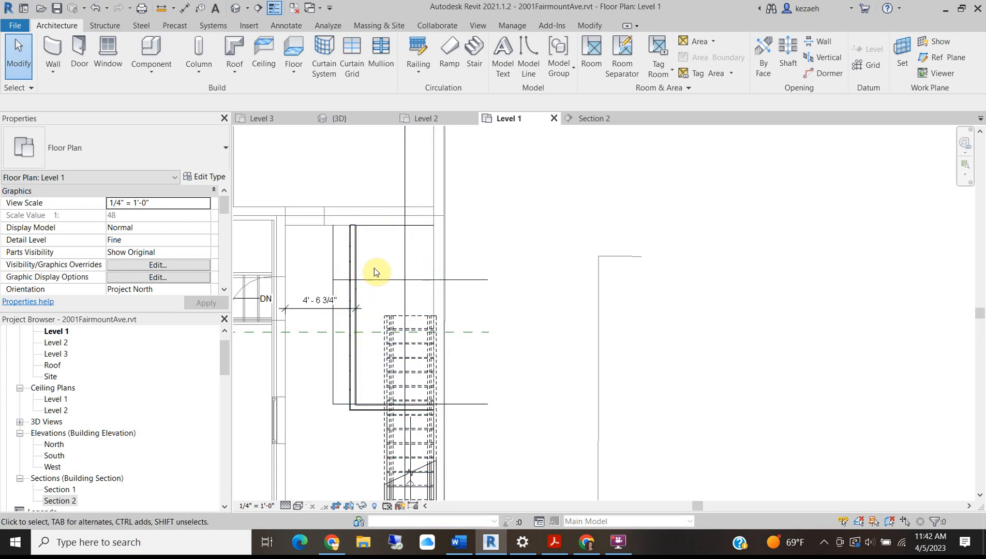
- Delete the dimension between the exterior wall and the new partition
{"action": "scroll", "coordinate": [373, 241], "scroll_direction": "up", "scroll_amount": 2}
{"action": "left_click", "coordinate": [296, 344]}
{"action": "key", "text": "Delete"}
- Dimension the bathroom's clear length from the brick cross wall's face to the inner face of the partition beneath the stair
{"action": "key", "text": "d"}
{"action": "key", "text": "i"}
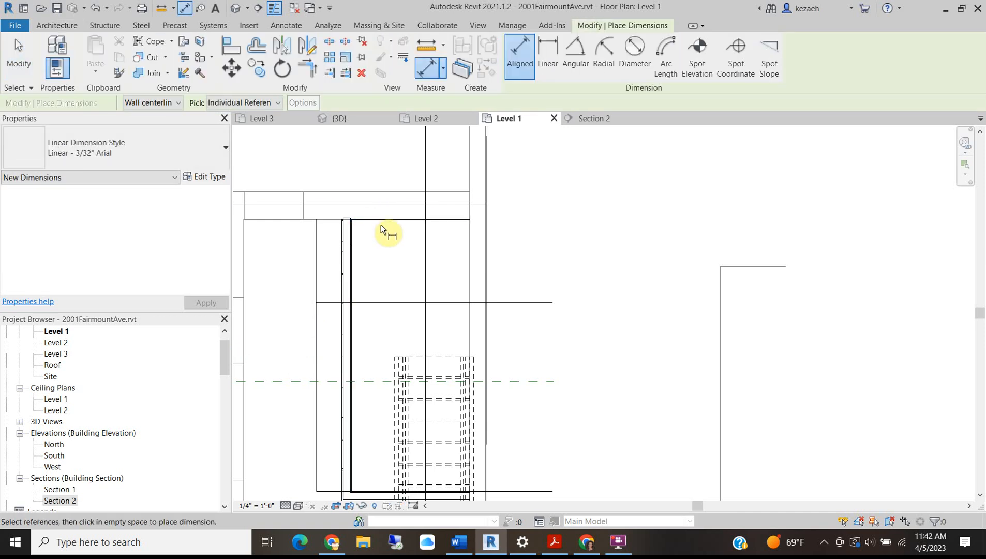
{"action": "left_click", "coordinate": [380, 221]}
{"action": "scroll", "coordinate": [416, 367], "scroll_direction": "up", "scroll_amount": 4}
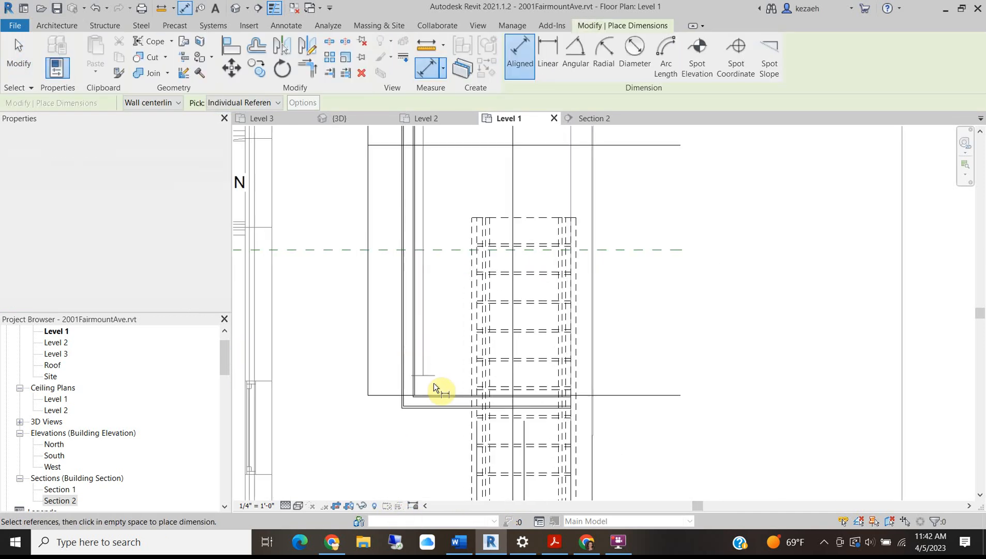
{"action": "left_click", "coordinate": [434, 396]}
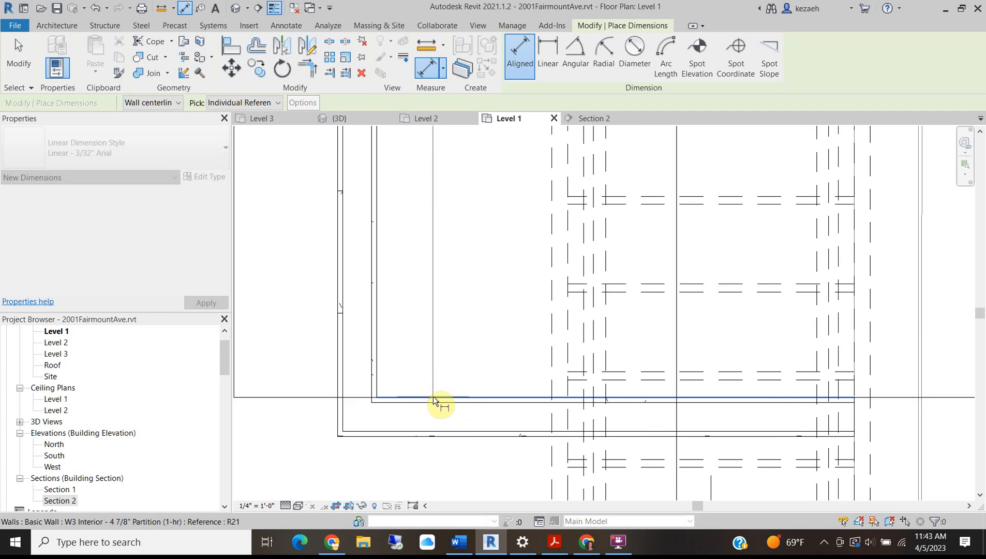
{"action": "scroll", "coordinate": [433, 387], "scroll_direction": "down", "scroll_amount": 3}
{"action": "left_click", "coordinate": [577, 269]}
{"action": "key", "text": "Escape"}
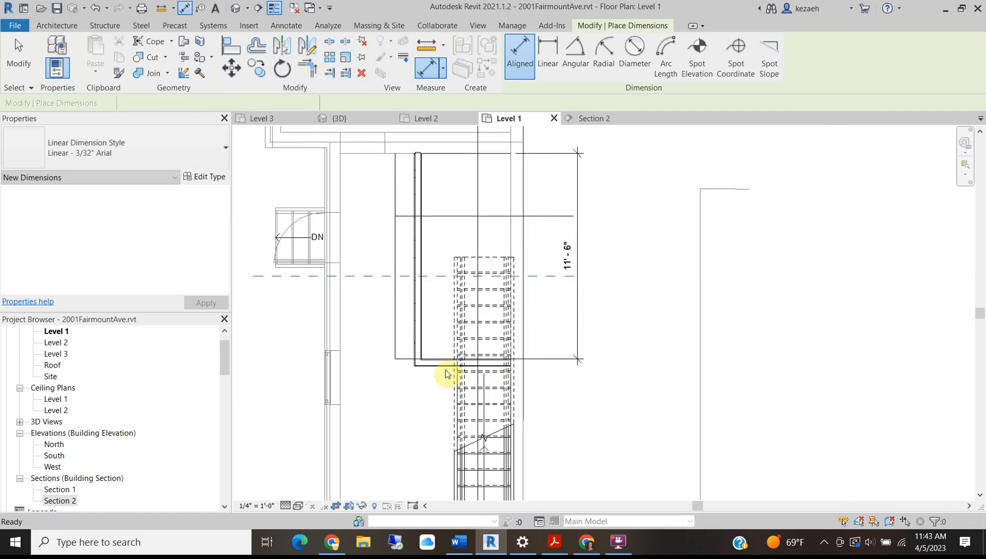
- Move the partition beneath the stair by setting its dimension from the brick cross wall to 8'
{"action": "left_click", "coordinate": [443, 367]}
{"action": "left_click", "coordinate": [569, 256]}
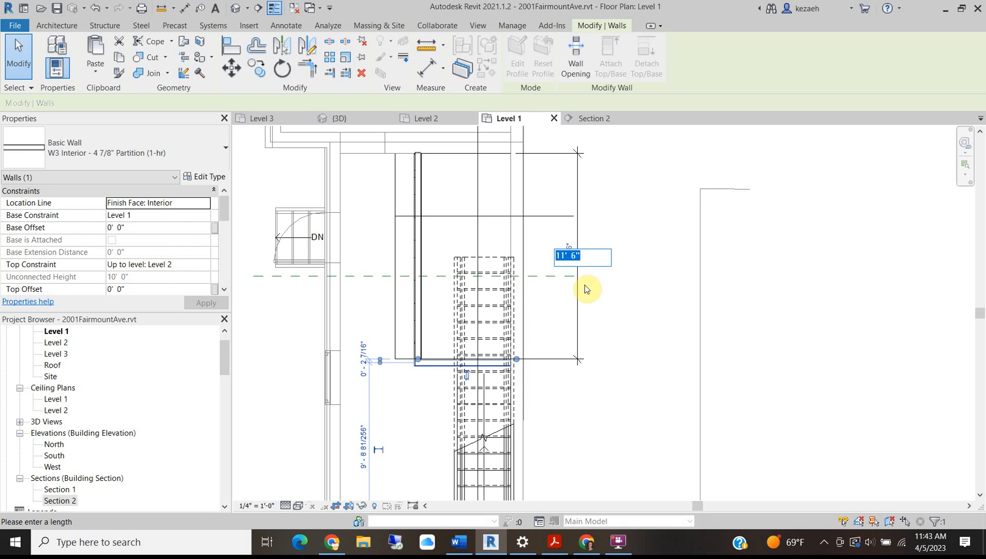
{"action": "type", "text": "8'"}
{"action": "key", "text": "Return"}
{"action": "key", "text": "Escape"}
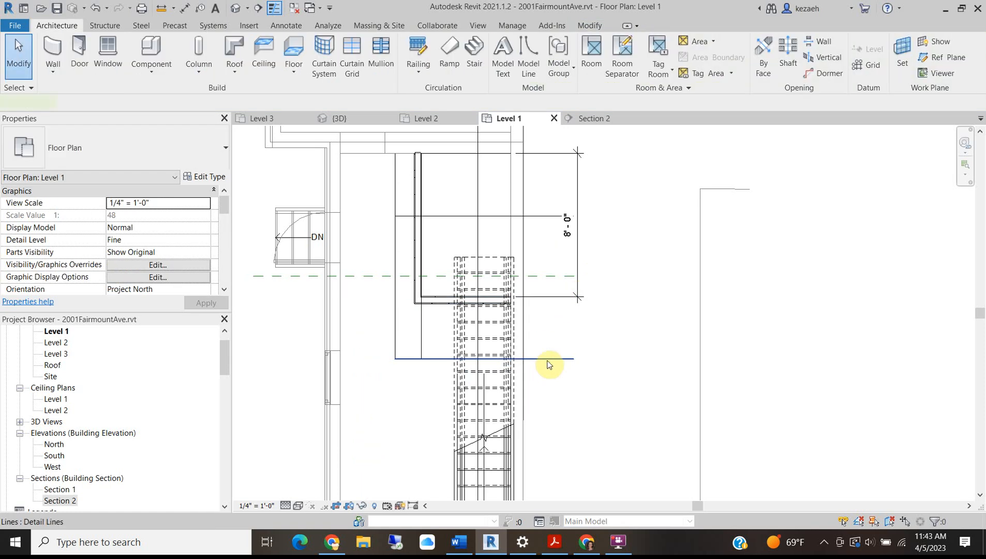
- Delete the three leftover detail lines around the bathroom: the lower horizontal, the outer vertical and the upper horizontal one
{"action": "left_click", "coordinate": [548, 363]}
{"action": "key", "text": "Delete"}
{"action": "left_click", "coordinate": [396, 336]}
{"action": "key", "text": "Delete"}
{"action": "left_click", "coordinate": [557, 216]}
{"action": "key", "text": "Delete"}
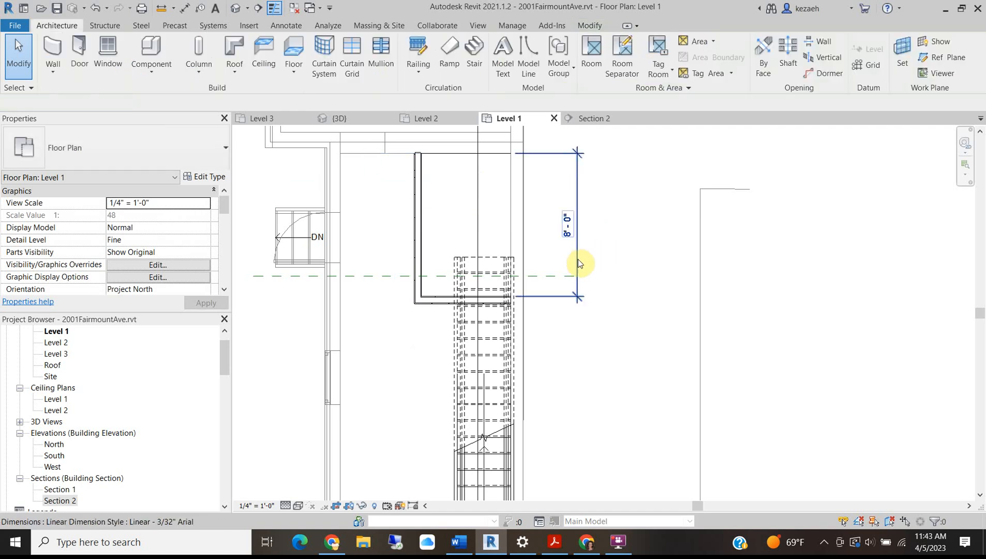
{"action": "scroll", "coordinate": [443, 299], "scroll_direction": "down", "scroll_amount": 2}
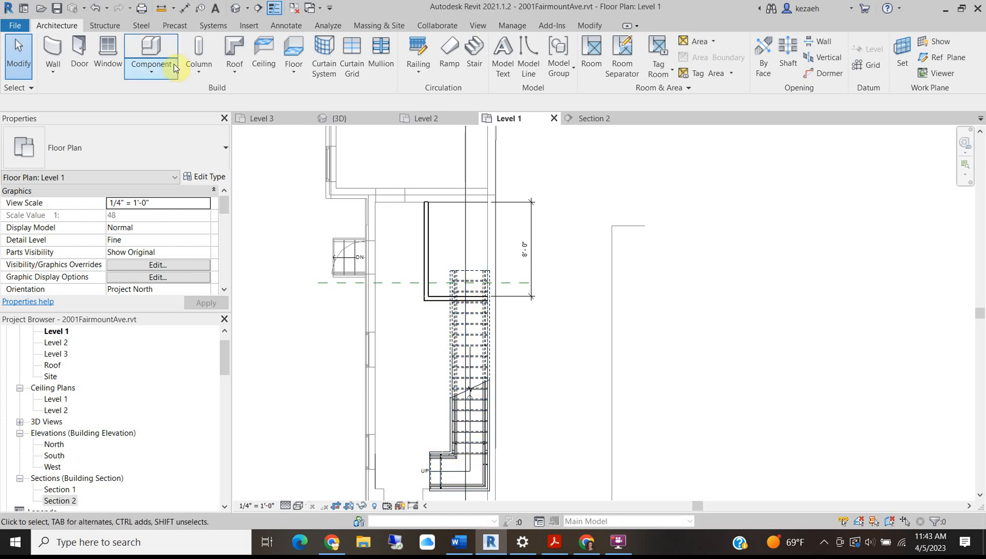
- Draw a W3 Interior 4 7/8" Partition (1-hr) wall along the stair's open side, from the bathroom partition to the lower landing
{"action": "left_click", "coordinate": [54, 52]}
{"action": "scroll", "coordinate": [405, 262], "scroll_direction": "up", "scroll_amount": 3}
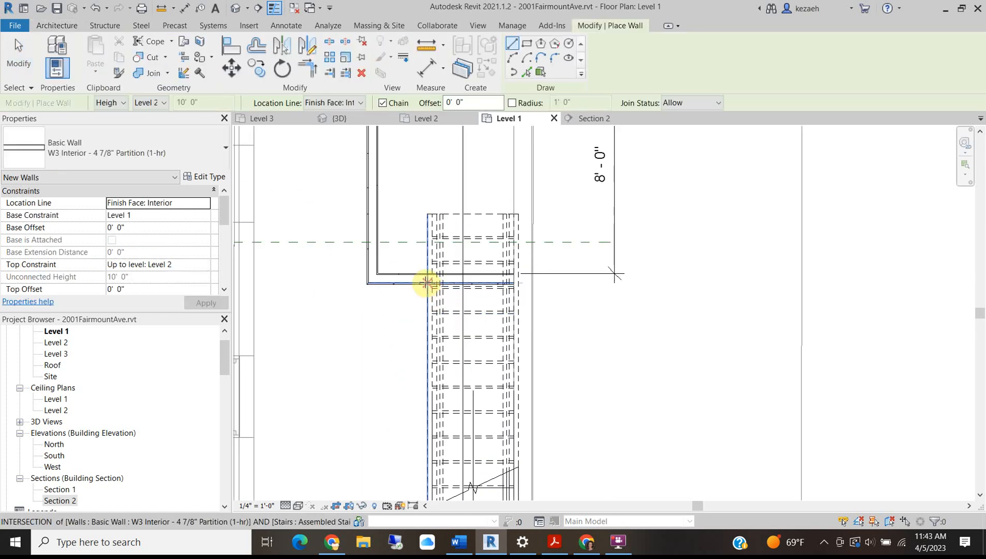
{"action": "scroll", "coordinate": [428, 283], "scroll_direction": "up", "scroll_amount": 4}
{"action": "left_click", "coordinate": [419, 289]}
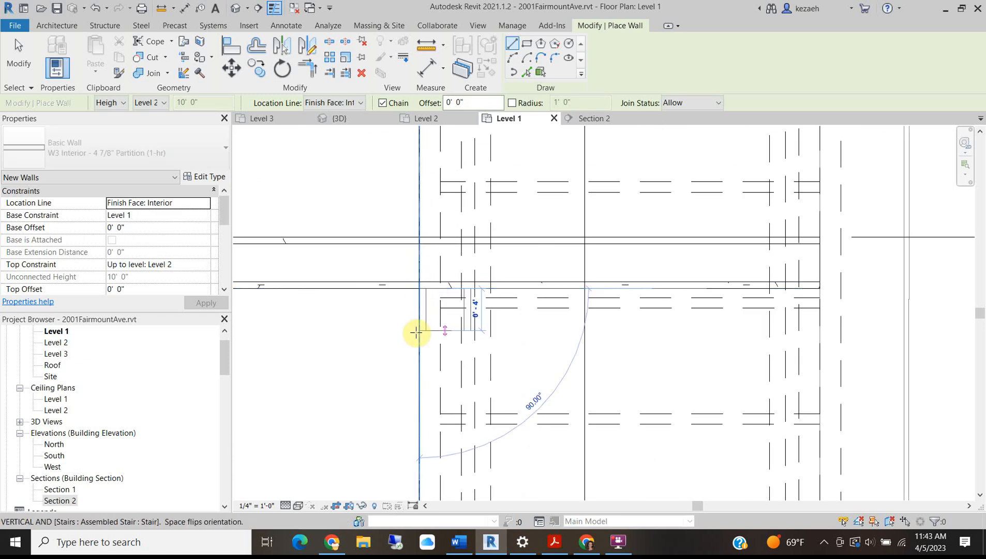
{"action": "scroll", "coordinate": [418, 339], "scroll_direction": "down", "scroll_amount": 5}
{"action": "middle_click_drag", "start_coordinate": [424, 406], "coordinate": [453, 214]}
{"action": "scroll", "coordinate": [451, 369], "scroll_direction": "up", "scroll_amount": 10}
{"action": "scroll", "coordinate": [456, 317], "scroll_direction": "down", "scroll_amount": 1}
{"action": "scroll", "coordinate": [451, 323], "scroll_direction": "down", "scroll_amount": 1}
{"action": "left_click", "coordinate": [445, 331]}
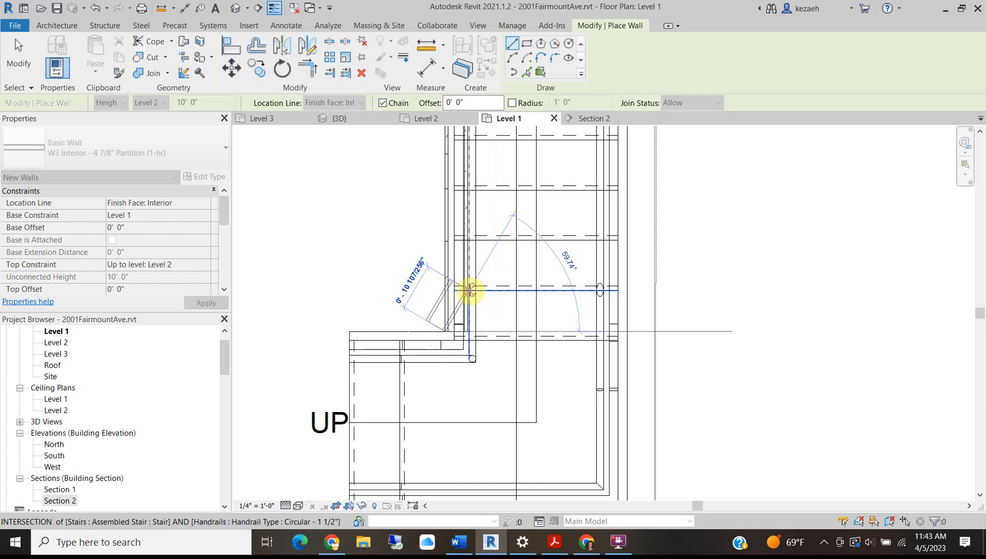
{"action": "scroll", "coordinate": [466, 295], "scroll_direction": "down", "scroll_amount": 2}
{"action": "scroll", "coordinate": [467, 277], "scroll_direction": "down", "scroll_amount": 1}
{"action": "middle_click_drag", "start_coordinate": [475, 135], "coordinate": [445, 357]}
{"action": "key", "text": "Escape"}
{"action": "key", "text": "Escape"}
{"action": "scroll", "coordinate": [433, 243], "scroll_direction": "up", "scroll_amount": 5}
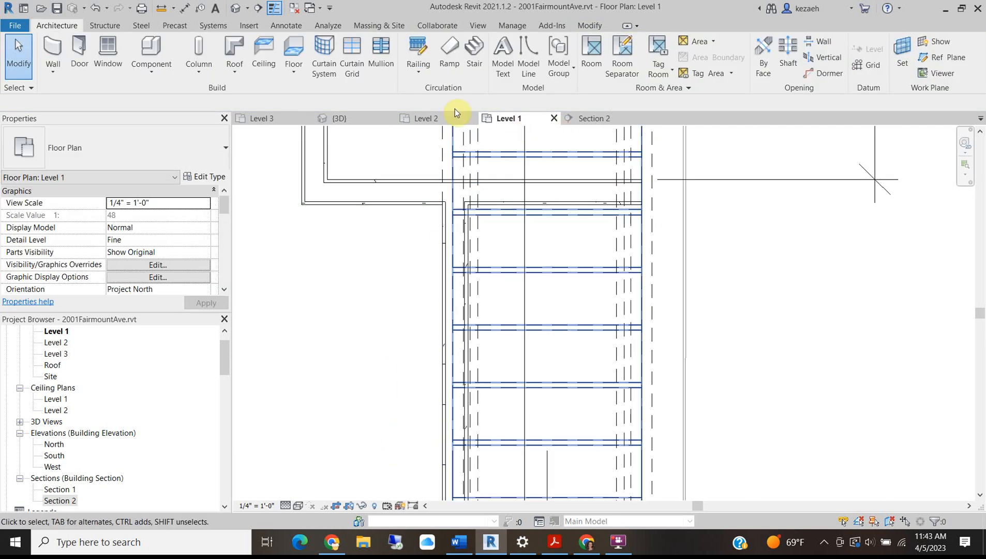
- Examine how the new partitions meet the stair and the floor in Section 2
{"action": "left_click", "coordinate": [582, 122]}
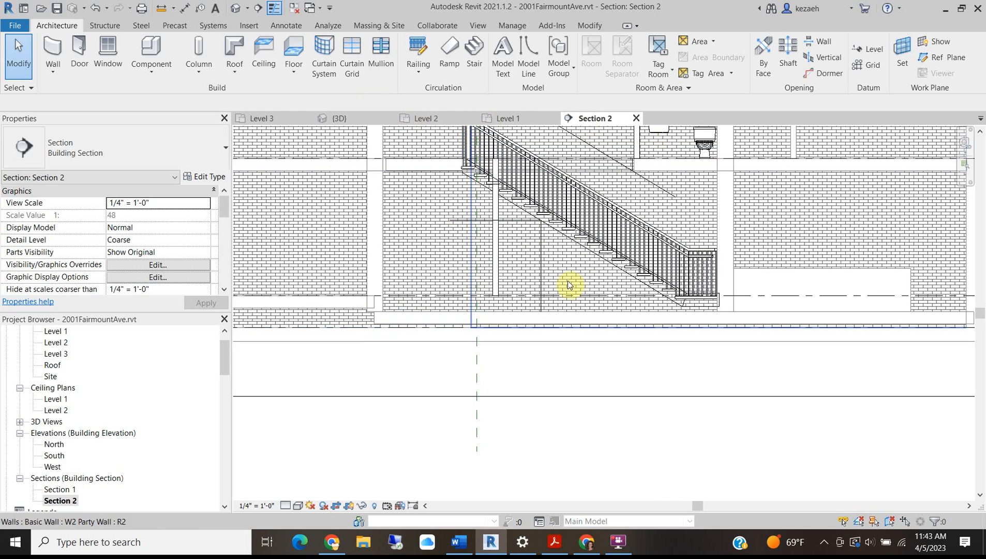
{"action": "left_click", "coordinate": [805, 271]}
{"action": "middle_click_drag", "start_coordinate": [854, 284], "coordinate": [746, 370]}
{"action": "scroll", "coordinate": [376, 304], "scroll_direction": "down", "scroll_amount": 2}
{"action": "scroll", "coordinate": [520, 292], "scroll_direction": "up", "scroll_amount": 3}
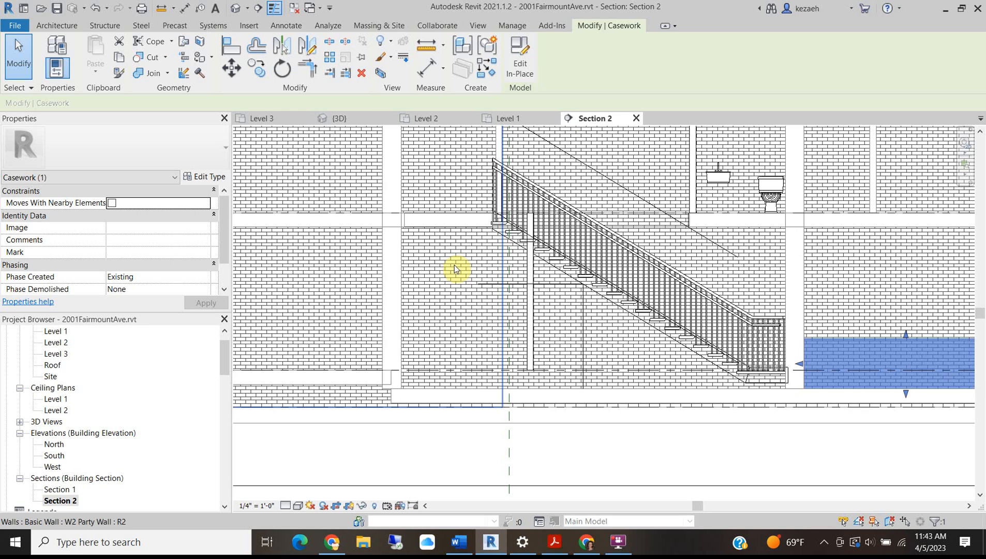
{"action": "left_click", "coordinate": [532, 267]}
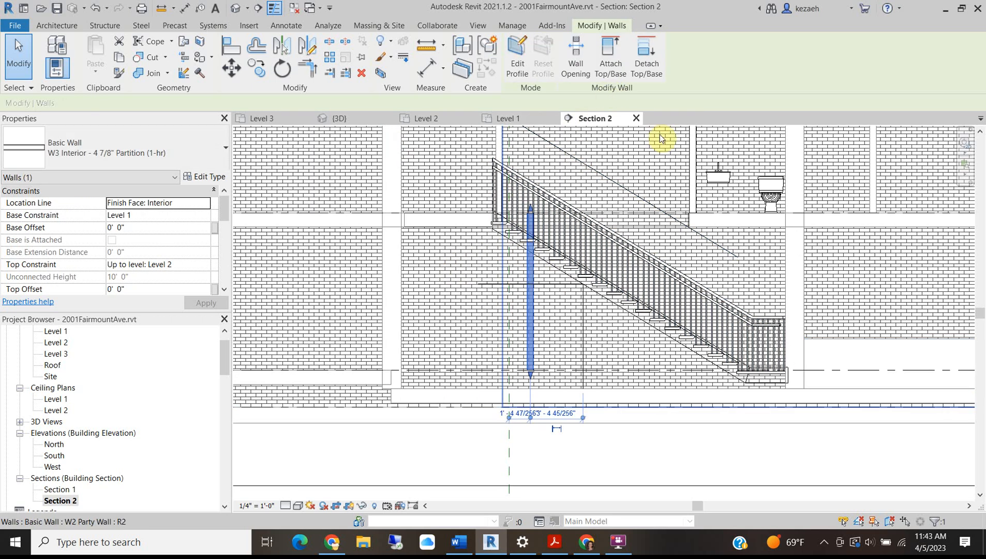
{"action": "left_click", "coordinate": [584, 447]}
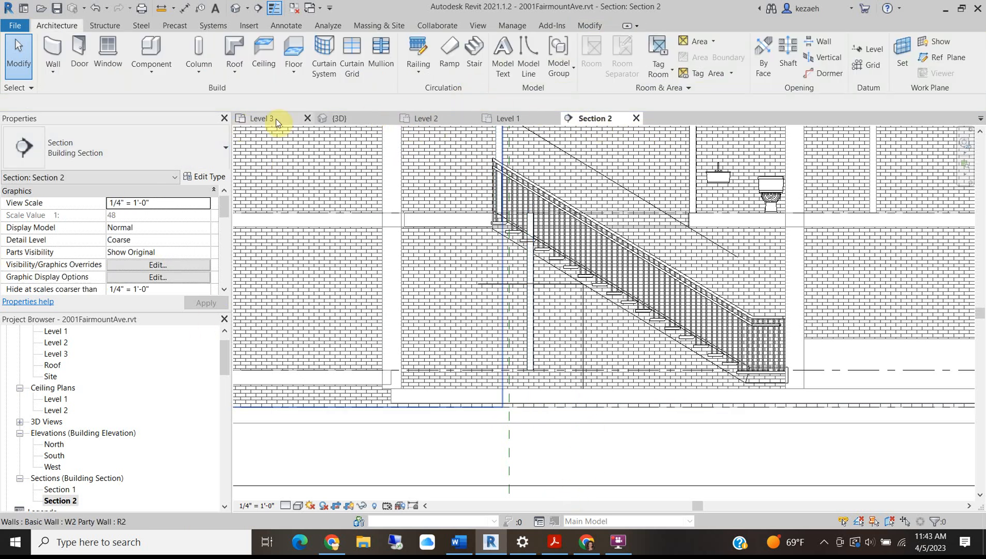
- On Level 1, move the Section 2 cut line off the stair to between the stair-side partition and the bathroom's long partition
{"action": "left_click", "coordinate": [502, 121]}
{"action": "scroll", "coordinate": [590, 275], "scroll_direction": "down", "scroll_amount": 5}
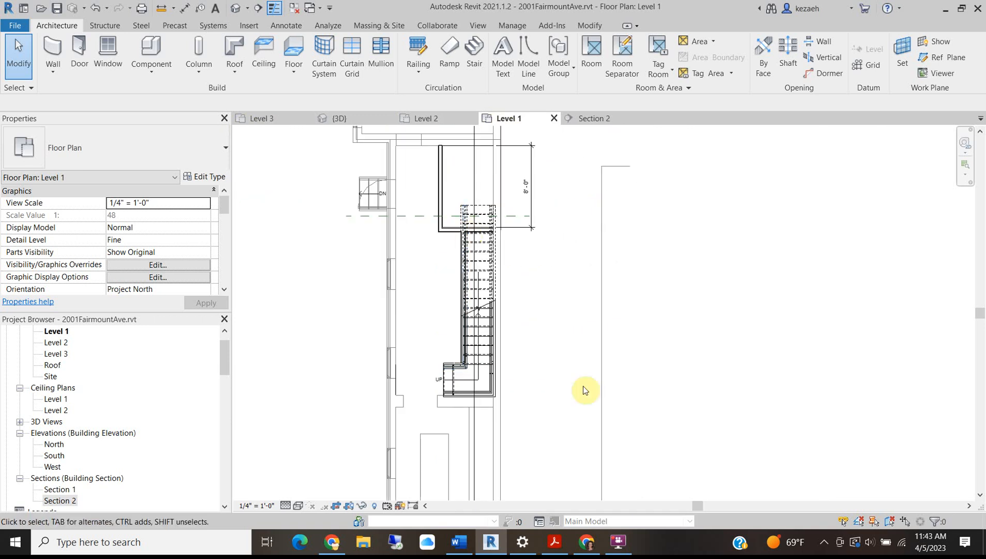
{"action": "left_click", "coordinate": [487, 203]}
{"action": "scroll", "coordinate": [488, 201], "scroll_direction": "up", "scroll_amount": 2}
{"action": "left_click_drag", "start_coordinate": [489, 198], "coordinate": [459, 198]}
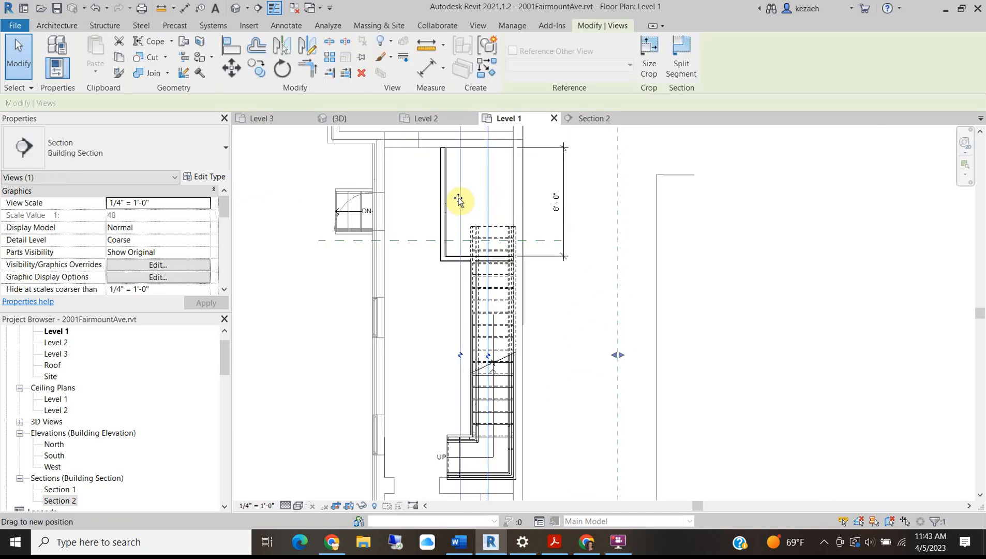
- In Section 2, extend the bases of the stair-side partition and the bathroom's cross partition down to a base offset of -1' 2"
{"action": "left_click", "coordinate": [590, 119]}
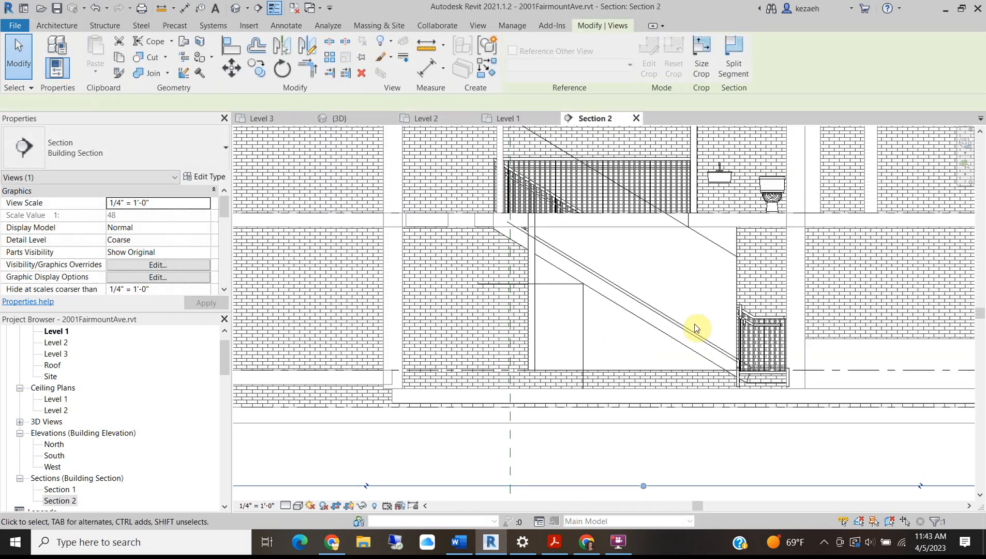
{"action": "scroll", "coordinate": [553, 377], "scroll_direction": "up", "scroll_amount": 2}
{"action": "left_click", "coordinate": [552, 375]}
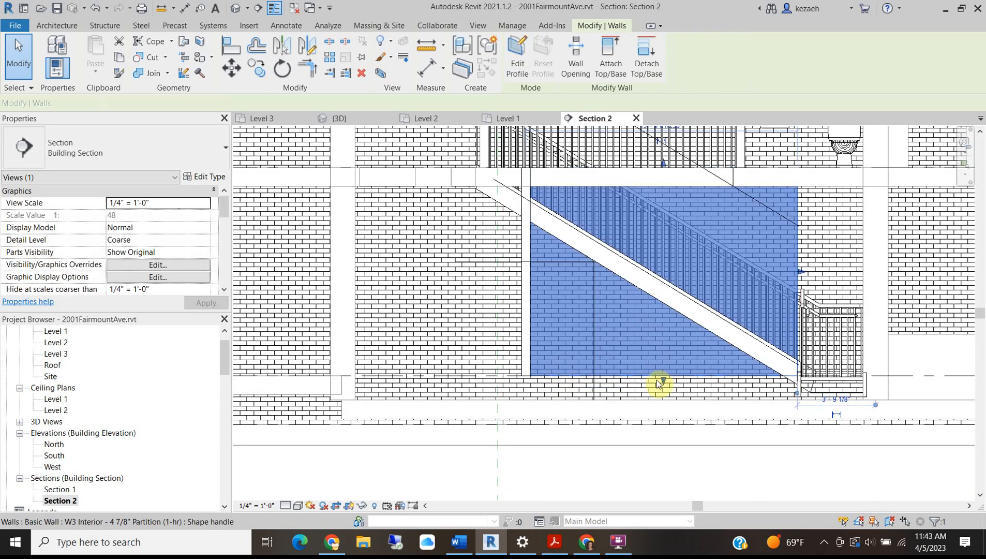
{"action": "left_click_drag", "start_coordinate": [661, 377], "coordinate": [661, 403]}
{"action": "scroll", "coordinate": [491, 360], "scroll_direction": "up", "scroll_amount": 2}
{"action": "left_click", "coordinate": [553, 365]}
{"action": "left_click_drag", "start_coordinate": [561, 397], "coordinate": [560, 441]}
{"action": "scroll", "coordinate": [560, 440], "scroll_direction": "down", "scroll_amount": 3}
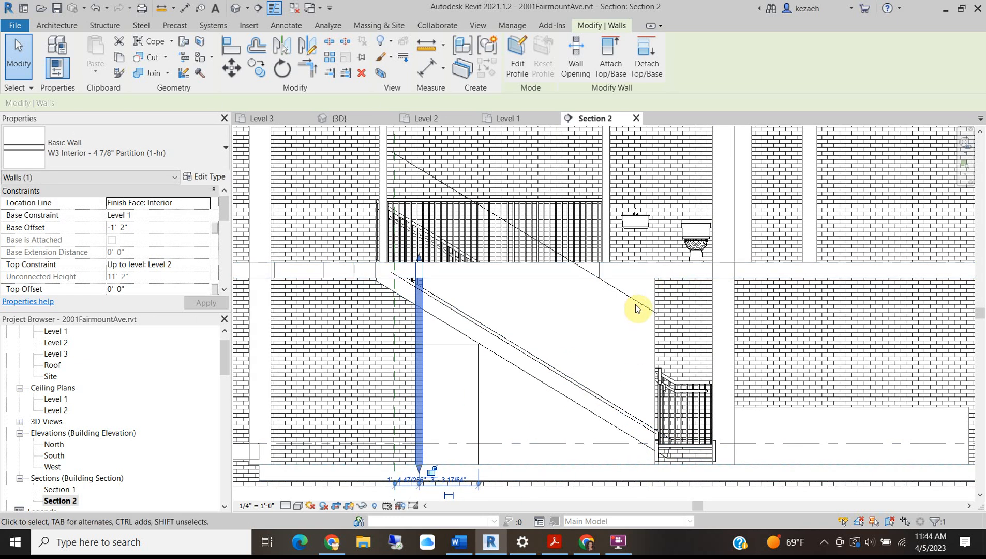
- Edit the stair-side partition's profile so its top follows the stair's sloped underside, removing the outline above it
{"action": "left_click", "coordinate": [654, 291]}
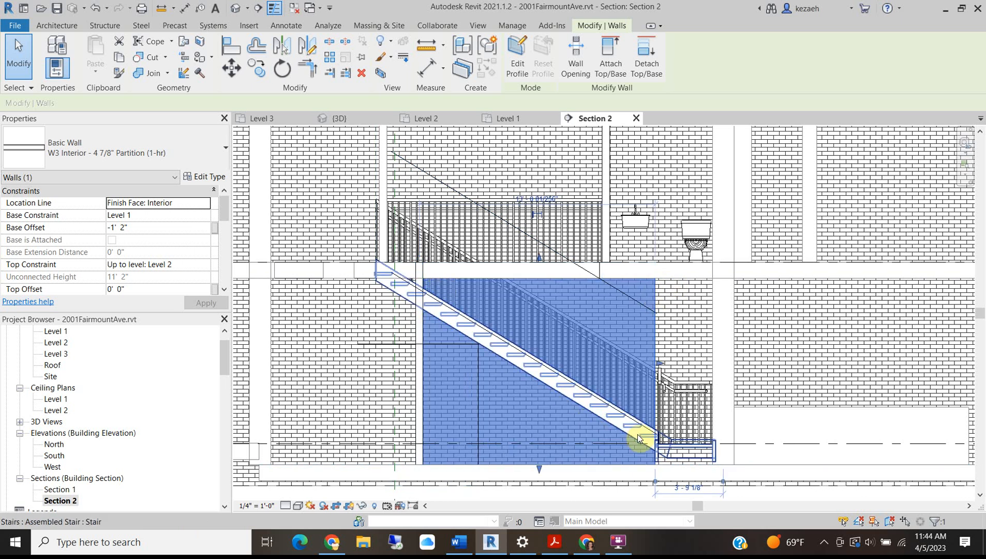
{"action": "left_click", "coordinate": [519, 52]}
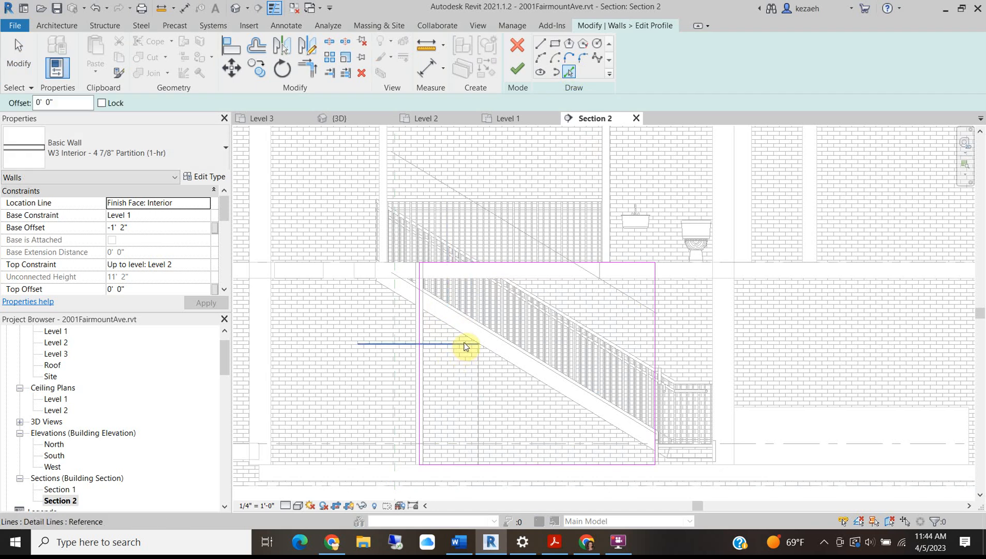
{"action": "left_click", "coordinate": [308, 67]}
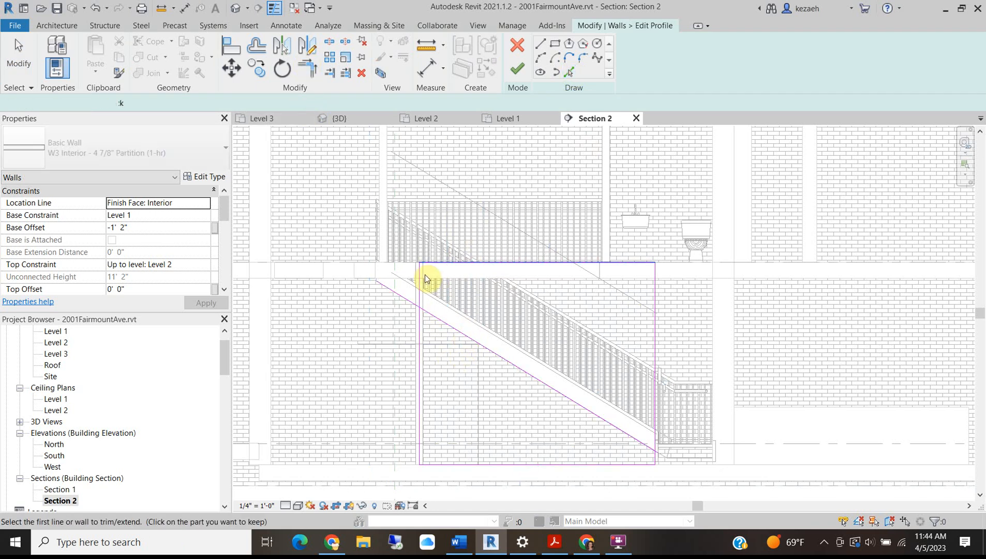
{"action": "left_click", "coordinate": [438, 317]}
{"action": "left_click", "coordinate": [420, 318]}
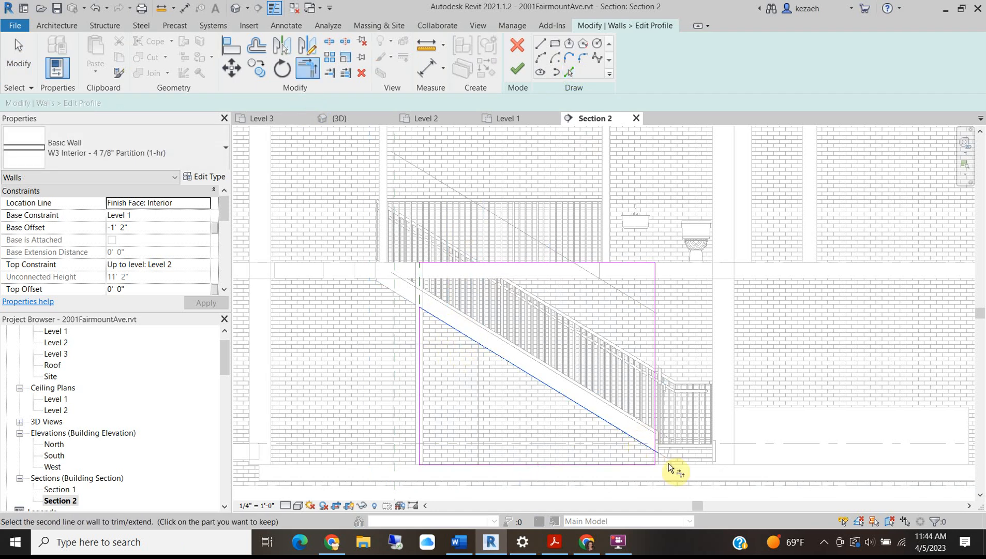
{"action": "scroll", "coordinate": [660, 467], "scroll_direction": "up", "scroll_amount": 2}
{"action": "scroll", "coordinate": [684, 332], "scroll_direction": "down", "scroll_amount": 3}
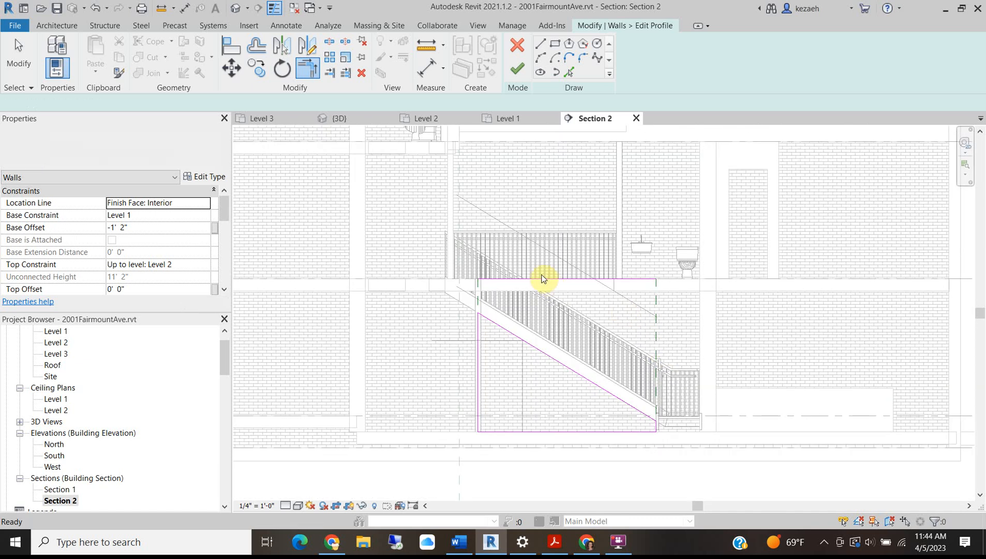
{"action": "key", "text": "Escape"}
{"action": "left_click", "coordinate": [540, 277]}
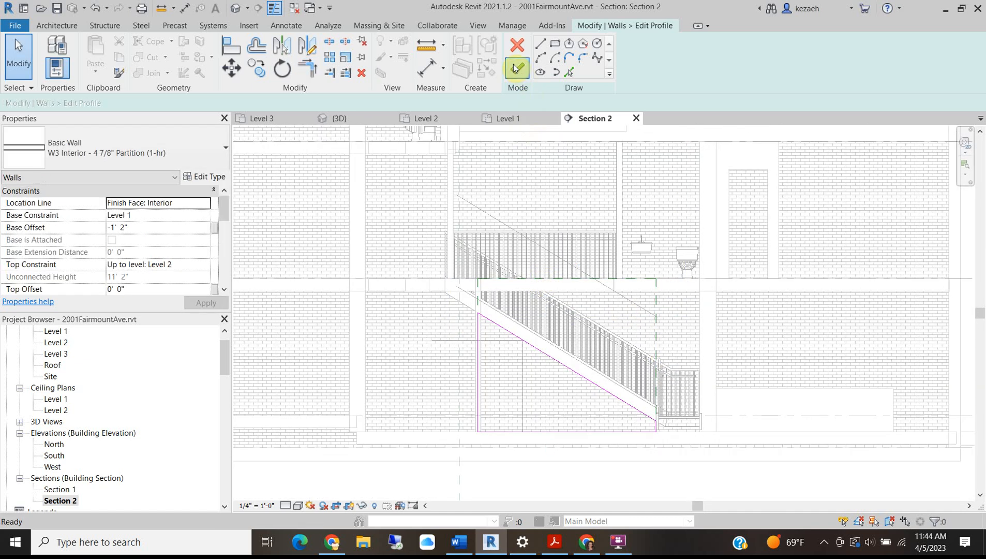
{"action": "left_click", "coordinate": [518, 68]}
{"action": "scroll", "coordinate": [761, 360], "scroll_direction": "down", "scroll_amount": 2}
{"action": "key", "text": "Escape"}
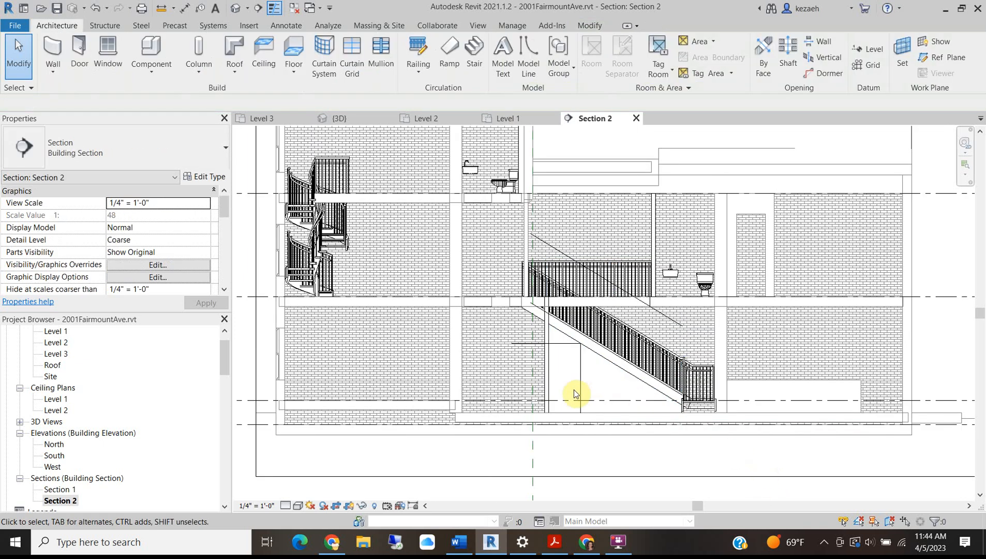
- Delete the horizontal and vertical headroom detail lines beneath the stair in Section 2
{"action": "scroll", "coordinate": [572, 388], "scroll_direction": "up", "scroll_amount": 2}
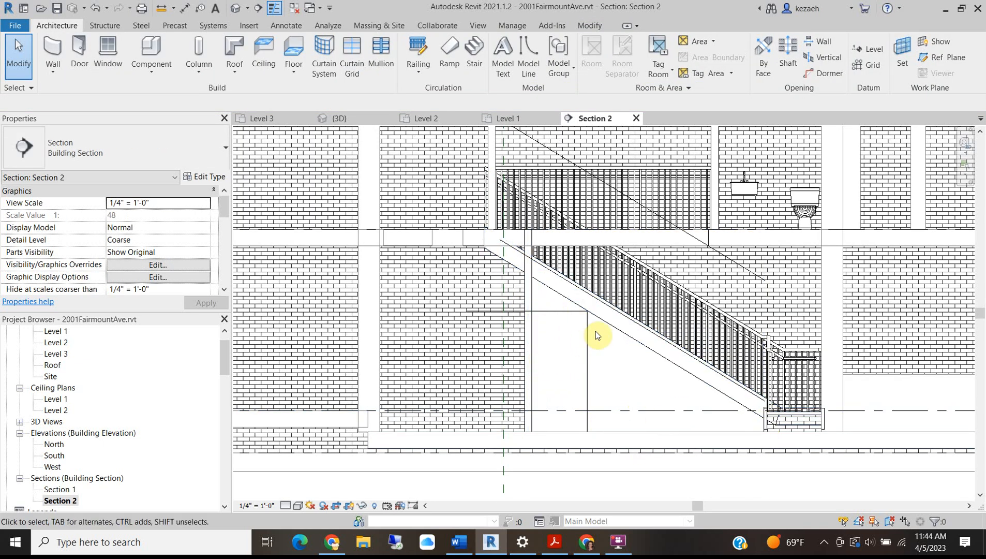
{"action": "left_click", "coordinate": [547, 319]}
{"action": "key", "text": "Delete"}
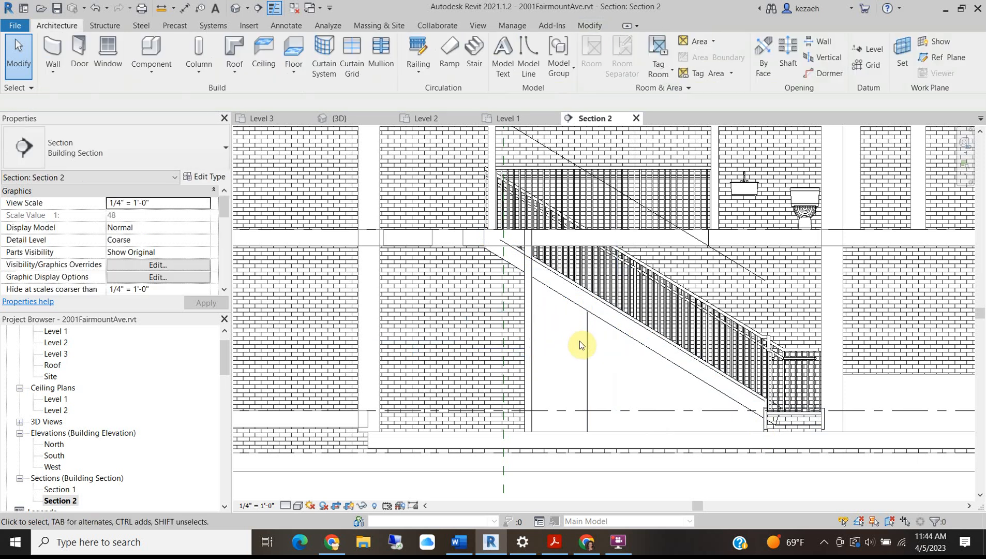
{"action": "left_click", "coordinate": [589, 345]}
{"action": "key", "text": "Delete"}
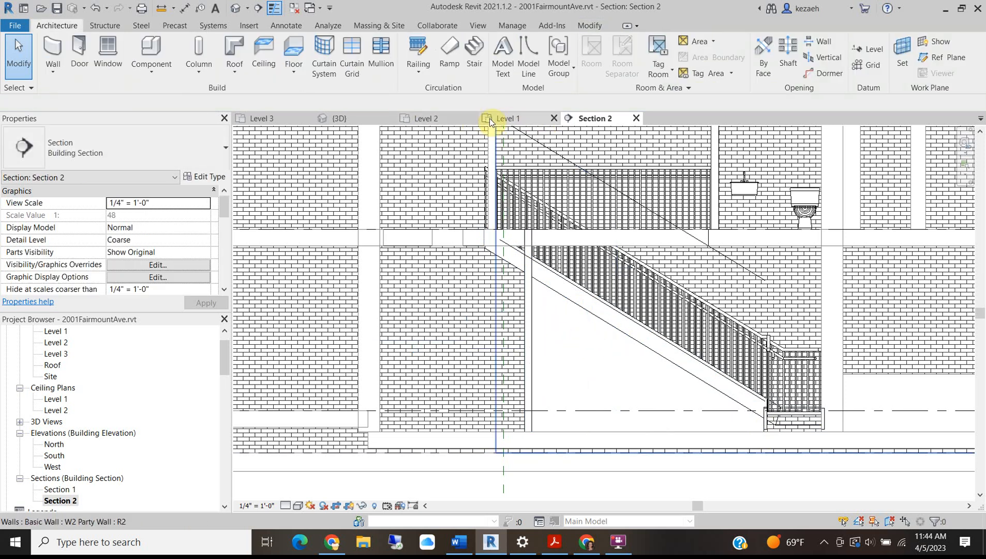
- On Level 1, set the base offset of the bathroom's long partition parallel to the party wall to -14"
{"action": "left_click", "coordinate": [492, 119]}
{"action": "left_click", "coordinate": [440, 186]}
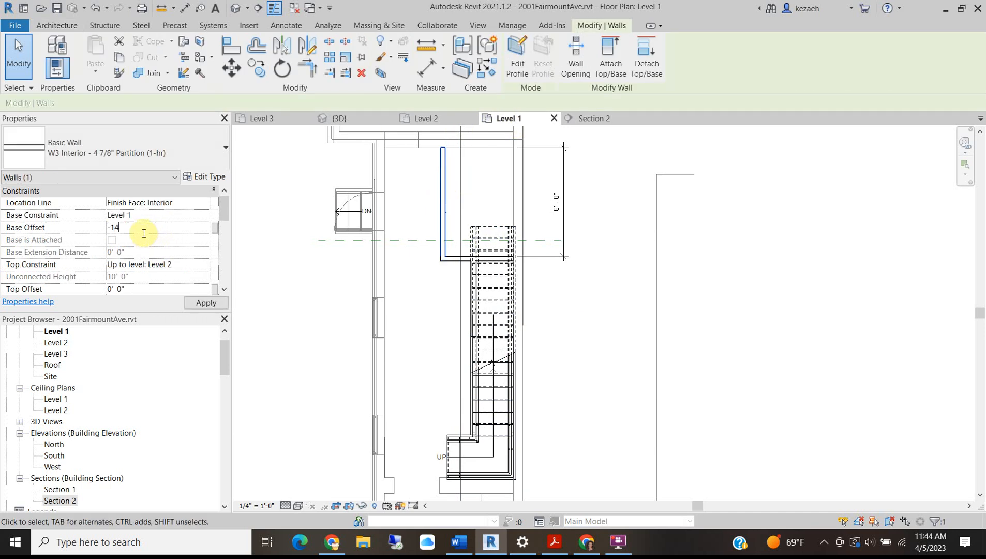
{"action": "left_click", "coordinate": [657, 193]}
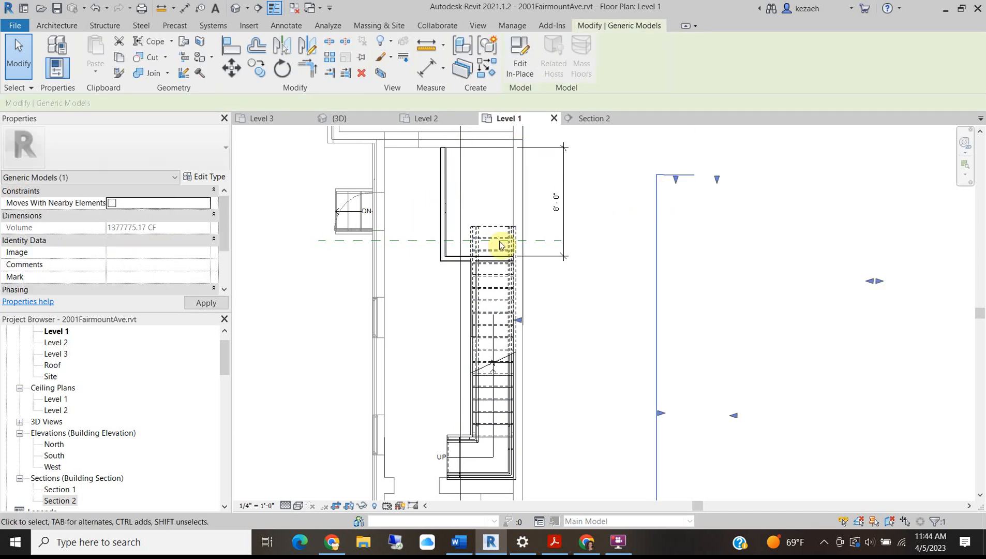
- Place a Single-Flush 36" x 84" door at the upper end of the bathroom's long partition, swinging into the bathroom
{"action": "middle_click_drag", "start_coordinate": [367, 210], "coordinate": [342, 281]}
{"action": "left_click", "coordinate": [432, 246]}
{"action": "scroll", "coordinate": [432, 248], "scroll_direction": "up", "scroll_amount": 3}
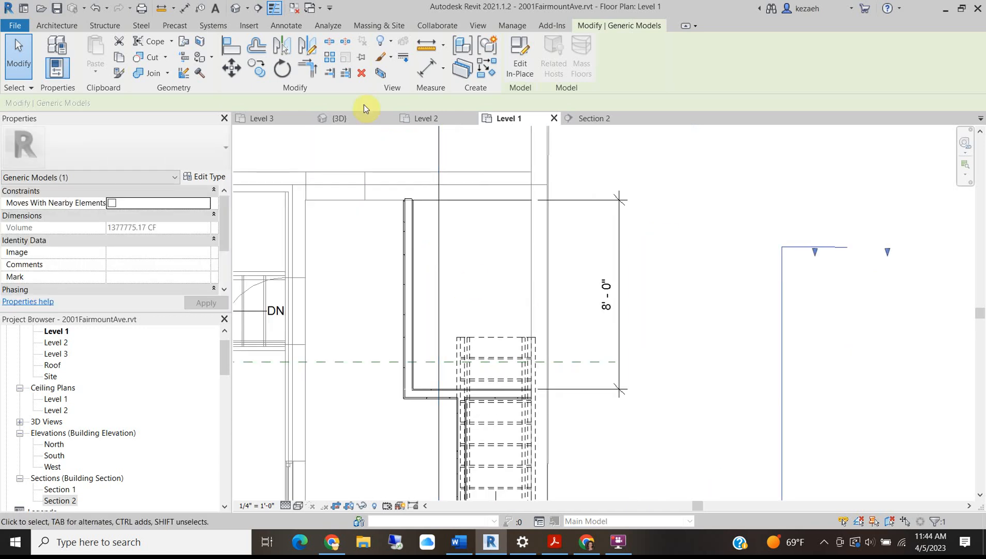
{"action": "left_click", "coordinate": [64, 24]}
{"action": "left_click", "coordinate": [79, 52]}
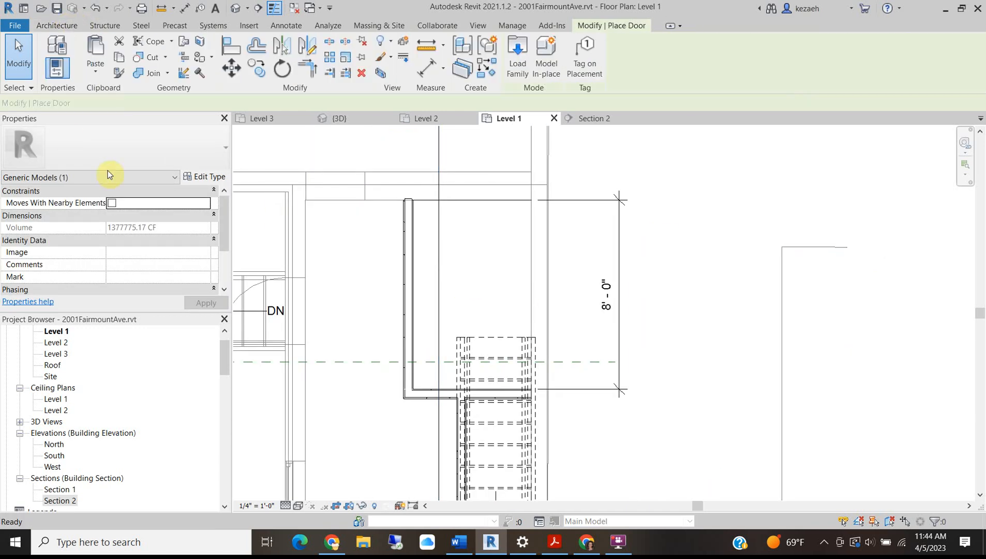
{"action": "left_click", "coordinate": [119, 164]}
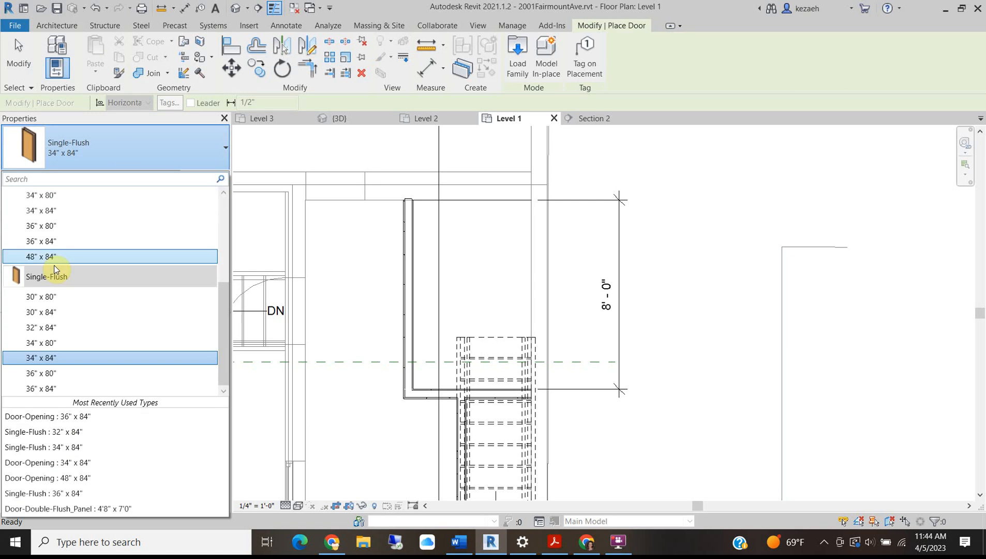
{"action": "left_click", "coordinate": [52, 389]}
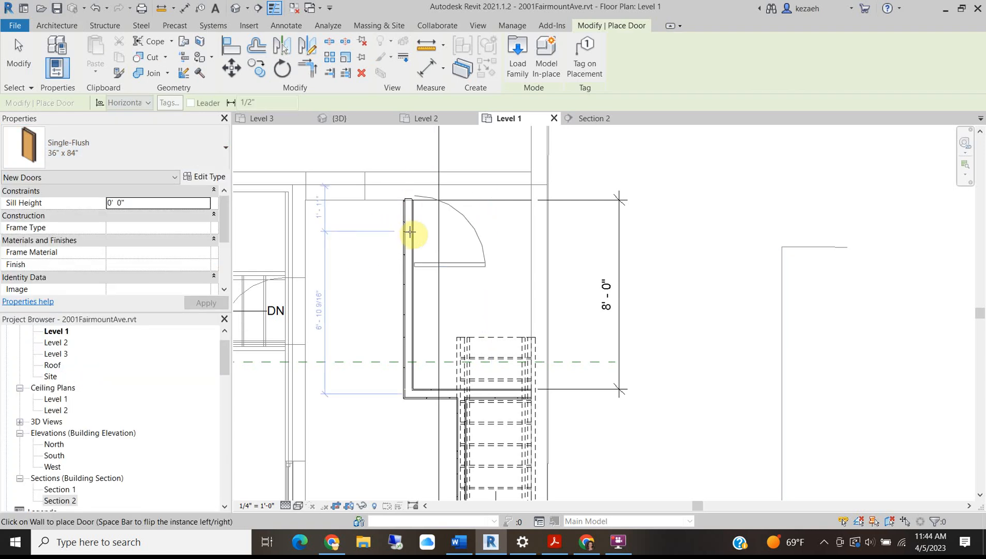
{"action": "left_click", "coordinate": [461, 223]}
{"action": "key", "text": "Escape"}
{"action": "key", "text": "Escape"}
- Place a Tub-Rectangular-3D along the bathroom's cross partition and flip it so the drain is at the party wall end
{"action": "scroll", "coordinate": [477, 303], "scroll_direction": "down", "scroll_amount": 2}
{"action": "scroll", "coordinate": [484, 337], "scroll_direction": "up", "scroll_amount": 3}
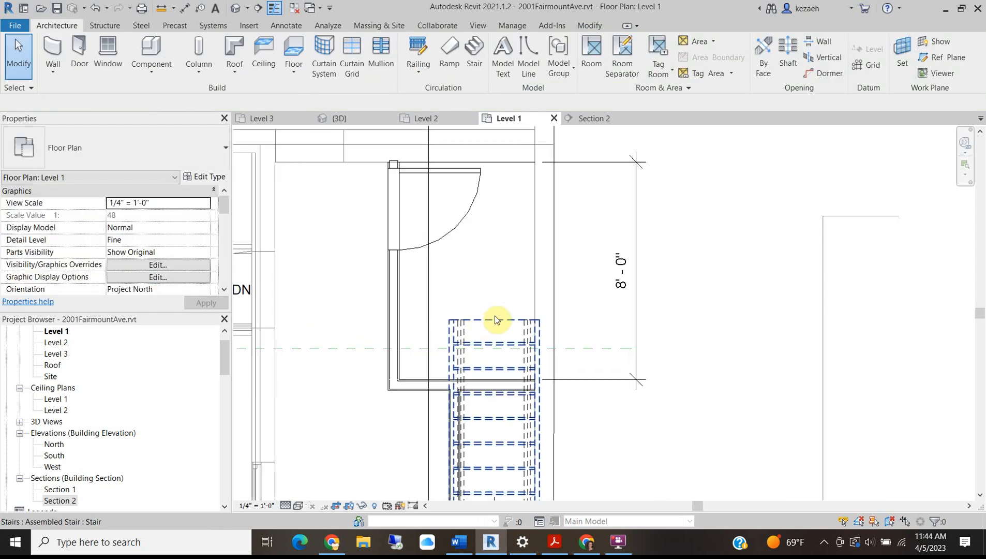
{"action": "left_click", "coordinate": [155, 49]}
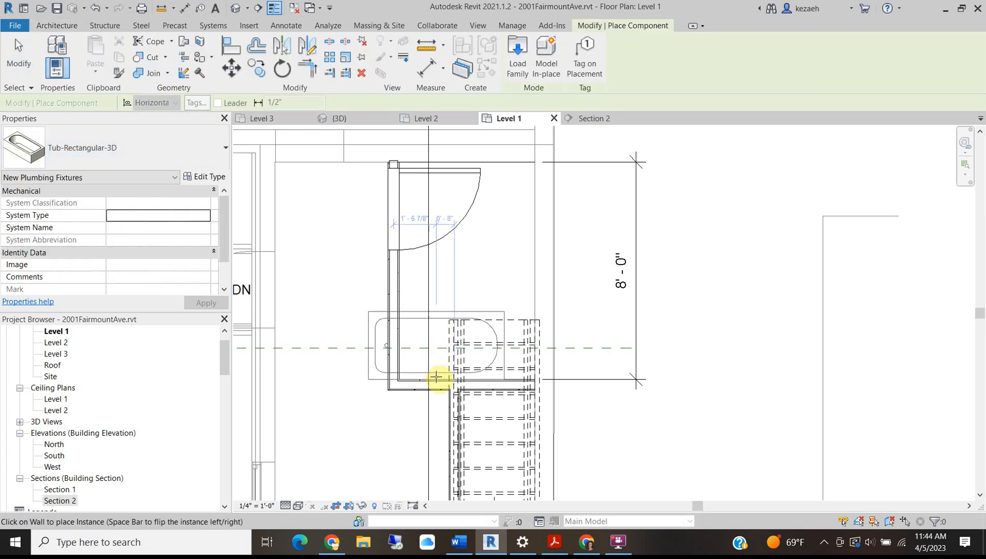
{"action": "scroll", "coordinate": [470, 380], "scroll_direction": "up", "scroll_amount": 2}
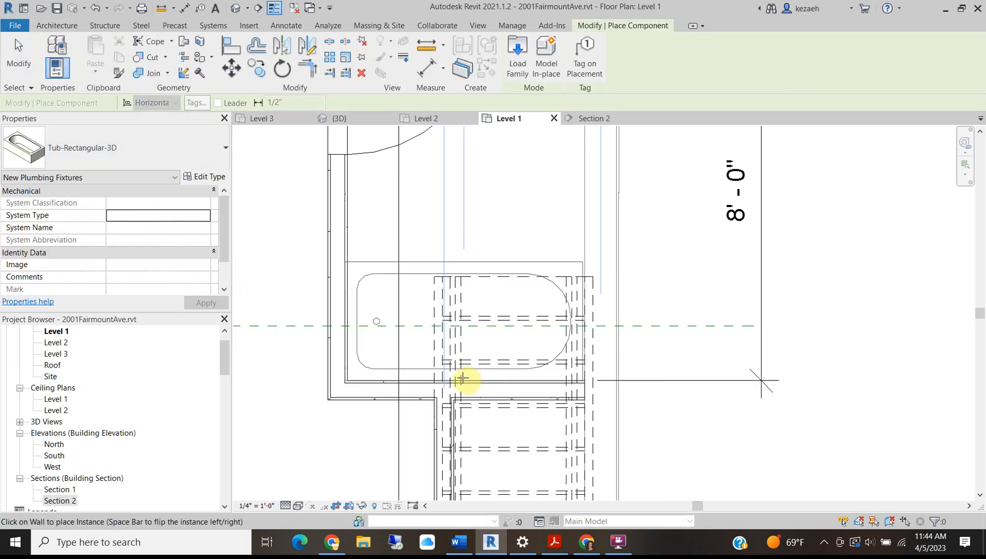
{"action": "left_click", "coordinate": [464, 378]}
{"action": "middle_click_drag", "start_coordinate": [465, 258], "coordinate": [443, 330]}
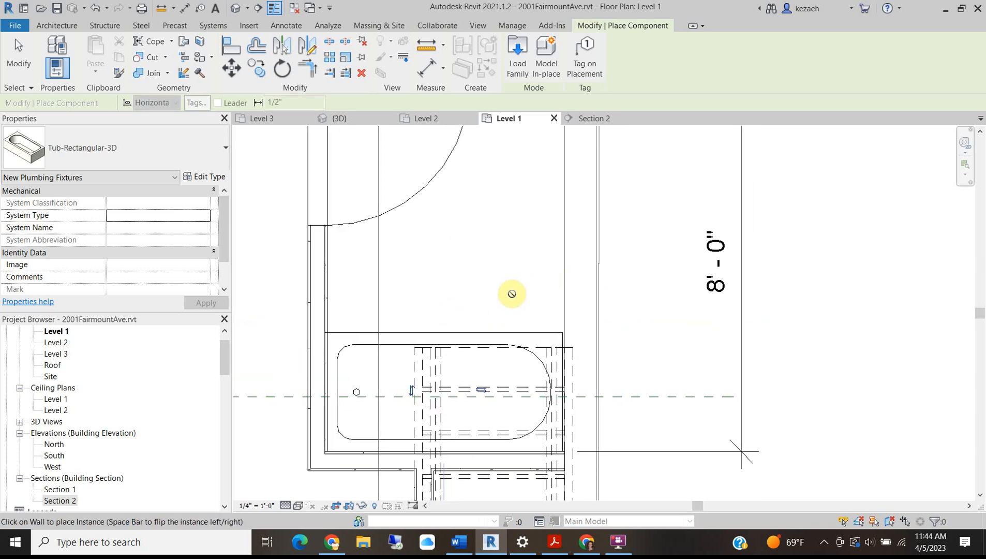
{"action": "scroll", "coordinate": [511, 298], "scroll_direction": "down", "scroll_amount": 2}
{"action": "key", "text": "Escape"}
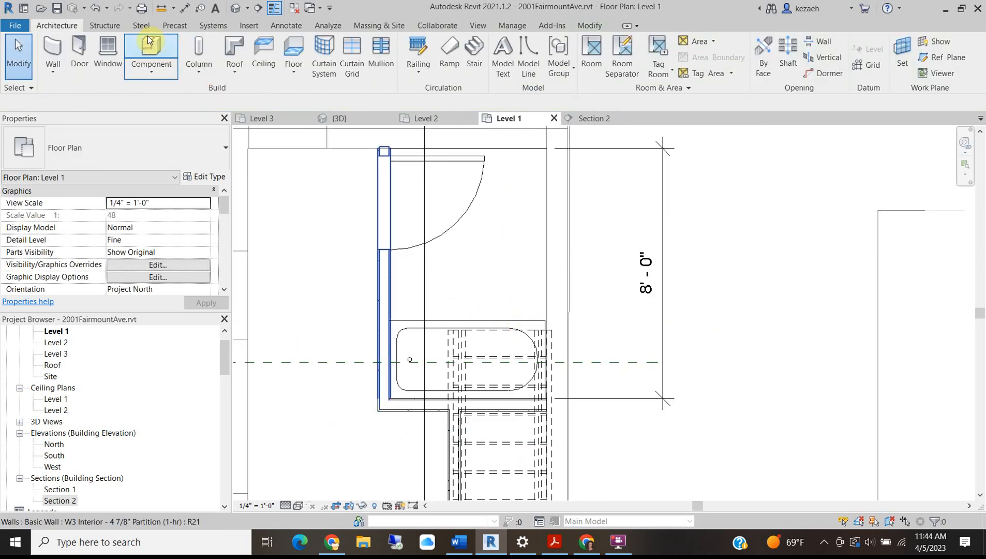
{"action": "left_click", "coordinate": [456, 345]}
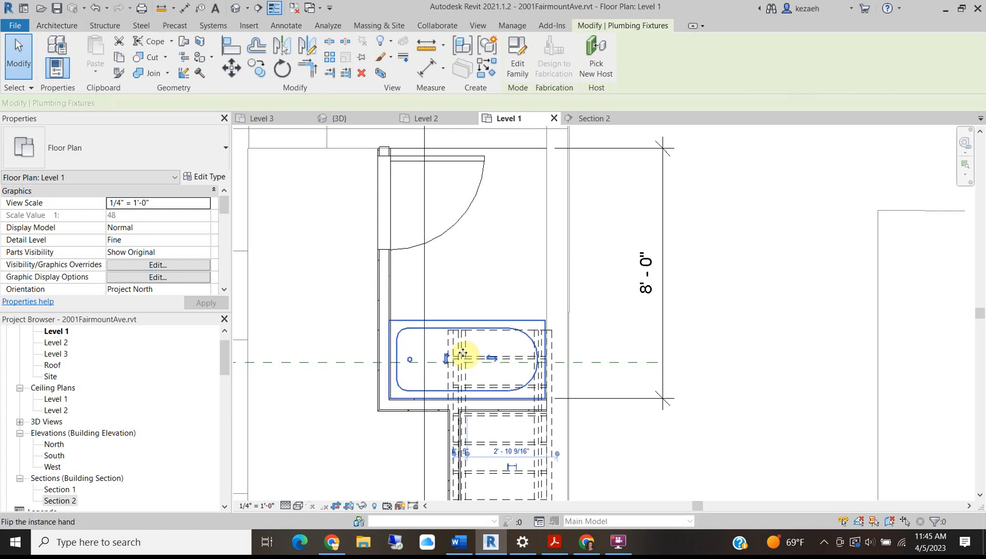
{"action": "left_click", "coordinate": [489, 356]}
{"action": "left_click", "coordinate": [709, 343]}
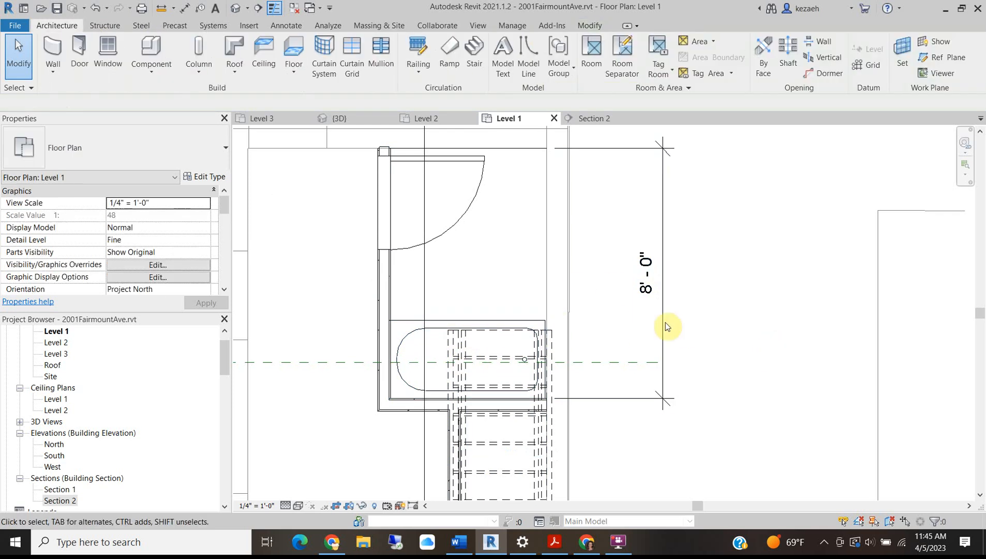
- Place a Toilet-Domestic-3D in the Level 1 bathroom between the tub and the door
{"action": "left_click", "coordinate": [158, 63]}
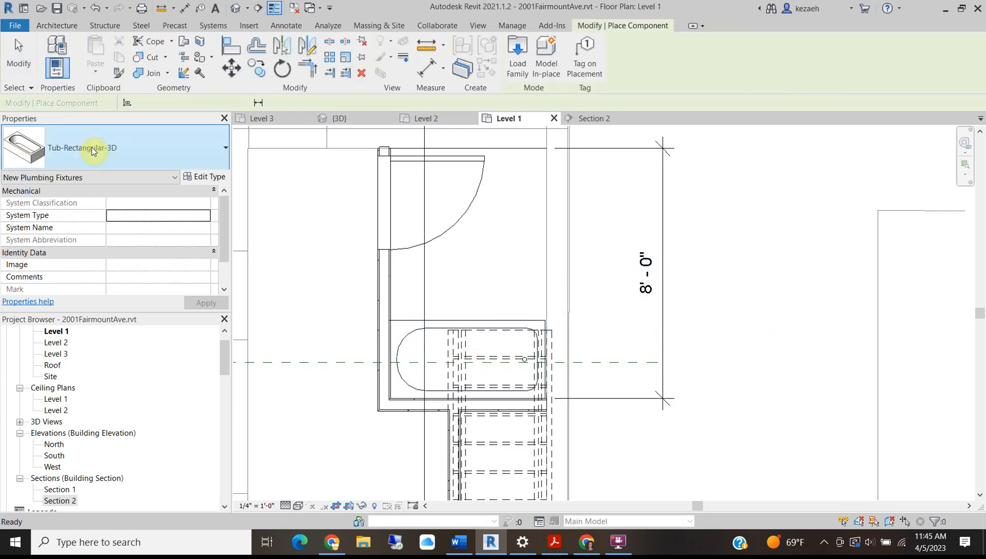
{"action": "left_click", "coordinate": [92, 156]}
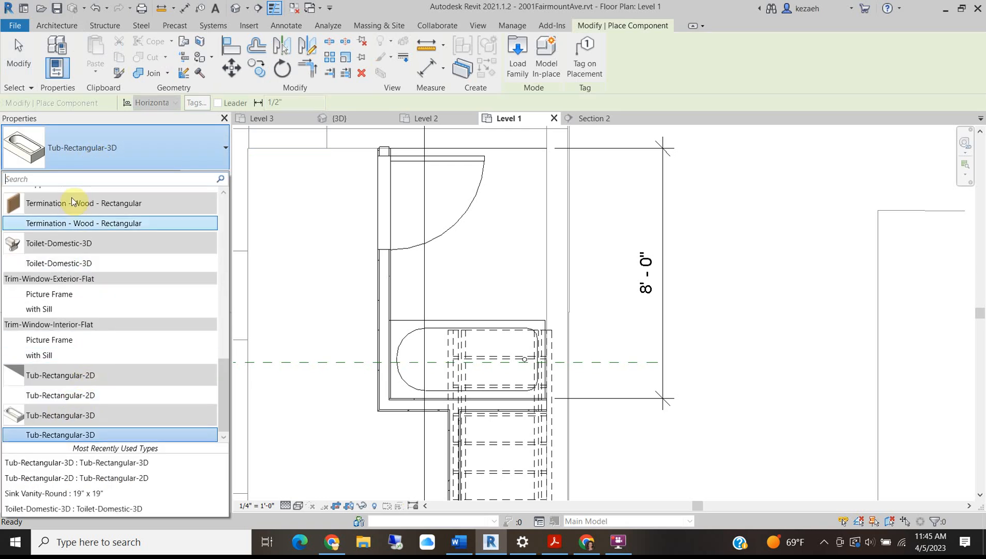
{"action": "left_click", "coordinate": [78, 264]}
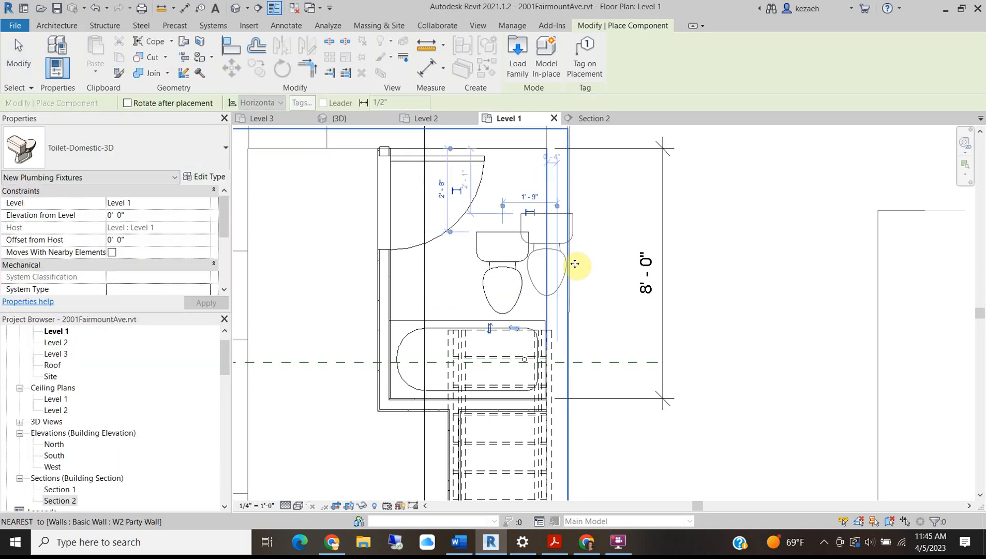
{"action": "left_click", "coordinate": [509, 272]}
{"action": "key", "text": "Escape"}
- Rotate the toilet 90° clockwise and move it so its tank sits against the party wall side of the bathroom
{"action": "left_click", "coordinate": [282, 69]}
{"action": "left_click", "coordinate": [502, 315]}
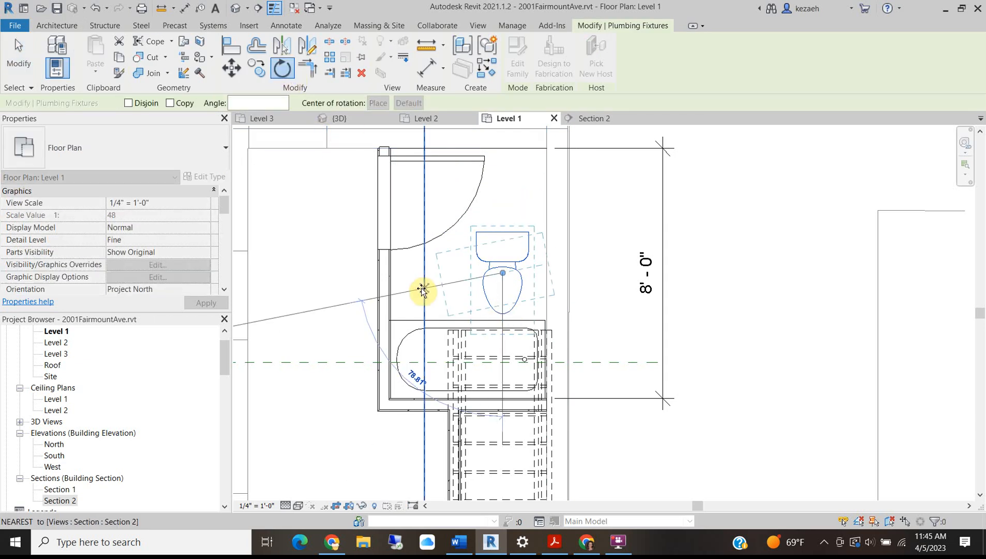
{"action": "left_click", "coordinate": [449, 274]}
{"action": "left_click_drag", "start_coordinate": [510, 287], "coordinate": [514, 297]}
{"action": "left_click", "coordinate": [463, 261]}
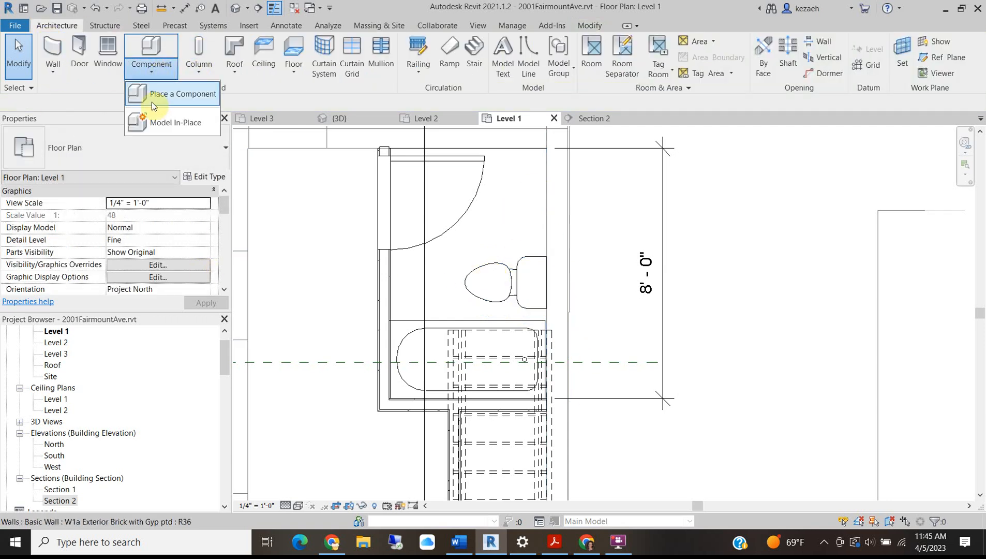
- Place a Sink Vanity-Round 19" x 19" beside the toilet, opposite the bathroom door
{"action": "left_click", "coordinate": [187, 101]}
{"action": "left_click", "coordinate": [111, 148]}
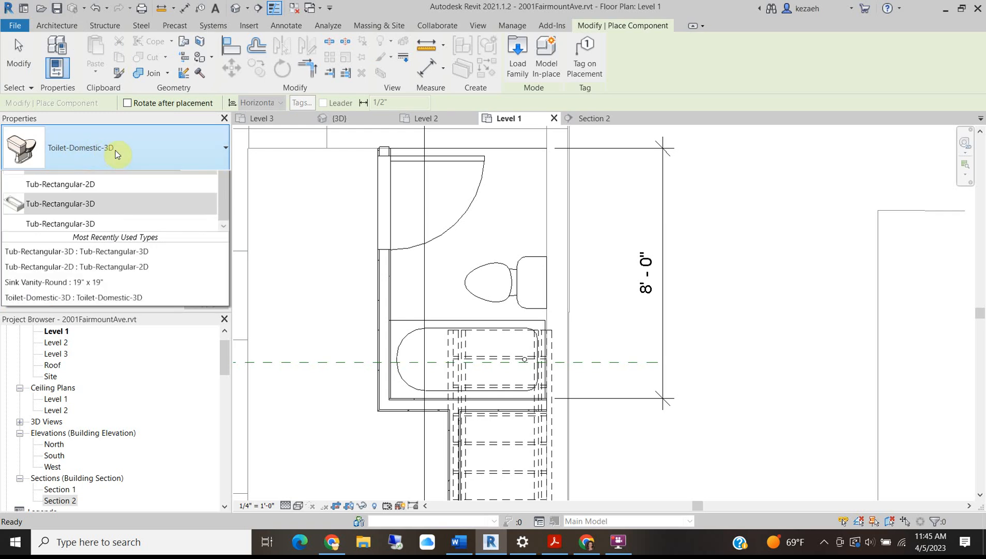
{"action": "scroll", "coordinate": [82, 279], "scroll_direction": "up", "scroll_amount": 6}
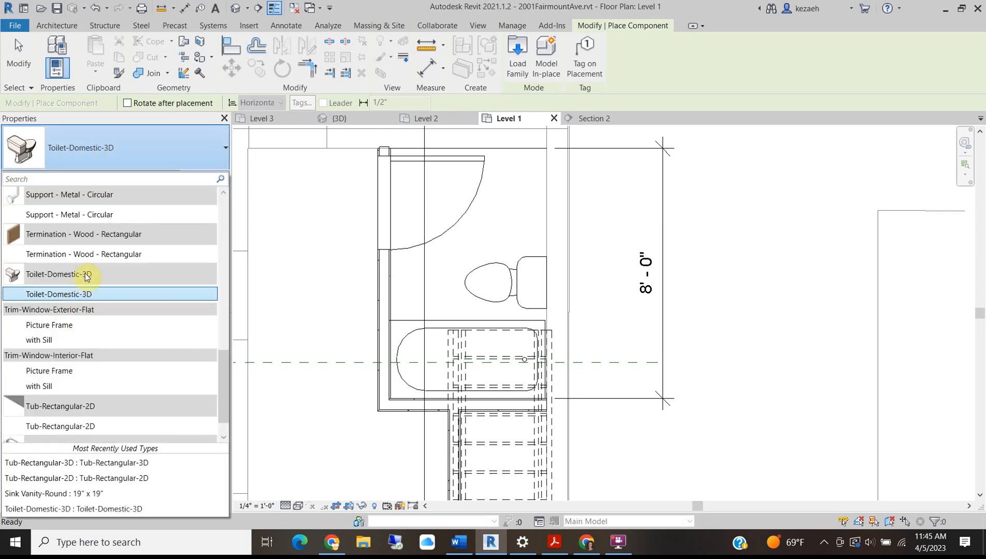
{"action": "left_click", "coordinate": [41, 328]}
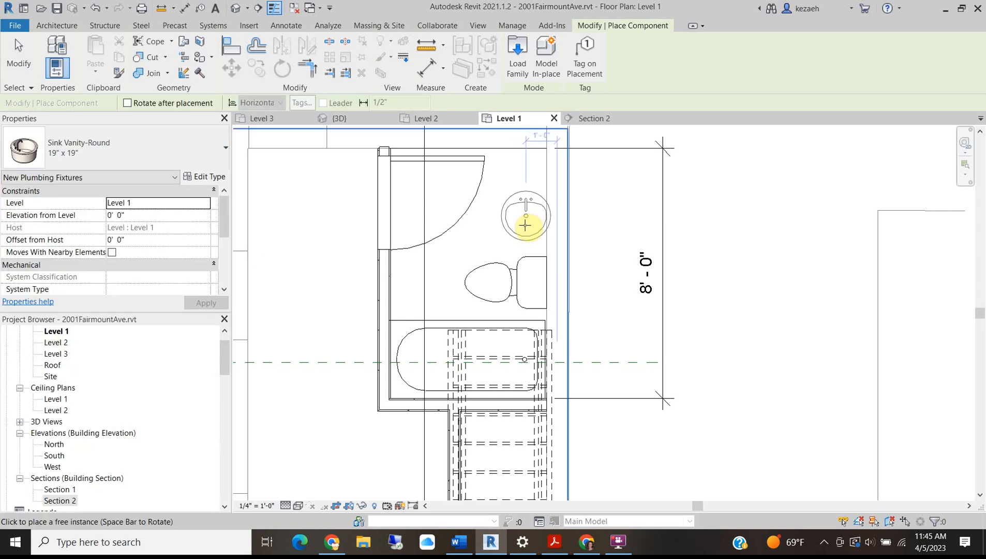
{"action": "left_click", "coordinate": [524, 224]}
{"action": "key", "text": "Escape"}
- Rotate the round sink 90° clockwise so its faucet faces the party wall and adjust its position beside the toilet
{"action": "left_click", "coordinate": [520, 219]}
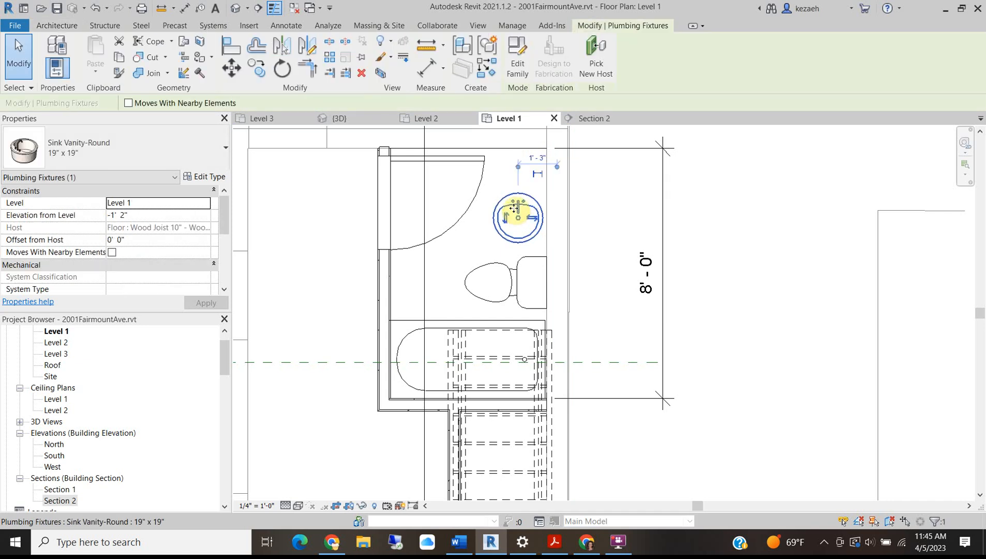
{"action": "key", "text": "r"}
{"action": "key", "text": "o"}
{"action": "scroll", "coordinate": [519, 235], "scroll_direction": "up", "scroll_amount": 3}
{"action": "left_click", "coordinate": [519, 233]}
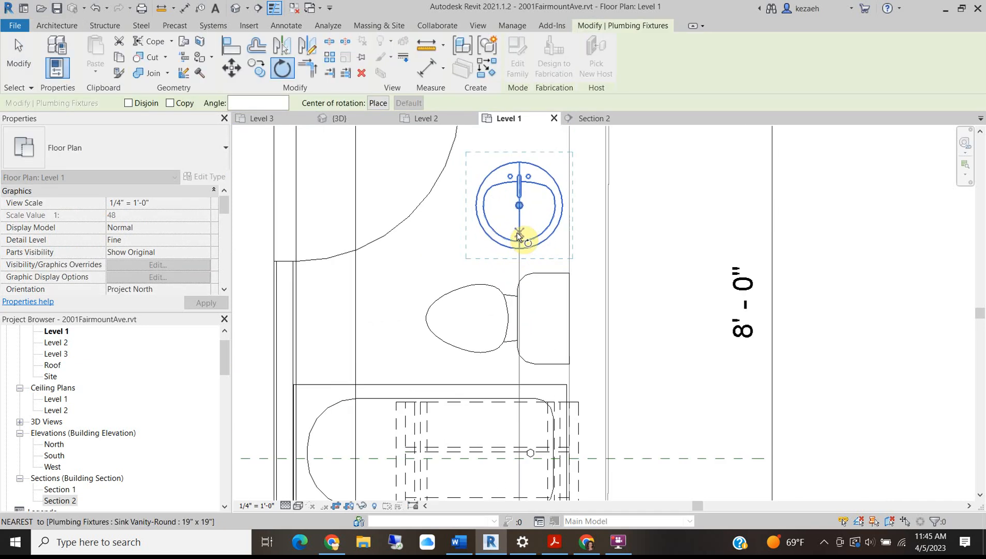
{"action": "left_click", "coordinate": [382, 201]}
{"action": "scroll", "coordinate": [496, 209], "scroll_direction": "down", "scroll_amount": 3}
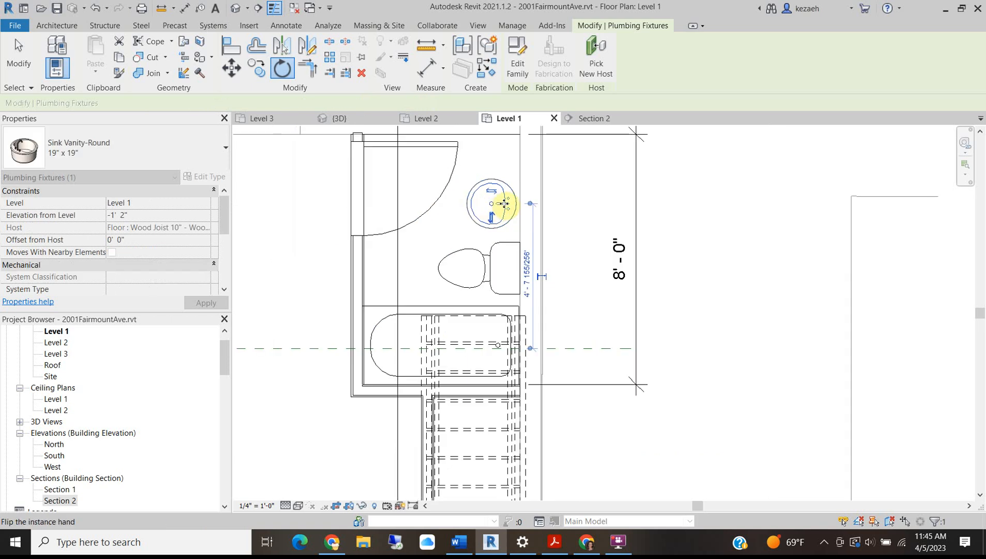
{"action": "scroll", "coordinate": [501, 235], "scroll_direction": "up", "scroll_amount": 1}
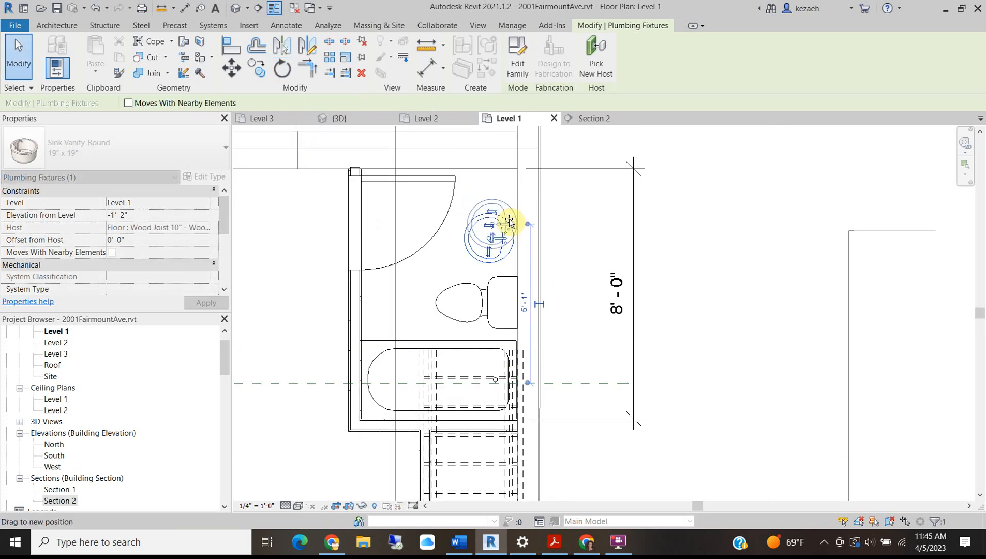
{"action": "key", "text": "Escape"}
- Examine the Level 1 plan around the furnished bathroom, the stair and the front room
{"action": "scroll", "coordinate": [451, 268], "scroll_direction": "down", "scroll_amount": 3}
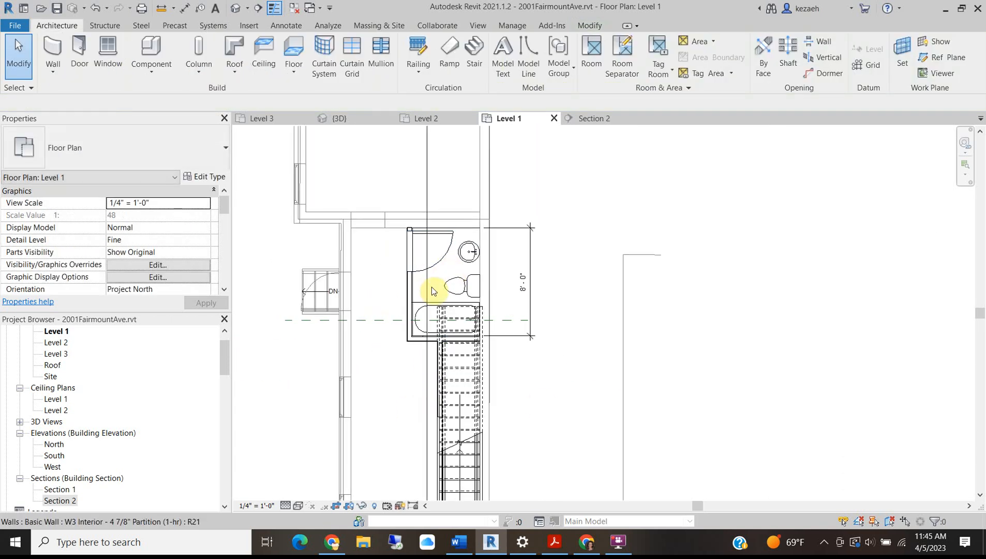
{"action": "scroll", "coordinate": [451, 273], "scroll_direction": "down", "scroll_amount": 5}
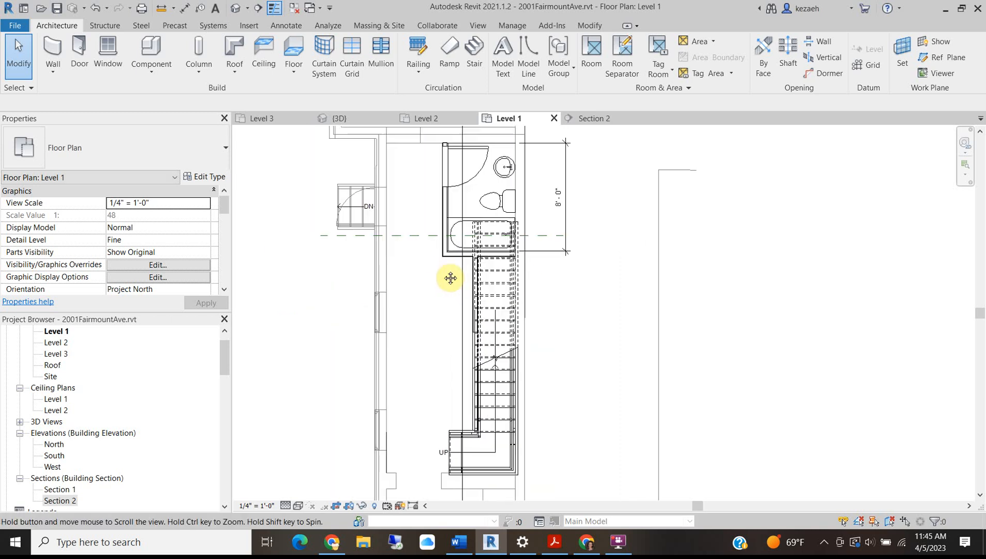
{"action": "middle_click_drag", "start_coordinate": [410, 192], "coordinate": [437, 196]}
{"action": "scroll", "coordinate": [442, 342], "scroll_direction": "up", "scroll_amount": 3}
{"action": "scroll", "coordinate": [451, 346], "scroll_direction": "down", "scroll_amount": 3}
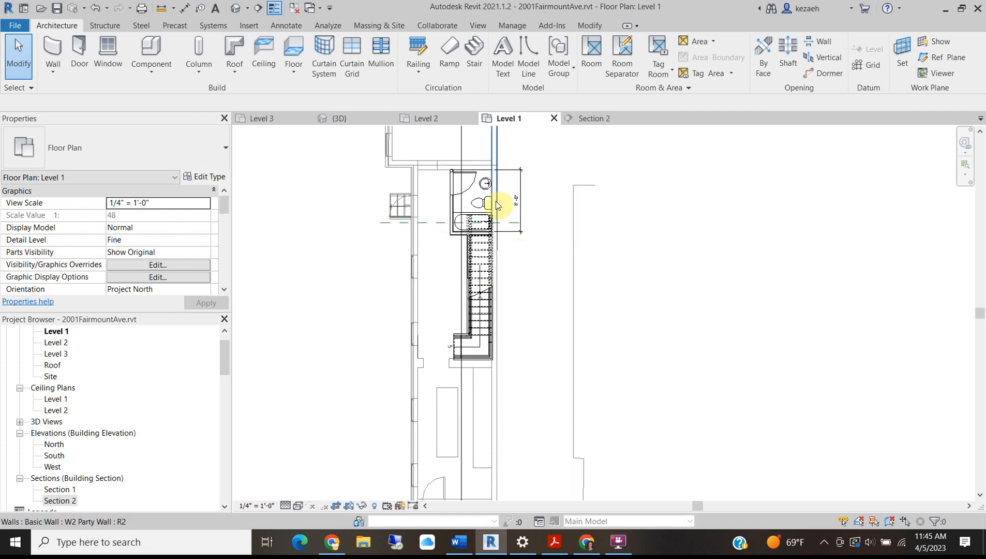
{"action": "middle_click_drag", "start_coordinate": [467, 379], "coordinate": [467, 293]}
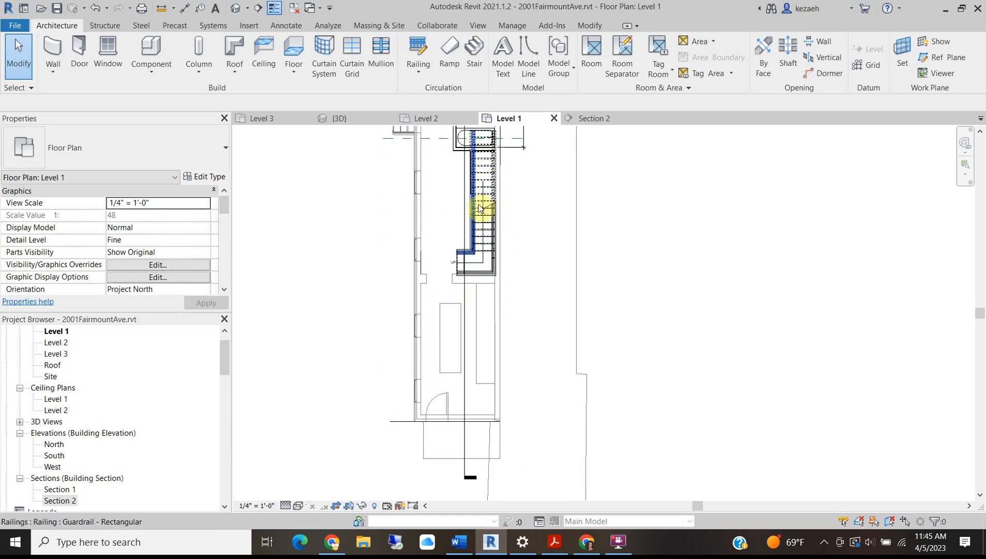
{"action": "middle_click_drag", "start_coordinate": [471, 249], "coordinate": [473, 336]}
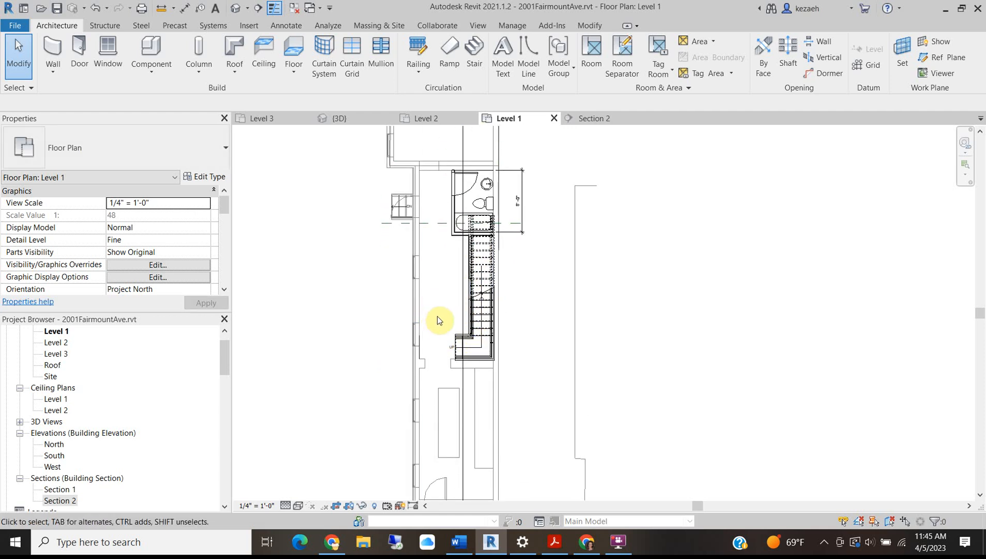
{"action": "middle_click_drag", "start_coordinate": [437, 250], "coordinate": [417, 288]}
{"action": "middle_click_drag", "start_coordinate": [424, 326], "coordinate": [423, 479]}
{"action": "middle_click_drag", "start_coordinate": [476, 383], "coordinate": [474, 204]}
{"action": "scroll", "coordinate": [369, 254], "scroll_direction": "down", "scroll_amount": 3}
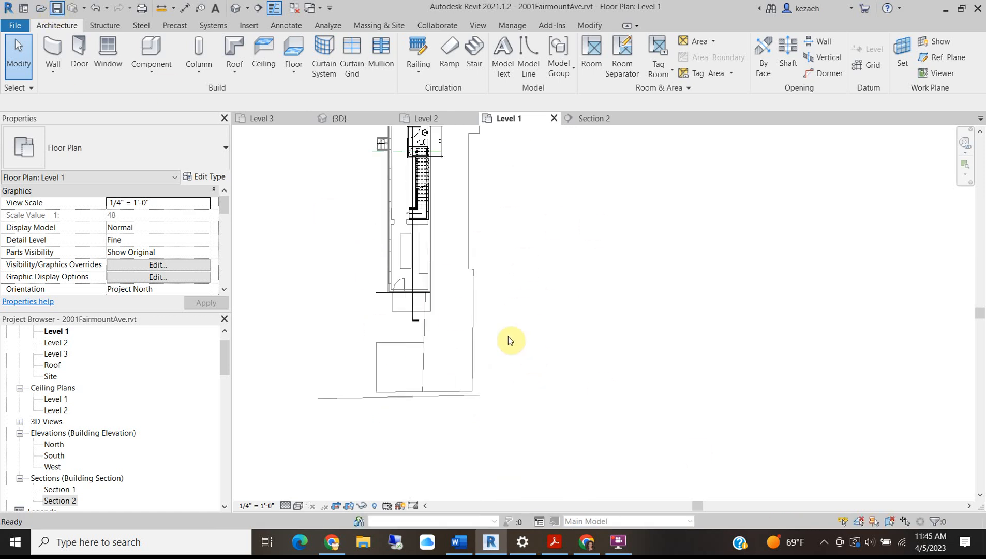
{"action": "scroll", "coordinate": [418, 284], "scroll_direction": "up", "scroll_amount": 5}
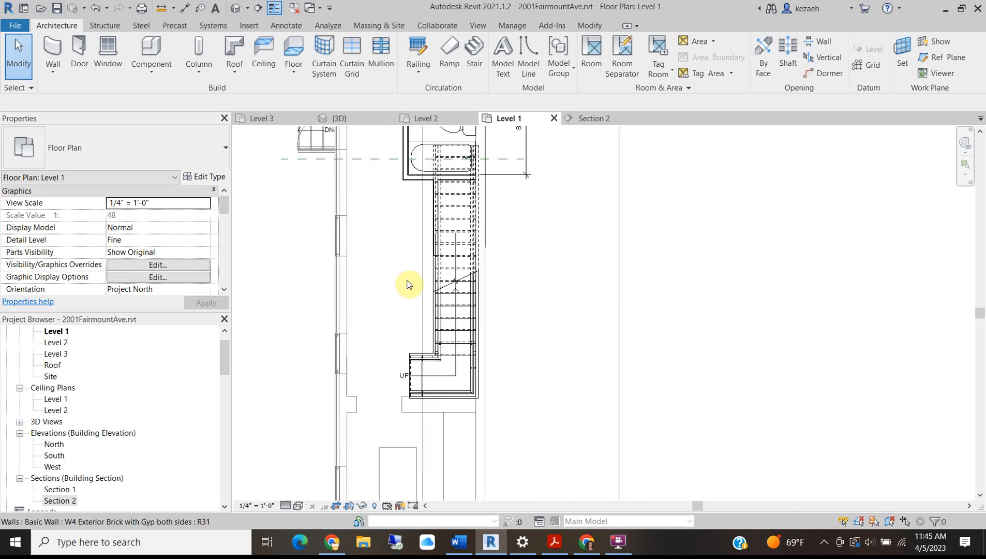
{"action": "scroll", "coordinate": [404, 276], "scroll_direction": "down", "scroll_amount": 3}
{"action": "middle_click_drag", "start_coordinate": [441, 232], "coordinate": [397, 360]}
- In Section 2, inspect the level and elevation properties of the Level 1 bathroom's tub and sink
{"action": "left_click", "coordinate": [584, 116]}
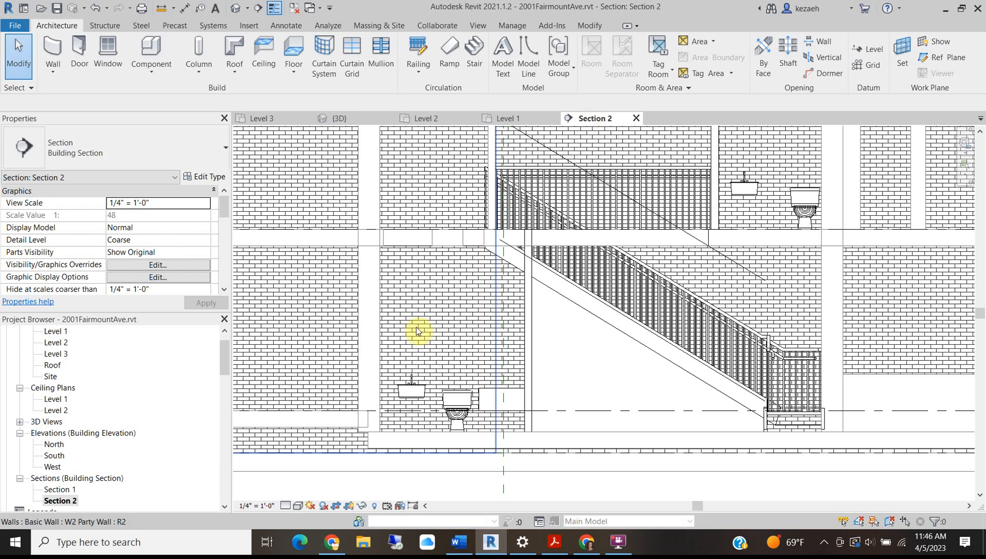
{"action": "scroll", "coordinate": [440, 362], "scroll_direction": "down", "scroll_amount": 3}
{"action": "scroll", "coordinate": [433, 373], "scroll_direction": "up", "scroll_amount": 3}
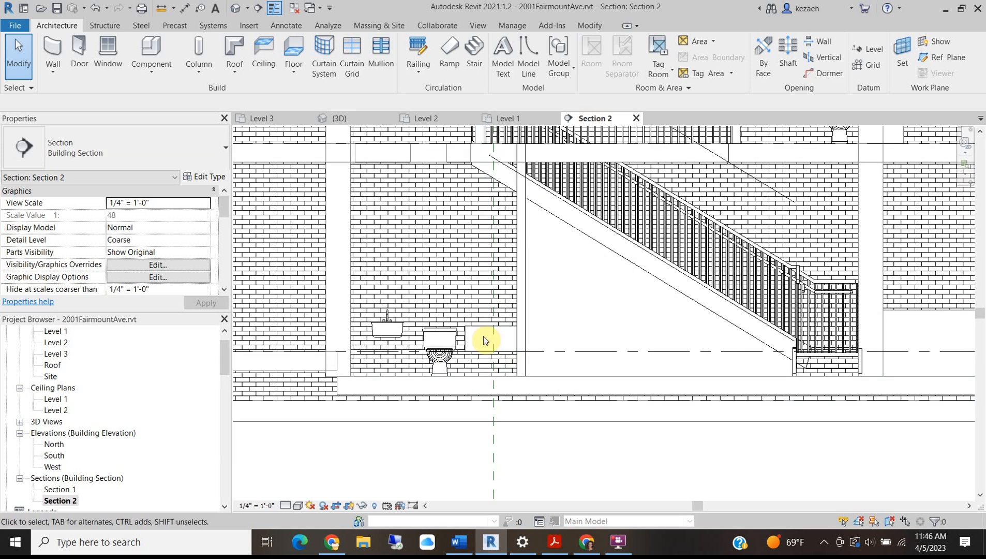
{"action": "left_click", "coordinate": [480, 333]}
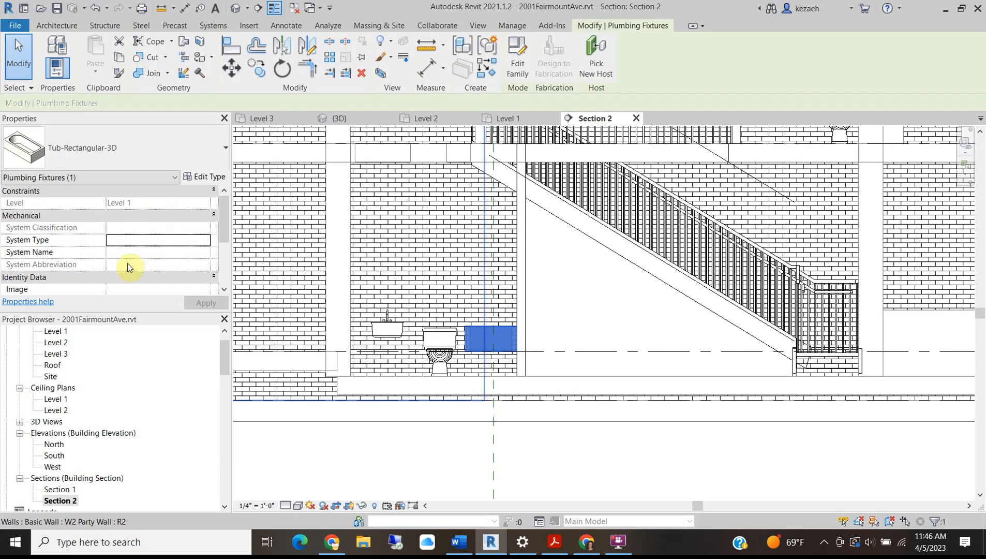
{"action": "left_click_drag", "start_coordinate": [223, 240], "coordinate": [225, 204]}
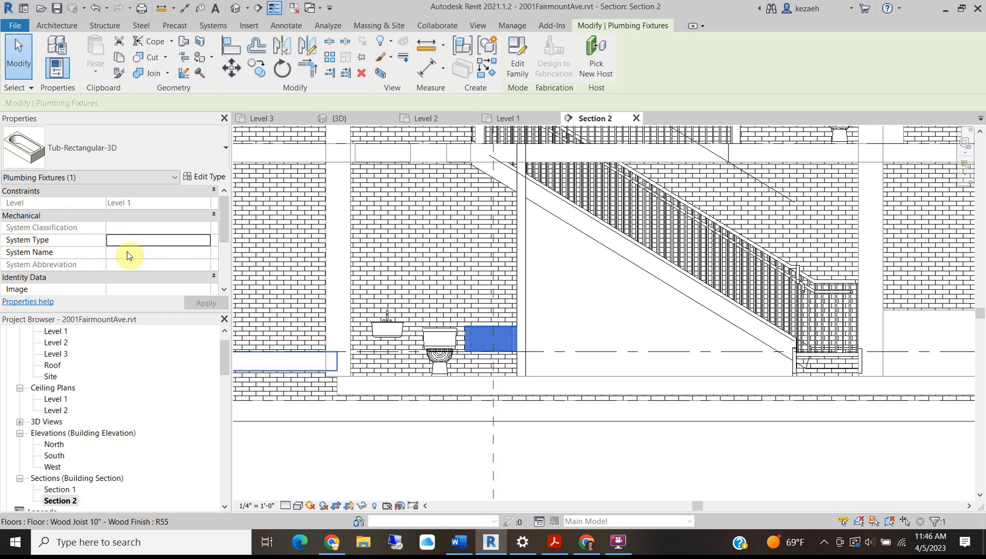
{"action": "left_click", "coordinate": [387, 329]}
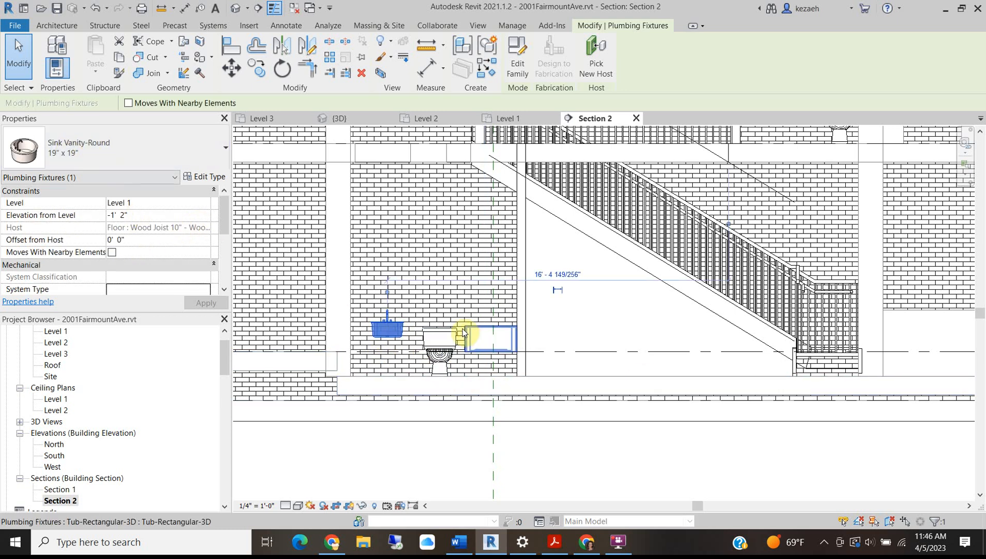
- Try to lower the Level 1 tub to the bathroom floor in Section 2, checking its instance properties for an elevation setting
{"action": "left_click", "coordinate": [440, 342]}
{"action": "left_click", "coordinate": [469, 351]}
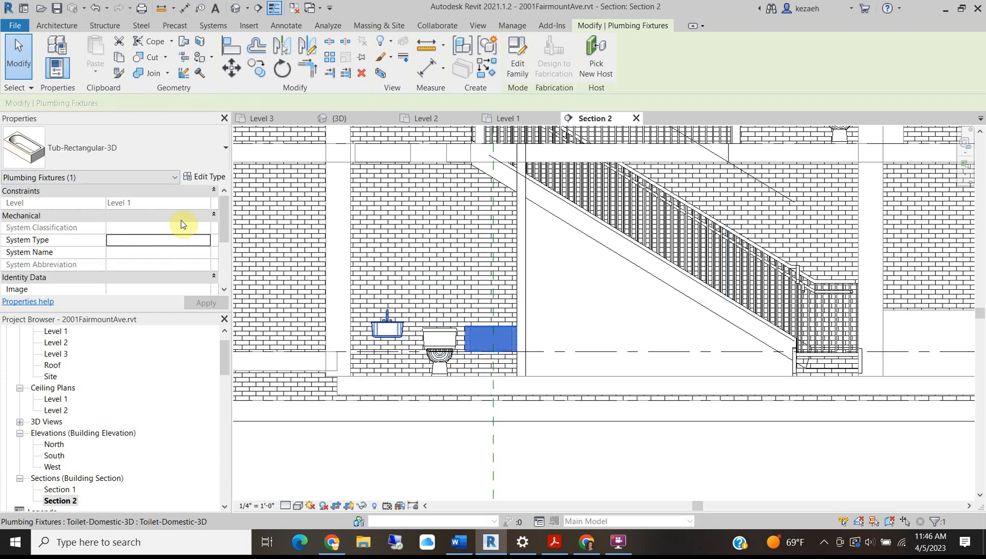
{"action": "scroll", "coordinate": [220, 253], "scroll_direction": "down", "scroll_amount": 5}
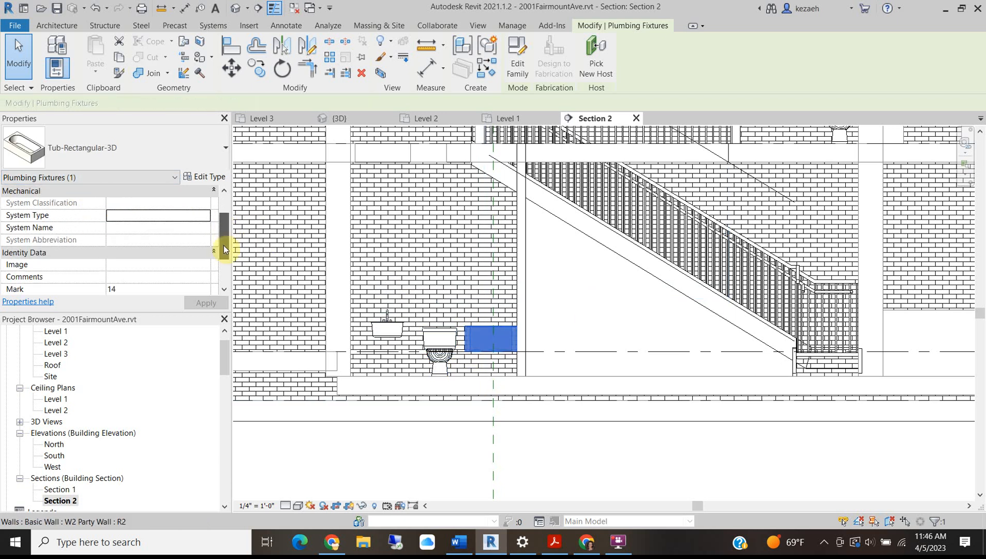
{"action": "scroll", "coordinate": [228, 243], "scroll_direction": "up", "scroll_amount": 5}
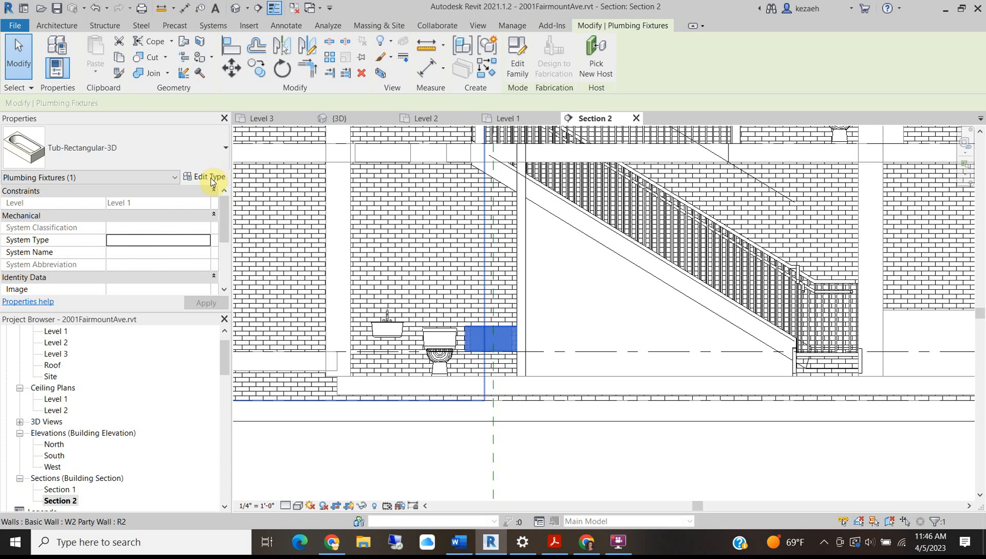
{"action": "scroll", "coordinate": [500, 348], "scroll_direction": "up", "scroll_amount": 3}
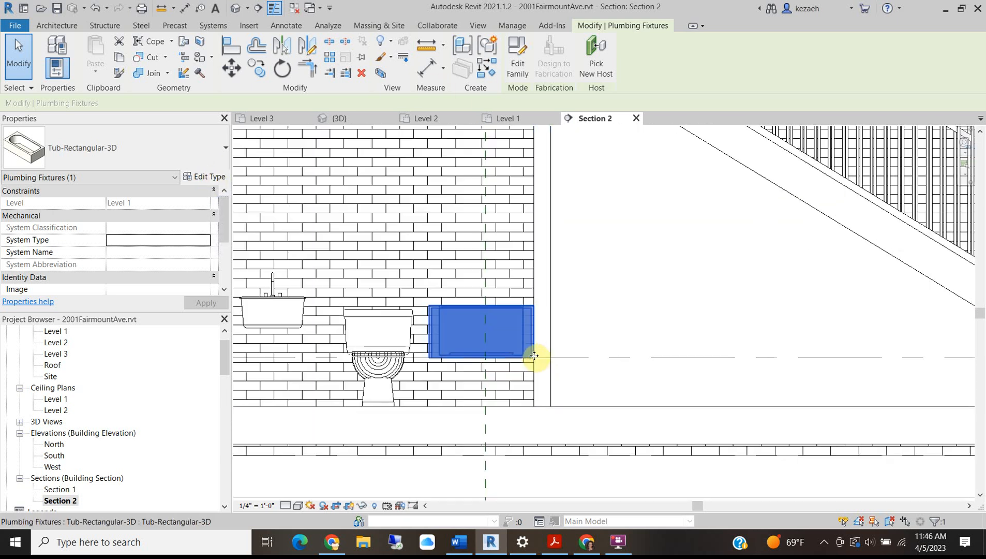
{"action": "left_click_drag", "start_coordinate": [534, 355], "coordinate": [537, 361]}
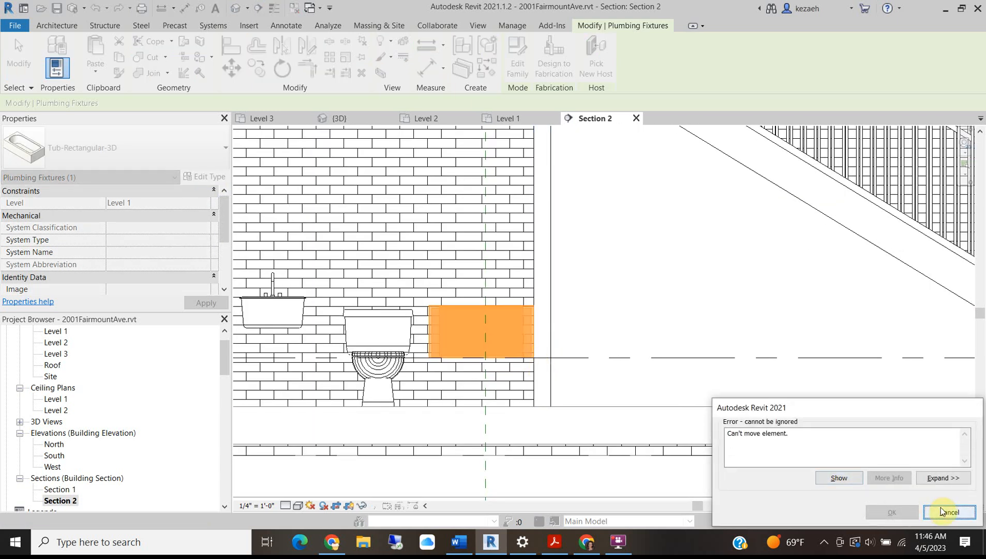
{"action": "left_click", "coordinate": [942, 512]}
{"action": "left_click", "coordinate": [439, 341]}
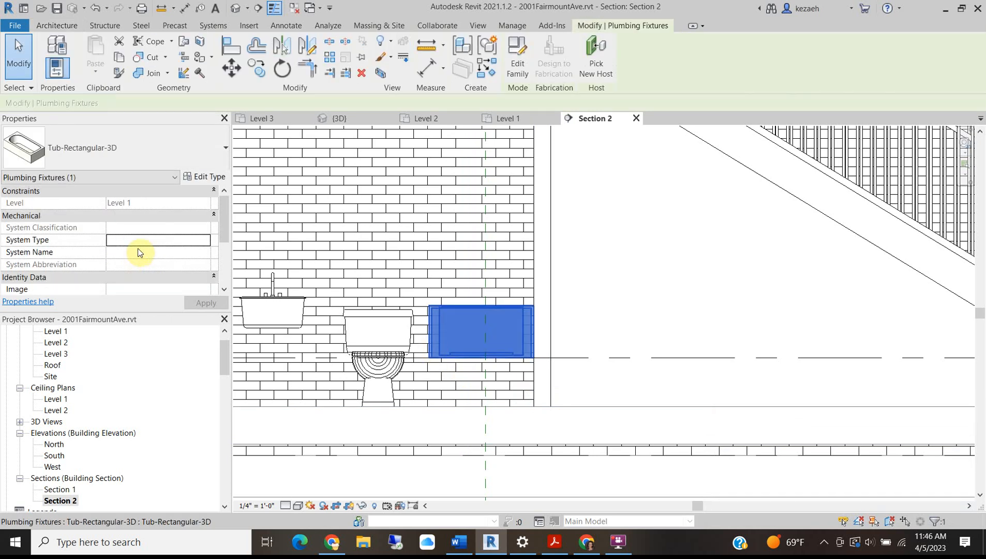
{"action": "scroll", "coordinate": [154, 232], "scroll_direction": "down", "scroll_amount": 3}
{"action": "scroll", "coordinate": [148, 243], "scroll_direction": "up", "scroll_amount": 3}
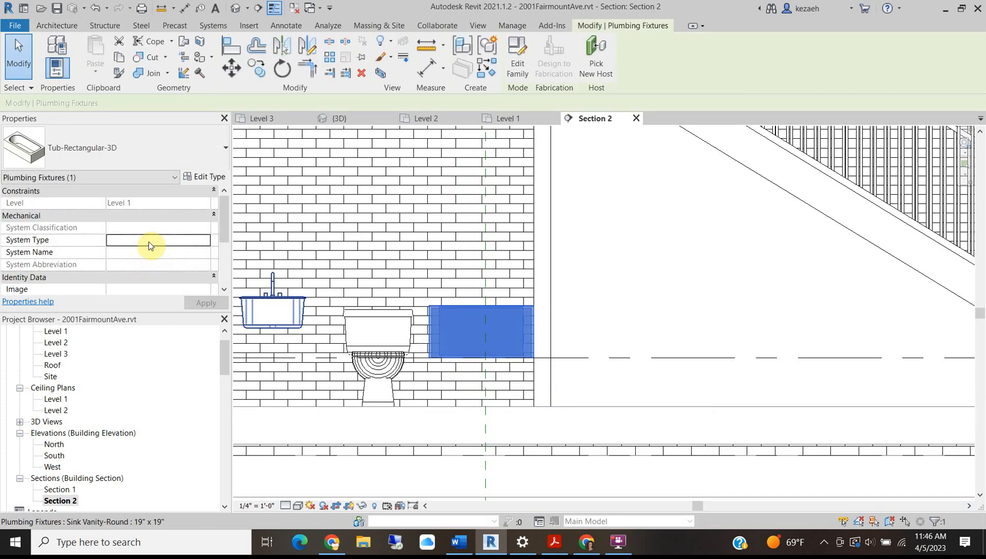
{"action": "scroll", "coordinate": [148, 242], "scroll_direction": "down", "scroll_amount": 3}
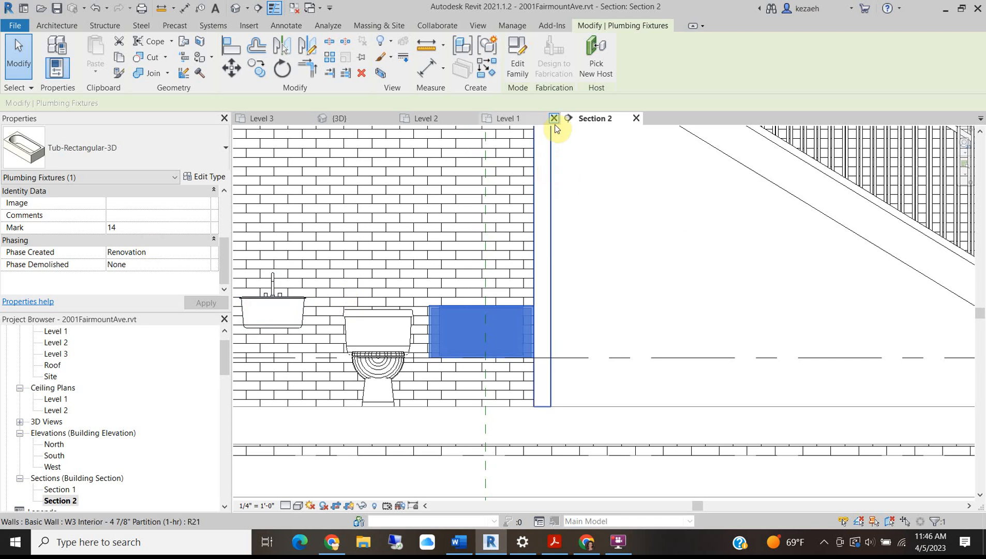
- In the 3D view, set the Level 1 bathroom door's sill height to -14"
{"action": "left_click", "coordinate": [236, 8]}
{"action": "middle_click_drag", "start_coordinate": [570, 343], "coordinate": [549, 342], "text": "shift"}
{"action": "scroll", "coordinate": [500, 335], "scroll_direction": "up", "scroll_amount": 4}
{"action": "left_click", "coordinate": [498, 350]}
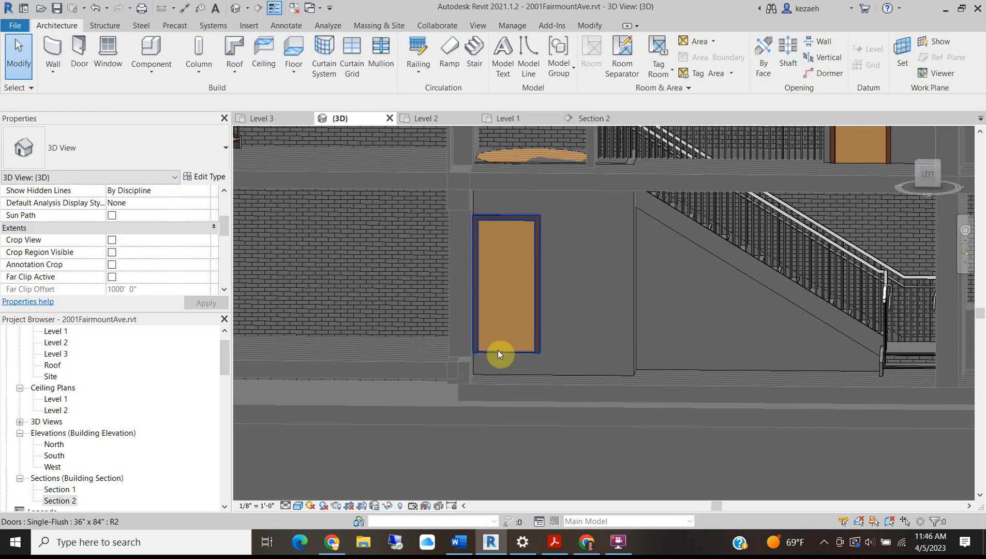
{"action": "left_click_drag", "start_coordinate": [224, 248], "coordinate": [223, 210]}
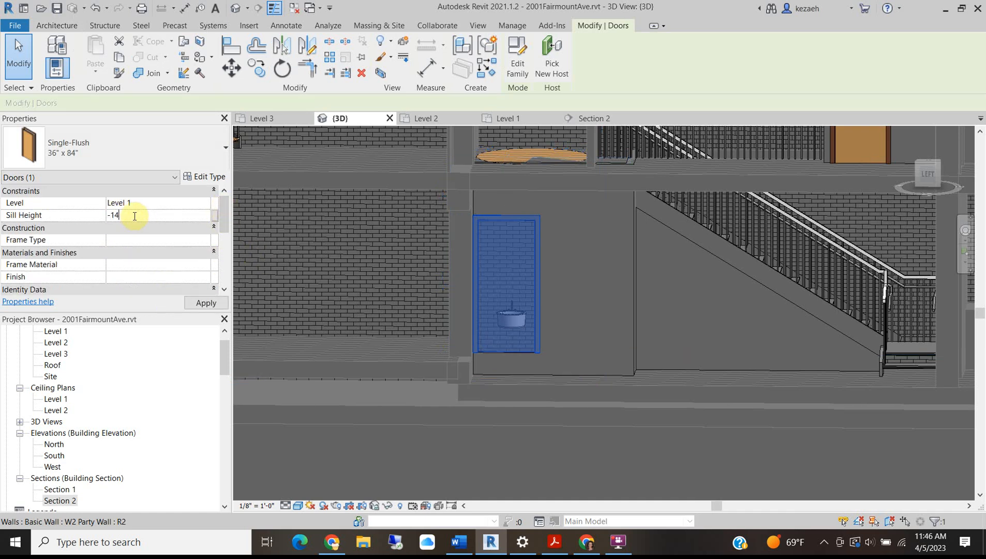
{"action": "key", "text": "Escape"}
- Lower the section box's top to Level 1 and pull in its end face to expose the furnished bathroom in 3D
{"action": "middle_click_drag", "start_coordinate": [585, 313], "coordinate": [642, 379], "text": "shift"}
{"action": "scroll", "coordinate": [603, 427], "scroll_direction": "down", "scroll_amount": 5}
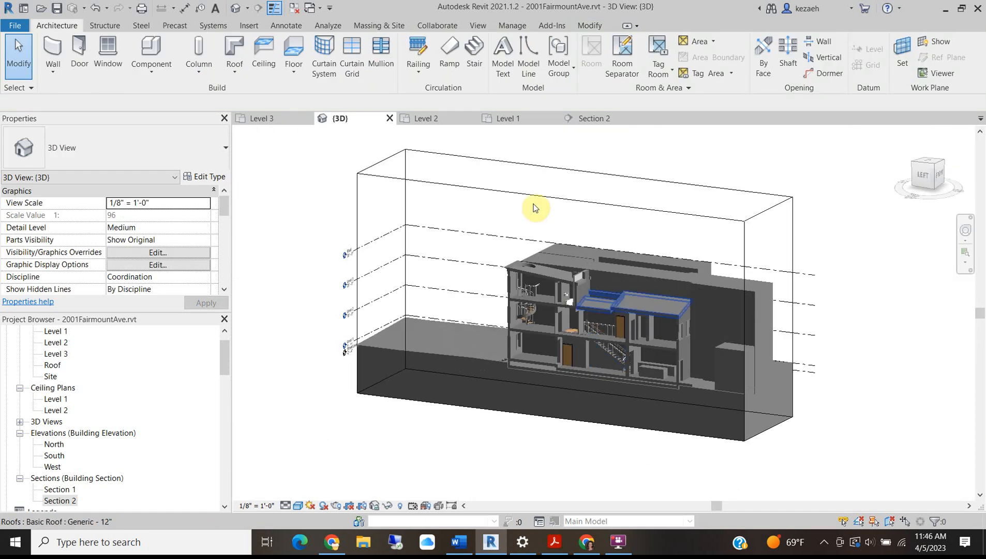
{"action": "left_click", "coordinate": [580, 196]}
{"action": "left_click_drag", "start_coordinate": [580, 195], "coordinate": [586, 359]}
{"action": "scroll", "coordinate": [583, 346], "scroll_direction": "up", "scroll_amount": 5}
{"action": "middle_click_drag", "start_coordinate": [595, 383], "coordinate": [453, 271], "text": "shift"}
{"action": "left_click_drag", "start_coordinate": [311, 276], "coordinate": [533, 293]}
{"action": "middle_click_drag", "start_coordinate": [536, 304], "coordinate": [644, 312], "text": "shift"}
{"action": "scroll", "coordinate": [645, 313], "scroll_direction": "up", "scroll_amount": 5}
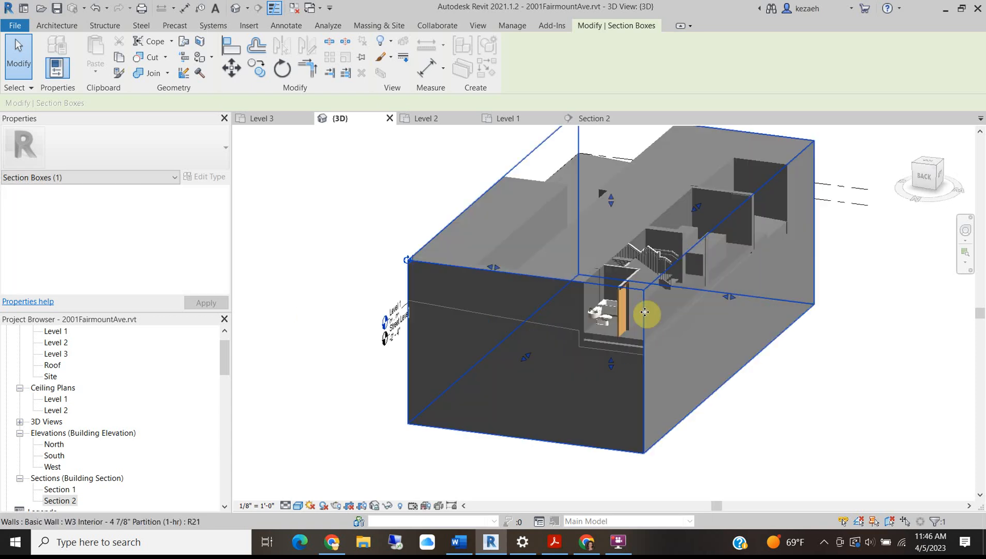
{"action": "scroll", "coordinate": [655, 309], "scroll_direction": "up", "scroll_amount": 3}
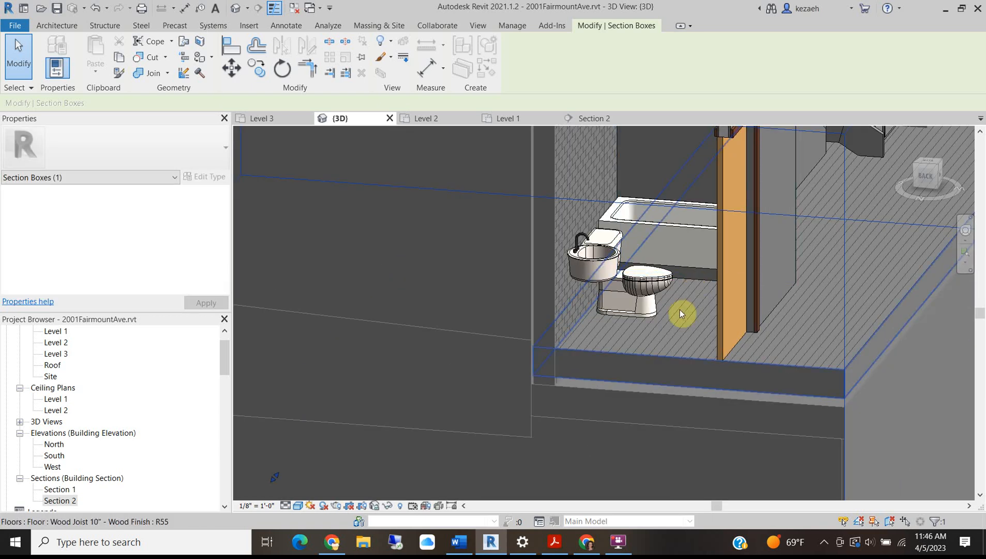
{"action": "key", "text": "Escape"}
{"action": "key", "text": "a"}
{"action": "key", "text": "l"}
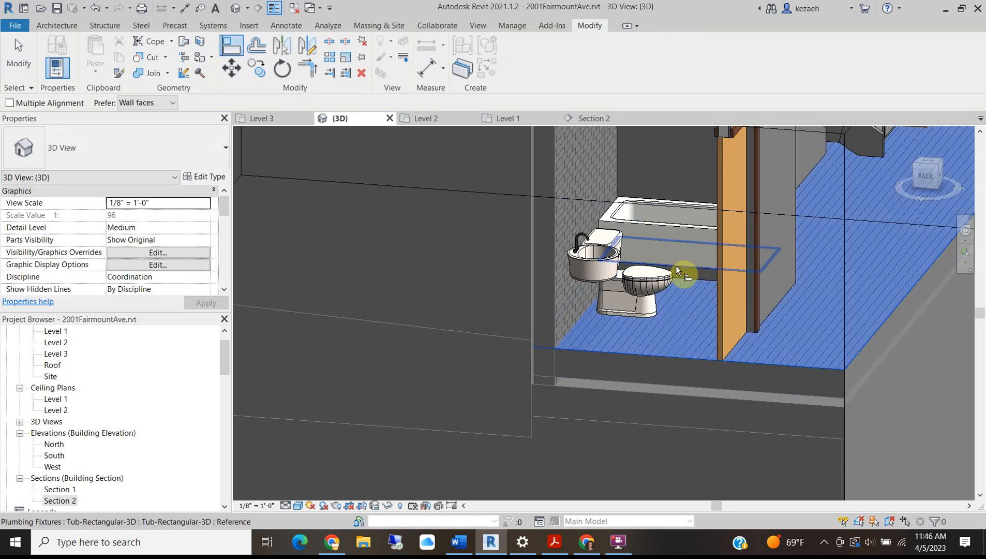
{"action": "key", "text": "Escape"}
- Rehost the tub on the bathroom wall in the 3D view, try to raise it and check its level
{"action": "left_click", "coordinate": [669, 228]}
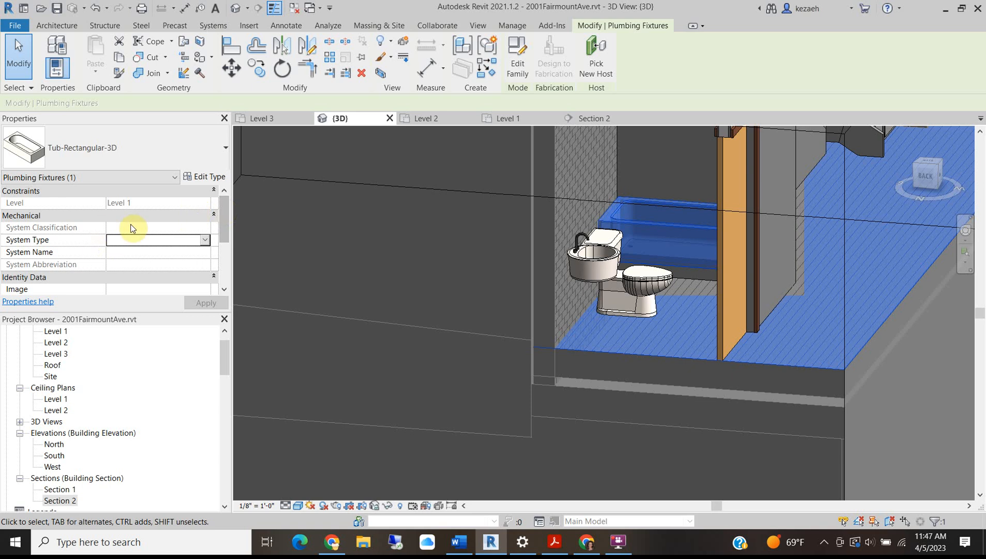
{"action": "scroll", "coordinate": [124, 257], "scroll_direction": "down", "scroll_amount": 3}
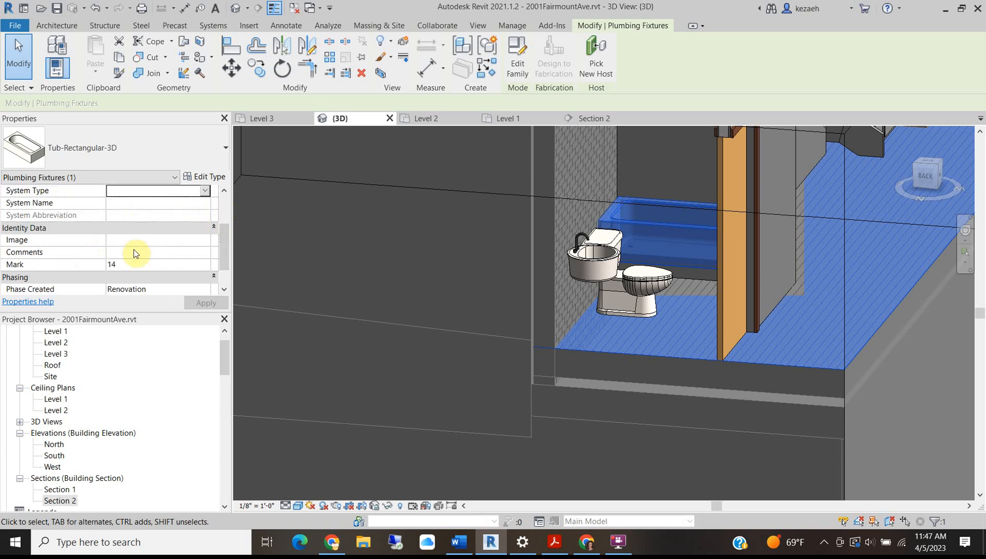
{"action": "left_click", "coordinate": [595, 73]}
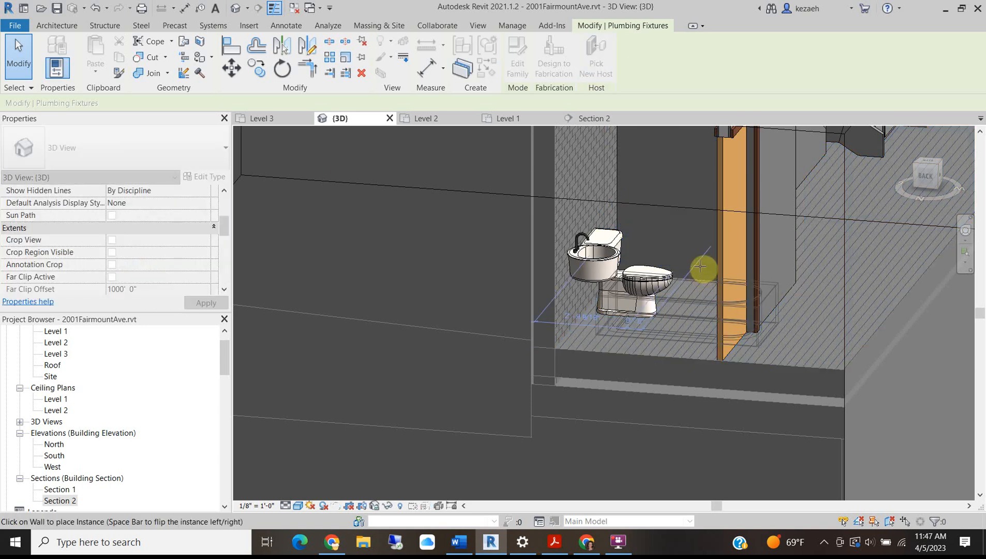
{"action": "left_click", "coordinate": [694, 267]}
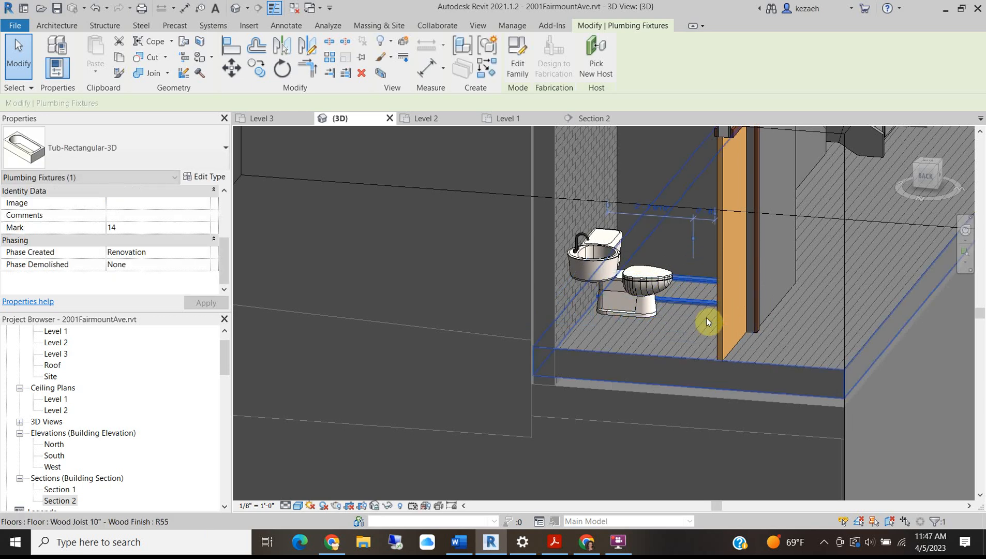
{"action": "scroll", "coordinate": [701, 318], "scroll_direction": "up", "scroll_amount": 1}
{"action": "left_click_drag", "start_coordinate": [698, 301], "coordinate": [700, 260]}
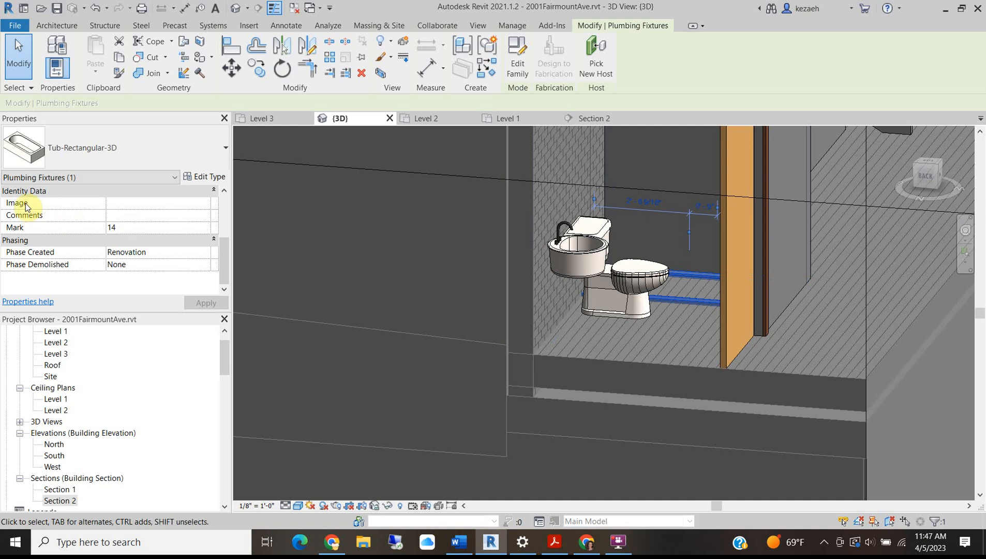
{"action": "scroll", "coordinate": [132, 233], "scroll_direction": "up", "scroll_amount": 3}
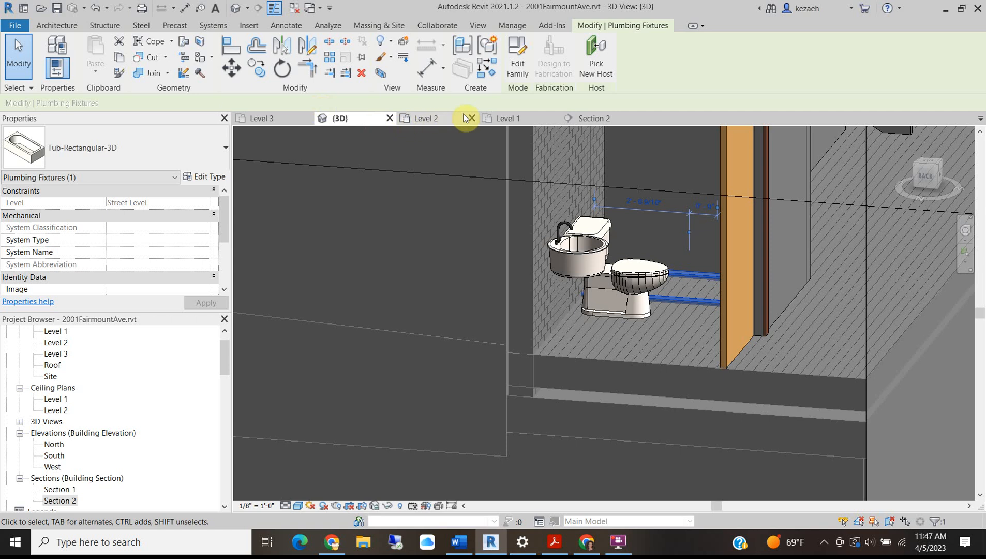
- In Section 2, copy the Level 1 datum down 1'-2" to the bathroom's floor surface
{"action": "left_click", "coordinate": [591, 120]}
{"action": "scroll", "coordinate": [447, 367], "scroll_direction": "down", "scroll_amount": 5}
{"action": "scroll", "coordinate": [782, 367], "scroll_direction": "up", "scroll_amount": 5}
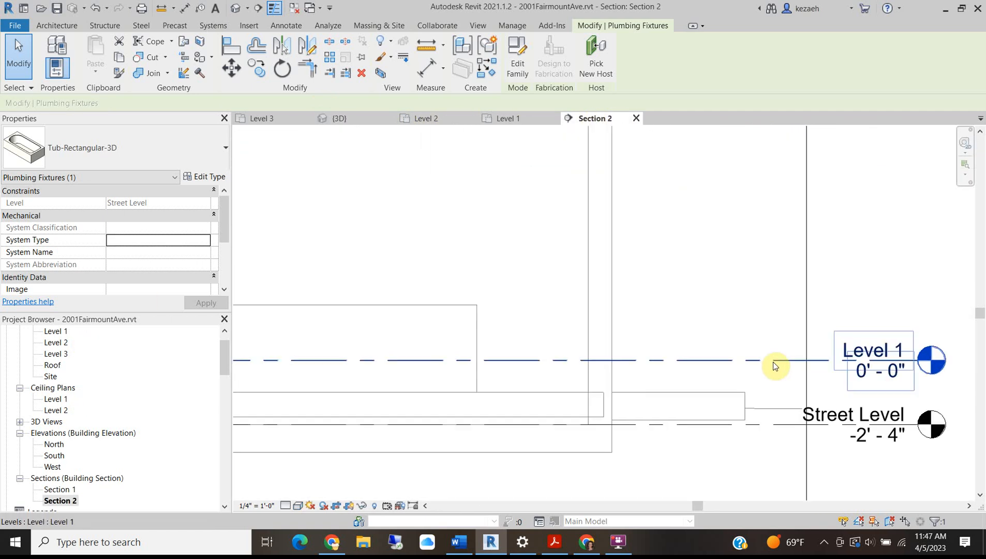
{"action": "left_click", "coordinate": [699, 357]}
{"action": "key", "text": "c"}
{"action": "key", "text": "c"}
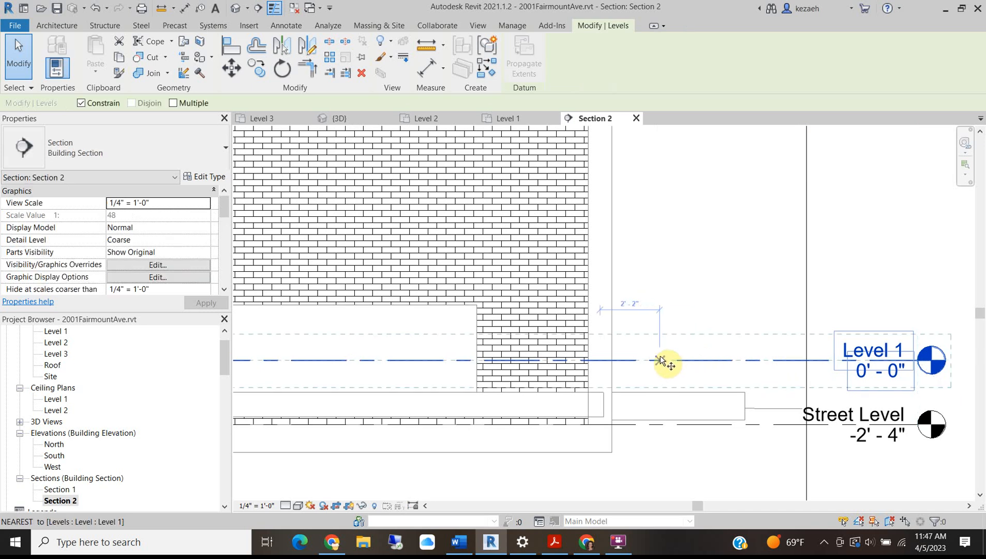
{"action": "left_click", "coordinate": [660, 360]}
{"action": "left_click", "coordinate": [660, 394]}
{"action": "scroll", "coordinate": [658, 392], "scroll_direction": "down", "scroll_amount": 3}
{"action": "middle_click_drag", "start_coordinate": [657, 392], "coordinate": [870, 396]}
{"action": "key", "text": "Escape"}
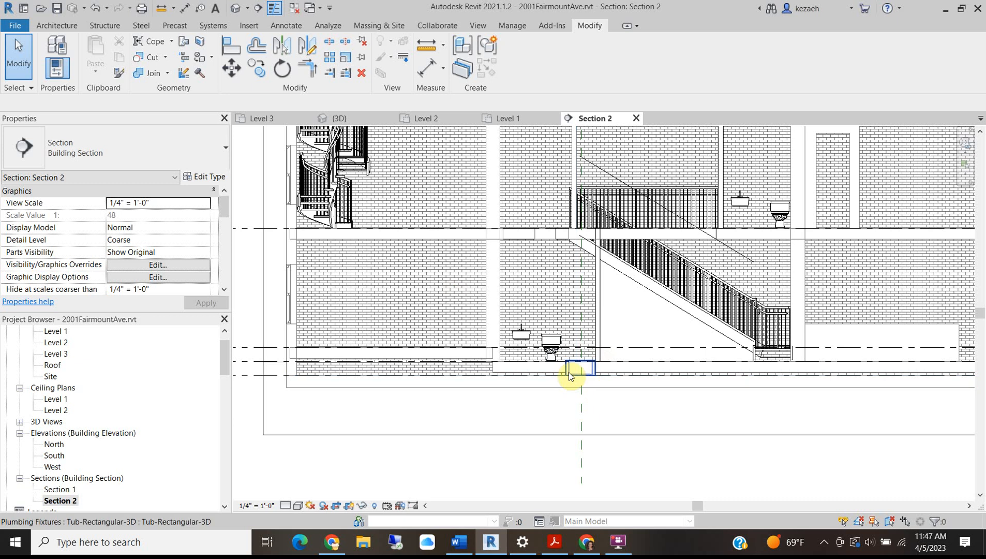
- Rename the copied level at -1'-2" as Level A
{"action": "left_click", "coordinate": [575, 369]}
{"action": "left_click", "coordinate": [620, 344]}
{"action": "scroll", "coordinate": [670, 367], "scroll_direction": "down", "scroll_amount": 3}
{"action": "middle_click_drag", "start_coordinate": [675, 369], "coordinate": [337, 365]}
{"action": "scroll", "coordinate": [557, 372], "scroll_direction": "up", "scroll_amount": 3}
{"action": "scroll", "coordinate": [560, 353], "scroll_direction": "up", "scroll_amount": 3}
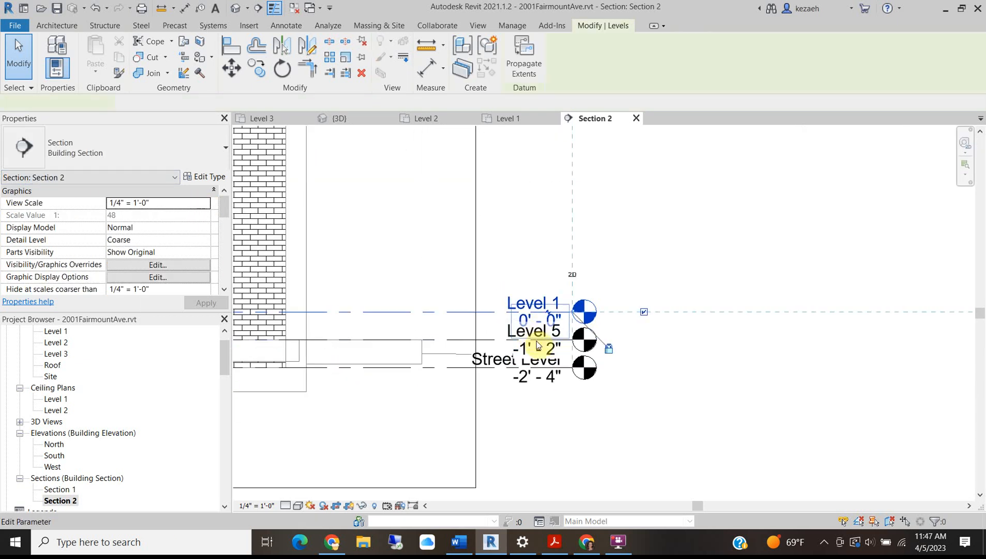
{"action": "left_click", "coordinate": [553, 339]}
{"action": "left_click", "coordinate": [540, 332]}
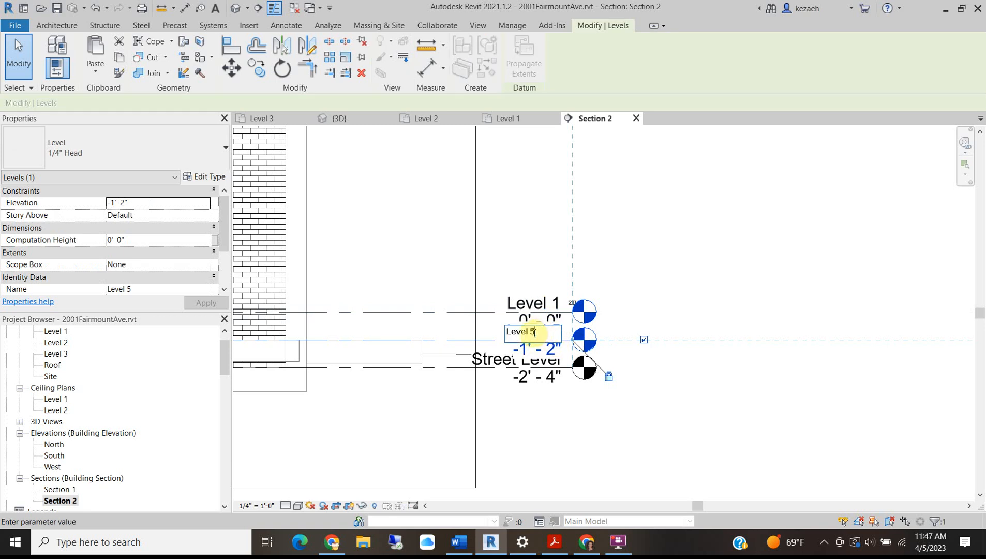
{"action": "left_click", "coordinate": [621, 301]}
{"action": "scroll", "coordinate": [539, 348], "scroll_direction": "down", "scroll_amount": 2}
{"action": "middle_click_drag", "start_coordinate": [441, 364], "coordinate": [880, 336]}
{"action": "scroll", "coordinate": [414, 316], "scroll_direction": "up", "scroll_amount": 3}
{"action": "left_click", "coordinate": [422, 316]}
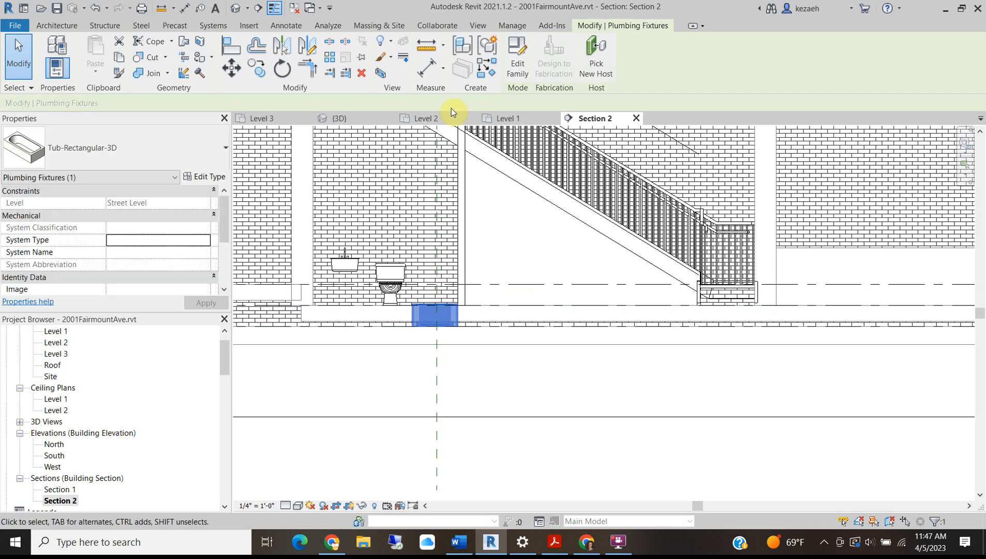
{"action": "left_click", "coordinate": [596, 55]}
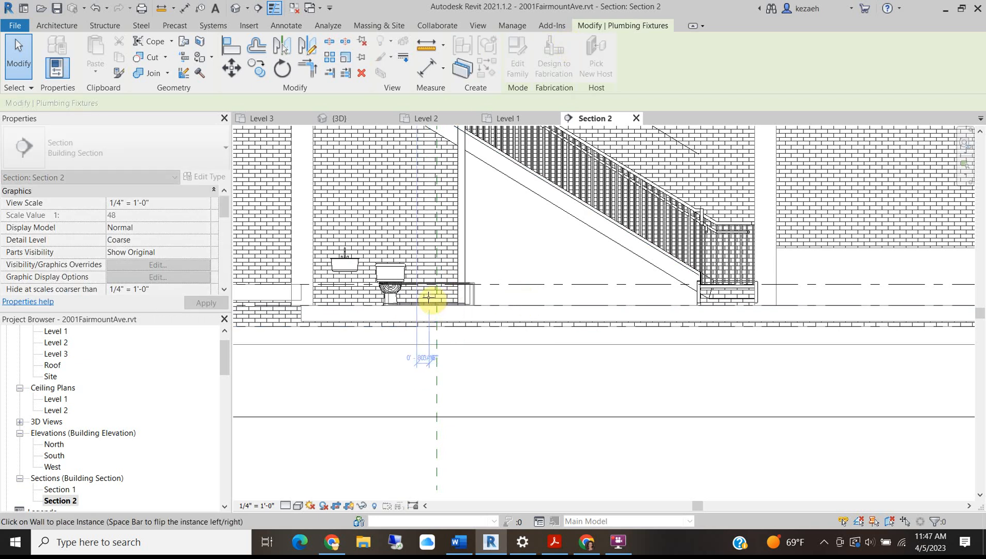
- In the 3D view, rehost the tub on the partition wall behind it at Level A and check its height in Section 2
{"action": "left_click", "coordinate": [347, 120]}
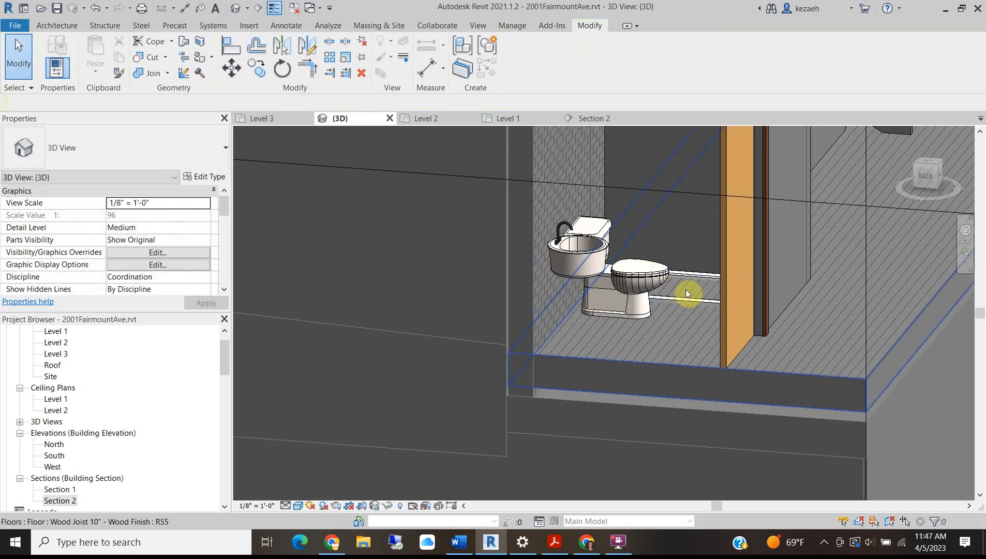
{"action": "left_click", "coordinate": [704, 300]}
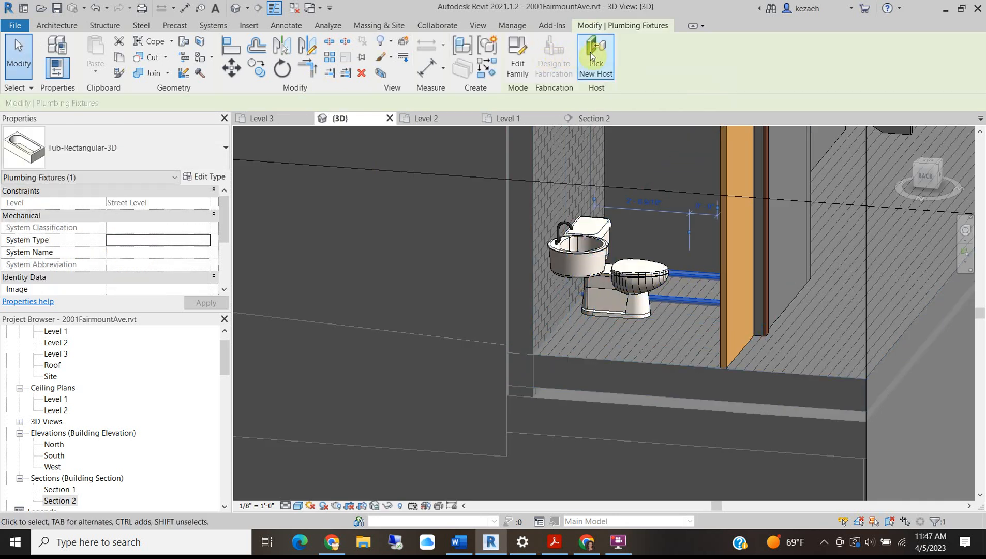
{"action": "left_click", "coordinate": [581, 56]}
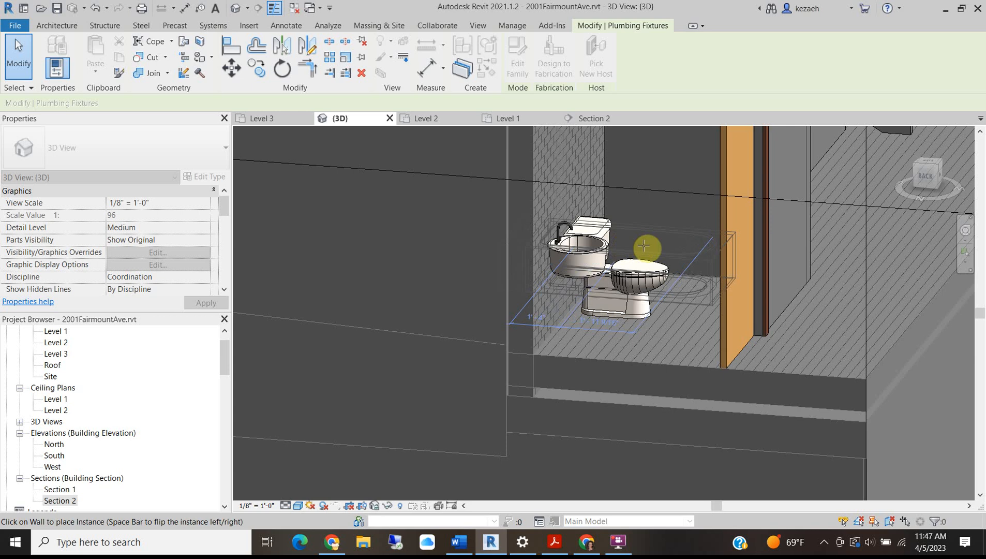
{"action": "left_click", "coordinate": [722, 275]}
{"action": "key", "text": "Escape"}
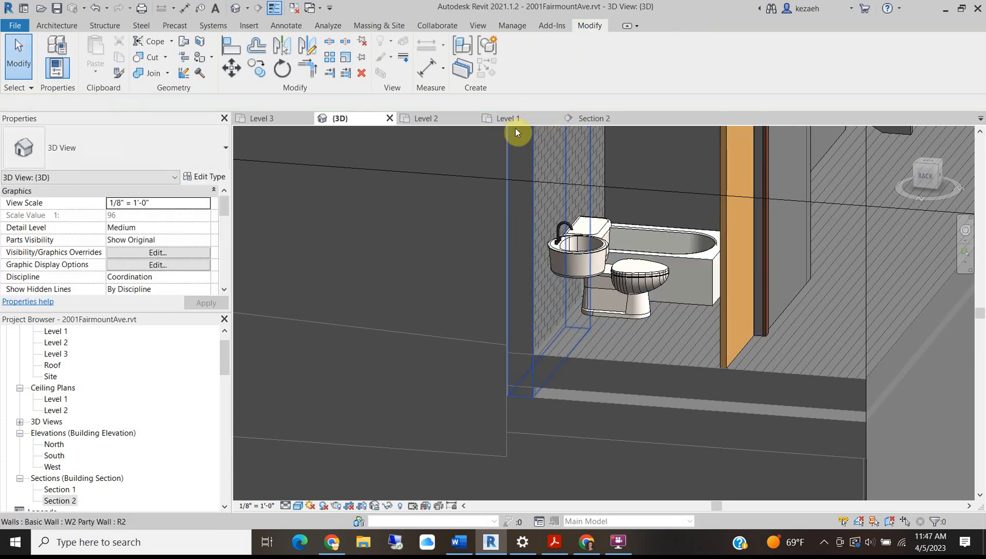
{"action": "left_click", "coordinate": [590, 117]}
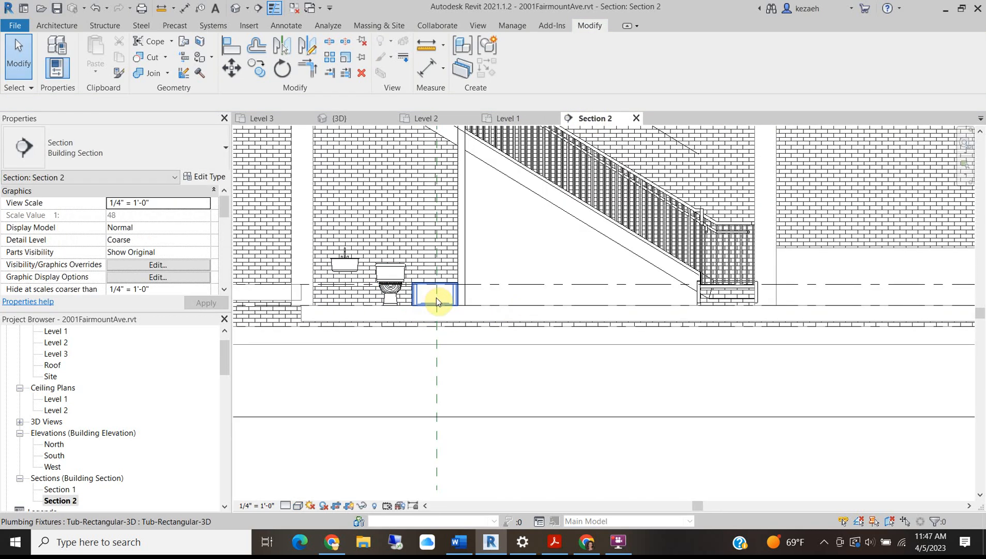
{"action": "scroll", "coordinate": [436, 298], "scroll_direction": "up", "scroll_amount": 2}
{"action": "left_click", "coordinate": [436, 297]}
{"action": "scroll", "coordinate": [445, 296], "scroll_direction": "up", "scroll_amount": 2}
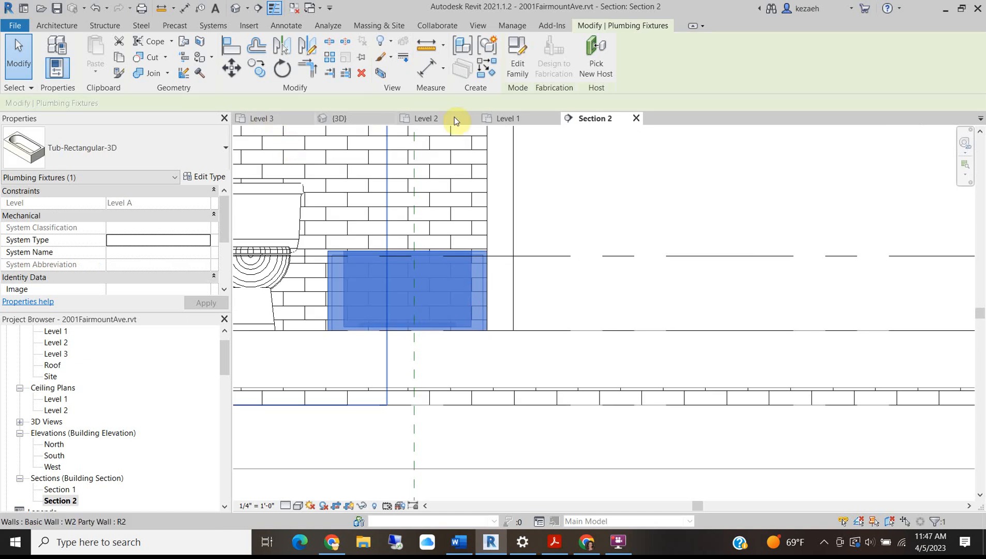
- In the Level 1 plan, move the tub fully inside the bathroom, between the door-side partition and the party wall
{"action": "left_click", "coordinate": [528, 121]}
{"action": "scroll", "coordinate": [436, 392], "scroll_direction": "up", "scroll_amount": 4}
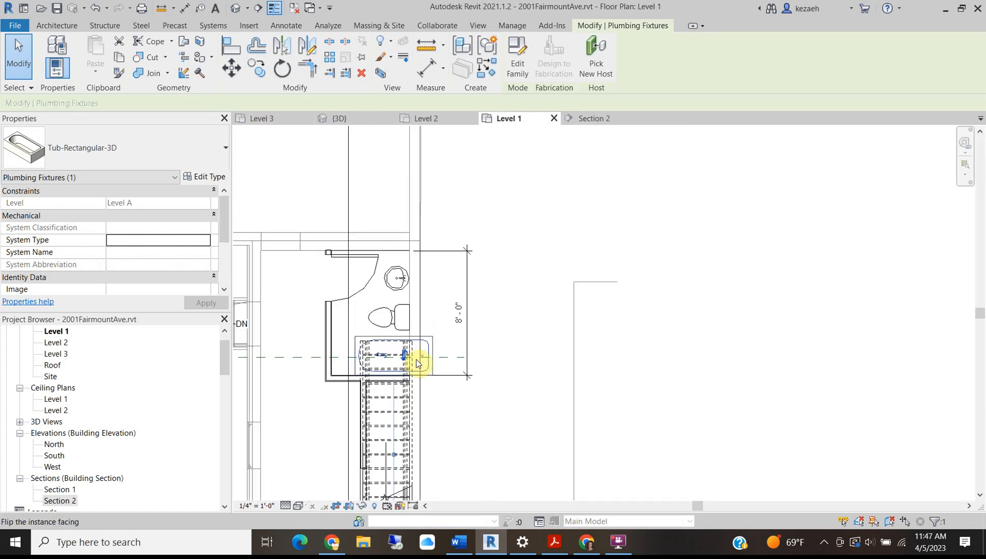
{"action": "left_click_drag", "start_coordinate": [449, 363], "coordinate": [386, 358]}
{"action": "middle_click_drag", "start_coordinate": [326, 395], "coordinate": [521, 369]}
{"action": "scroll", "coordinate": [394, 360], "scroll_direction": "up", "scroll_amount": 4}
{"action": "scroll", "coordinate": [374, 366], "scroll_direction": "down", "scroll_amount": 6}
{"action": "left_click", "coordinate": [674, 348]}
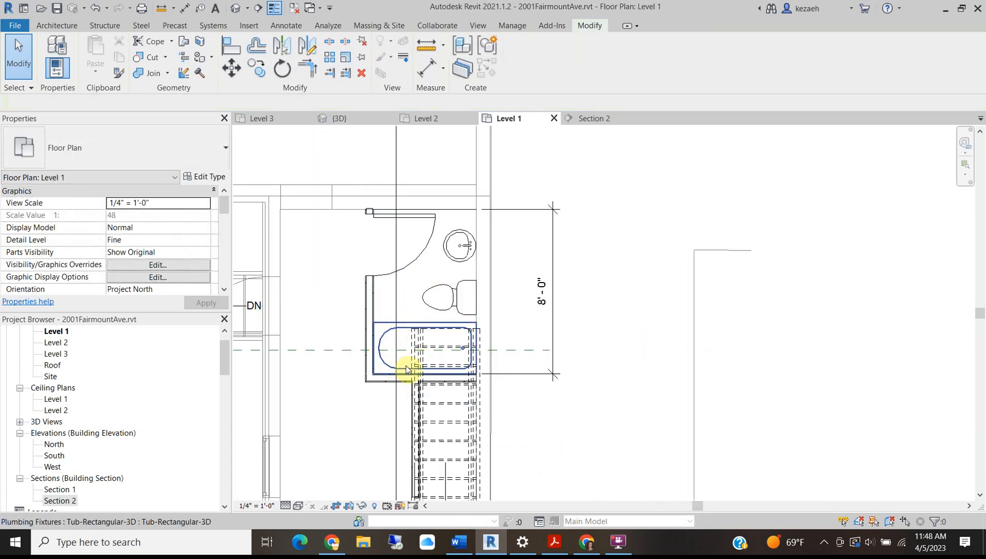
- Place a tagged room in the large room north of the bathroom on the Level 1 plan
{"action": "scroll", "coordinate": [409, 287], "scroll_direction": "down", "scroll_amount": 2}
{"action": "scroll", "coordinate": [352, 245], "scroll_direction": "down", "scroll_amount": 1}
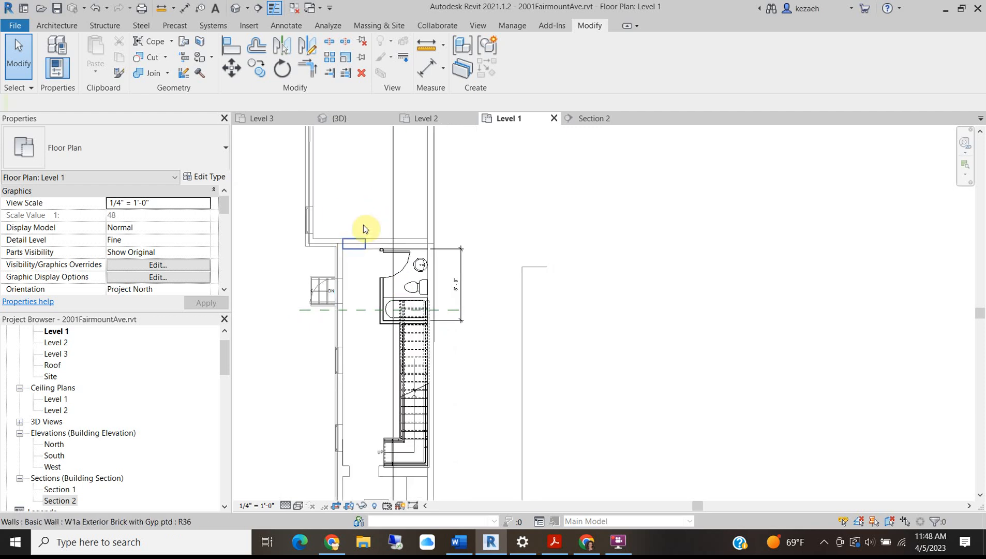
{"action": "middle_click_drag", "start_coordinate": [449, 457], "coordinate": [451, 305]}
{"action": "scroll", "coordinate": [396, 401], "scroll_direction": "down", "scroll_amount": 2}
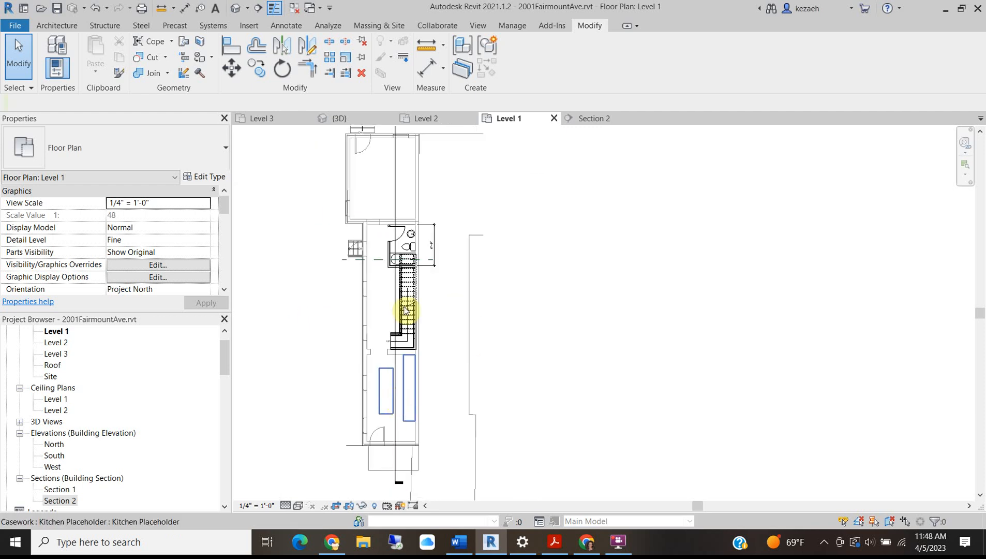
{"action": "middle_click_drag", "start_coordinate": [390, 182], "coordinate": [372, 262]}
{"action": "scroll", "coordinate": [339, 212], "scroll_direction": "up", "scroll_amount": 3}
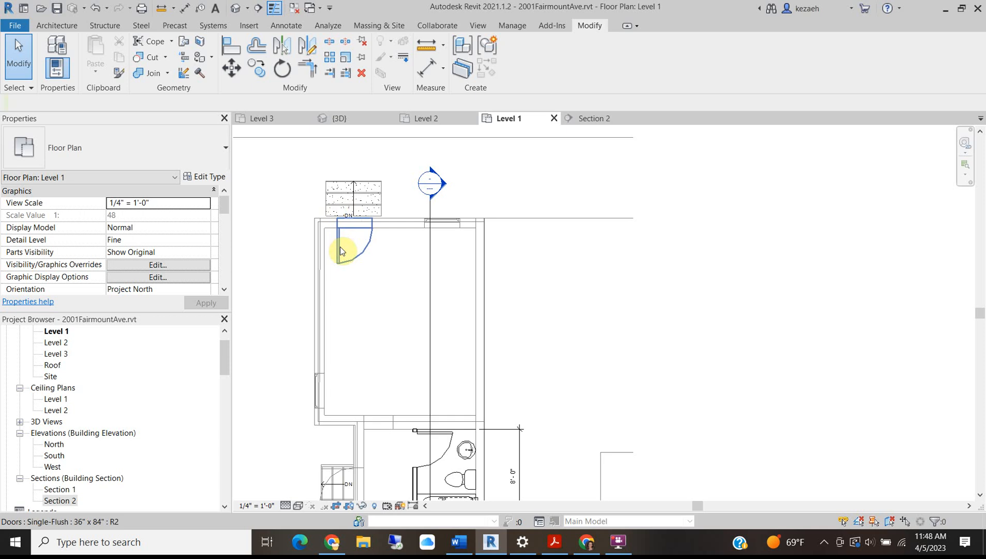
{"action": "scroll", "coordinate": [394, 288], "scroll_direction": "down", "scroll_amount": 2}
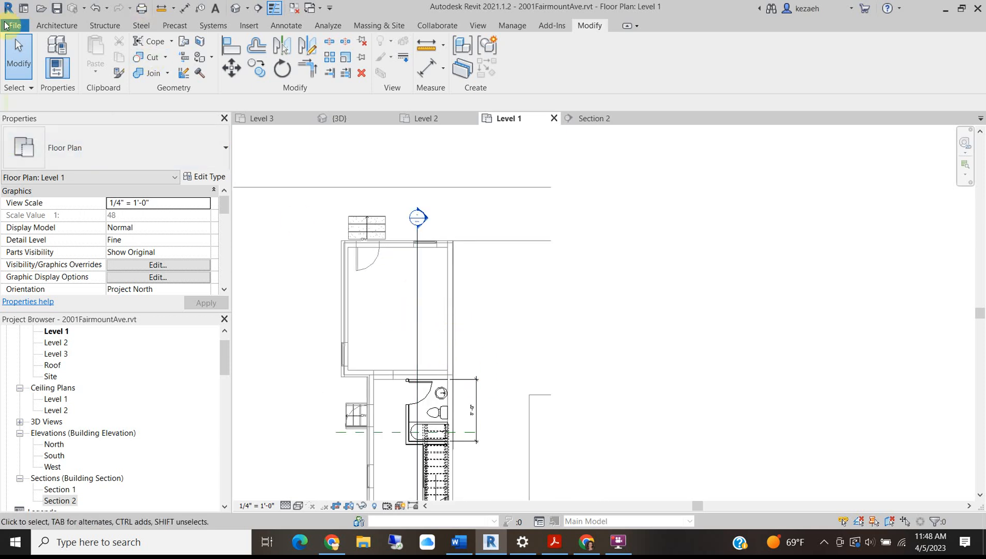
{"action": "left_click", "coordinate": [57, 25]}
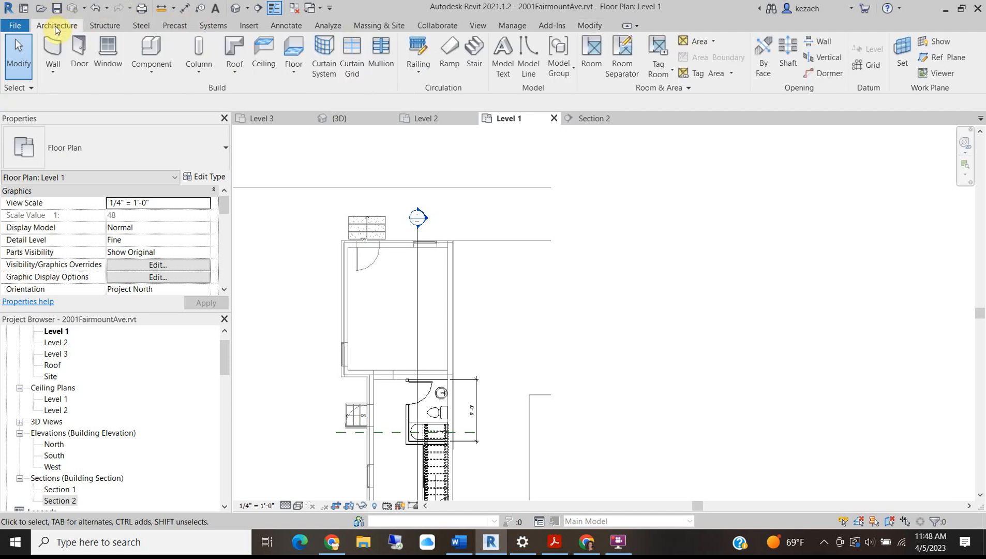
{"action": "left_click", "coordinate": [616, 544]}
{"action": "left_click", "coordinate": [617, 543]}
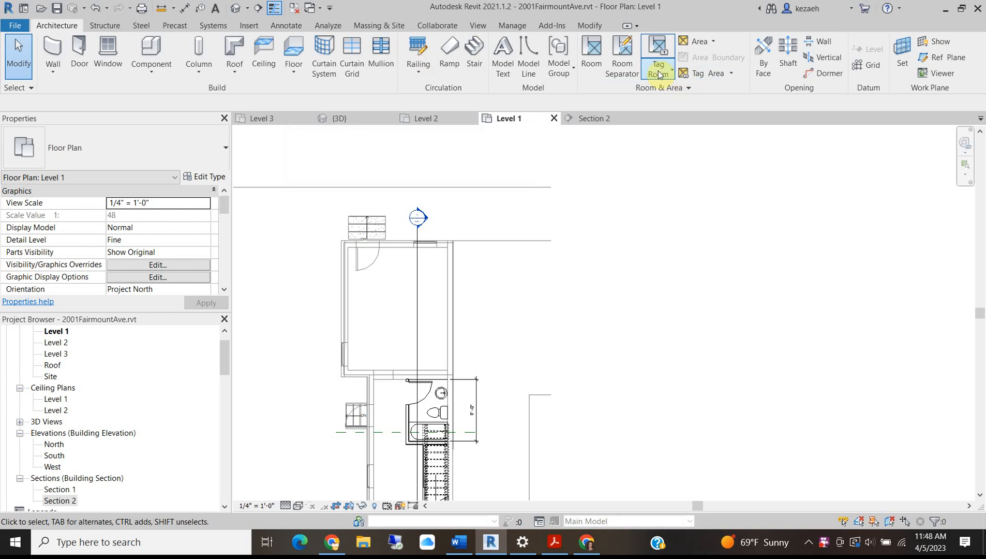
{"action": "left_click", "coordinate": [596, 54]}
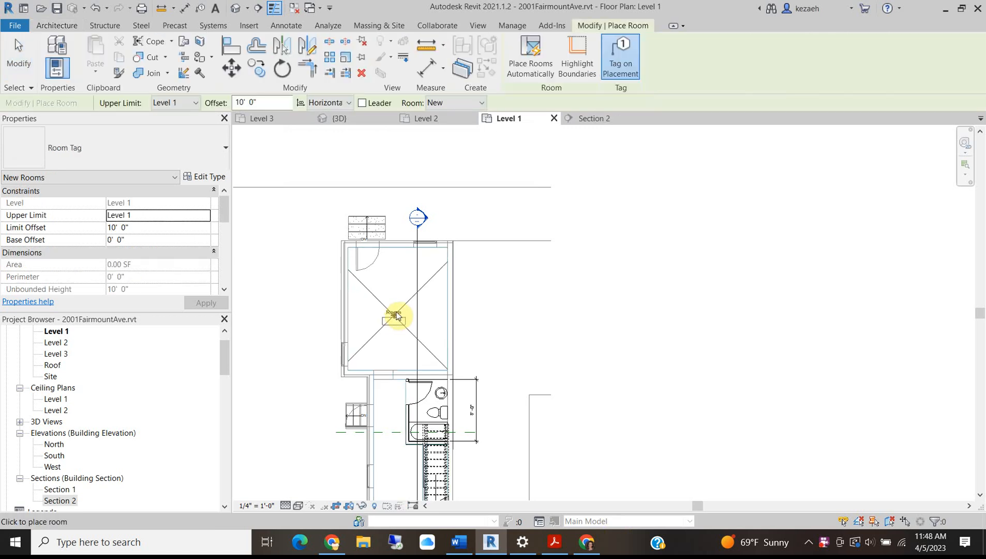
{"action": "scroll", "coordinate": [397, 314], "scroll_direction": "up", "scroll_amount": 4}
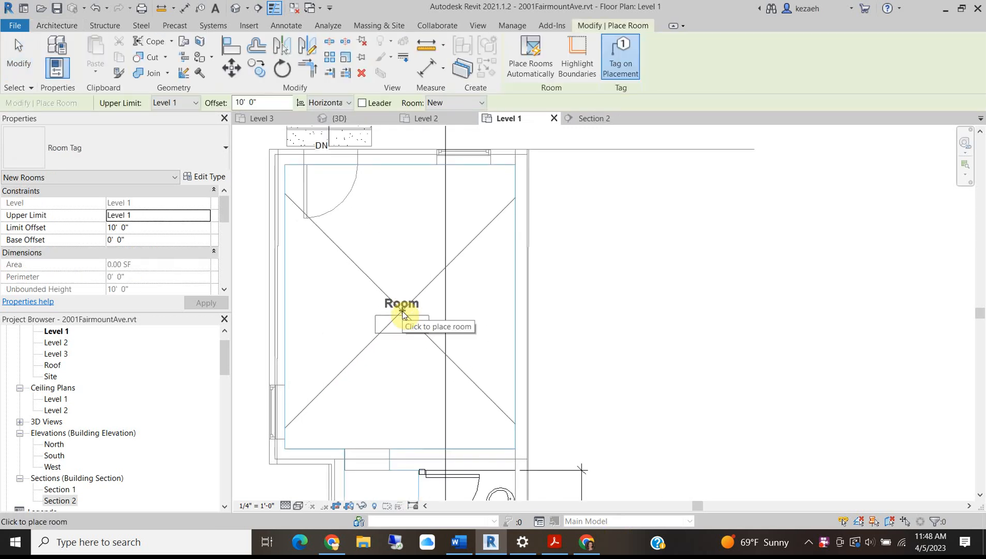
{"action": "left_click", "coordinate": [402, 313]}
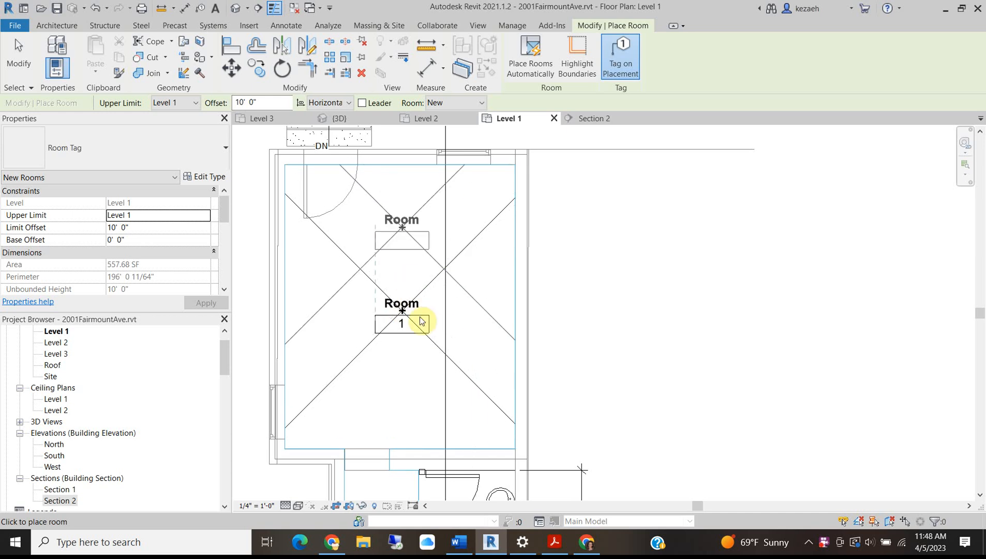
{"action": "middle_click_drag", "start_coordinate": [409, 282], "coordinate": [409, 165]}
{"action": "scroll", "coordinate": [391, 265], "scroll_direction": "down", "scroll_amount": 1}
{"action": "scroll", "coordinate": [370, 268], "scroll_direction": "down", "scroll_amount": 1}
{"action": "middle_click_drag", "start_coordinate": [370, 269], "coordinate": [370, 352]}
{"action": "scroll", "coordinate": [388, 279], "scroll_direction": "up", "scroll_amount": 2}
{"action": "key", "text": "Escape"}
{"action": "key", "text": "Escape"}
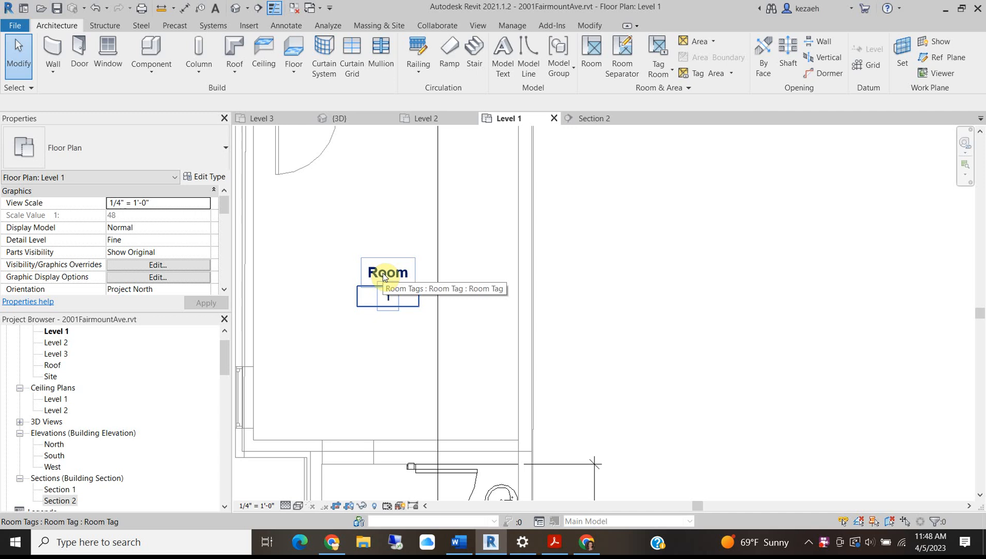
- Turn off the room number in the room tag's type properties and name the room Living
{"action": "left_click", "coordinate": [384, 278]}
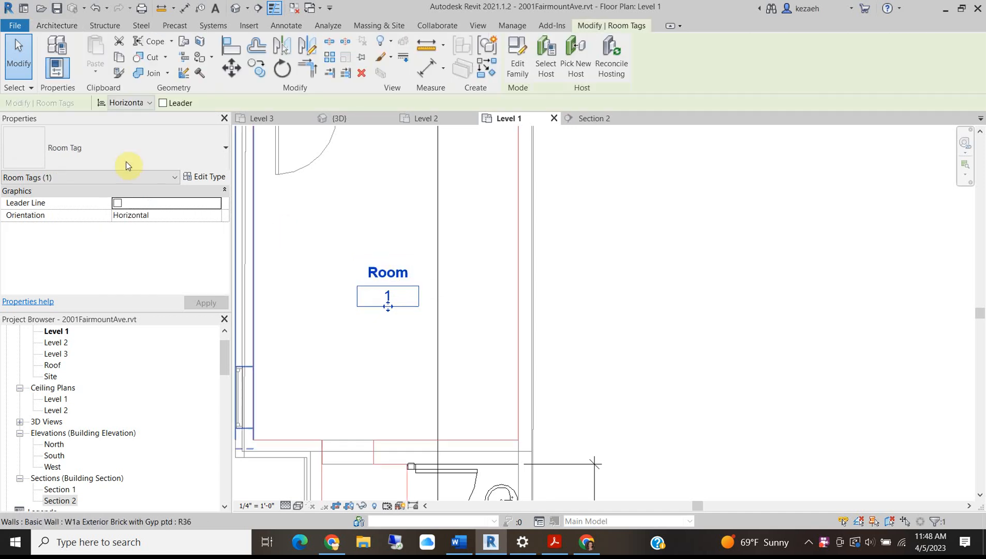
{"action": "left_click", "coordinate": [212, 178]}
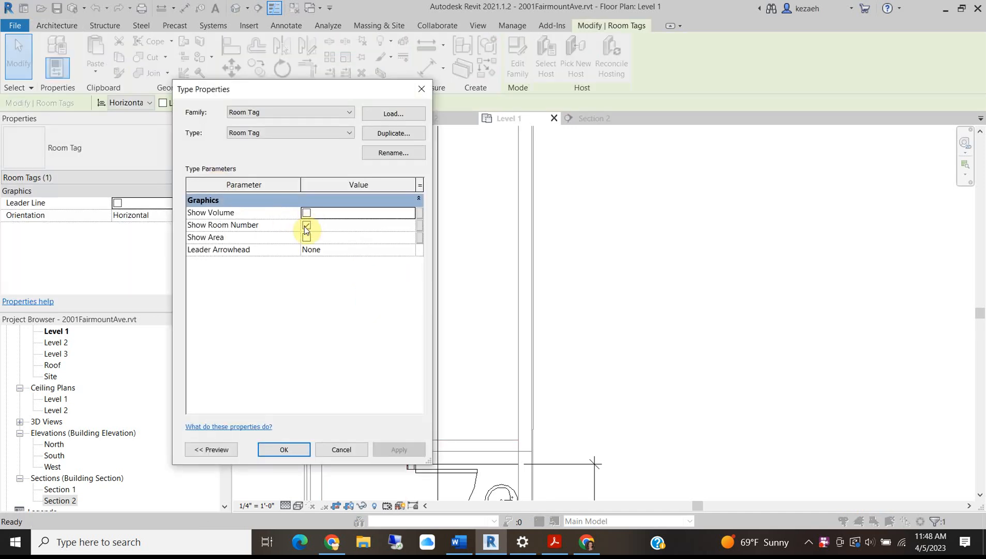
{"action": "left_click", "coordinate": [279, 450]}
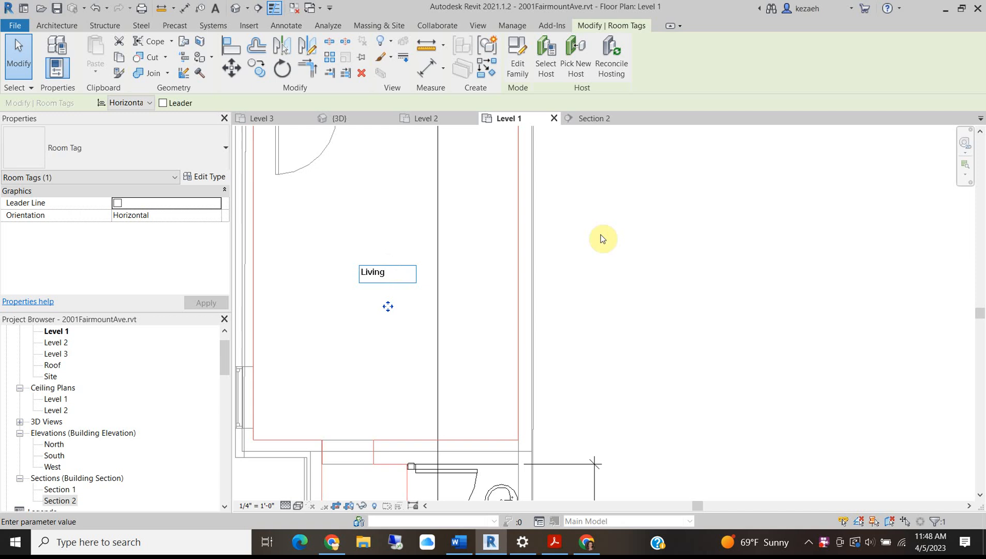
{"action": "scroll", "coordinate": [498, 237], "scroll_direction": "down", "scroll_amount": 3}
{"action": "key", "text": "Escape"}
- Place a tagged room inside the Level 1 bathroom
{"action": "scroll", "coordinate": [519, 341], "scroll_direction": "up", "scroll_amount": 4}
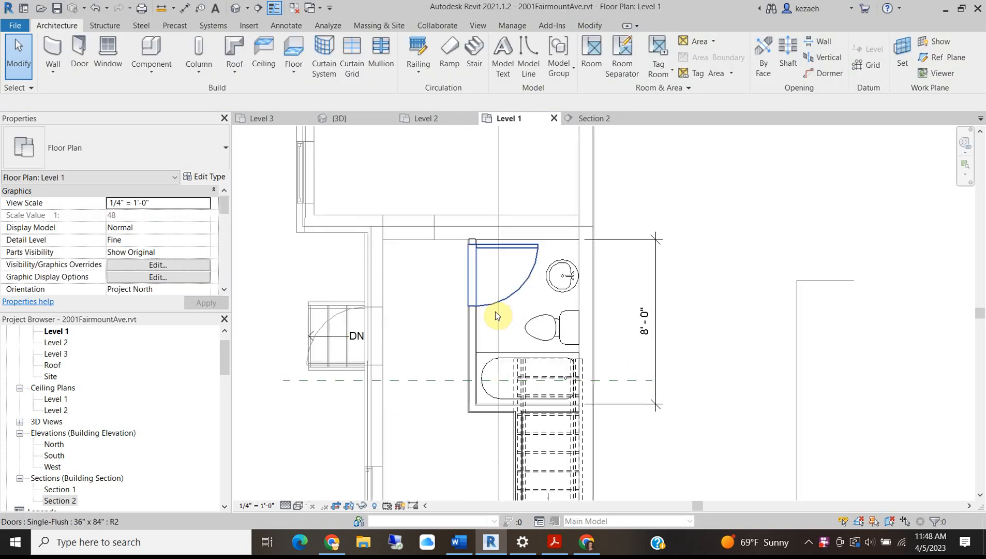
{"action": "left_click", "coordinate": [590, 47]}
{"action": "scroll", "coordinate": [538, 322], "scroll_direction": "up", "scroll_amount": 2}
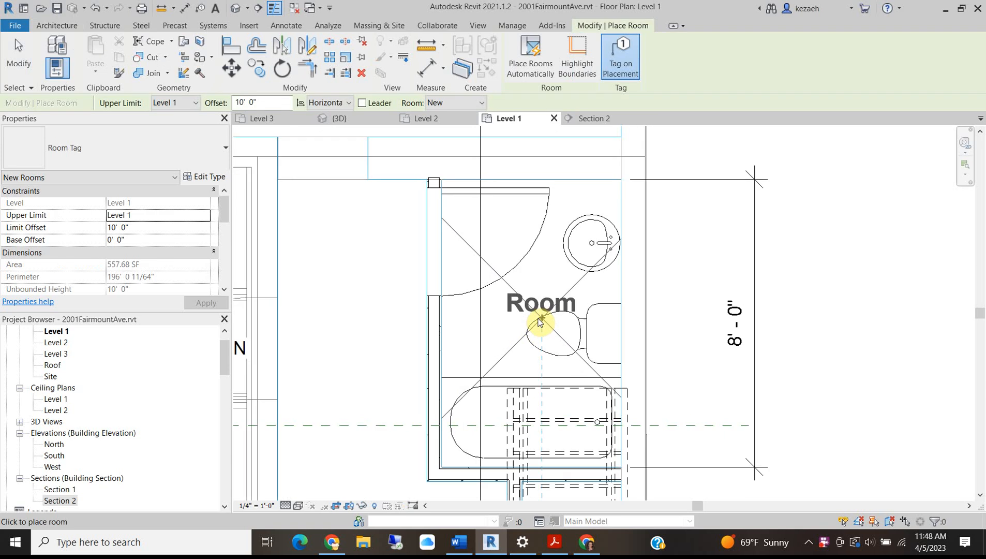
{"action": "left_click", "coordinate": [539, 322]}
{"action": "scroll", "coordinate": [458, 306], "scroll_direction": "down", "scroll_amount": 3}
{"action": "scroll", "coordinate": [434, 276], "scroll_direction": "down", "scroll_amount": 1}
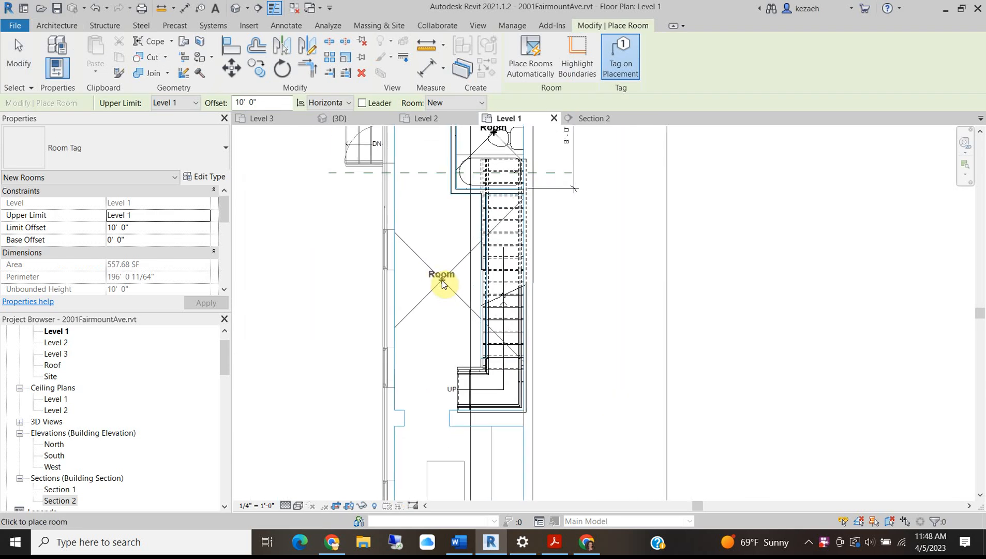
{"action": "scroll", "coordinate": [437, 280], "scroll_direction": "down", "scroll_amount": 1}
{"action": "left_click", "coordinate": [432, 324]}
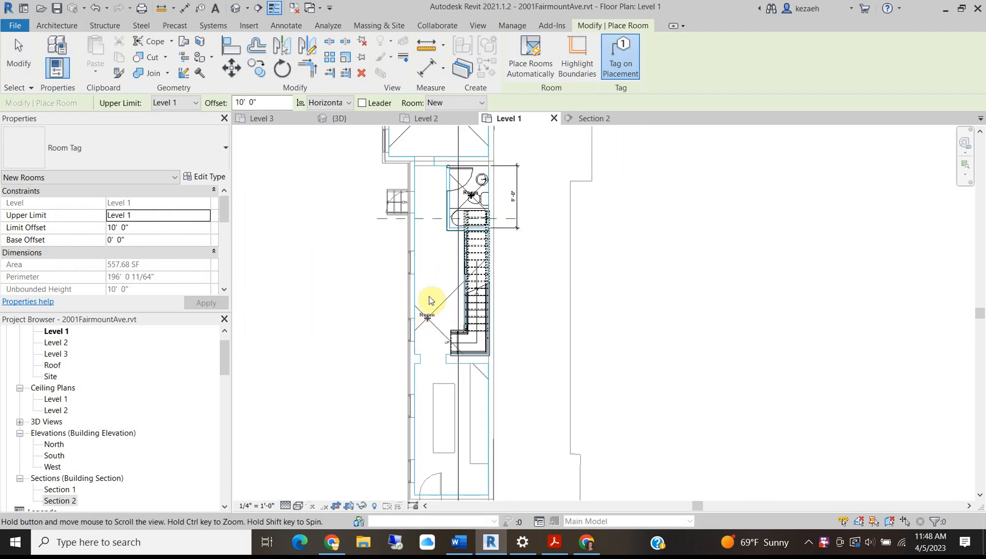
{"action": "scroll", "coordinate": [433, 290], "scroll_direction": "up", "scroll_amount": 2}
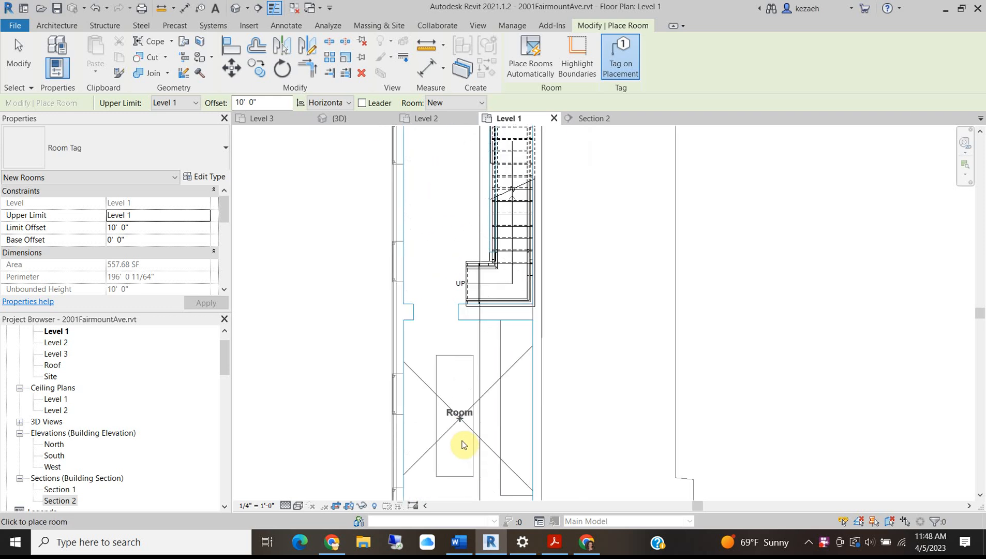
{"action": "scroll", "coordinate": [406, 311], "scroll_direction": "up", "scroll_amount": 2}
{"action": "key", "text": "Escape"}
{"action": "key", "text": "Escape"}
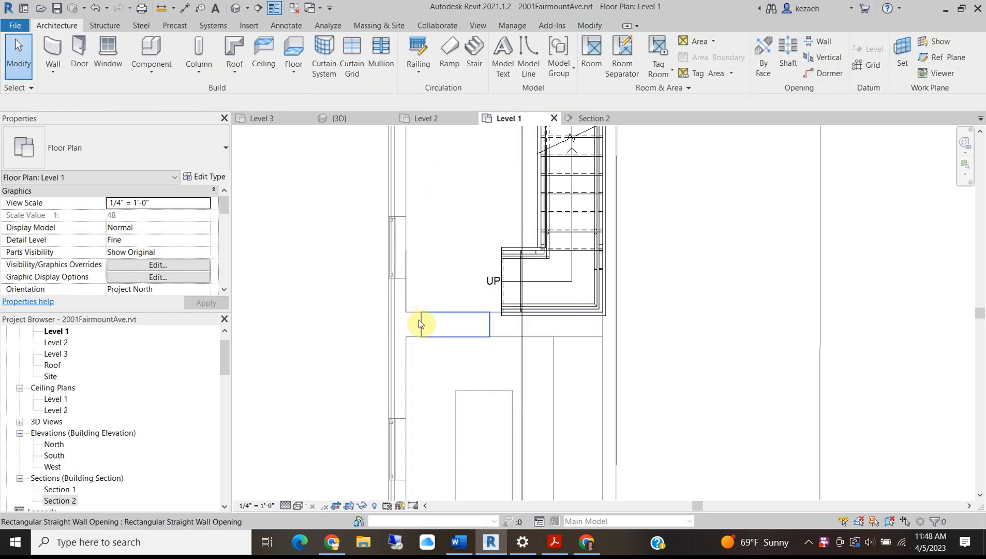
- Draw a room separation line across the wall opening between the stair hall and the kitchen
{"action": "left_click", "coordinate": [623, 52]}
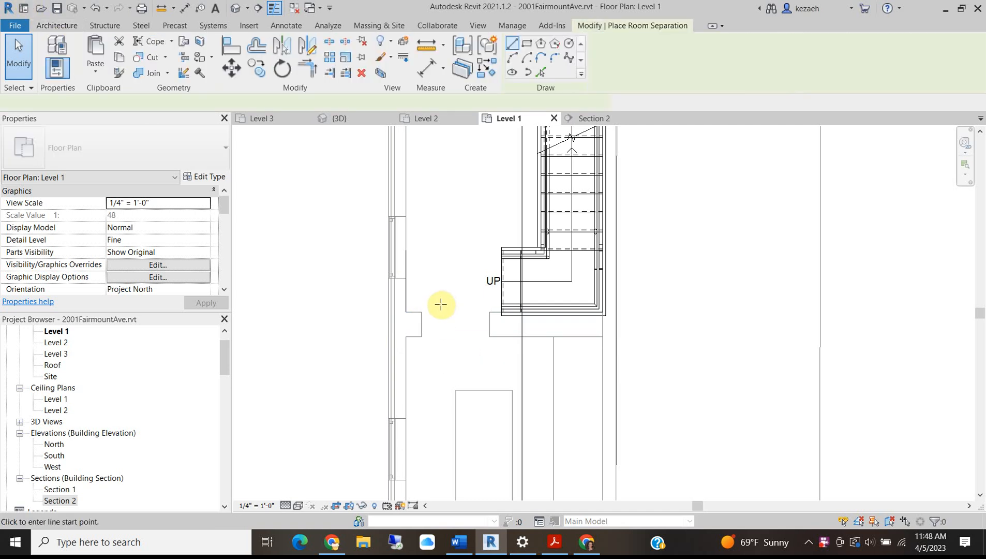
{"action": "scroll", "coordinate": [441, 305], "scroll_direction": "up", "scroll_amount": 3}
{"action": "left_click", "coordinate": [410, 311]}
{"action": "left_click", "coordinate": [529, 310]}
{"action": "scroll", "coordinate": [393, 337], "scroll_direction": "down", "scroll_amount": 3}
{"action": "key", "text": "Escape"}
{"action": "key", "text": "Escape"}
{"action": "scroll", "coordinate": [433, 319], "scroll_direction": "up", "scroll_amount": 3}
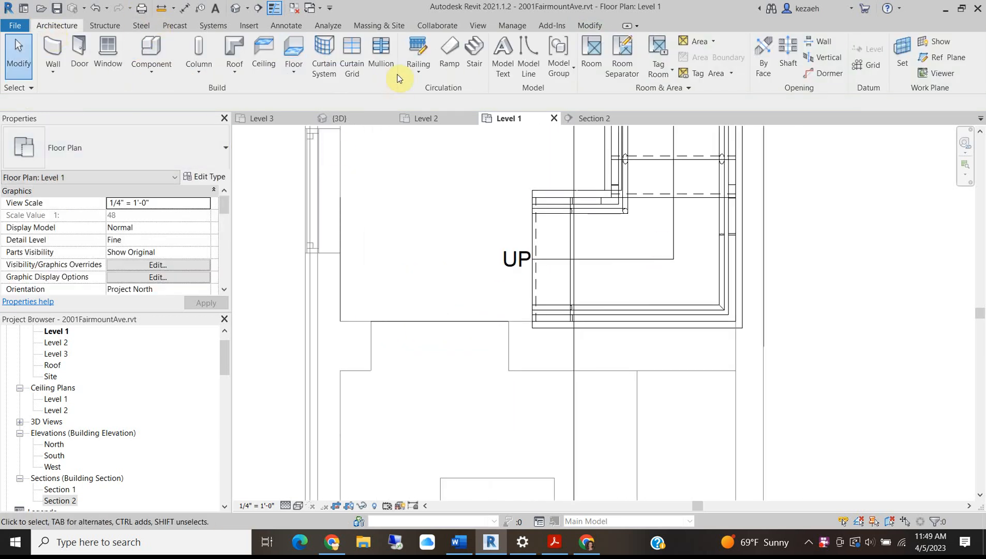
- Try to place a room in the hall beside the stairs and delete the redundant room
{"action": "left_click", "coordinate": [592, 55]}
{"action": "scroll", "coordinate": [462, 220], "scroll_direction": "down", "scroll_amount": 3}
{"action": "middle_click_drag", "start_coordinate": [462, 228], "coordinate": [458, 446]}
{"action": "scroll", "coordinate": [458, 440], "scroll_direction": "down", "scroll_amount": 3}
{"action": "left_click", "coordinate": [463, 357]}
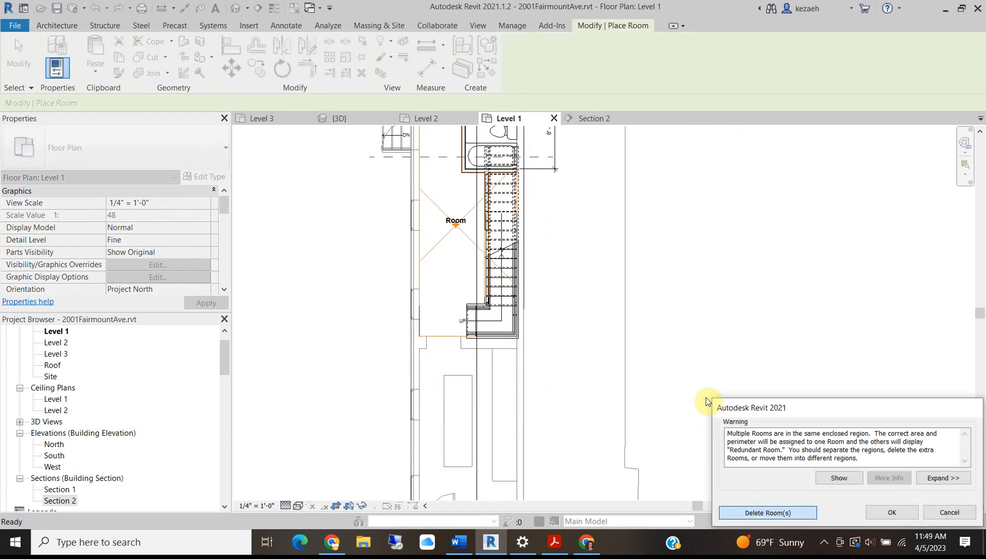
{"action": "left_click", "coordinate": [740, 513]}
{"action": "middle_click_drag", "start_coordinate": [462, 267], "coordinate": [444, 395]}
{"action": "key", "text": "Escape"}
{"action": "scroll", "coordinate": [475, 262], "scroll_direction": "up", "scroll_amount": 3}
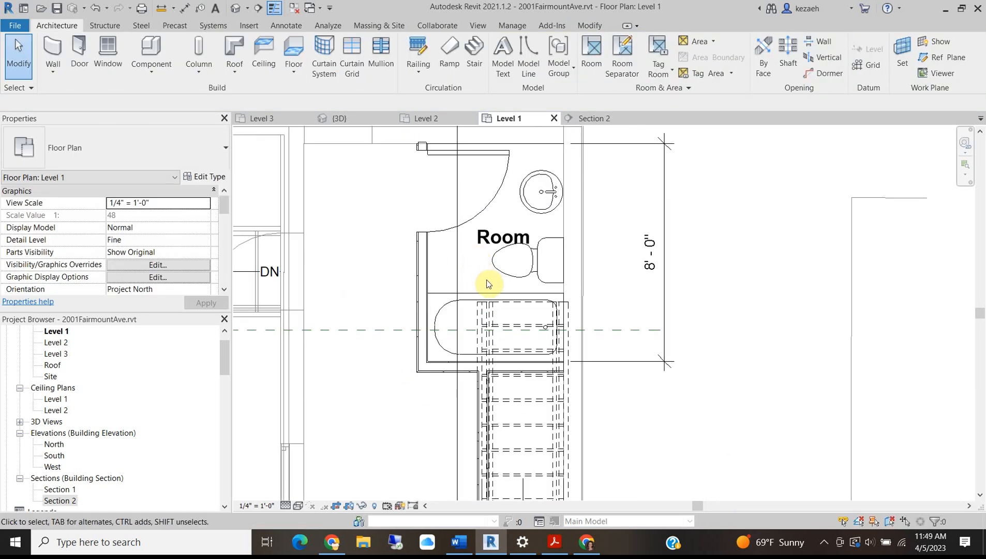
{"action": "scroll", "coordinate": [469, 279], "scroll_direction": "down", "scroll_amount": 3}
{"action": "scroll", "coordinate": [394, 363], "scroll_direction": "down", "scroll_amount": 3}
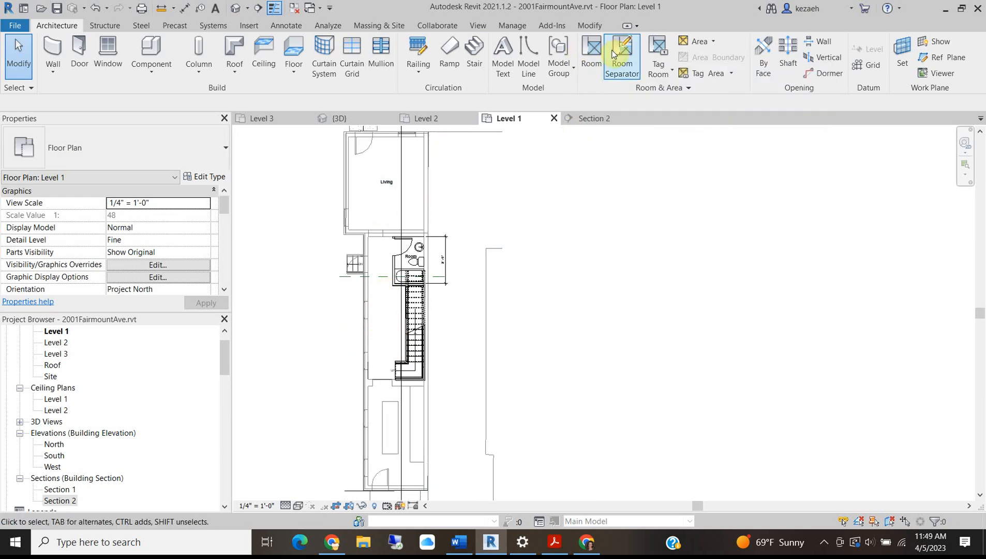
{"action": "left_click", "coordinate": [659, 52]}
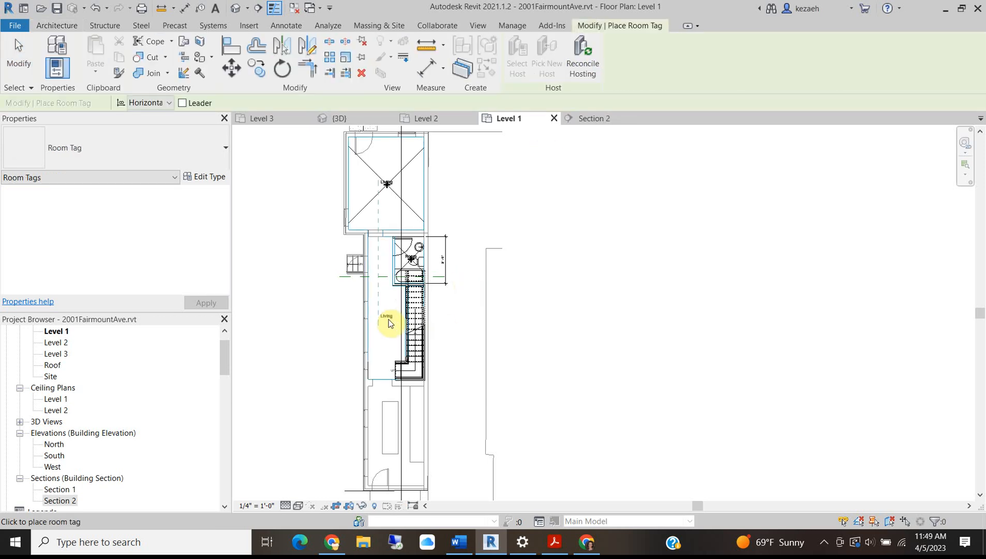
{"action": "scroll", "coordinate": [389, 321], "scroll_direction": "up", "scroll_amount": 3}
{"action": "middle_click_drag", "start_coordinate": [385, 320], "coordinate": [382, 449]}
{"action": "scroll", "coordinate": [376, 362], "scroll_direction": "up", "scroll_amount": 3}
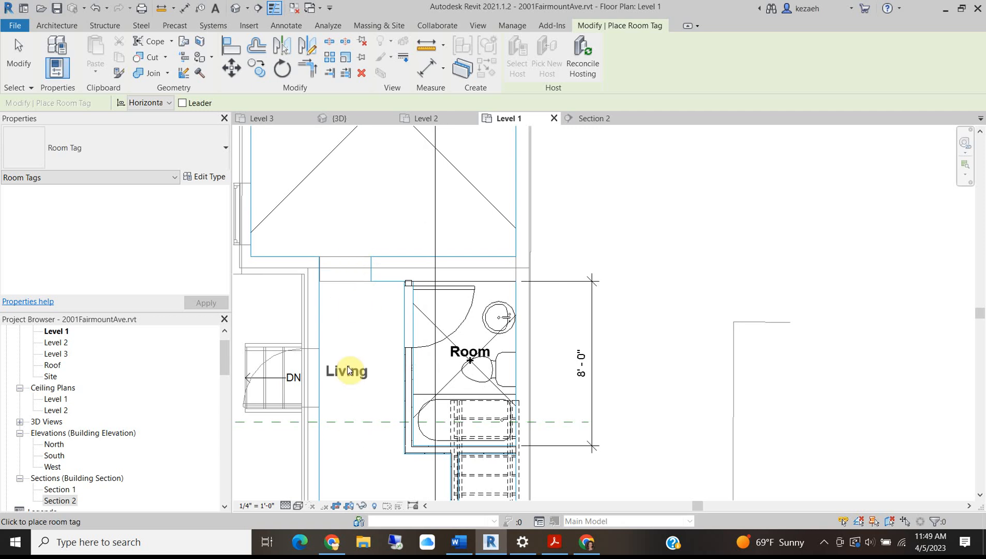
{"action": "key", "text": "Escape"}
{"action": "key", "text": "Escape"}
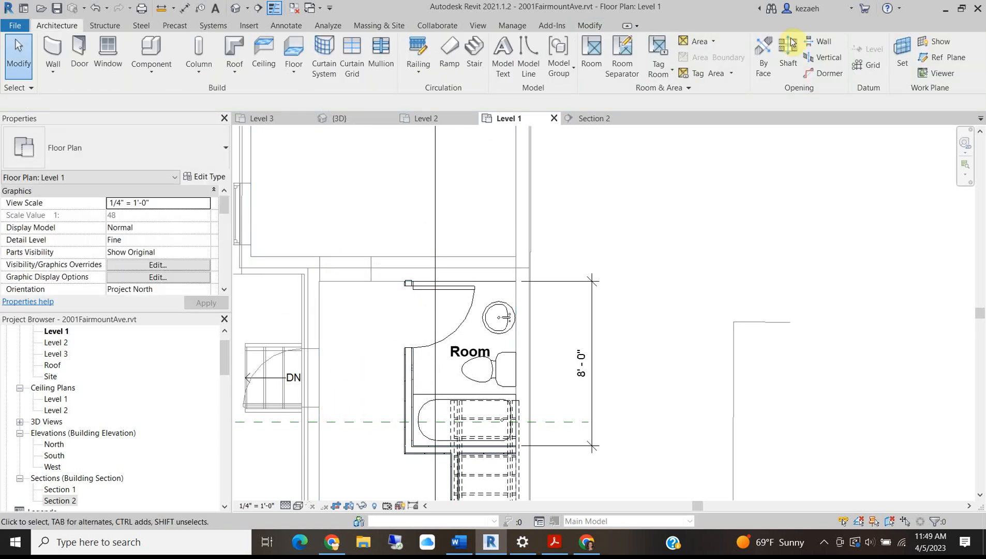
- Draw a room separation line across the wall opening between the living room and the stair hall
{"action": "left_click", "coordinate": [623, 55]}
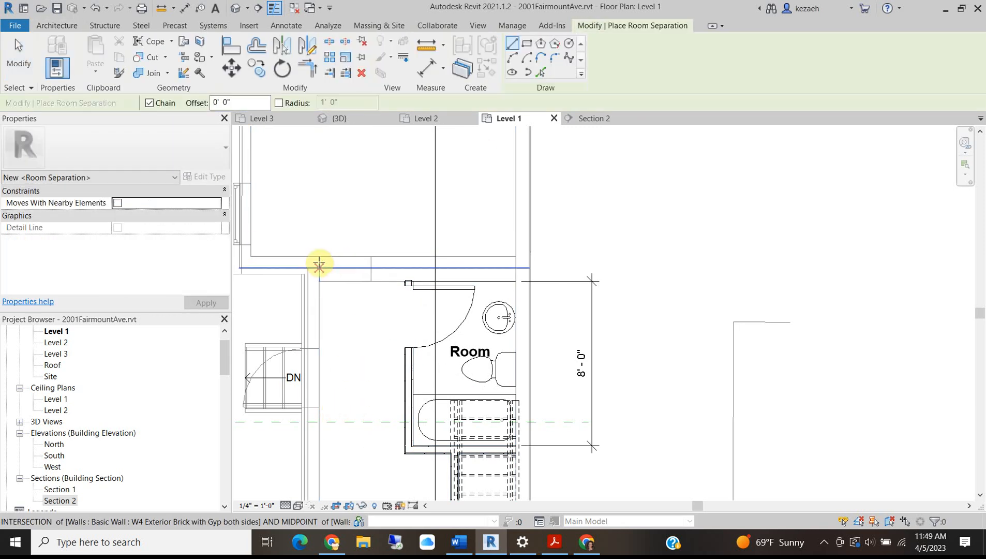
{"action": "scroll", "coordinate": [319, 267], "scroll_direction": "up", "scroll_amount": 3}
{"action": "left_click", "coordinate": [319, 253]}
{"action": "left_click", "coordinate": [440, 252]}
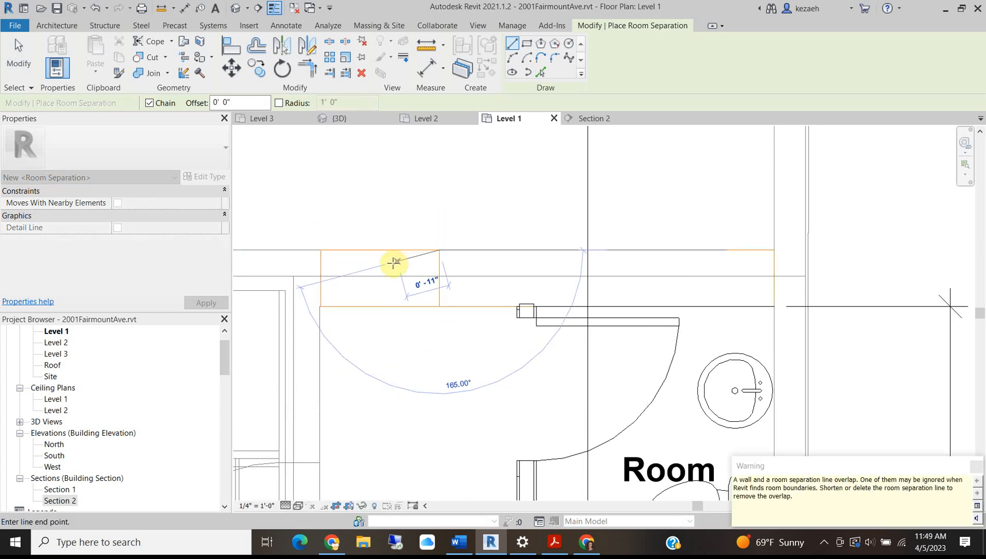
{"action": "key", "text": "Escape"}
{"action": "key", "text": "Escape"}
{"action": "scroll", "coordinate": [390, 219], "scroll_direction": "down", "scroll_amount": 3}
{"action": "middle_click_drag", "start_coordinate": [389, 219], "coordinate": [403, 269]}
- Place tagged rooms in the hall beside the stairs and in the kitchen
{"action": "scroll", "coordinate": [403, 279], "scroll_direction": "down", "scroll_amount": 2}
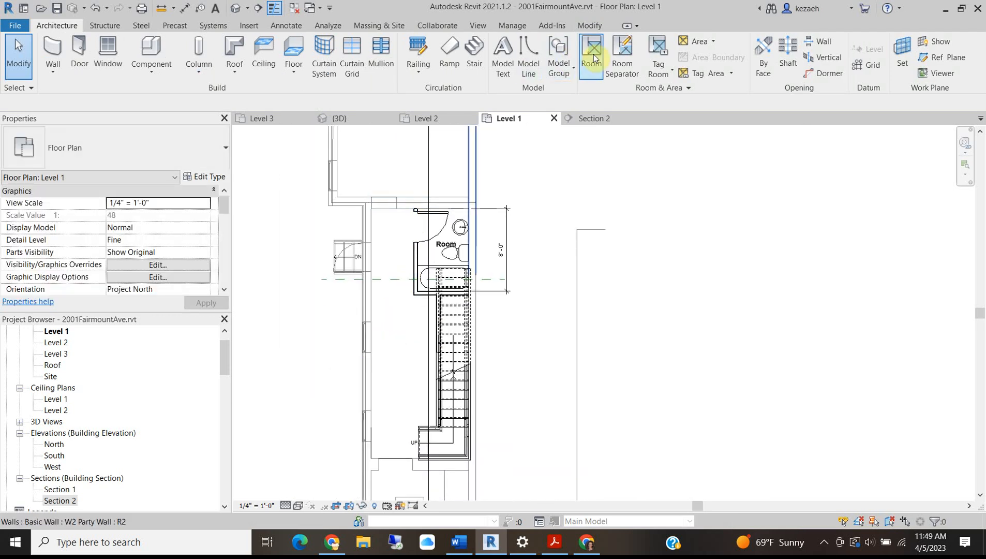
{"action": "left_click", "coordinate": [659, 54]}
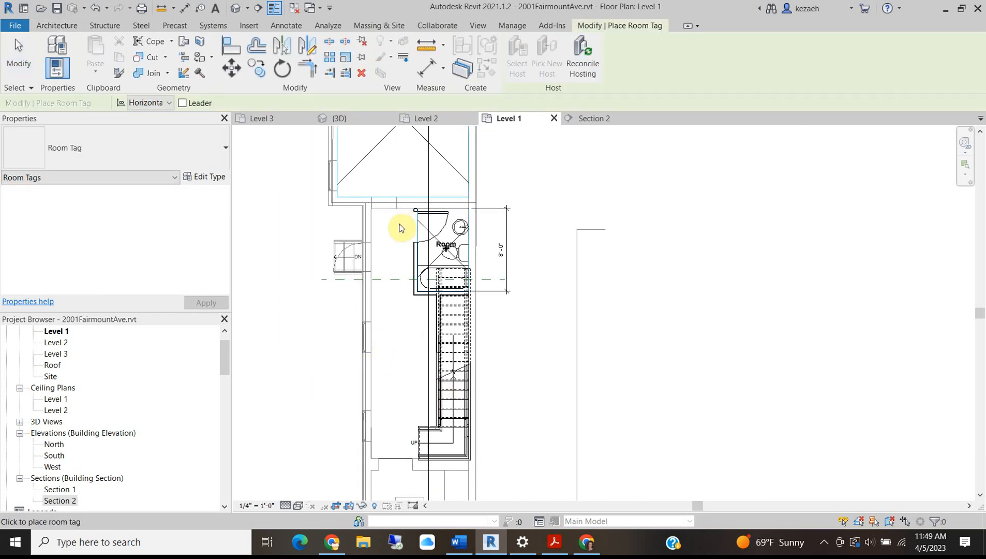
{"action": "key", "text": "Escape"}
{"action": "left_click", "coordinate": [595, 54]}
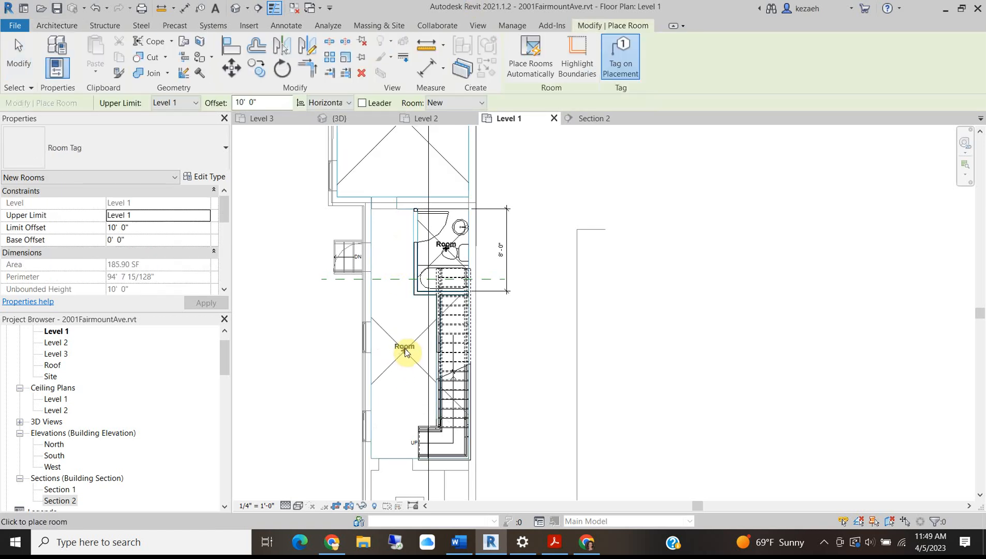
{"action": "left_click", "coordinate": [406, 369]}
{"action": "middle_click_drag", "start_coordinate": [406, 369], "coordinate": [393, 233]}
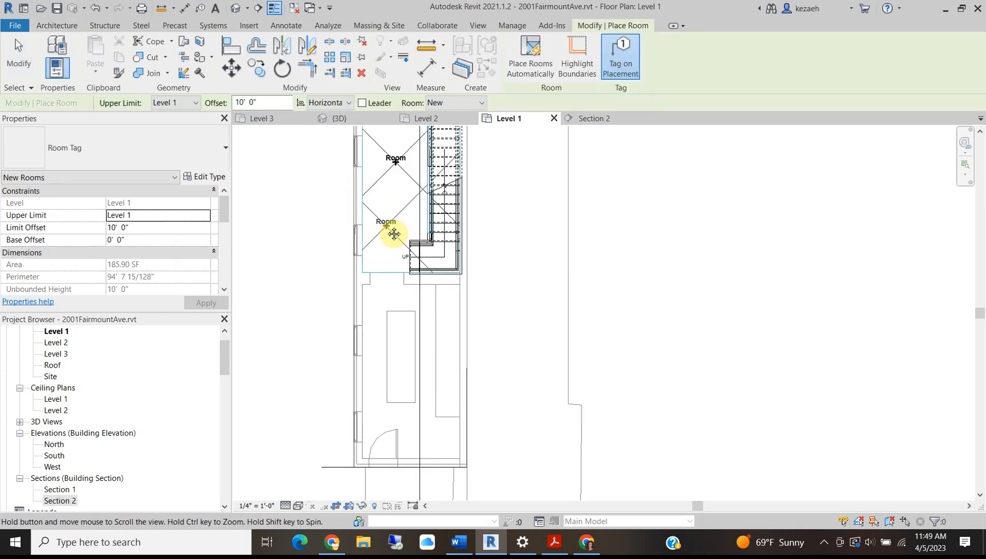
{"action": "left_click", "coordinate": [407, 373]}
{"action": "scroll", "coordinate": [414, 362], "scroll_direction": "up", "scroll_amount": 3}
{"action": "key", "text": "Escape"}
- Name the room at the island and counters below the stairs "Kitchen" in its room tag
{"action": "left_click", "coordinate": [396, 385]}
{"action": "left_click", "coordinate": [400, 379]}
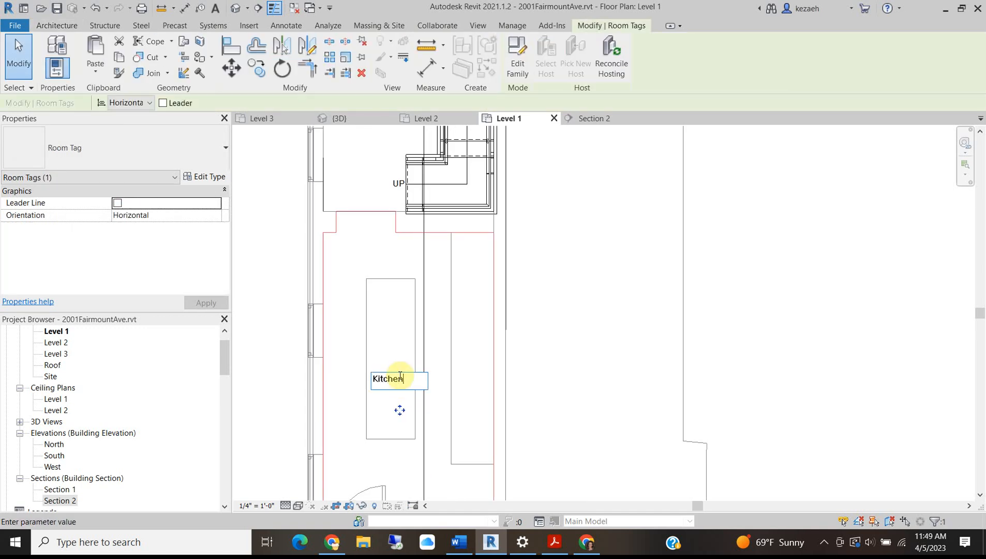
{"action": "left_click", "coordinate": [552, 316]}
- Name the room beside the stairs on Level 1 "Entry Hall" in its room tag
{"action": "middle_click_drag", "start_coordinate": [414, 197], "coordinate": [405, 480]}
{"action": "left_click", "coordinate": [362, 300]}
{"action": "left_click", "coordinate": [379, 287]}
{"action": "type", "text": "Entry"}
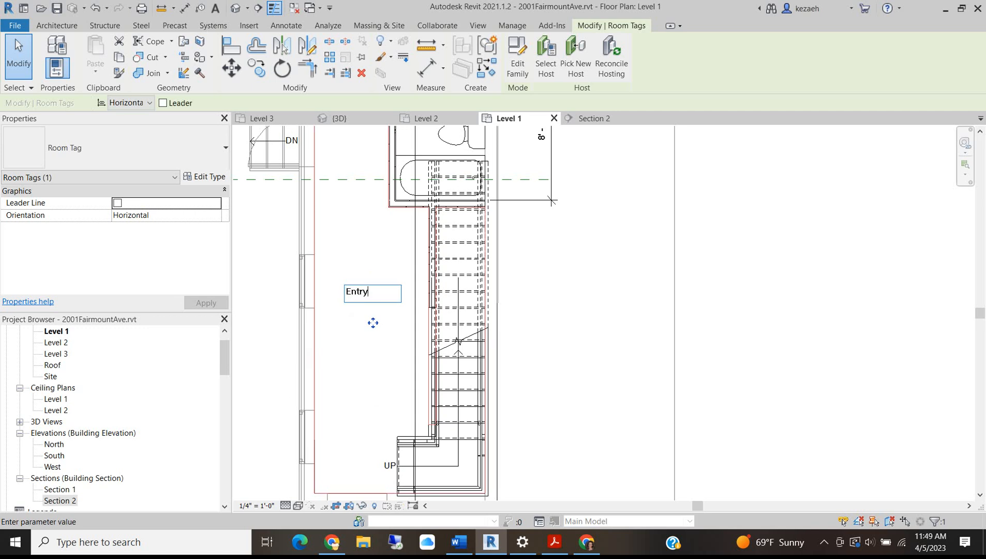
{"action": "type", "text": " Hall"}
{"action": "left_click", "coordinate": [588, 329]}
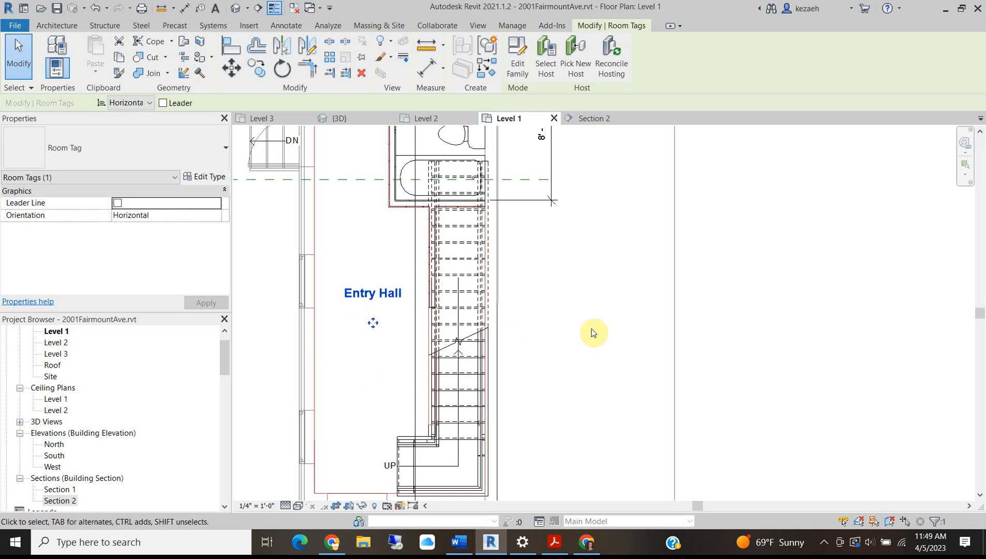
- Name the Level 1 bathroom "WC" and shift its room tag clear of the toilet
{"action": "scroll", "coordinate": [485, 308], "scroll_direction": "down", "scroll_amount": 3}
{"action": "scroll", "coordinate": [394, 317], "scroll_direction": "up", "scroll_amount": 3}
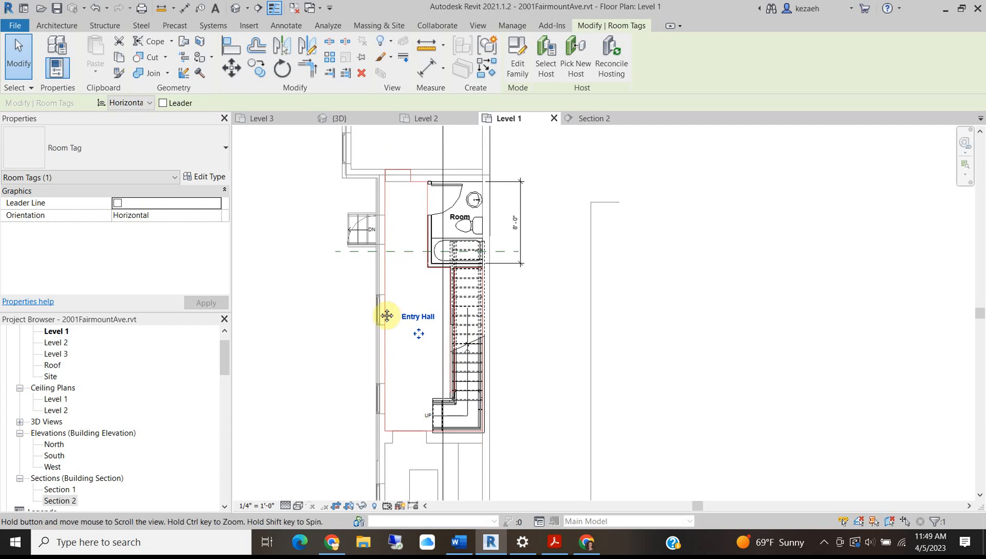
{"action": "left_click", "coordinate": [434, 270]}
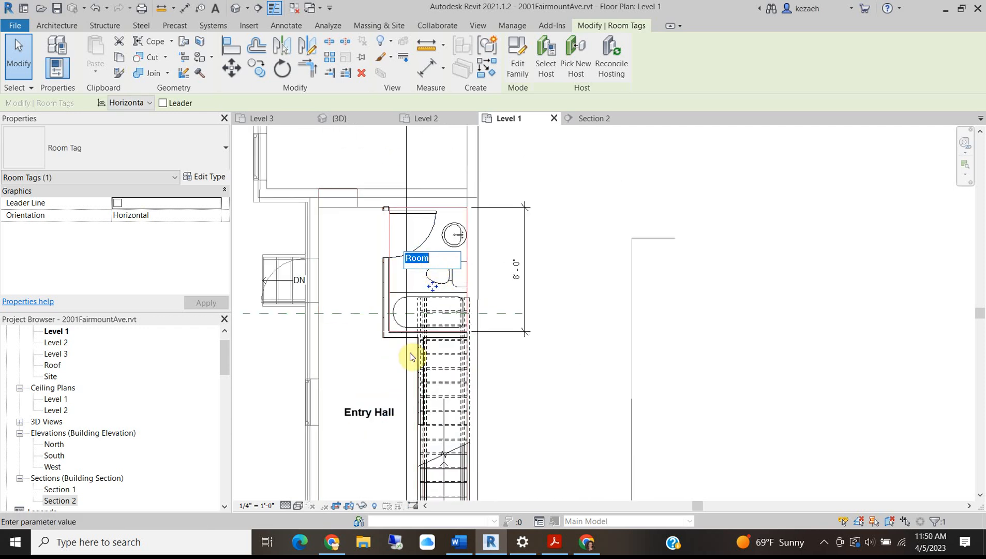
{"action": "left_click", "coordinate": [564, 215]}
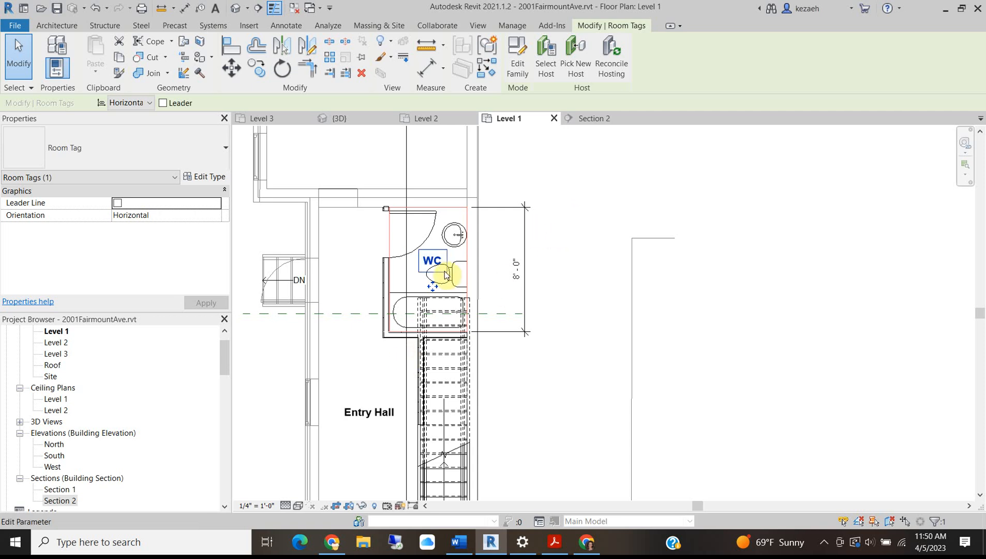
{"action": "scroll", "coordinate": [444, 274], "scroll_direction": "up", "scroll_amount": 2}
{"action": "left_click_drag", "start_coordinate": [433, 294], "coordinate": [424, 284]}
{"action": "left_click", "coordinate": [594, 202]}
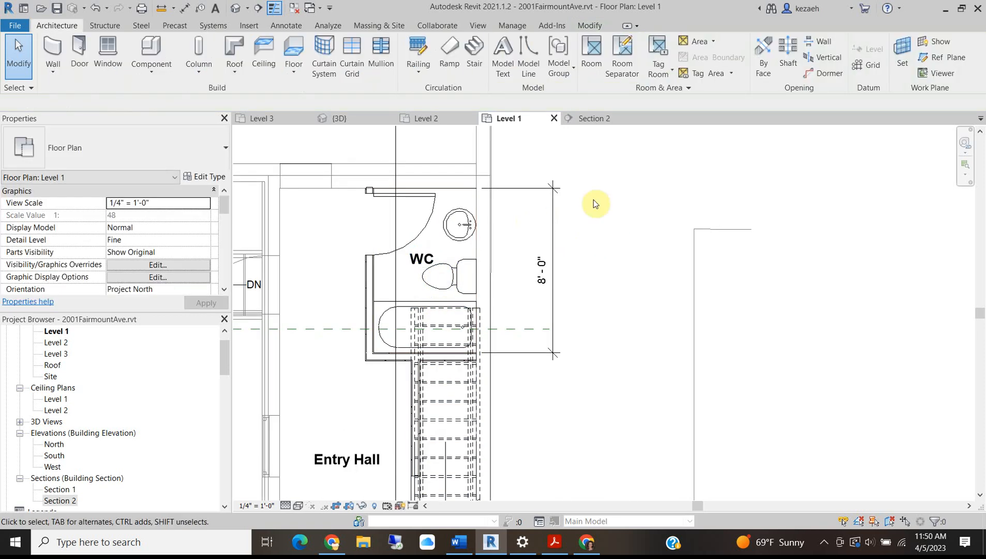
- In the Level 2 plan's Visibility/Graphic Overrides, turn off the foreground surface pattern of the Floors category
{"action": "left_click", "coordinate": [426, 118]}
{"action": "scroll", "coordinate": [354, 170], "scroll_direction": "down", "scroll_amount": 3}
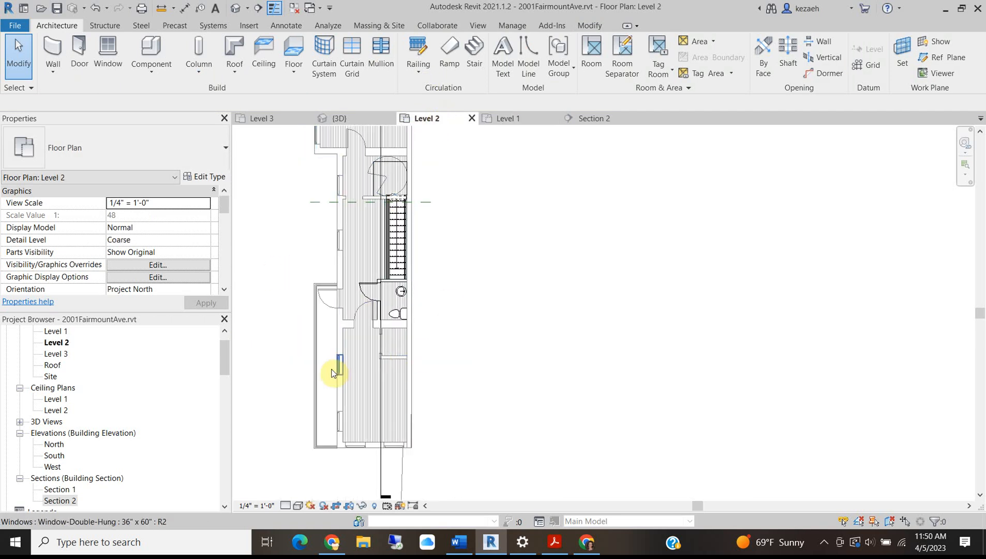
{"action": "scroll", "coordinate": [333, 373], "scroll_direction": "up", "scroll_amount": 2}
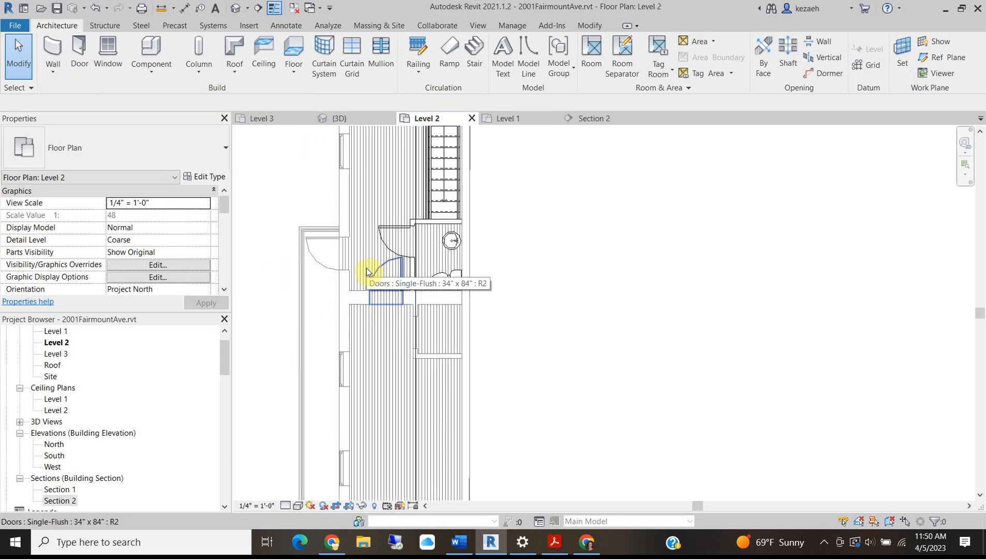
{"action": "key", "text": "v"}
{"action": "key", "text": "g"}
{"action": "scroll", "coordinate": [550, 323], "scroll_direction": "down", "scroll_amount": 2}
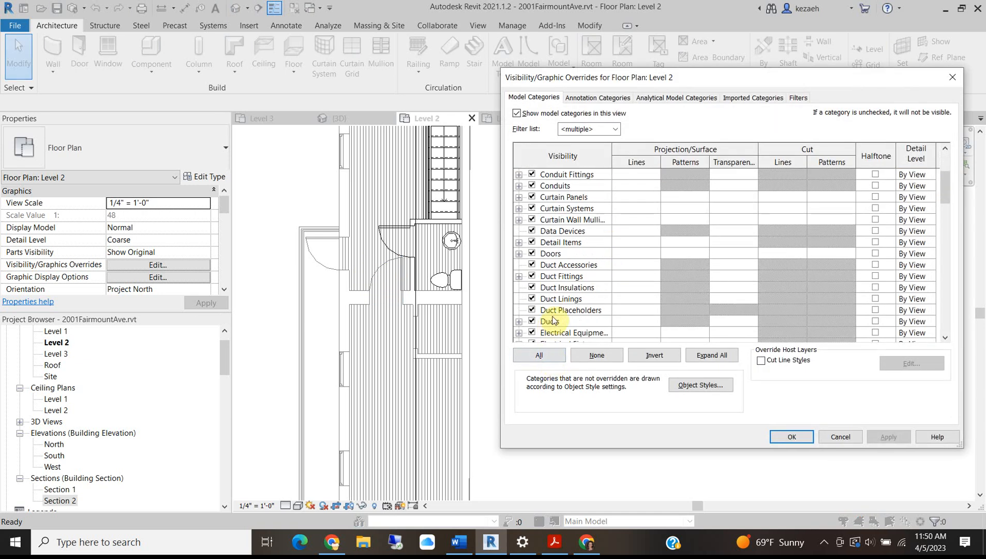
{"action": "scroll", "coordinate": [550, 323], "scroll_direction": "down", "scroll_amount": 5}
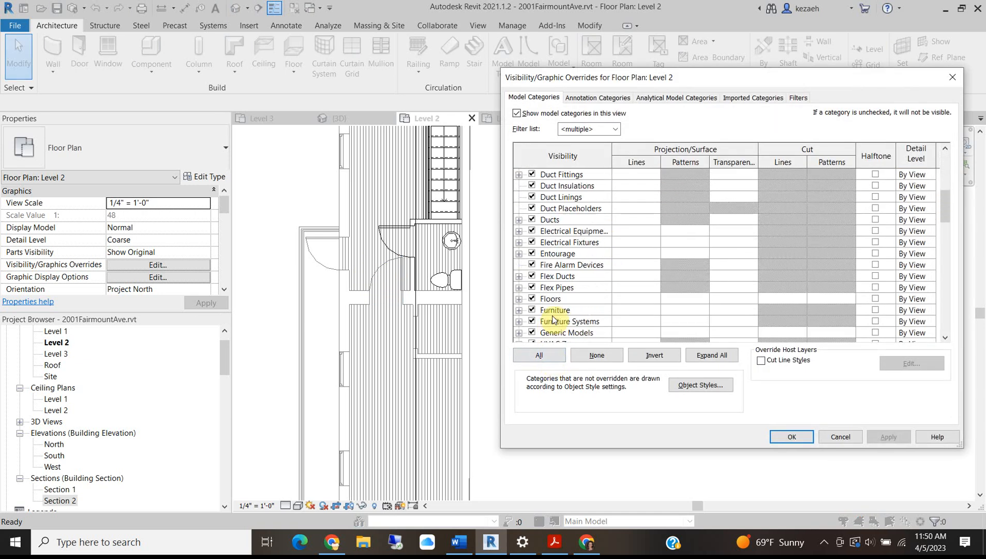
{"action": "left_click", "coordinate": [692, 243]}
{"action": "left_click", "coordinate": [689, 242]}
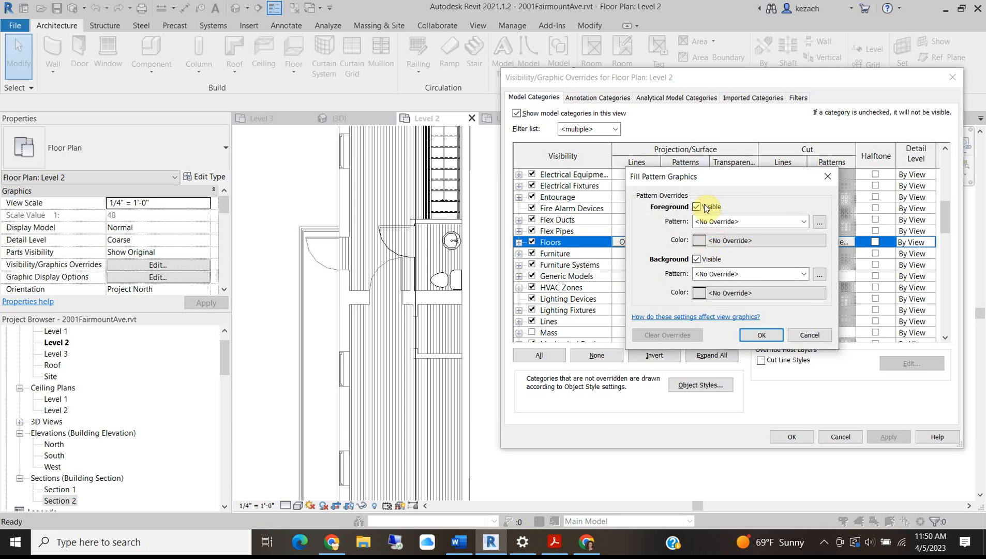
{"action": "left_click", "coordinate": [764, 330]}
{"action": "left_click", "coordinate": [790, 436]}
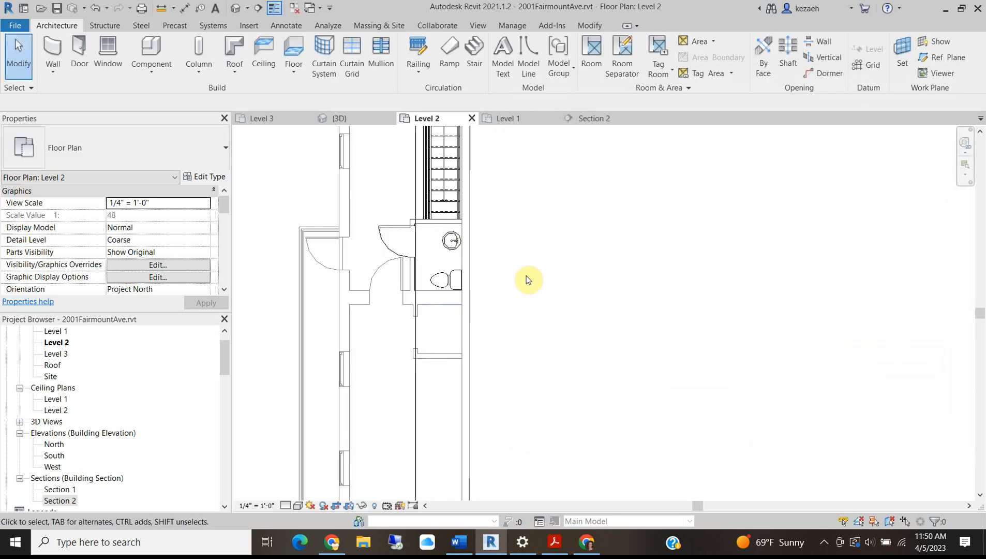
- Place tagged rooms on Level 2 in the space with the spiral stair and in the hall beside the straight stairs
{"action": "scroll", "coordinate": [407, 243], "scroll_direction": "down", "scroll_amount": 2}
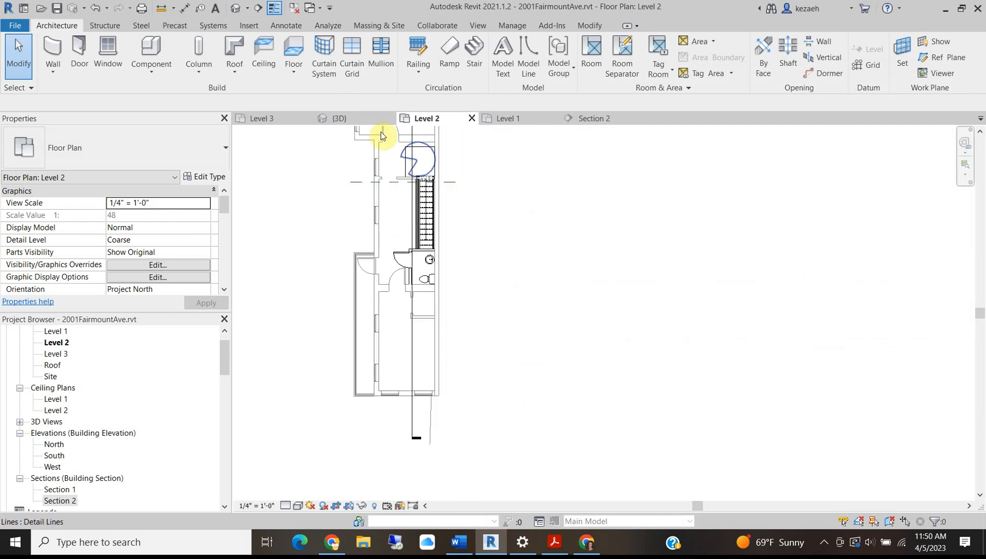
{"action": "left_click", "coordinate": [595, 59]}
{"action": "middle_click_drag", "start_coordinate": [433, 191], "coordinate": [446, 350]}
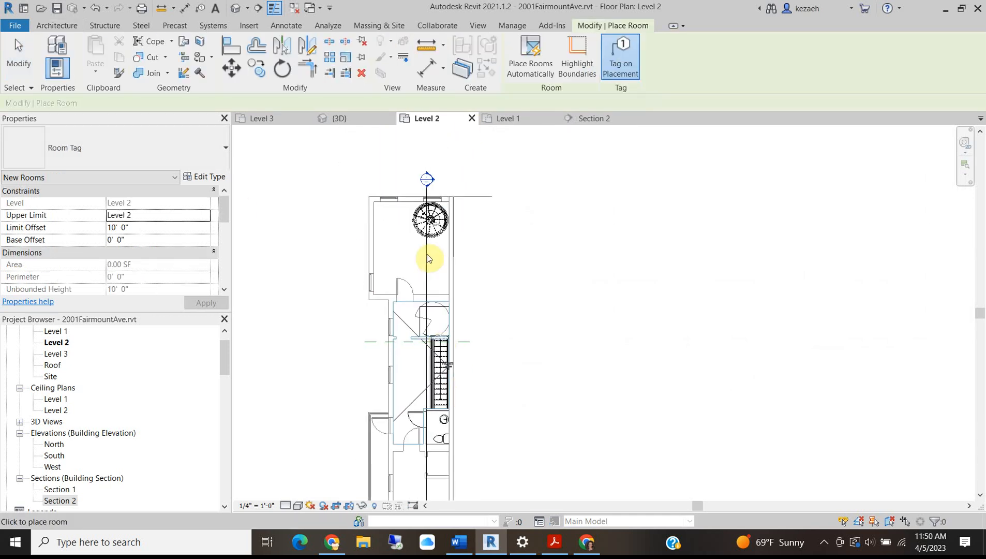
{"action": "scroll", "coordinate": [425, 254], "scroll_direction": "up", "scroll_amount": 2}
{"action": "left_click", "coordinate": [402, 255]}
{"action": "scroll", "coordinate": [426, 256], "scroll_direction": "down", "scroll_amount": 2}
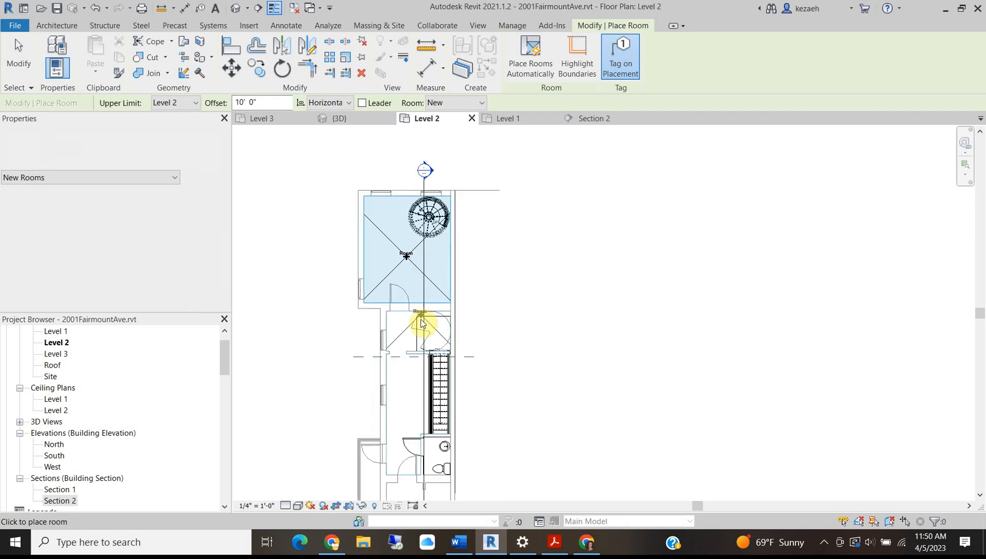
{"action": "middle_click_drag", "start_coordinate": [422, 310], "coordinate": [414, 224]}
{"action": "scroll", "coordinate": [414, 269], "scroll_direction": "up", "scroll_amount": 4}
{"action": "scroll", "coordinate": [398, 236], "scroll_direction": "down", "scroll_amount": 2}
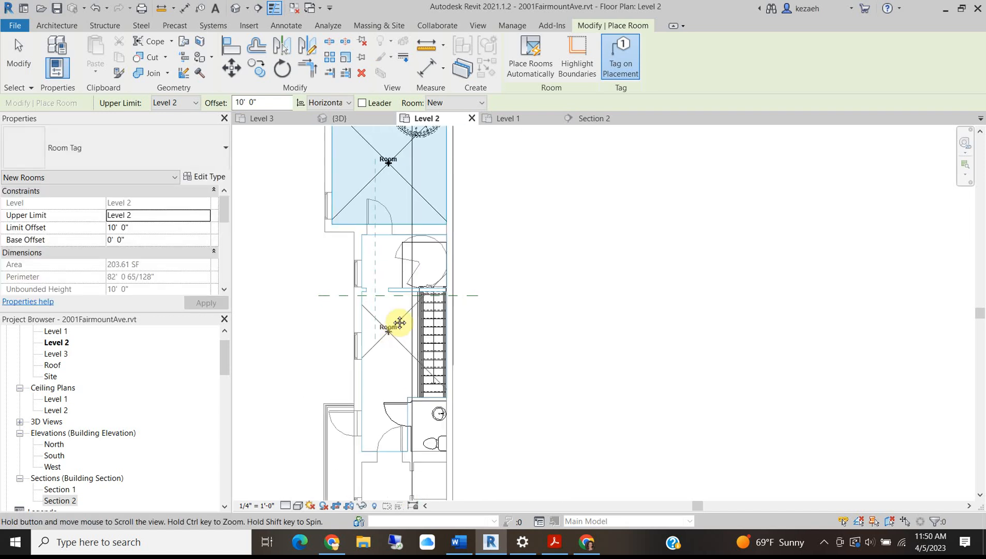
{"action": "left_click", "coordinate": [389, 238]}
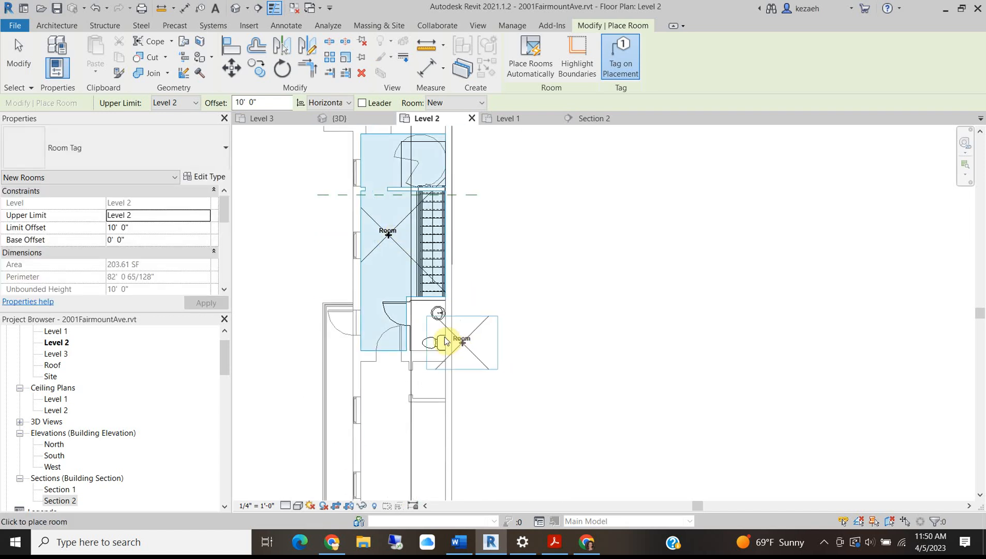
- Place tagged rooms in the Level 2 bathroom and in the large room below it, and end room placement
{"action": "scroll", "coordinate": [410, 321], "scroll_direction": "up", "scroll_amount": 2}
{"action": "left_click", "coordinate": [411, 317]}
{"action": "middle_click_drag", "start_coordinate": [392, 419], "coordinate": [421, 238]}
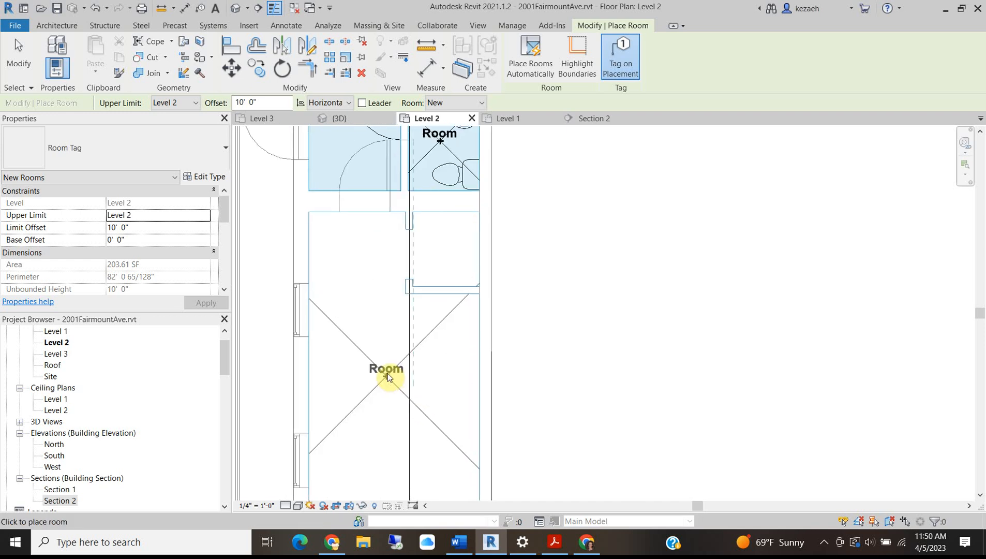
{"action": "left_click", "coordinate": [388, 374]}
{"action": "scroll", "coordinate": [418, 345], "scroll_direction": "down", "scroll_amount": 2}
{"action": "scroll", "coordinate": [385, 365], "scroll_direction": "up", "scroll_amount": 2}
{"action": "key", "text": "Escape"}
{"action": "key", "text": "Escape"}
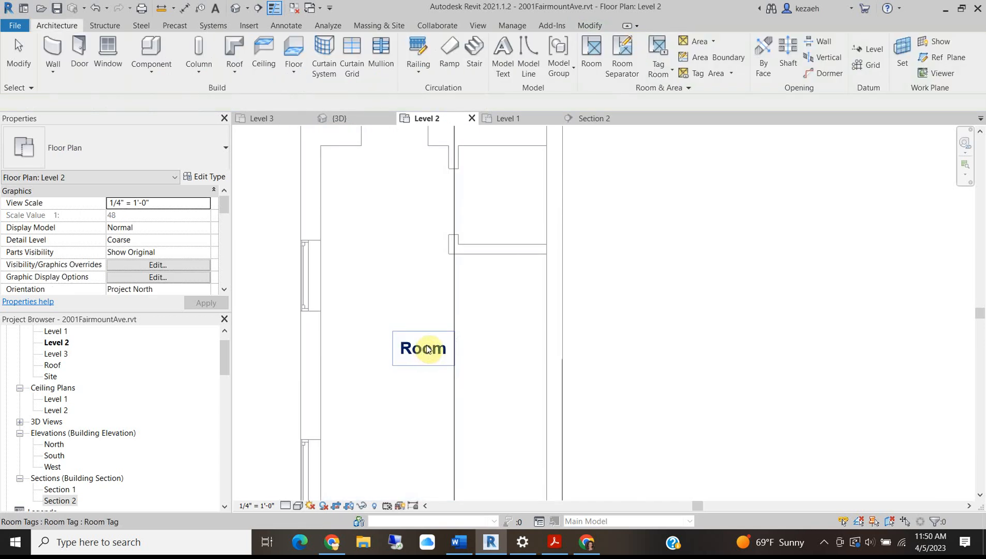
- Name the large room below the Level 2 bathroom "Bedroom 1" and nudge its tag sideways
{"action": "double_click", "coordinate": [432, 350]}
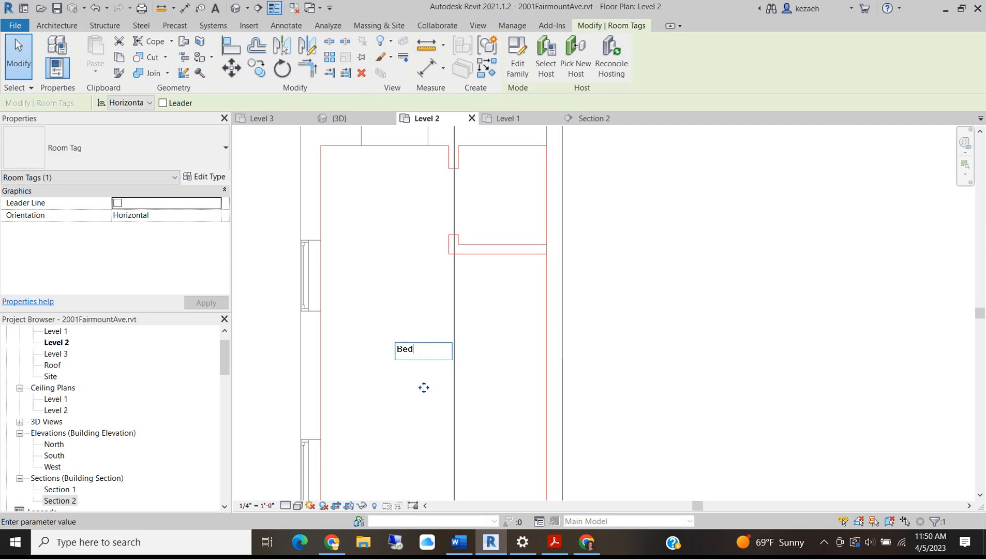
{"action": "left_click", "coordinate": [539, 276]}
{"action": "scroll", "coordinate": [457, 362], "scroll_direction": "down", "scroll_amount": 3}
{"action": "left_click_drag", "start_coordinate": [469, 358], "coordinate": [477, 357]}
{"action": "left_click", "coordinate": [548, 331]}
- Name the Level 2 room beside the straight stairs "Lounge" in its room tag
{"action": "middle_click_drag", "start_coordinate": [421, 230], "coordinate": [423, 346]}
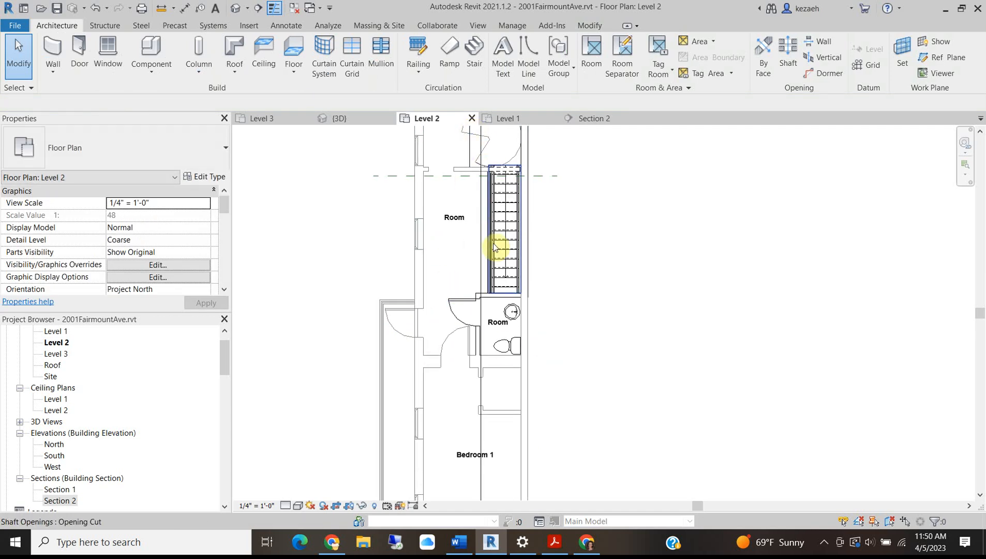
{"action": "scroll", "coordinate": [444, 239], "scroll_direction": "up", "scroll_amount": 3}
{"action": "middle_click_drag", "start_coordinate": [464, 265], "coordinate": [496, 398]}
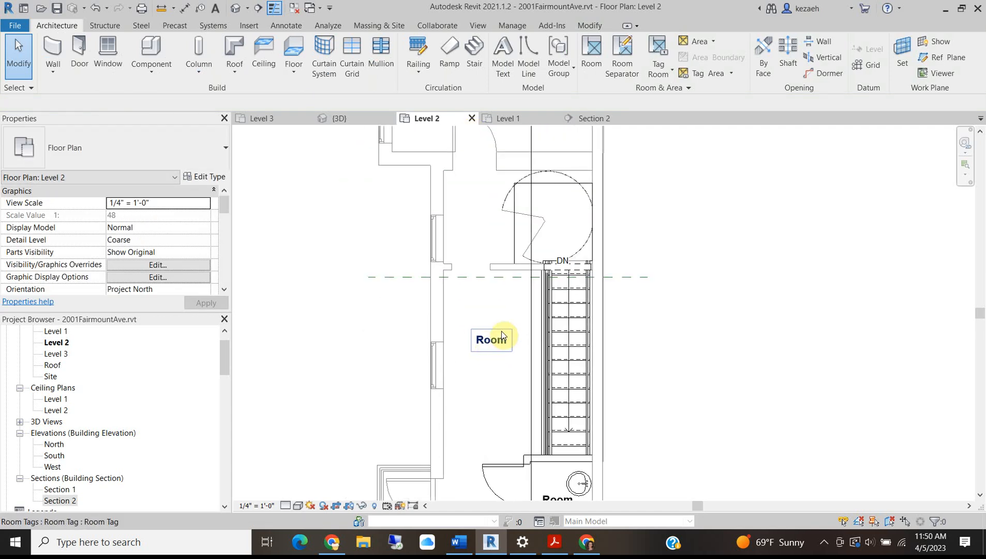
{"action": "left_click", "coordinate": [499, 337]}
{"action": "left_click", "coordinate": [501, 341]}
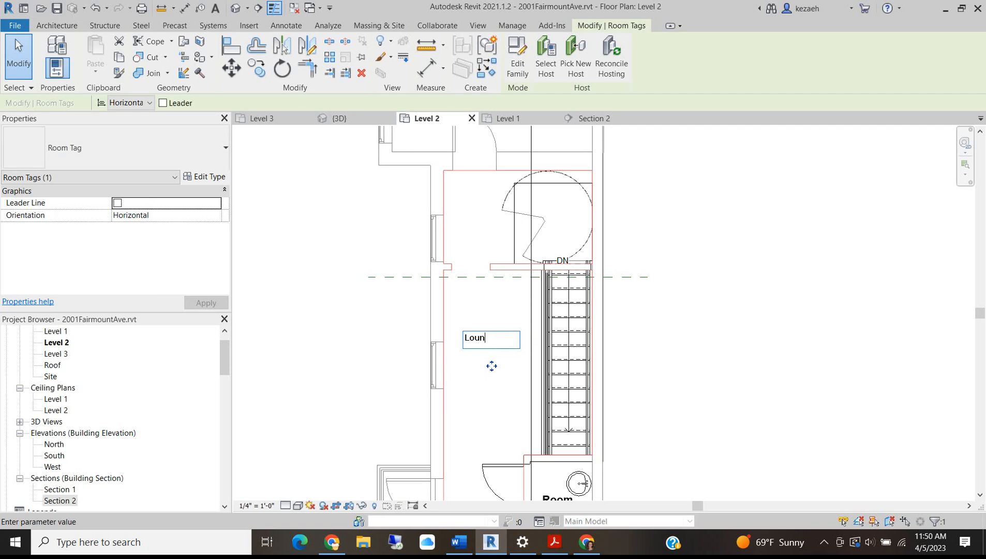
{"action": "left_click", "coordinate": [372, 250]}
- Name the Level 2 bathroom "WC" in its room tag
{"action": "scroll", "coordinate": [411, 327], "scroll_direction": "down", "scroll_amount": 1}
{"action": "middle_click_drag", "start_coordinate": [533, 342], "coordinate": [538, 276]}
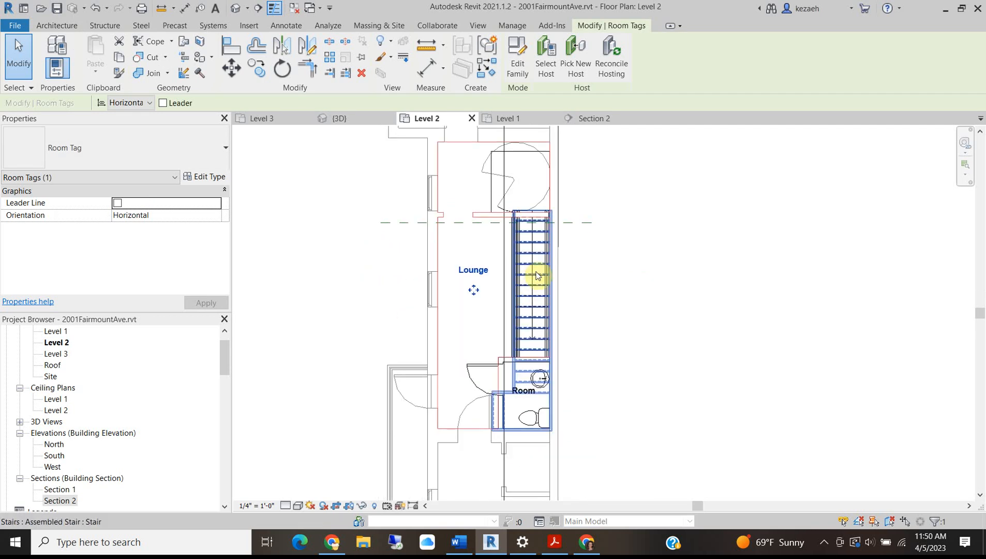
{"action": "left_click", "coordinate": [539, 401]}
{"action": "scroll", "coordinate": [539, 401], "scroll_direction": "up", "scroll_amount": 1}
{"action": "scroll", "coordinate": [539, 403], "scroll_direction": "up", "scroll_amount": 1}
{"action": "left_click", "coordinate": [522, 387]}
{"action": "left_click", "coordinate": [513, 383]}
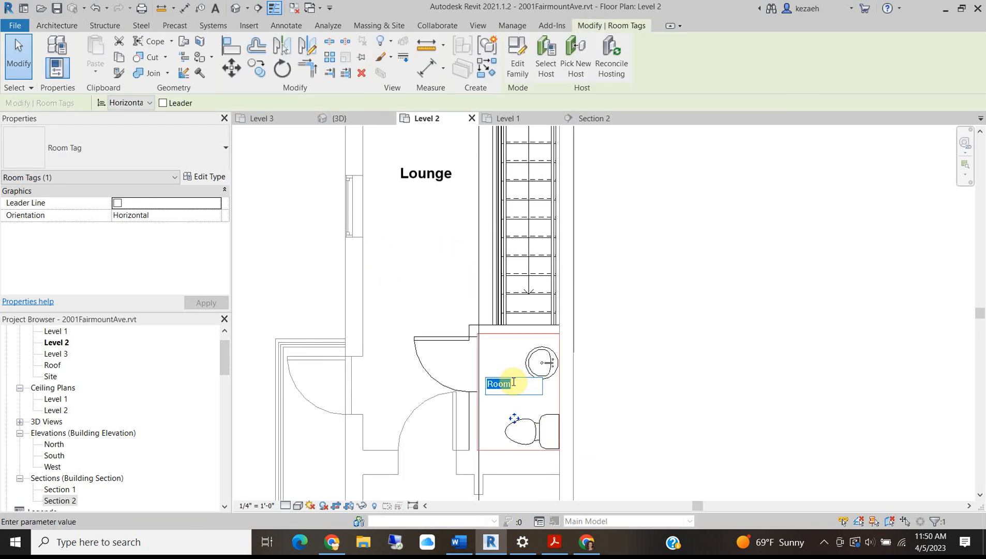
{"action": "left_click", "coordinate": [637, 309]}
- Name the Level 2 room with the spiral stair "Master Suite" in its room tag
{"action": "scroll", "coordinate": [636, 309], "scroll_direction": "down", "scroll_amount": 2}
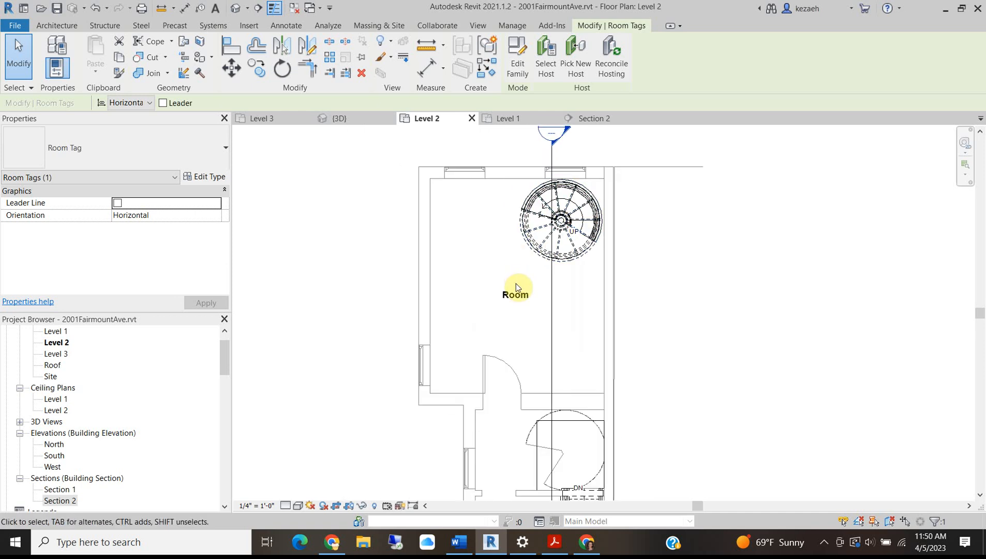
{"action": "left_click", "coordinate": [515, 291]}
{"action": "left_click", "coordinate": [513, 297]}
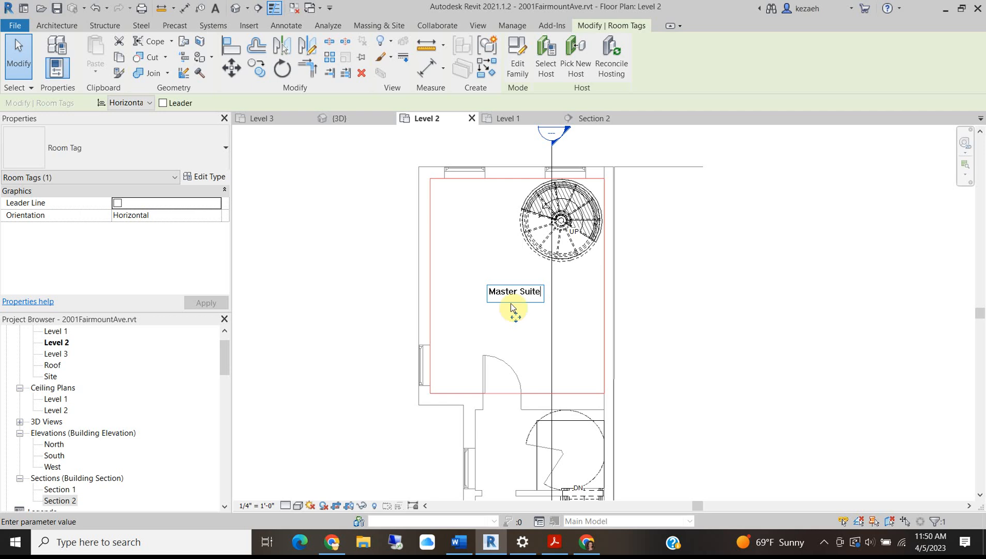
{"action": "left_click", "coordinate": [588, 291]}
{"action": "scroll", "coordinate": [579, 278], "scroll_direction": "down", "scroll_amount": 3}
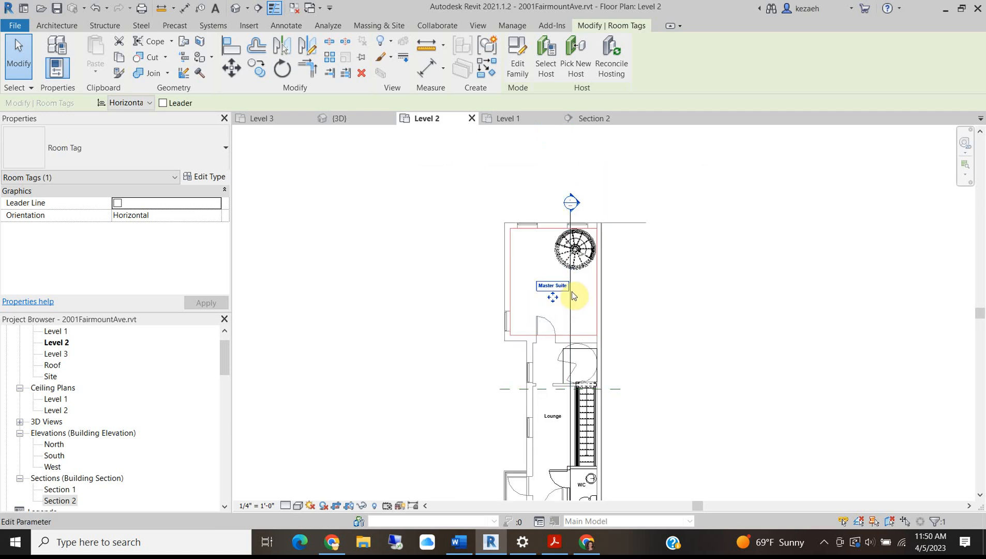
{"action": "scroll", "coordinate": [550, 264], "scroll_direction": "up", "scroll_amount": 2}
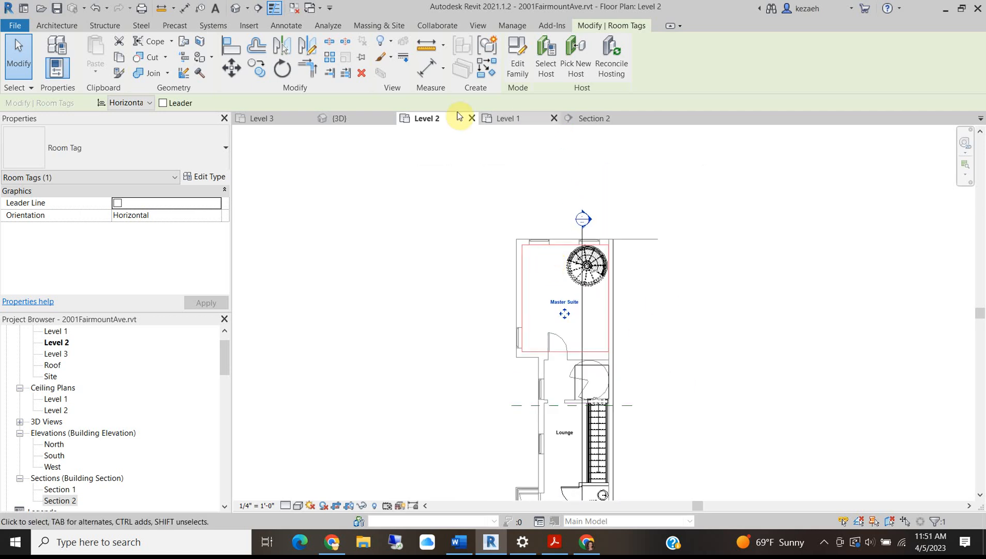
- On the Level 3 plan, place tagged rooms in the space with the spiral stair and in the bathroom
{"action": "left_click", "coordinate": [263, 119]}
{"action": "scroll", "coordinate": [489, 255], "scroll_direction": "up", "scroll_amount": 2}
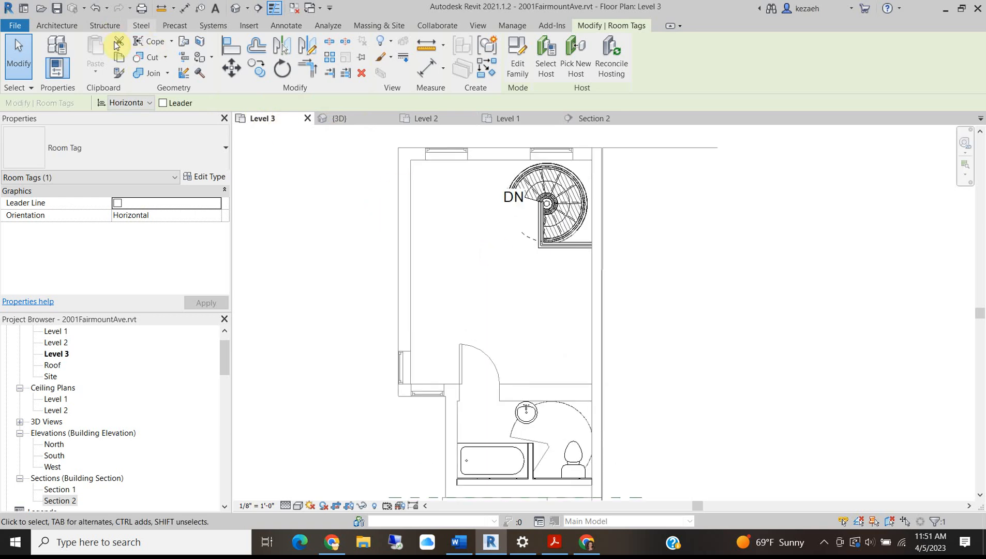
{"action": "left_click", "coordinate": [74, 23]}
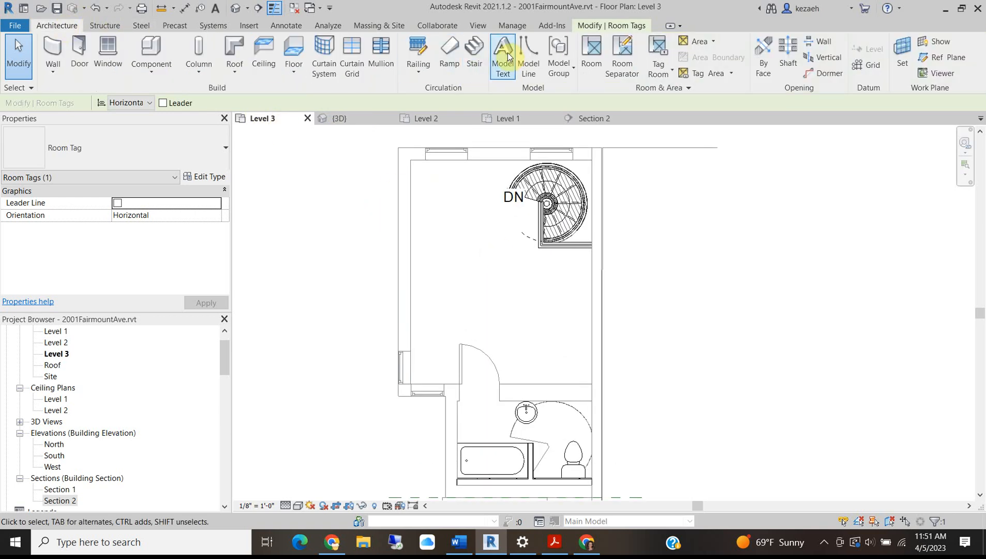
{"action": "left_click", "coordinate": [544, 49]}
{"action": "left_click", "coordinate": [501, 284]}
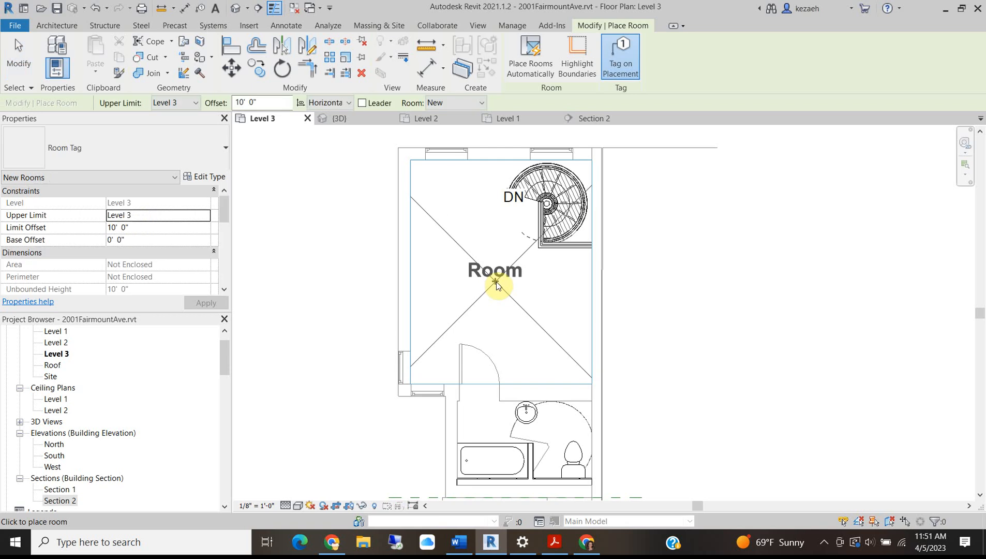
{"action": "left_click", "coordinate": [520, 440]}
{"action": "scroll", "coordinate": [520, 443], "scroll_direction": "up", "scroll_amount": 2}
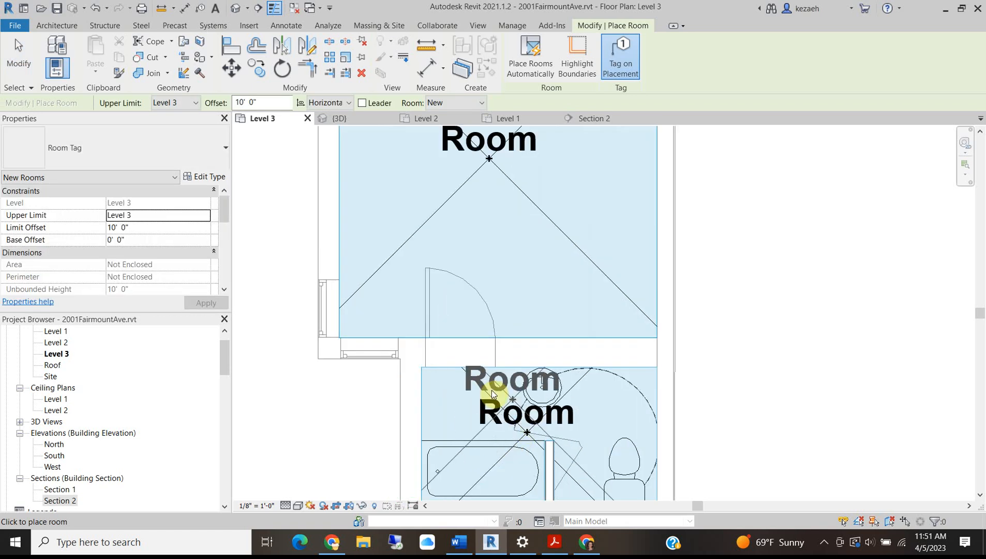
{"action": "key", "text": "Escape"}
{"action": "key", "text": "Escape"}
- Set the view scale of the Level 3 plan to 1/4" = 1'-0"
{"action": "left_click", "coordinate": [207, 205]}
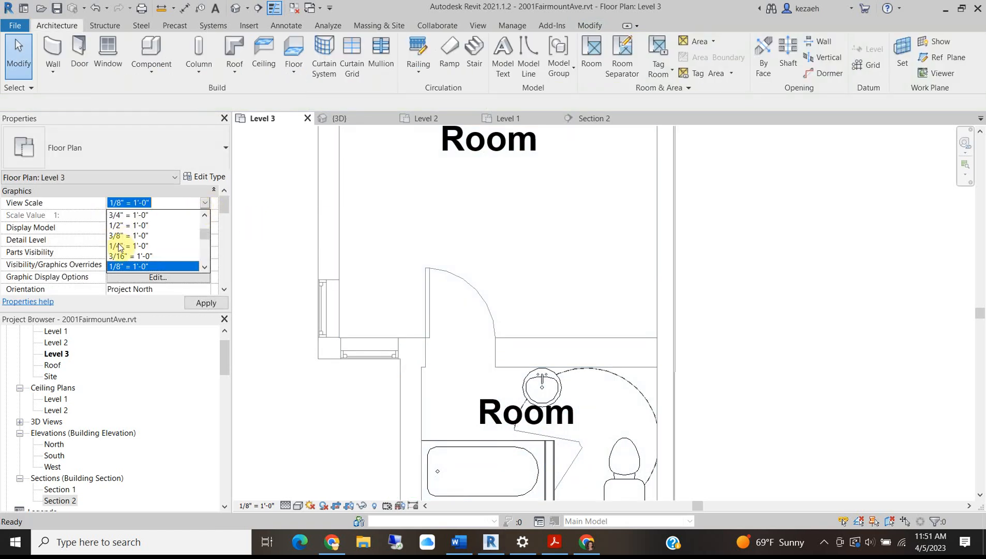
{"action": "left_click", "coordinate": [126, 247]}
{"action": "scroll", "coordinate": [472, 289], "scroll_direction": "down", "scroll_amount": 2}
{"action": "scroll", "coordinate": [472, 290], "scroll_direction": "down", "scroll_amount": 1}
- Name the Level 3 room with the spiral stair "Master Suite" and the bathroom "WC" in their room tags
{"action": "double_click", "coordinate": [479, 252]}
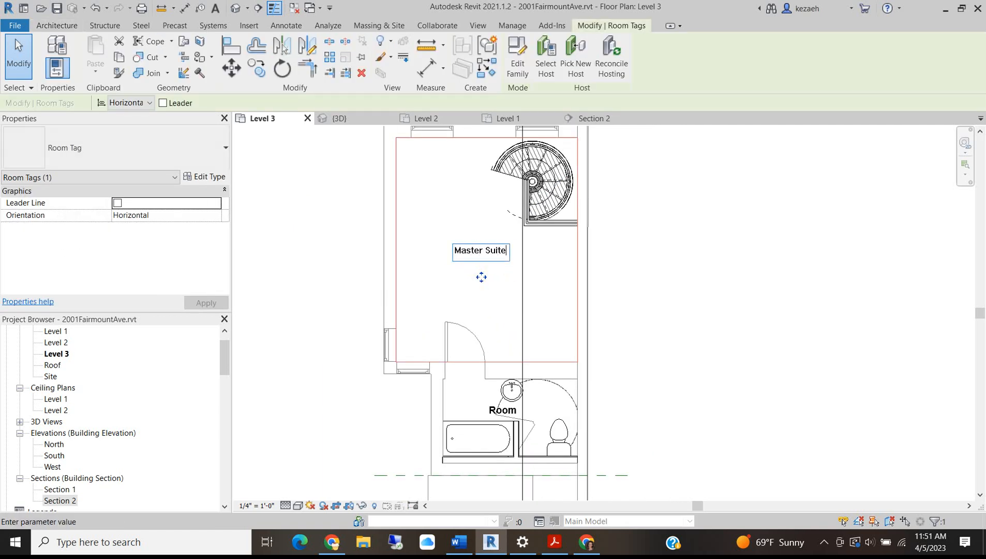
{"action": "type", "text": "Master Suite"}
{"action": "key", "text": "Return"}
{"action": "double_click", "coordinate": [507, 410]}
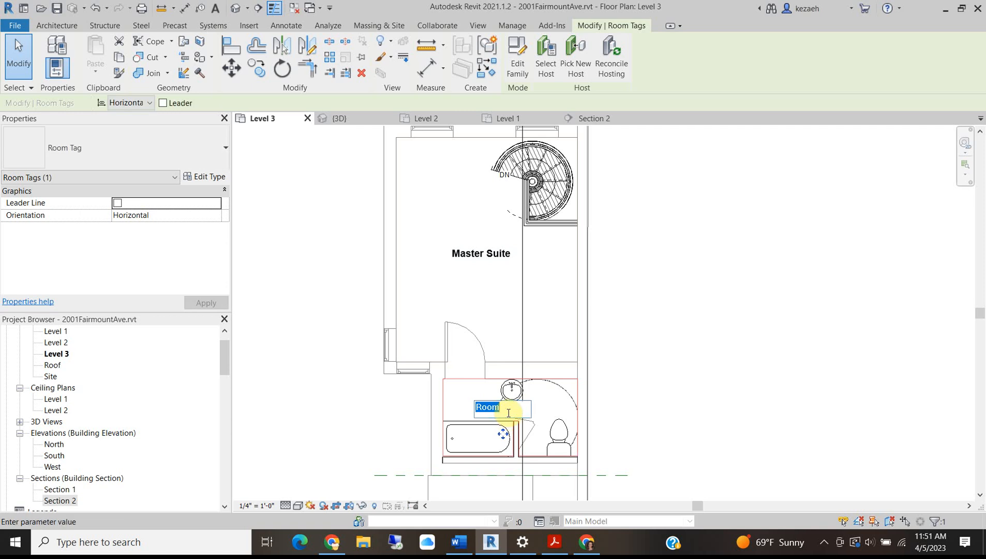
{"action": "left_click", "coordinate": [596, 425]}
{"action": "left_click", "coordinate": [597, 425]}
{"action": "scroll", "coordinate": [571, 410], "scroll_direction": "down", "scroll_amount": 2}
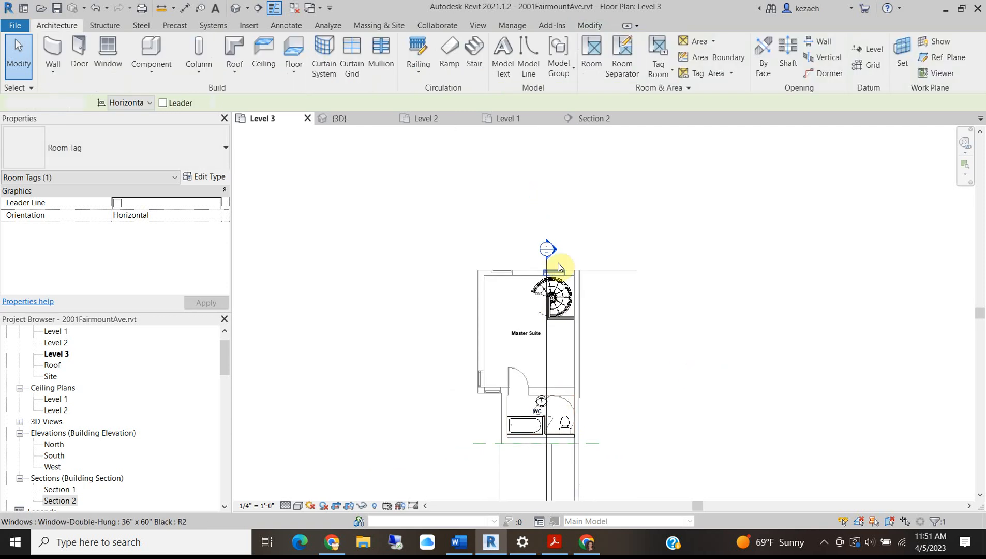
- Look over the tagged Level 3 plan and the full extent of the Level 1 plan
{"action": "scroll", "coordinate": [556, 272], "scroll_direction": "up", "scroll_amount": 3}
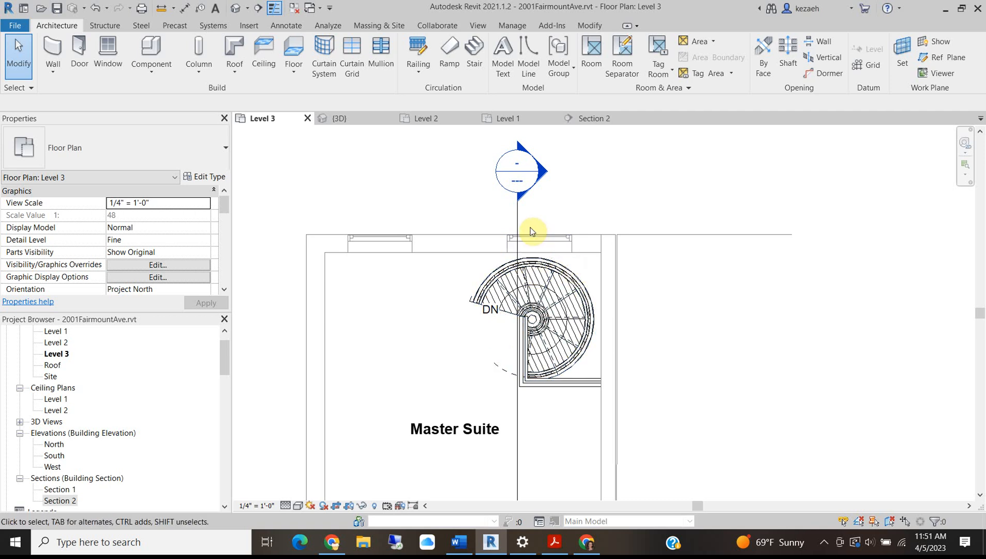
{"action": "scroll", "coordinate": [385, 174], "scroll_direction": "down", "scroll_amount": 3}
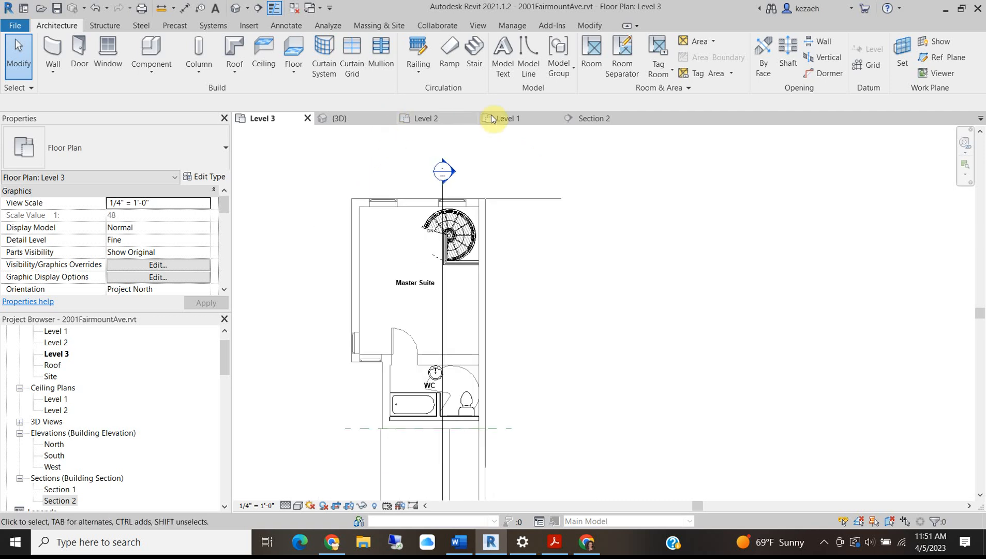
{"action": "left_click", "coordinate": [518, 120]}
{"action": "scroll", "coordinate": [403, 230], "scroll_direction": "down", "scroll_amount": 6}
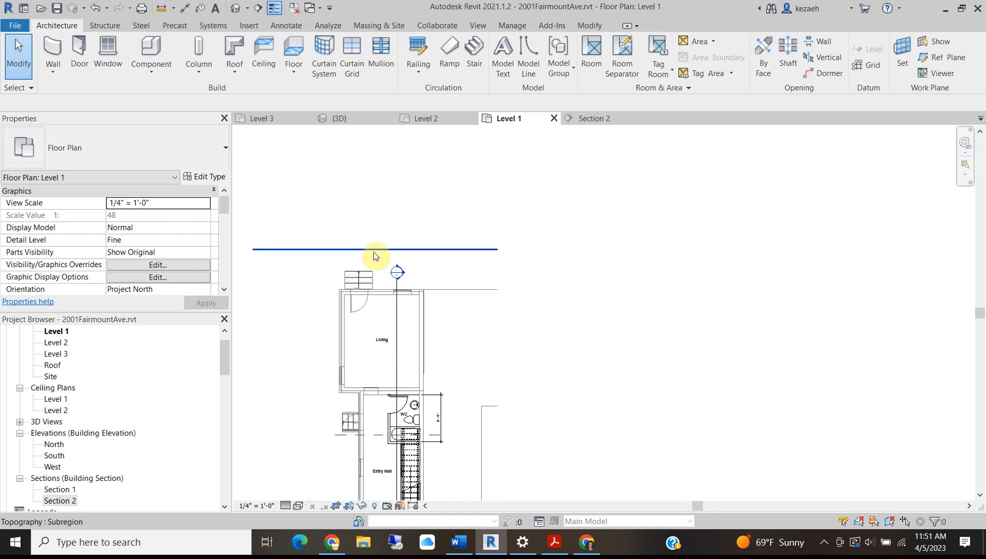
{"action": "scroll", "coordinate": [388, 268], "scroll_direction": "down", "scroll_amount": 3}
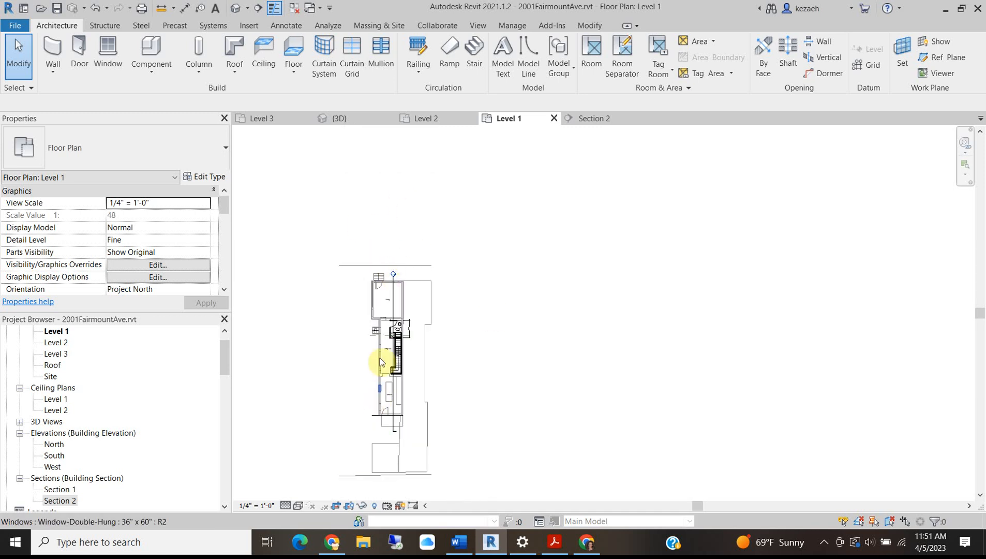
{"action": "middle_click_drag", "start_coordinate": [379, 363], "coordinate": [382, 253]}
{"action": "middle_click_drag", "start_coordinate": [316, 236], "coordinate": [319, 293]}
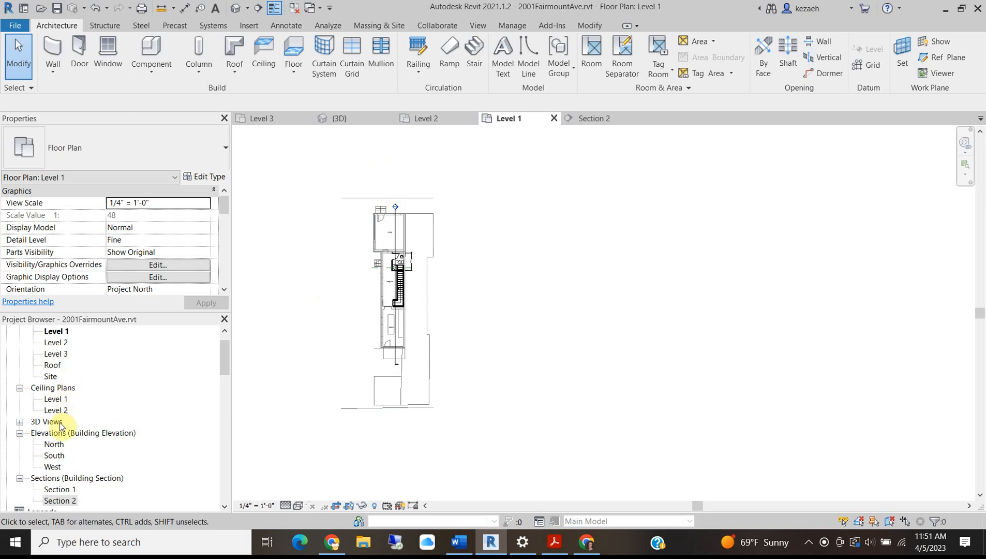
- Open the North elevation and set its phase to Renovation with the Show Previous + New phase filter
{"action": "scroll", "coordinate": [60, 426], "scroll_direction": "up", "scroll_amount": 1}
{"action": "left_click", "coordinate": [53, 468]}
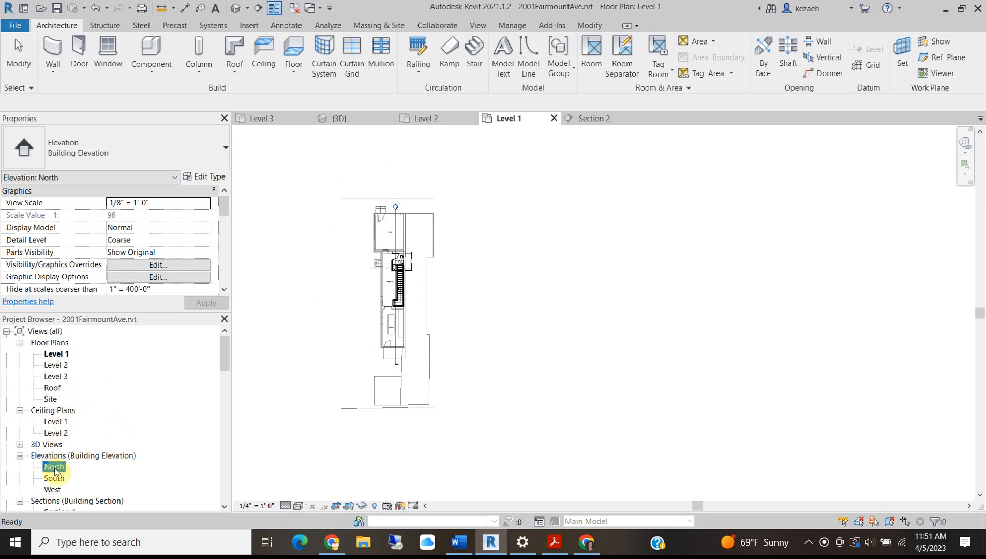
{"action": "double_click", "coordinate": [57, 468]}
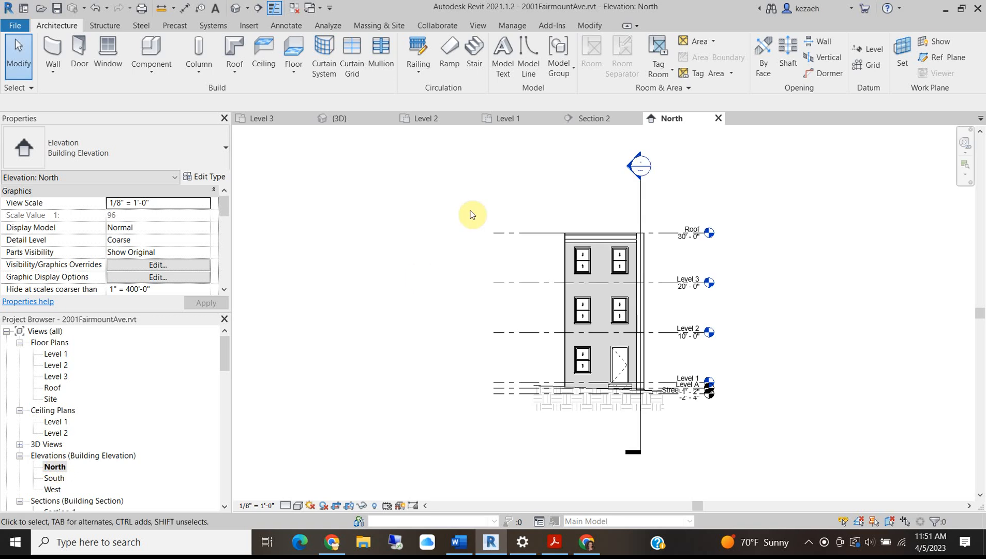
{"action": "scroll", "coordinate": [189, 241], "scroll_direction": "down", "scroll_amount": 5}
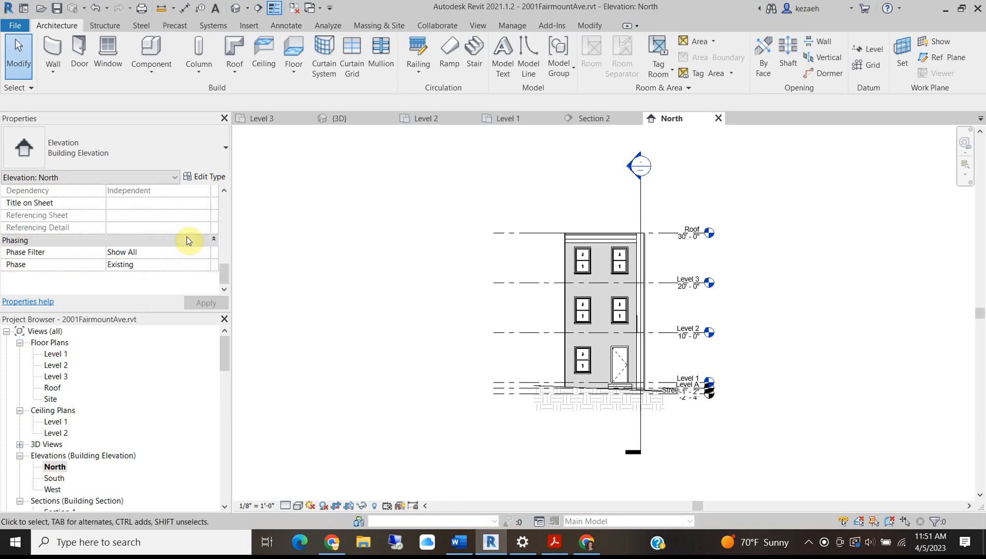
{"action": "left_click", "coordinate": [208, 265]}
{"action": "left_click", "coordinate": [147, 289]}
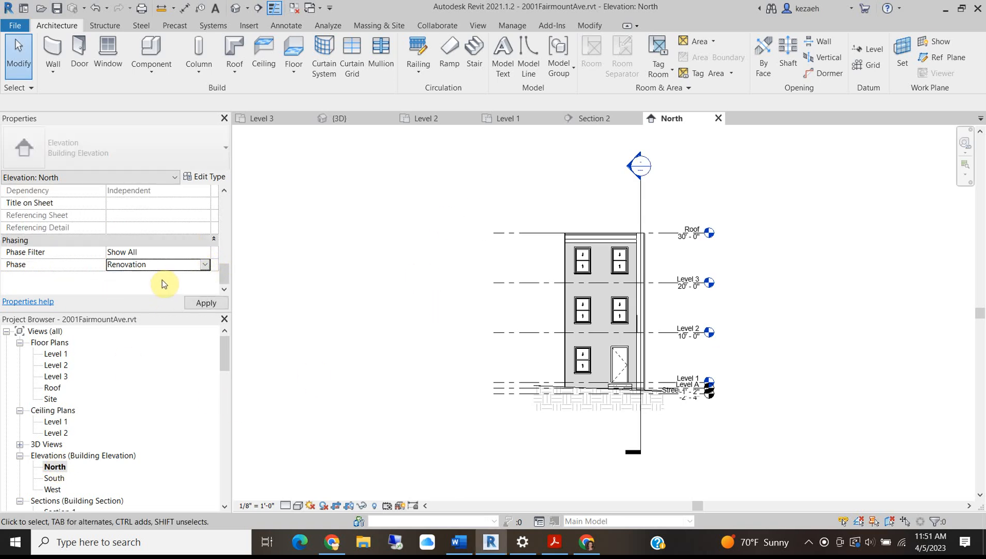
{"action": "left_click", "coordinate": [206, 253]}
{"action": "left_click", "coordinate": [206, 254]}
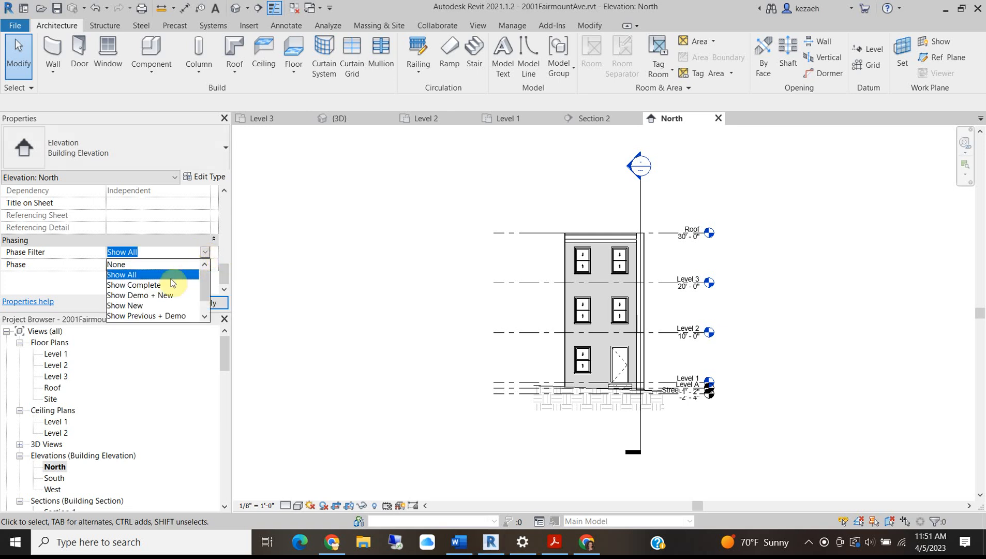
{"action": "scroll", "coordinate": [205, 293], "scroll_direction": "down", "scroll_amount": 1}
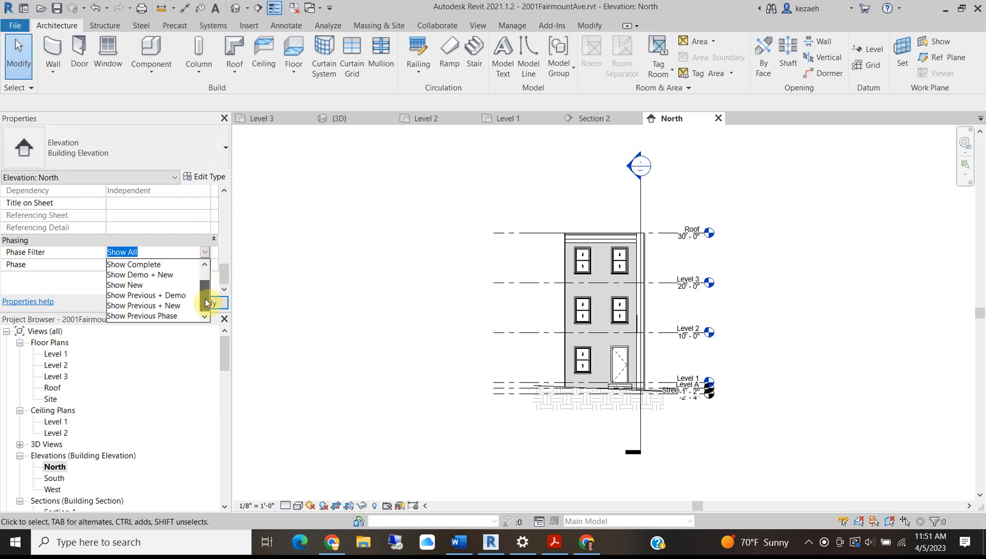
{"action": "left_click", "coordinate": [170, 306]}
- Open the South elevation and set its phase to Renovation with the Show Previous + New phase filter
{"action": "double_click", "coordinate": [52, 478]}
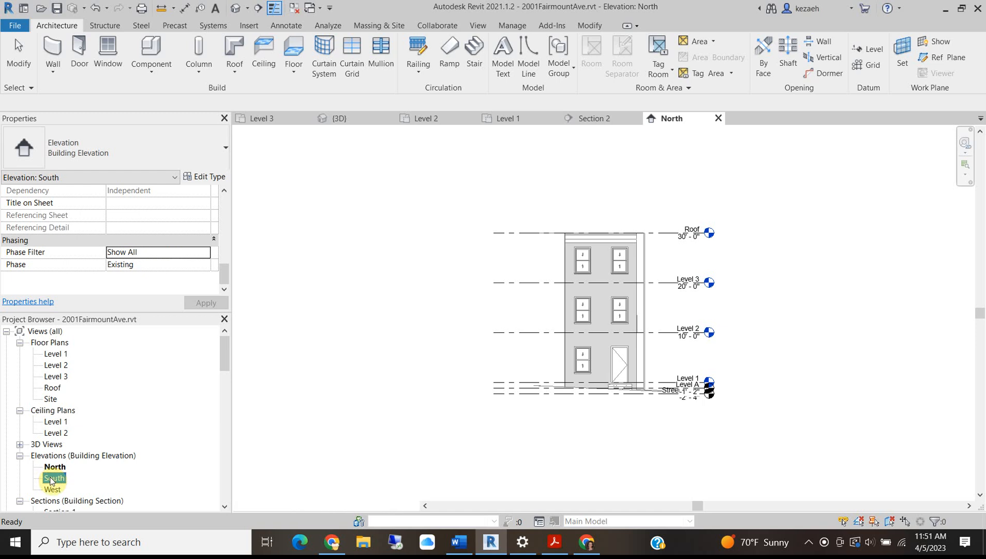
{"action": "left_click", "coordinate": [209, 267]}
{"action": "left_click", "coordinate": [140, 286]}
{"action": "left_click", "coordinate": [210, 240]}
{"action": "left_click", "coordinate": [207, 262]}
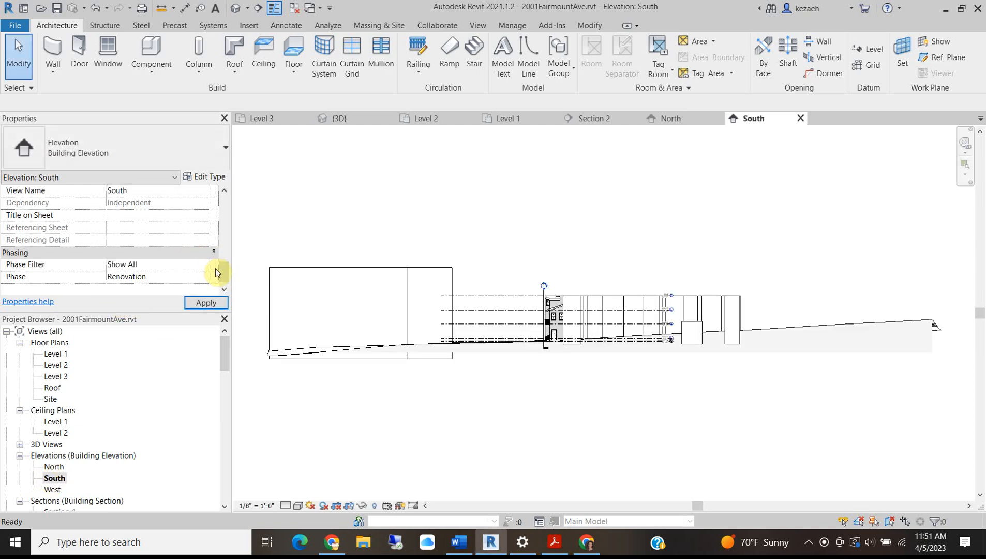
{"action": "left_click", "coordinate": [204, 265]}
{"action": "scroll", "coordinate": [178, 311], "scroll_direction": "down", "scroll_amount": 1}
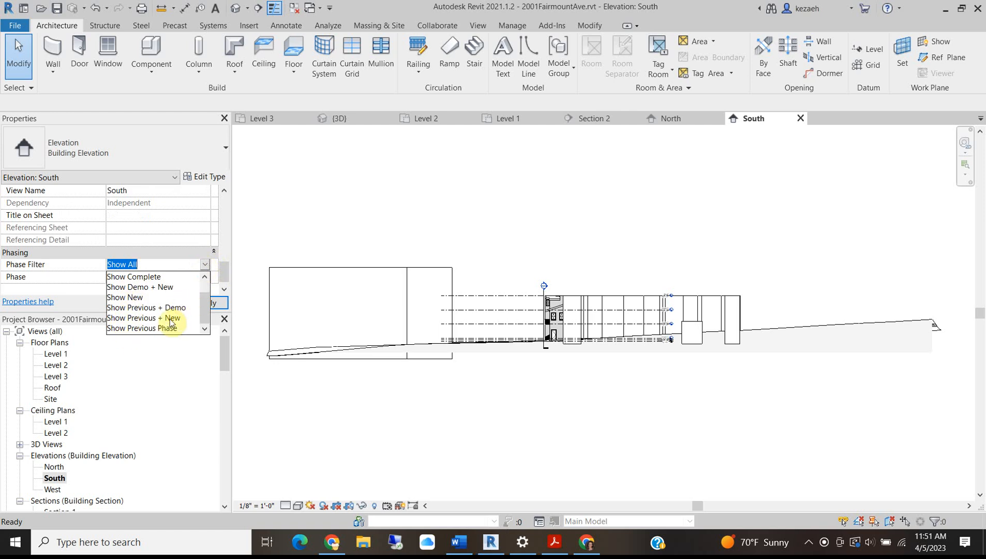
{"action": "left_click", "coordinate": [162, 318]}
- Open the West elevation and set its phase to Renovation with the Show Previous + New phase filter
{"action": "double_click", "coordinate": [53, 489]}
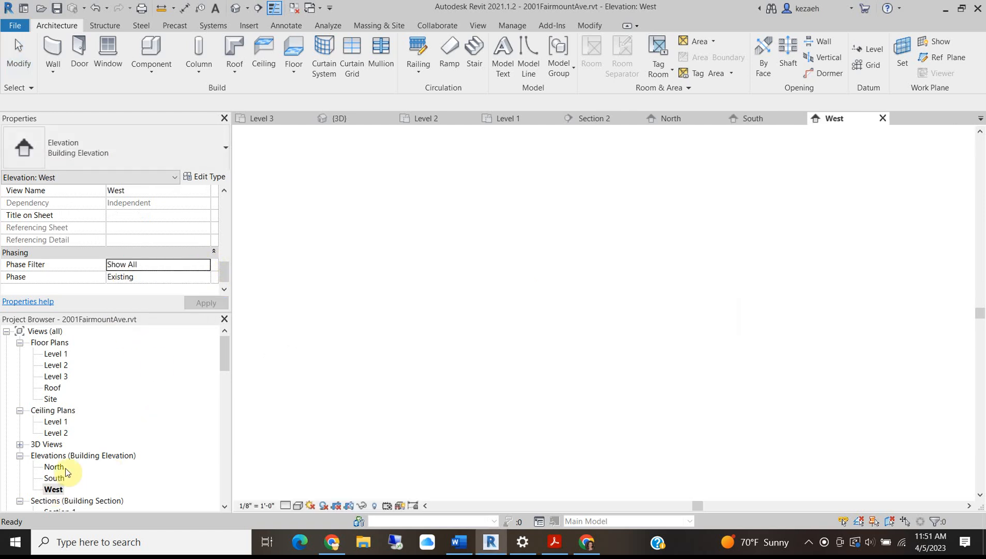
{"action": "left_click", "coordinate": [205, 278]}
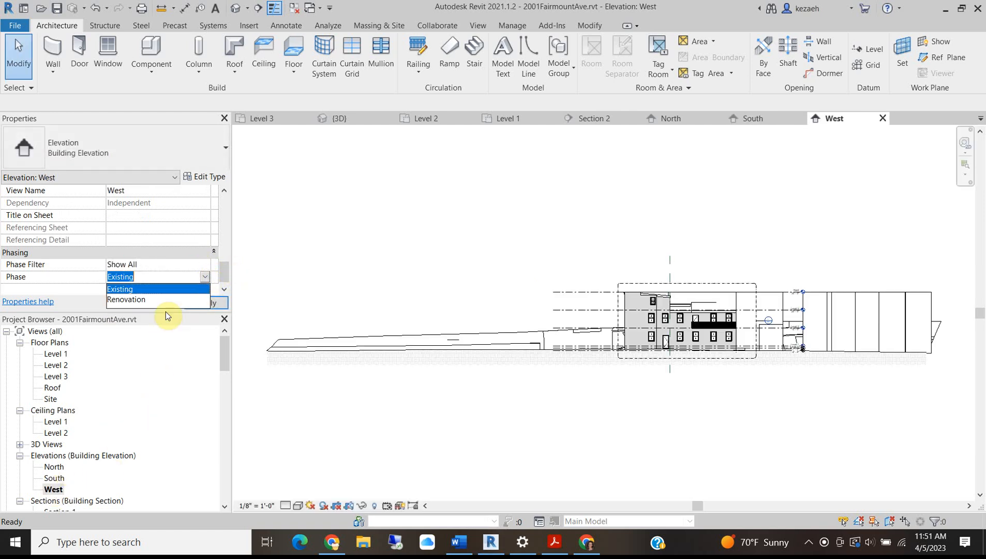
{"action": "left_click", "coordinate": [123, 301]}
{"action": "left_click", "coordinate": [205, 265]}
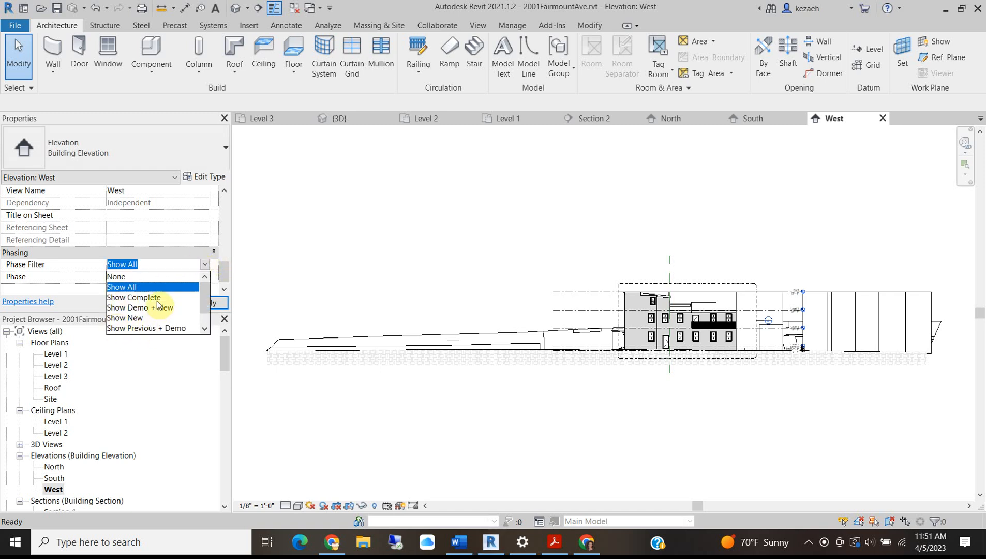
{"action": "scroll", "coordinate": [193, 310], "scroll_direction": "down", "scroll_amount": 2}
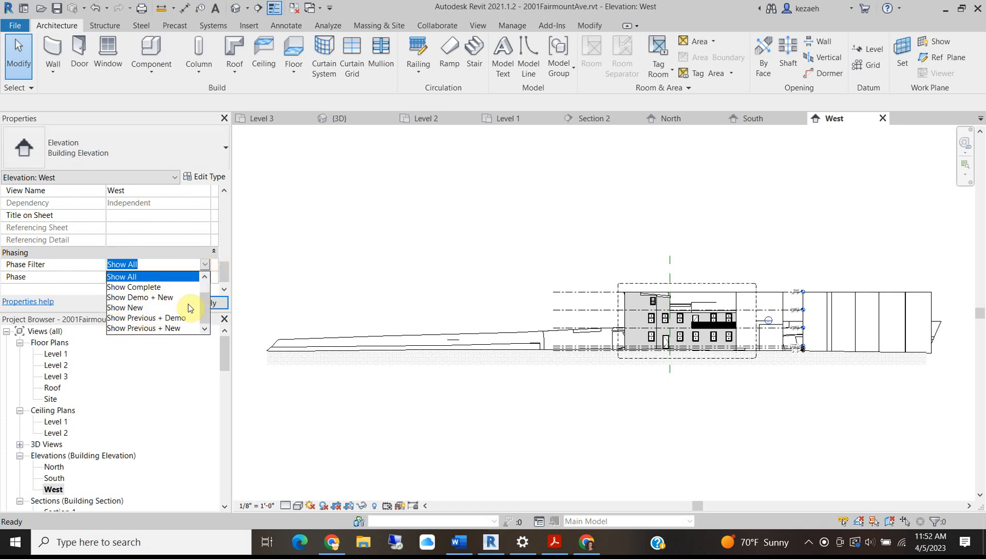
{"action": "left_click", "coordinate": [196, 326]}
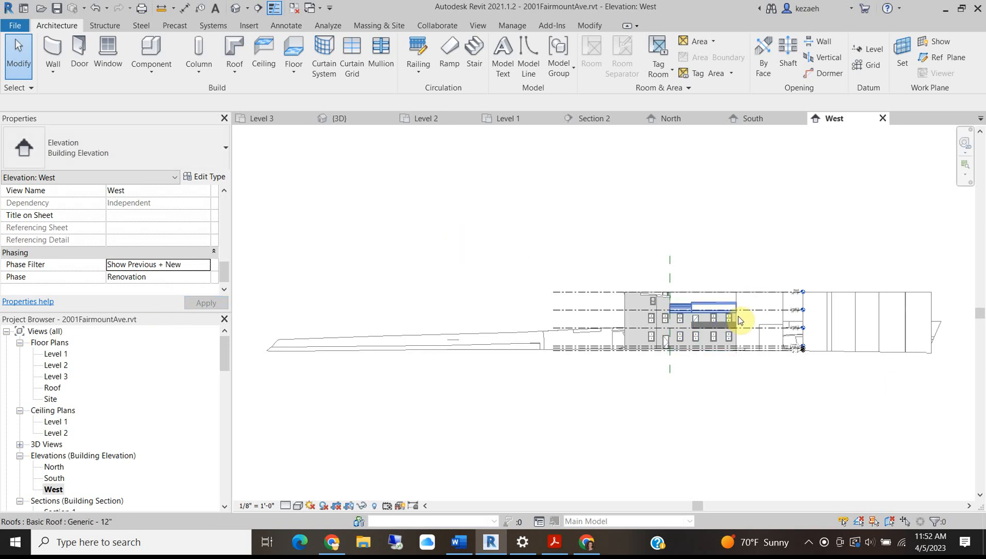
{"action": "scroll", "coordinate": [735, 317], "scroll_direction": "up", "scroll_amount": 3}
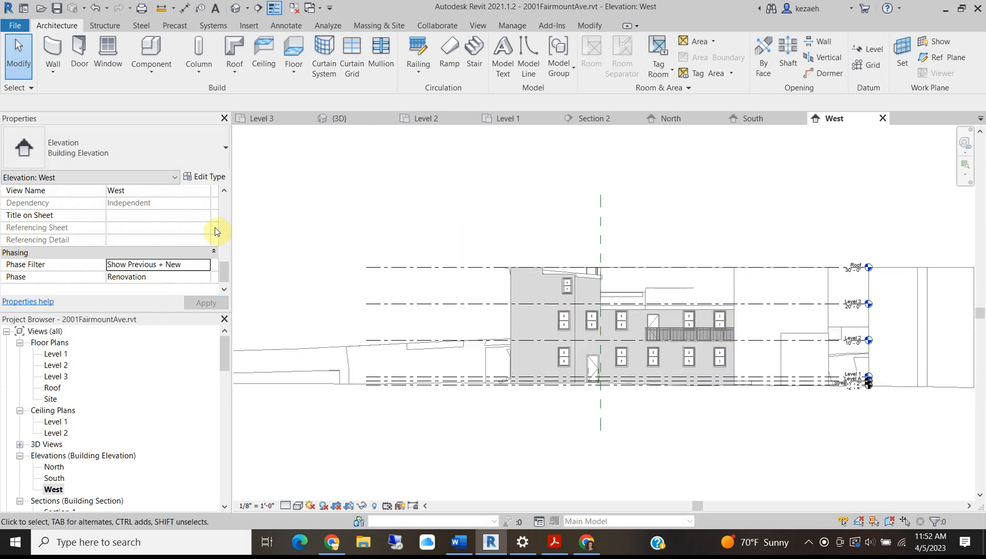
- Close the West and South elevation views and examine the windows and brick facade on the North elevation
{"action": "left_click", "coordinate": [883, 119]}
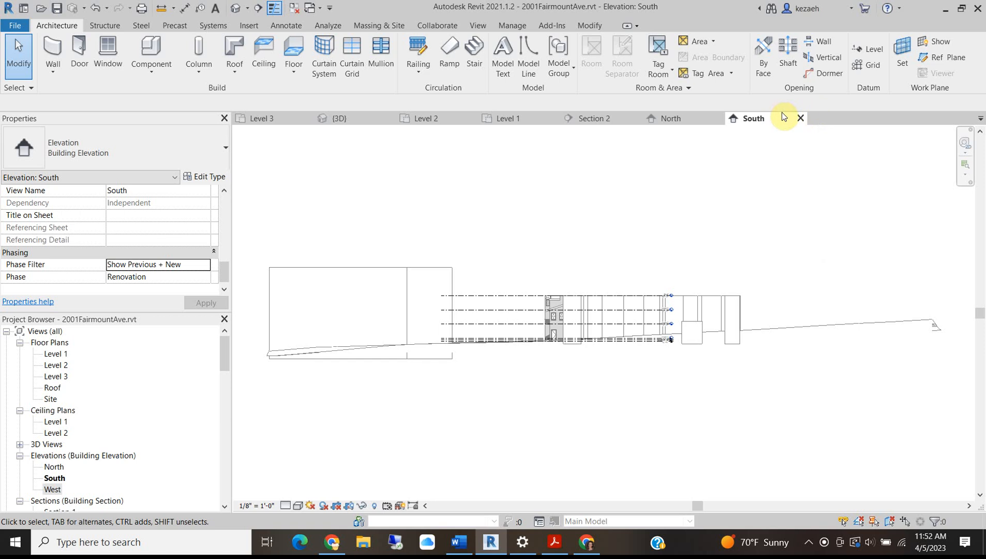
{"action": "left_click", "coordinate": [800, 118]}
{"action": "scroll", "coordinate": [566, 315], "scroll_direction": "up", "scroll_amount": 5}
{"action": "scroll", "coordinate": [502, 313], "scroll_direction": "down", "scroll_amount": 6}
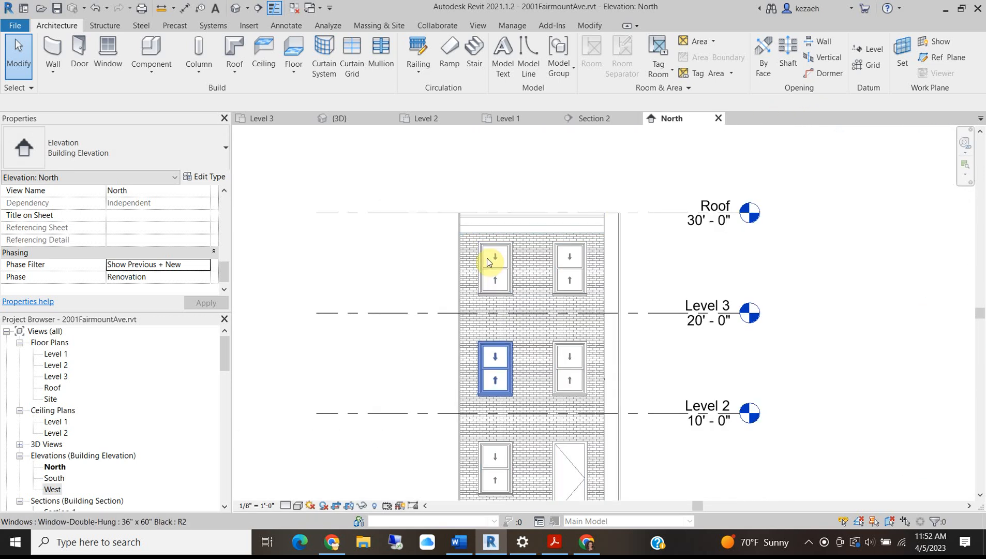
{"action": "scroll", "coordinate": [480, 406], "scroll_direction": "down", "scroll_amount": 1}
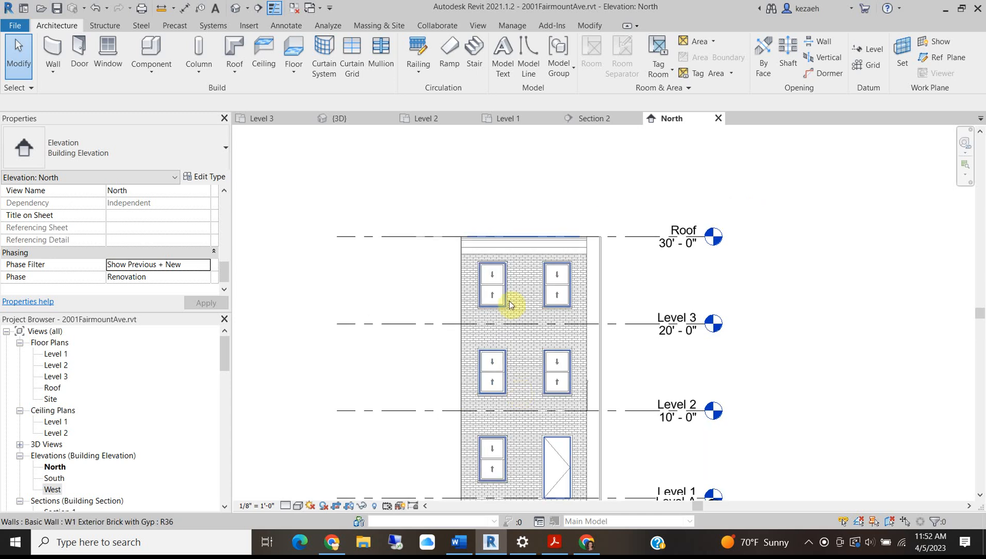
{"action": "scroll", "coordinate": [504, 269], "scroll_direction": "up", "scroll_amount": 4}
{"action": "scroll", "coordinate": [521, 276], "scroll_direction": "down", "scroll_amount": 3}
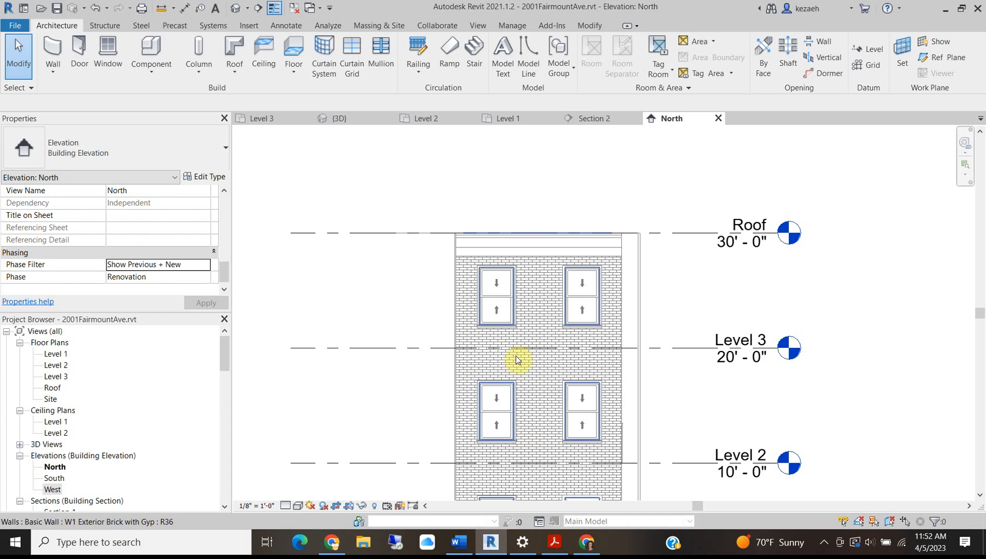
{"action": "middle_click_drag", "start_coordinate": [517, 355], "coordinate": [435, 352]}
{"action": "scroll", "coordinate": [443, 424], "scroll_direction": "up", "scroll_amount": 2}
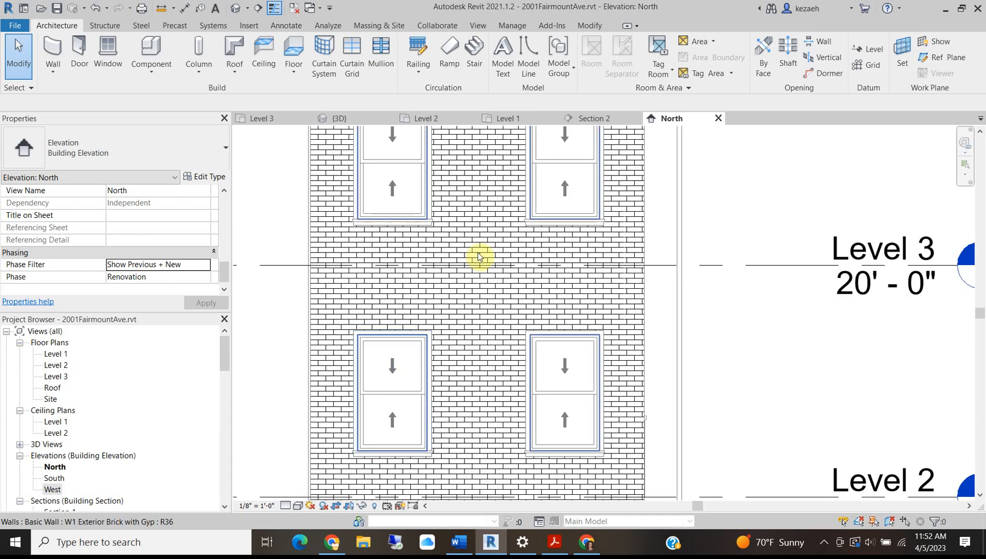
{"action": "scroll", "coordinate": [476, 256], "scroll_direction": "down", "scroll_amount": 2}
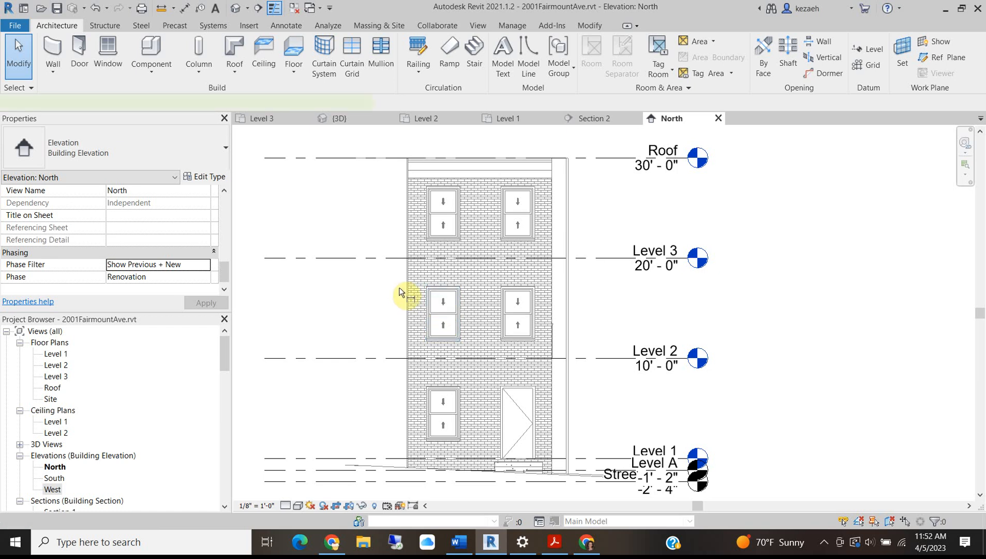
- Measure the width across the exterior trim of the left Level 2 window on the North elevation with an aligned dimension
{"action": "key", "text": "d"}
{"action": "key", "text": "i"}
{"action": "scroll", "coordinate": [429, 305], "scroll_direction": "up", "scroll_amount": 2}
{"action": "left_click", "coordinate": [422, 322]}
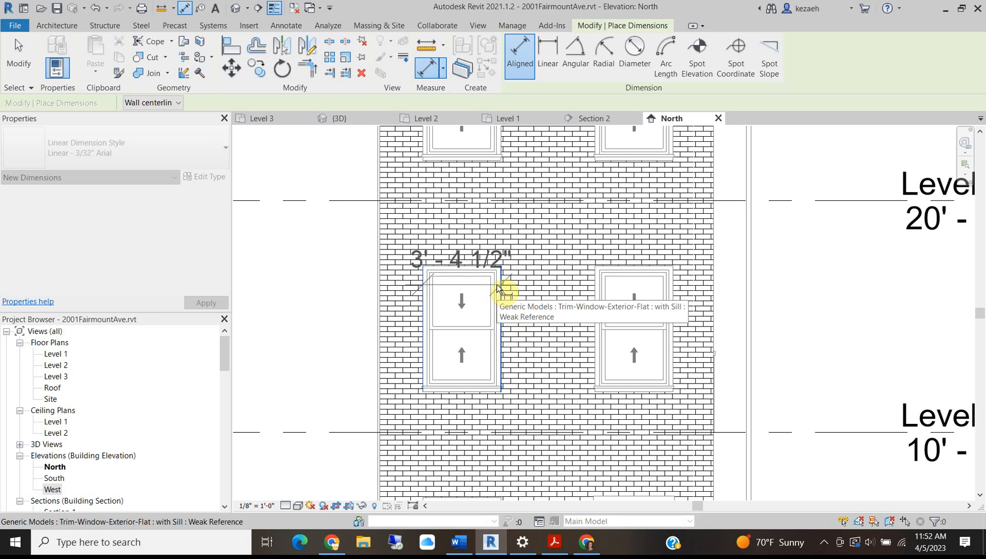
{"action": "scroll", "coordinate": [465, 344], "scroll_direction": "down", "scroll_amount": 1}
{"action": "scroll", "coordinate": [435, 353], "scroll_direction": "up", "scroll_amount": 2}
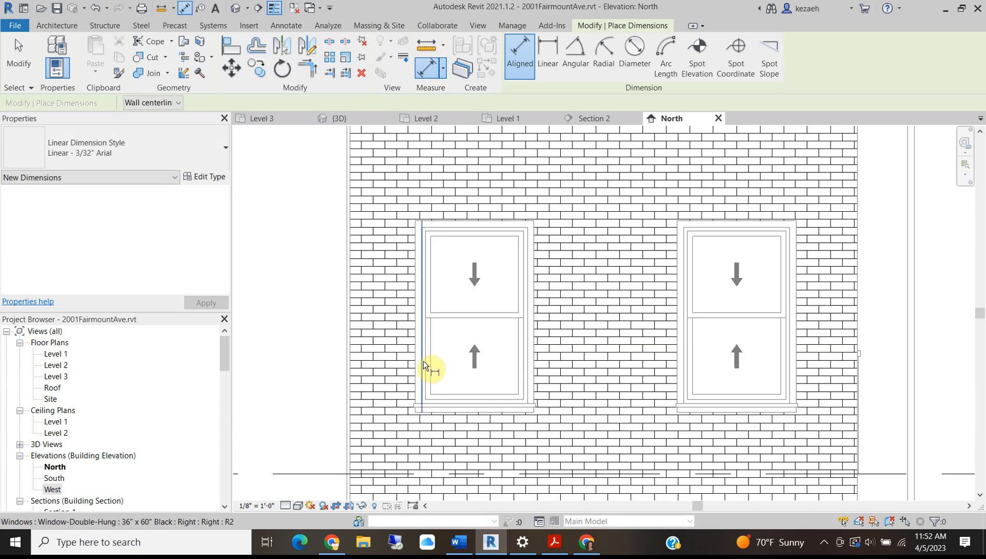
{"action": "left_click", "coordinate": [416, 363]}
{"action": "left_click", "coordinate": [538, 368]}
{"action": "scroll", "coordinate": [468, 332], "scroll_direction": "down", "scroll_amount": 4}
- Measure the height from the top of the left Level 3 window to the bottom of the left Level 2 window with an aligned dimension
{"action": "scroll", "coordinate": [478, 325], "scroll_direction": "up", "scroll_amount": 3}
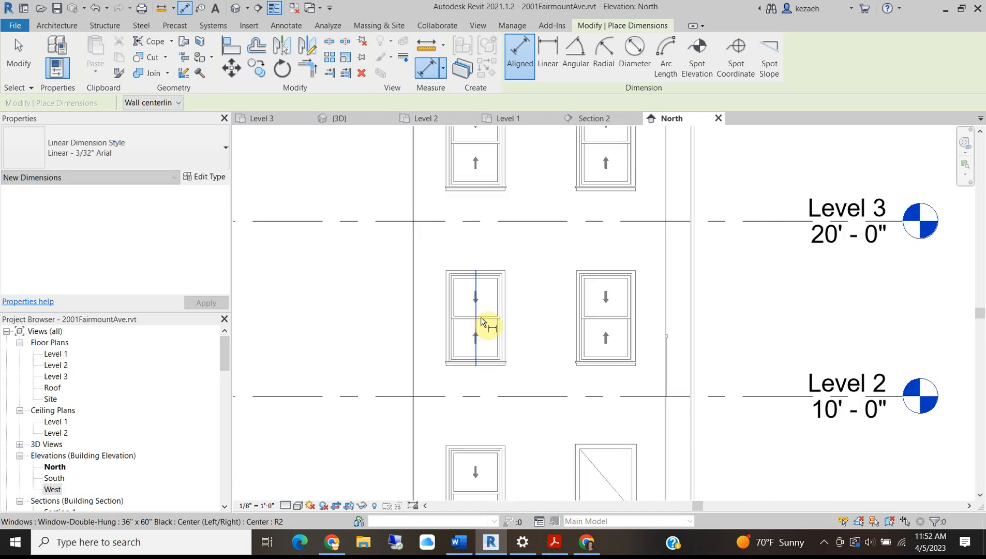
{"action": "scroll", "coordinate": [484, 290], "scroll_direction": "down", "scroll_amount": 3}
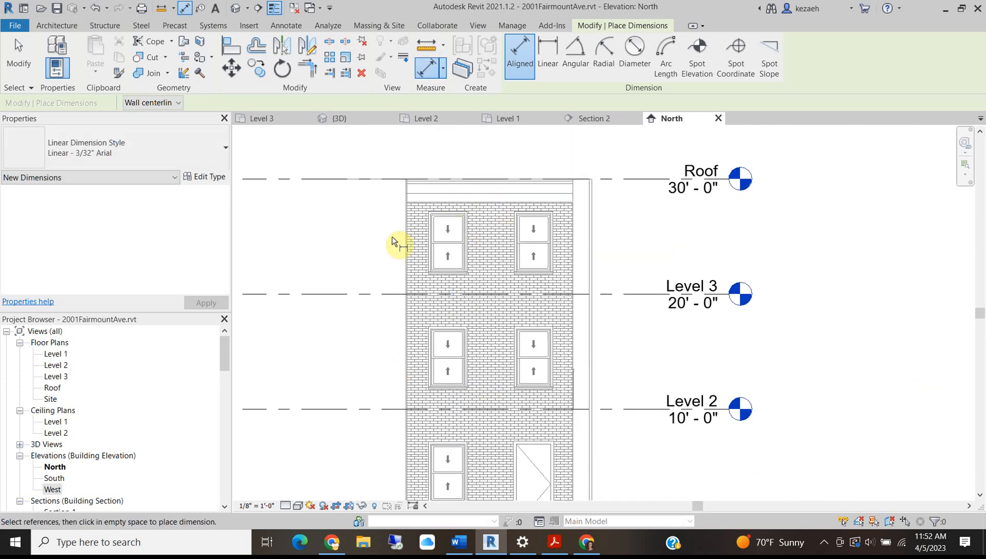
{"action": "scroll", "coordinate": [465, 246], "scroll_direction": "up", "scroll_amount": 4}
{"action": "left_click", "coordinate": [498, 145]}
{"action": "scroll", "coordinate": [494, 217], "scroll_direction": "down", "scroll_amount": 4}
{"action": "scroll", "coordinate": [502, 459], "scroll_direction": "up", "scroll_amount": 2}
{"action": "left_click", "coordinate": [502, 451]}
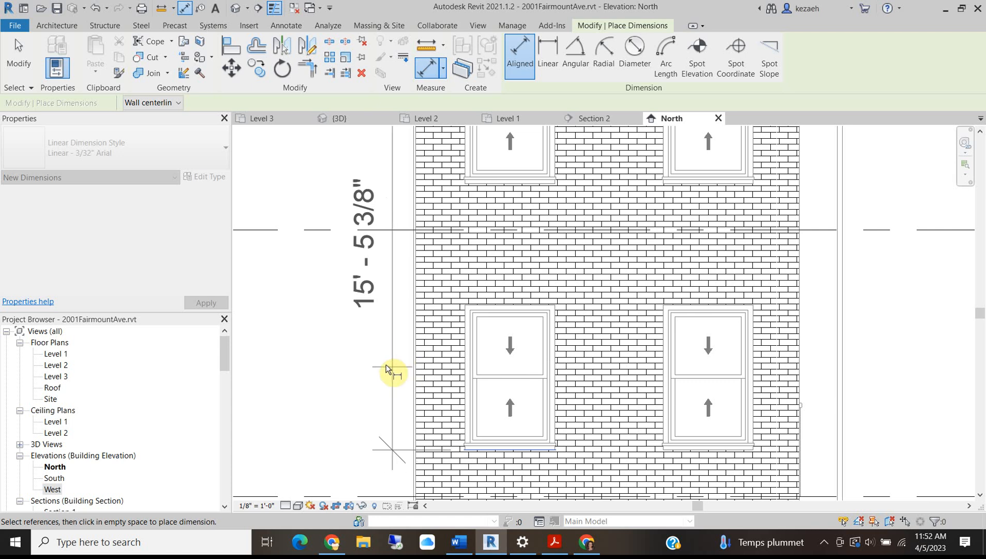
{"action": "key", "text": "Escape"}
{"action": "scroll", "coordinate": [427, 323], "scroll_direction": "down", "scroll_amount": 4}
{"action": "scroll", "coordinate": [429, 322], "scroll_direction": "down", "scroll_amount": 2}
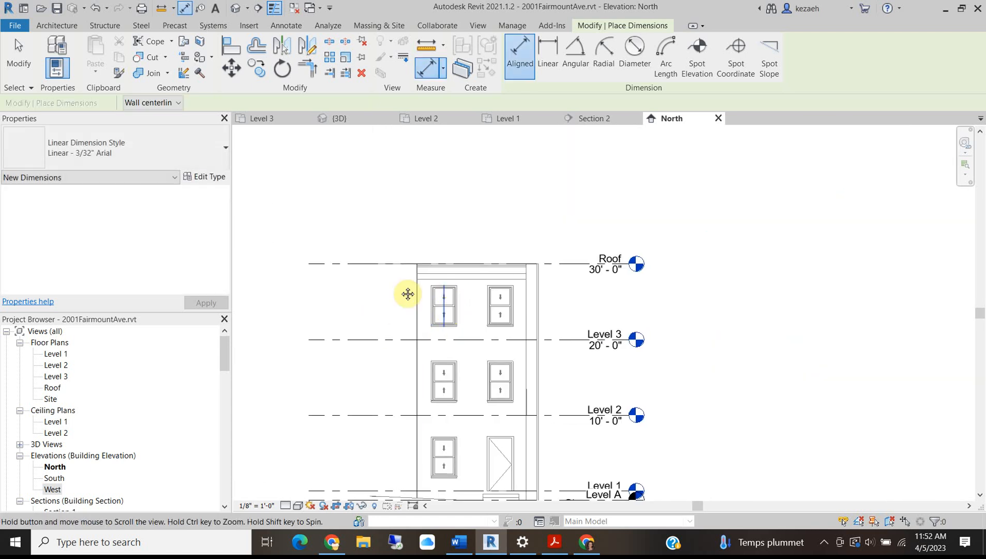
{"action": "key", "text": "Escape"}
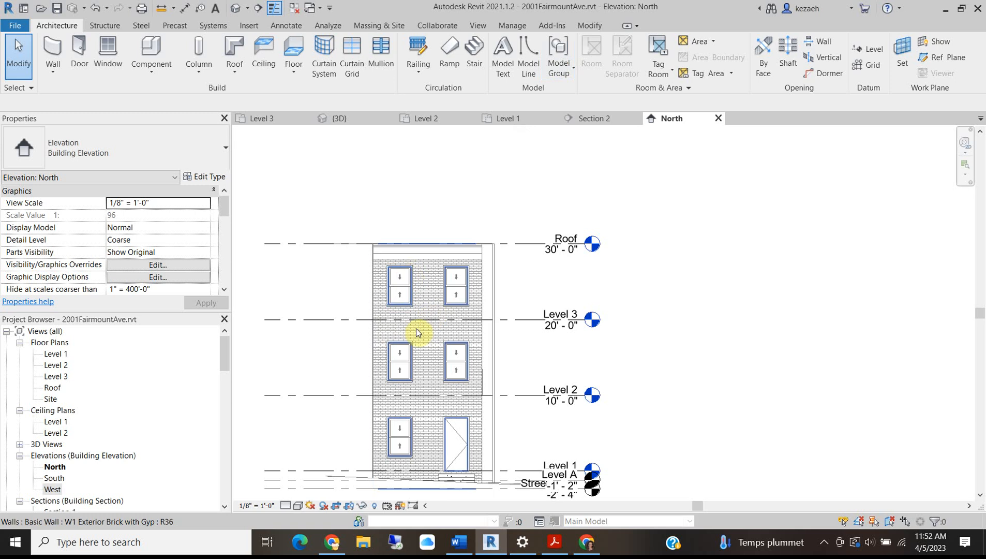
- Demolish the left-hand double-hung windows on Level 3 and Level 2 of the North facade
{"action": "left_click", "coordinate": [591, 26]}
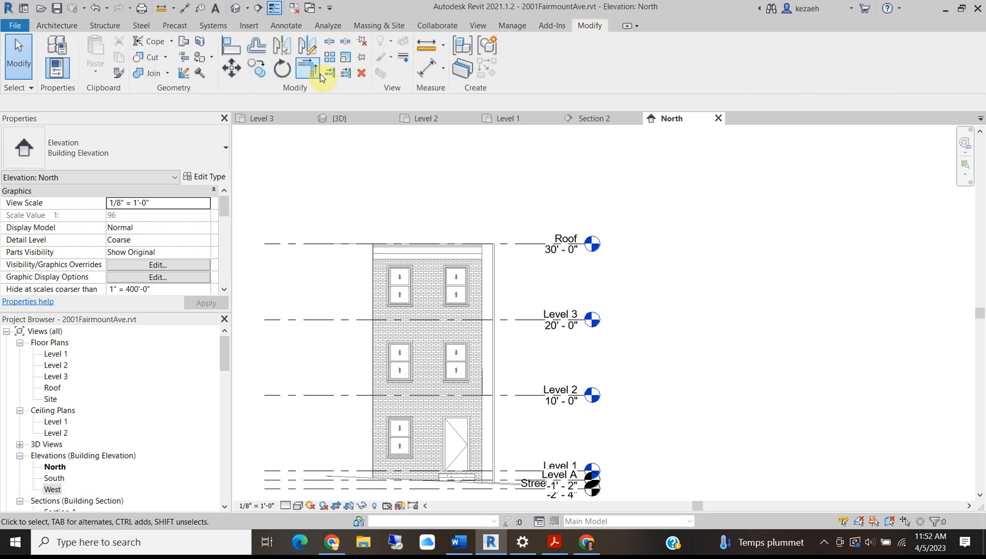
{"action": "left_click", "coordinate": [201, 75]}
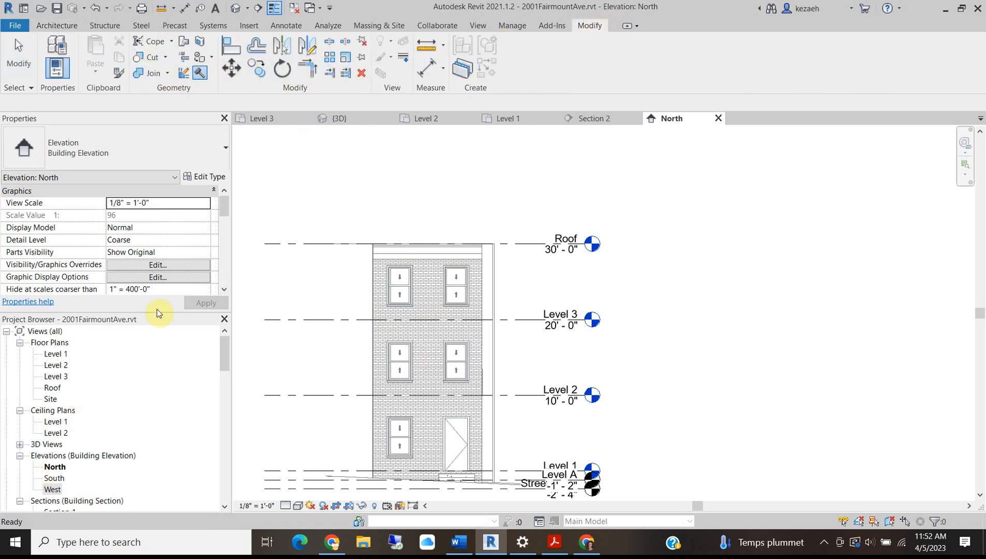
{"action": "left_click", "coordinate": [403, 296]}
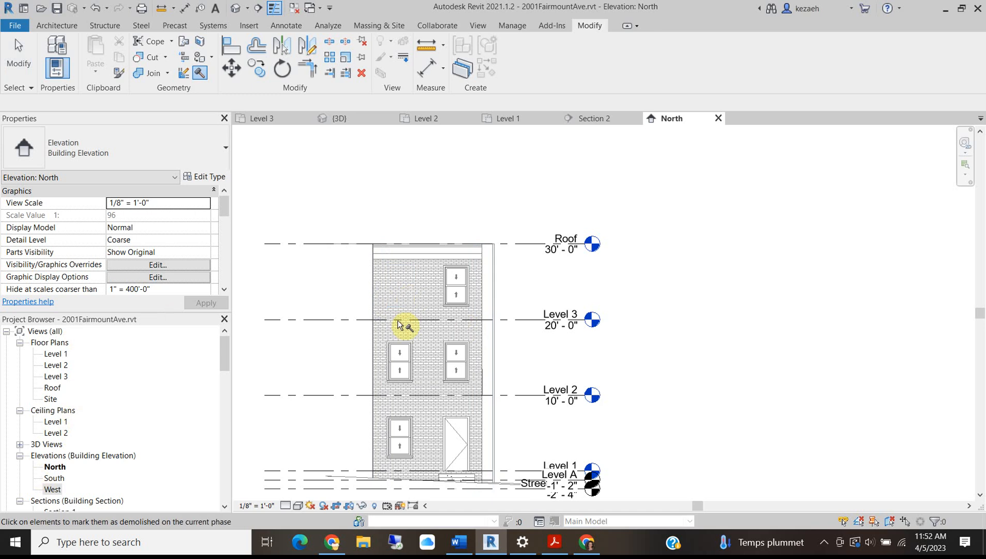
{"action": "left_click", "coordinate": [399, 371]}
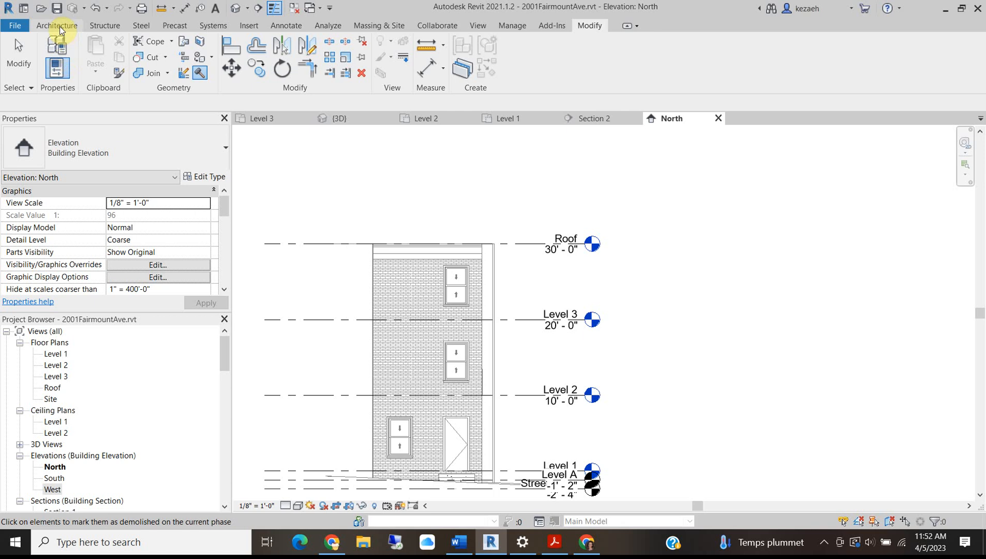
- Duplicate the Fixed 36" x 72" window type as "Large Picture Window" and set its height to 15' 5 3/8"
{"action": "left_click", "coordinate": [58, 26]}
{"action": "left_click", "coordinate": [108, 41]}
{"action": "left_click", "coordinate": [120, 160]}
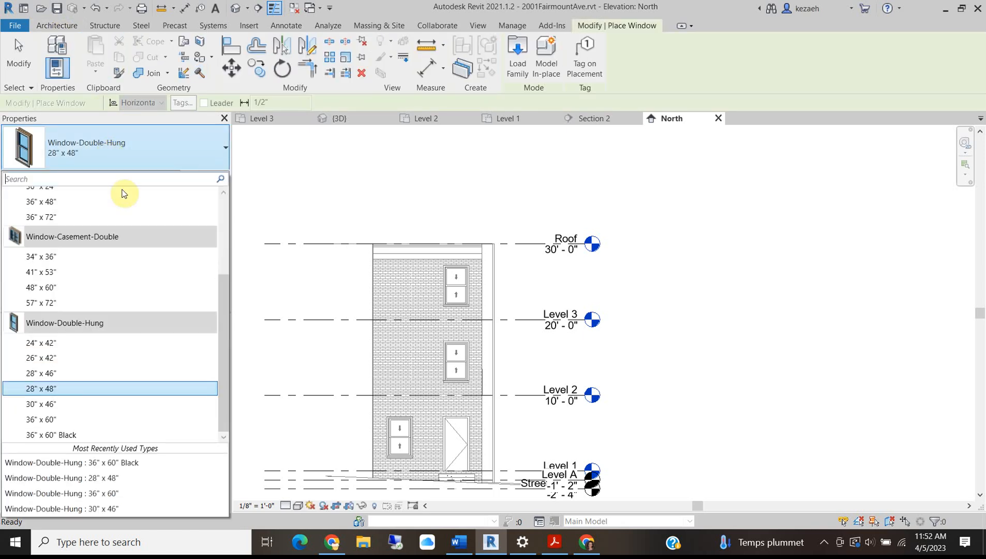
{"action": "scroll", "coordinate": [83, 275], "scroll_direction": "up", "scroll_amount": 5}
{"action": "left_click", "coordinate": [62, 342]}
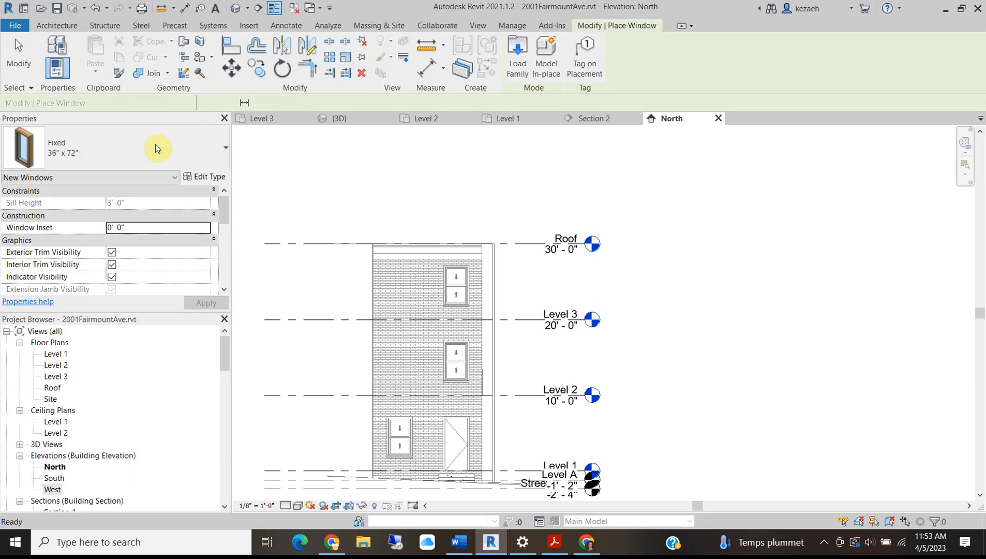
{"action": "left_click", "coordinate": [204, 176]}
{"action": "left_click", "coordinate": [374, 136]}
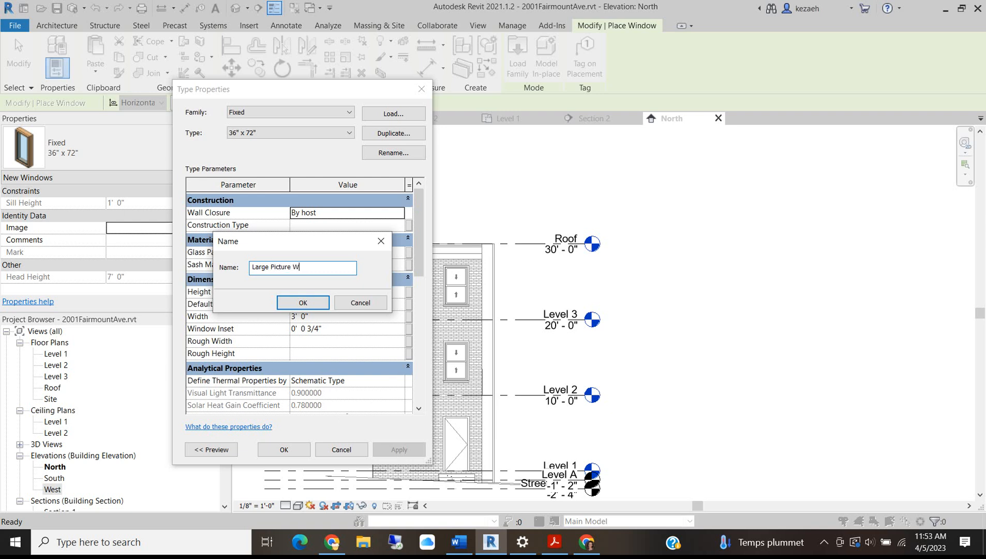
{"action": "left_click", "coordinate": [302, 305]}
{"action": "left_click", "coordinate": [323, 291]}
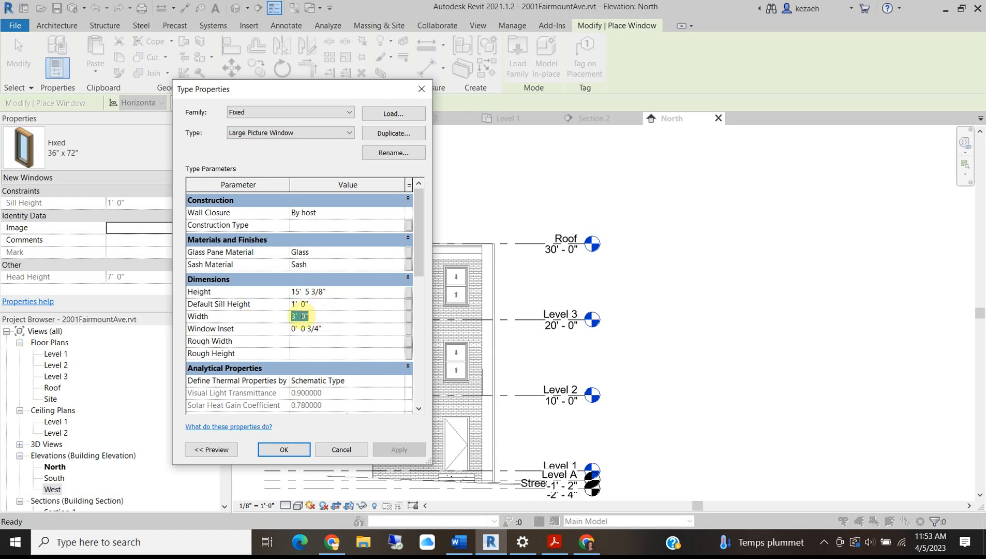
{"action": "left_click", "coordinate": [283, 449]}
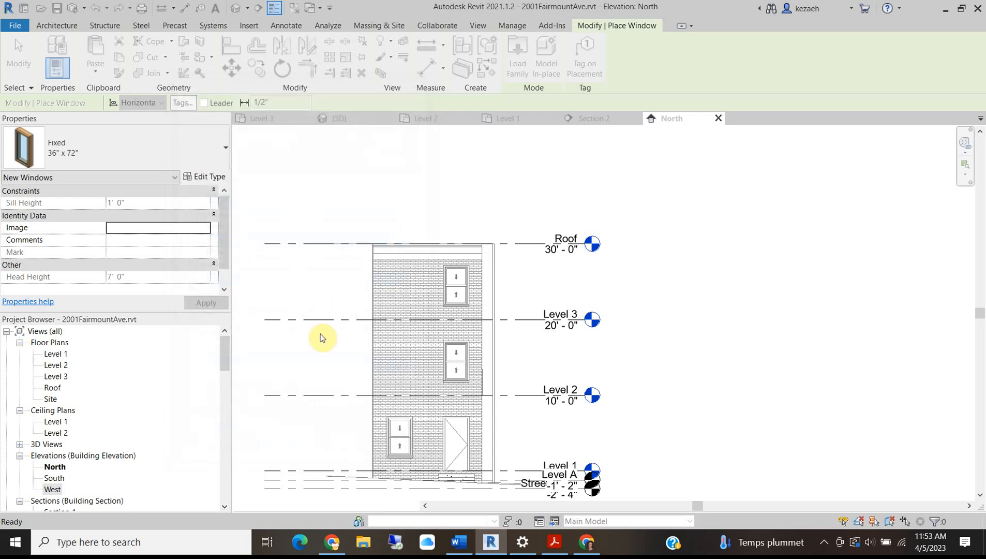
- Place one Large Picture Window on the left side of the North brick wall, spanning Level 2 and Level 3
{"action": "left_click", "coordinate": [399, 325]}
{"action": "key", "text": "Escape"}
{"action": "key", "text": "Escape"}
{"action": "scroll", "coordinate": [393, 290], "scroll_direction": "up", "scroll_amount": 2}
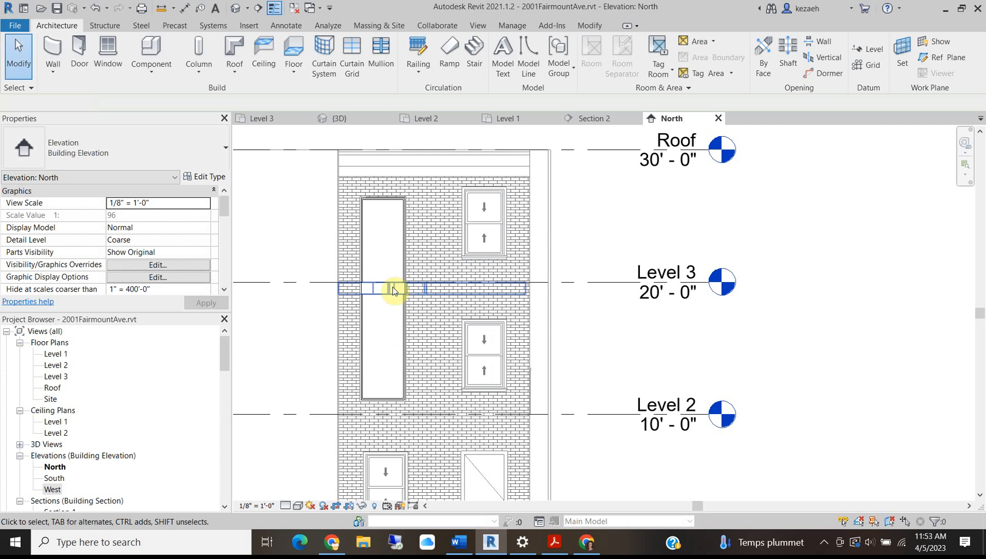
{"action": "scroll", "coordinate": [383, 297], "scroll_direction": "up", "scroll_amount": 3}
{"action": "scroll", "coordinate": [379, 294], "scroll_direction": "down", "scroll_amount": 1}
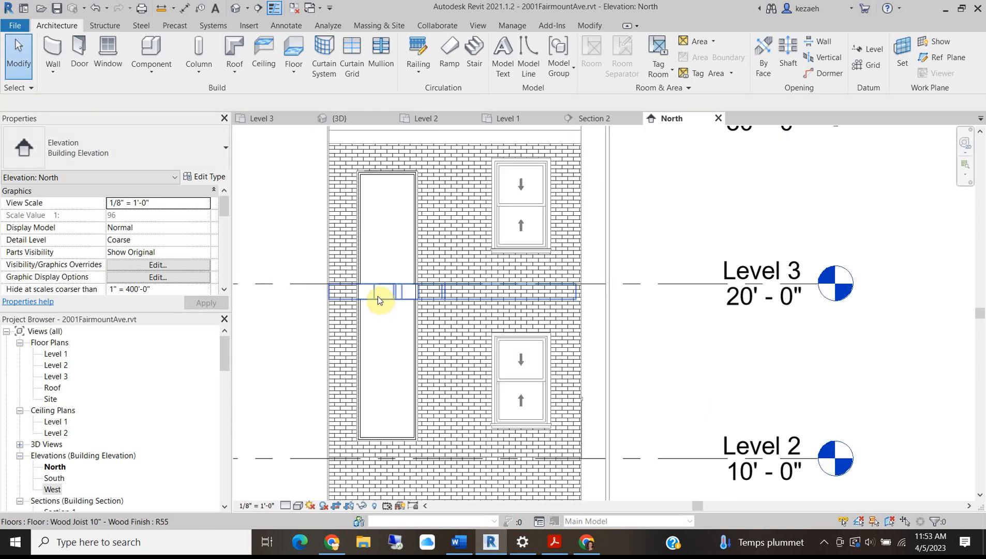
- Align the large picture window's vertical centerline with the center of the Level 1 double-hung window below it
{"action": "key", "text": "s"}
{"action": "key", "text": "l"}
{"action": "scroll", "coordinate": [381, 311], "scroll_direction": "down", "scroll_amount": 3}
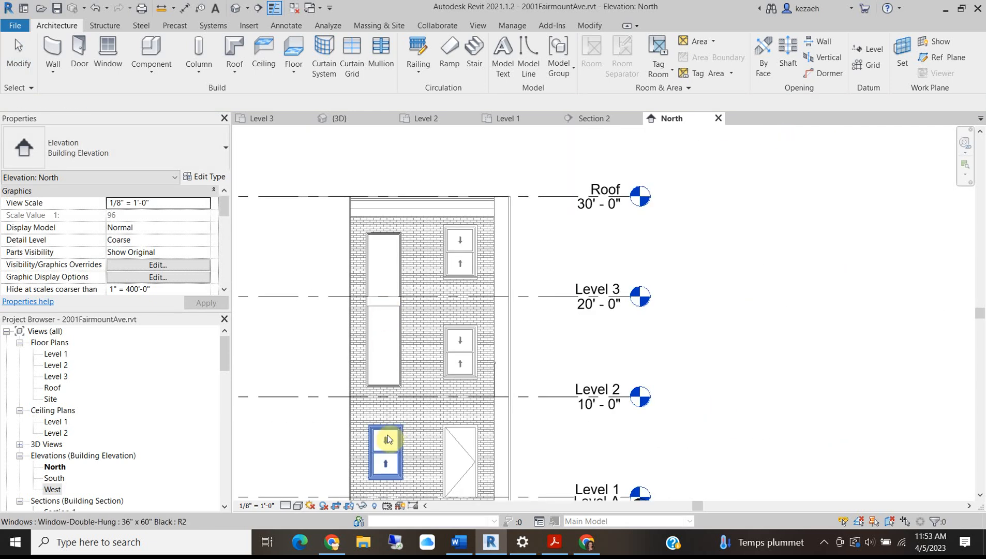
{"action": "key", "text": "a"}
{"action": "key", "text": "l"}
{"action": "left_click", "coordinate": [387, 438]}
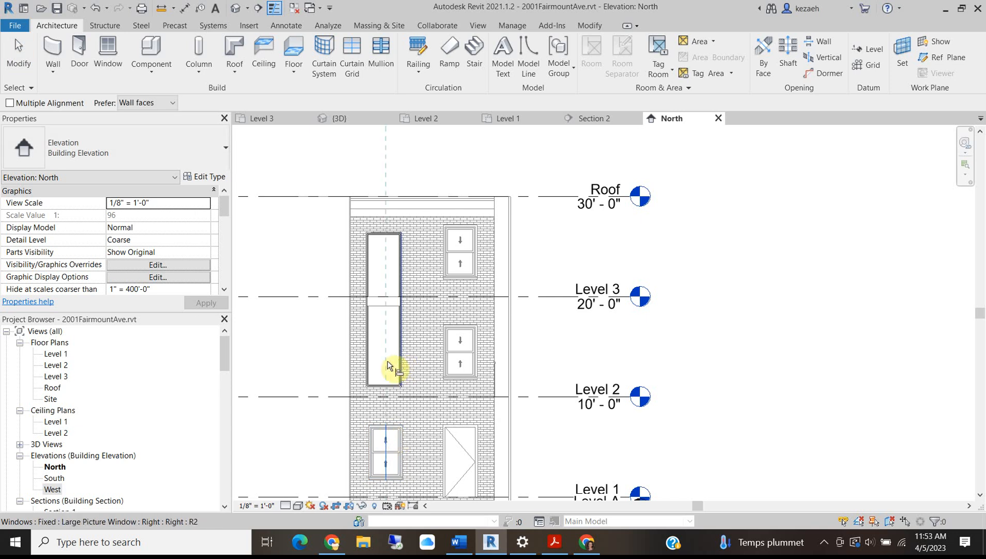
{"action": "left_click", "coordinate": [381, 360]}
- Align the bottom of the large picture window with the sill of the right Level 2 window
{"action": "scroll", "coordinate": [458, 386], "scroll_direction": "up", "scroll_amount": 3}
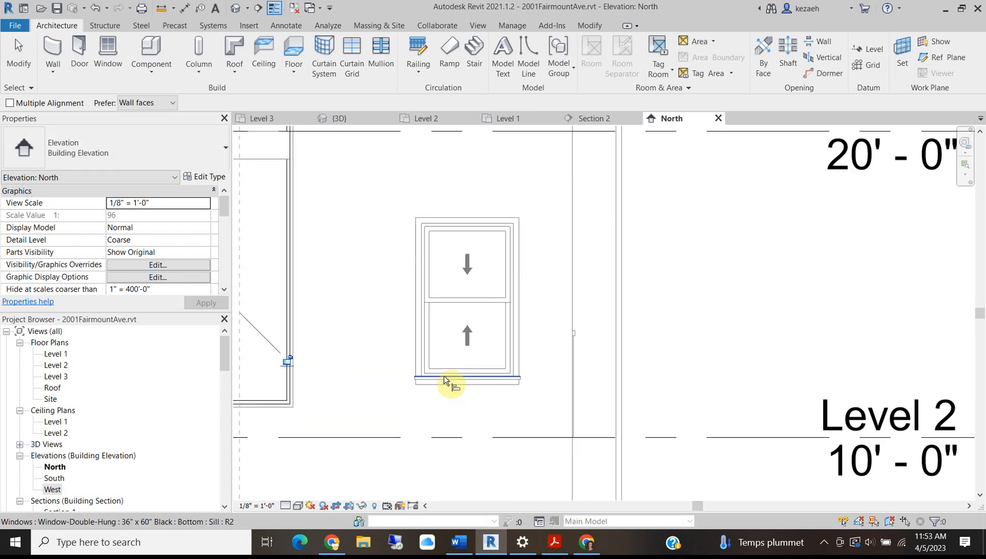
{"action": "left_click", "coordinate": [444, 376]}
{"action": "scroll", "coordinate": [310, 414], "scroll_direction": "down", "scroll_amount": 2}
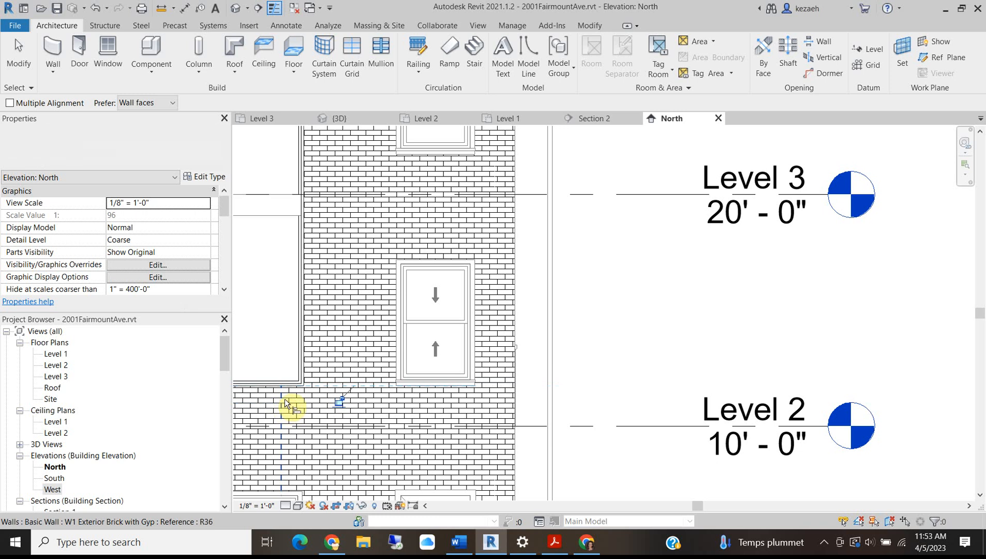
{"action": "scroll", "coordinate": [280, 403], "scroll_direction": "down", "scroll_amount": 2}
{"action": "scroll", "coordinate": [286, 242], "scroll_direction": "up", "scroll_amount": 3}
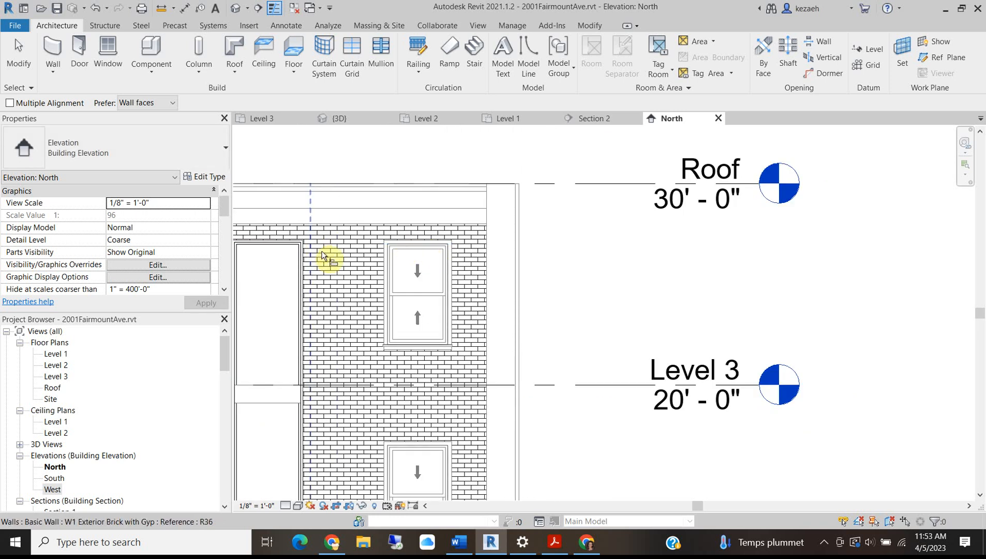
{"action": "scroll", "coordinate": [313, 248], "scroll_direction": "down", "scroll_amount": 3}
{"action": "key", "text": "Escape"}
- Examine the picture window where it crosses the Level 3 floor and the rest of the North facade down to street level
{"action": "scroll", "coordinate": [374, 308], "scroll_direction": "up", "scroll_amount": 4}
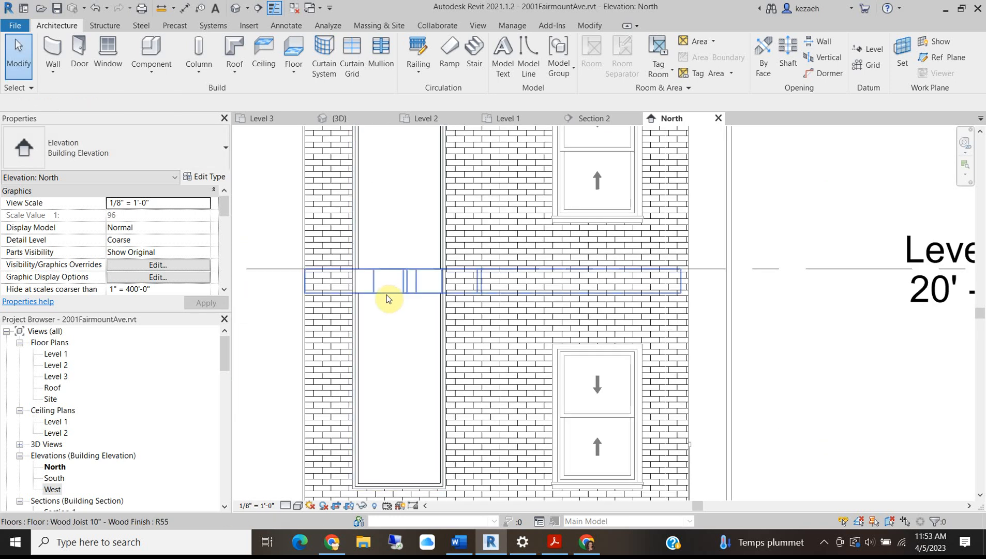
{"action": "scroll", "coordinate": [421, 279], "scroll_direction": "down", "scroll_amount": 3}
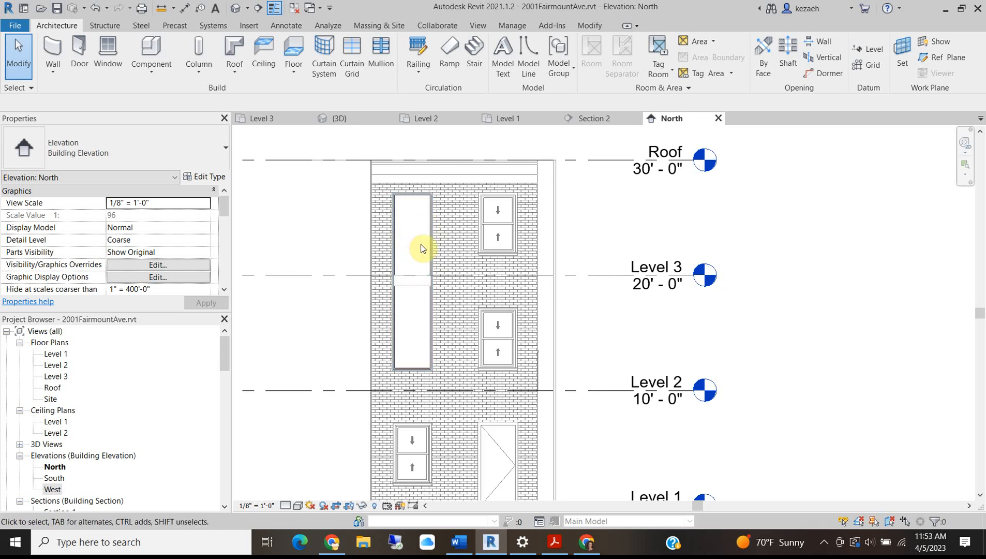
{"action": "scroll", "coordinate": [425, 243], "scroll_direction": "down", "scroll_amount": 2}
{"action": "scroll", "coordinate": [450, 250], "scroll_direction": "up", "scroll_amount": 2}
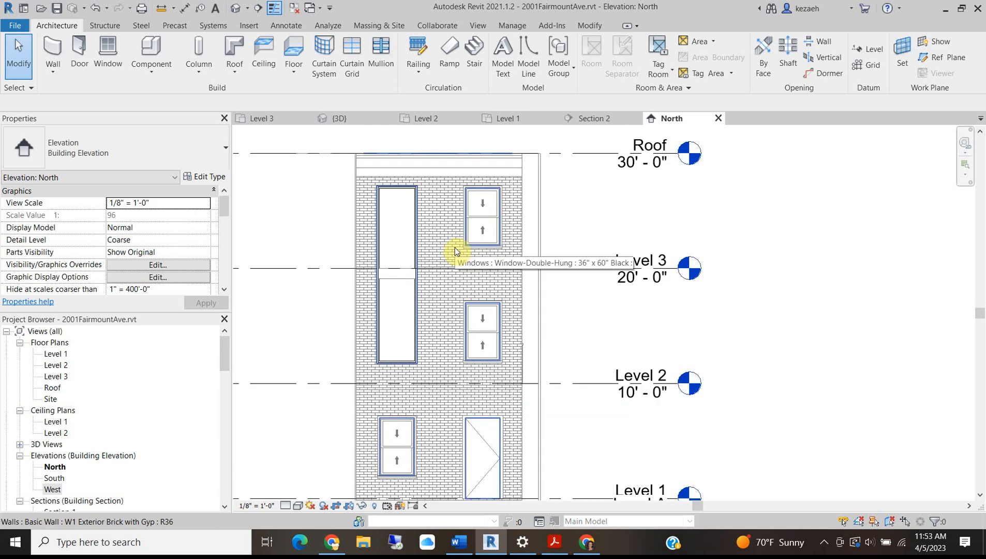
{"action": "scroll", "coordinate": [566, 148], "scroll_direction": "up", "scroll_amount": 1}
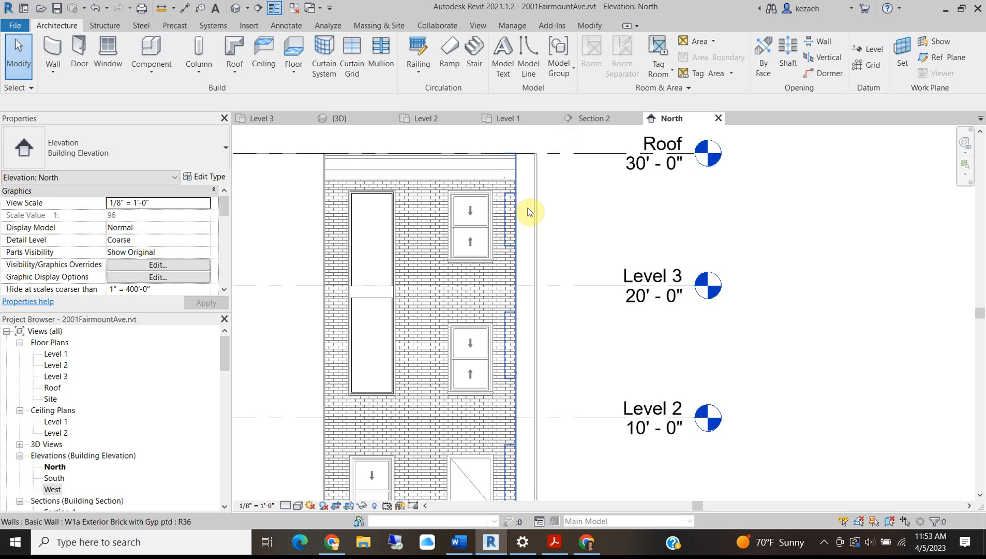
{"action": "scroll", "coordinate": [523, 236], "scroll_direction": "down", "scroll_amount": 3}
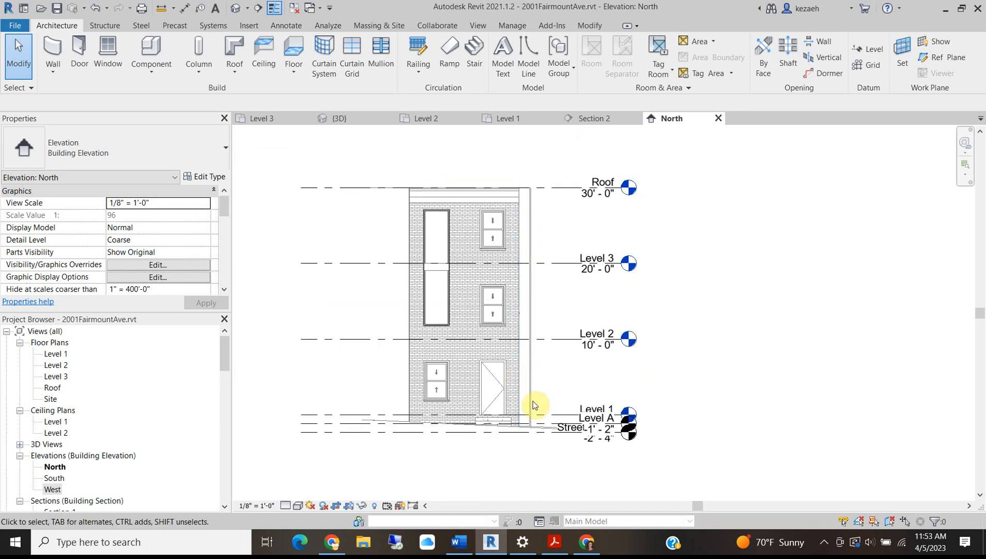
{"action": "scroll", "coordinate": [534, 405], "scroll_direction": "up", "scroll_amount": 2}
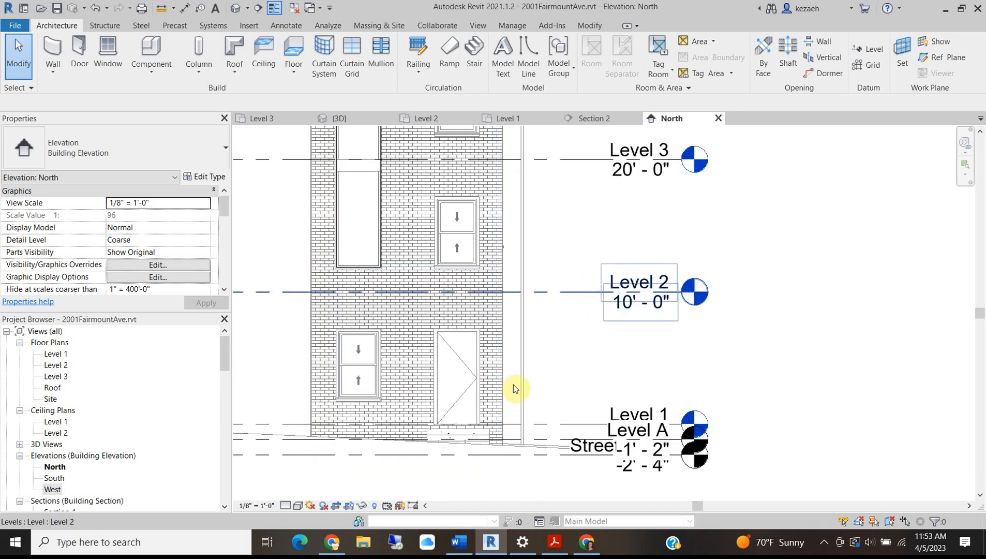
- Examine the facade, windows and levels of the building in the North elevation
{"action": "left_click", "coordinate": [525, 402]}
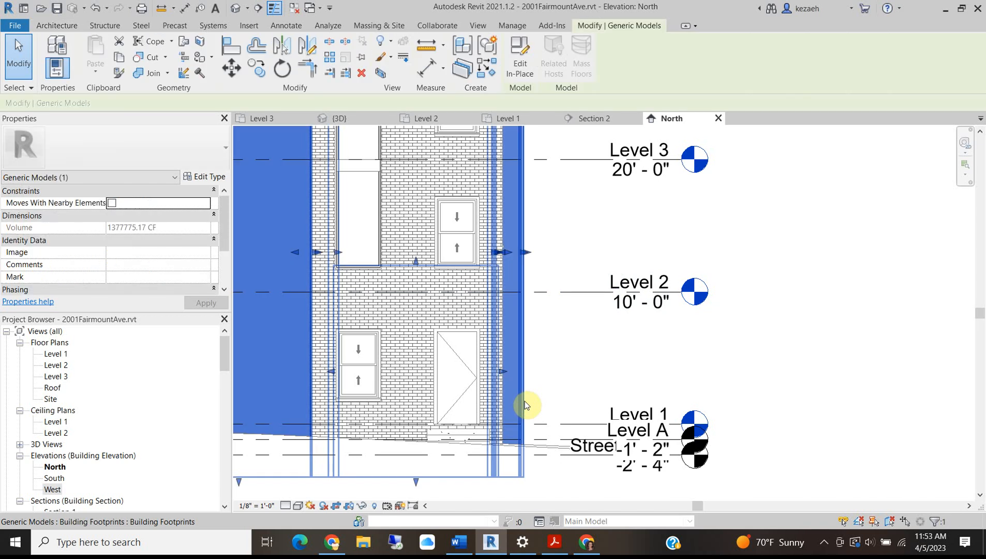
{"action": "left_click", "coordinate": [567, 361]}
{"action": "scroll", "coordinate": [553, 371], "scroll_direction": "down", "scroll_amount": 3}
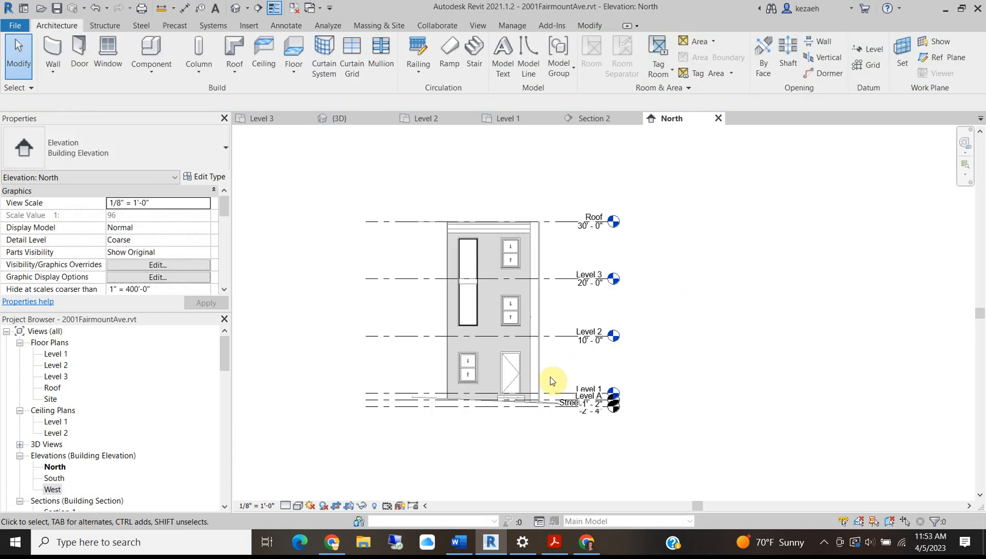
{"action": "scroll", "coordinate": [467, 240], "scroll_direction": "up", "scroll_amount": 3}
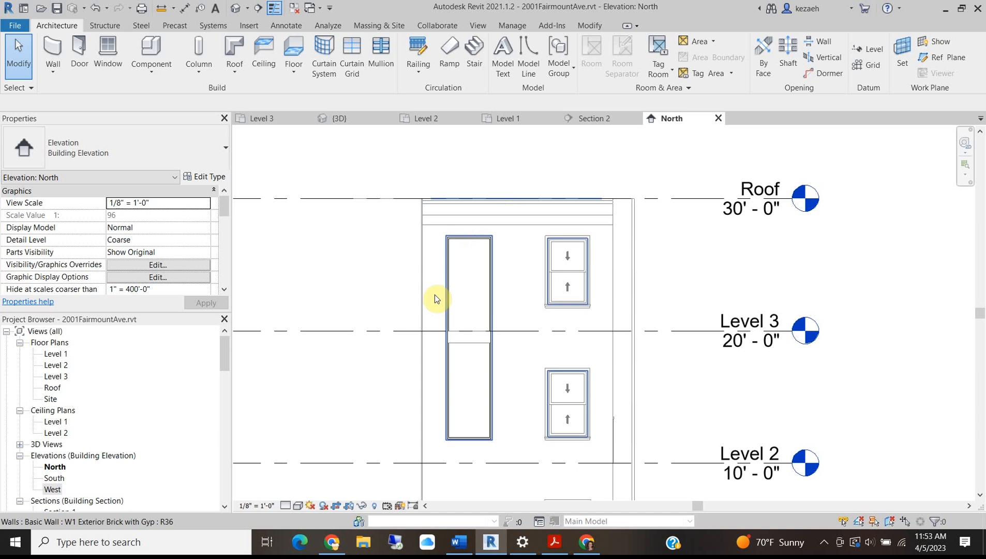
{"action": "scroll", "coordinate": [563, 243], "scroll_direction": "down", "scroll_amount": 3}
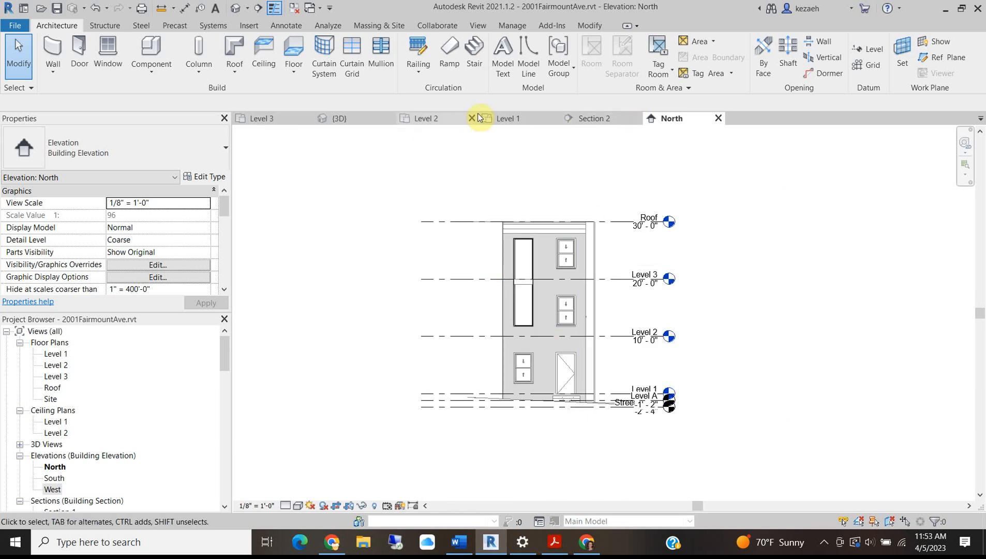
- Examine the Level 3 floor plan around the Master Suite, the WC and the spiral stair
{"action": "left_click", "coordinate": [266, 122]}
{"action": "scroll", "coordinate": [402, 246], "scroll_direction": "down", "scroll_amount": 2}
{"action": "scroll", "coordinate": [390, 264], "scroll_direction": "up", "scroll_amount": 3}
{"action": "middle_click_drag", "start_coordinate": [406, 348], "coordinate": [493, 226]}
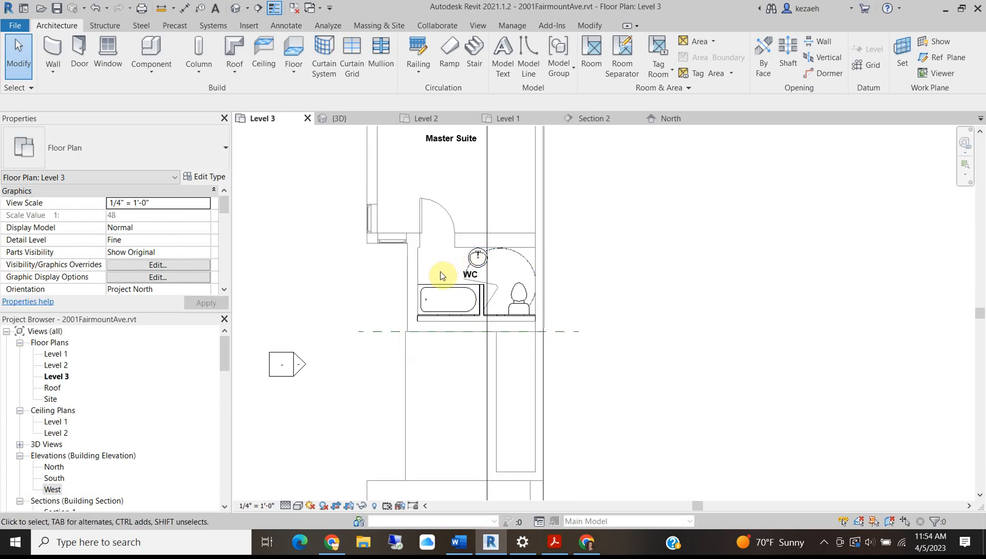
{"action": "scroll", "coordinate": [441, 271], "scroll_direction": "down", "scroll_amount": 3}
{"action": "scroll", "coordinate": [434, 342], "scroll_direction": "up", "scroll_amount": 2}
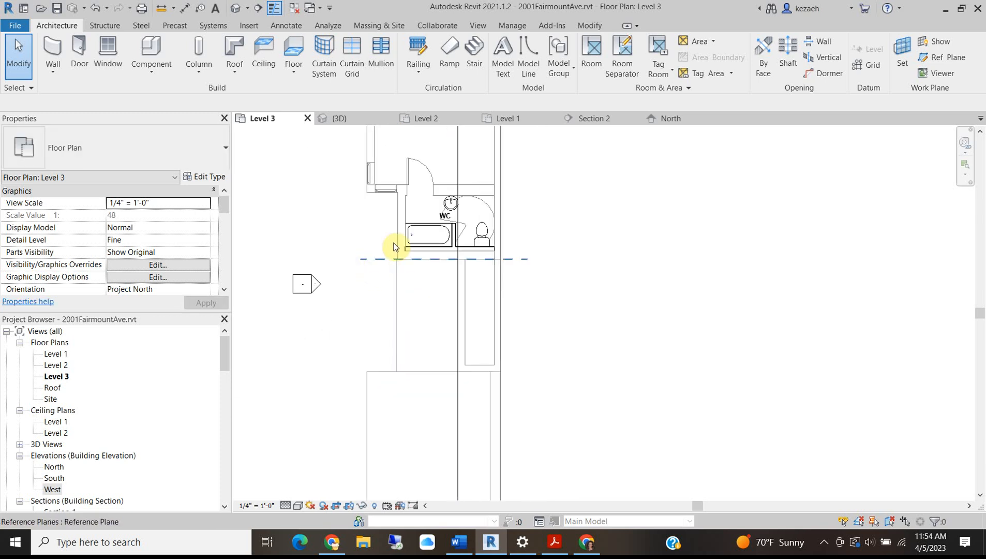
{"action": "scroll", "coordinate": [391, 272], "scroll_direction": "down", "scroll_amount": 4}
{"action": "mouse_move", "coordinate": [380, 221]}
{"action": "middle_mouse_down"}
{"action": "mouse_move", "coordinate": [370, 372]}
{"action": "mouse_move", "coordinate": [371, 358]}
{"action": "middle_mouse_up"}
{"action": "scroll", "coordinate": [371, 358], "scroll_direction": "up", "scroll_amount": 1}
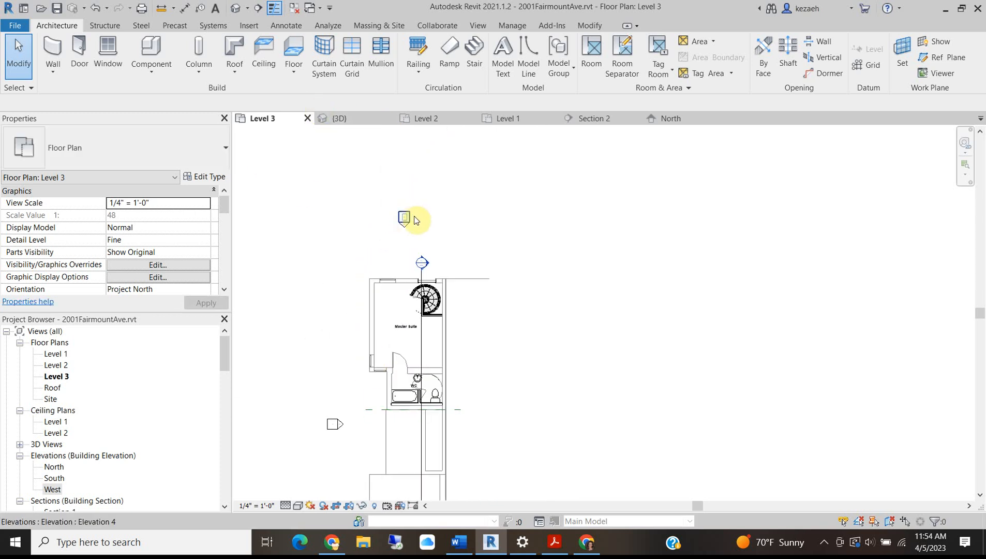
- Inspect the 3D view briefly, and examine the stairs and floors of the whole building in Section 2
{"action": "left_click", "coordinate": [383, 118]}
{"action": "scroll", "coordinate": [613, 181], "scroll_direction": "down", "scroll_amount": 5}
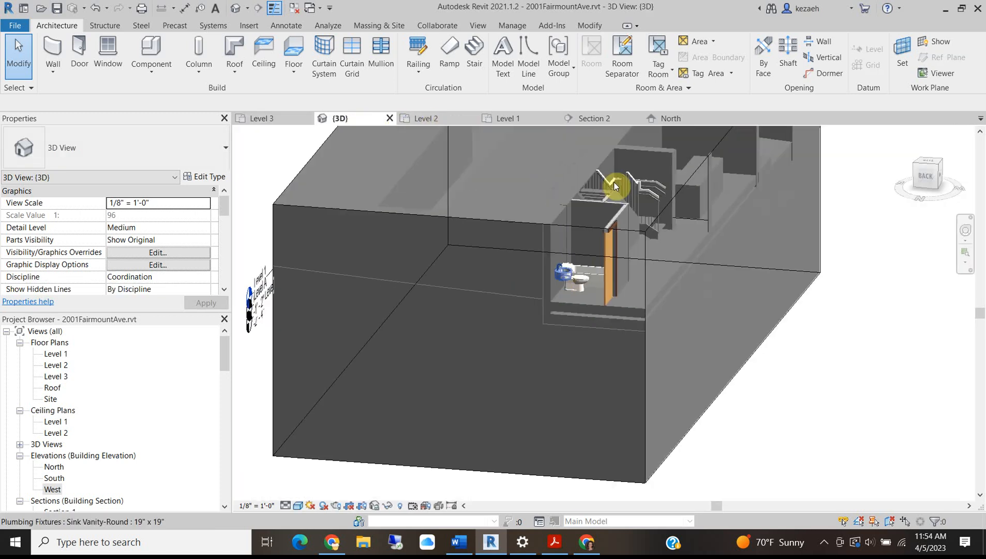
{"action": "left_click", "coordinate": [602, 116]}
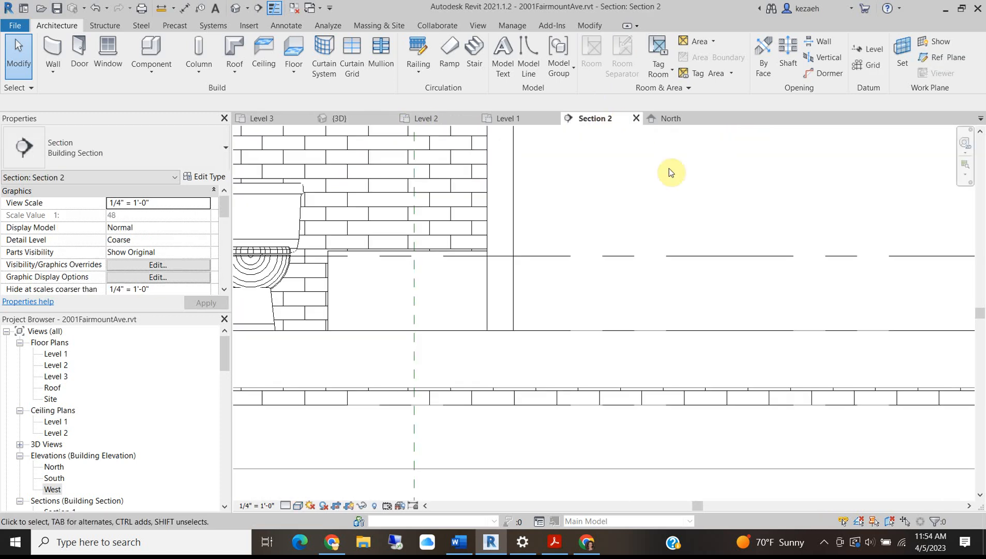
{"action": "scroll", "coordinate": [464, 332], "scroll_direction": "down", "scroll_amount": 8}
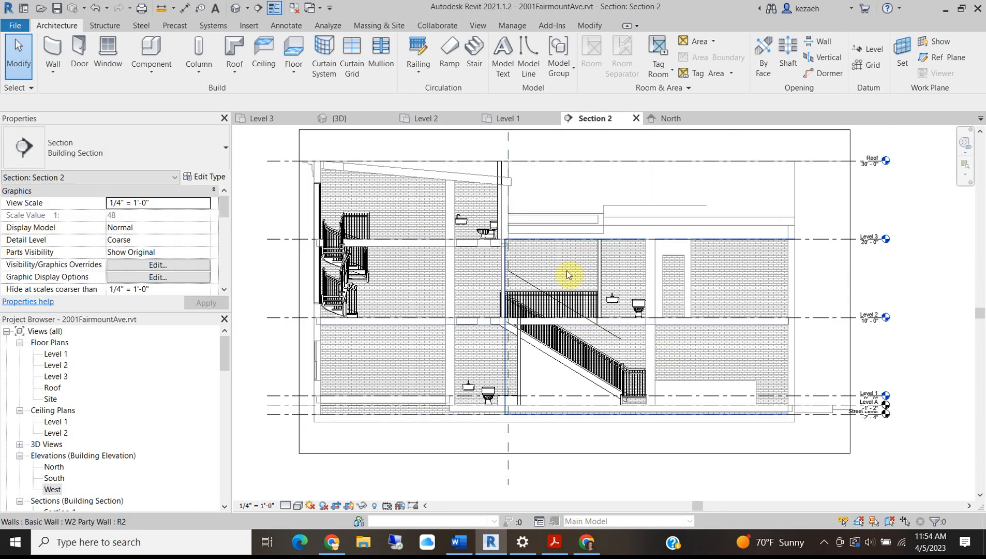
{"action": "scroll", "coordinate": [401, 303], "scroll_direction": "down", "scroll_amount": 3}
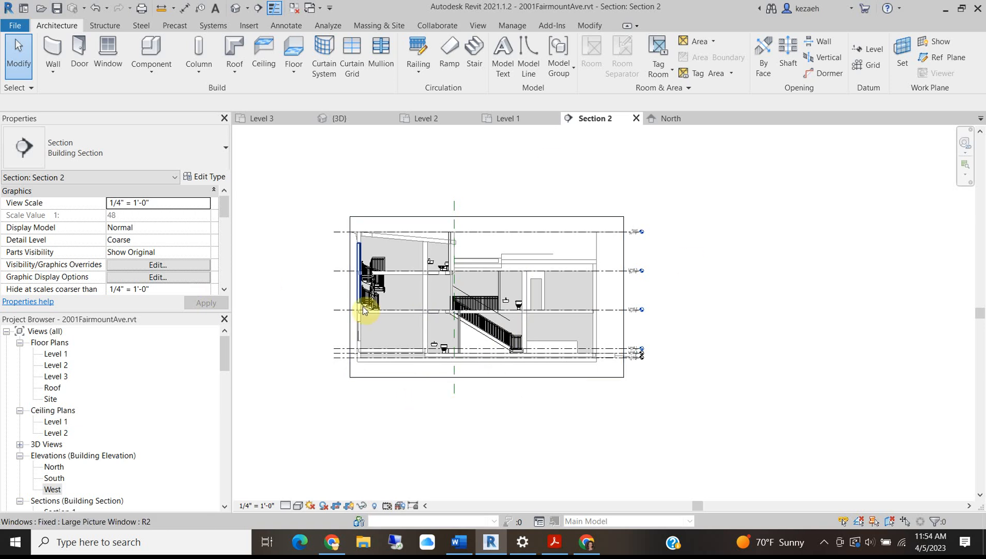
{"action": "scroll", "coordinate": [355, 321], "scroll_direction": "up", "scroll_amount": 4}
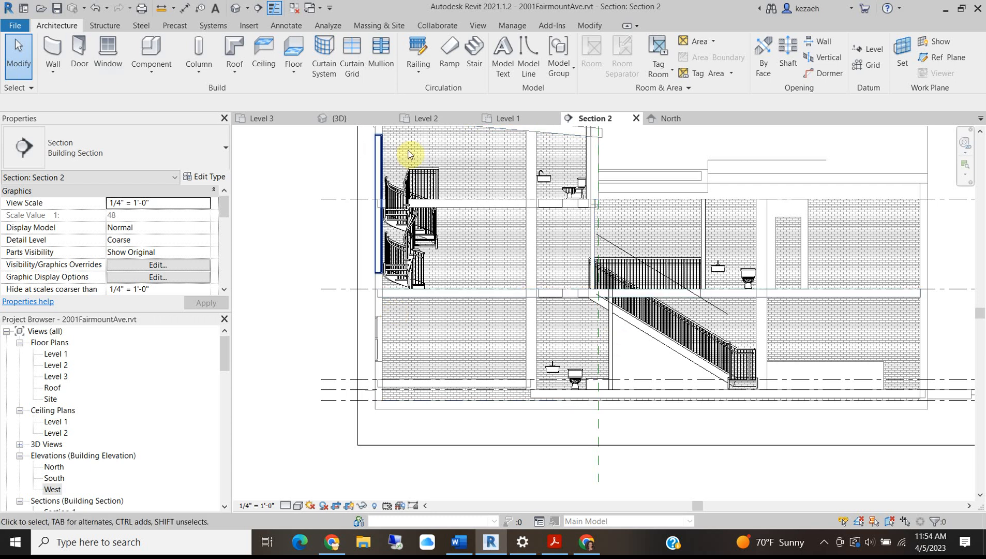
- Examine the Living room and the adjoining WC in the Level 1 floor plan
{"action": "left_click", "coordinate": [508, 118]}
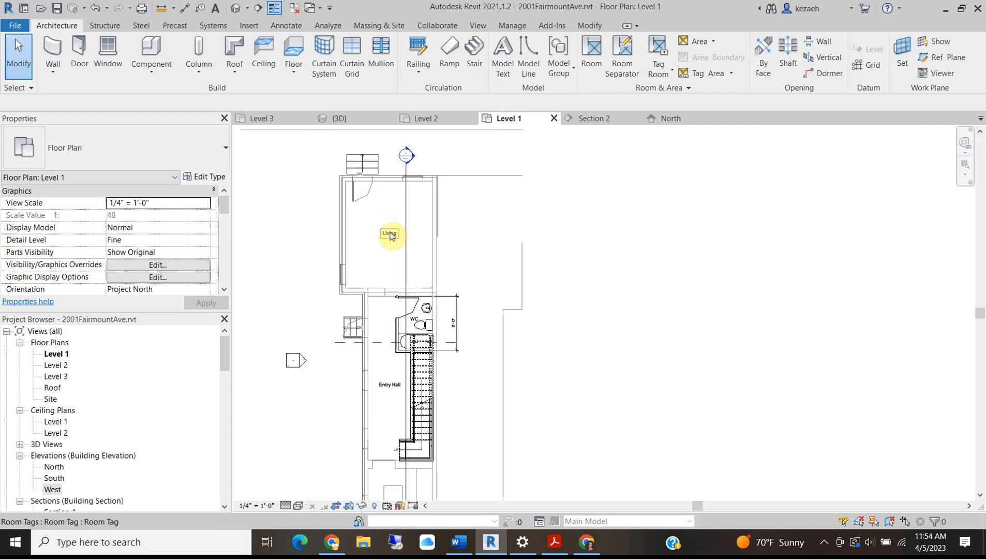
{"action": "scroll", "coordinate": [290, 261], "scroll_direction": "down", "scroll_amount": 3}
{"action": "middle_click_drag", "start_coordinate": [339, 226], "coordinate": [480, 245]}
{"action": "scroll", "coordinate": [432, 386], "scroll_direction": "up", "scroll_amount": 4}
{"action": "scroll", "coordinate": [388, 348], "scroll_direction": "down", "scroll_amount": 2}
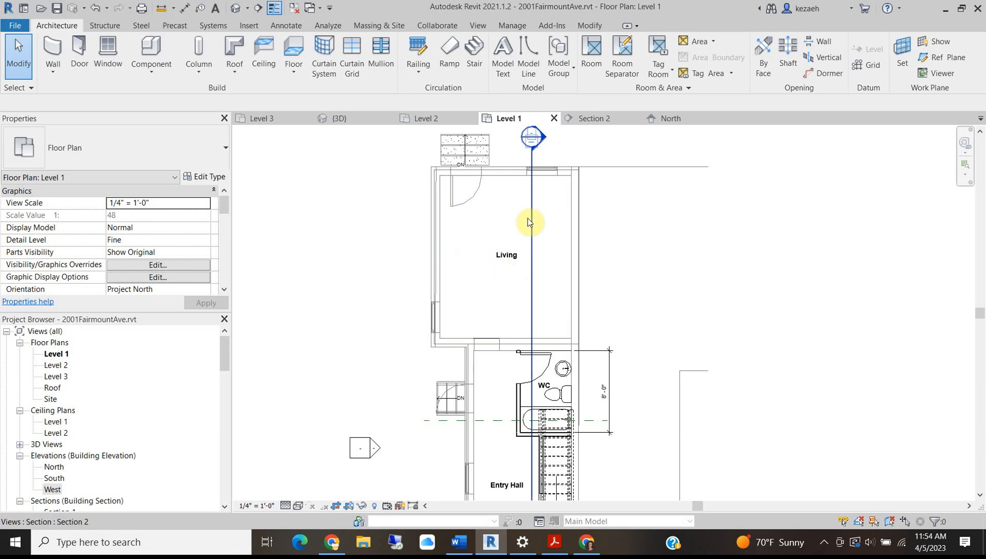
{"action": "middle_click_drag", "start_coordinate": [482, 236], "coordinate": [476, 258]}
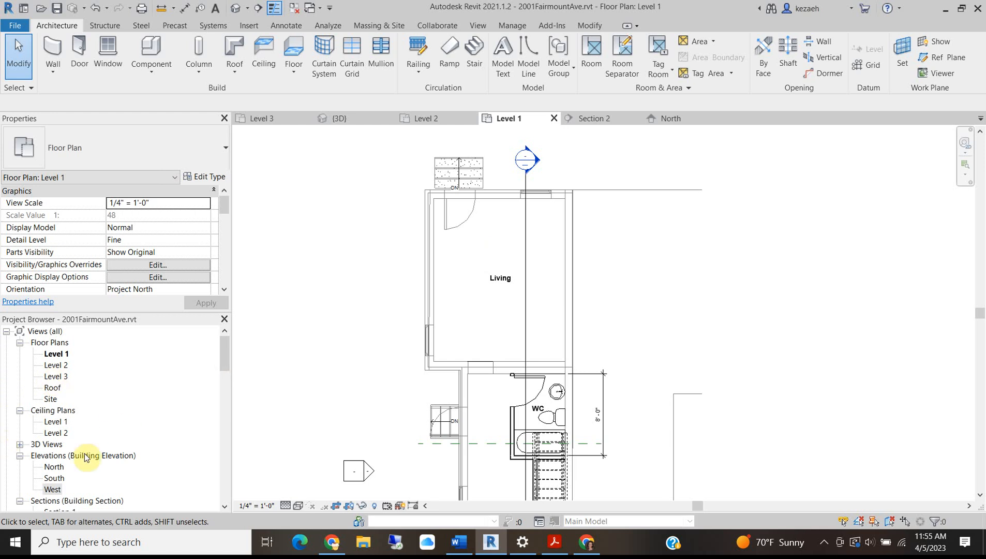
- Open the Level 1 reflected ceiling plan and set its phase to Renovation
{"action": "left_click", "coordinate": [56, 422]}
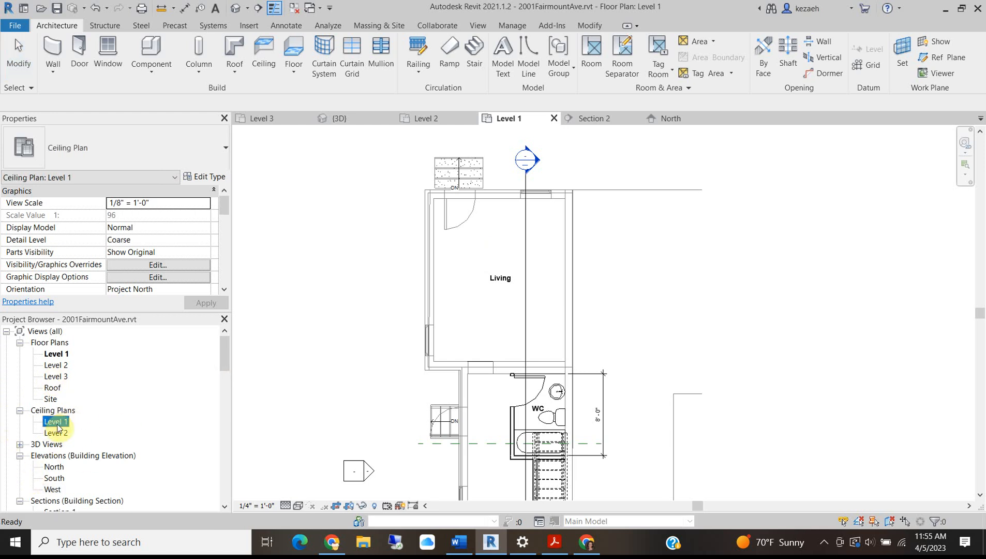
{"action": "double_click", "coordinate": [55, 421]}
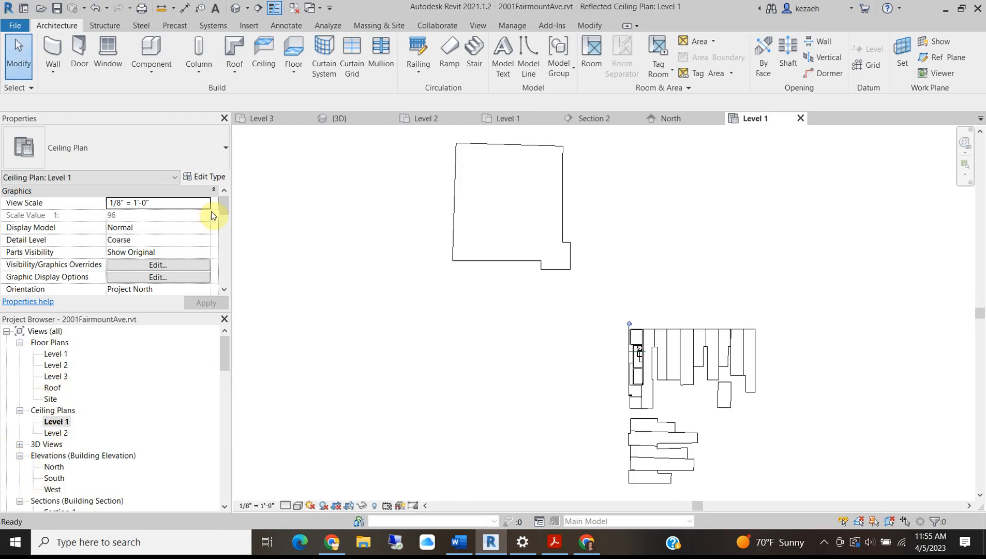
{"action": "left_click_drag", "start_coordinate": [226, 211], "coordinate": [228, 287]}
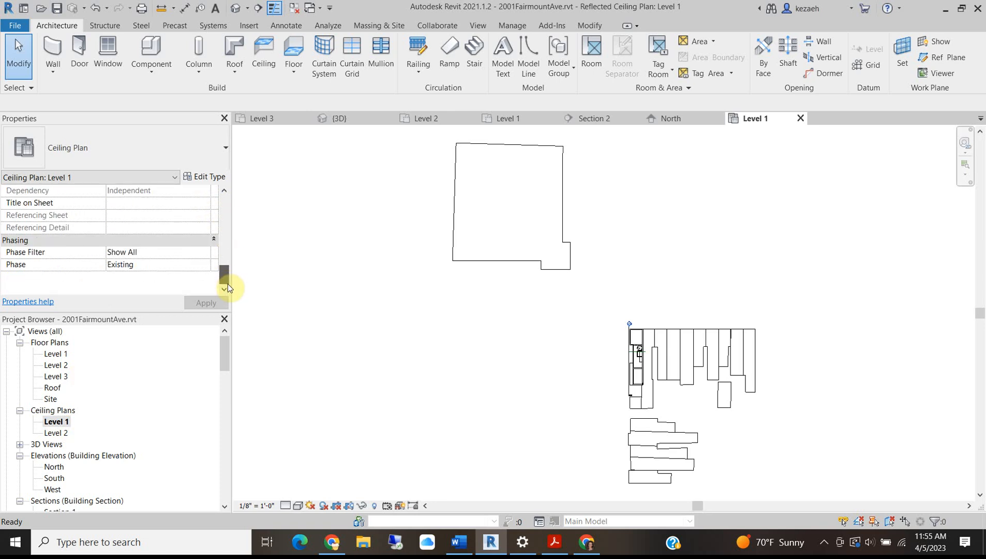
{"action": "left_click", "coordinate": [204, 270]}
{"action": "left_click", "coordinate": [137, 286]}
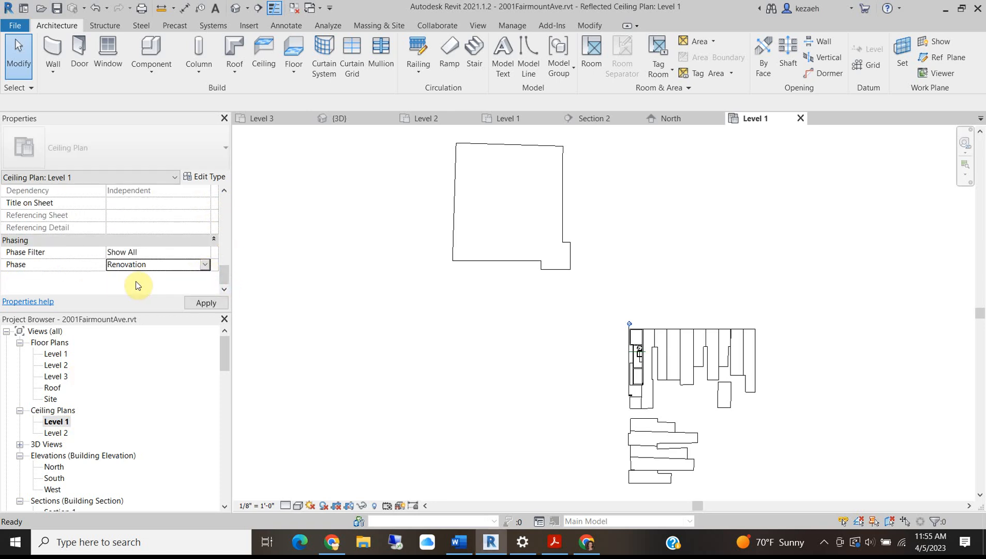
- Set the phase filter of the Level 1 ceiling plan to Show Previous + New
{"action": "left_click", "coordinate": [203, 253]}
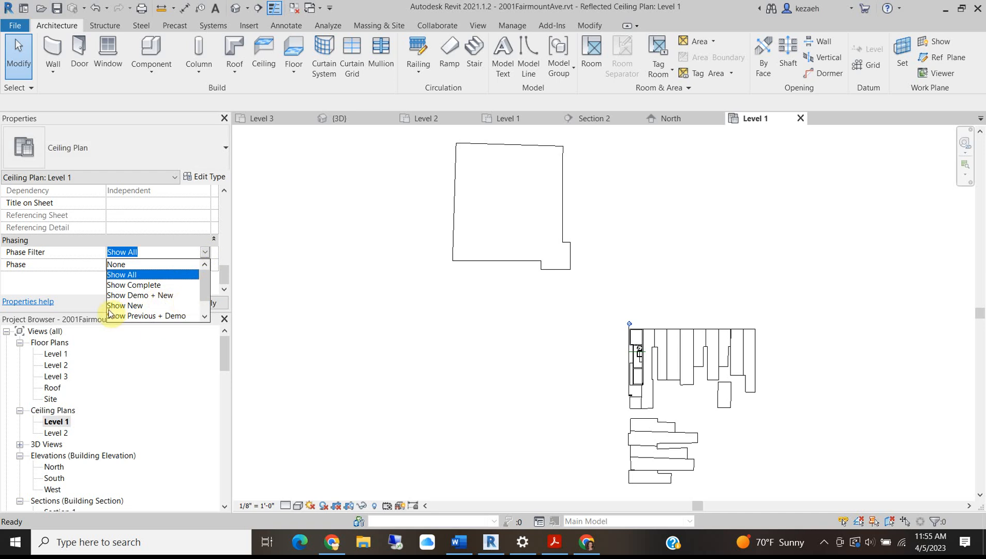
{"action": "left_click_drag", "start_coordinate": [207, 286], "coordinate": [206, 296]}
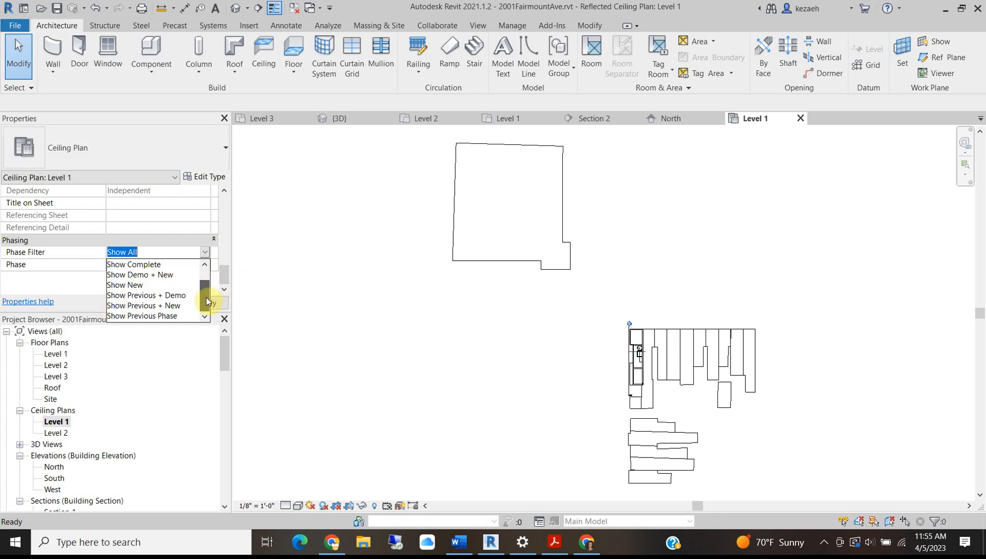
{"action": "left_click", "coordinate": [152, 306]}
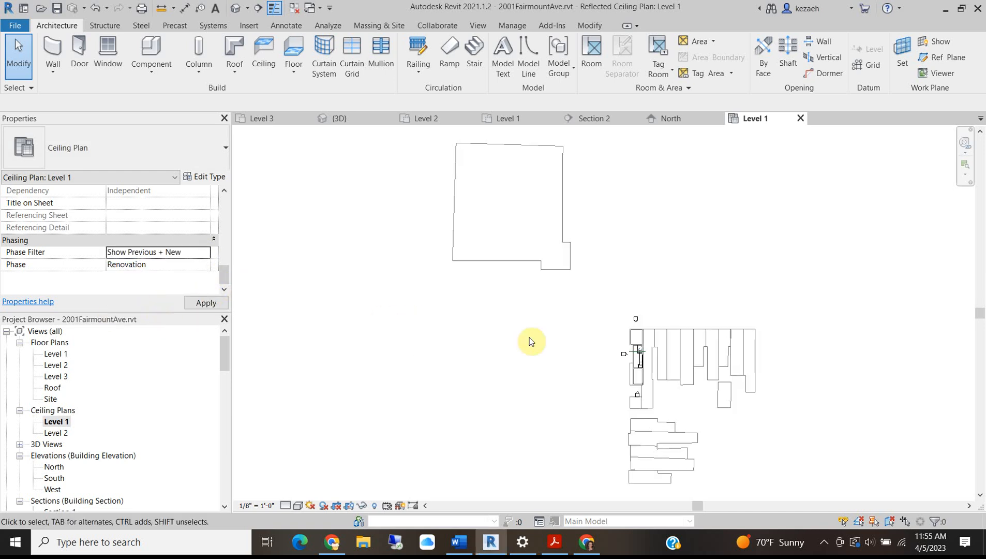
- Show the crop region of the Level 1 ceiling plan and shrink it on all four sides to fit closely around the house
{"action": "scroll", "coordinate": [524, 352], "scroll_direction": "down", "scroll_amount": 2}
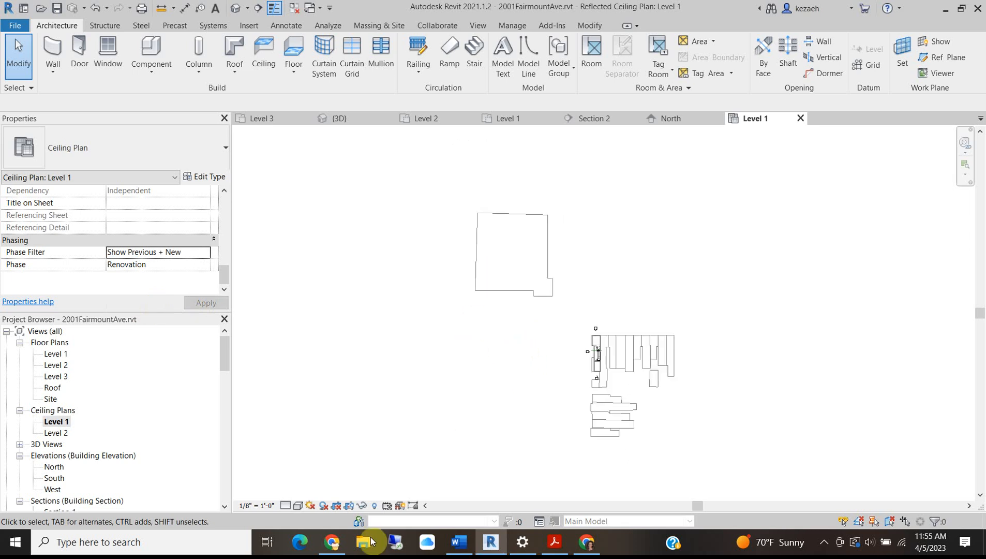
{"action": "left_click", "coordinate": [349, 506]}
{"action": "left_click", "coordinate": [568, 192]}
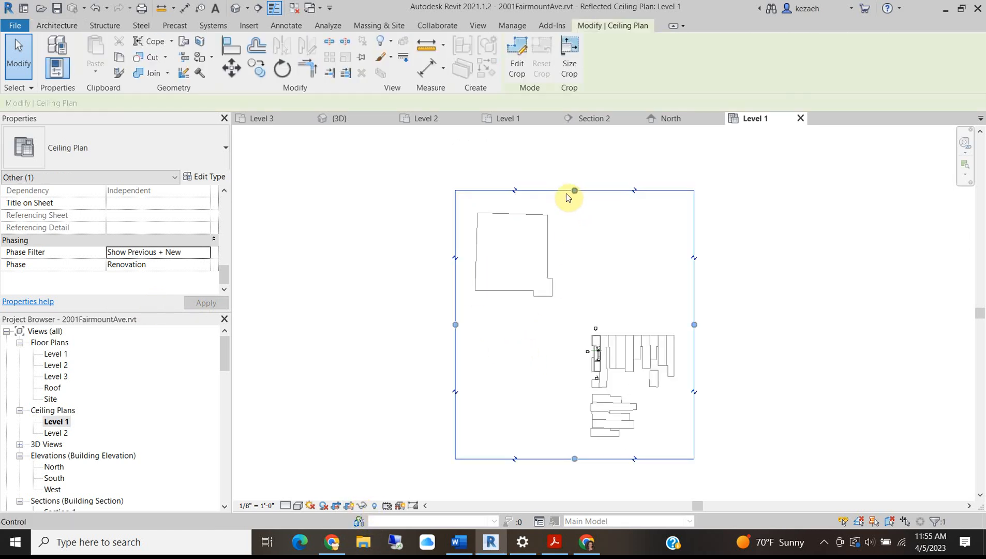
{"action": "left_click_drag", "start_coordinate": [572, 192], "coordinate": [601, 338]}
{"action": "left_click_drag", "start_coordinate": [450, 406], "coordinate": [587, 395]}
{"action": "left_click_drag", "start_coordinate": [694, 397], "coordinate": [608, 398]}
{"action": "scroll", "coordinate": [607, 425], "scroll_direction": "up", "scroll_amount": 2}
{"action": "left_click_drag", "start_coordinate": [591, 485], "coordinate": [591, 335]}
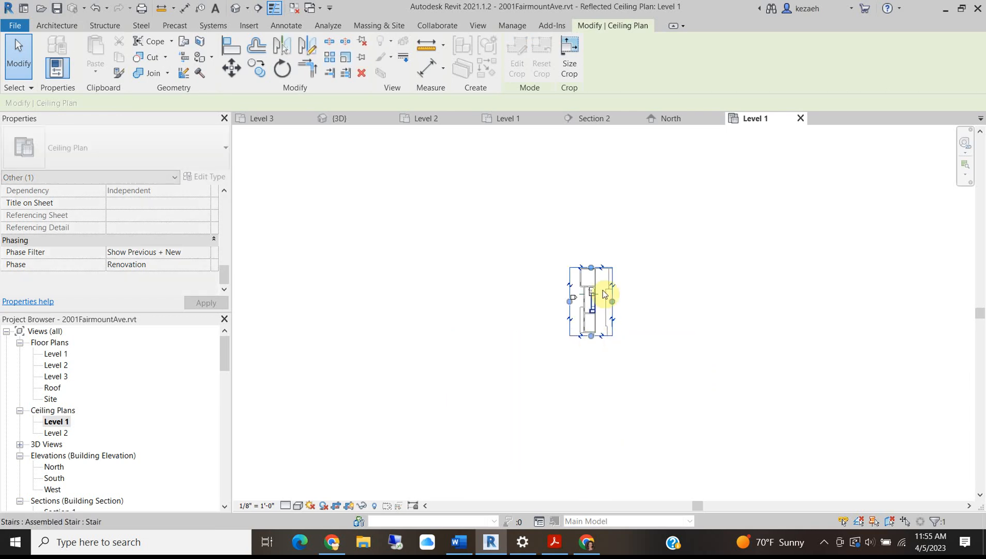
{"action": "scroll", "coordinate": [603, 296], "scroll_direction": "up", "scroll_amount": 5}
{"action": "middle_click_drag", "start_coordinate": [707, 240], "coordinate": [630, 283]}
{"action": "left_click", "coordinate": [630, 282]}
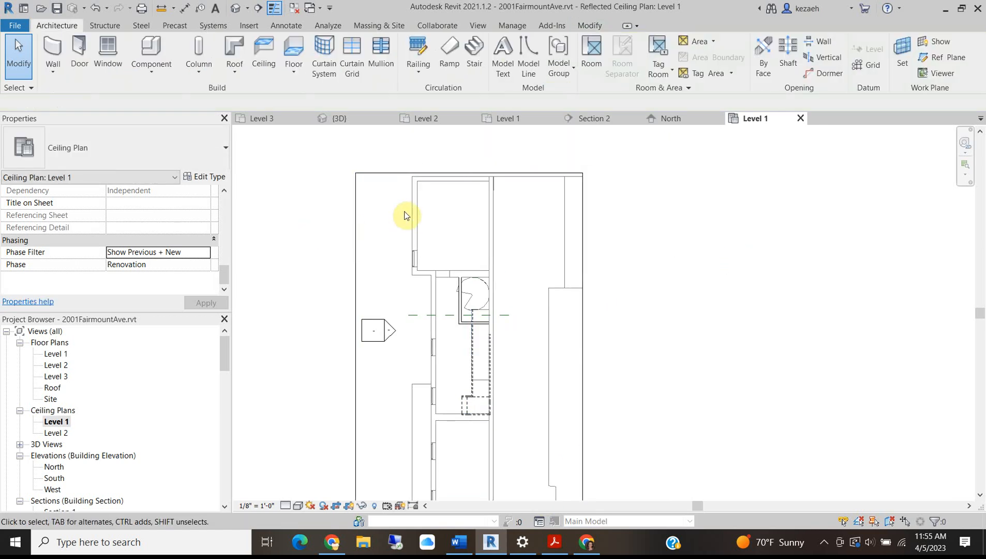
{"action": "scroll", "coordinate": [360, 237], "scroll_direction": "up", "scroll_amount": 3}
{"action": "scroll", "coordinate": [447, 242], "scroll_direction": "down", "scroll_amount": 2}
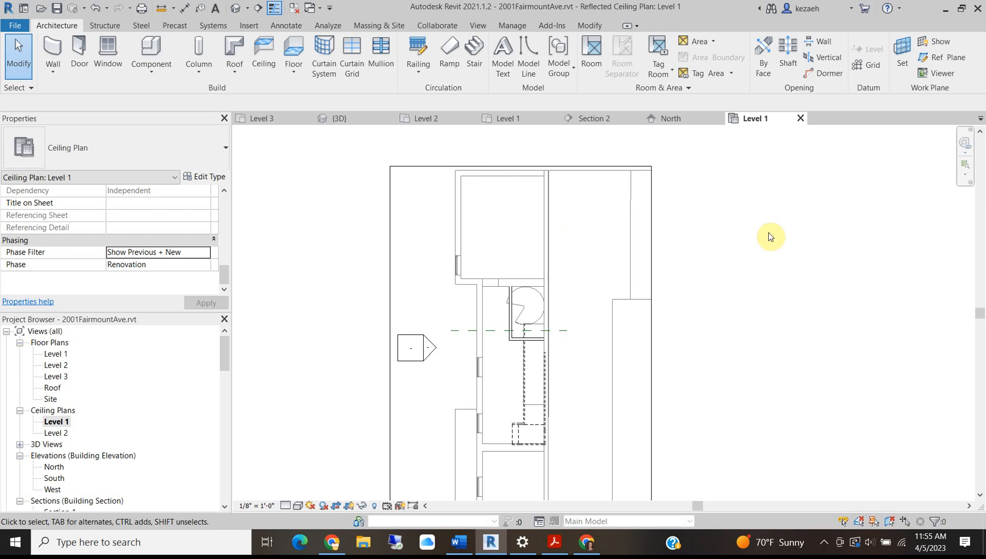
{"action": "scroll", "coordinate": [557, 316], "scroll_direction": "down", "scroll_amount": 4}
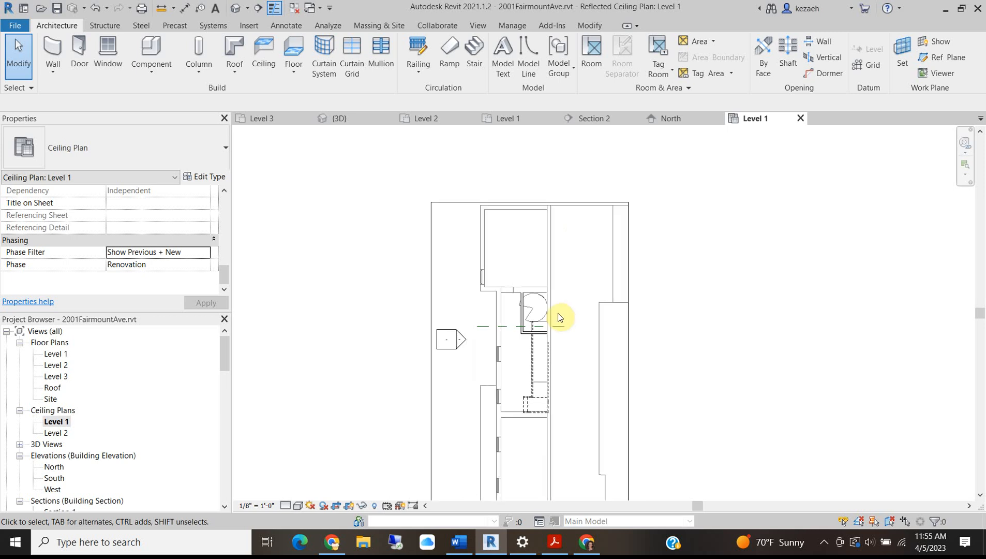
- Return to the Level 1 floor plan and create a rectangular callout around the Living room
{"action": "left_click", "coordinate": [525, 119]}
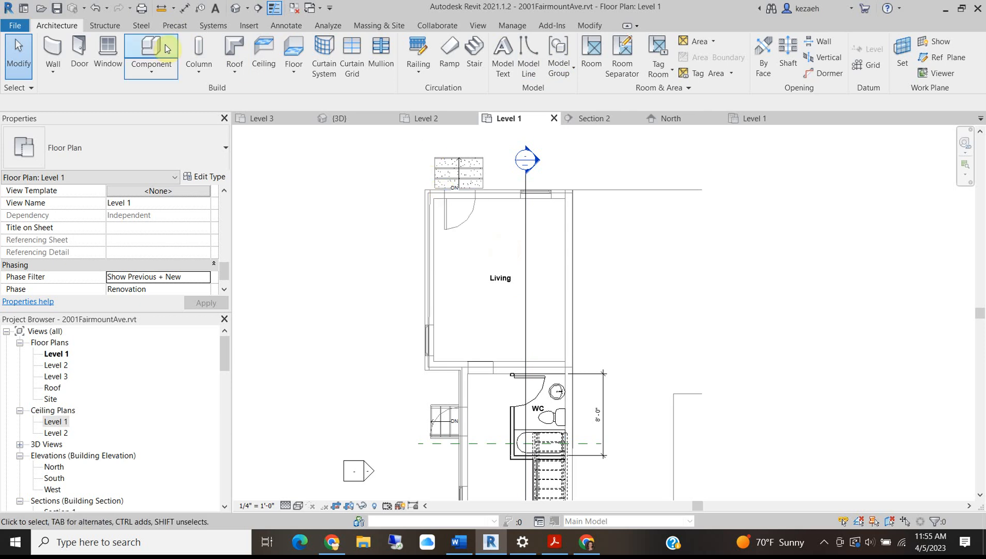
{"action": "left_click", "coordinate": [286, 26]}
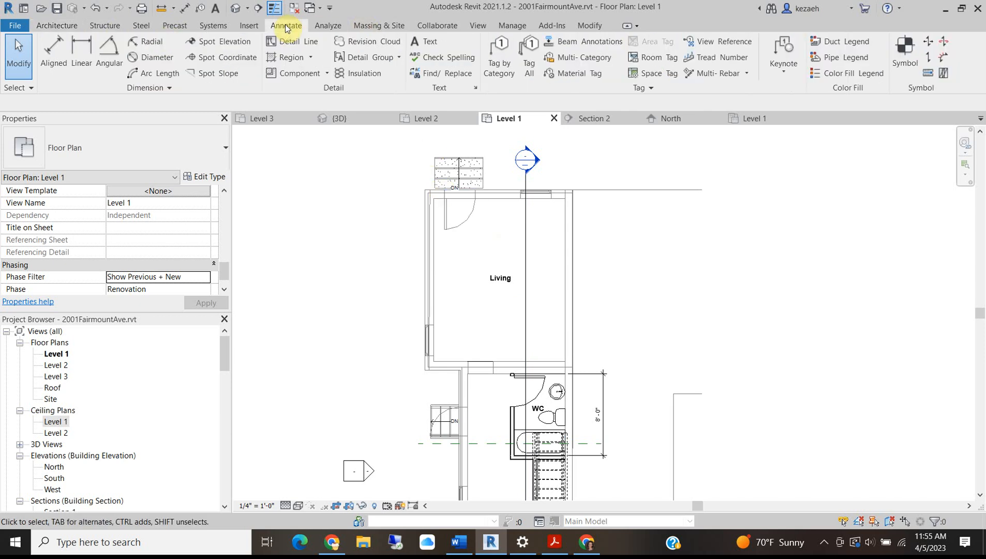
{"action": "left_click", "coordinate": [475, 25]}
{"action": "left_click", "coordinate": [426, 47]}
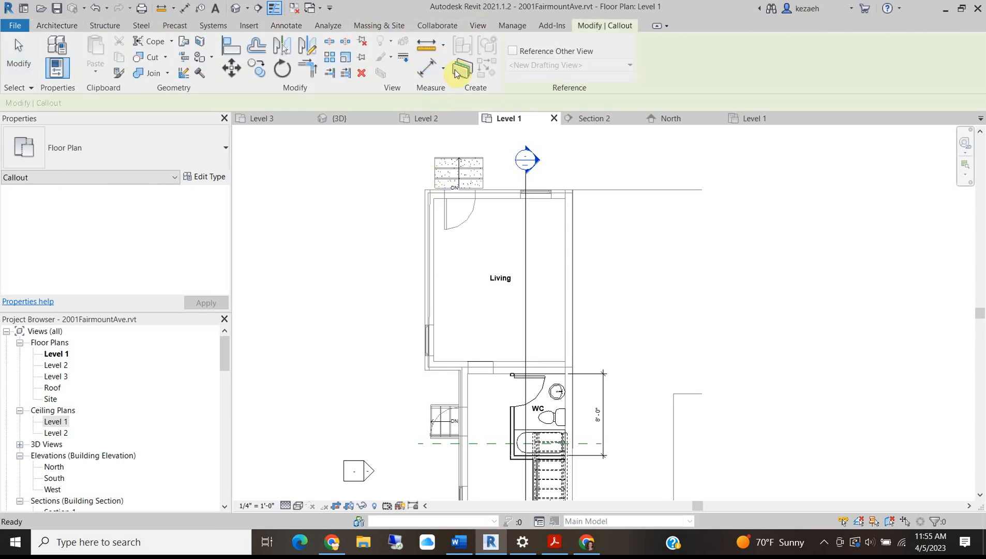
{"action": "left_click", "coordinate": [418, 186]}
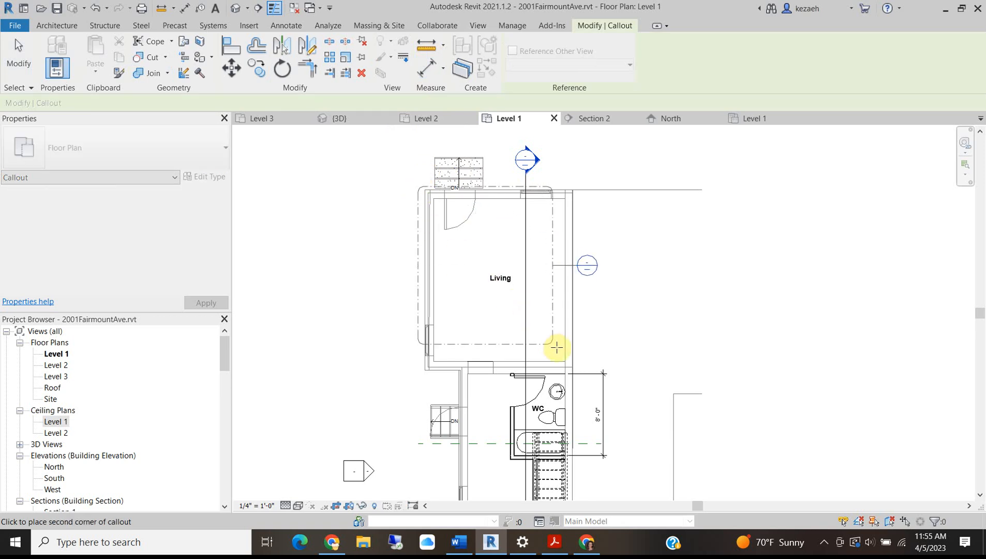
{"action": "left_click", "coordinate": [579, 372]}
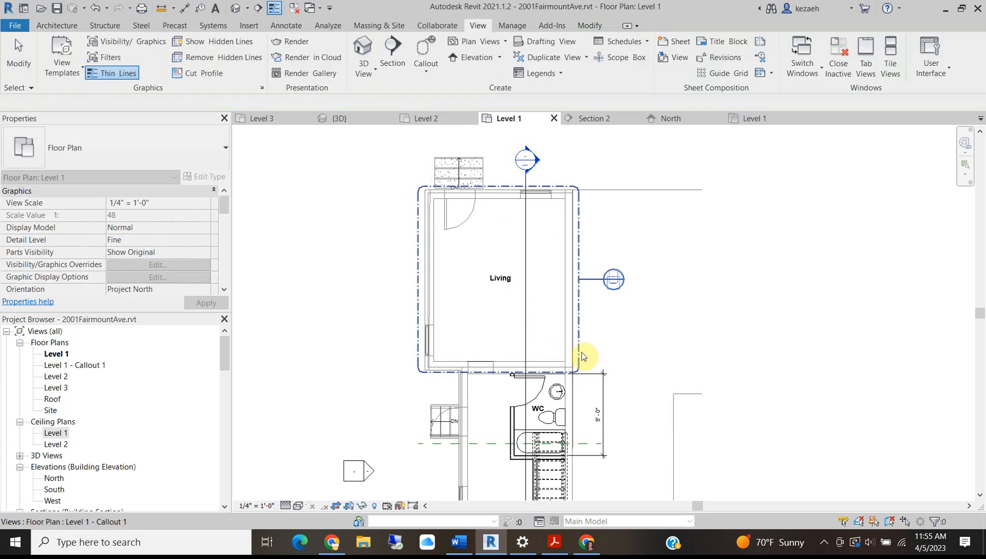
- Open the view of the Living room callout and inspect the entrance door corner
{"action": "right_click", "coordinate": [581, 259]}
{"action": "left_click", "coordinate": [609, 303]}
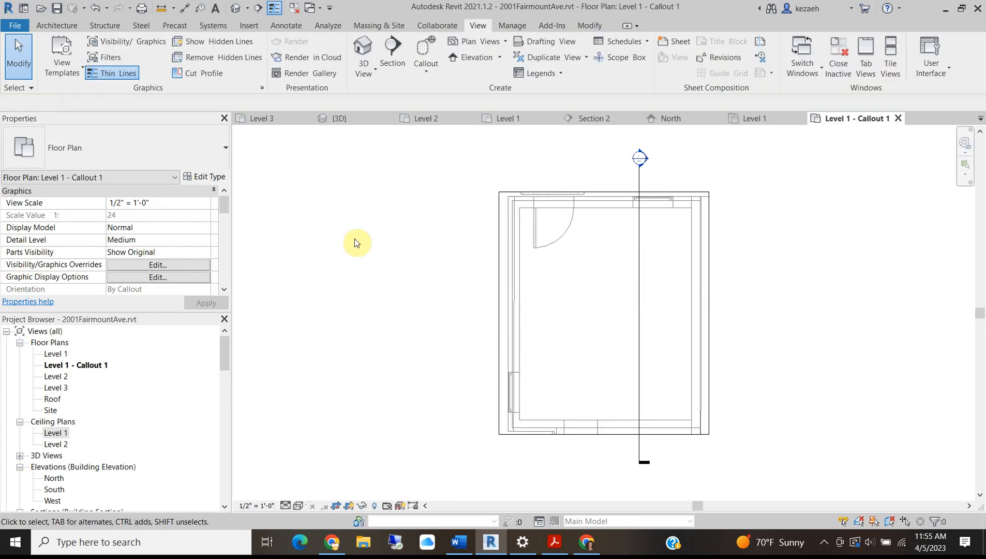
{"action": "scroll", "coordinate": [530, 216], "scroll_direction": "up", "scroll_amount": 1}
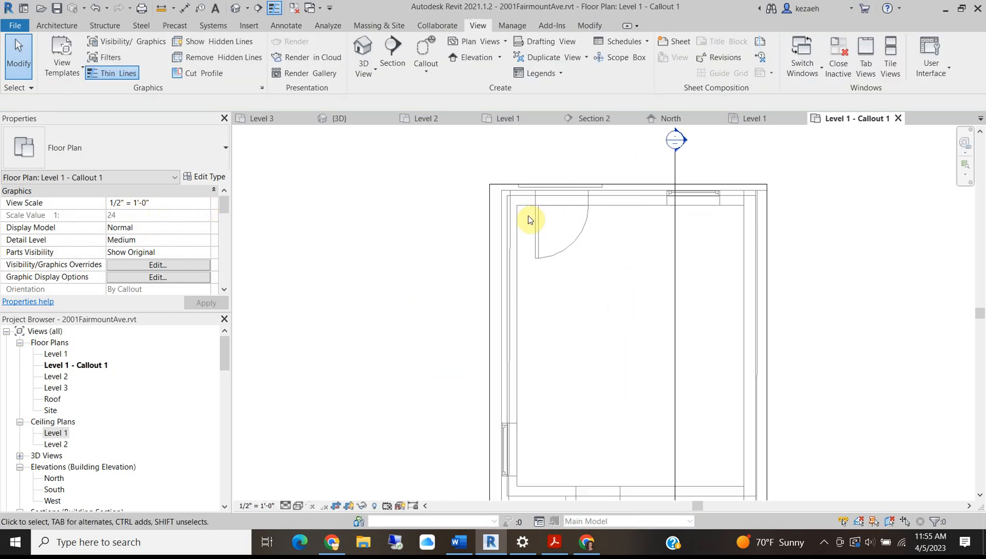
- Tighten the crop region of the Living room callout floor plan so it fits closely around the room's walls
{"action": "scroll", "coordinate": [478, 213], "scroll_direction": "down", "scroll_amount": 1}
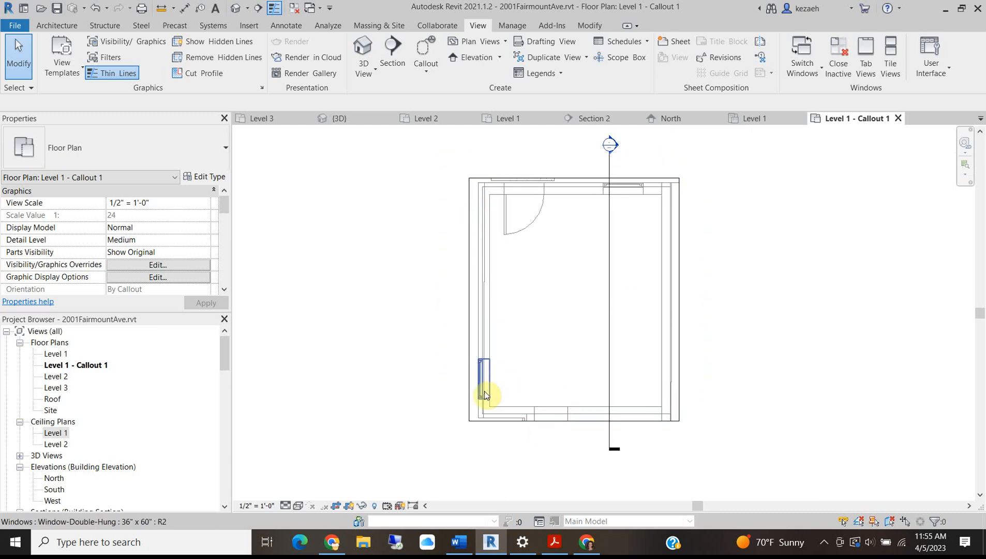
{"action": "left_click", "coordinate": [468, 304]}
{"action": "scroll", "coordinate": [476, 302], "scroll_direction": "up", "scroll_amount": 3}
{"action": "mouse_move", "coordinate": [475, 299]}
{"action": "left_mouse_down"}
{"action": "mouse_move", "coordinate": [503, 297]}
{"action": "mouse_move", "coordinate": [481, 299]}
{"action": "left_mouse_up"}
{"action": "scroll", "coordinate": [483, 301], "scroll_direction": "down", "scroll_amount": 2}
{"action": "middle_click_drag", "start_coordinate": [483, 303], "coordinate": [444, 348]}
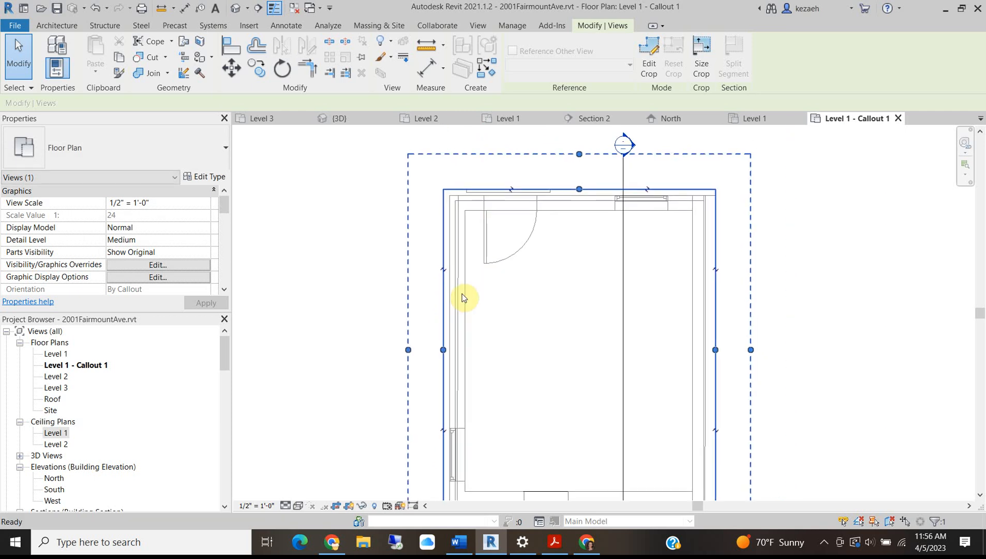
{"action": "scroll", "coordinate": [579, 194], "scroll_direction": "up", "scroll_amount": 2}
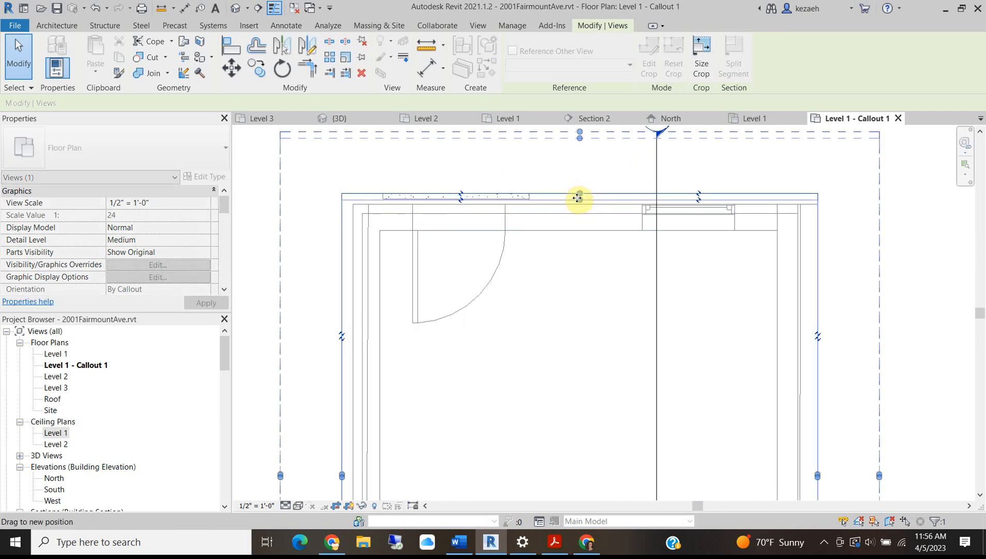
{"action": "scroll", "coordinate": [576, 208], "scroll_direction": "down", "scroll_amount": 2}
{"action": "middle_click_drag", "start_coordinate": [665, 355], "coordinate": [616, 246]}
{"action": "left_click_drag", "start_coordinate": [665, 251], "coordinate": [658, 257]}
{"action": "left_click_drag", "start_coordinate": [525, 409], "coordinate": [542, 408]}
{"action": "left_click", "coordinate": [863, 332]}
- Break the section line crossing the Living room callout plan and shorten both segments to short stubs at the room's edges
{"action": "scroll", "coordinate": [582, 277], "scroll_direction": "down", "scroll_amount": 3}
{"action": "left_click", "coordinate": [581, 270]}
{"action": "left_click", "coordinate": [581, 269]}
{"action": "left_click_drag", "start_coordinate": [580, 238], "coordinate": [580, 174]}
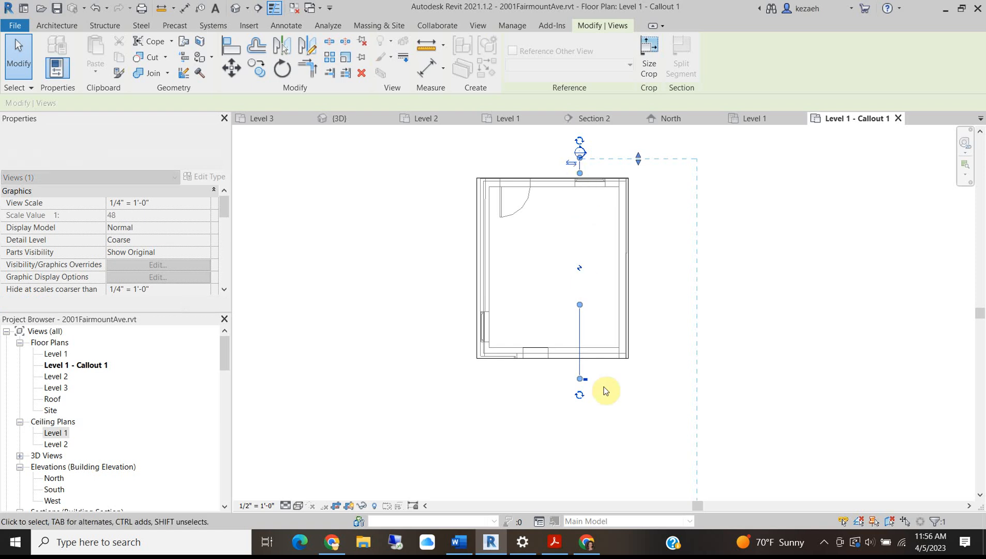
{"action": "mouse_move", "coordinate": [585, 348]}
{"action": "left_mouse_down"}
{"action": "mouse_move", "coordinate": [579, 370]}
{"action": "mouse_move", "coordinate": [586, 347]}
{"action": "left_mouse_up"}
{"action": "left_click", "coordinate": [685, 297]}
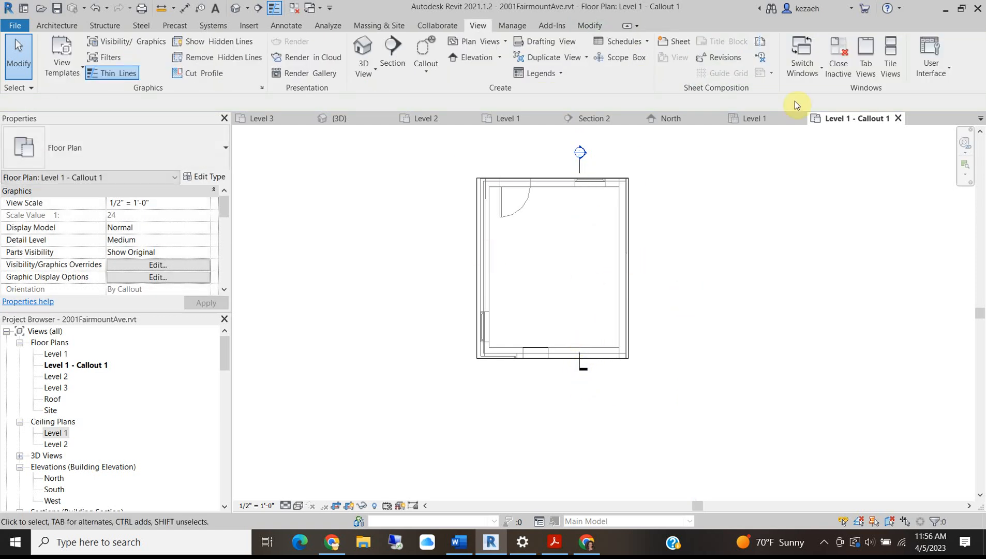
- Go to the Level 1 reflected ceiling plan and create a rectangular callout around the Living room
{"action": "left_click", "coordinate": [759, 120]}
{"action": "scroll", "coordinate": [583, 290], "scroll_direction": "up", "scroll_amount": 5}
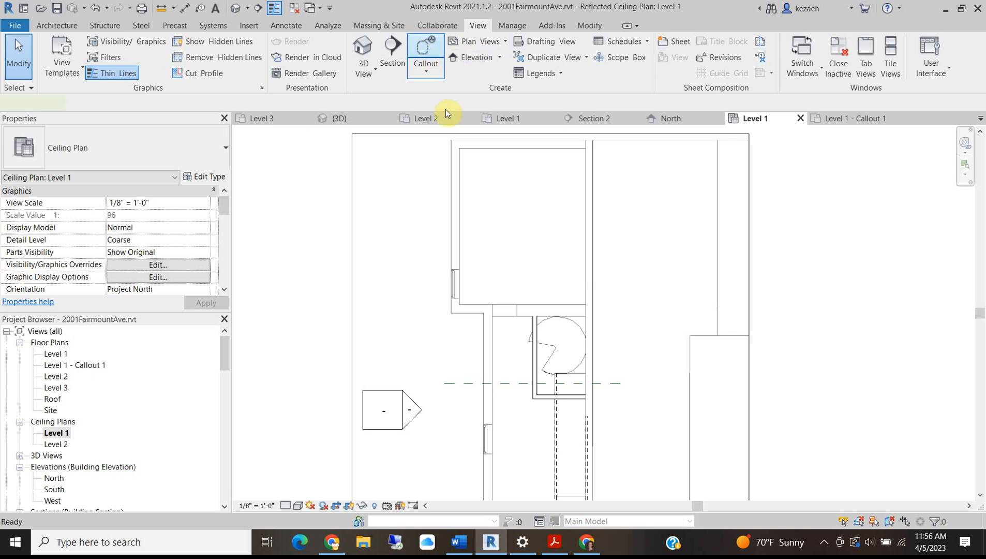
{"action": "left_click", "coordinate": [425, 51]}
{"action": "left_click", "coordinate": [453, 162]}
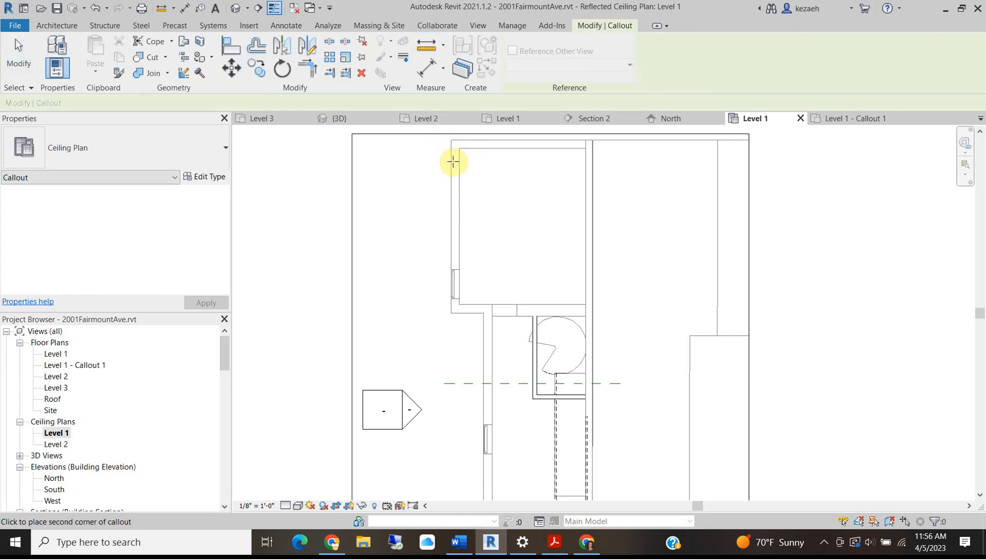
{"action": "left_click", "coordinate": [598, 319]}
{"action": "key", "text": "Escape"}
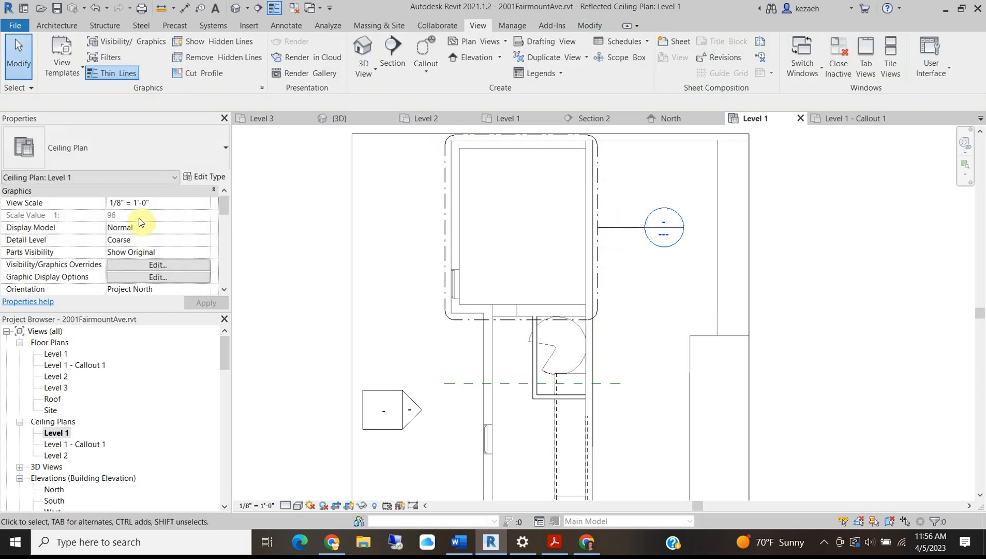
- Open the view of the Living room ceiling callout and set its scale to 1/2" = 1'-0"
{"action": "left_click", "coordinate": [598, 222]}
{"action": "right_click", "coordinate": [599, 218]}
{"action": "left_click", "coordinate": [627, 280]}
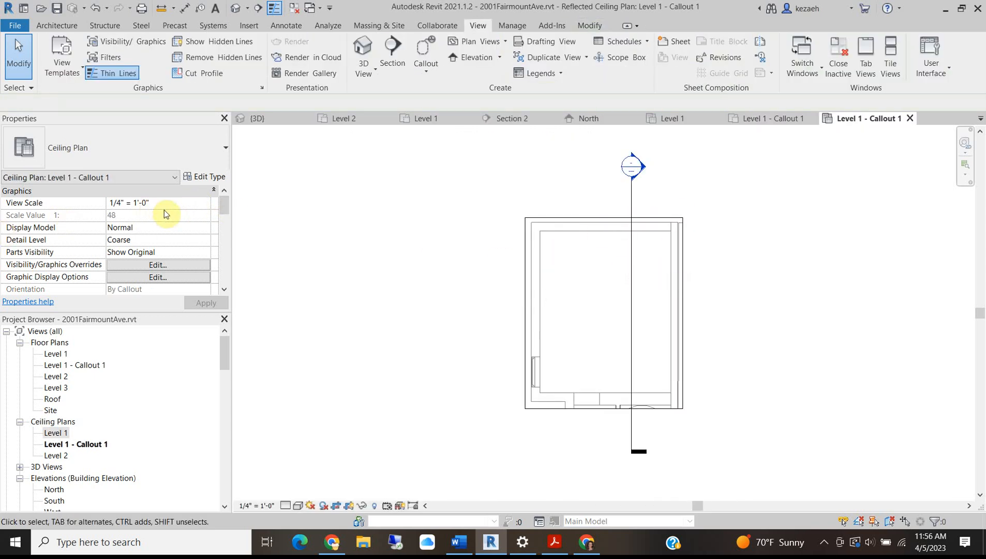
{"action": "left_click", "coordinate": [205, 206]}
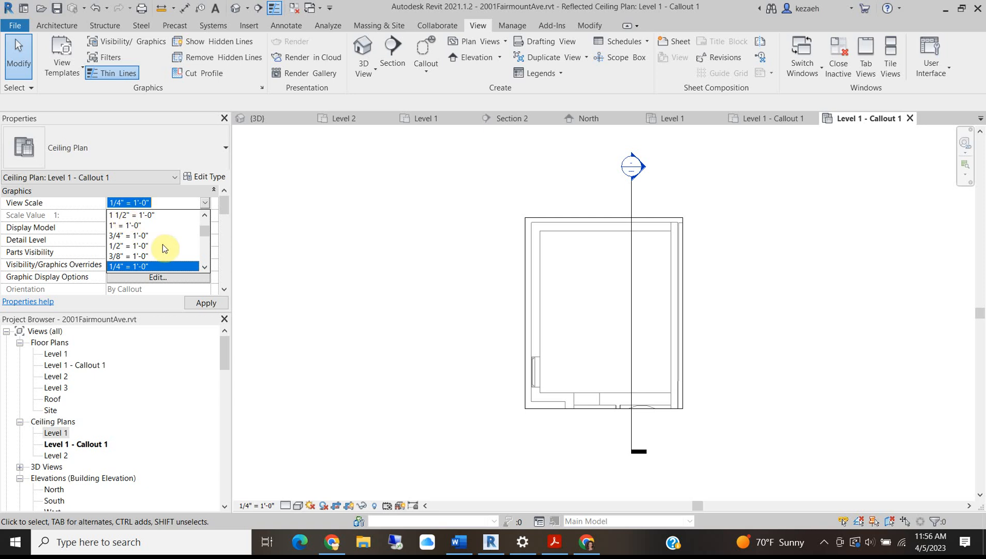
{"action": "scroll", "coordinate": [165, 248], "scroll_direction": "up", "scroll_amount": 3}
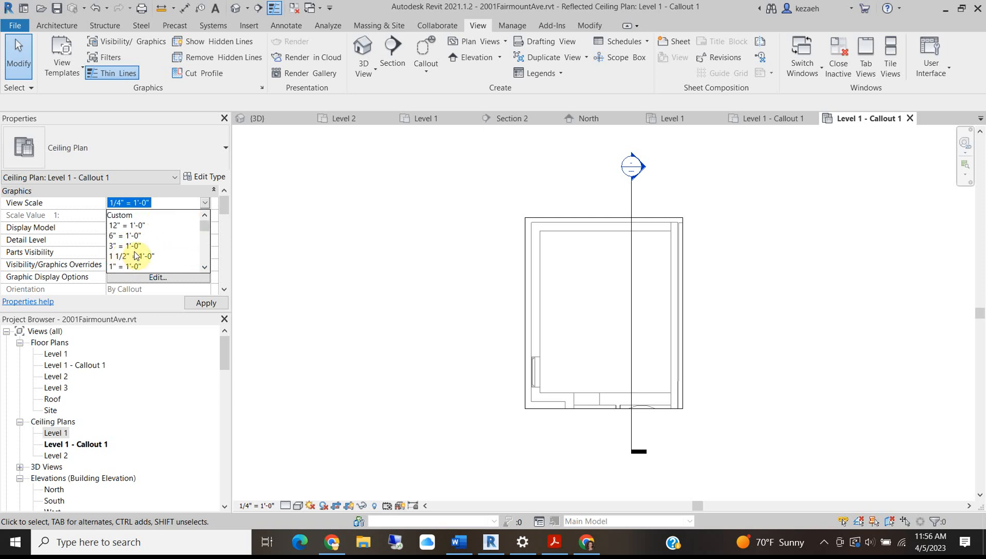
{"action": "scroll", "coordinate": [123, 252], "scroll_direction": "down", "scroll_amount": 2}
{"action": "left_click", "coordinate": [128, 236]}
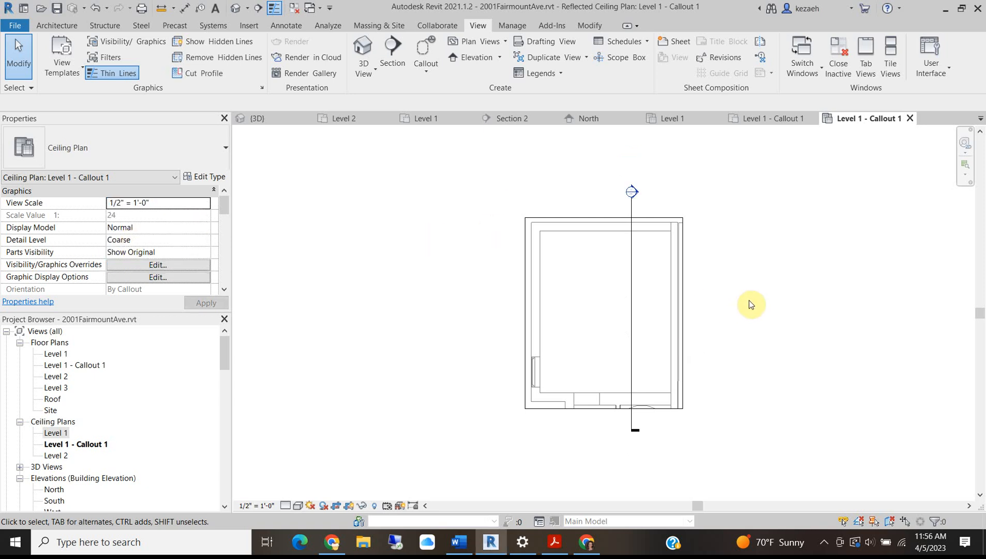
- Break the section line in the Living room ceiling callout and shorten both segments to stubs at the room's edges
{"action": "left_click", "coordinate": [636, 215]}
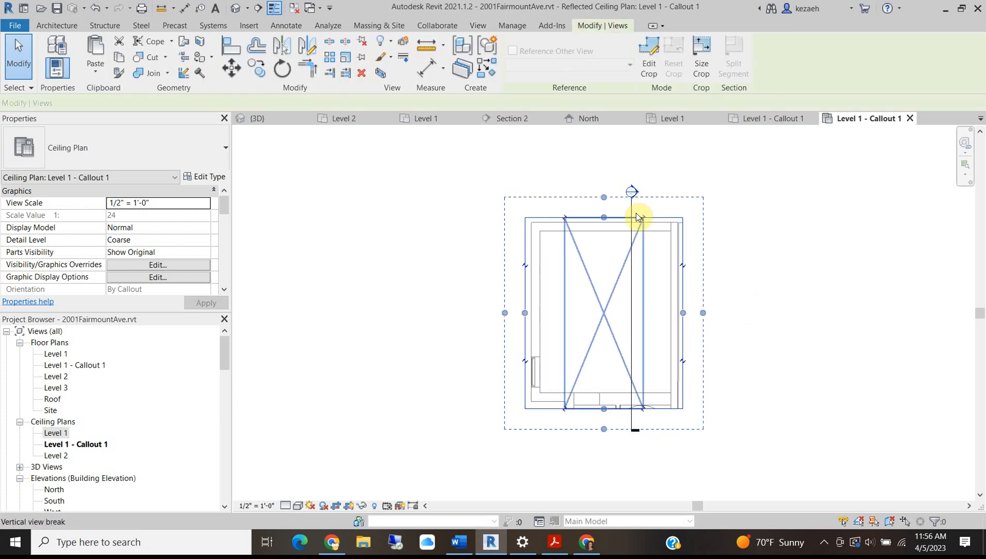
{"action": "left_click", "coordinate": [815, 201]}
{"action": "left_click", "coordinate": [632, 320]}
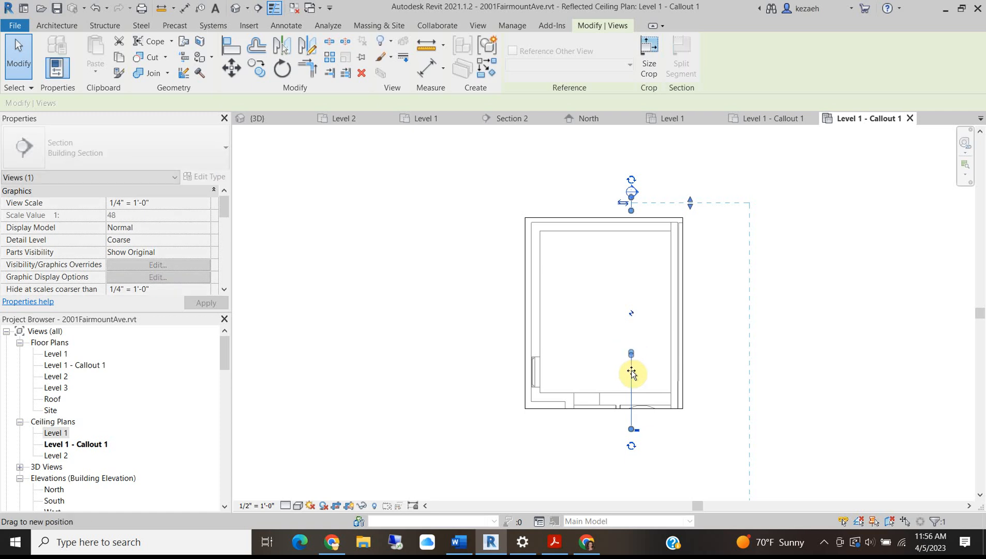
{"action": "left_click", "coordinate": [849, 325]}
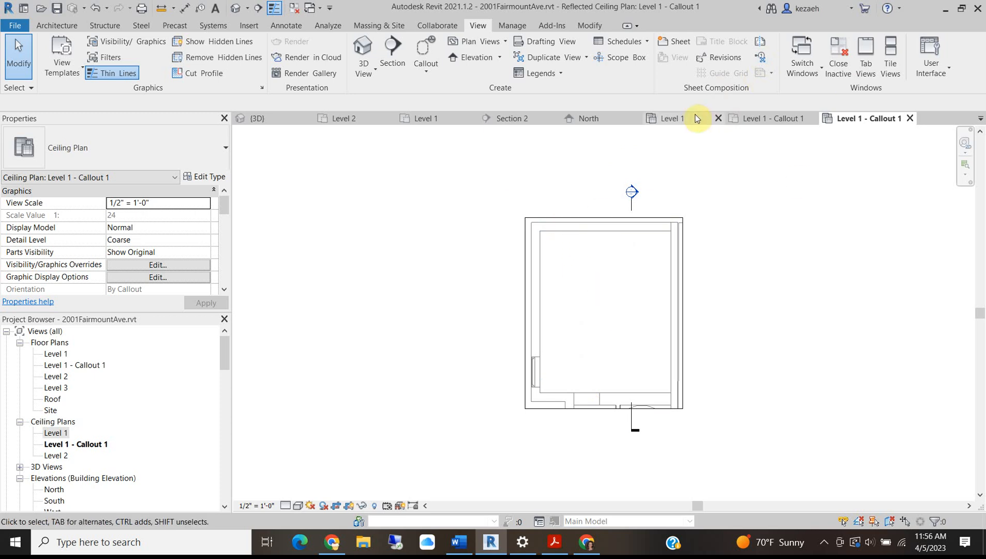
- Return to the Living room callout floor plan and check its room outline and shortened section line
{"action": "left_click", "coordinate": [784, 120]}
{"action": "scroll", "coordinate": [593, 253], "scroll_direction": "up", "scroll_amount": 4}
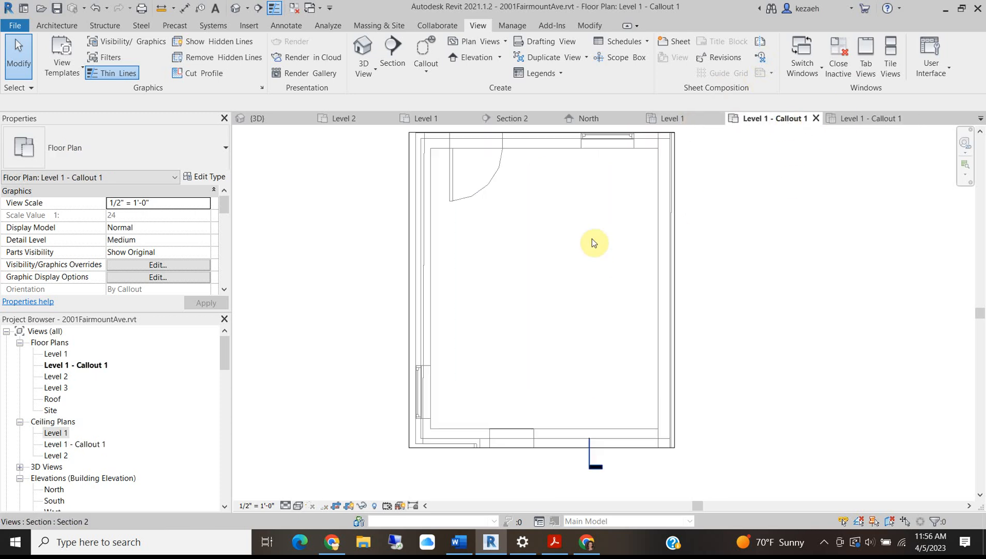
{"action": "middle_click_drag", "start_coordinate": [511, 360], "coordinate": [489, 429]}
{"action": "scroll", "coordinate": [500, 318], "scroll_direction": "down", "scroll_amount": 3}
{"action": "middle_click_drag", "start_coordinate": [511, 342], "coordinate": [494, 293]}
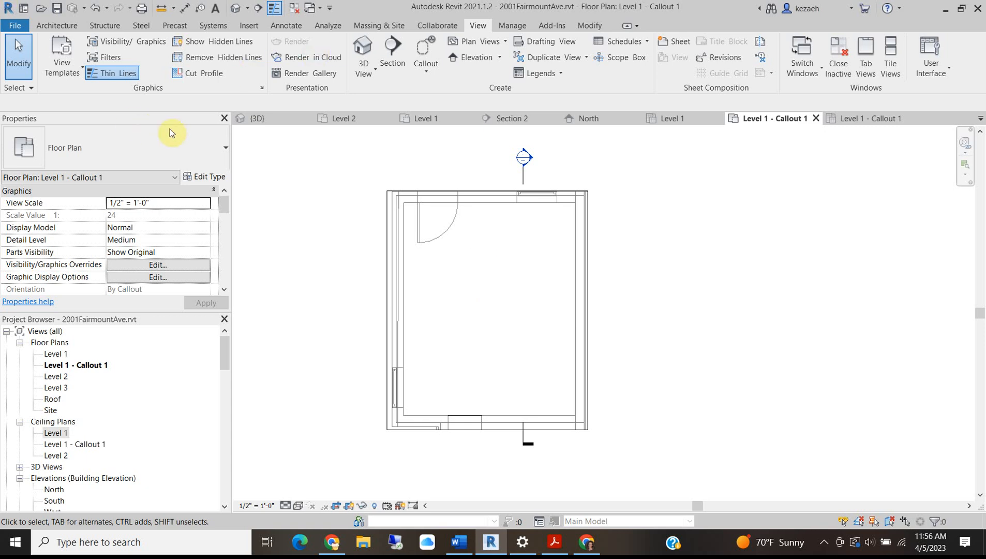
- Switch to Chrome, open the Digital Environments course page and find the Revit + BIM resource library
{"action": "mouse_move", "coordinate": [331, 553]}
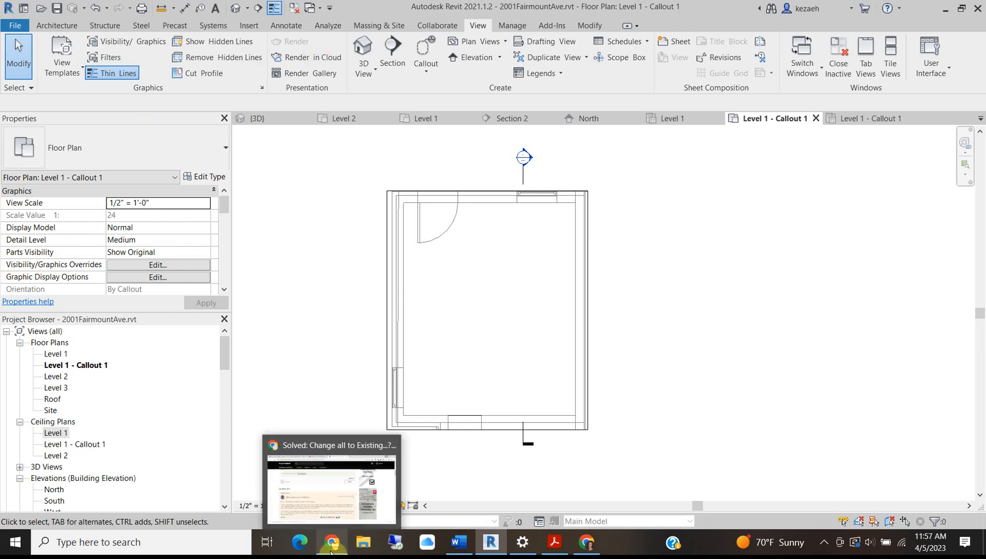
{"action": "left_click", "coordinate": [590, 542]}
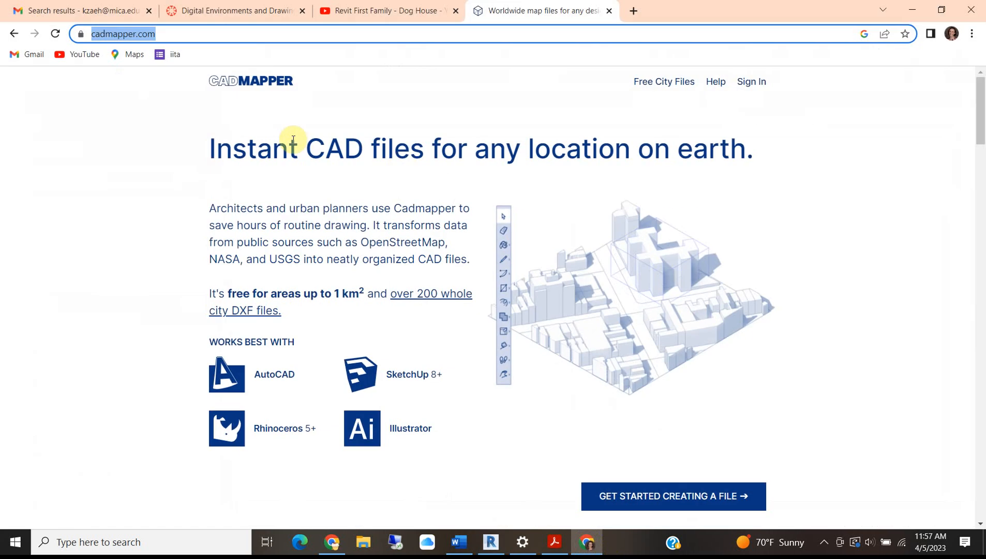
{"action": "left_click", "coordinate": [234, 7]}
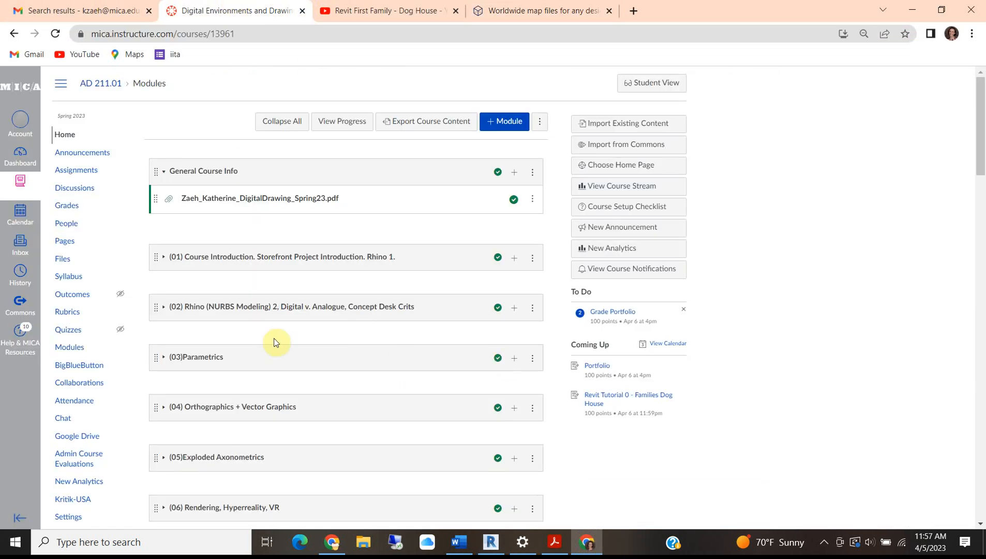
{"action": "scroll", "coordinate": [274, 342], "scroll_direction": "down", "scroll_amount": 20}
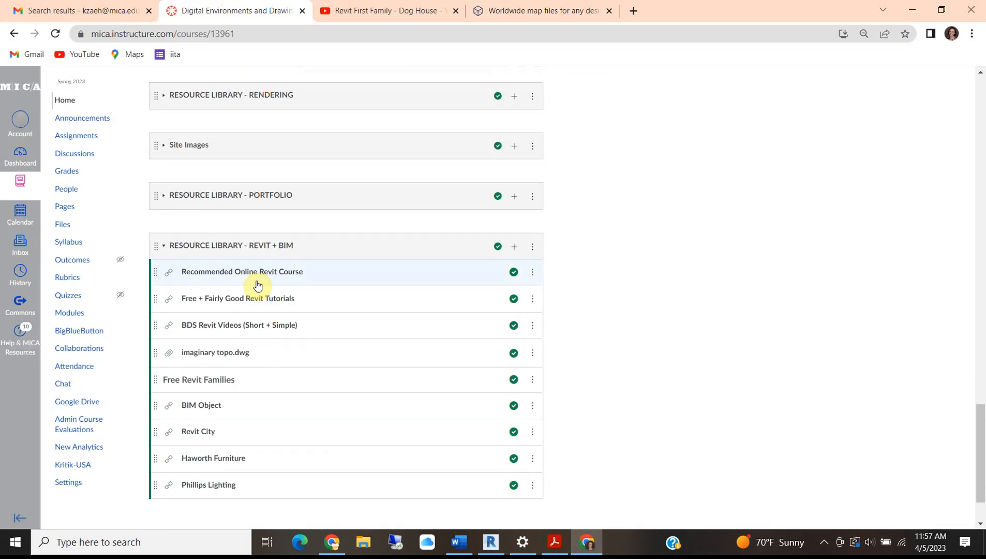
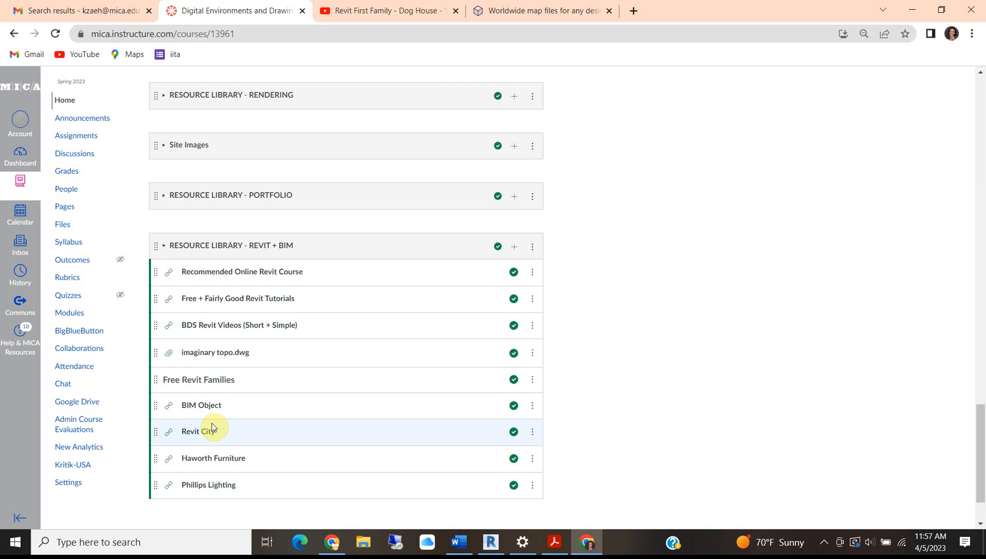
- Open the Haworth Furniture resource link and go to the Revit Files listing on the Haworth website
{"action": "left_click", "coordinate": [213, 459]}
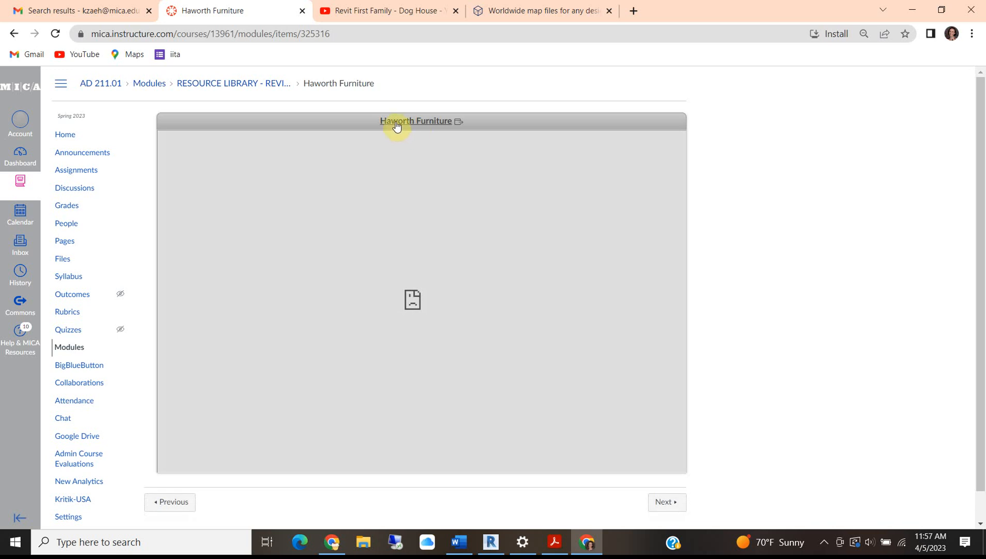
{"action": "left_click", "coordinate": [397, 125]}
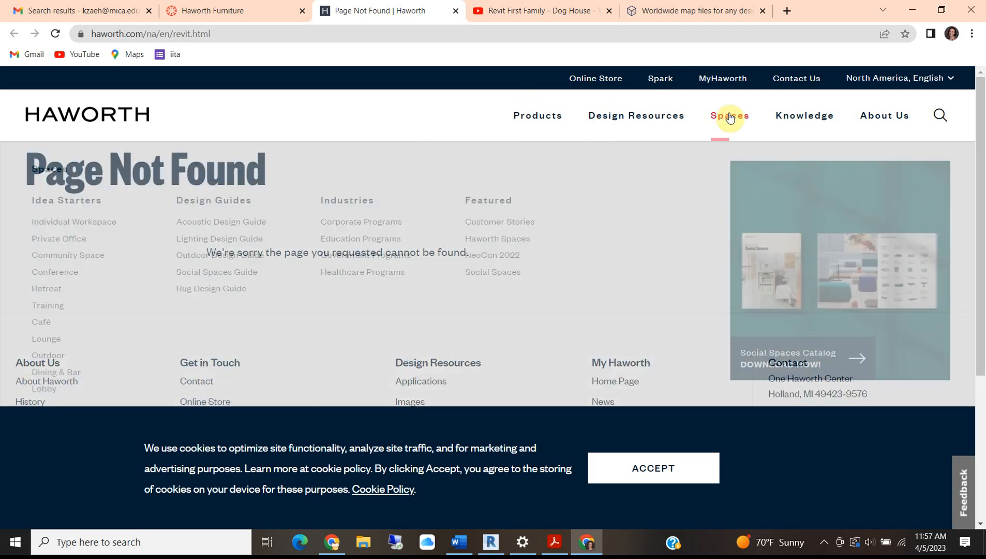
{"action": "mouse_move", "coordinate": [604, 106]}
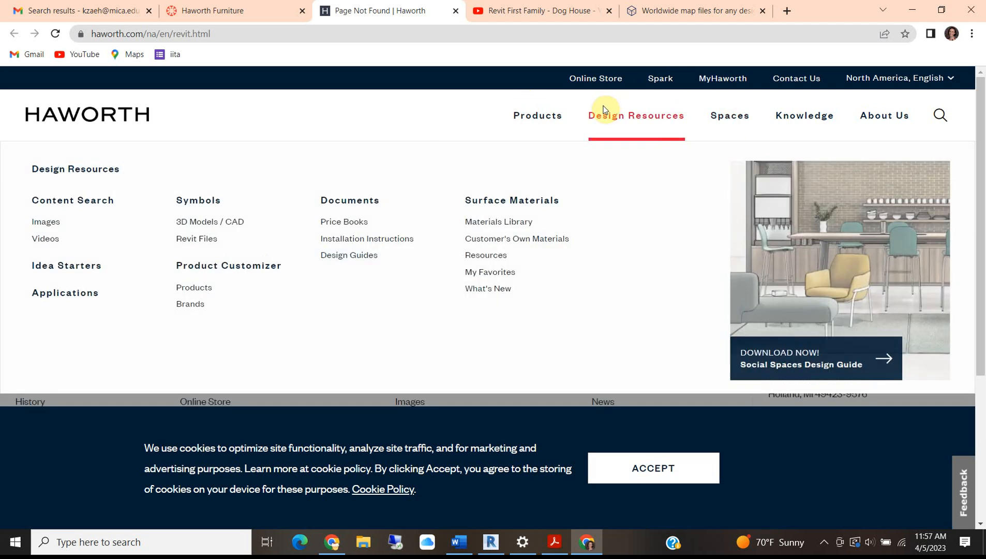
{"action": "mouse_move", "coordinate": [671, 128]}
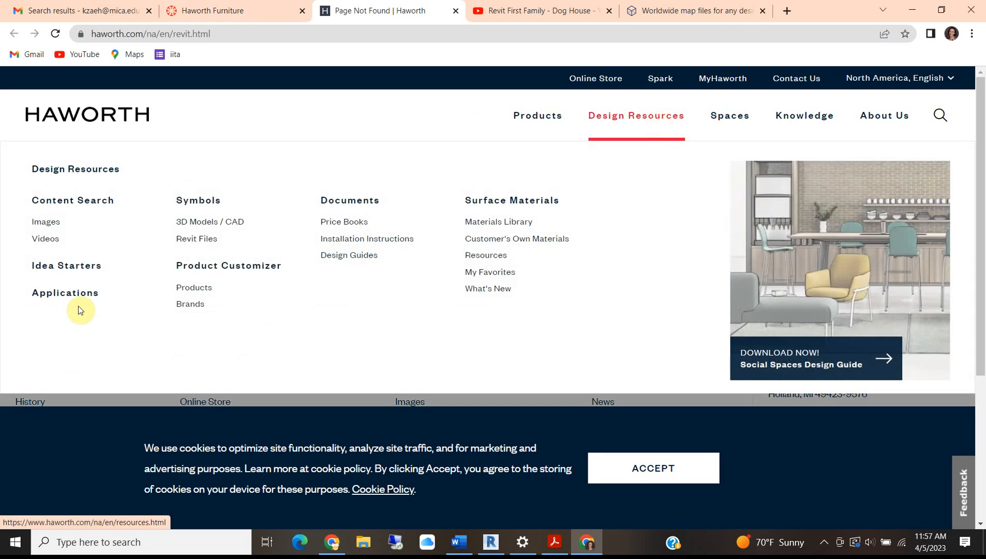
{"action": "left_click", "coordinate": [203, 240]}
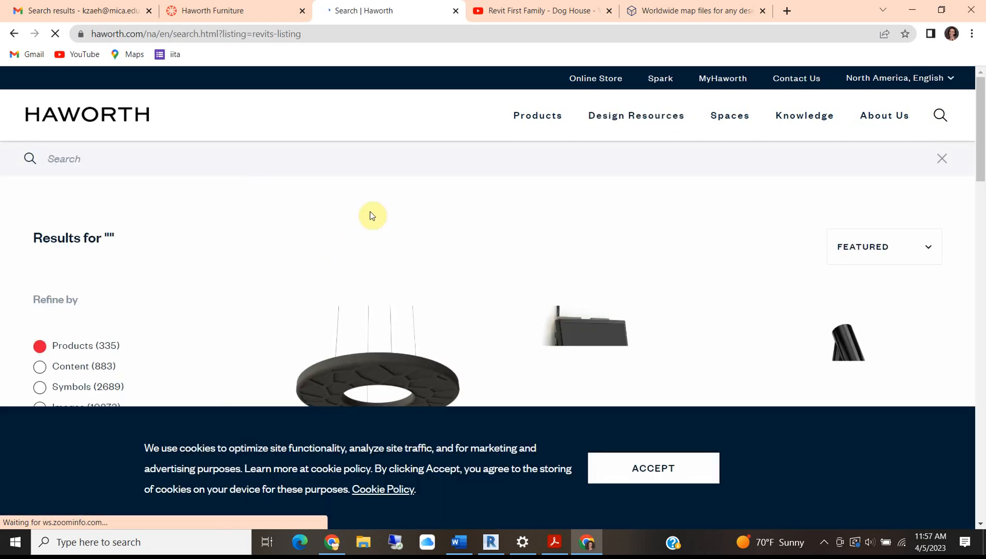
- Look through Haworth's Revit file listing from start to end and accept the site's cookies
{"action": "scroll", "coordinate": [228, 236], "scroll_direction": "down", "scroll_amount": 5}
{"action": "scroll", "coordinate": [520, 277], "scroll_direction": "down", "scroll_amount": 5}
{"action": "scroll", "coordinate": [520, 278], "scroll_direction": "down", "scroll_amount": 5}
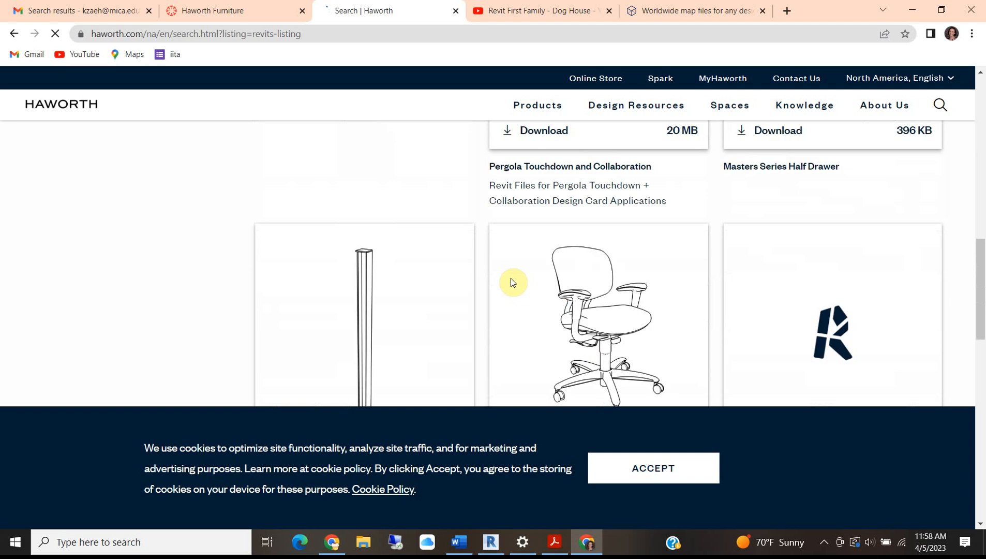
{"action": "scroll", "coordinate": [511, 282], "scroll_direction": "down", "scroll_amount": 9}
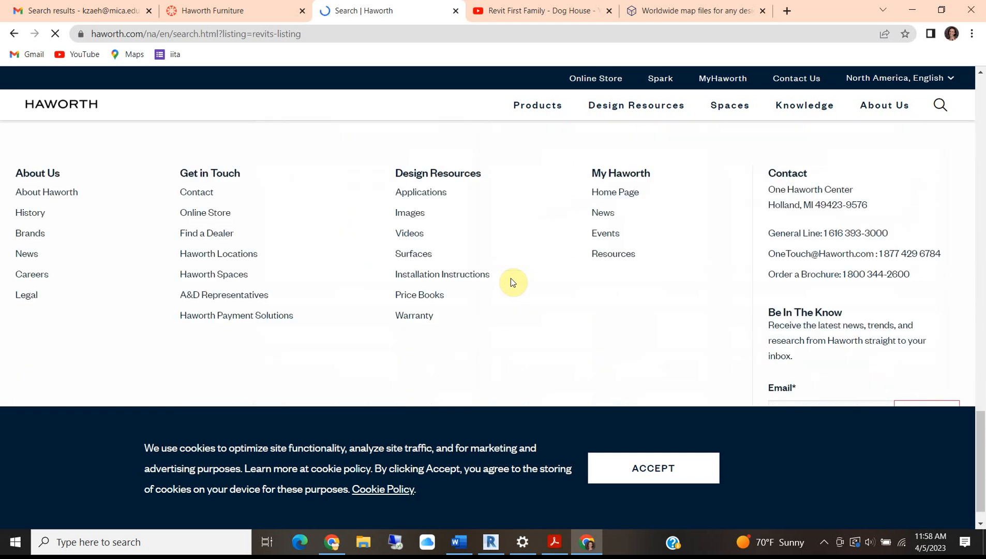
{"action": "scroll", "coordinate": [511, 279], "scroll_direction": "up", "scroll_amount": 20}
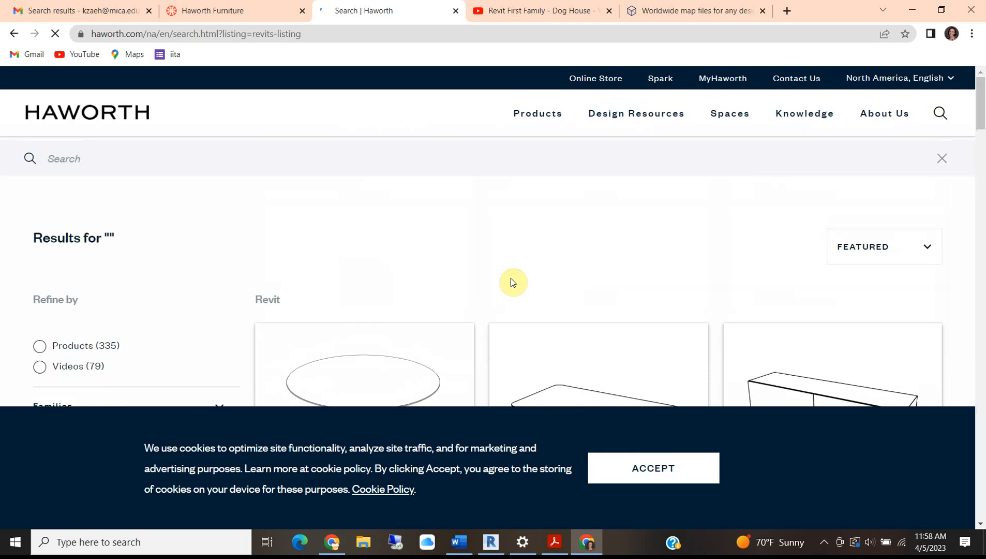
{"action": "left_click", "coordinate": [625, 469]}
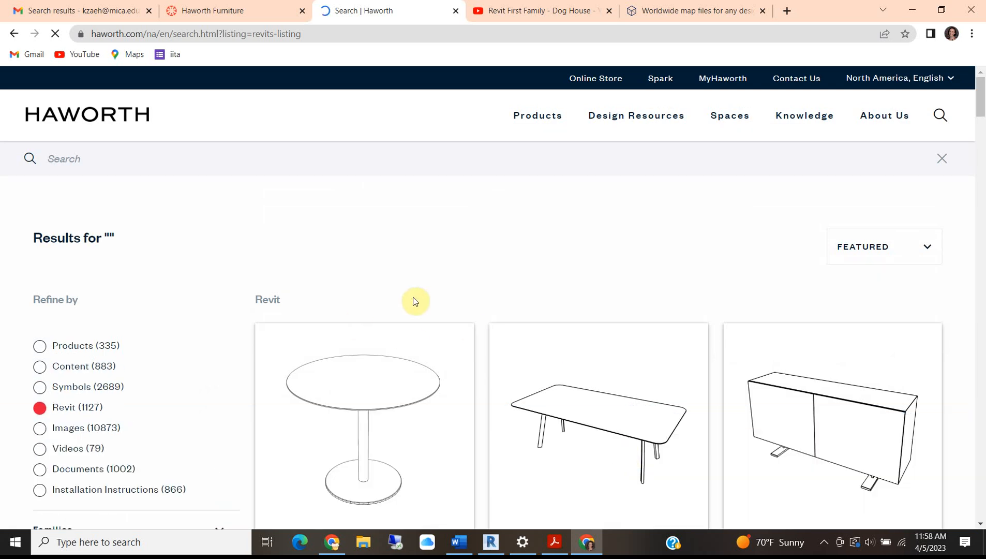
- Examine the sort options and the downloadable furniture families in Haworth's Revit listing
{"action": "scroll", "coordinate": [412, 300], "scroll_direction": "down", "scroll_amount": 2}
{"action": "scroll", "coordinate": [599, 203], "scroll_direction": "up", "scroll_amount": 2}
{"action": "left_click", "coordinate": [864, 247]}
{"action": "left_click", "coordinate": [863, 247]}
{"action": "scroll", "coordinate": [609, 311], "scroll_direction": "down", "scroll_amount": 3}
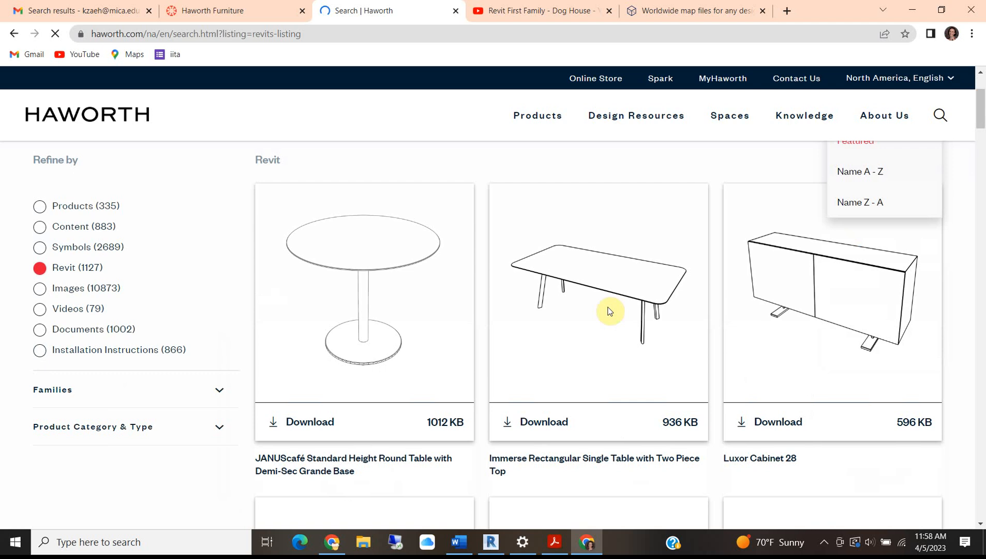
{"action": "scroll", "coordinate": [609, 311], "scroll_direction": "down", "scroll_amount": 15}
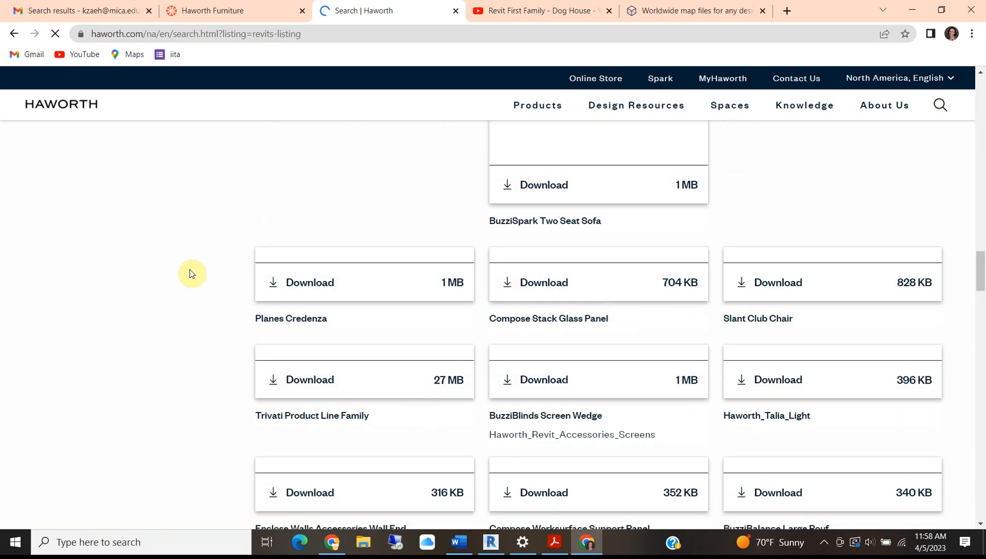
{"action": "scroll", "coordinate": [209, 277], "scroll_direction": "down", "scroll_amount": 5}
{"action": "scroll", "coordinate": [209, 277], "scroll_direction": "down", "scroll_amount": 5}
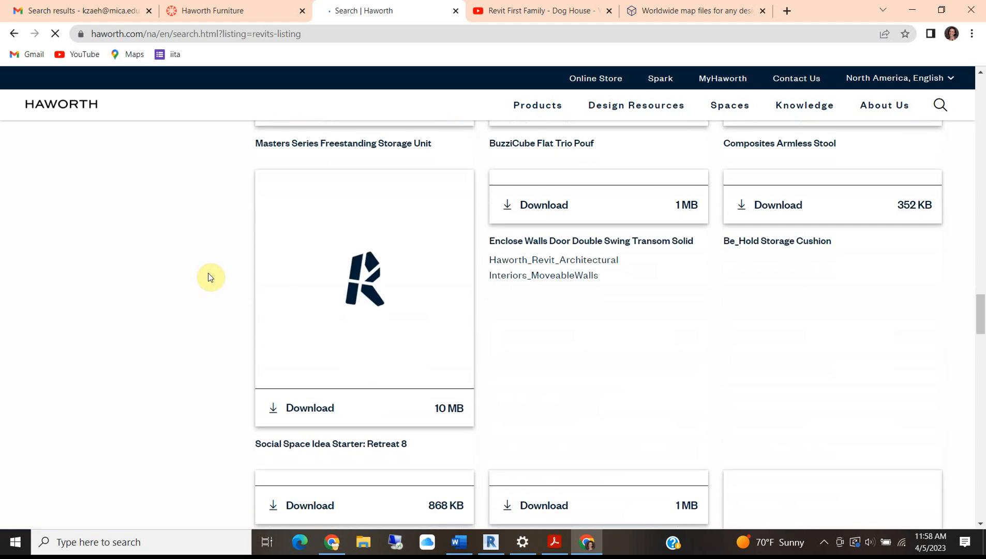
{"action": "scroll", "coordinate": [209, 277], "scroll_direction": "down", "scroll_amount": 5}
{"action": "scroll", "coordinate": [210, 277], "scroll_direction": "up", "scroll_amount": 4}
{"action": "scroll", "coordinate": [210, 277], "scroll_direction": "down", "scroll_amount": 4}
{"action": "scroll", "coordinate": [209, 278], "scroll_direction": "down", "scroll_amount": 10}
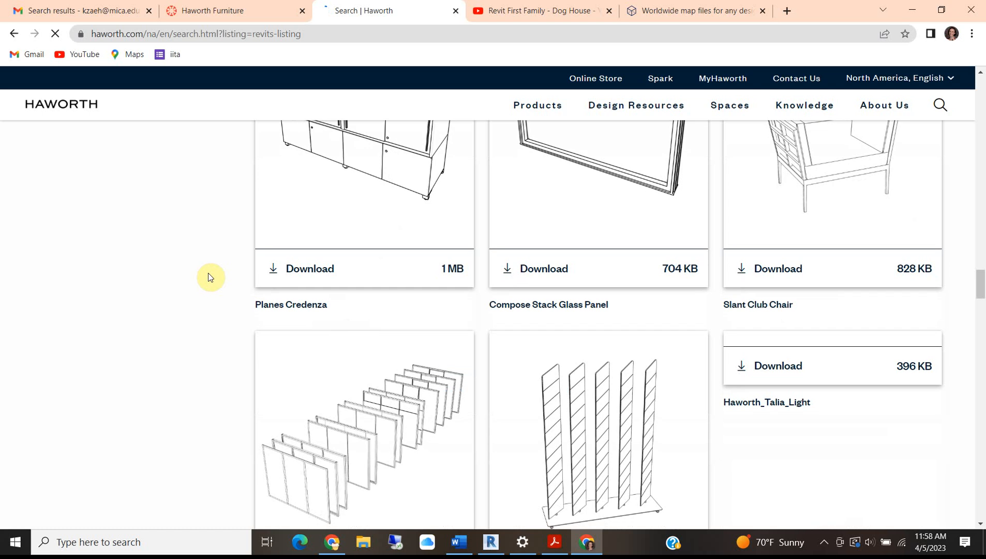
- Download the Slant Club Chair and LC4 Chaise Lounge Revit families from the Haworth listing
{"action": "scroll", "coordinate": [209, 278], "scroll_direction": "up", "scroll_amount": 6}
{"action": "left_click", "coordinate": [759, 401]}
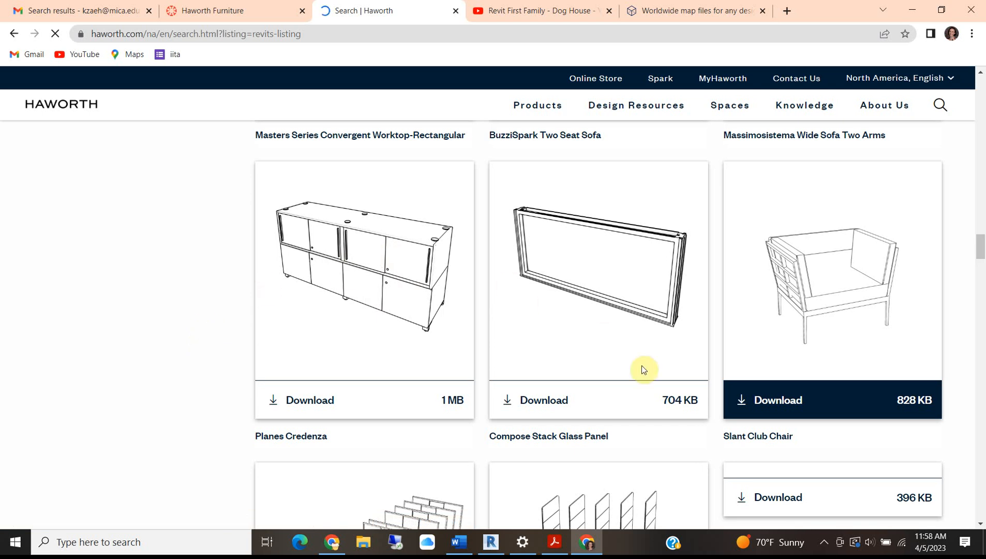
{"action": "scroll", "coordinate": [454, 333], "scroll_direction": "down", "scroll_amount": 10}
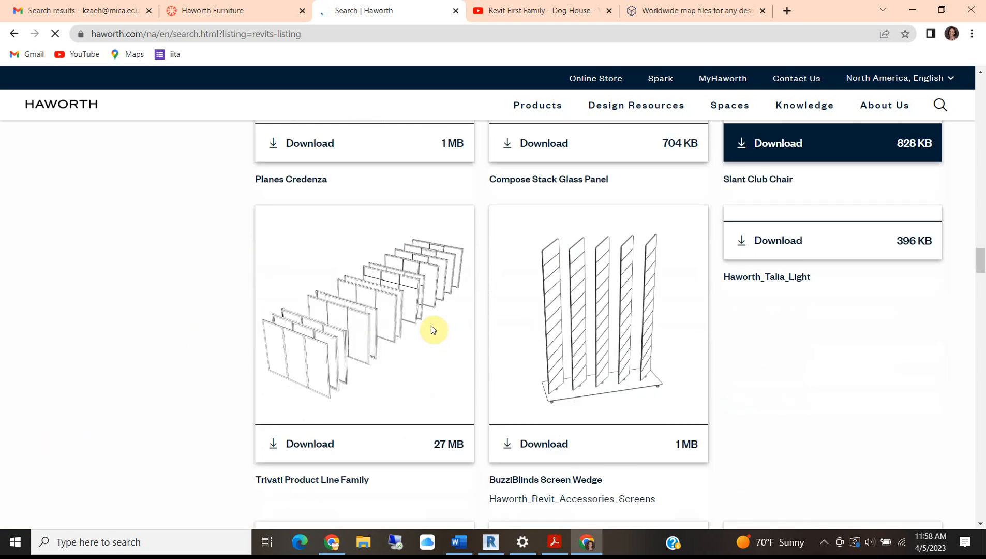
{"action": "scroll", "coordinate": [426, 314], "scroll_direction": "down", "scroll_amount": 4}
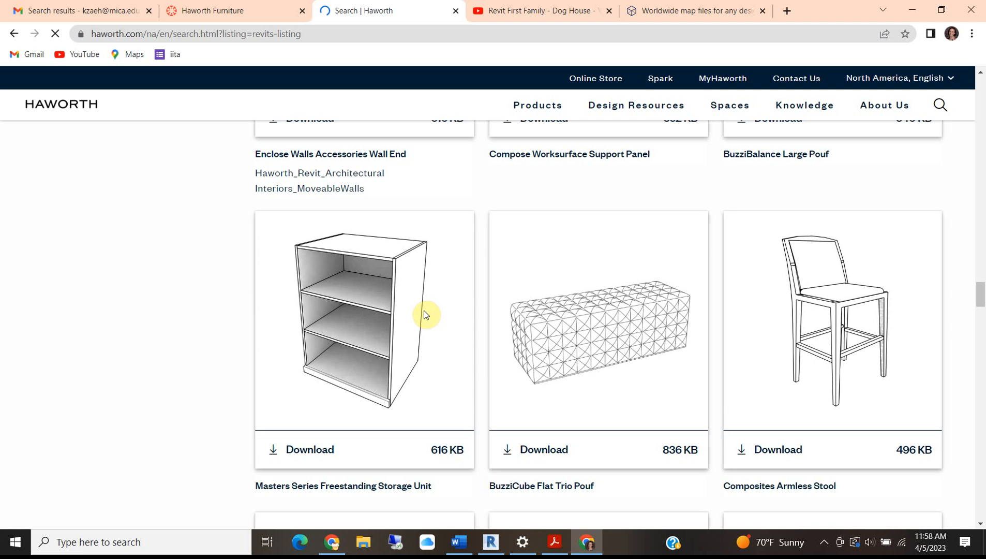
{"action": "scroll", "coordinate": [552, 395], "scroll_direction": "down", "scroll_amount": 6}
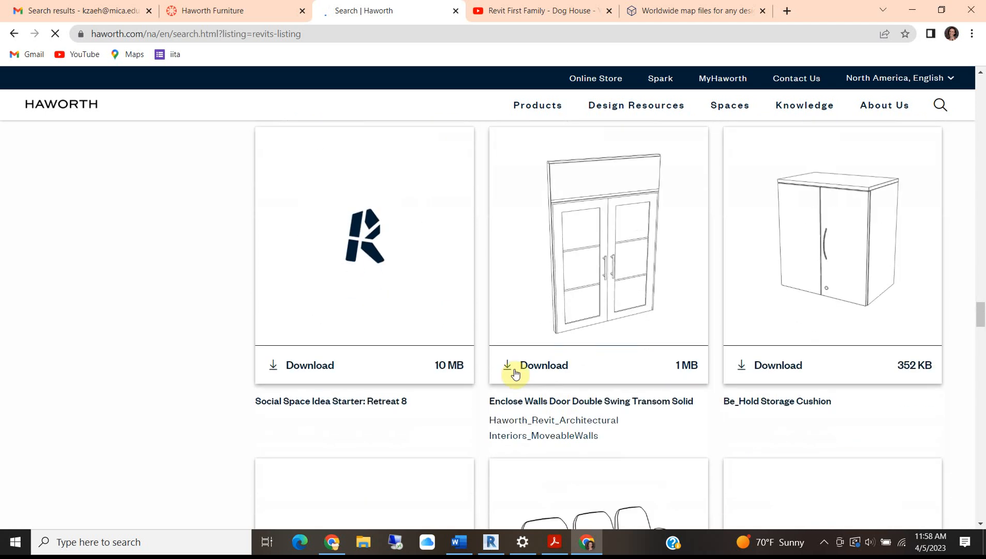
{"action": "scroll", "coordinate": [782, 349], "scroll_direction": "down", "scroll_amount": 6}
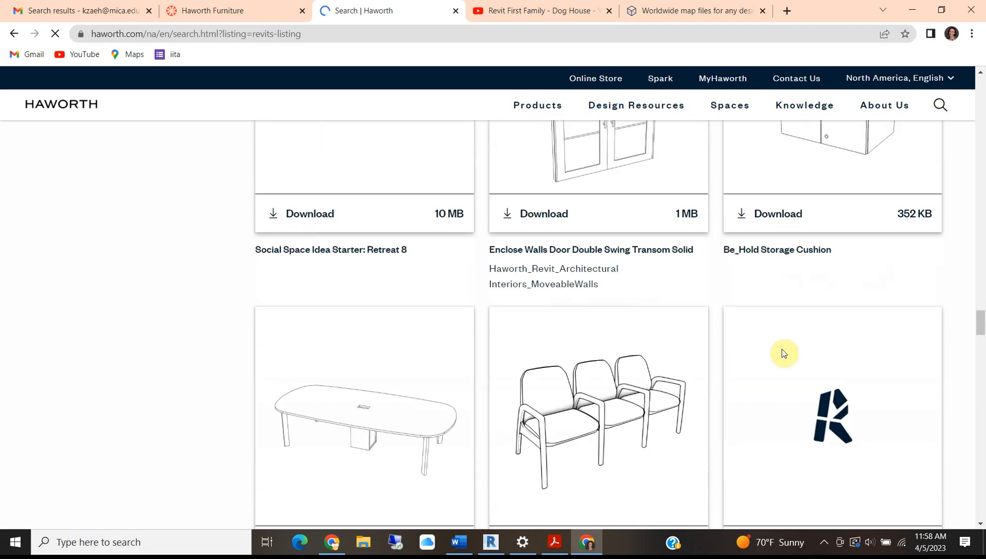
{"action": "scroll", "coordinate": [571, 274], "scroll_direction": "down", "scroll_amount": 4}
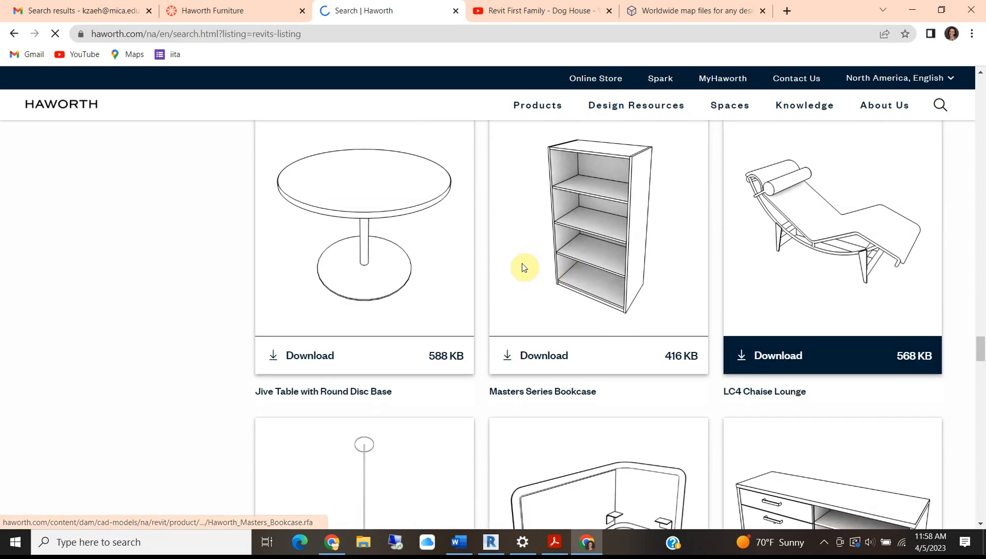
- Download the BuzziMoon Light family from the Haworth listing
{"action": "scroll", "coordinate": [523, 266], "scroll_direction": "down", "scroll_amount": 4}
{"action": "scroll", "coordinate": [522, 266], "scroll_direction": "down", "scroll_amount": 6}
{"action": "scroll", "coordinate": [523, 267], "scroll_direction": "up", "scroll_amount": 4}
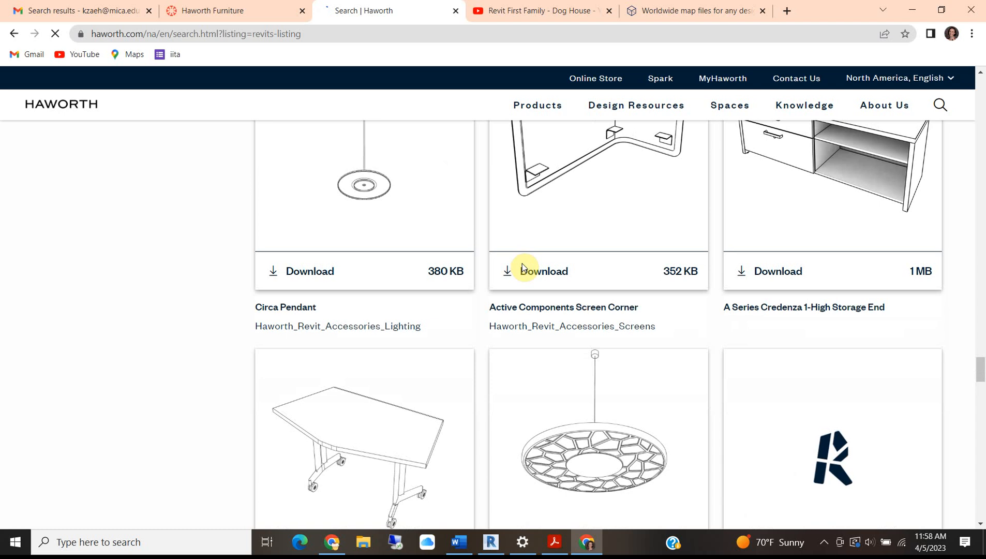
{"action": "scroll", "coordinate": [523, 267], "scroll_direction": "down", "scroll_amount": 5}
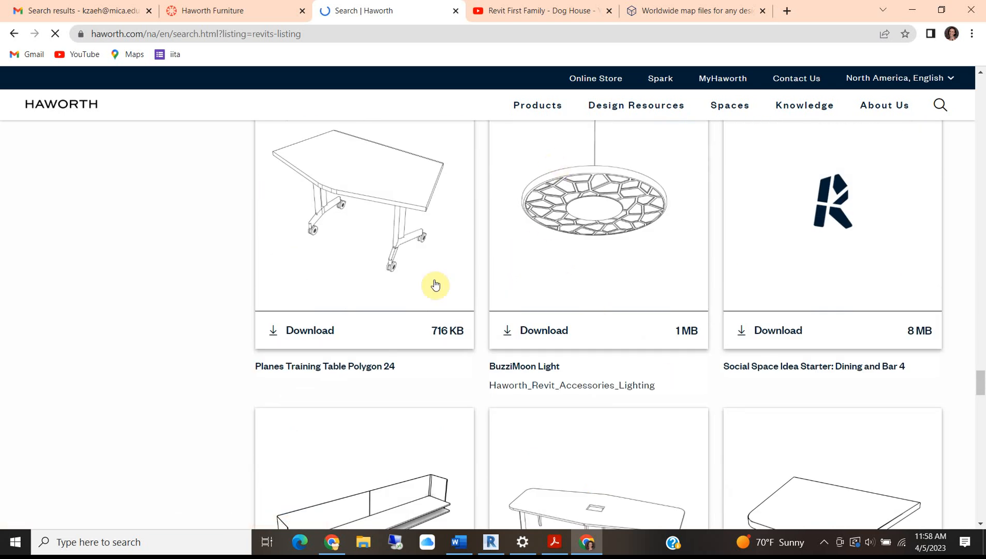
{"action": "scroll", "coordinate": [404, 302], "scroll_direction": "down", "scroll_amount": 7}
{"action": "scroll", "coordinate": [404, 305], "scroll_direction": "up", "scroll_amount": 5}
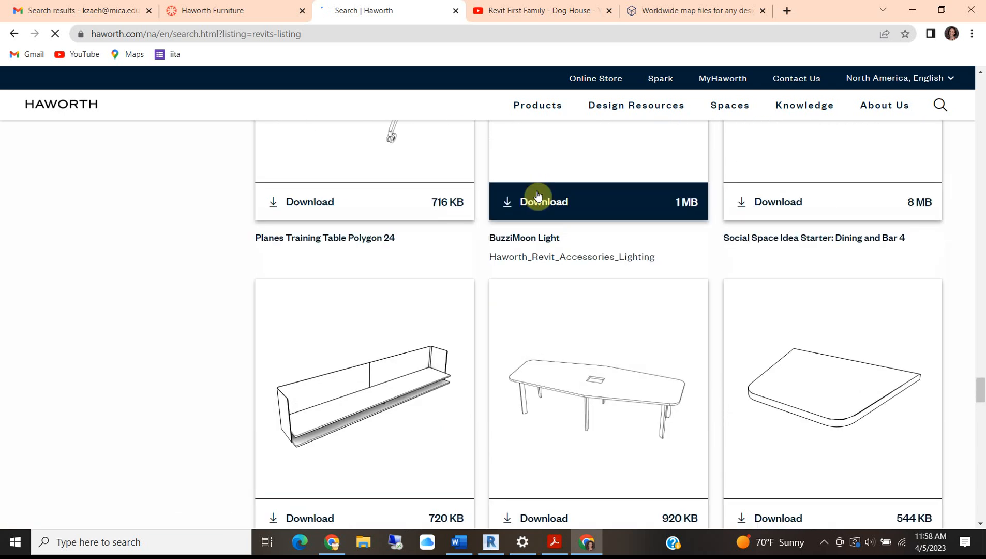
- Look through the remaining Haworth Revit families for more seating, tables and lighting suited to the room
{"action": "scroll", "coordinate": [427, 338], "scroll_direction": "down", "scroll_amount": 4}
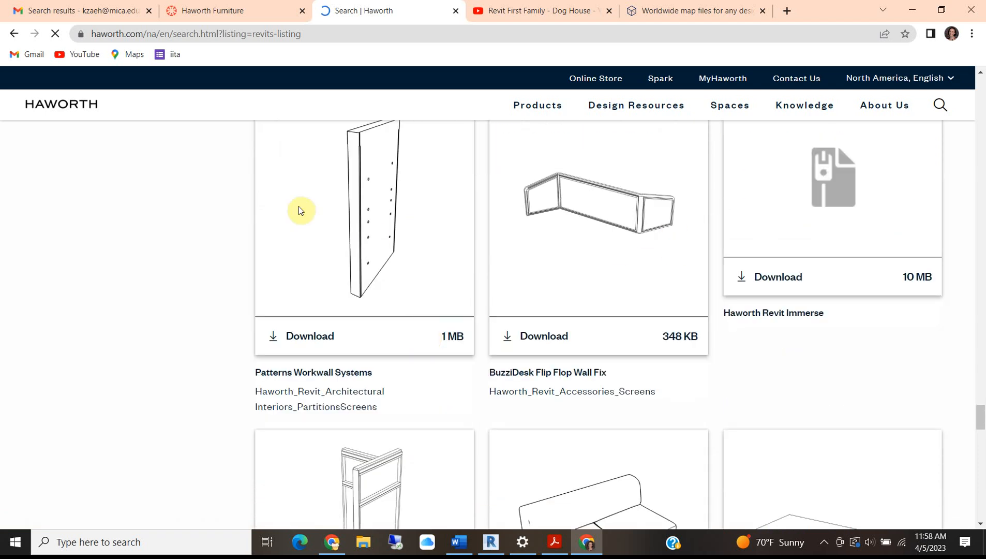
{"action": "scroll", "coordinate": [282, 357], "scroll_direction": "down", "scroll_amount": 5}
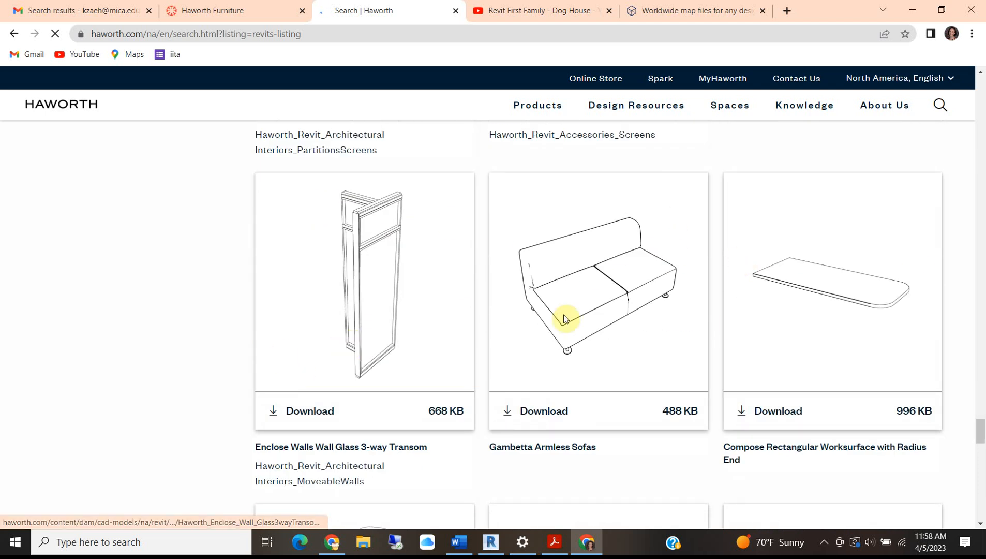
{"action": "scroll", "coordinate": [557, 379], "scroll_direction": "down", "scroll_amount": 9}
{"action": "scroll", "coordinate": [557, 379], "scroll_direction": "down", "scroll_amount": 15}
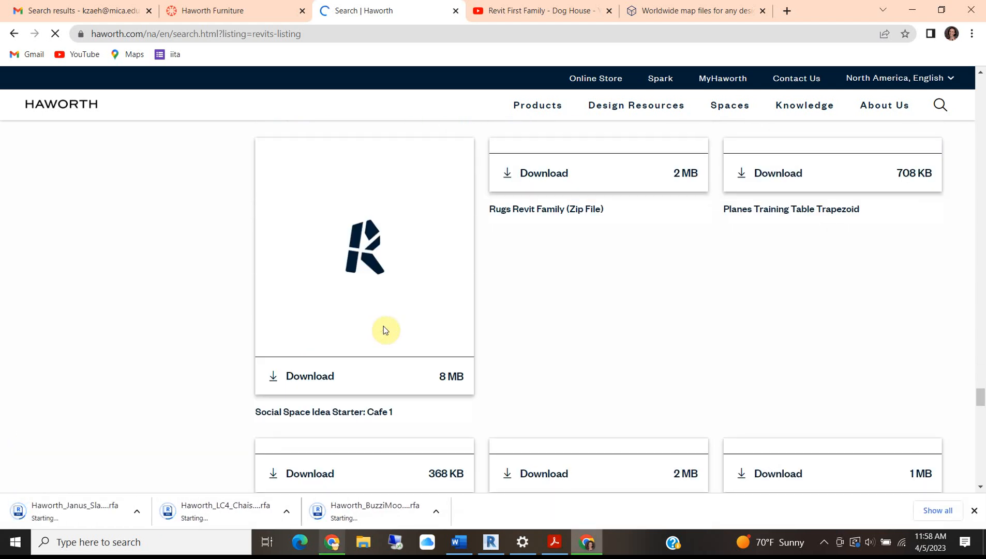
{"action": "scroll", "coordinate": [384, 326], "scroll_direction": "down", "scroll_amount": 8}
{"action": "scroll", "coordinate": [384, 326], "scroll_direction": "down", "scroll_amount": 10}
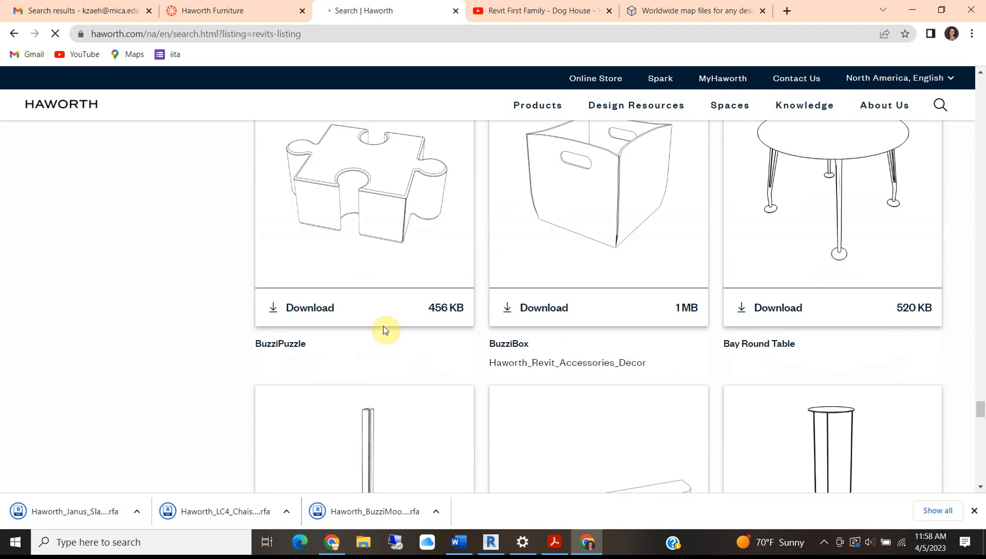
{"action": "scroll", "coordinate": [383, 326], "scroll_direction": "down", "scroll_amount": 6}
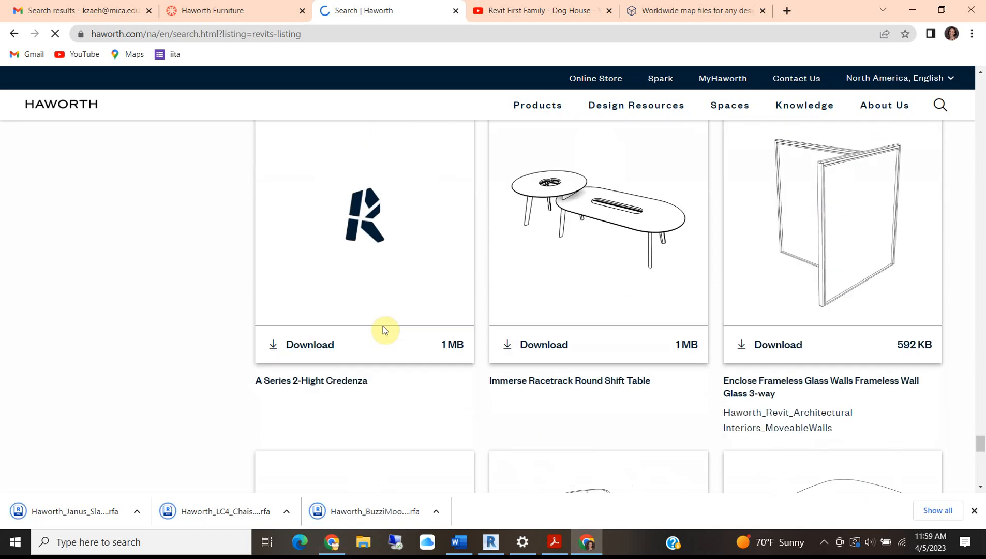
{"action": "scroll", "coordinate": [382, 325], "scroll_direction": "down", "scroll_amount": 6}
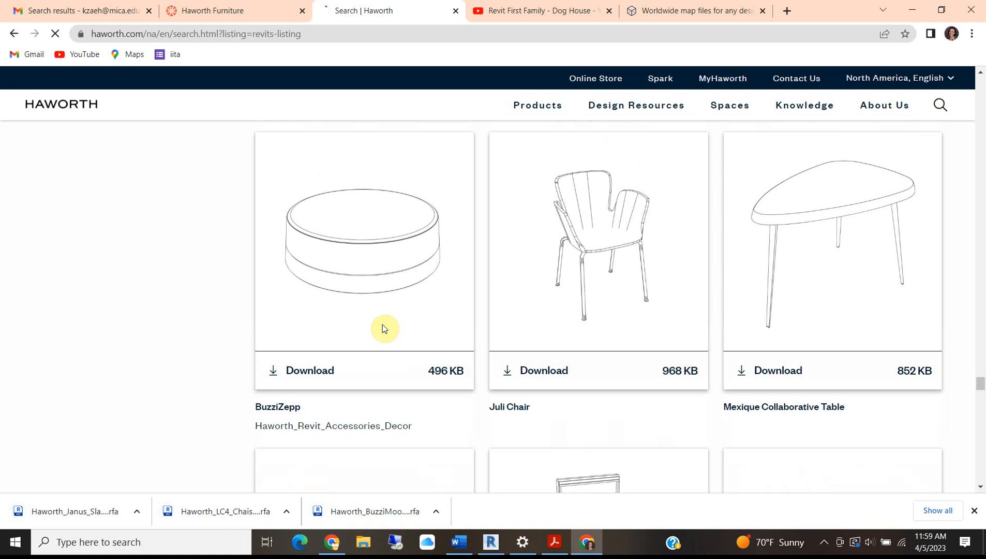
{"action": "scroll", "coordinate": [849, 352], "scroll_direction": "down", "scroll_amount": 5}
{"action": "scroll", "coordinate": [481, 310], "scroll_direction": "down", "scroll_amount": 7}
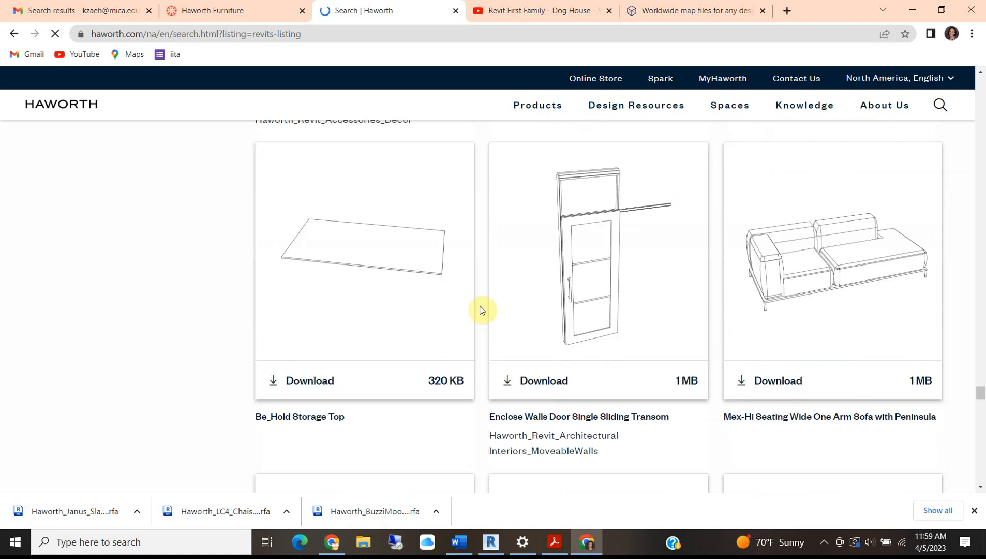
{"action": "scroll", "coordinate": [481, 309], "scroll_direction": "down", "scroll_amount": 8}
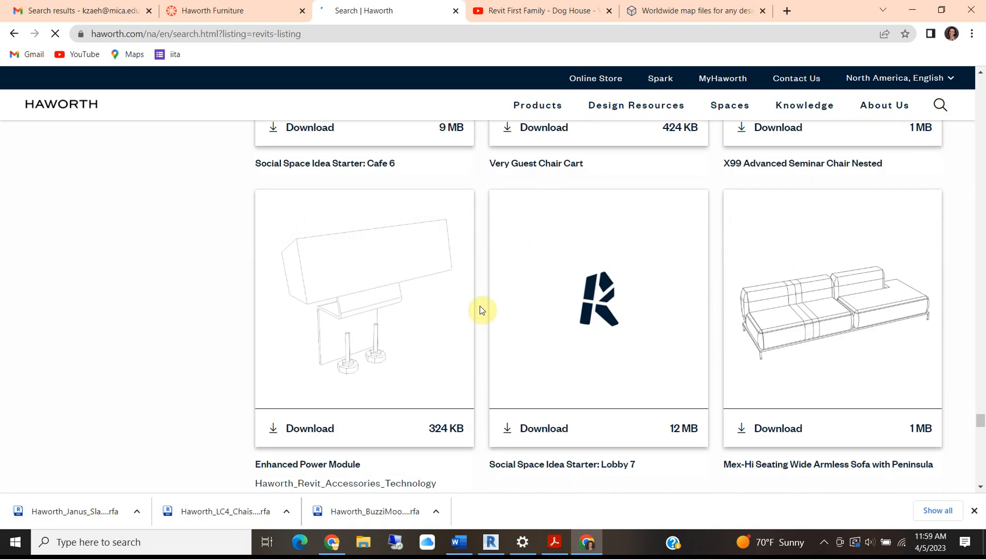
{"action": "scroll", "coordinate": [481, 309], "scroll_direction": "down", "scroll_amount": 8}
{"action": "scroll", "coordinate": [484, 303], "scroll_direction": "down", "scroll_amount": 8}
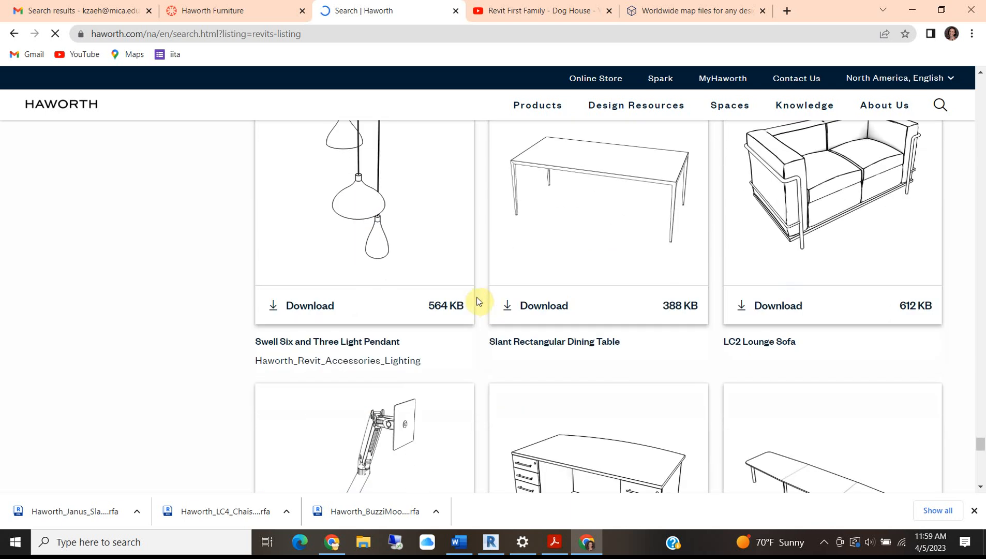
- Download the Slant Rectangular Dining Table and Swell Six and Three Light Pendant families
{"action": "scroll", "coordinate": [546, 182], "scroll_direction": "up", "scroll_amount": 5}
{"action": "scroll", "coordinate": [598, 356], "scroll_direction": "down", "scroll_amount": 2}
{"action": "left_click", "coordinate": [542, 442]}
{"action": "left_click", "coordinate": [301, 434]}
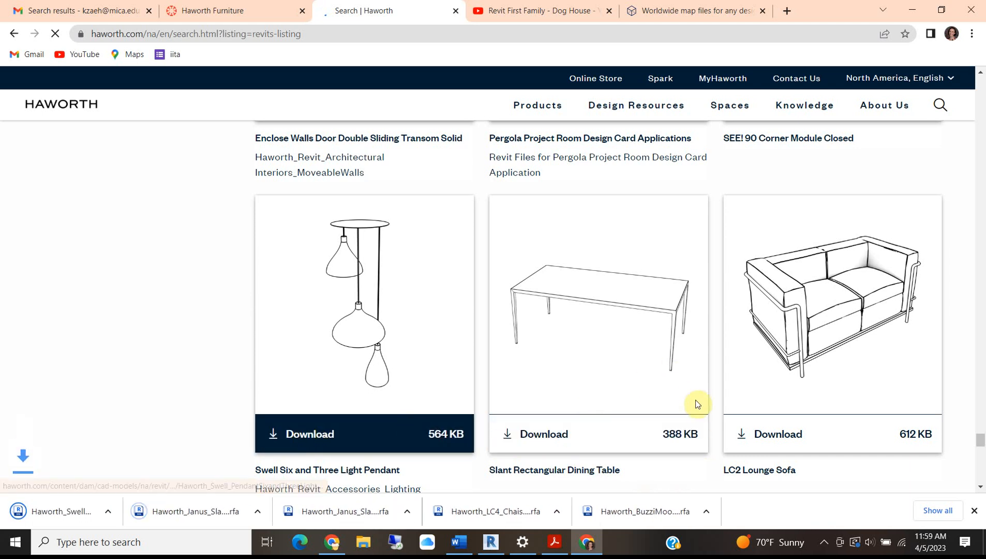
{"action": "scroll", "coordinate": [695, 406], "scroll_direction": "down", "scroll_amount": 4}
{"action": "scroll", "coordinate": [559, 341], "scroll_direction": "down", "scroll_amount": 4}
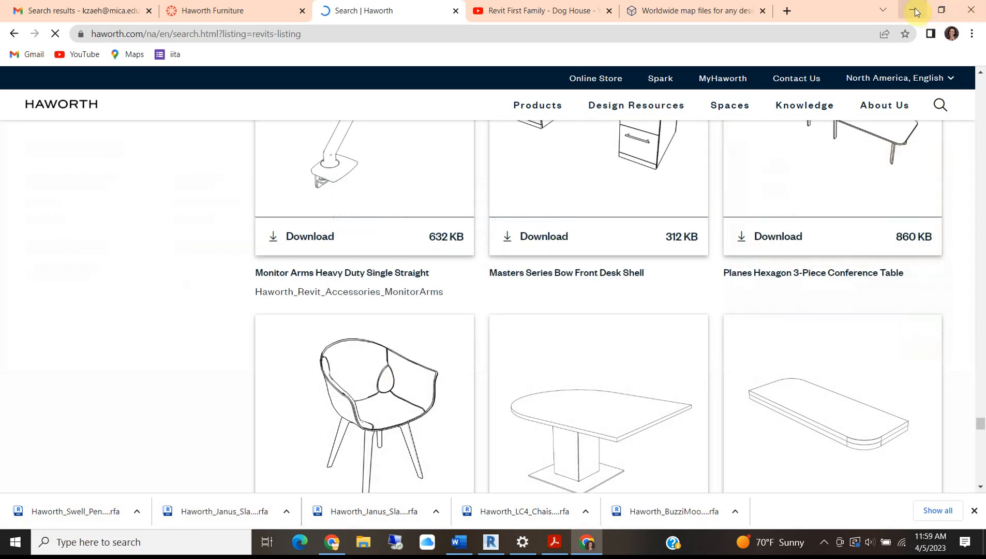
- Switch to Revit and load the Haworth_LC4_ChaiseLounge.rfa family from the Downloads folder
{"action": "left_click", "coordinate": [915, 10]}
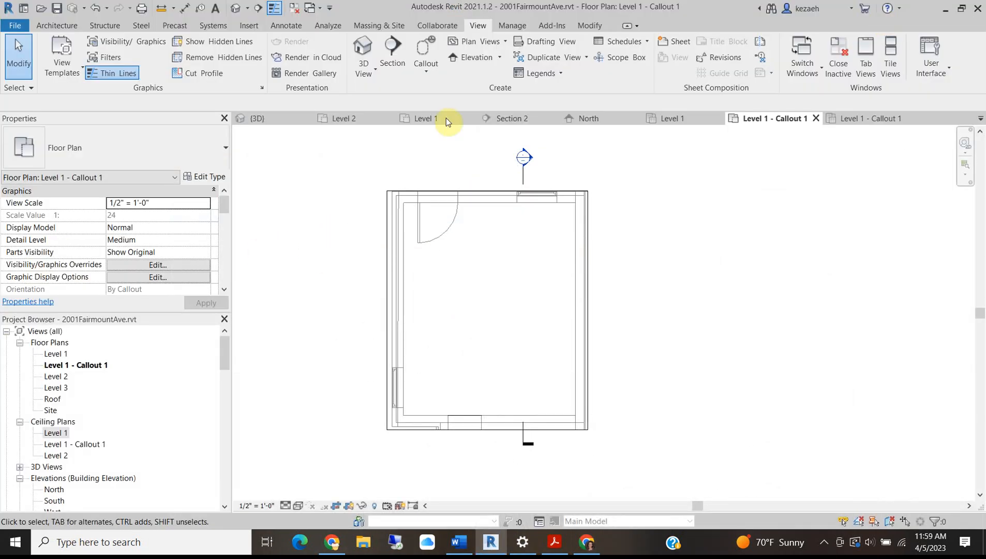
{"action": "left_click", "coordinate": [249, 25]}
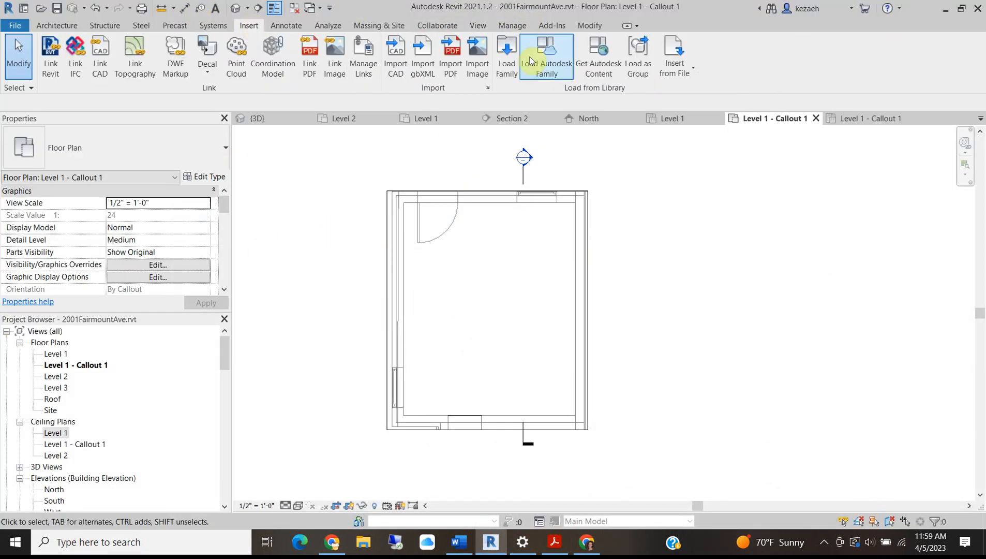
{"action": "left_click", "coordinate": [507, 56]}
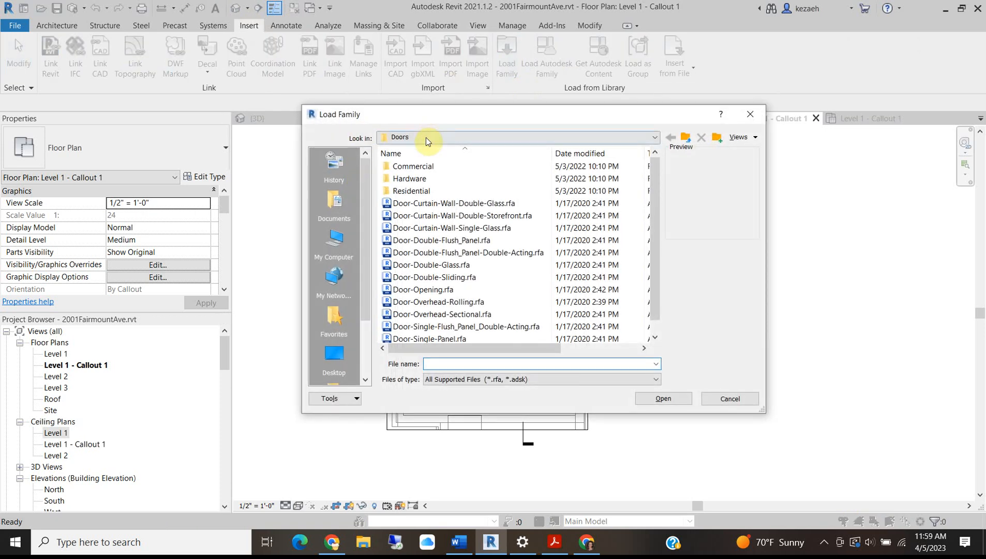
{"action": "left_click", "coordinate": [426, 138]}
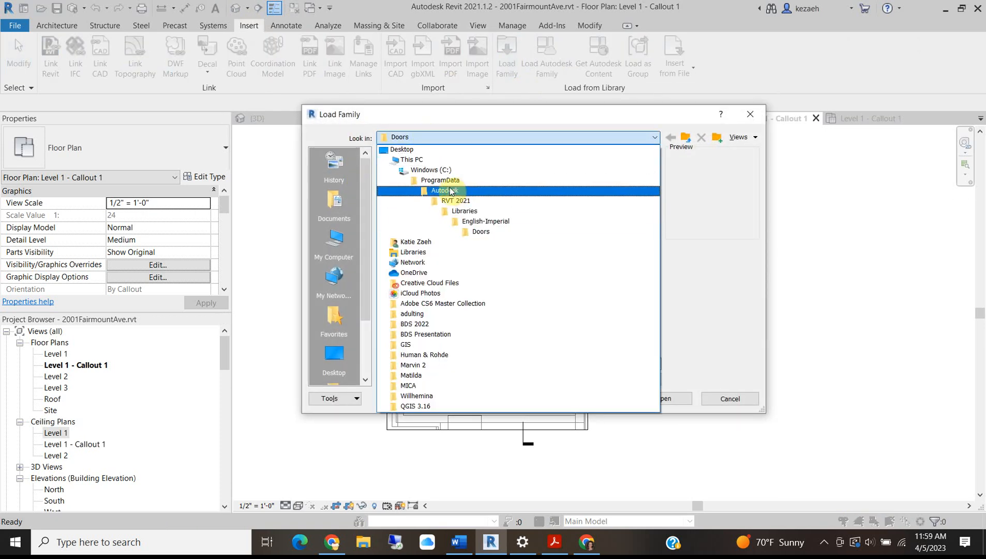
{"action": "left_click", "coordinate": [415, 161]}
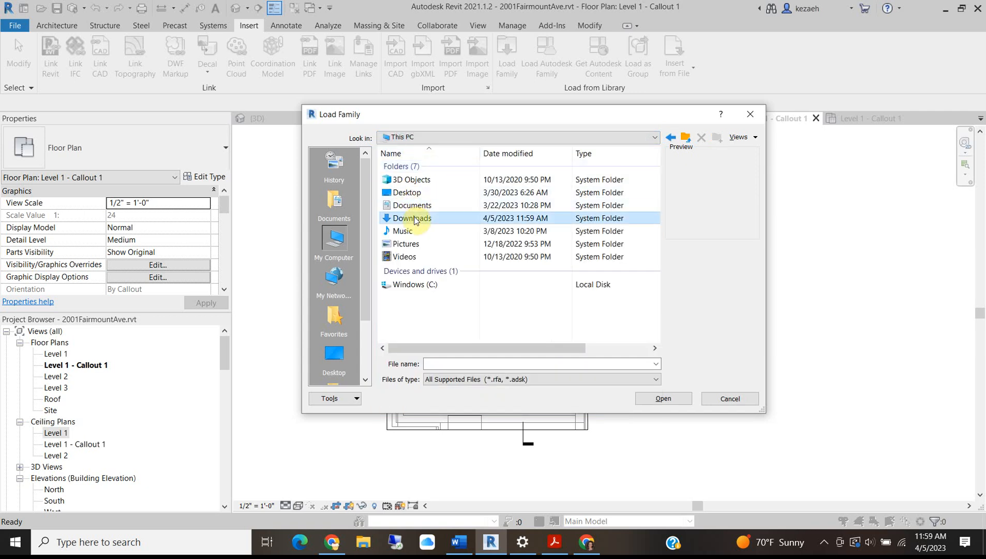
{"action": "double_click", "coordinate": [415, 218]}
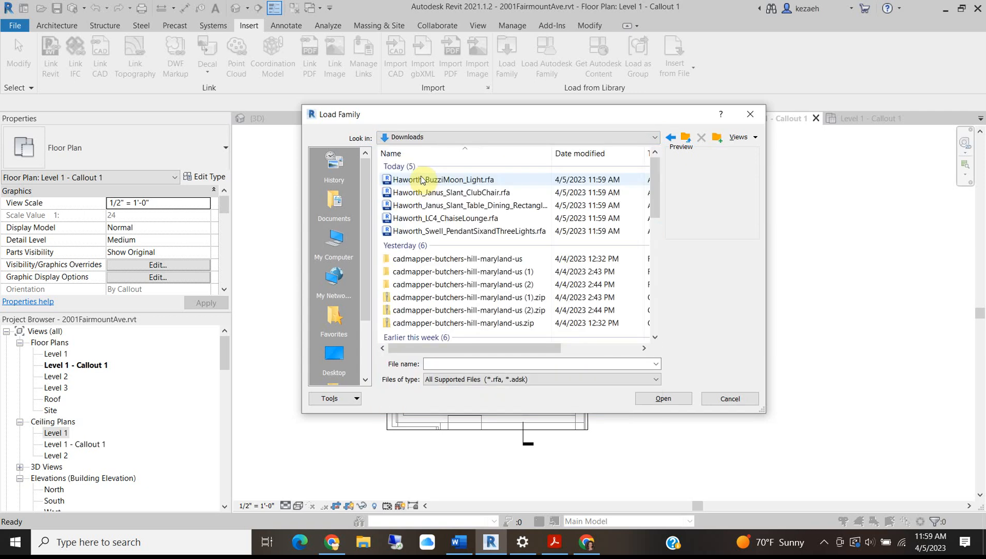
{"action": "left_click", "coordinate": [459, 219]}
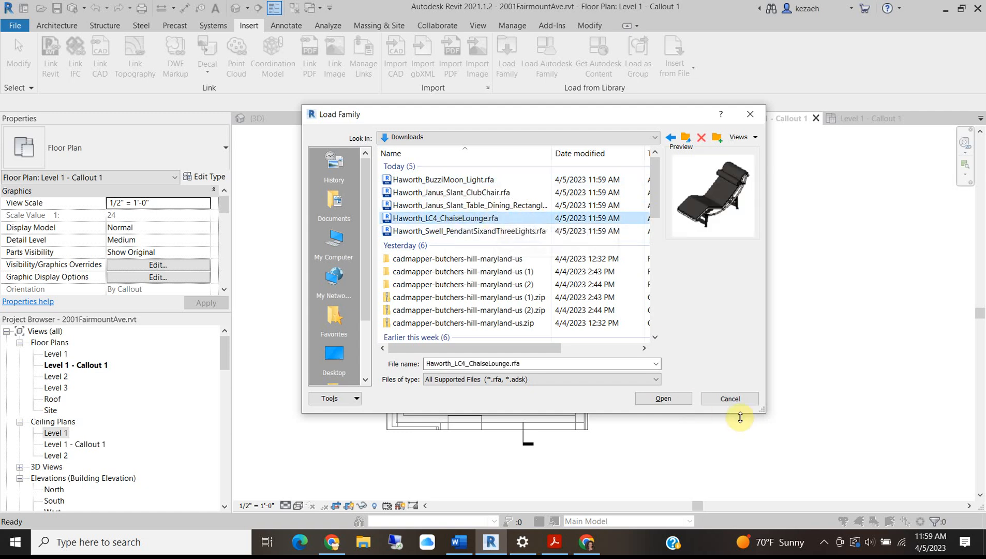
{"action": "left_click", "coordinate": [666, 400]}
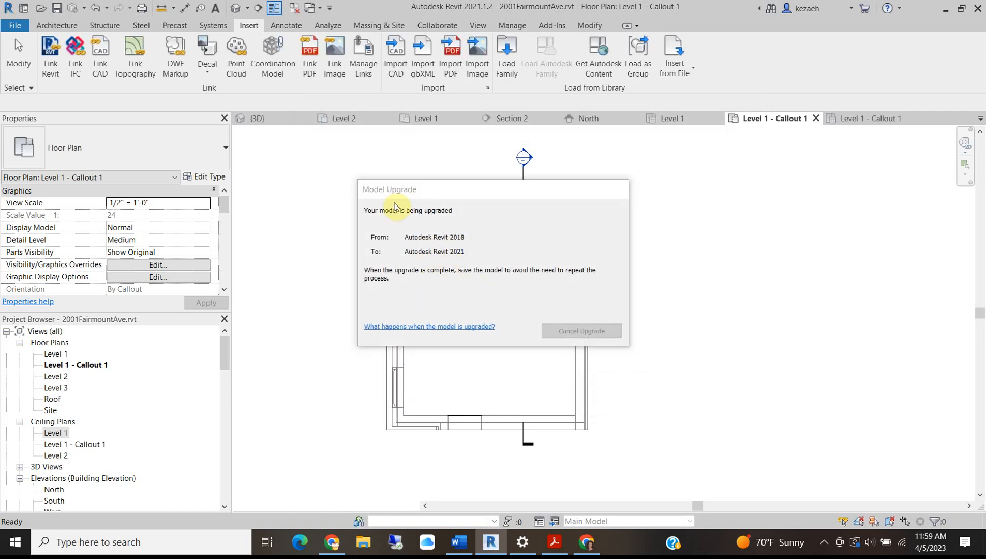
- Place one Haworth LC4 chaise lounge component, type HCCS-LC4, near the middle of the room in the Level 1 callout floor plan
{"action": "left_click", "coordinate": [57, 26]}
{"action": "left_click", "coordinate": [145, 50]}
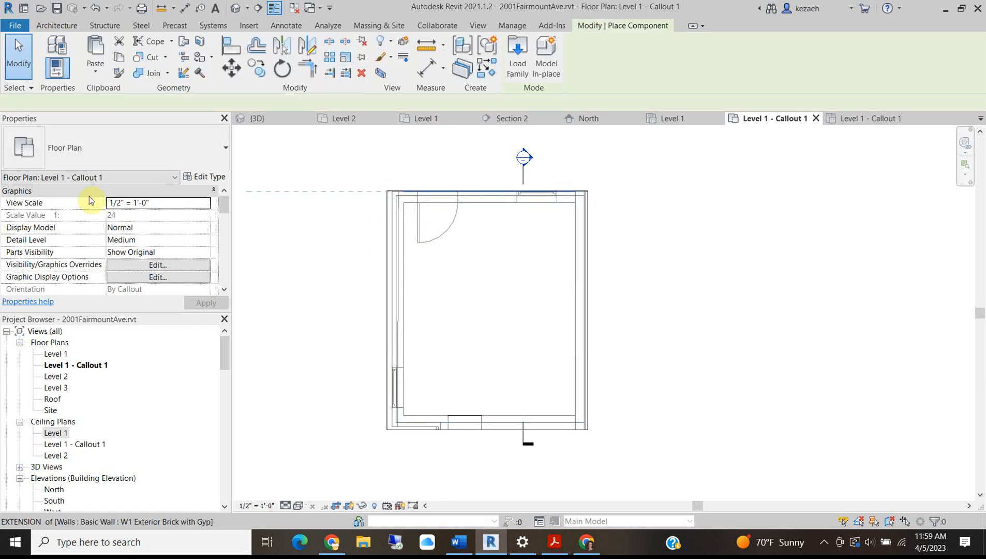
{"action": "left_click", "coordinate": [91, 141]}
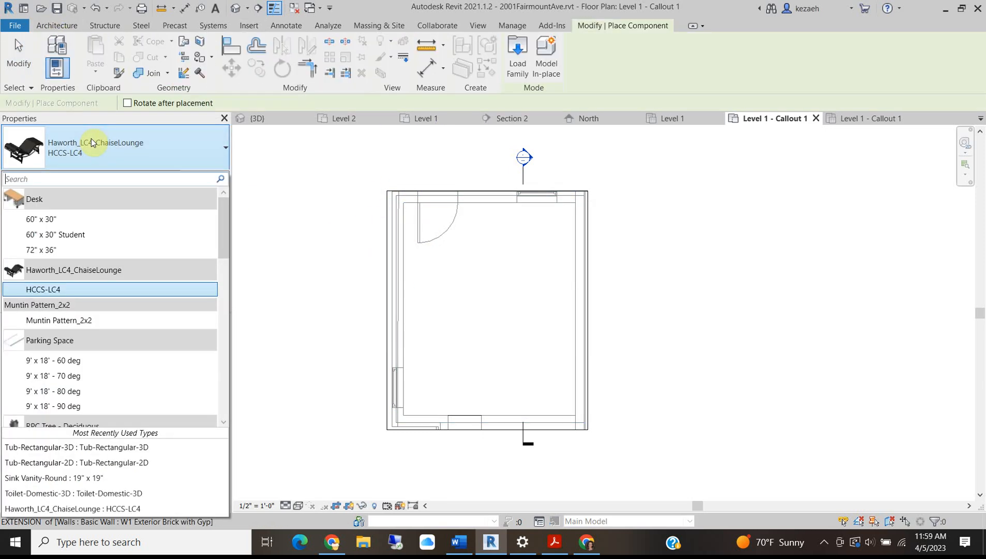
{"action": "left_click", "coordinate": [91, 142]}
{"action": "scroll", "coordinate": [465, 316], "scroll_direction": "up", "scroll_amount": 3}
{"action": "left_click", "coordinate": [499, 308]}
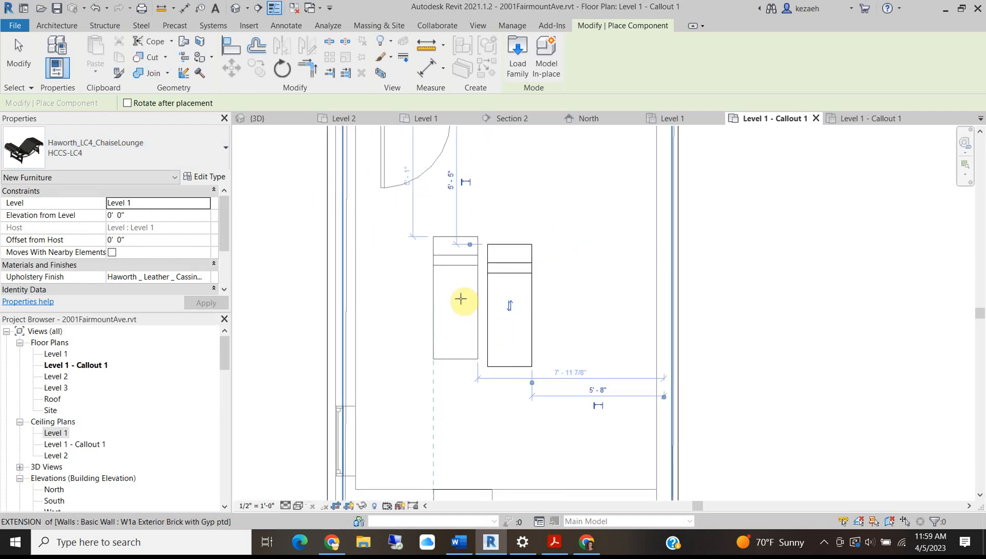
{"action": "key", "text": "Escape"}
{"action": "key", "text": "Escape"}
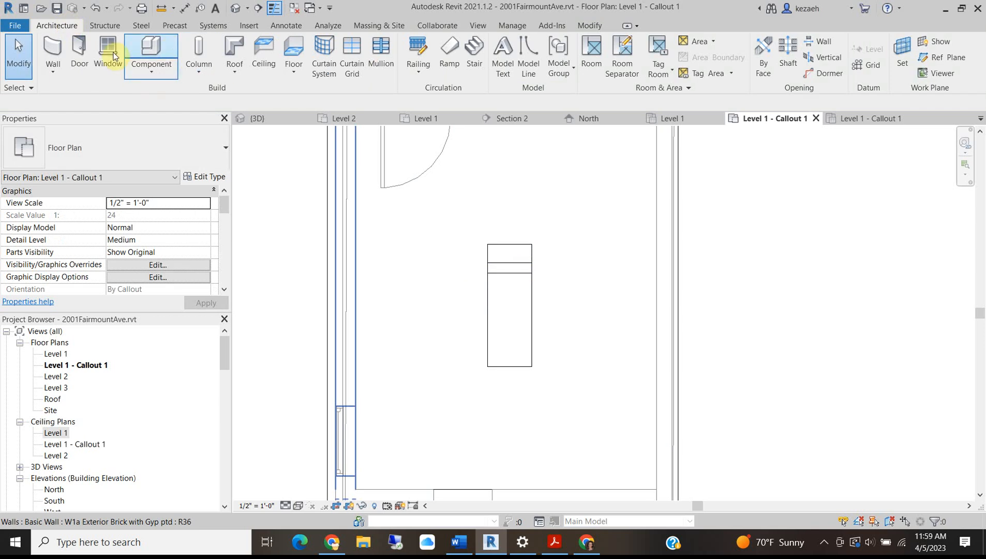
- Load the Haworth_Janus_Slant_ClubChair.rfa family from the Downloads folder into the project
{"action": "left_click", "coordinate": [248, 26]}
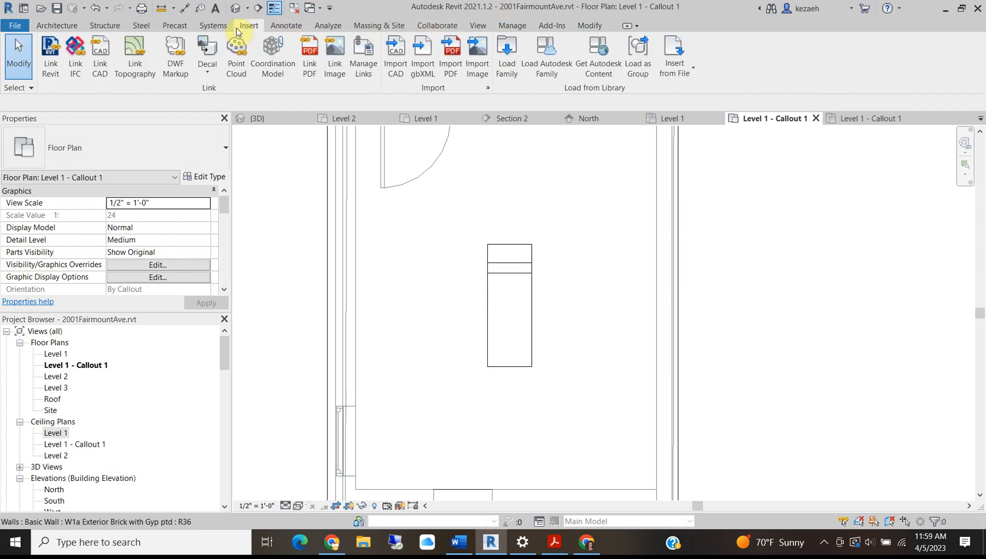
{"action": "left_click", "coordinate": [484, 51]}
{"action": "left_click", "coordinate": [799, 394]}
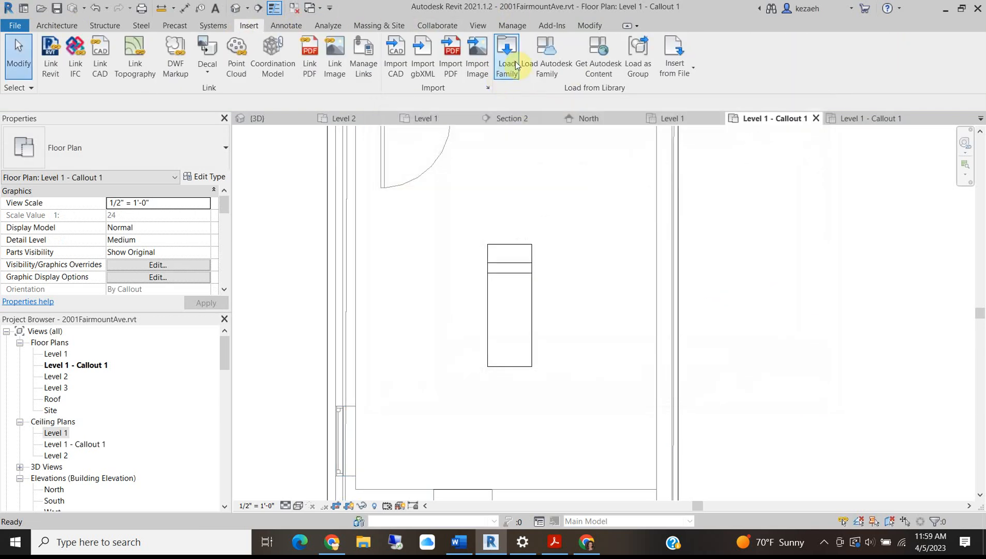
{"action": "left_click", "coordinate": [518, 61]}
{"action": "left_click", "coordinate": [449, 194]}
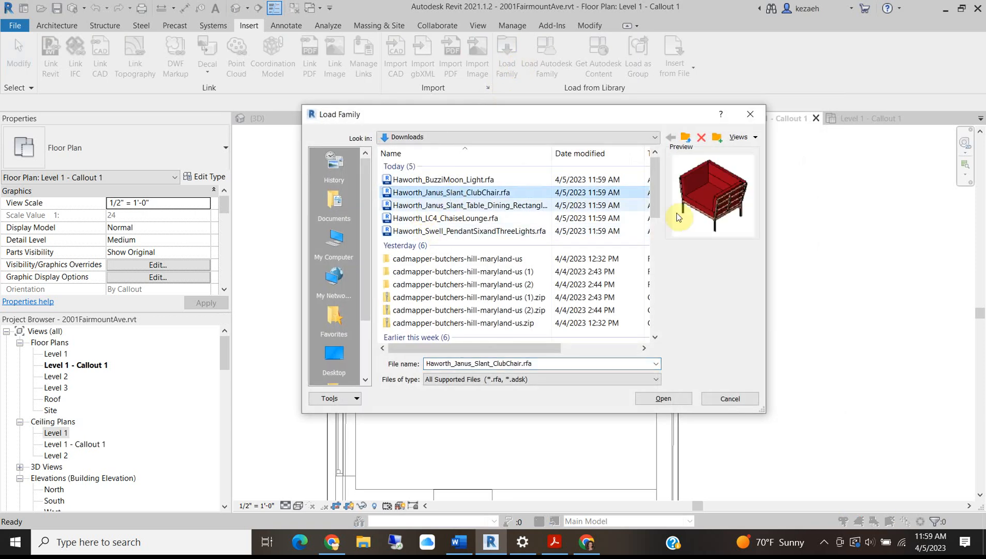
{"action": "left_click", "coordinate": [663, 398]}
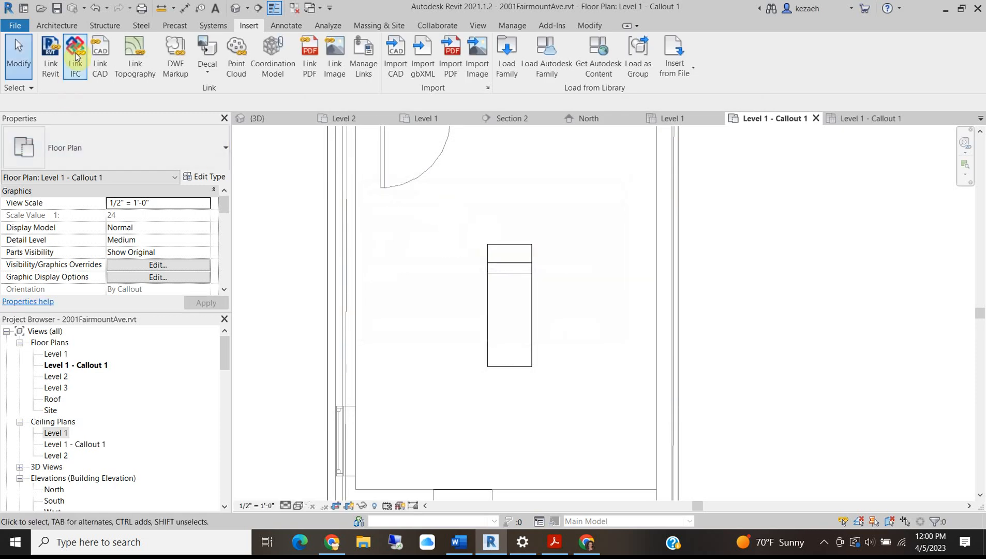
- Place two Haworth Janus Slant club chairs, type HCJC-SL-L1W, one just above the chaise lounge and one to its upper left in plan
{"action": "left_click", "coordinate": [57, 25]}
{"action": "left_click", "coordinate": [153, 48]}
{"action": "left_click", "coordinate": [517, 200]}
{"action": "scroll", "coordinate": [517, 312], "scroll_direction": "down", "scroll_amount": 2}
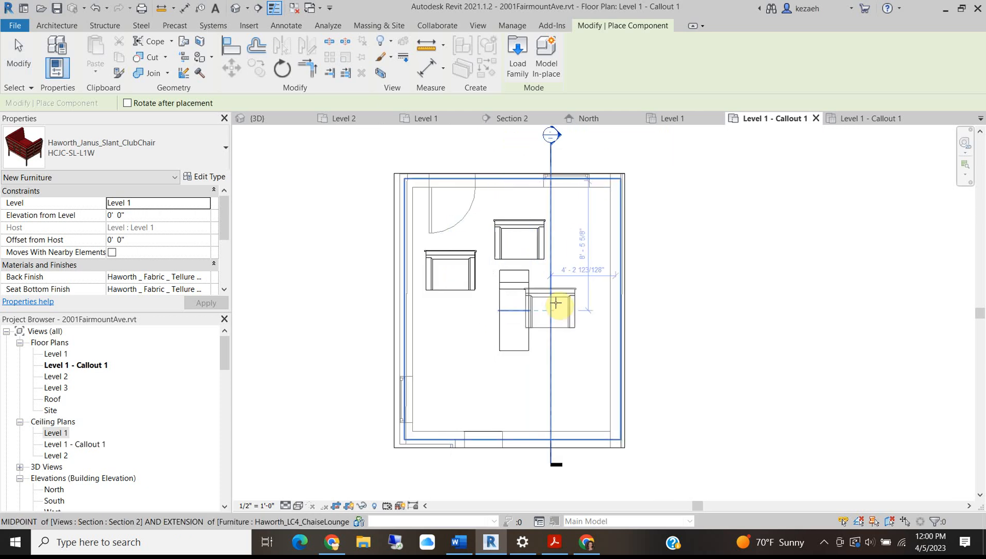
{"action": "key", "text": "Escape"}
{"action": "key", "text": "Escape"}
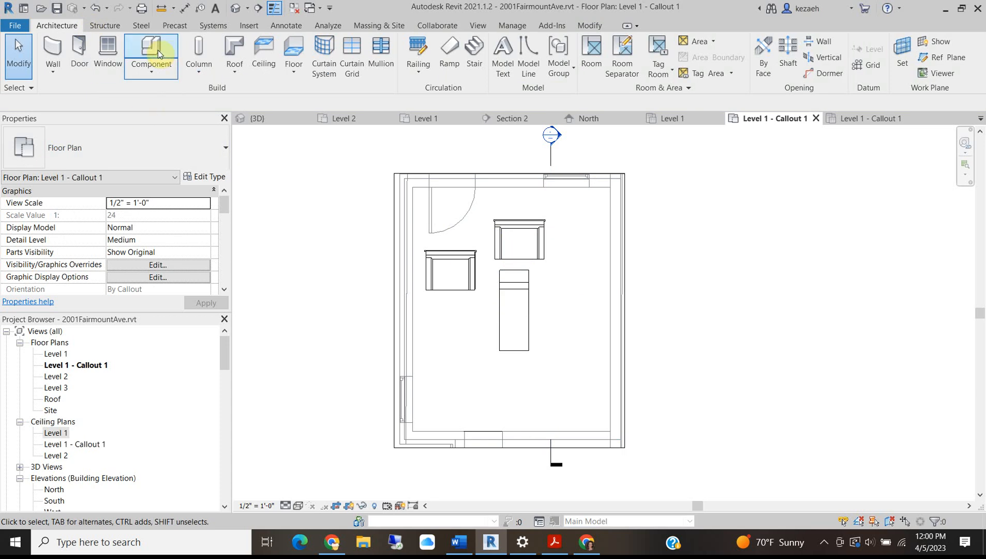
- Load the Haworth Janus Slant rectangular dining table family from the Downloads folder
{"action": "left_click", "coordinate": [249, 25]}
{"action": "left_click", "coordinate": [507, 54]}
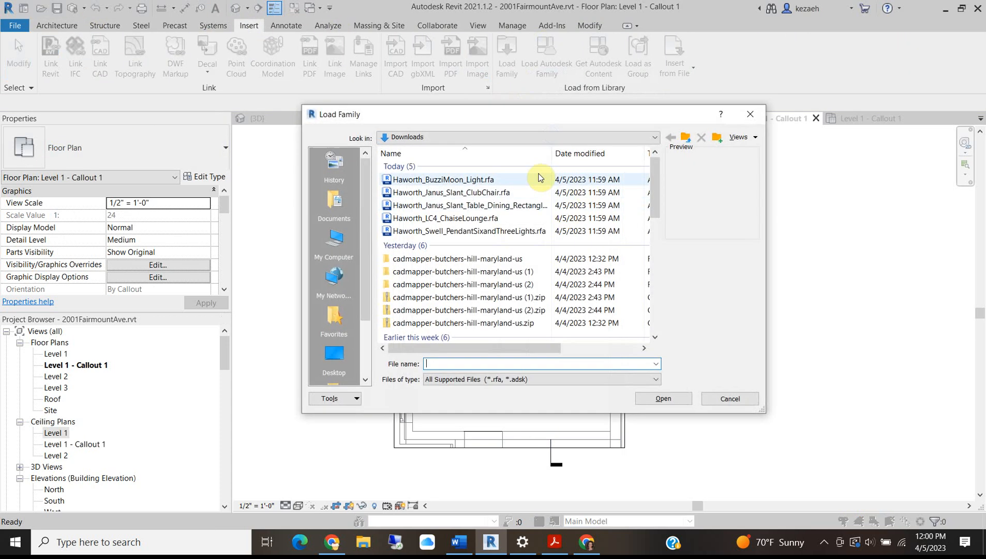
{"action": "left_click", "coordinate": [468, 205]}
{"action": "left_click", "coordinate": [664, 398]}
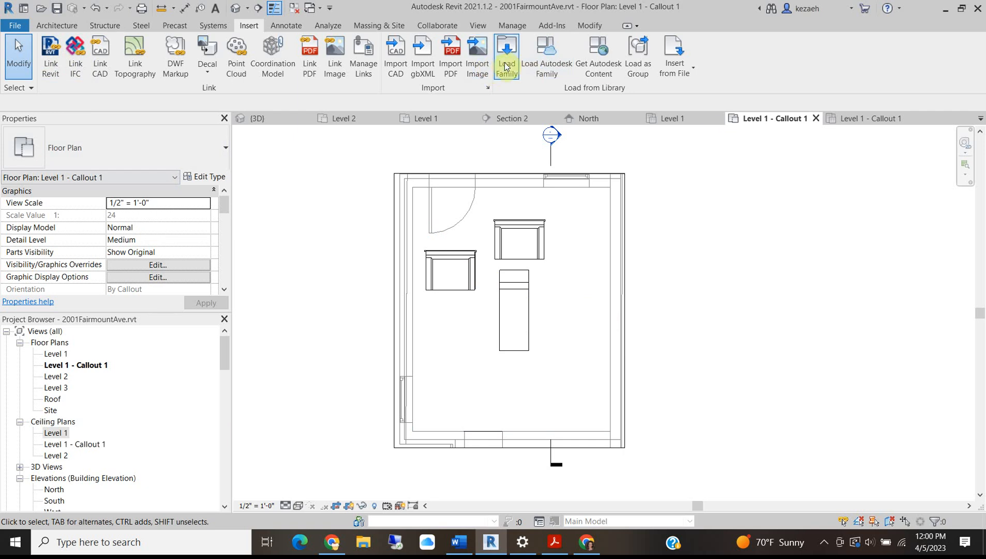
- Place one Janus Slant dining table, type HCJC-SL-TDQ39-G, to the right of the chaise lounge in the callout floor plan
{"action": "left_click", "coordinate": [52, 26]}
{"action": "left_click", "coordinate": [150, 51]}
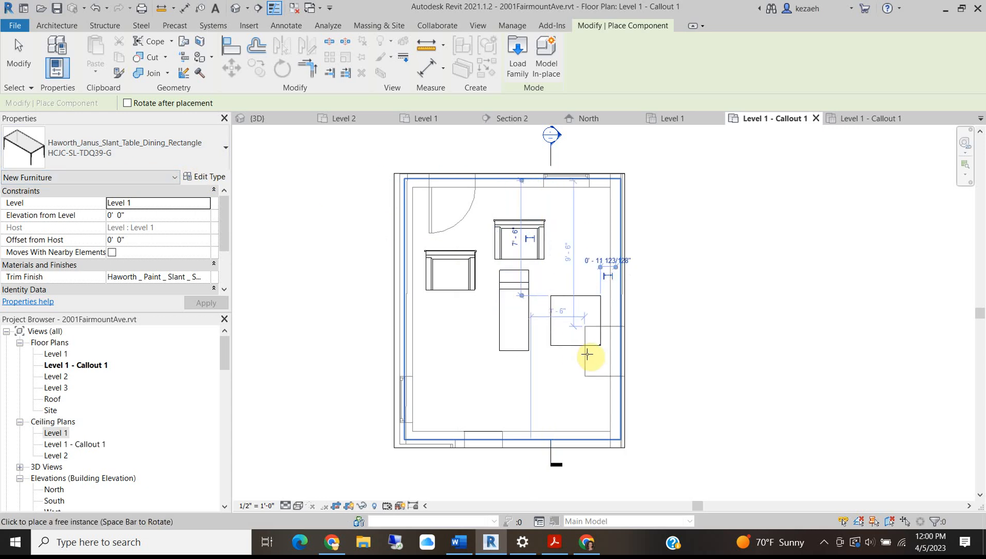
{"action": "left_click", "coordinate": [571, 346]}
{"action": "key", "text": "Escape"}
{"action": "key", "text": "Escape"}
- Change the placed dining table to type HCJC-SL-TDR79-G
{"action": "left_click", "coordinate": [570, 344]}
{"action": "left_click", "coordinate": [203, 177]}
{"action": "left_click", "coordinate": [326, 133]}
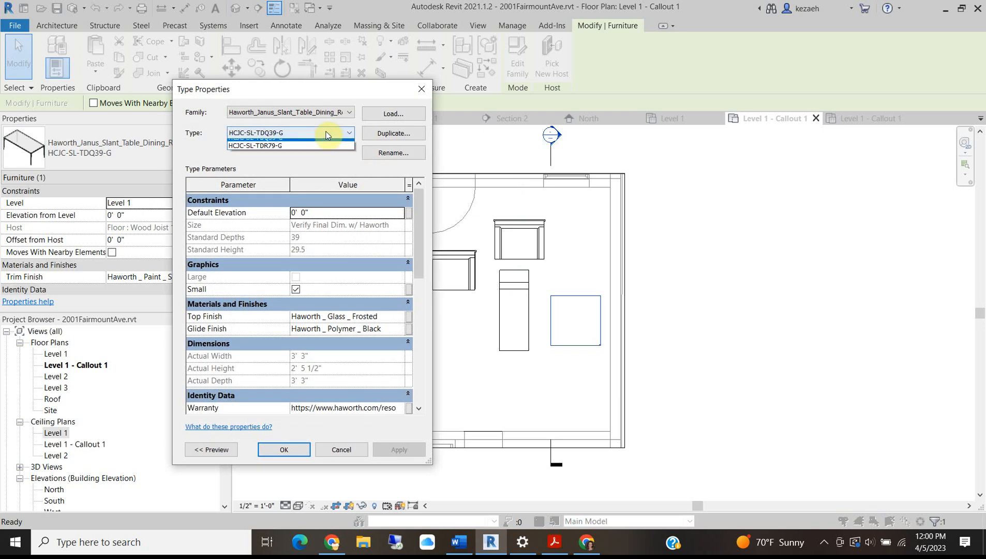
{"action": "left_click", "coordinate": [321, 146]}
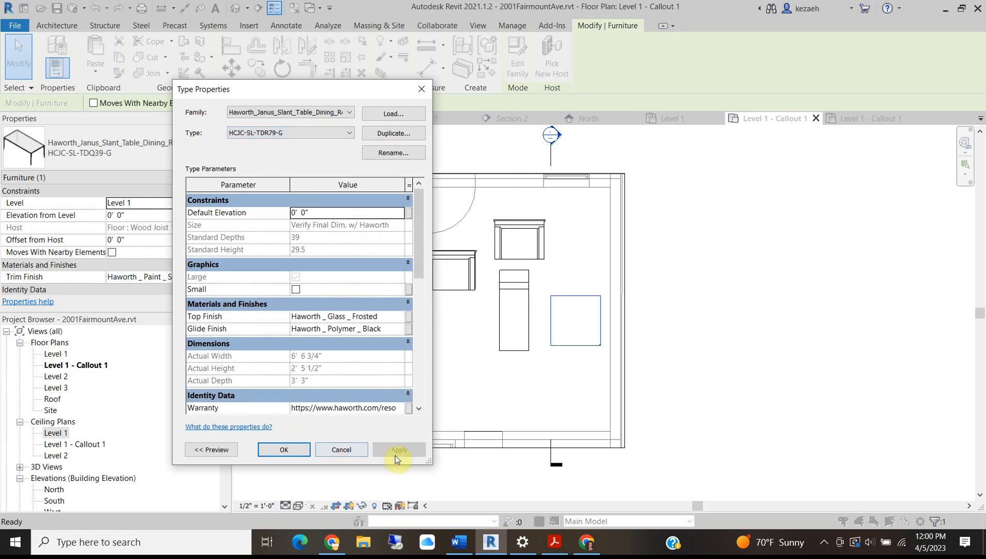
{"action": "left_click", "coordinate": [280, 454]}
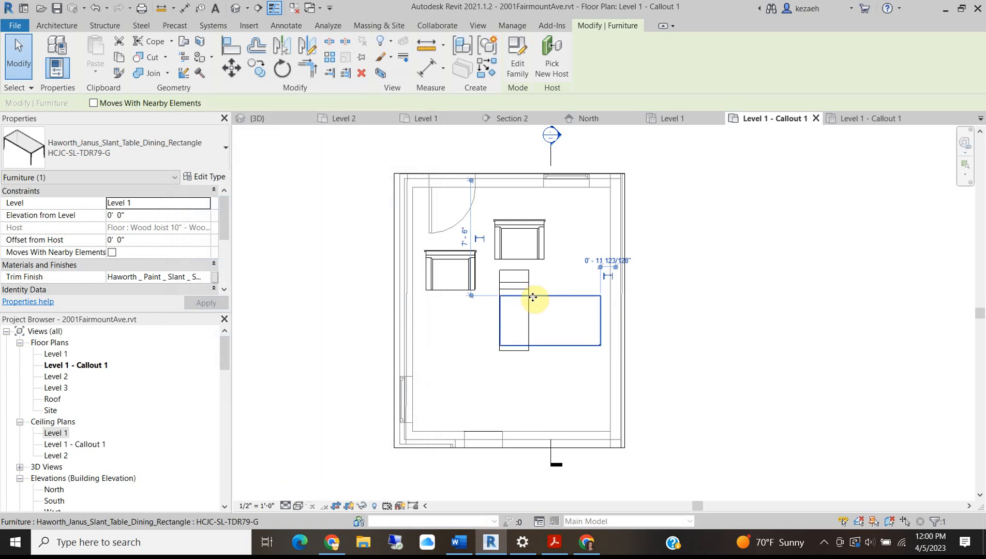
- Open the dining table family for editing and set its Standard Height formula to "20" in the family types
{"action": "left_click", "coordinate": [210, 177]}
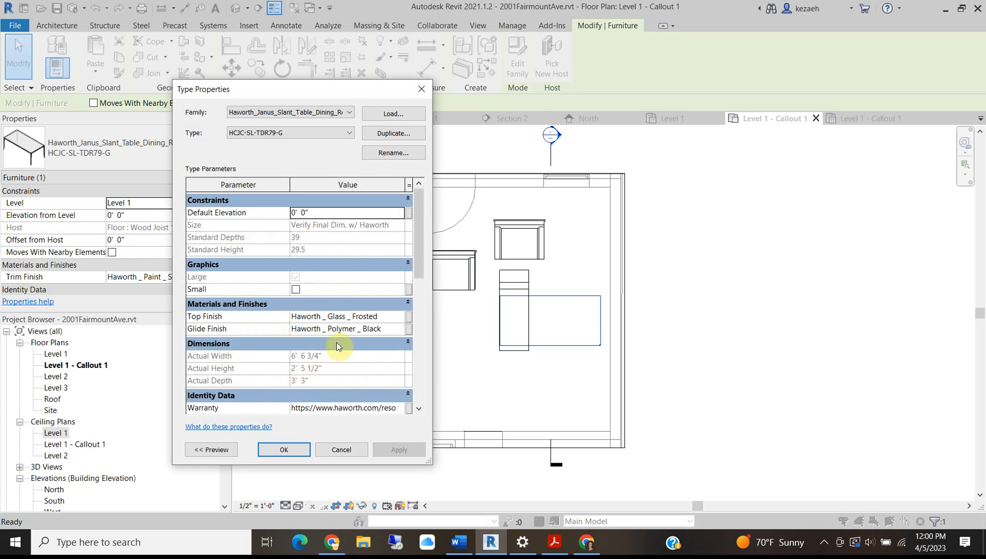
{"action": "left_click", "coordinate": [339, 450]}
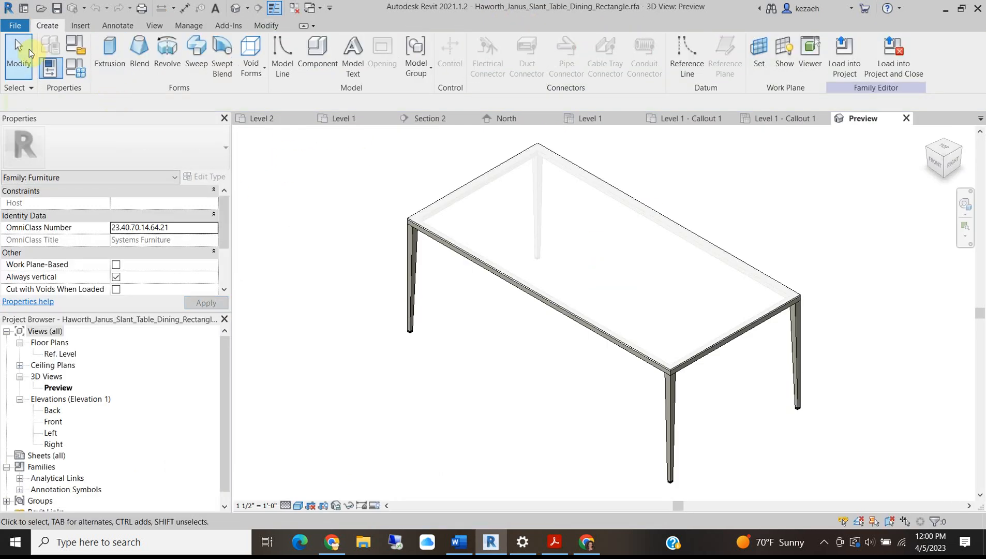
{"action": "left_click", "coordinate": [76, 77]}
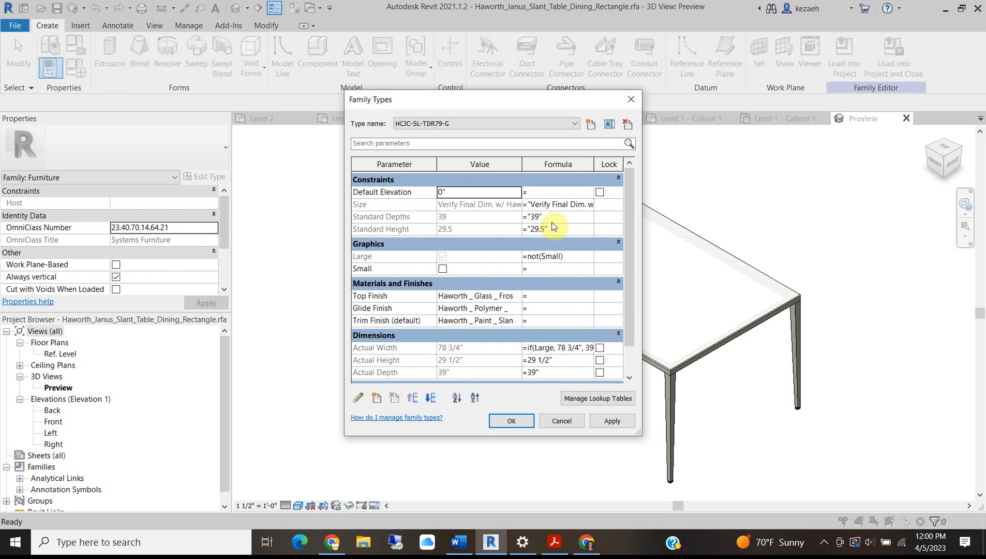
{"action": "left_click_drag", "start_coordinate": [344, 278], "coordinate": [222, 280]}
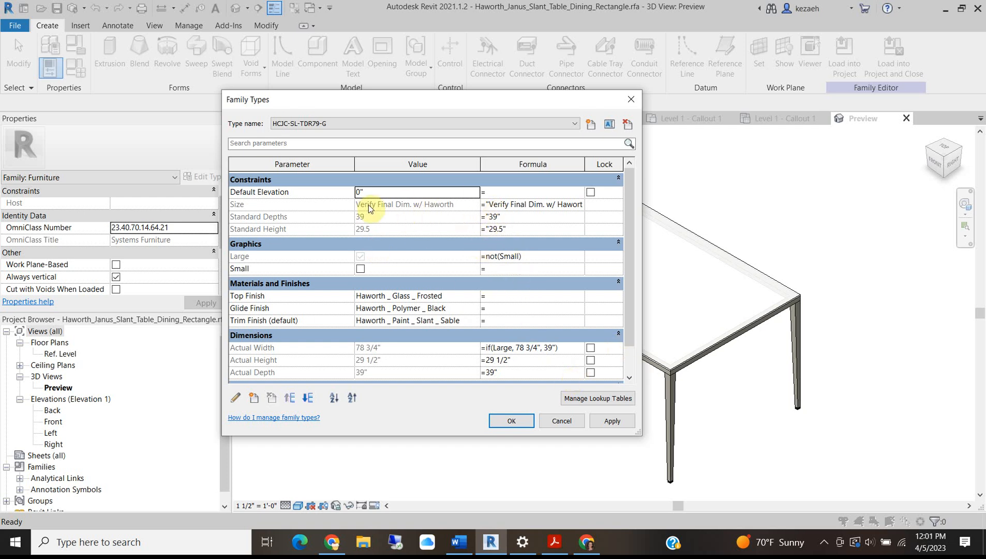
{"action": "left_click", "coordinate": [494, 230]}
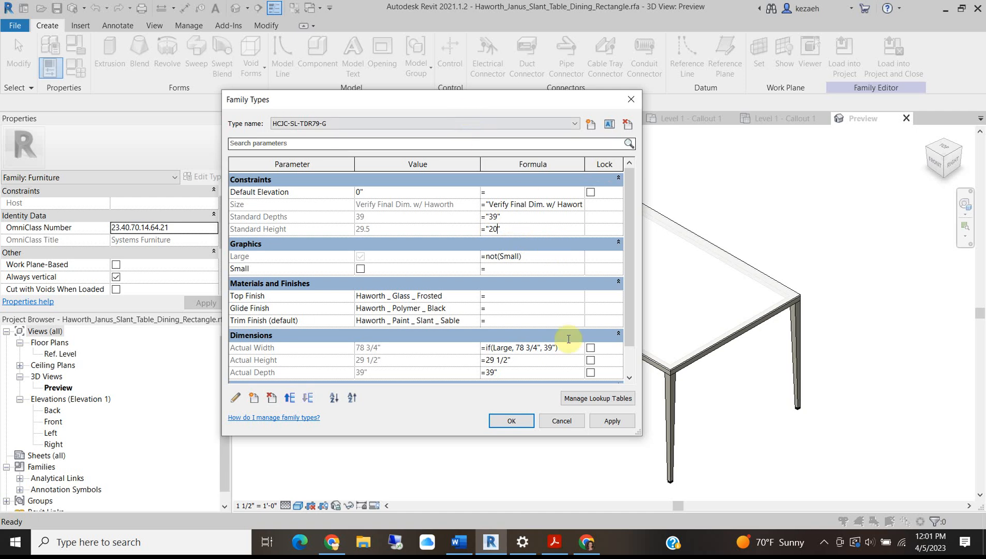
{"action": "left_click", "coordinate": [612, 420]}
- Set the table's Actual Height formula to 20" and accept the family types
{"action": "left_click", "coordinate": [503, 359]}
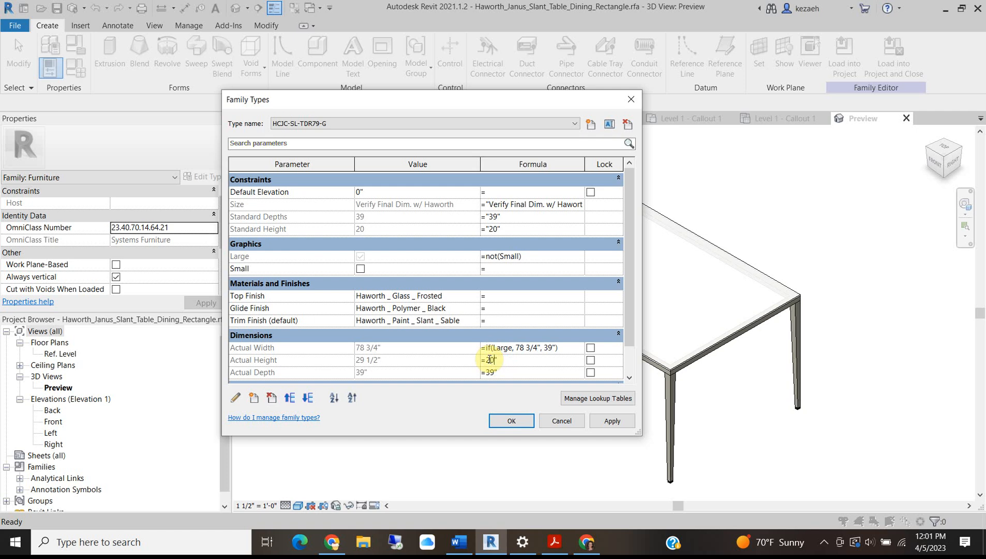
{"action": "left_click", "coordinate": [607, 421]}
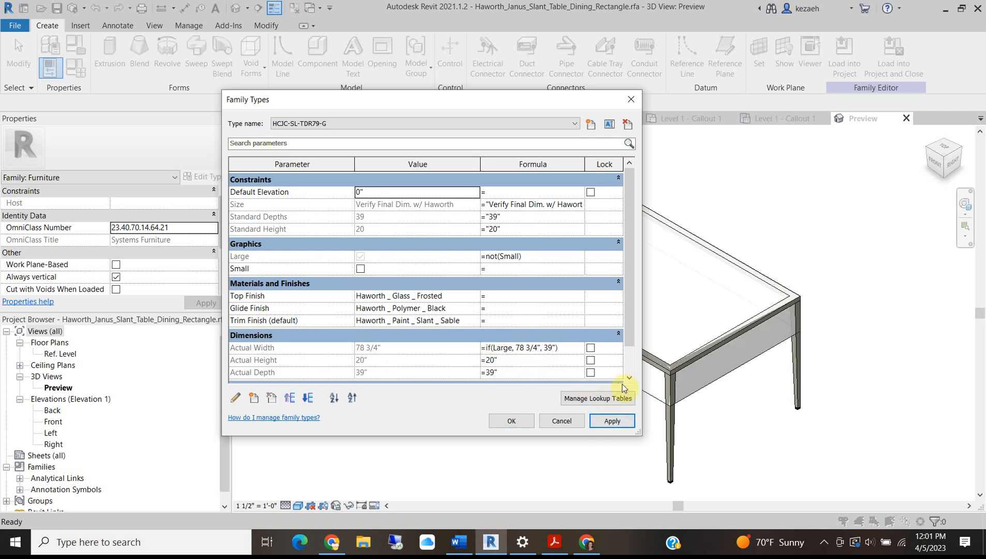
{"action": "left_click_drag", "start_coordinate": [527, 89], "coordinate": [370, 68]}
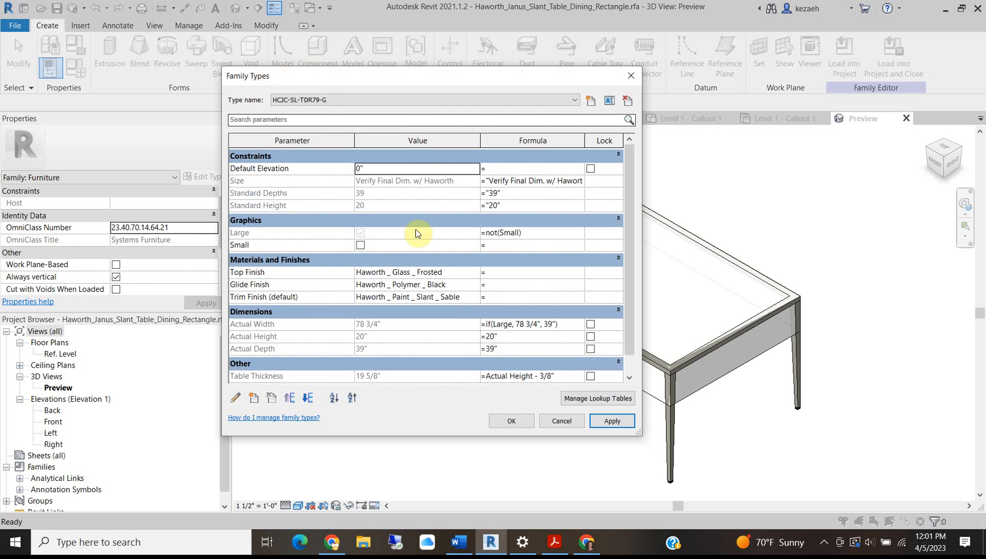
{"action": "scroll", "coordinate": [446, 274], "scroll_direction": "down", "scroll_amount": 2}
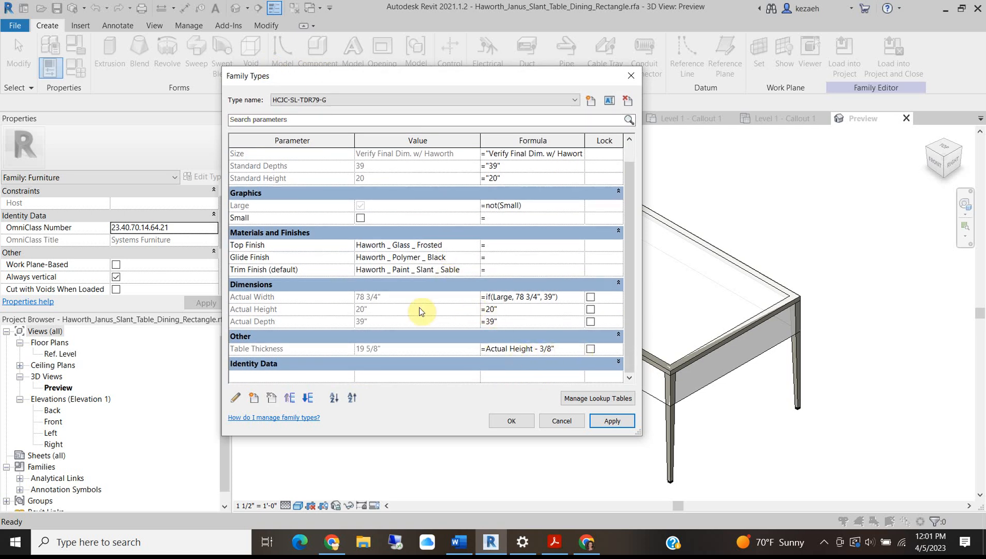
{"action": "left_click_drag", "start_coordinate": [543, 79], "coordinate": [575, 96]}
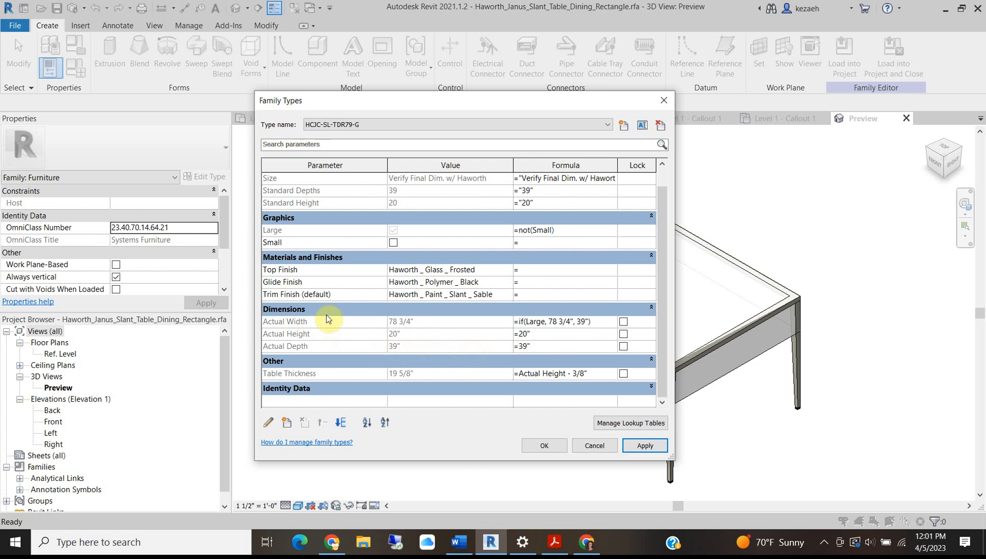
{"action": "scroll", "coordinate": [544, 221], "scroll_direction": "up", "scroll_amount": 2}
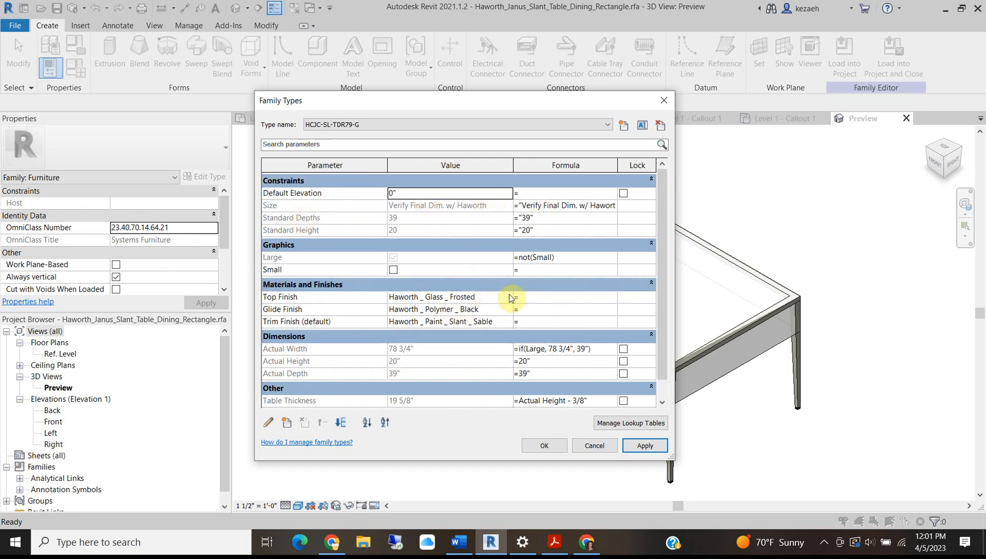
{"action": "scroll", "coordinate": [500, 295], "scroll_direction": "down", "scroll_amount": 2}
{"action": "left_click", "coordinate": [564, 448]}
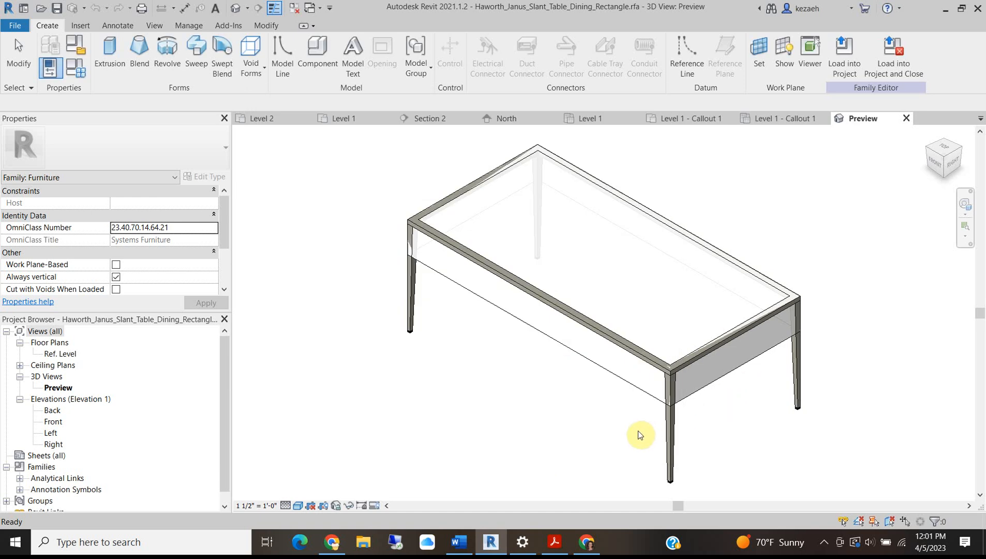
- Examine the table's leg, glass top and frame extrusions and their reference planes in the 3D, Ref. Level and Front views
{"action": "left_click", "coordinate": [673, 434]}
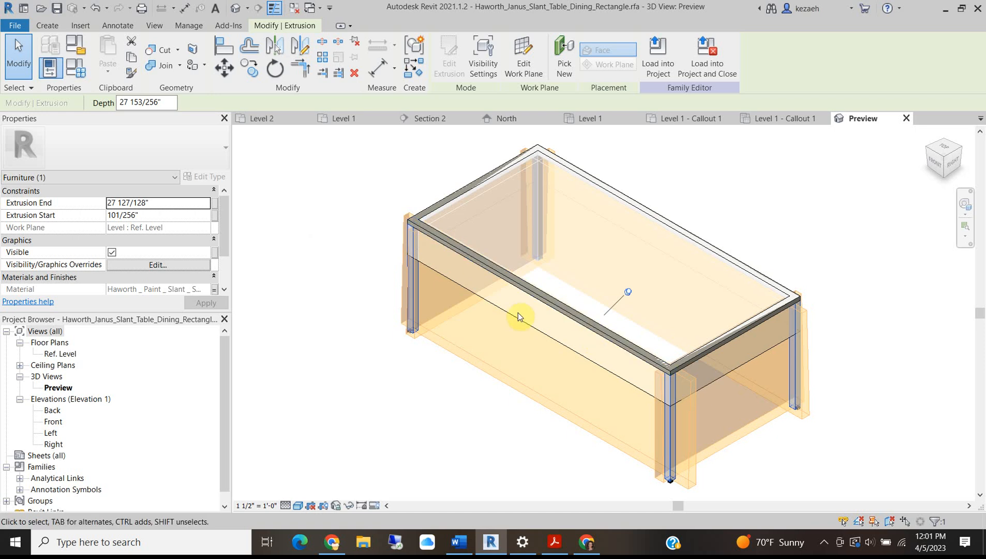
{"action": "left_click", "coordinate": [502, 306]}
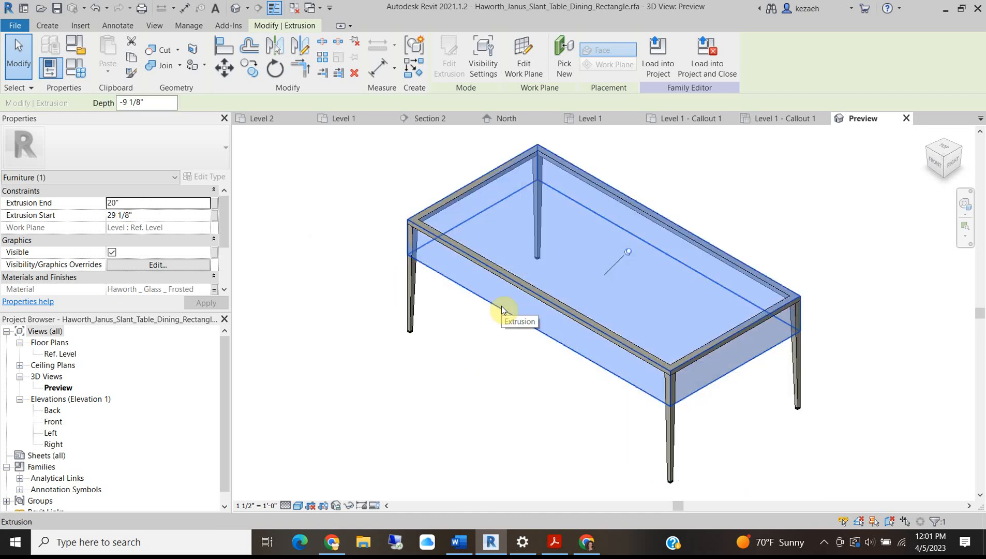
{"action": "left_click", "coordinate": [443, 353]}
{"action": "left_click", "coordinate": [480, 265]}
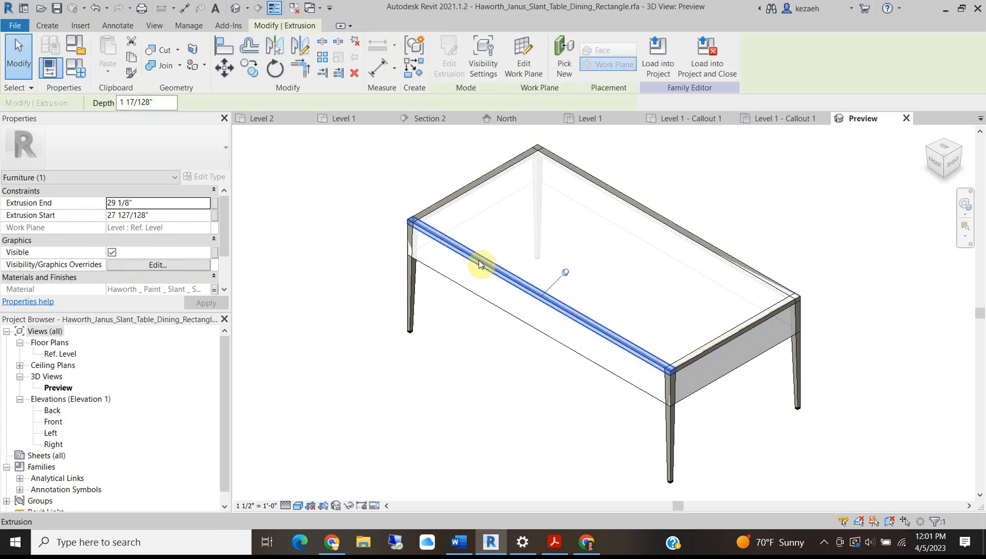
{"action": "double_click", "coordinate": [65, 355]}
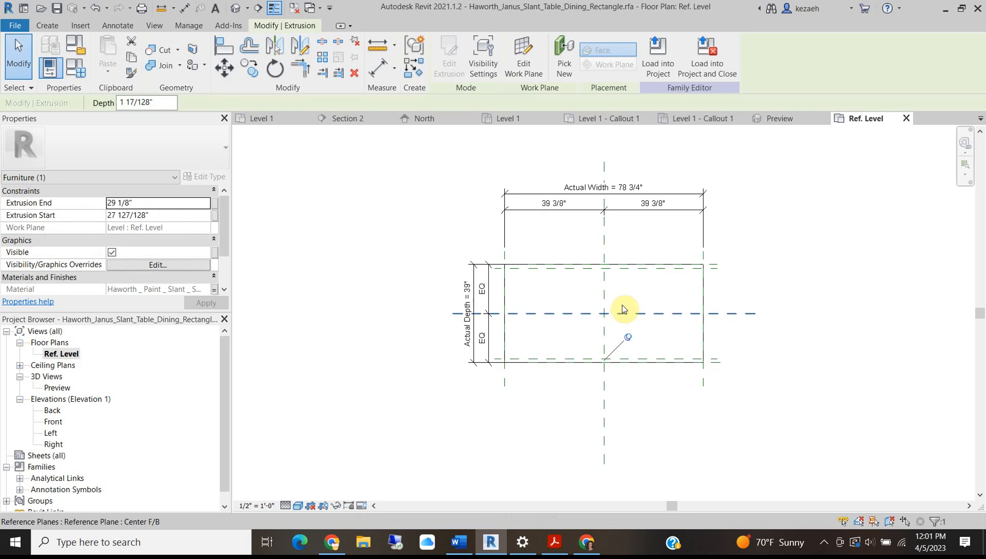
{"action": "double_click", "coordinate": [53, 420]}
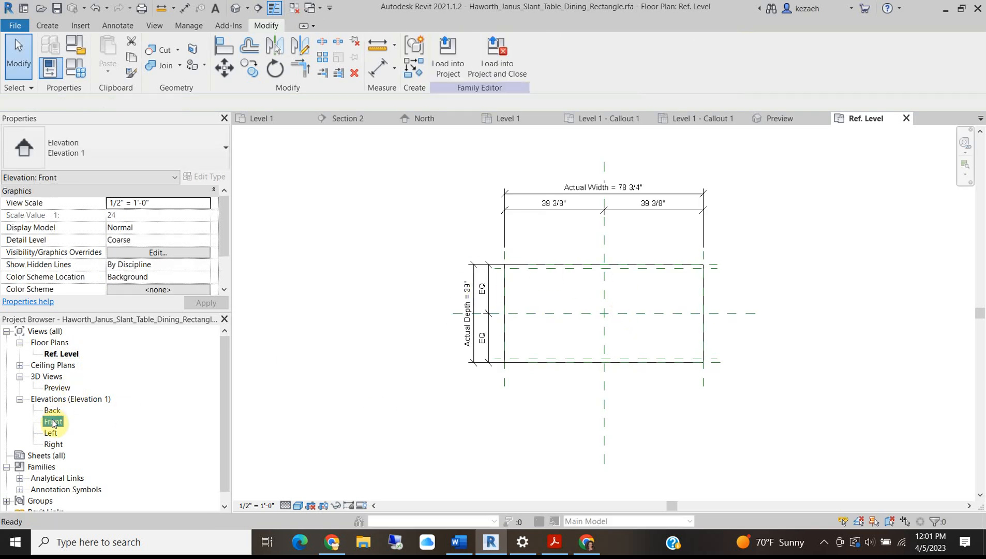
{"action": "scroll", "coordinate": [503, 354], "scroll_direction": "up", "scroll_amount": 3}
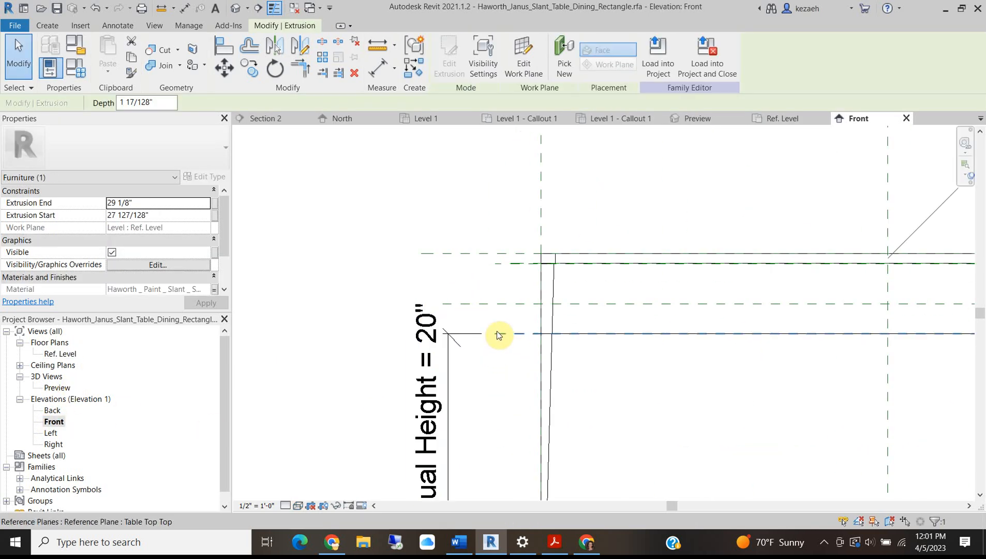
{"action": "scroll", "coordinate": [513, 332], "scroll_direction": "down", "scroll_amount": 3}
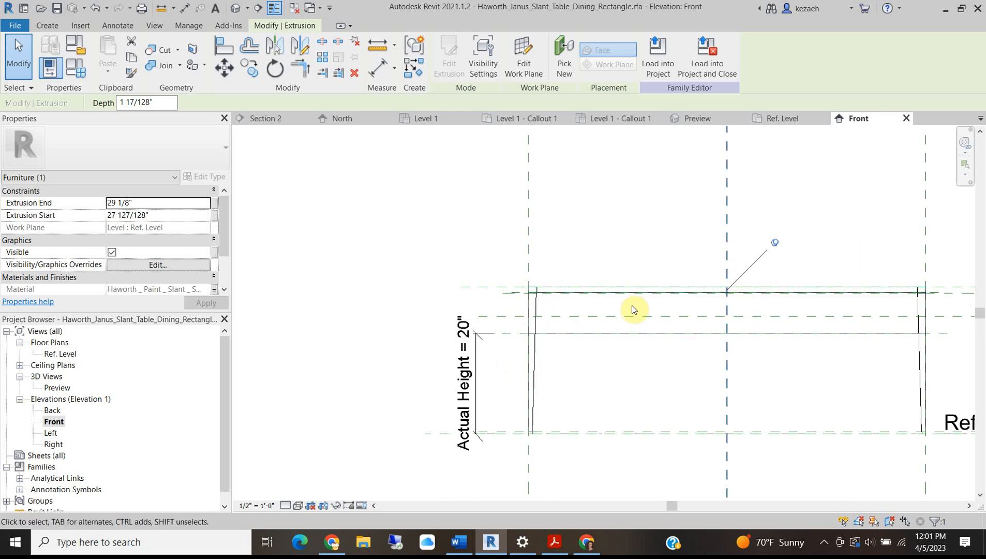
{"action": "mouse_move", "coordinate": [630, 344]}
{"action": "middle_mouse_down"}
{"action": "mouse_move", "coordinate": [572, 289]}
{"action": "mouse_move", "coordinate": [493, 270]}
{"action": "middle_mouse_up"}
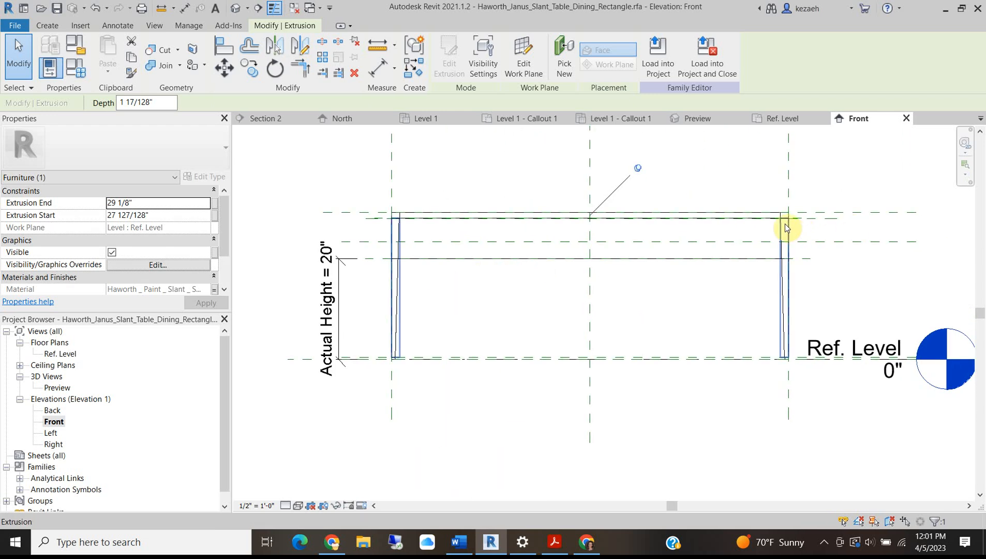
{"action": "left_click", "coordinate": [486, 204]}
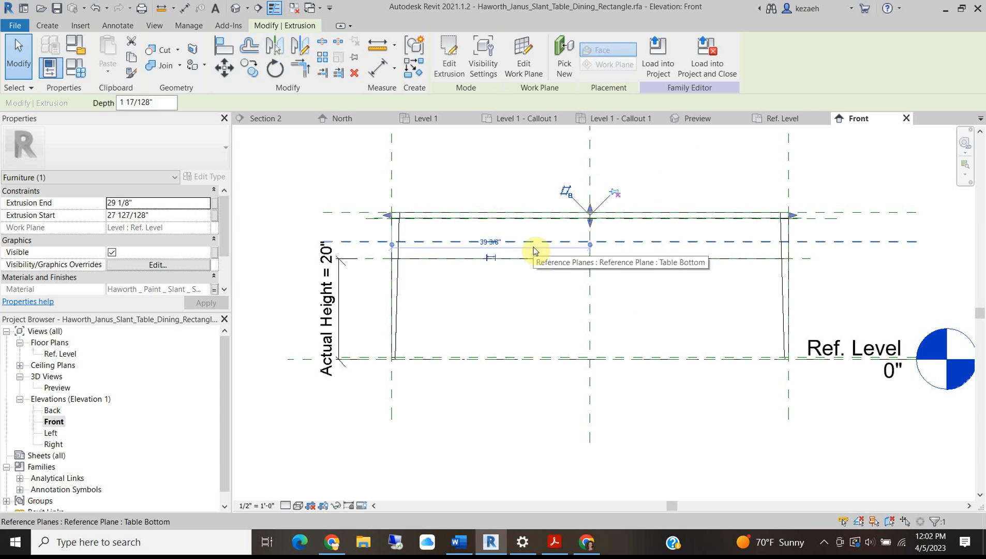
{"action": "key", "text": "Escape"}
- Try to align the table top's upper face with the 20" Actual Height reference plane in the Front view
{"action": "left_click", "coordinate": [804, 258]}
{"action": "left_click", "coordinate": [700, 213]}
{"action": "left_click", "coordinate": [769, 512]}
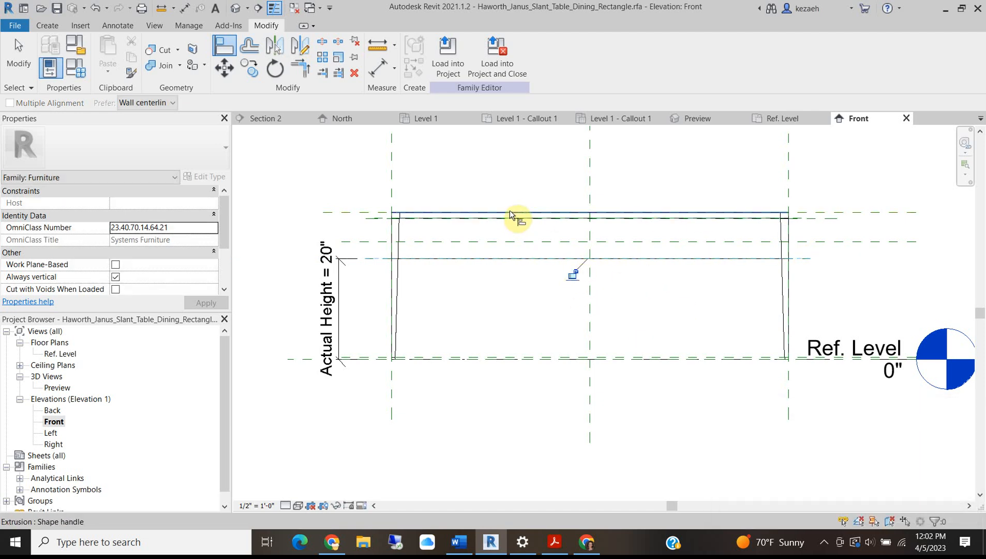
{"action": "left_click", "coordinate": [370, 257]}
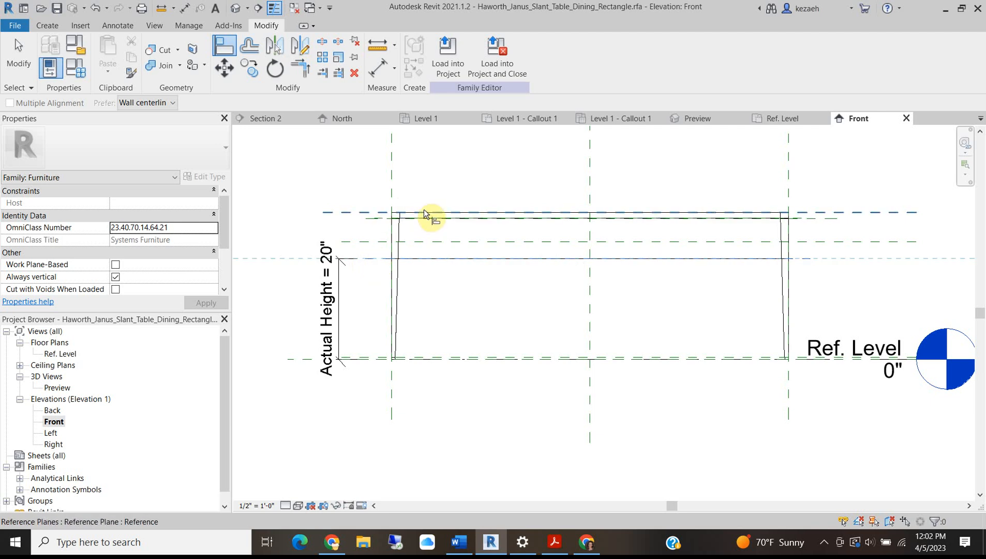
{"action": "key", "text": "Escape"}
{"action": "key", "text": "Escape"}
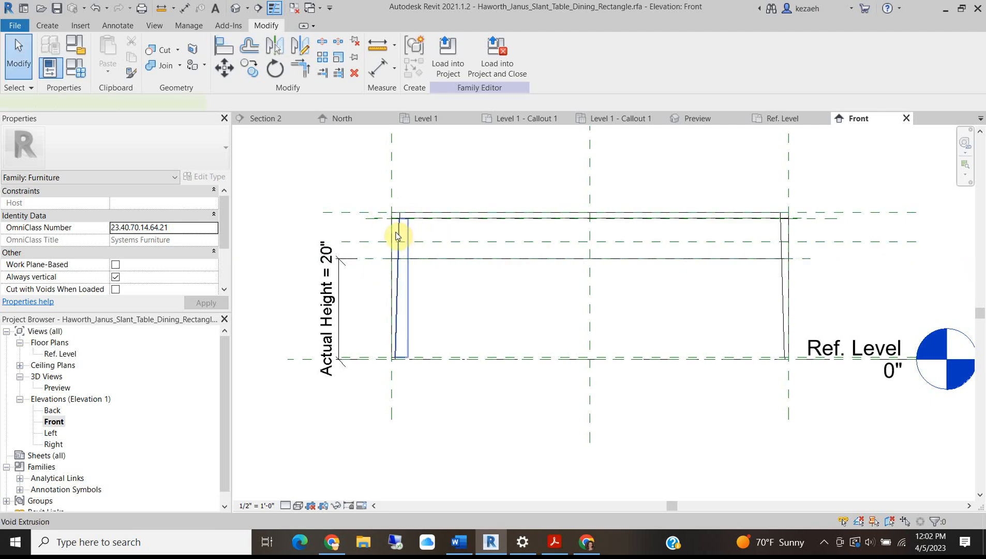
{"action": "left_click", "coordinate": [399, 231]}
{"action": "left_click", "coordinate": [486, 305]}
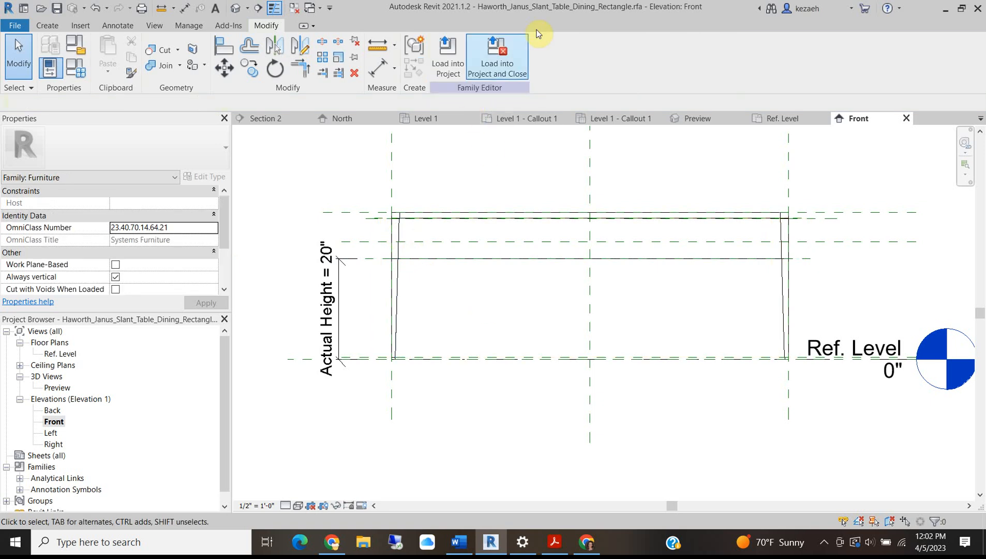
- Close the dining table family's views and delete the placed dining table from the Level 1 - Callout 1 plan
{"action": "left_click", "coordinate": [906, 118]}
{"action": "left_click", "coordinate": [907, 118]}
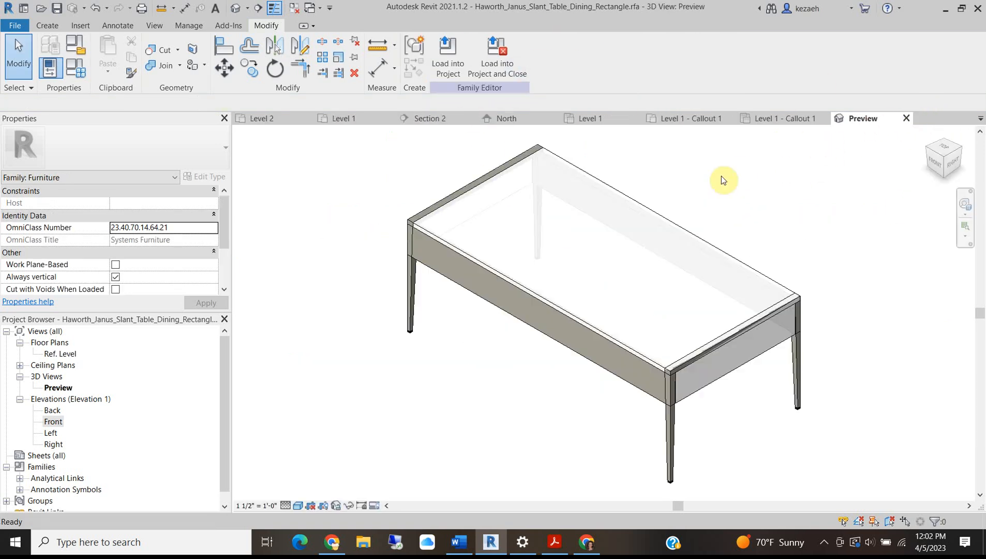
{"action": "scroll", "coordinate": [459, 320], "scroll_direction": "down", "scroll_amount": 3}
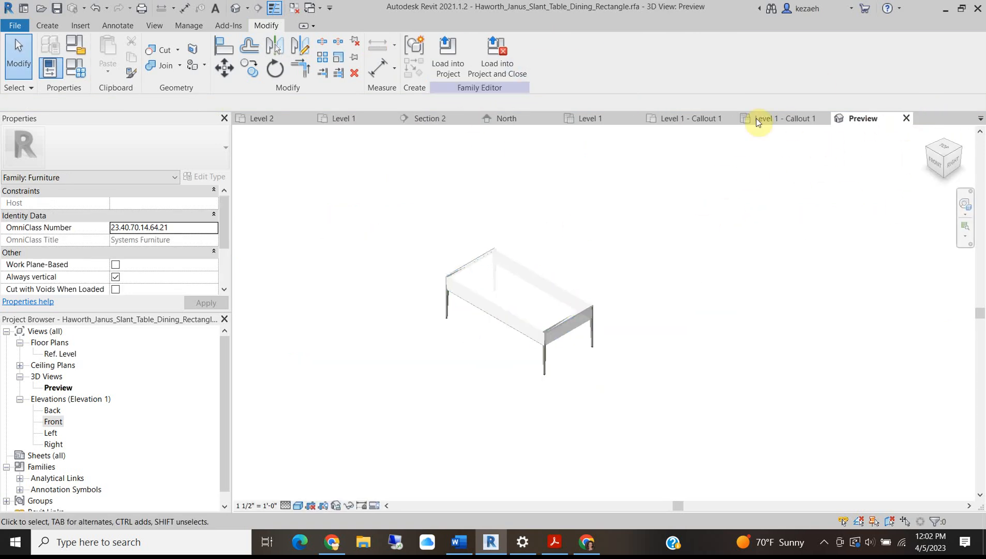
{"action": "left_click", "coordinate": [907, 119]}
{"action": "left_click", "coordinate": [524, 280]}
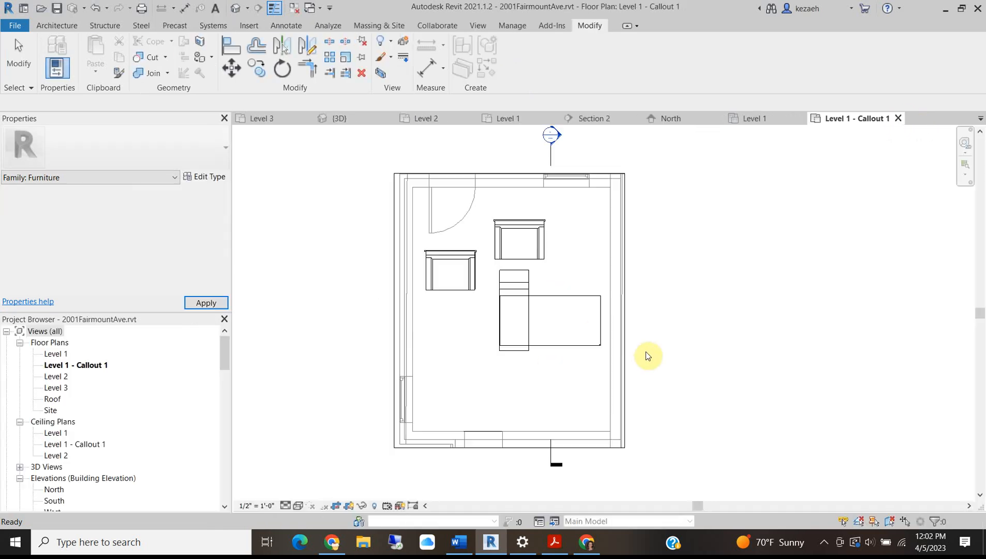
{"action": "left_click", "coordinate": [545, 298]}
{"action": "key", "text": "Delete"}
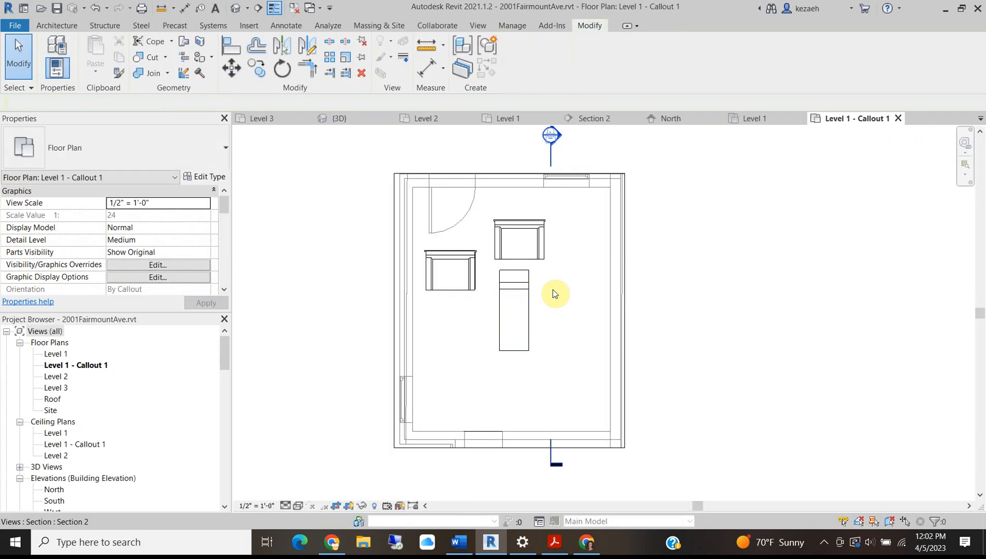
- Start loading a family and search the Autodesk folder on the C: drive for the Revit family library, returning to Downloads
{"action": "left_click", "coordinate": [247, 25]}
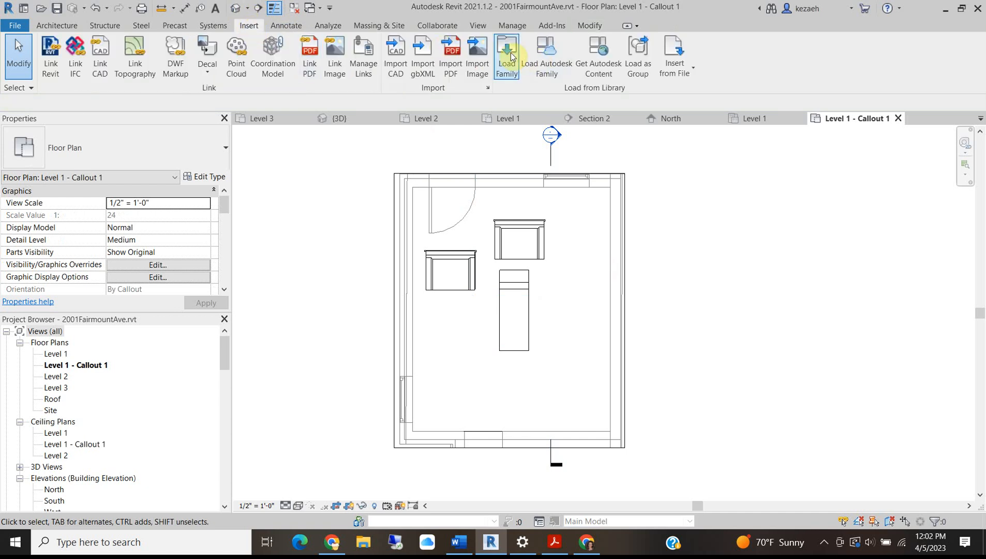
{"action": "left_click", "coordinate": [507, 56]}
{"action": "left_click", "coordinate": [409, 139]}
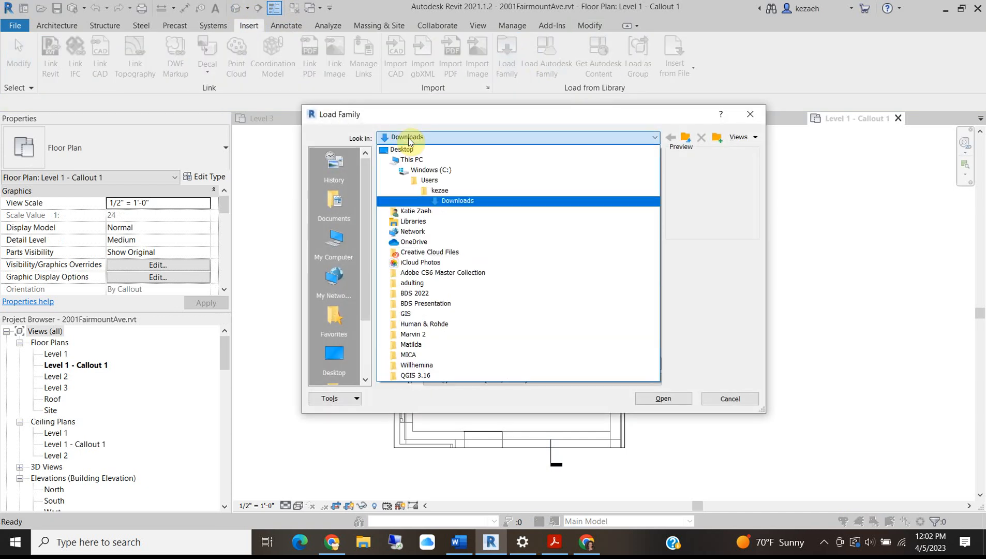
{"action": "left_click", "coordinate": [432, 171]}
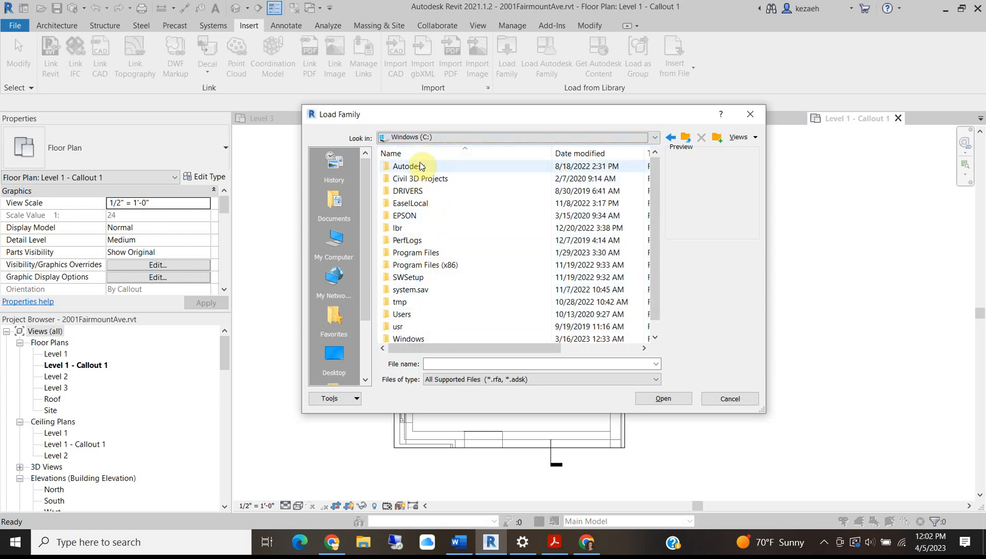
{"action": "double_click", "coordinate": [447, 166]}
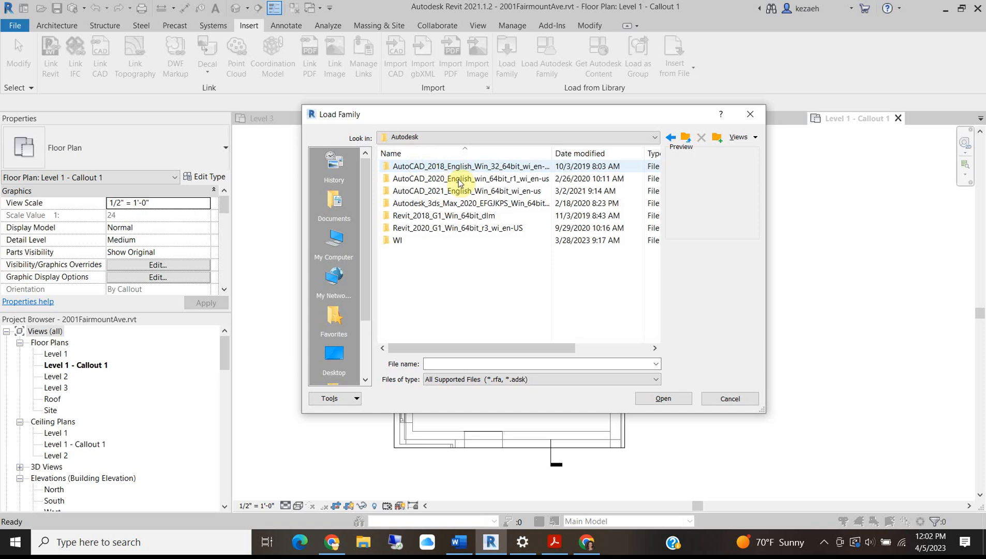
{"action": "double_click", "coordinate": [435, 227]}
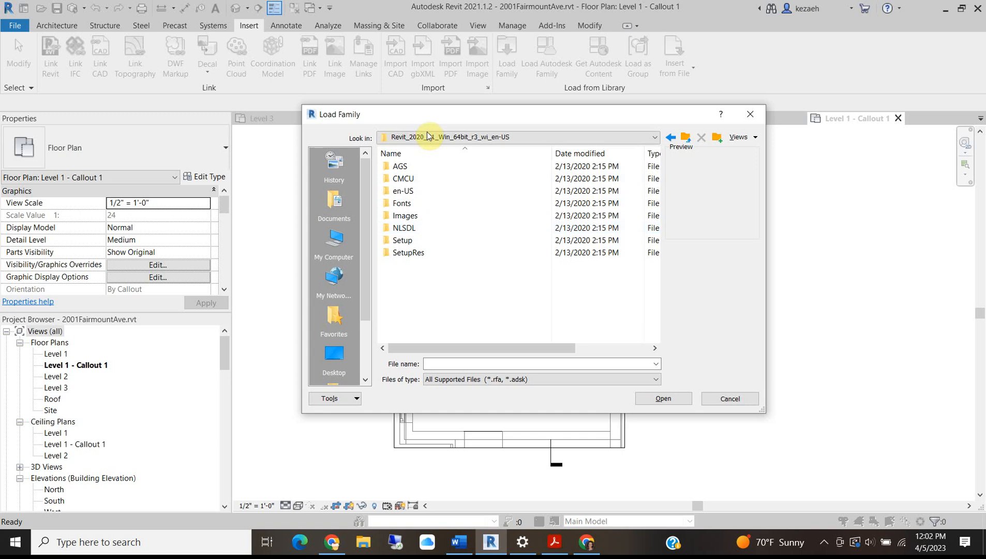
{"action": "left_click", "coordinate": [425, 138]}
{"action": "left_click", "coordinate": [432, 180]}
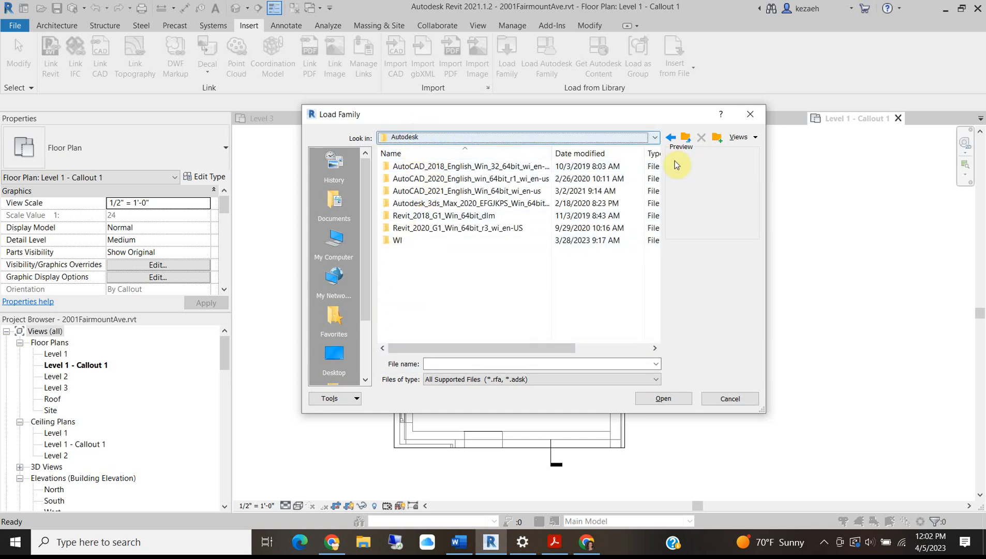
{"action": "left_click", "coordinate": [671, 136]}
{"action": "left_click", "coordinate": [671, 137]}
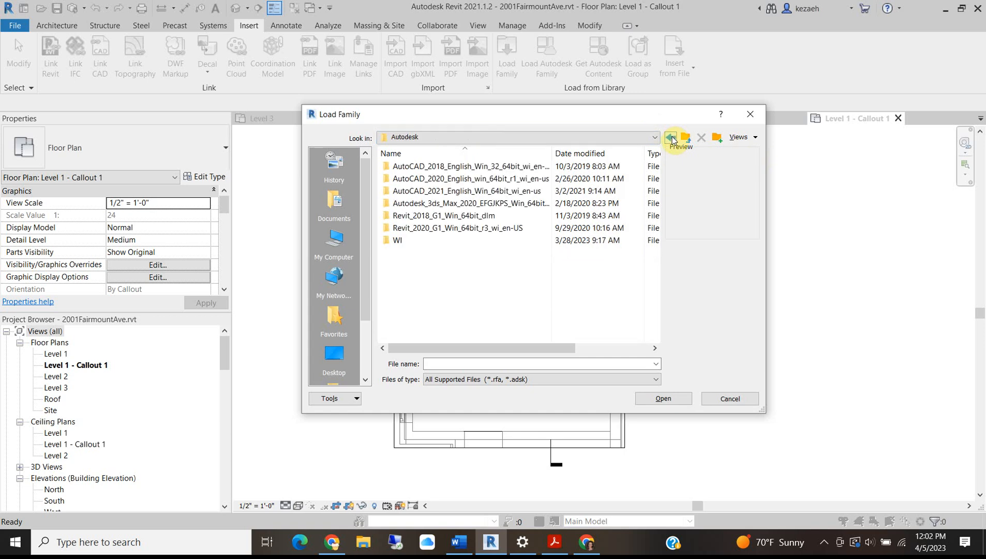
{"action": "left_click", "coordinate": [672, 137]}
{"action": "left_click", "coordinate": [672, 138]}
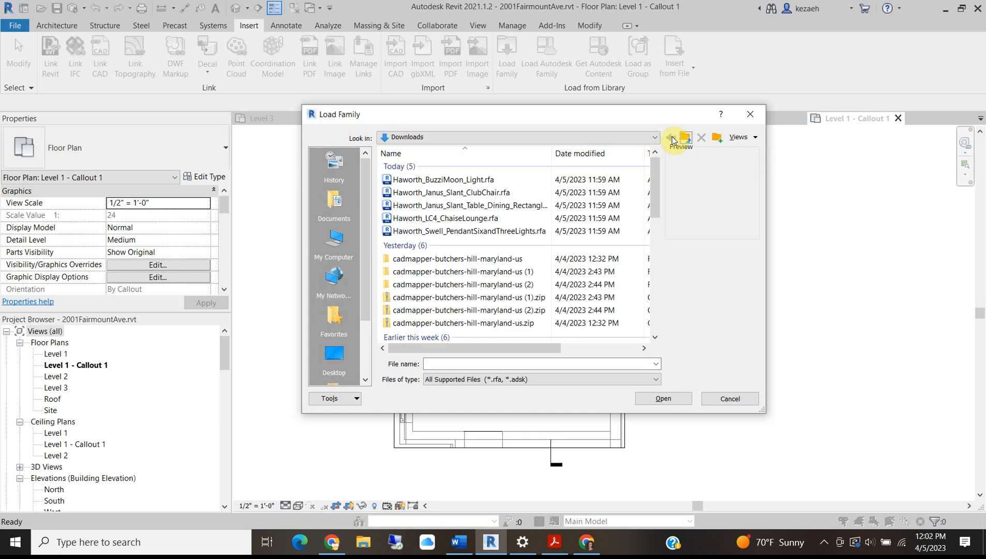
- Browse to the Tables folder inside the Furniture folder of the English-Imperial library
{"action": "scroll", "coordinate": [365, 296], "scroll_direction": "down", "scroll_amount": 5}
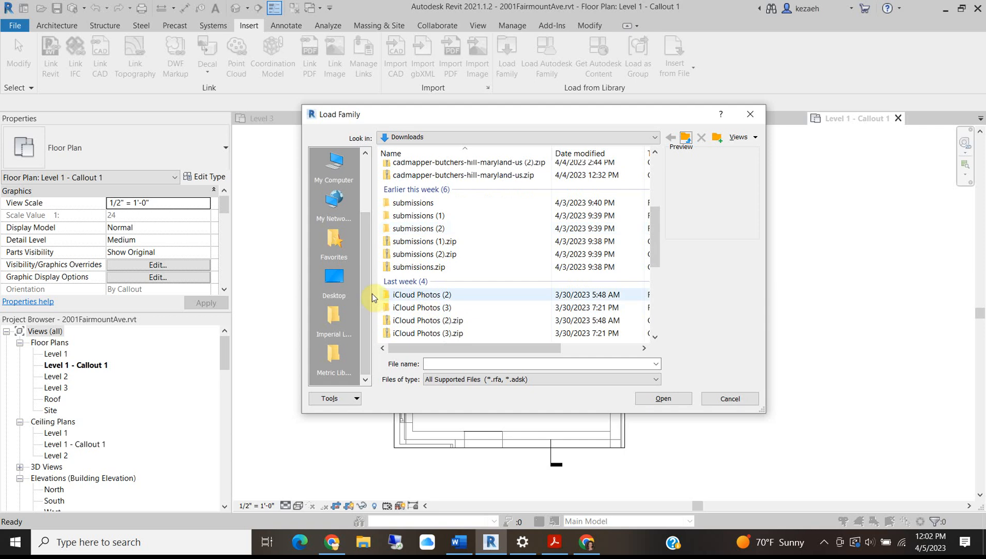
{"action": "scroll", "coordinate": [366, 297], "scroll_direction": "up", "scroll_amount": 3}
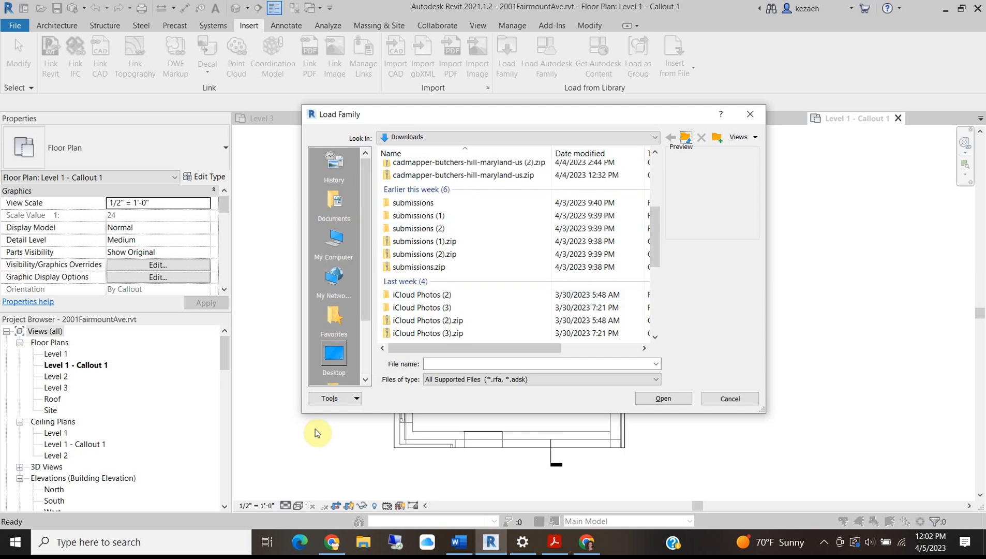
{"action": "scroll", "coordinate": [344, 282], "scroll_direction": "down", "scroll_amount": 3}
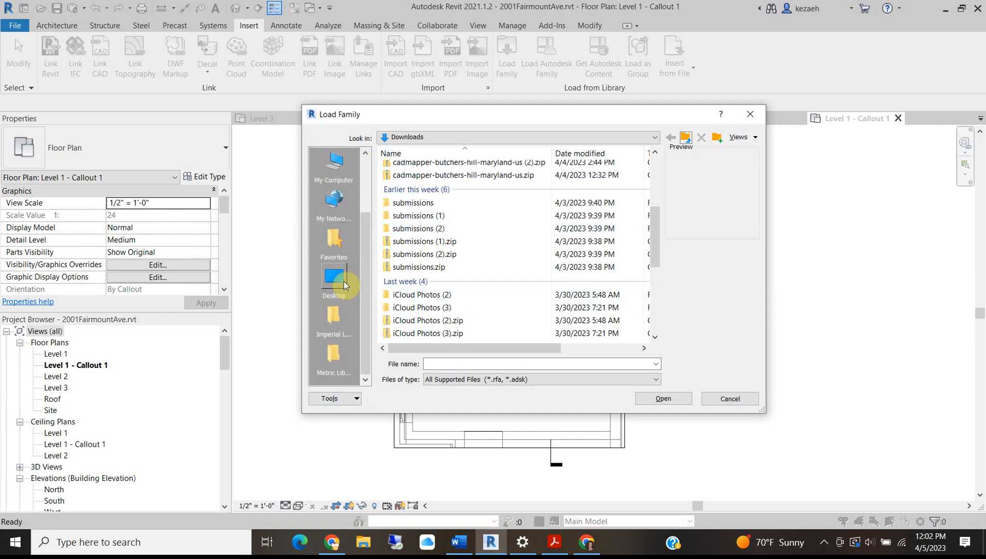
{"action": "left_click", "coordinate": [333, 311]}
{"action": "left_click", "coordinate": [472, 138]}
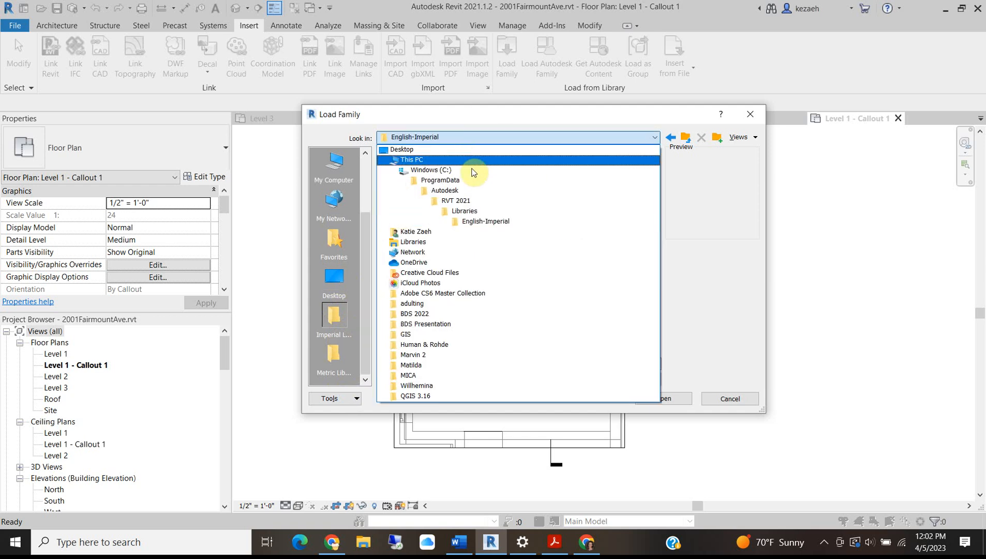
{"action": "left_click", "coordinate": [560, 116]}
{"action": "scroll", "coordinate": [410, 304], "scroll_direction": "down", "scroll_amount": 2}
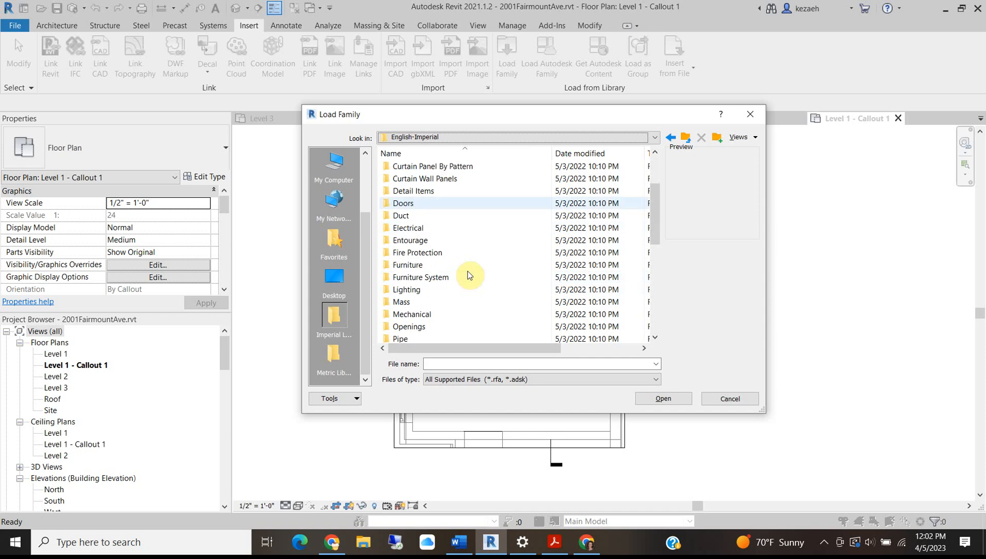
{"action": "double_click", "coordinate": [408, 265]}
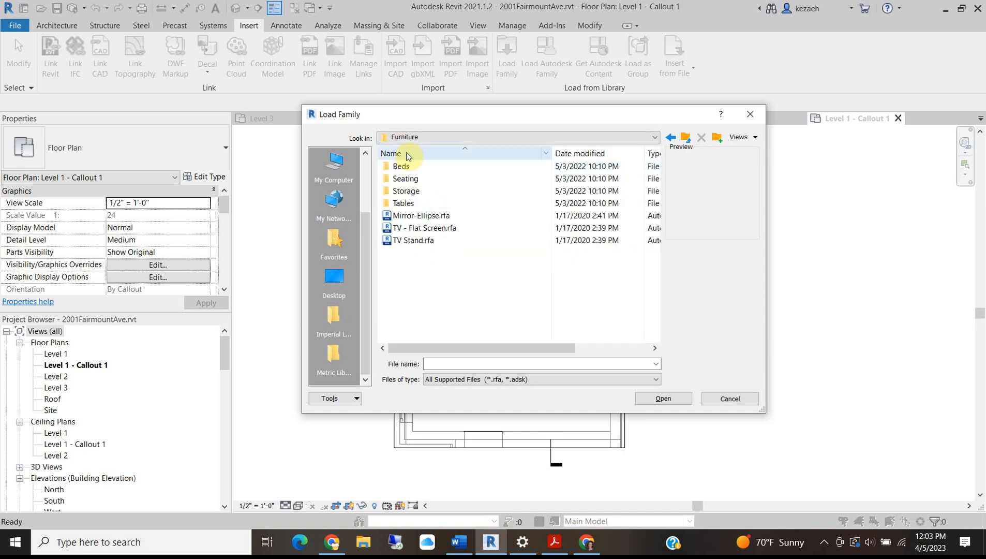
{"action": "double_click", "coordinate": [407, 204]}
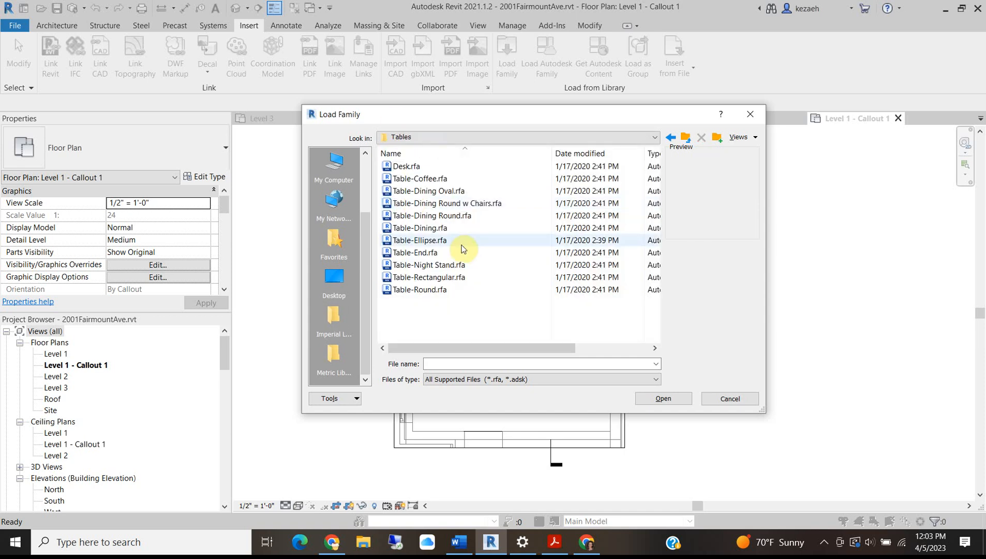
- Preview the dining table families and load Table-Coffee.rfa into the project
{"action": "left_click", "coordinate": [420, 228]}
{"action": "left_click", "coordinate": [420, 203]}
{"action": "left_click", "coordinate": [420, 228]}
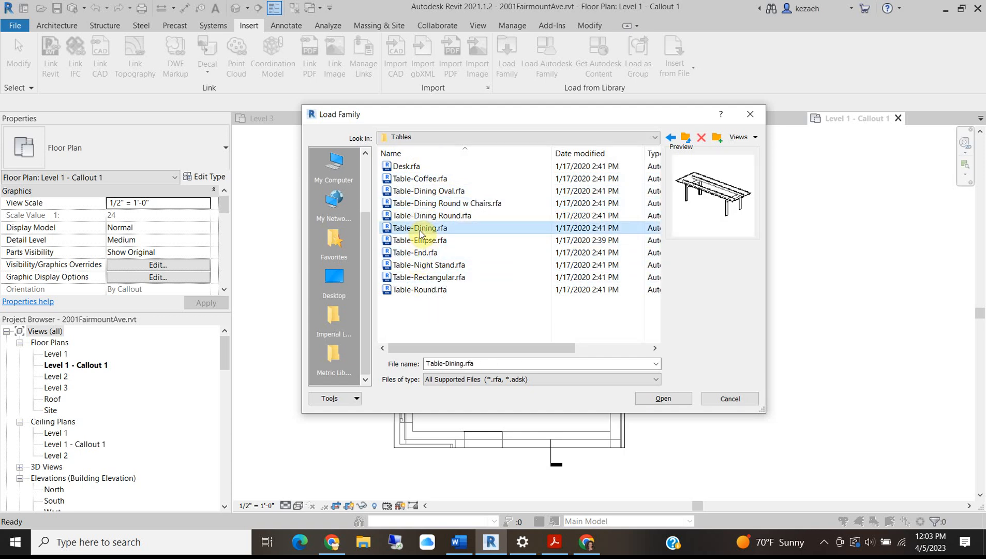
{"action": "left_click", "coordinate": [434, 178]}
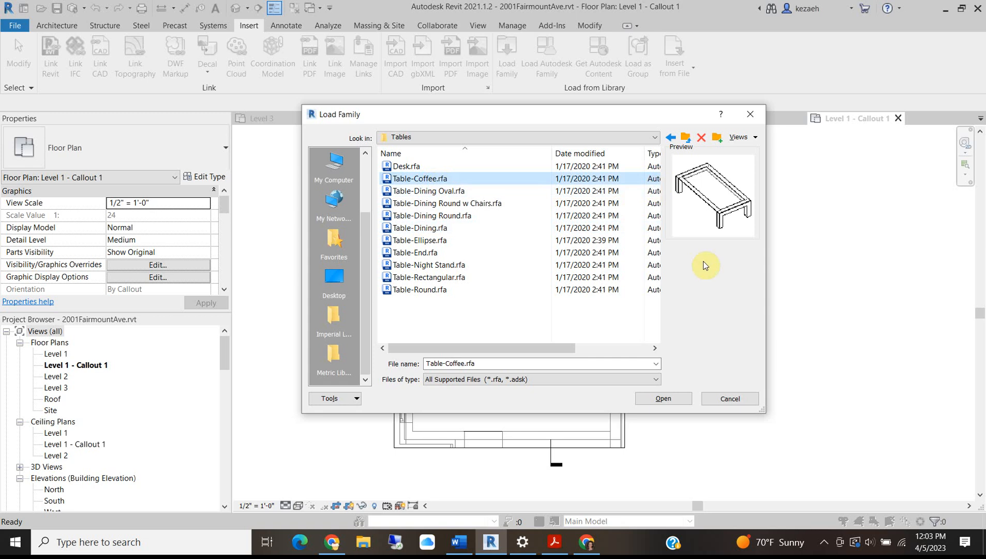
{"action": "left_click", "coordinate": [662, 399]}
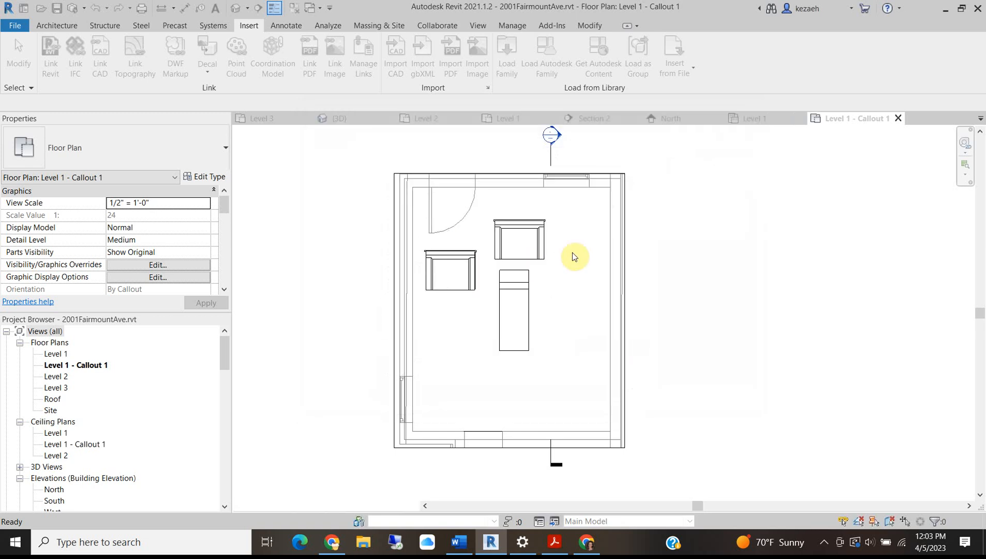
{"action": "left_click", "coordinate": [530, 312]}
{"action": "left_click", "coordinate": [550, 335]}
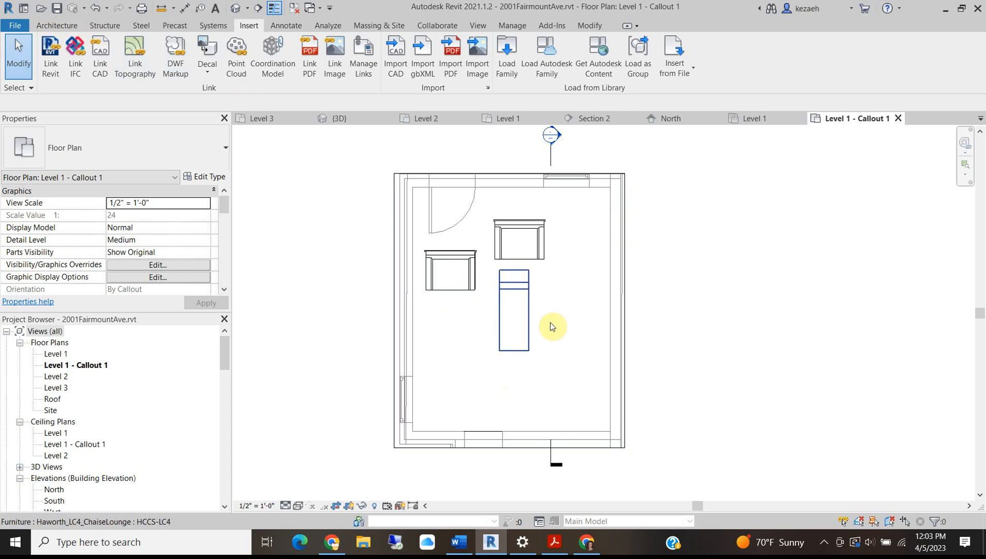
- Place one Table-Coffee 24" x 24" x 24" component just right of the chaise lounge in the callout plan
{"action": "left_click", "coordinate": [57, 25]}
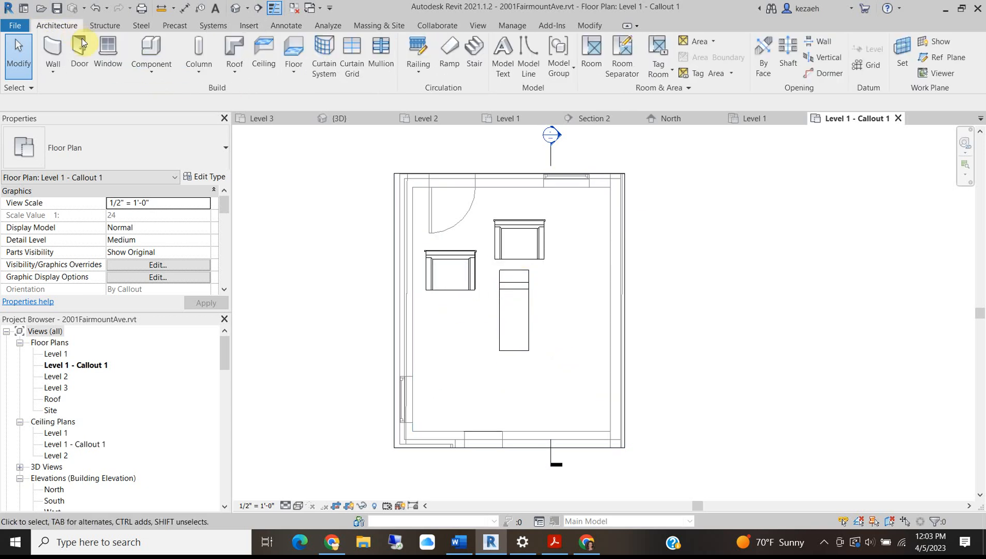
{"action": "left_click", "coordinate": [151, 41]}
{"action": "left_click", "coordinate": [561, 302]}
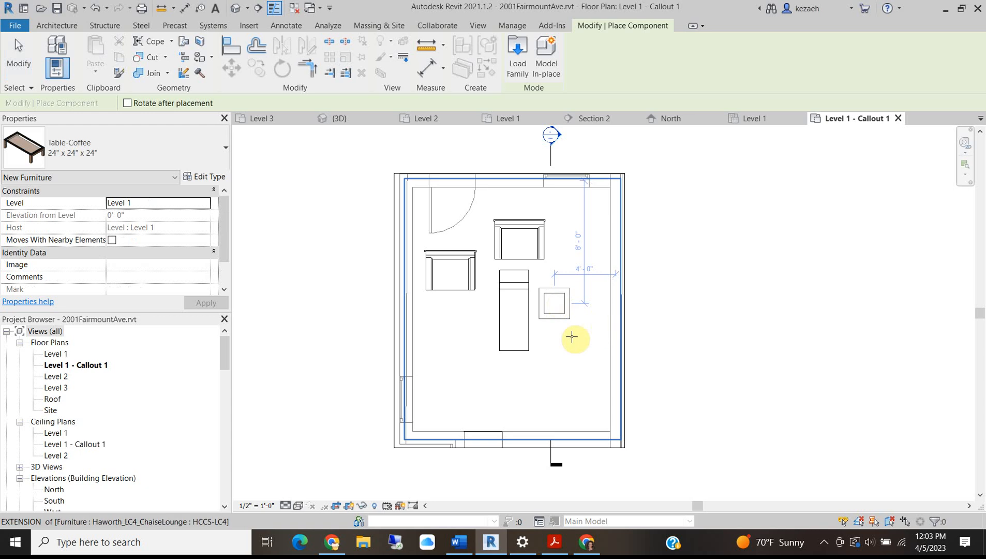
{"action": "scroll", "coordinate": [578, 305], "scroll_direction": "up", "scroll_amount": 3}
{"action": "key", "text": "Escape"}
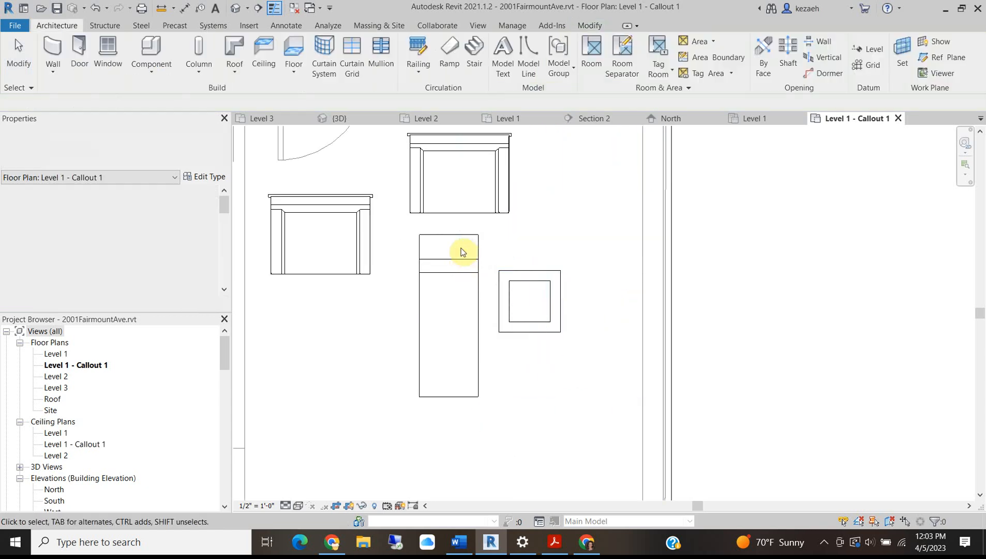
- Move the chaise lounge to the lower-left corner of the room
{"action": "scroll", "coordinate": [408, 227], "scroll_direction": "down", "scroll_amount": 3}
{"action": "middle_click_drag", "start_coordinate": [441, 310], "coordinate": [465, 319]}
{"action": "left_click_drag", "start_coordinate": [436, 292], "coordinate": [372, 373]}
- Rotate the club chair below the door by 90° to face right and move it down toward the chaise lounge
{"action": "left_click", "coordinate": [413, 236]}
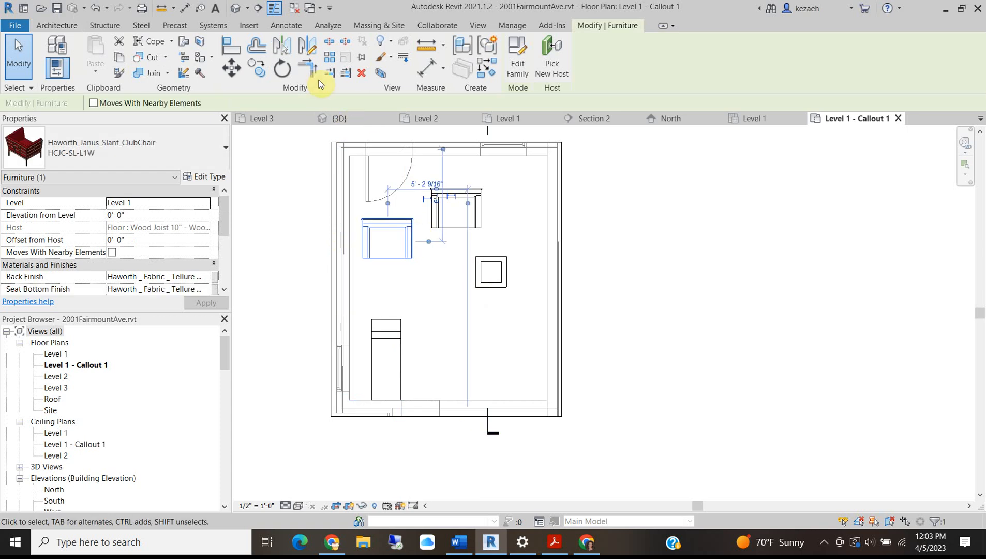
{"action": "left_click", "coordinate": [289, 70]}
{"action": "left_click", "coordinate": [388, 293]}
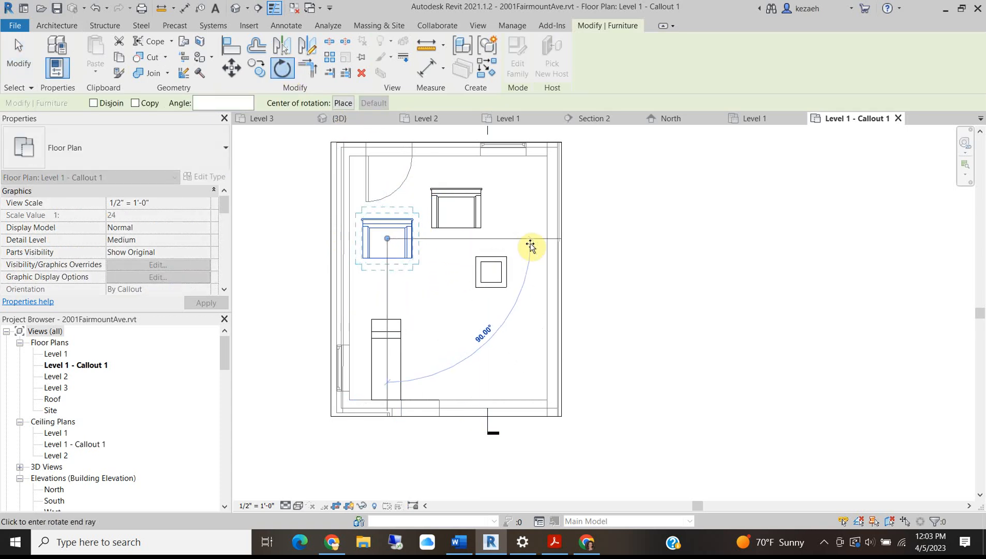
{"action": "left_click", "coordinate": [535, 242]}
{"action": "left_click_drag", "start_coordinate": [387, 217], "coordinate": [399, 269]}
- Rotate the chaise lounge 90°, move it right along the lower wall, and shift the rotated club chair slightly down and right
{"action": "left_click", "coordinate": [401, 357]}
{"action": "left_click", "coordinate": [284, 69]}
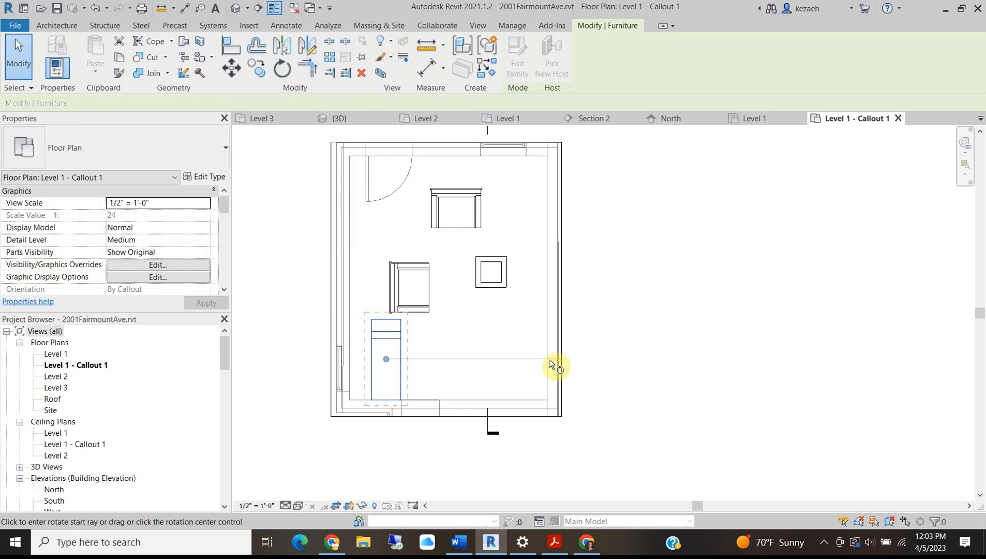
{"action": "left_click", "coordinate": [389, 273]}
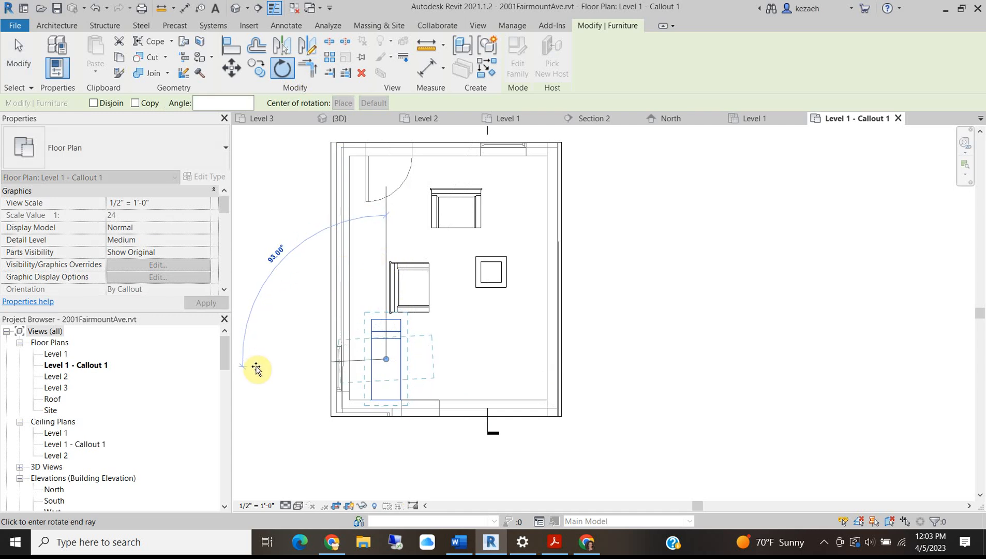
{"action": "left_click", "coordinate": [252, 361]}
{"action": "left_click_drag", "start_coordinate": [402, 347], "coordinate": [500, 357]}
{"action": "left_click_drag", "start_coordinate": [403, 309], "coordinate": [417, 337]}
- Rotate the upper club chair to face diagonally toward the coffee table, and move it slightly down and left
{"action": "left_click", "coordinate": [465, 213]}
{"action": "left_click", "coordinate": [280, 69]}
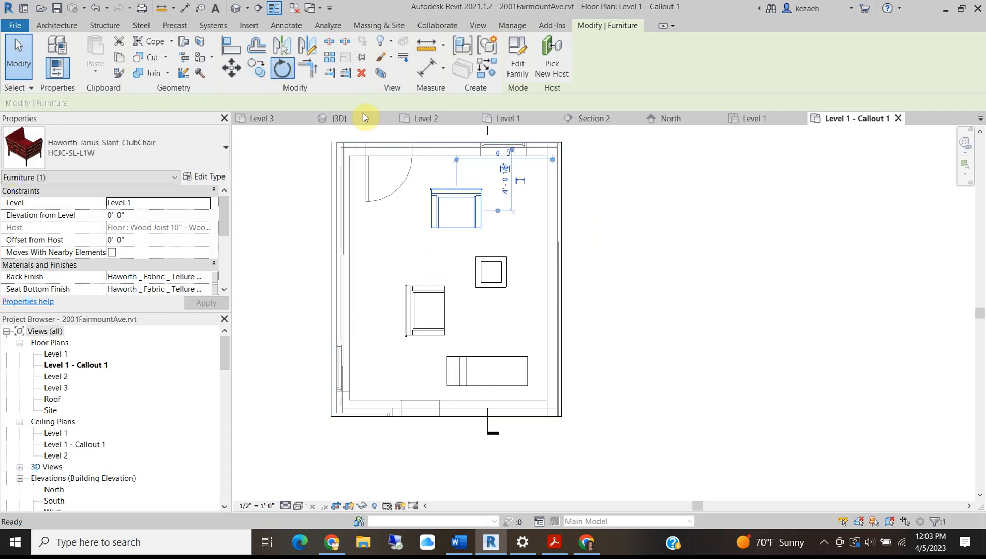
{"action": "left_click", "coordinate": [465, 339]}
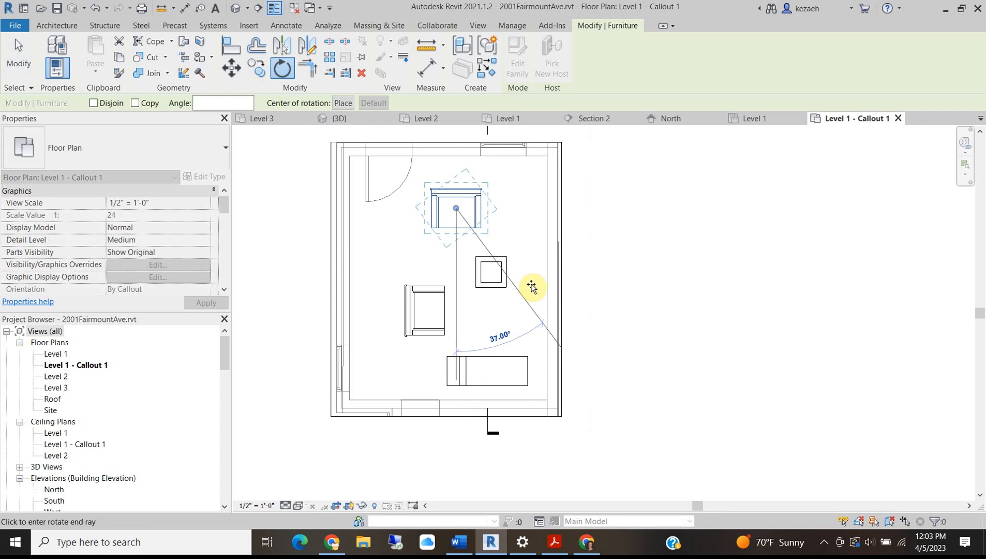
{"action": "left_click", "coordinate": [561, 279]}
{"action": "left_click_drag", "start_coordinate": [429, 214], "coordinate": [428, 223]}
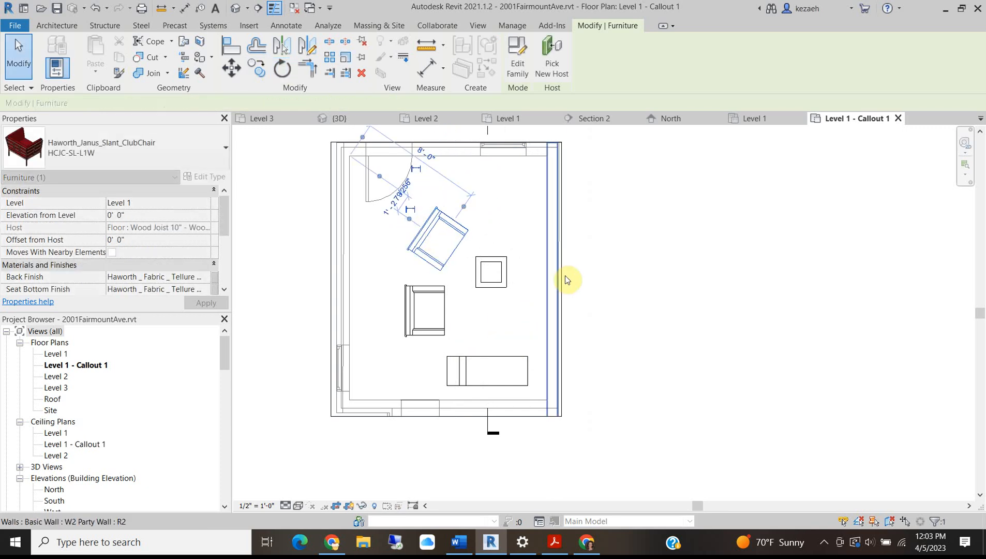
- Shift the lower club chair slightly right and move the coffee table slightly down and left, leaving nothing selected
{"action": "left_click", "coordinate": [432, 311]}
{"action": "left_click_drag", "start_coordinate": [429, 337], "coordinate": [437, 337]}
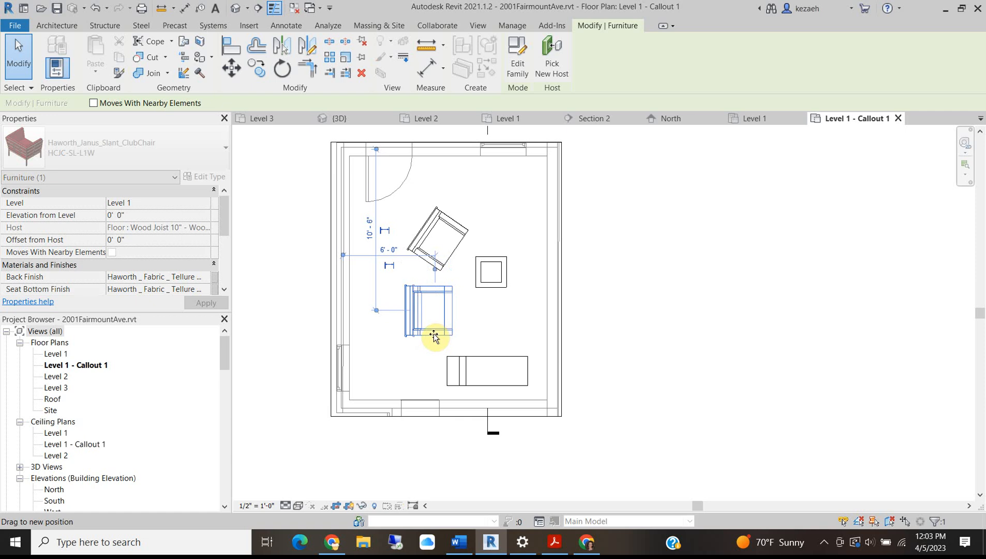
{"action": "left_click_drag", "start_coordinate": [500, 281], "coordinate": [494, 300]}
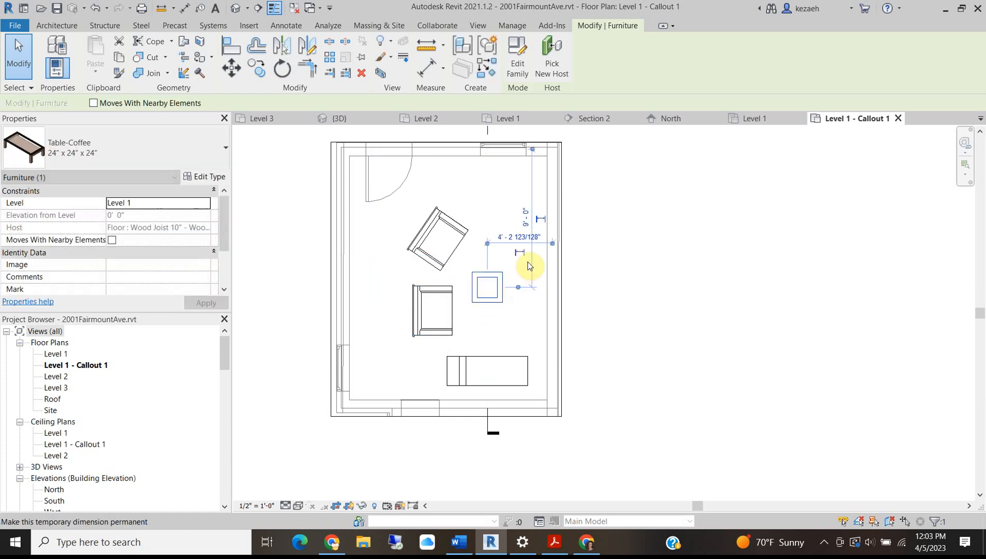
{"action": "left_click", "coordinate": [488, 199]}
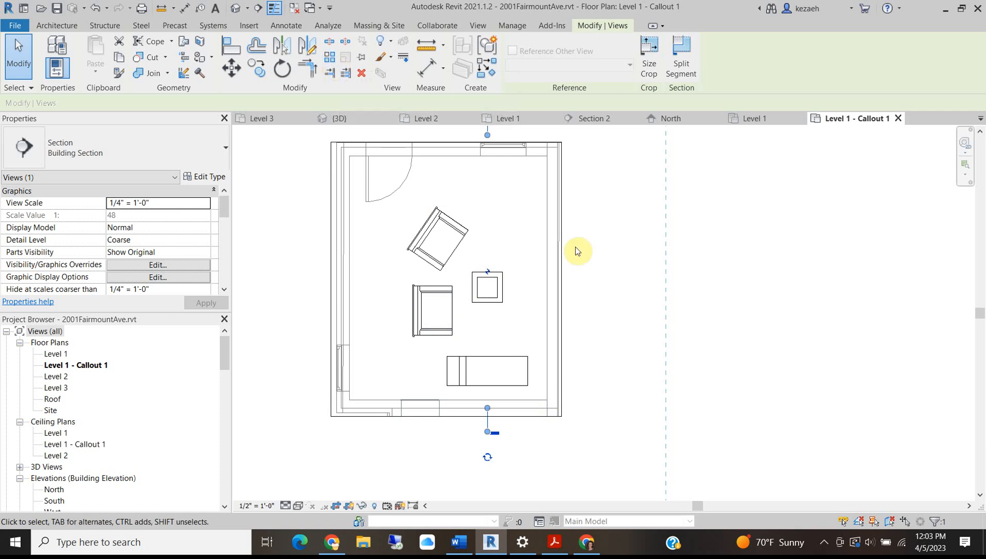
{"action": "scroll", "coordinate": [641, 316], "scroll_direction": "down", "scroll_amount": 2}
{"action": "scroll", "coordinate": [550, 325], "scroll_direction": "up", "scroll_amount": 2}
{"action": "middle_click_drag", "start_coordinate": [596, 254], "coordinate": [445, 256]}
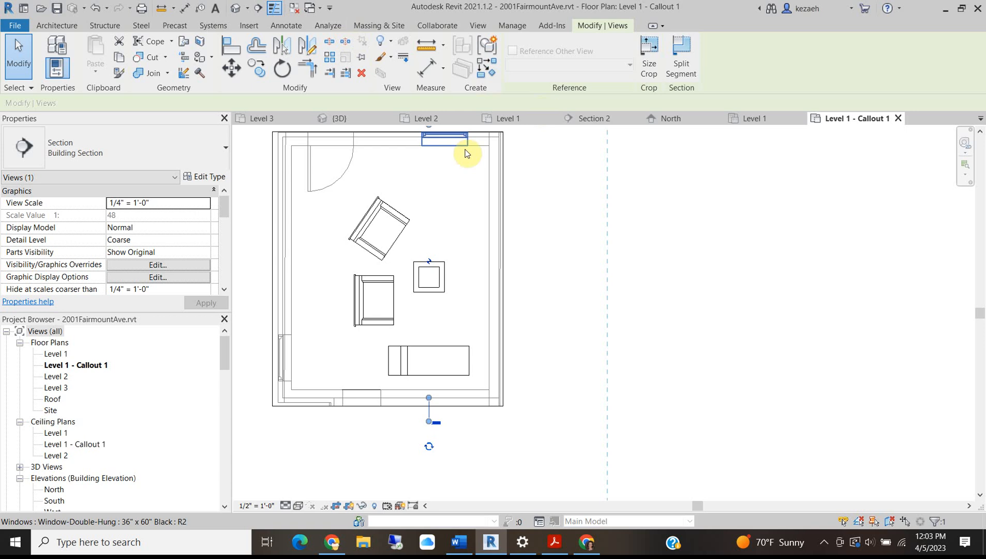
{"action": "left_click", "coordinate": [529, 227]}
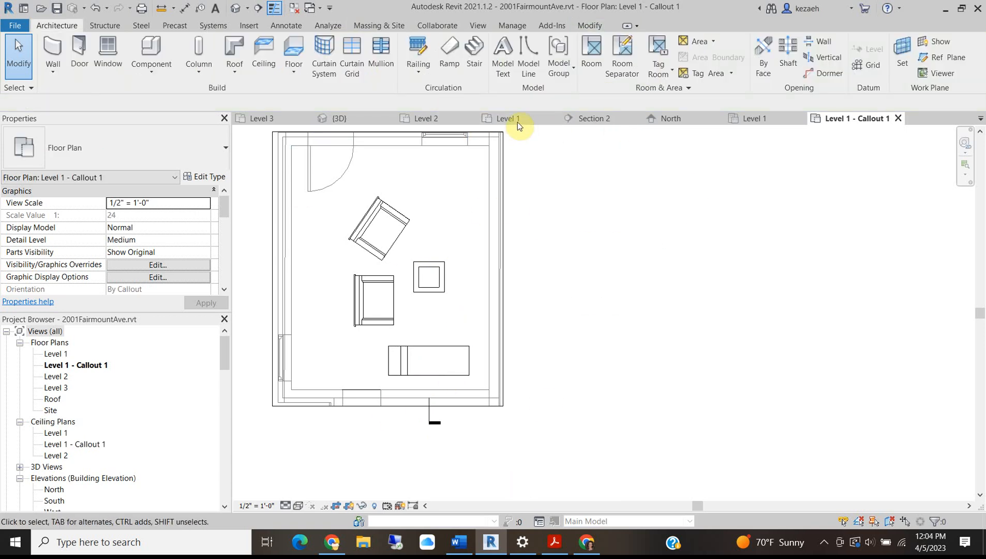
- Open the Level 1 - Callout 1 reflected ceiling plan
{"action": "left_click", "coordinate": [755, 119]}
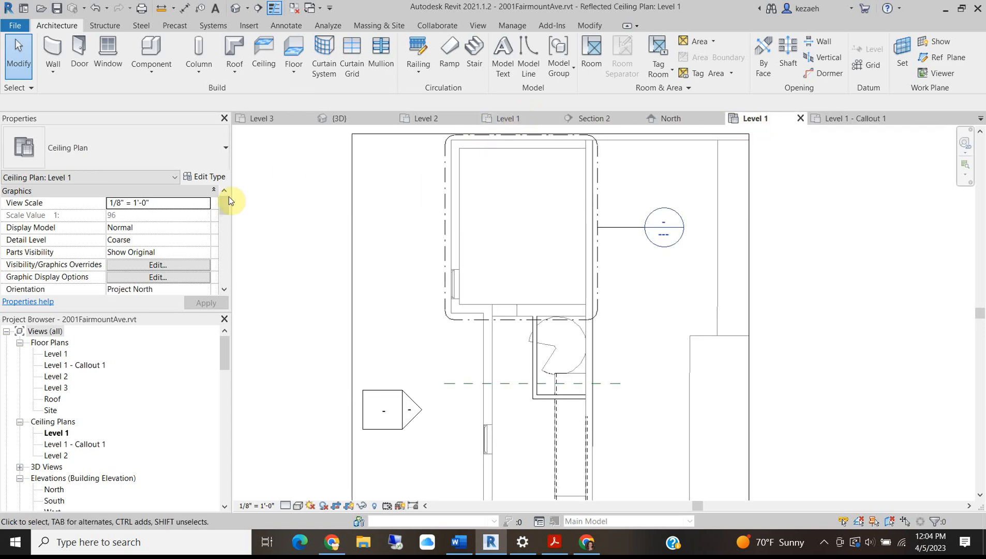
{"action": "left_click", "coordinate": [75, 445]}
{"action": "double_click", "coordinate": [85, 444]}
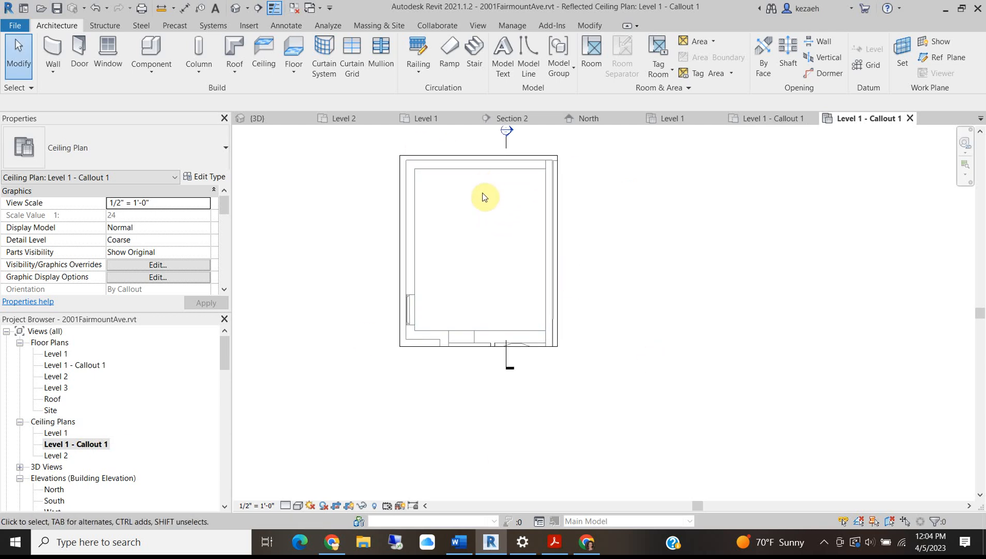
{"action": "scroll", "coordinate": [485, 186], "scroll_direction": "up", "scroll_amount": 2}
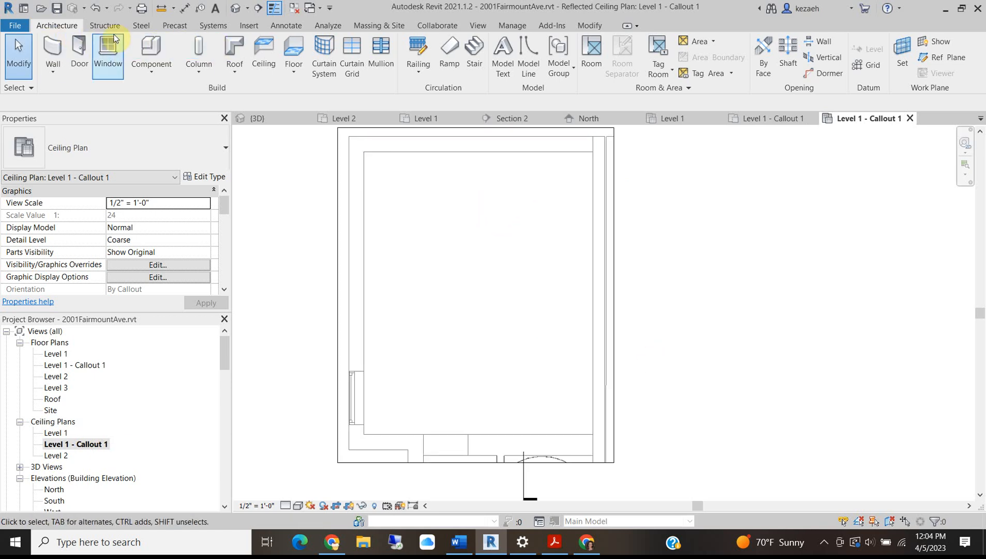
- Place an automatic GWB on Mtl. Stud compound ceiling within the walls of the callout room
{"action": "left_click", "coordinate": [264, 51]}
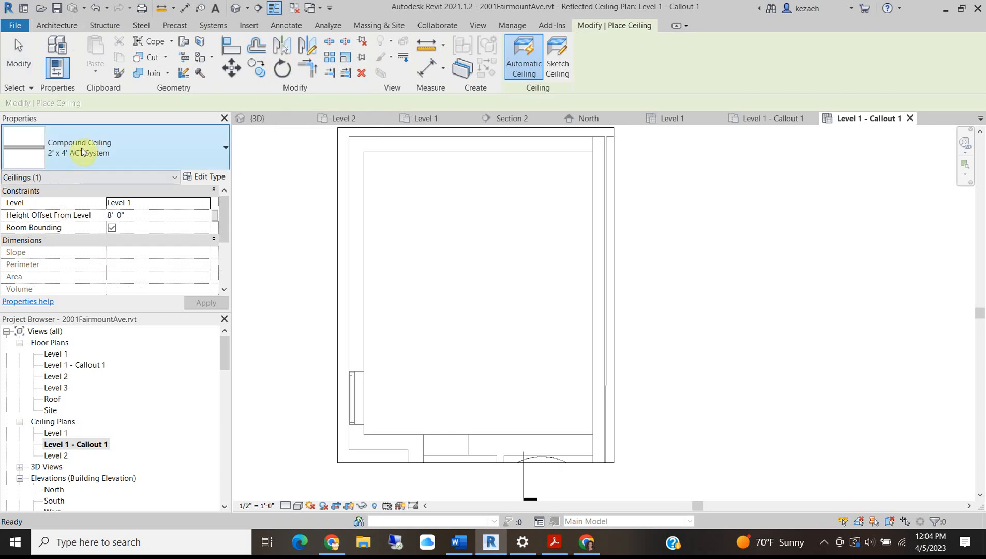
{"action": "left_click", "coordinate": [68, 140]}
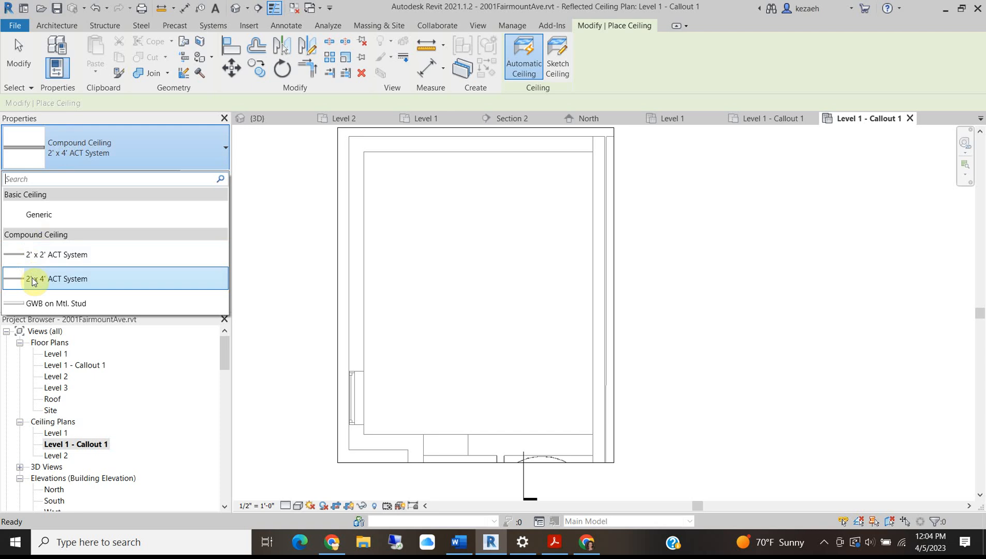
{"action": "left_click", "coordinate": [63, 303]}
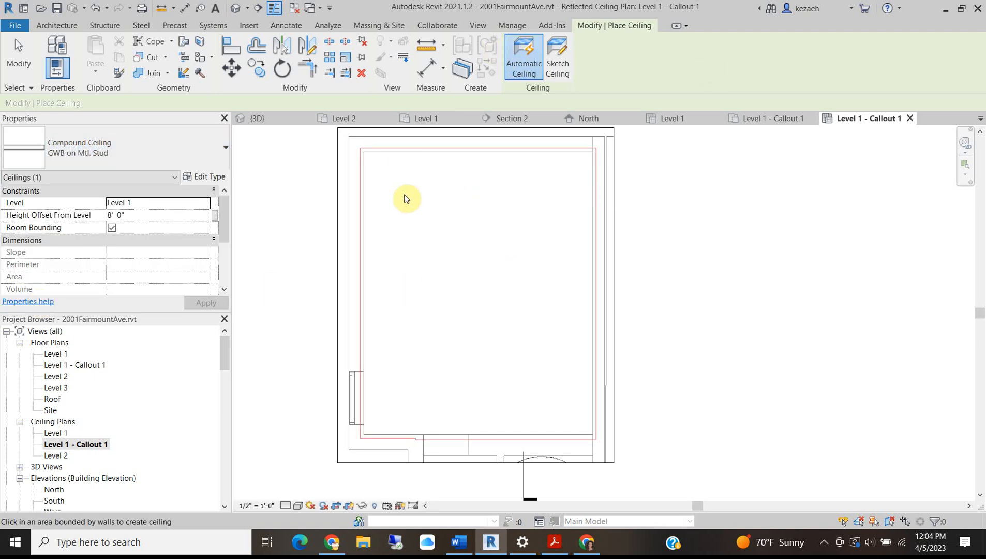
{"action": "left_click", "coordinate": [450, 417]}
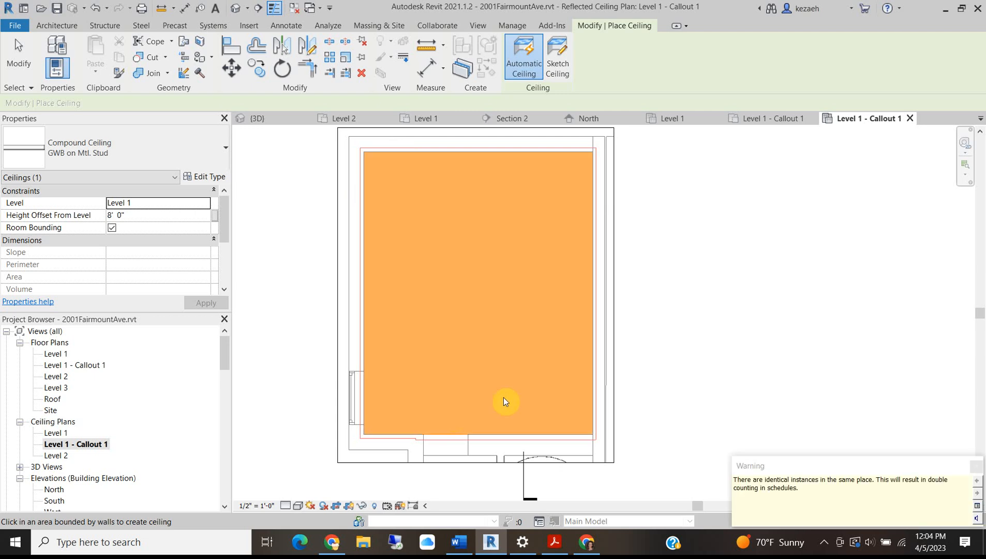
{"action": "key", "text": "Escape"}
{"action": "key", "text": "Escape"}
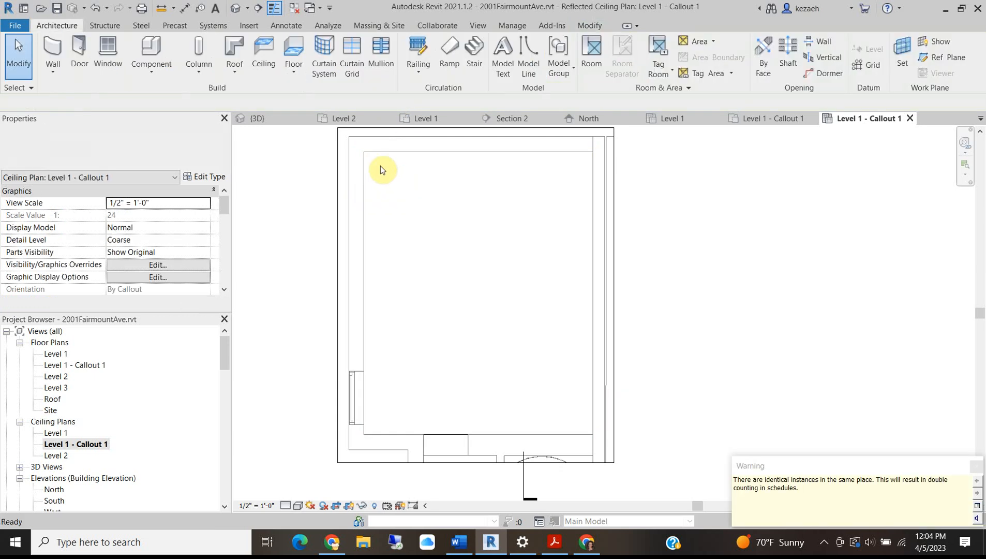
- Select the duplicate GWB on Mtl. Stud ceiling at the room's upper edge and remove it
{"action": "key", "text": "Tab"}
{"action": "key", "text": "Tab"}
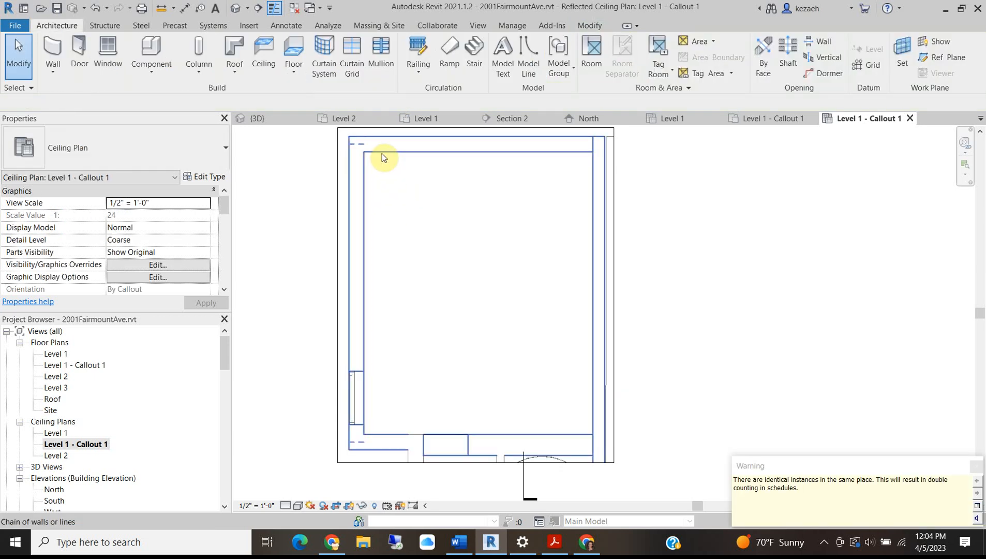
{"action": "left_click", "coordinate": [382, 153]}
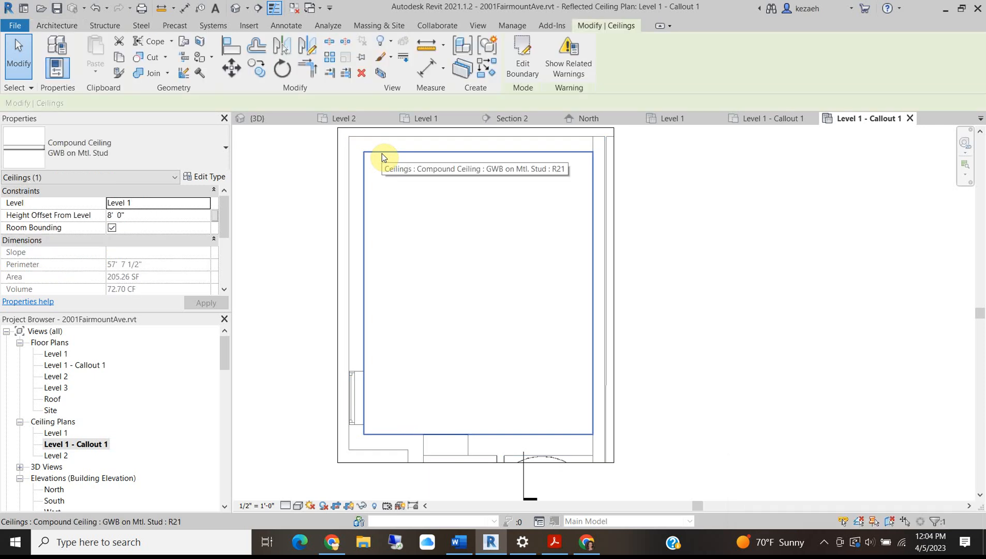
{"action": "key", "text": "Escape"}
- Set the remaining room ceiling's height offset from Level 1 to 8' 9"
{"action": "key", "text": "Tab"}
{"action": "key", "text": "Tab"}
{"action": "left_click", "coordinate": [381, 153]}
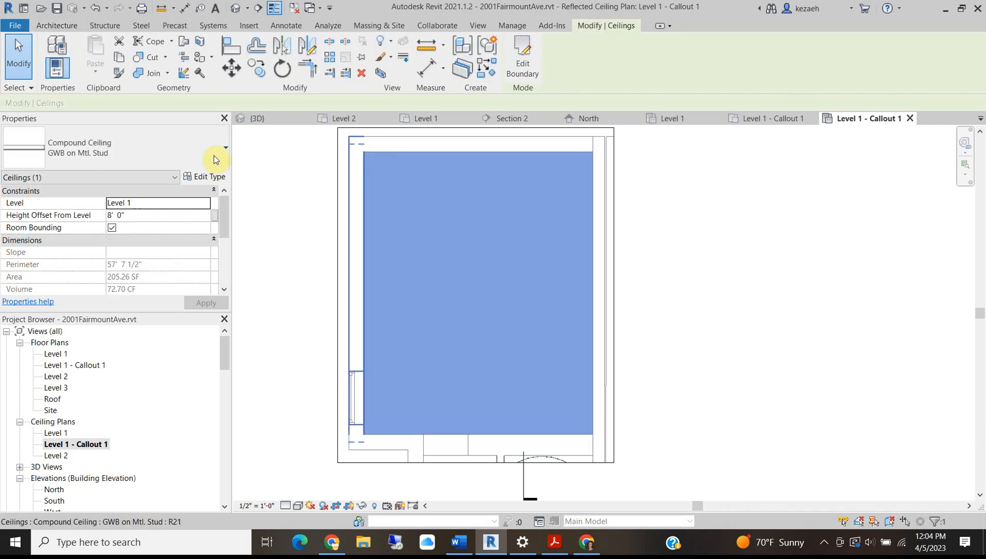
{"action": "left_click", "coordinate": [136, 215]}
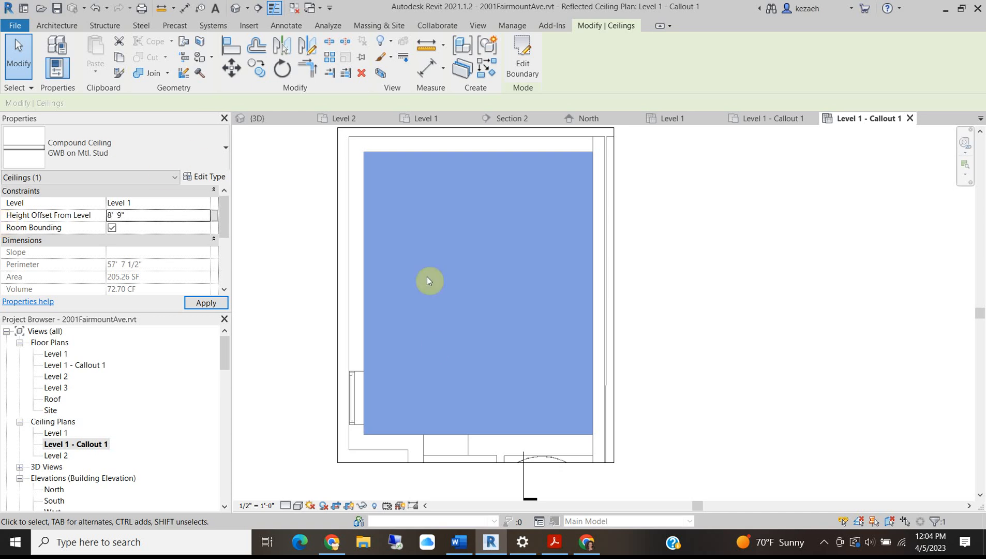
{"action": "left_click", "coordinate": [722, 334]}
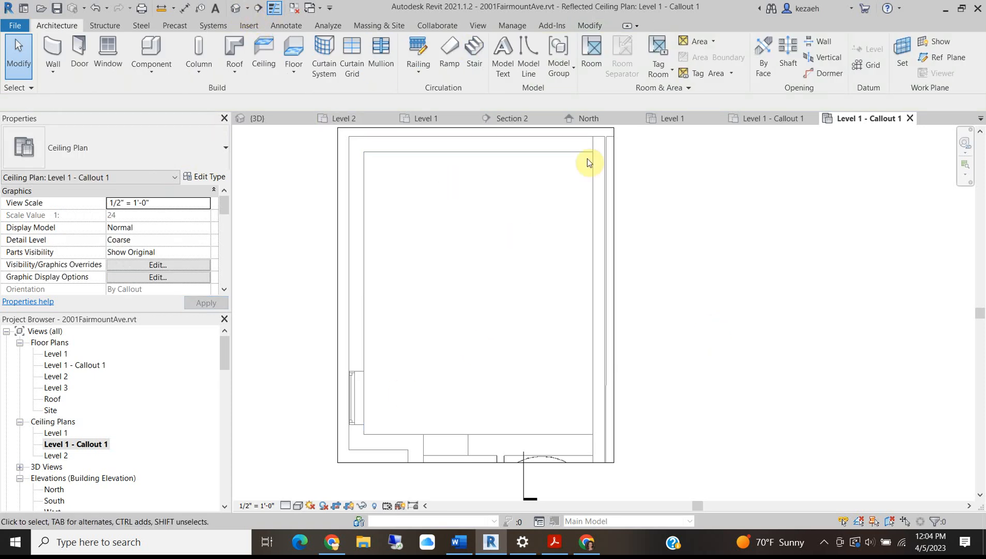
- Examine the new ceiling's position below the upper floor in Section 2
{"action": "left_click", "coordinate": [502, 120]}
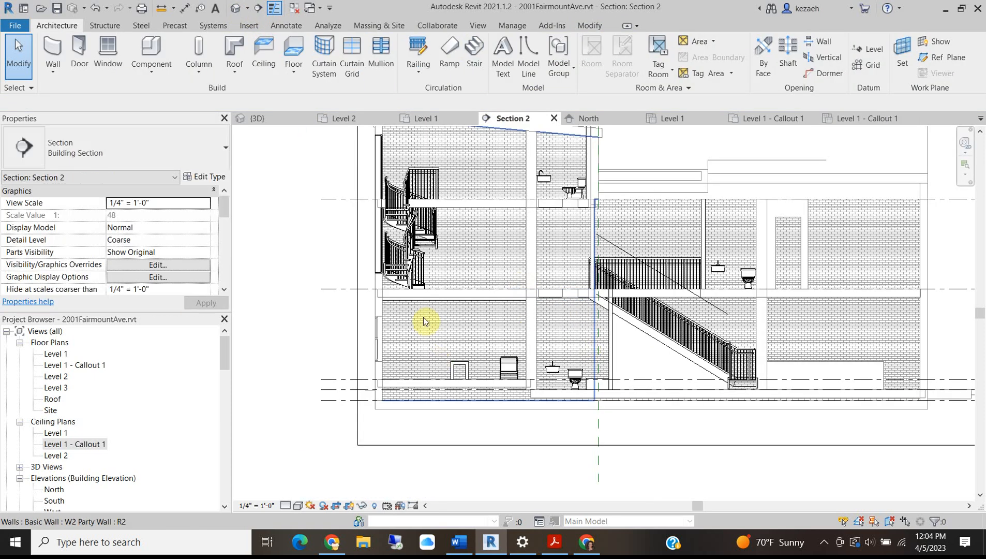
{"action": "scroll", "coordinate": [408, 312], "scroll_direction": "up", "scroll_amount": 2}
{"action": "left_click", "coordinate": [407, 310]}
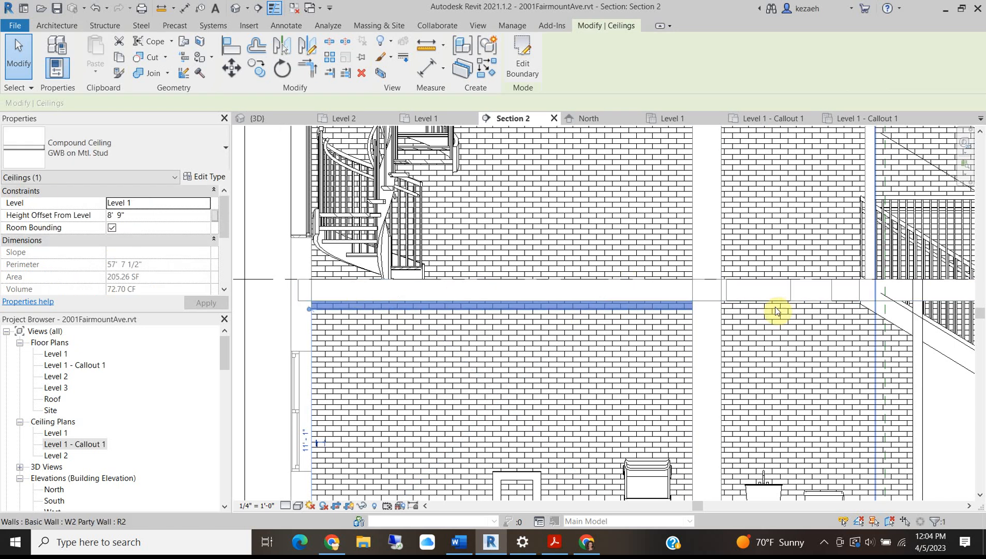
{"action": "scroll", "coordinate": [680, 285], "scroll_direction": "down", "scroll_amount": 3}
{"action": "scroll", "coordinate": [651, 374], "scroll_direction": "up", "scroll_amount": 2}
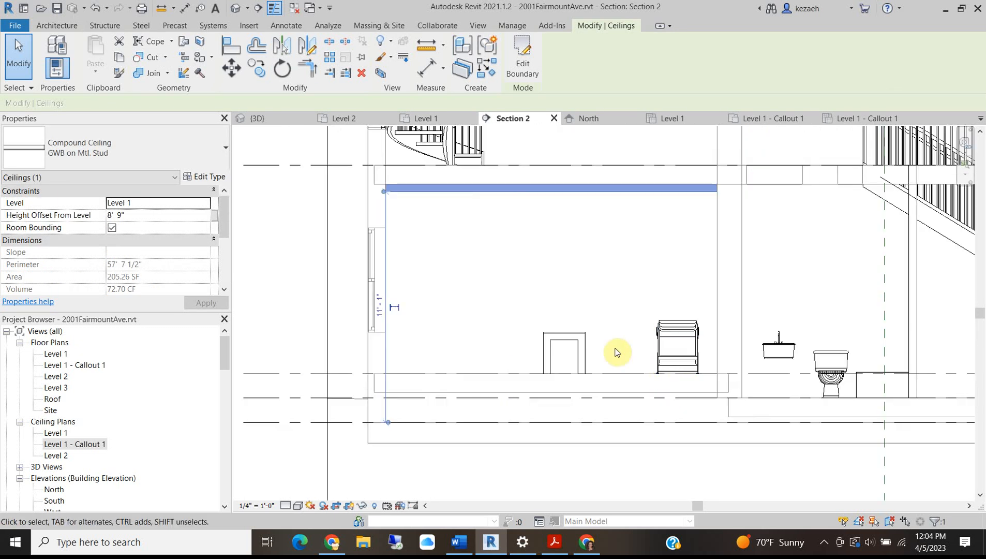
{"action": "scroll", "coordinate": [564, 337], "scroll_direction": "up", "scroll_amount": 1}
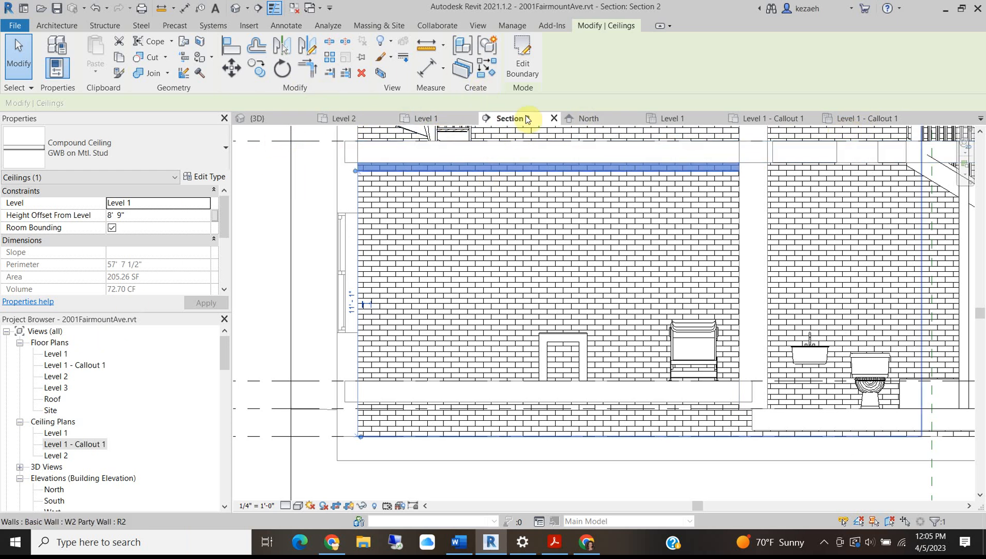
- Return to the Level 1 - Callout 1 ceiling plan and set its underlay base level to Level 1 with Look down orientation
{"action": "double_click", "coordinate": [79, 445]}
{"action": "left_click", "coordinate": [686, 314]}
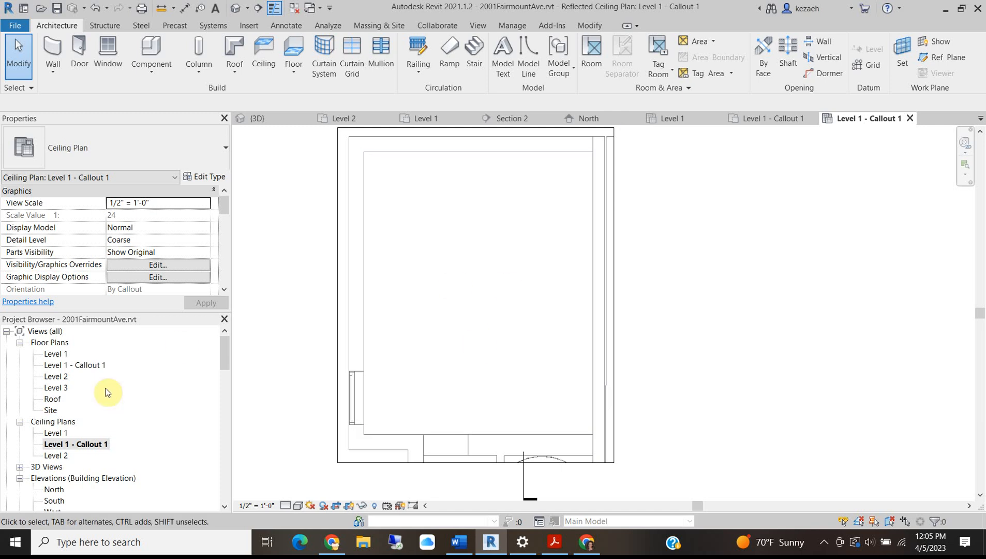
{"action": "left_click_drag", "start_coordinate": [228, 206], "coordinate": [224, 232]}
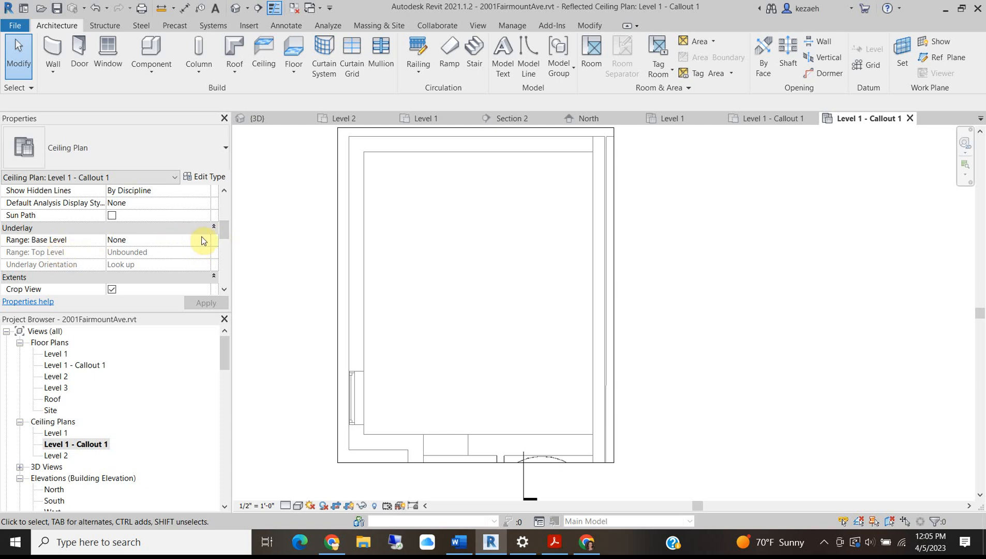
{"action": "left_click", "coordinate": [207, 240]}
{"action": "left_click", "coordinate": [126, 264]}
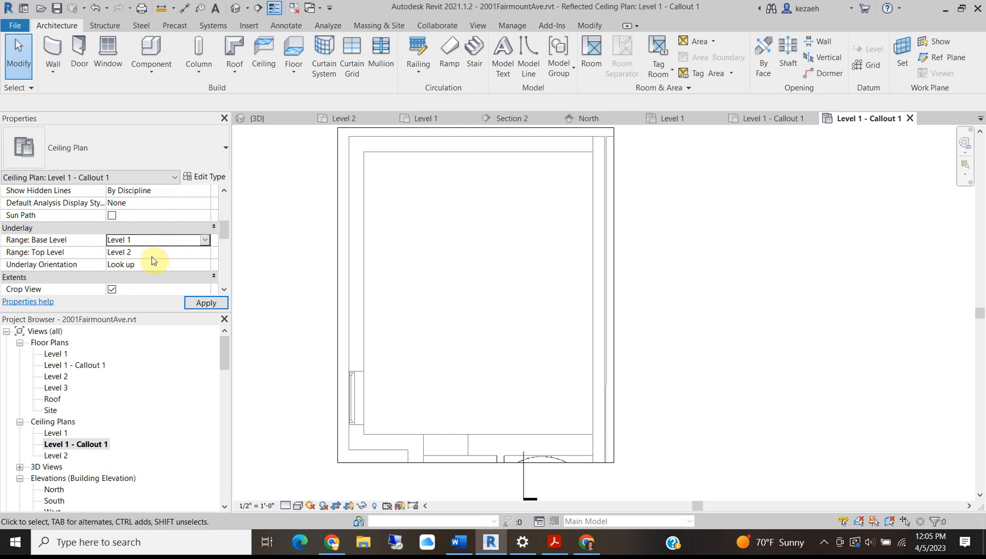
{"action": "left_click", "coordinate": [144, 265]}
{"action": "left_click", "coordinate": [205, 265]}
{"action": "left_click", "coordinate": [145, 282]}
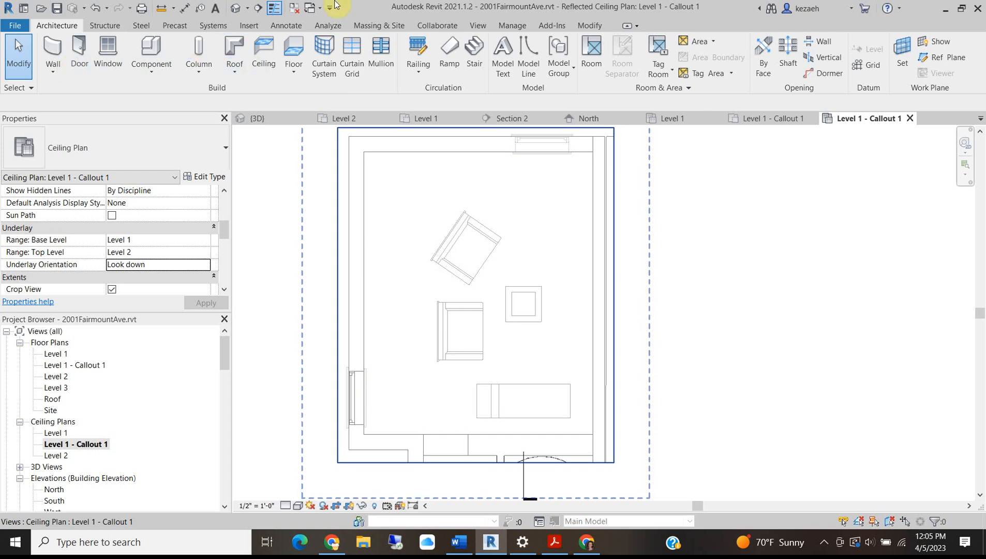
- Start loading a family and check the MEP folder under Electrical in the English-Imperial library
{"action": "left_click", "coordinate": [254, 29]}
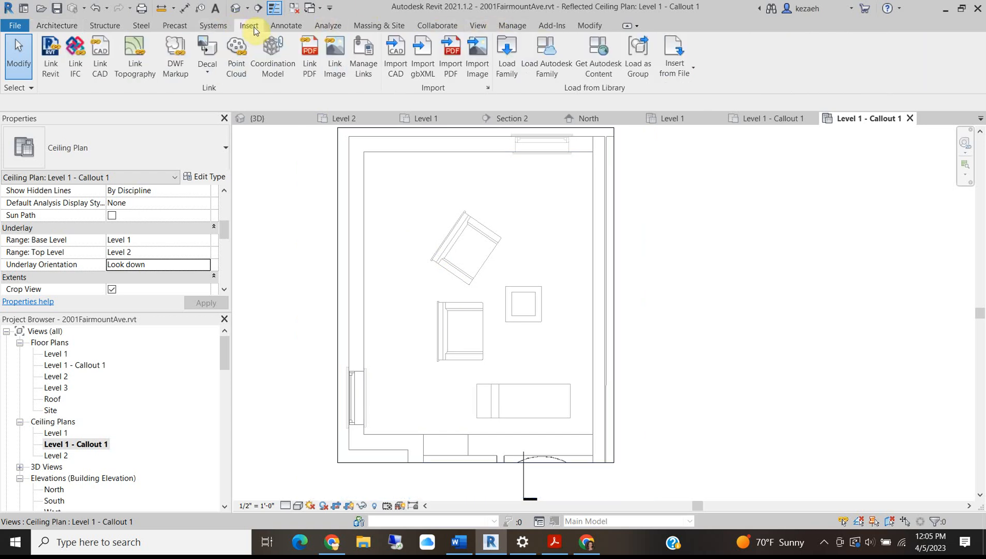
{"action": "left_click", "coordinate": [503, 55]}
{"action": "left_click", "coordinate": [417, 137]}
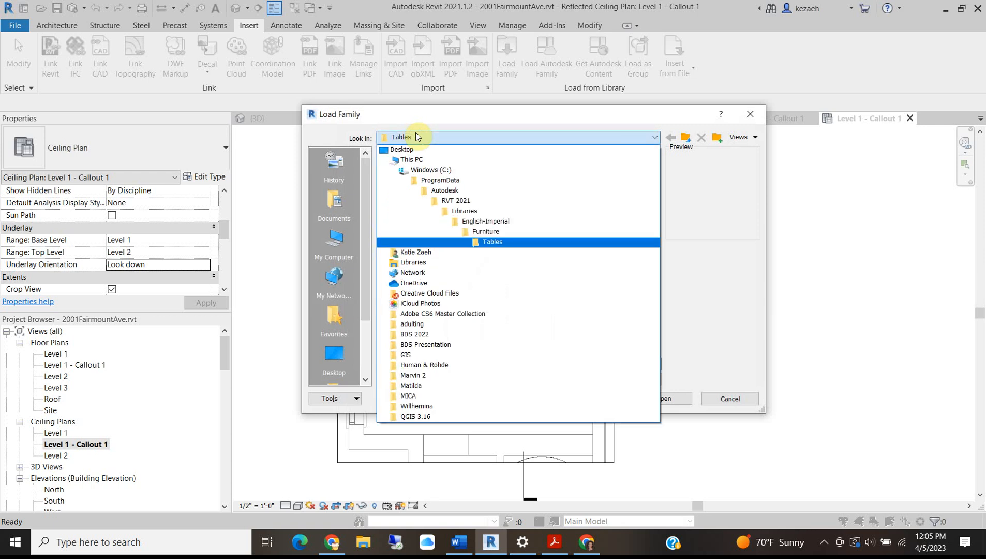
{"action": "left_click", "coordinate": [478, 223]}
{"action": "double_click", "coordinate": [417, 301]}
{"action": "double_click", "coordinate": [406, 167]}
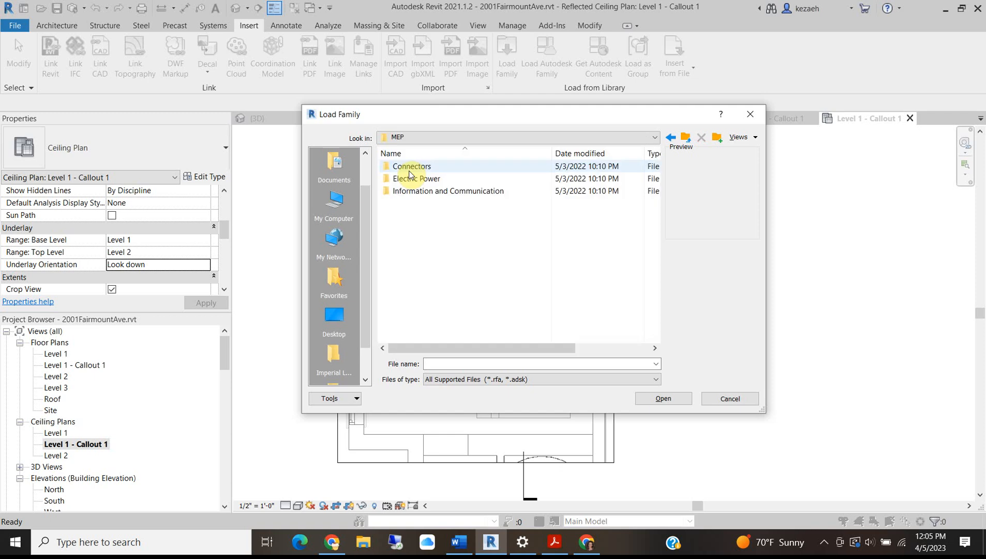
- Browse the English-Imperial library to the Internal folder under Lighting, Architectural
{"action": "left_click", "coordinate": [421, 137]}
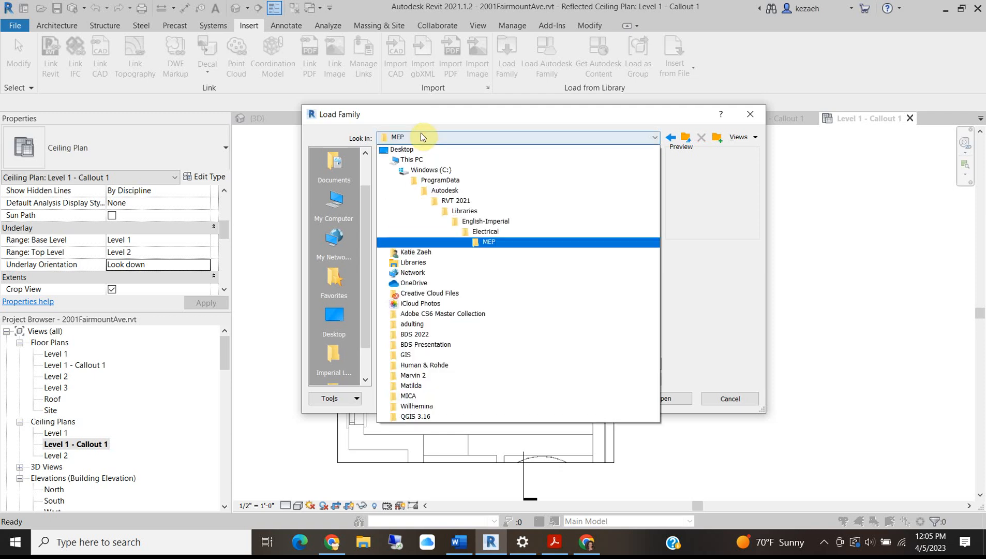
{"action": "left_click", "coordinate": [482, 222]}
{"action": "scroll", "coordinate": [431, 291], "scroll_direction": "down", "scroll_amount": 4}
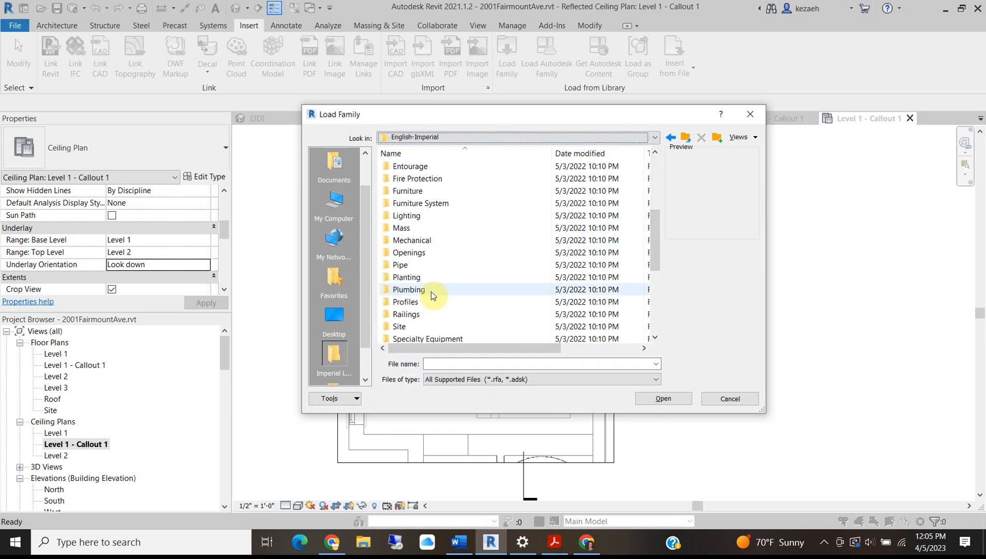
{"action": "double_click", "coordinate": [413, 218]}
{"action": "double_click", "coordinate": [422, 166]}
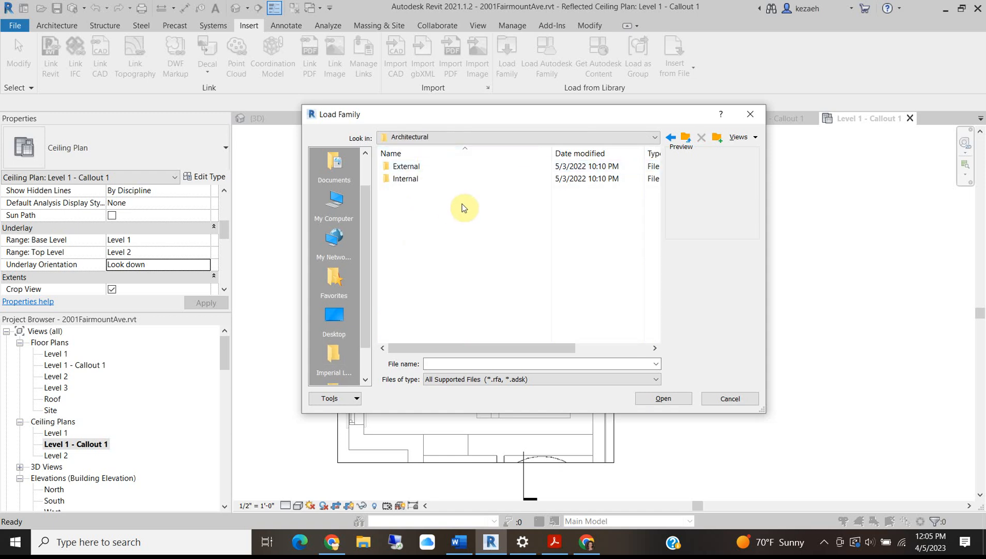
{"action": "left_click", "coordinate": [414, 178]}
{"action": "double_click", "coordinate": [414, 179]}
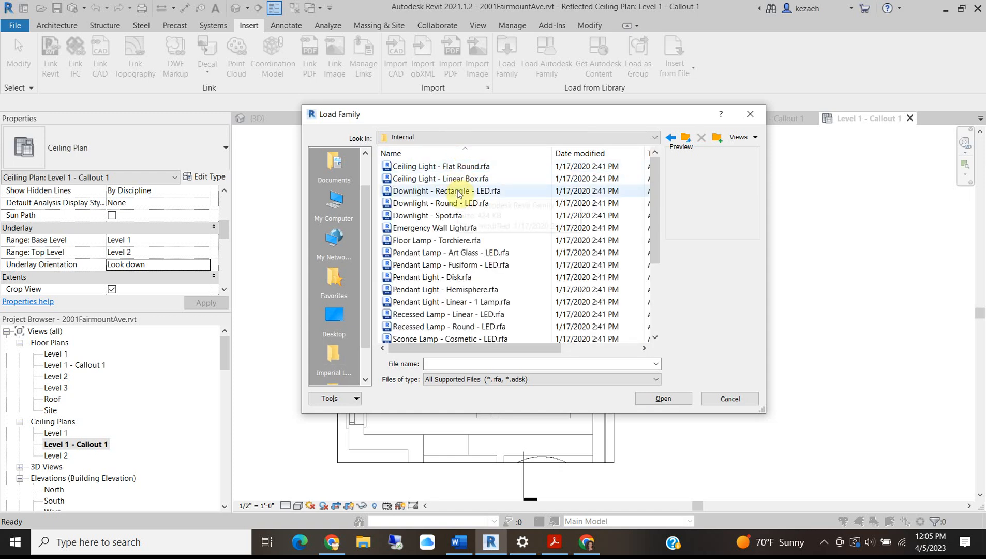
- Load the Recessed Lamp - Round - LED family with its 3" Trimmed Downlight type
{"action": "left_click", "coordinate": [457, 167]}
{"action": "left_click", "coordinate": [455, 177]}
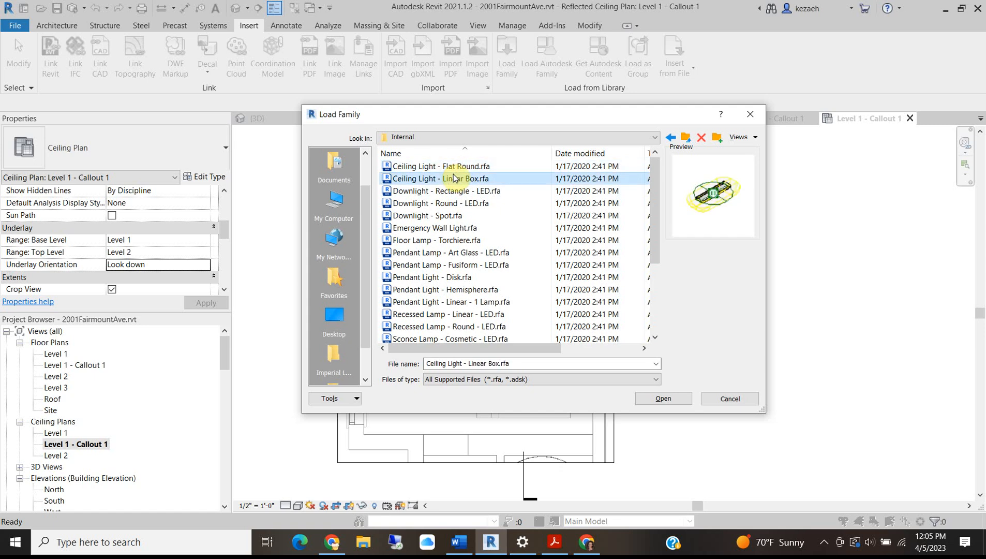
{"action": "left_click", "coordinate": [455, 315]}
{"action": "left_click", "coordinate": [455, 326]}
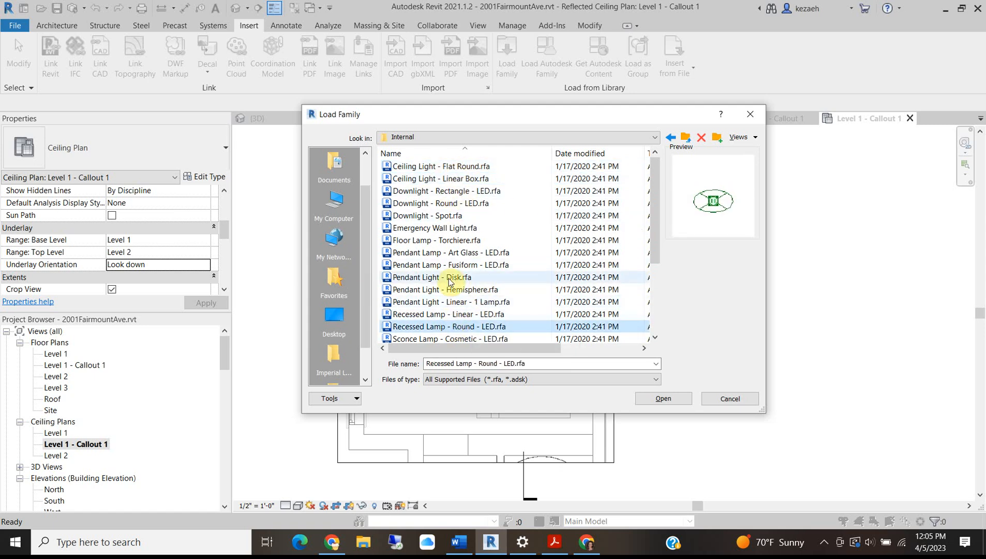
{"action": "scroll", "coordinate": [450, 280], "scroll_direction": "down", "scroll_amount": 3}
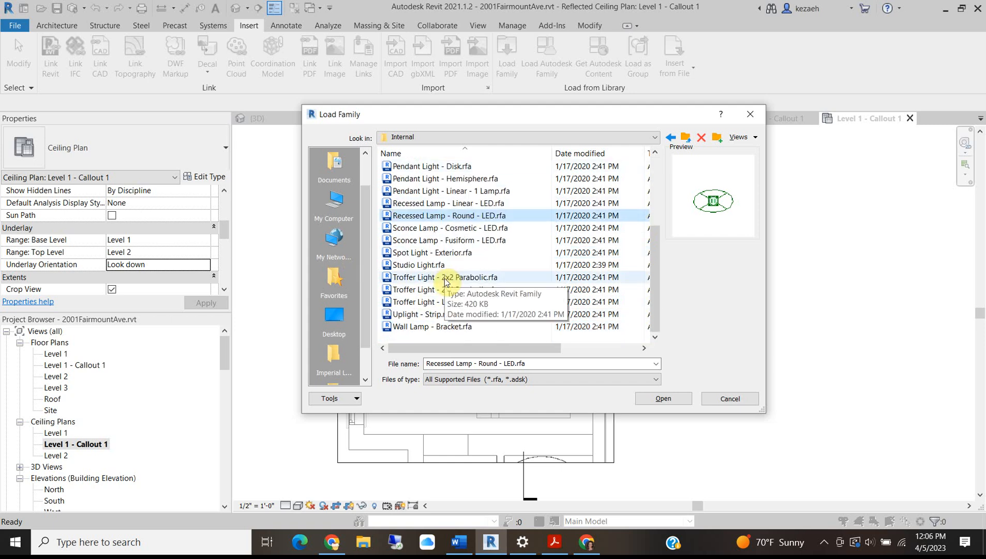
{"action": "left_click", "coordinate": [662, 399]}
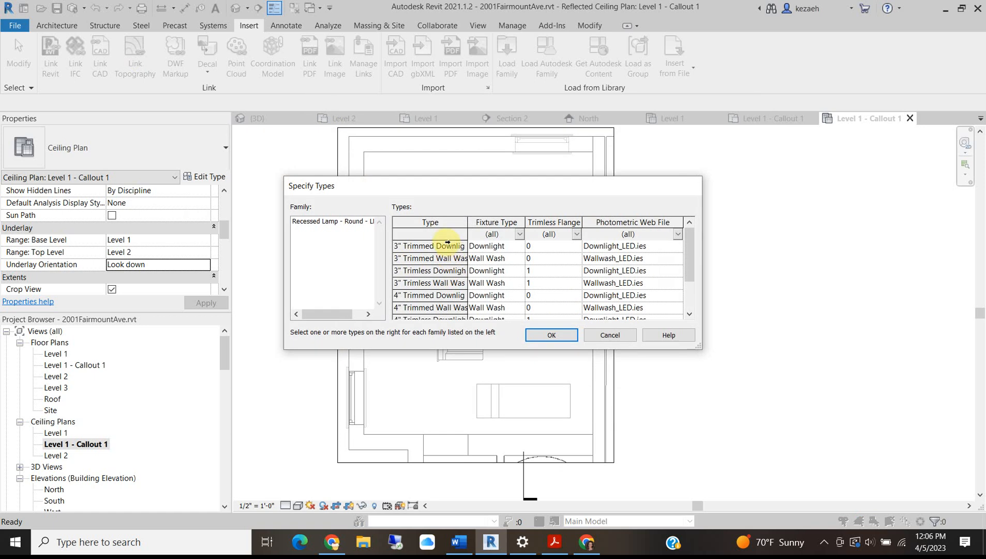
{"action": "left_click", "coordinate": [447, 245]}
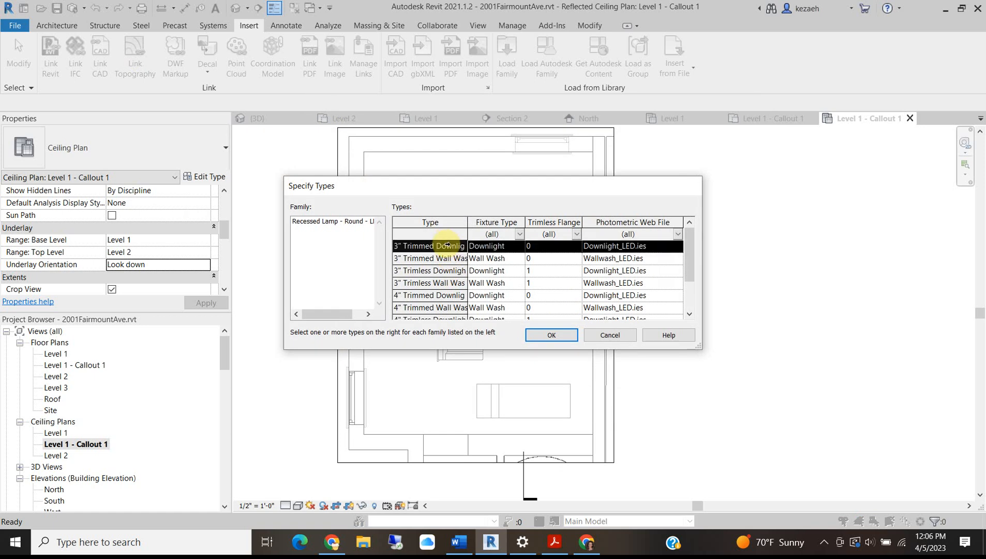
{"action": "left_click", "coordinate": [552, 336]}
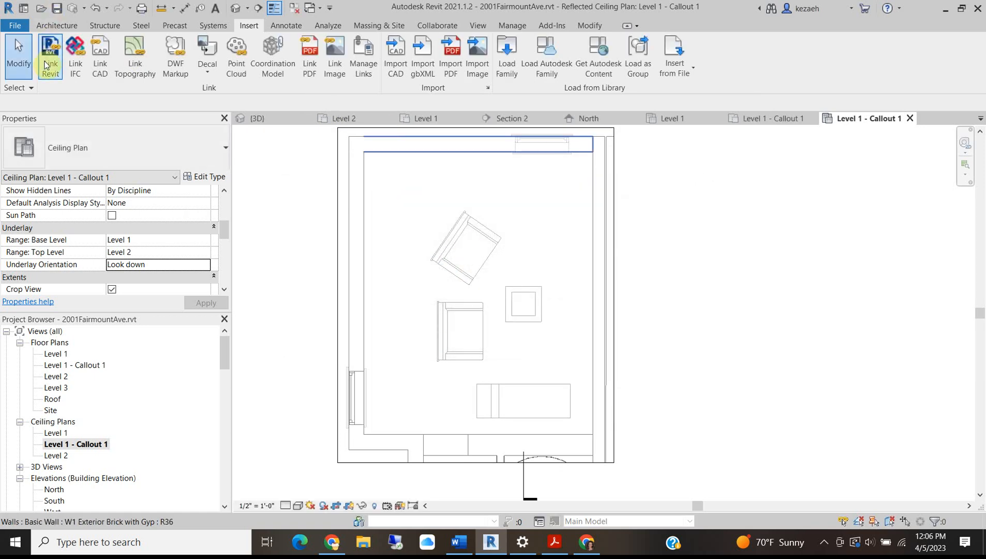
- Place four 3" Trimmed Downlight components on the ceiling face in a column along the room's left wall
{"action": "left_click", "coordinate": [57, 26]}
{"action": "left_click", "coordinate": [151, 50]}
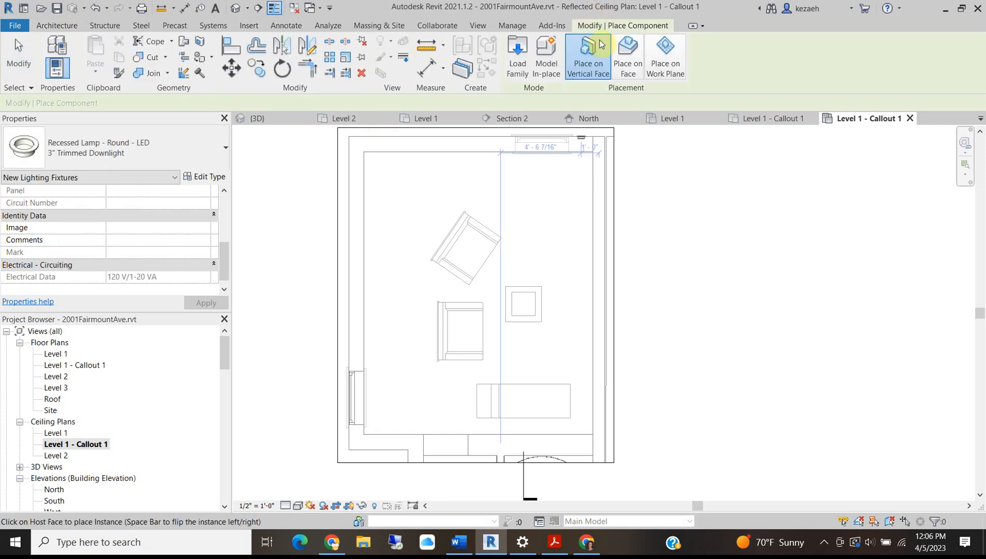
{"action": "left_click", "coordinate": [628, 56]}
{"action": "left_click", "coordinate": [409, 220]}
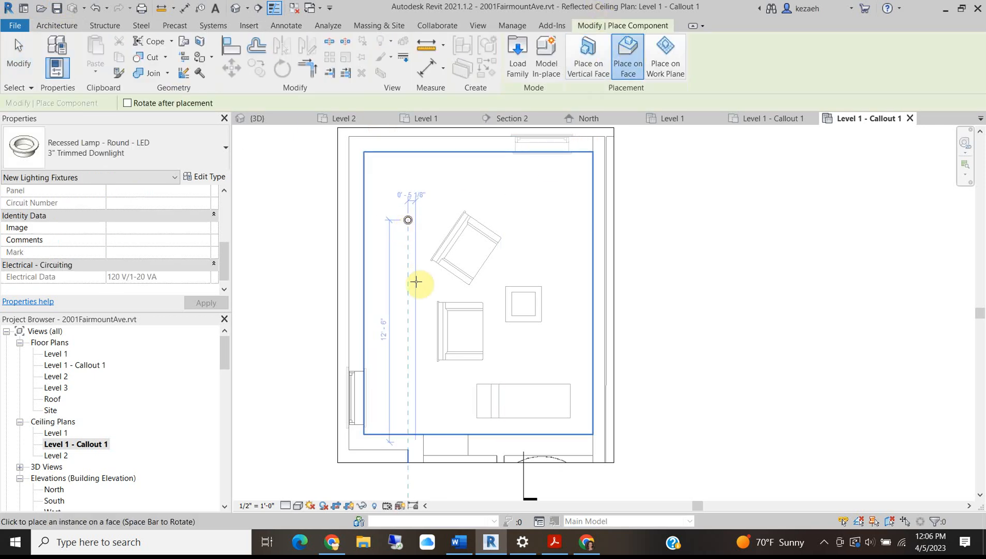
{"action": "left_click", "coordinate": [408, 291]}
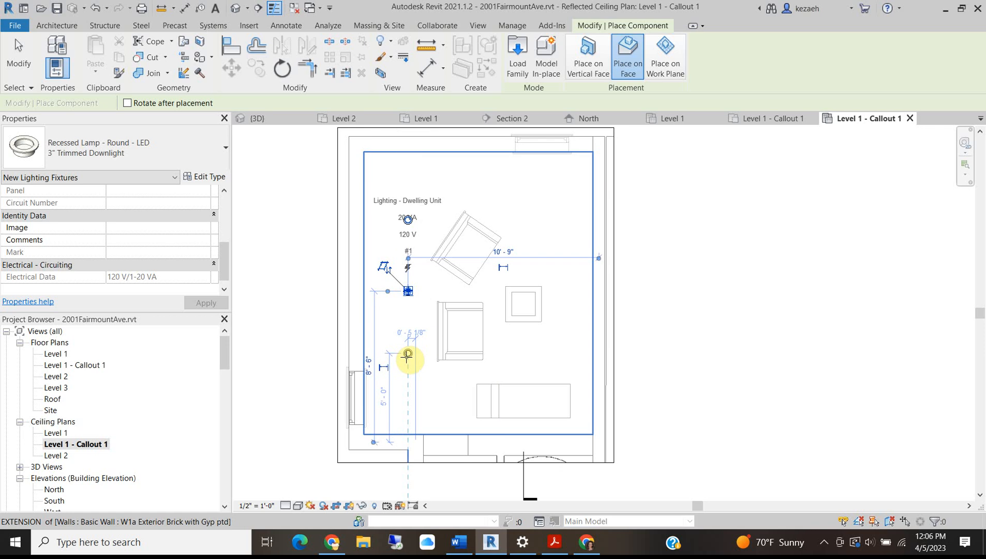
{"action": "left_click", "coordinate": [409, 397]}
{"action": "key", "text": "Escape"}
{"action": "key", "text": "Escape"}
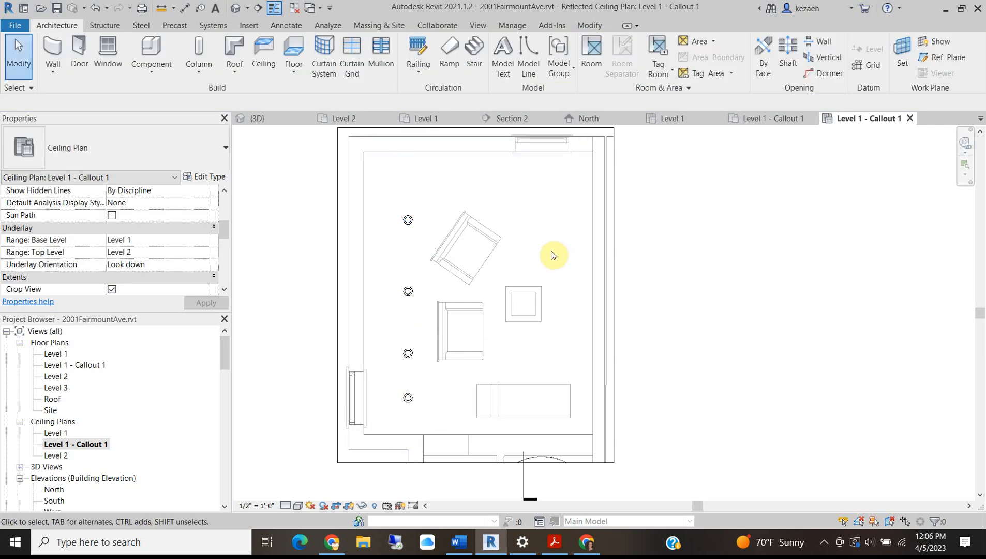
- Add an aligned dimension string from the upper wall's inner face through all four downlights to the lower wall's inner face
{"action": "key", "text": "i"}
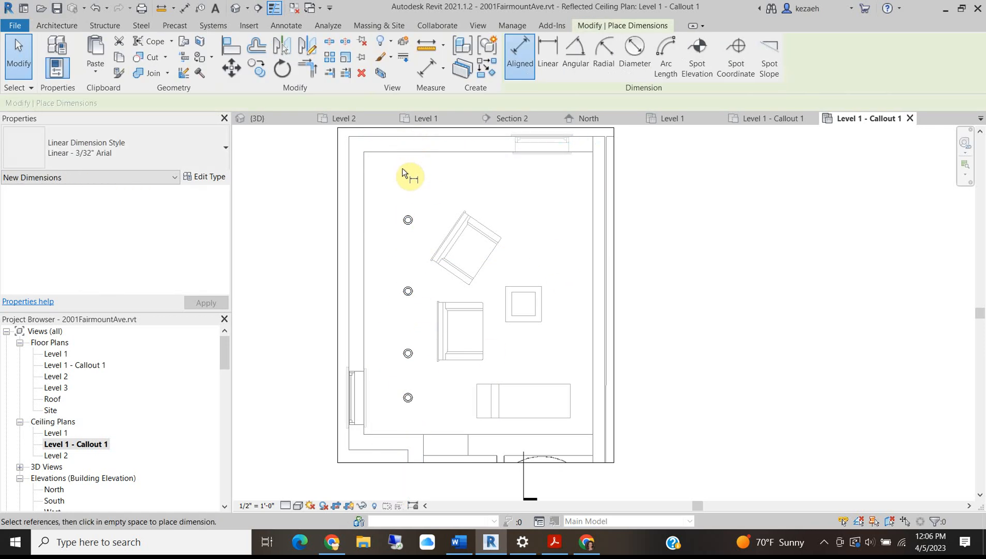
{"action": "left_click", "coordinate": [401, 149]}
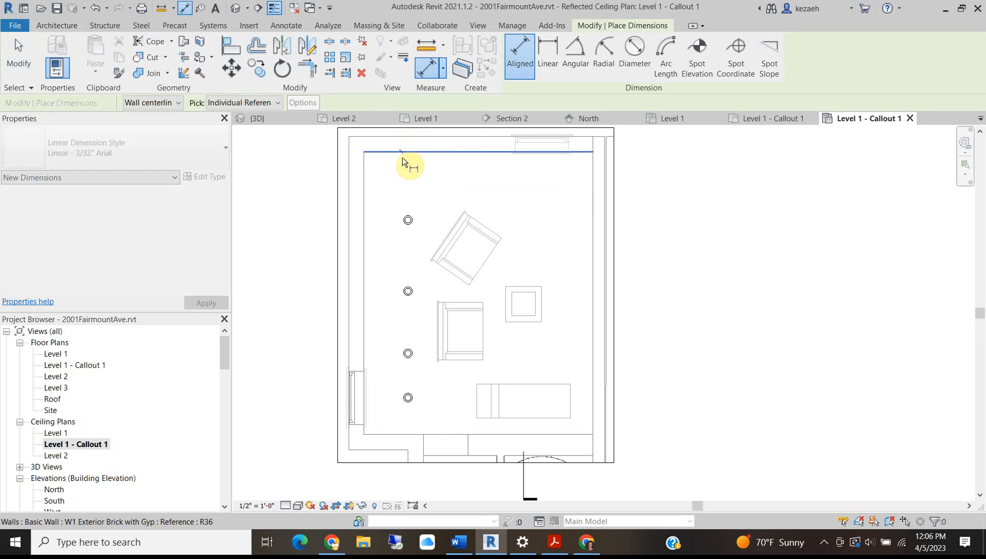
{"action": "scroll", "coordinate": [409, 221], "scroll_direction": "up", "scroll_amount": 3}
{"action": "left_click", "coordinate": [406, 218]}
{"action": "scroll", "coordinate": [408, 311], "scroll_direction": "down", "scroll_amount": 2}
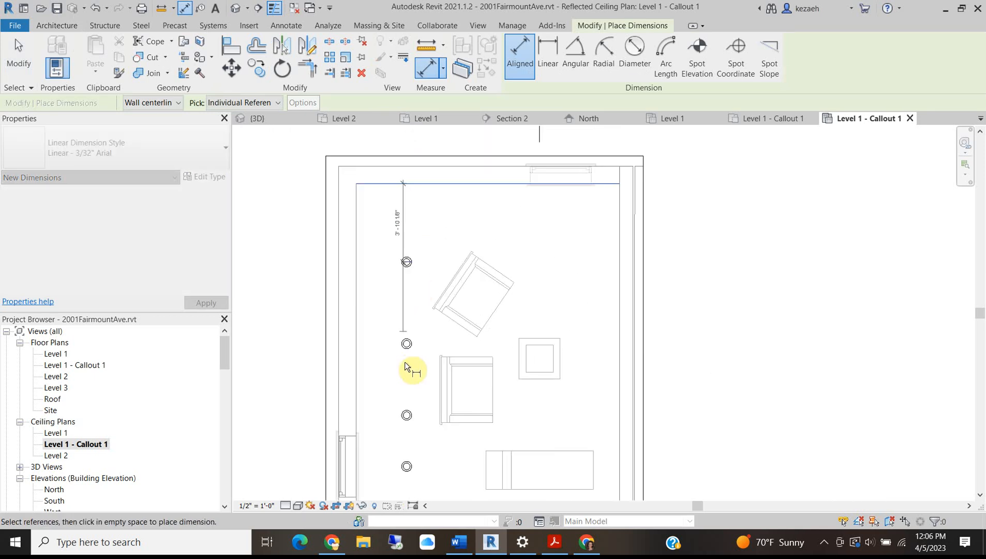
{"action": "left_click", "coordinate": [407, 417]}
{"action": "scroll", "coordinate": [466, 298], "scroll_direction": "up", "scroll_amount": 3}
{"action": "left_click", "coordinate": [407, 466]}
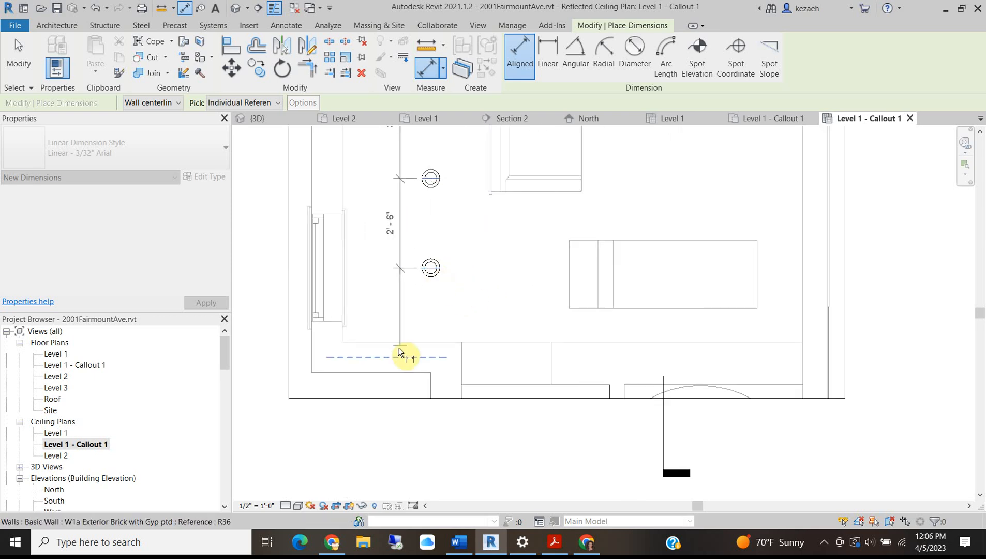
{"action": "left_click", "coordinate": [396, 339]}
{"action": "scroll", "coordinate": [386, 305], "scroll_direction": "down", "scroll_amount": 4}
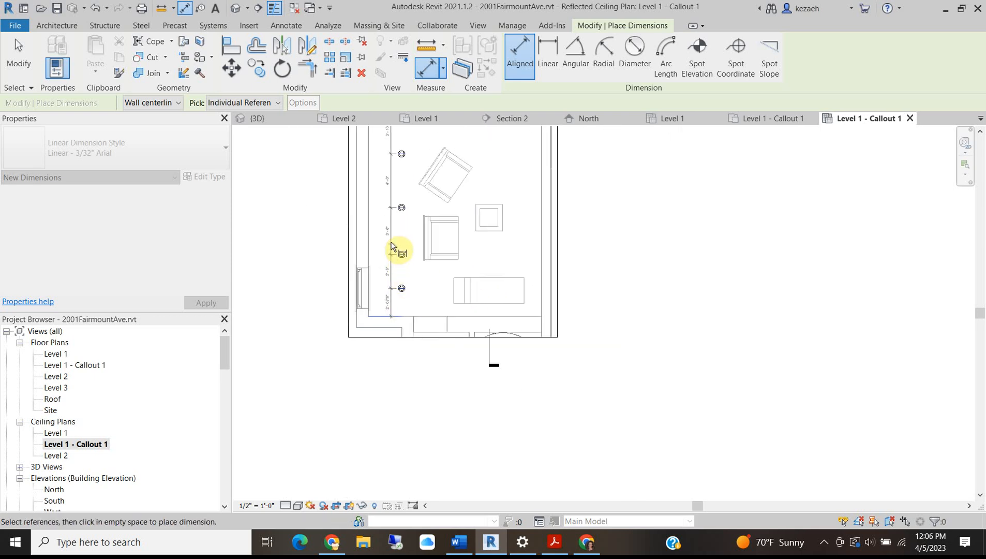
{"action": "left_click", "coordinate": [392, 236]}
- Apply the EQ constraint to the dimension string to space the four downlights equally between the walls
{"action": "left_click", "coordinate": [381, 210]}
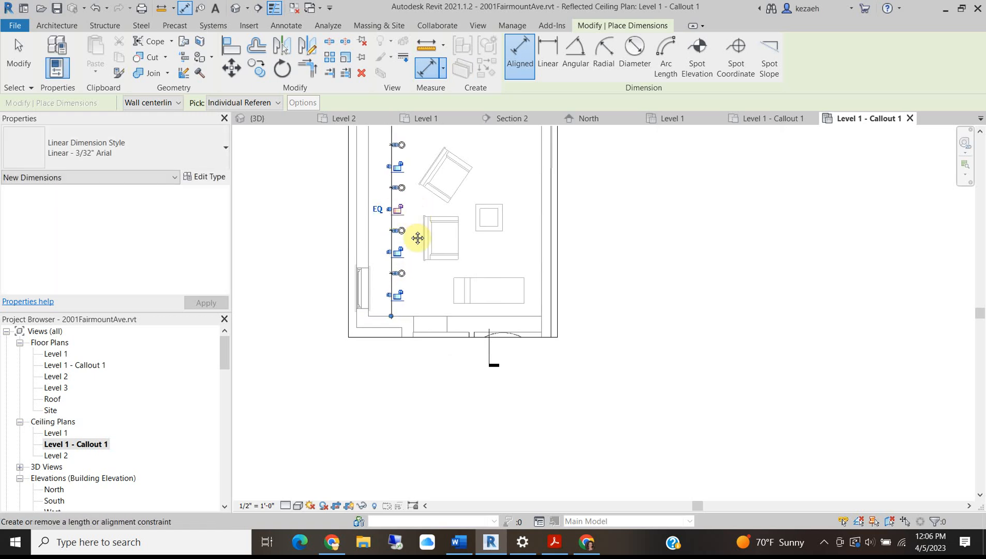
{"action": "middle_click_drag", "start_coordinate": [450, 223], "coordinate": [466, 281]}
{"action": "scroll", "coordinate": [467, 282], "scroll_direction": "up", "scroll_amount": 1}
{"action": "key", "text": "Escape"}
{"action": "key", "text": "Escape"}
{"action": "scroll", "coordinate": [398, 220], "scroll_direction": "up", "scroll_amount": 3}
{"action": "scroll", "coordinate": [434, 225], "scroll_direction": "down", "scroll_amount": 3}
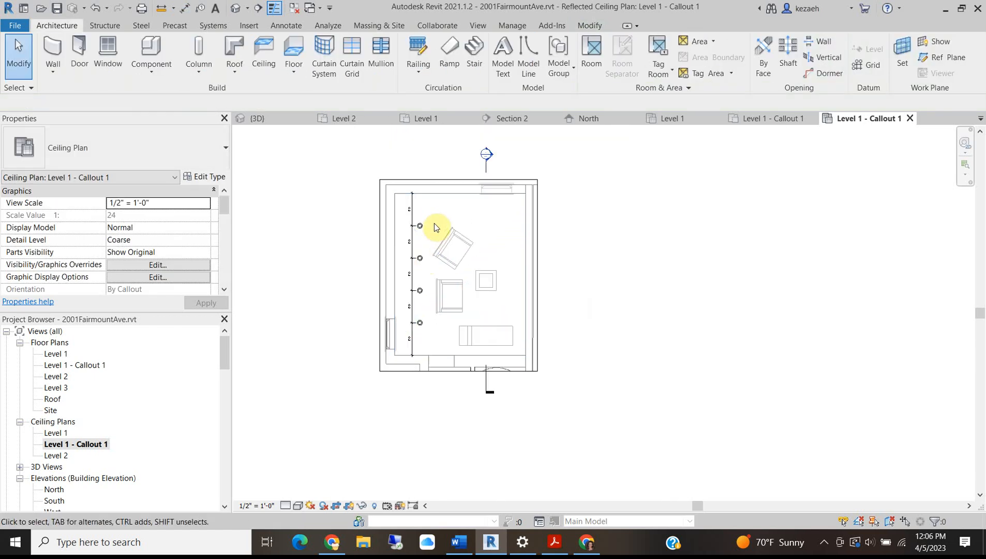
- Dimension the uppermost downlight's center from the left wall's inner face
{"action": "scroll", "coordinate": [404, 207], "scroll_direction": "up", "scroll_amount": 3}
{"action": "key", "text": "i"}
{"action": "scroll", "coordinate": [396, 215], "scroll_direction": "up", "scroll_amount": 2}
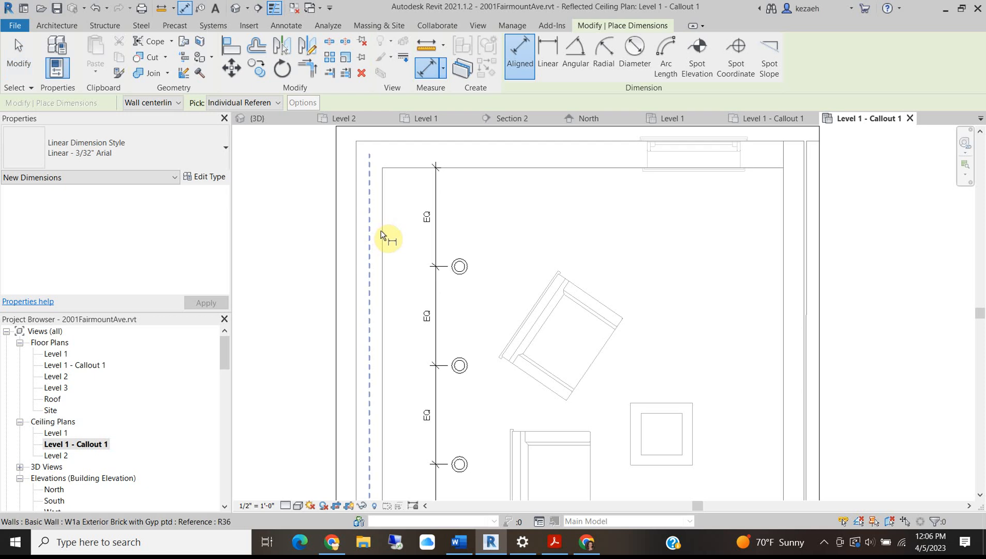
{"action": "left_click", "coordinate": [381, 234]}
{"action": "left_click", "coordinate": [460, 267]}
{"action": "left_click", "coordinate": [494, 241]}
{"action": "key", "text": "Escape"}
{"action": "key", "text": "Escape"}
- Set the uppermost downlight's distance from the left wall's inner face to 3'
{"action": "left_click", "coordinate": [460, 267]}
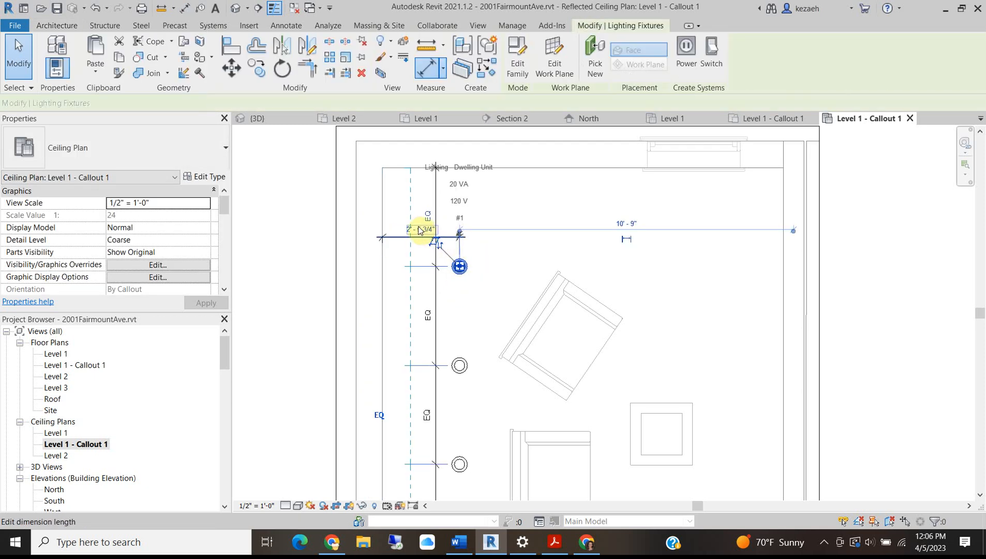
{"action": "left_click", "coordinate": [422, 223]}
{"action": "type", "text": "3"}
{"action": "key", "text": "Return"}
{"action": "key", "text": "Escape"}
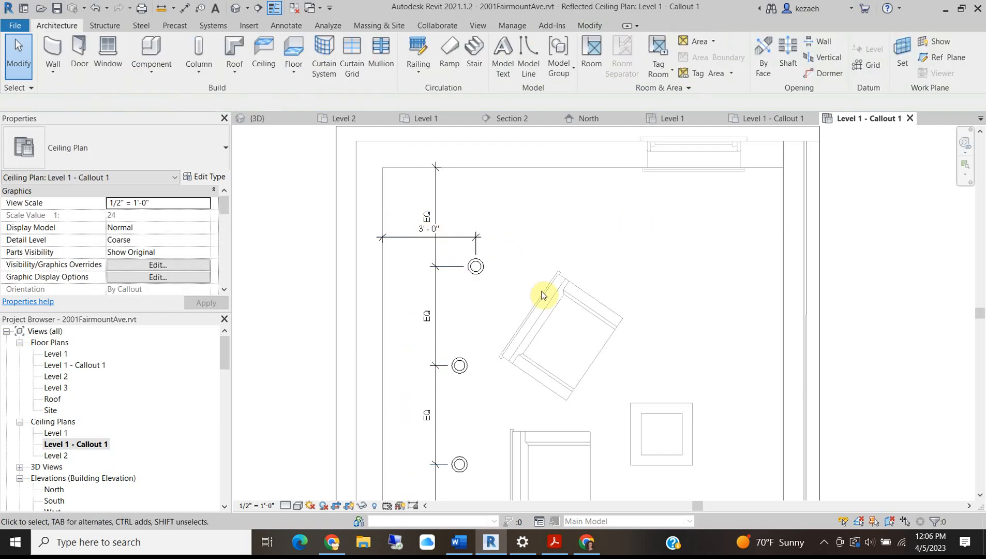
- Align the centers of the second and third downlights with the uppermost downlight
{"action": "key", "text": "a"}
{"action": "key", "text": "l"}
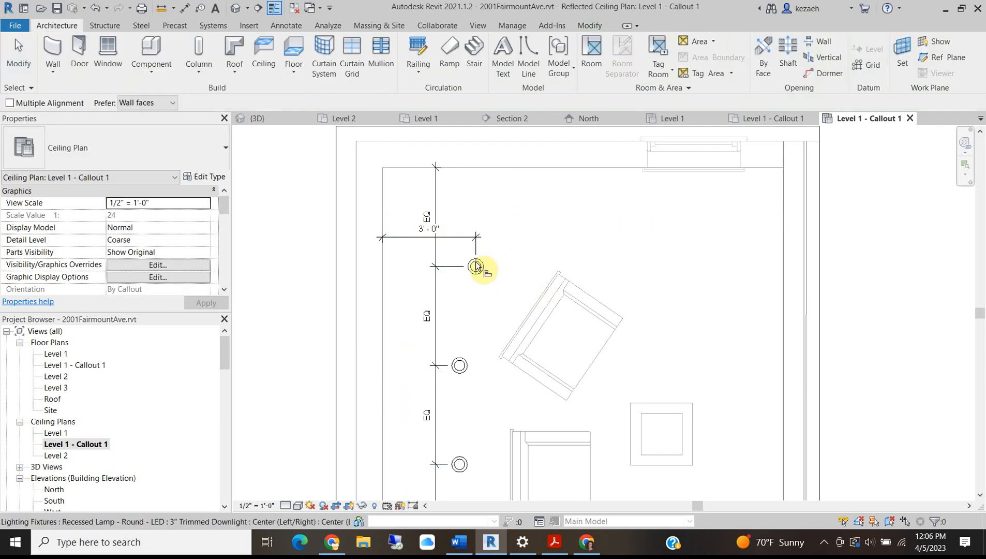
{"action": "scroll", "coordinate": [479, 265], "scroll_direction": "up", "scroll_amount": 2}
{"action": "left_click", "coordinate": [444, 452]}
{"action": "middle_click_drag", "start_coordinate": [529, 411], "coordinate": [524, 217]}
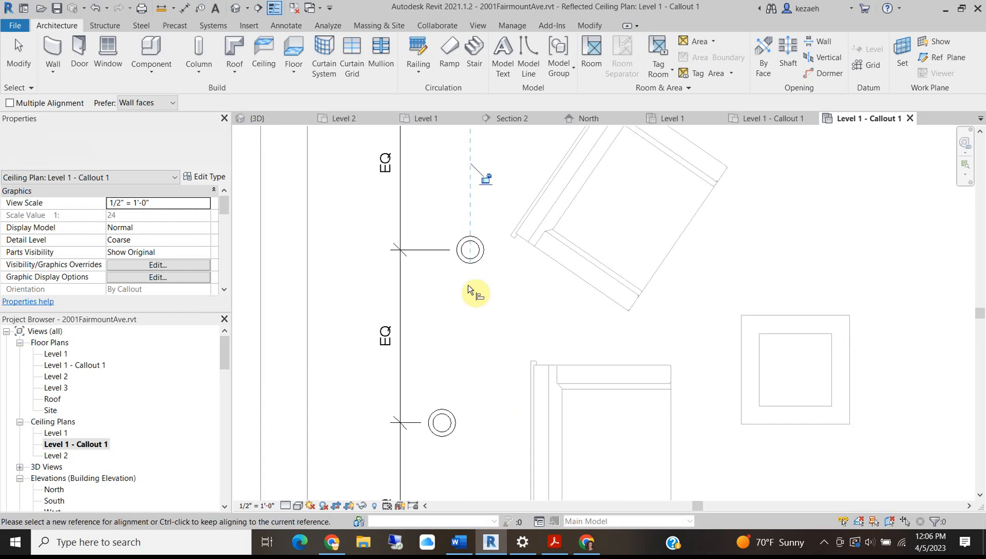
{"action": "left_click", "coordinate": [442, 425]}
{"action": "middle_click_drag", "start_coordinate": [466, 443], "coordinate": [464, 225]}
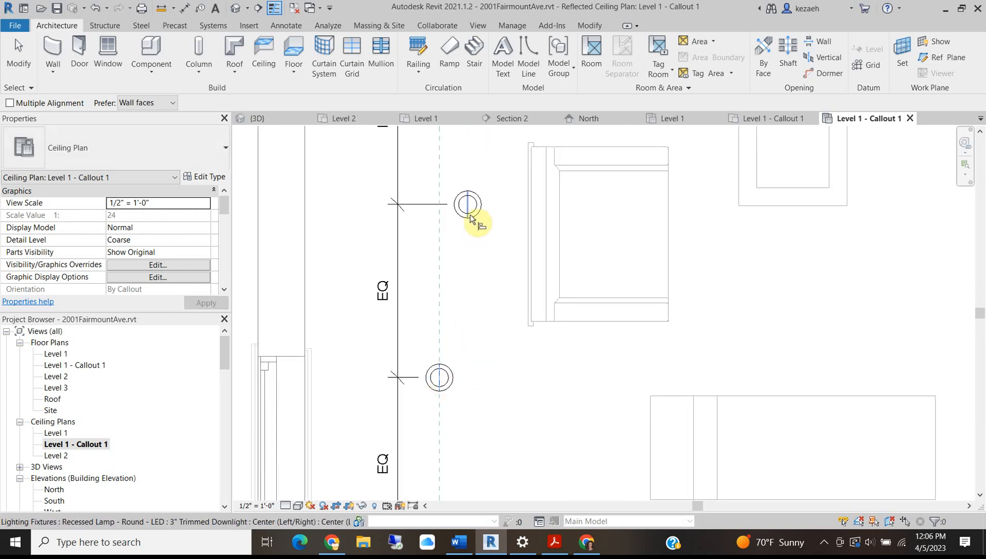
{"action": "key", "text": "Escape"}
{"action": "key", "text": "Escape"}
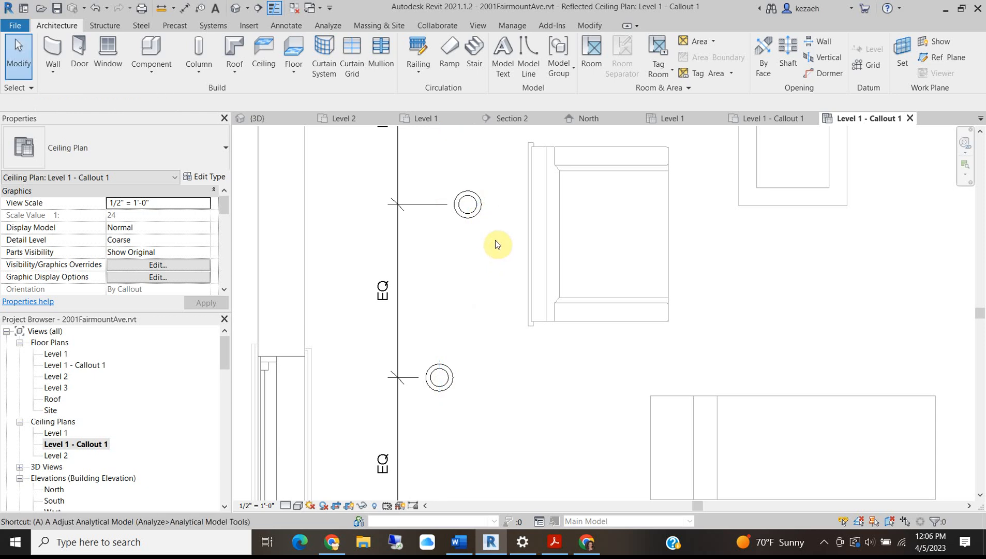
- Align the center of the lowest downlight with the other three in the column
{"action": "key", "text": "l"}
{"action": "left_click", "coordinate": [443, 380]}
{"action": "middle_click_drag", "start_coordinate": [499, 238], "coordinate": [481, 195]}
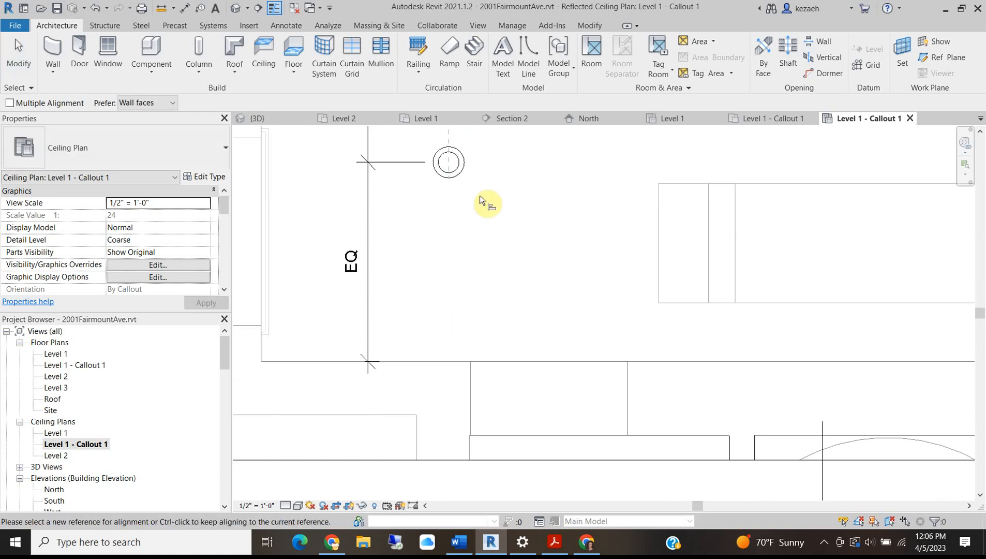
{"action": "scroll", "coordinate": [466, 290], "scroll_direction": "down", "scroll_amount": 3}
{"action": "key", "text": "Escape"}
{"action": "scroll", "coordinate": [479, 327], "scroll_direction": "down", "scroll_amount": 2}
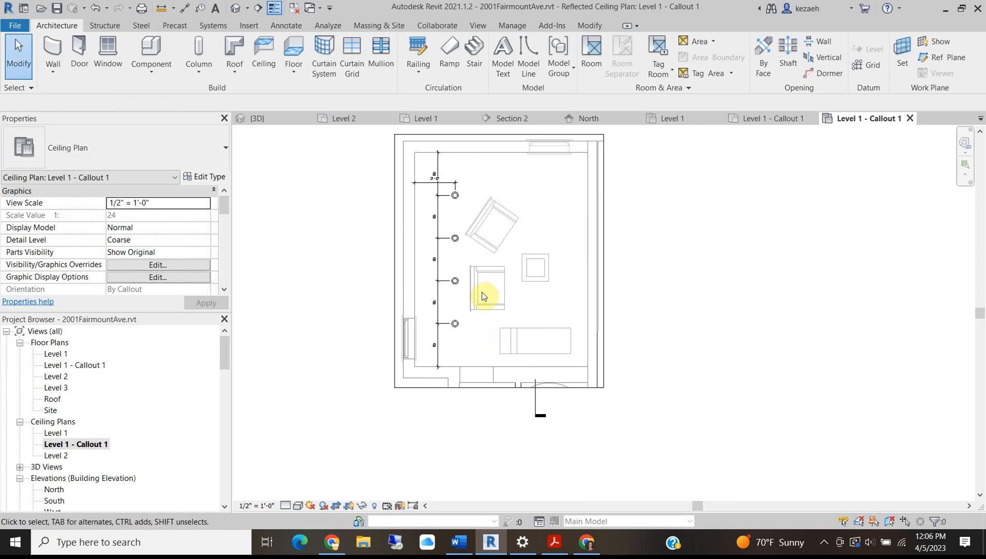
- Move the column of four downlights together with their EQ dimension string 6" toward the left wall
{"action": "scroll", "coordinate": [458, 246], "scroll_direction": "up", "scroll_amount": 2}
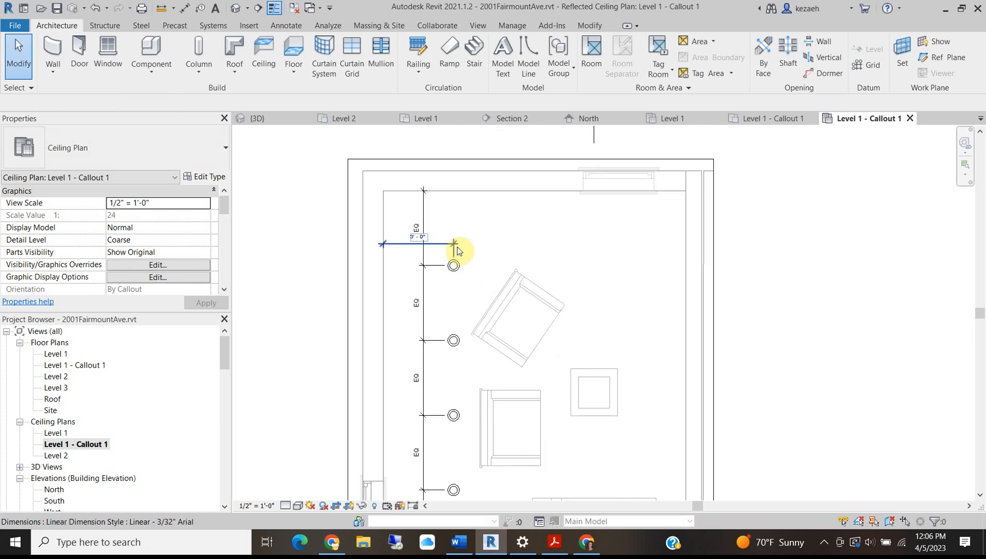
{"action": "scroll", "coordinate": [458, 246], "scroll_direction": "down", "scroll_amount": 2}
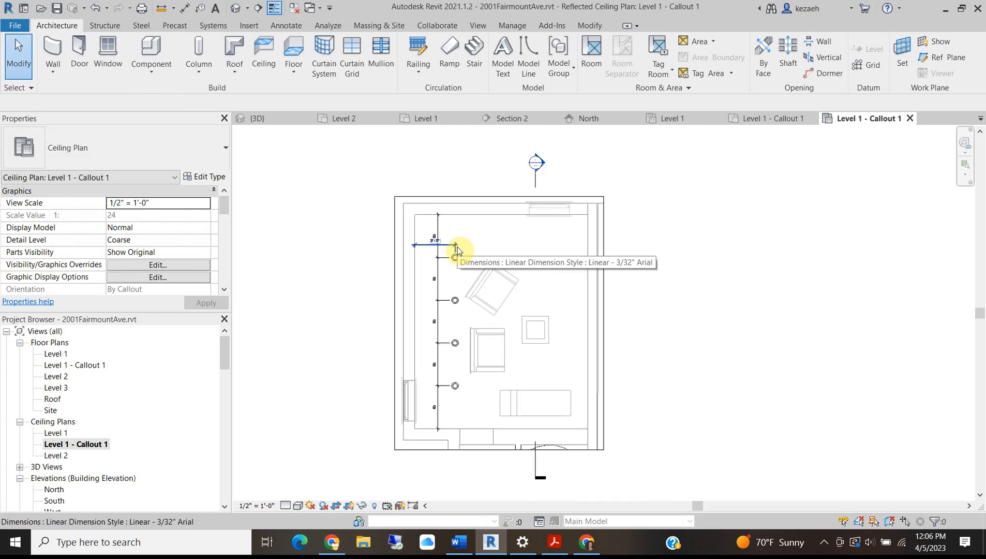
{"action": "left_click", "coordinate": [455, 258]}
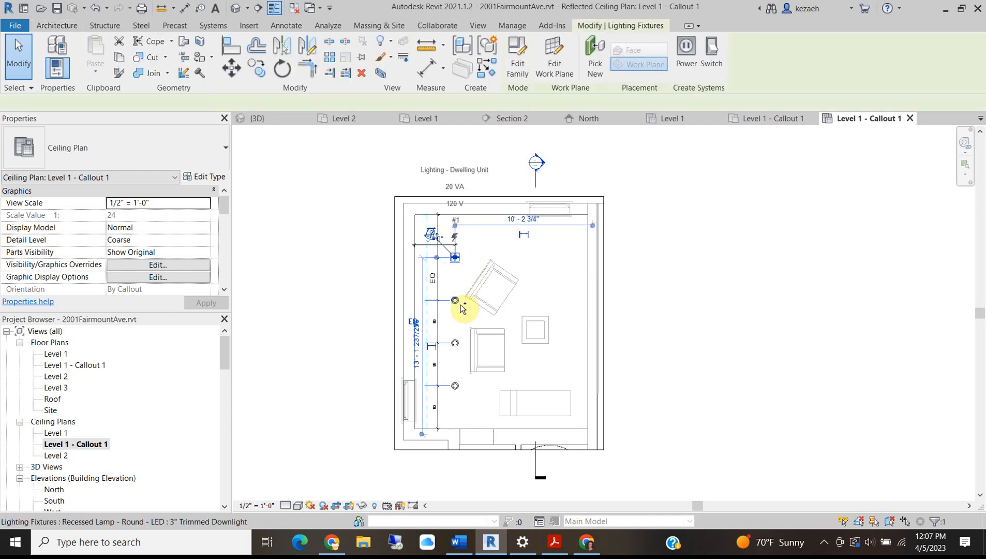
{"action": "left_click", "coordinate": [455, 300], "text": "ctrl"}
{"action": "left_click", "coordinate": [455, 344], "text": "ctrl"}
{"action": "left_click", "coordinate": [457, 387], "text": "ctrl"}
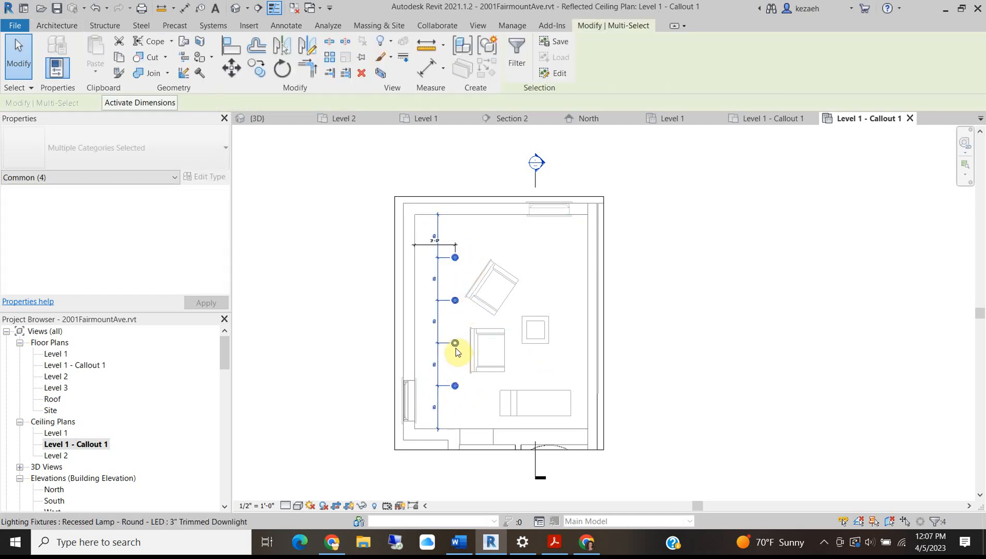
{"action": "key", "text": "v"}
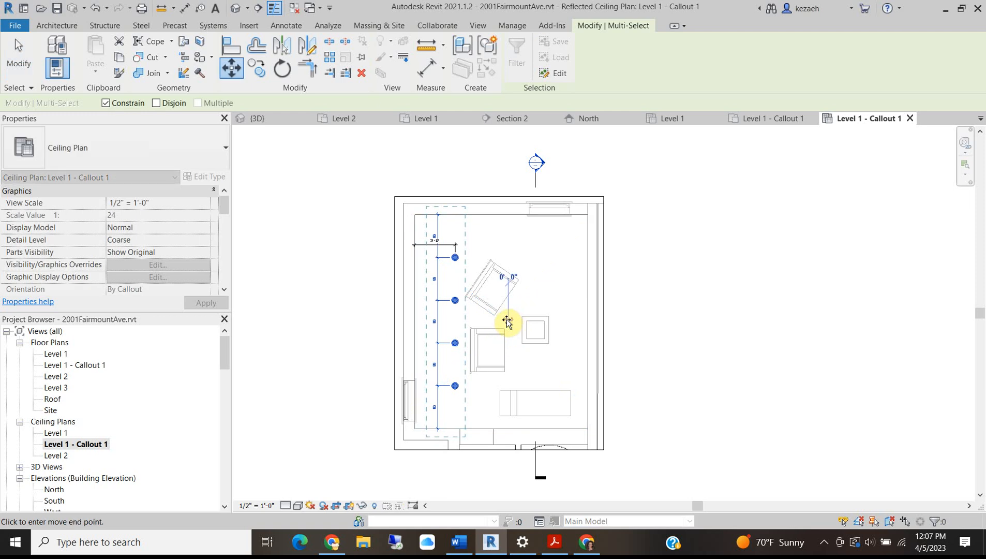
{"action": "type", "text": "6\""}
{"action": "key", "text": "Return"}
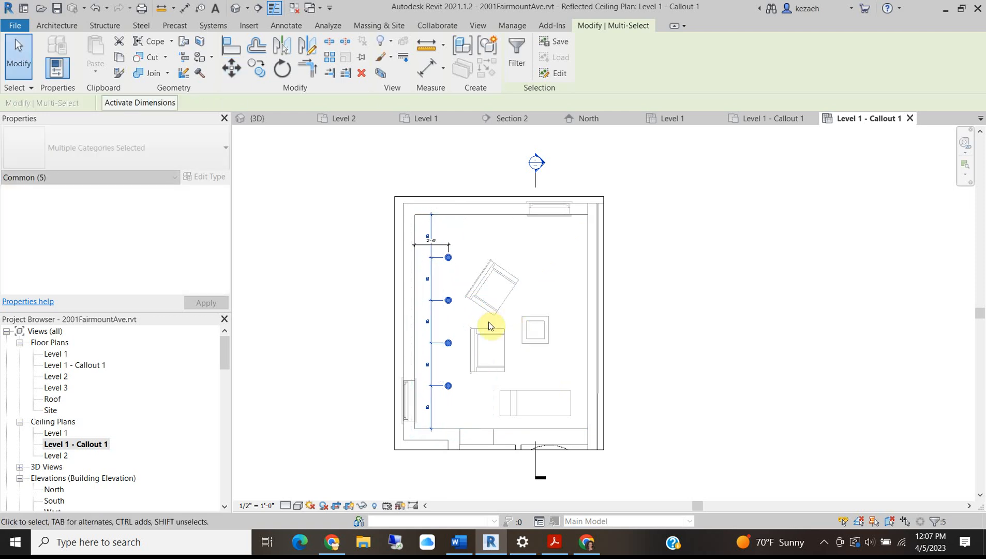
{"action": "key", "text": "Escape"}
- Draw a vertical reference plane down the middle of the room, from the ceiling's upper edge to its lower edge
{"action": "scroll", "coordinate": [470, 326], "scroll_direction": "up", "scroll_amount": 2}
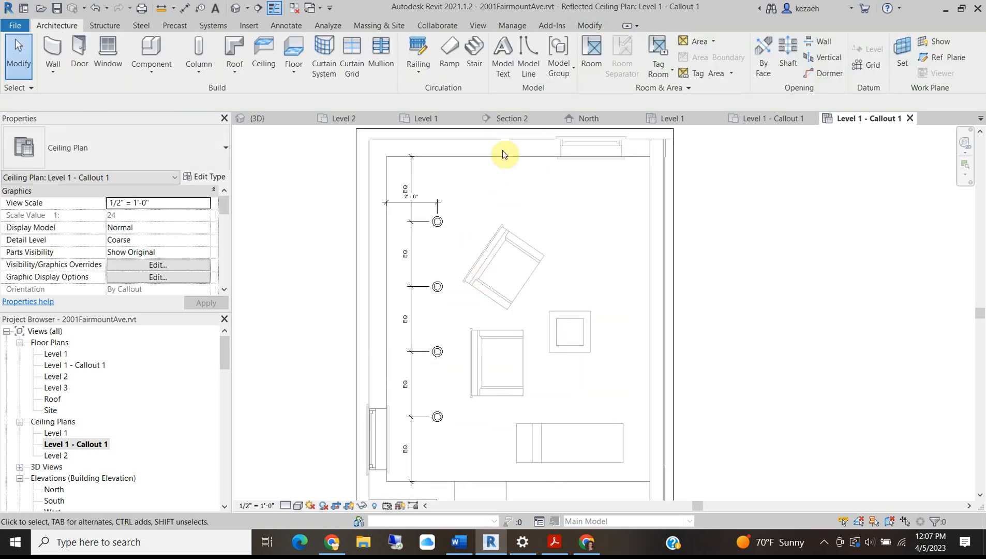
{"action": "scroll", "coordinate": [529, 153], "scroll_direction": "down", "scroll_amount": 2}
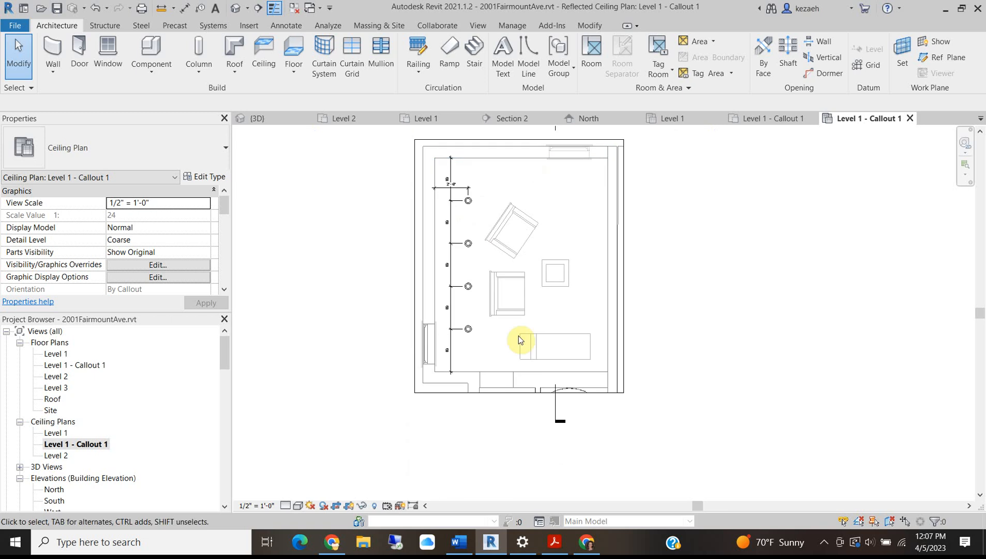
{"action": "key", "text": "r"}
{"action": "key", "text": "p"}
{"action": "left_click", "coordinate": [518, 158]}
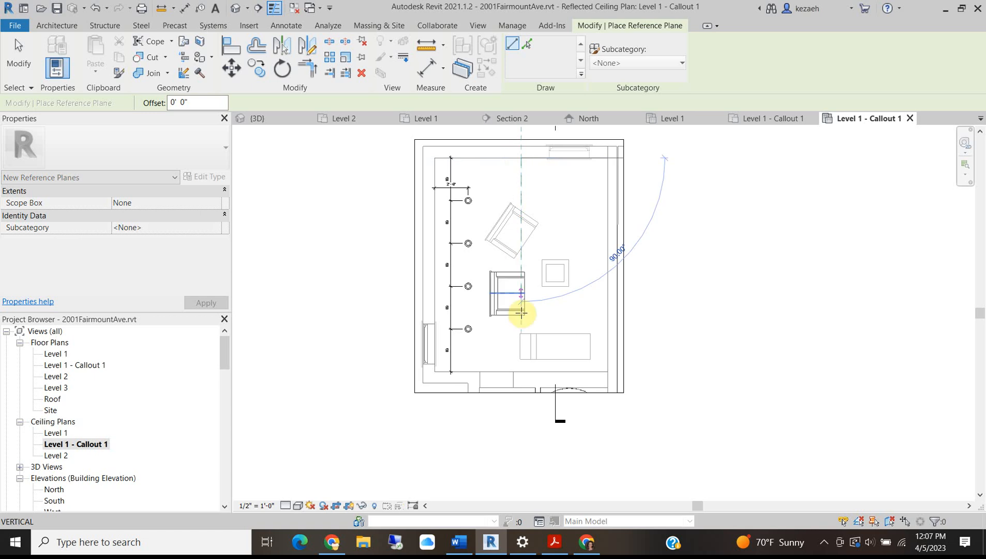
{"action": "left_click", "coordinate": [521, 373]}
{"action": "key", "text": "Escape"}
{"action": "key", "text": "Escape"}
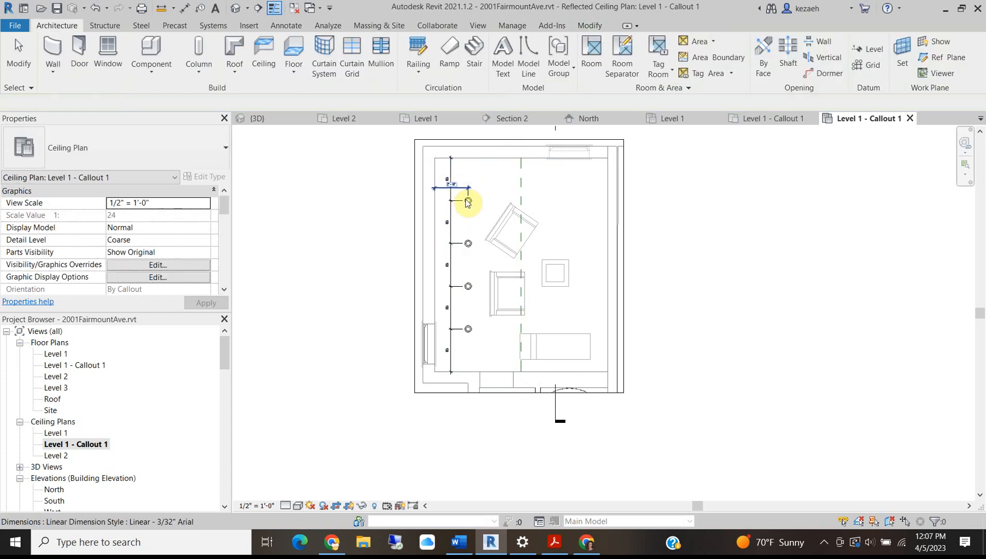
- Mirror a copy of the four downlights about the vertical reference plane
{"action": "left_click", "coordinate": [469, 200]}
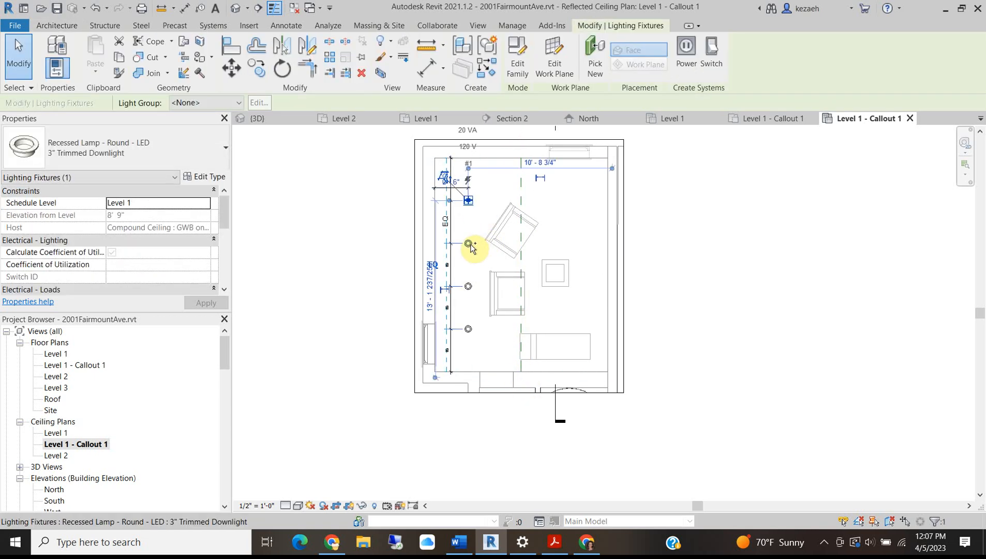
{"action": "left_click", "coordinate": [469, 245], "text": "ctrl"}
{"action": "left_click", "coordinate": [468, 286], "text": "ctrl"}
{"action": "left_click", "coordinate": [468, 328], "text": "ctrl"}
{"action": "left_click", "coordinate": [282, 47]}
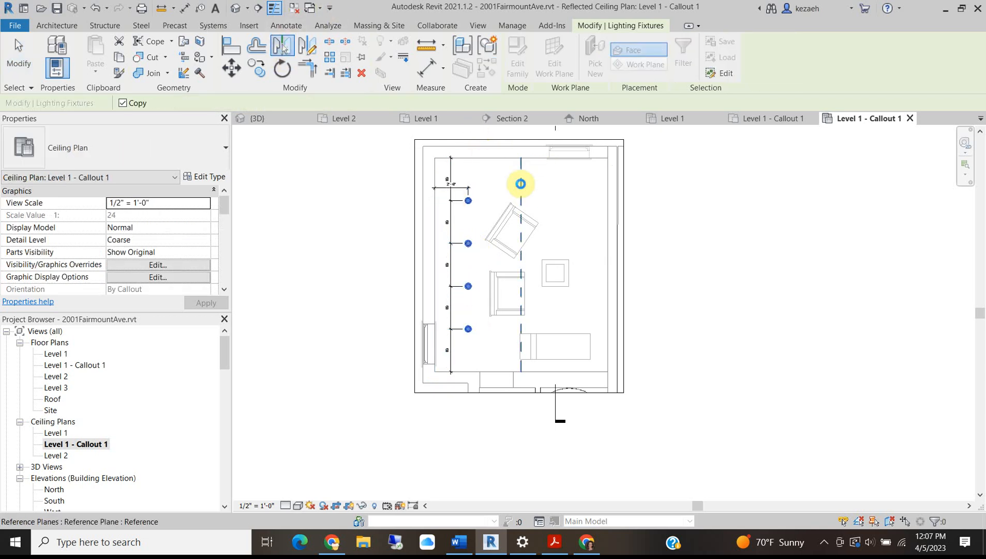
{"action": "left_click", "coordinate": [521, 187]}
{"action": "key", "text": "Escape"}
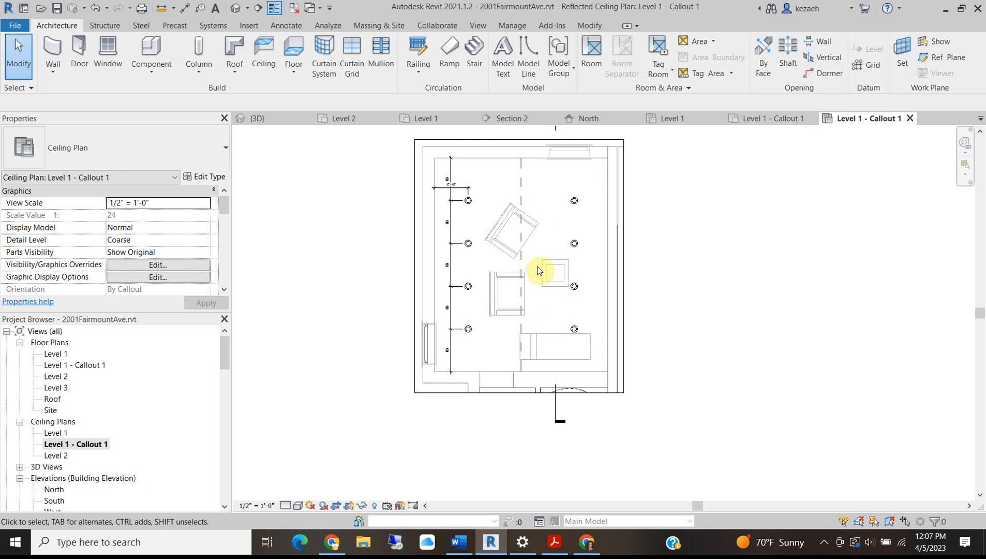
- Draw a horizontal reference plane across the room from the midpoint of the ceiling's right edge to its left edge
{"action": "scroll", "coordinate": [536, 269], "scroll_direction": "up", "scroll_amount": 2}
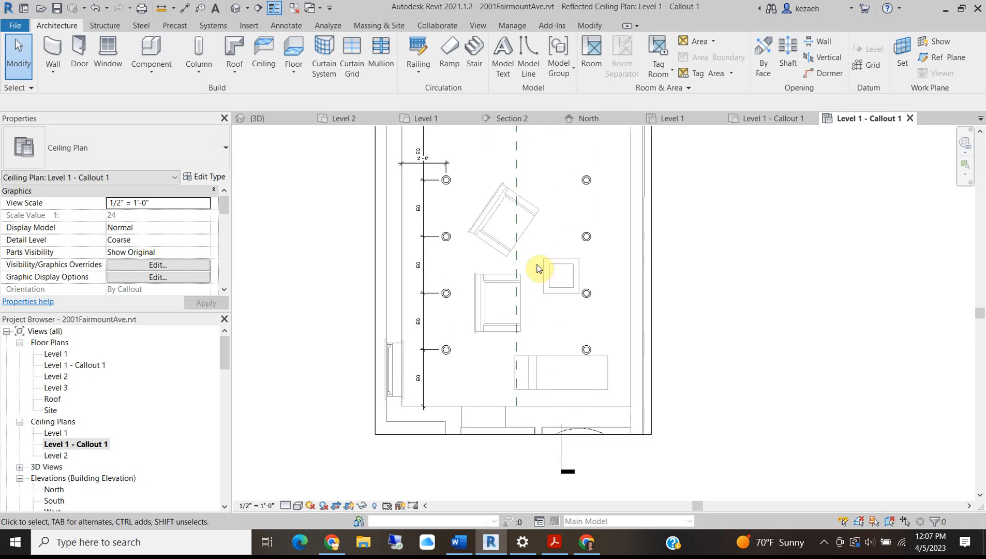
{"action": "scroll", "coordinate": [537, 269], "scroll_direction": "down", "scroll_amount": 2}
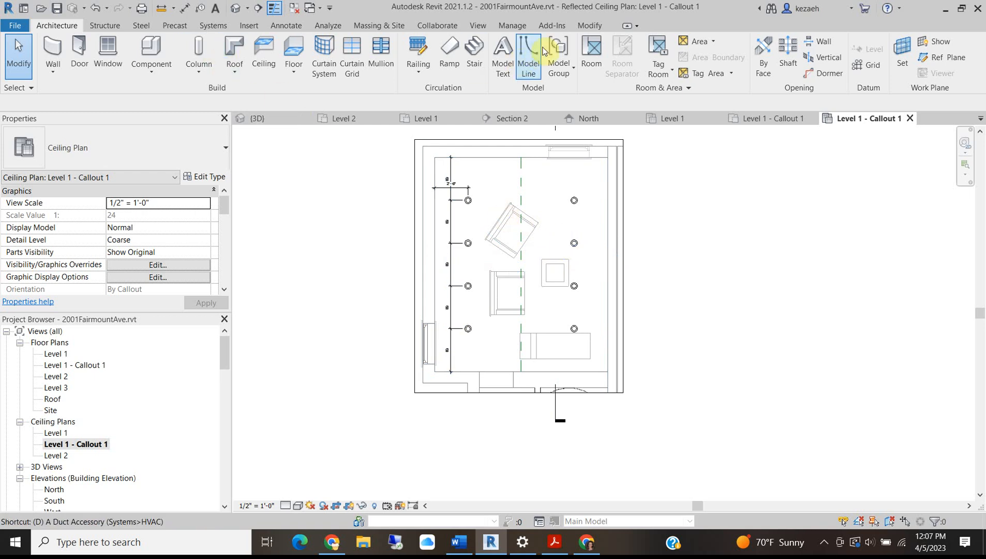
{"action": "left_click", "coordinate": [590, 25]}
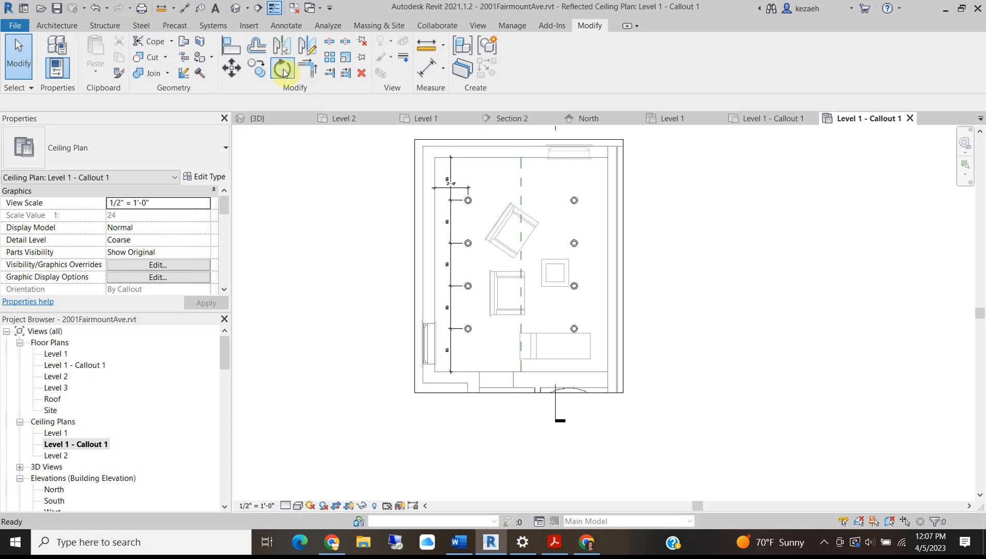
{"action": "left_click", "coordinate": [64, 26]}
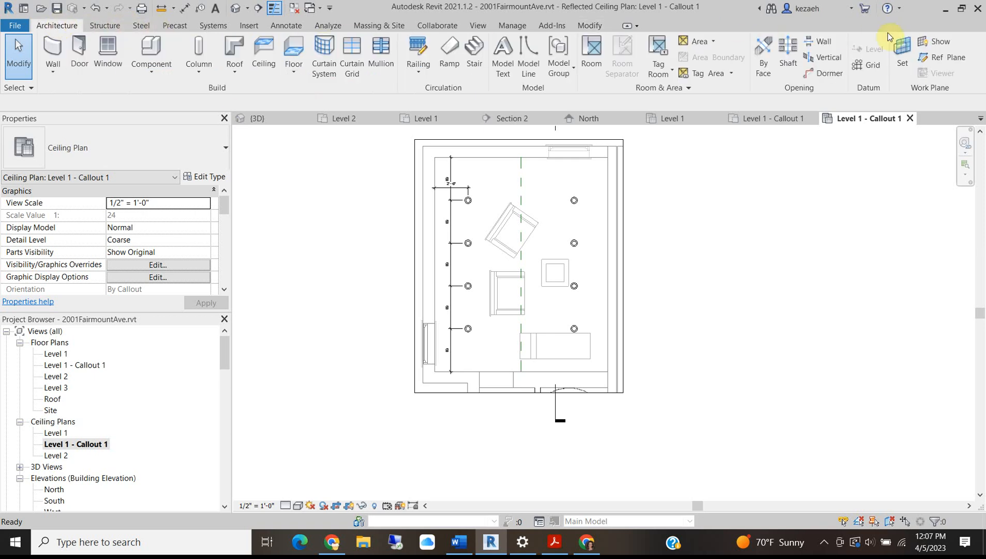
{"action": "left_click", "coordinate": [935, 57]}
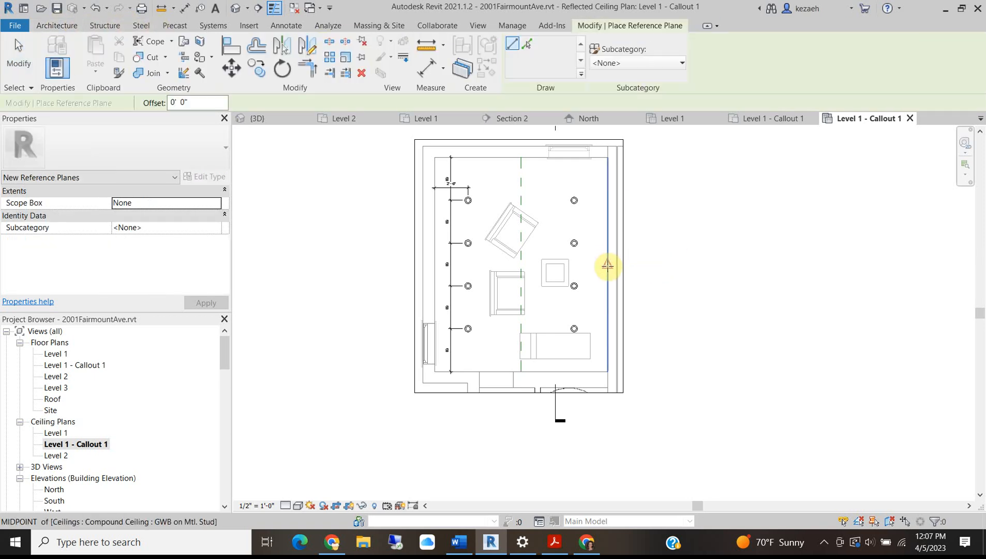
{"action": "left_click", "coordinate": [606, 265]}
{"action": "left_click", "coordinate": [434, 265]}
{"action": "key", "text": "Escape"}
{"action": "key", "text": "Escape"}
{"action": "scroll", "coordinate": [520, 268], "scroll_direction": "up", "scroll_amount": 5}
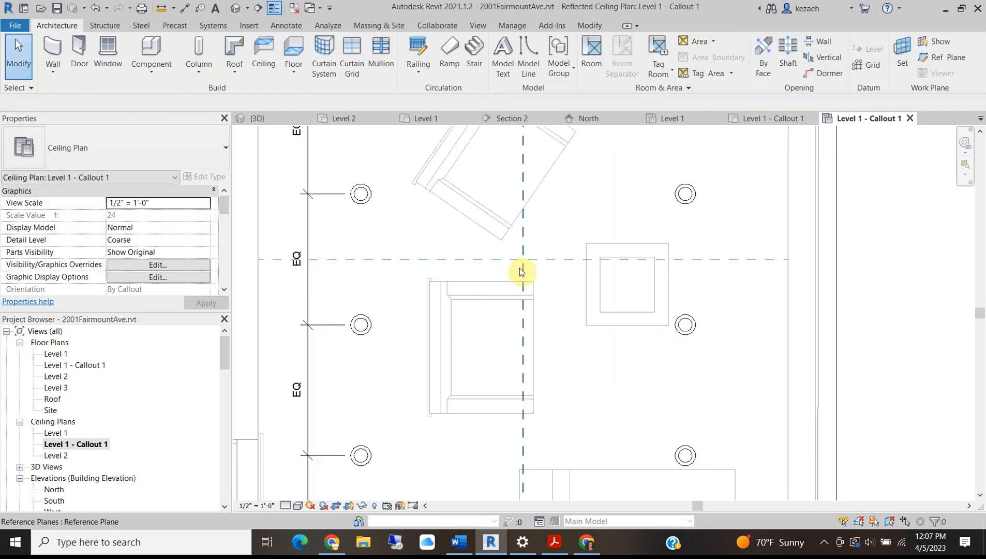
{"action": "scroll", "coordinate": [524, 261], "scroll_direction": "down", "scroll_amount": 3}
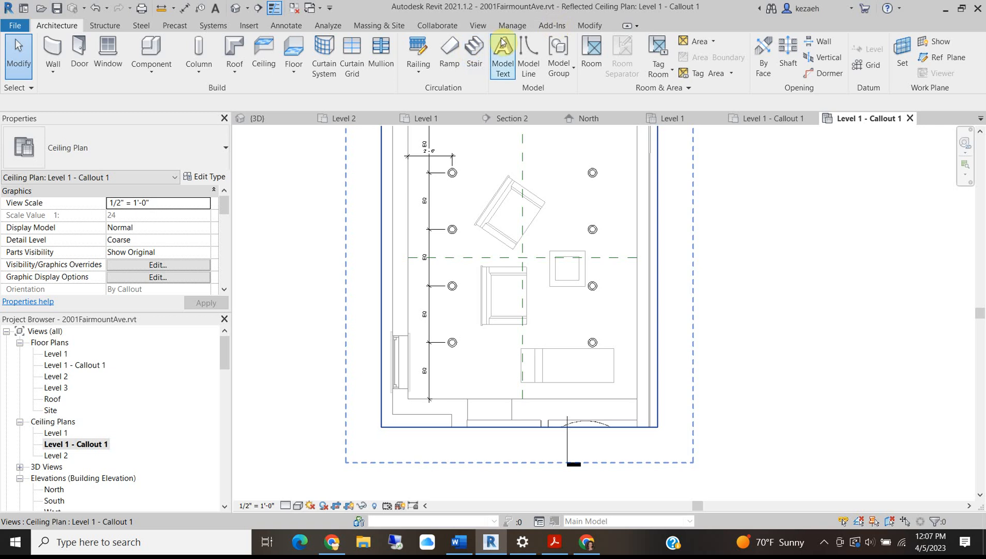
- Start loading a family and browse to the Downloads folder
{"action": "left_click", "coordinate": [246, 26]}
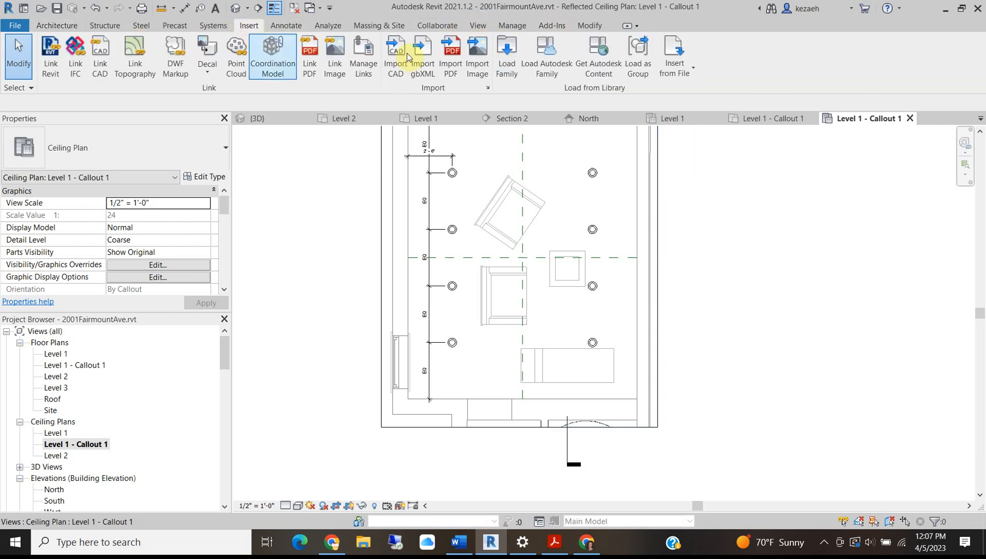
{"action": "left_click", "coordinate": [408, 136]}
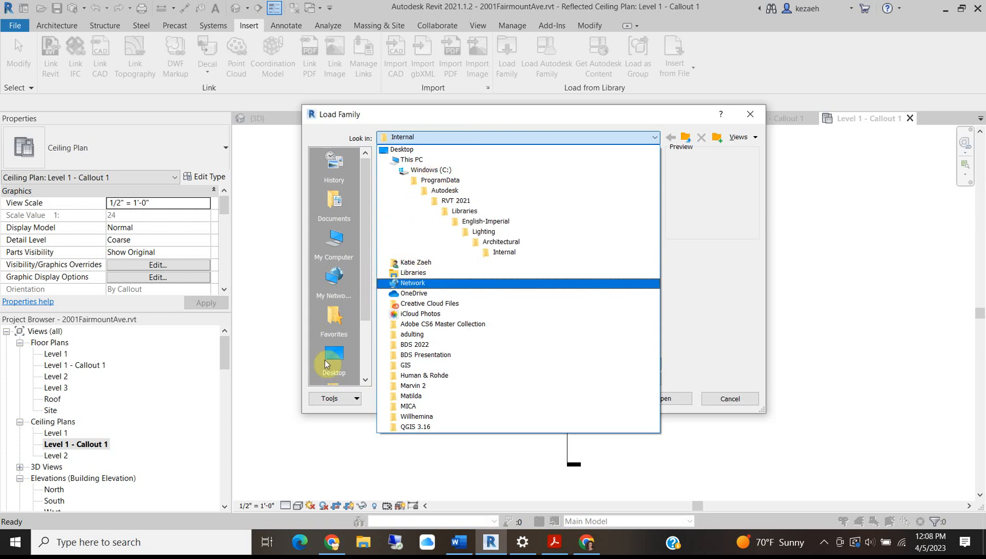
{"action": "left_click", "coordinate": [369, 234]}
{"action": "mouse_move", "coordinate": [369, 235]}
{"action": "left_mouse_down"}
{"action": "mouse_move", "coordinate": [365, 280]}
{"action": "mouse_move", "coordinate": [365, 227]}
{"action": "left_mouse_up"}
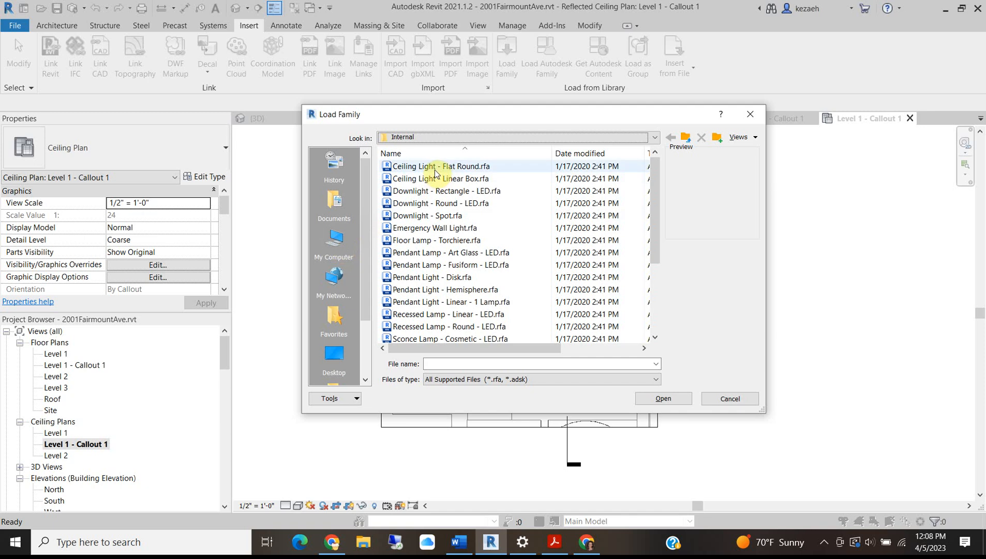
{"action": "left_click", "coordinate": [410, 137]}
{"action": "left_click", "coordinate": [411, 160]}
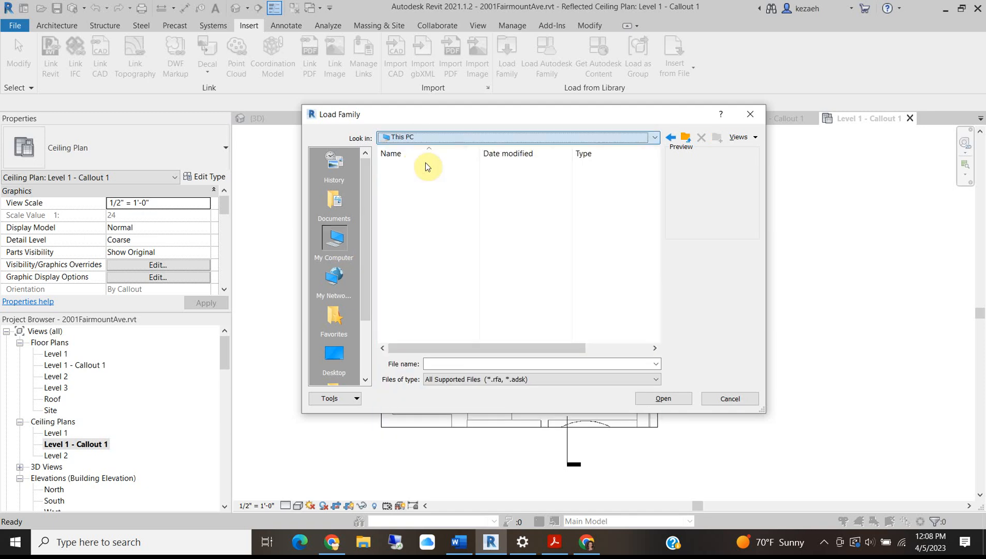
{"action": "double_click", "coordinate": [410, 218]}
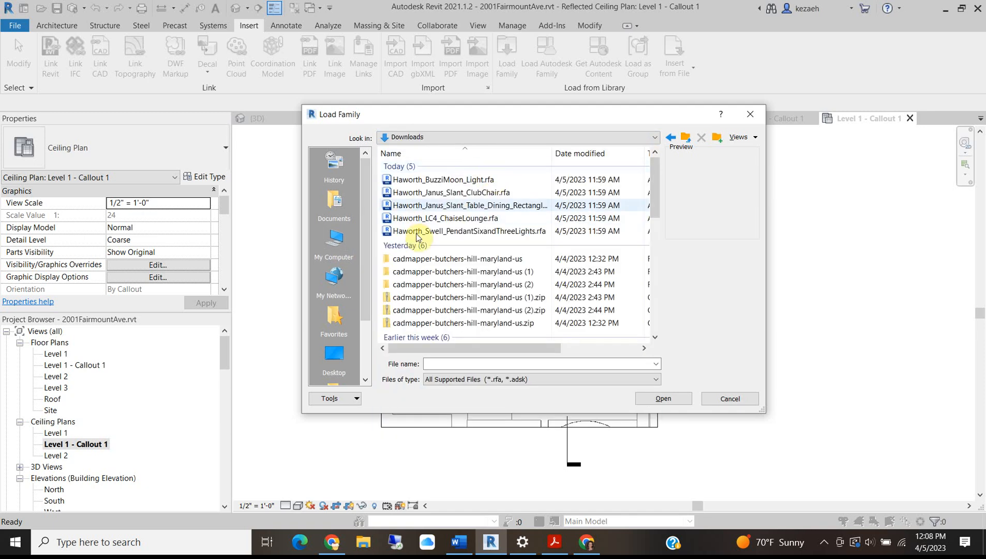
- Preview the downloaded Haworth families and load Haworth_Swell_PendantSixandThreeLights.rfa into the project
{"action": "left_click", "coordinate": [454, 207]}
{"action": "left_click", "coordinate": [454, 193]}
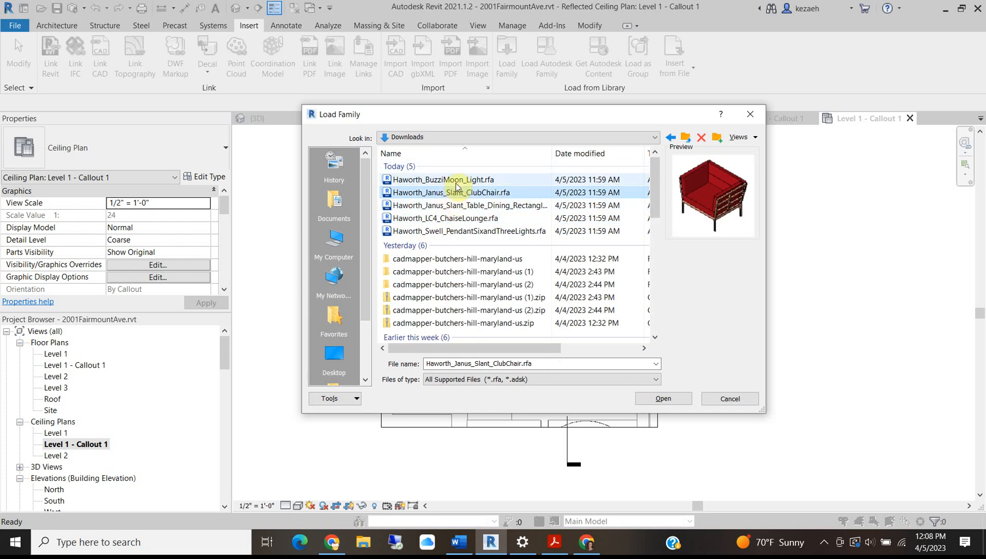
{"action": "left_click", "coordinate": [455, 181]}
{"action": "left_click", "coordinate": [458, 231]}
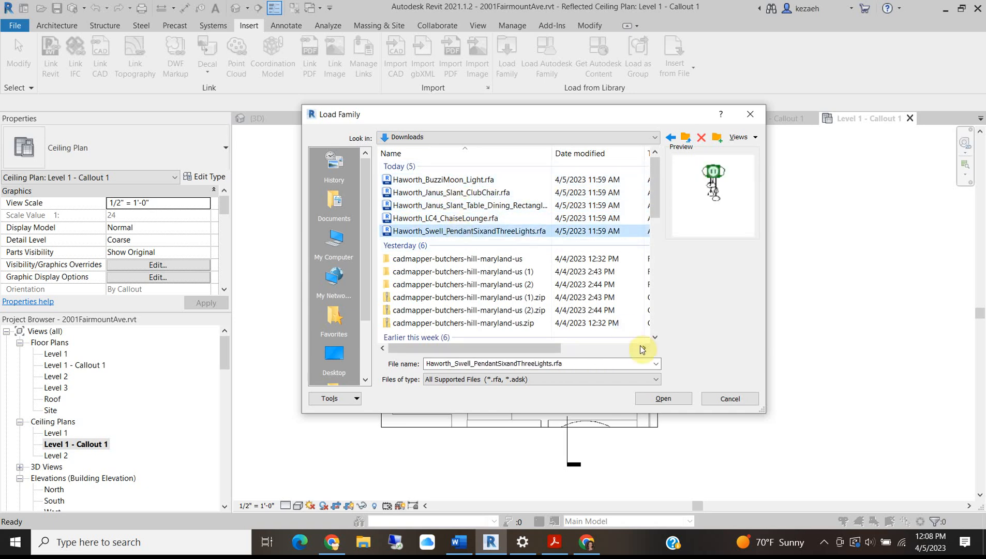
{"action": "left_click", "coordinate": [664, 398]}
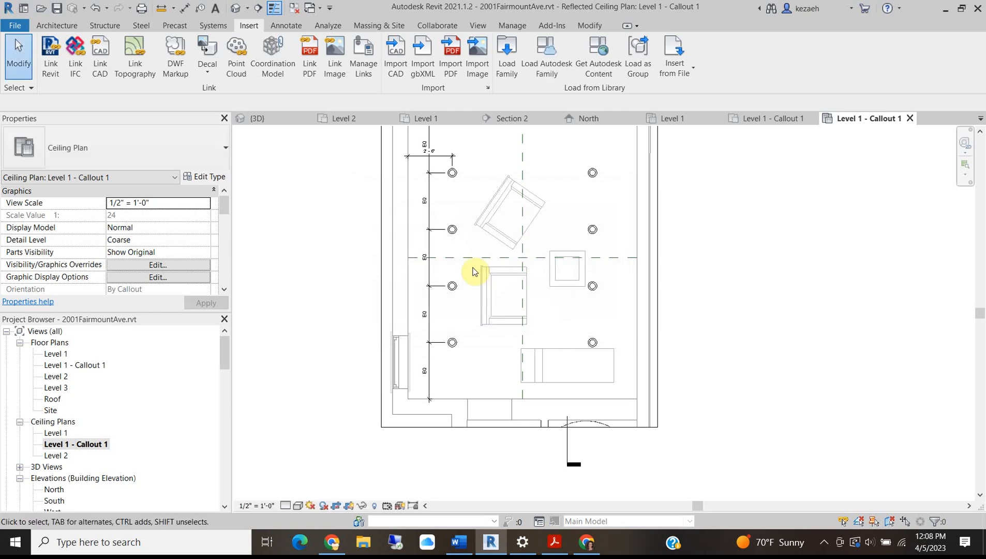
- Place one Haworth_Swell_PendantSixandThreeLights LSP3-2810 pendant at the intersection of the two reference planes
{"action": "left_click", "coordinate": [66, 26]}
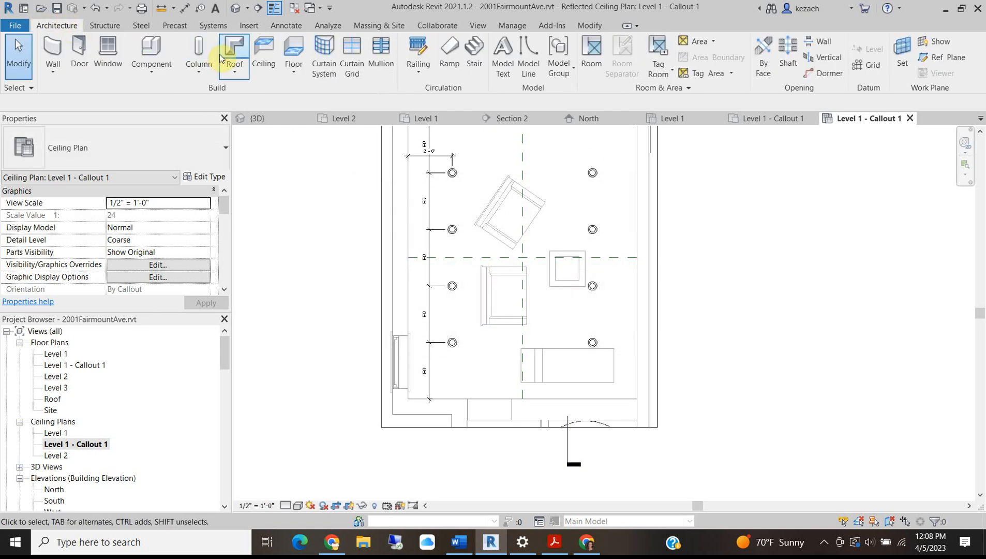
{"action": "left_click", "coordinate": [151, 50]}
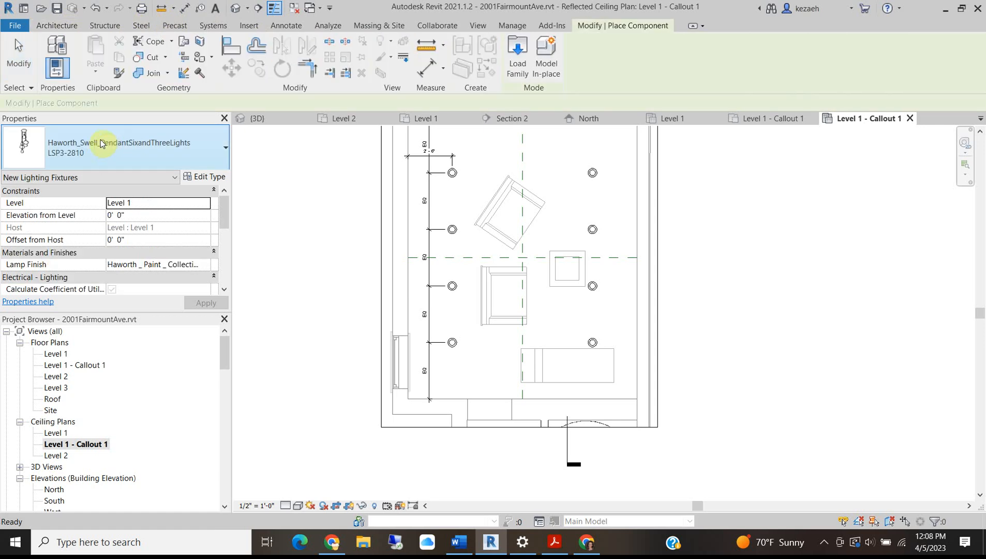
{"action": "scroll", "coordinate": [531, 257], "scroll_direction": "up", "scroll_amount": 5}
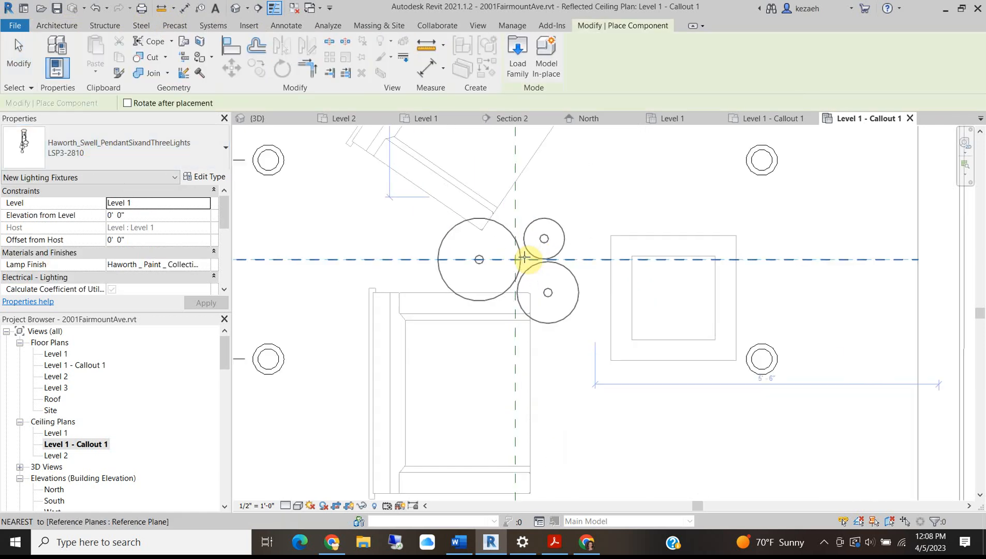
{"action": "left_click", "coordinate": [519, 262]}
{"action": "scroll", "coordinate": [549, 202], "scroll_direction": "down", "scroll_amount": 5}
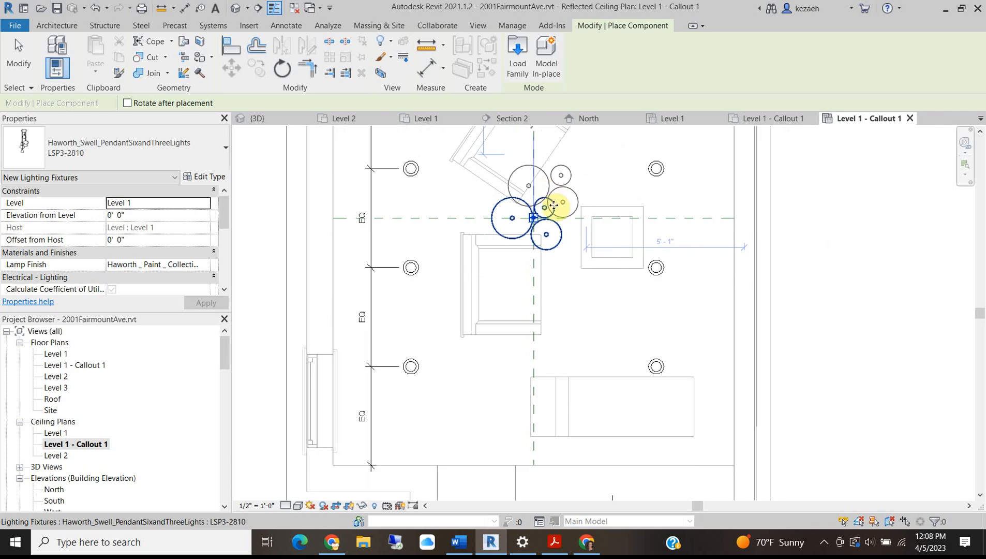
{"action": "key", "text": "Escape"}
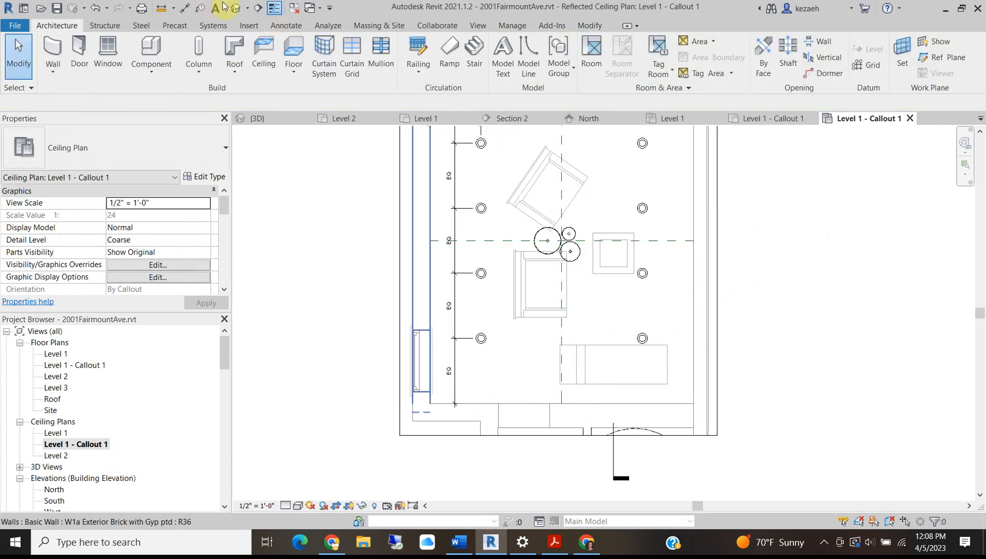
- Open the 3D view and adjust the section box to cut through the living room, exposing its furniture and pendant
{"action": "left_click", "coordinate": [236, 8]}
{"action": "scroll", "coordinate": [522, 232], "scroll_direction": "down", "scroll_amount": 2}
{"action": "middle_click_drag", "start_coordinate": [621, 319], "coordinate": [473, 325], "text": "shift"}
{"action": "scroll", "coordinate": [473, 322], "scroll_direction": "down", "scroll_amount": 3}
{"action": "middle_click_drag", "start_coordinate": [542, 326], "coordinate": [664, 290]}
{"action": "left_click", "coordinate": [553, 255]}
{"action": "left_click_drag", "start_coordinate": [512, 275], "coordinate": [422, 273]}
{"action": "left_click_drag", "start_coordinate": [586, 220], "coordinate": [591, 178]}
{"action": "scroll", "coordinate": [745, 227], "scroll_direction": "up", "scroll_amount": 3}
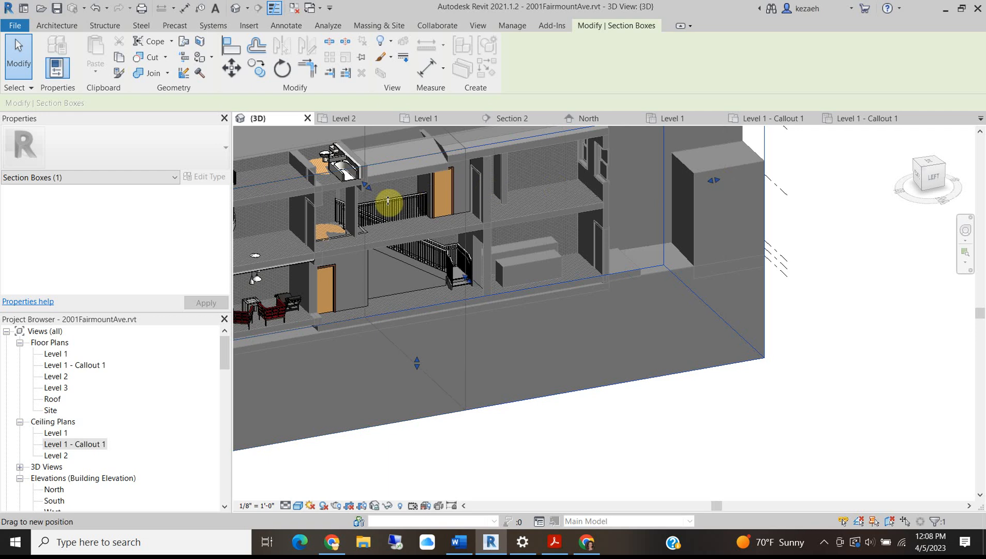
{"action": "middle_click_drag", "start_coordinate": [264, 259], "coordinate": [502, 285], "text": "shift"}
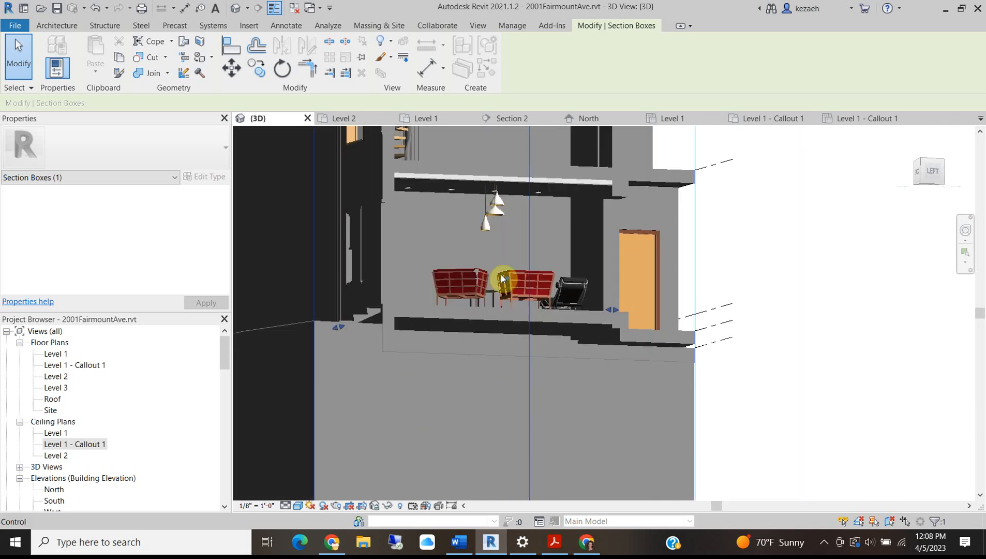
- Lower the living room pendant by setting its elevation from level to -2' 0"
{"action": "left_click", "coordinate": [500, 215]}
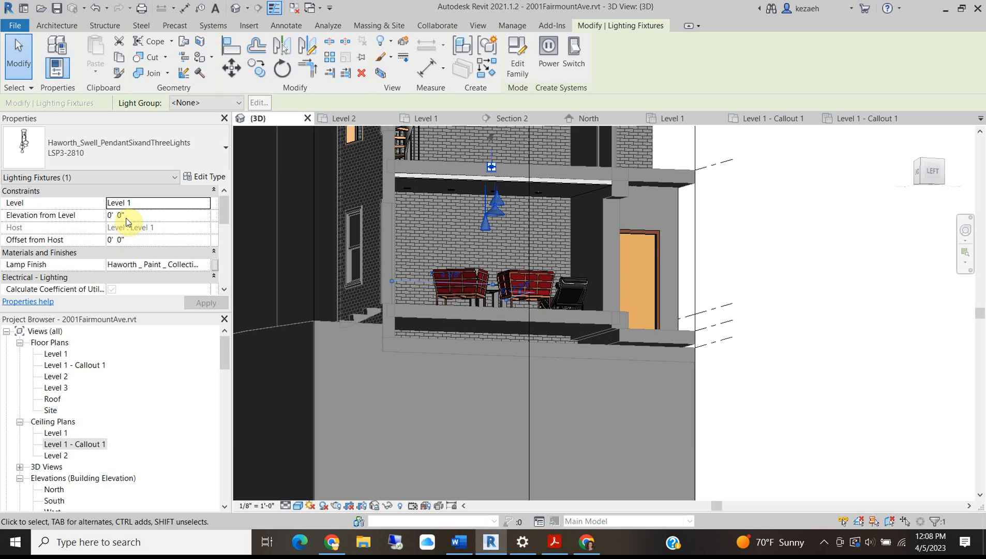
{"action": "scroll", "coordinate": [148, 213], "scroll_direction": "down", "scroll_amount": 3}
{"action": "scroll", "coordinate": [149, 213], "scroll_direction": "up", "scroll_amount": 3}
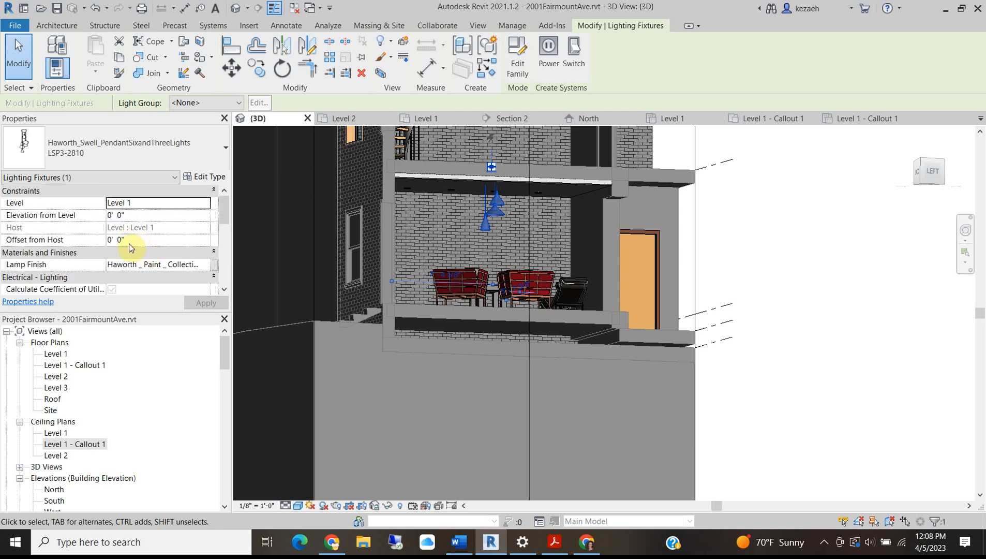
{"action": "middle_click_drag", "start_coordinate": [506, 206], "coordinate": [426, 288]}
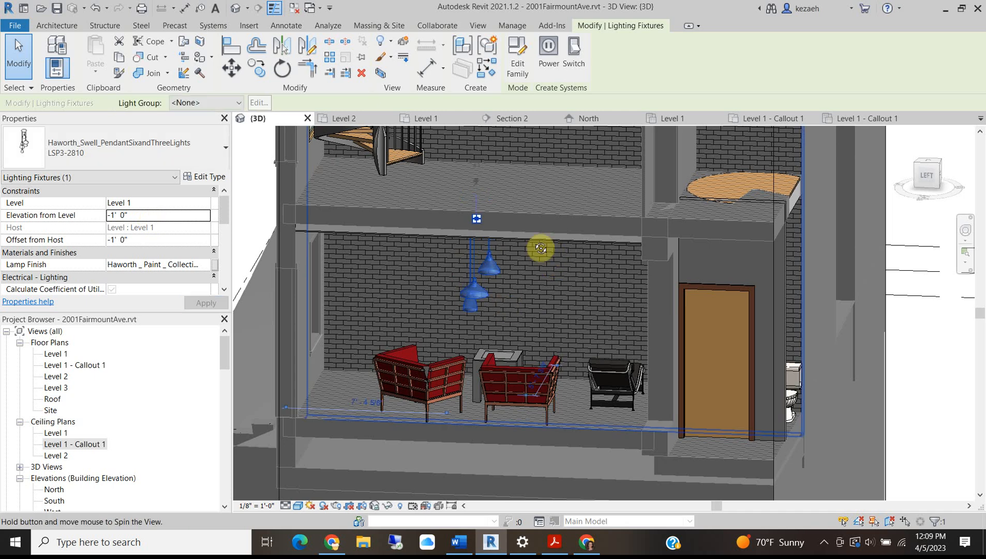
{"action": "middle_click_drag", "start_coordinate": [519, 275], "coordinate": [549, 182], "text": "shift"}
{"action": "left_click", "coordinate": [162, 214]}
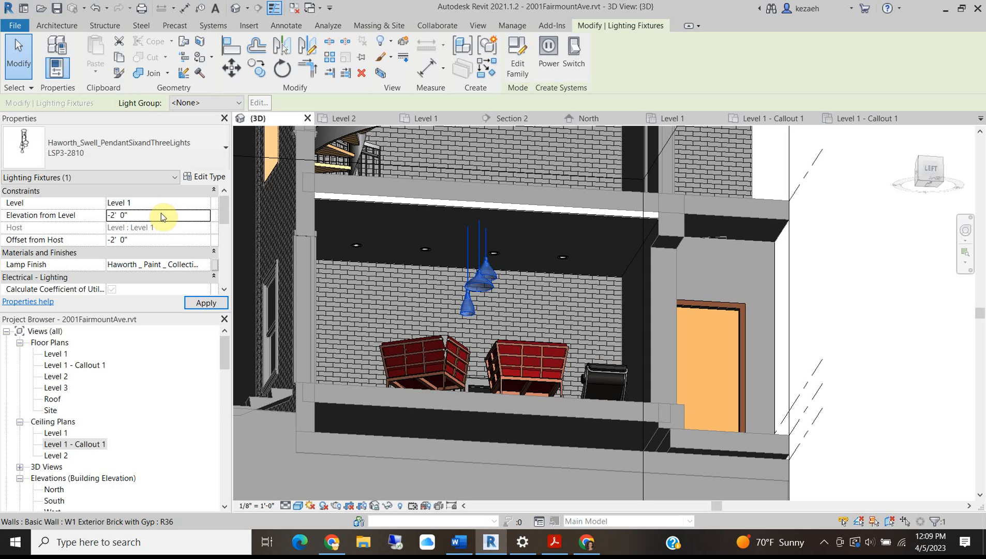
{"action": "scroll", "coordinate": [491, 237], "scroll_direction": "up", "scroll_amount": 3}
{"action": "middle_click_drag", "start_coordinate": [492, 240], "coordinate": [543, 336], "text": "shift"}
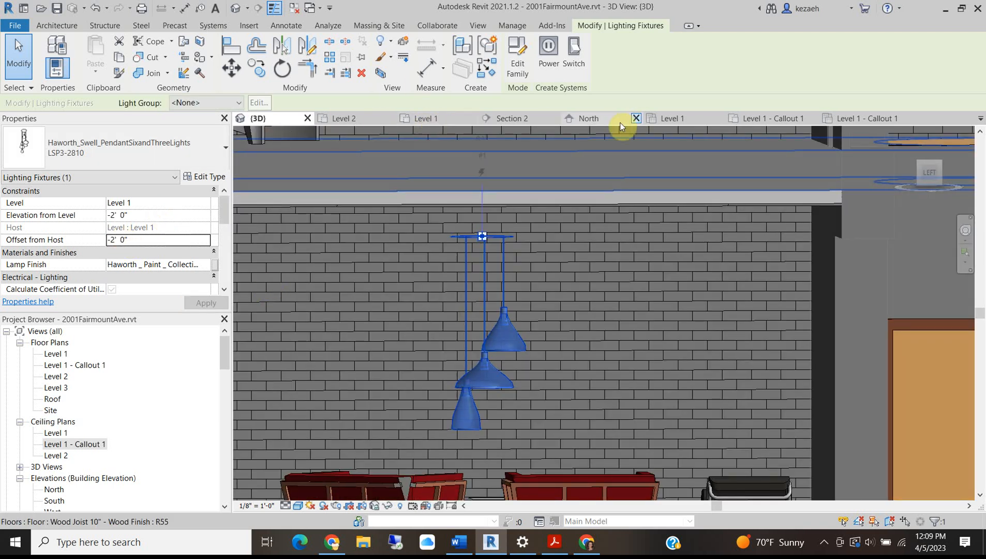
- Shift the Section 2 line in the Level 1 plan so the section looks onto the living room furniture and pendant, and return to Section 2
{"action": "left_click", "coordinate": [522, 120]}
{"action": "scroll", "coordinate": [511, 306], "scroll_direction": "down", "scroll_amount": 5}
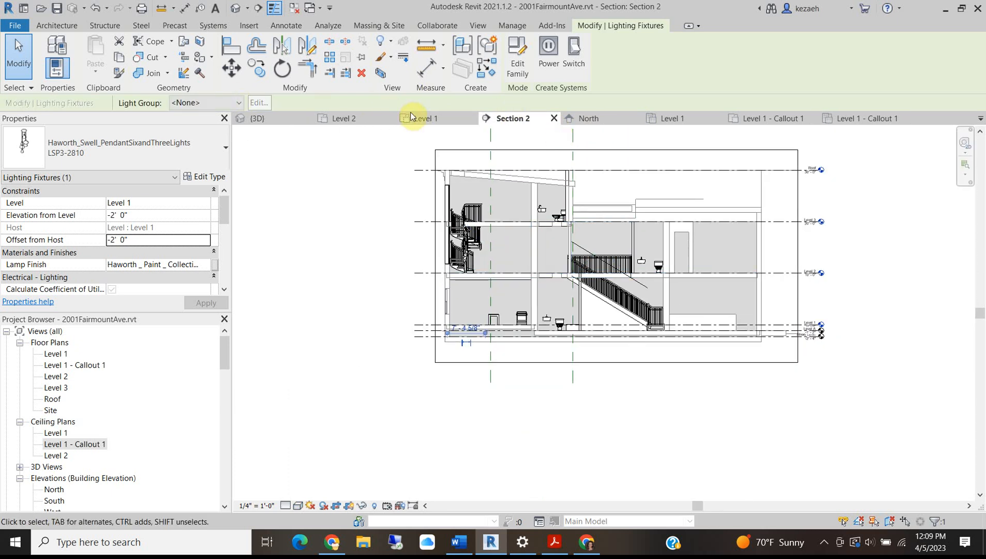
{"action": "left_click_drag", "start_coordinate": [528, 229], "coordinate": [486, 227]}
{"action": "left_click", "coordinate": [515, 123]}
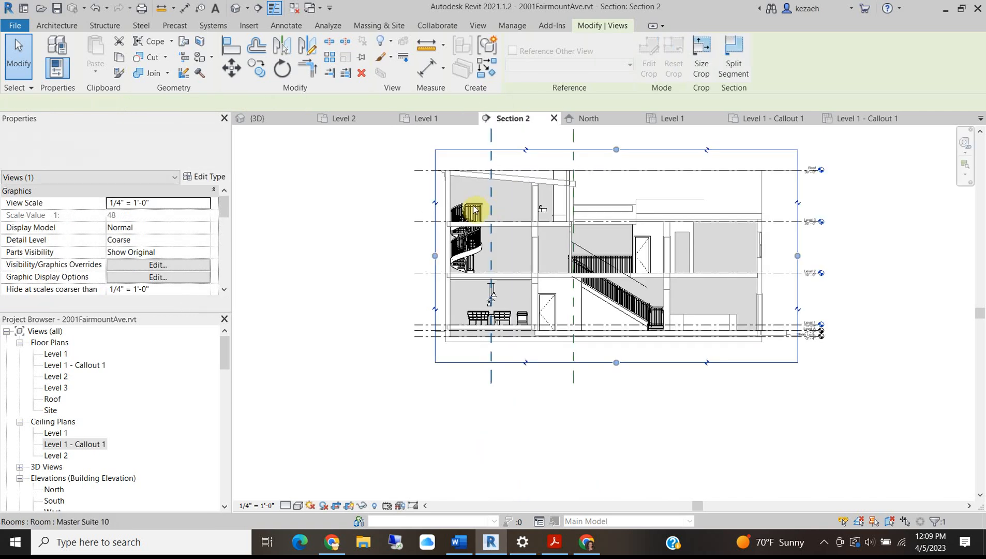
- Move the pendant straight up in Section 2 so its top meets the underside of the living room ceiling
{"action": "scroll", "coordinate": [462, 318], "scroll_direction": "up", "scroll_amount": 6}
{"action": "left_click", "coordinate": [546, 220]}
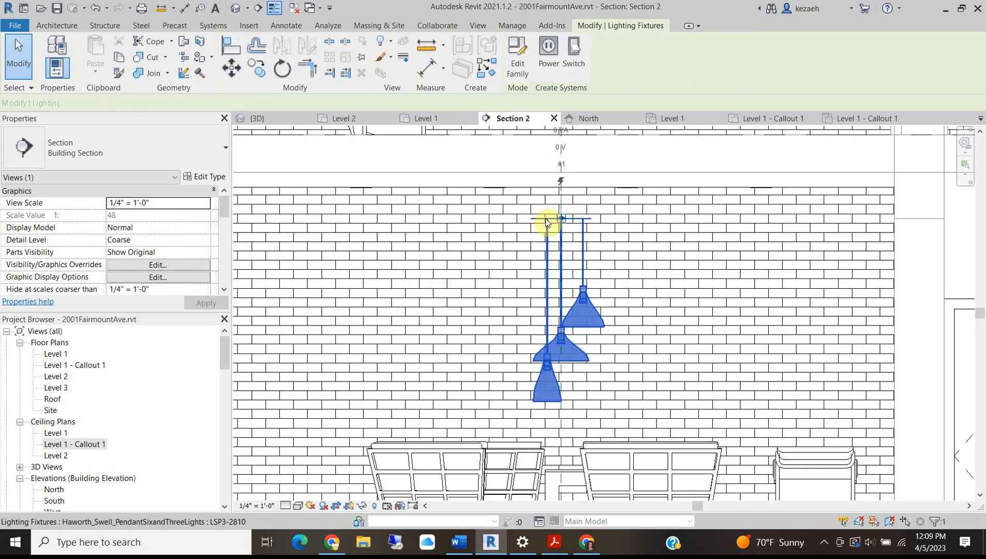
{"action": "key", "text": "m"}
{"action": "key", "text": "v"}
{"action": "left_click", "coordinate": [544, 217]}
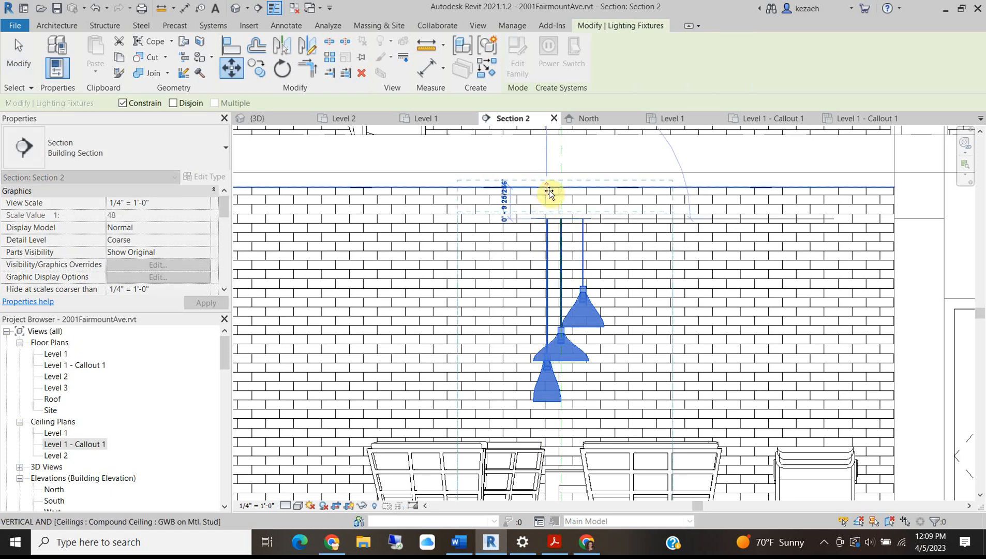
{"action": "left_click", "coordinate": [549, 189]}
{"action": "scroll", "coordinate": [550, 193], "scroll_direction": "down", "scroll_amount": 3}
{"action": "key", "text": "Escape"}
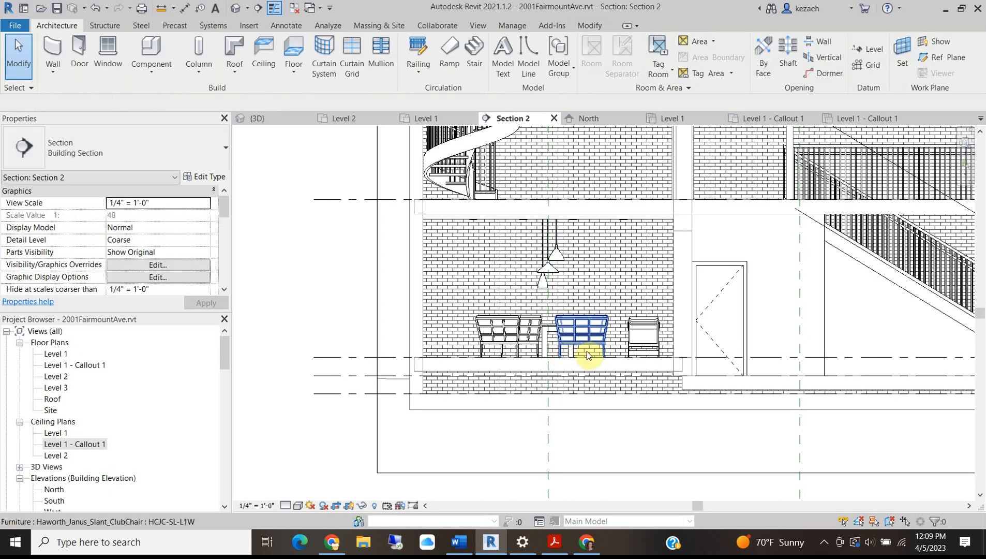
- Examine the pendant's hanging height above the furniture and review its instance properties
{"action": "scroll", "coordinate": [565, 295], "scroll_direction": "up", "scroll_amount": 4}
{"action": "scroll", "coordinate": [579, 270], "scroll_direction": "down", "scroll_amount": 5}
{"action": "scroll", "coordinate": [596, 242], "scroll_direction": "down", "scroll_amount": 1}
{"action": "middle_click_drag", "start_coordinate": [596, 240], "coordinate": [451, 313]}
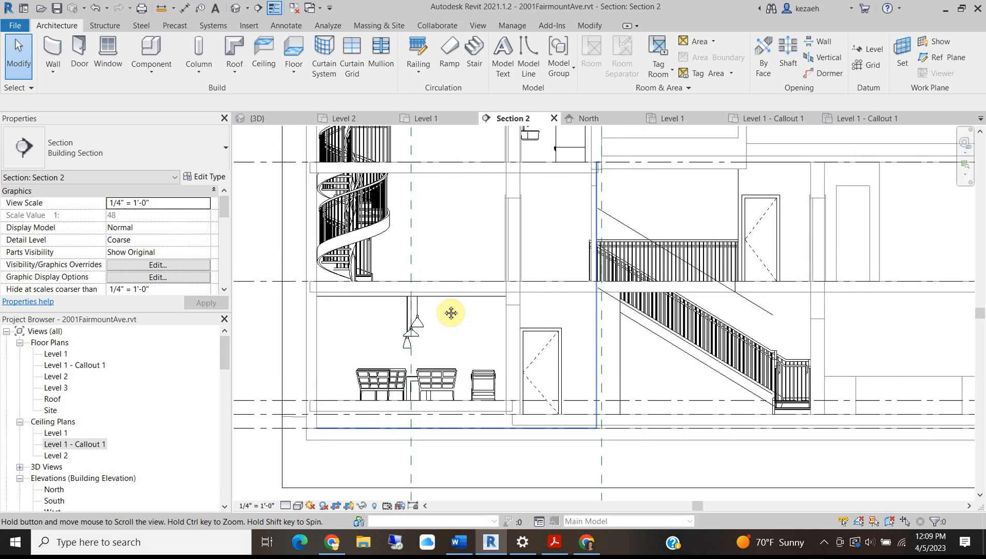
{"action": "scroll", "coordinate": [423, 380], "scroll_direction": "up", "scroll_amount": 3}
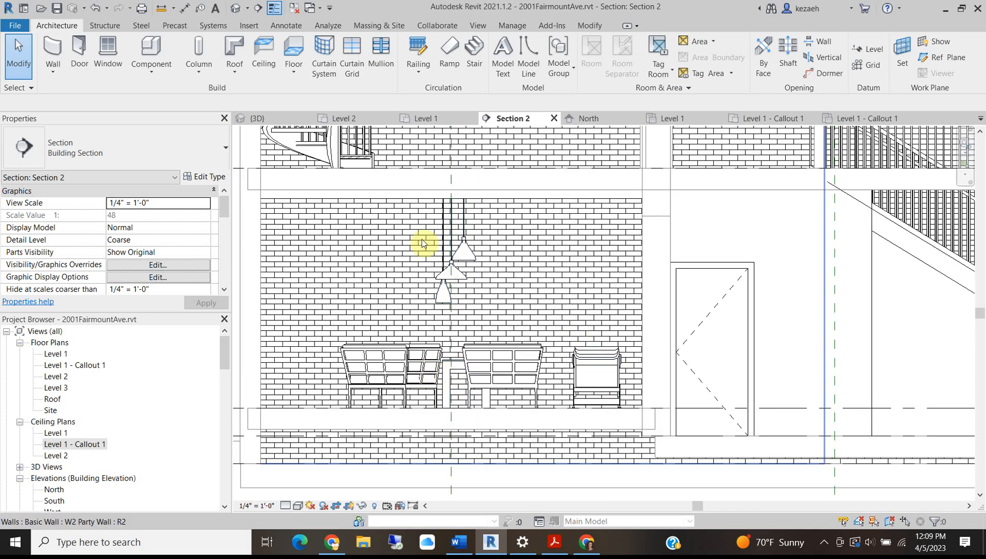
{"action": "left_click", "coordinate": [442, 264]}
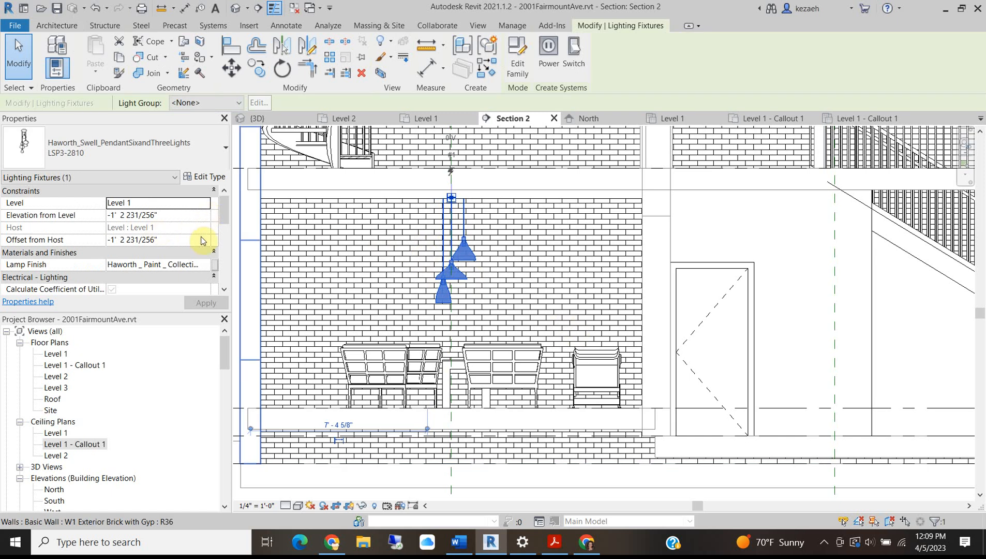
{"action": "left_click_drag", "start_coordinate": [226, 216], "coordinate": [214, 279]}
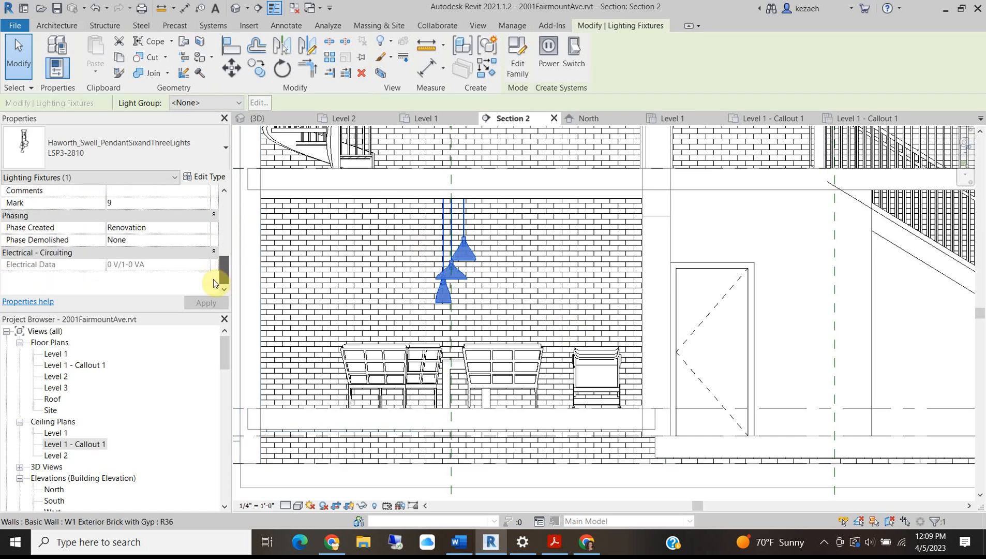
{"action": "scroll", "coordinate": [411, 321], "scroll_direction": "down", "scroll_amount": 3}
{"action": "scroll", "coordinate": [436, 305], "scroll_direction": "up", "scroll_amount": 4}
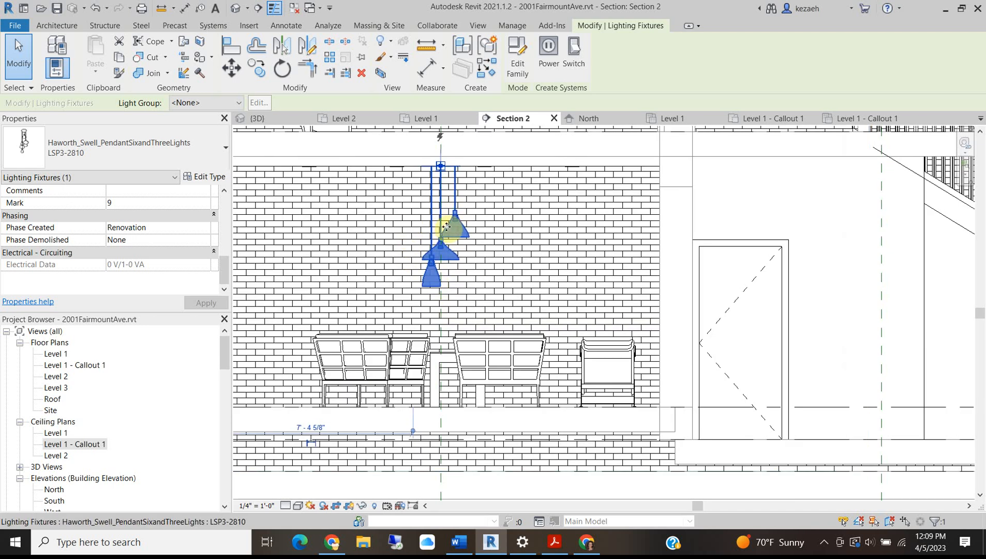
- Copy the living room pendant up to the underside of the sloped roof, above the spiral stair
{"action": "scroll", "coordinate": [447, 226], "scroll_direction": "down", "scroll_amount": 5}
{"action": "scroll", "coordinate": [444, 176], "scroll_direction": "up", "scroll_amount": 4}
{"action": "middle_click_drag", "start_coordinate": [463, 451], "coordinate": [488, 378]}
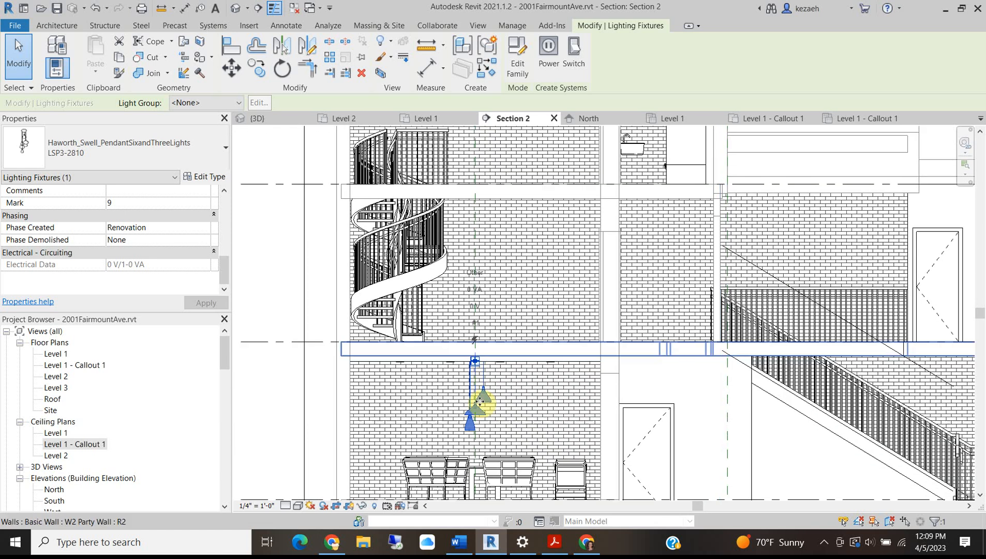
{"action": "middle_click_drag", "start_coordinate": [415, 220], "coordinate": [468, 336]}
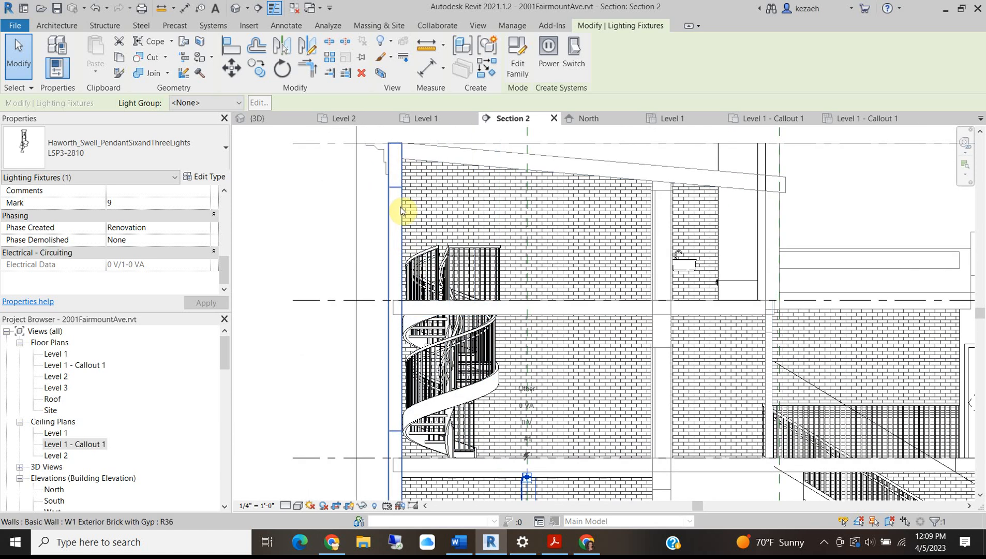
{"action": "middle_click_drag", "start_coordinate": [568, 477], "coordinate": [553, 374]}
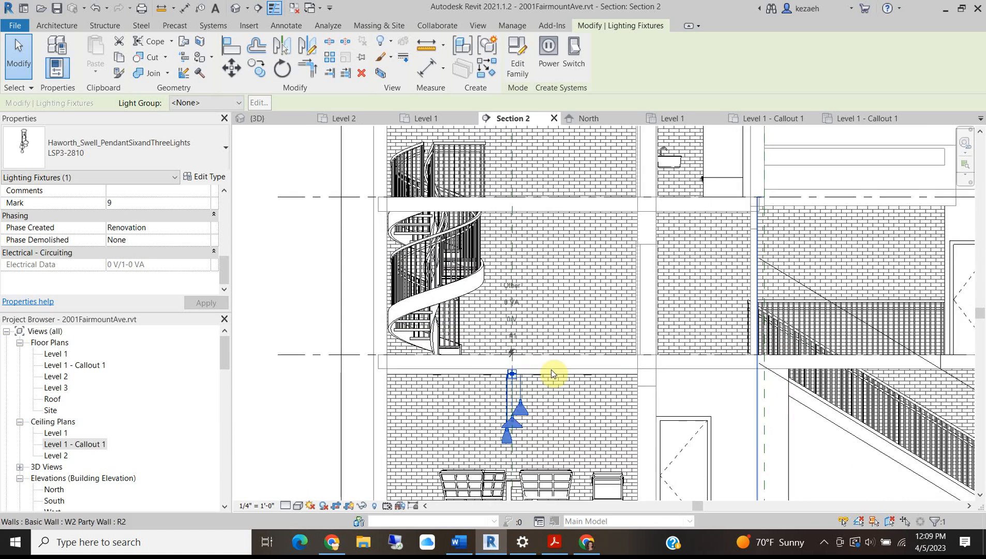
{"action": "key", "text": "c"}
{"action": "left_click", "coordinate": [516, 379]}
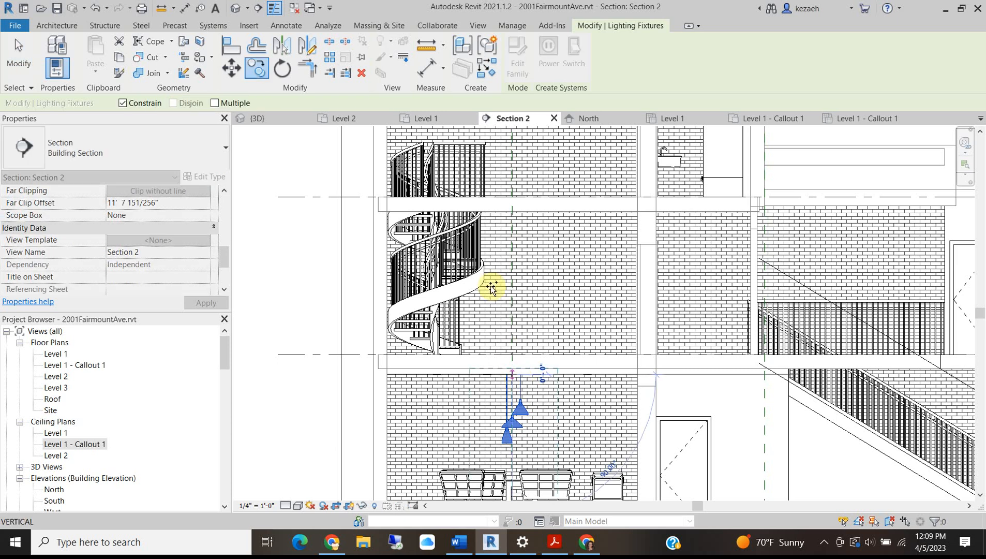
{"action": "middle_click_drag", "start_coordinate": [453, 224], "coordinate": [485, 381]}
{"action": "left_click", "coordinate": [465, 216]}
{"action": "scroll", "coordinate": [486, 252], "scroll_direction": "down", "scroll_amount": 2}
{"action": "middle_click_drag", "start_coordinate": [505, 306], "coordinate": [512, 242]}
{"action": "key", "text": "Escape"}
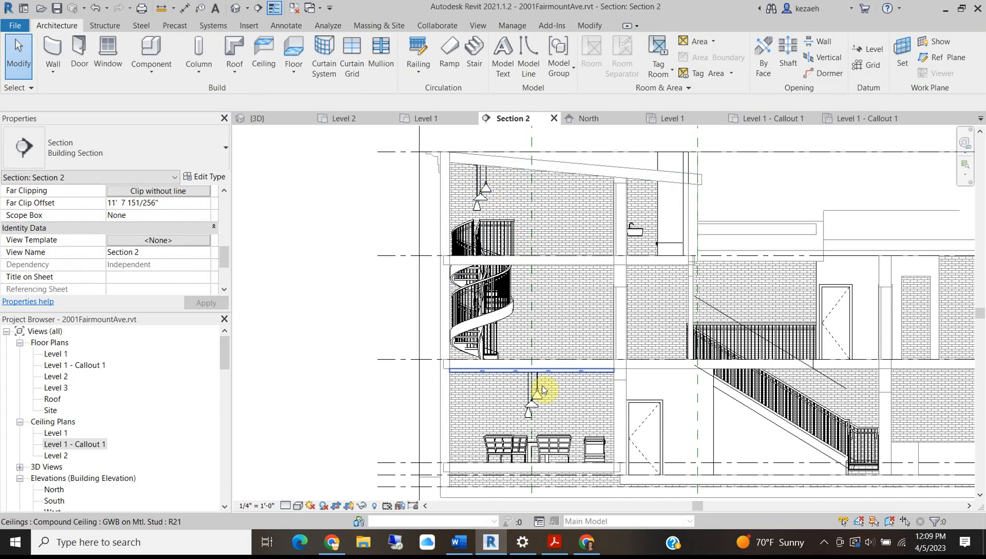
- Move the copied pendant onto the center of the spiral stair in the Level 3 floor plan
{"action": "left_click", "coordinate": [478, 192]}
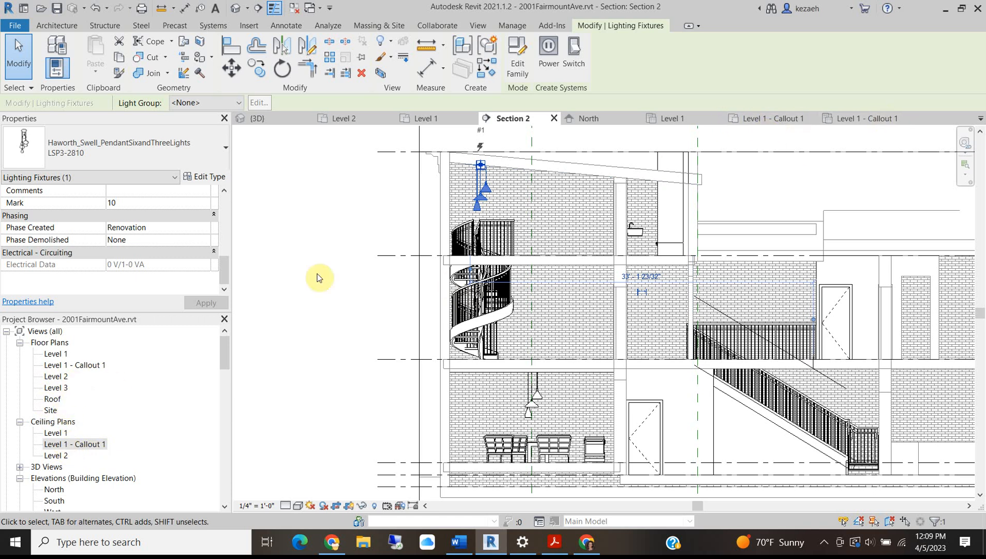
{"action": "double_click", "coordinate": [56, 388]}
{"action": "scroll", "coordinate": [409, 290], "scroll_direction": "up", "scroll_amount": 5}
{"action": "scroll", "coordinate": [357, 266], "scroll_direction": "up", "scroll_amount": 1}
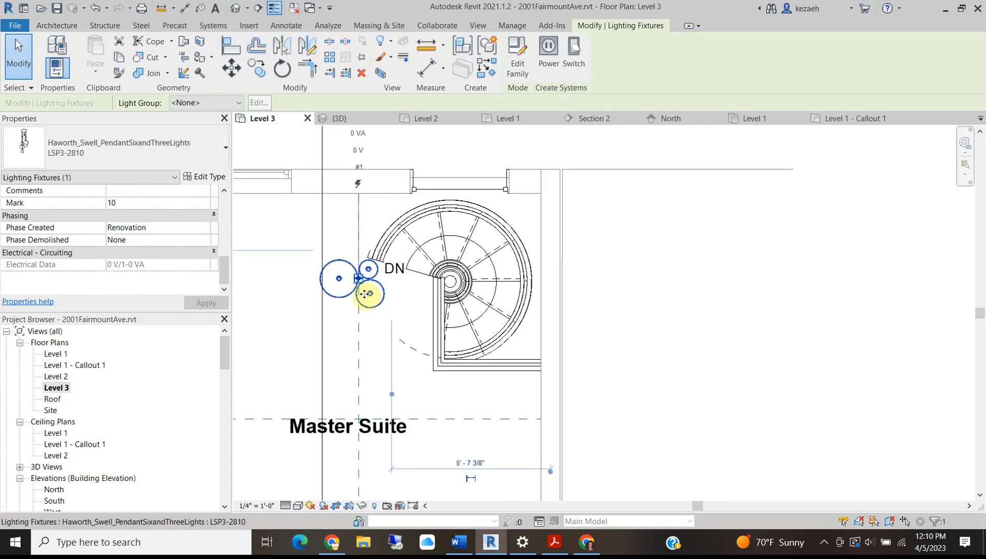
{"action": "left_click_drag", "start_coordinate": [350, 266], "coordinate": [456, 280]}
{"action": "scroll", "coordinate": [443, 276], "scroll_direction": "up", "scroll_amount": 4}
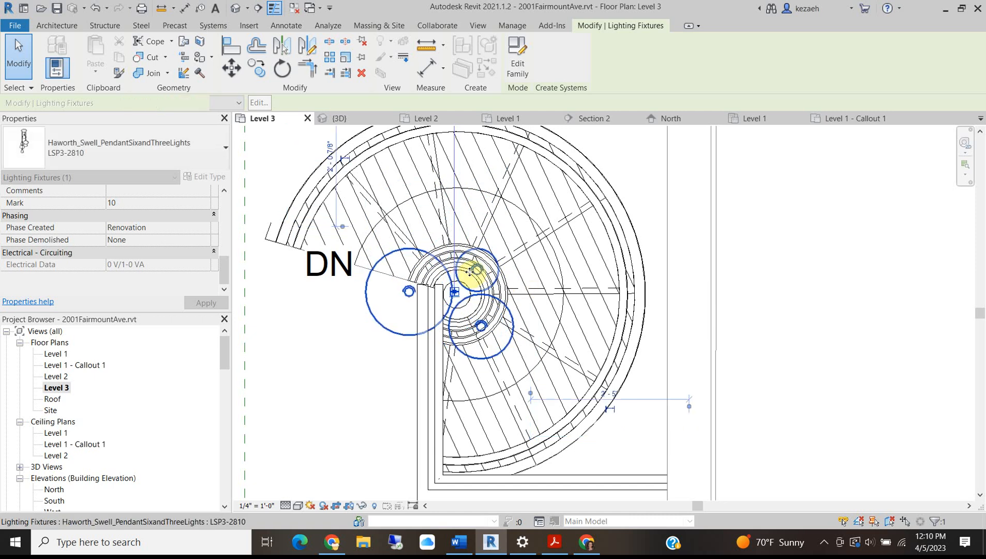
{"action": "scroll", "coordinate": [465, 287], "scroll_direction": "down", "scroll_amount": 6}
{"action": "left_click", "coordinate": [658, 174]}
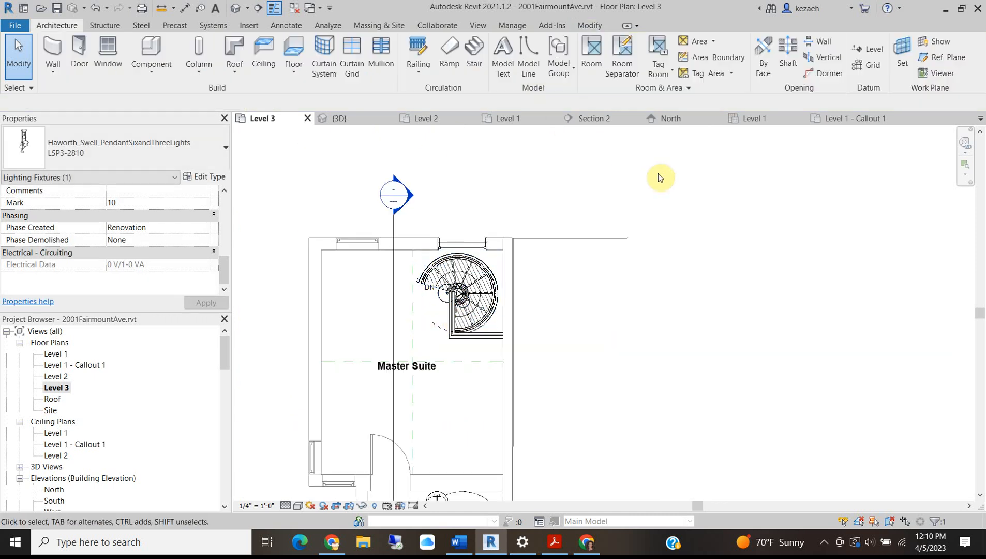
- Extend the 3D view's section box up past the roof and lengthwise to take in the rest of the house
{"action": "left_click", "coordinate": [338, 119]}
{"action": "scroll", "coordinate": [477, 262], "scroll_direction": "down", "scroll_amount": 5}
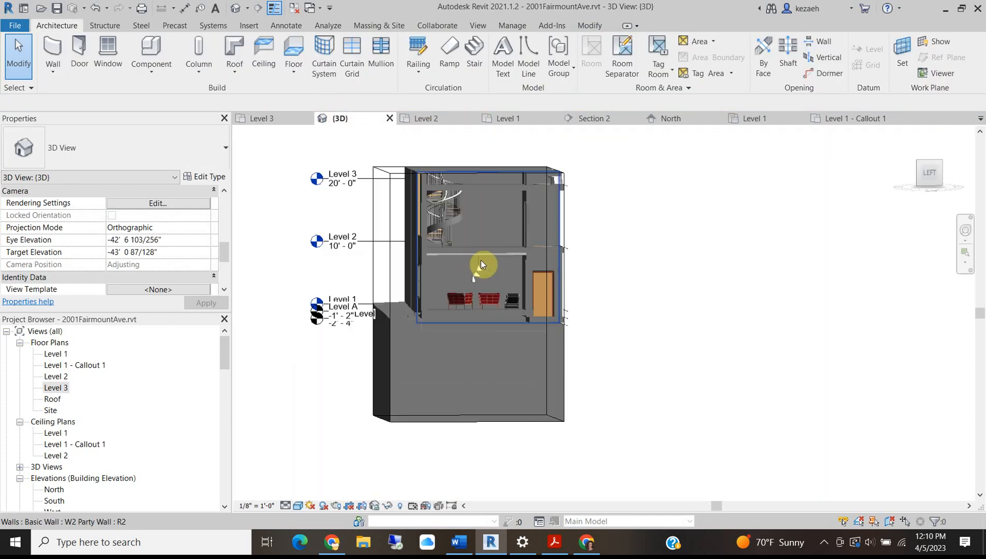
{"action": "left_click", "coordinate": [396, 173]}
{"action": "scroll", "coordinate": [440, 183], "scroll_direction": "down", "scroll_amount": 1}
{"action": "left_click_drag", "start_coordinate": [461, 168], "coordinate": [461, 129]}
{"action": "middle_click_drag", "start_coordinate": [458, 156], "coordinate": [460, 222]}
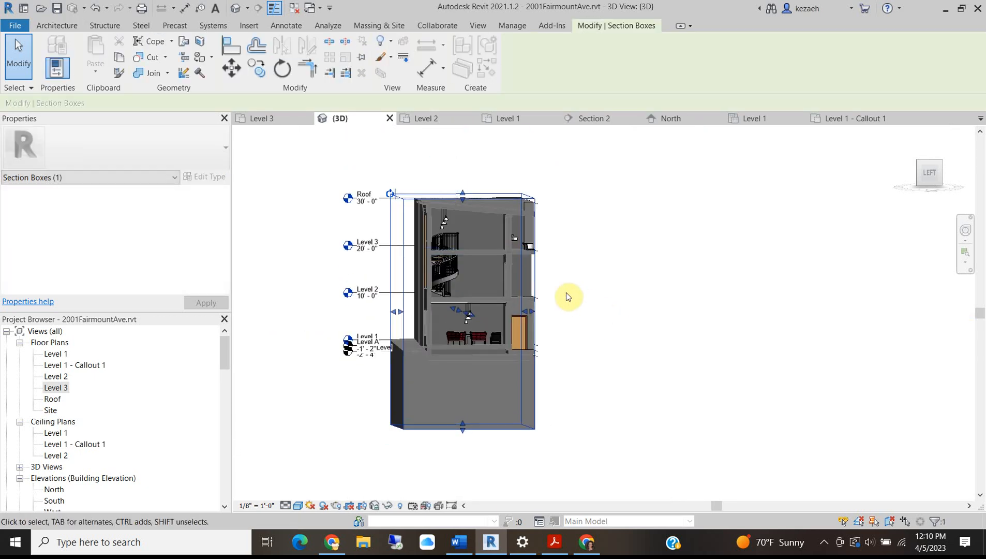
{"action": "left_click_drag", "start_coordinate": [533, 312], "coordinate": [778, 319]}
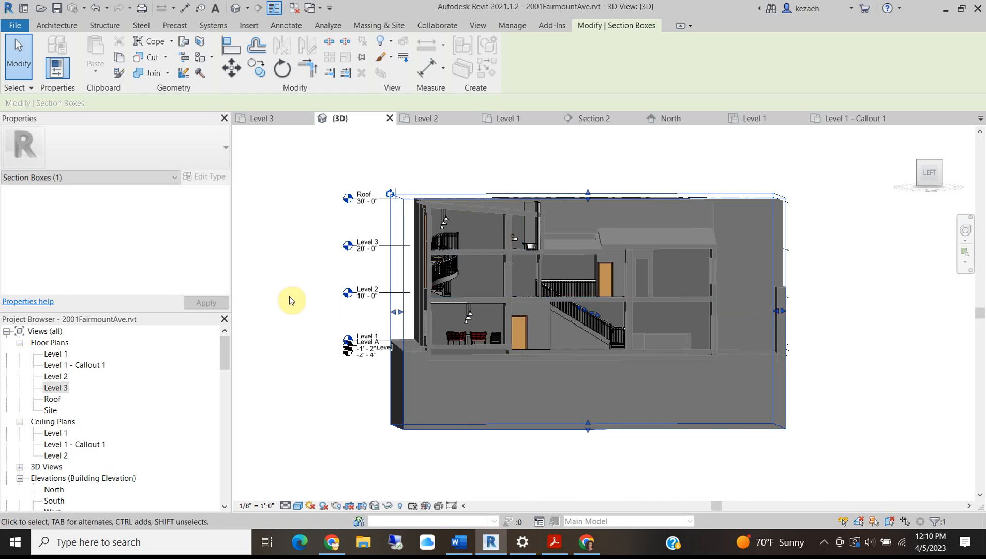
- Examine the cutaway house in 3D, looking at the upper floor, the bathroom walls and the roof over the stair
{"action": "middle_click_drag", "start_coordinate": [417, 263], "coordinate": [621, 314], "text": "shift"}
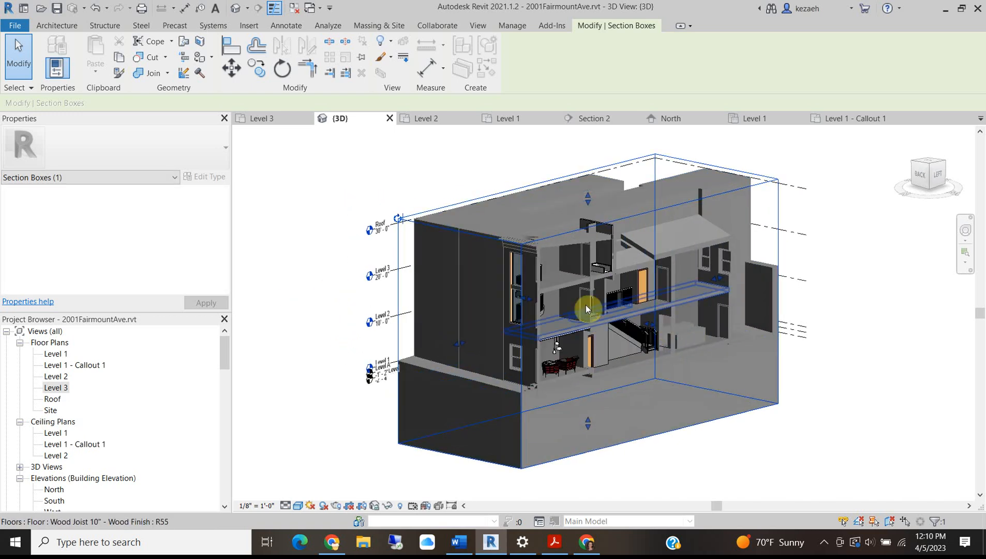
{"action": "scroll", "coordinate": [579, 321], "scroll_direction": "up", "scroll_amount": 2}
{"action": "middle_click_drag", "start_coordinate": [537, 304], "coordinate": [439, 246]}
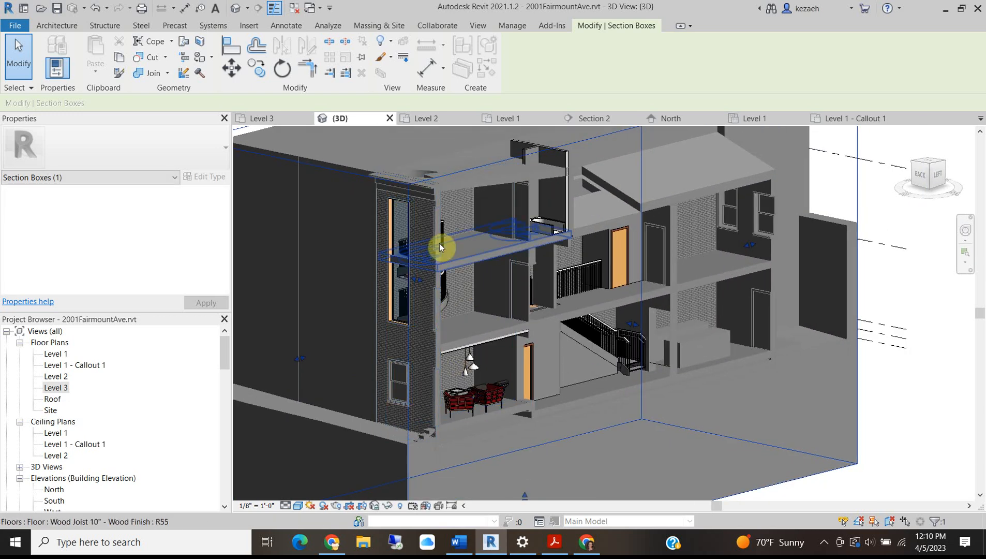
{"action": "scroll", "coordinate": [535, 154], "scroll_direction": "up", "scroll_amount": 3}
{"action": "middle_click_drag", "start_coordinate": [562, 199], "coordinate": [438, 273], "text": "shift"}
{"action": "scroll", "coordinate": [435, 224], "scroll_direction": "up", "scroll_amount": 3}
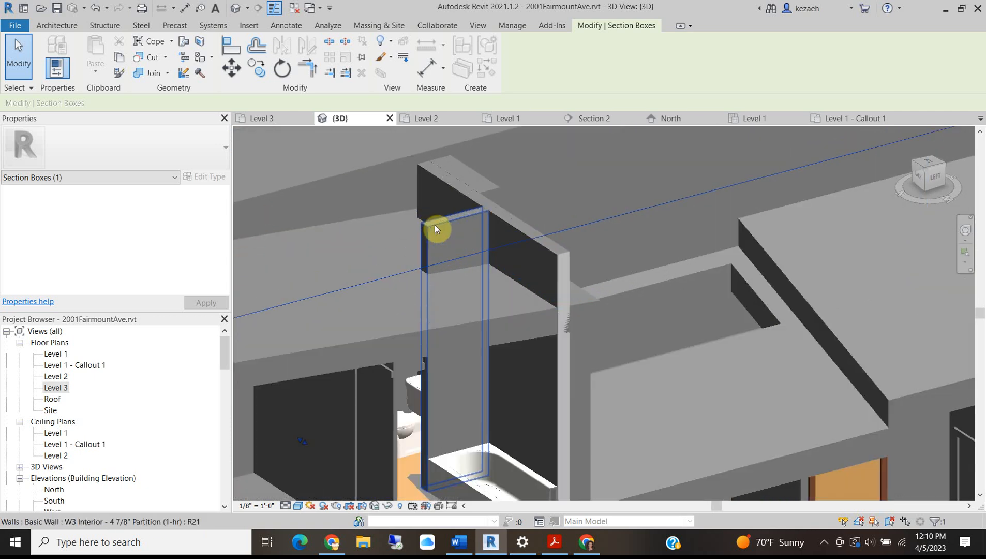
{"action": "scroll", "coordinate": [481, 256], "scroll_direction": "down", "scroll_amount": 3}
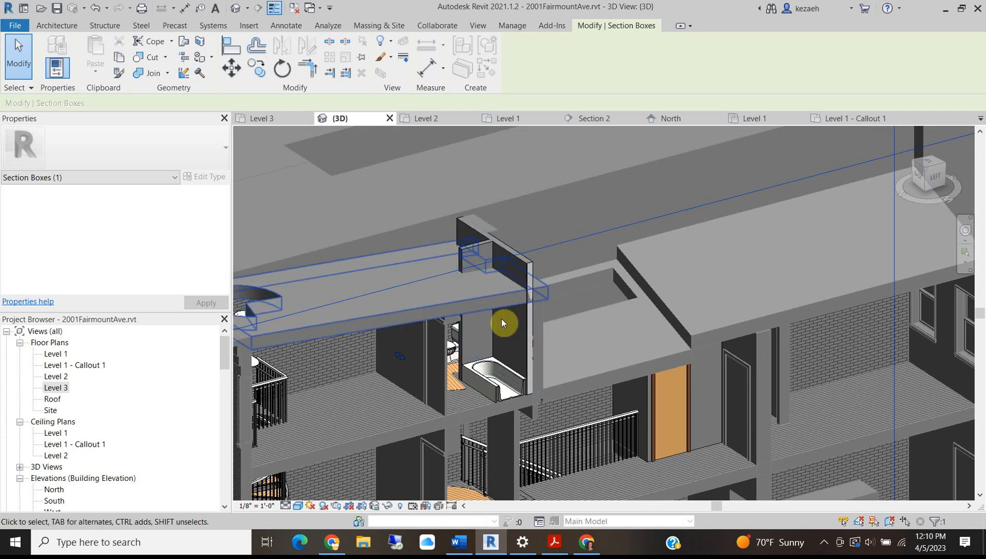
{"action": "scroll", "coordinate": [399, 247], "scroll_direction": "down", "scroll_amount": 5}
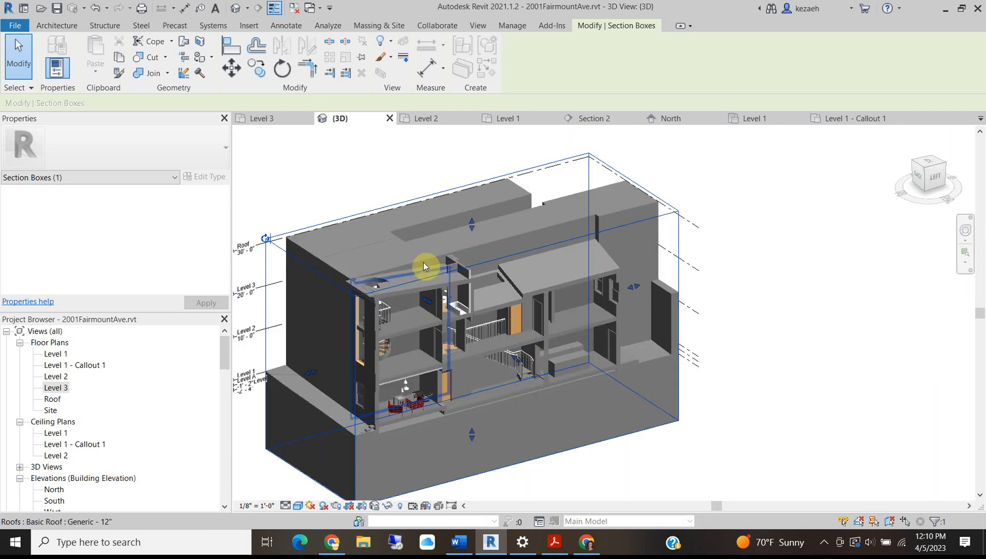
- Lower the top of the spiral stair's shaft opening below the roof, to an unconnected height of about 8' 10"
{"action": "scroll", "coordinate": [423, 262], "scroll_direction": "up", "scroll_amount": 5}
{"action": "left_click", "coordinate": [294, 326]}
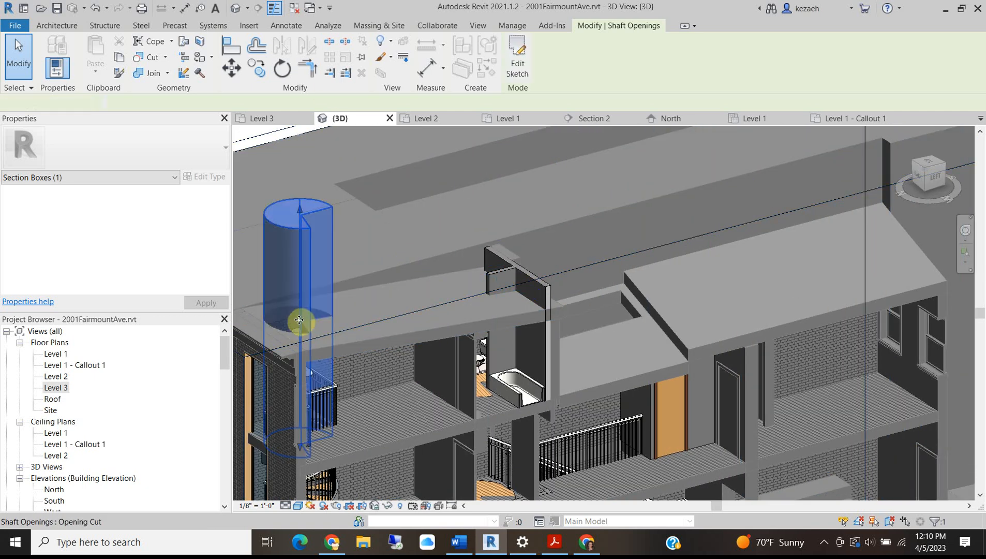
{"action": "left_click_drag", "start_coordinate": [306, 367], "coordinate": [308, 364]}
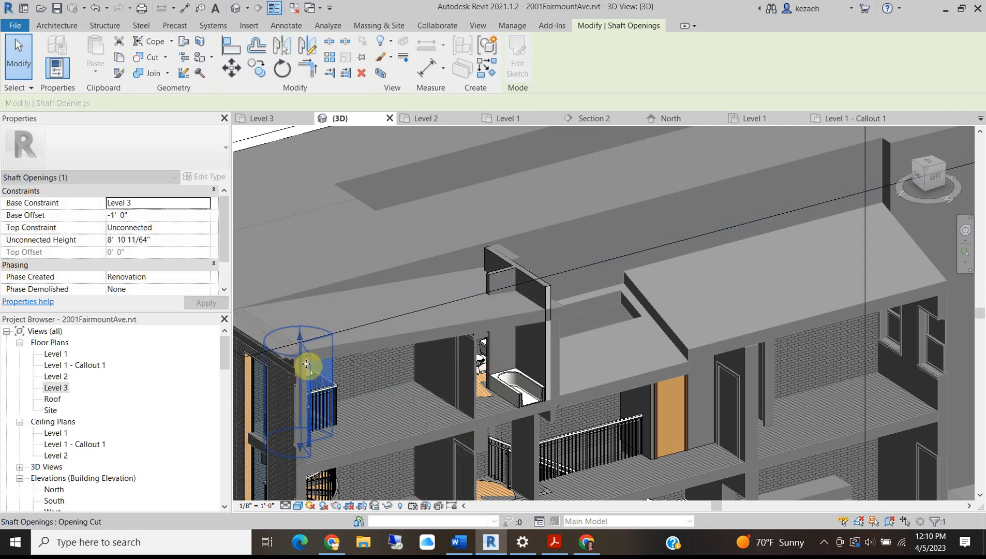
{"action": "middle_click_drag", "start_coordinate": [418, 401], "coordinate": [365, 384], "text": "shift"}
{"action": "key", "text": "Escape"}
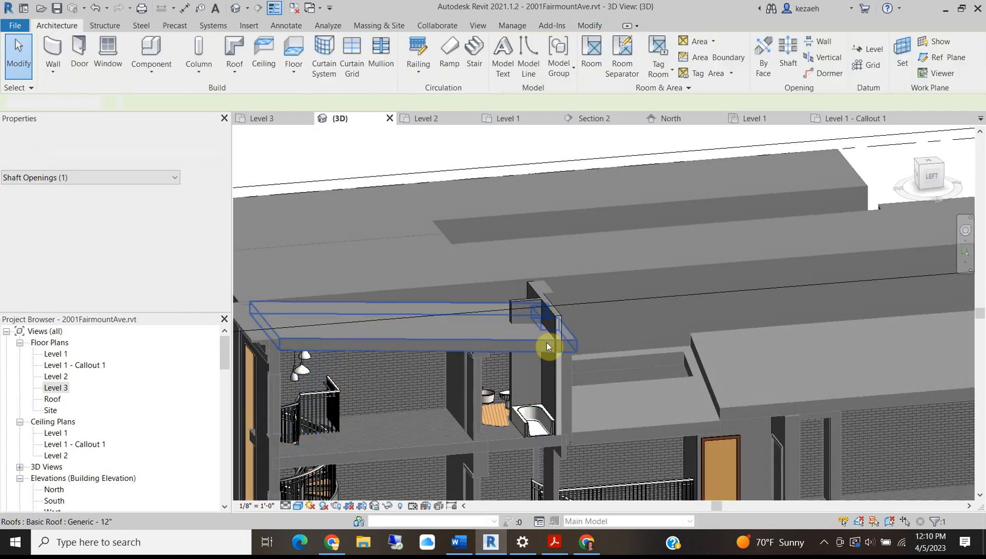
- Attach the tops of the two interior bathroom walls that project through the Generic - 12" roof to that roof
{"action": "scroll", "coordinate": [531, 282], "scroll_direction": "up", "scroll_amount": 3}
{"action": "left_click", "coordinate": [502, 322]}
{"action": "left_click", "coordinate": [619, 66]}
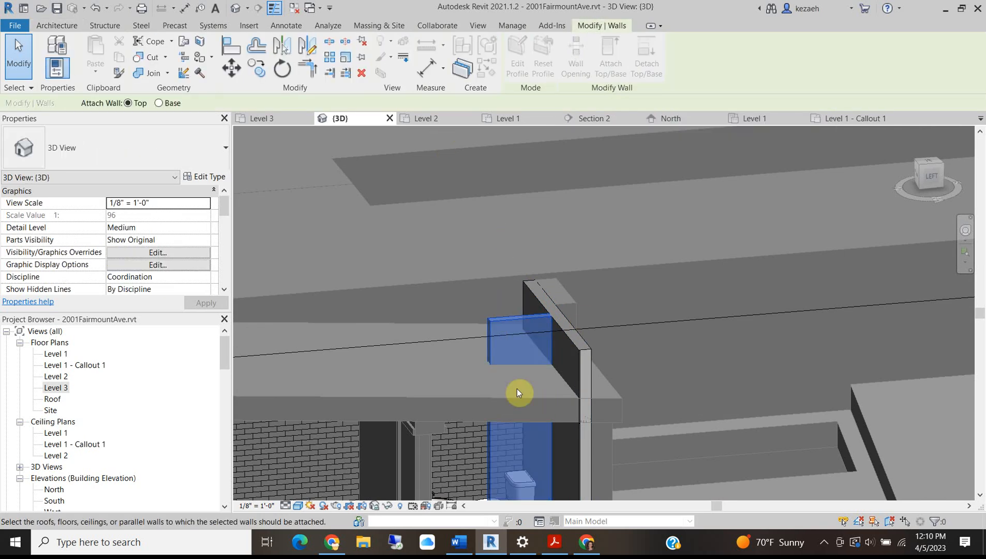
{"action": "left_click", "coordinate": [516, 403]}
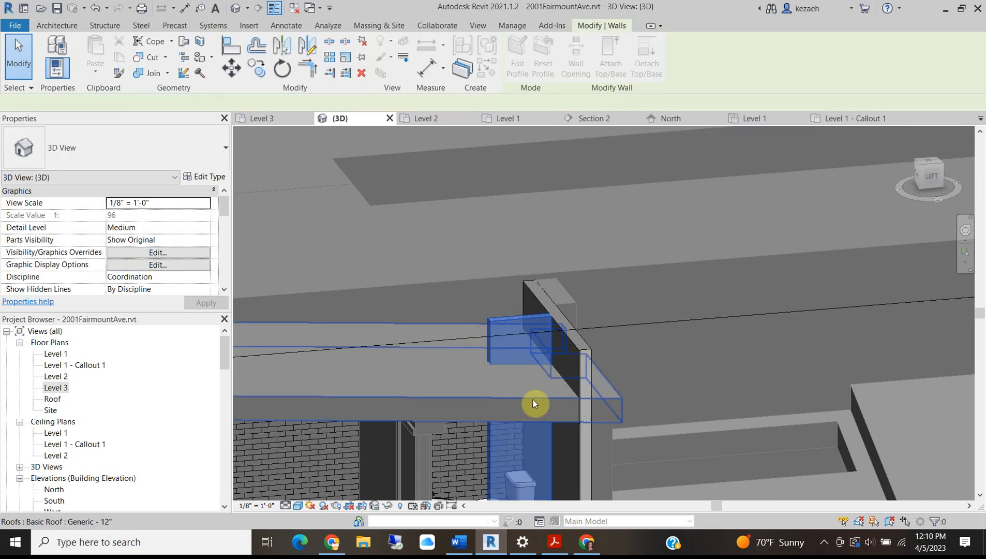
{"action": "left_click", "coordinate": [546, 308]}
{"action": "left_click", "coordinate": [623, 70]}
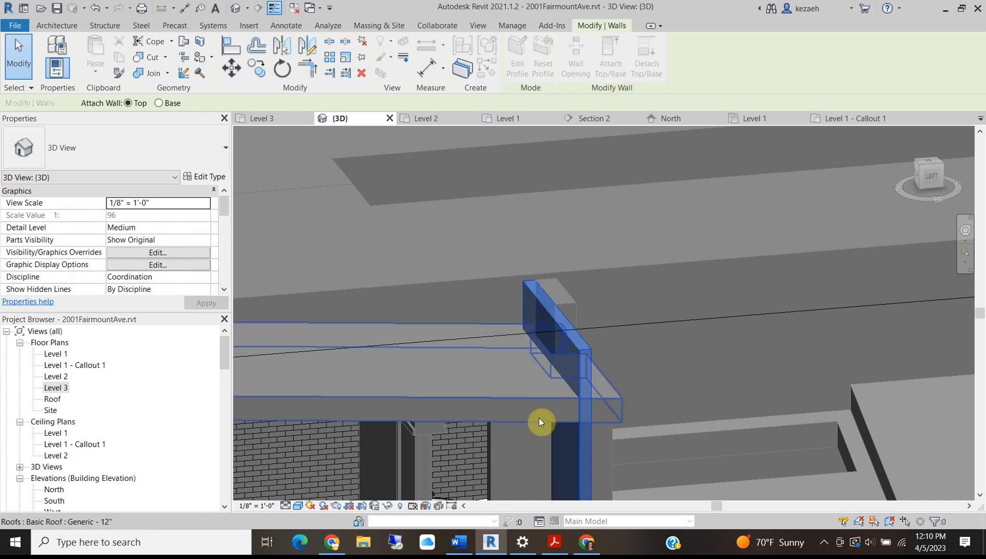
{"action": "left_click", "coordinate": [536, 401]}
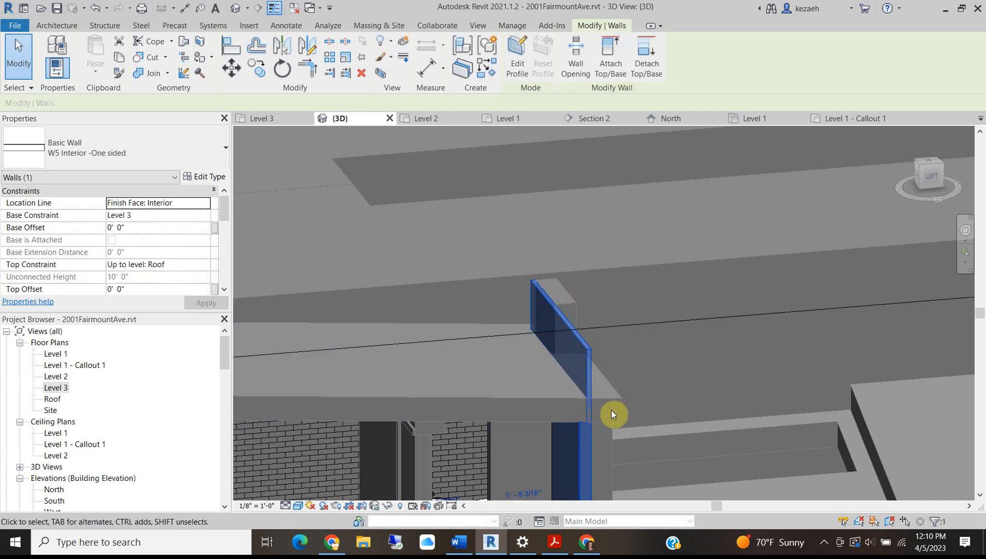
- Try to attach the top of the exterior brick wall beside the bathroom to the Generic - 12" roof
{"action": "middle_click_drag", "start_coordinate": [625, 396], "coordinate": [568, 250]}
{"action": "key", "text": "Escape"}
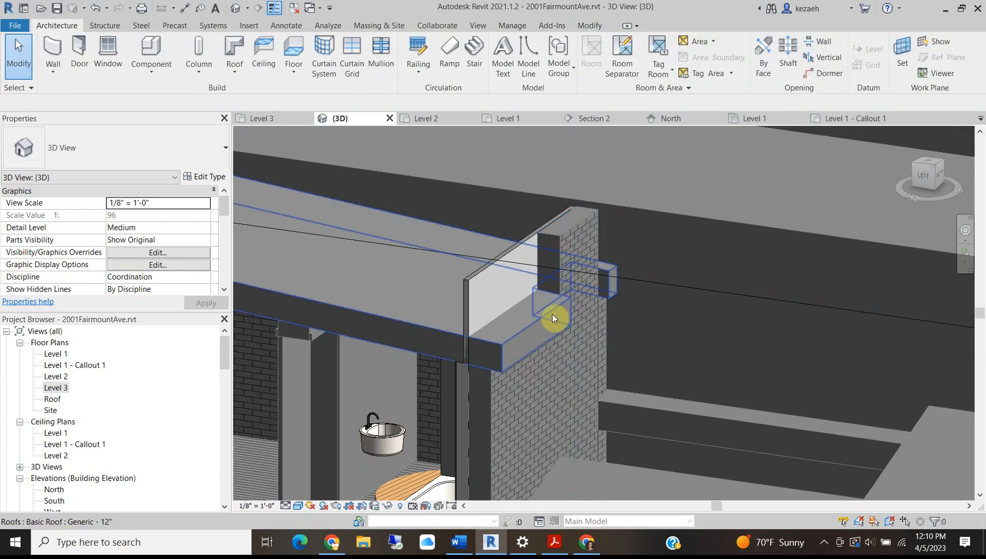
{"action": "left_click", "coordinate": [553, 316]}
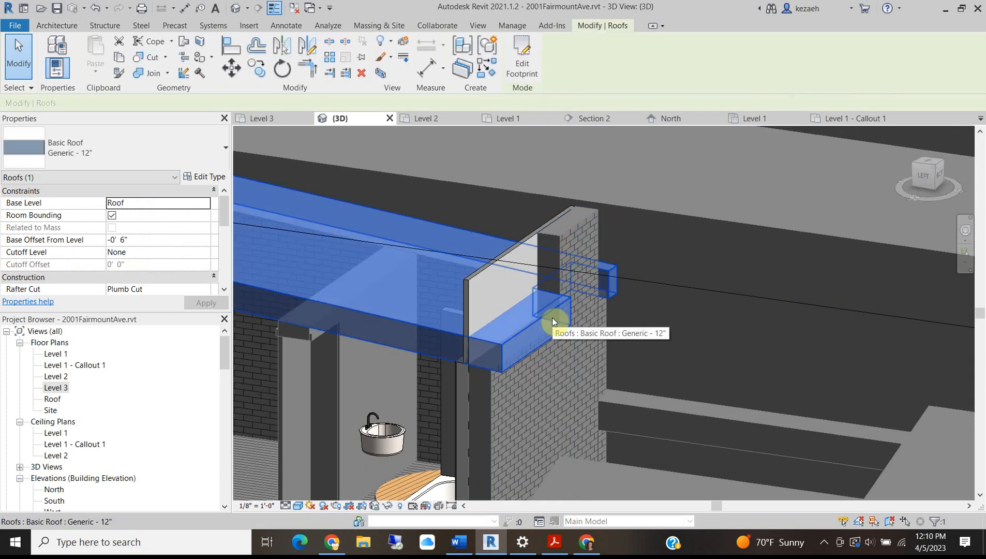
{"action": "left_click", "coordinate": [564, 258]}
{"action": "left_click", "coordinate": [621, 57]}
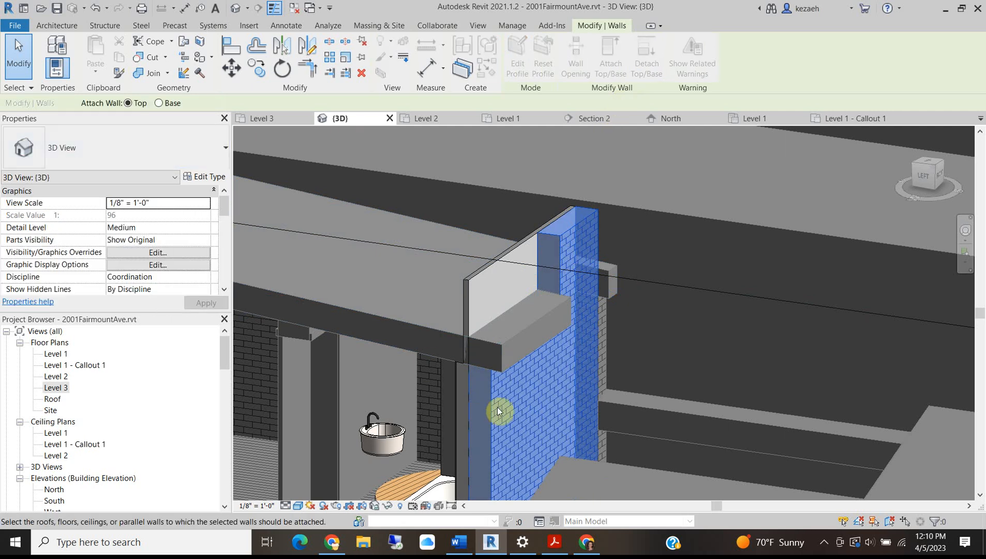
{"action": "left_click", "coordinate": [507, 332]}
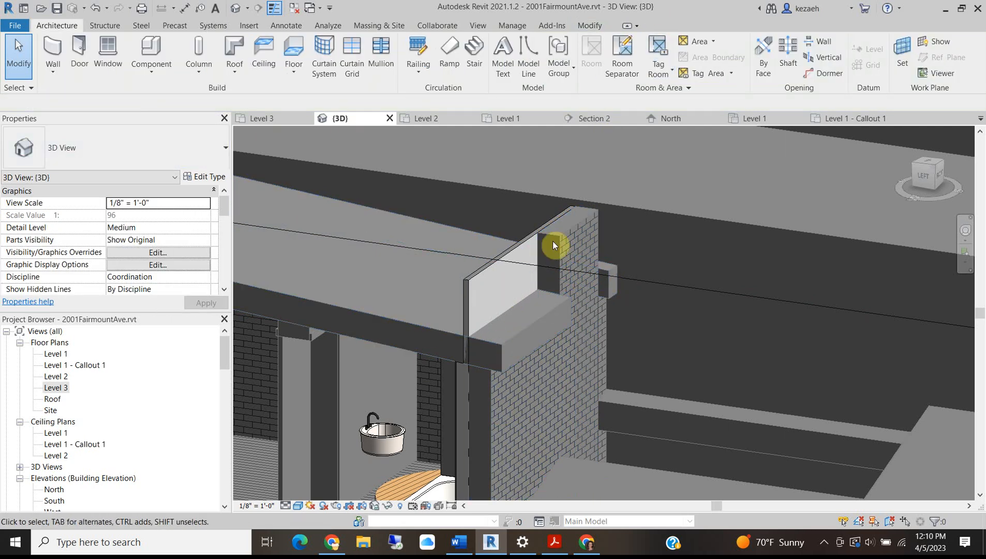
{"action": "left_click", "coordinate": [566, 235]}
{"action": "left_click", "coordinate": [511, 339]}
{"action": "left_click", "coordinate": [567, 235]}
{"action": "middle_click_drag", "start_coordinate": [513, 325], "coordinate": [506, 363], "text": "shift"}
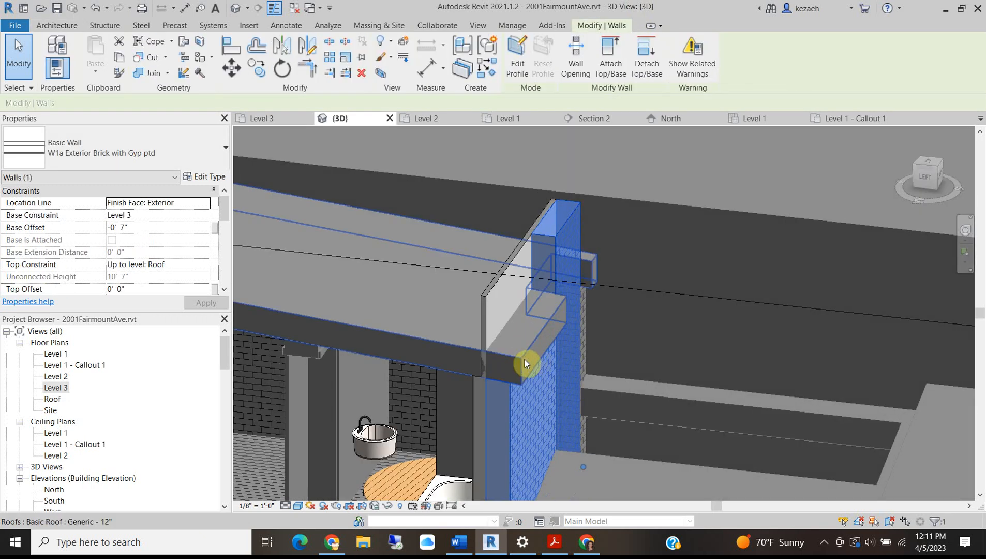
- Edit the Generic - 12" roof's footprint, moving its end boundary line outward over the brick wall to an offset of about 1' 11"
{"action": "left_click", "coordinate": [525, 359]}
{"action": "left_click", "coordinate": [522, 62]}
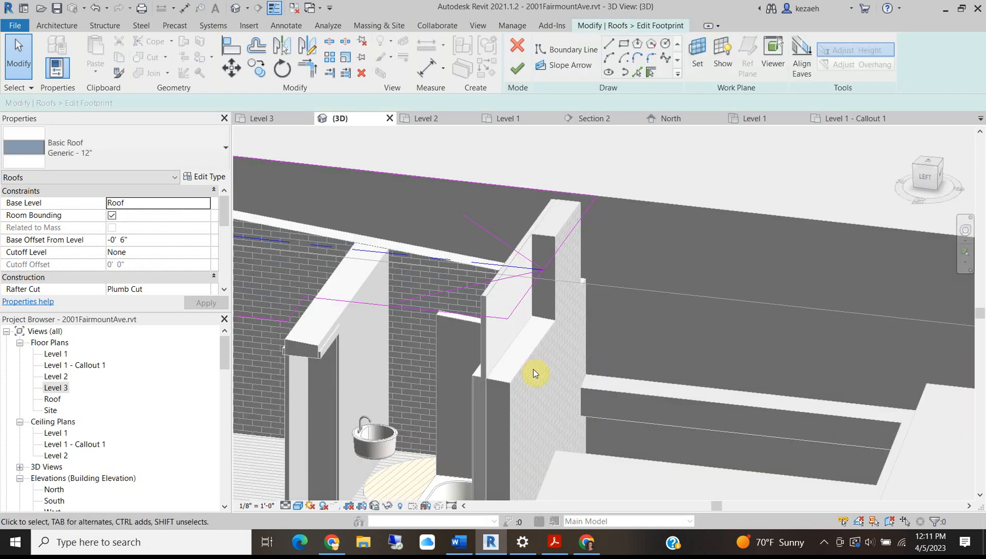
{"action": "left_click", "coordinate": [518, 302]}
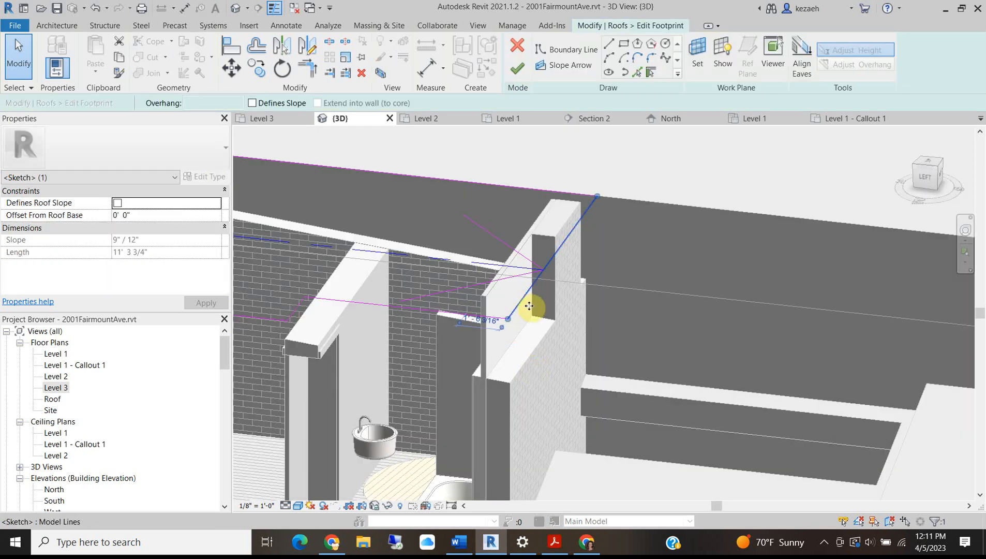
{"action": "left_click_drag", "start_coordinate": [543, 312], "coordinate": [524, 313]}
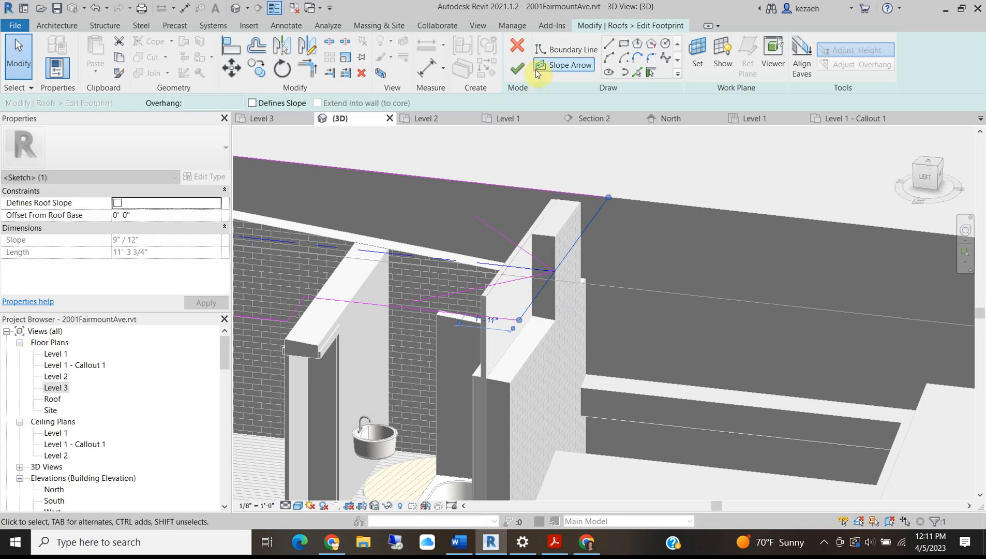
{"action": "left_click", "coordinate": [518, 68]}
- Attach the top of the W1a Exterior Brick with Gyp ptd wall to the extended roof
{"action": "left_click", "coordinate": [569, 249]}
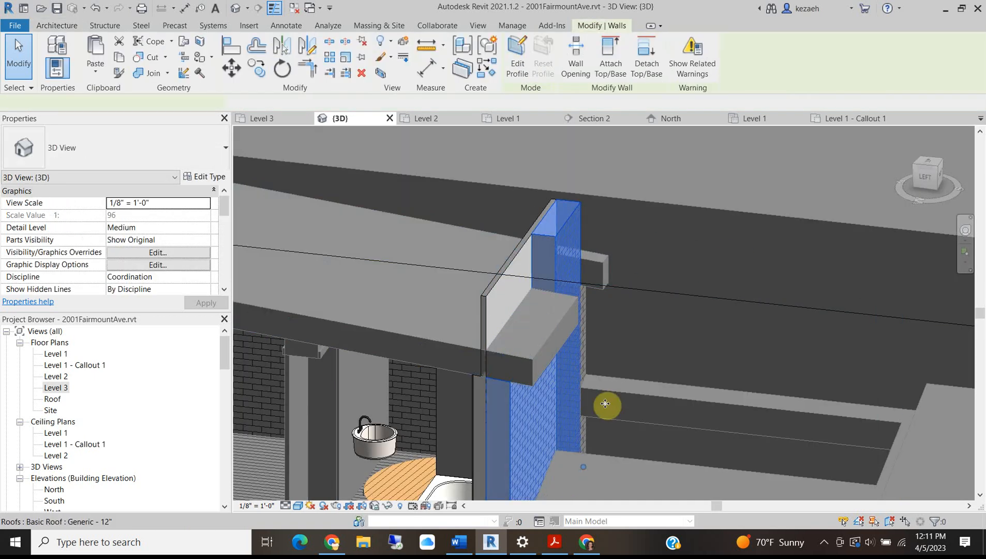
{"action": "middle_click_drag", "start_coordinate": [588, 391], "coordinate": [525, 308], "text": "shift"}
{"action": "scroll", "coordinate": [502, 348], "scroll_direction": "down", "scroll_amount": 2}
{"action": "middle_click_drag", "start_coordinate": [503, 352], "coordinate": [557, 449], "text": "shift"}
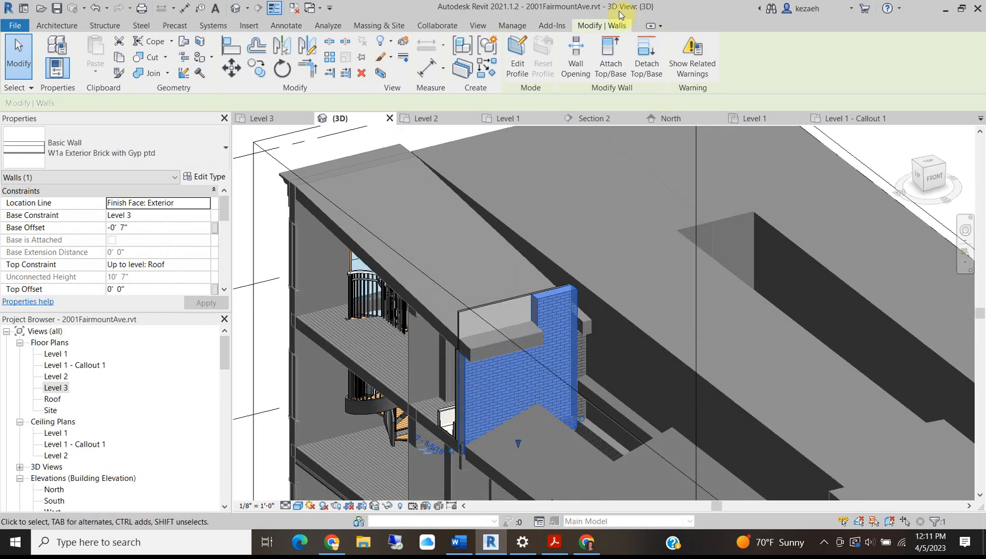
{"action": "left_click", "coordinate": [612, 43]}
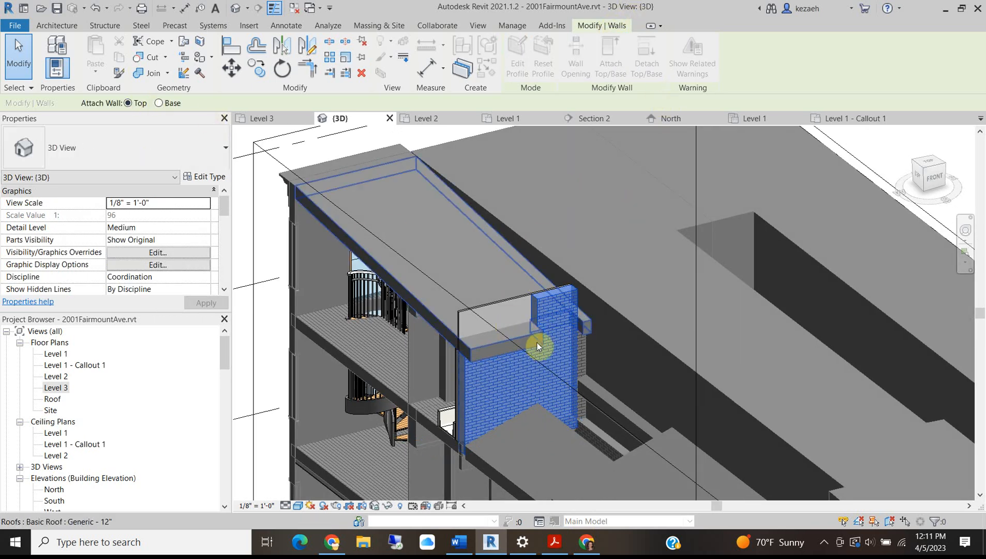
{"action": "left_click", "coordinate": [537, 346]}
- Lower the top of the shaft opening next to the brick wall below the roofs, to an unconnected height of about 7' 5"
{"action": "middle_click_drag", "start_coordinate": [517, 376], "coordinate": [566, 310], "text": "shift"}
{"action": "left_click", "coordinate": [569, 318]}
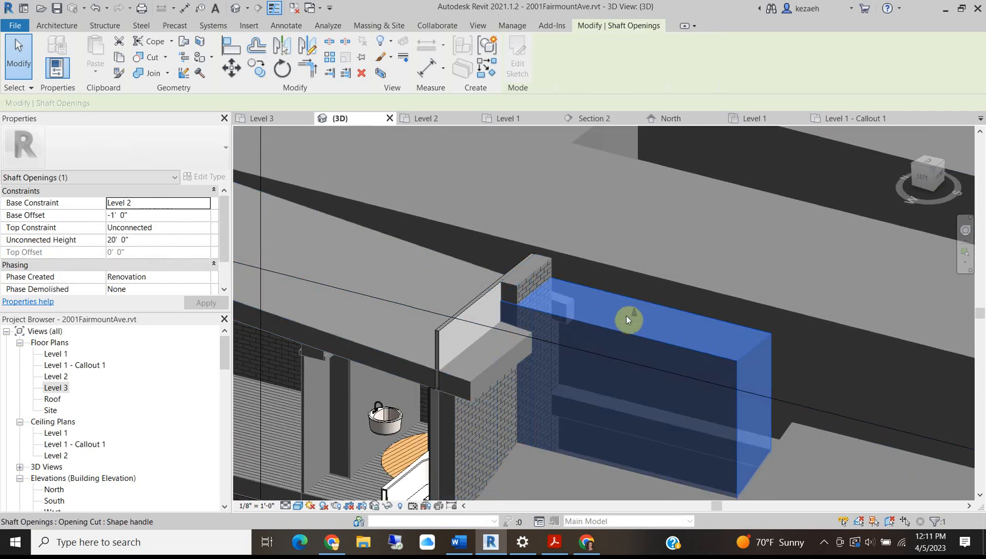
{"action": "scroll", "coordinate": [627, 314], "scroll_direction": "down", "scroll_amount": 2}
{"action": "left_click_drag", "start_coordinate": [631, 398], "coordinate": [634, 398]}
{"action": "scroll", "coordinate": [640, 393], "scroll_direction": "down", "scroll_amount": 1}
{"action": "middle_click_drag", "start_coordinate": [641, 394], "coordinate": [620, 240], "text": "shift"}
{"action": "left_click_drag", "start_coordinate": [621, 241], "coordinate": [628, 359]}
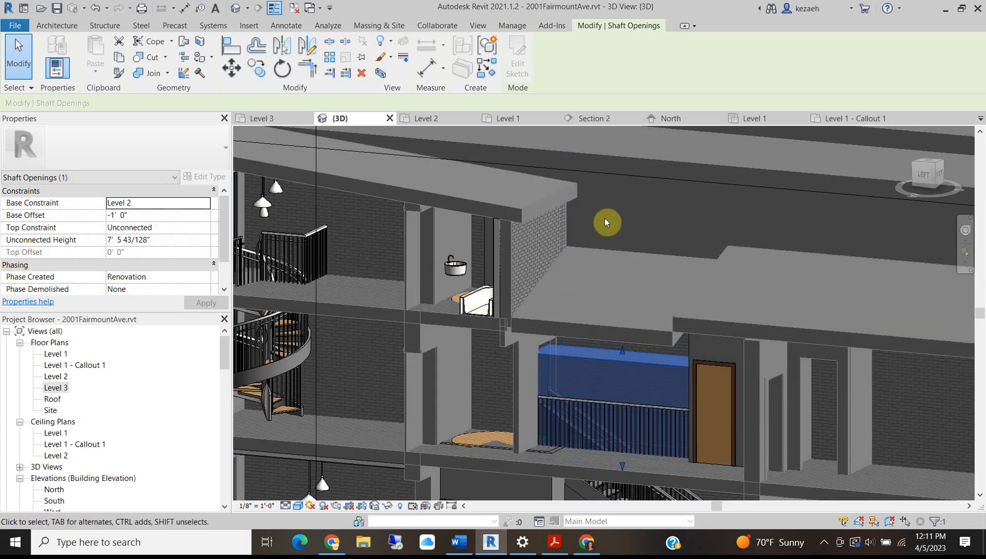
{"action": "key", "text": "Escape"}
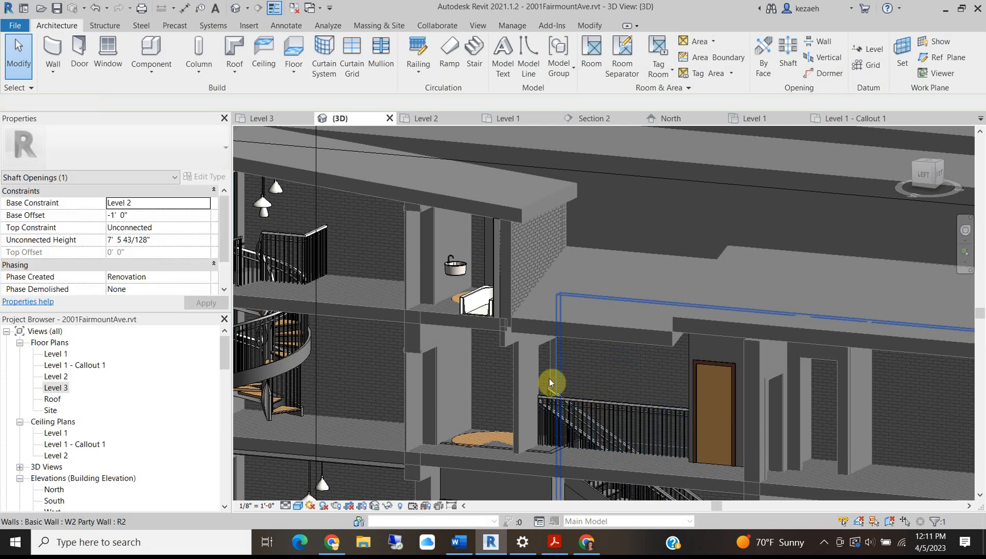
- Examine the cutaway house's upper floors in 3D, checking the roof, bathroom walls and both stairs
{"action": "middle_click_drag", "start_coordinate": [498, 262], "coordinate": [575, 213], "text": "shift"}
{"action": "scroll", "coordinate": [633, 201], "scroll_direction": "up", "scroll_amount": 4}
{"action": "scroll", "coordinate": [633, 202], "scroll_direction": "down", "scroll_amount": 2}
{"action": "middle_click_drag", "start_coordinate": [637, 391], "coordinate": [609, 309]}
{"action": "scroll", "coordinate": [608, 309], "scroll_direction": "down", "scroll_amount": 2}
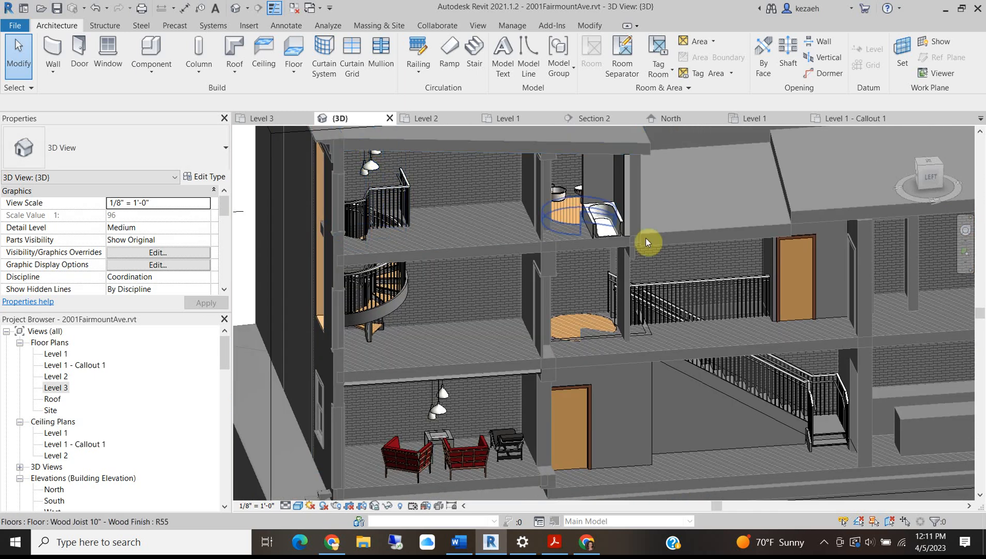
{"action": "middle_click_drag", "start_coordinate": [627, 260], "coordinate": [518, 273]}
{"action": "middle_click_drag", "start_coordinate": [632, 396], "coordinate": [526, 285]}
- Examine the Living room's furniture and pendant up close in 3D, and look over the whole sectioned house
{"action": "middle_click_drag", "start_coordinate": [601, 365], "coordinate": [383, 370], "text": "shift"}
{"action": "scroll", "coordinate": [511, 344], "scroll_direction": "up", "scroll_amount": 3}
{"action": "scroll", "coordinate": [449, 237], "scroll_direction": "up", "scroll_amount": 2}
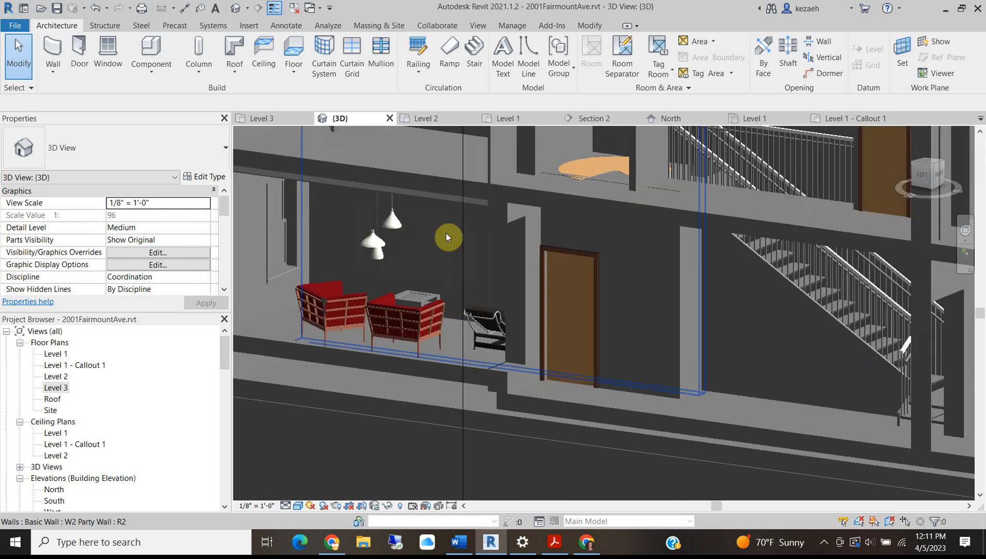
{"action": "scroll", "coordinate": [527, 298], "scroll_direction": "down", "scroll_amount": 1}
{"action": "middle_click_drag", "start_coordinate": [433, 297], "coordinate": [627, 307], "text": "shift"}
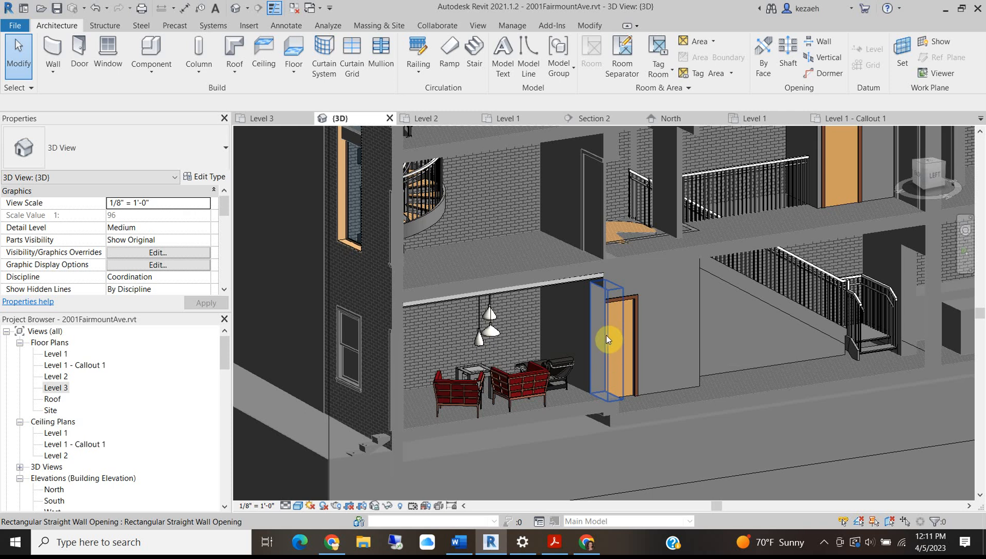
{"action": "scroll", "coordinate": [601, 331], "scroll_direction": "down", "scroll_amount": 6}
{"action": "scroll", "coordinate": [612, 294], "scroll_direction": "up", "scroll_amount": 5}
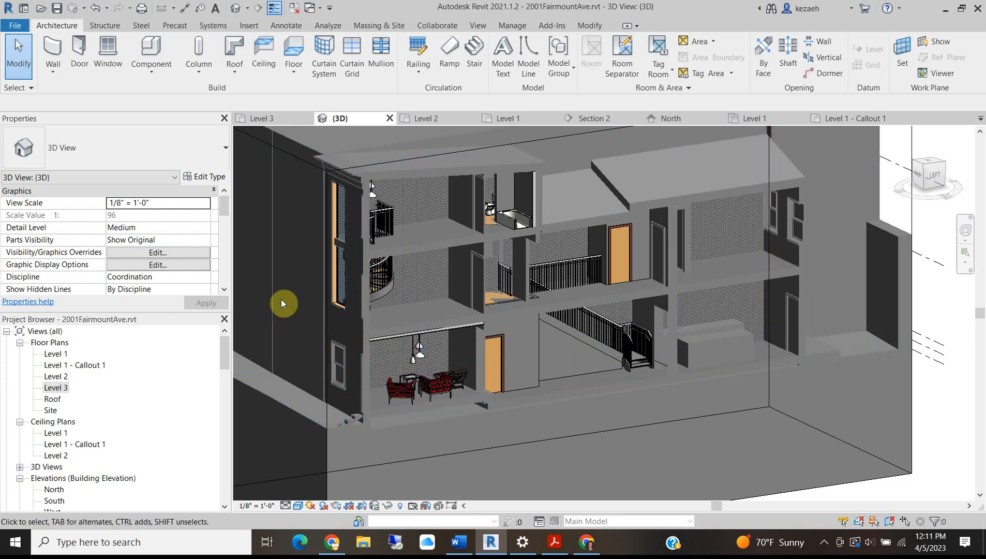
{"action": "scroll", "coordinate": [510, 227], "scroll_direction": "down", "scroll_amount": 2}
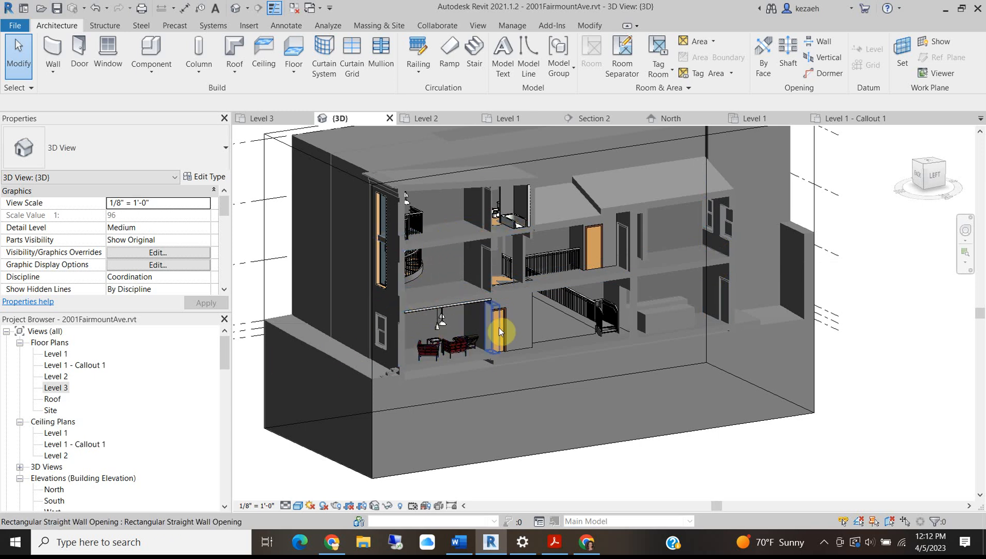
{"action": "scroll", "coordinate": [655, 276], "scroll_direction": "up", "scroll_amount": 3}
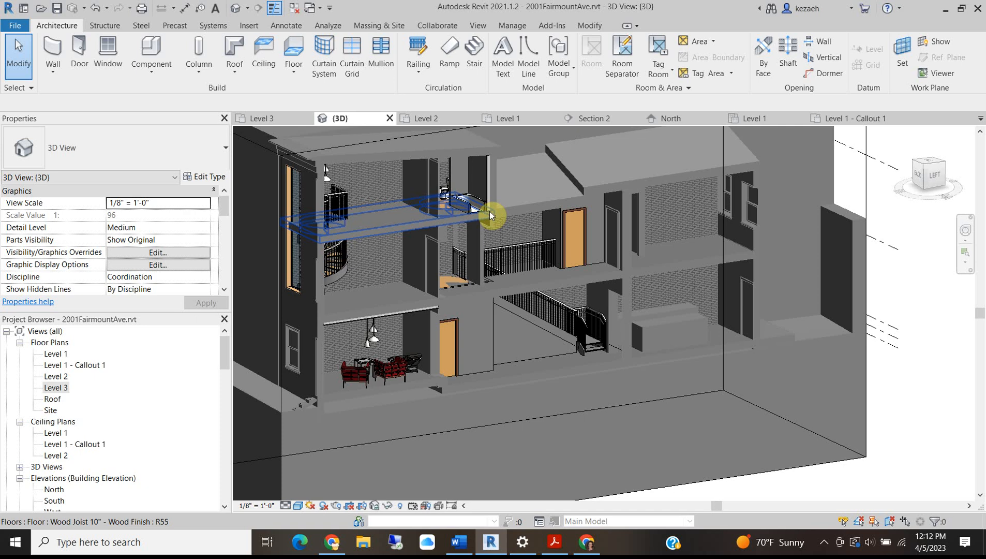
{"action": "scroll", "coordinate": [525, 218], "scroll_direction": "down", "scroll_amount": 3}
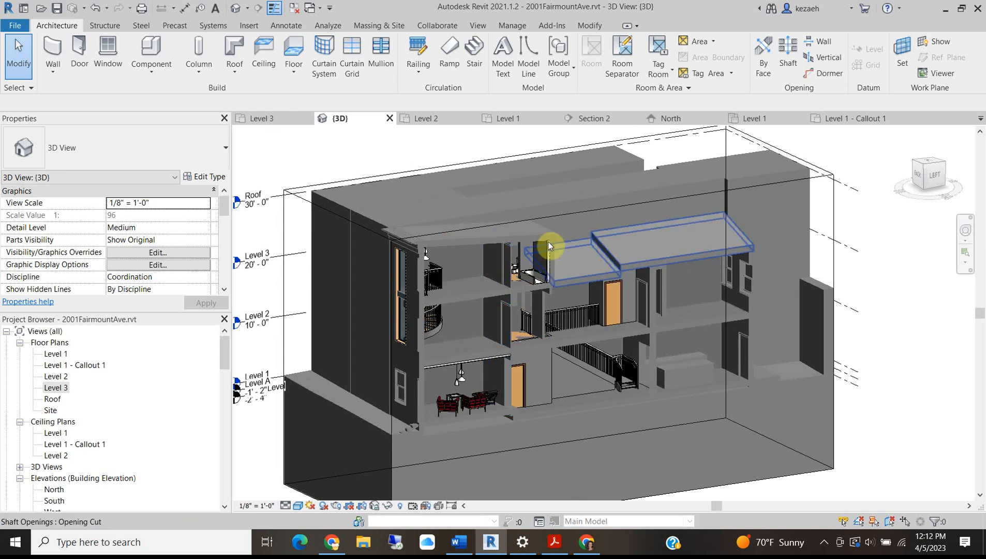
- Open the Snipping Tool and capture a rectangular snip of the sectioned 3D house model
{"action": "left_click", "coordinate": [114, 542]}
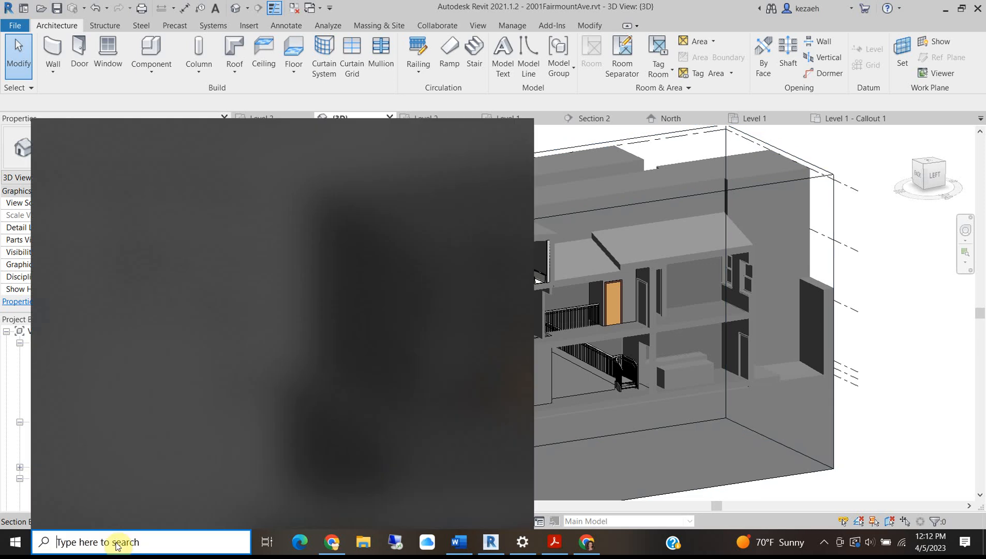
{"action": "type", "text": "scr"}
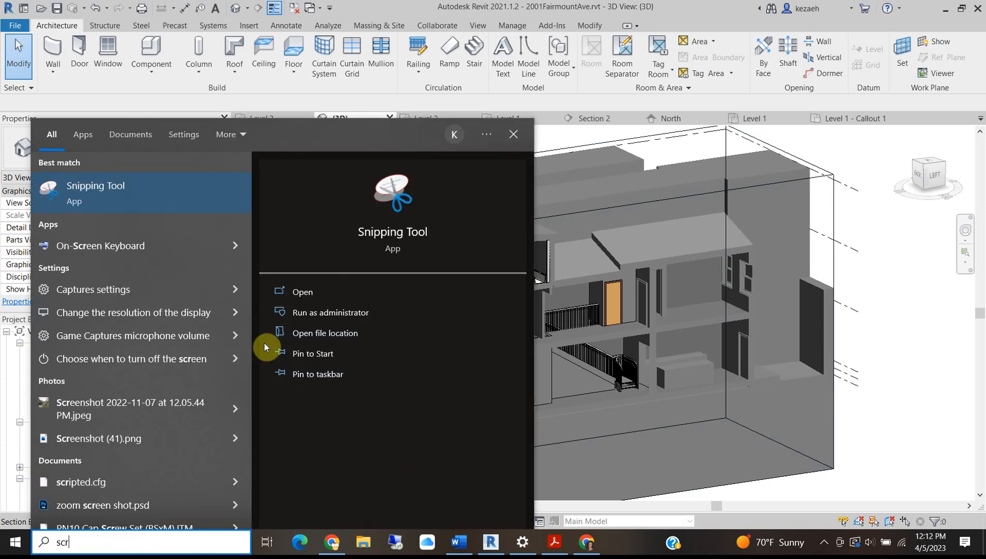
{"action": "left_click", "coordinate": [88, 192]}
{"action": "left_click", "coordinate": [39, 67]}
{"action": "left_click_drag", "start_coordinate": [275, 135], "coordinate": [889, 491]}
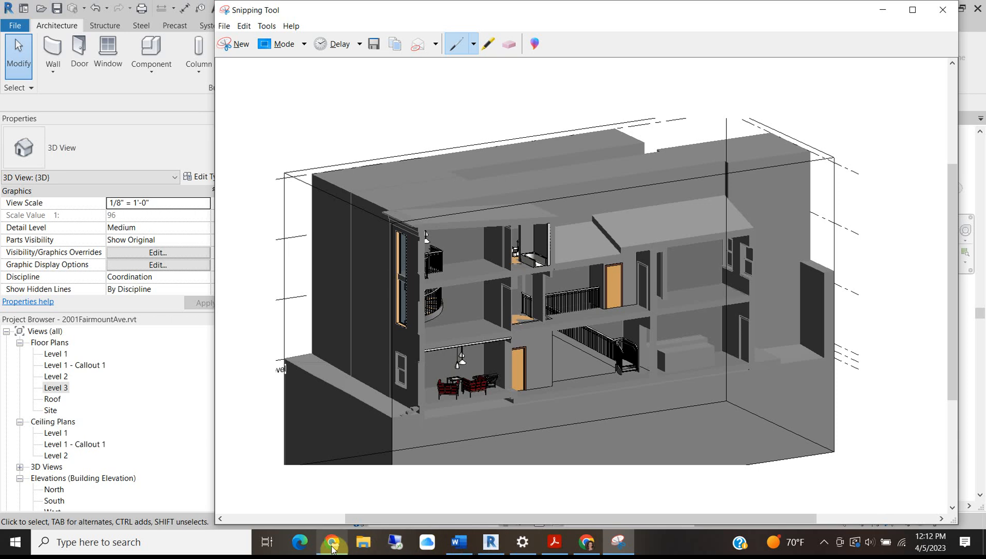
- Clear the Snipping Tool and Revit windows off the desktop and open FlashBack Express Recorder
{"action": "left_click", "coordinate": [931, 10]}
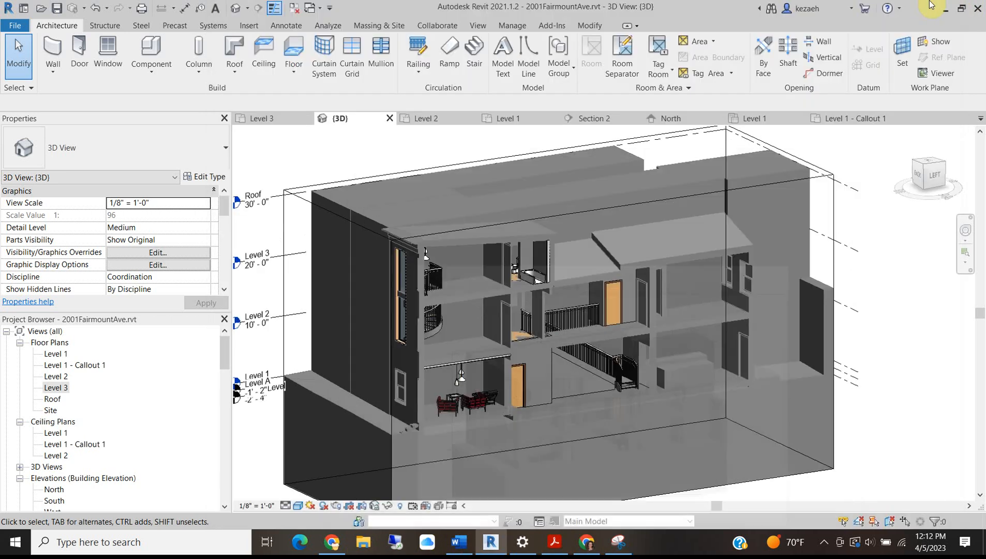
{"action": "left_click", "coordinate": [938, 10]}
{"action": "left_click", "coordinate": [142, 550]}
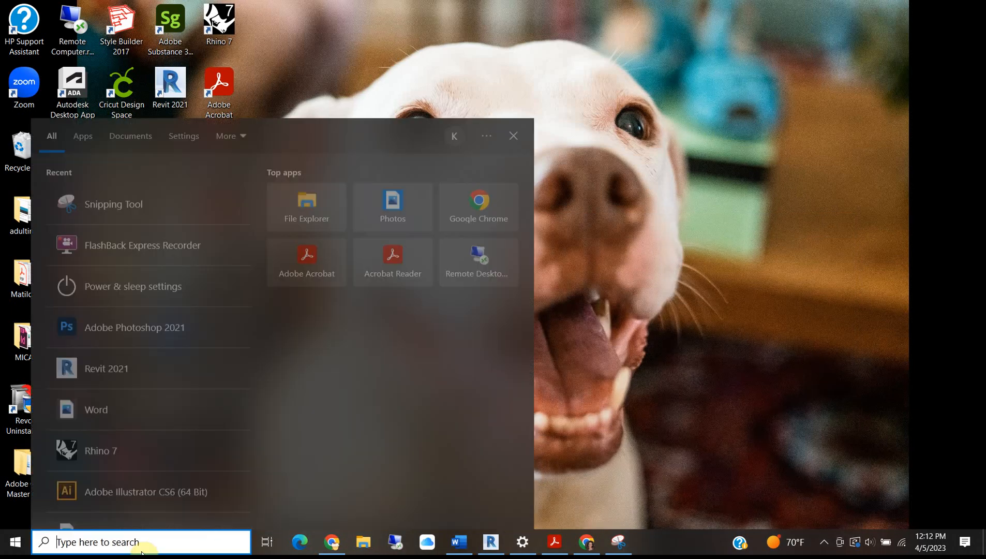
{"action": "type", "text": "reco"}
{"action": "left_click", "coordinate": [83, 134]}
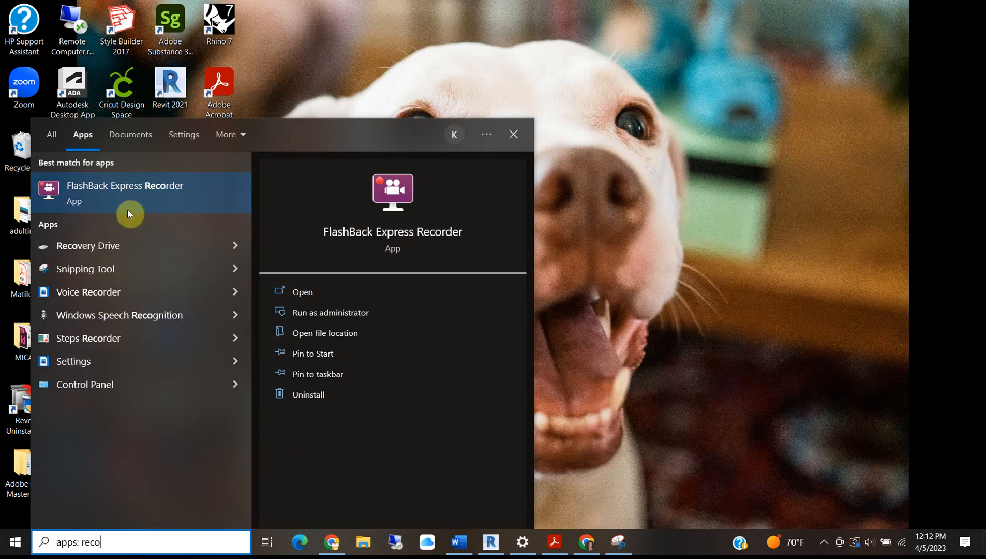
{"action": "left_click", "coordinate": [134, 193]}
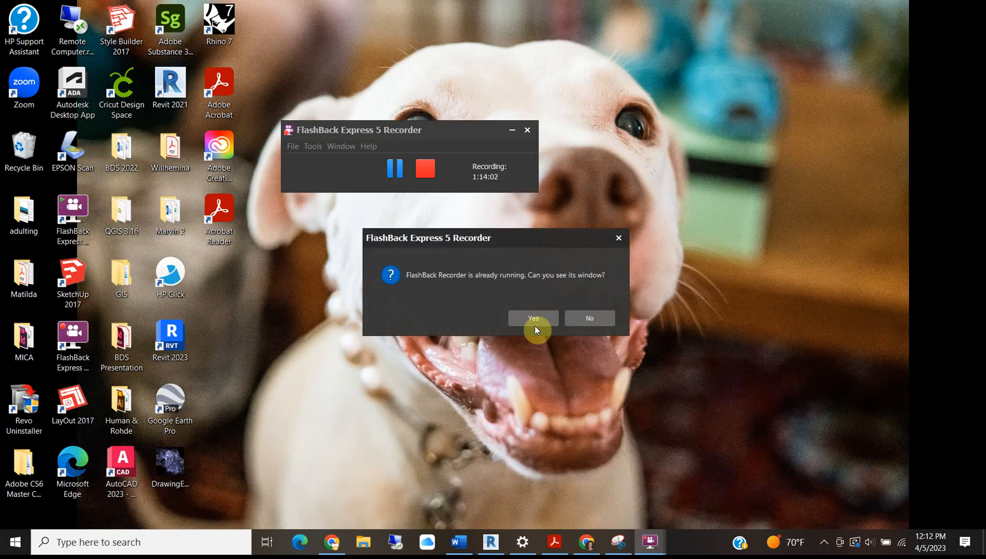